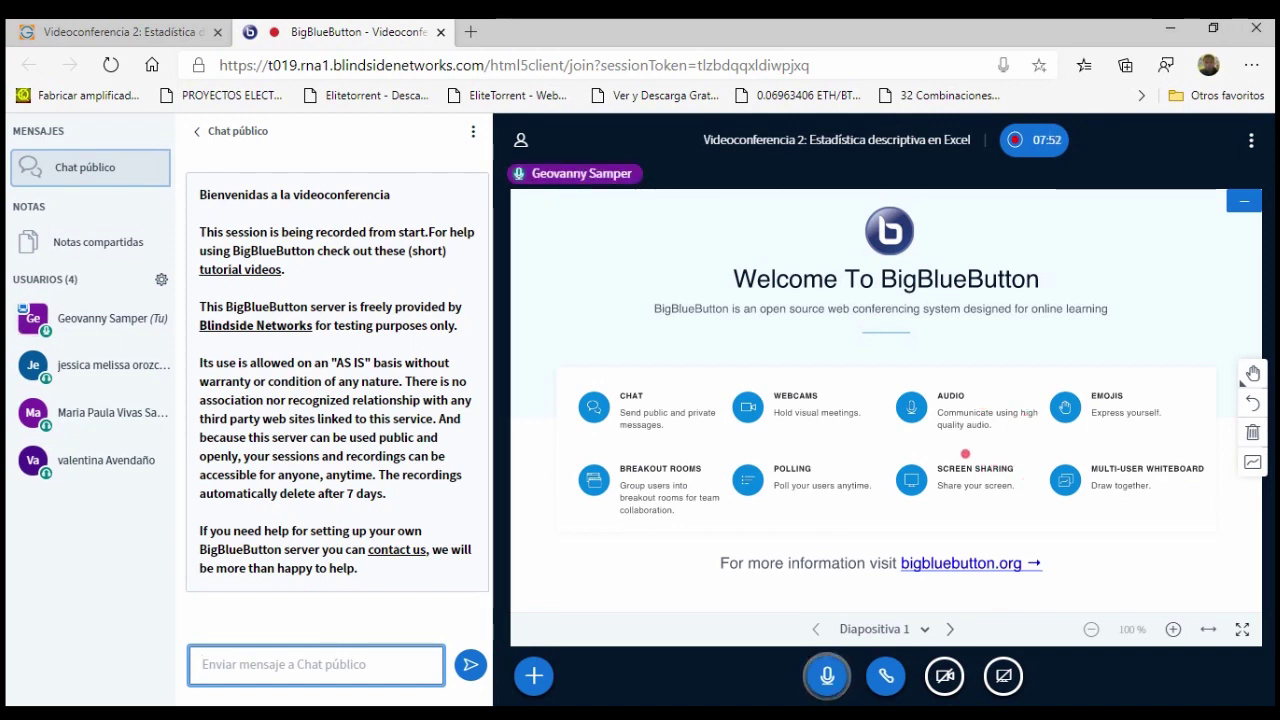
- Share the full screen ('Su pantalla completa') in BigBlueButton, hide the sharing bar, and open a new tab
click(1003, 676)
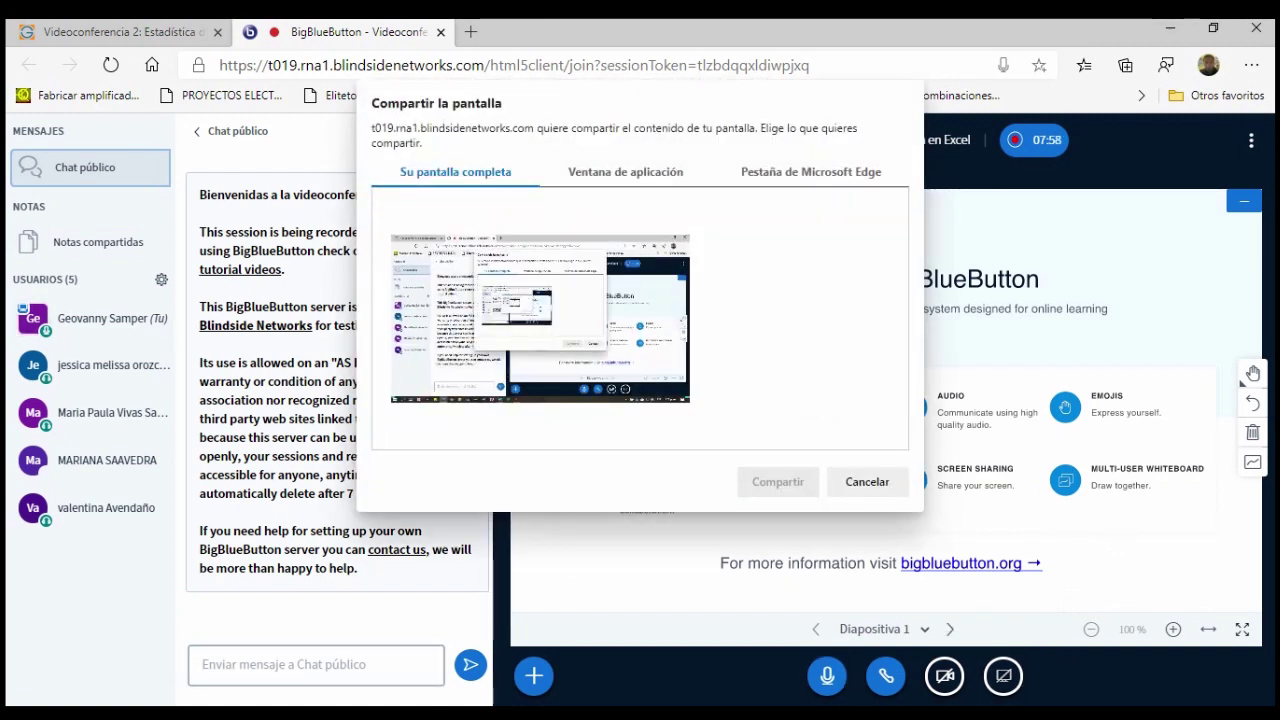
click(540, 318)
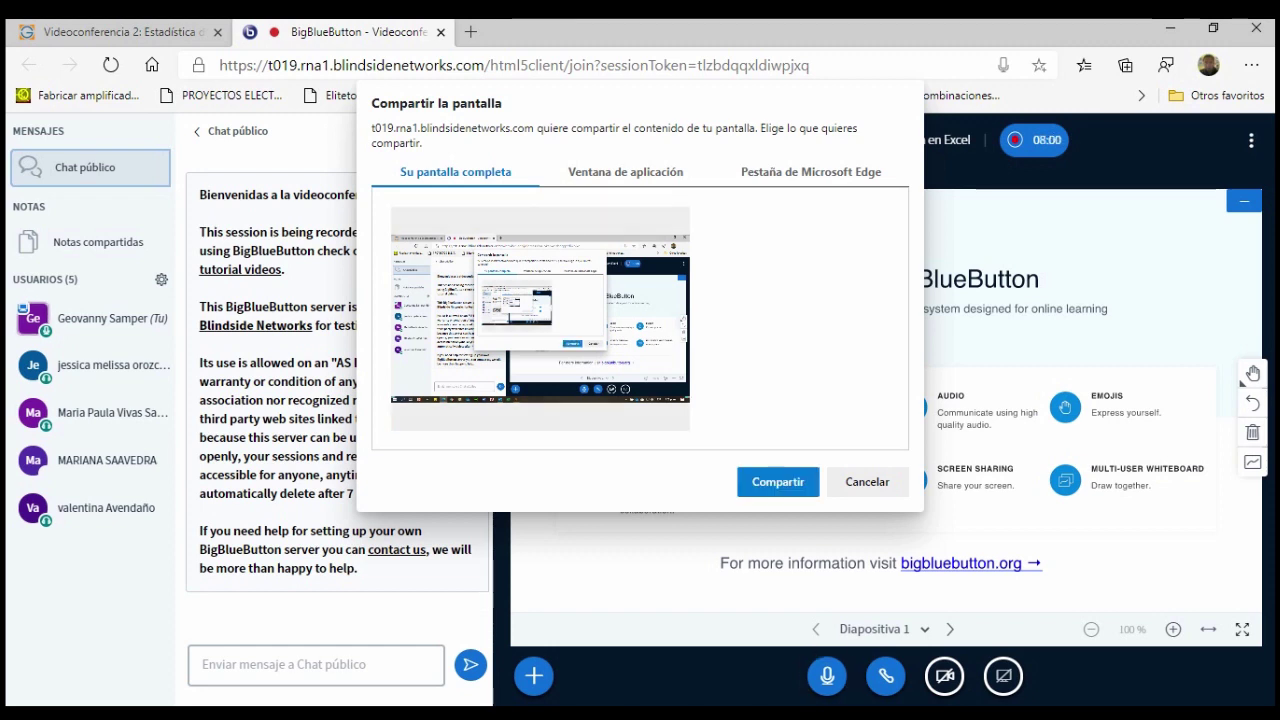
click(778, 482)
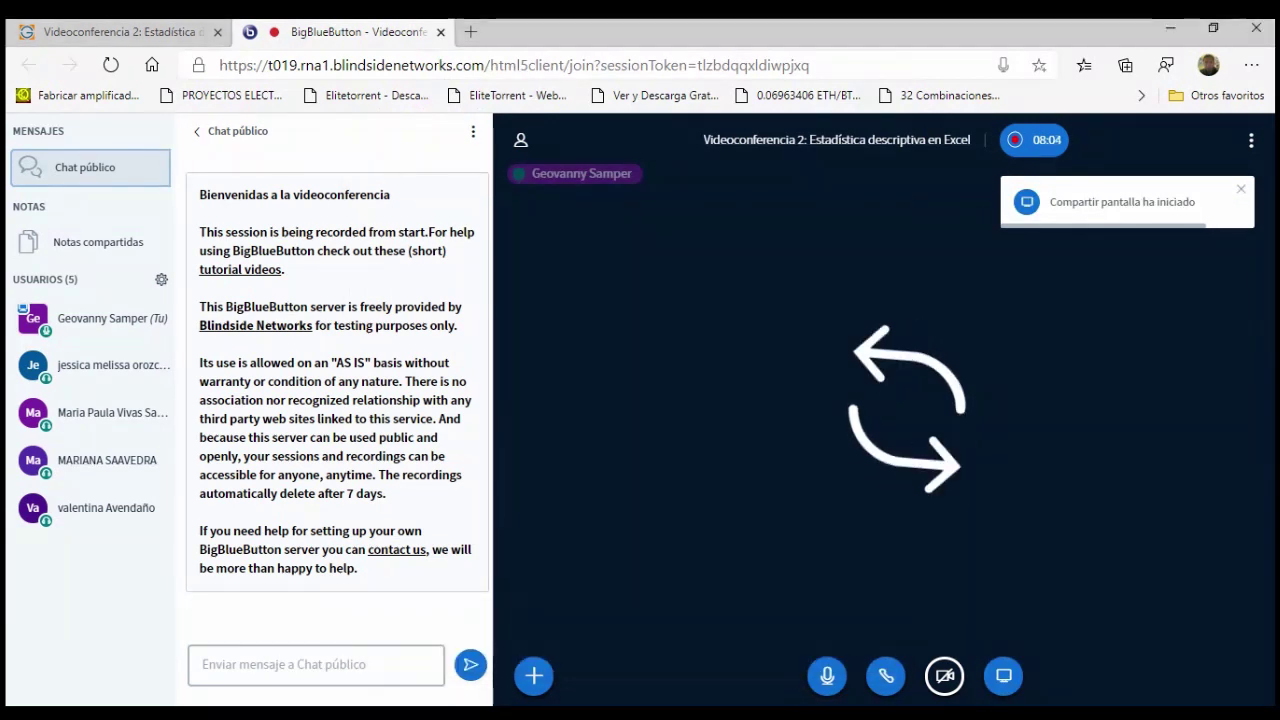
click(878, 648)
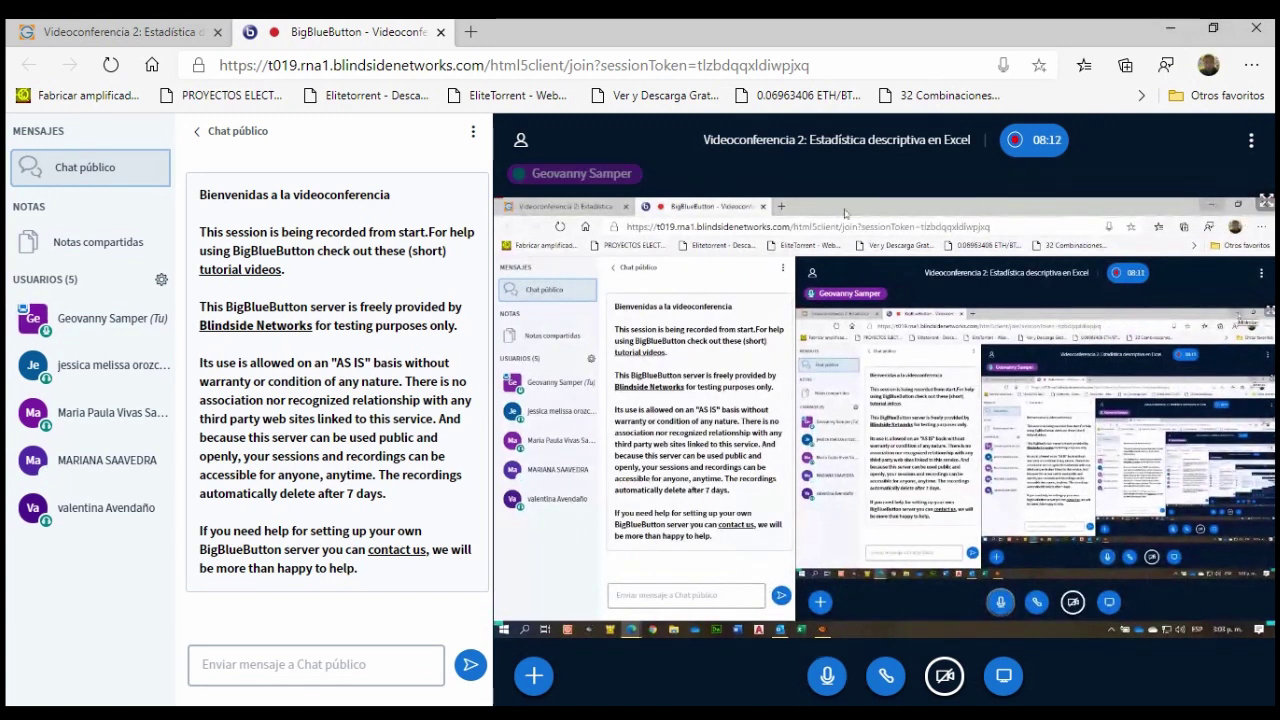
click(470, 31)
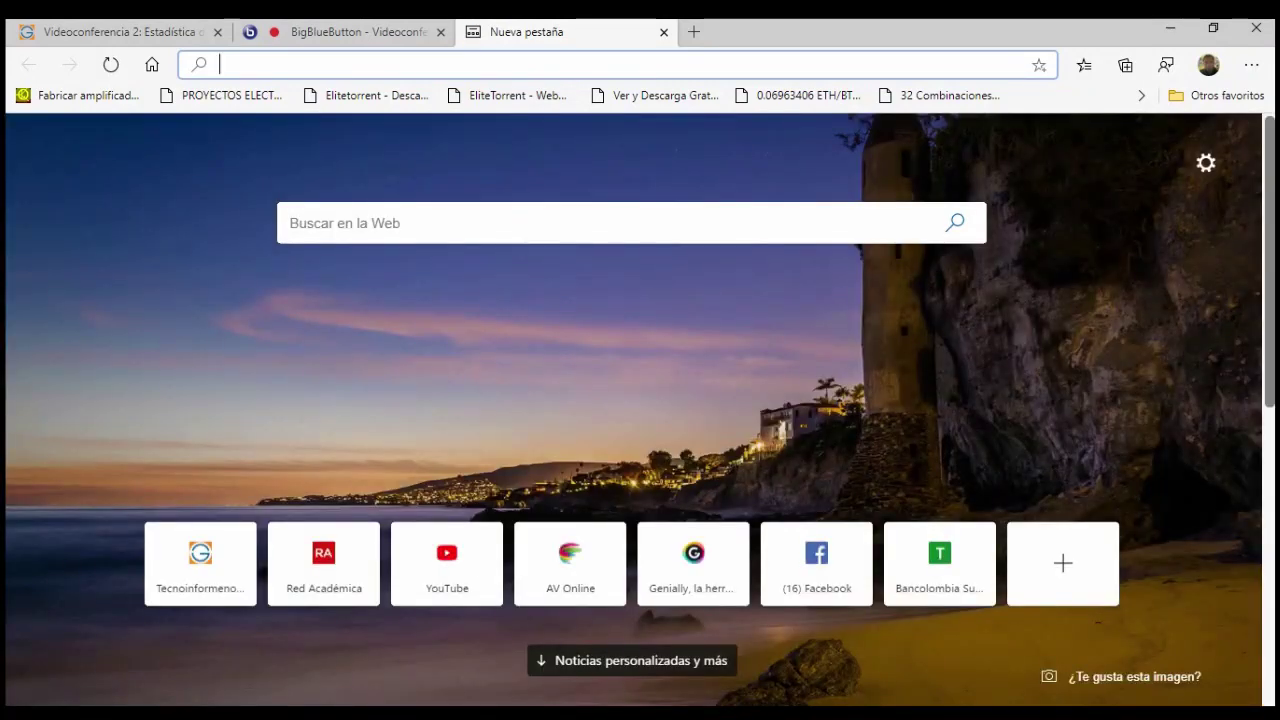
- Go to the Tecnoinformenorah Moodle site and open the Excel Intermedio course
click(210, 560)
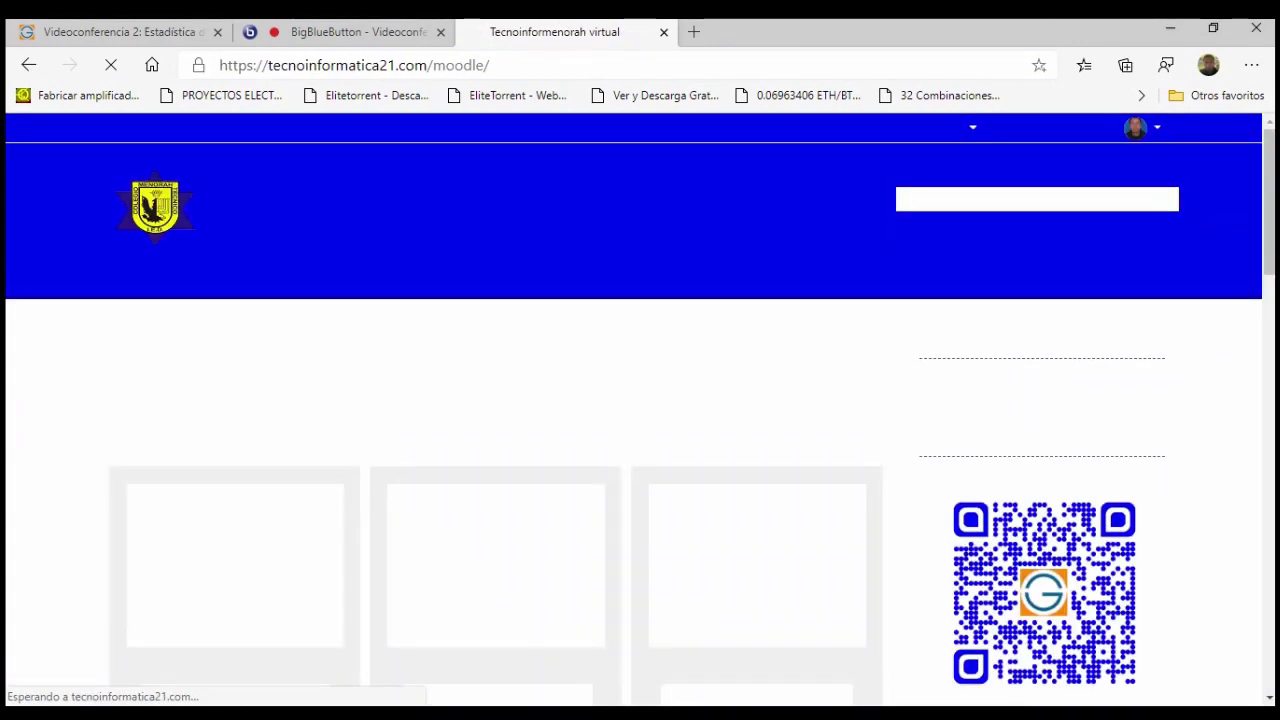
scroll(495, 190, down, 5)
scroll(495, 190, down, 1)
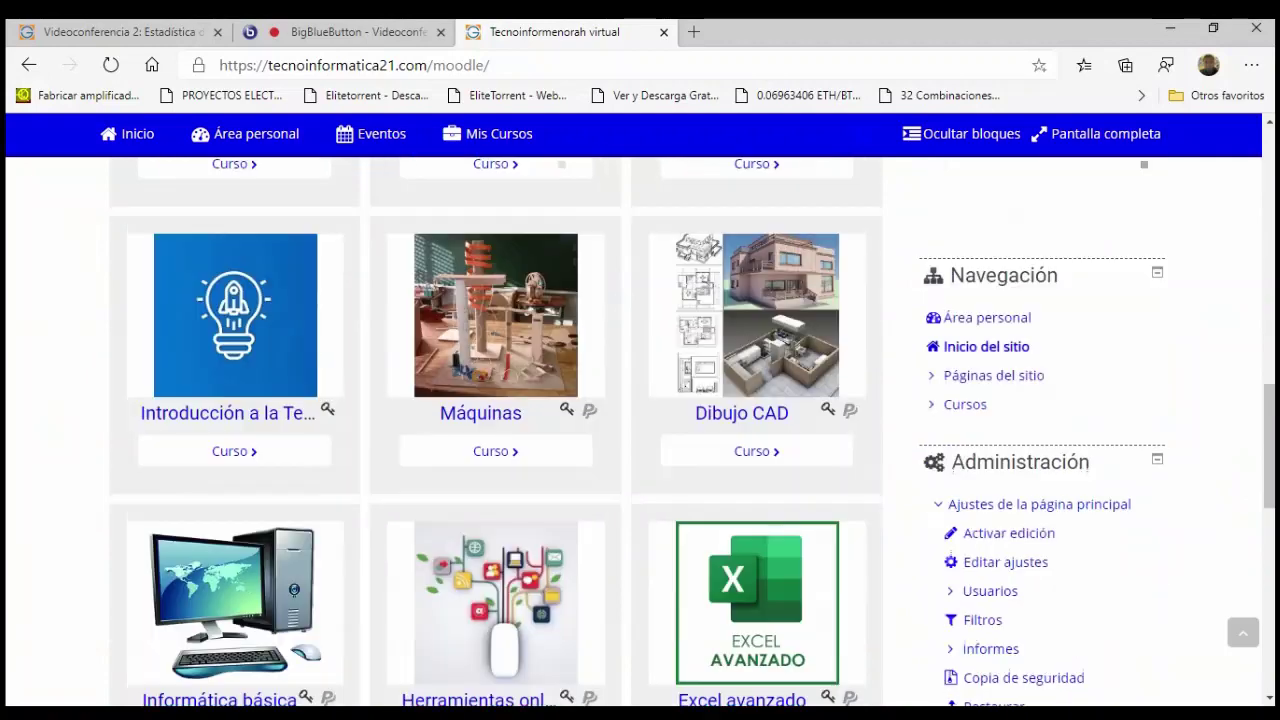
scroll(495, 190, down, 3)
scroll(495, 190, down, 1)
scroll(495, 190, down, 3)
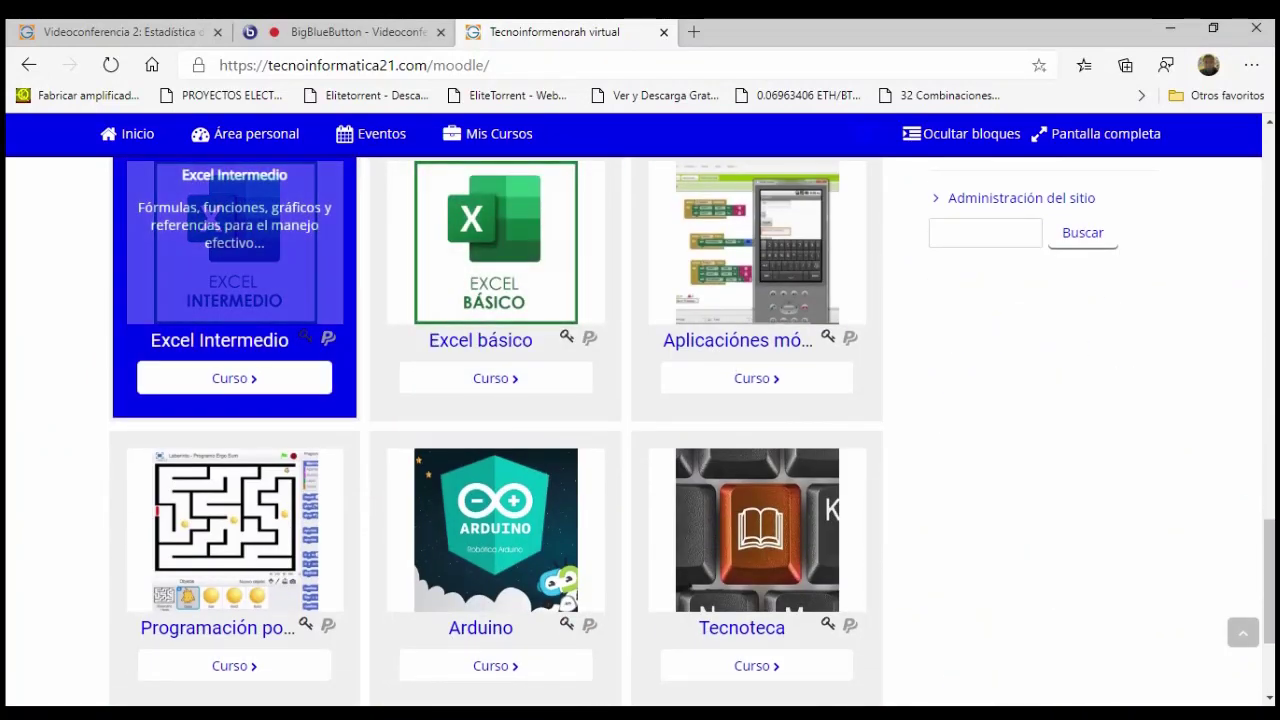
click(234, 250)
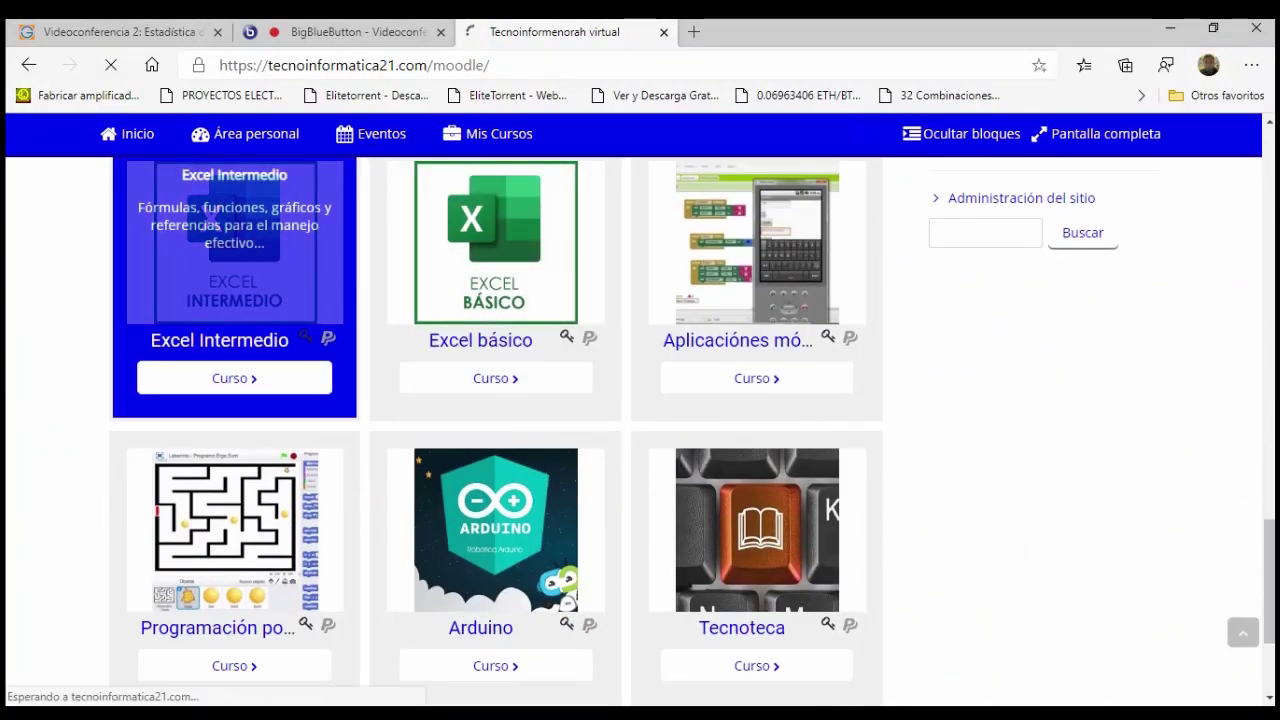
- Scroll to Estadística Descriptiva and open the 'Guía estadística descriptiva 1' resource
scroll(640, 400, down, 3)
scroll(640, 400, down, 3)
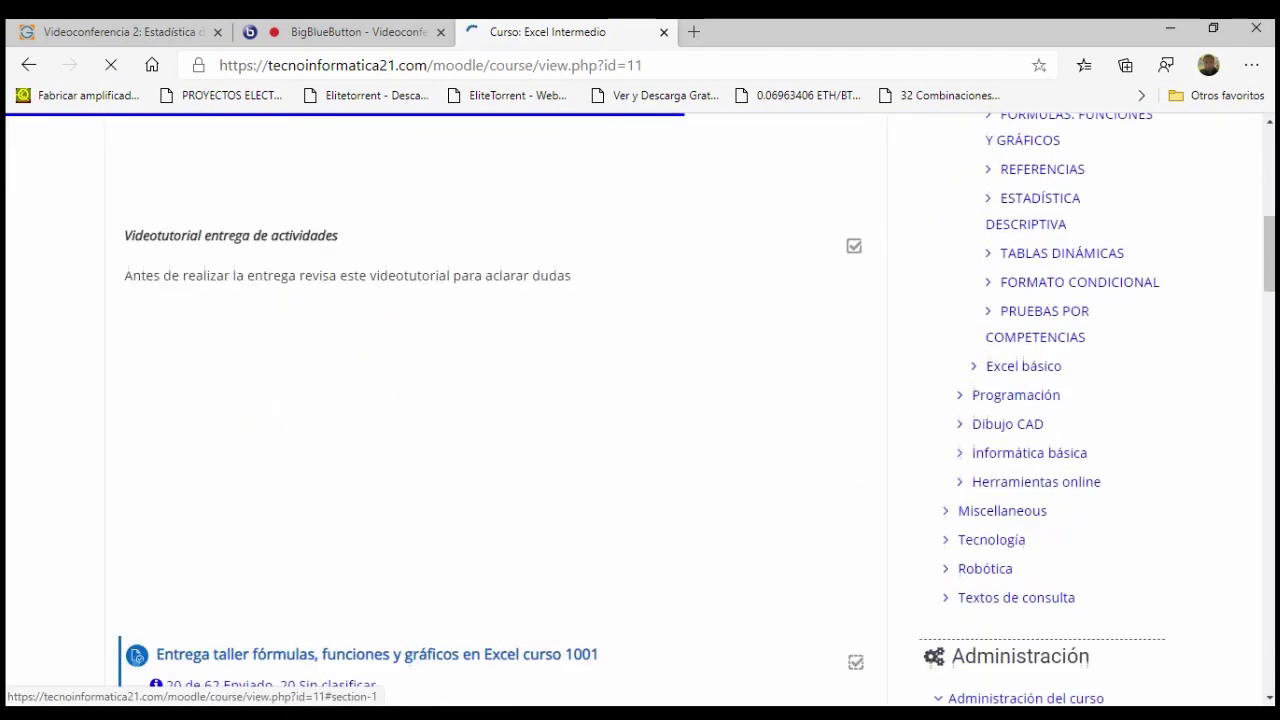
scroll(640, 400, down, 4)
scroll(640, 400, down, 2)
scroll(640, 400, down, 3)
scroll(640, 400, down, 1)
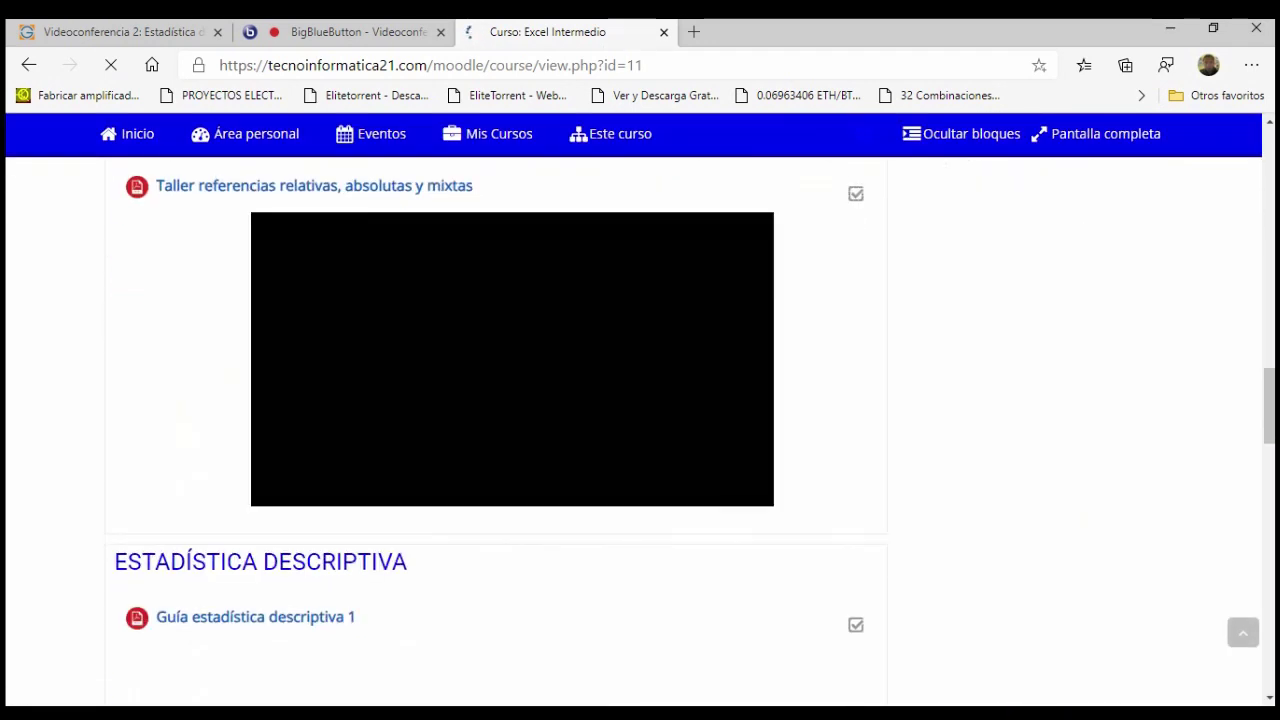
scroll(504, 481, down, 3)
scroll(504, 481, down, 2)
scroll(504, 481, down, 2)
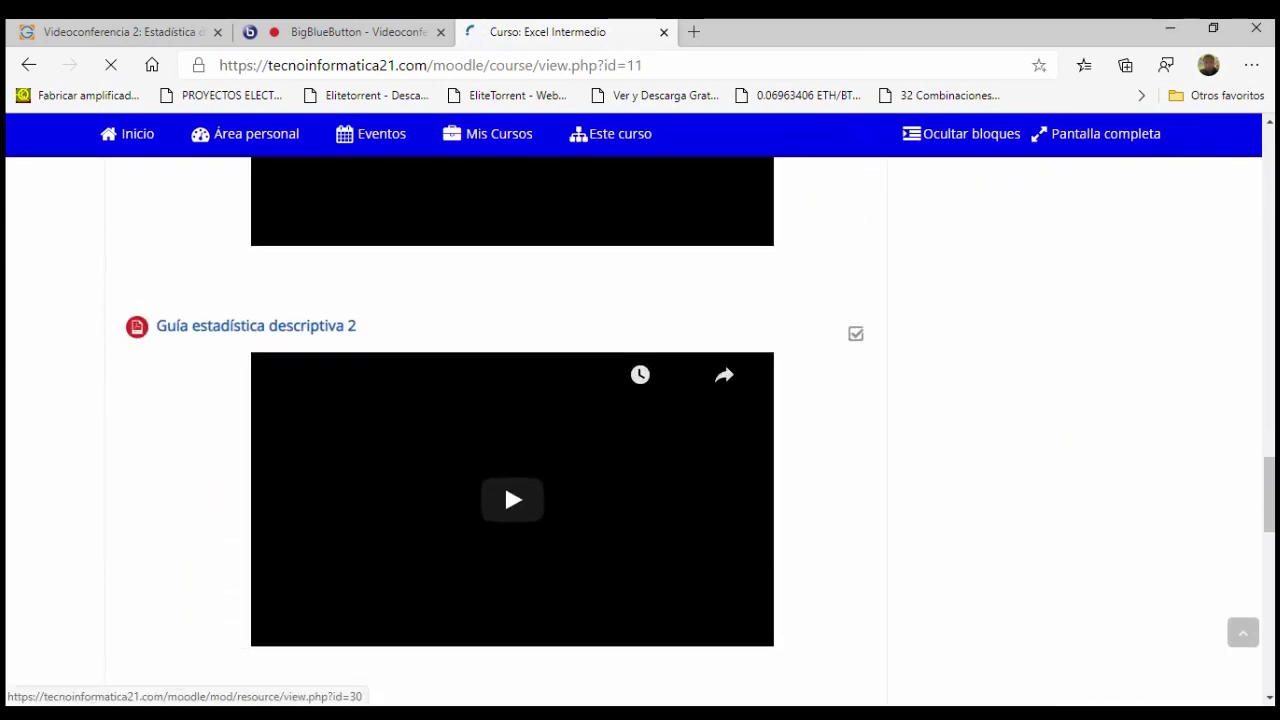
scroll(504, 410, up, 3)
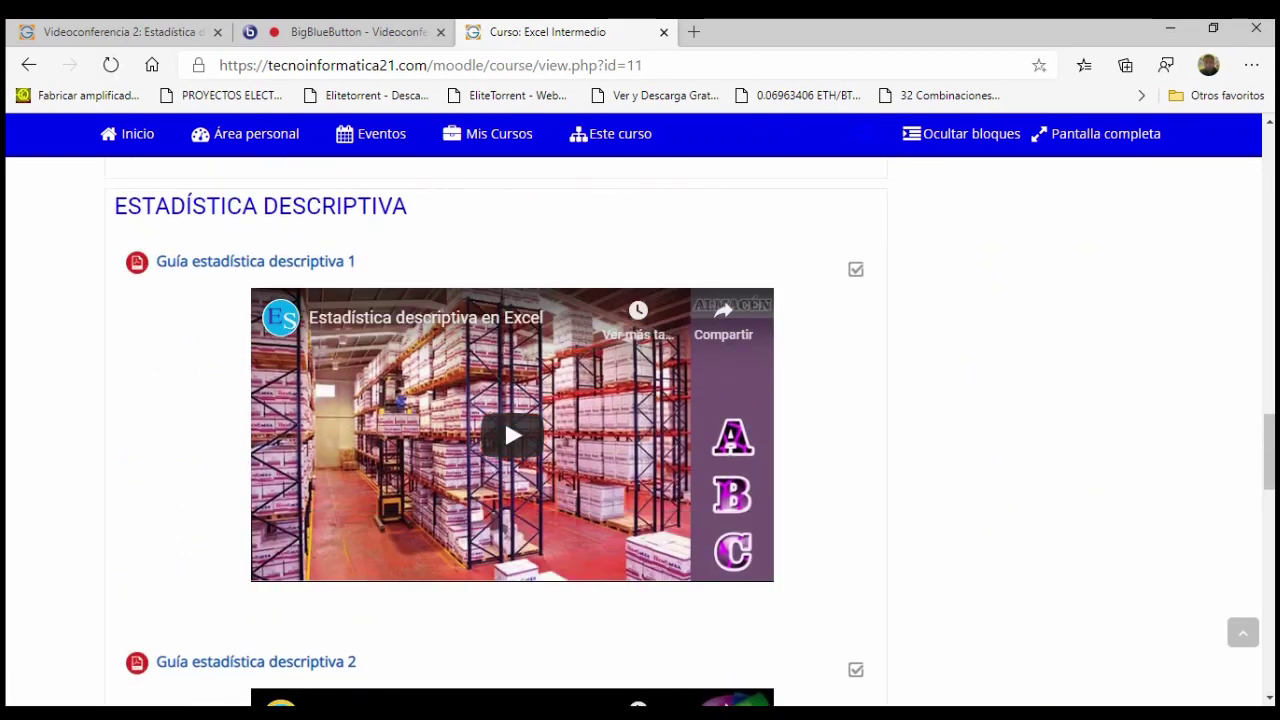
click(255, 261)
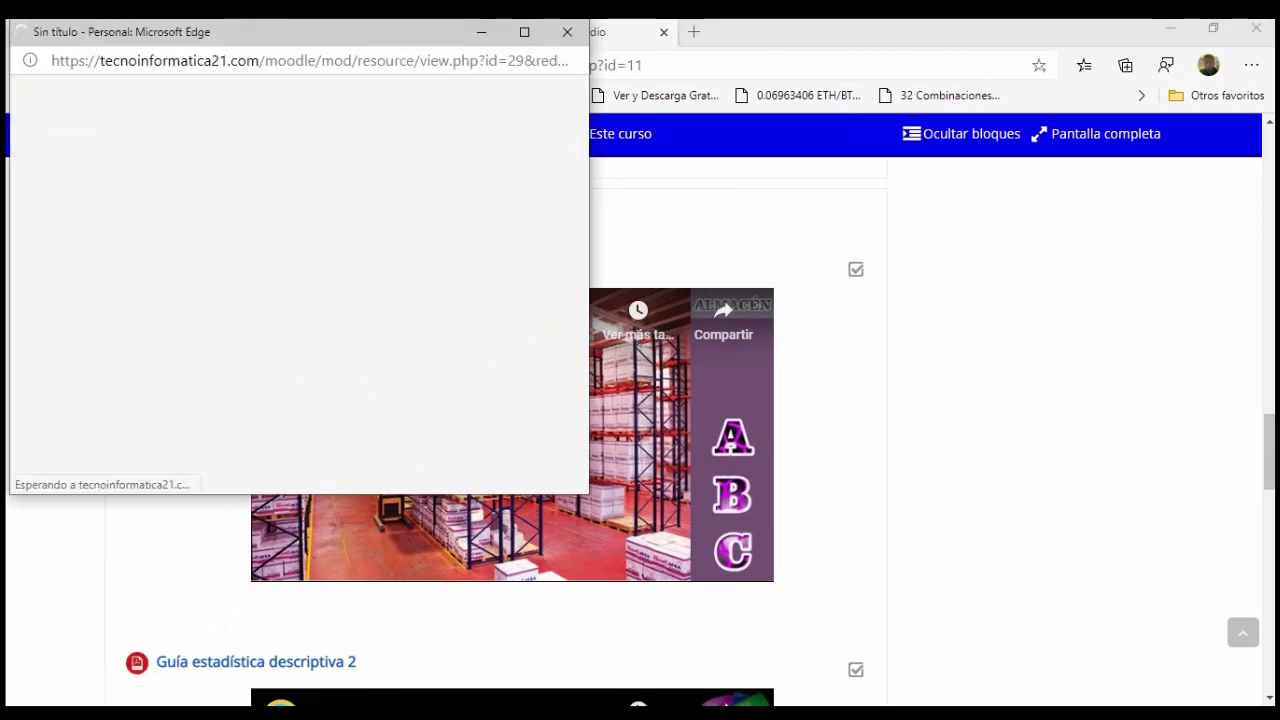
- Maximize the PDF guide window and look over page 1
click(524, 32)
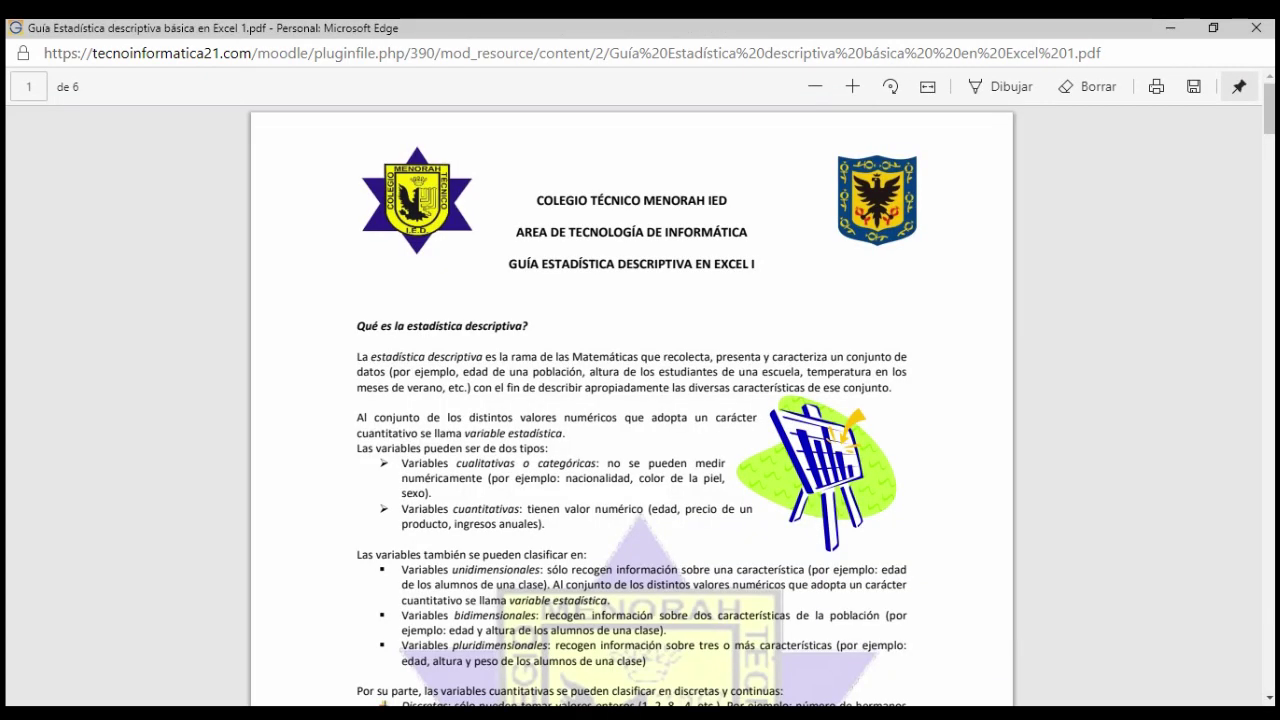
scroll(632, 400, down, 2)
scroll(632, 400, down, 1)
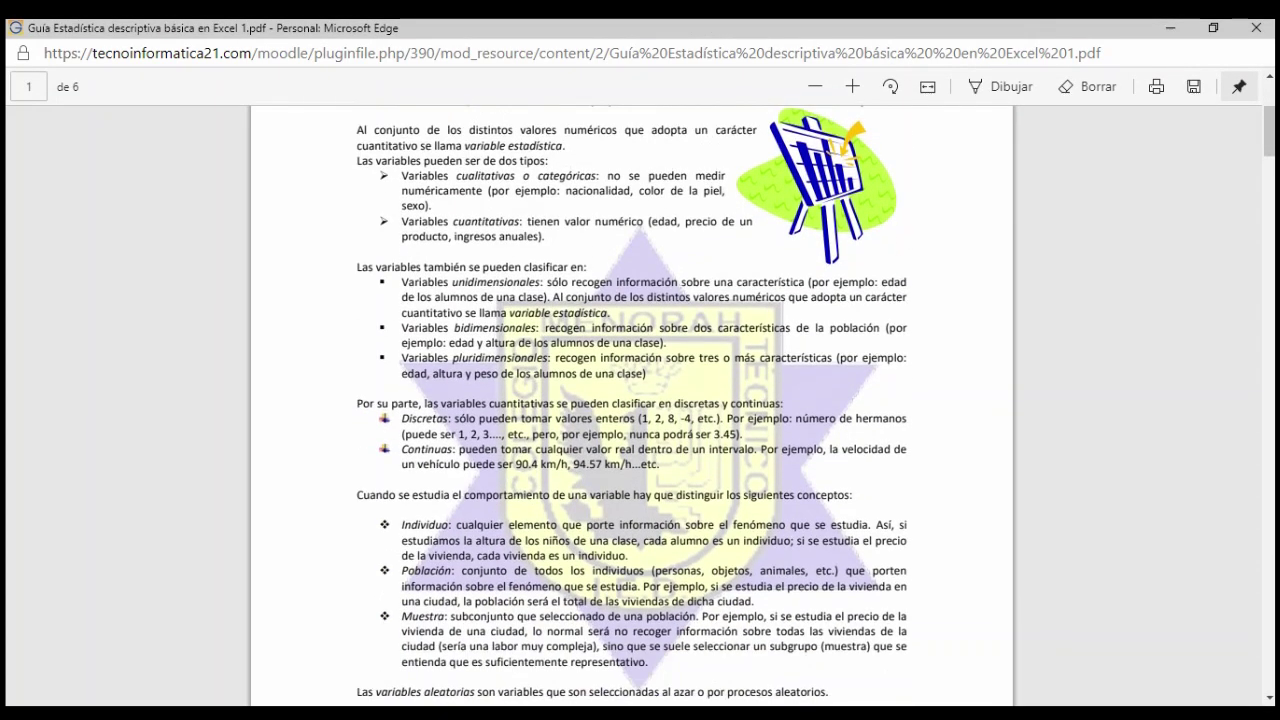
scroll(632, 400, up, 1)
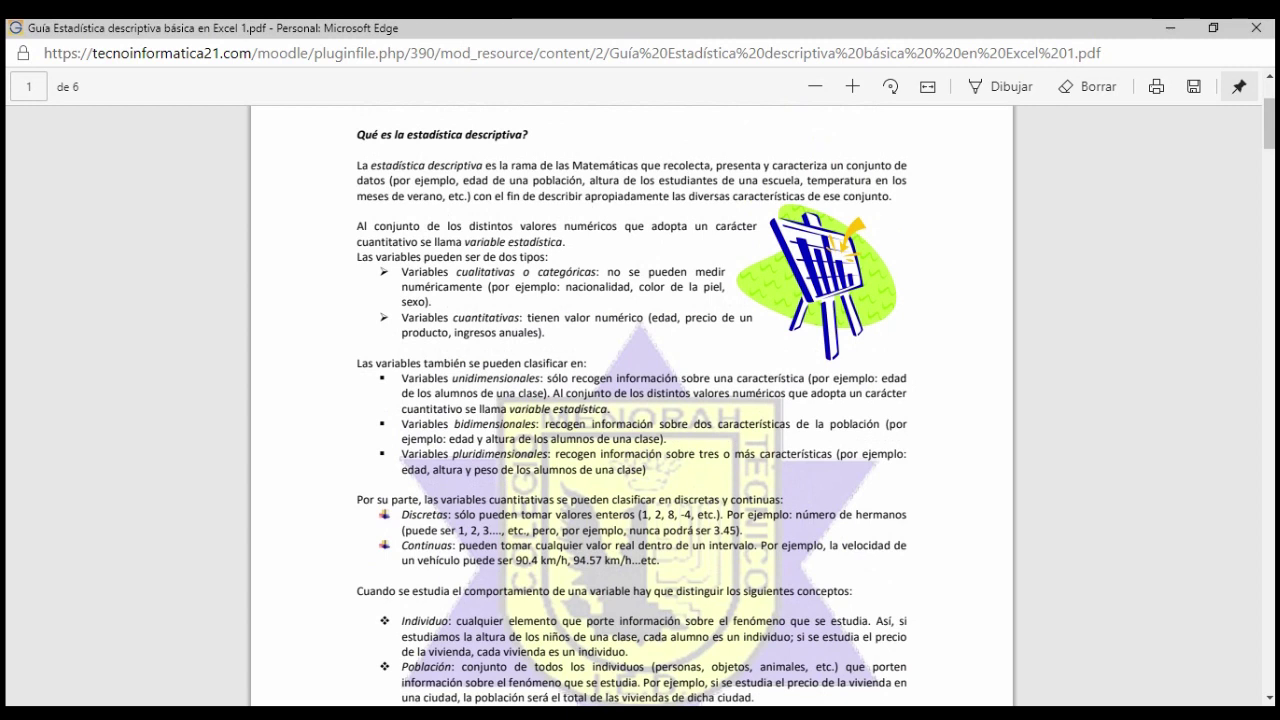
- Highlight the definitions of descriptive statistics, qualitative variables and quantitative variables in turn
mouse_move(357, 165)
mouse_down()
mouse_move(907, 181)
mouse_move(890, 196)
mouse_up()
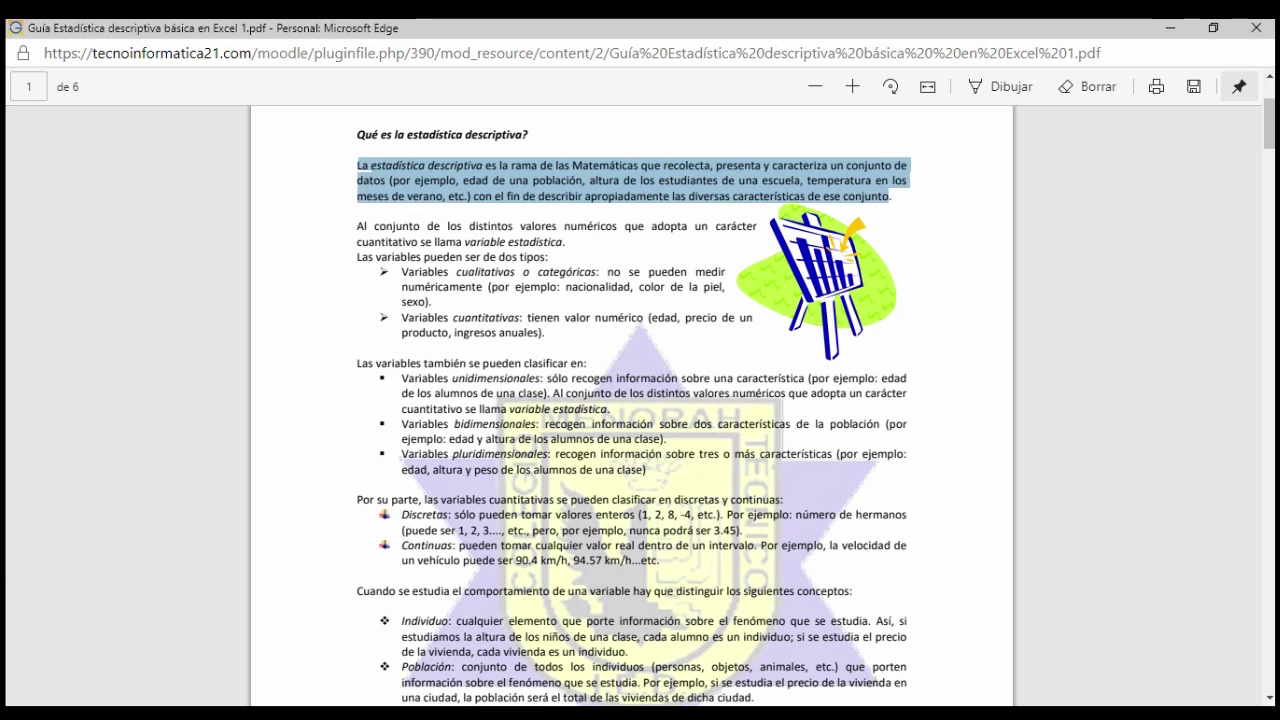
key(Escape)
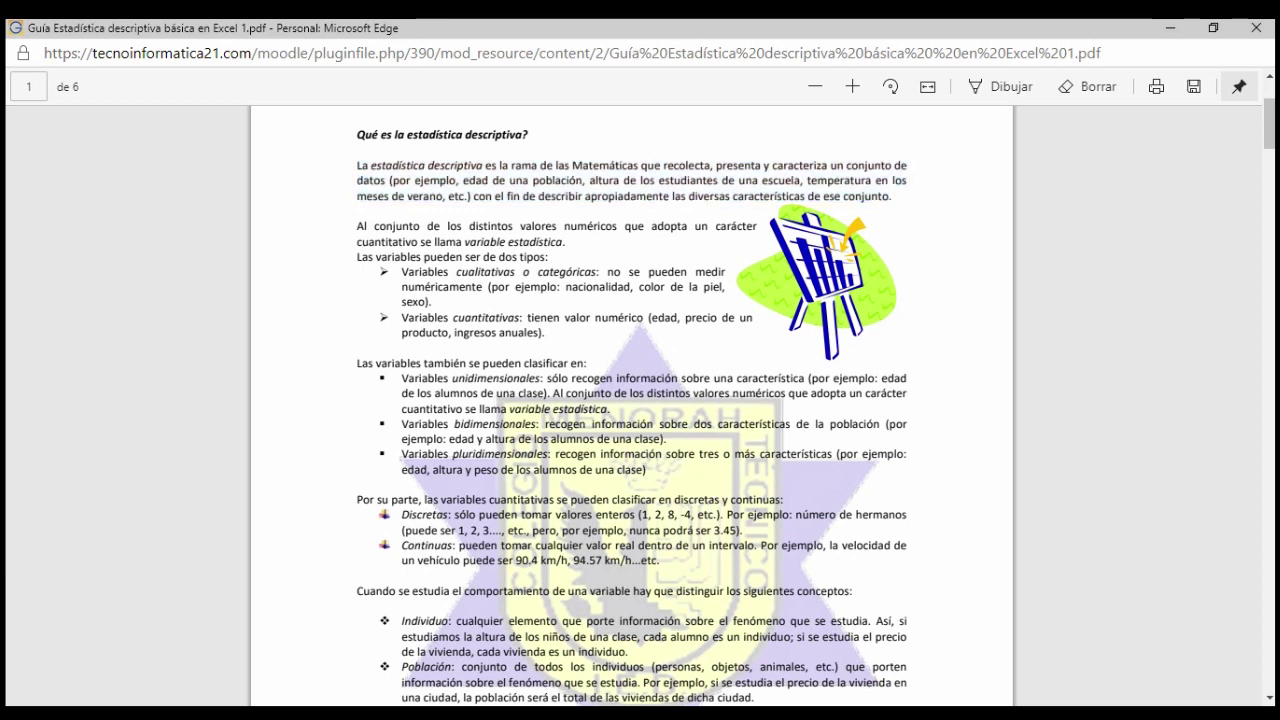
drag(401, 272, 431, 302)
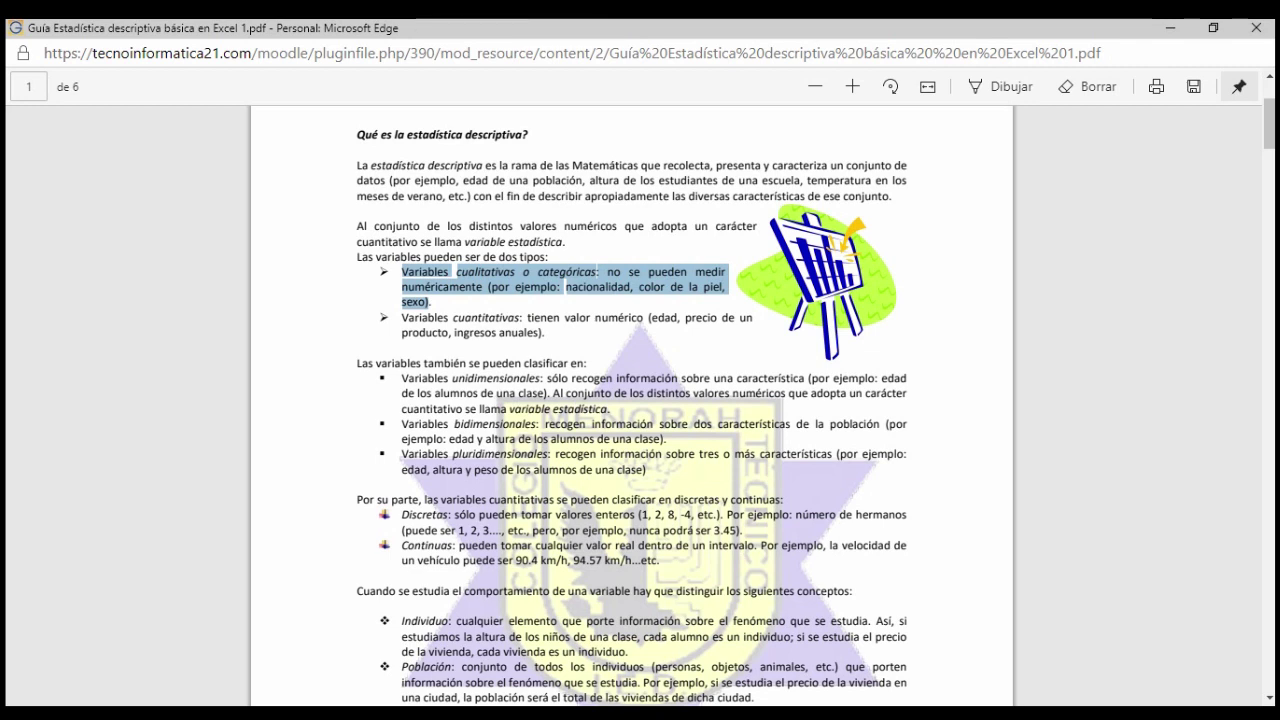
key(Escape)
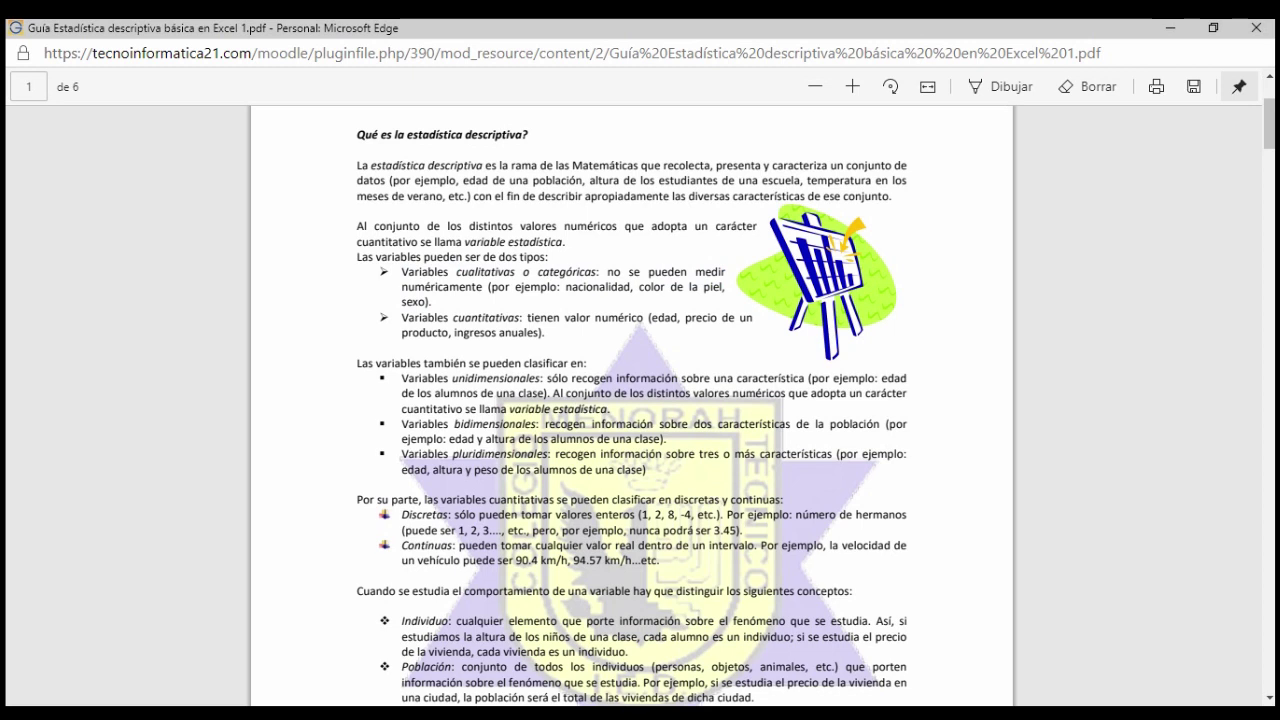
drag(402, 317, 545, 332)
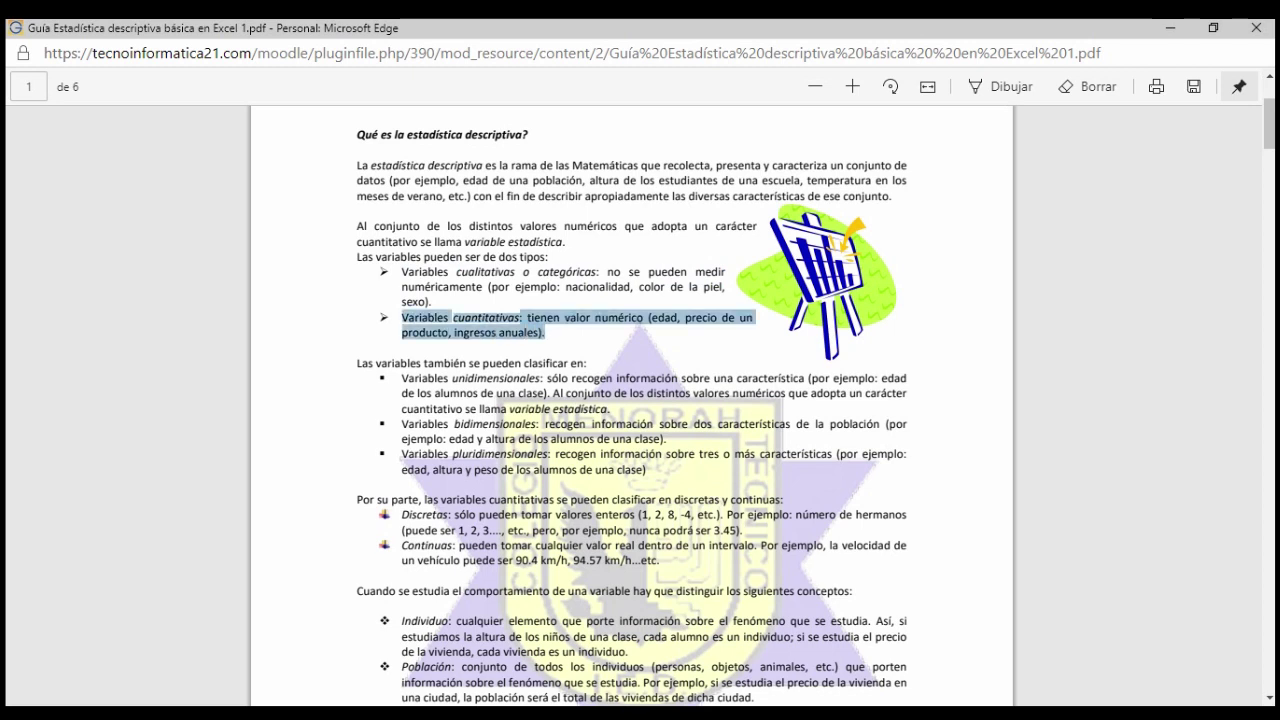
scroll(632, 400, down, 2)
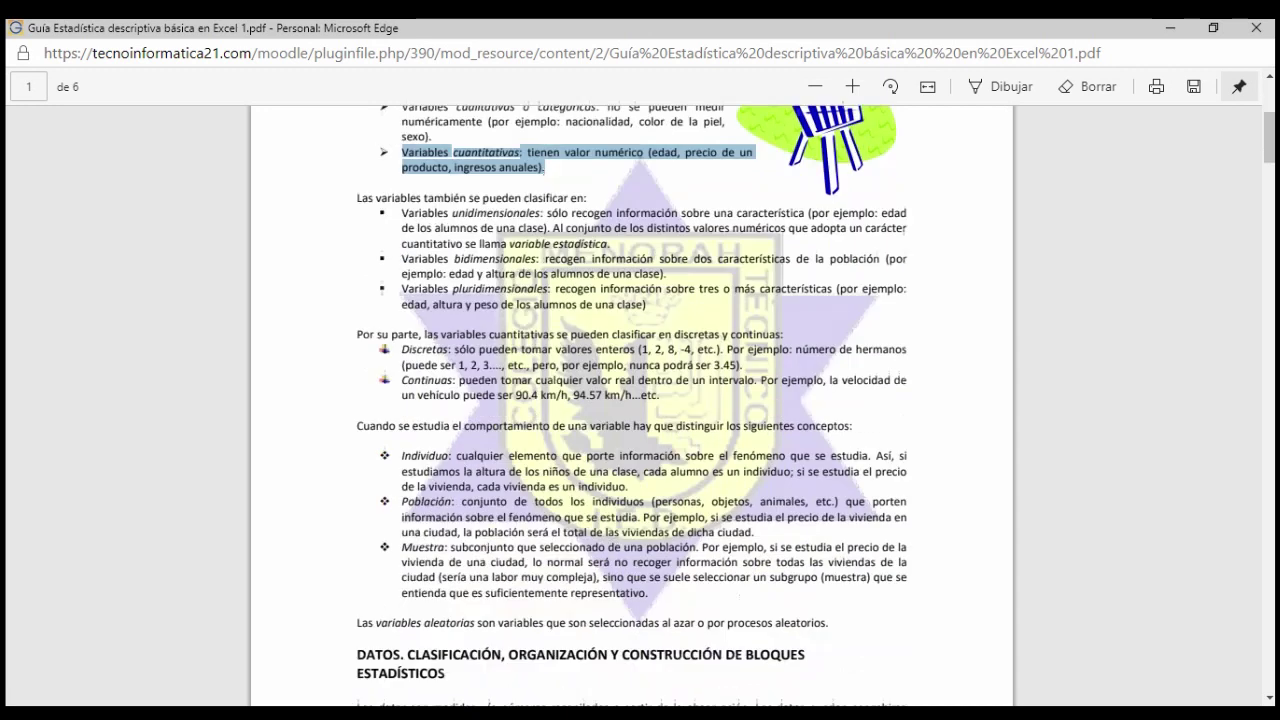
scroll(632, 400, up, 1)
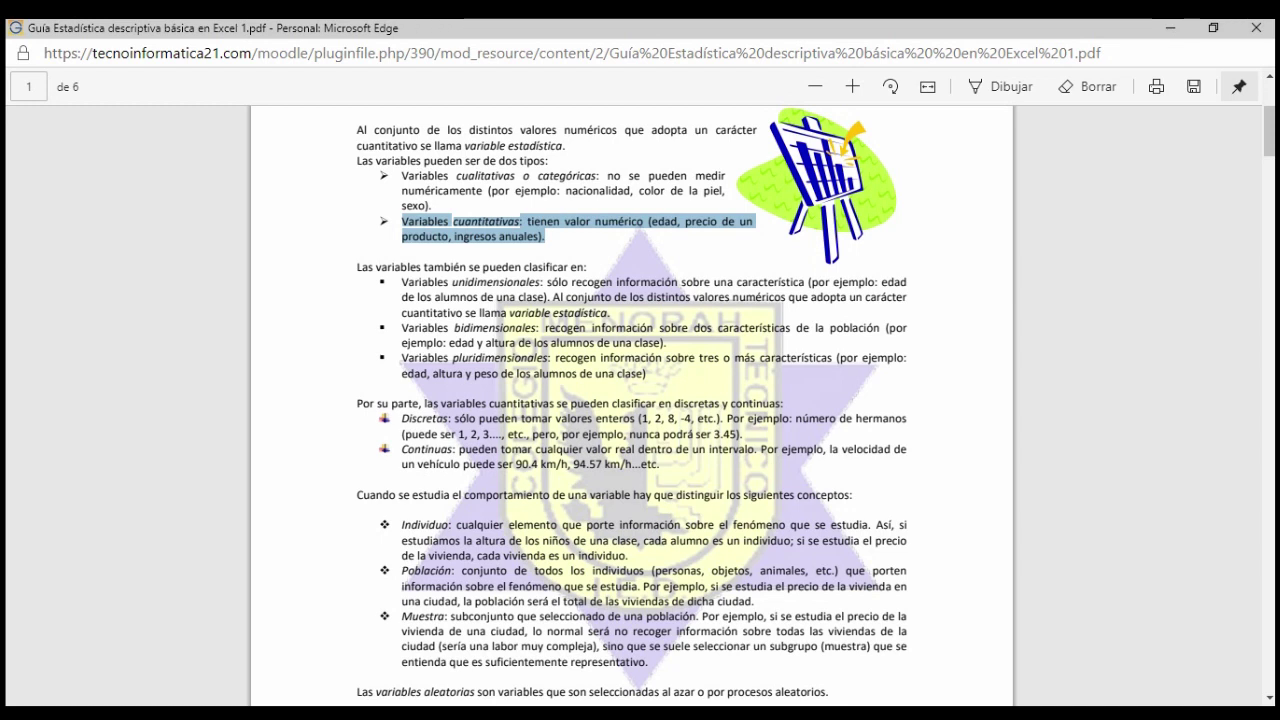
- Highlight the pluridimensional, discrete and continuous variable definitions, then clear the selection
drag(402, 357, 646, 373)
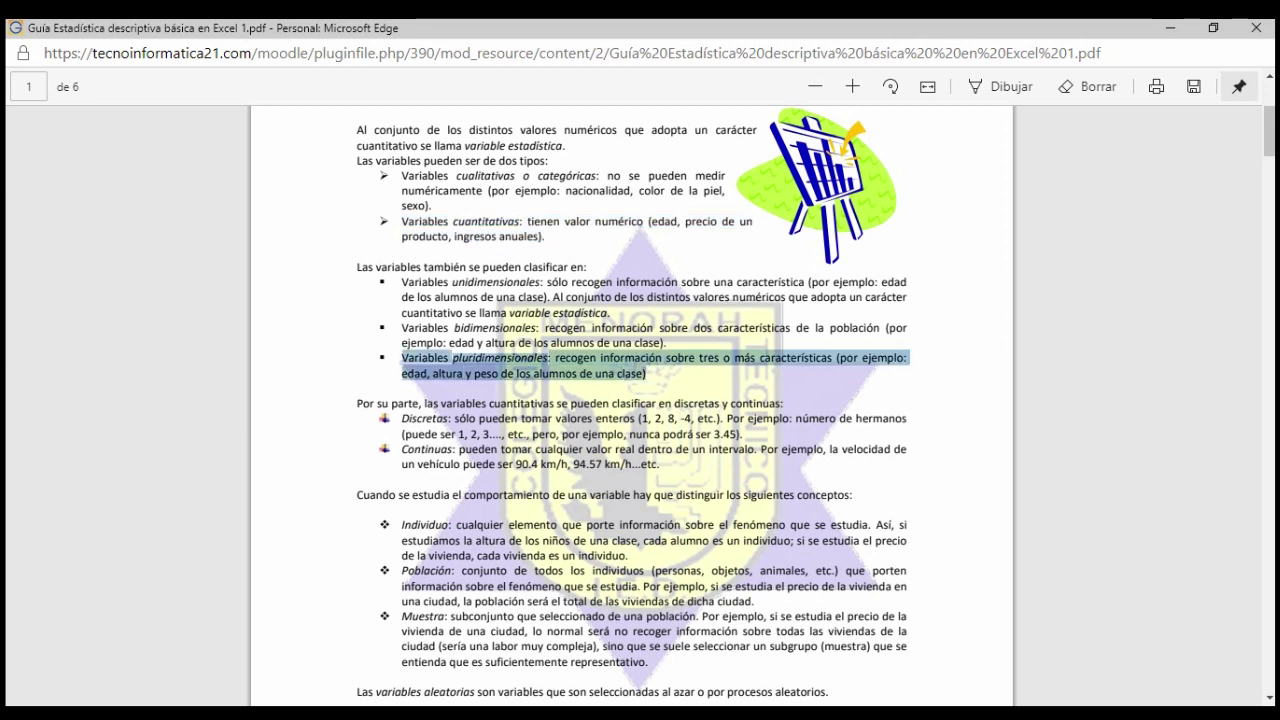
scroll(632, 406, down, 2)
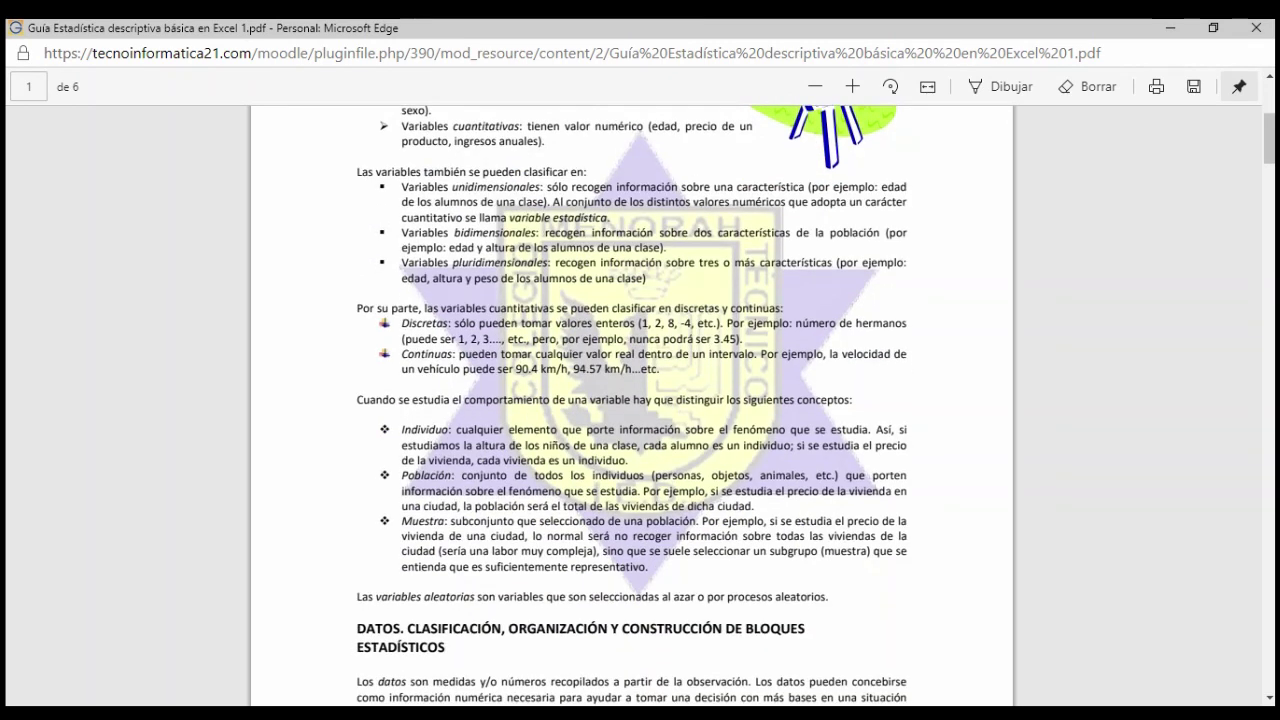
mouse_move(402, 323)
mouse_down()
mouse_move(727, 324)
mouse_move(742, 339)
mouse_up()
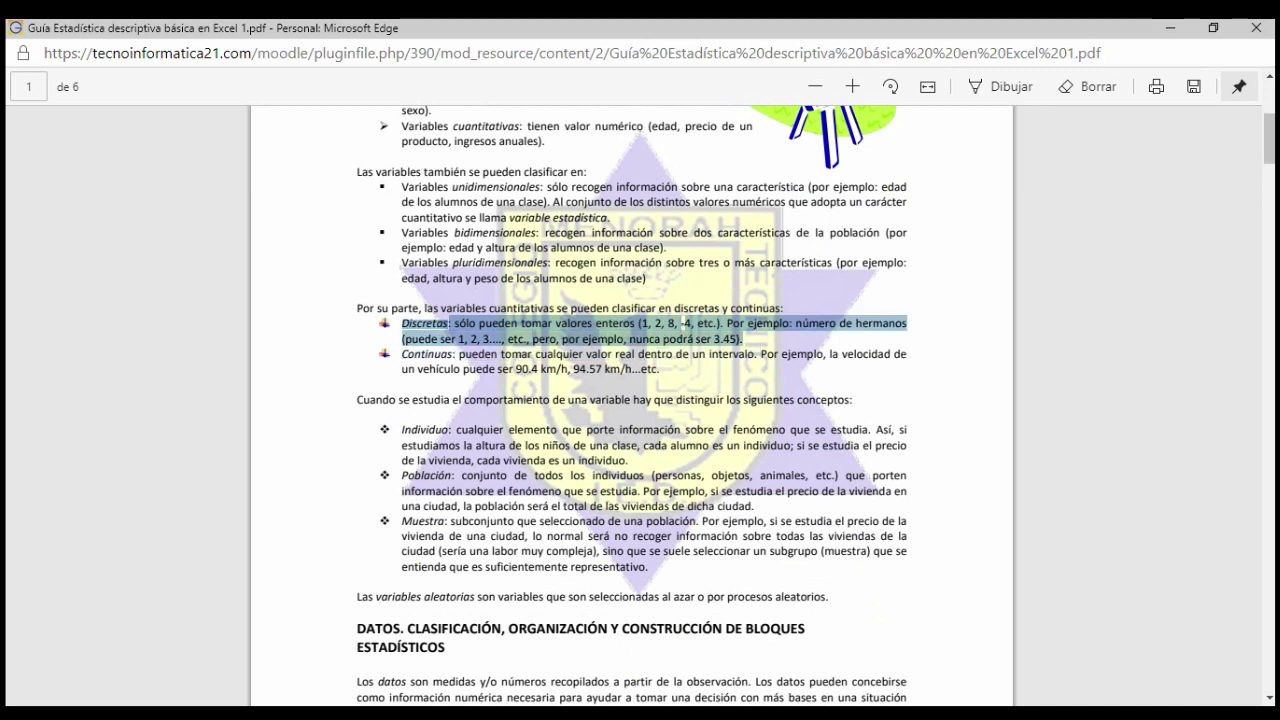
mouse_move(402, 354)
mouse_down()
mouse_move(684, 354)
mouse_move(660, 369)
mouse_up()
click(660, 369)
- Scroll past the end of page 1 to the top of page 2
scroll(632, 400, down, 2)
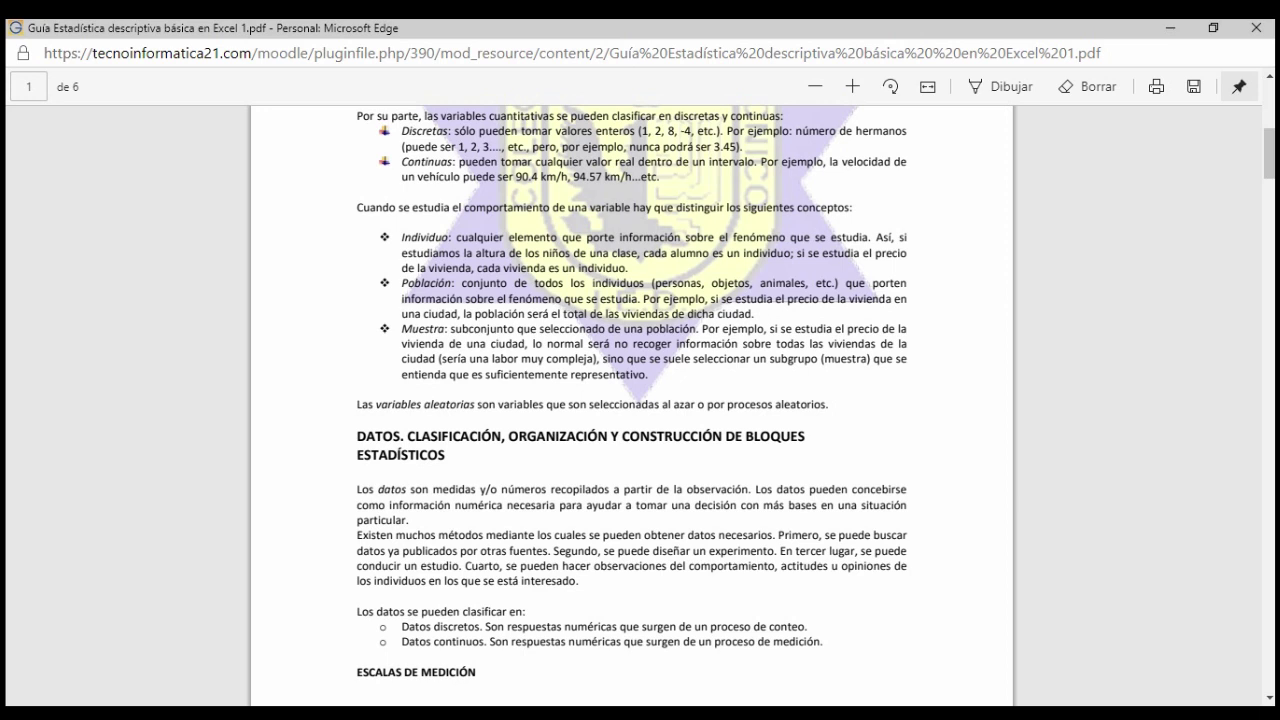
scroll(632, 400, down, 3)
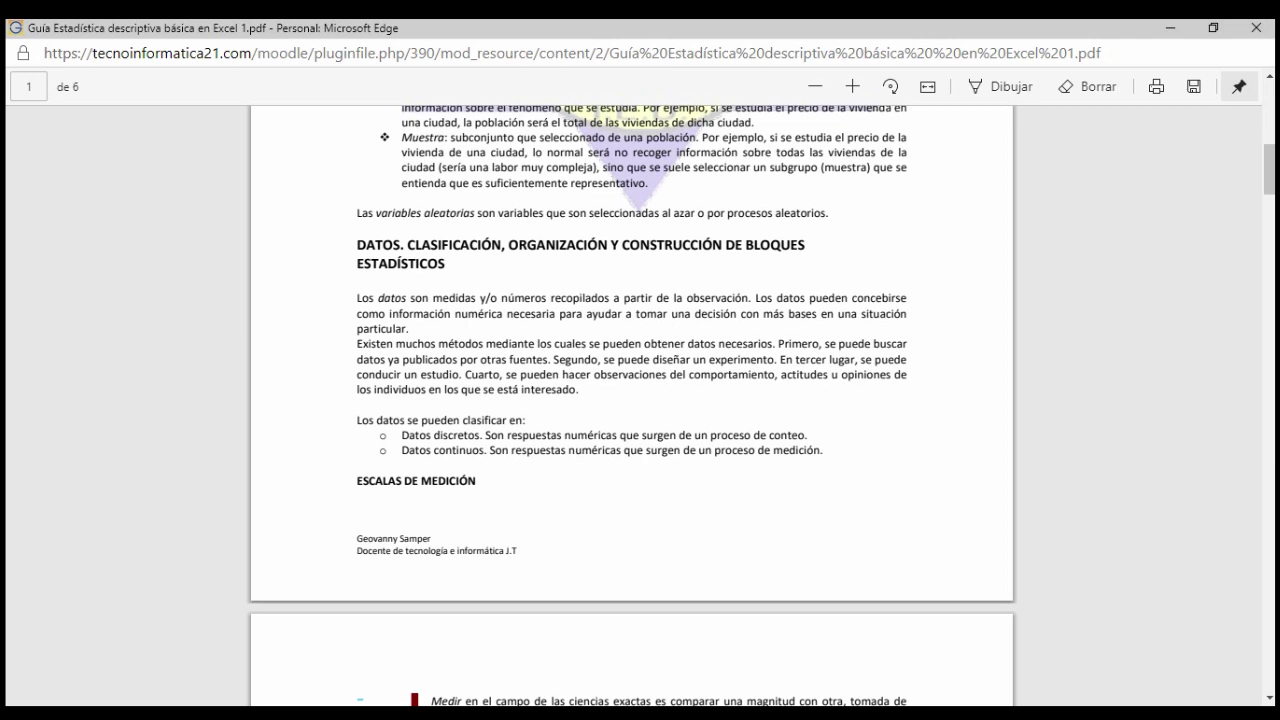
scroll(632, 400, down, 1)
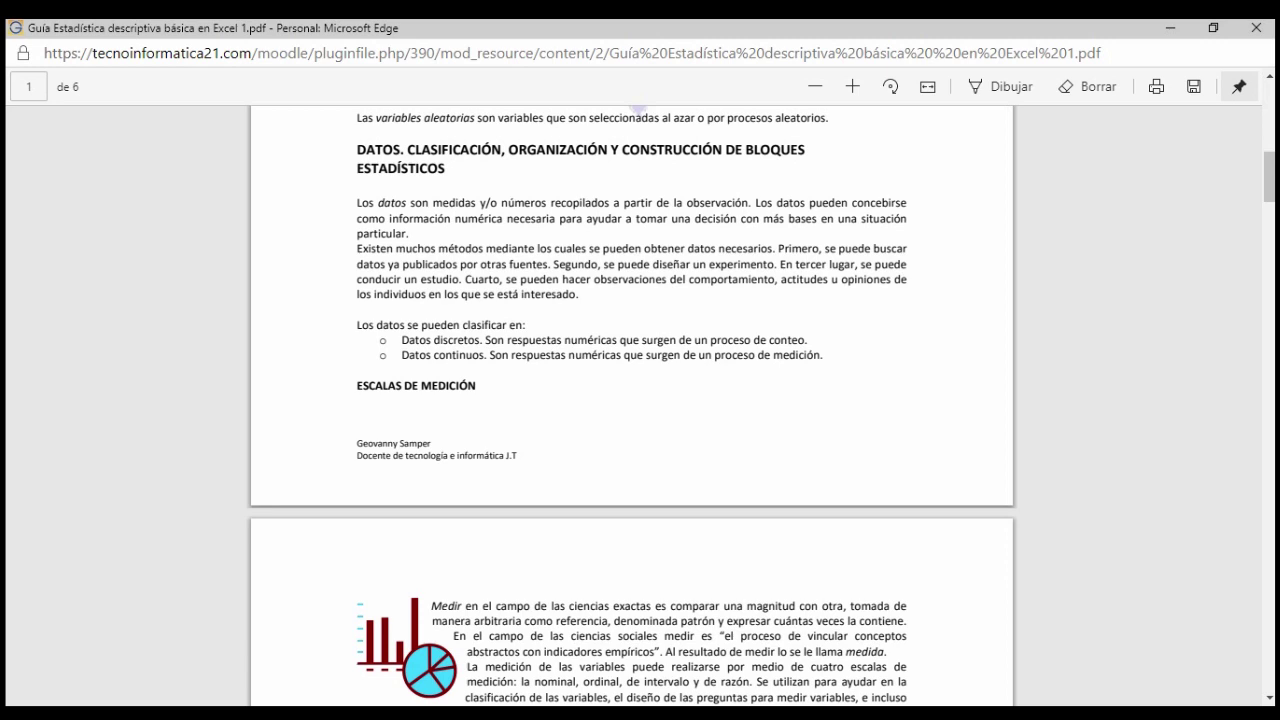
scroll(640, 400, down, 2)
scroll(640, 400, down, 2)
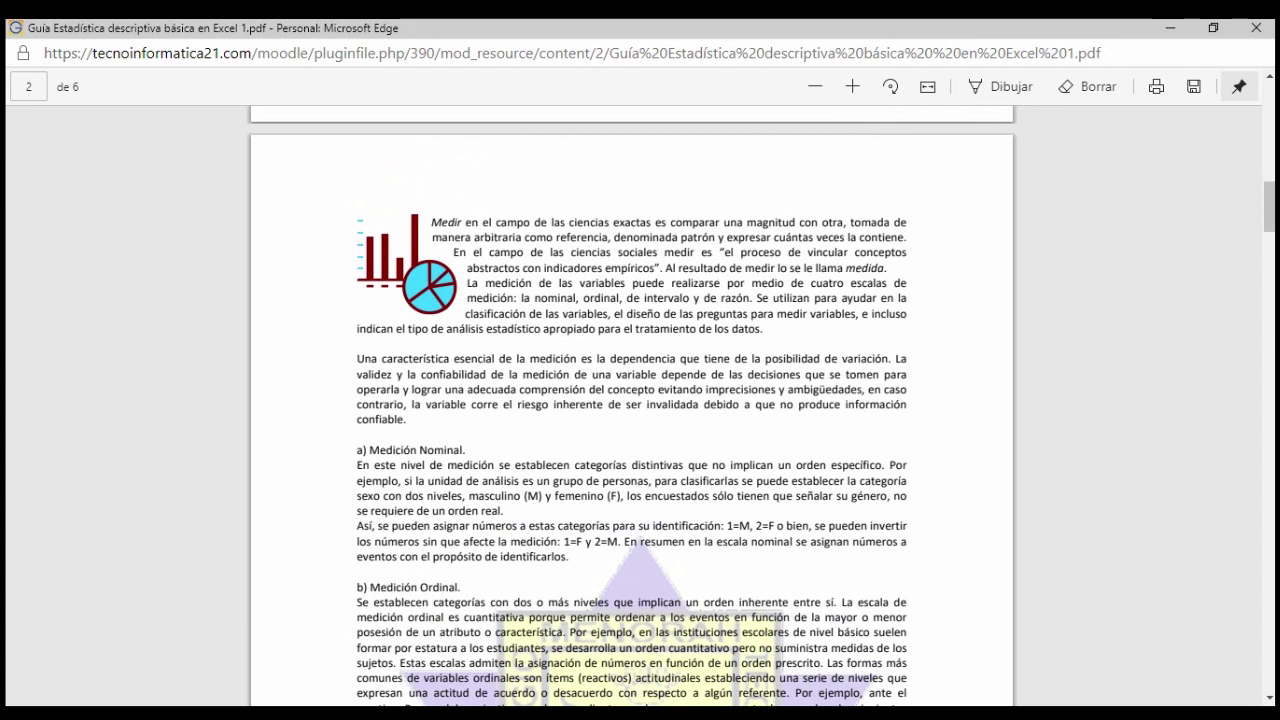
- Highlight the 'masculino (M) y femenino (F)' example and the ordinal answer alternatives
scroll(640, 400, down, 1)
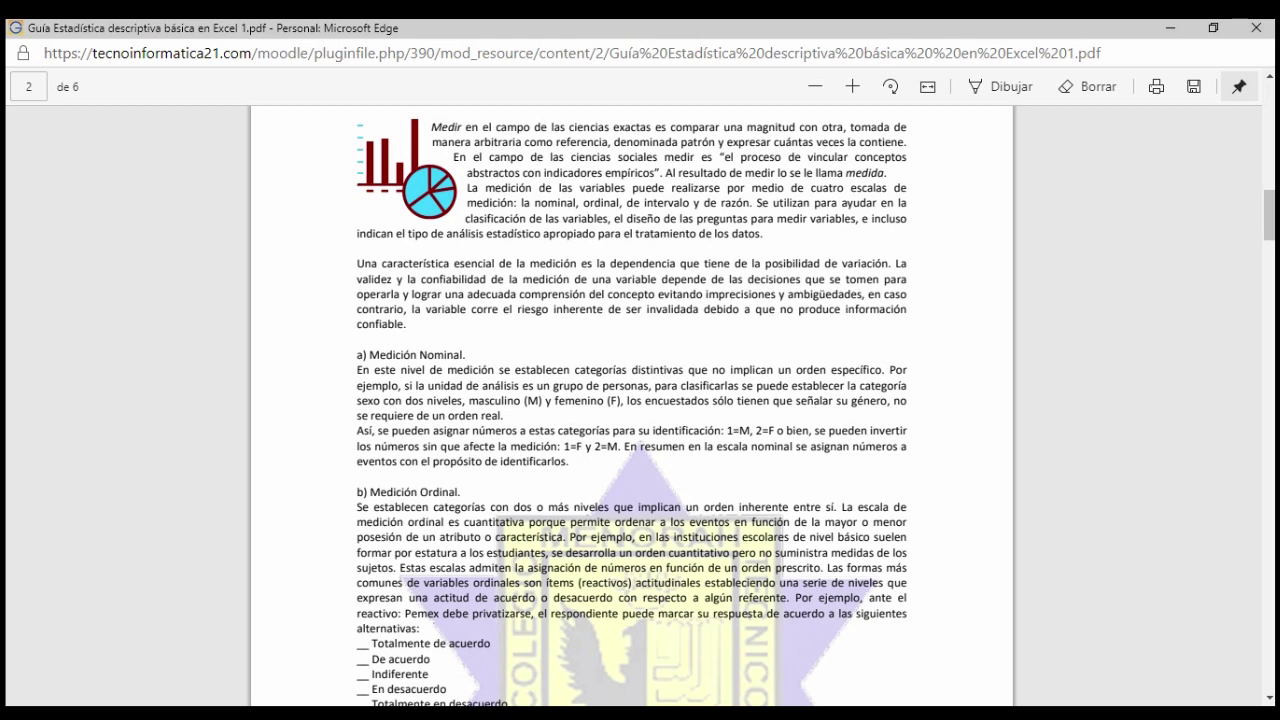
scroll(632, 400, down, 1)
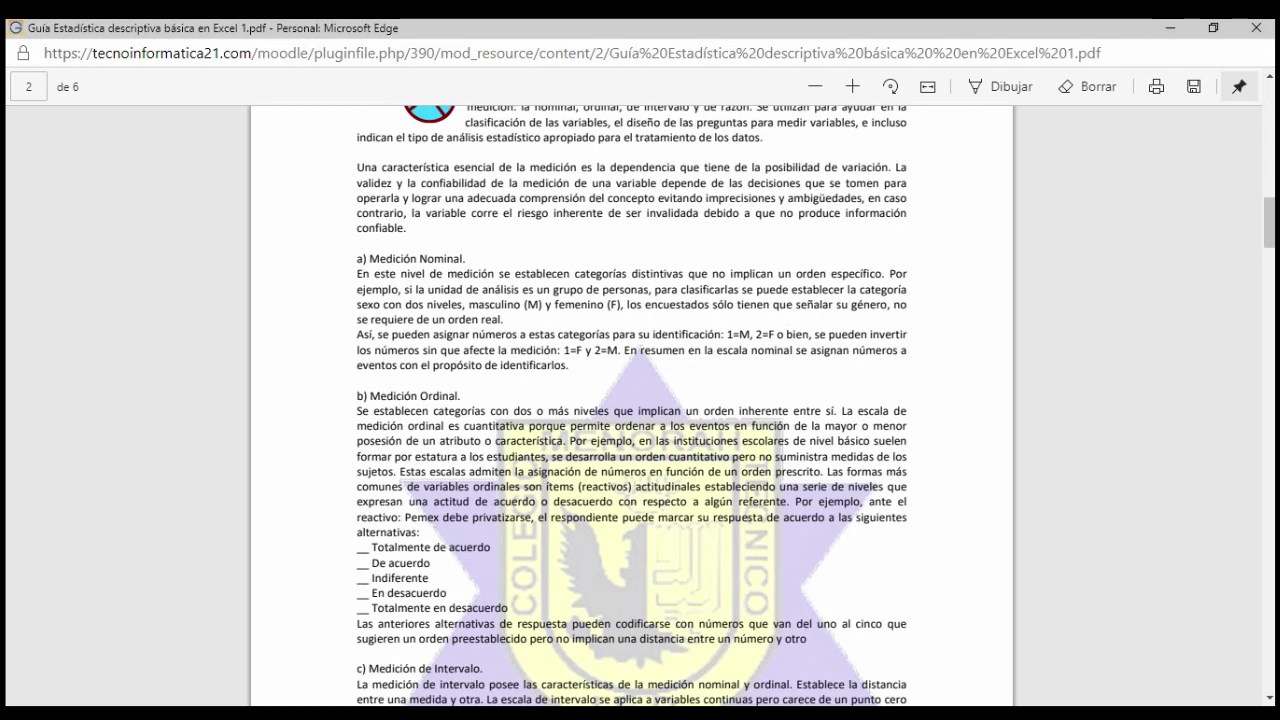
drag(466, 304, 626, 304)
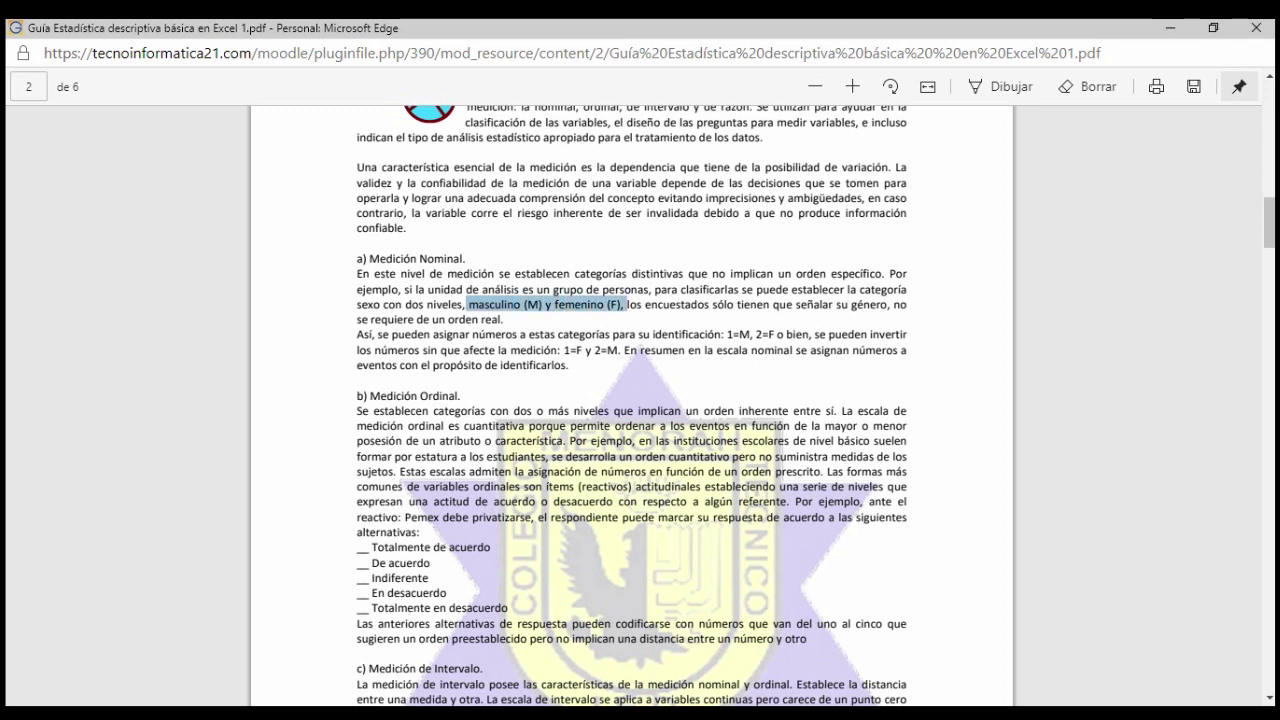
key(Escape)
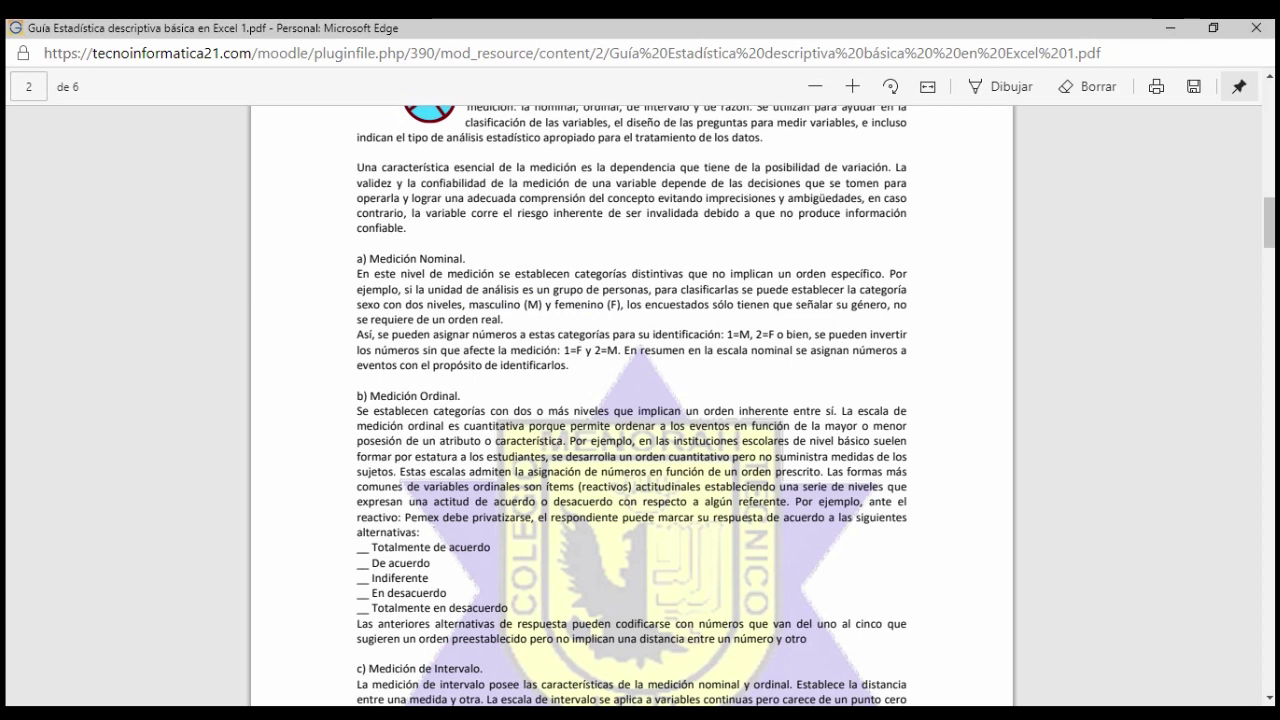
scroll(632, 400, down, 2)
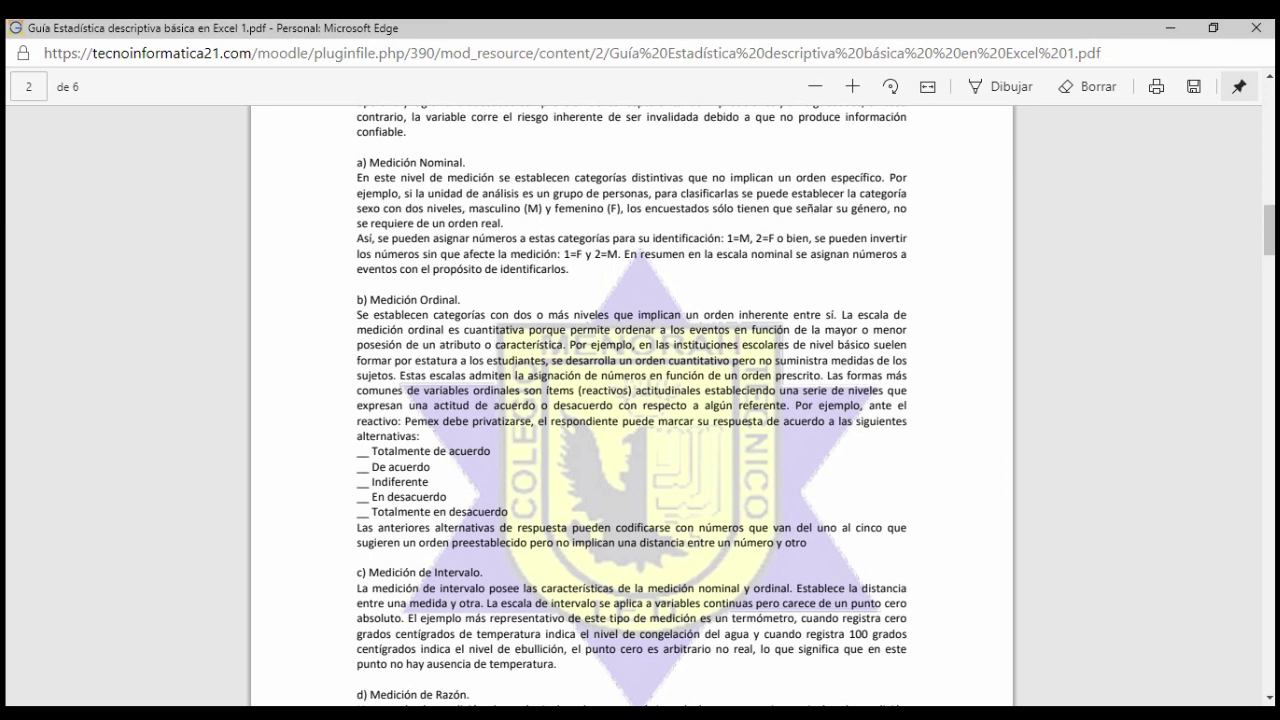
scroll(632, 400, down, 2)
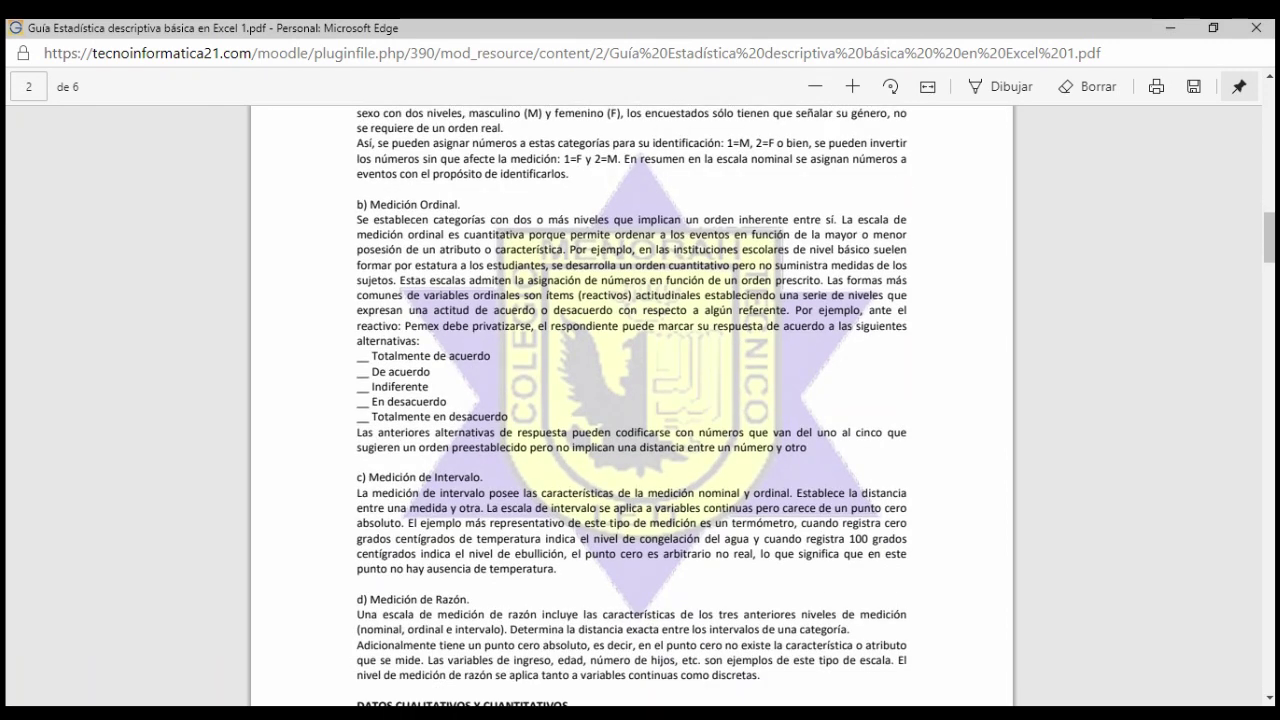
mouse_move(370, 355)
mouse_down()
mouse_move(430, 371)
mouse_move(514, 432)
mouse_move(508, 417)
mouse_up()
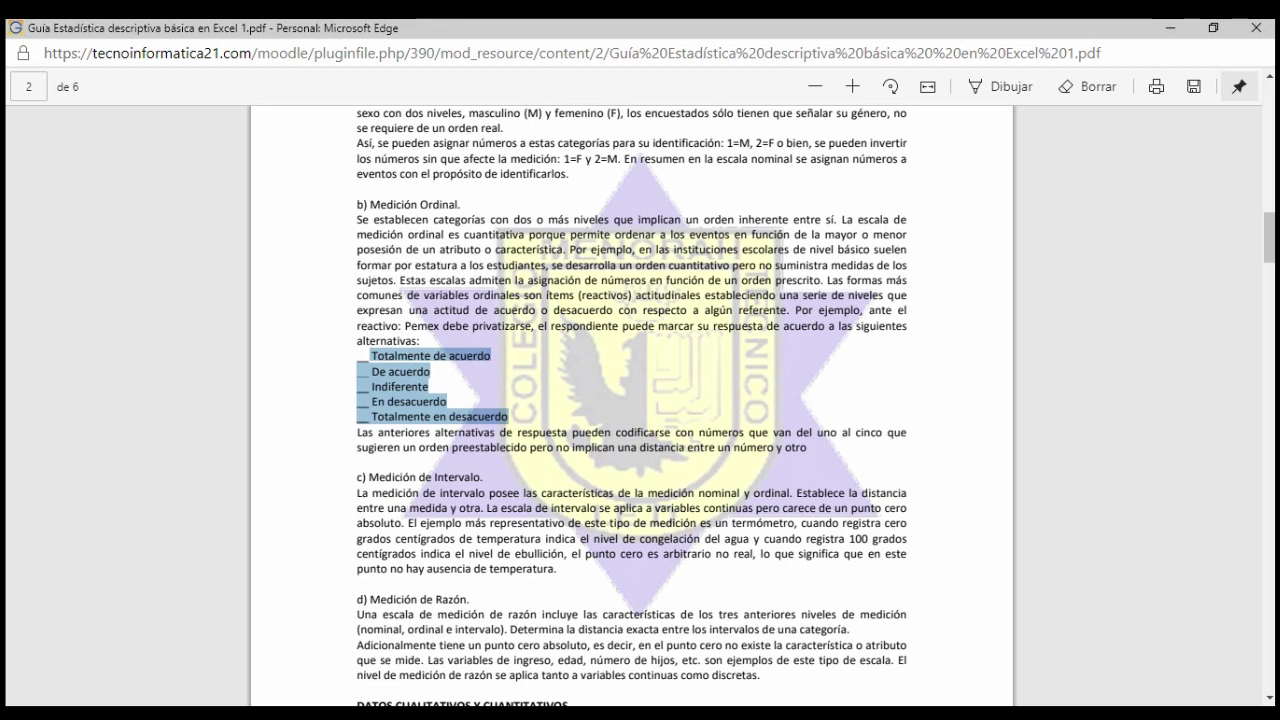
- Highlight the Medición de Intervalo and Medición de Razón passages, then scroll into page 3
scroll(632, 400, down, 2)
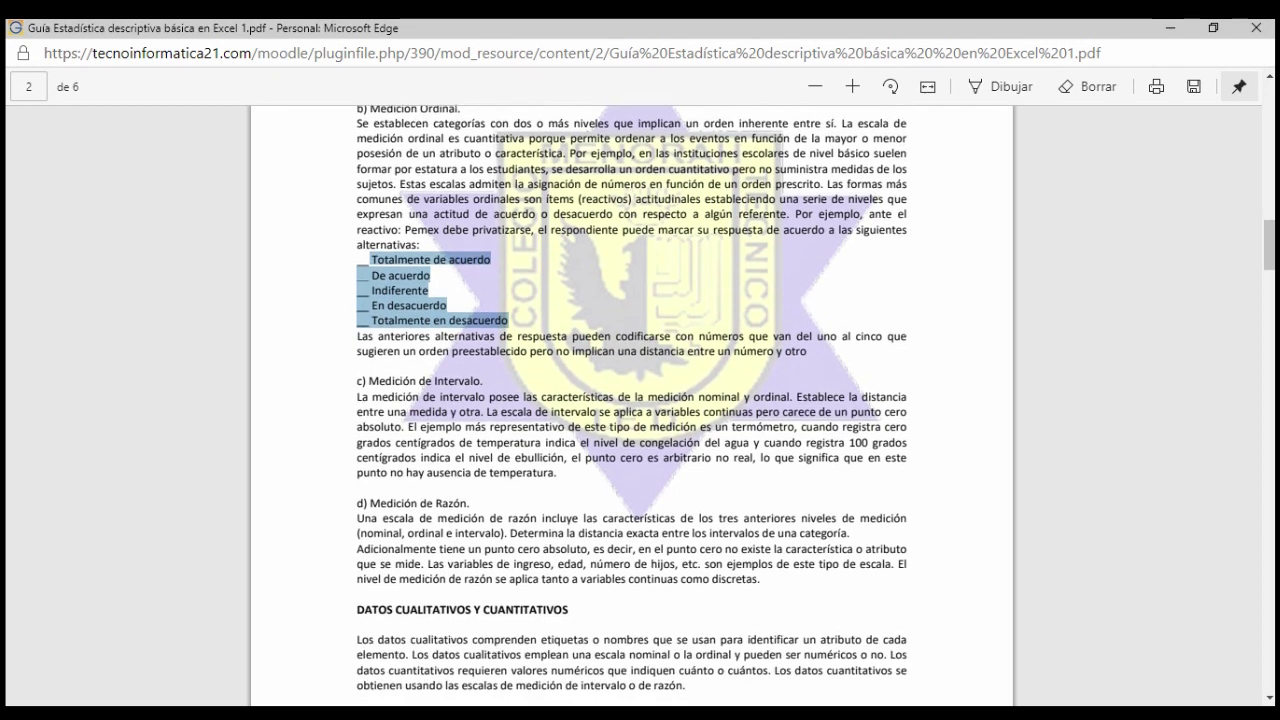
scroll(632, 400, down, 2)
scroll(632, 400, down, 2)
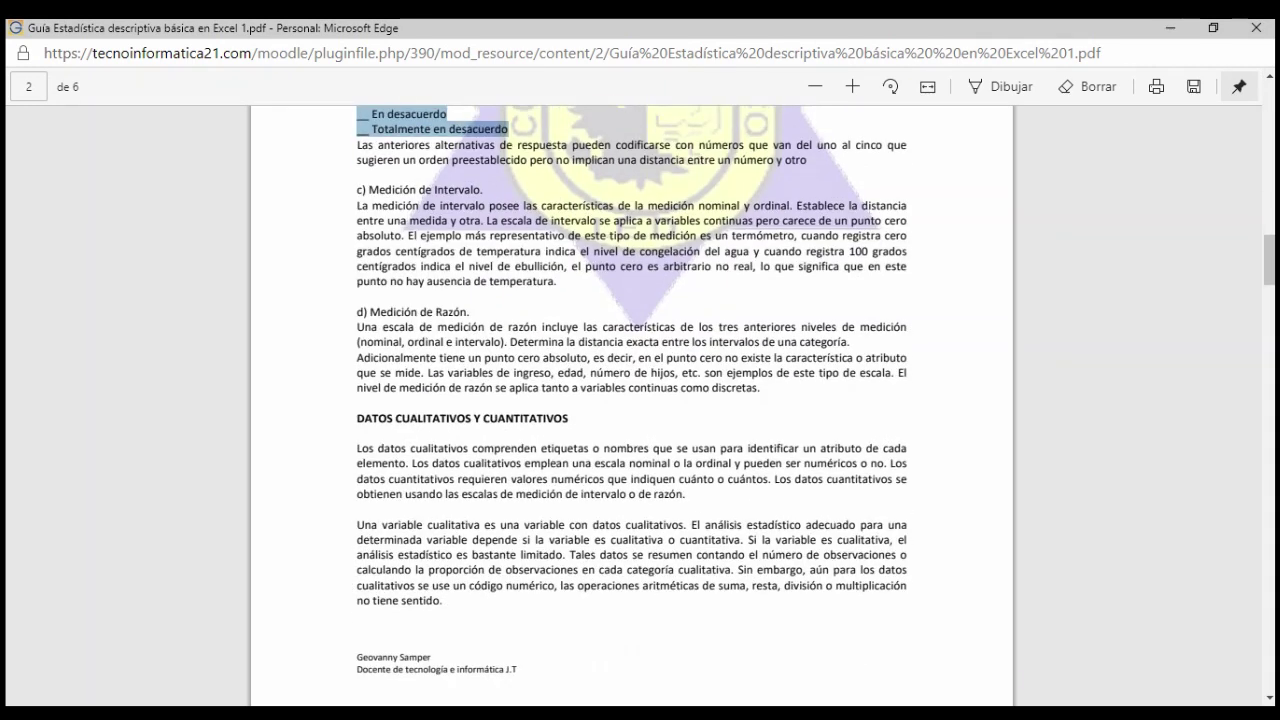
mouse_move(357, 205)
mouse_down()
mouse_move(568, 266)
mouse_move(557, 281)
mouse_up()
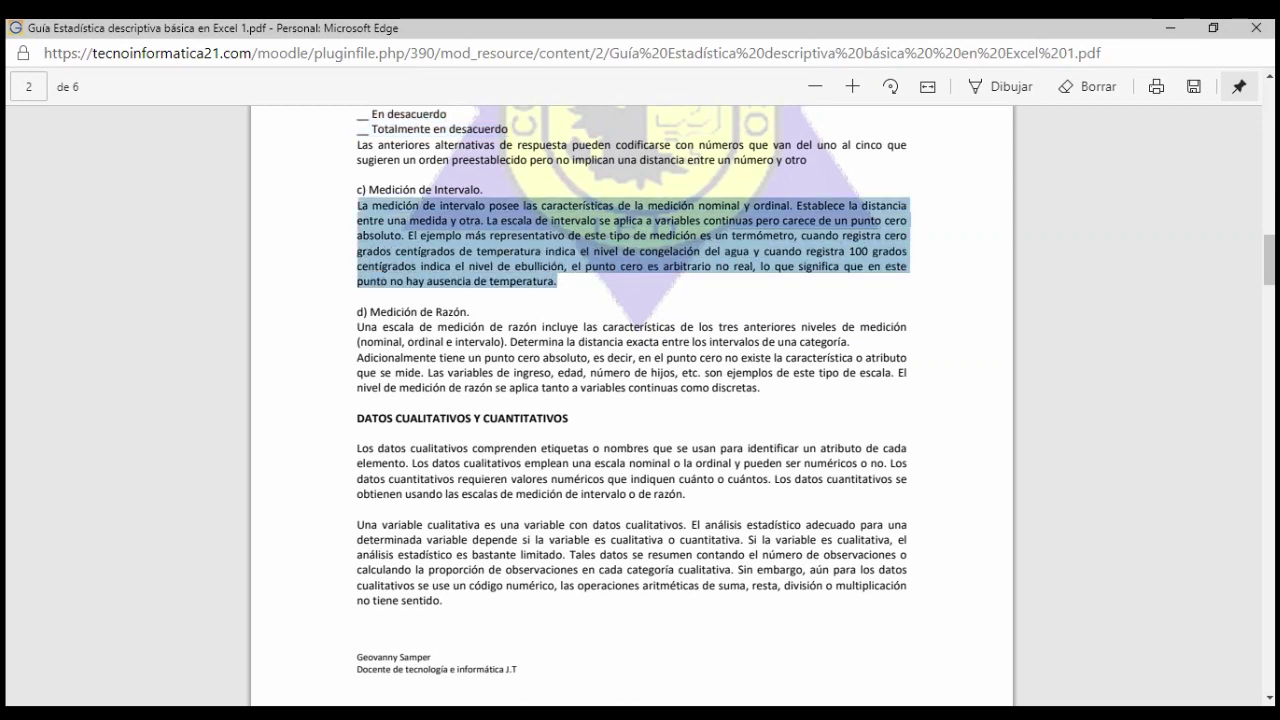
click(557, 281)
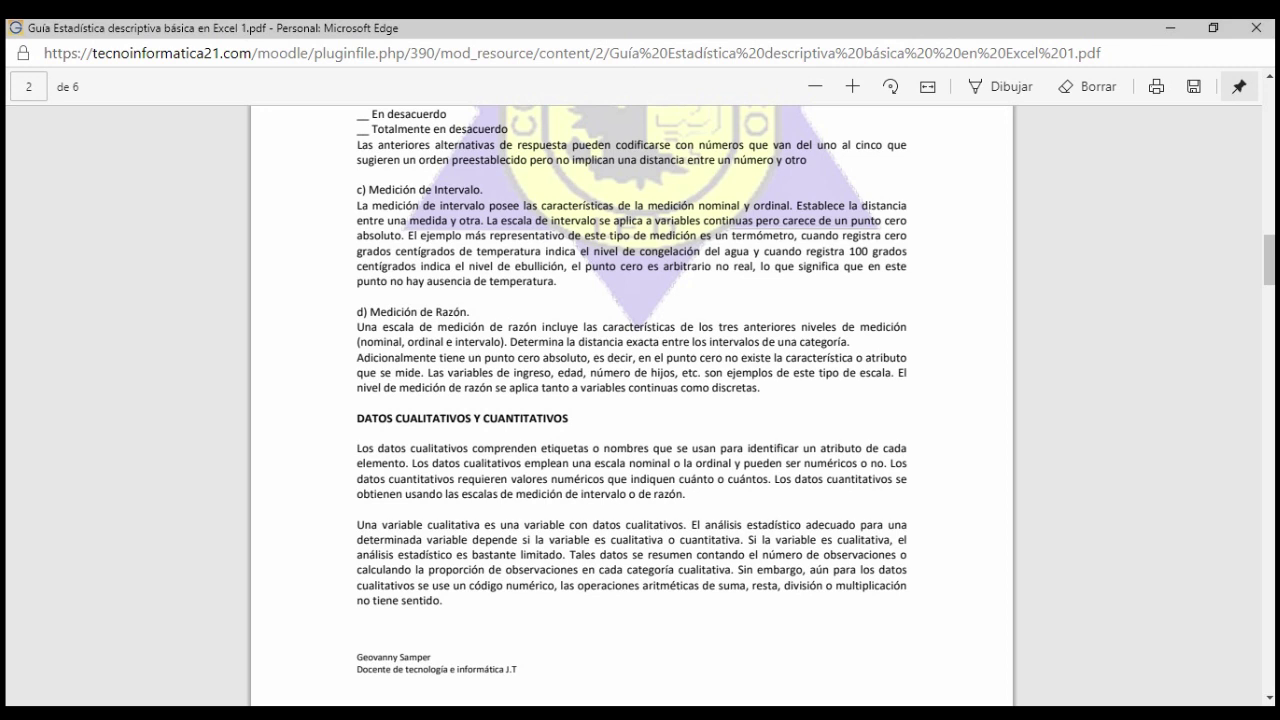
scroll(640, 400, down, 1)
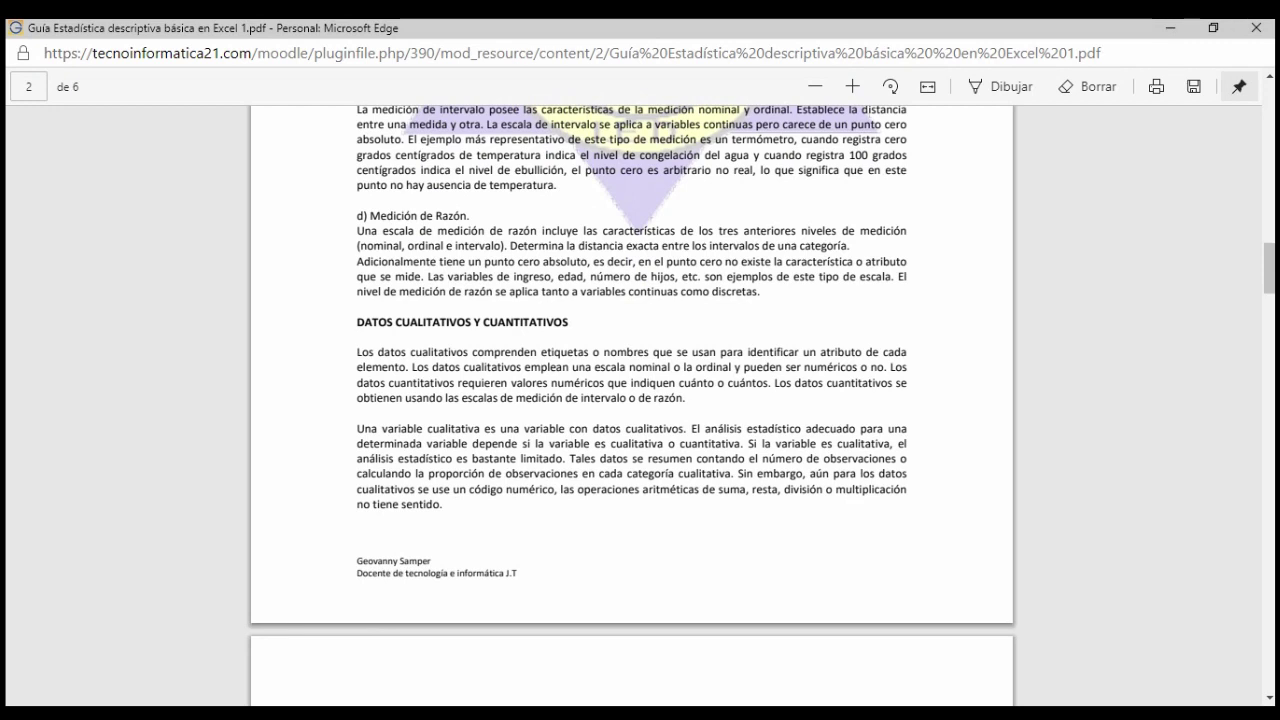
mouse_move(357, 230)
mouse_down()
mouse_move(690, 245)
mouse_move(828, 245)
mouse_move(830, 230)
mouse_move(868, 230)
mouse_up()
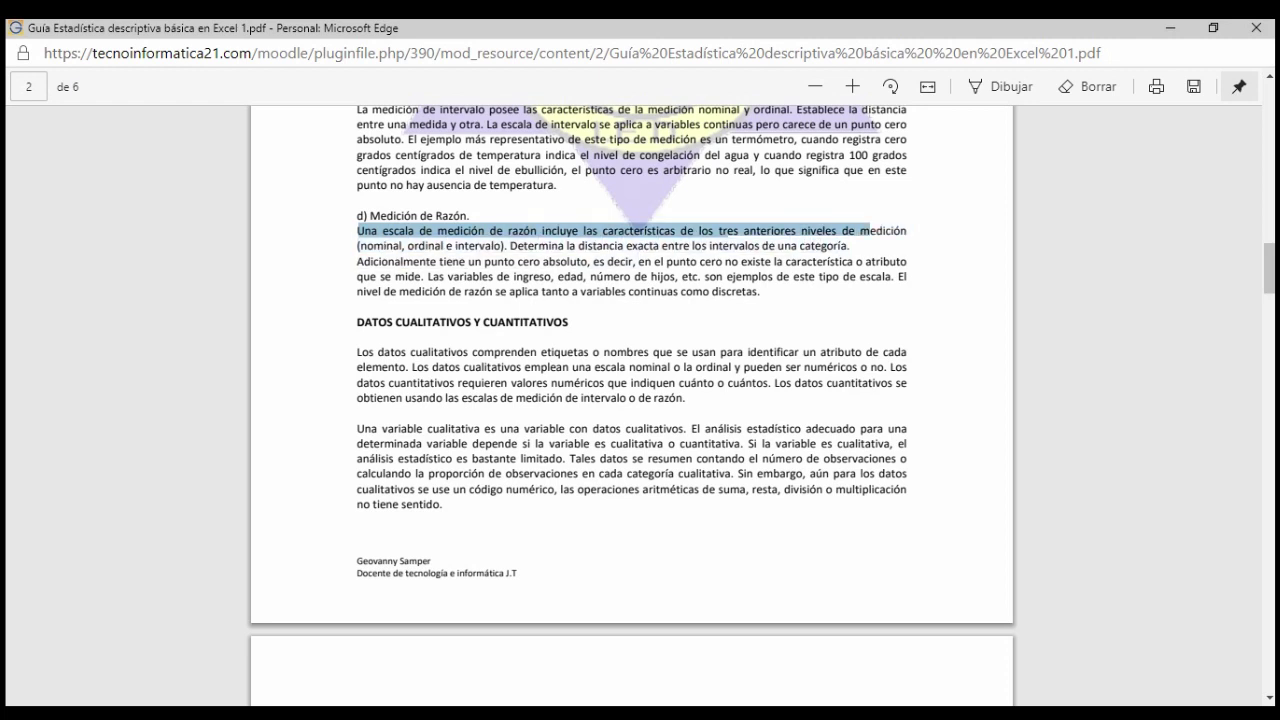
click(868, 230)
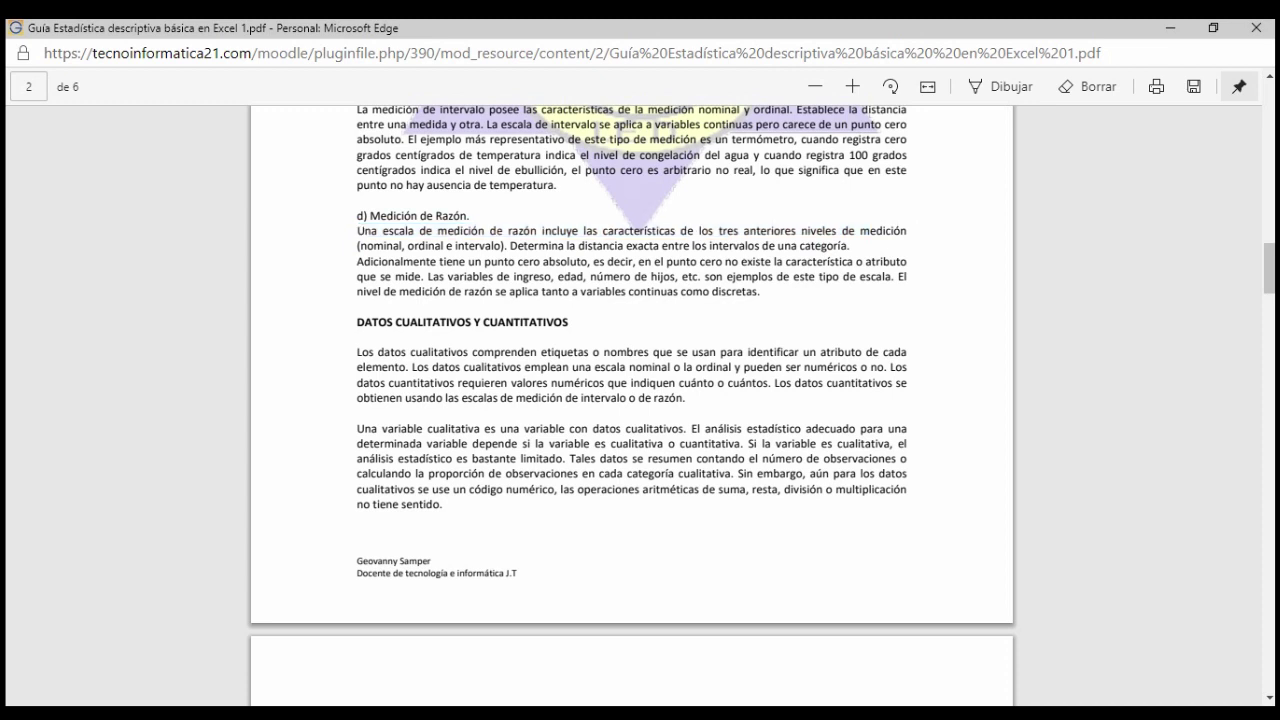
scroll(640, 400, down, 1)
scroll(640, 400, down, 1)
scroll(640, 400, down, 1)
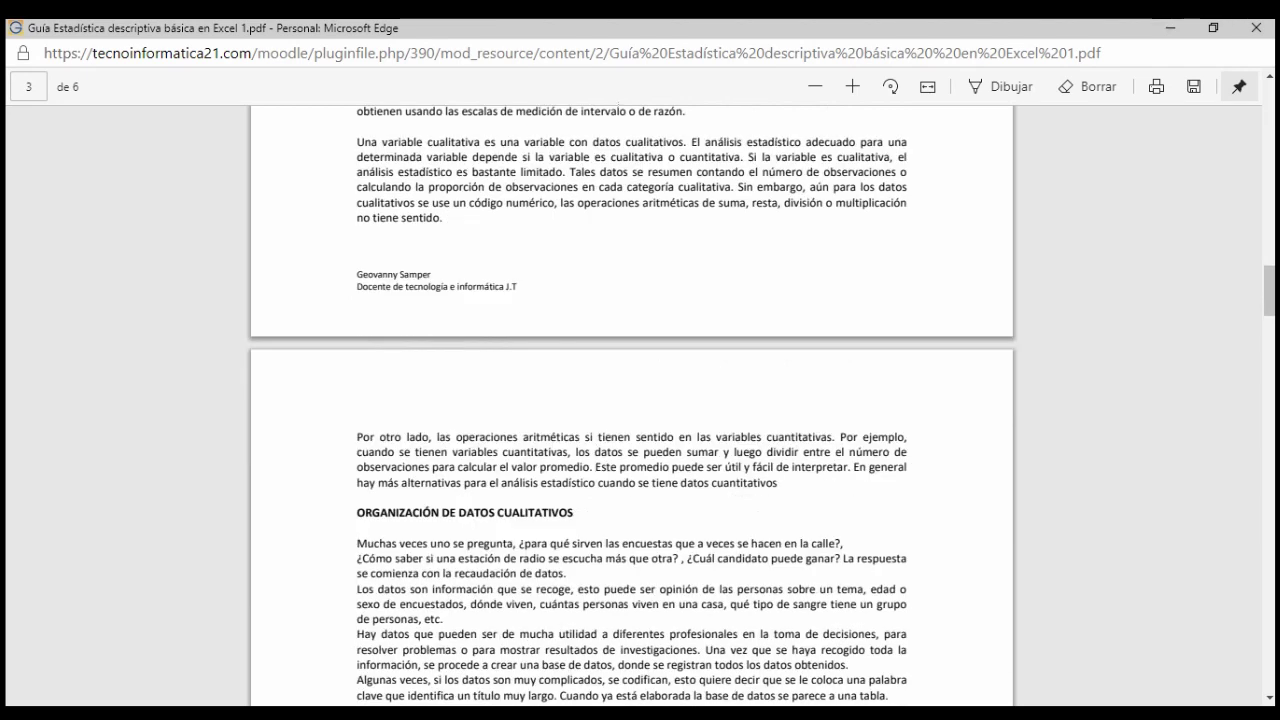
- Scroll to the survey example and highlight the 'Por ejemplo' paragraph above Tabla 1
scroll(632, 400, down, 2)
scroll(632, 400, down, 2)
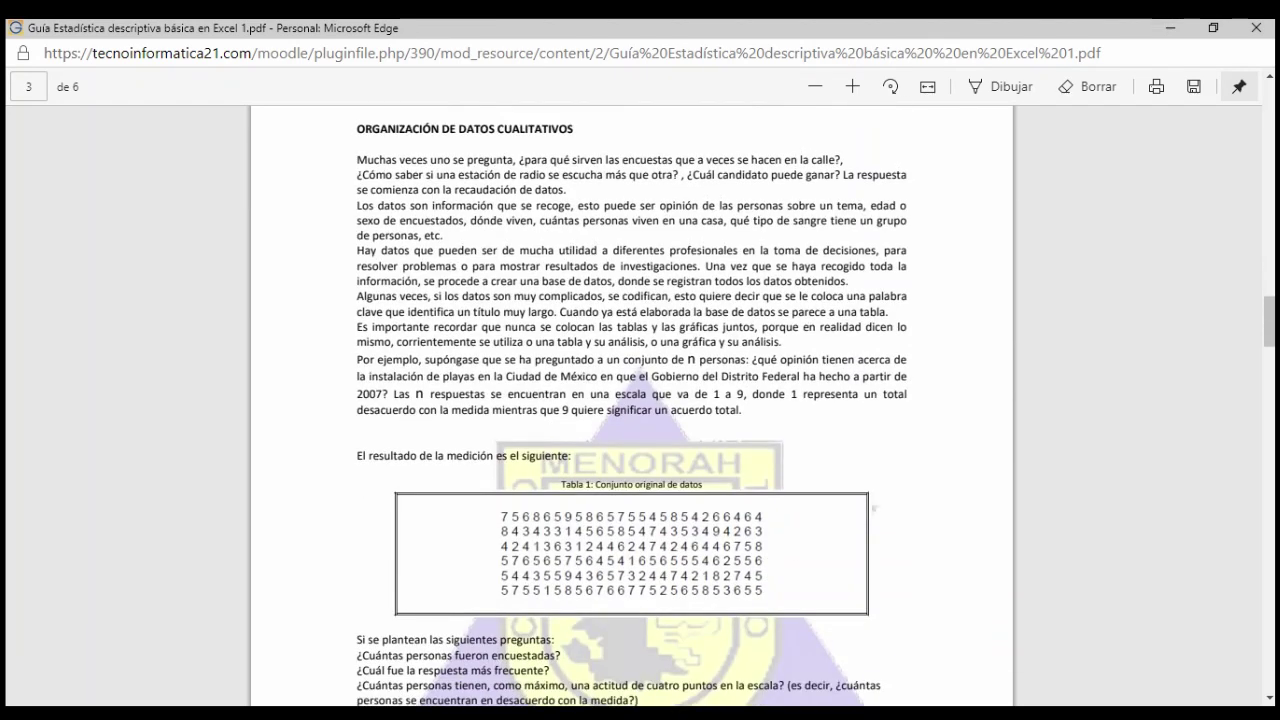
scroll(640, 400, down, 1)
scroll(640, 400, up, 1)
scroll(632, 400, down, 1)
scroll(632, 400, down, 1)
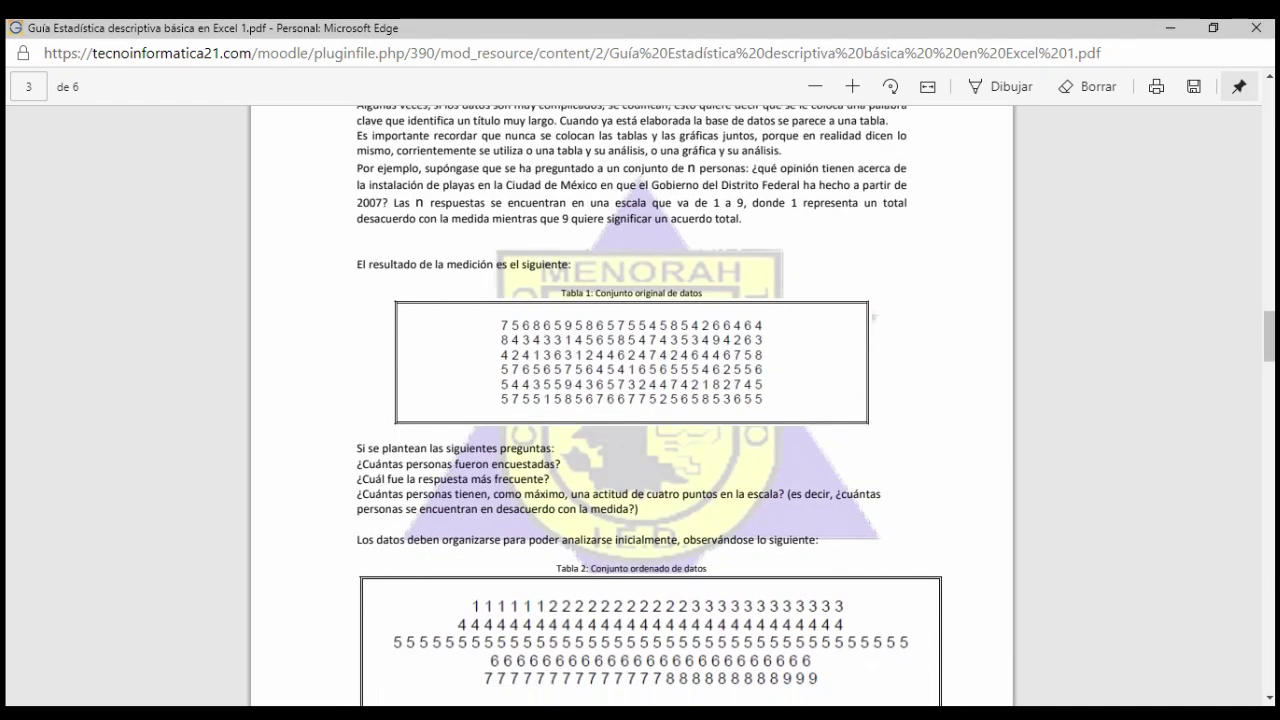
scroll(640, 400, up, 1)
scroll(640, 400, up, 1)
scroll(640, 400, down, 1)
scroll(640, 400, down, 1)
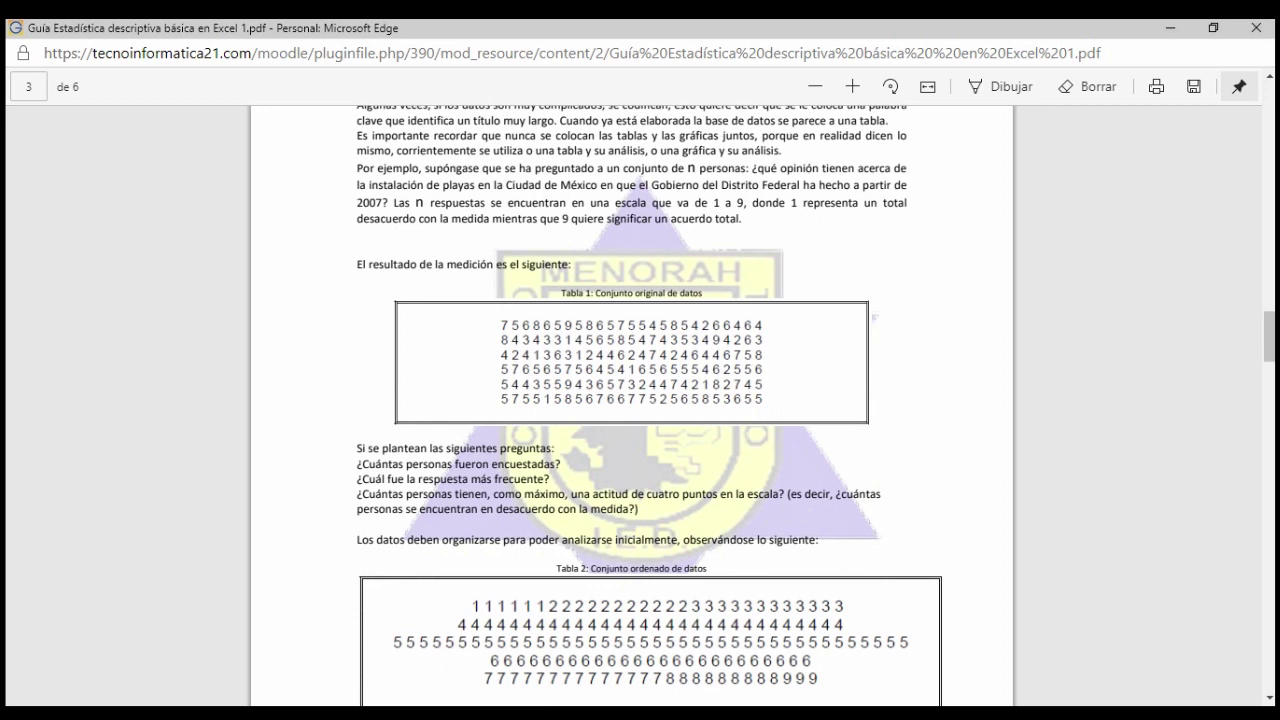
scroll(640, 400, up, 1)
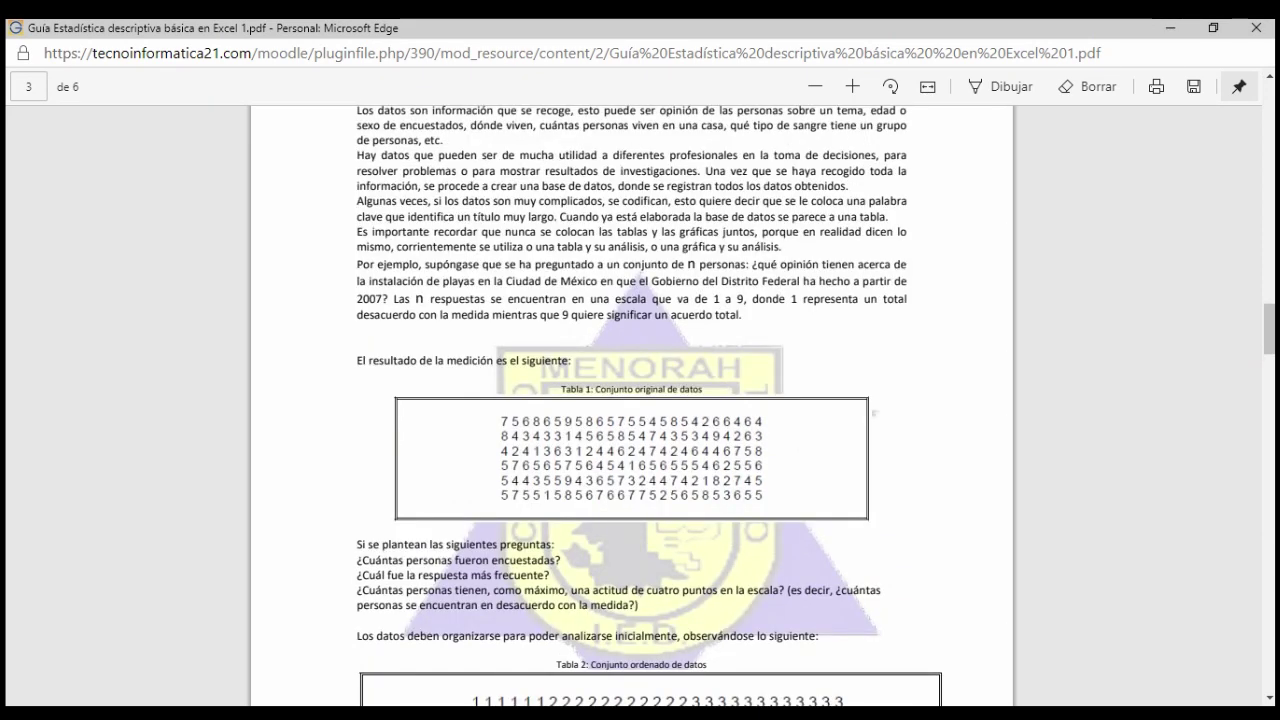
drag(357, 264, 741, 315)
scroll(640, 400, down, 2)
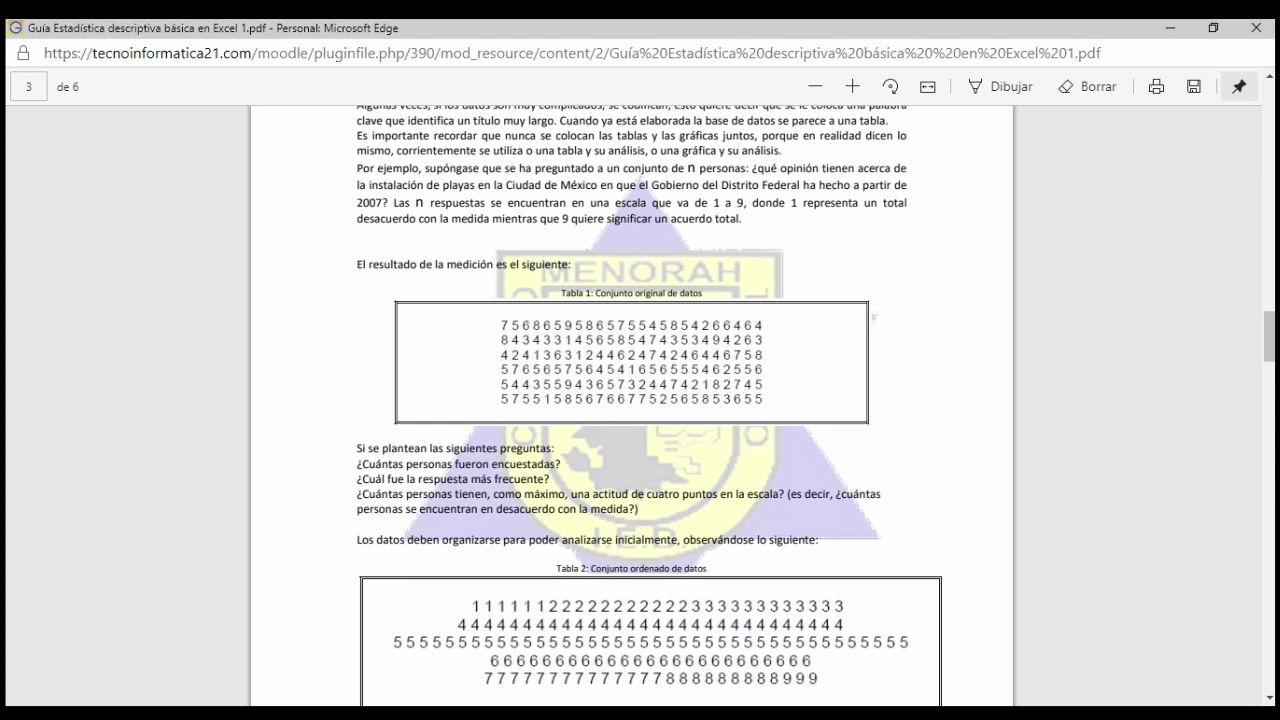
- Scroll through the guide's frequency tables, reaching page 4's x and f table totalling 150
scroll(640, 400, down, 2)
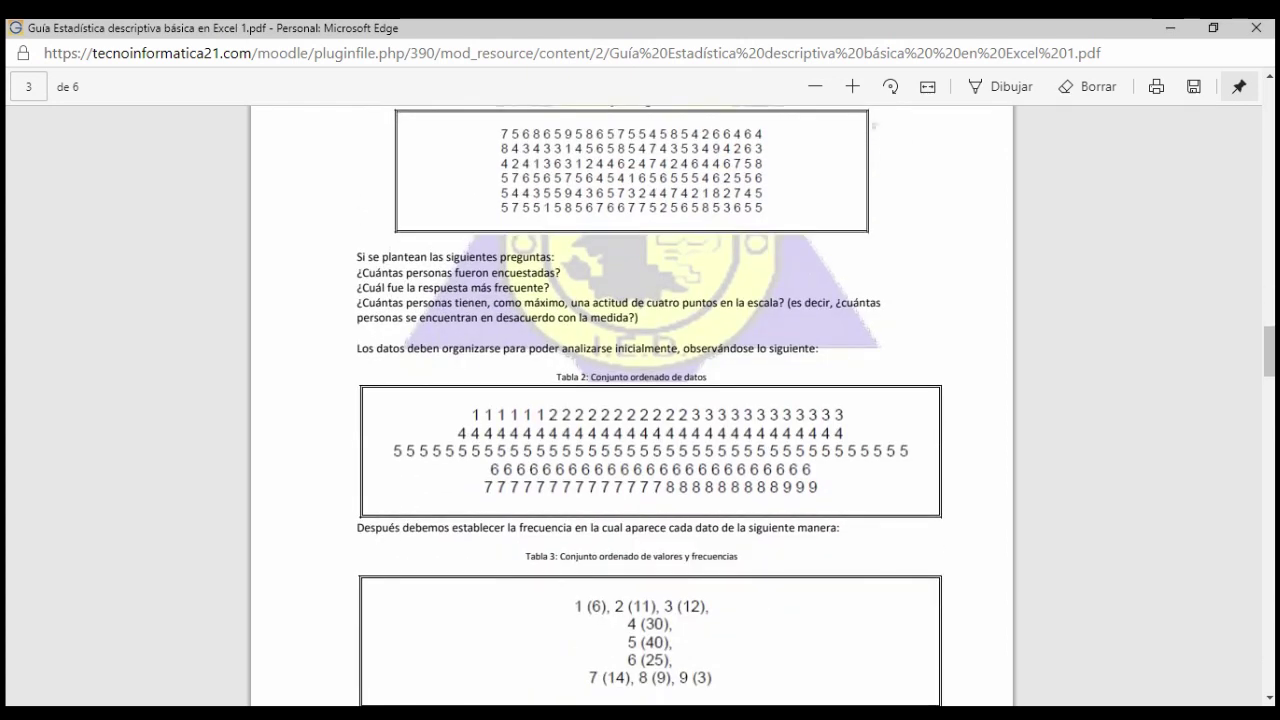
scroll(640, 400, up, 1)
scroll(640, 400, down, 1)
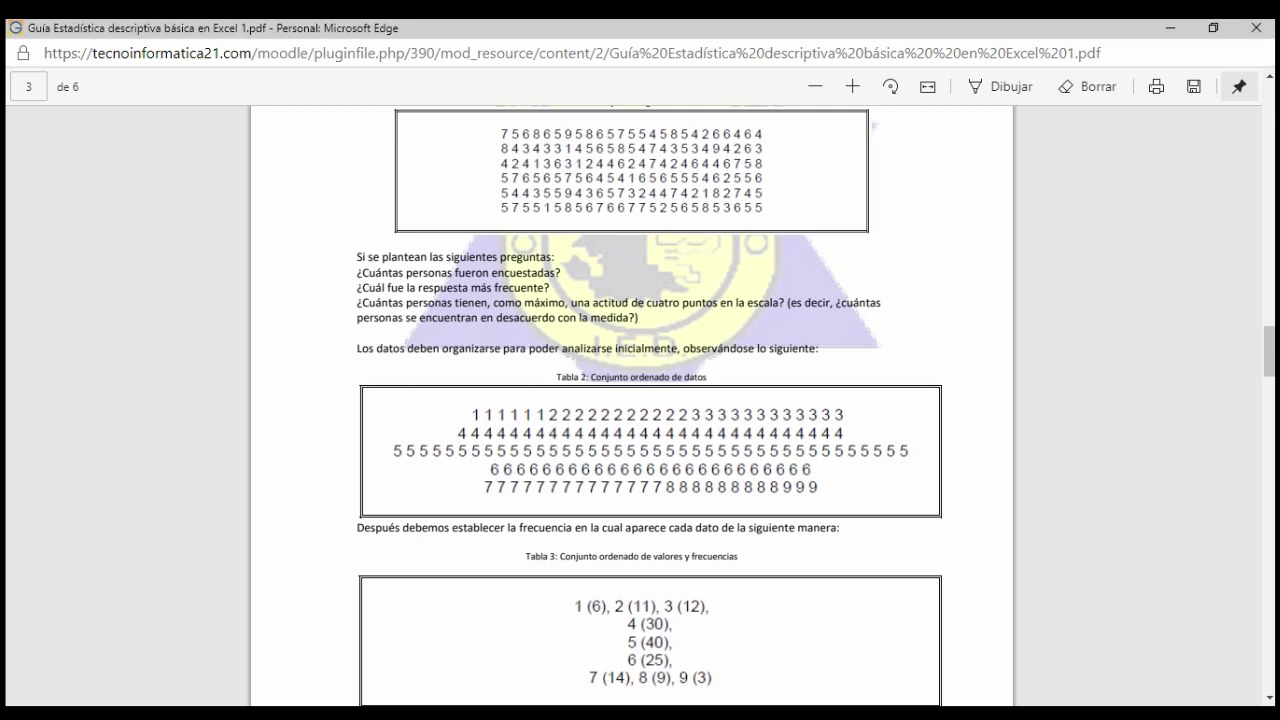
scroll(632, 400, down, 2)
scroll(632, 400, up, 1)
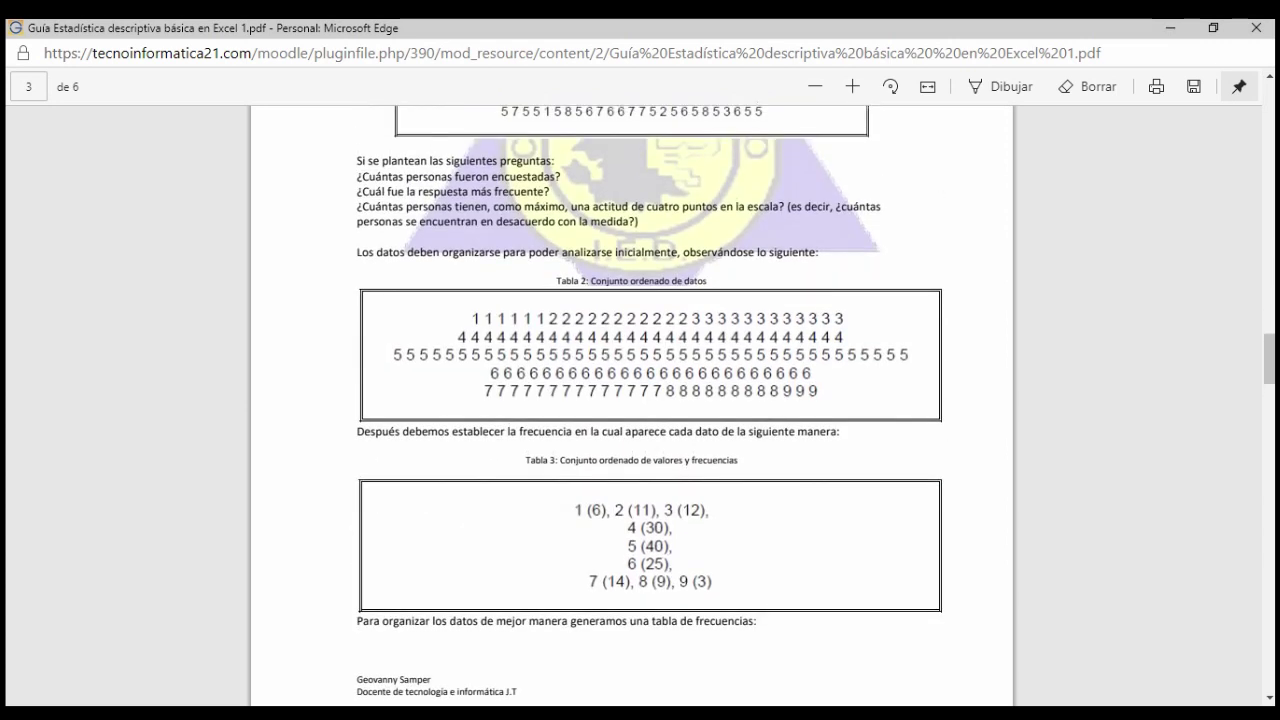
scroll(632, 400, down, 1)
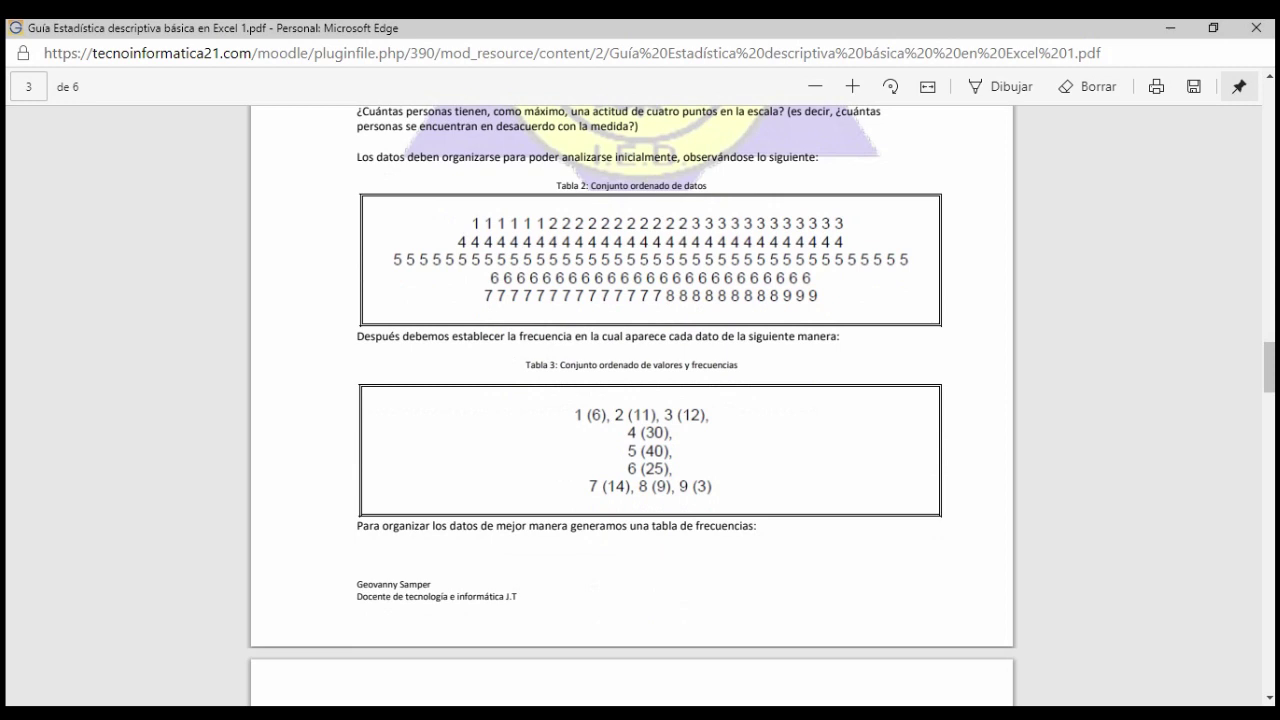
scroll(632, 400, down, 1)
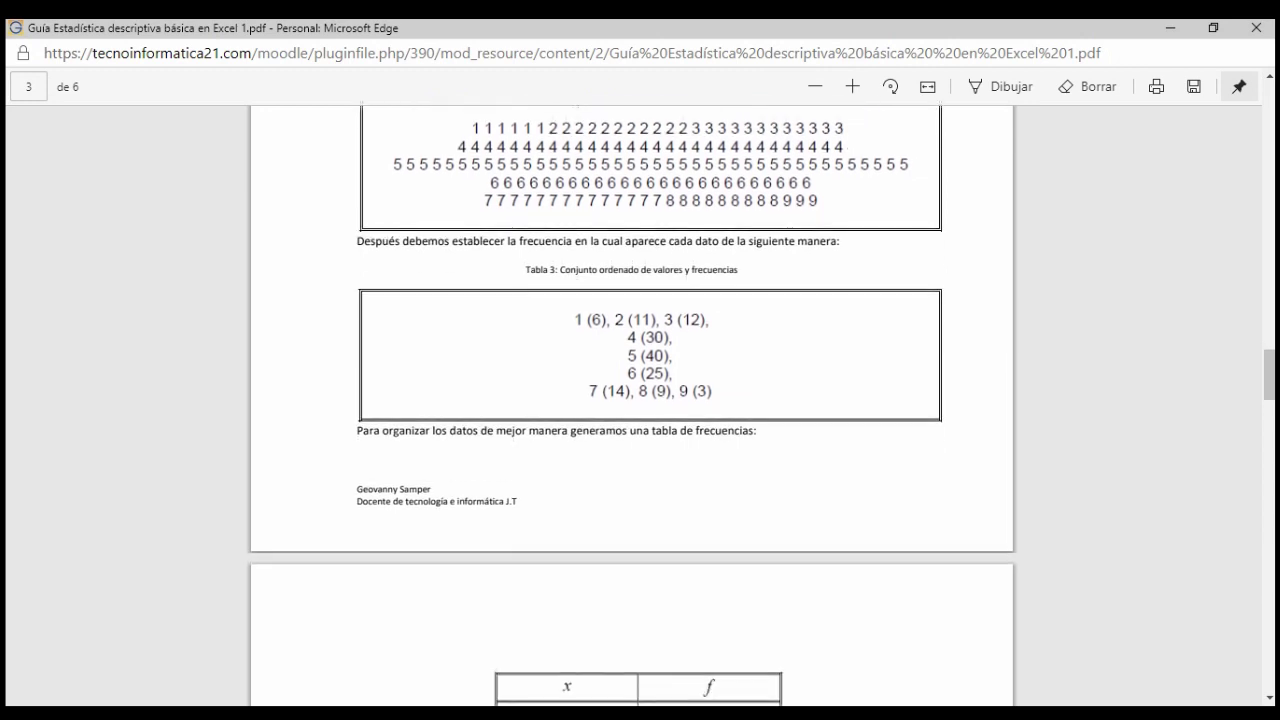
scroll(632, 400, down, 1)
scroll(640, 692, down, 1)
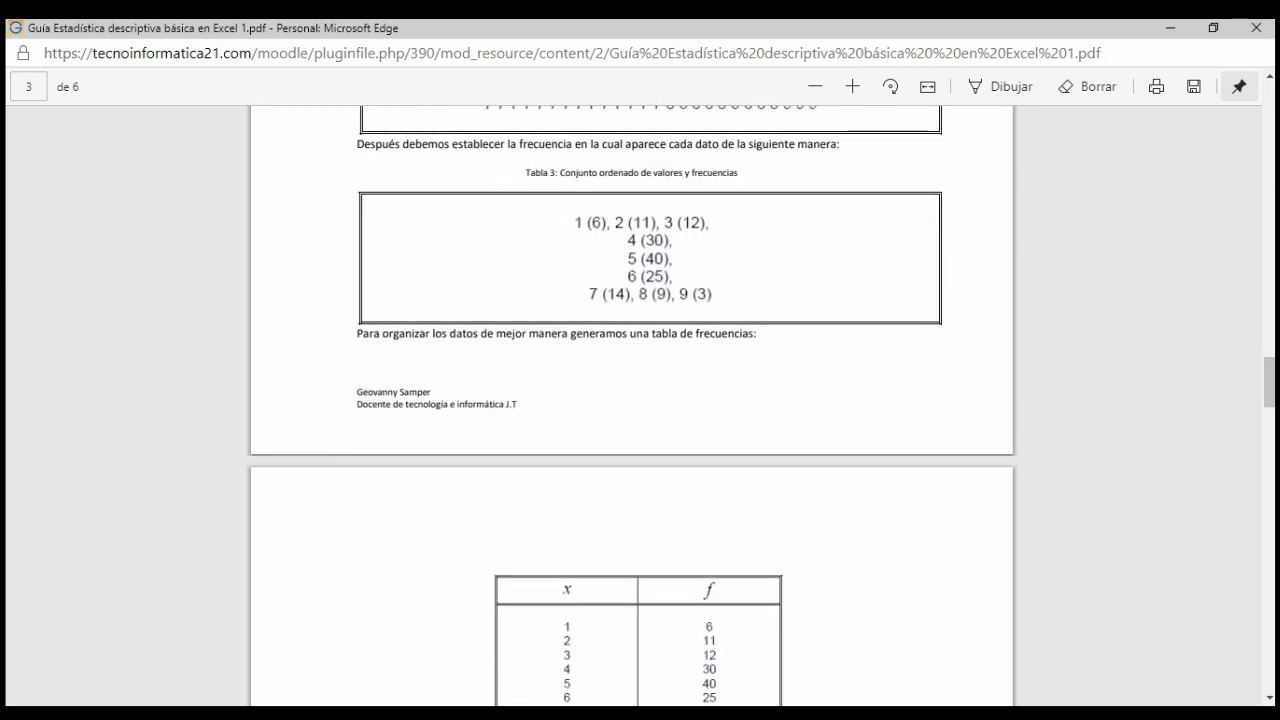
scroll(640, 692, down, 2)
scroll(632, 400, down, 1)
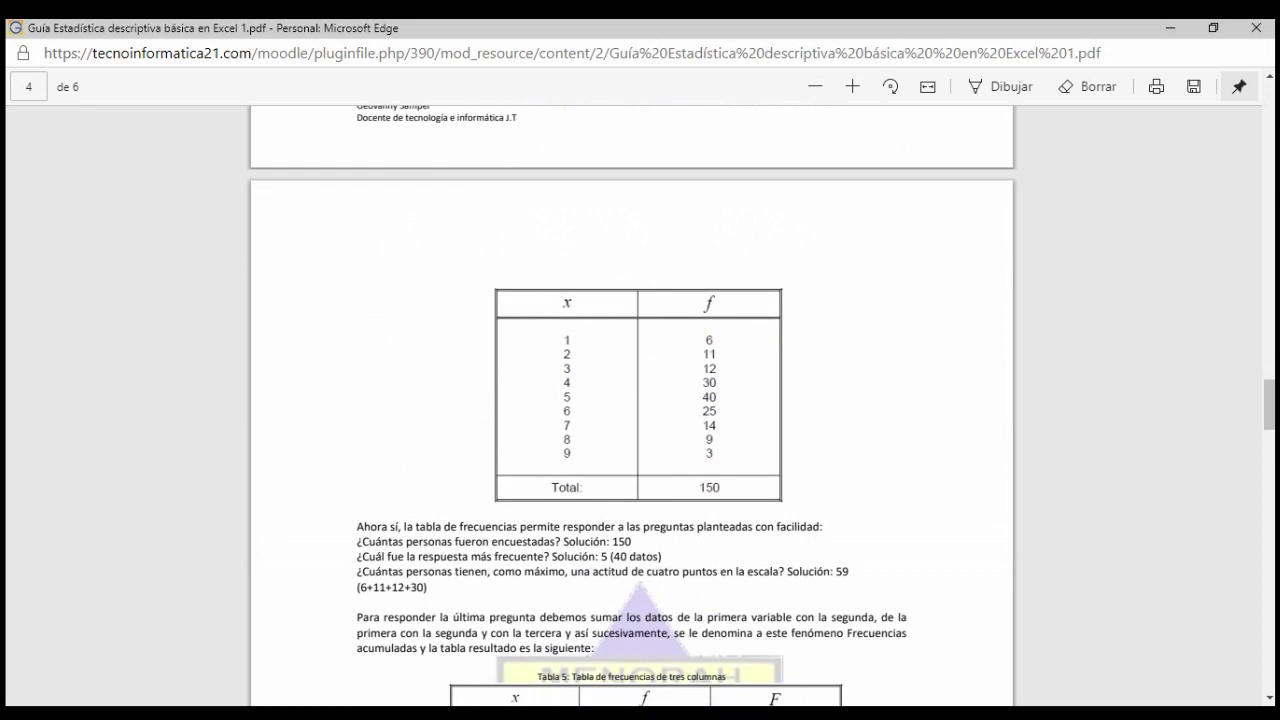
scroll(632, 400, up, 1)
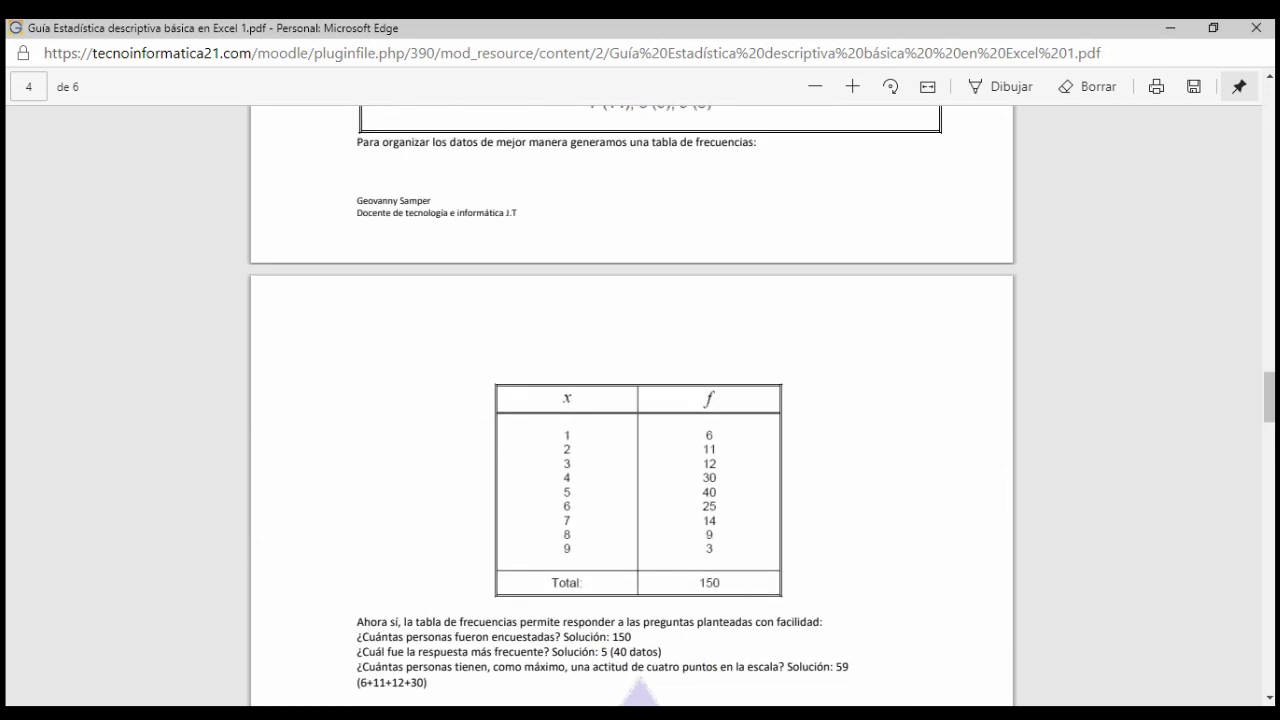
scroll(632, 400, down, 2)
scroll(632, 400, down, 1)
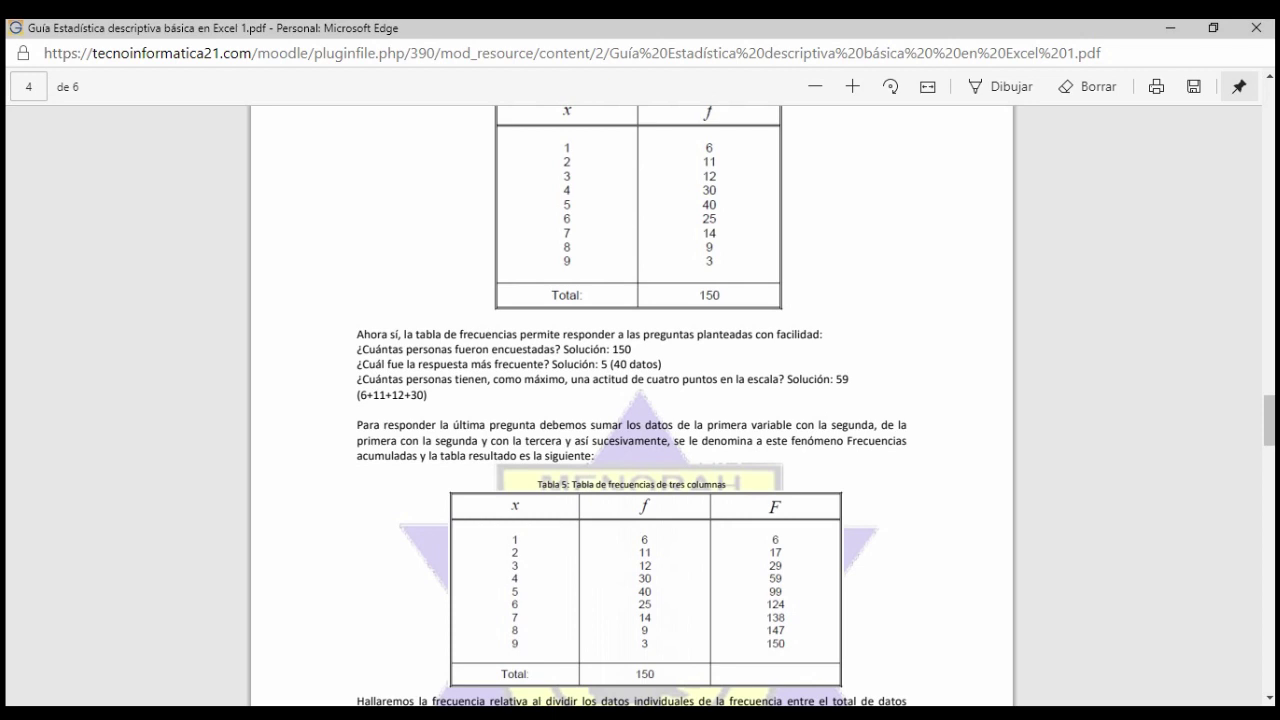
scroll(632, 400, up, 2)
scroll(632, 400, up, 1)
scroll(632, 400, up, 2)
scroll(632, 400, down, 1)
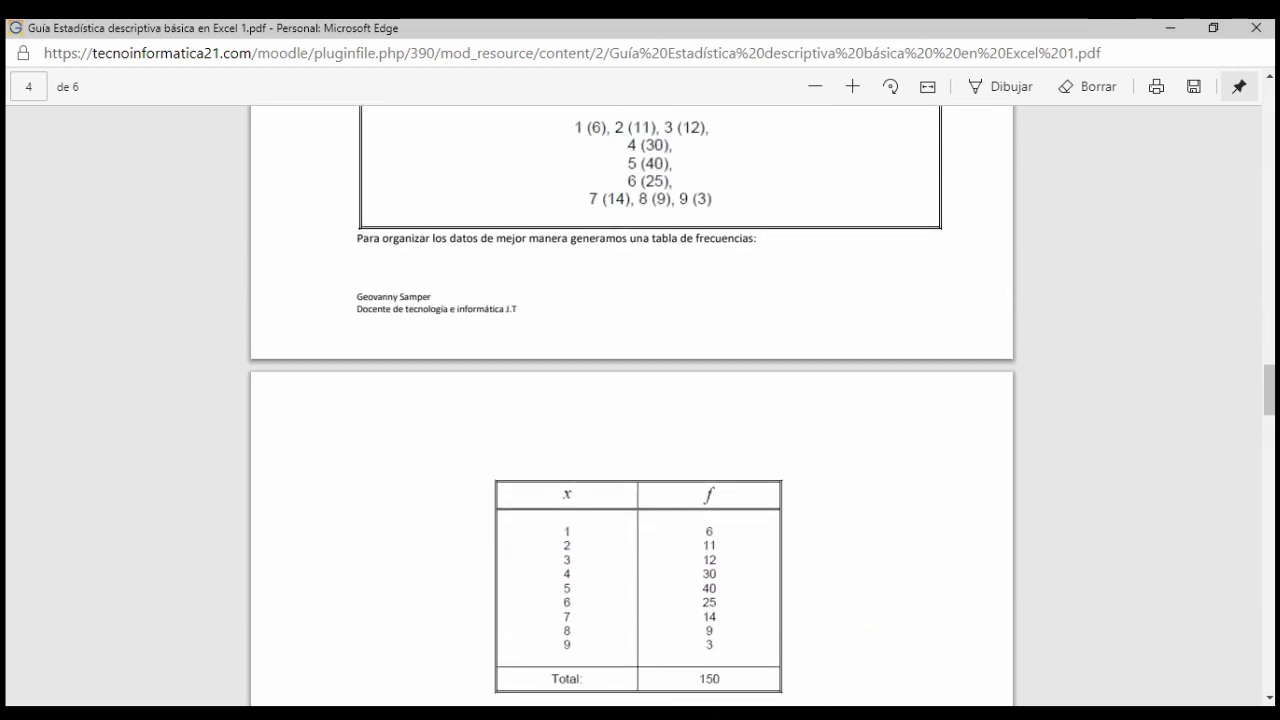
- Minimize the browser and open 'Ejemplo Ejercicio estadístico.xlsx' from the desktop
click(1169, 28)
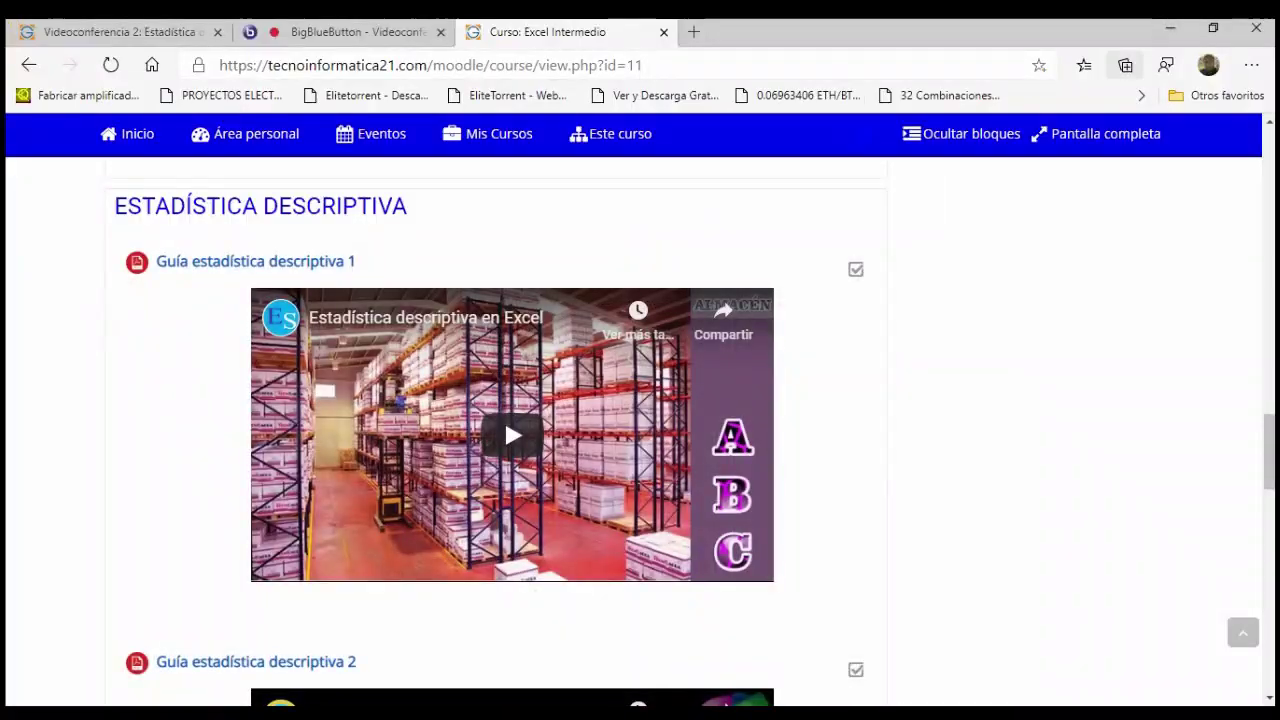
click(1168, 27)
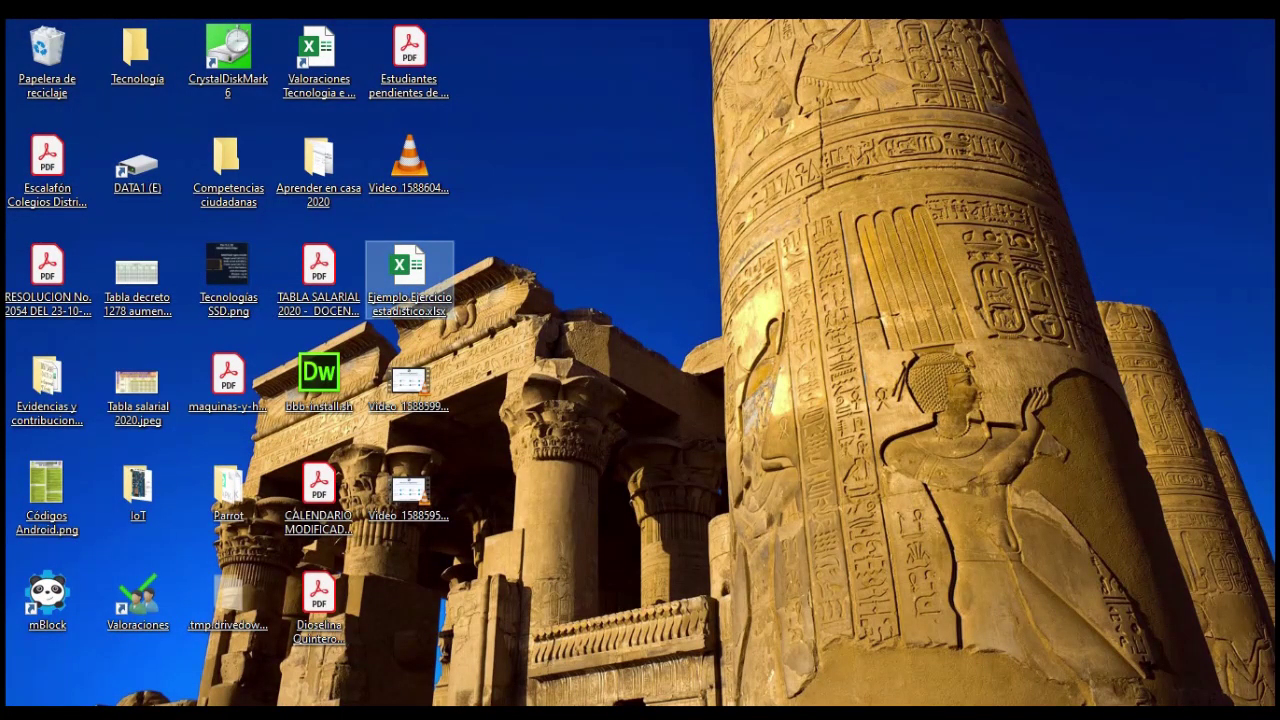
double_click(409, 278)
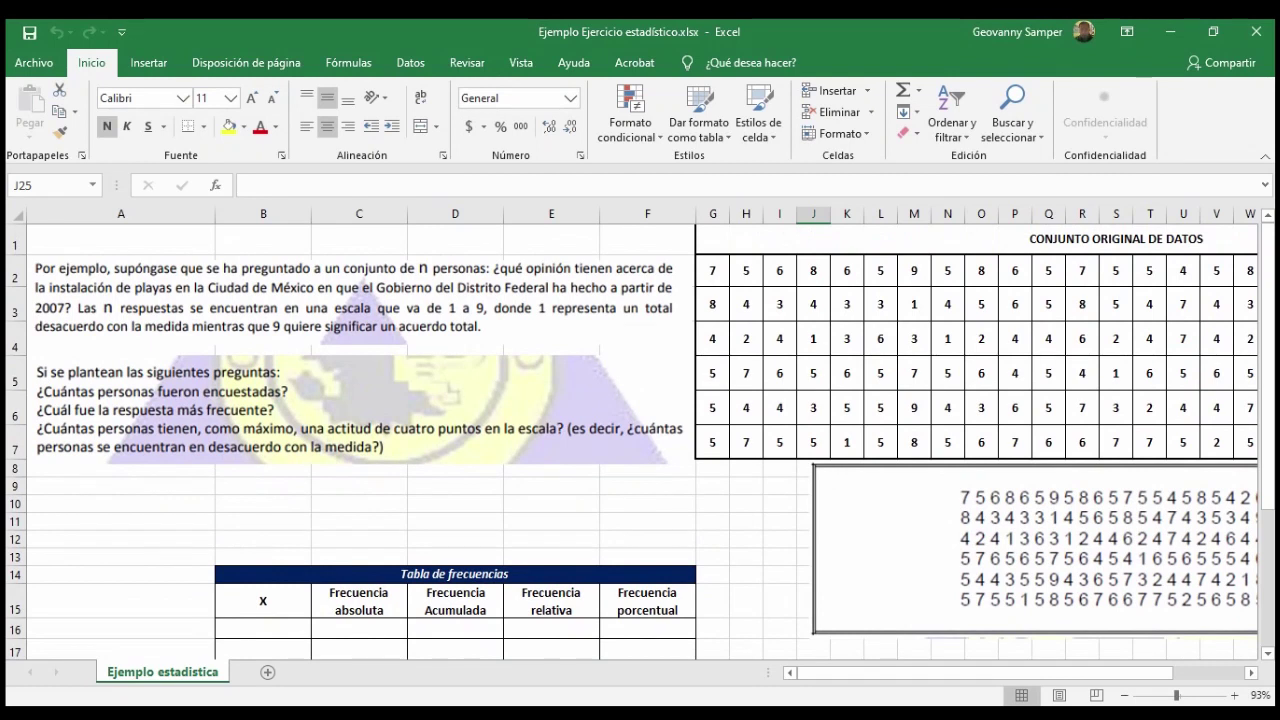
click(361, 360)
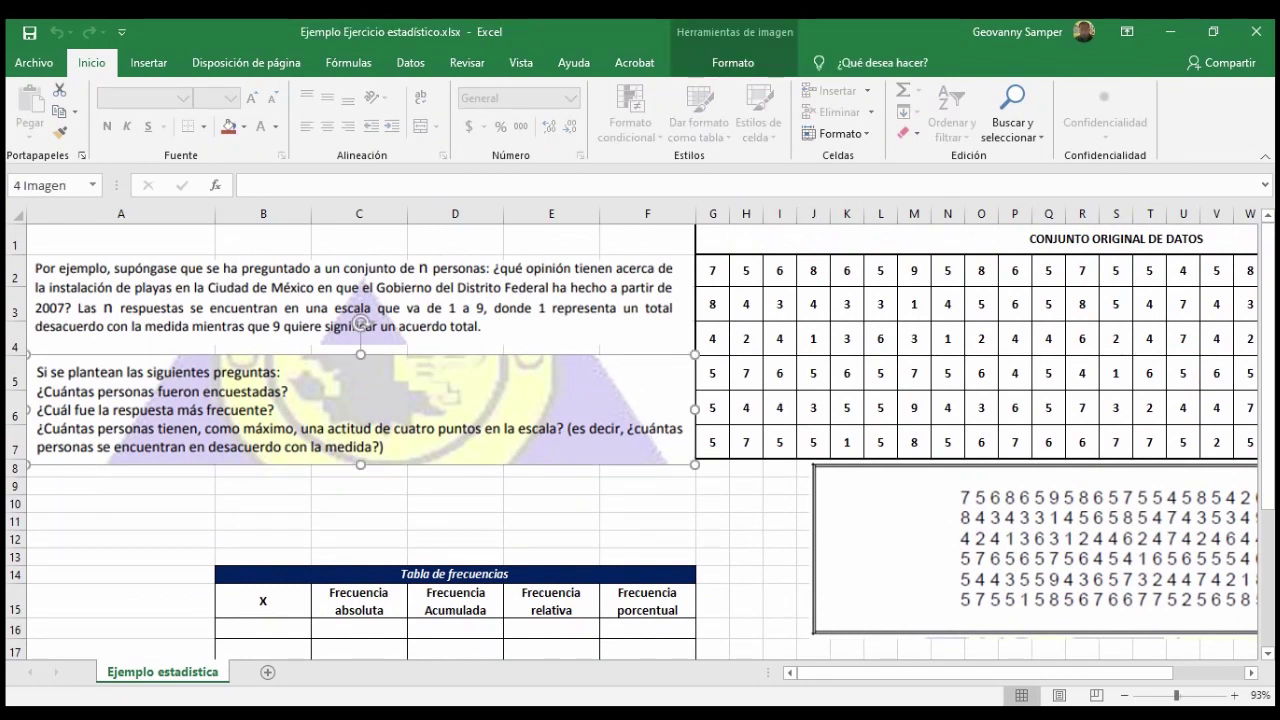
click(947, 338)
click(981, 304)
mouse_move(985, 673)
mouse_down()
mouse_move(1054, 673)
mouse_move(985, 673)
mouse_up()
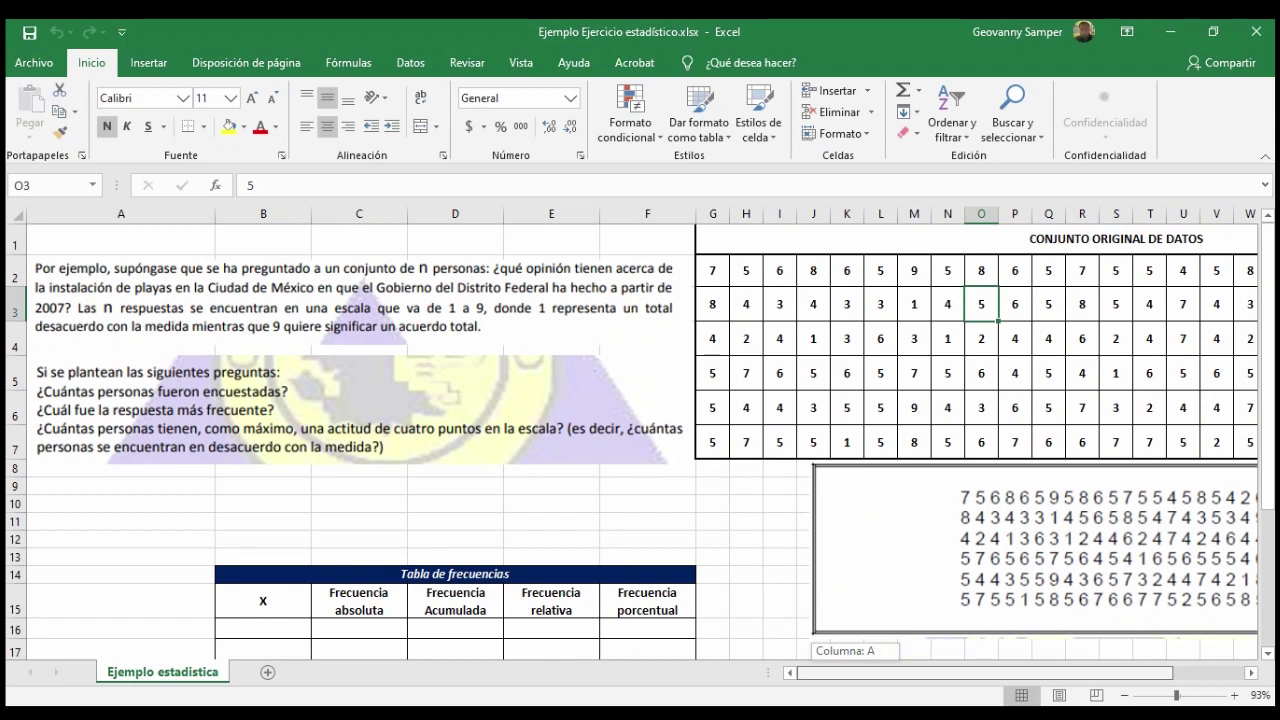
scroll(640, 440, down, 3)
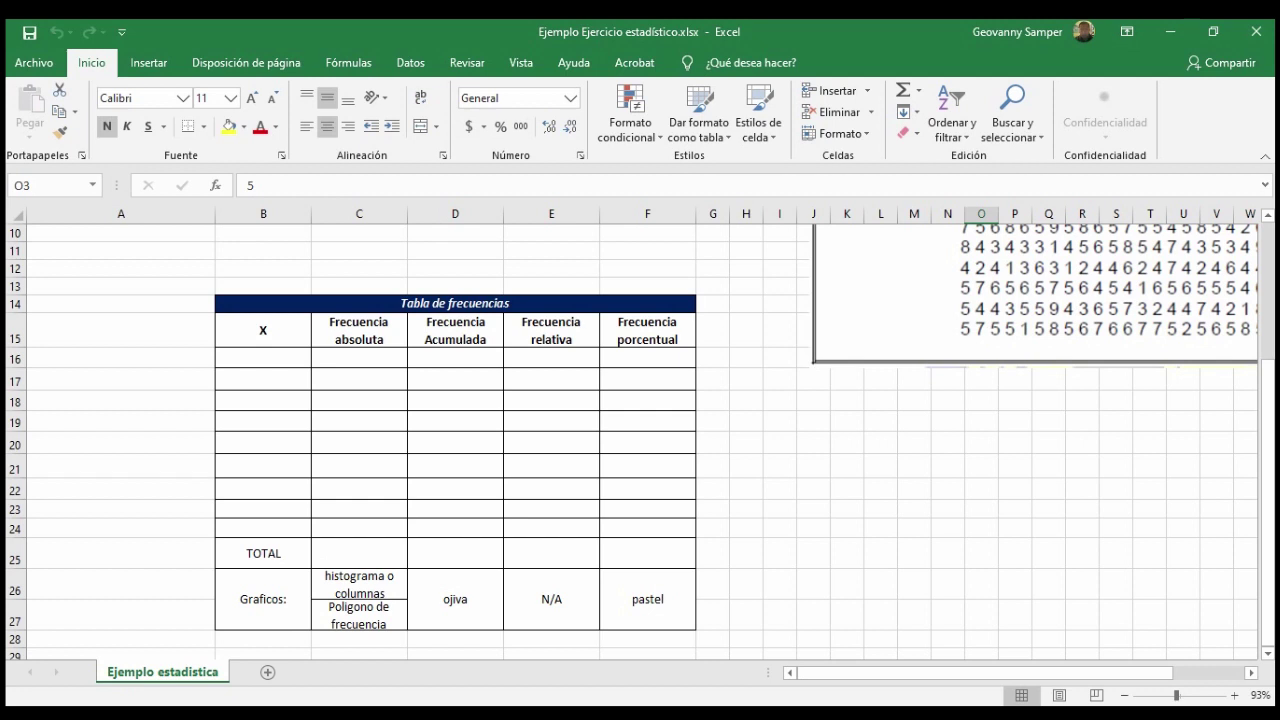
click(263, 357)
scroll(640, 440, up, 1)
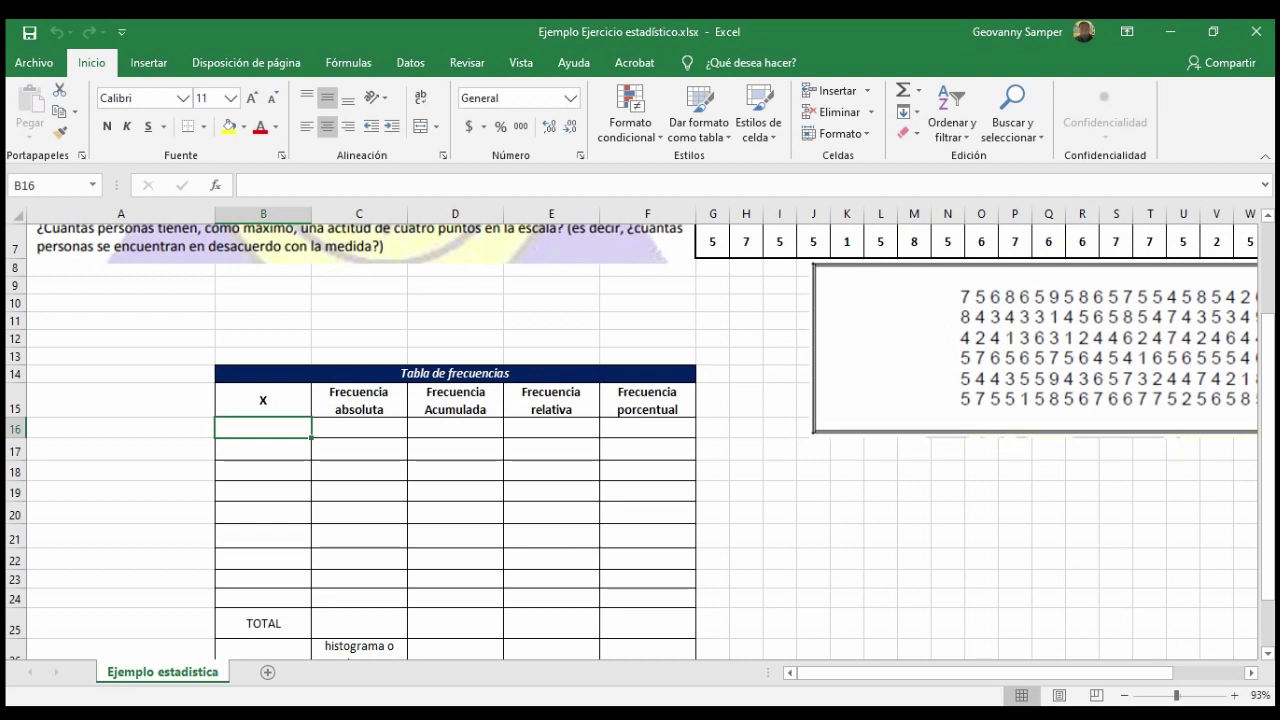
- Point out the absoluta, acumulada, relativa and porcentual frequency columns of the table
click(359, 427)
key(Down)
key(Down)
key(Down)
key(Down)
key(Down)
key(Down)
key(Down)
click(455, 428)
click(455, 449)
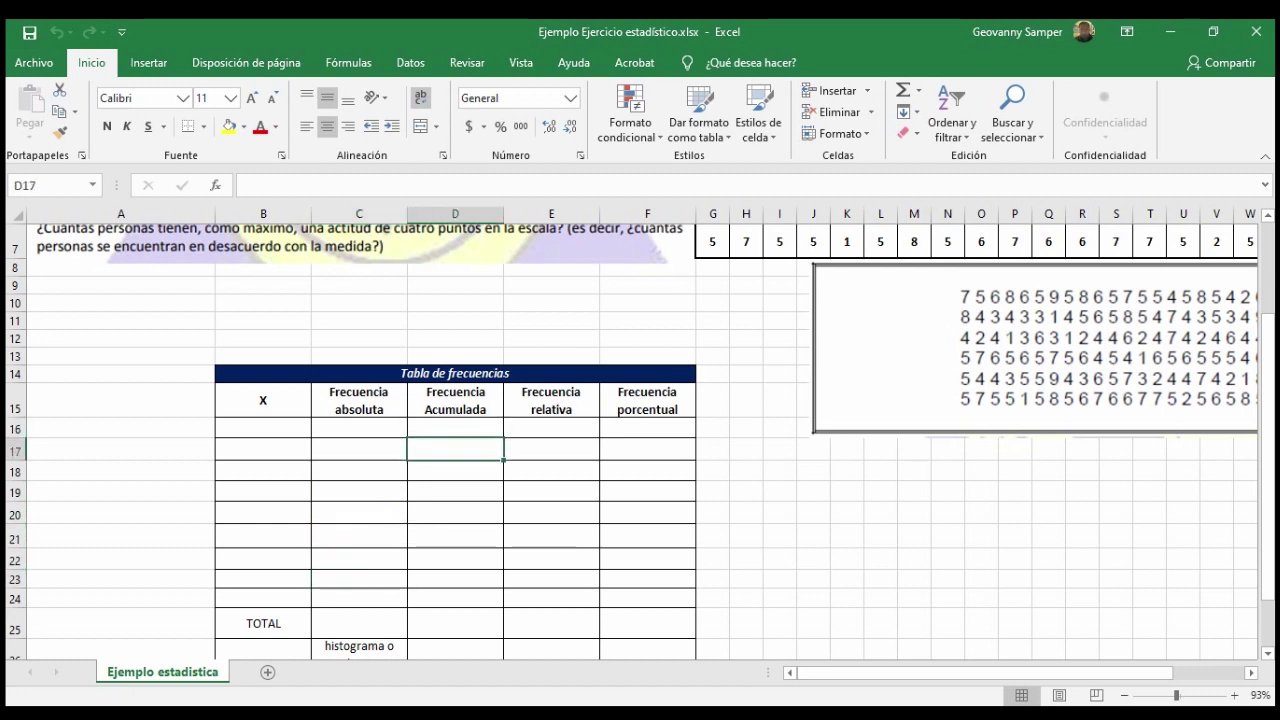
key(Down)
key(Down)
key(Down)
key(Down)
key(Down)
key(Down)
click(551, 470)
key(Down)
key(Down)
key(Down)
key(Down)
key(Down)
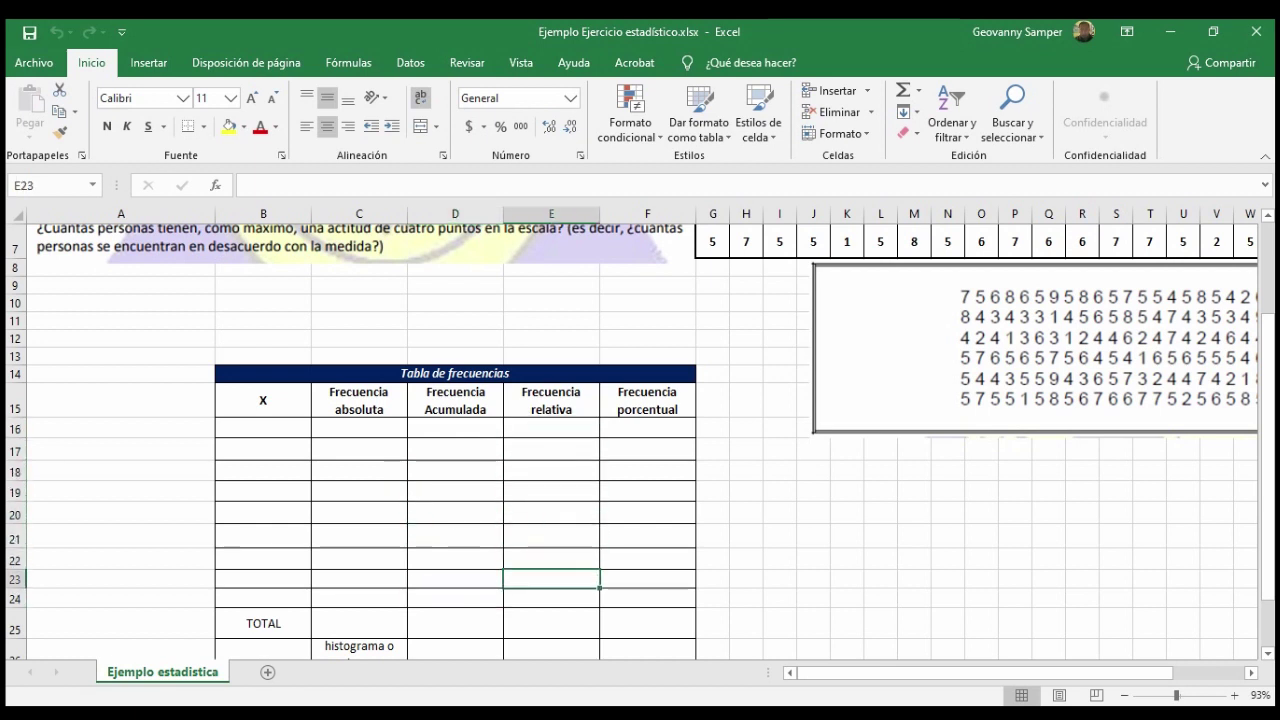
click(647, 428)
key(Down)
click(647, 428)
scroll(640, 440, down, 1)
scroll(640, 440, up, 1)
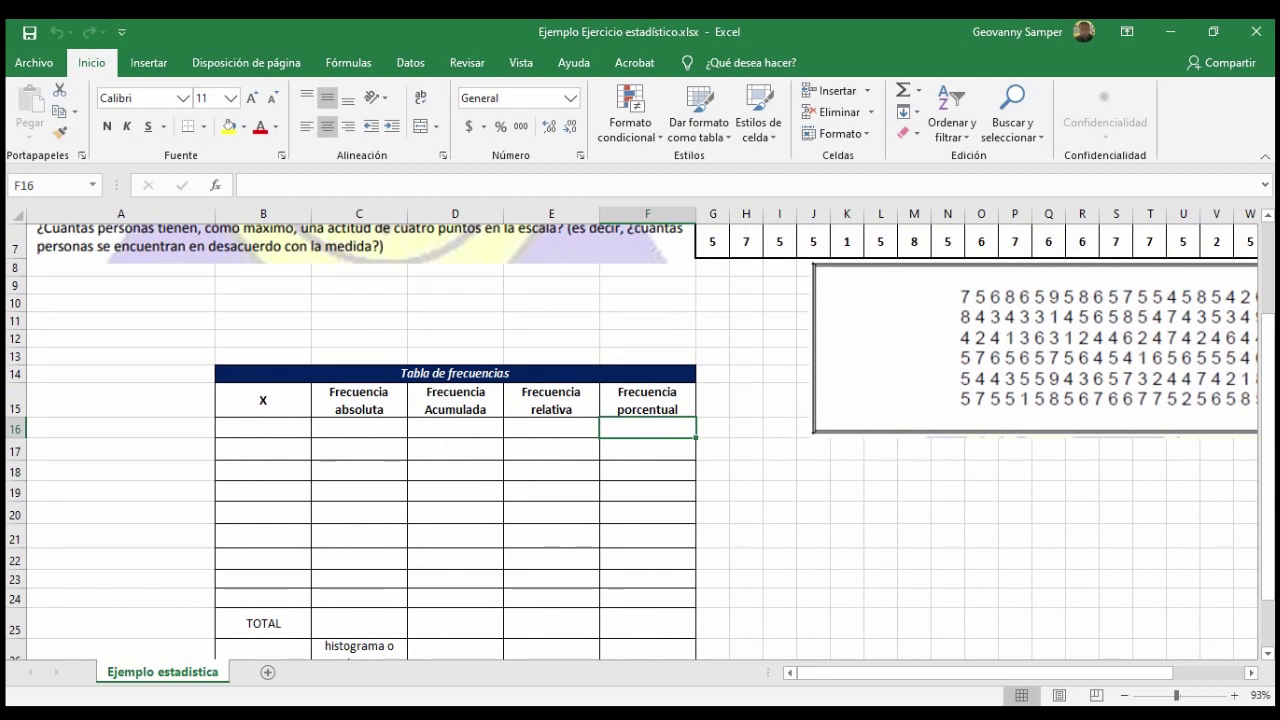
- Enter 1 and 2 in B16:B17 and fill the X series down to 9 in B24
click(263, 427)
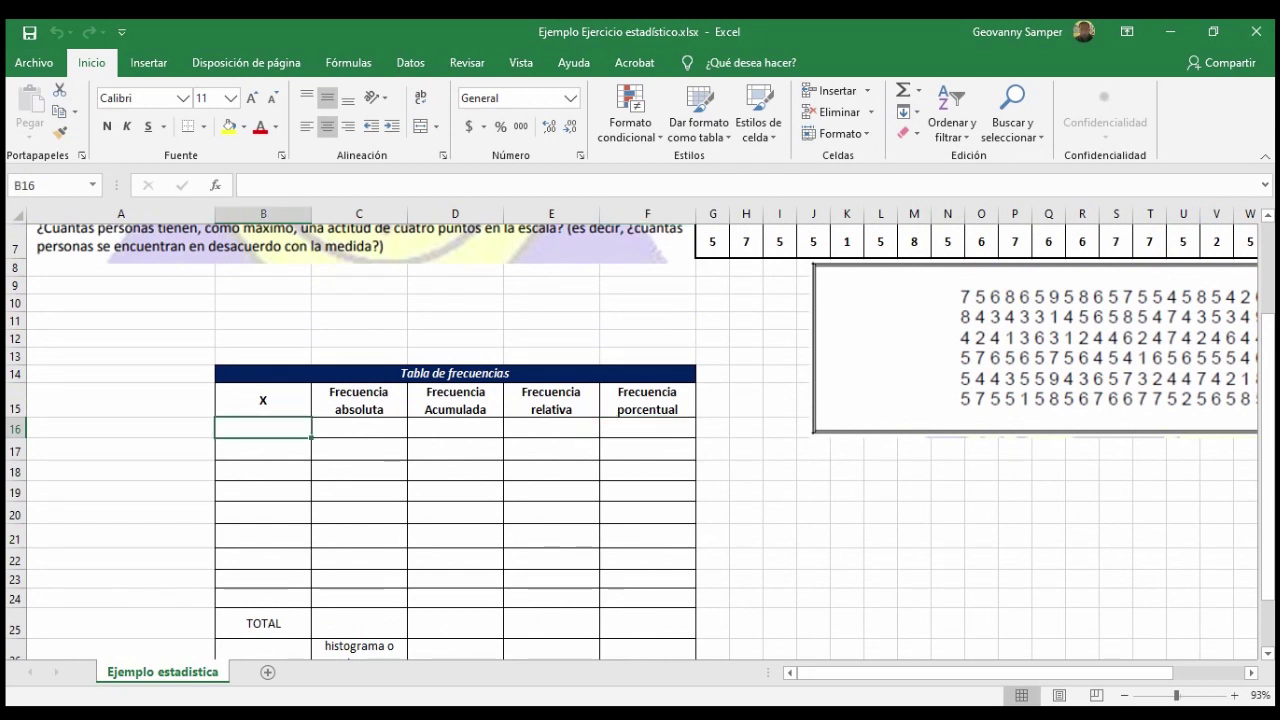
text(1)
key(Return)
text(2)
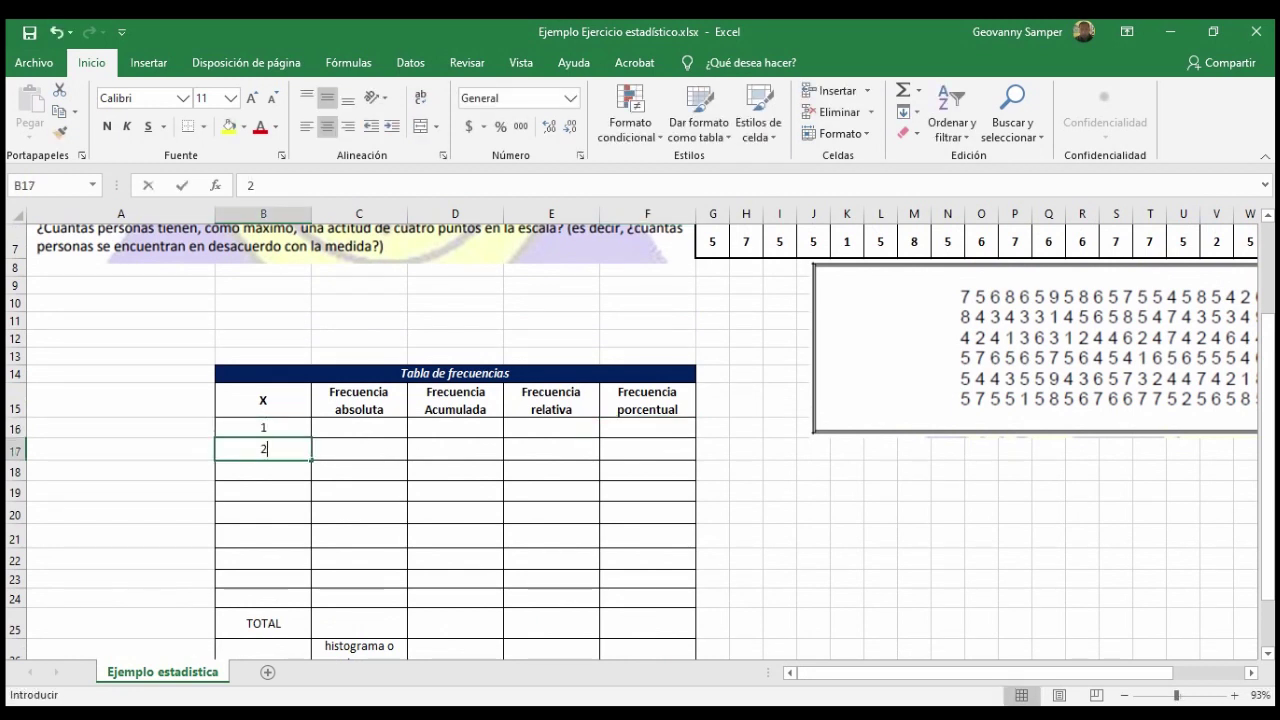
click(263, 427)
click(263, 449)
drag(263, 427, 311, 607)
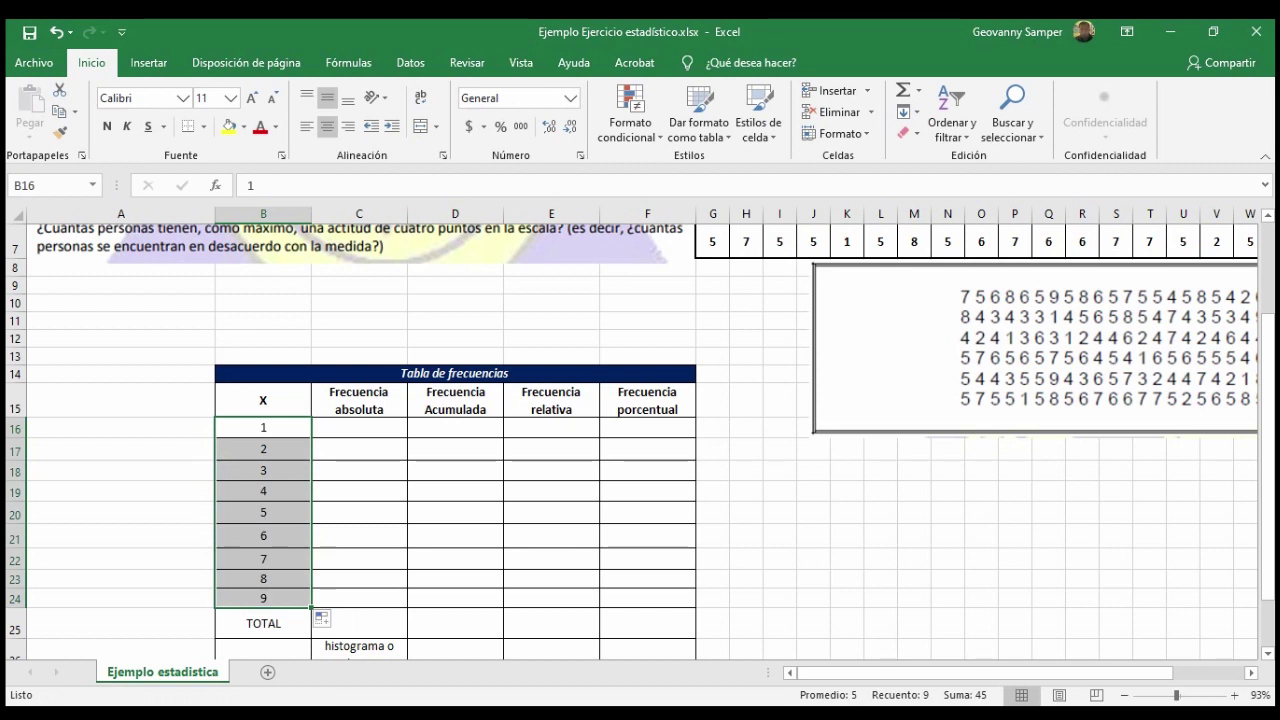
scroll(640, 440, up, 2)
scroll(640, 440, down, 1)
scroll(640, 440, up, 1)
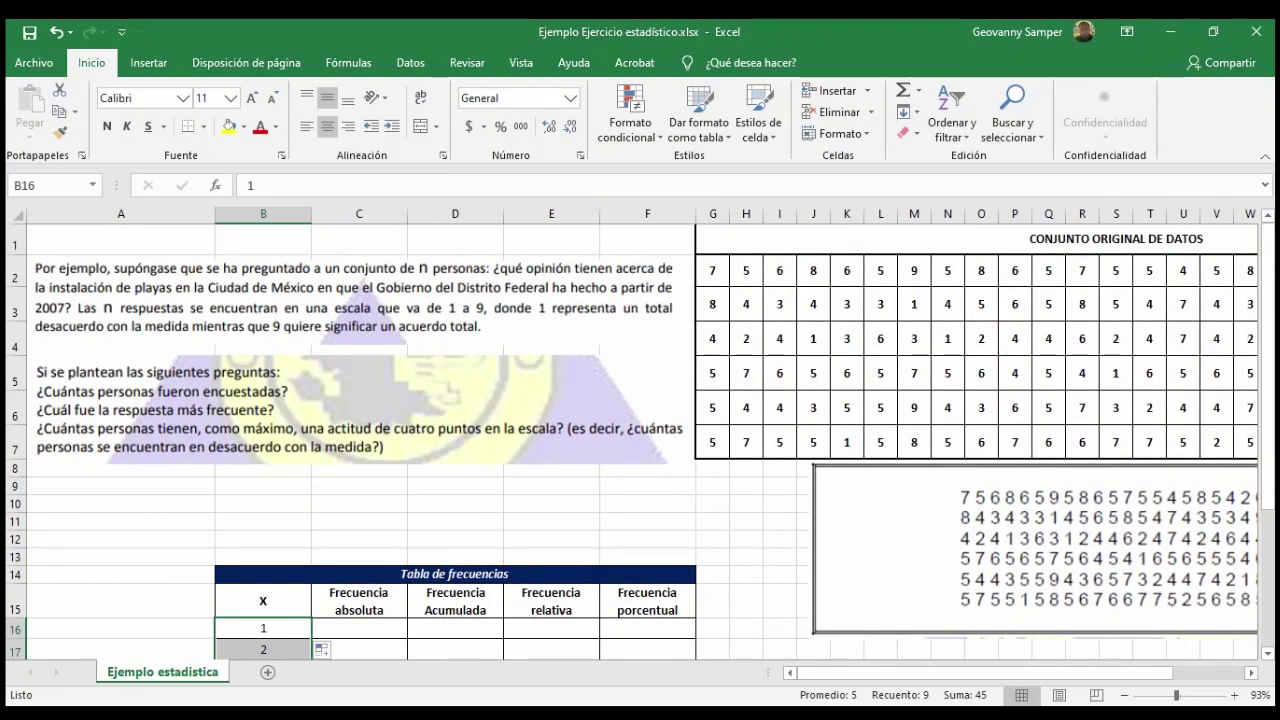
scroll(640, 440, down, 1)
scroll(640, 440, up, 1)
scroll(640, 440, down, 1)
scroll(640, 440, down, 1)
scroll(640, 440, down, 1)
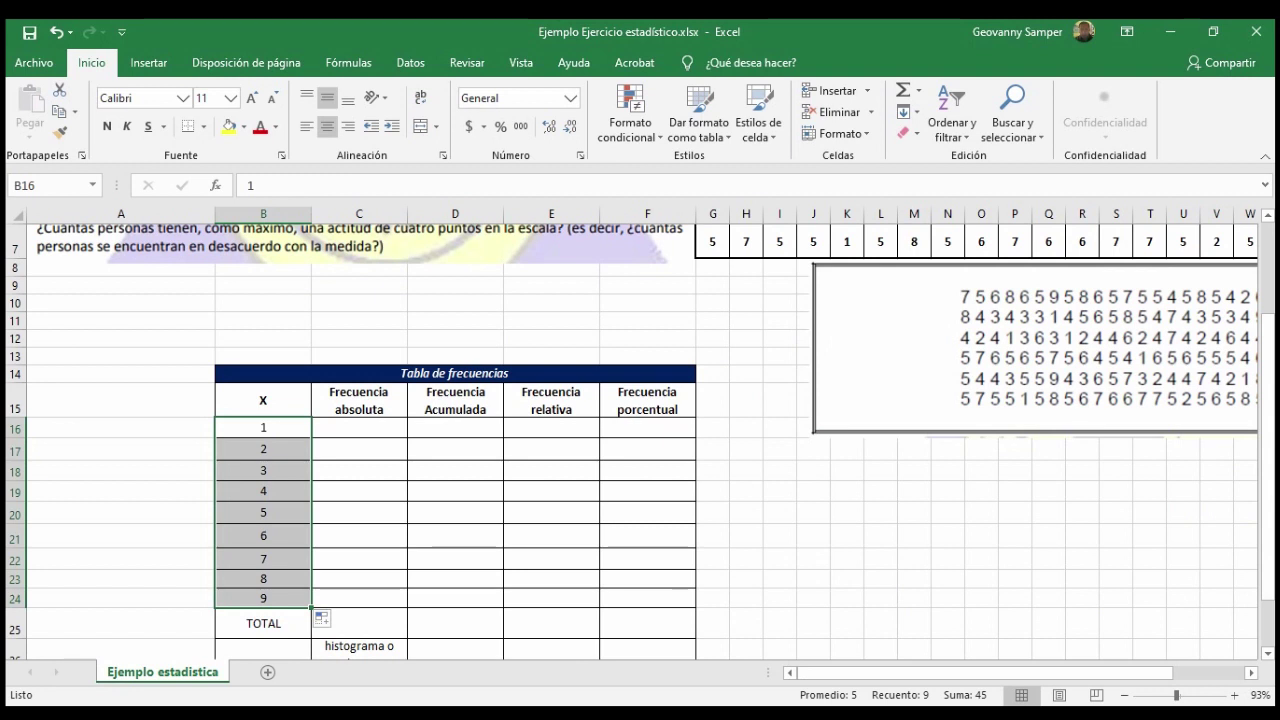
click(359, 535)
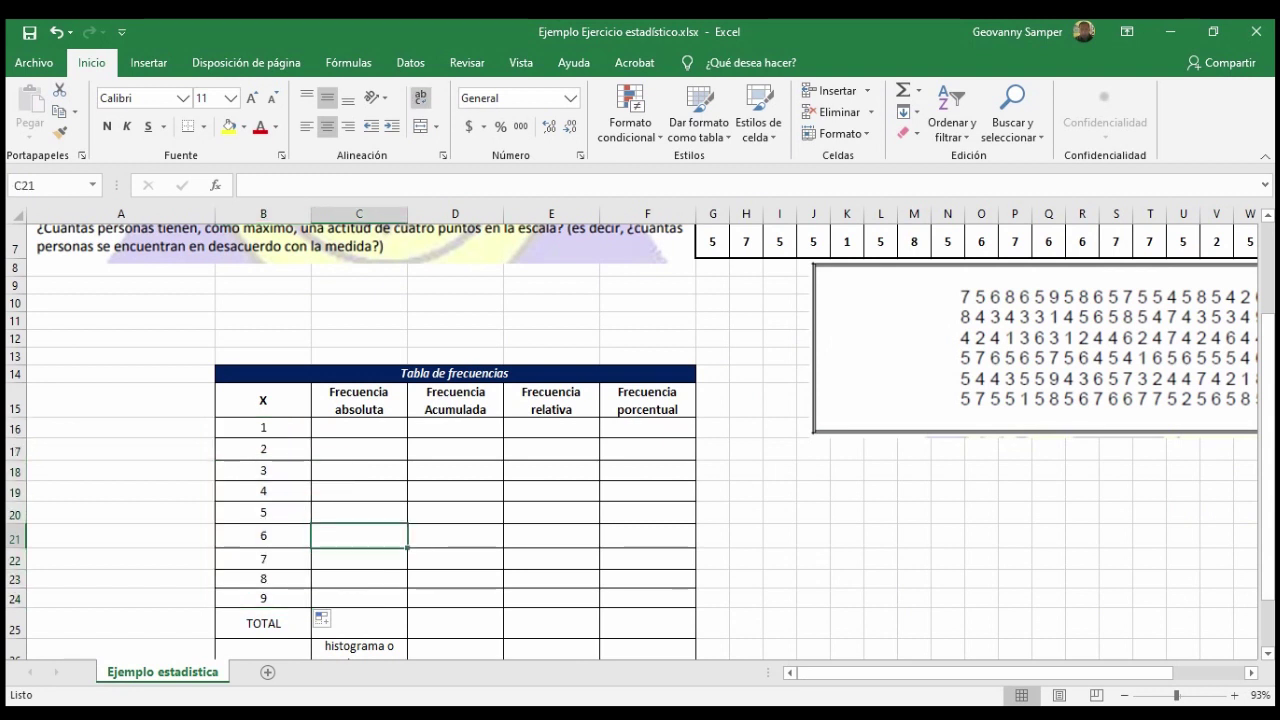
- In C16, start a =CONTAR( formula over the data range G2:AE7
click(359, 427)
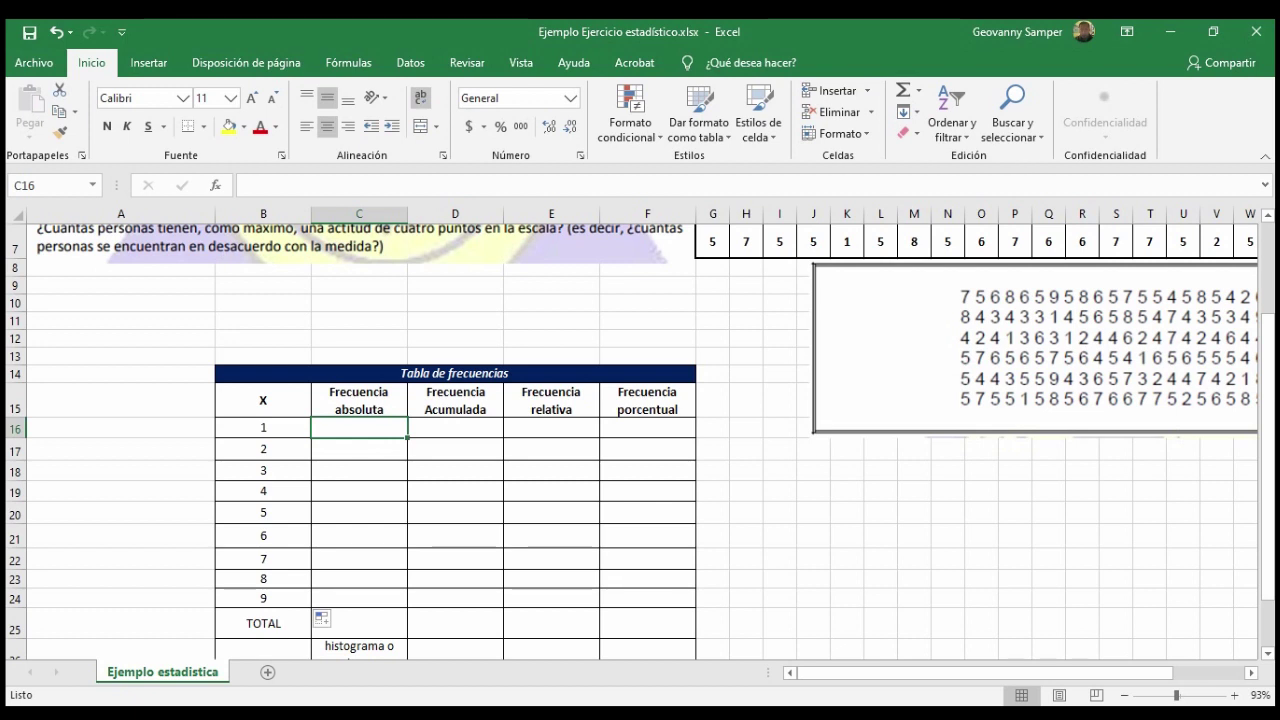
scroll(632, 440, up, 2)
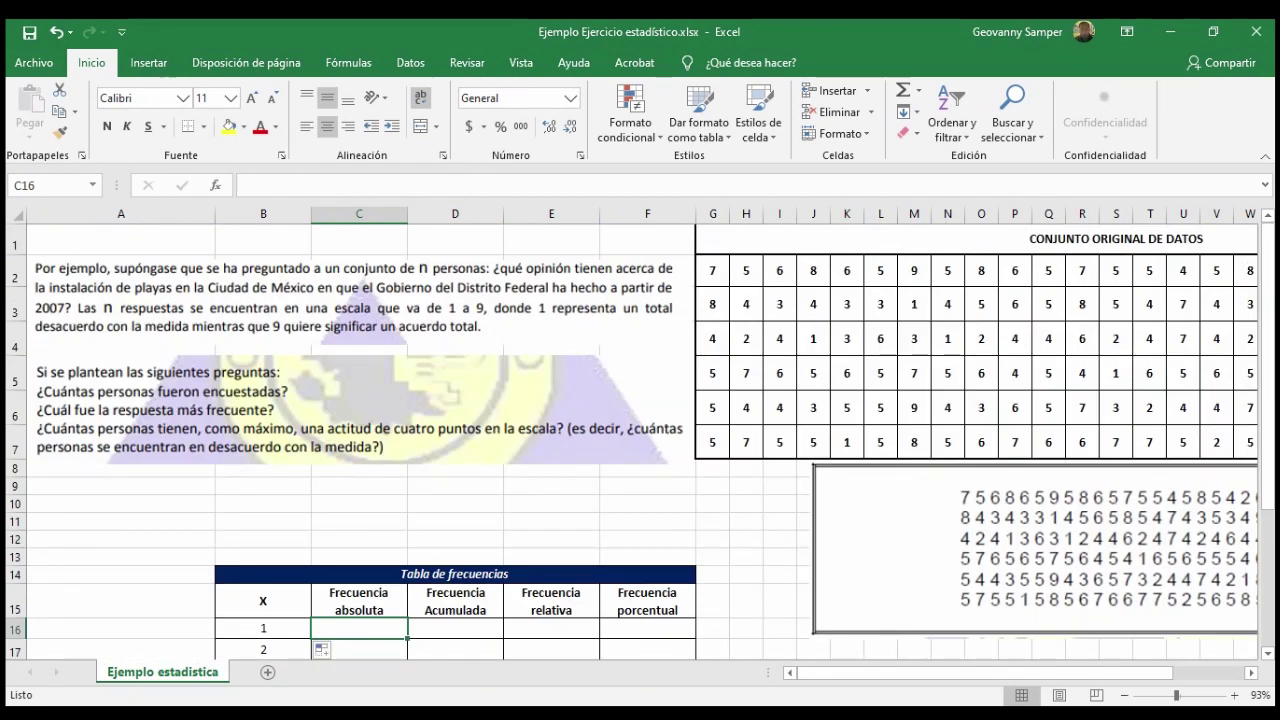
scroll(632, 440, down, 1)
scroll(632, 440, down, 2)
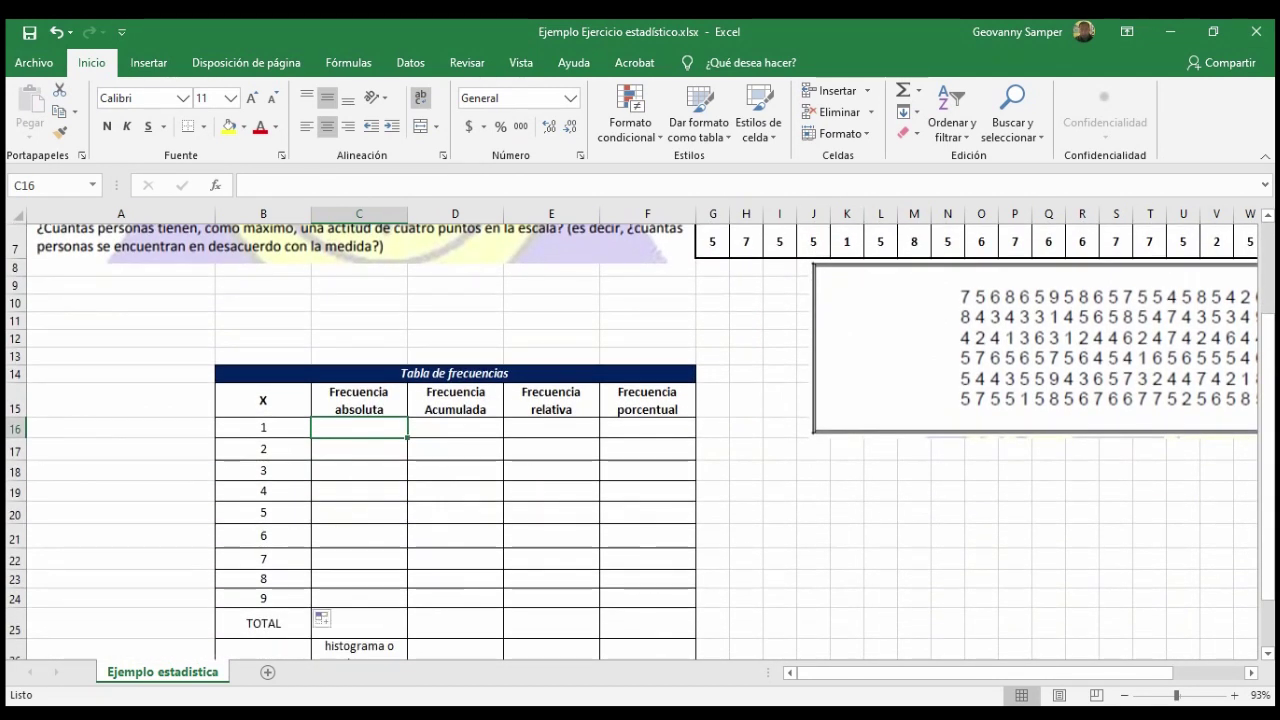
text(¡)
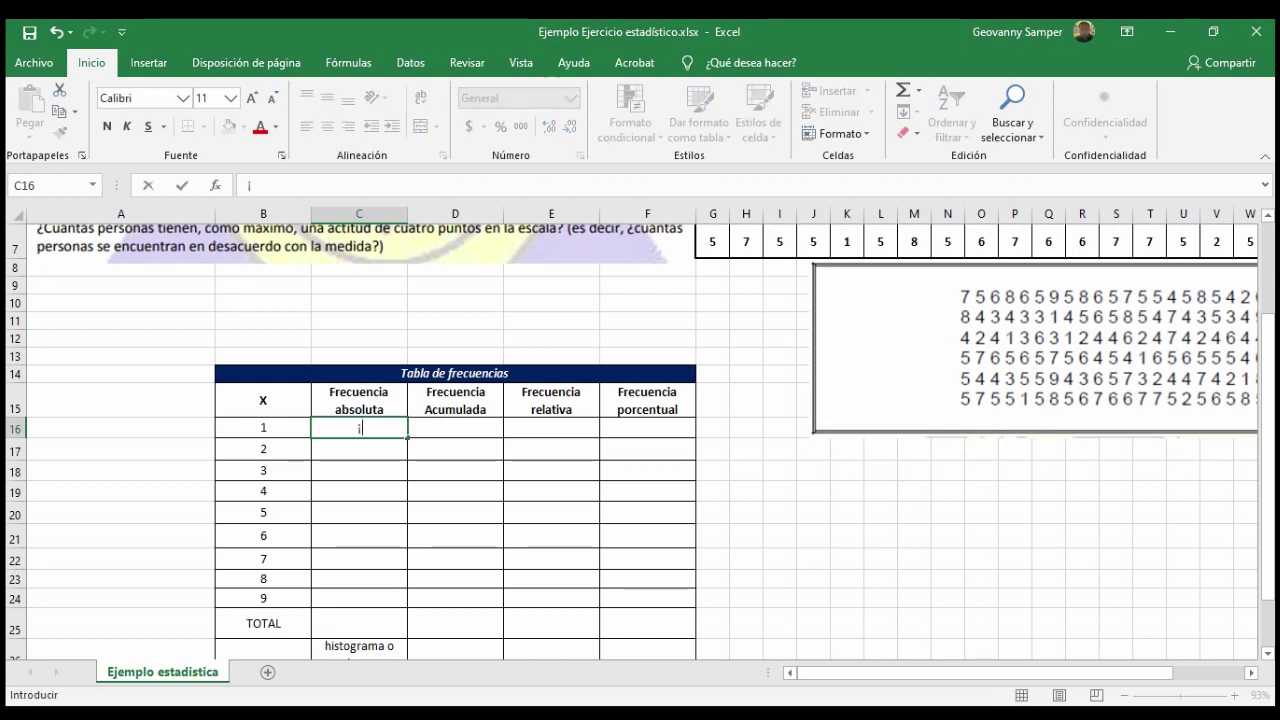
key(BackSpace)
text(=CONTAR)
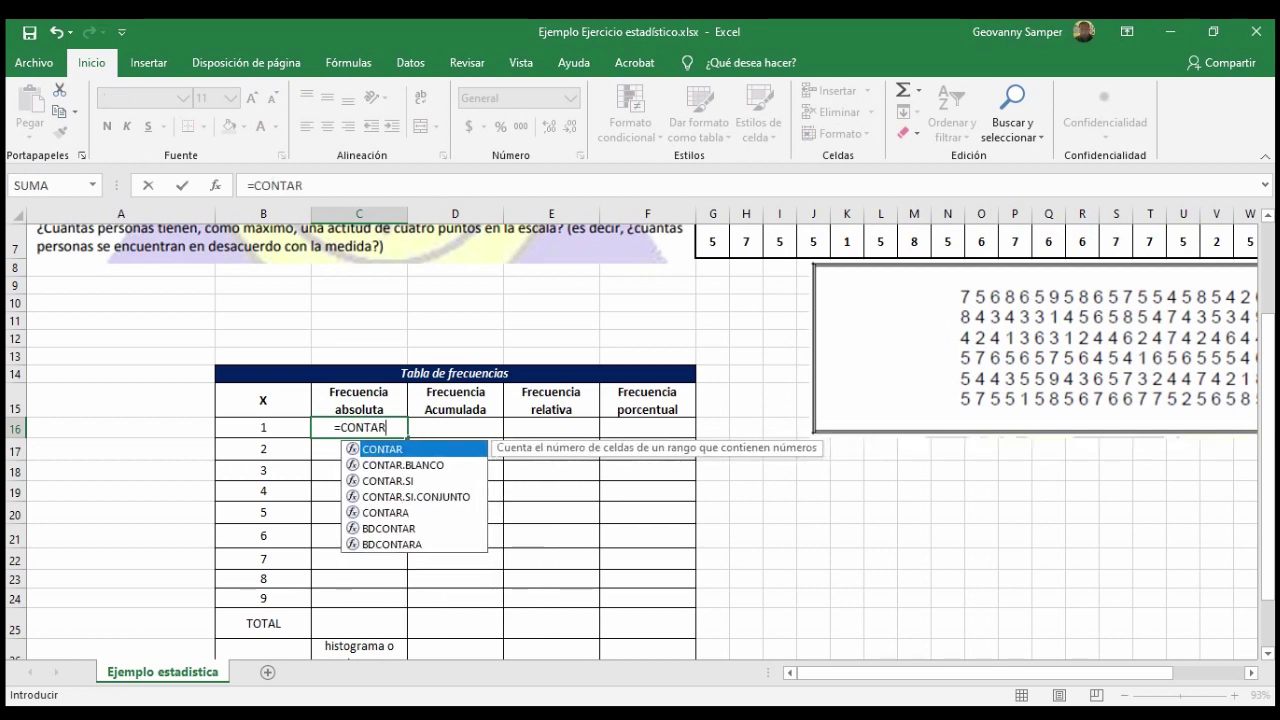
text(()
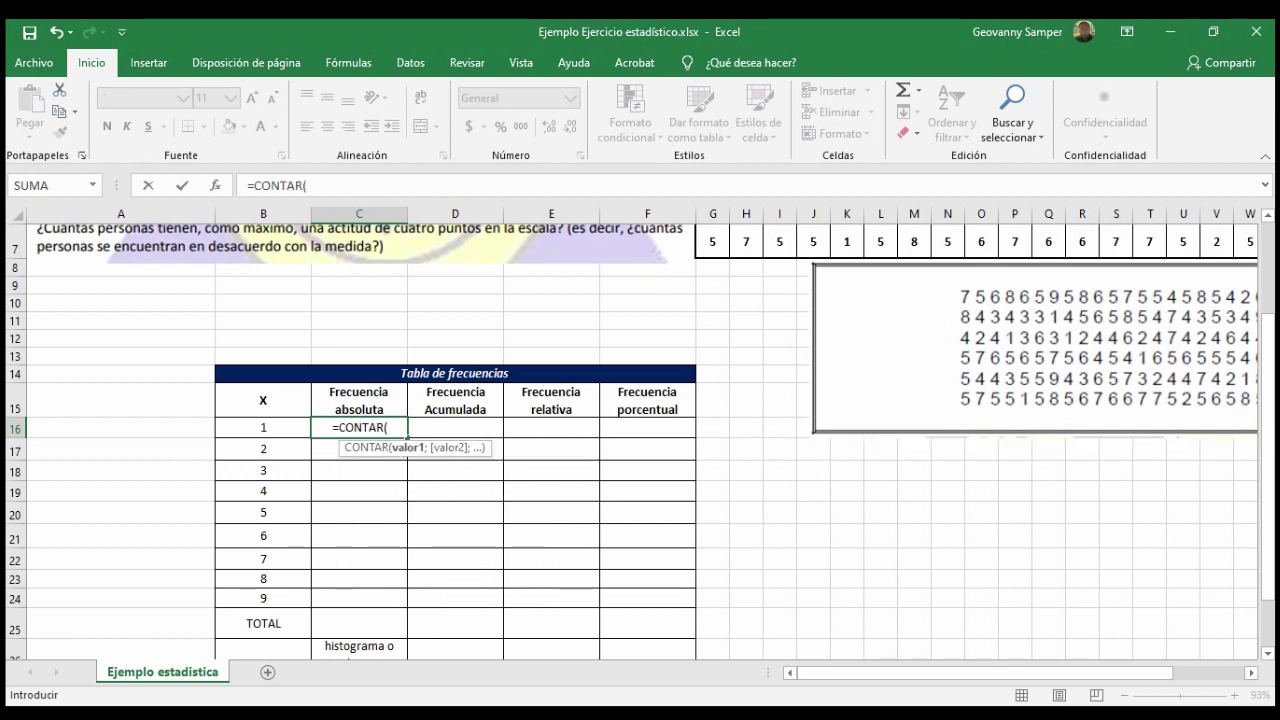
scroll(640, 440, up, 2)
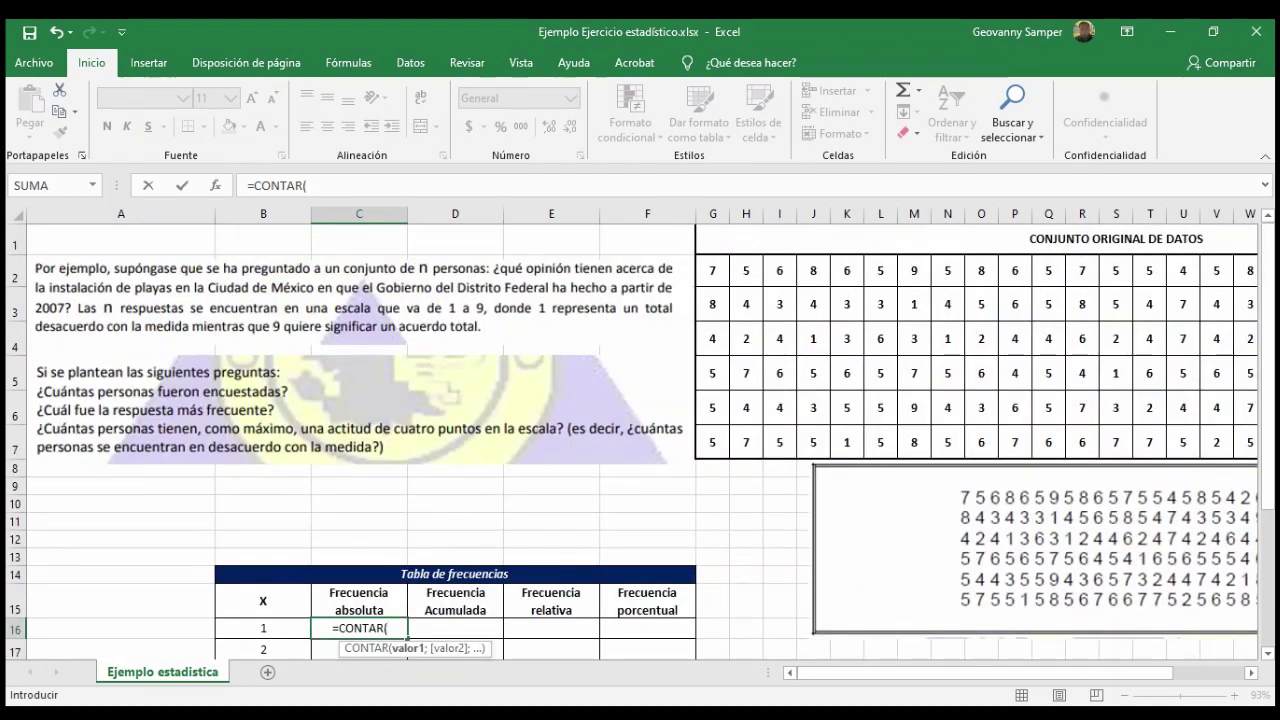
mouse_move(712, 270)
mouse_down()
mouse_move(1225, 420)
mouse_move(1228, 456)
mouse_up()
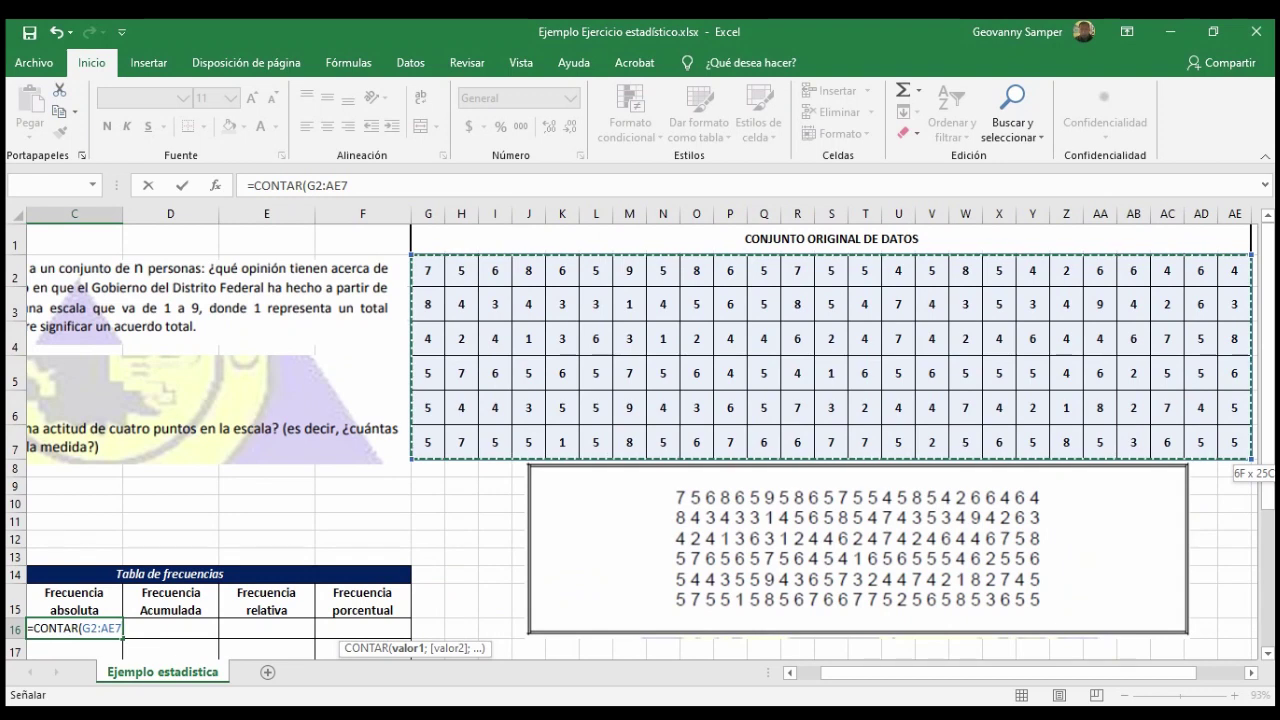
drag(1232, 456, 1062, 456)
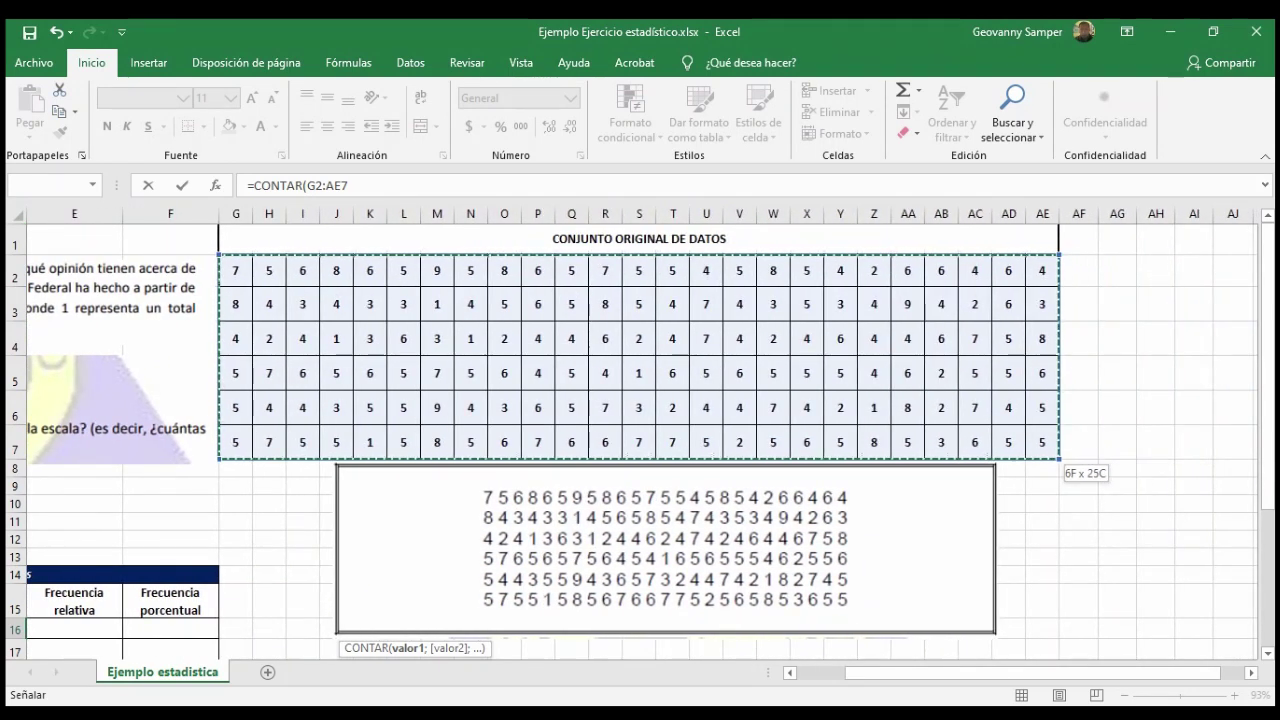
drag(1058, 672, 1010, 672)
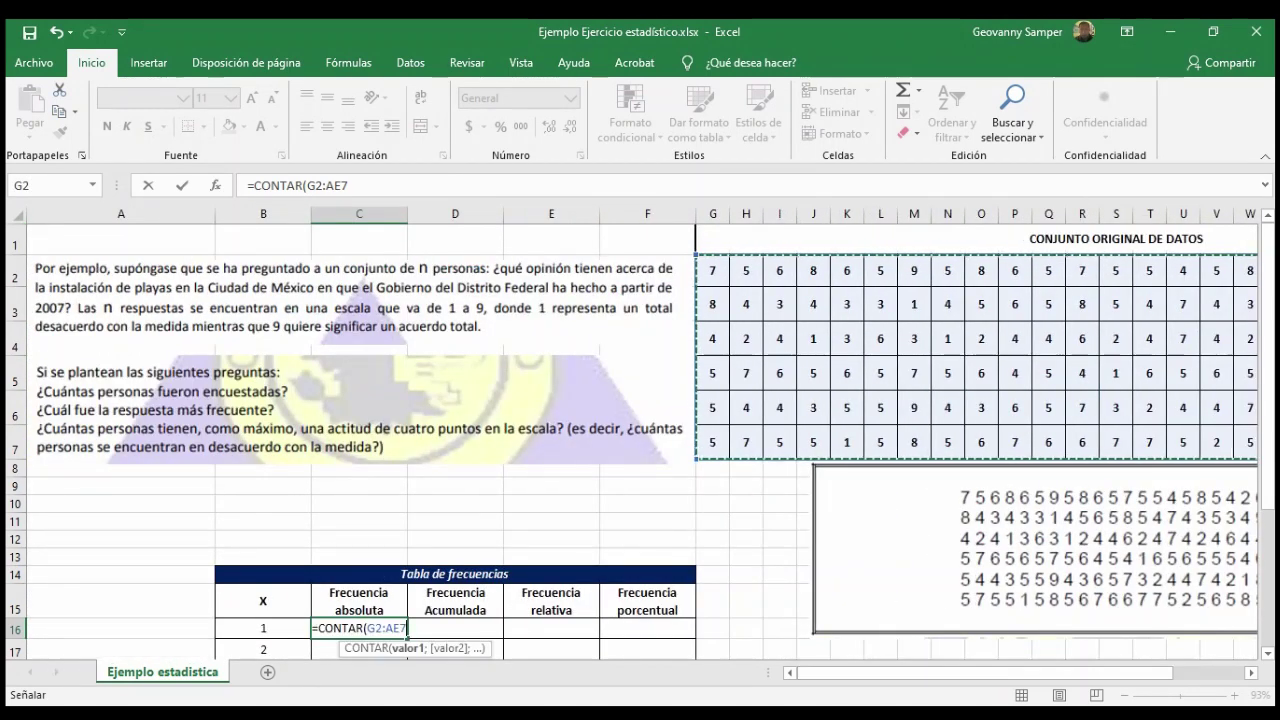
scroll(640, 440, down, 1)
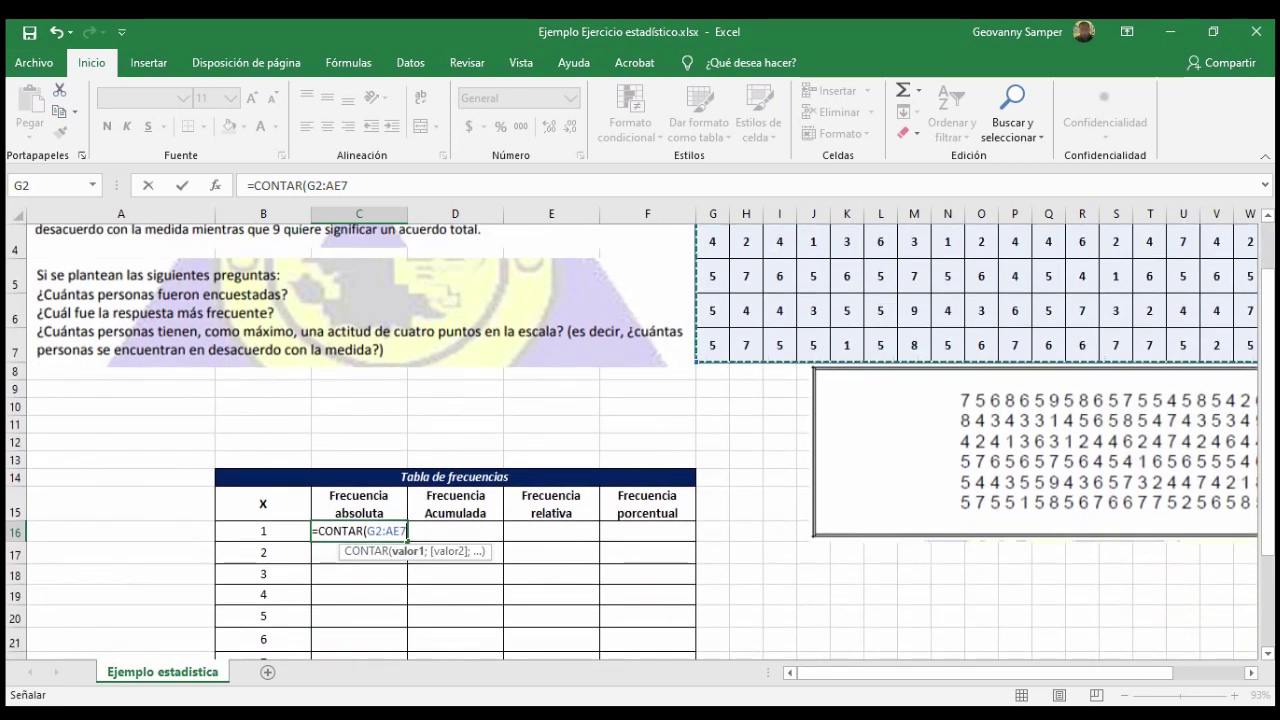
- Add B16 as the second argument so C16 reads =CONTAR(G2:AE7;B16), showing 151
text(;)
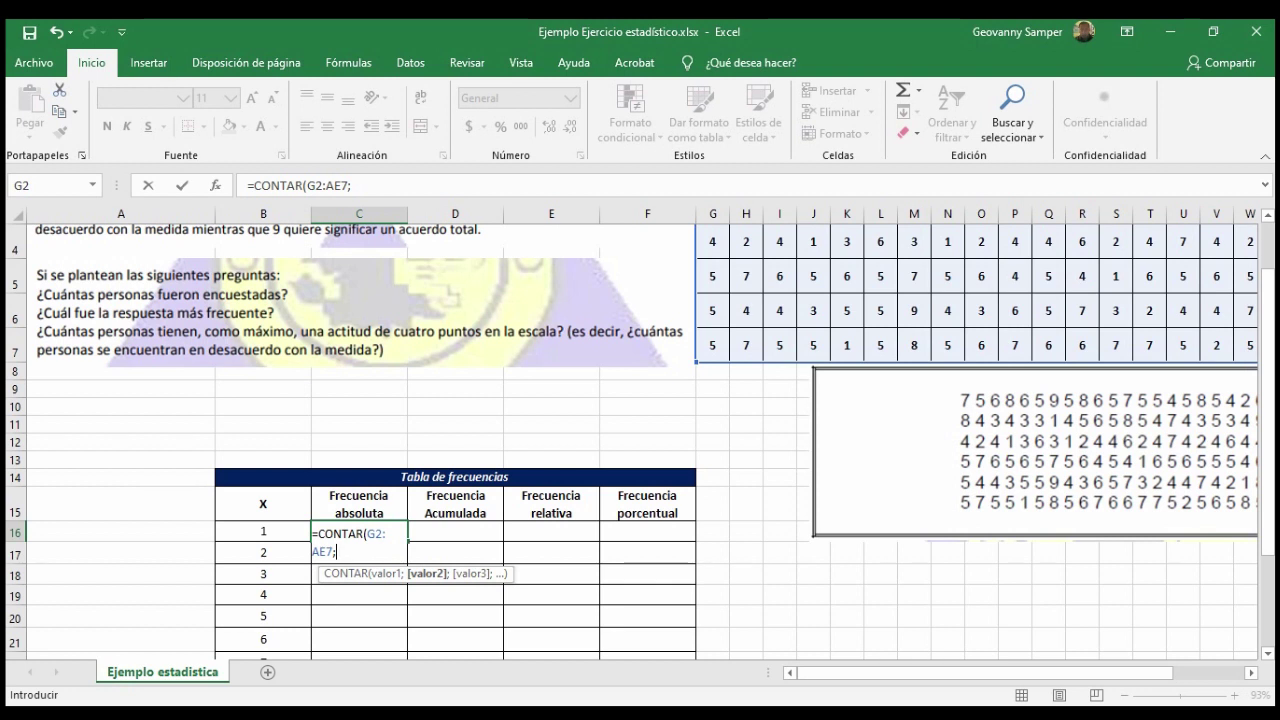
click(263, 531)
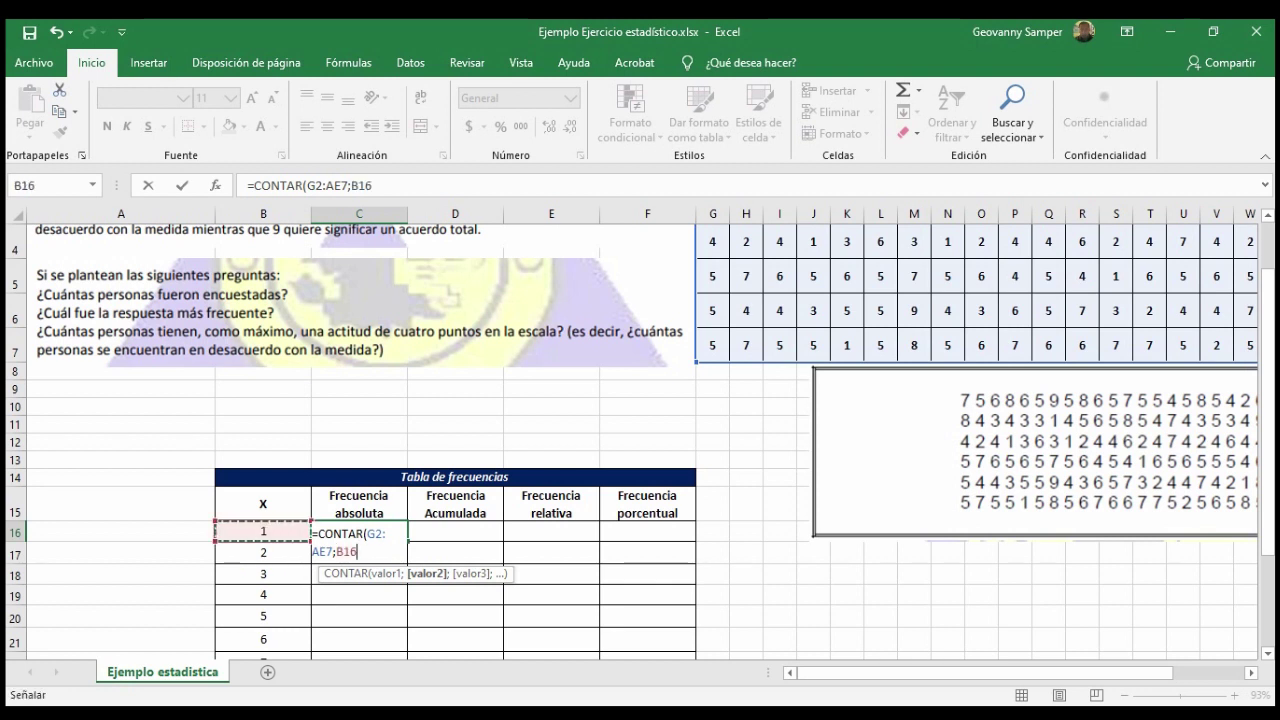
text())
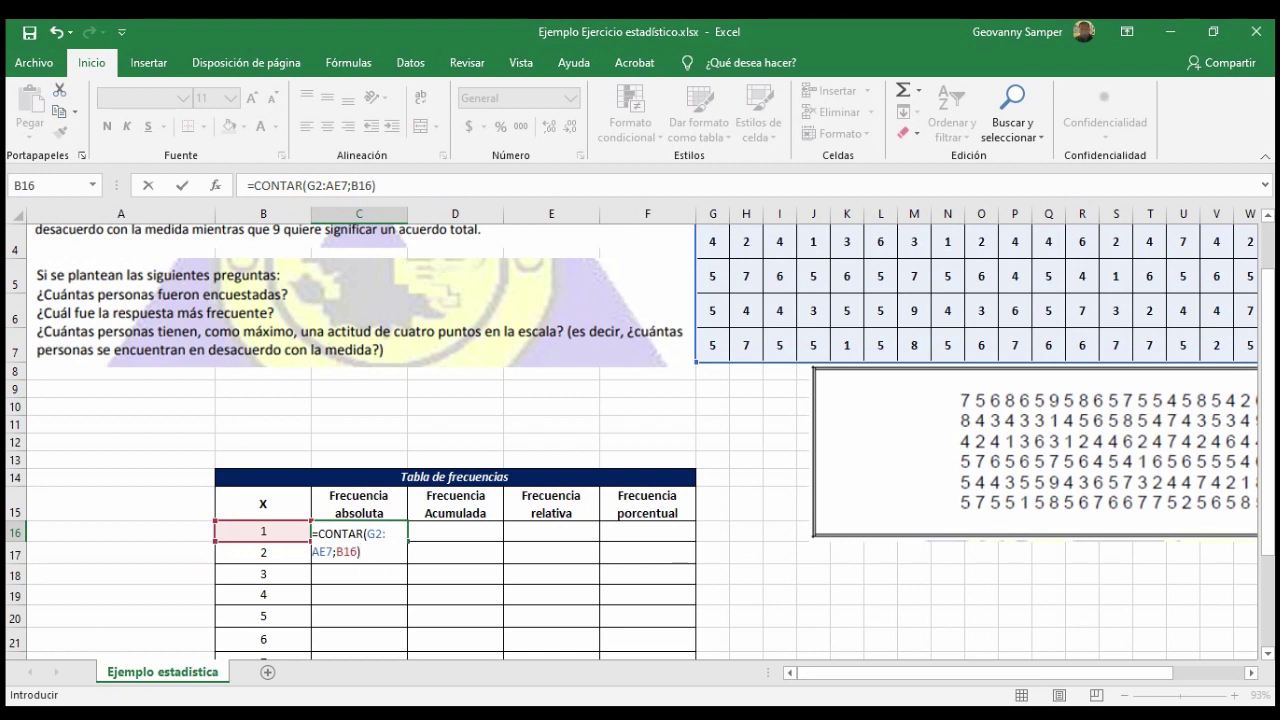
key(Return)
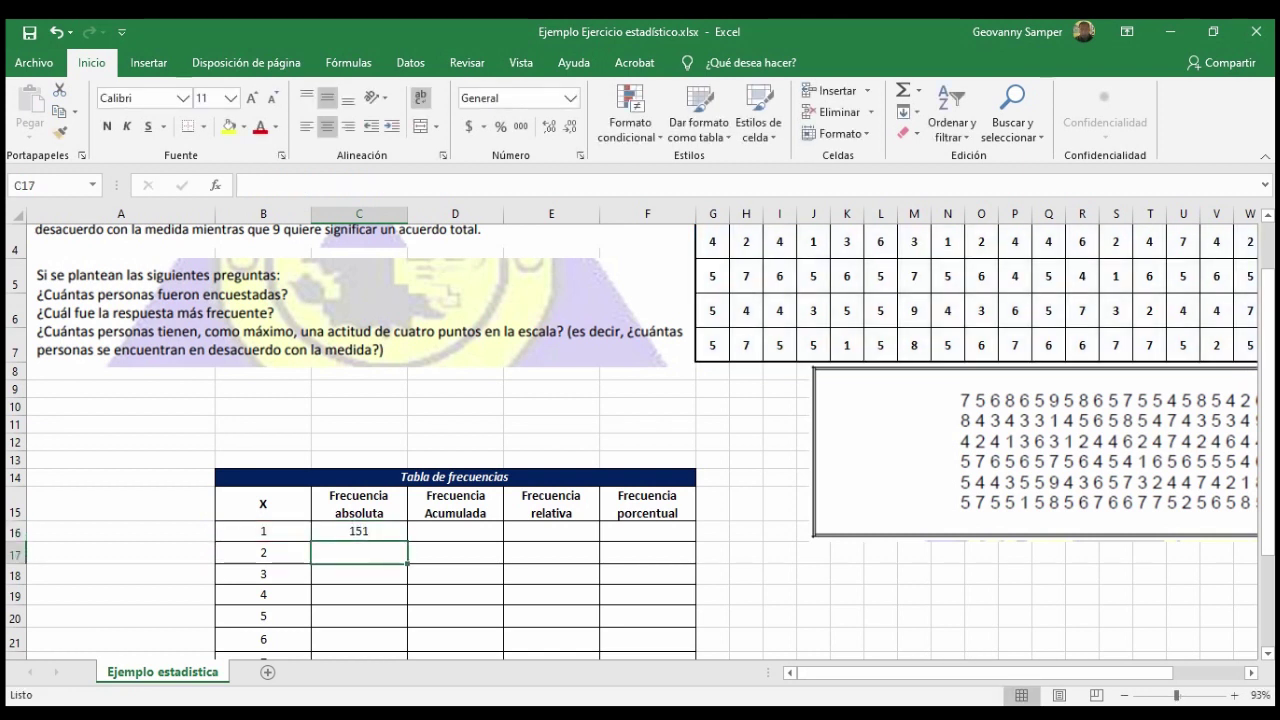
scroll(640, 440, up, 1)
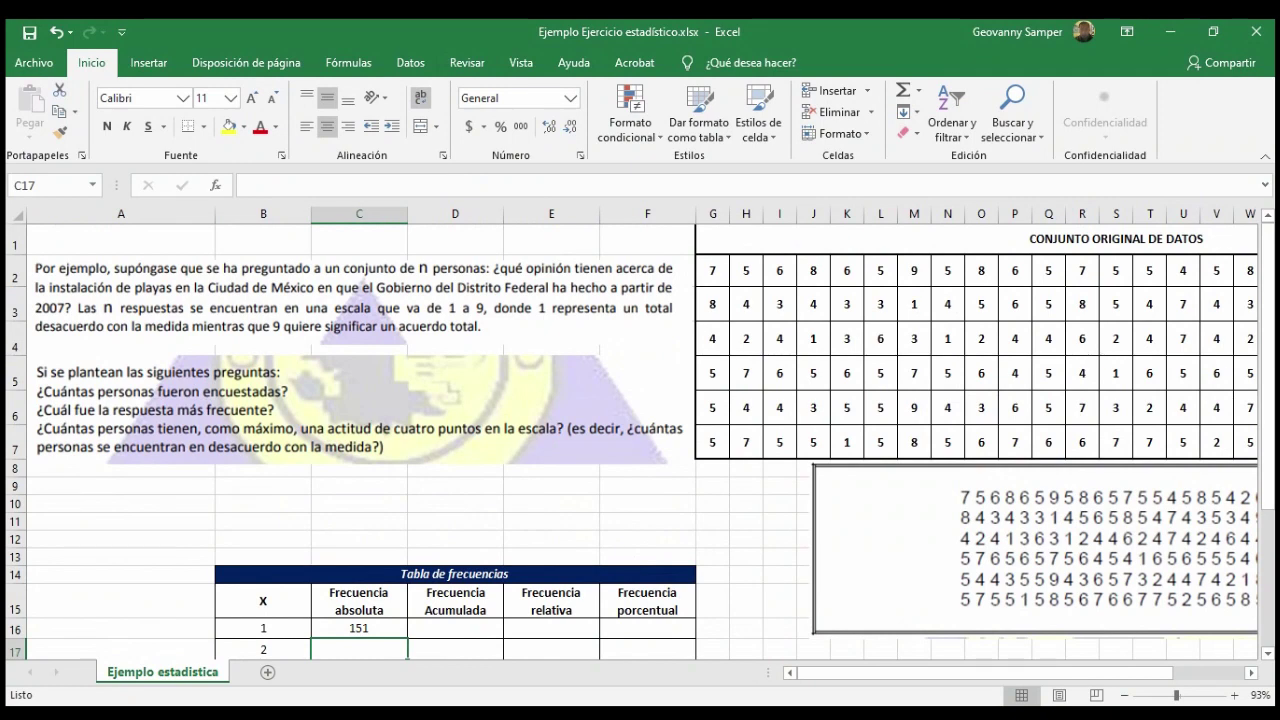
scroll(640, 440, right, 3)
scroll(640, 440, right, 2)
scroll(640, 440, left, 5)
click(359, 628)
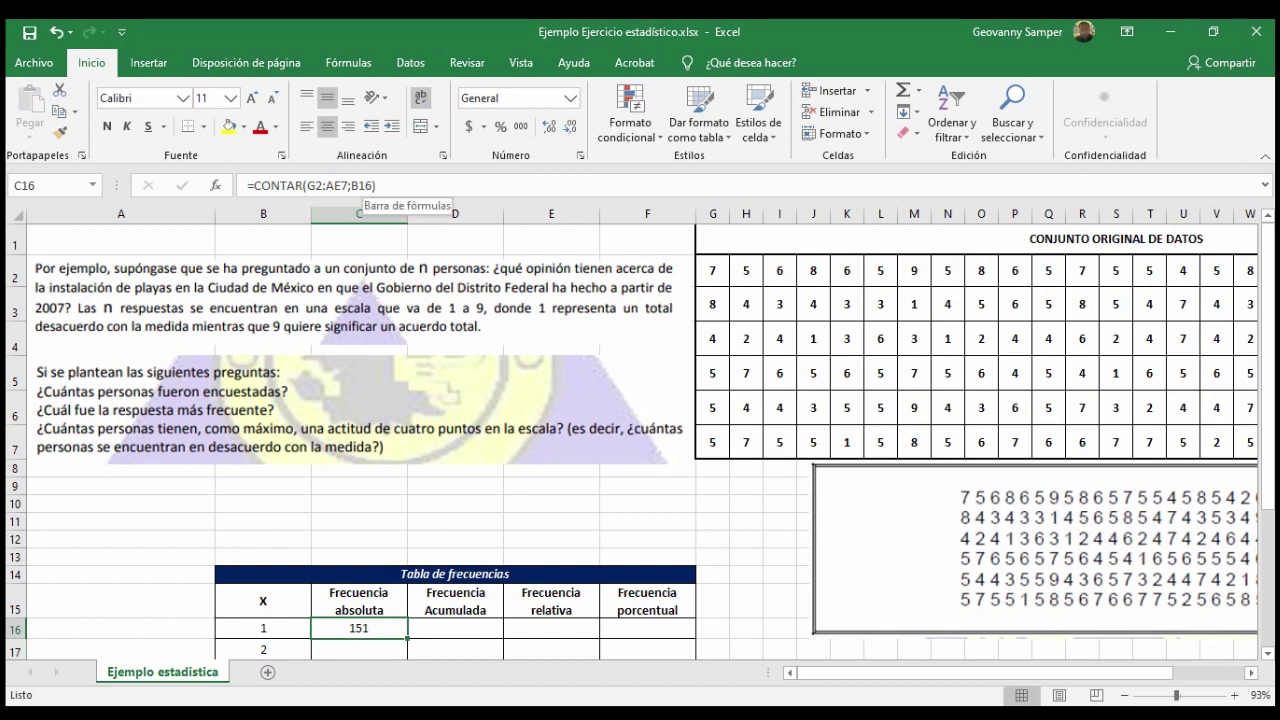
- Change C16's formula to =CONTAR.SI(G2:AE7;B16) so it counts only the 1s, giving 6
click(303, 185)
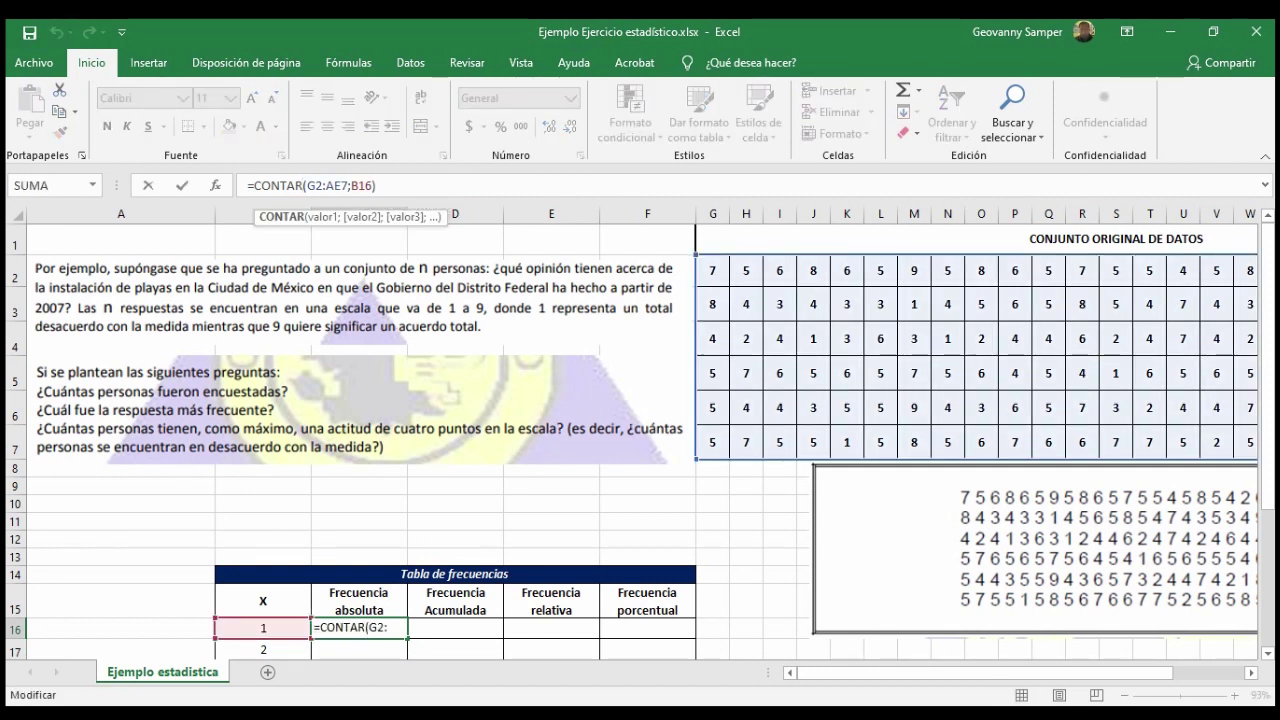
text(.SI)
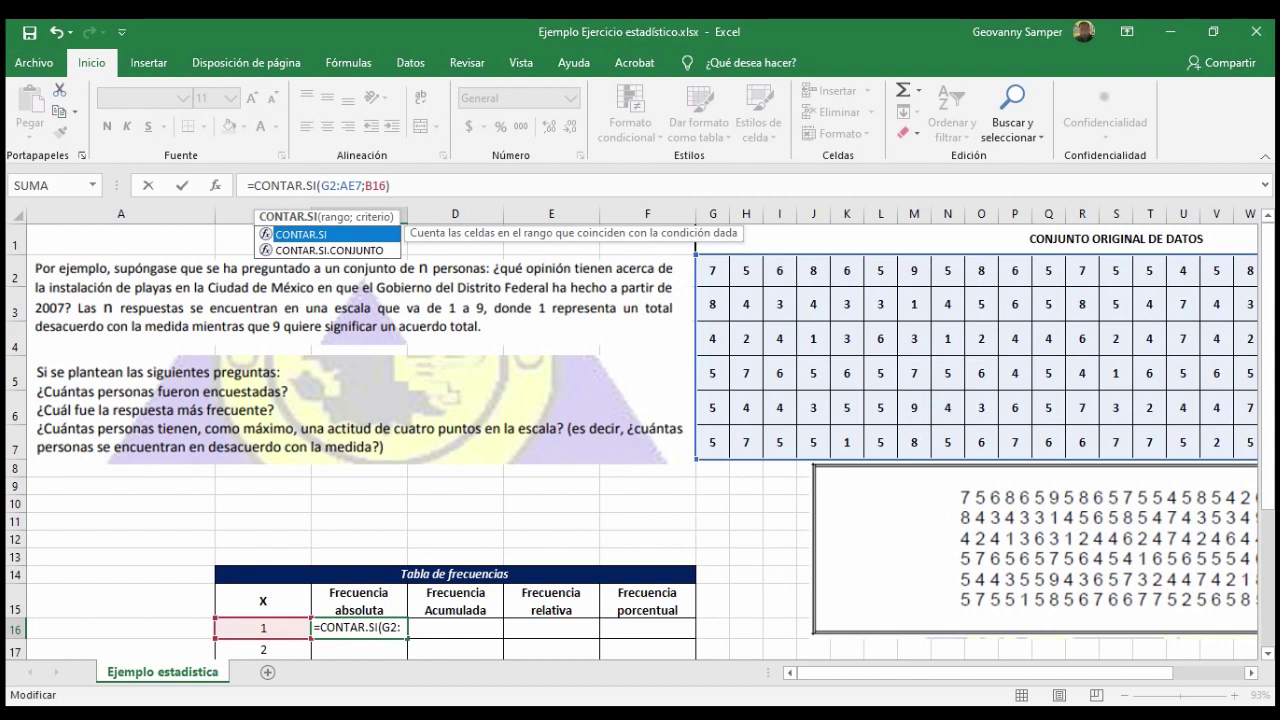
scroll(640, 440, down, 1)
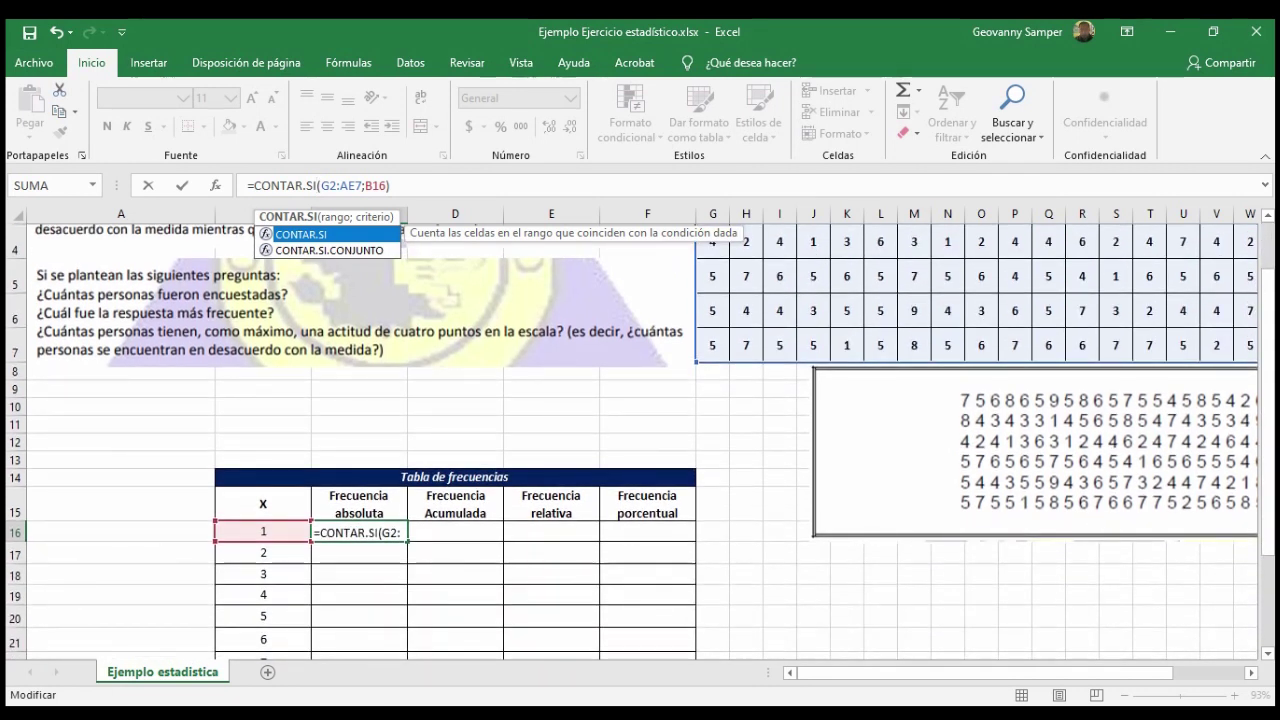
key(Return)
click(359, 531)
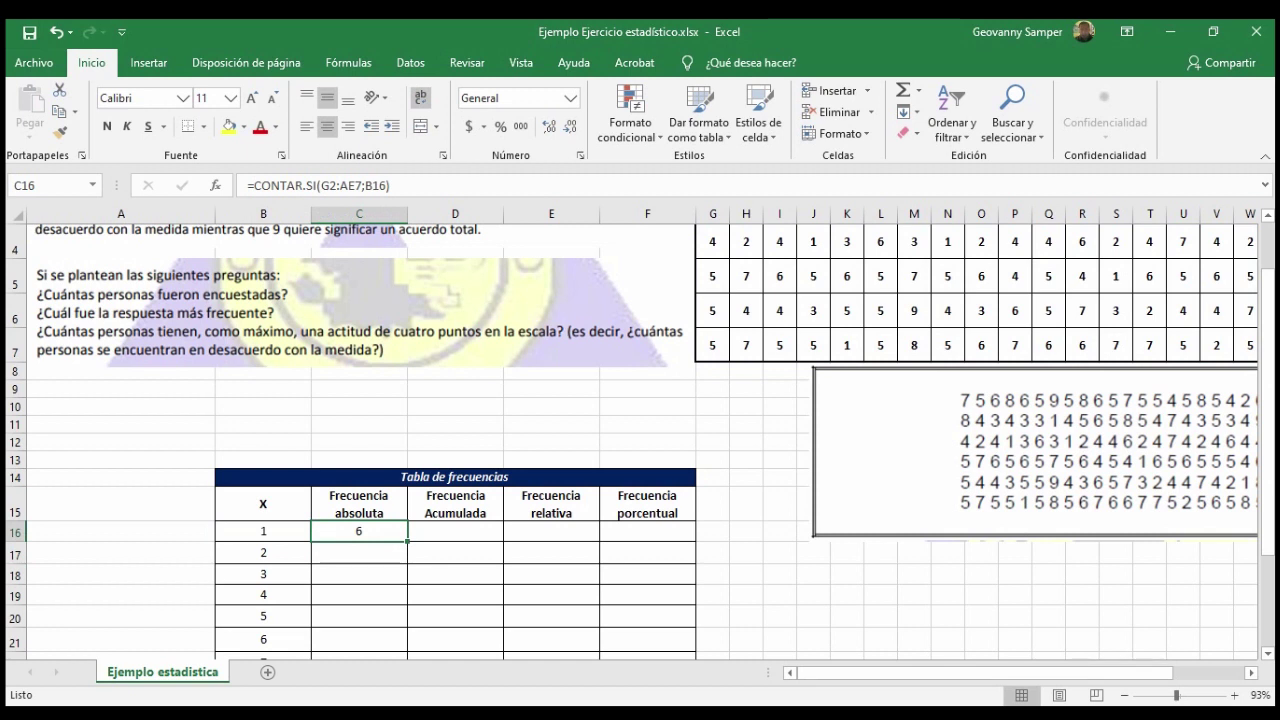
drag(880, 673, 904, 673)
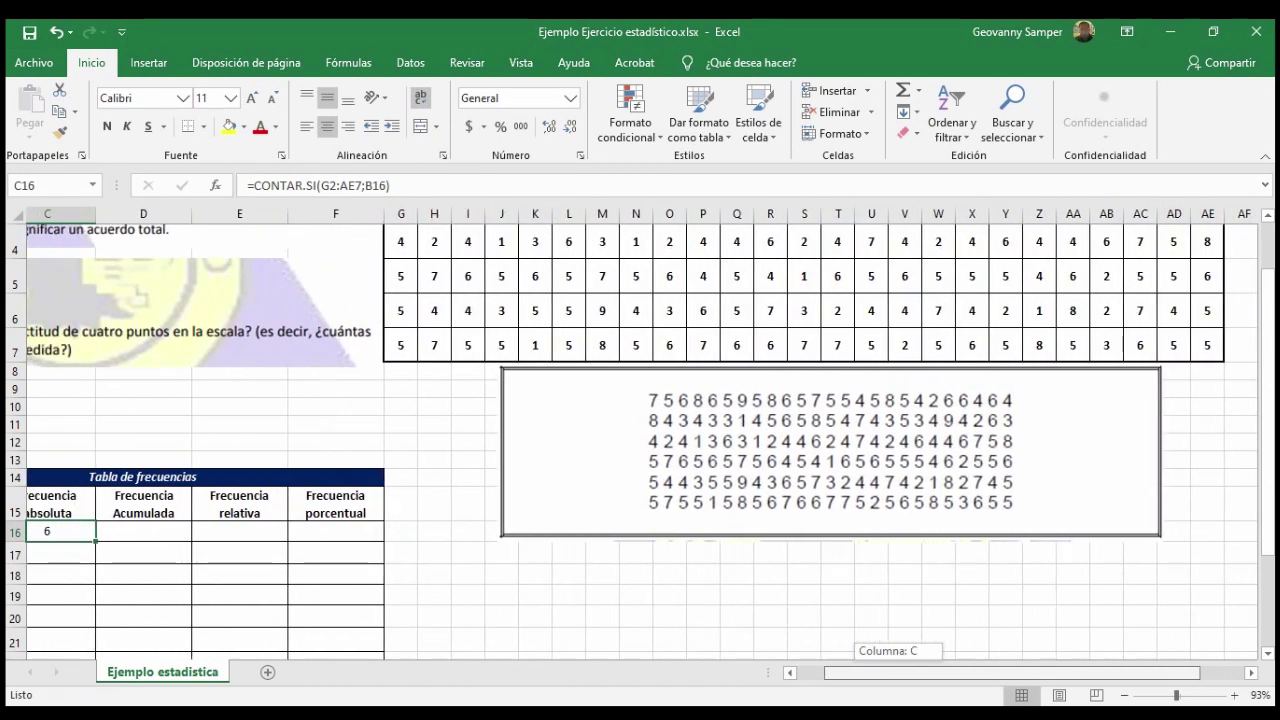
- Fill the six data cells containing 1 (J4, Z6, M3, N4, S5, K7) yellow
scroll(640, 440, up, 1)
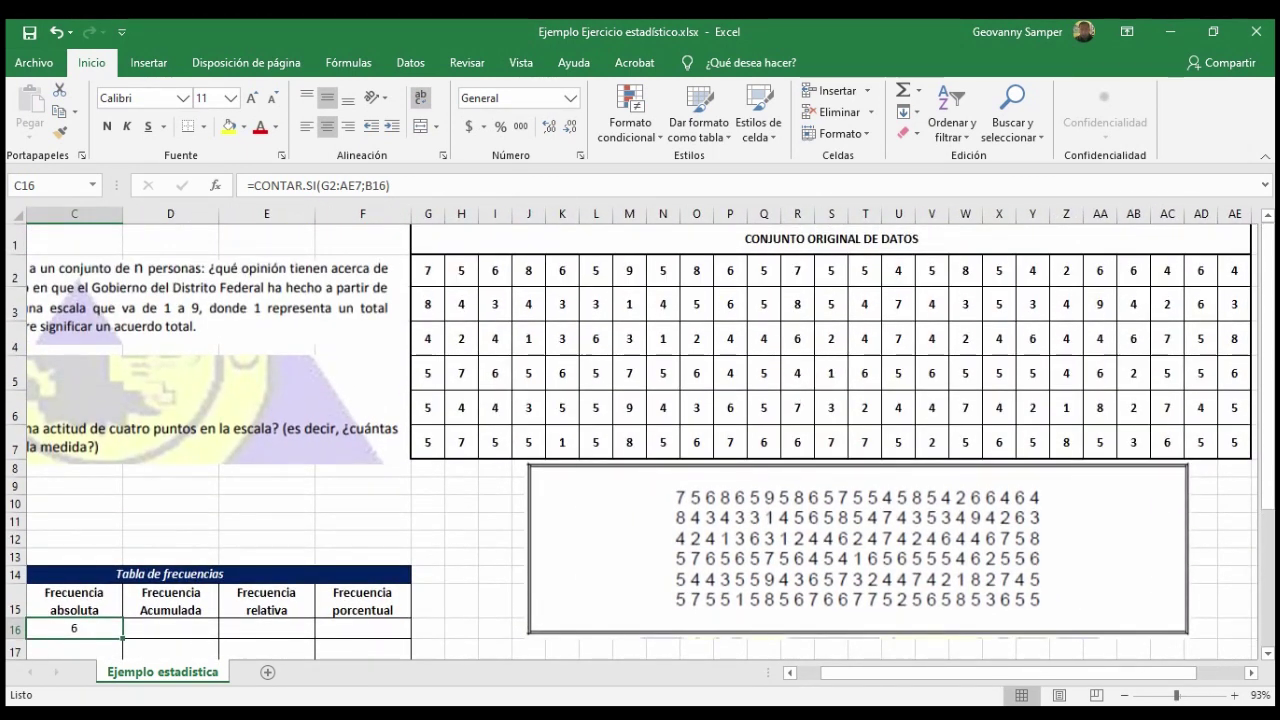
click(528, 338)
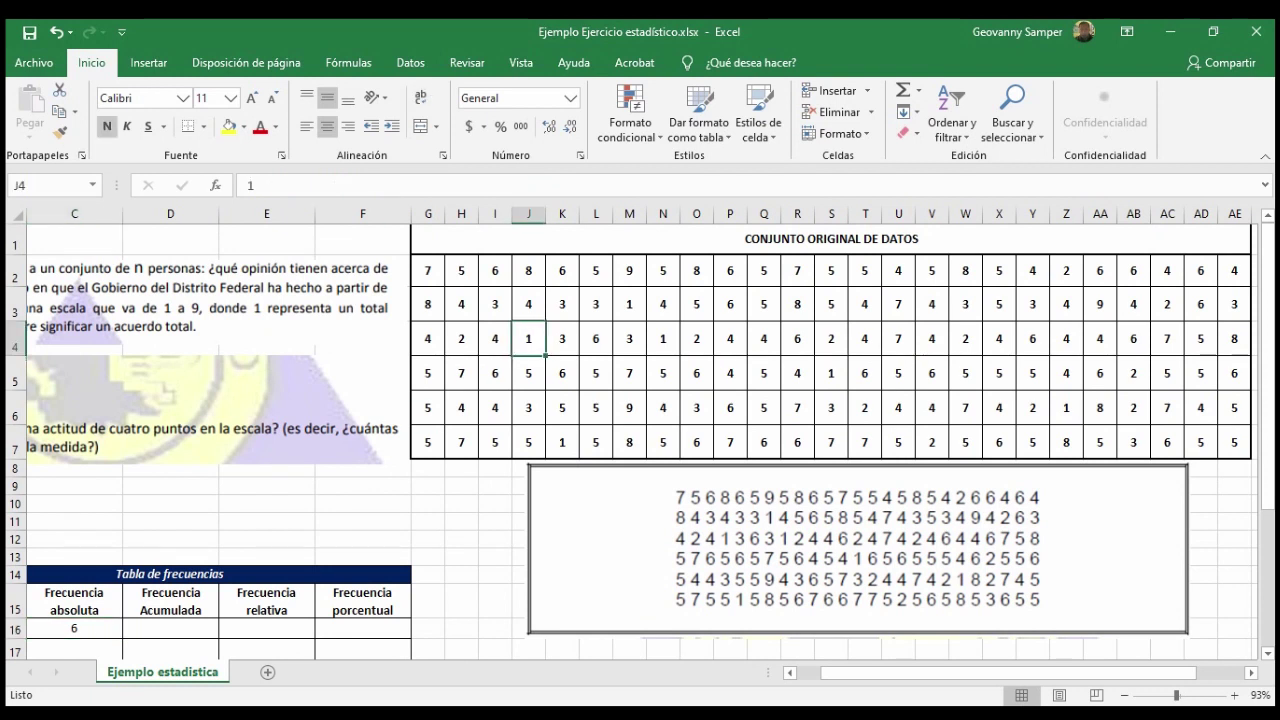
click(241, 127)
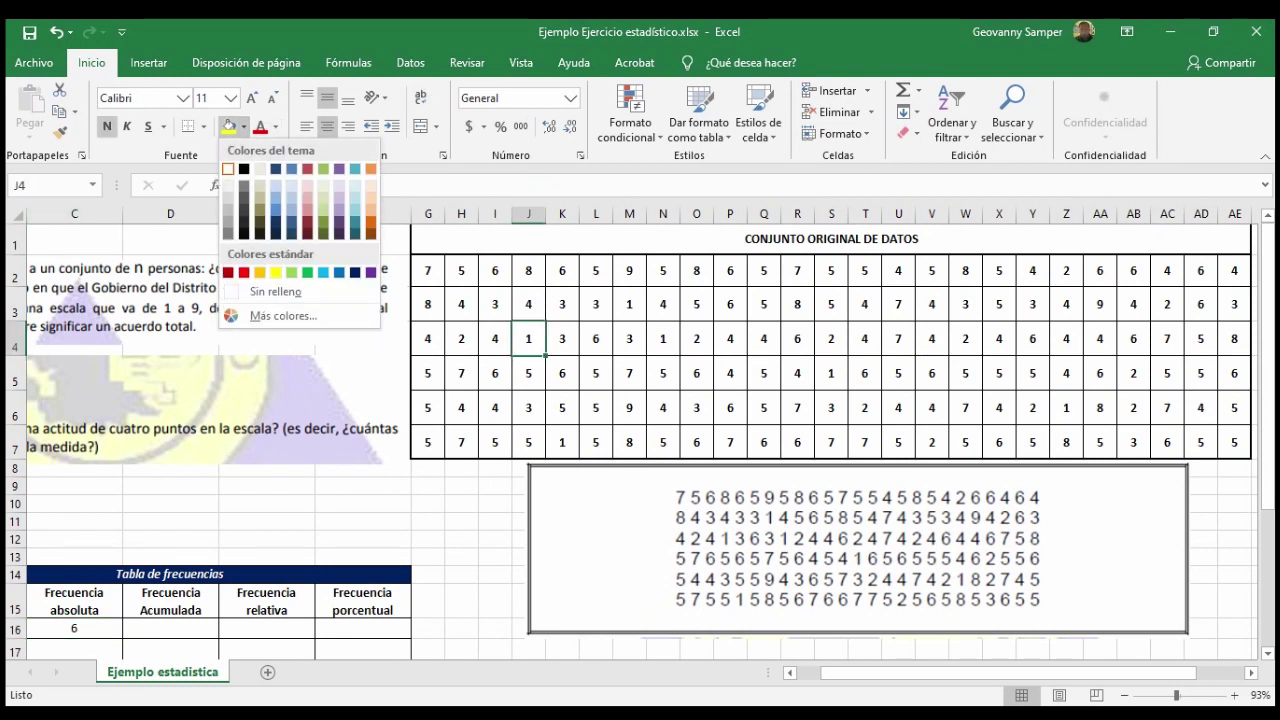
click(278, 270)
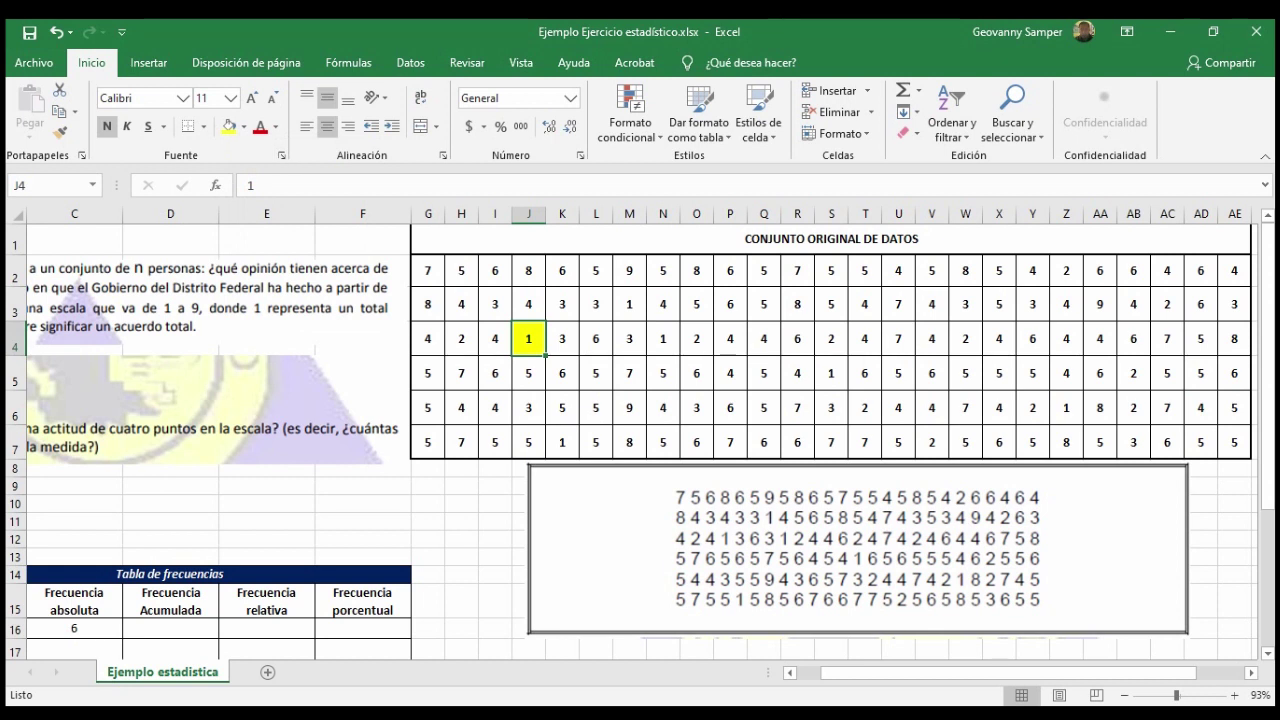
click(1066, 408)
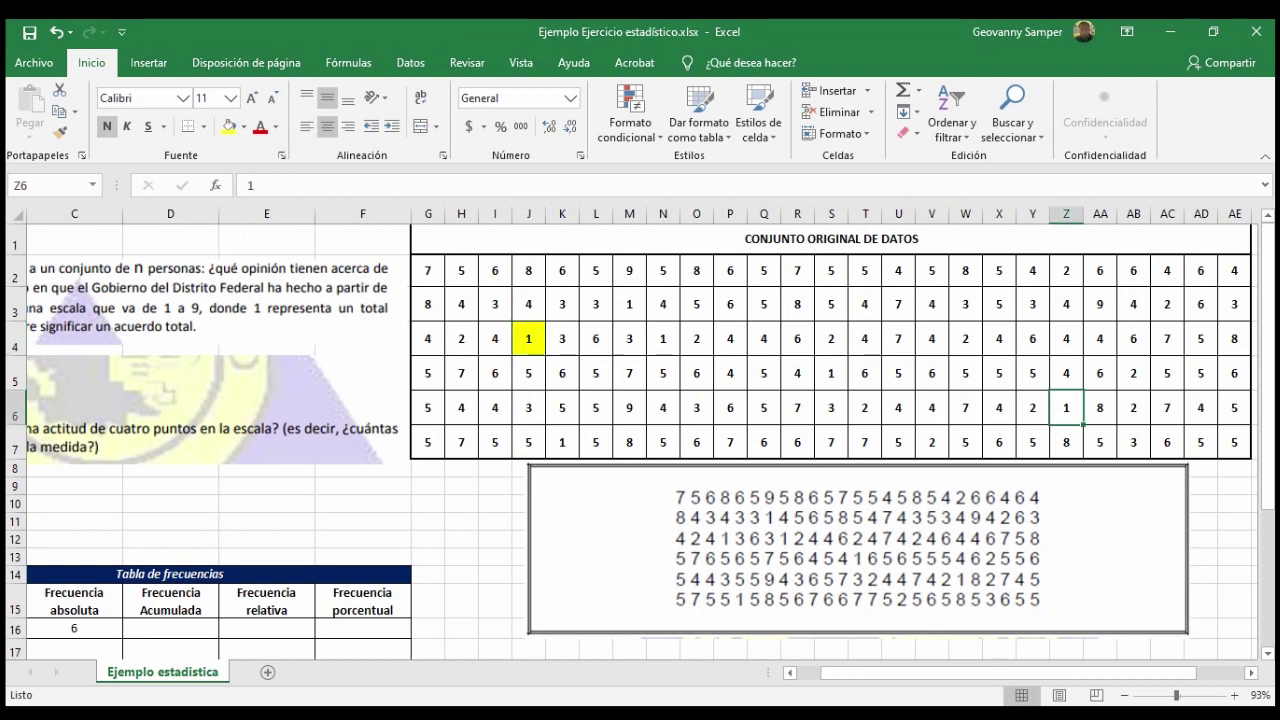
click(229, 127)
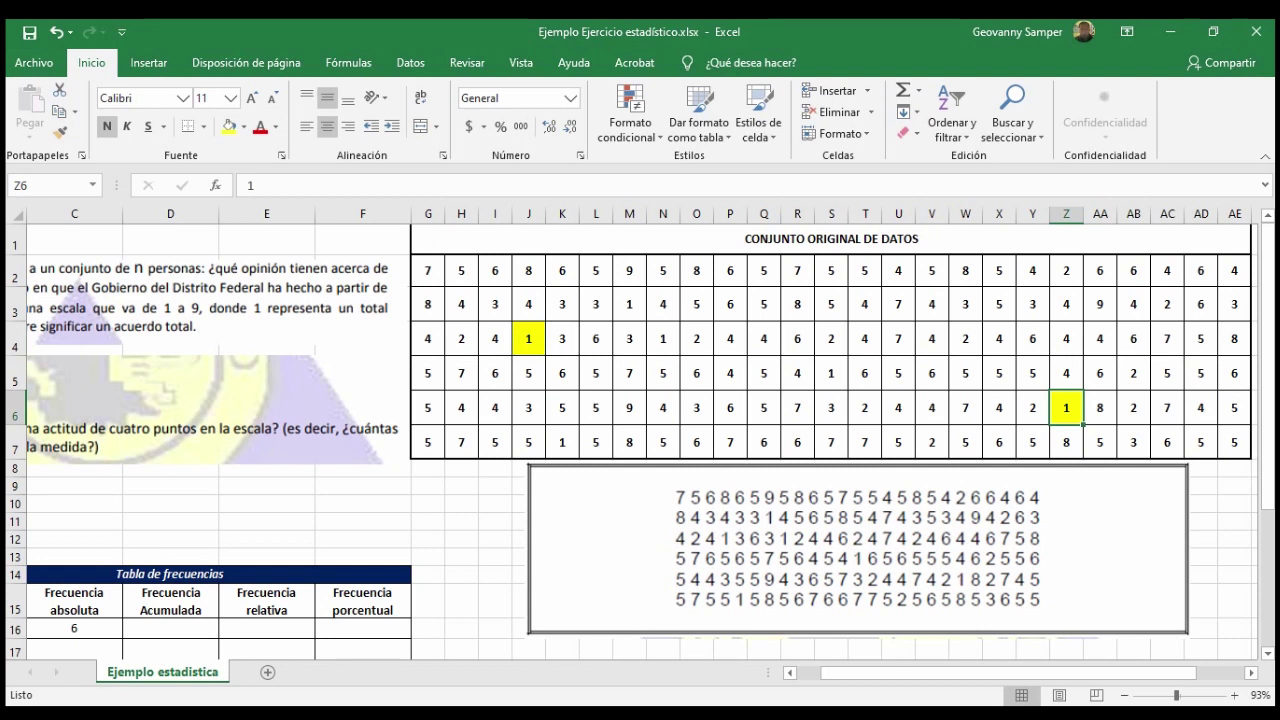
click(629, 304)
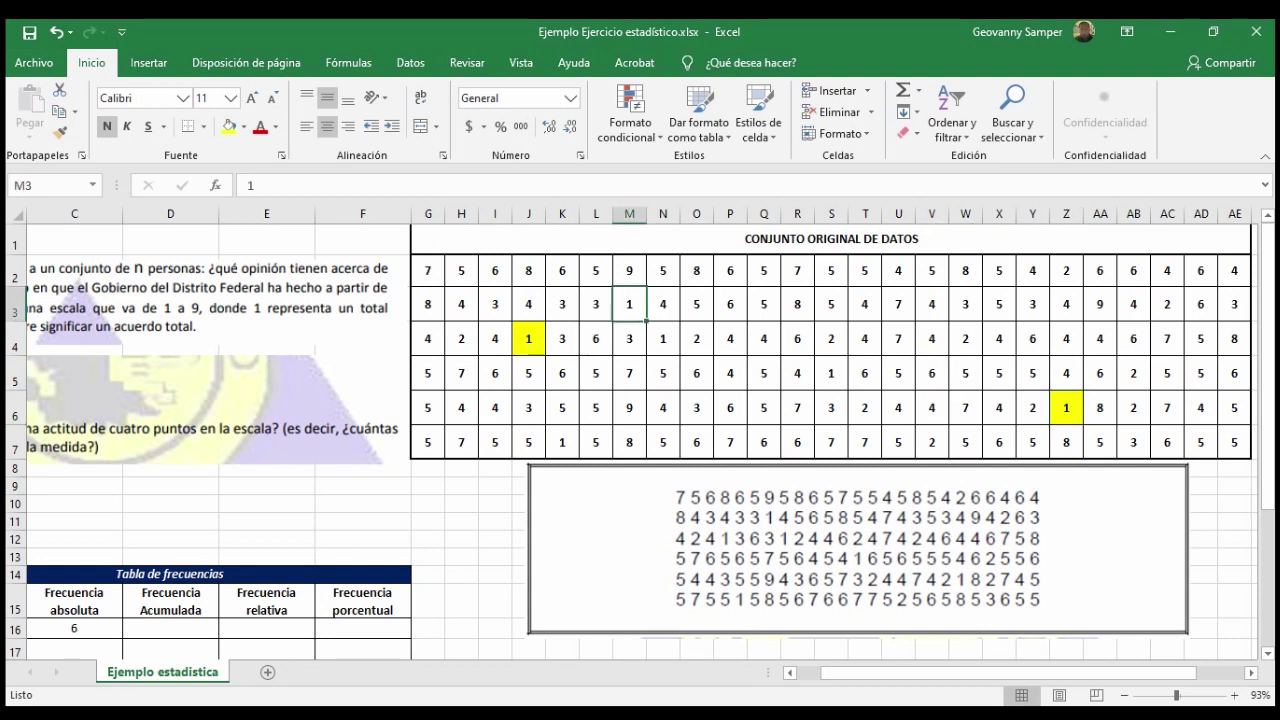
click(229, 126)
click(663, 338)
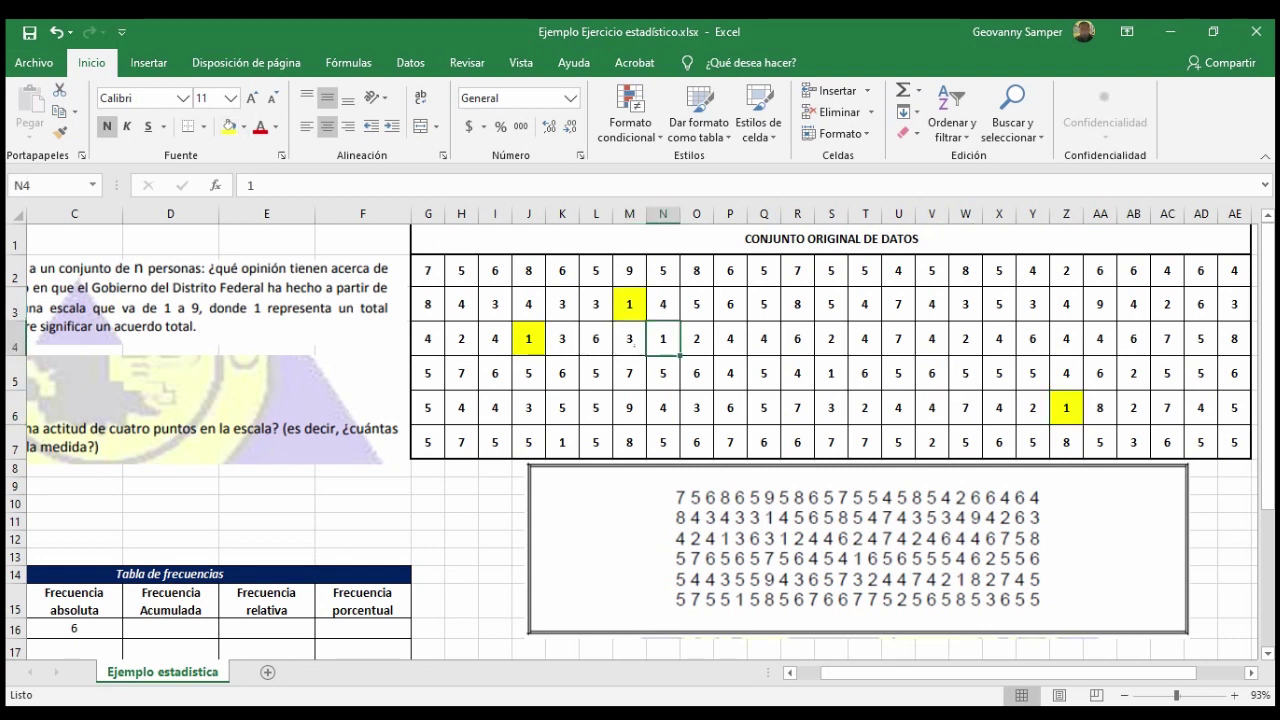
click(229, 126)
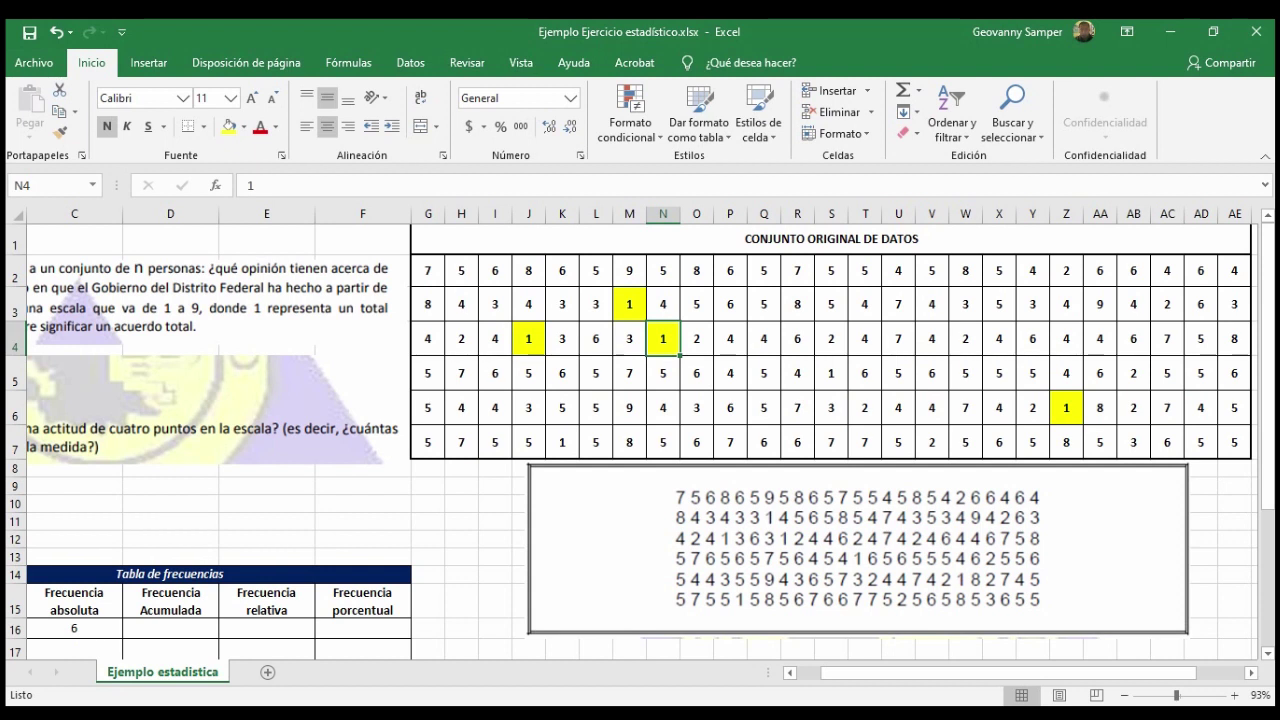
click(831, 373)
click(229, 126)
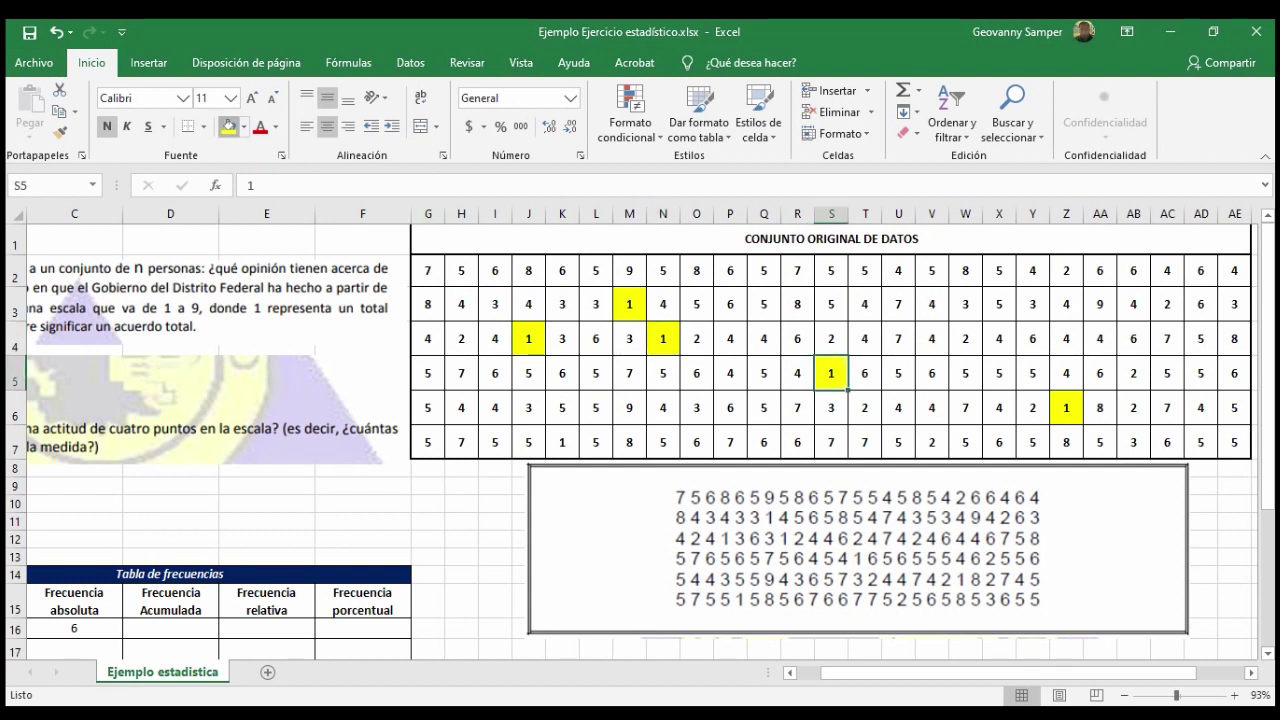
click(562, 442)
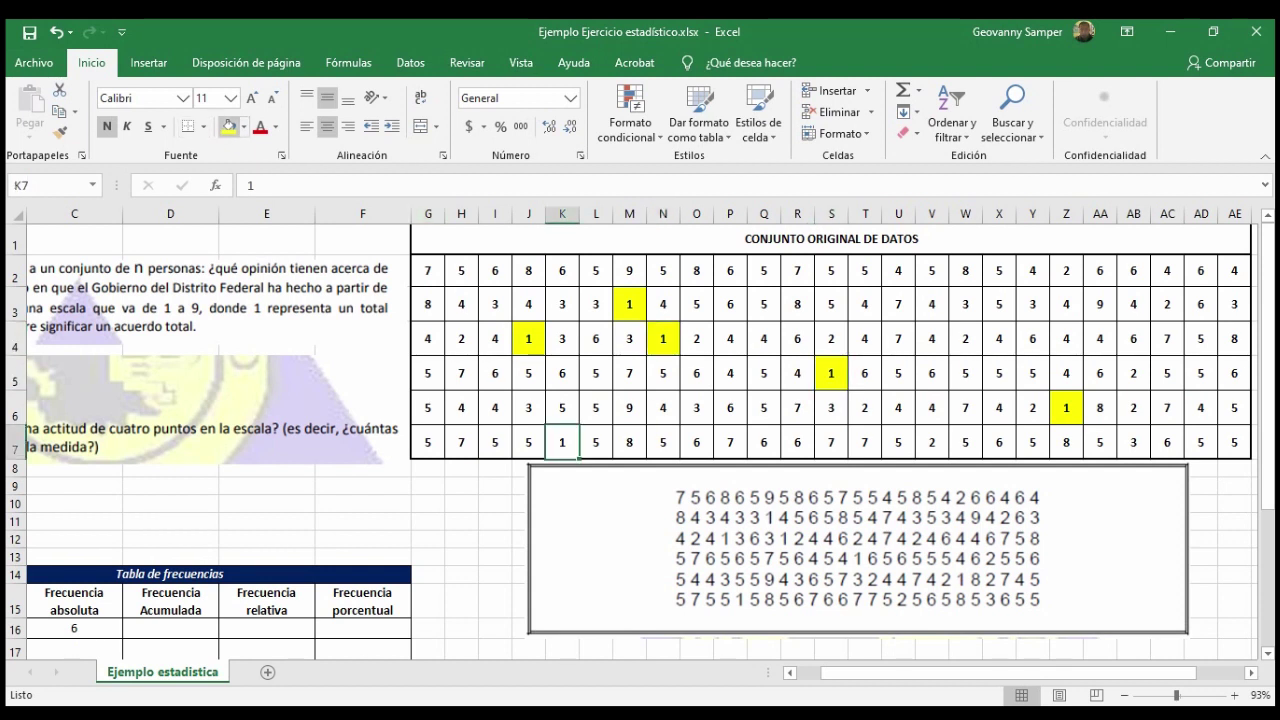
click(229, 126)
scroll(640, 440, left, 2)
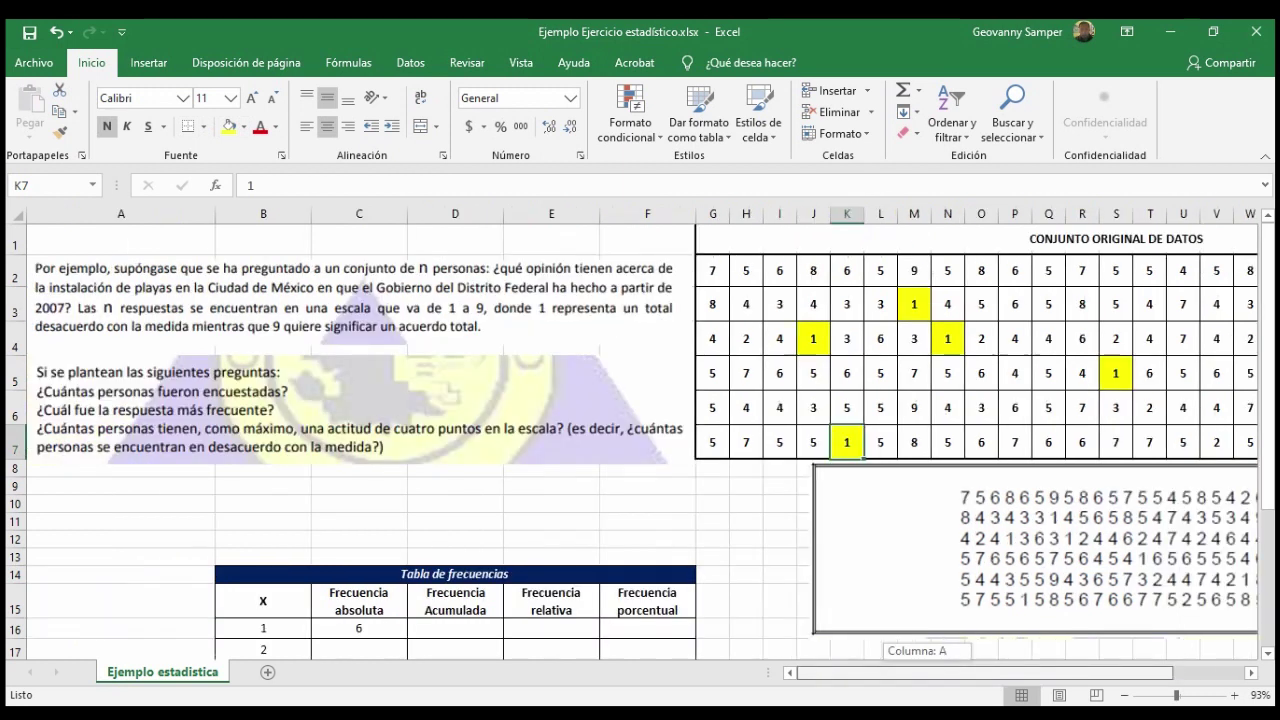
scroll(640, 440, down, 3)
scroll(640, 440, up, 1)
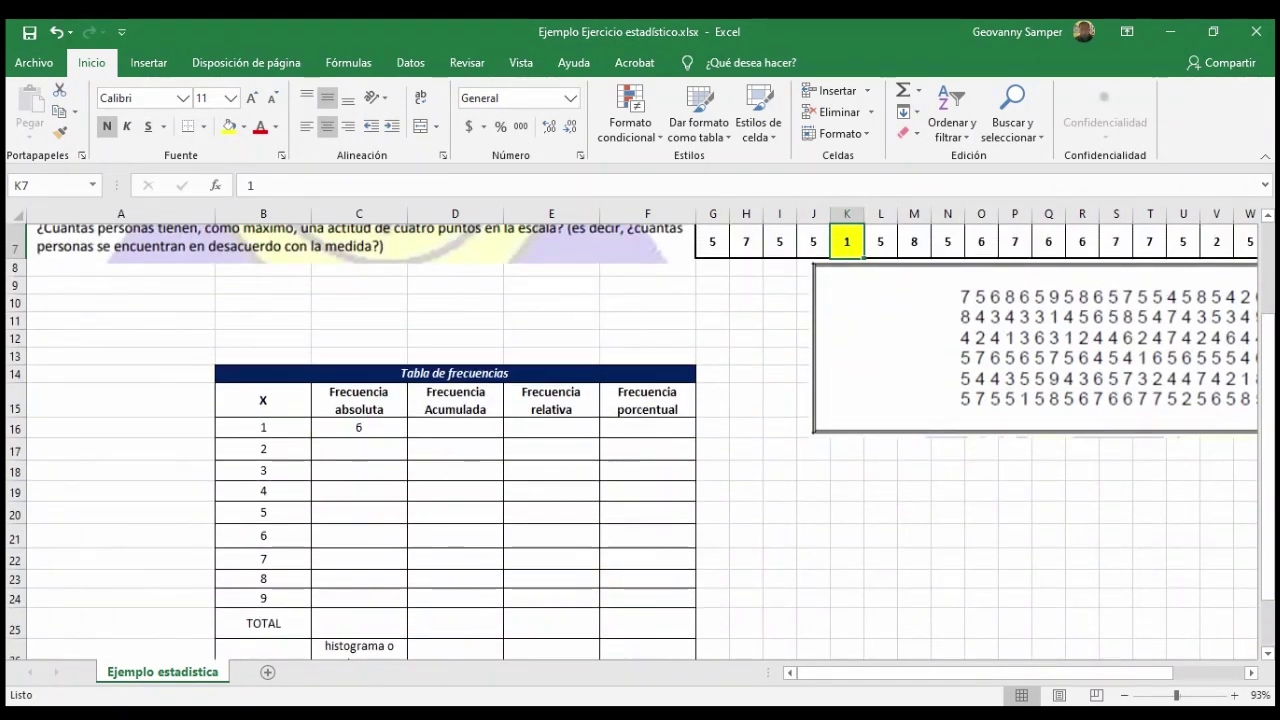
- Enter =CONTAR.SI(G2:AE7;B17) in C17 to count the 2s, returning 11
click(359, 449)
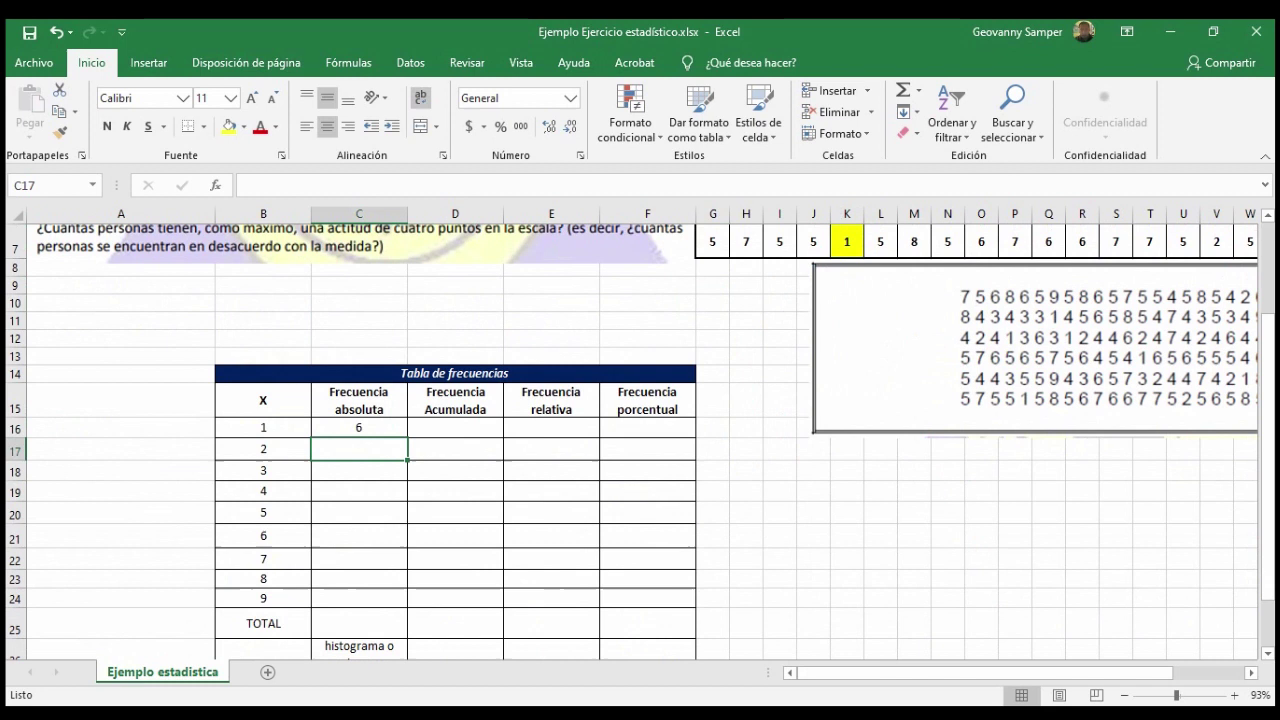
text(=CONTAR.SI)
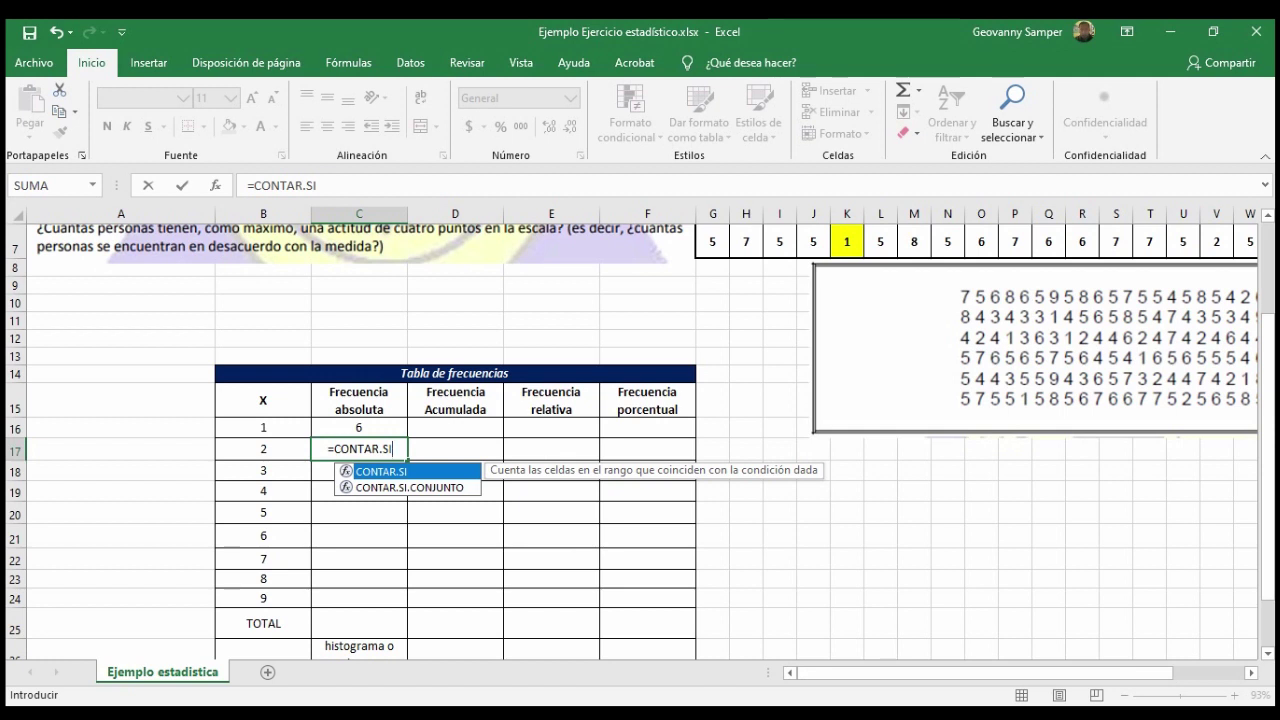
text(()
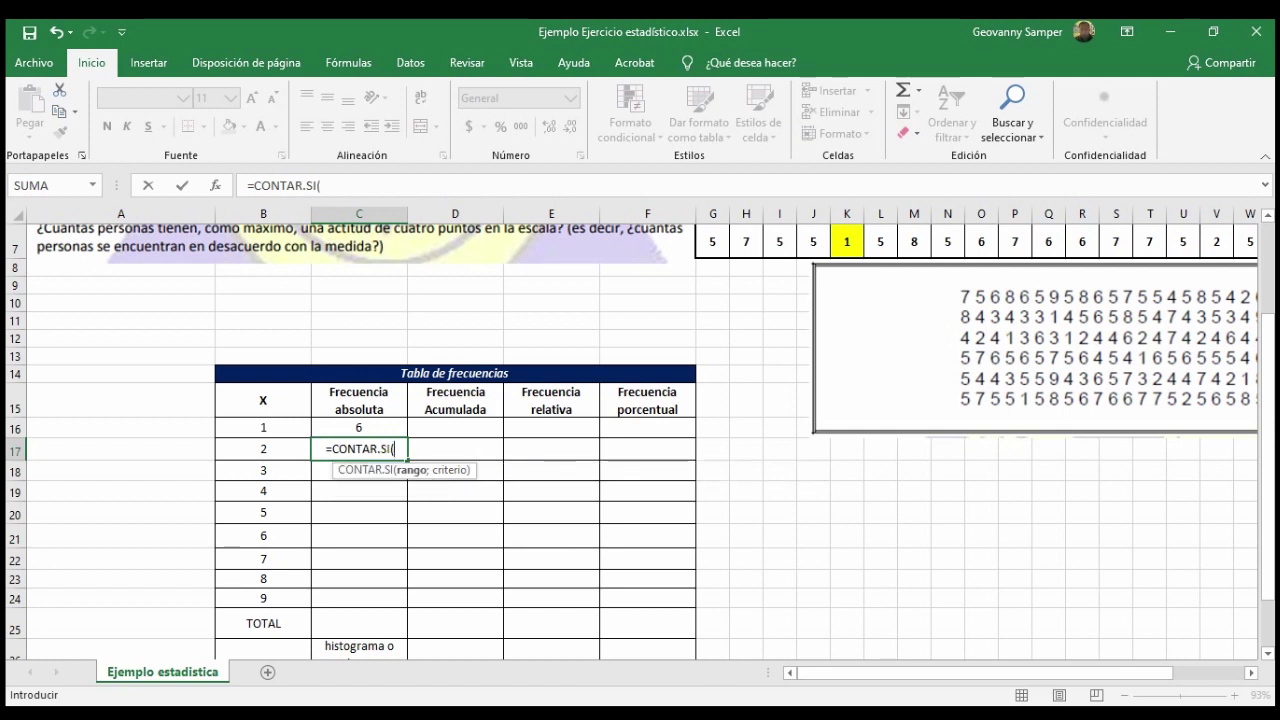
scroll(640, 430, up, 2)
mouse_move(712, 270)
mouse_down()
mouse_move(1190, 470)
mouse_move(1140, 442)
mouse_up()
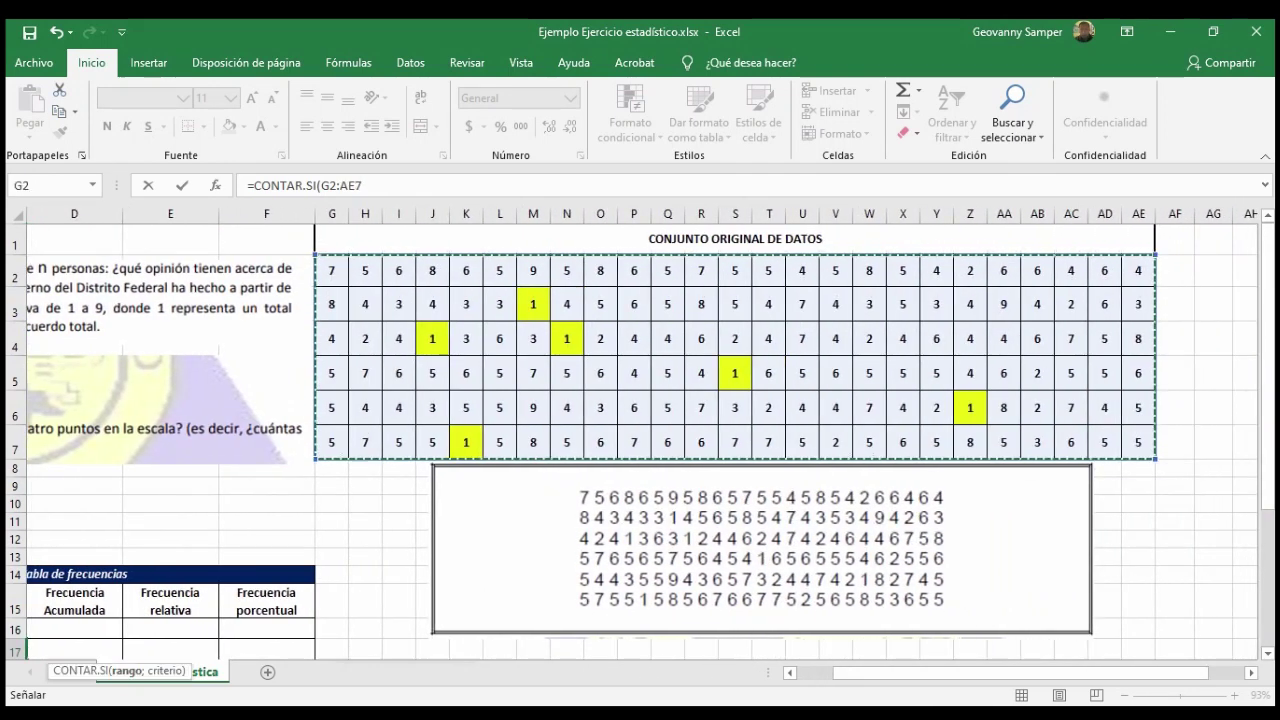
scroll(640, 440, left, 3)
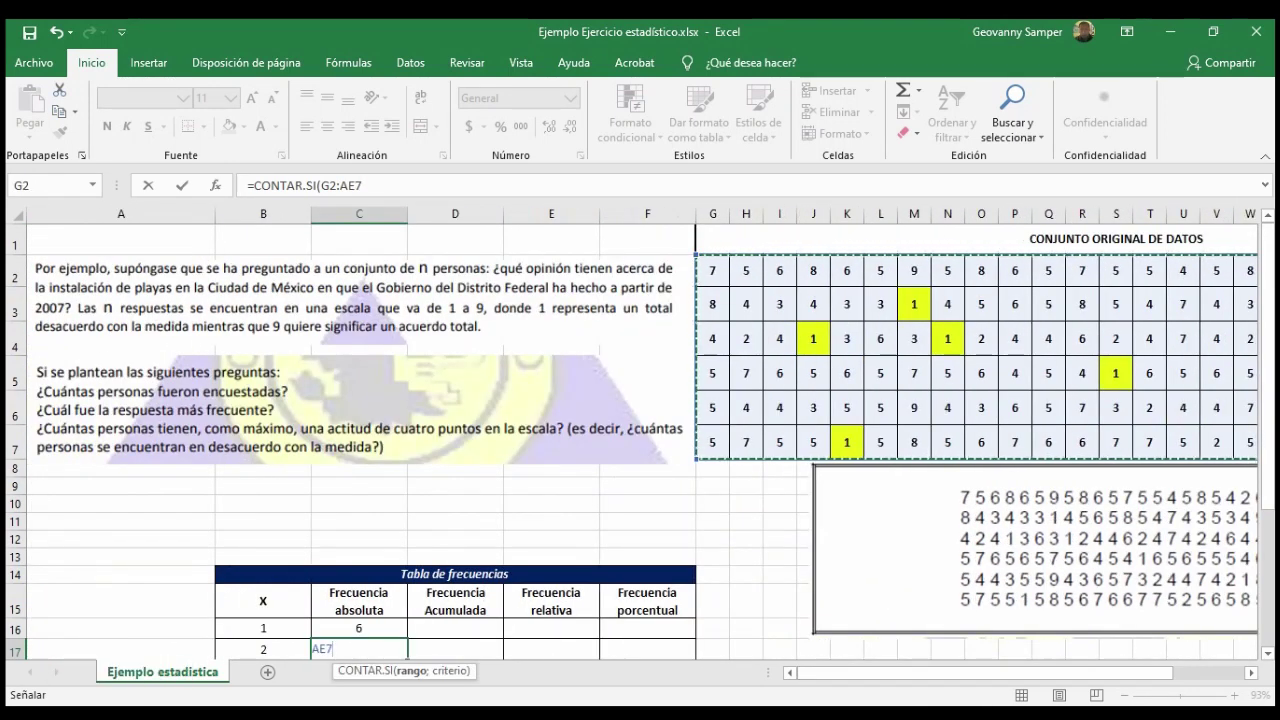
scroll(640, 440, down, 1)
scroll(640, 440, down, 1)
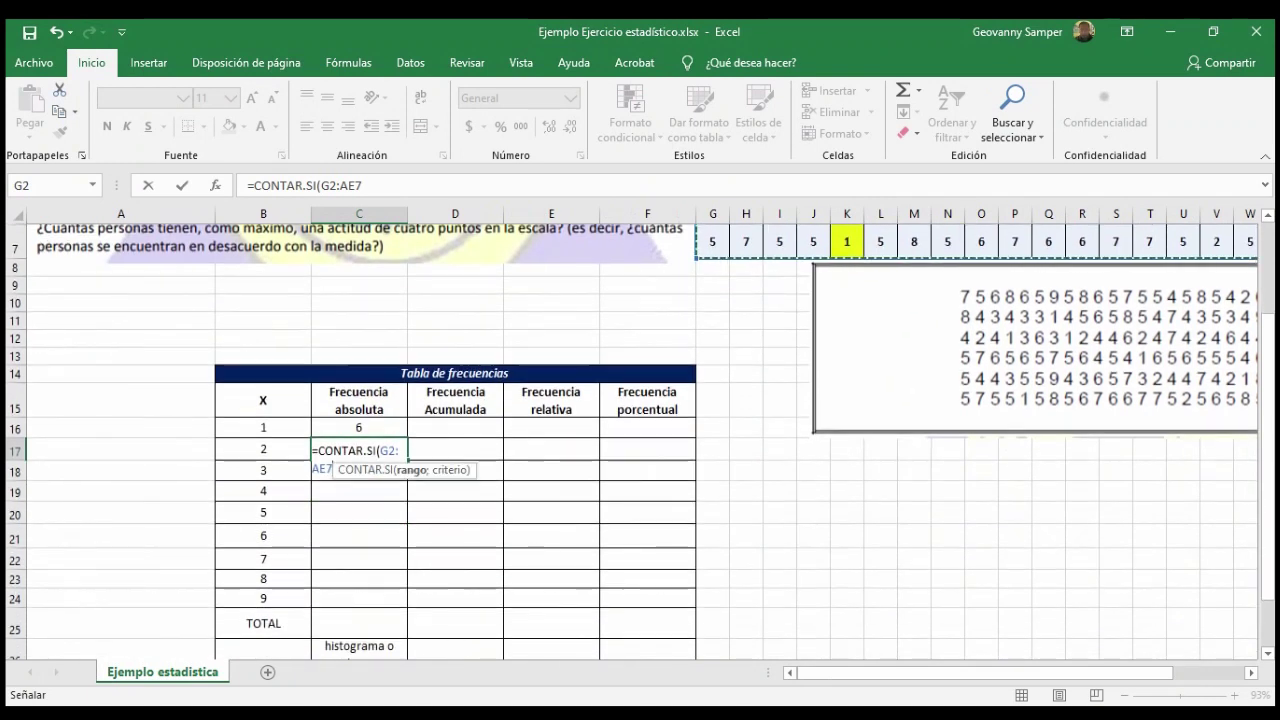
text(;)
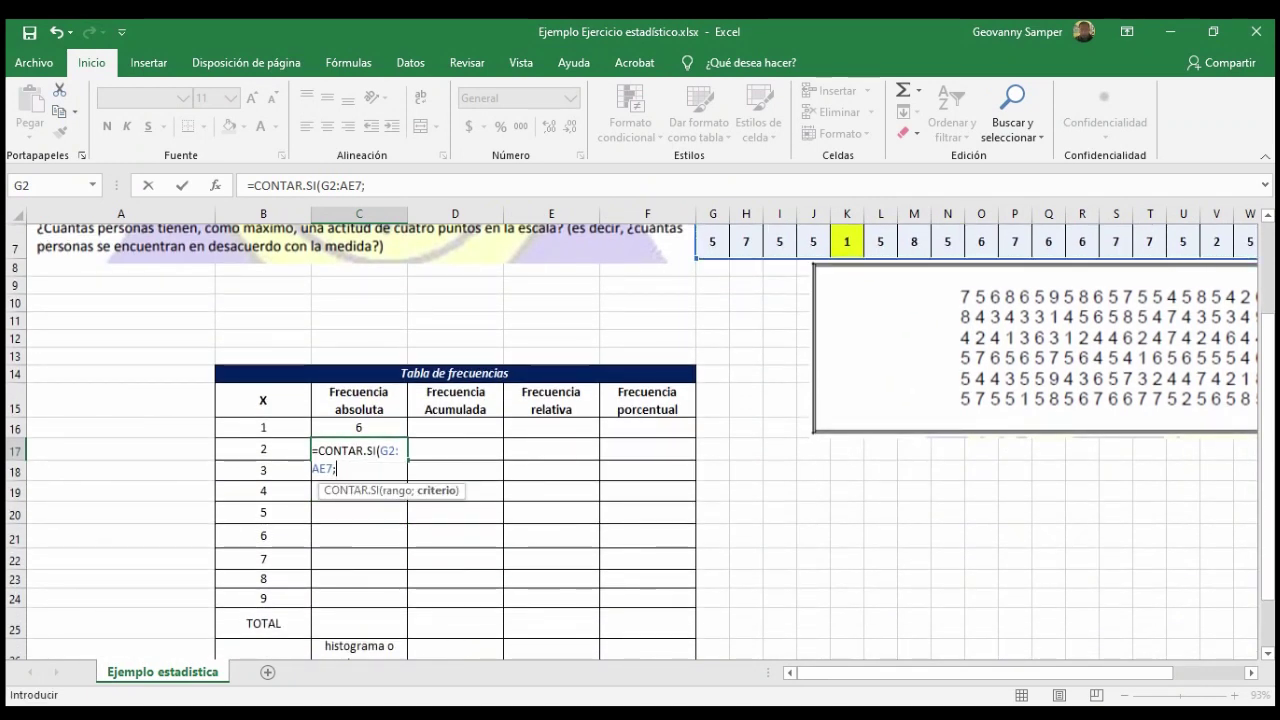
click(263, 449)
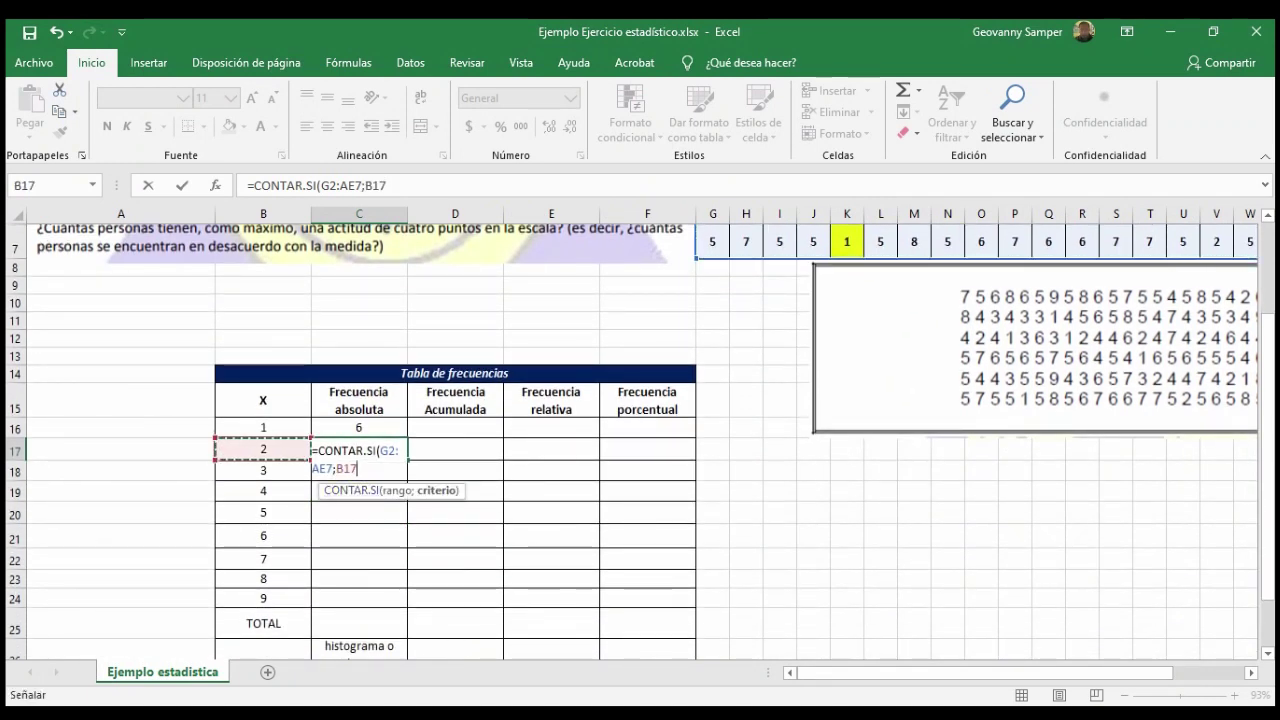
text())
key(Return)
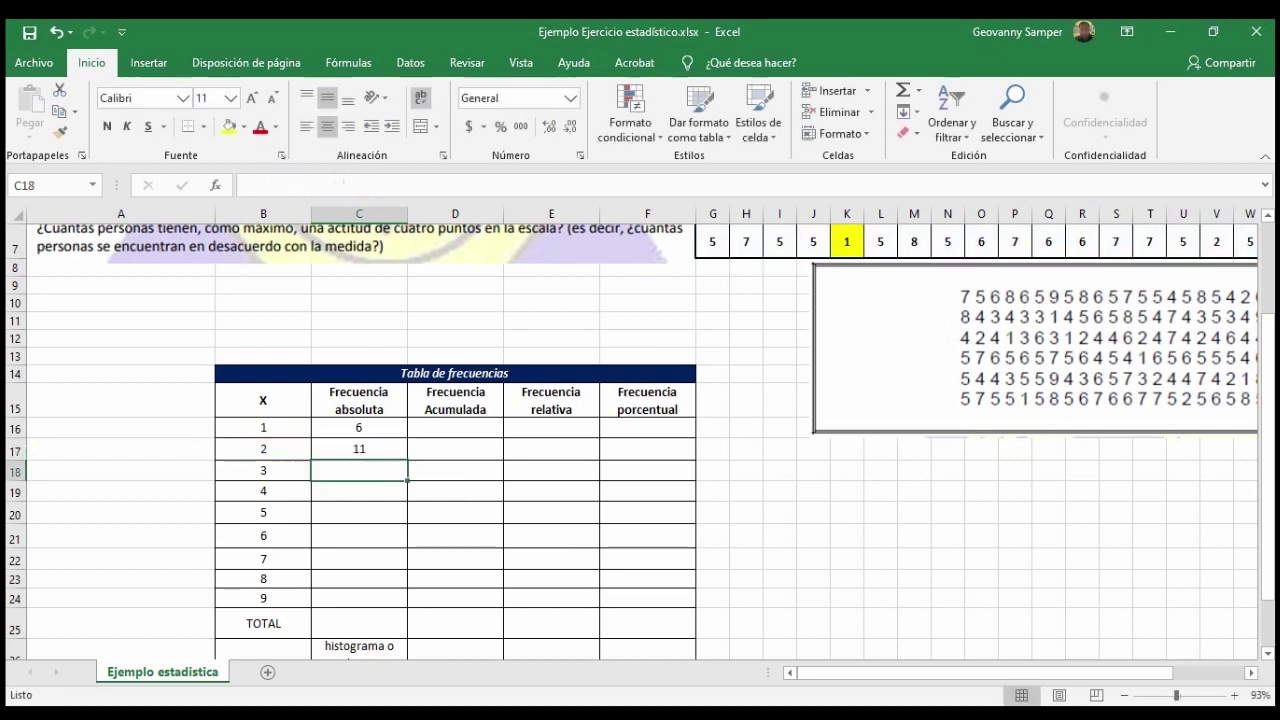
scroll(640, 440, up, 2)
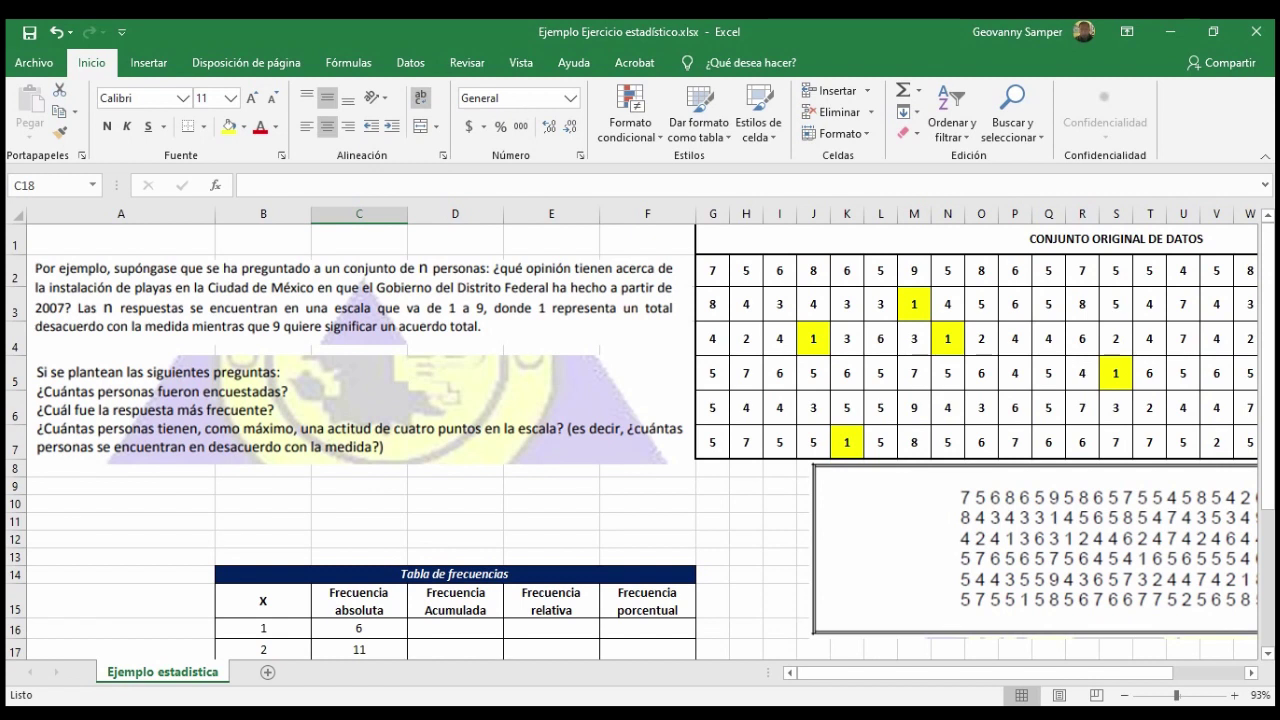
scroll(640, 440, down, 2)
scroll(640, 440, down, 1)
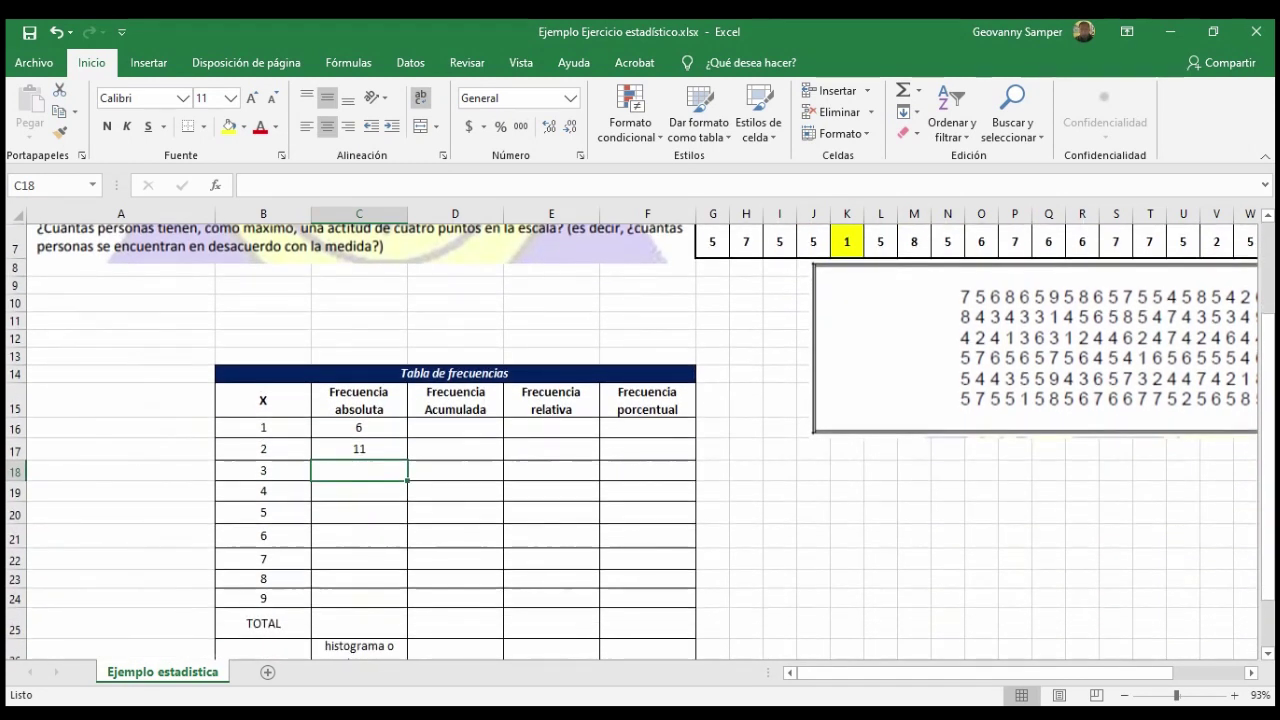
scroll(640, 440, down, 1)
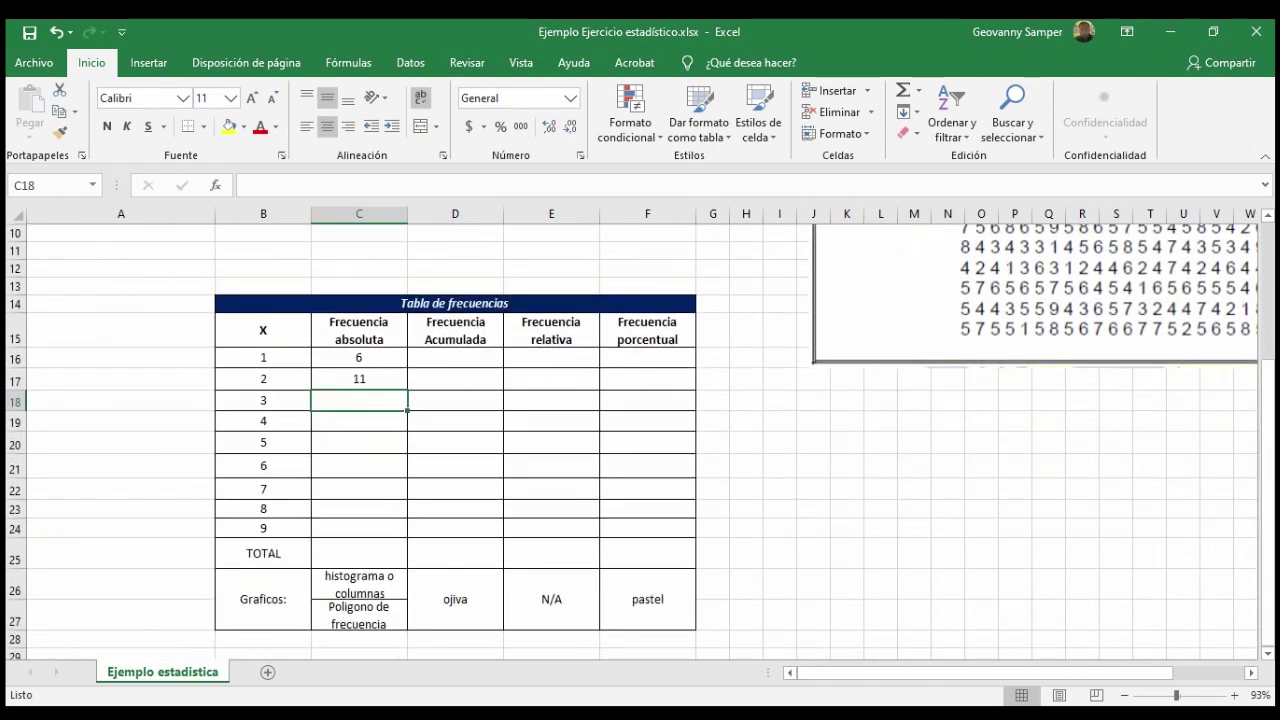
- Make the data range in C17's count formula absolute as $G$2:$AE$7
click(359, 379)
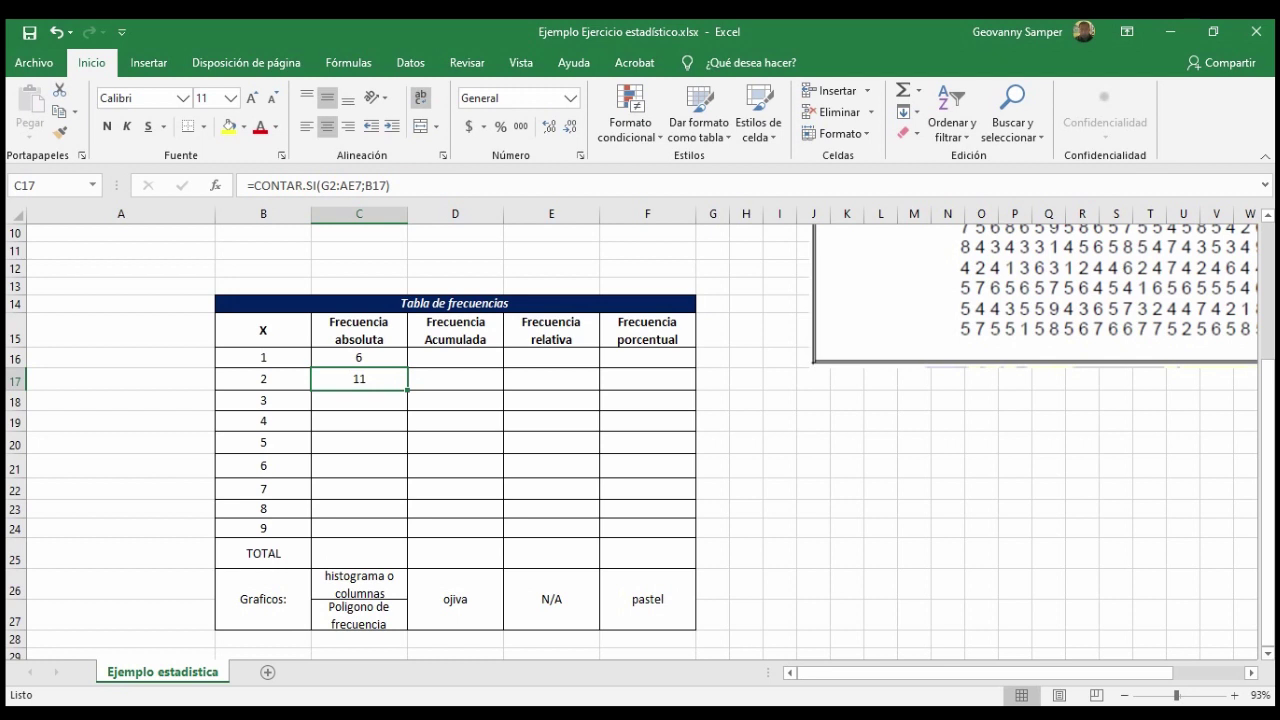
scroll(640, 440, up, 3)
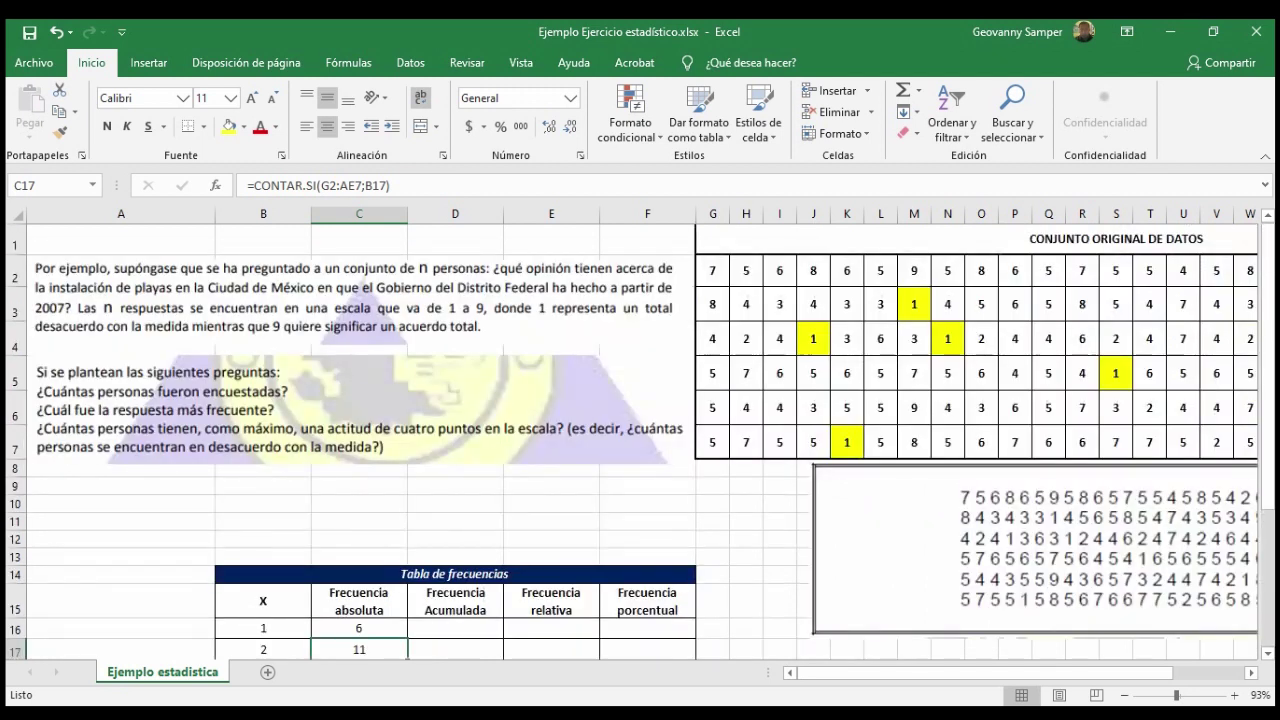
mouse_move(987, 673)
mouse_down()
mouse_move(1007, 673)
mouse_move(985, 673)
mouse_up()
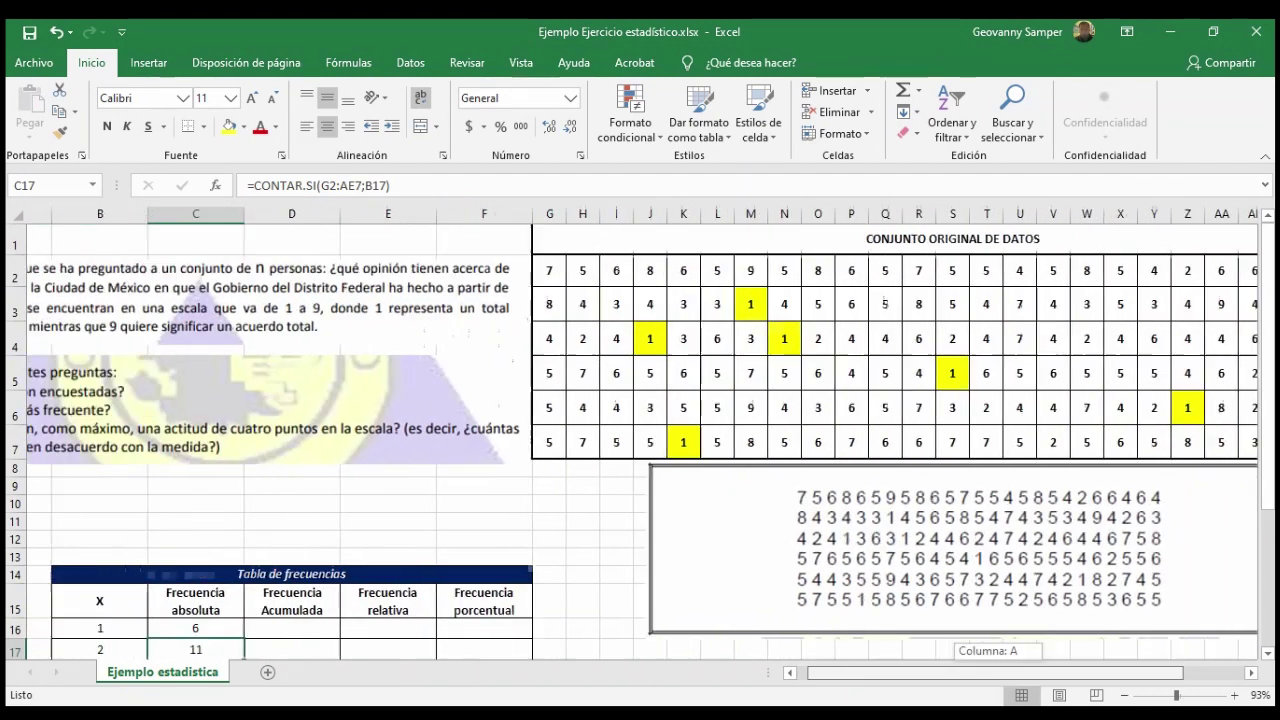
scroll(640, 440, down, 1)
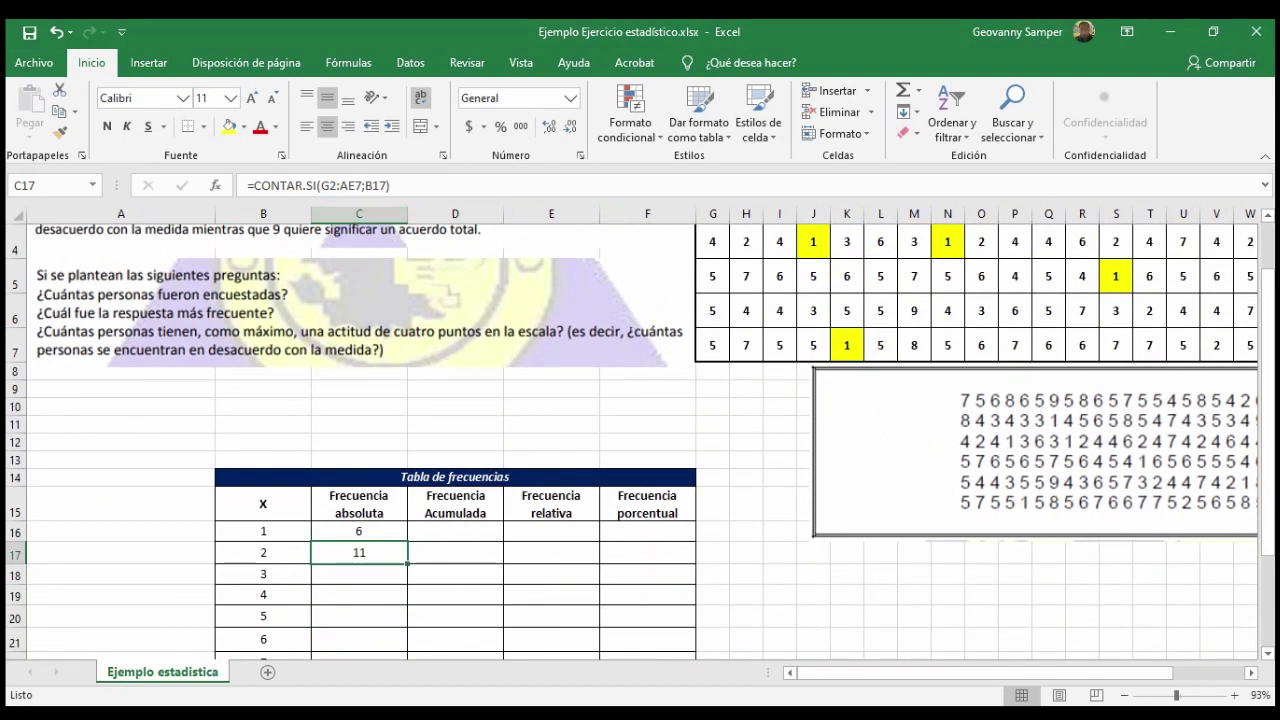
click(330, 185)
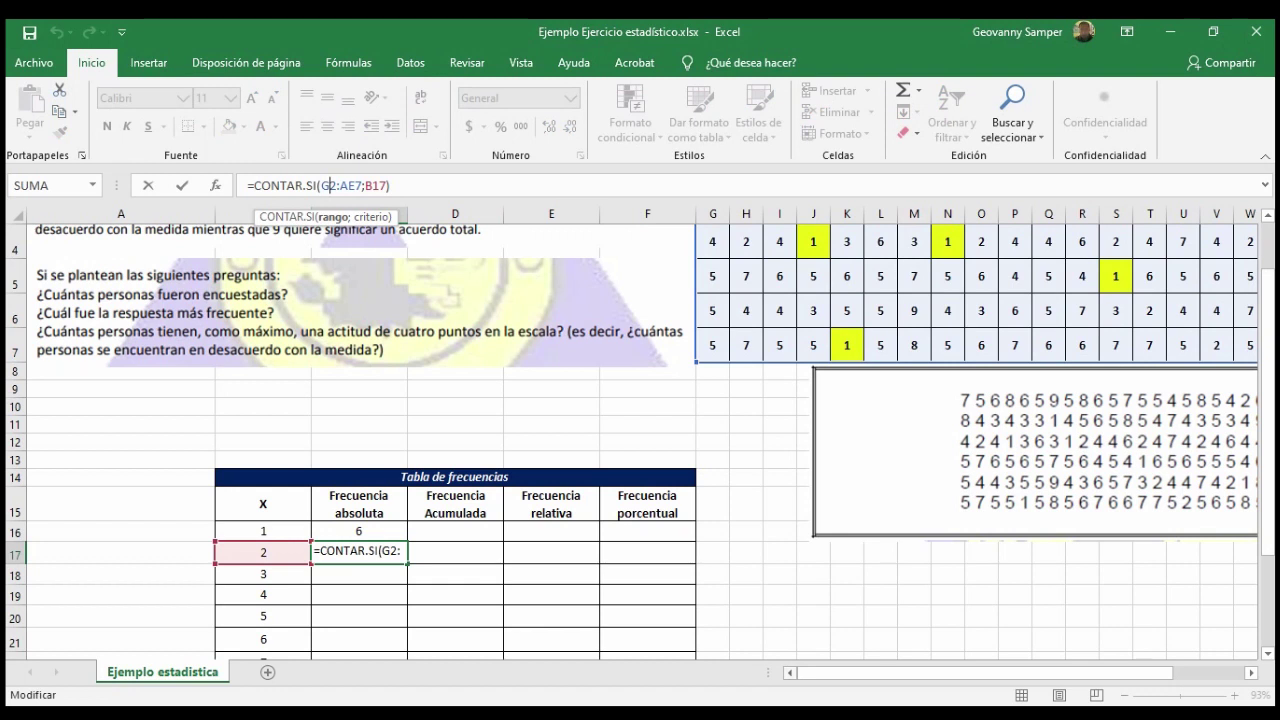
key(F4)
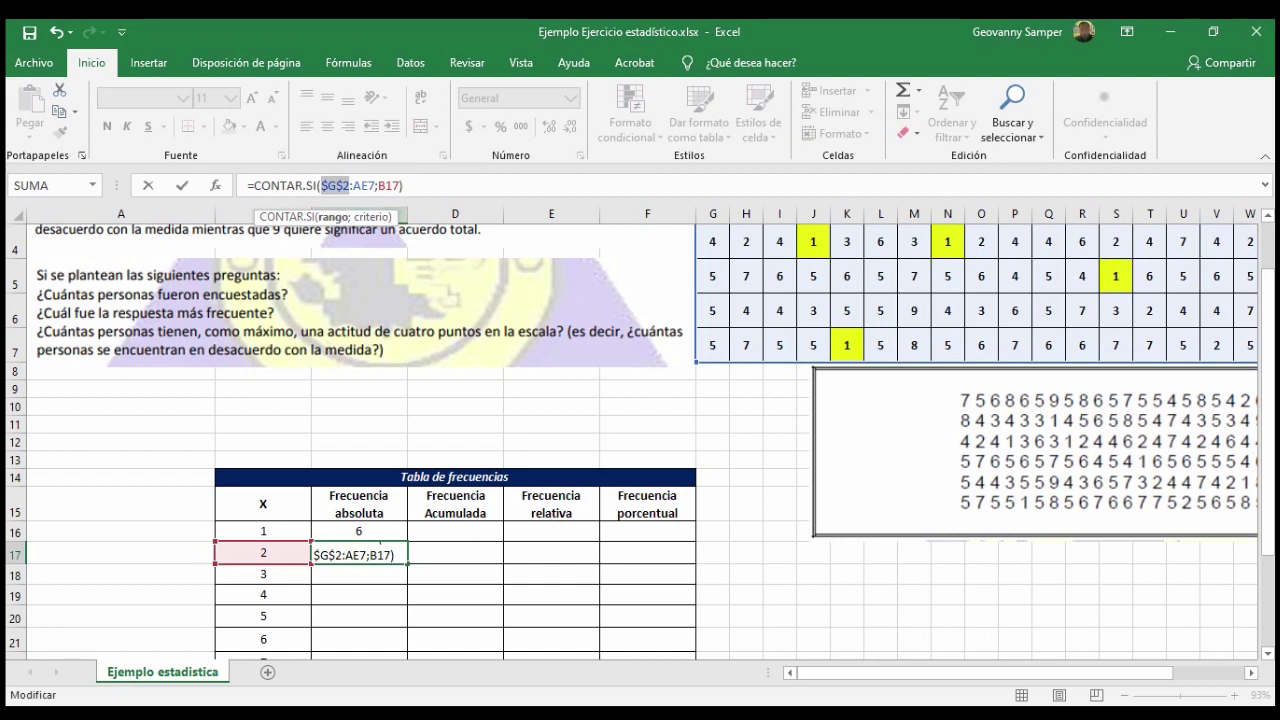
click(362, 185)
key(F4)
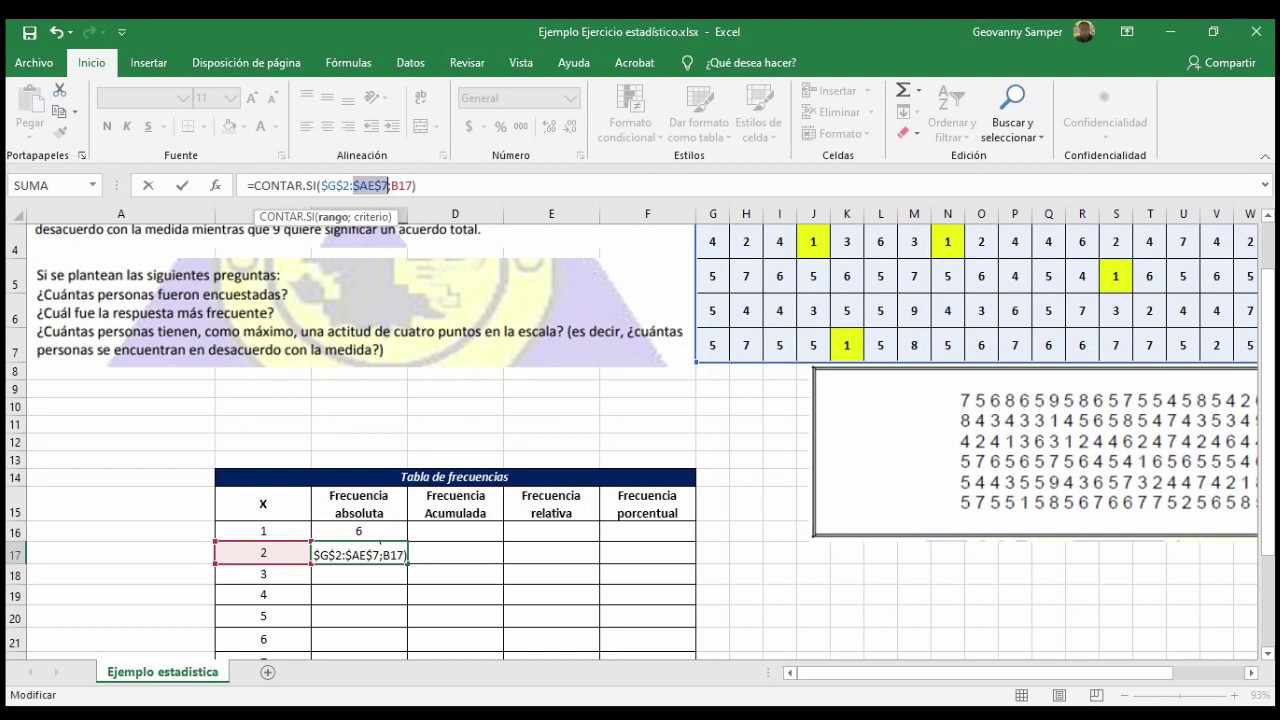
key(Return)
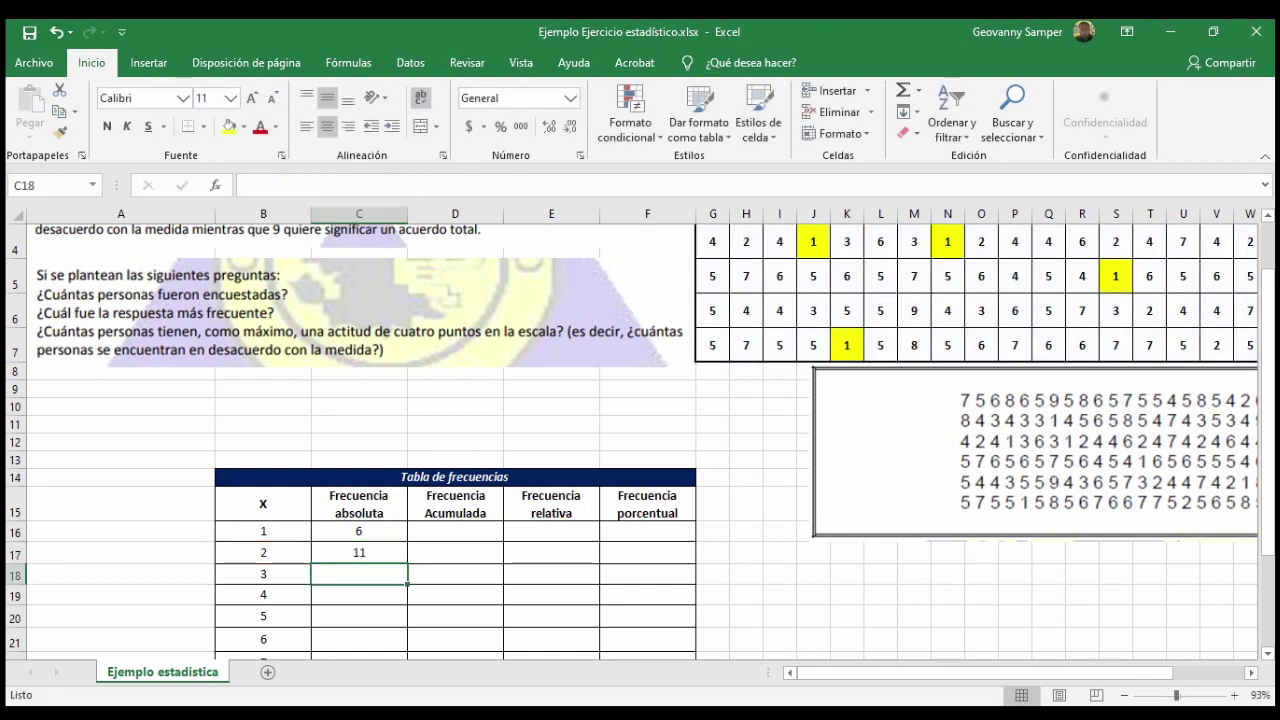
- Copy the count formula down to C24, giving 12, 30, 40, 25, 14, 9 and 3 for values 3–9
click(359, 552)
scroll(359, 552, down, 2)
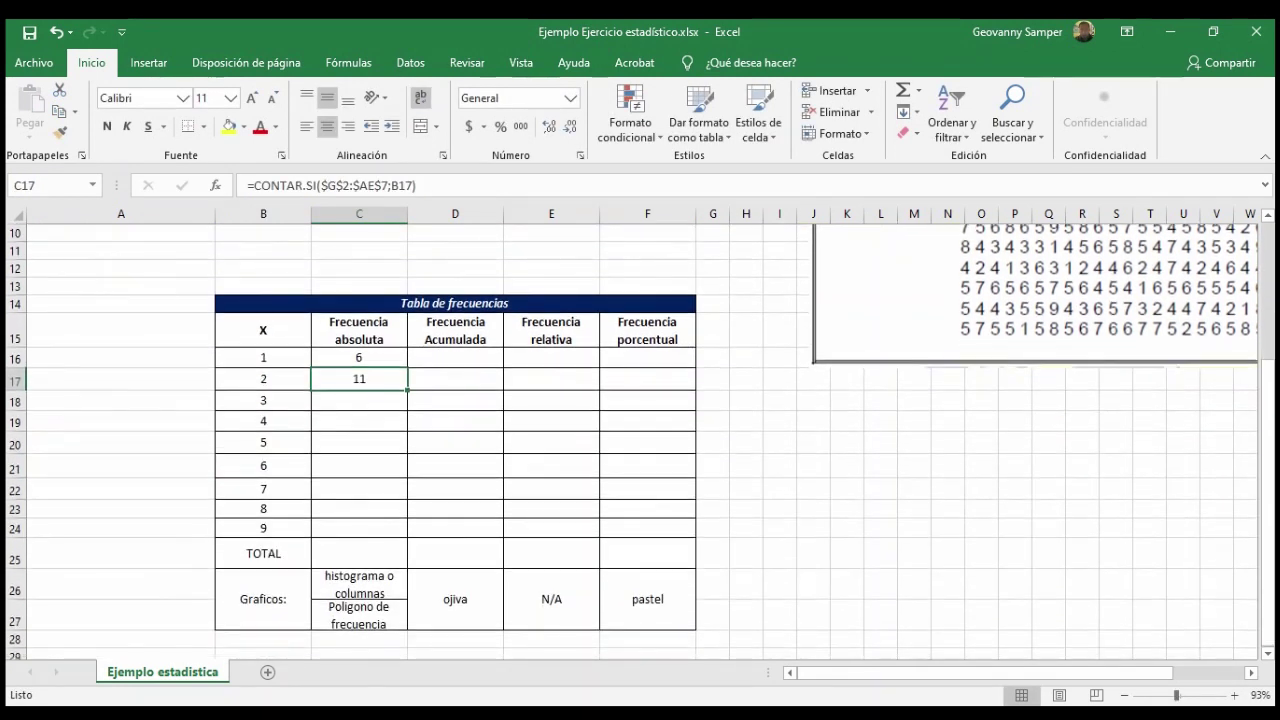
drag(407, 389, 407, 537)
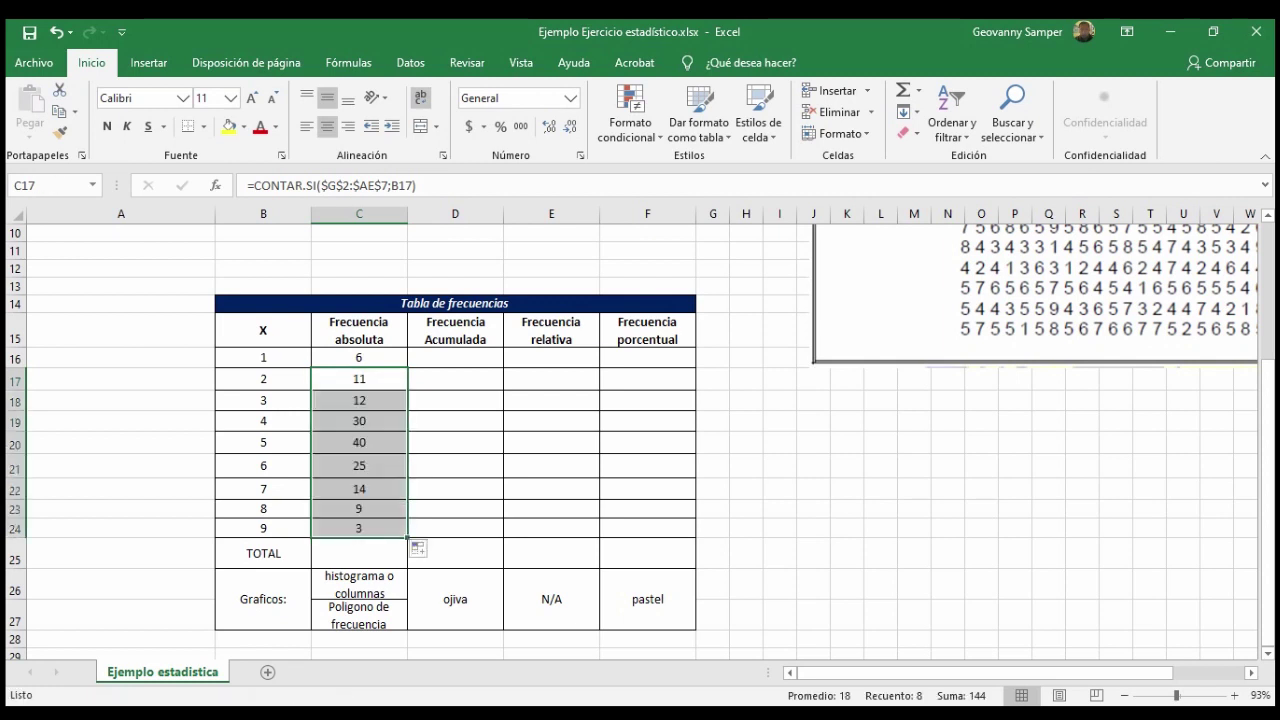
click(779, 465)
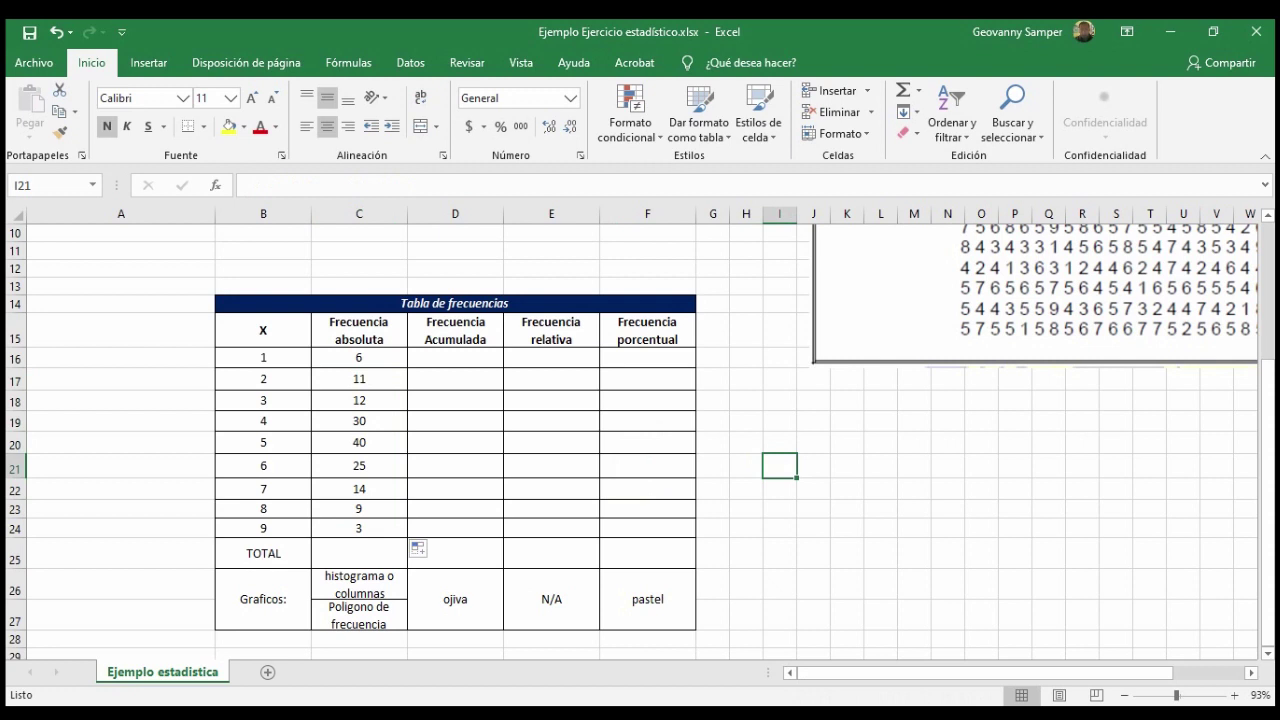
click(359, 379)
key(Down)
key(Down)
key(Down)
key(Down)
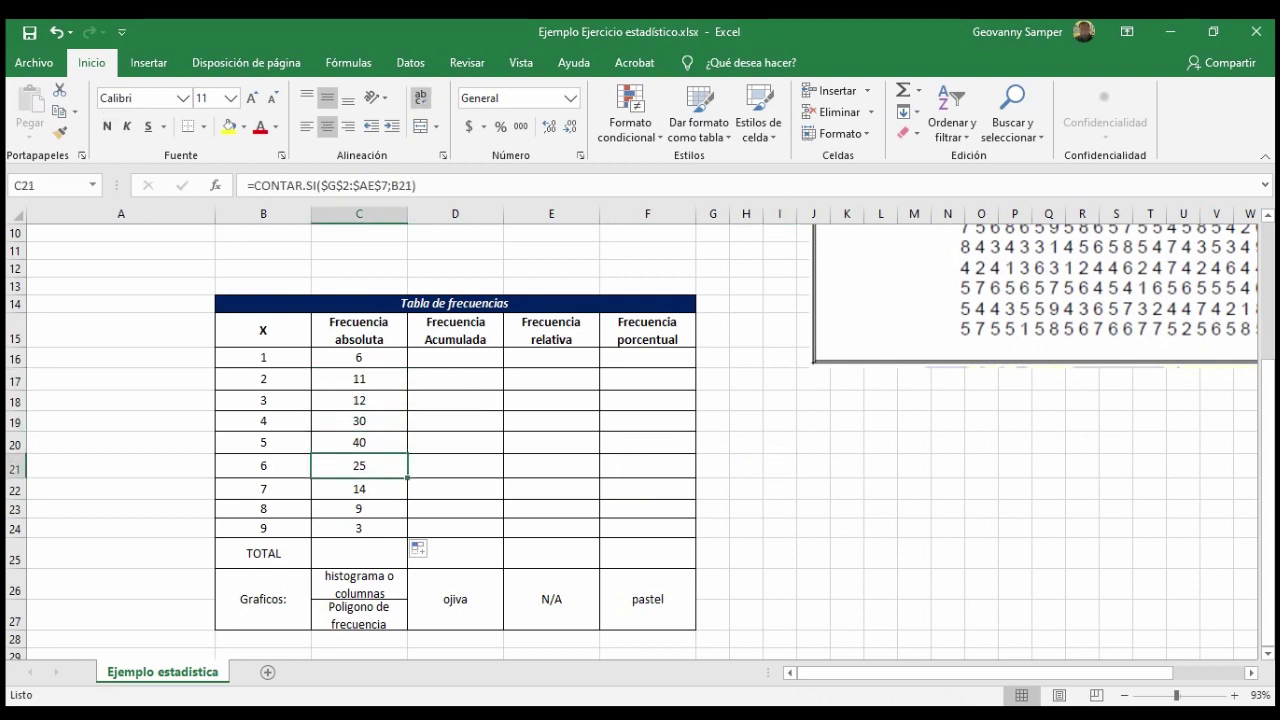
key(Down)
key(Down)
key(Down)
click(359, 400)
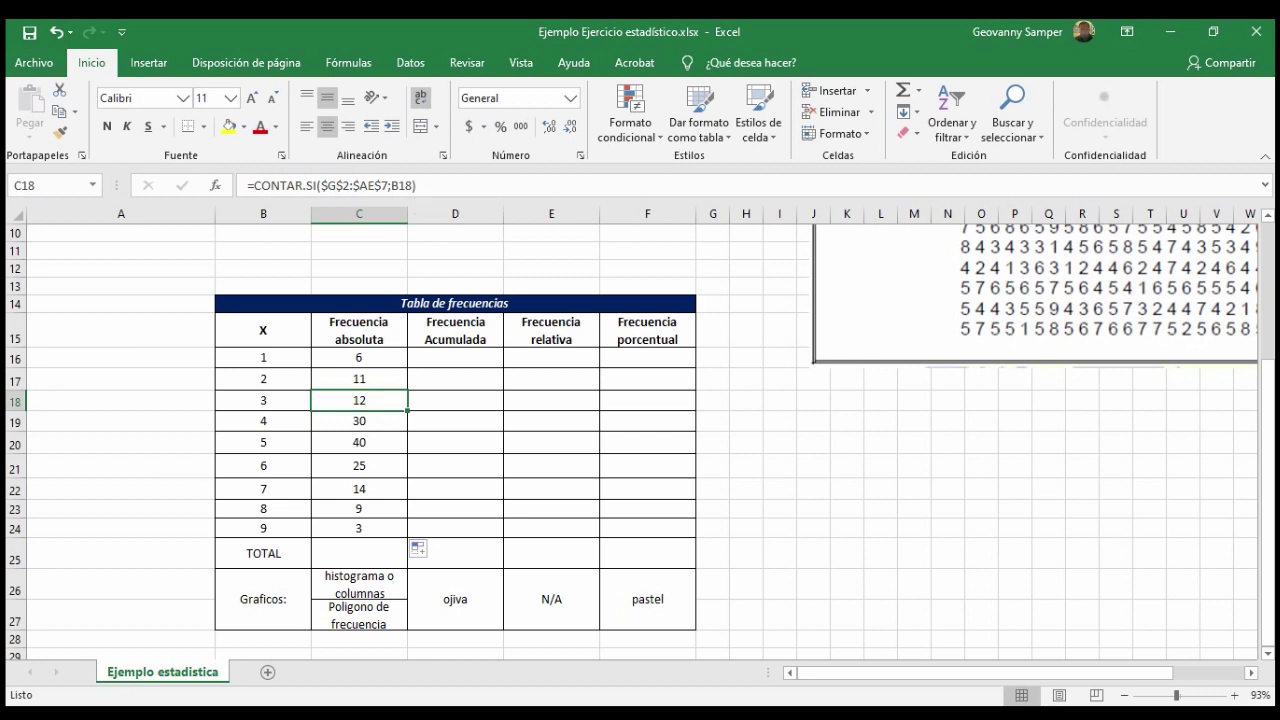
drag(321, 185, 388, 185)
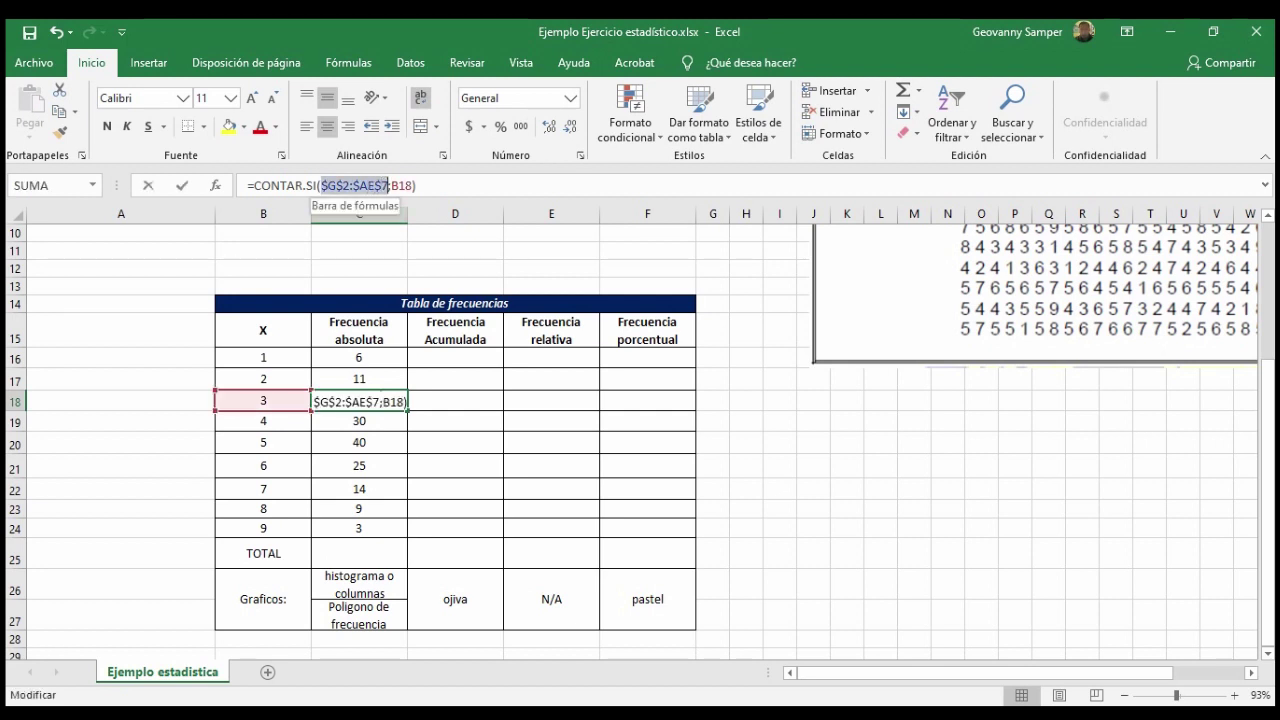
drag(391, 185, 413, 185)
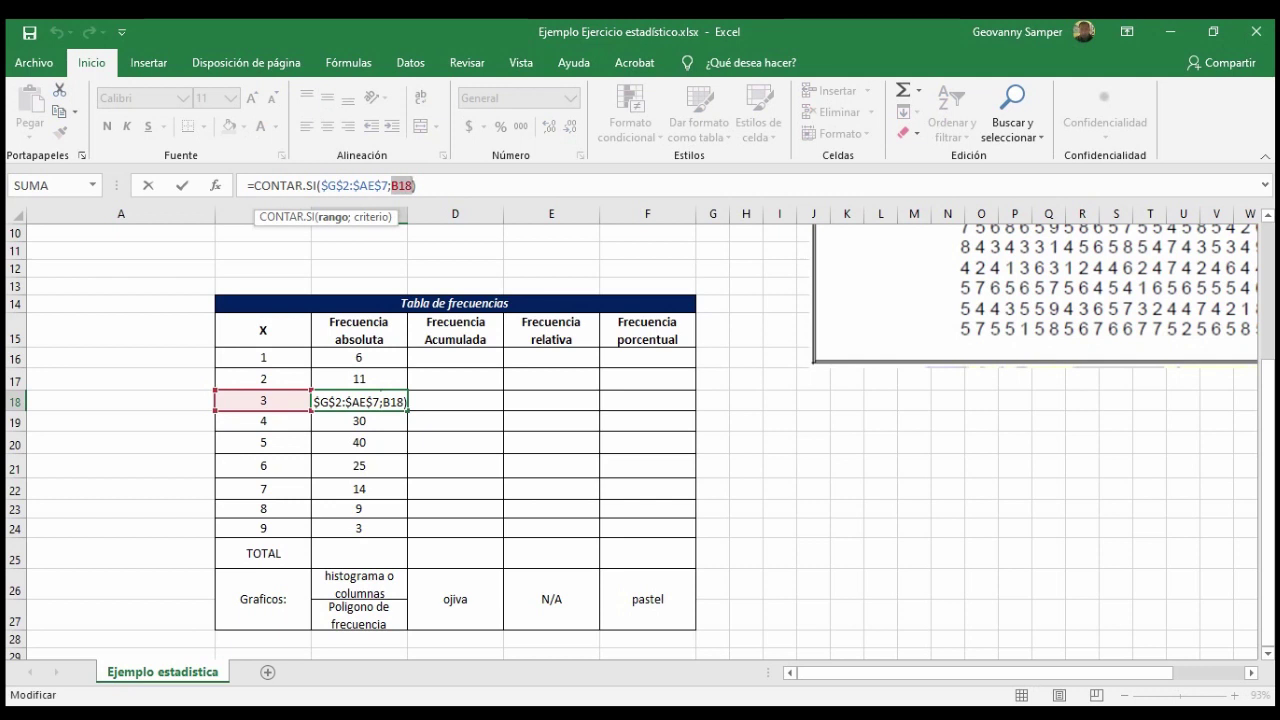
click(359, 489)
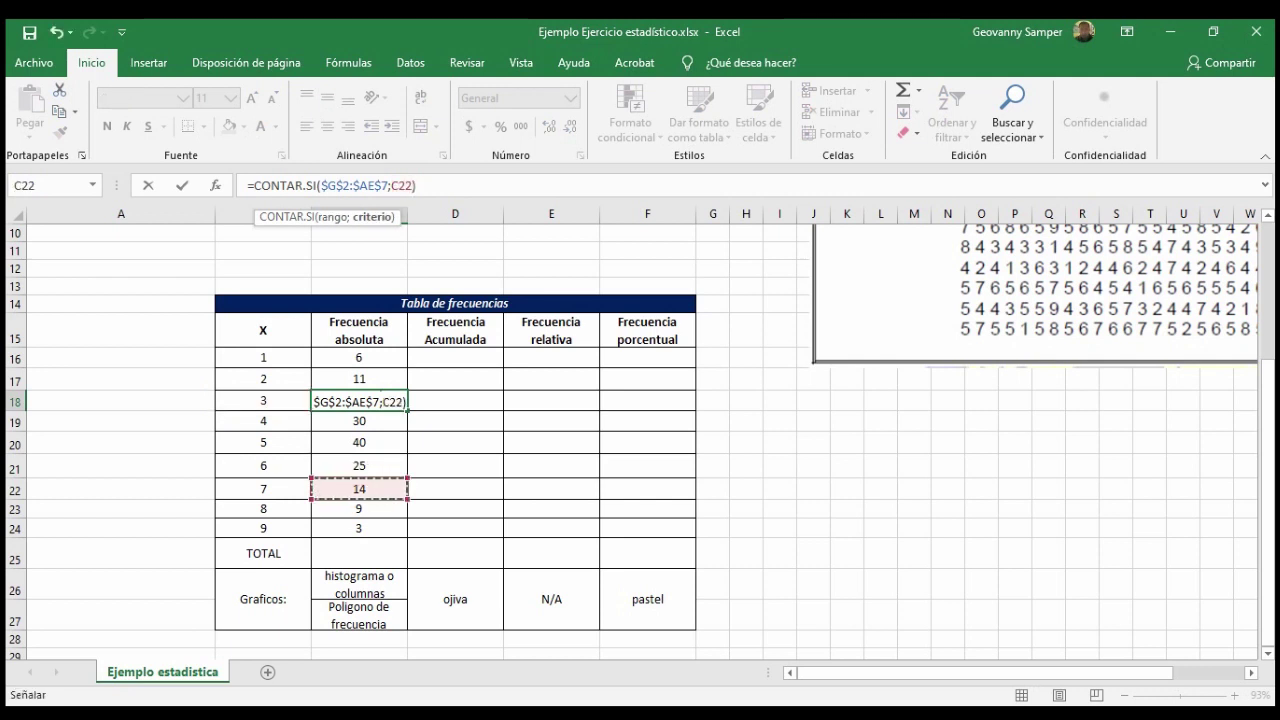
key(Escape)
click(359, 553)
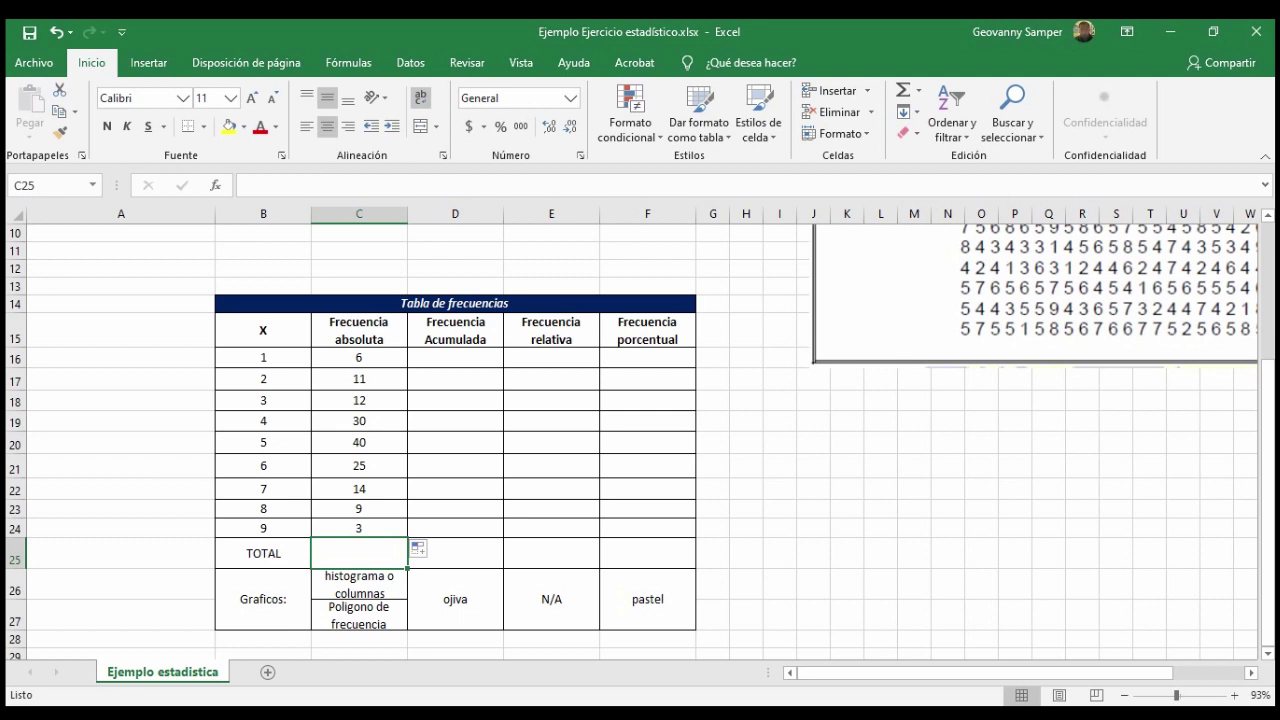
- Put =SUMA(C16:C24) in the TOTAL cell C25 with AutoSum, showing 150
text(=)
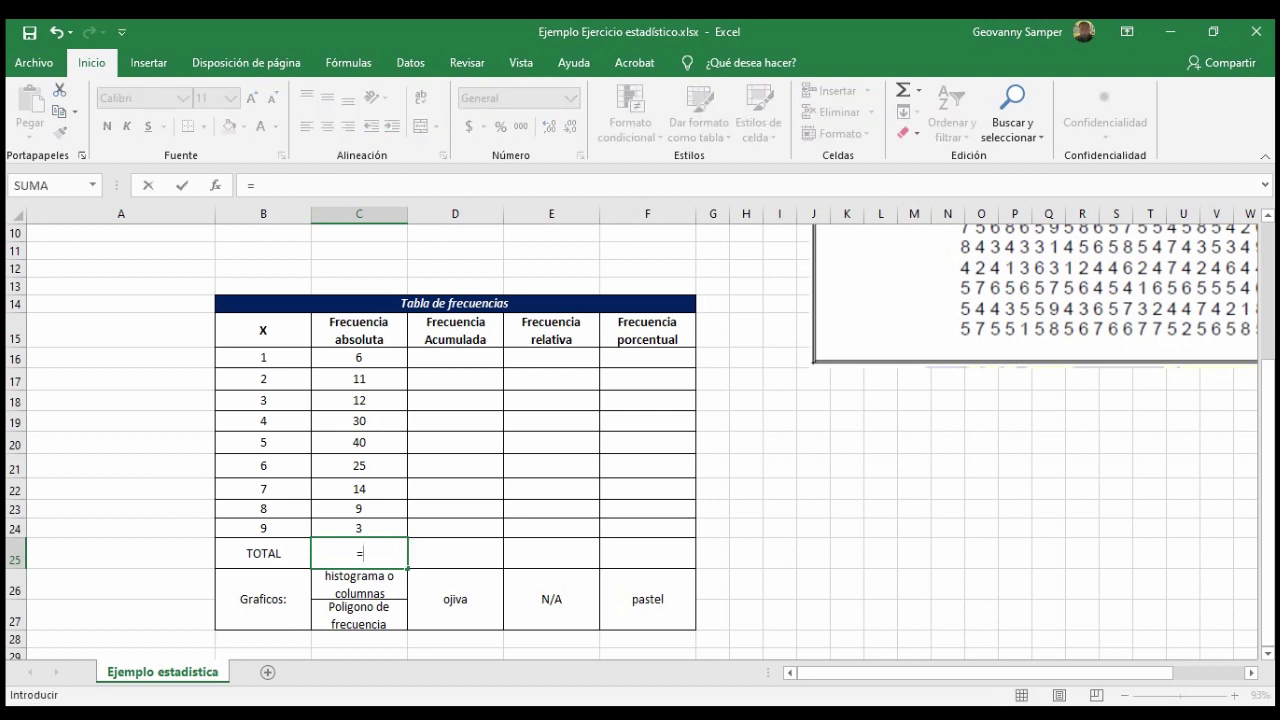
text(SUMA()
key(BackSpace)
key(BackSpace)
key(BackSpace)
key(BackSpace)
key(BackSpace)
key(BackSpace)
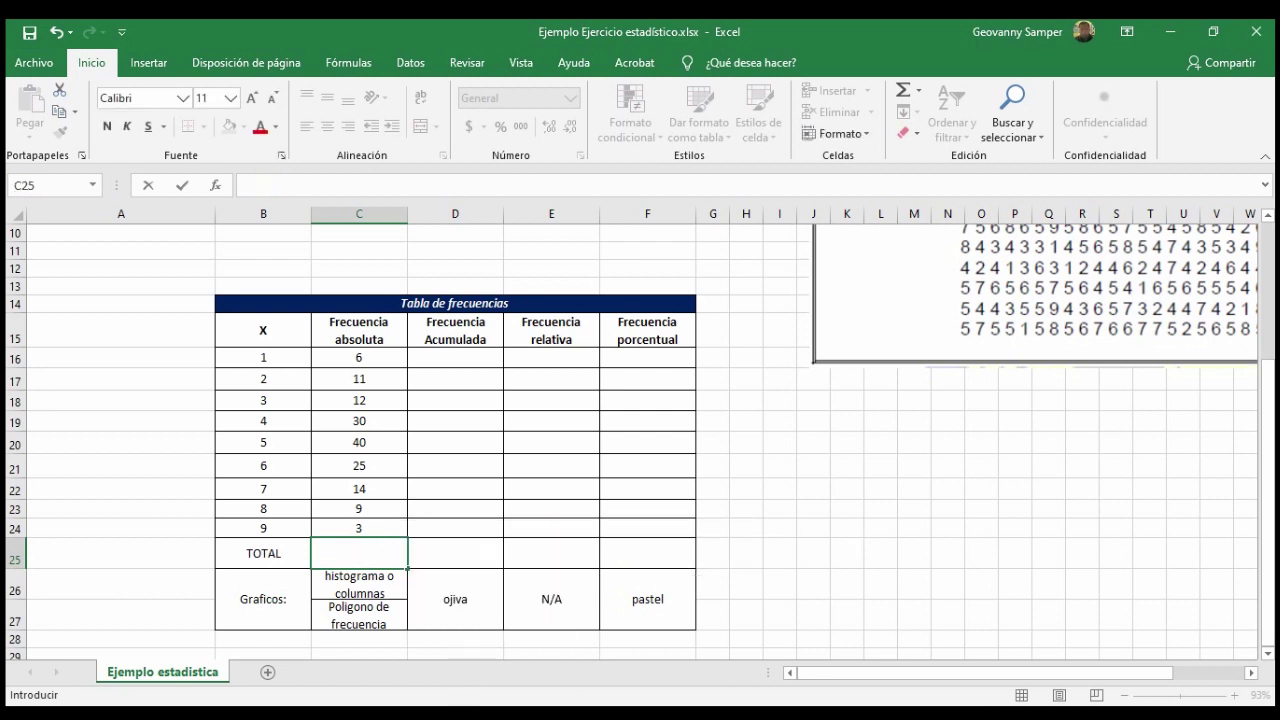
click(813, 553)
click(359, 553)
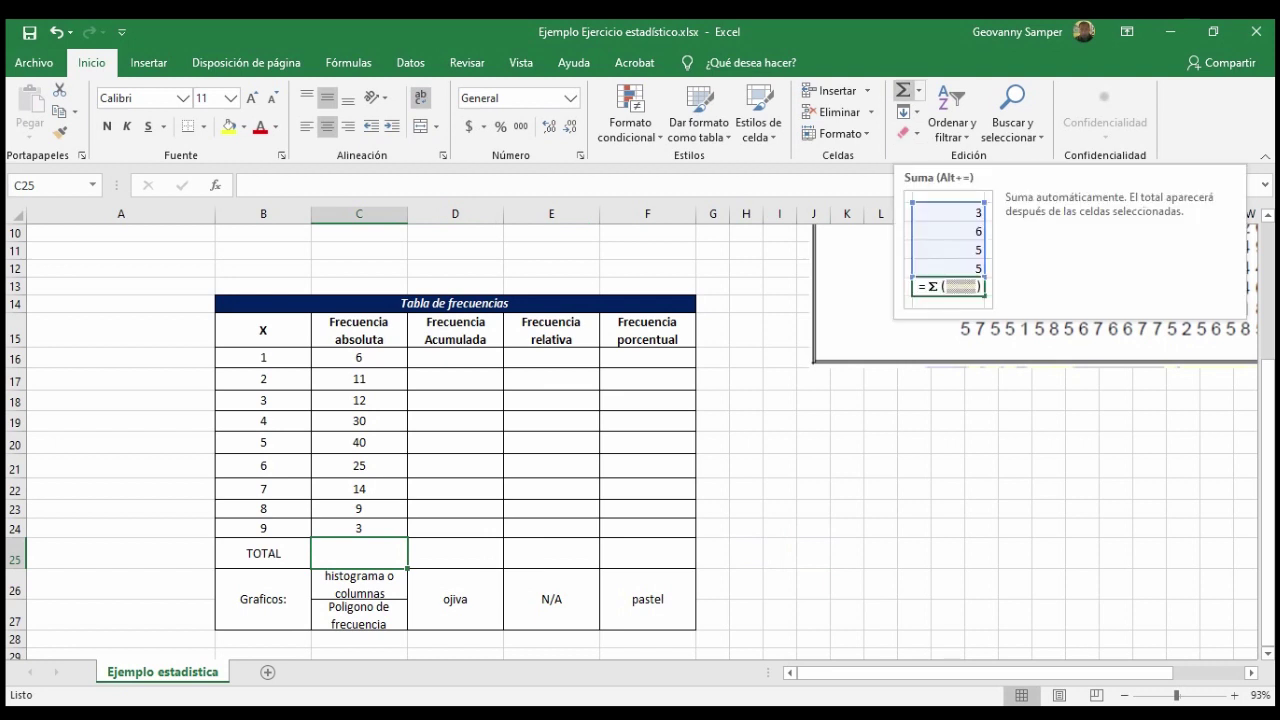
click(903, 92)
key(Return)
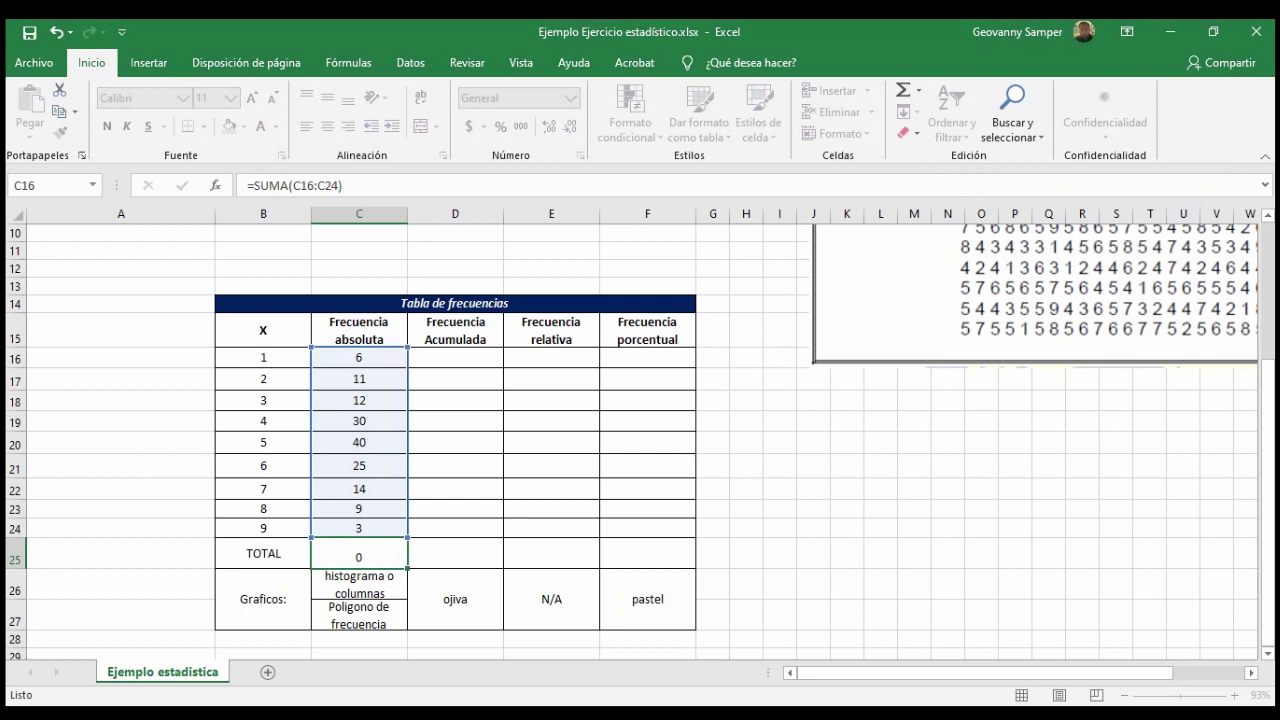
key(Return)
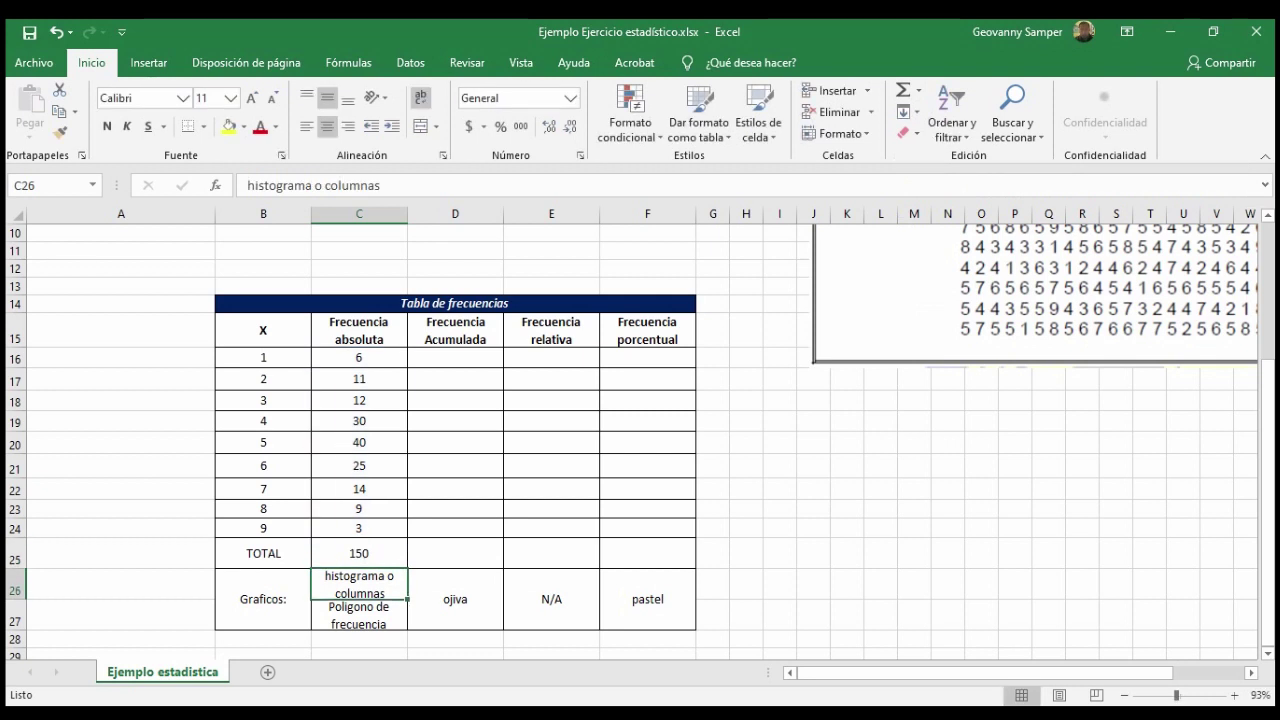
click(359, 553)
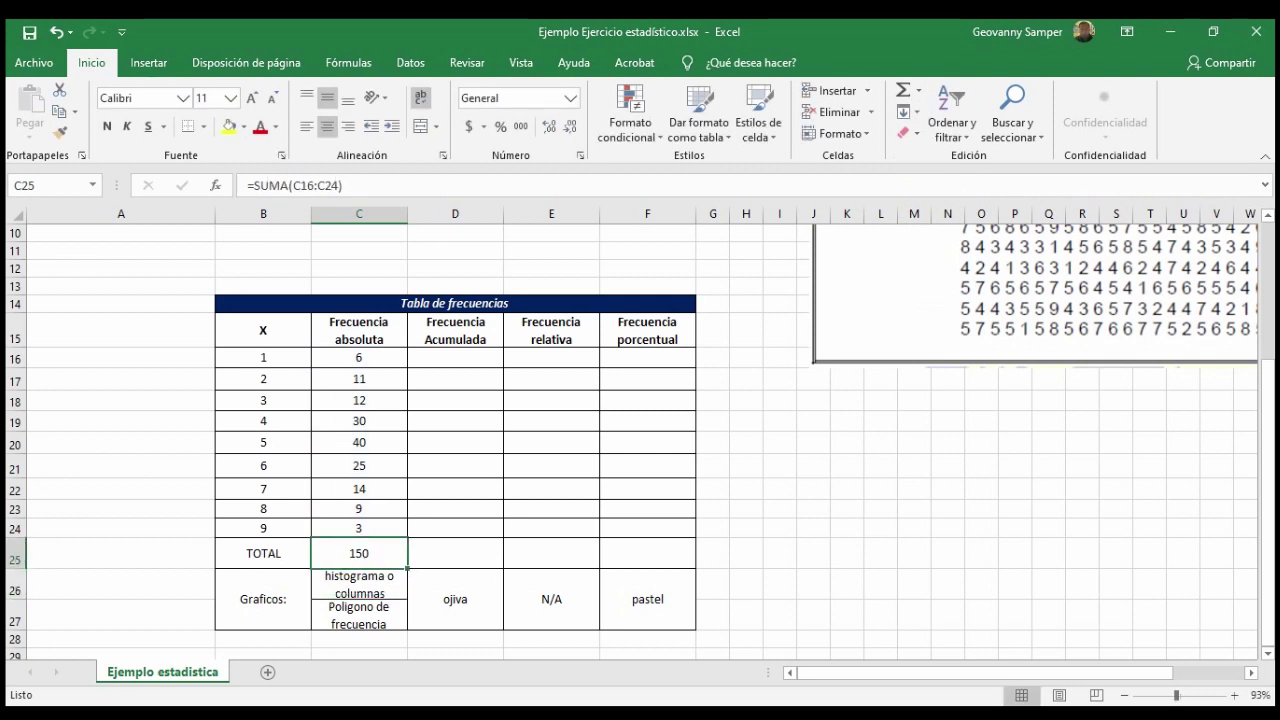
click(359, 400)
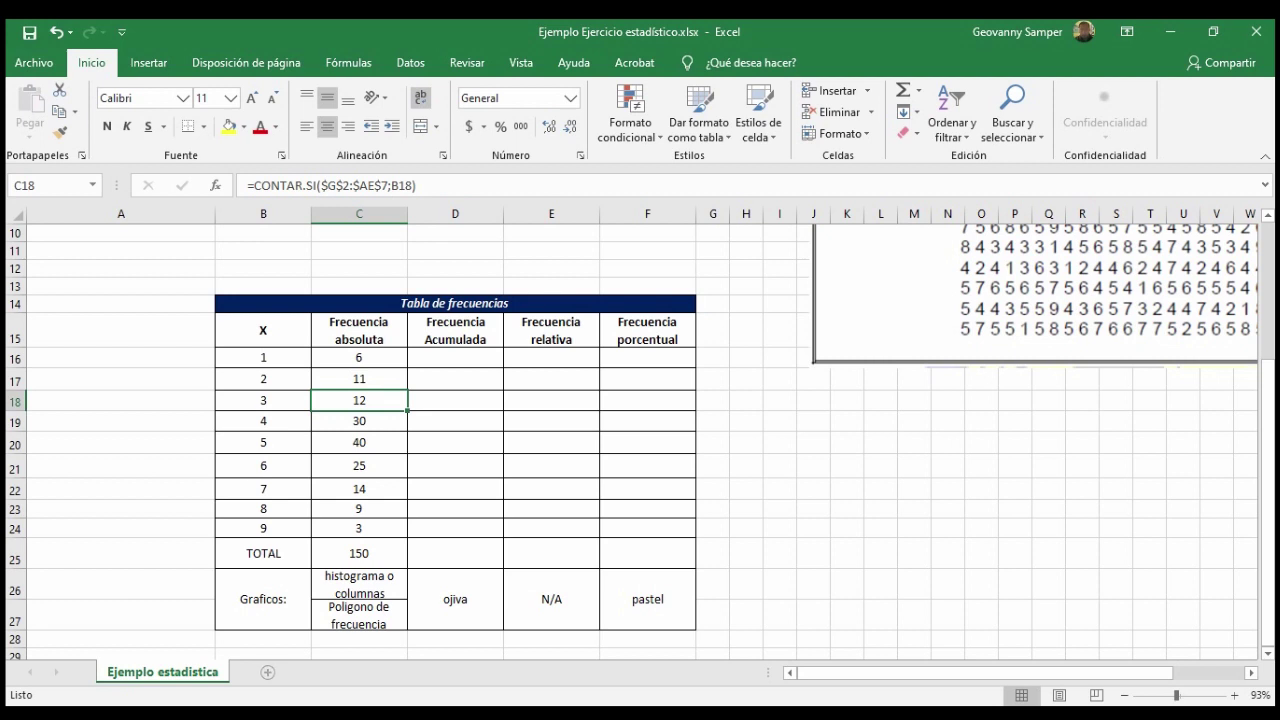
mouse_move(305, 715)
click(505, 645)
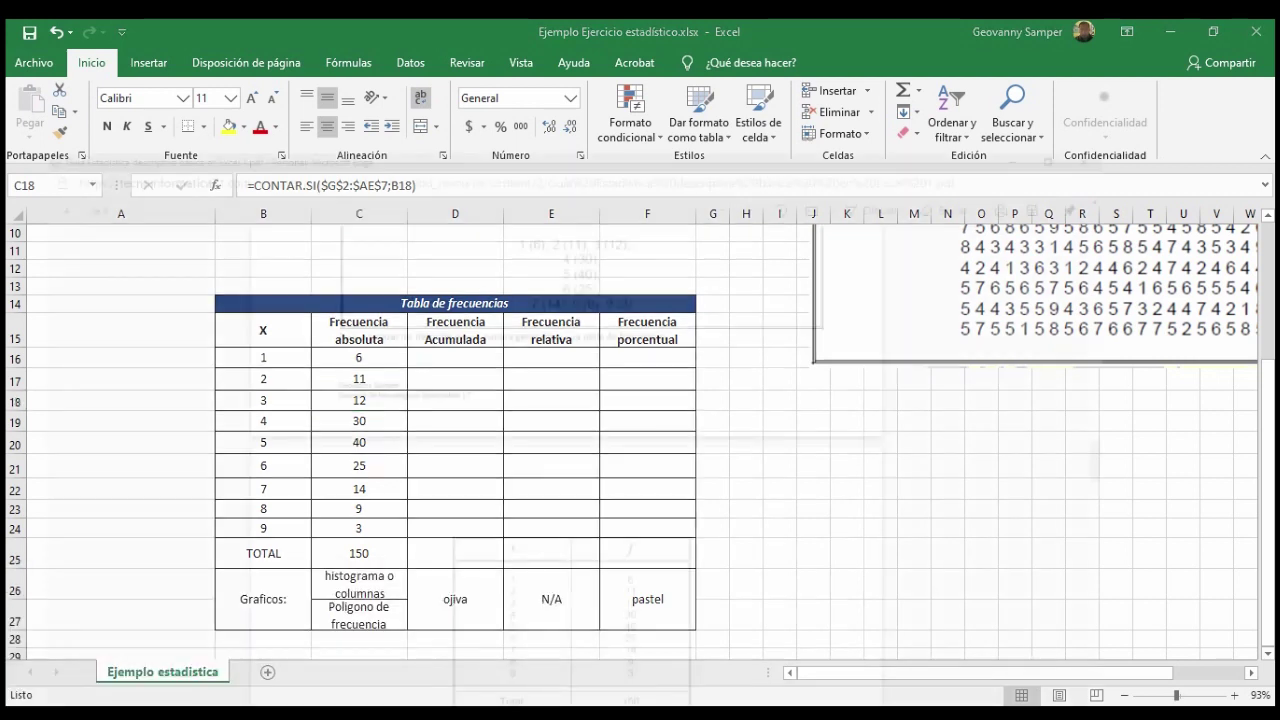
scroll(640, 400, down, 1)
scroll(640, 400, down, 1)
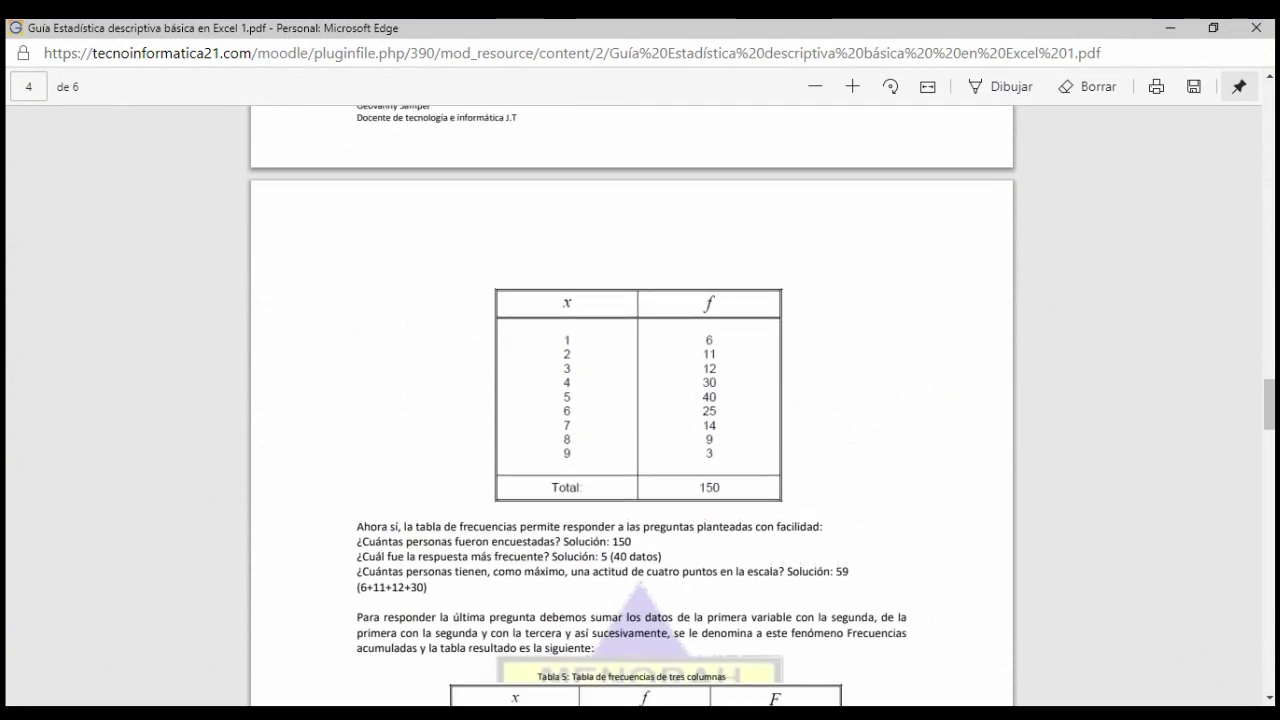
mouse_move(505, 715)
click(505, 635)
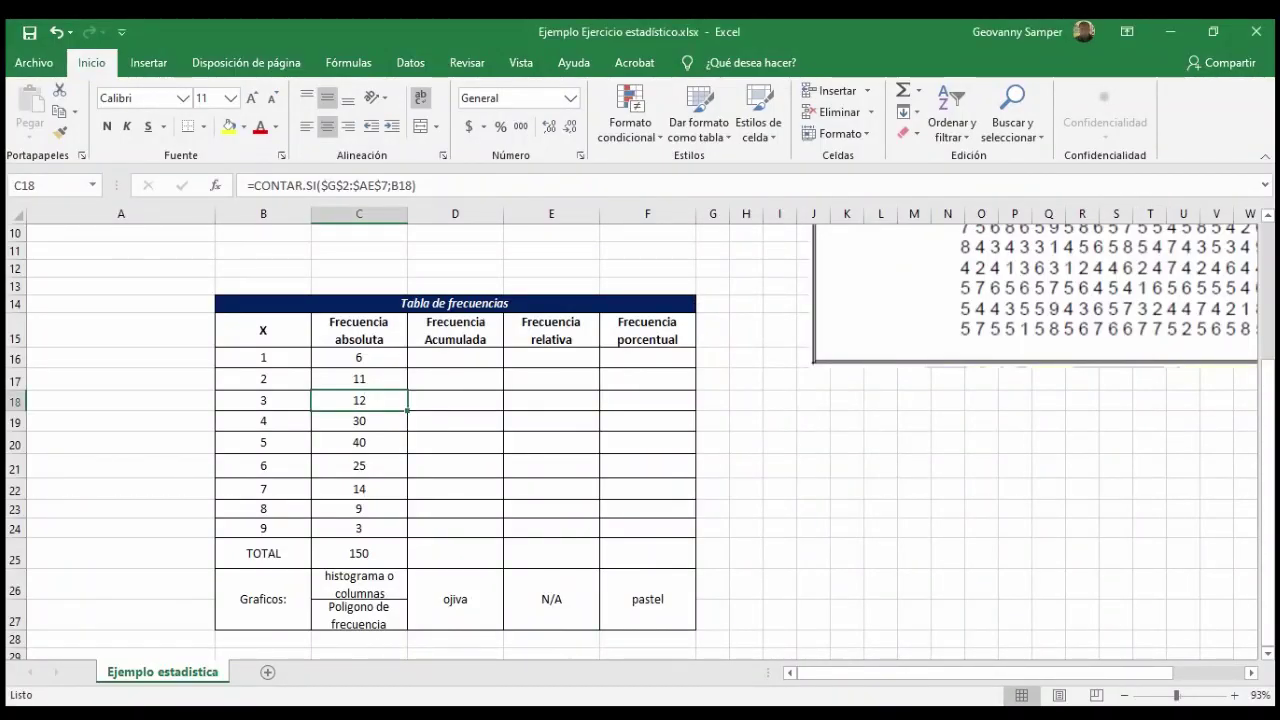
key(alt+Tab)
key(alt+Tab)
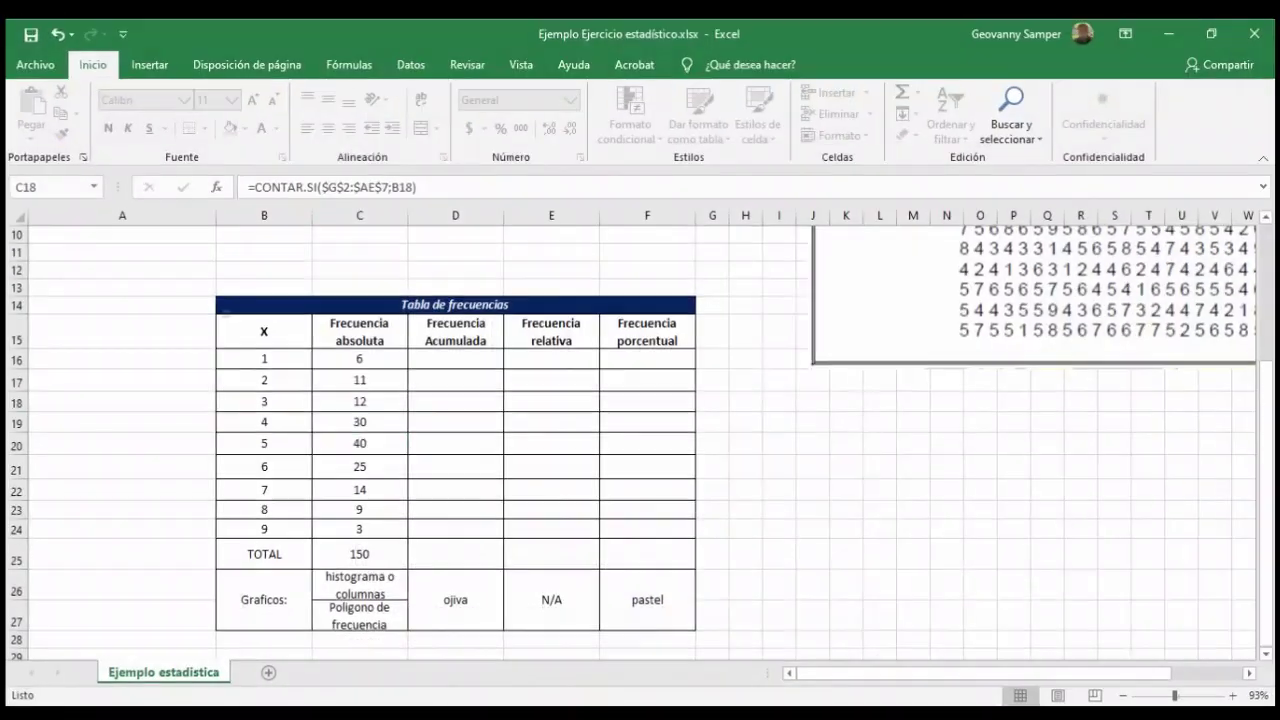
key(alt+Tab)
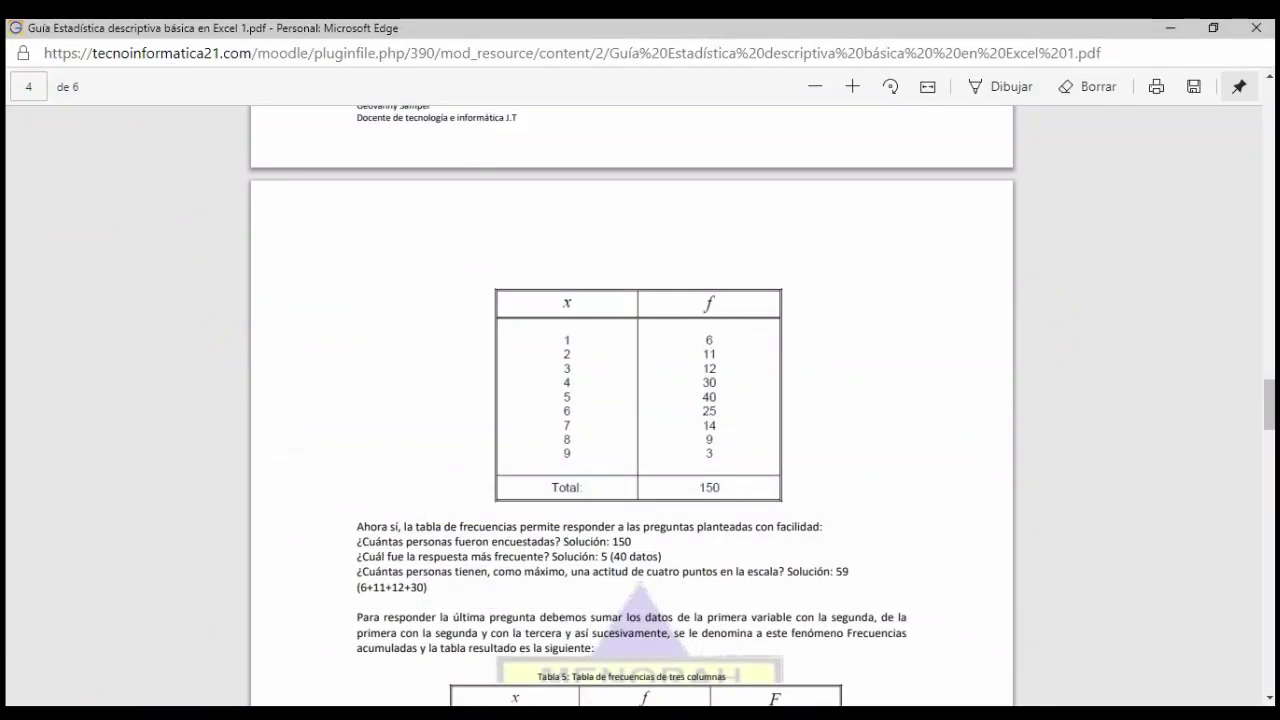
key(alt+Tab)
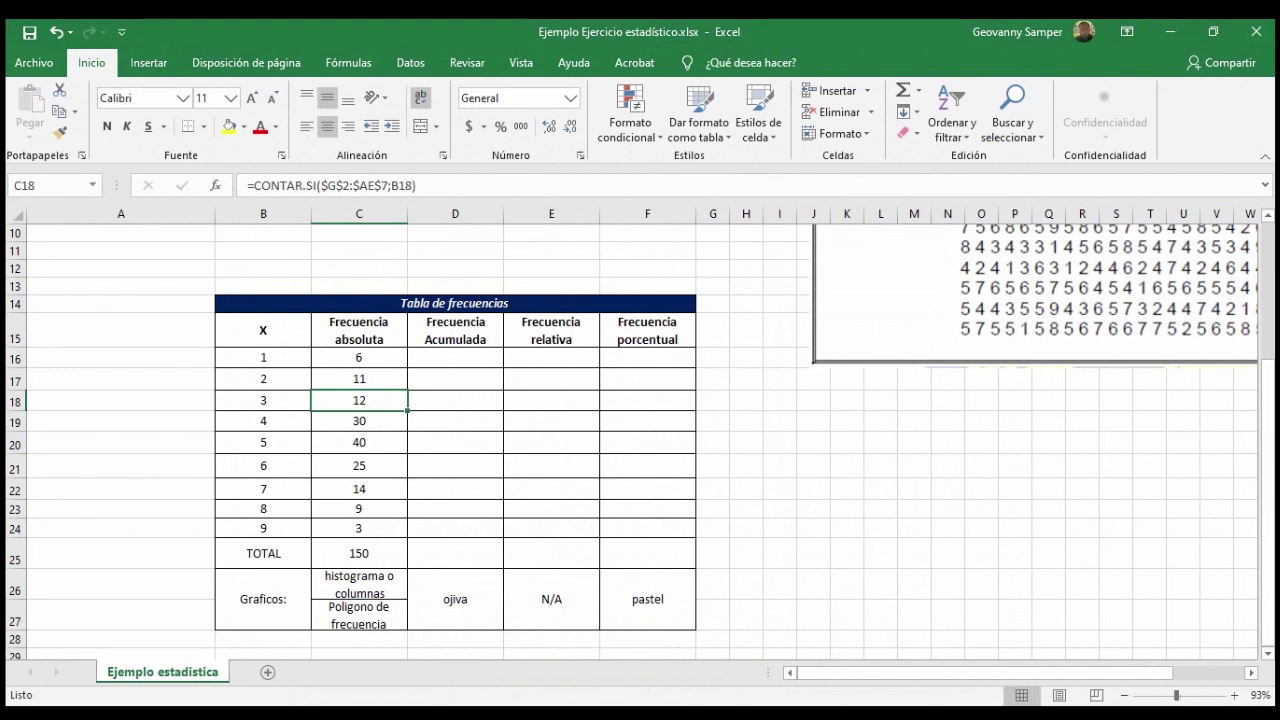
key(alt+Tab)
key(alt+Tab)
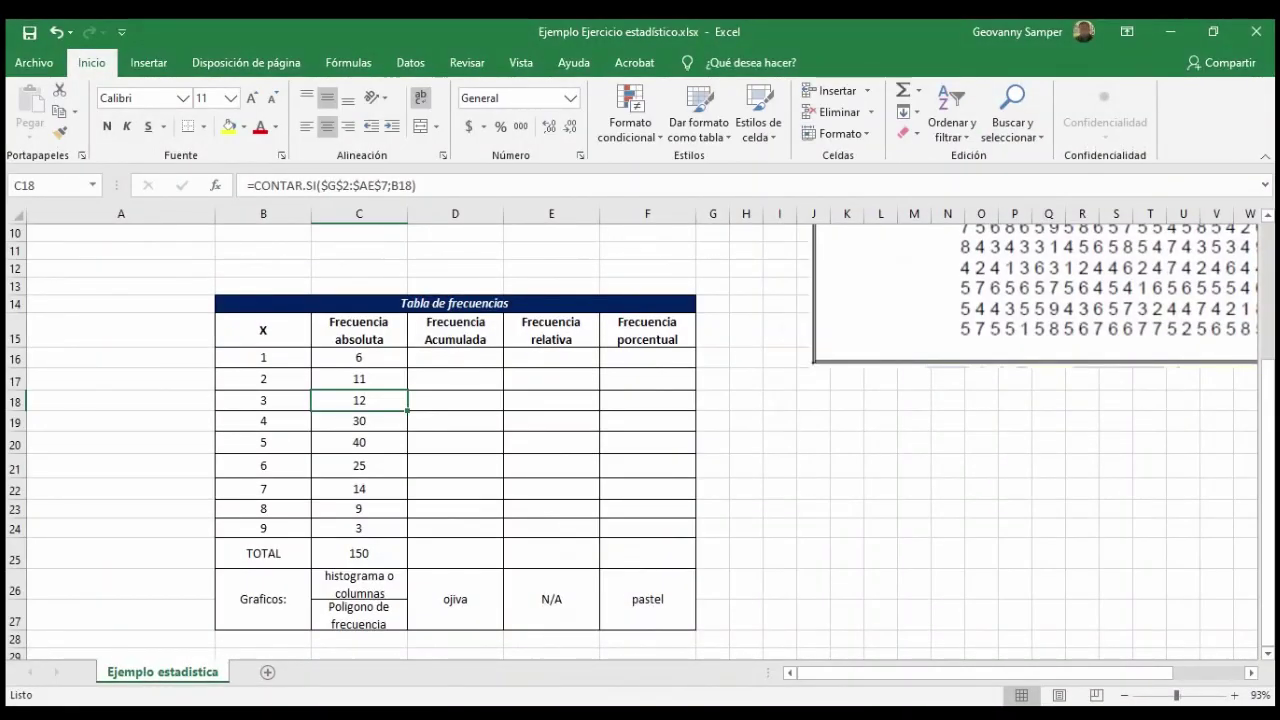
click(359, 442)
click(359, 488)
click(359, 528)
click(359, 400)
click(359, 465)
click(359, 528)
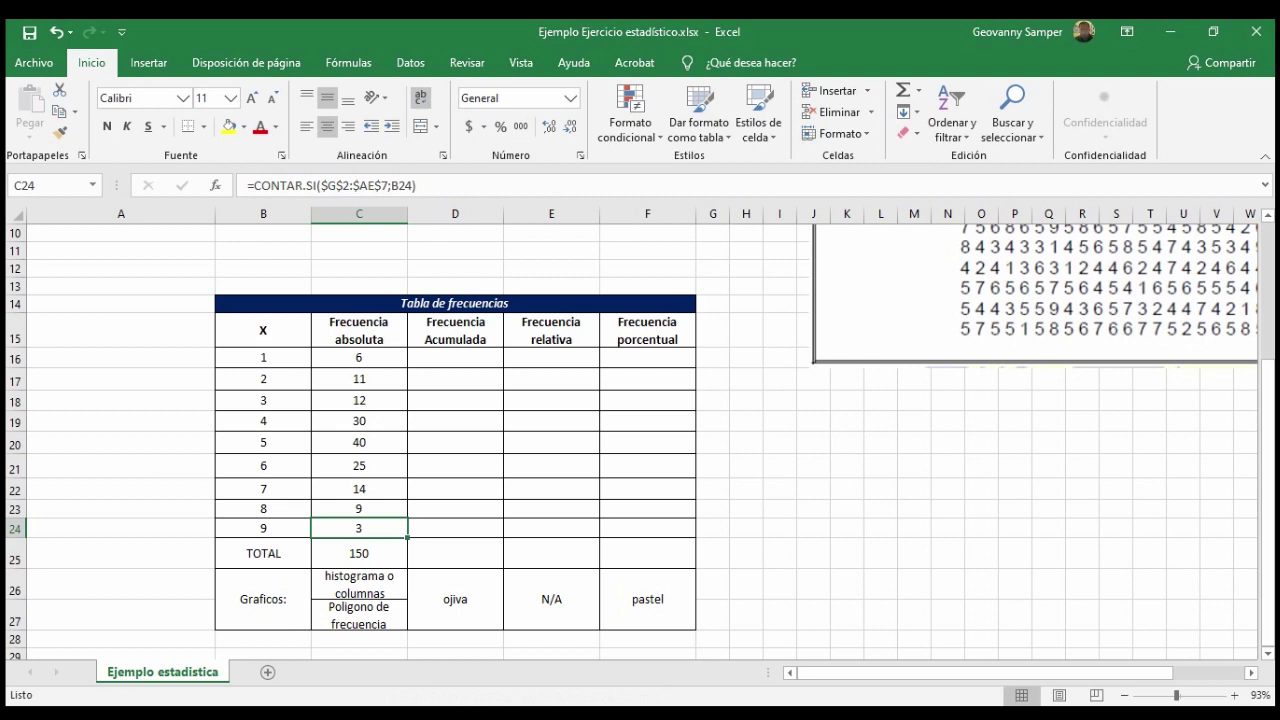
click(455, 357)
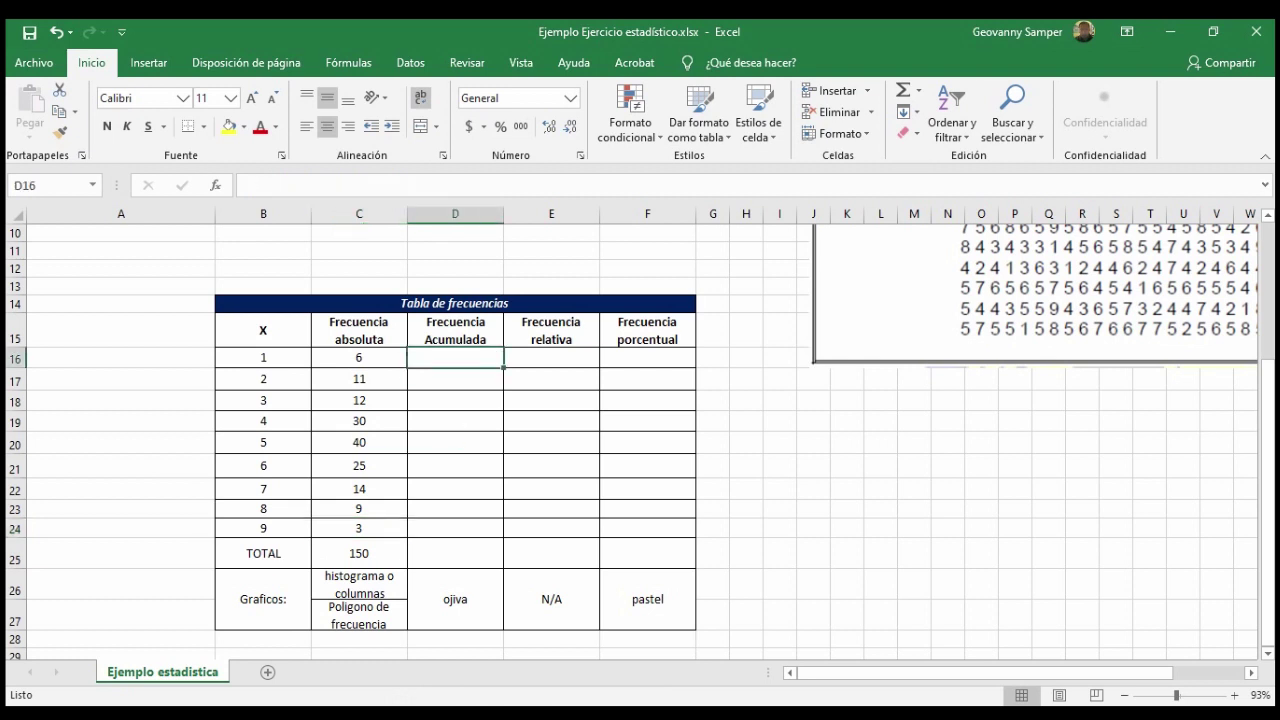
- Enter '1.R/ Fueron encuestadas 150 personas' in A10 as the answer to question 1
scroll(640, 440, up, 3)
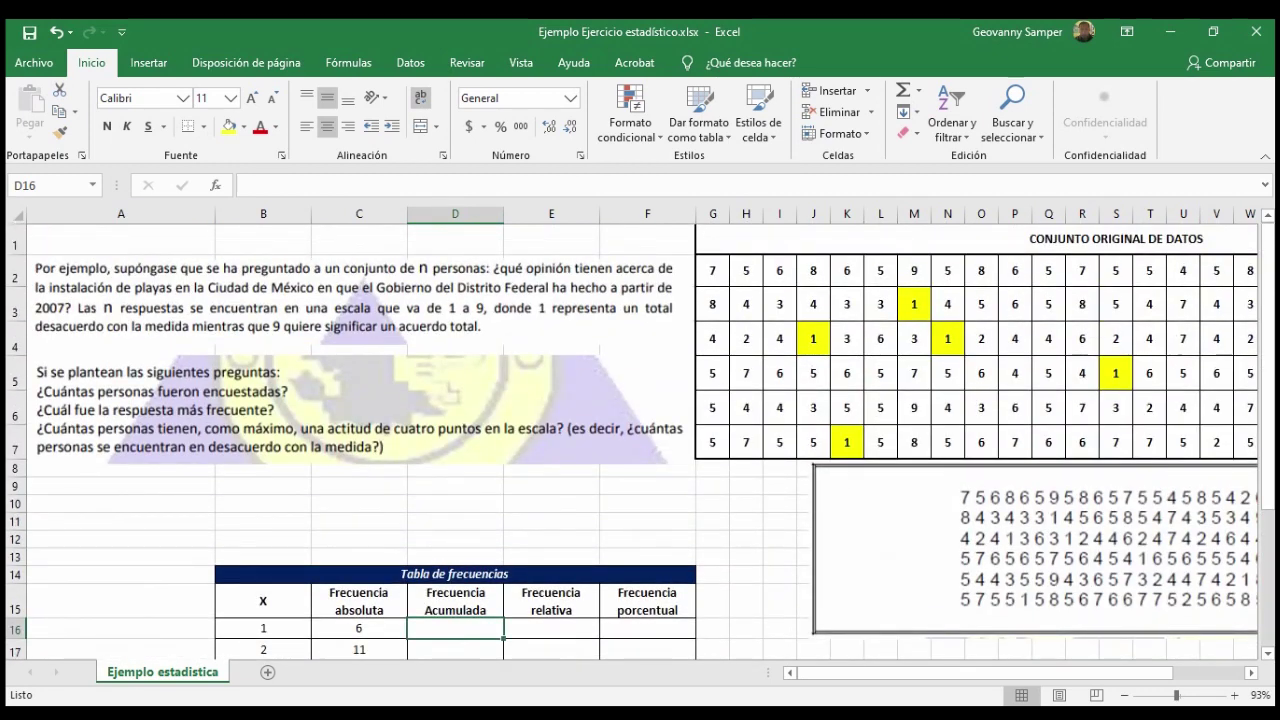
scroll(640, 440, down, 2)
scroll(640, 440, up, 1)
scroll(640, 440, up, 3)
scroll(640, 440, down, 3)
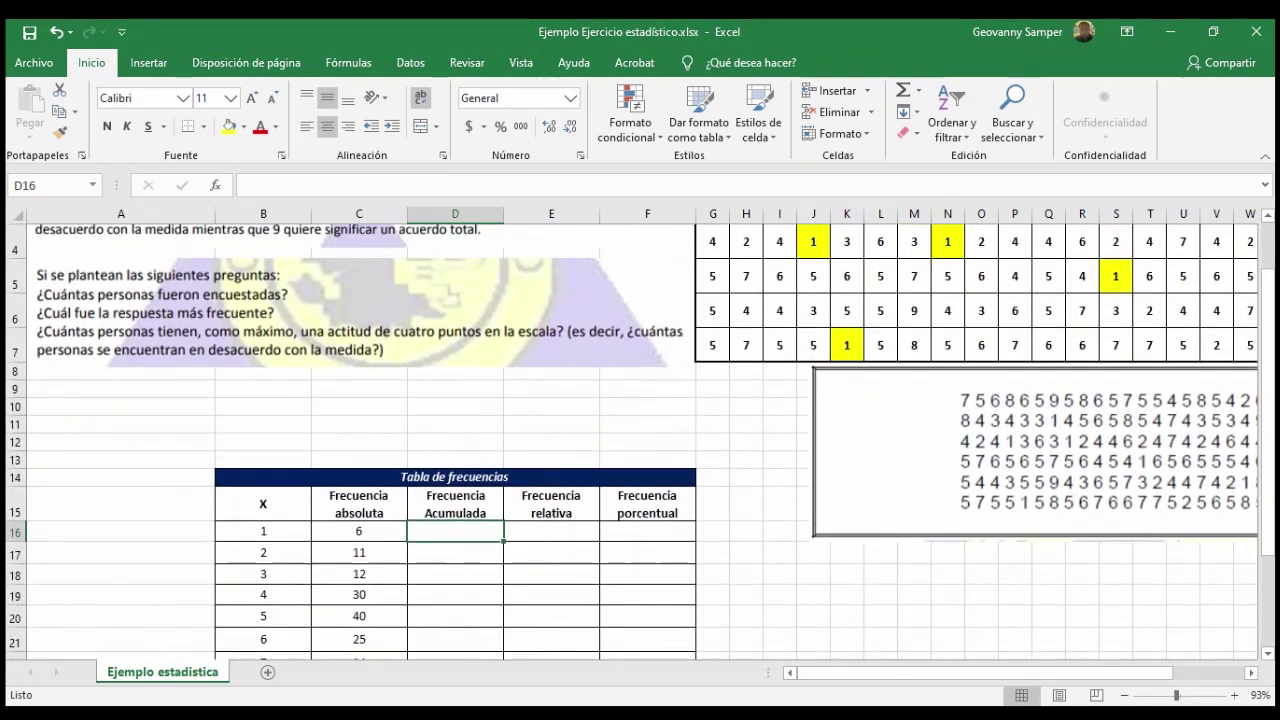
click(120, 424)
click(120, 406)
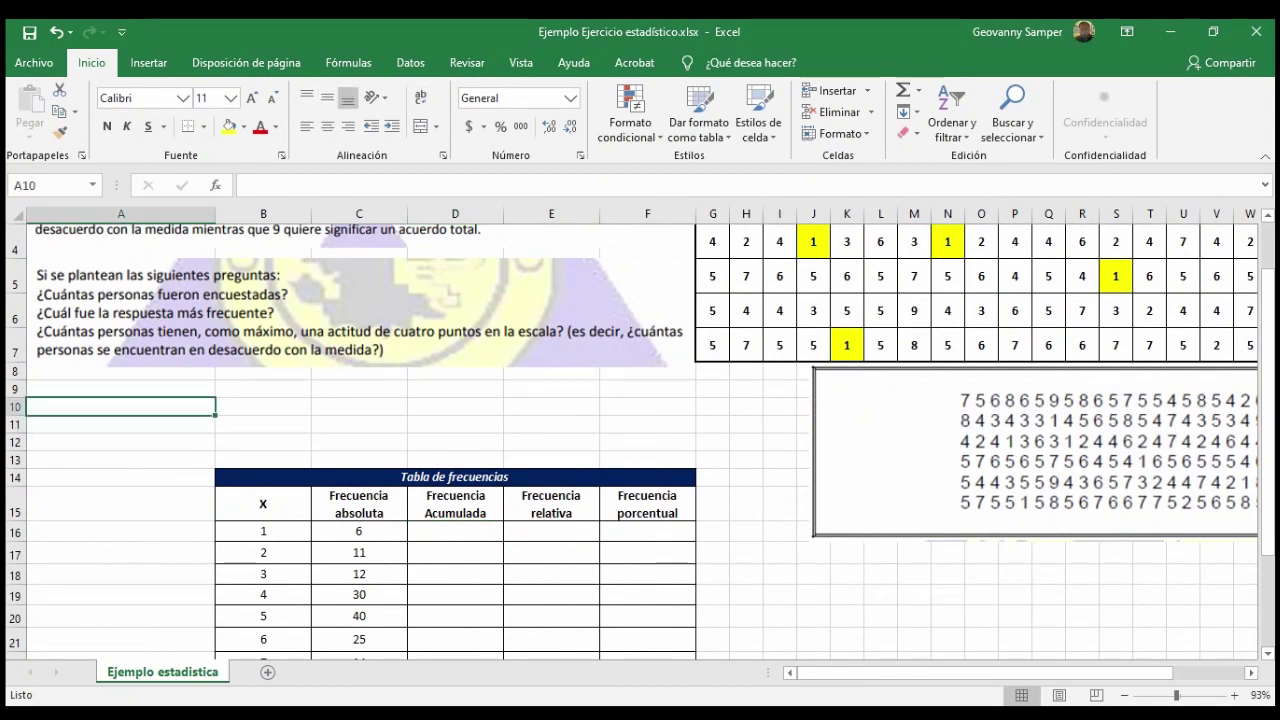
text(1.r)
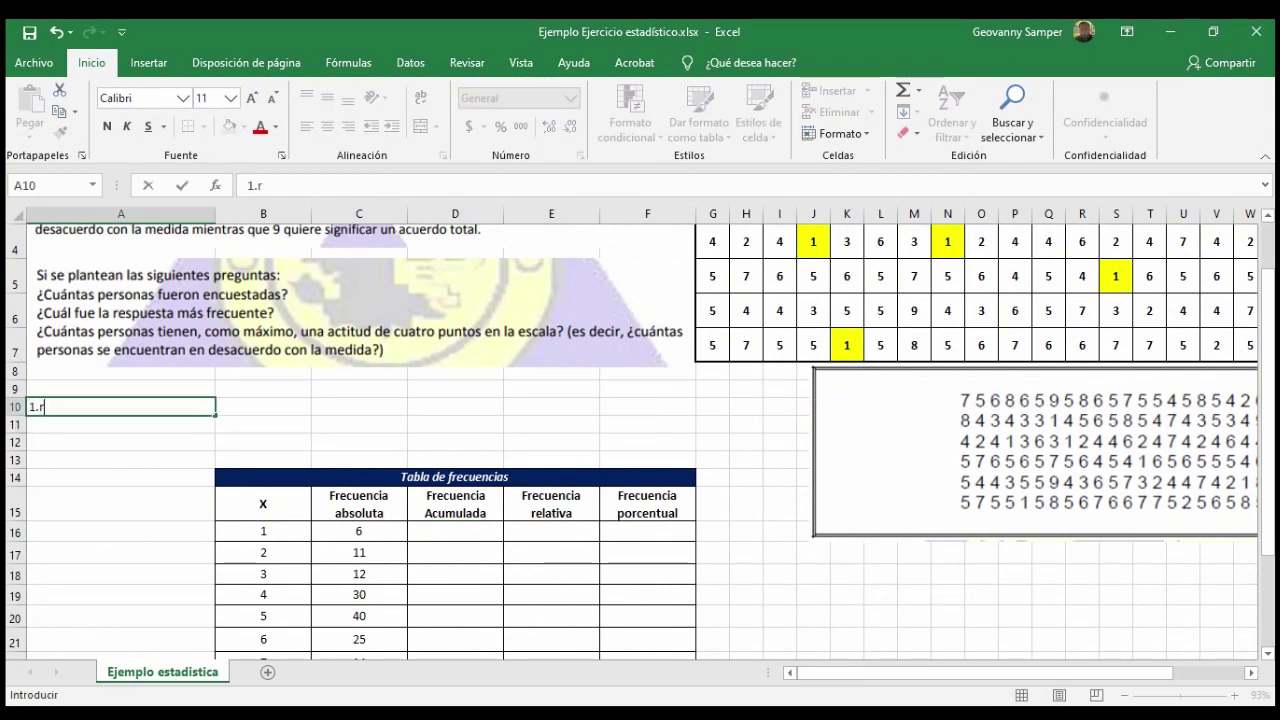
text(R/)
text( Fueron enciestadas)
key(BackSpace)
key(BackSpace)
key(BackSpace)
key(BackSpace)
key(BackSpace)
key(BackSpace)
text(uestadas 150 personas)
key(Return)
click(121, 407)
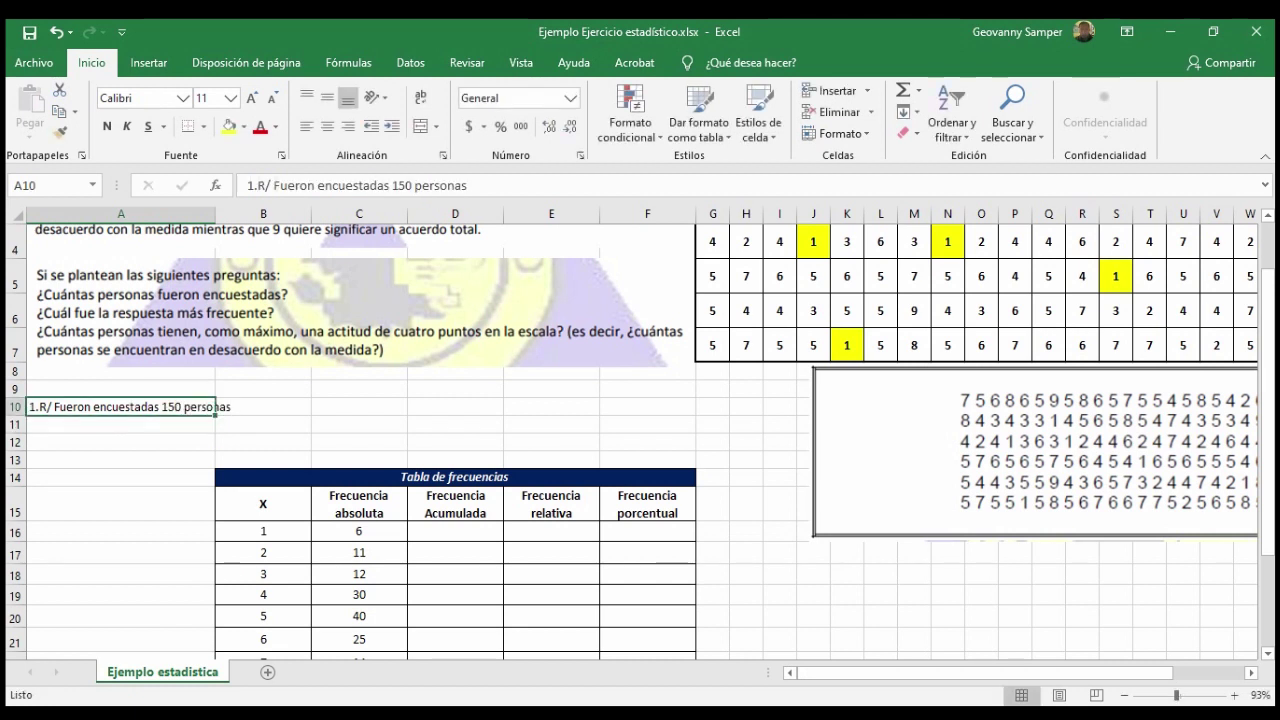
scroll(640, 440, down, 3)
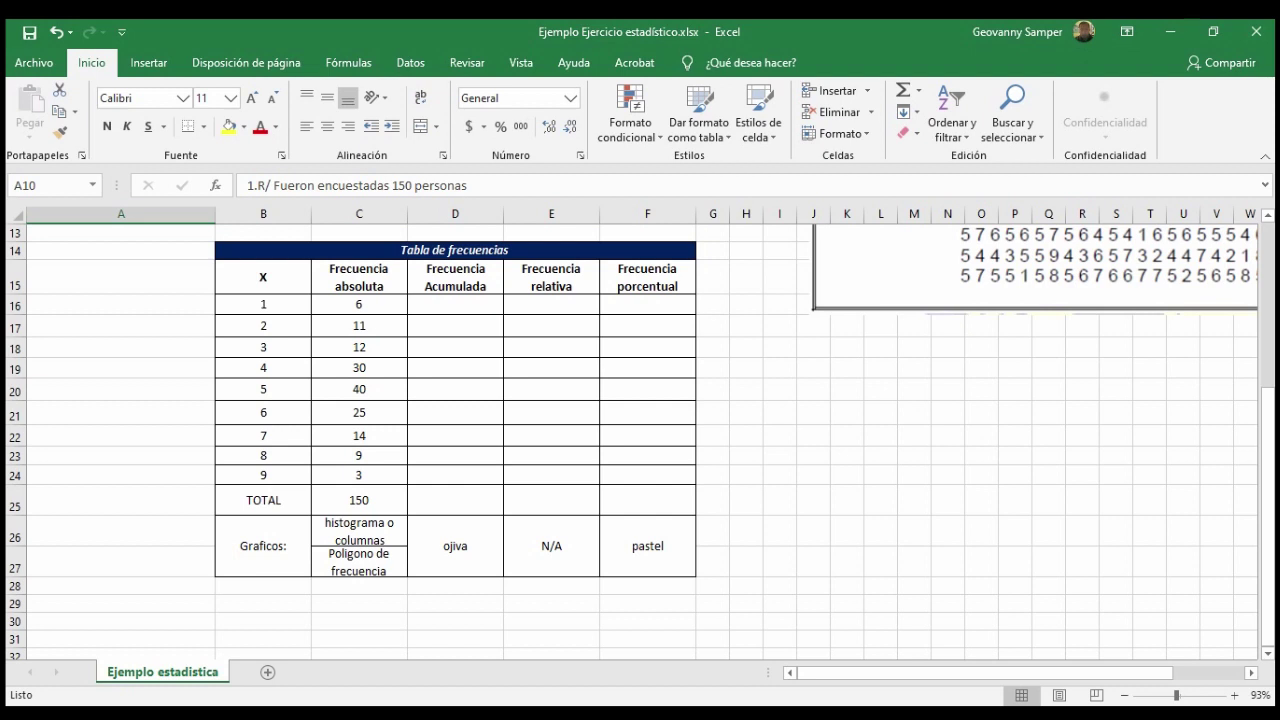
scroll(640, 440, up, 1)
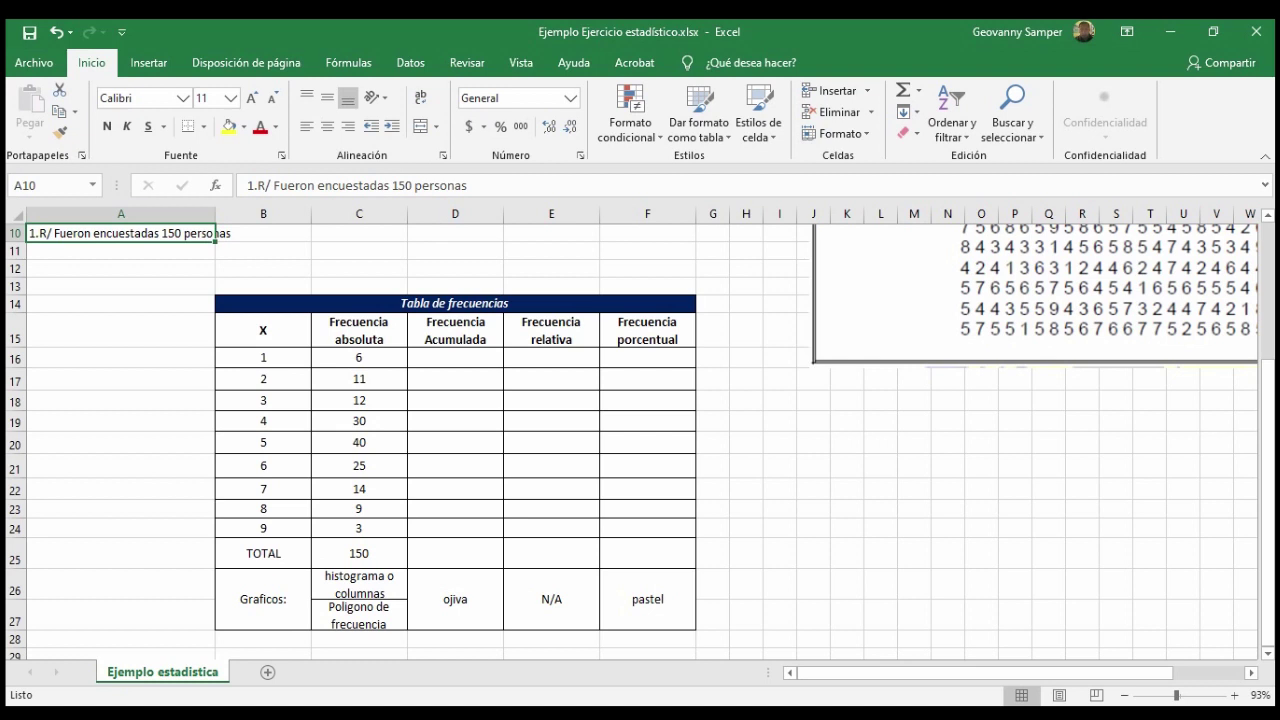
- Set the first cumulative frequency D16 to =C16
click(455, 442)
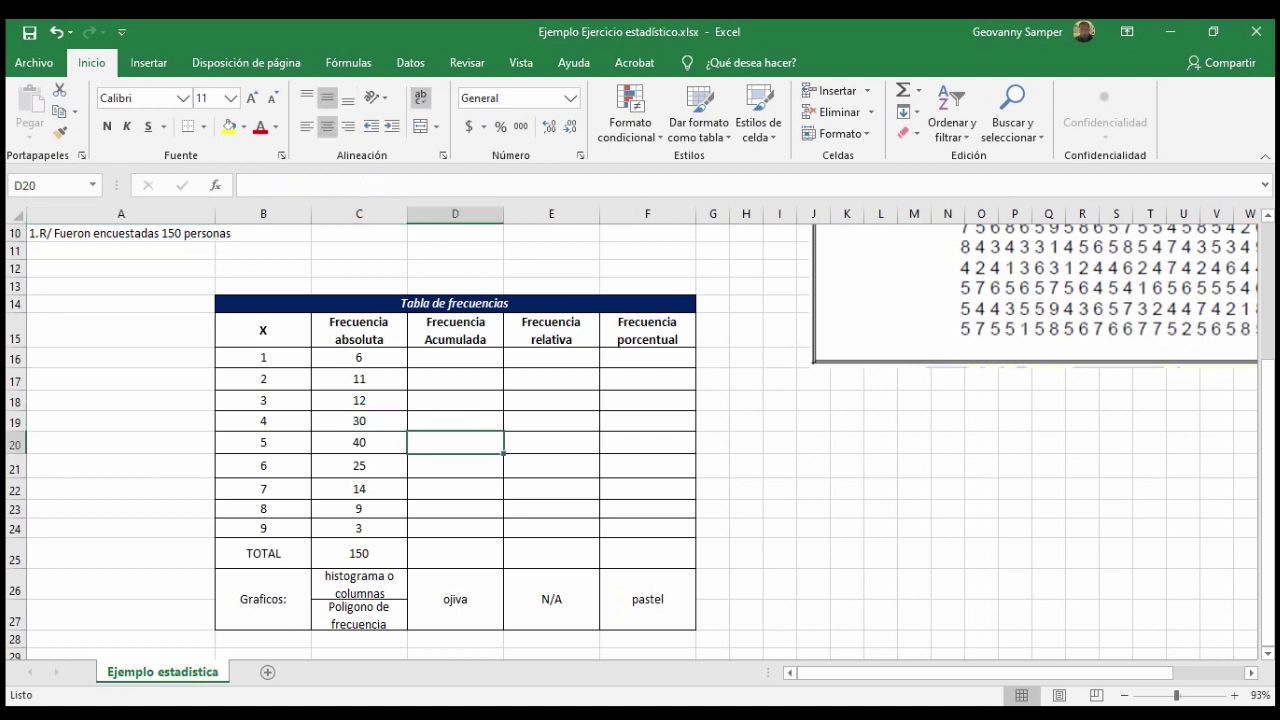
click(455, 465)
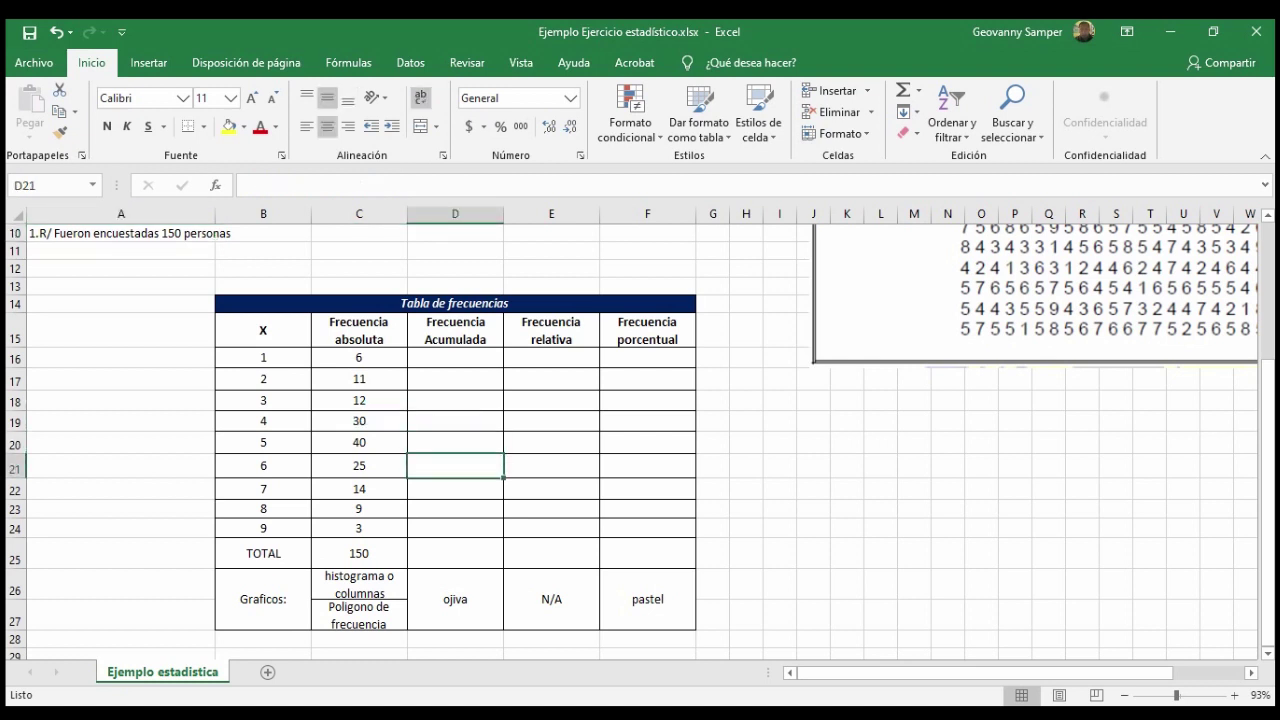
click(455, 357)
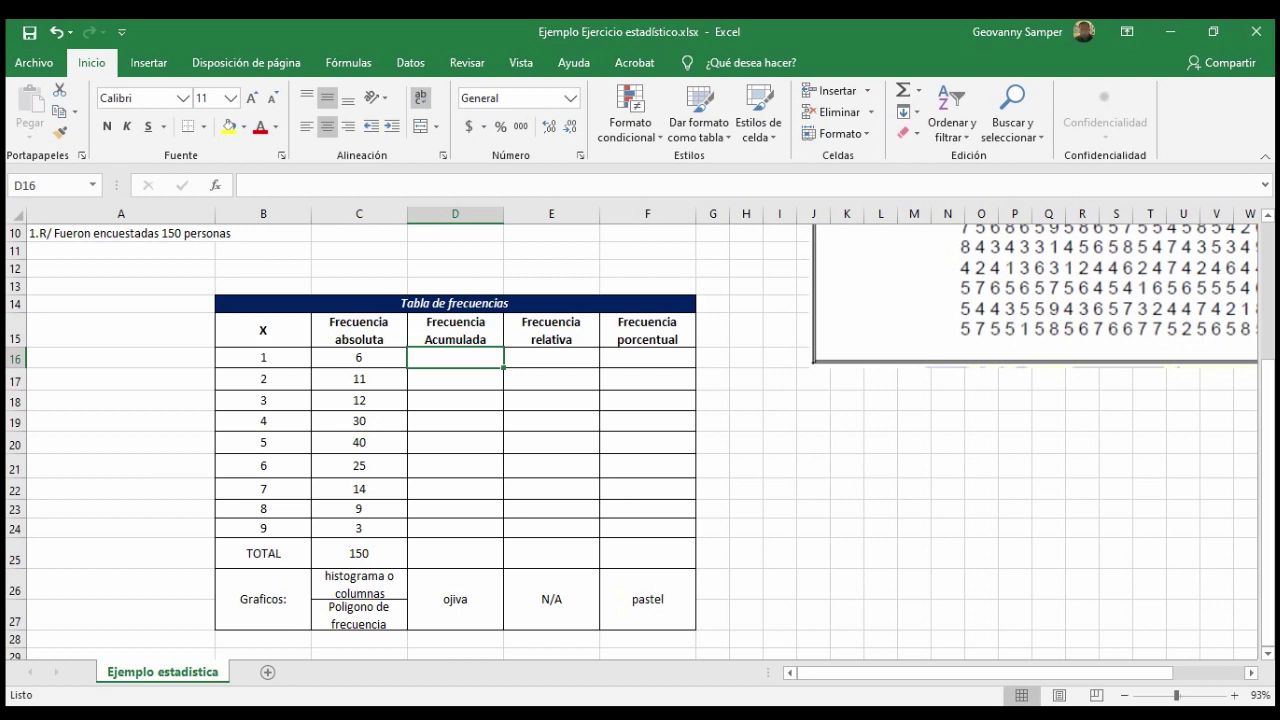
text(=)
click(359, 357)
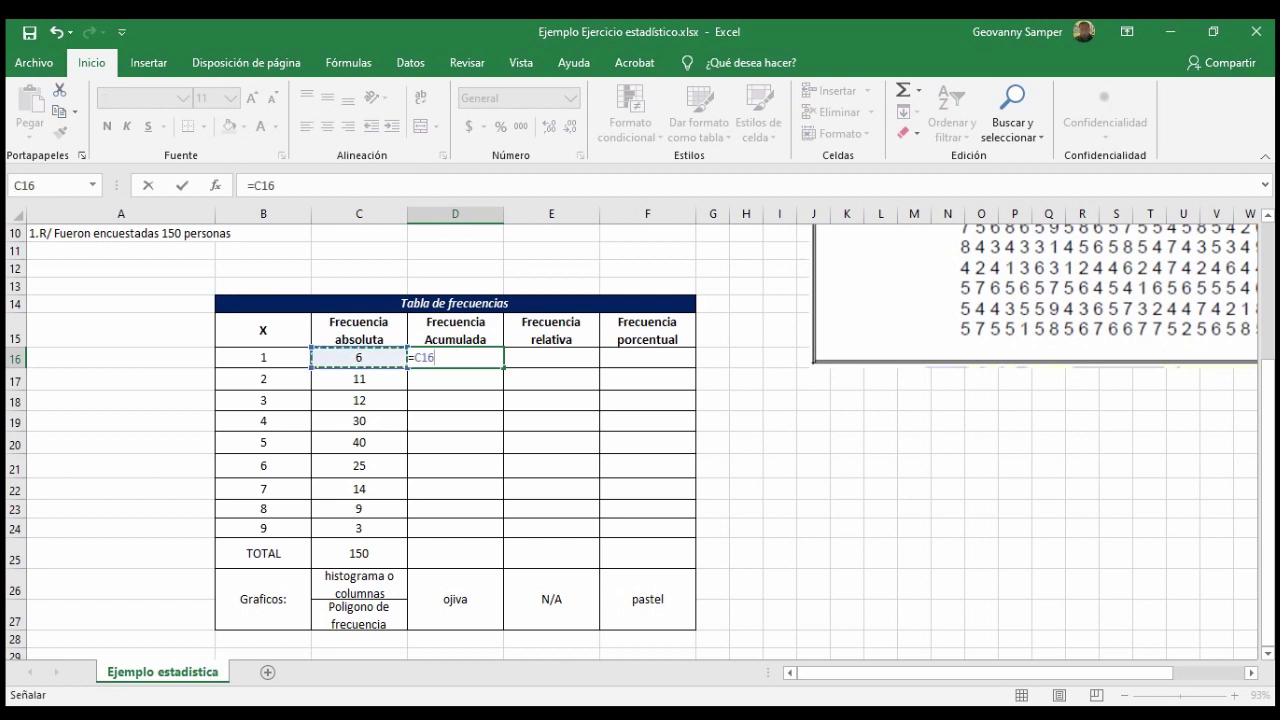
key(Return)
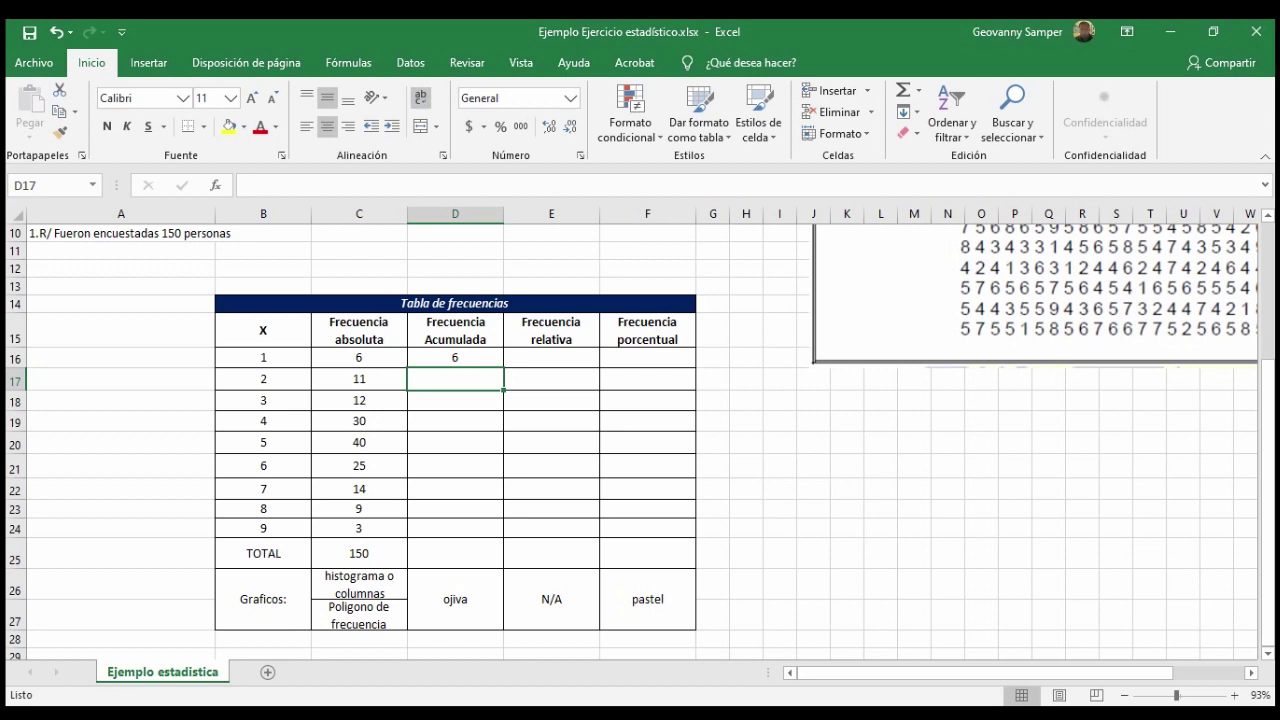
- Enter =D16+C17 in D17 and fill it down the Frecuencia Acumulada column
text(=)
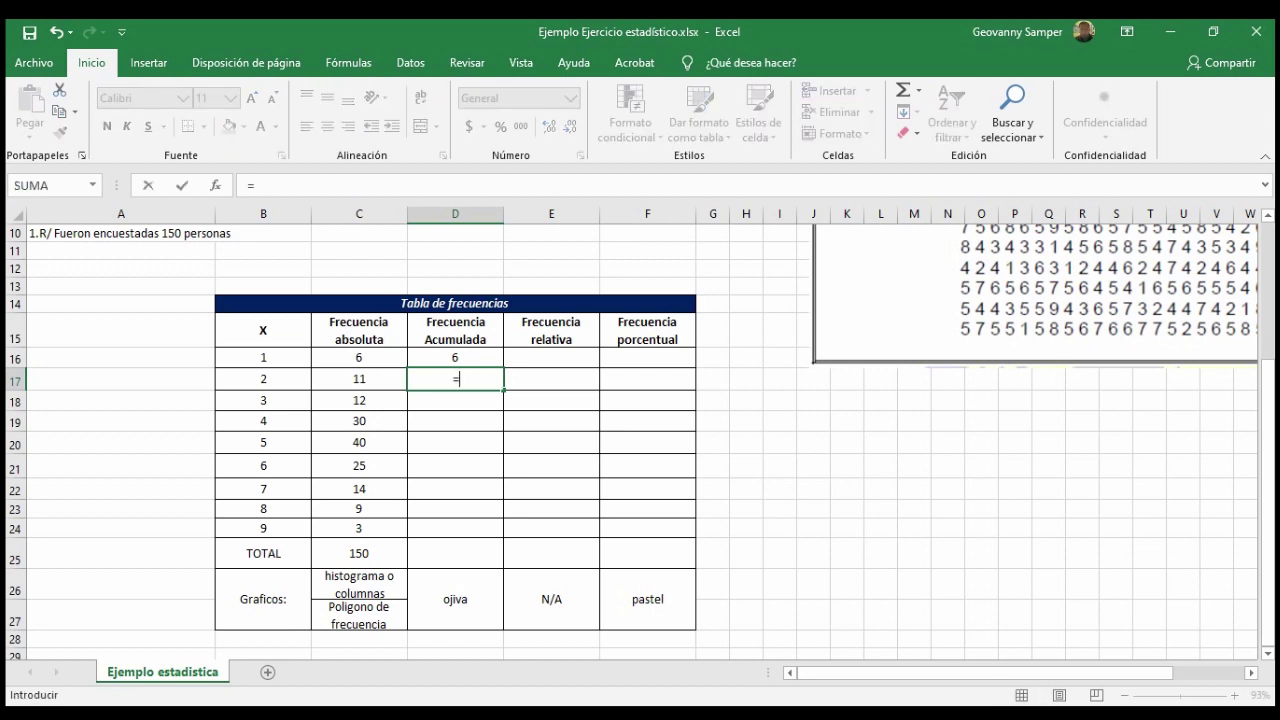
key(Up)
text(+)
key(Left)
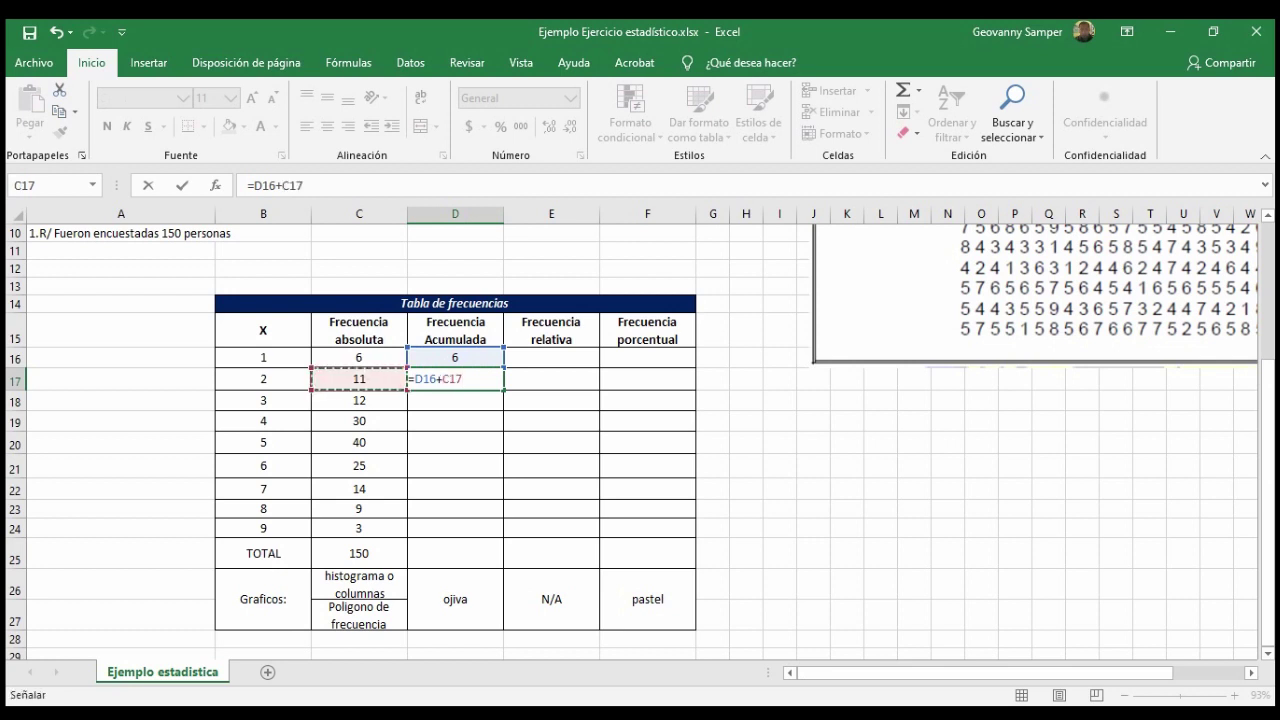
key(Return)
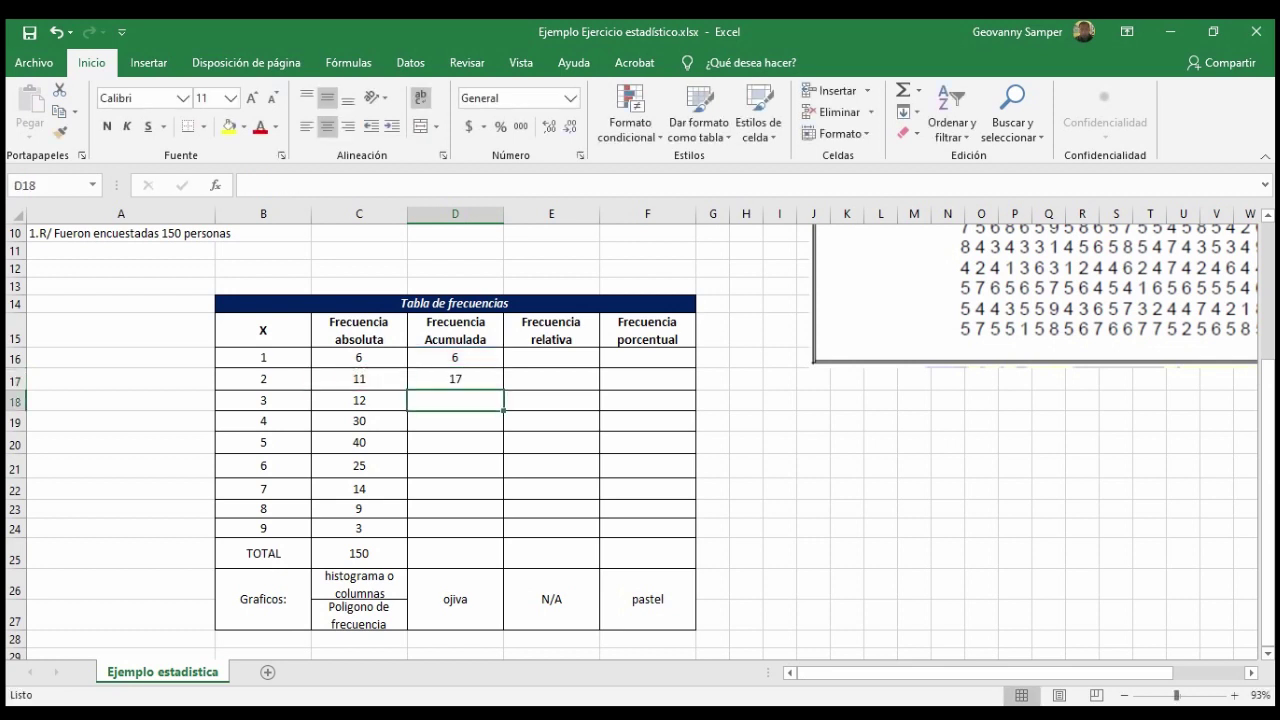
click(455, 379)
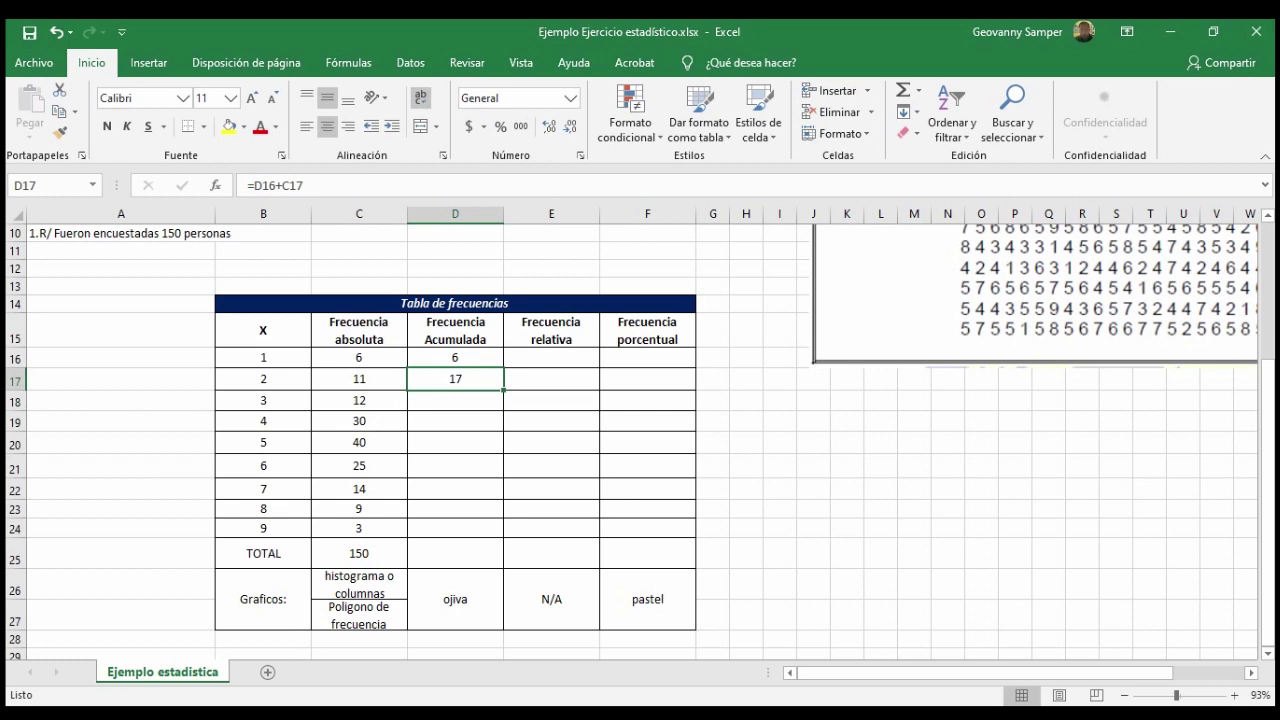
double_click(504, 390)
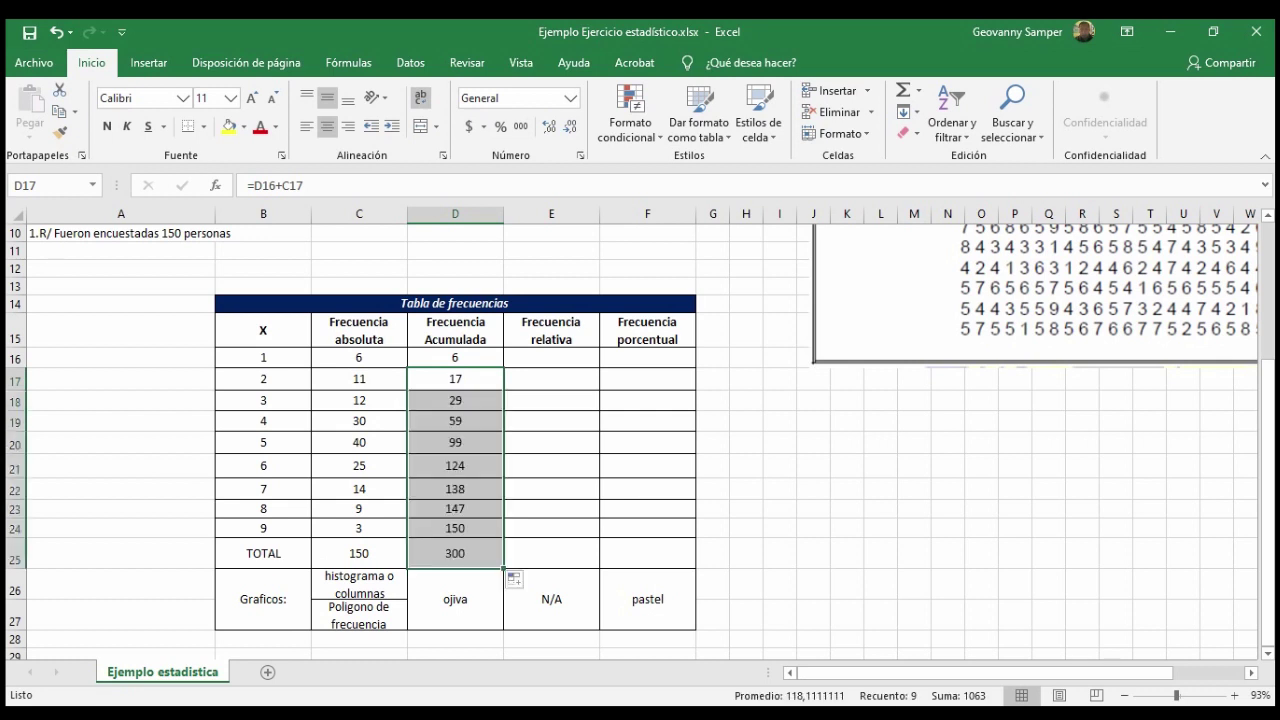
- Clear the cumulative cell in the TOTAL row and check the cumulative formulas
click(455, 553)
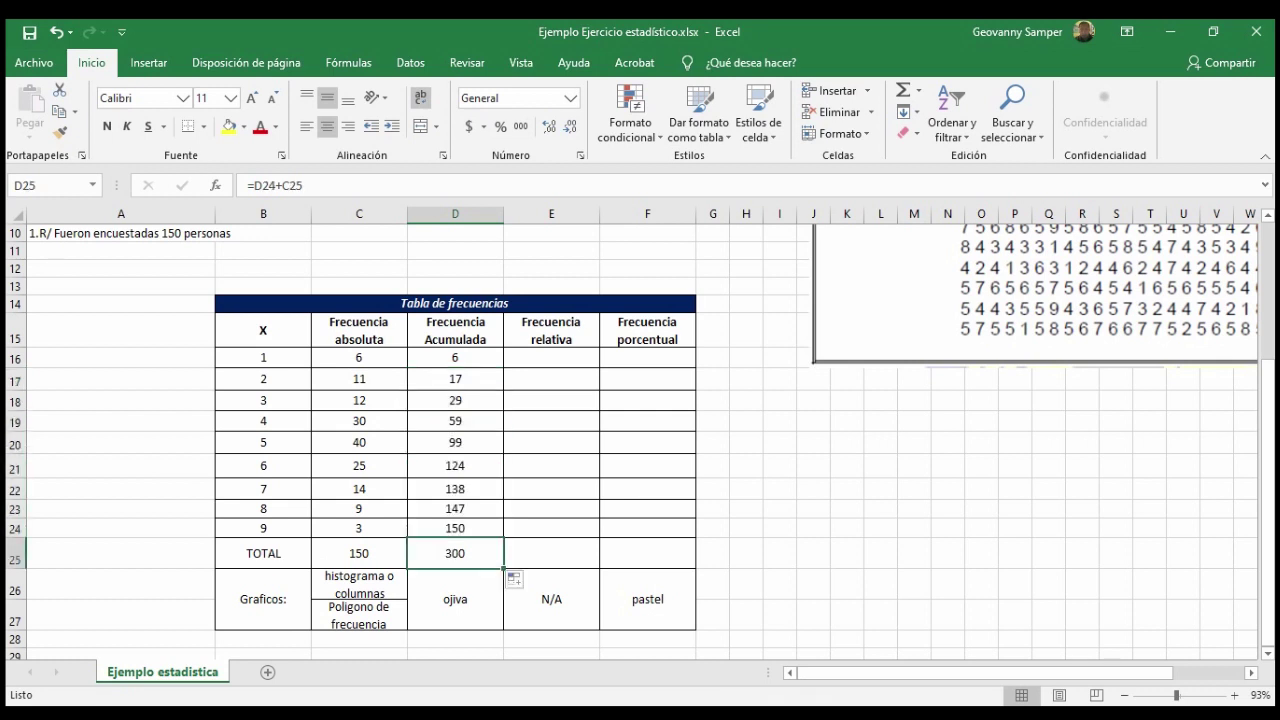
key(Delete)
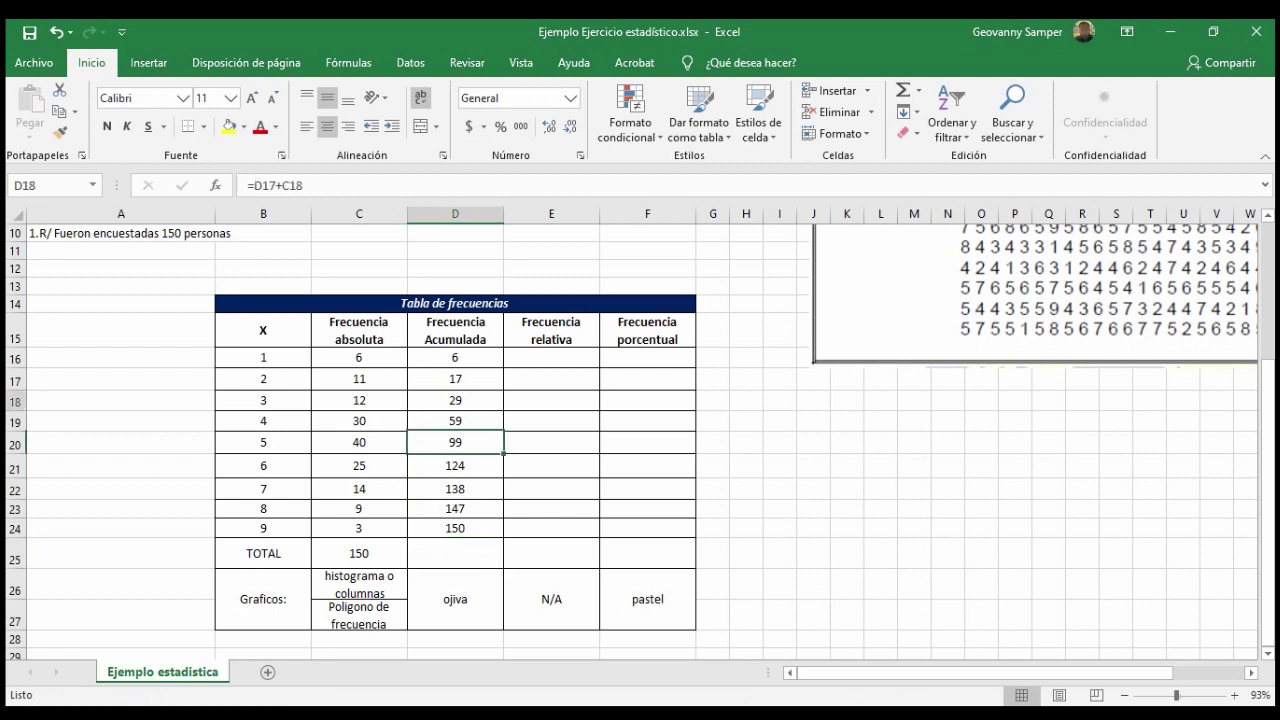
click(455, 421)
key(Down)
key(Up)
key(Up)
key(Up)
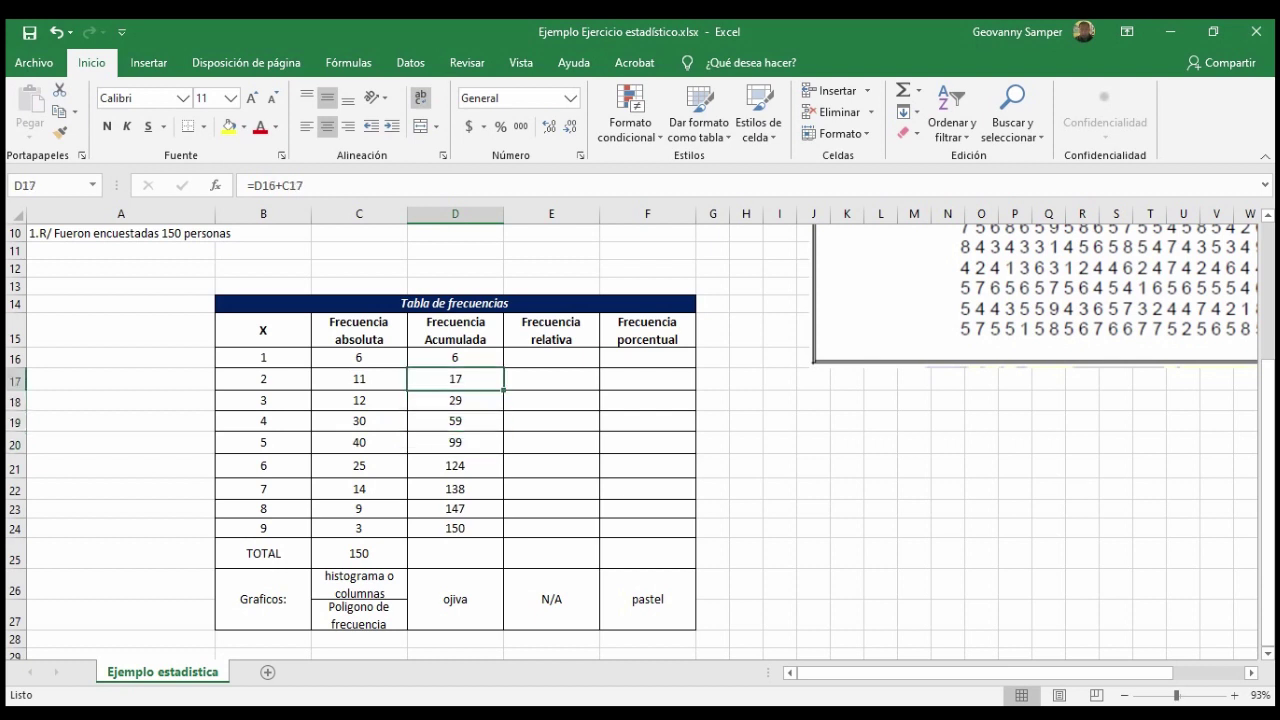
click(455, 400)
key(Down)
key(Down)
key(Down)
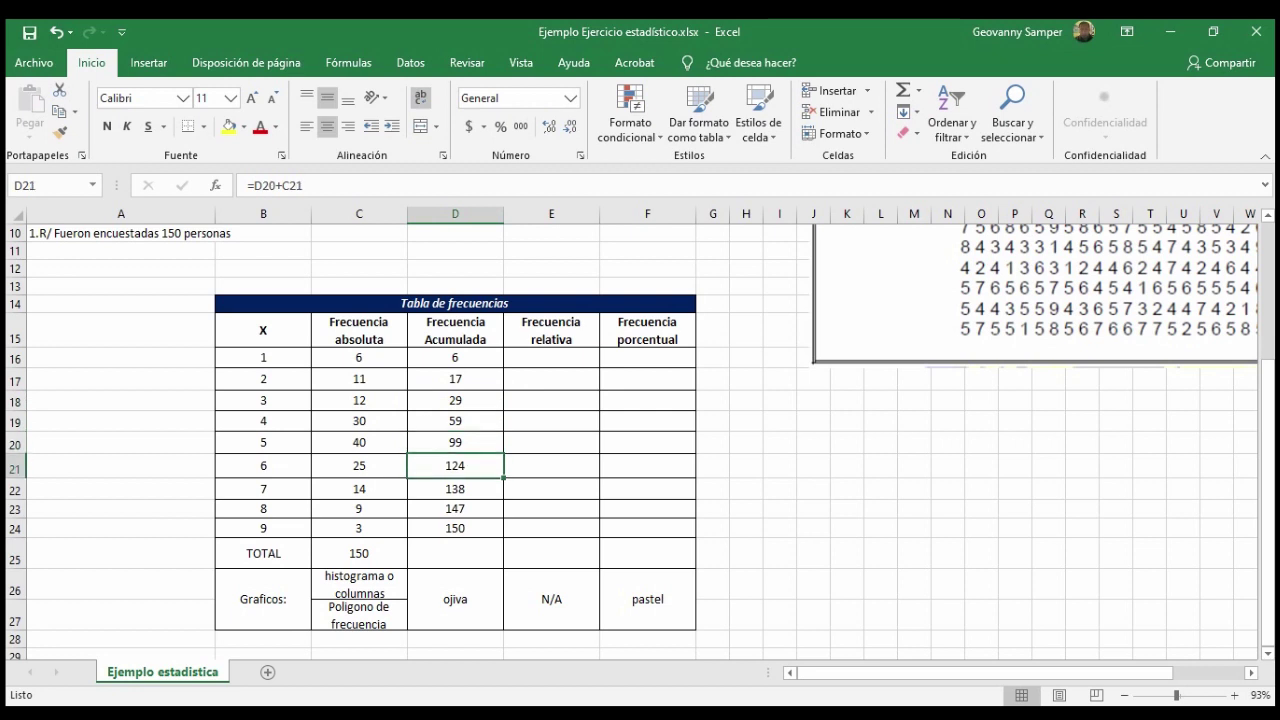
key(alt+Tab)
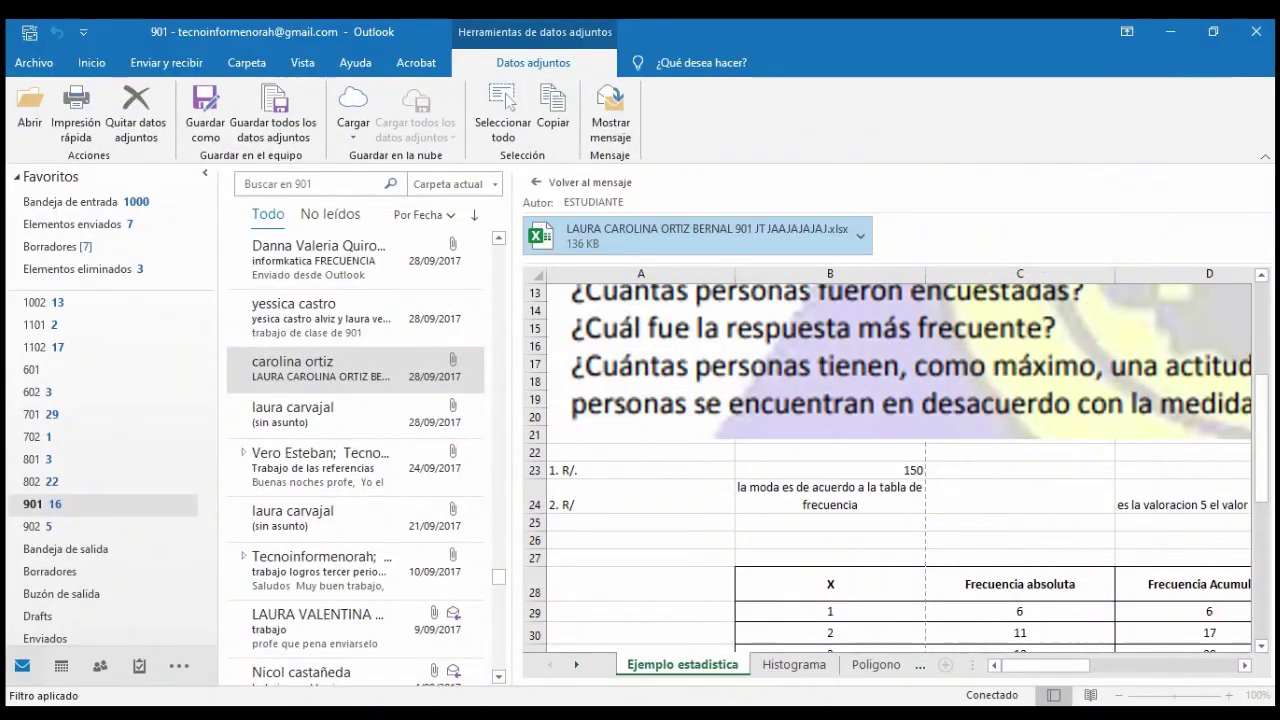
- Highlight the 'respuesta más frecuente' line near Tabla 5 in the PDF guide, then return to Excel
key(alt+Tab)
key(alt+Tab)
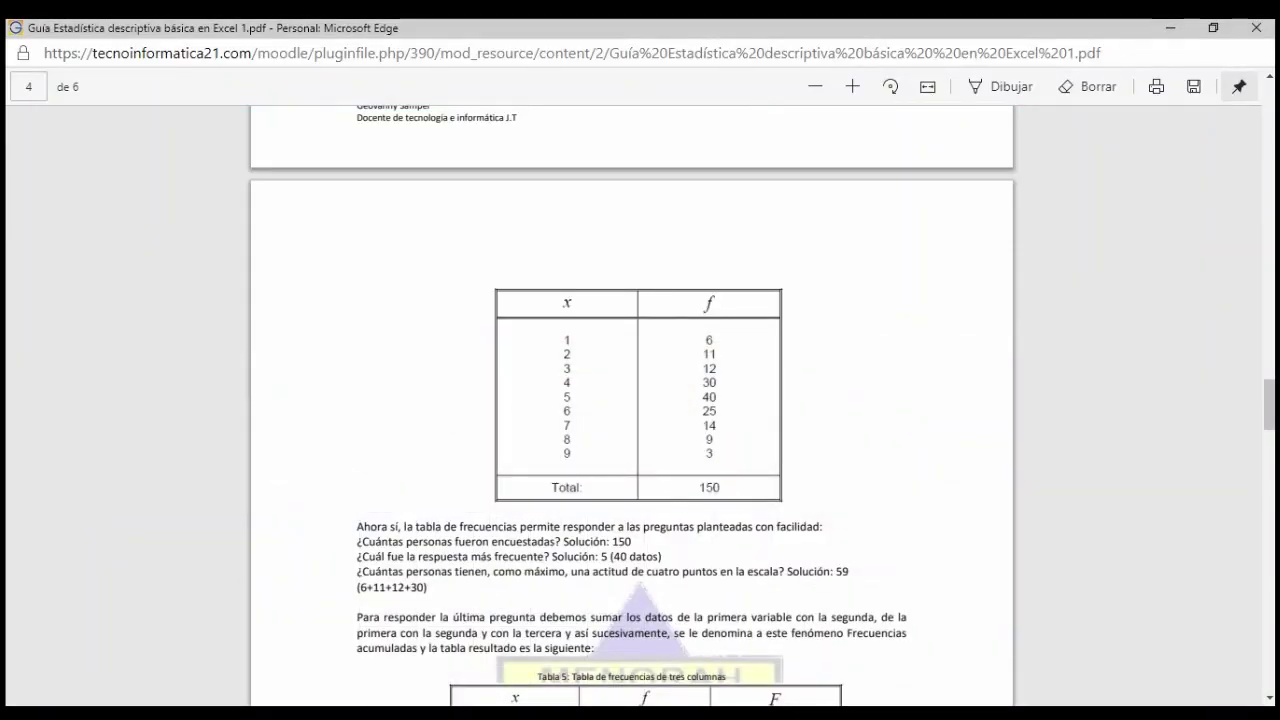
scroll(632, 400, down, 1)
scroll(632, 400, down, 1)
drag(357, 364, 654, 364)
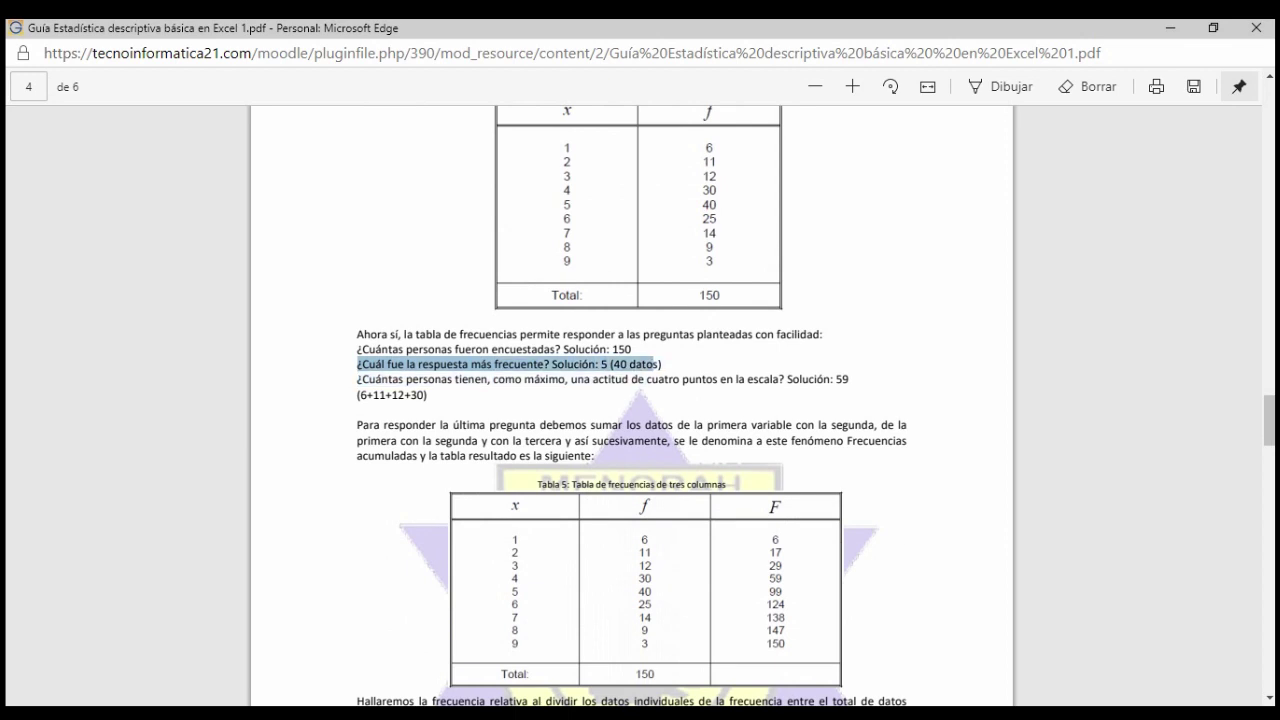
key(alt+Tab)
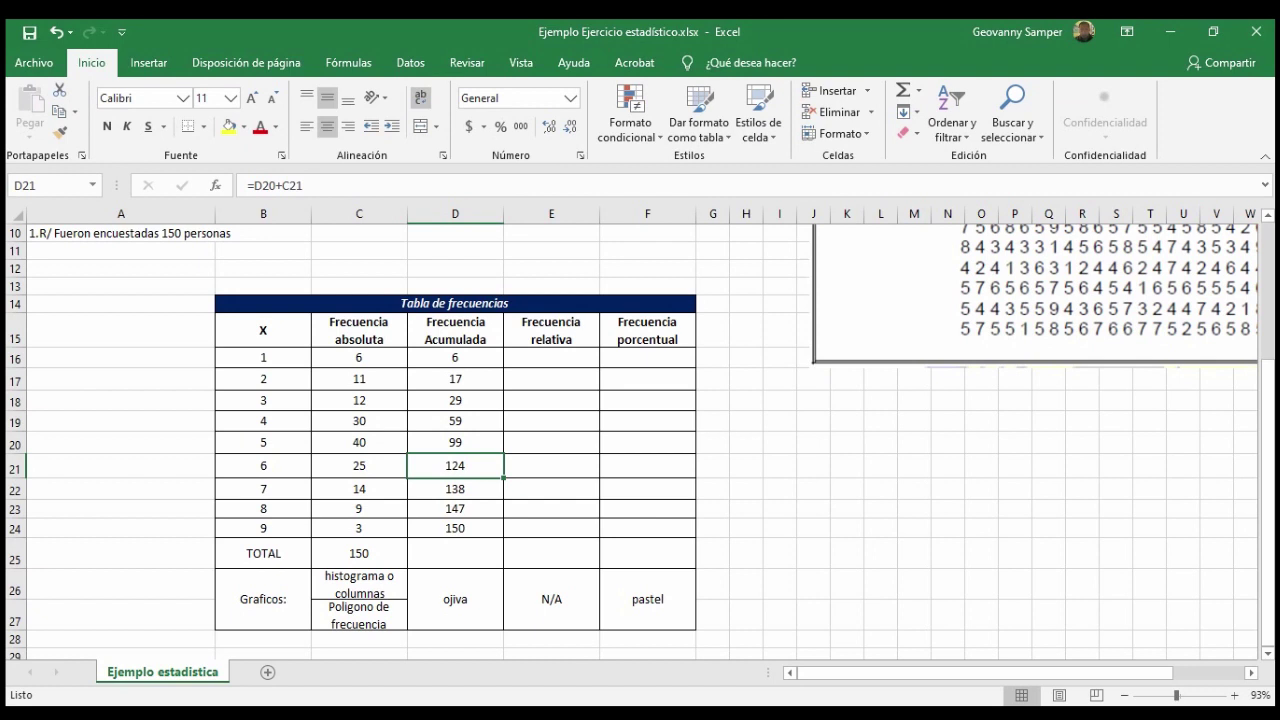
mouse_move(305, 714)
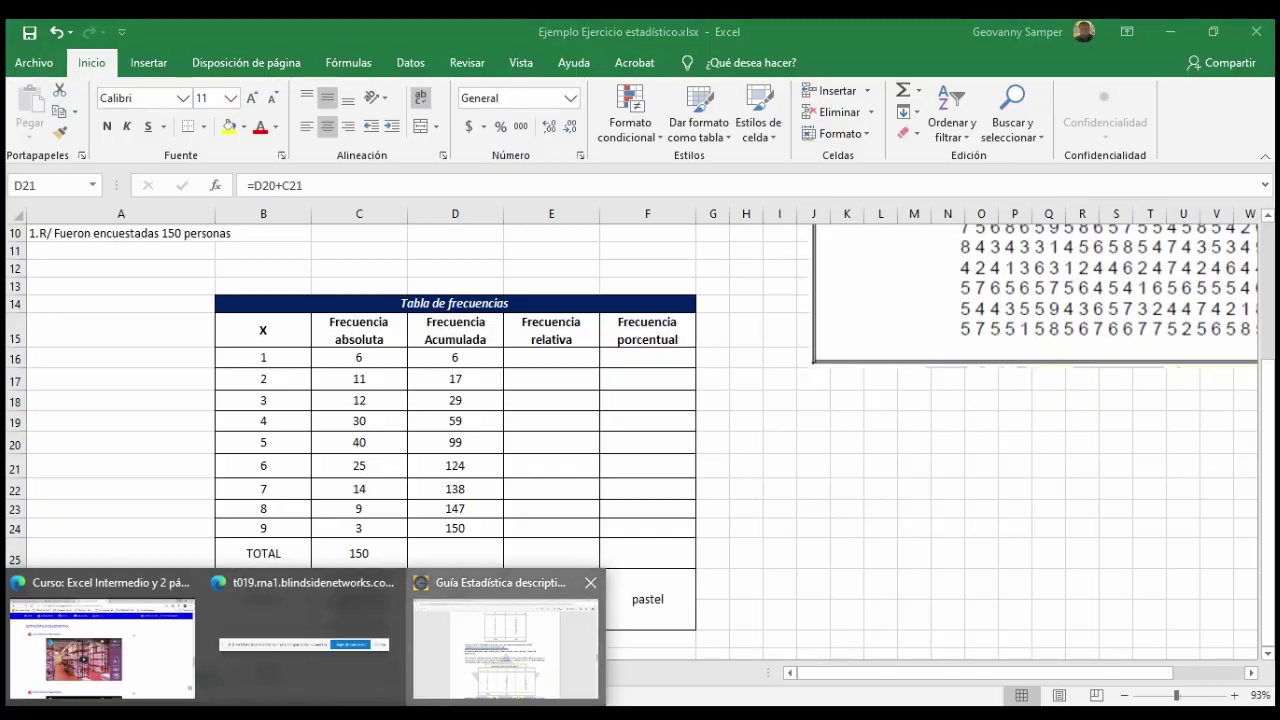
click(505, 640)
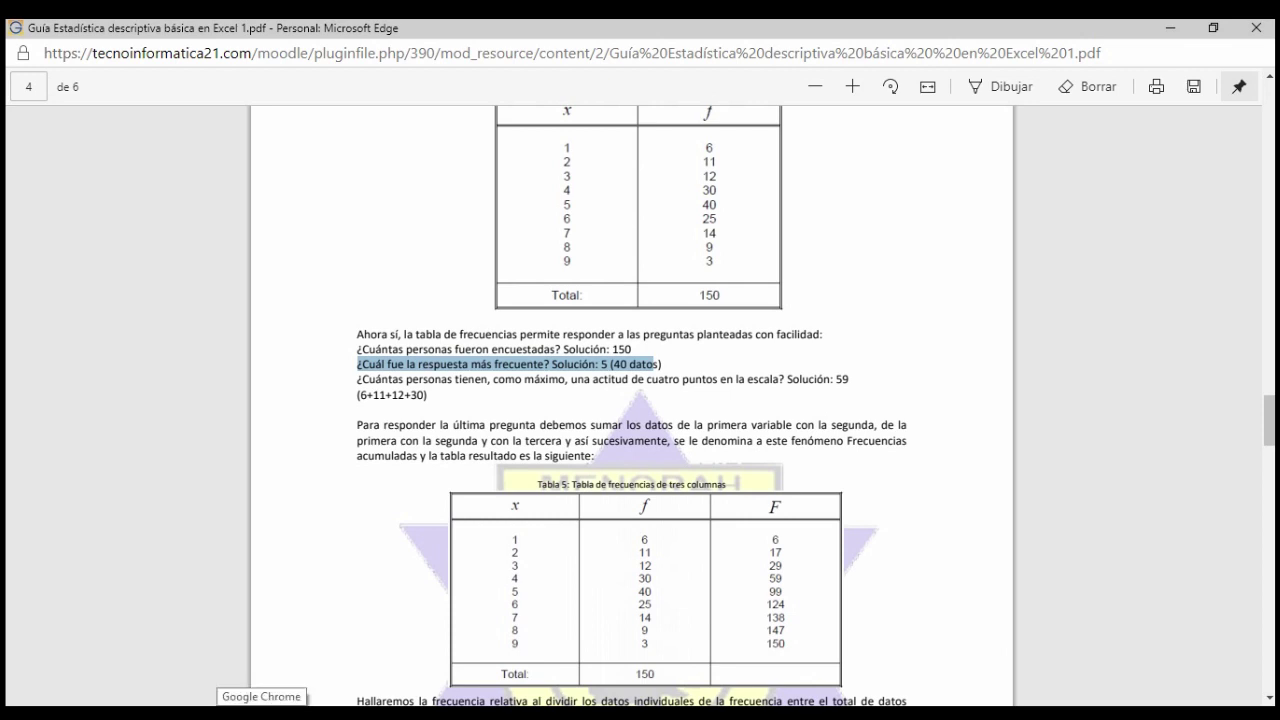
mouse_move(469, 714)
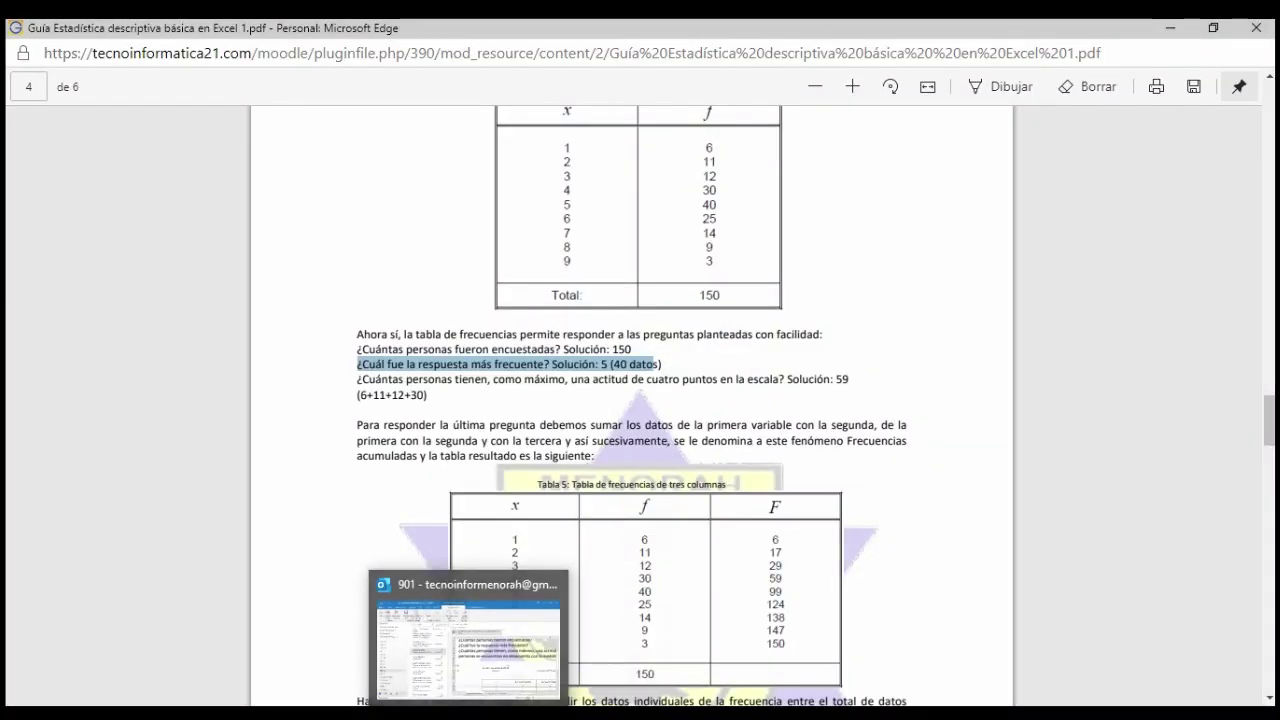
mouse_move(305, 714)
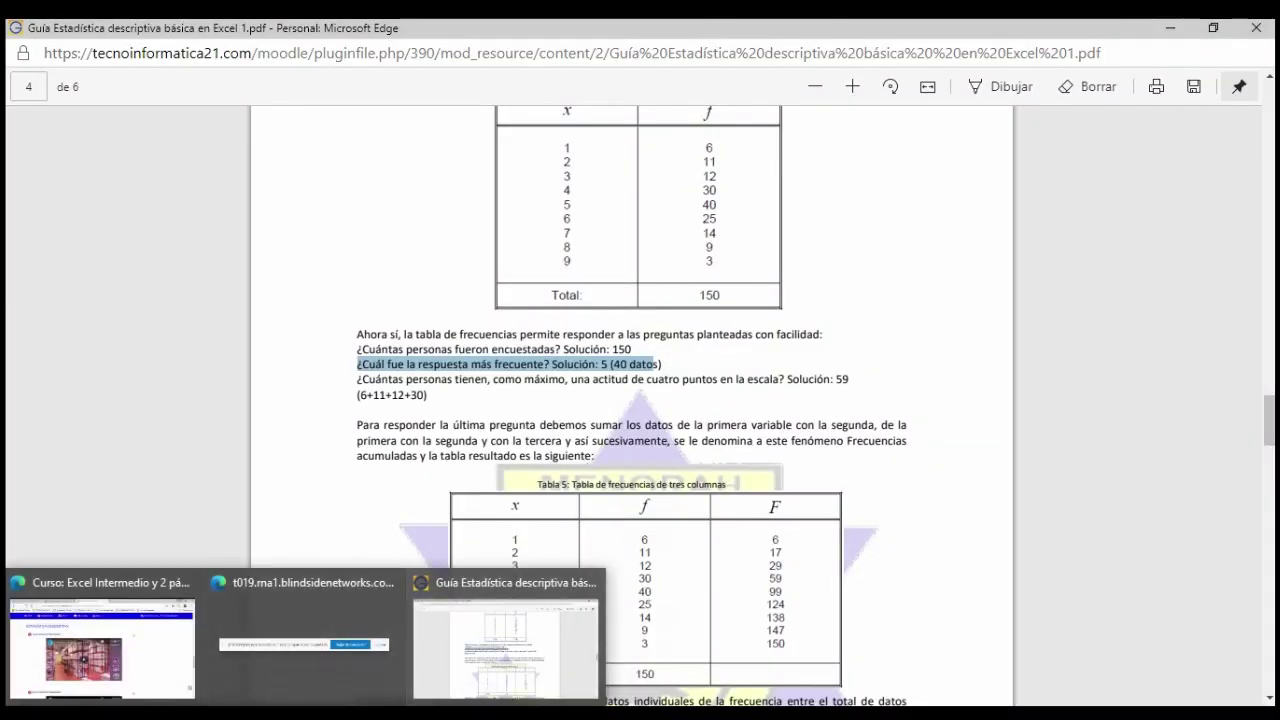
key(alt+Tab)
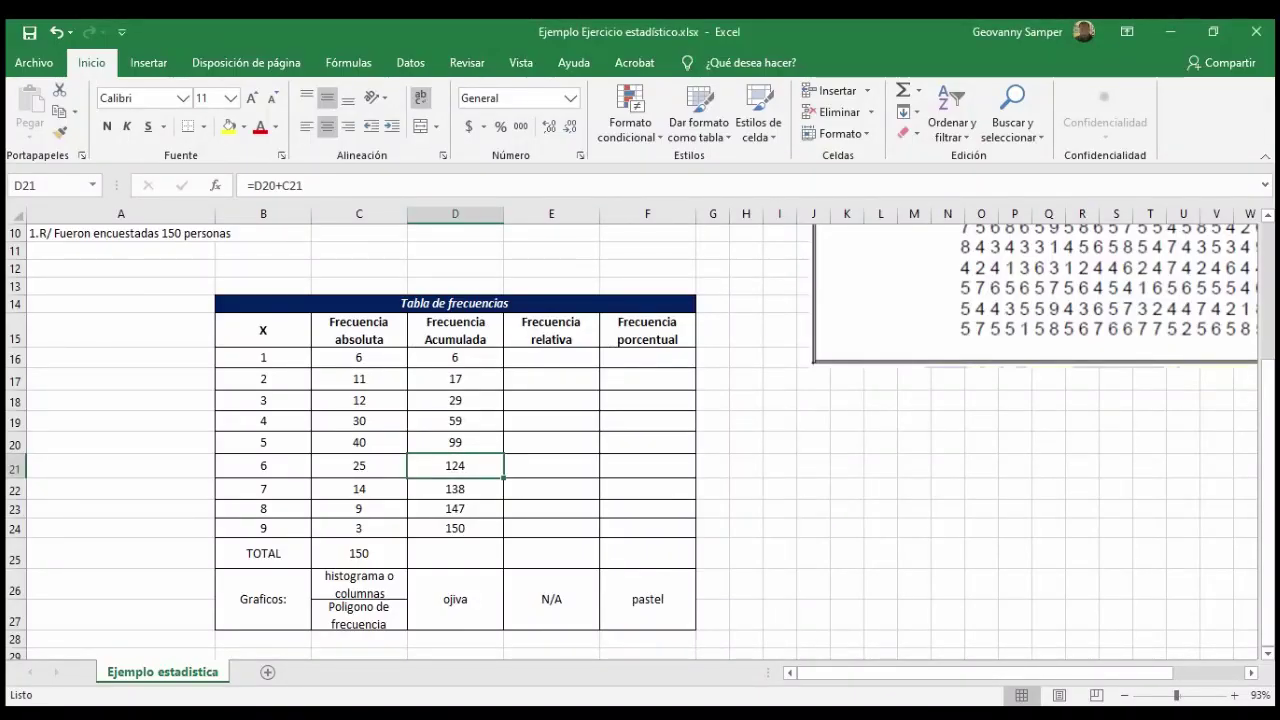
- Shade D19, the cumulative value 59 for value 4, light green
click(455, 421)
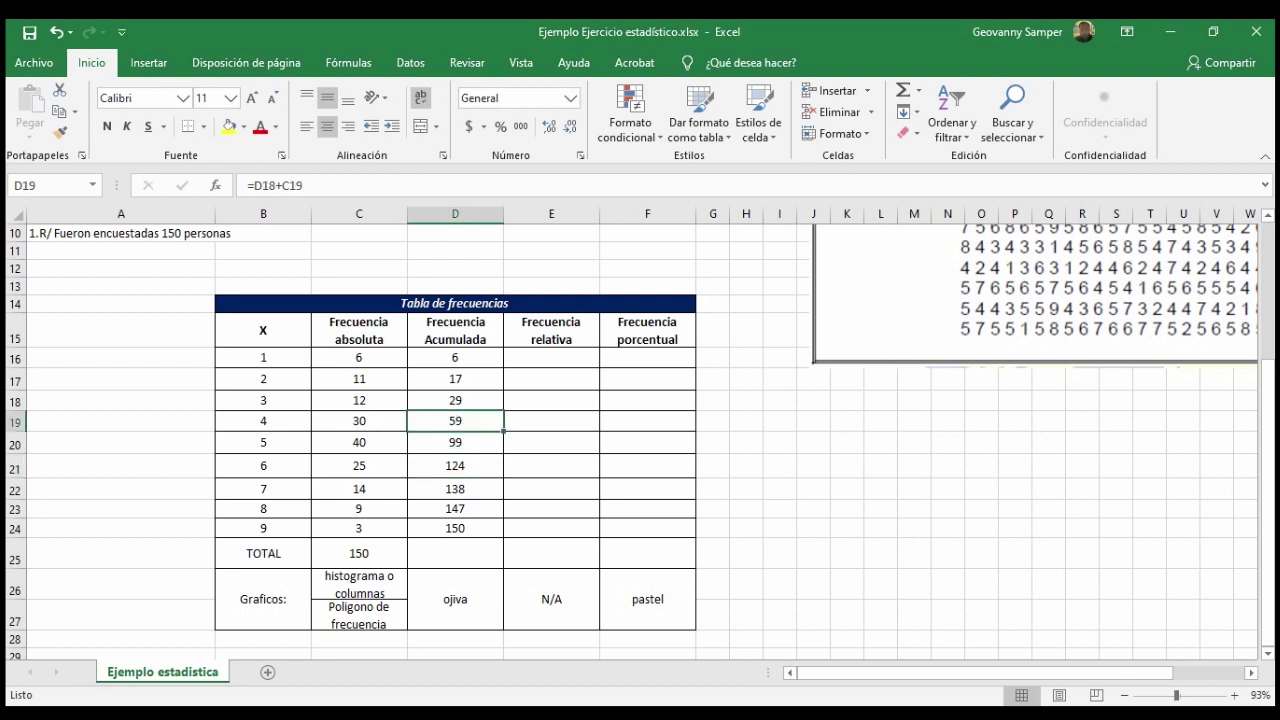
drag(455, 357, 455, 421)
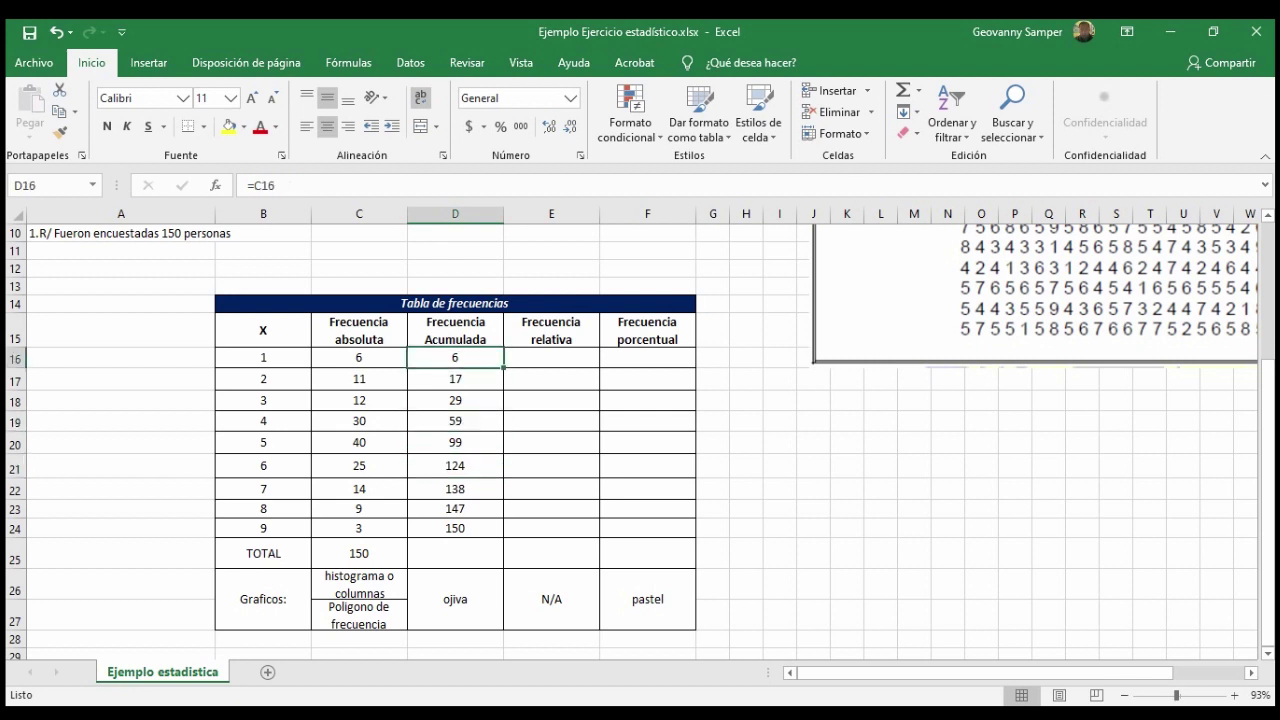
click(455, 421)
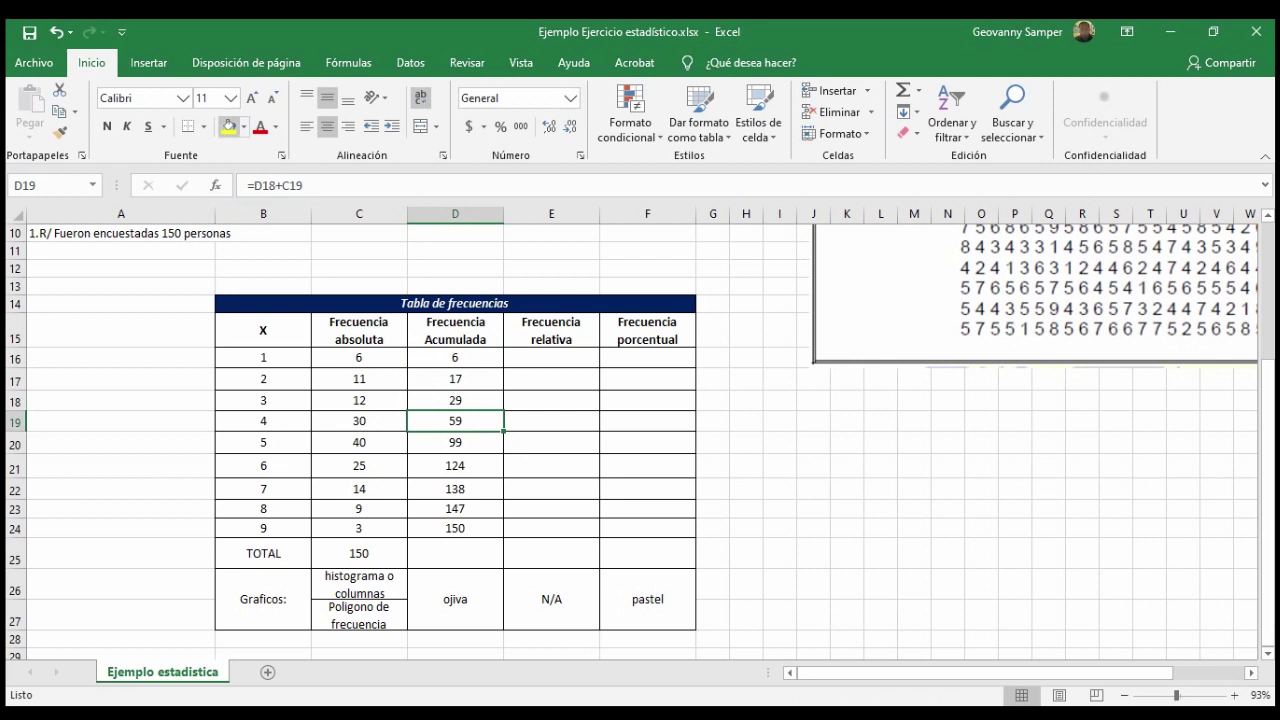
click(229, 126)
click(243, 126)
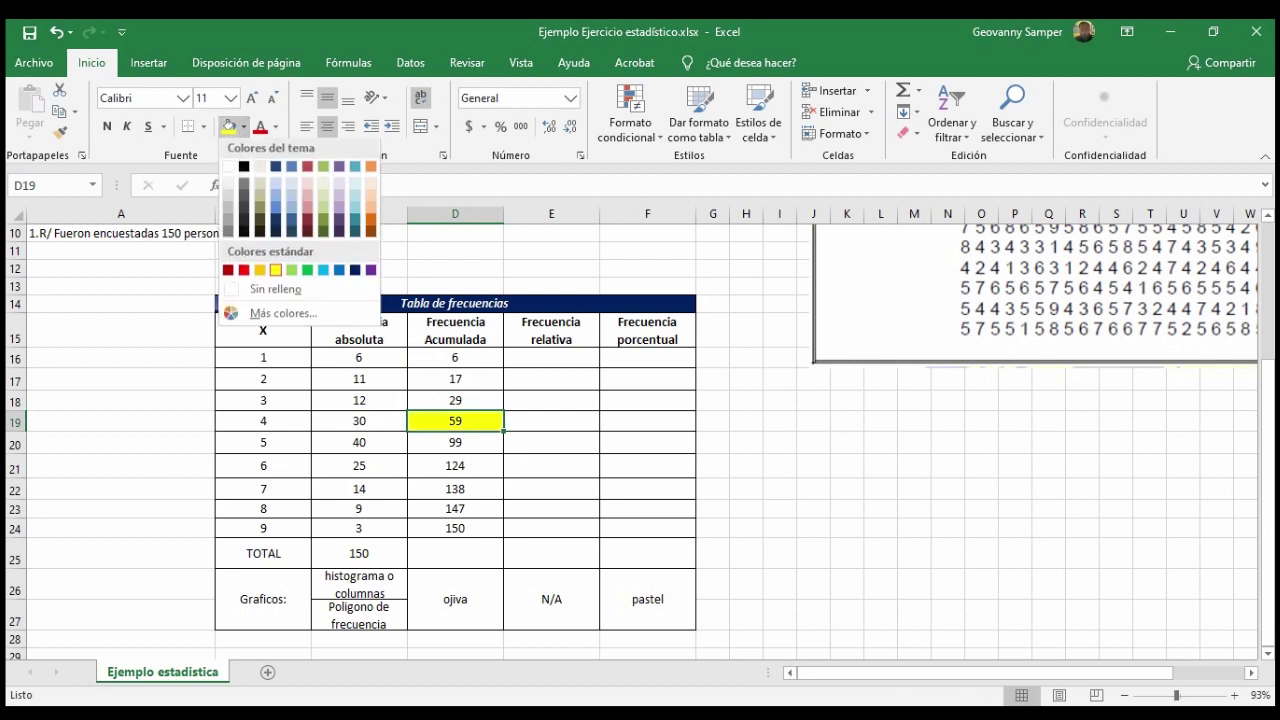
click(323, 197)
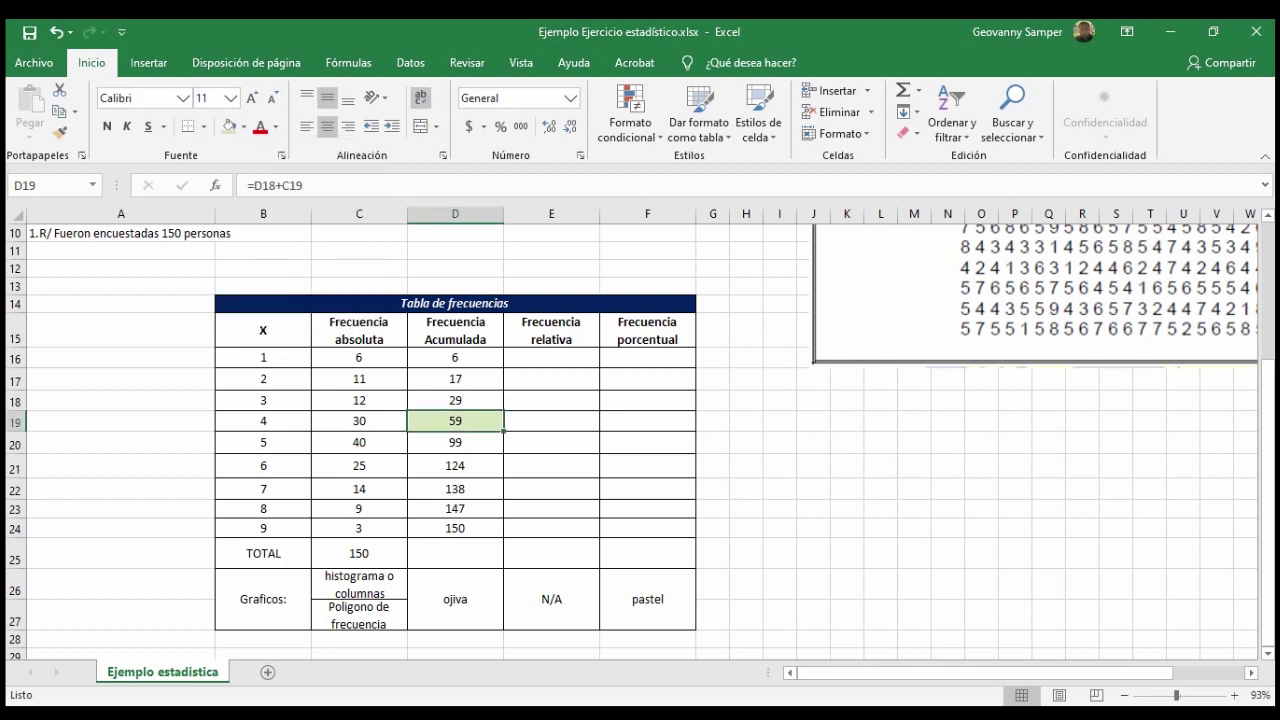
click(121, 268)
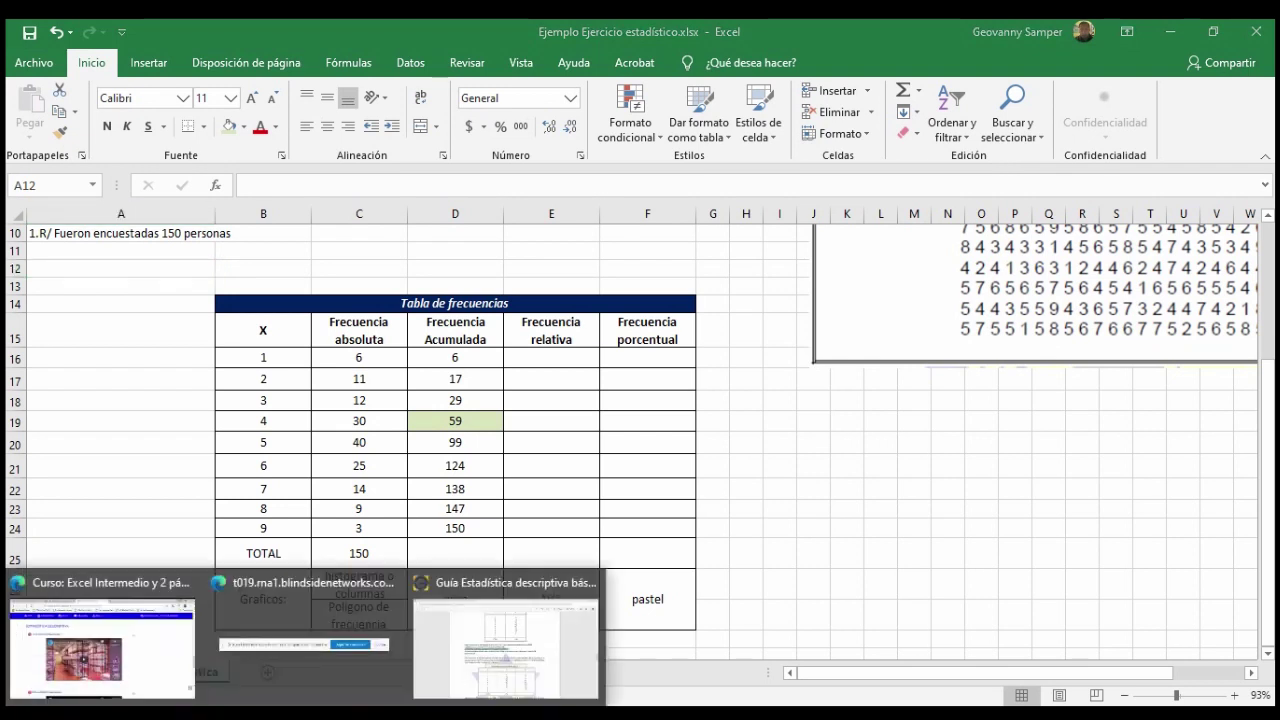
- Check the question 3 solution, 59 (6+11+12+30), in the PDF guide, then return to Excel
click(505, 650)
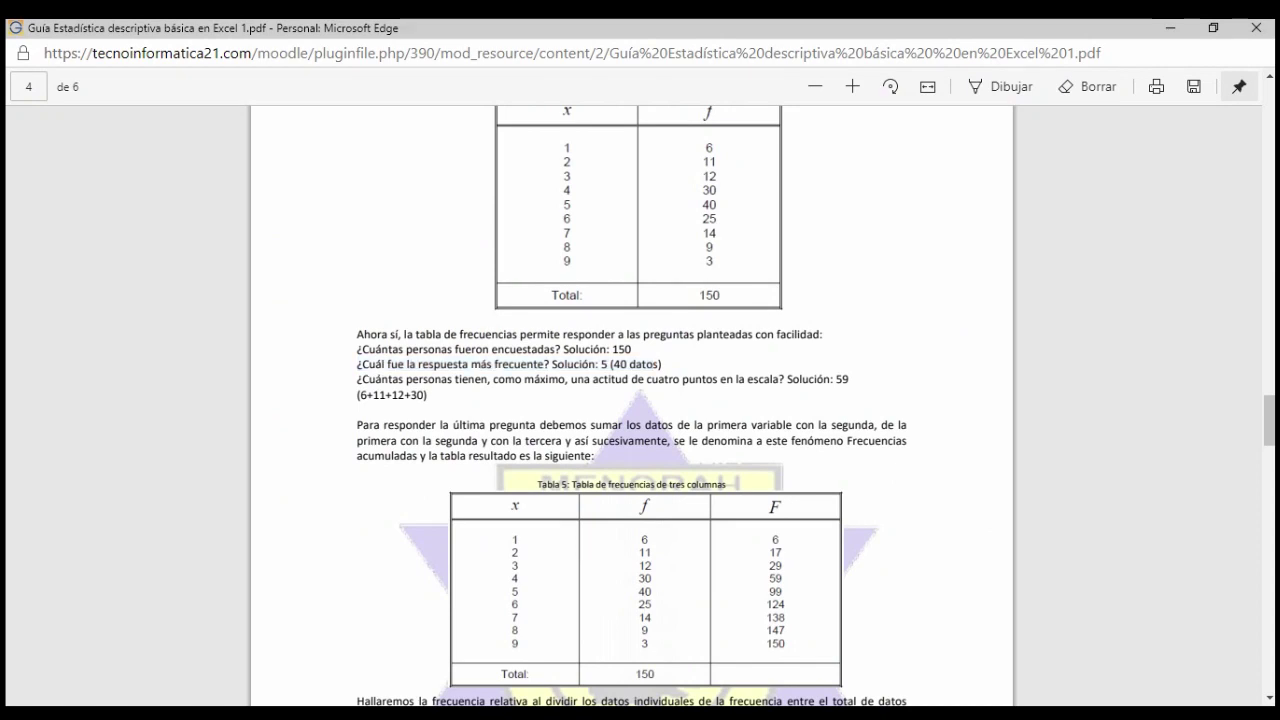
mouse_move(305, 712)
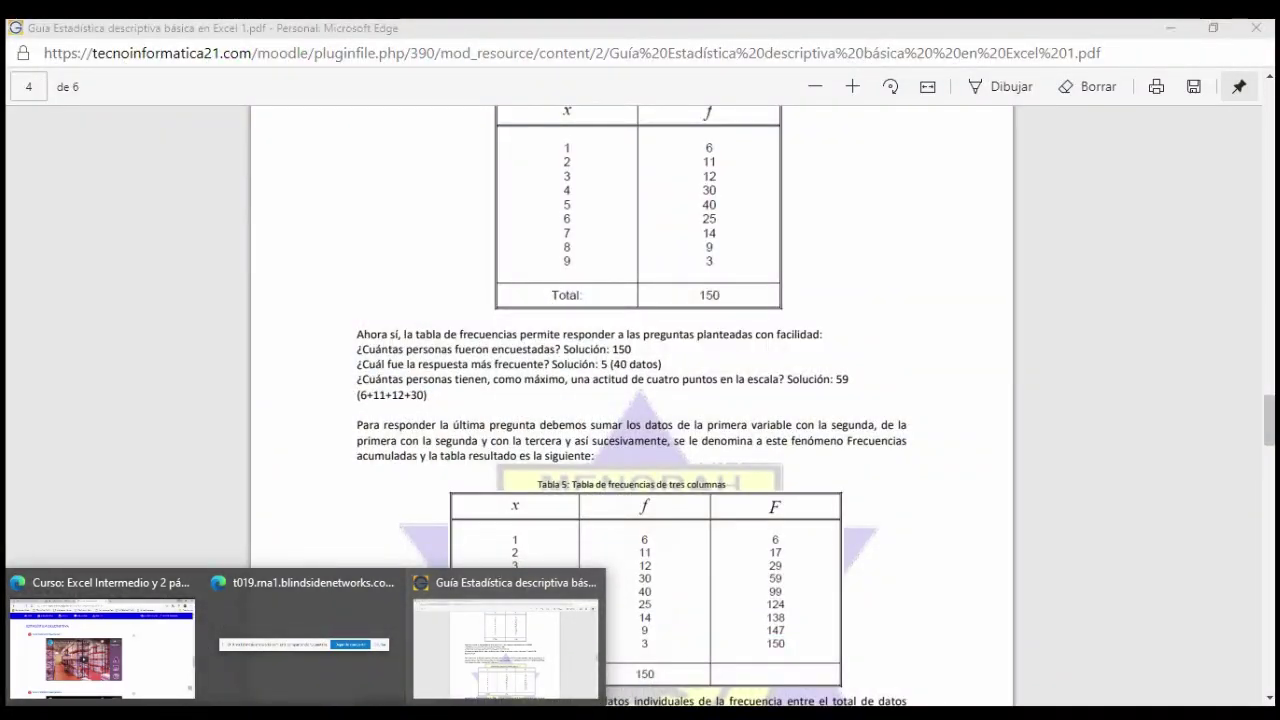
key(alt+Tab)
- Enter '3. R/59 personas tienen como máximo de respuesta 4, es decir desaprueban la implementación' in A12
text(3. R/)
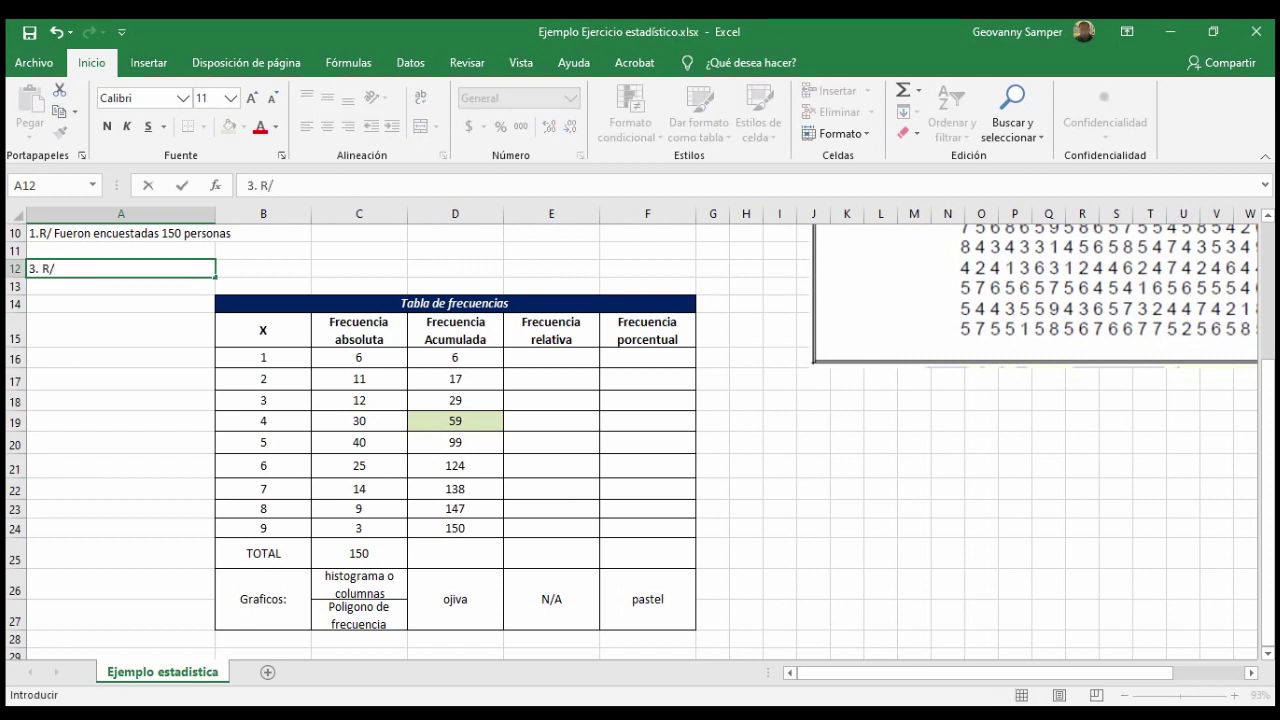
text(59 )
text(personas tienen)
text(como máximo)
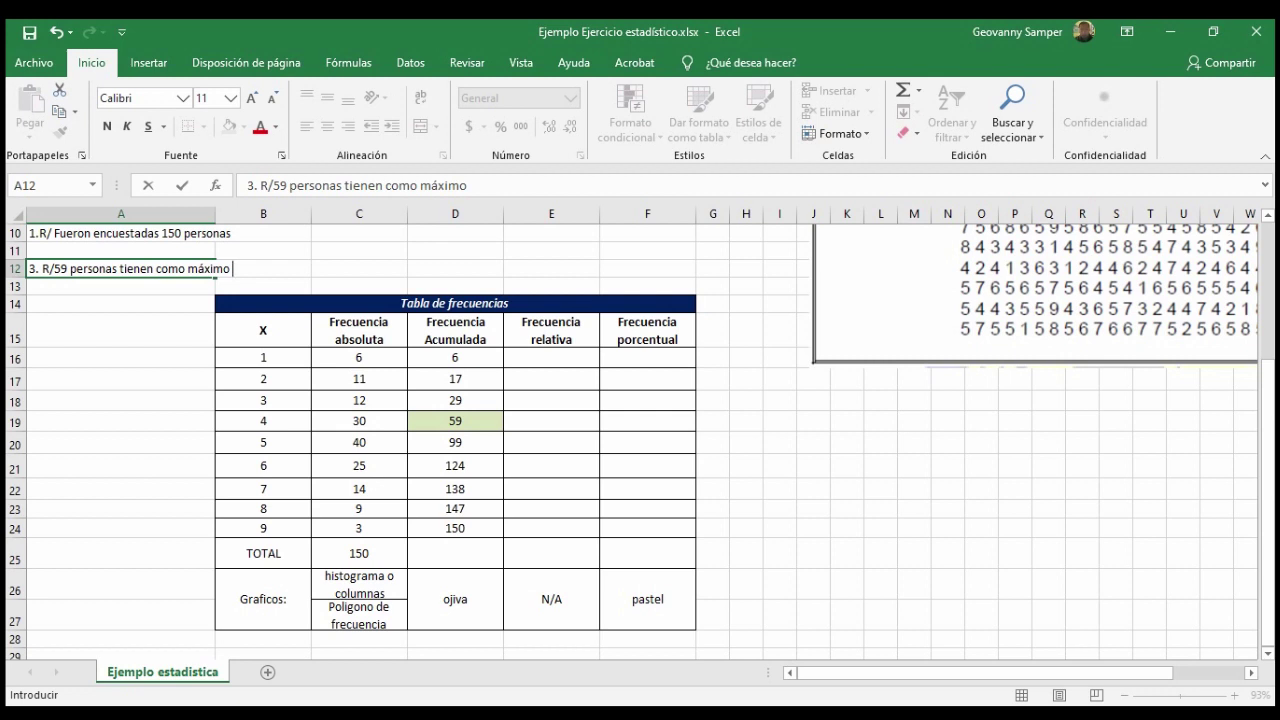
text( respueta)
key(BackSpace)
key(BackSpace)
key(BackSpace)
key(BackSpace)
key(BackSpace)
key(BackSpace)
key(BackSpace)
key(BackSpace)
text(de respuesta 4, es decri)
key(BackSpace)
key(BackSpace)
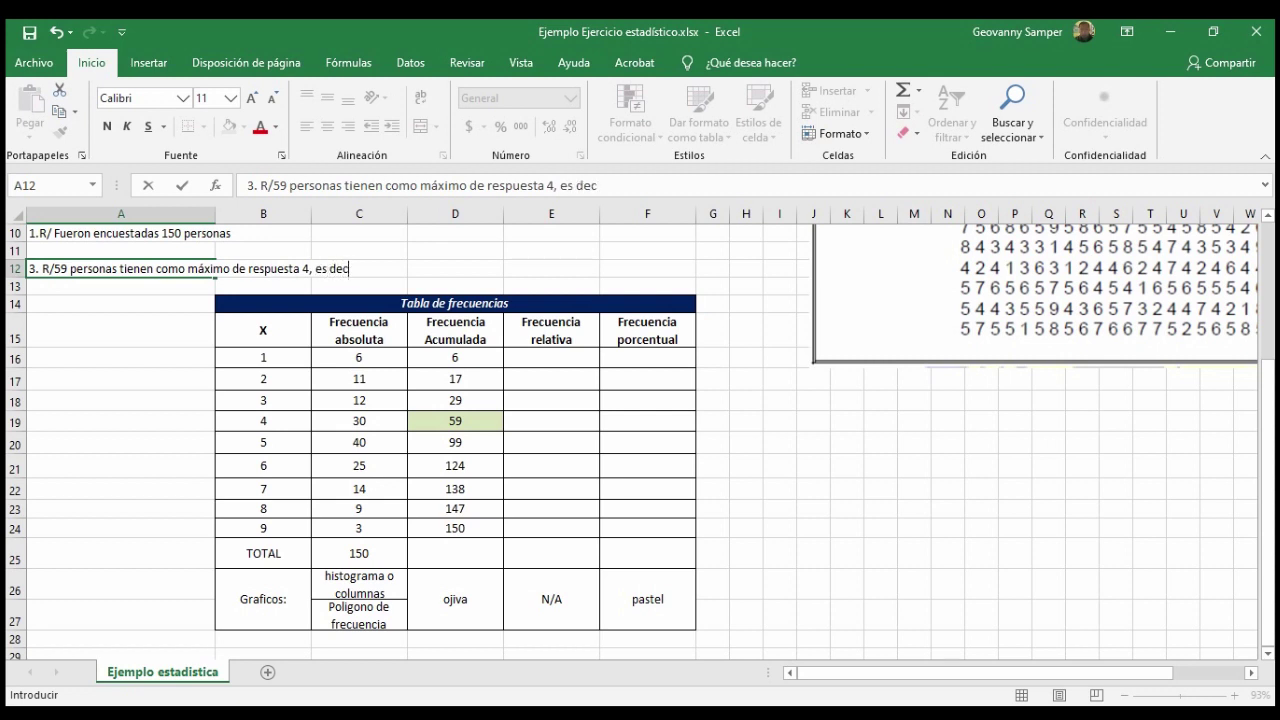
text(ir )
text(desapruenabn }))
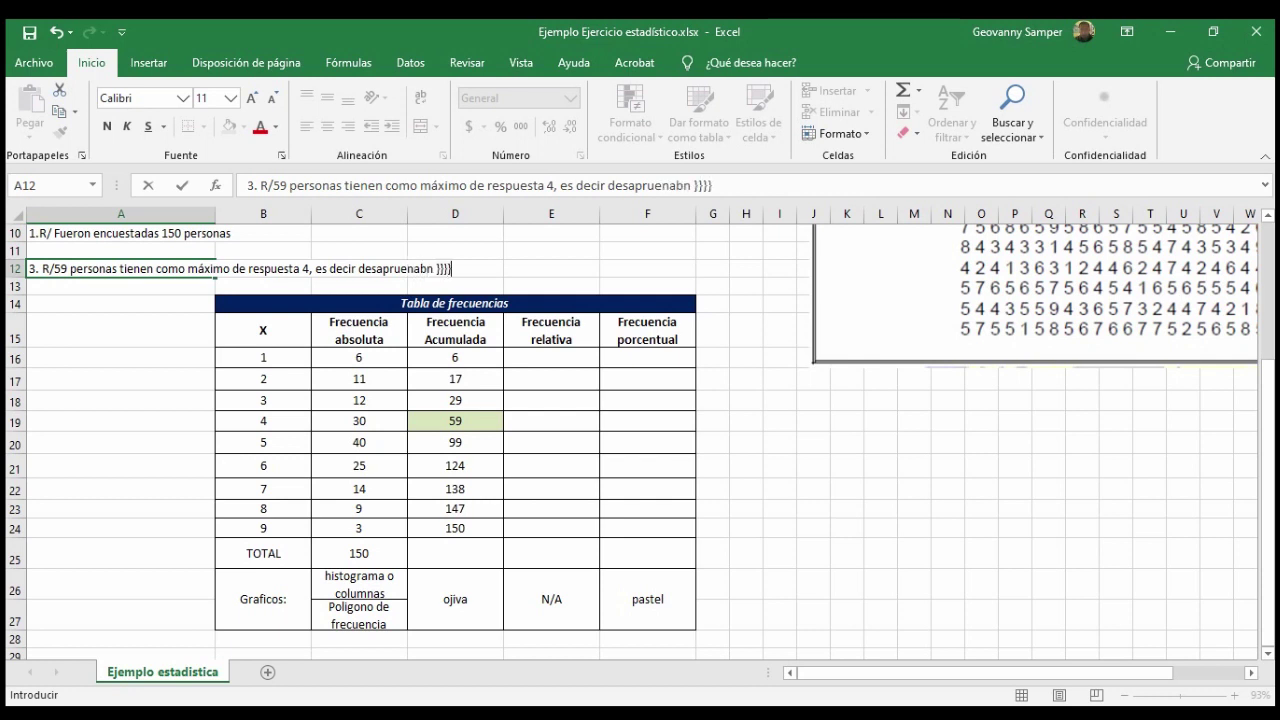
key(BackSpace)
key(BackSpace)
key(BackSpace)
key(BackSpace)
key(BackSpace)
key(BackSpace)
text(ban la implemetnm)
key(BackSpace)
key(BackSpace)
key(BackSpace)
key(BackSpace)
text(entacio)
key(BackSpace)
text(ón de las)
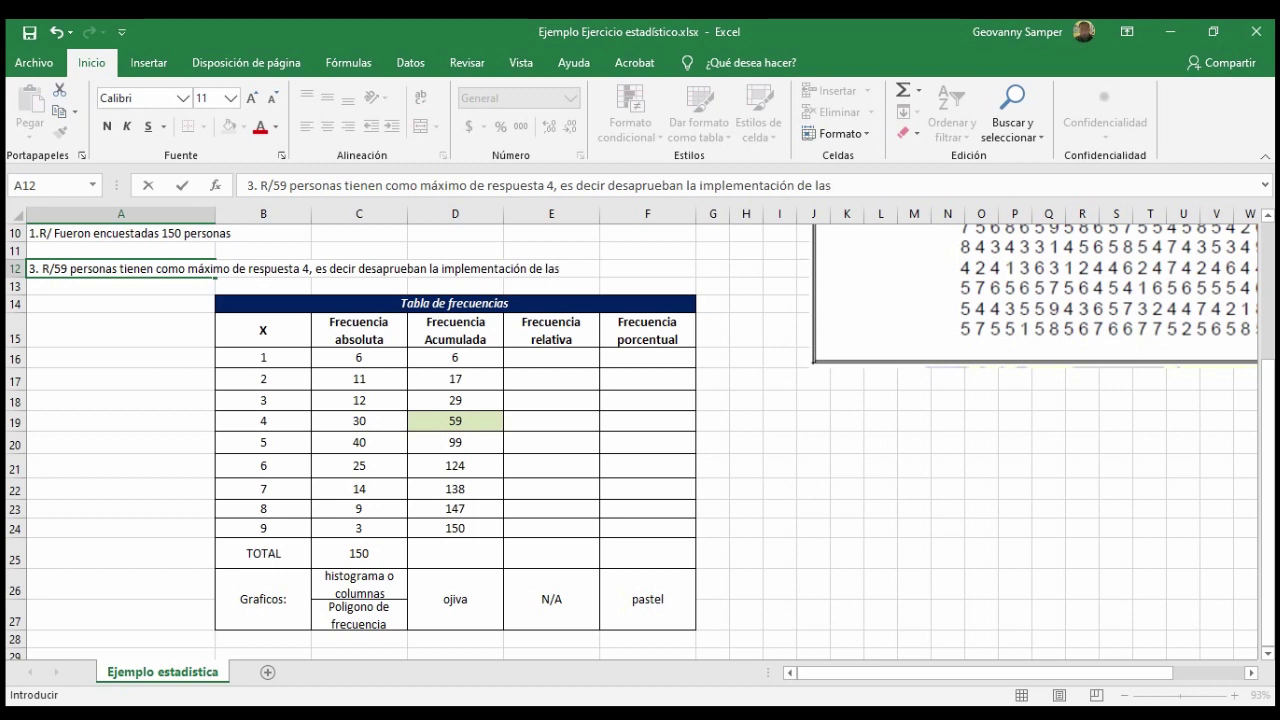
key(BackSpace)
key(BackSpace)
key(BackSpace)
key(BackSpace)
key(BackSpace)
key(BackSpace)
key(BackSpace)
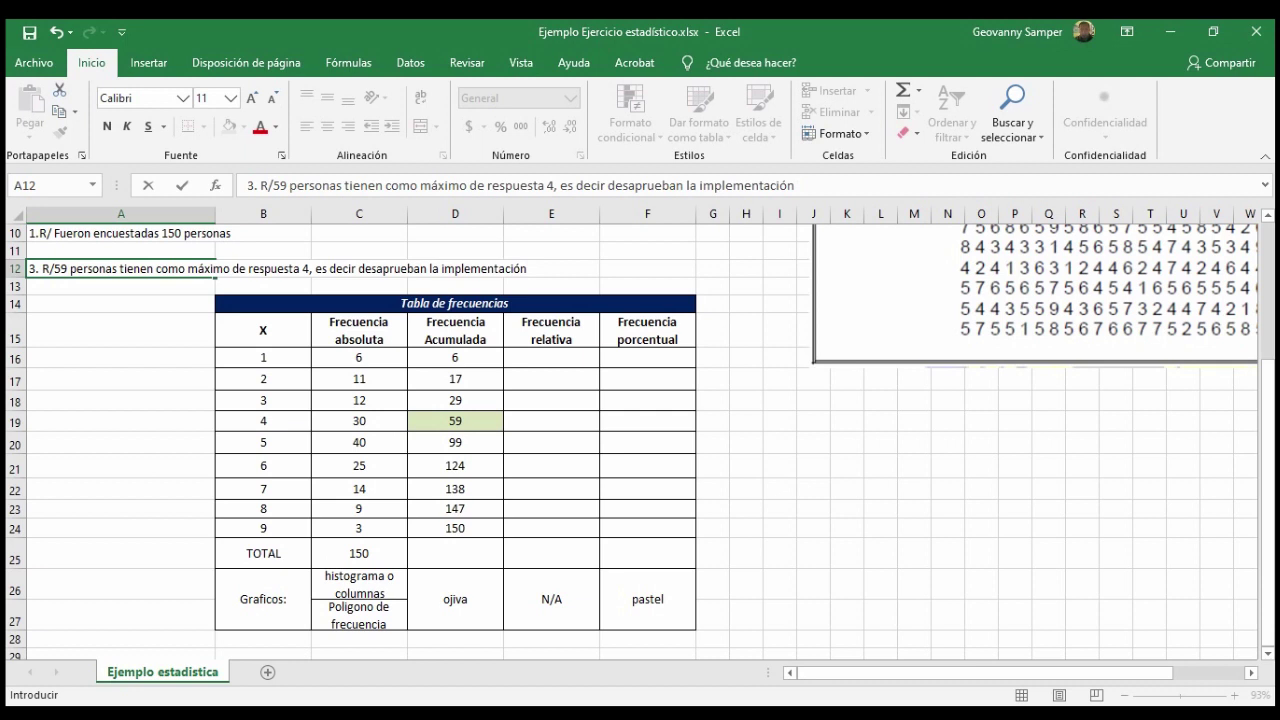
key(Return)
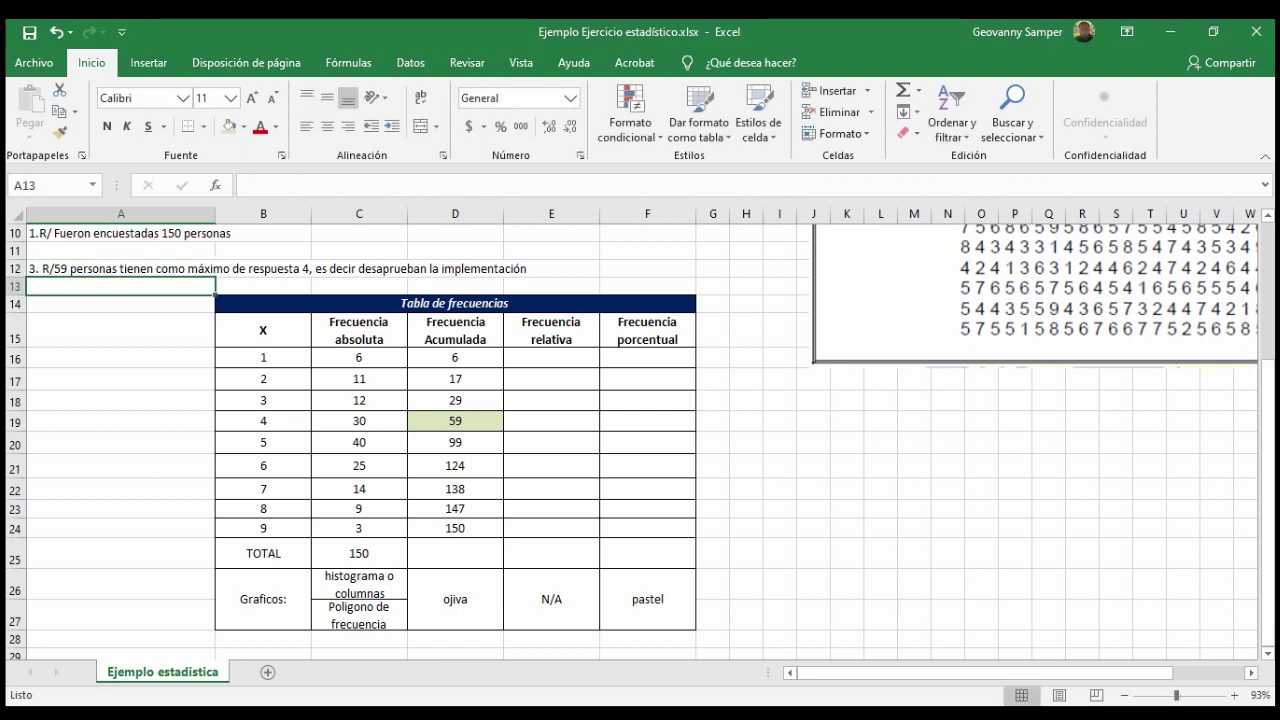
- Begin question 2's answer in A11 with '2. R/'
scroll(632, 440, up, 3)
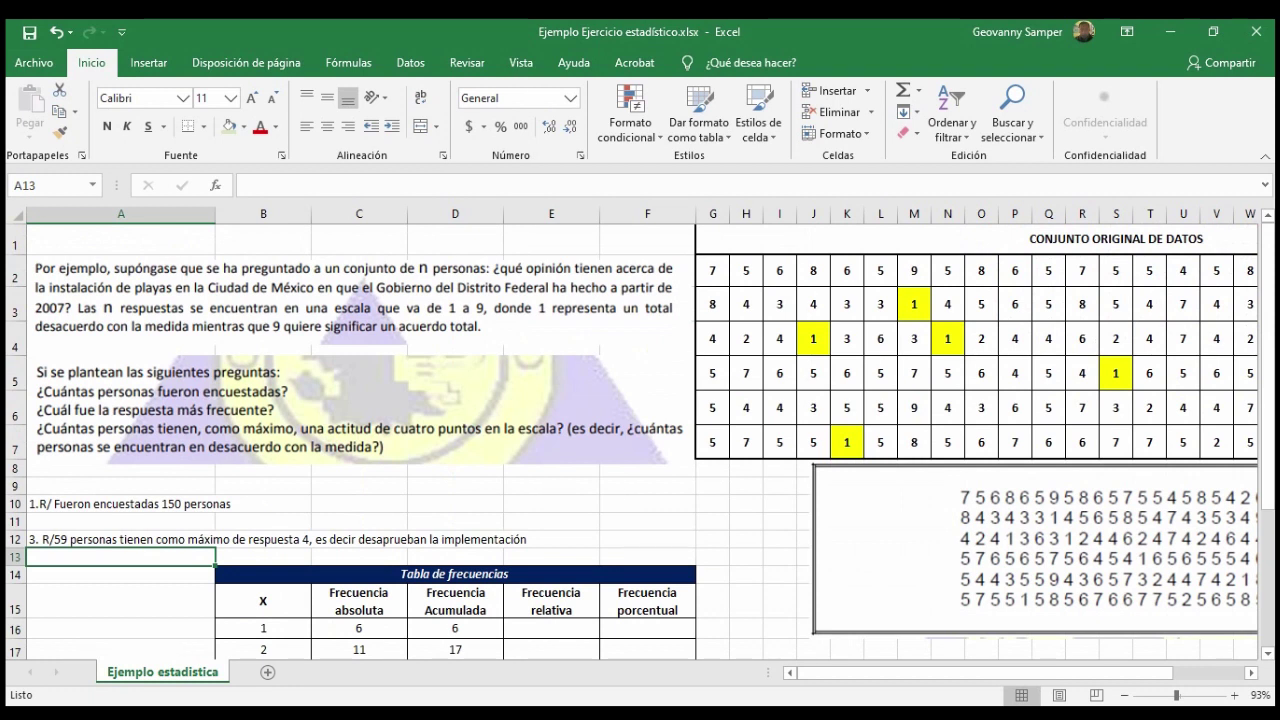
scroll(632, 440, down, 3)
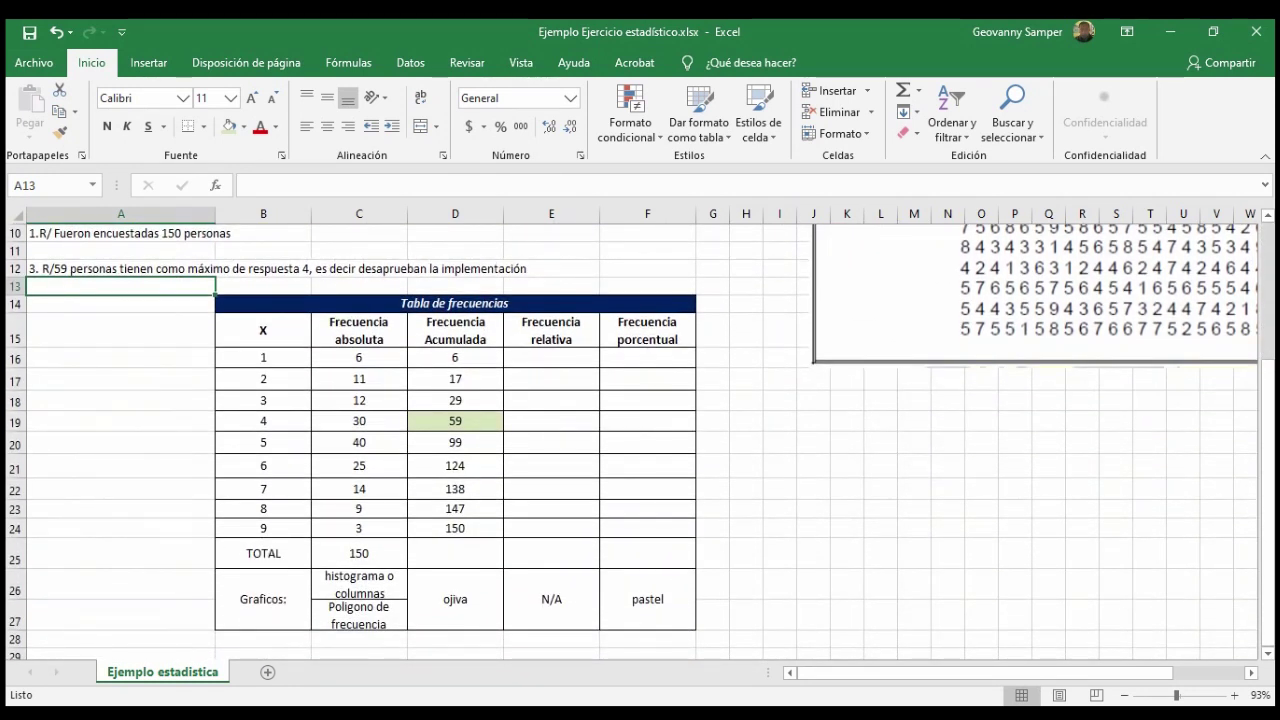
click(455, 421)
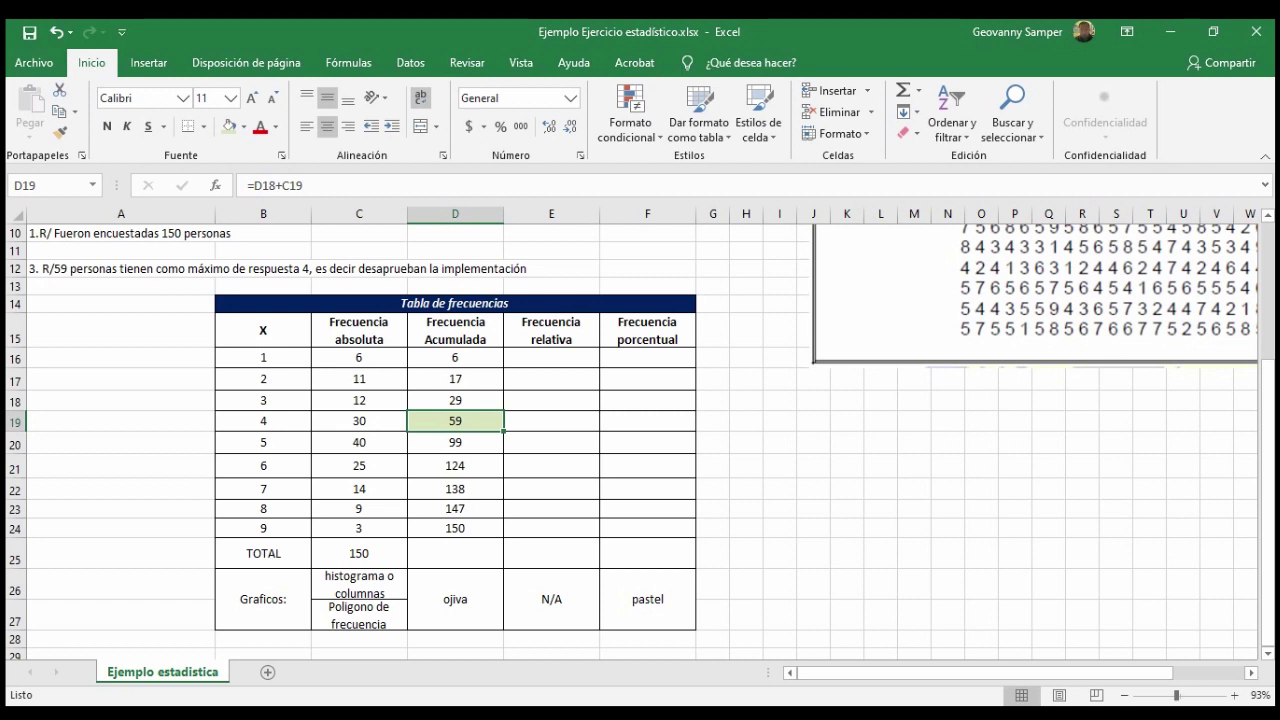
click(121, 251)
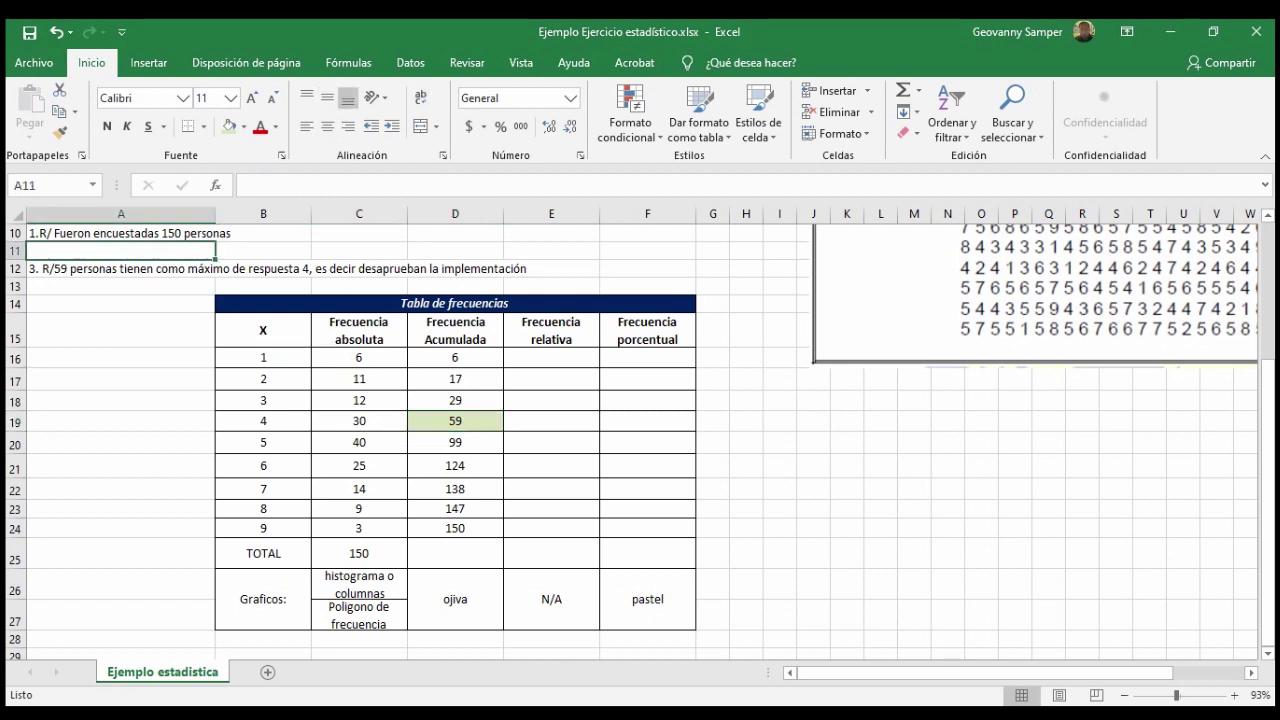
text(2.)
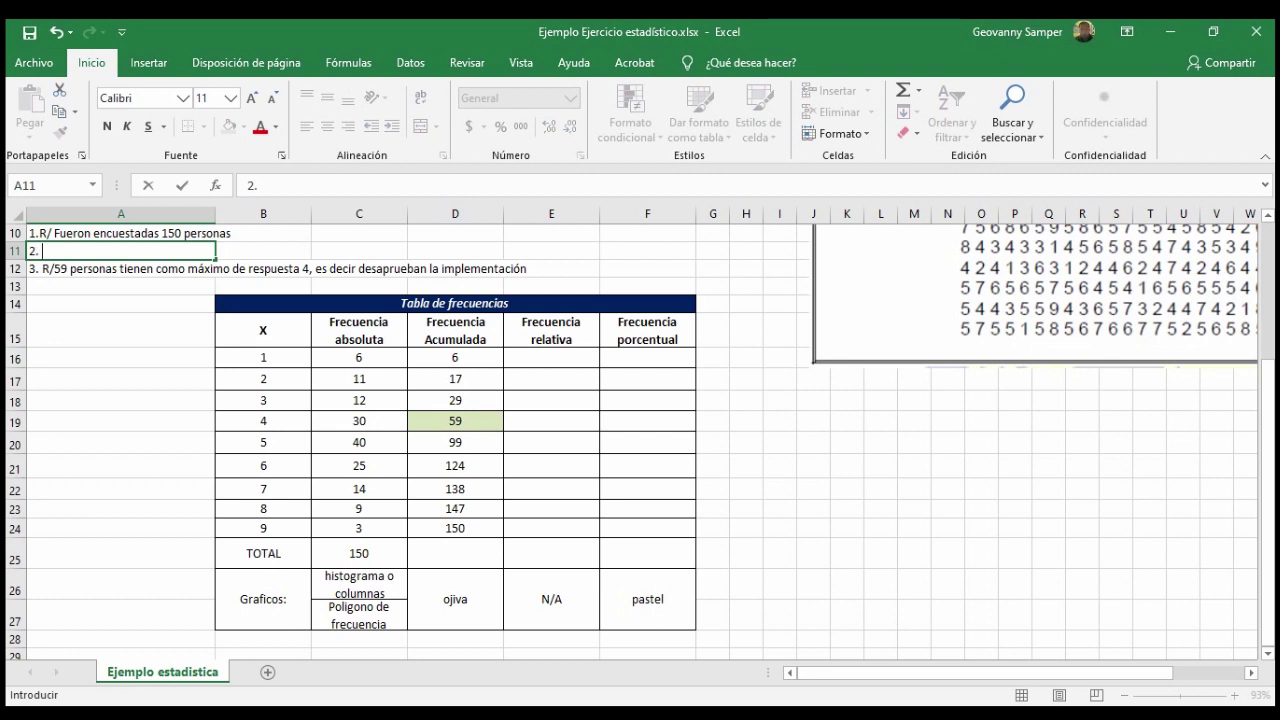
text( R/)
click(746, 400)
- Complete A11 with 'El valor de votación mas común fue 5 (no aprueban ni desaprueban)'
click(359, 421)
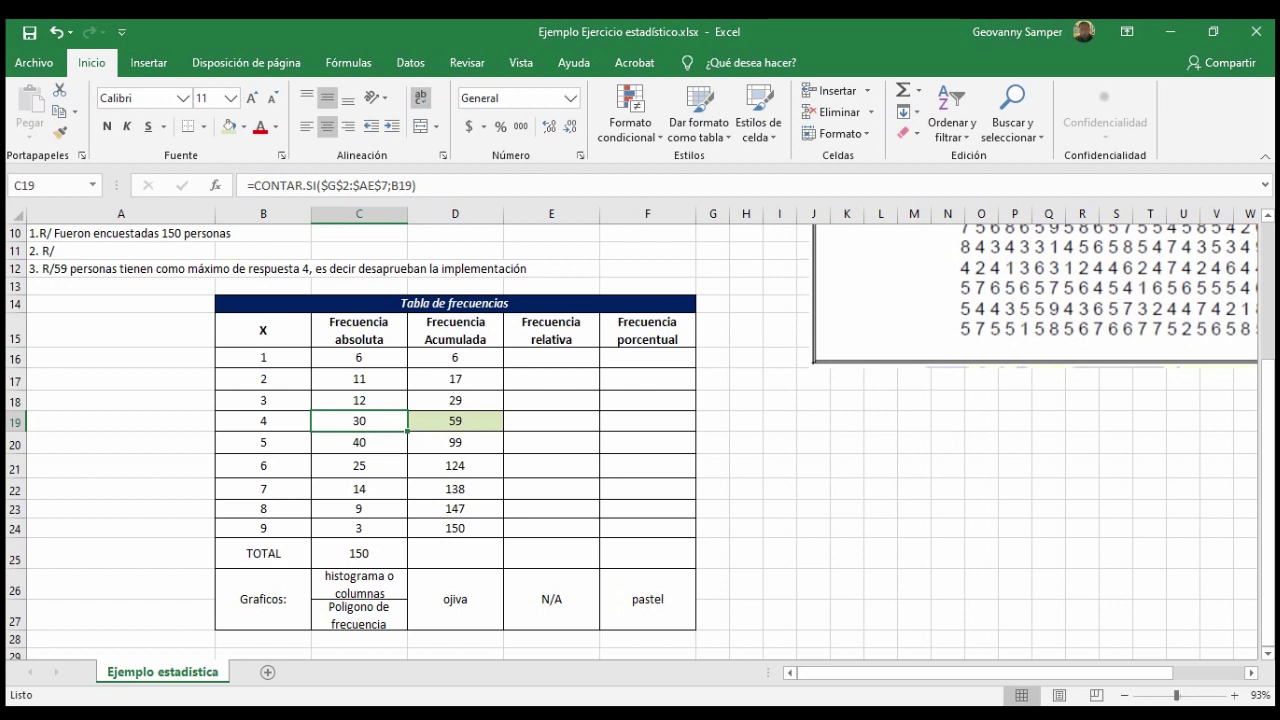
click(120, 251)
key(F2)
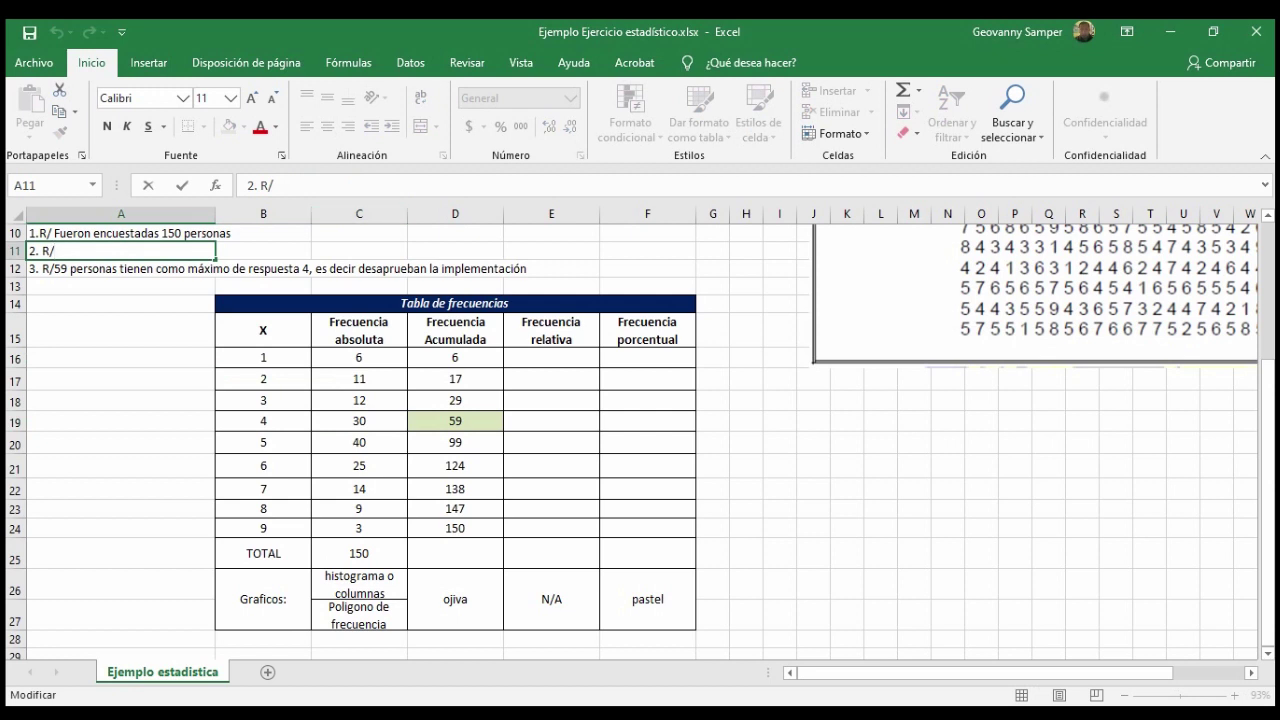
text(El valor )
text(de votación mas común)
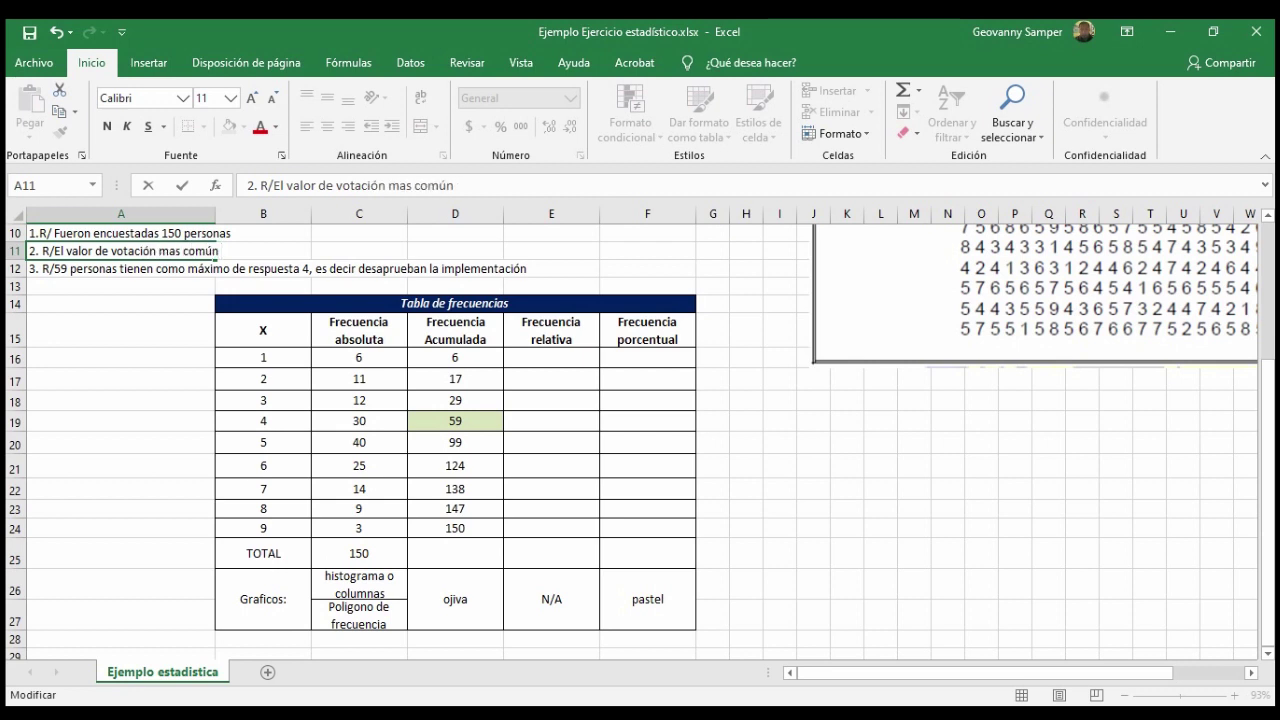
text( fue 5,)
key(BackSpace)
text((no apre)
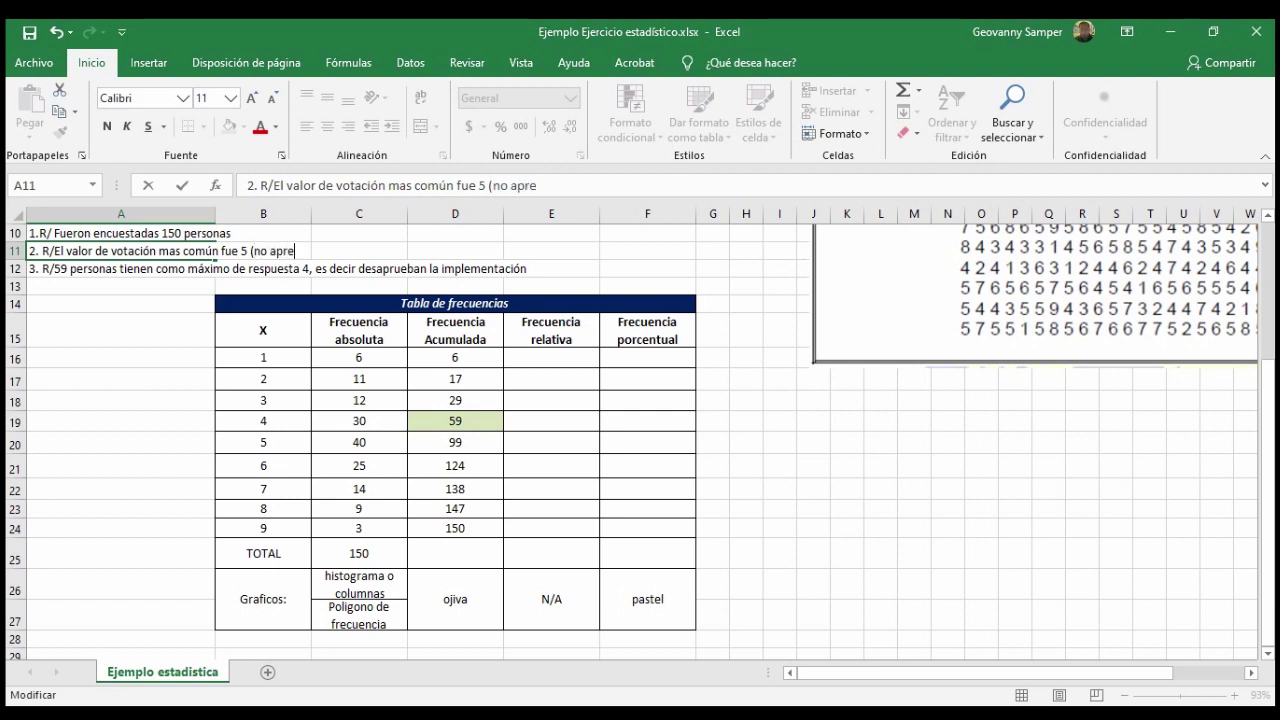
key(BackSpace)
text(ueban ni desaprueban))
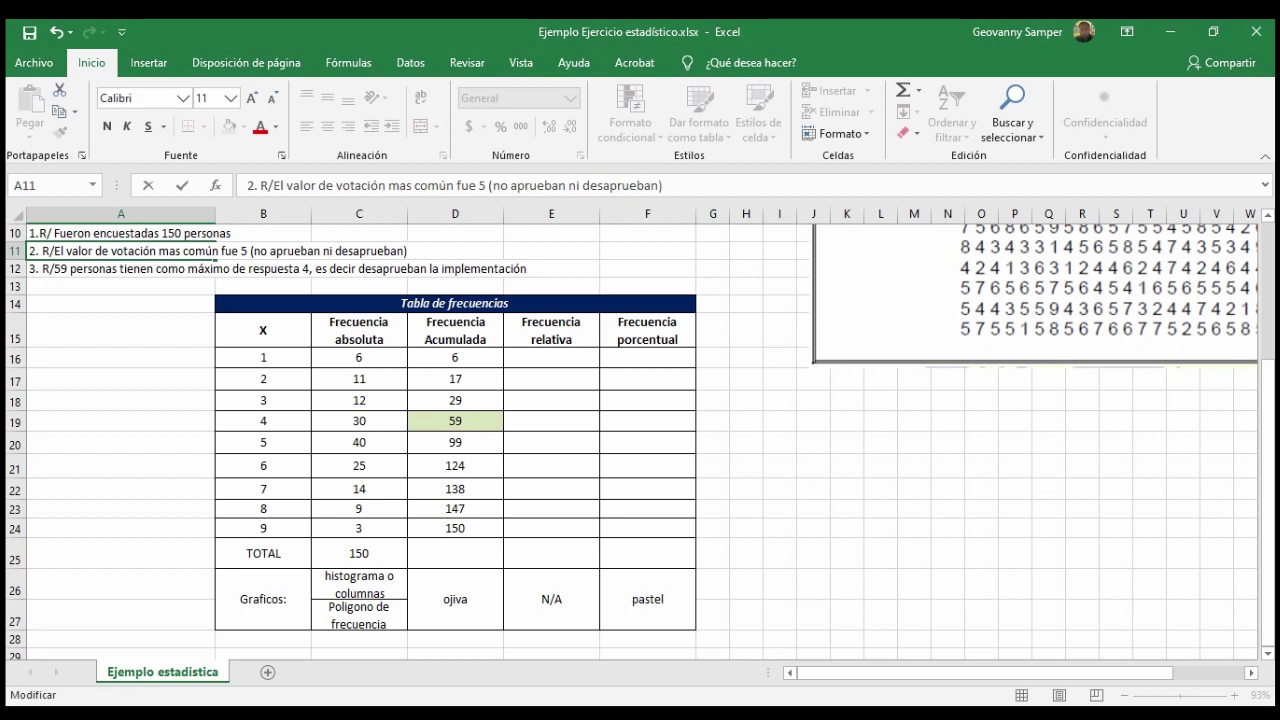
click(551, 251)
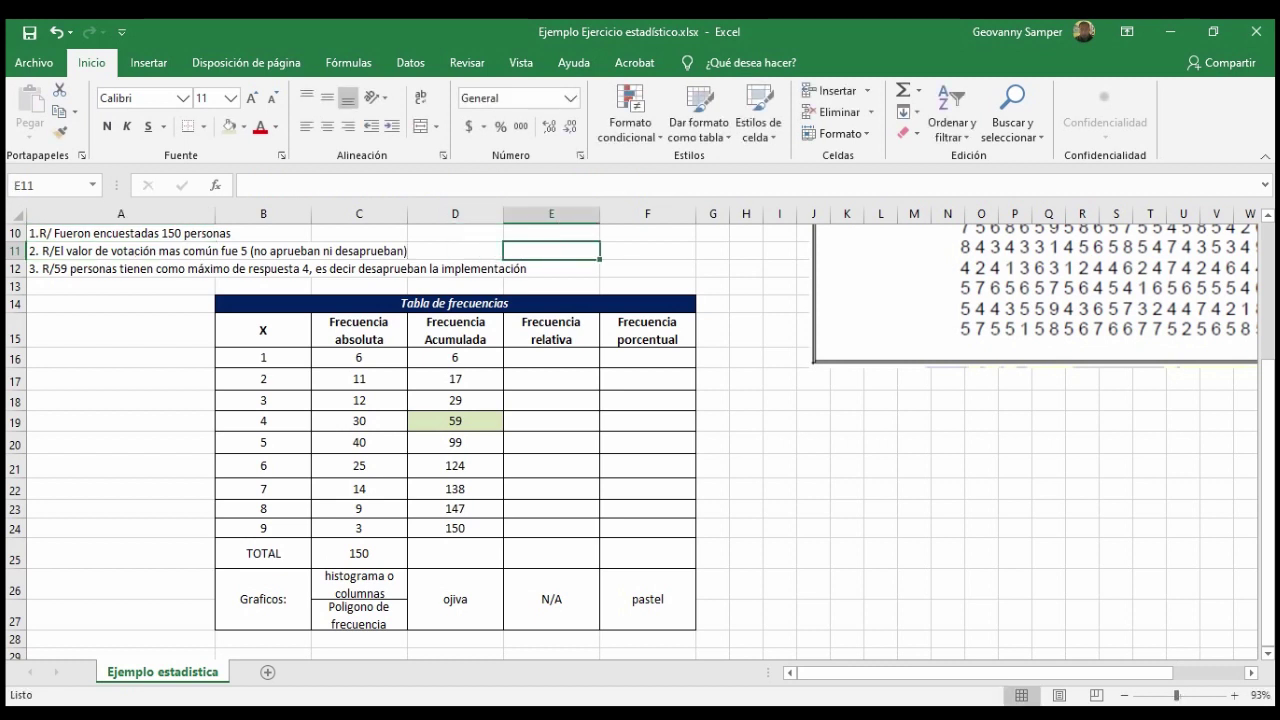
text(=)
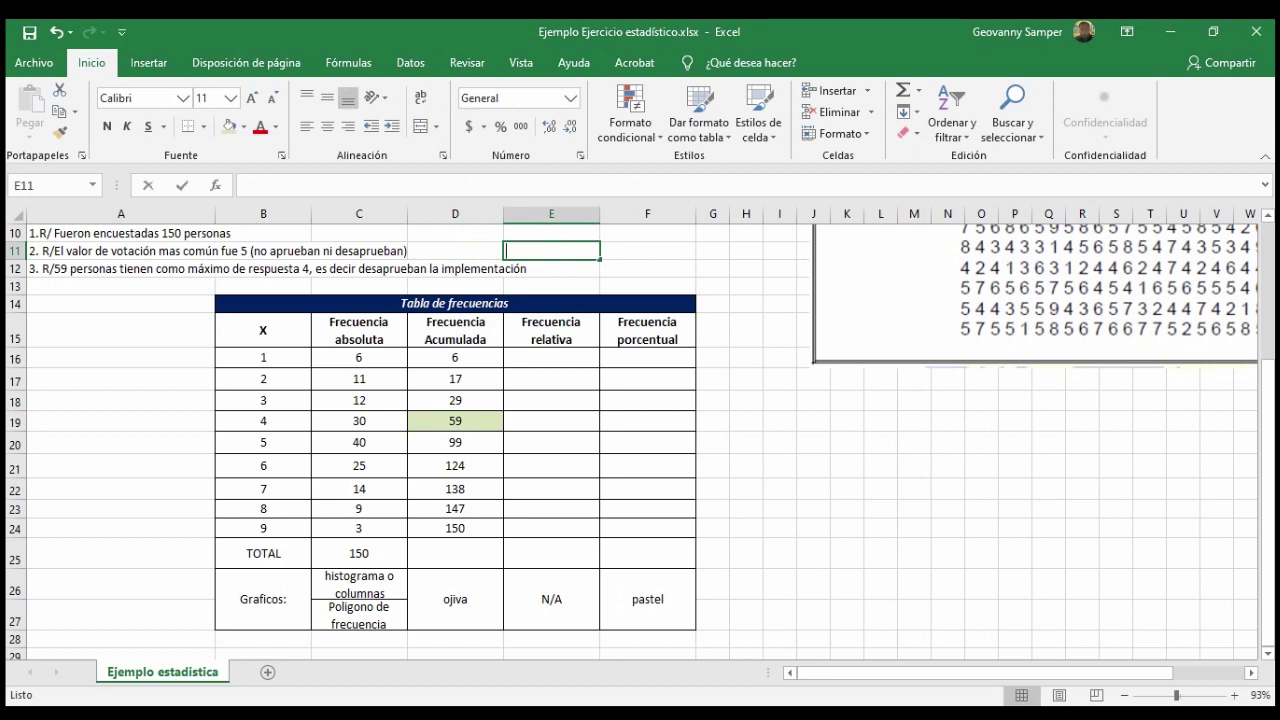
text(moda)
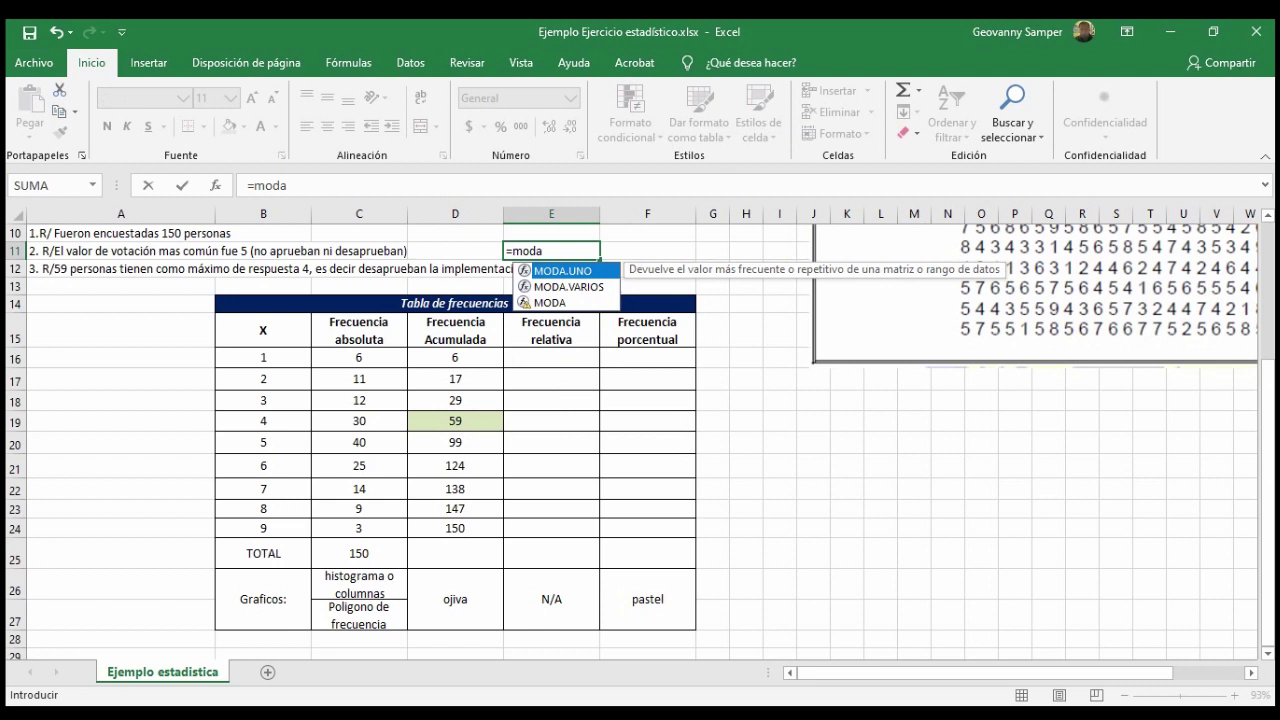
- Enter a mode formula in E11 over the absolute frequencies C16:C24
key(Down)
key(Down)
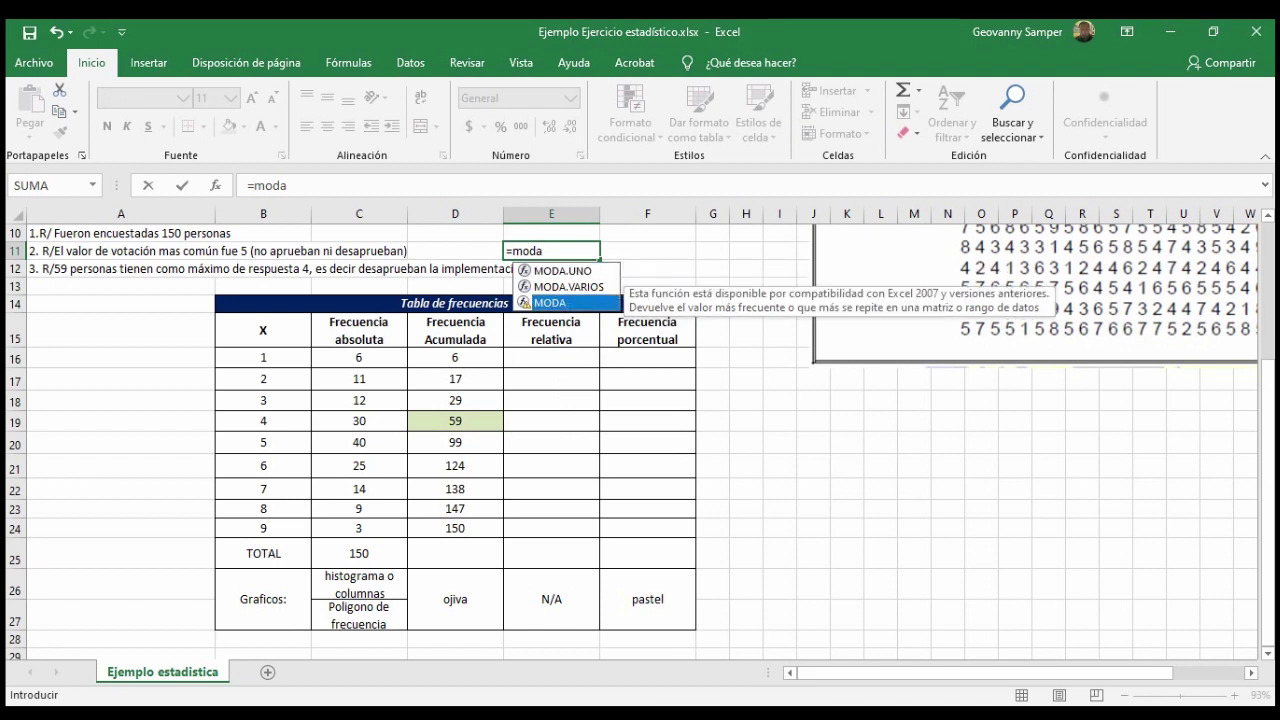
key(F2)
text(()
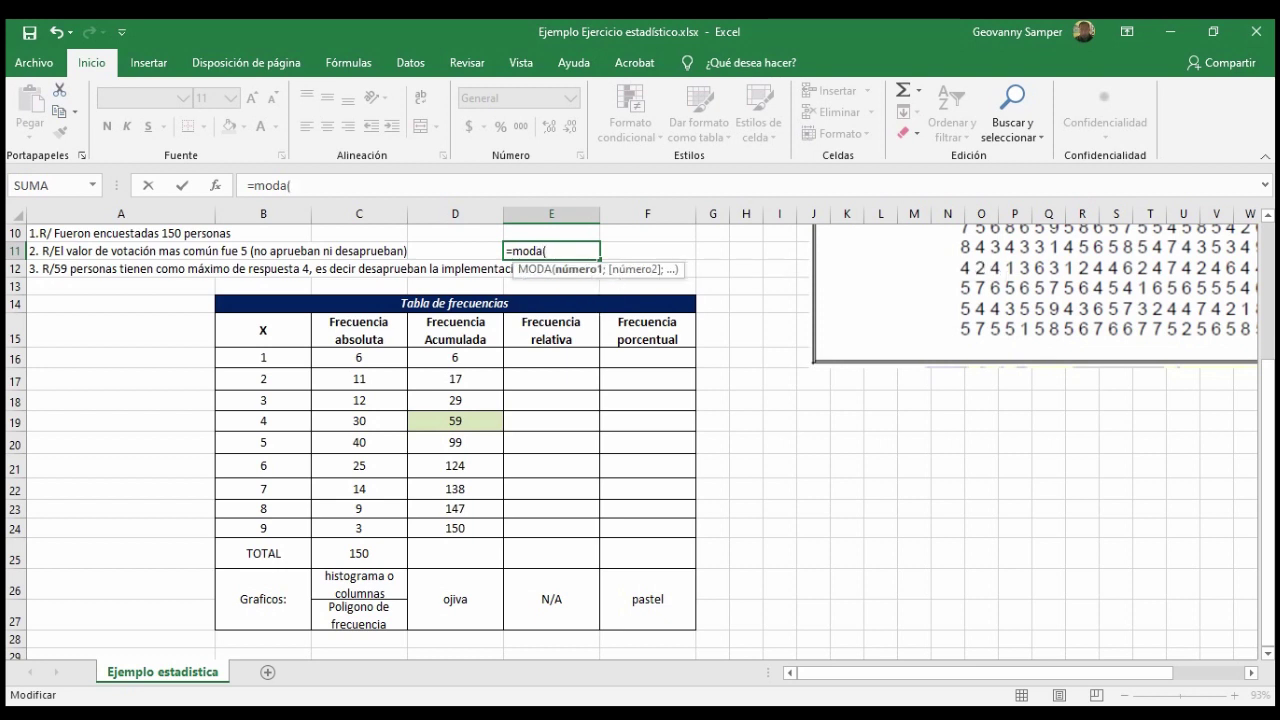
drag(359, 357, 359, 528)
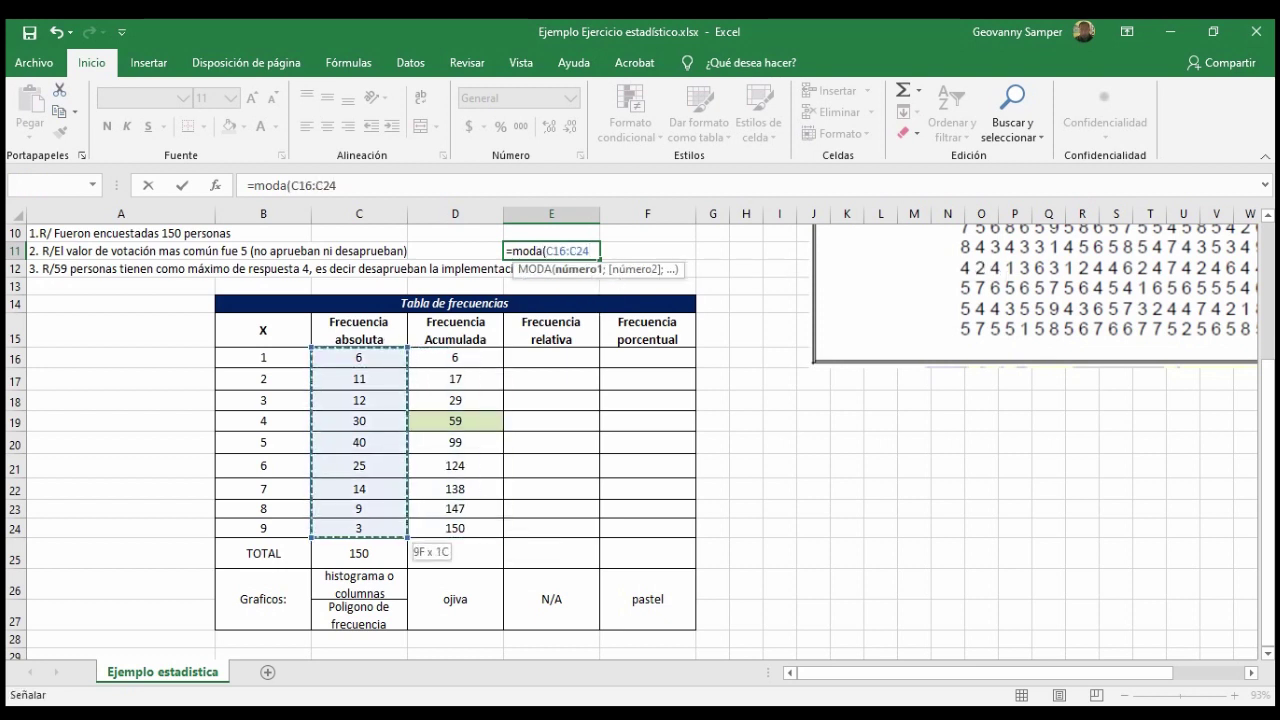
text())
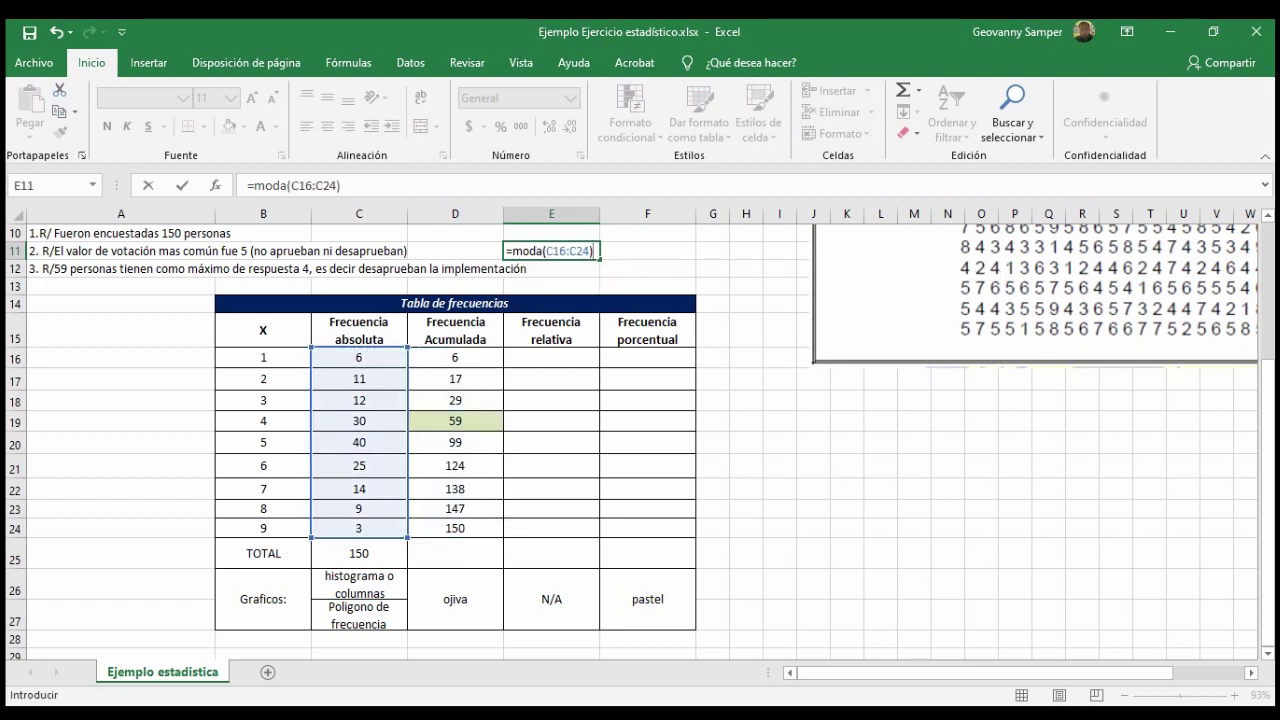
key(Return)
click(551, 250)
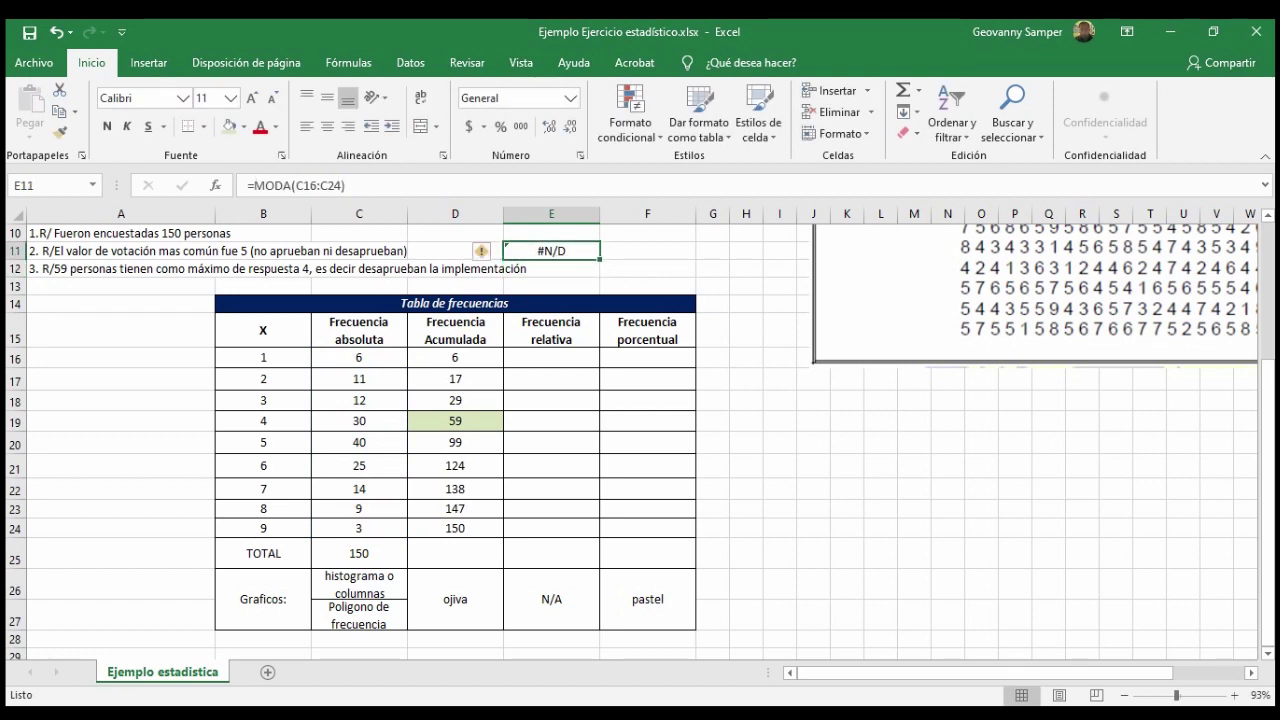
- Change E11's function to MODA.UNO, giving =MODA.UNO(C16:C24), which shows #N/D
click(292, 185)
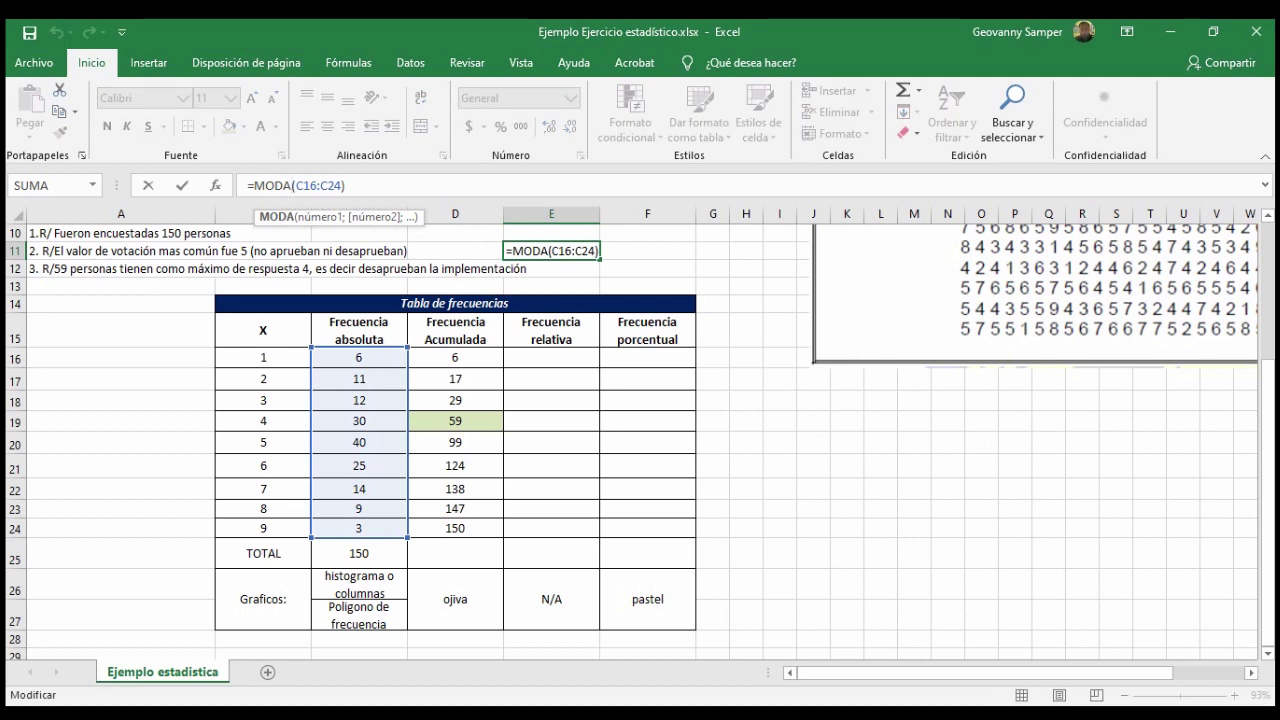
click(552, 251)
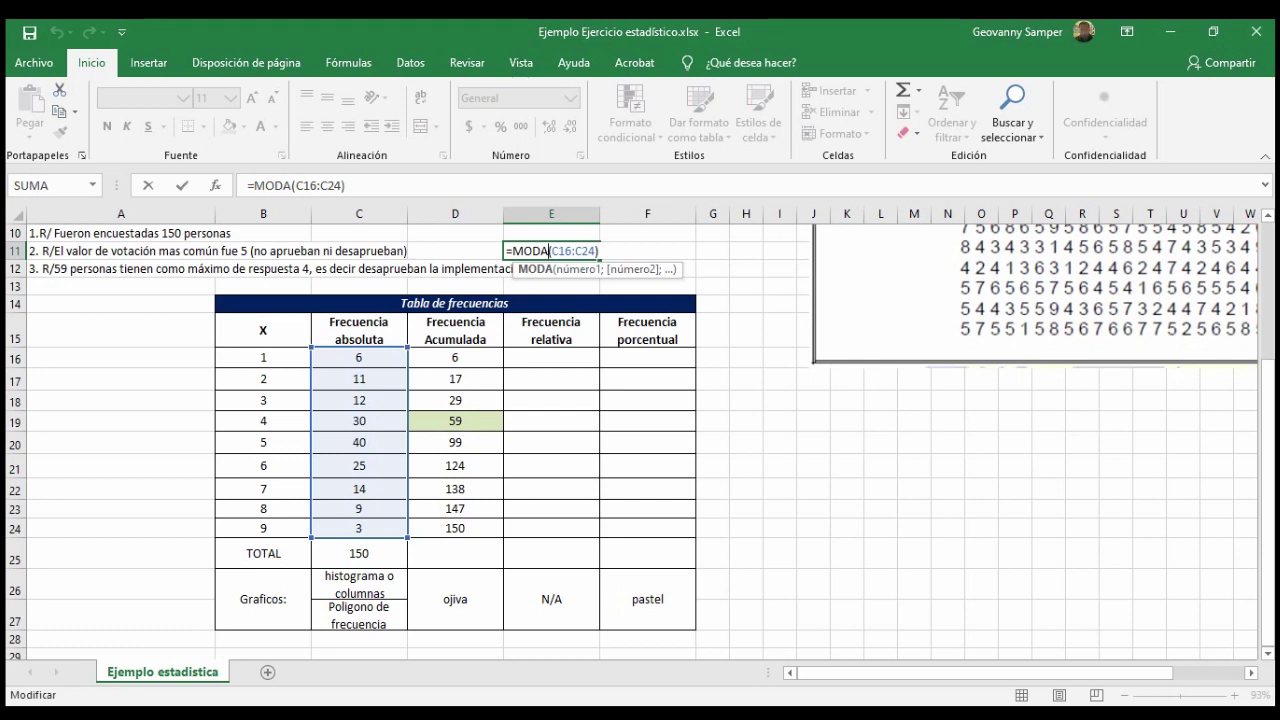
text(.)
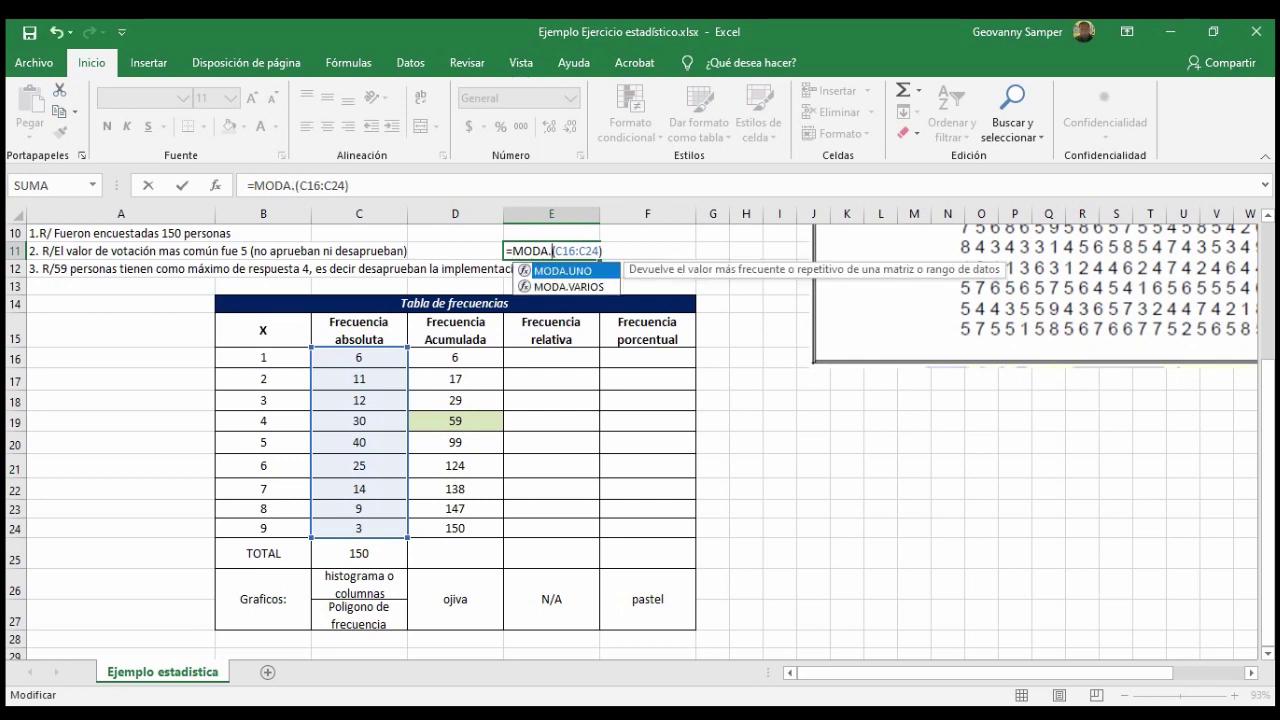
key(Down)
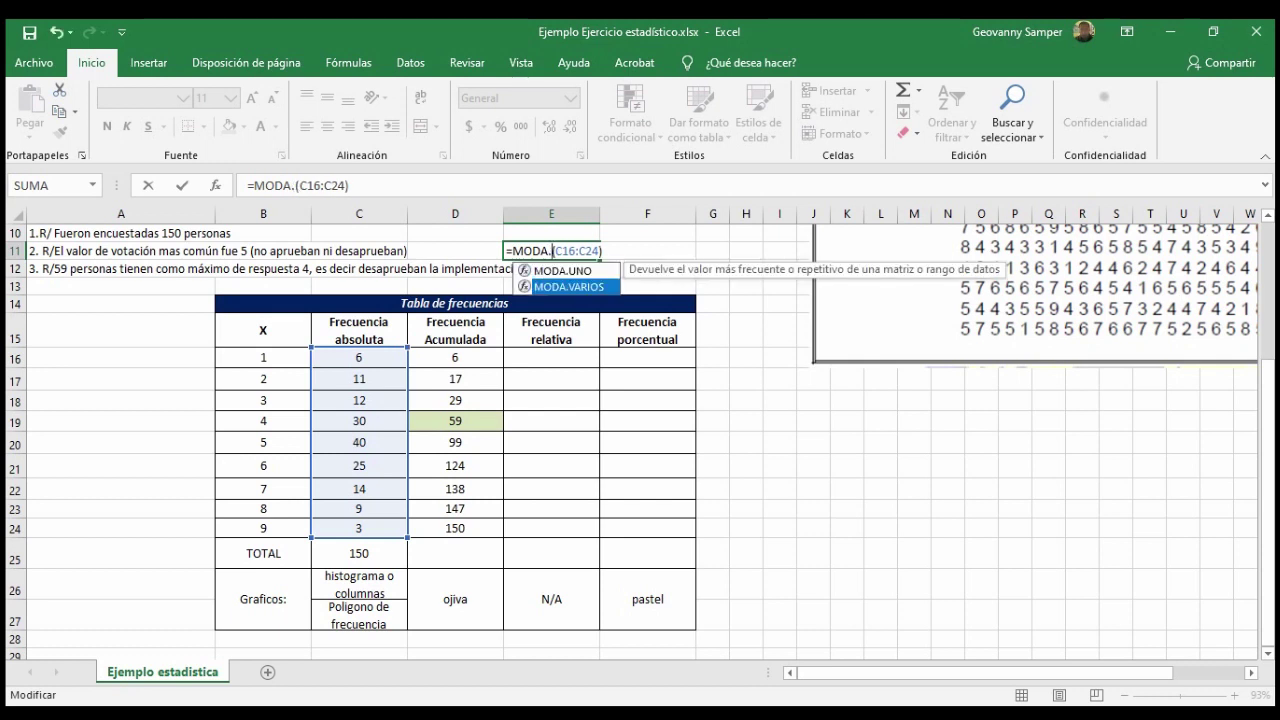
key(Up)
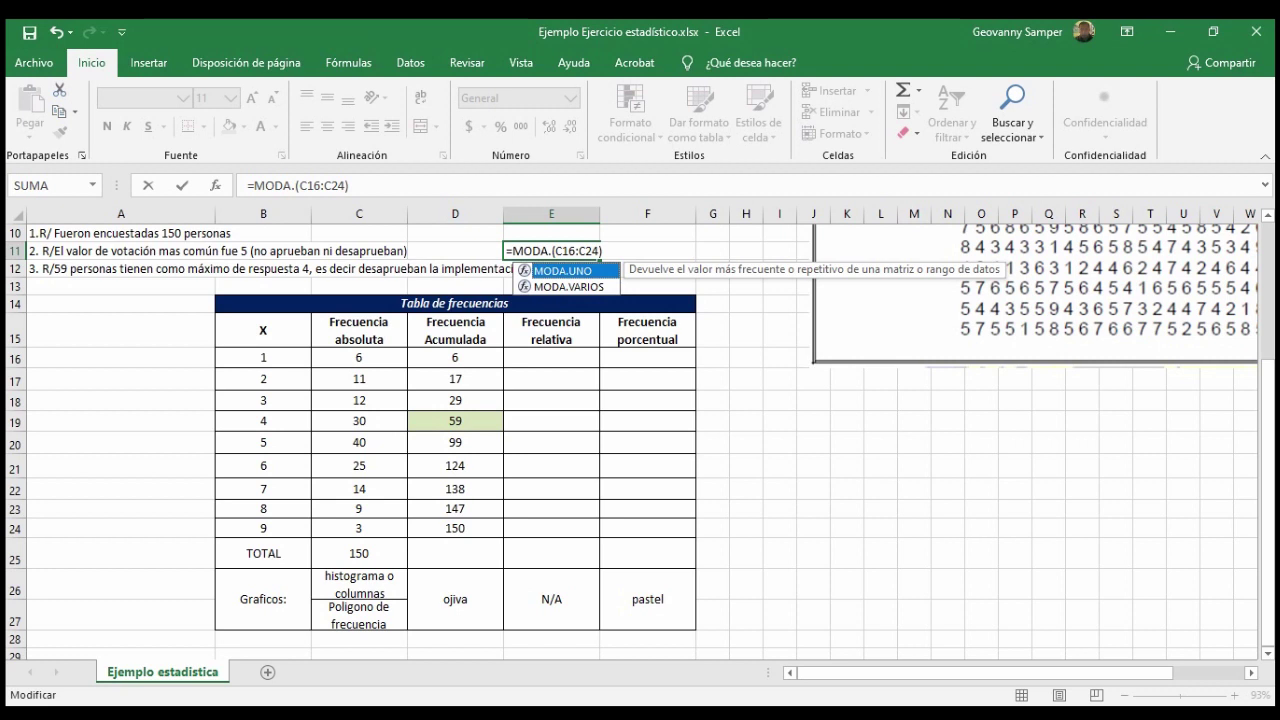
scroll(640, 440, up, 3)
scroll(640, 440, down, 3)
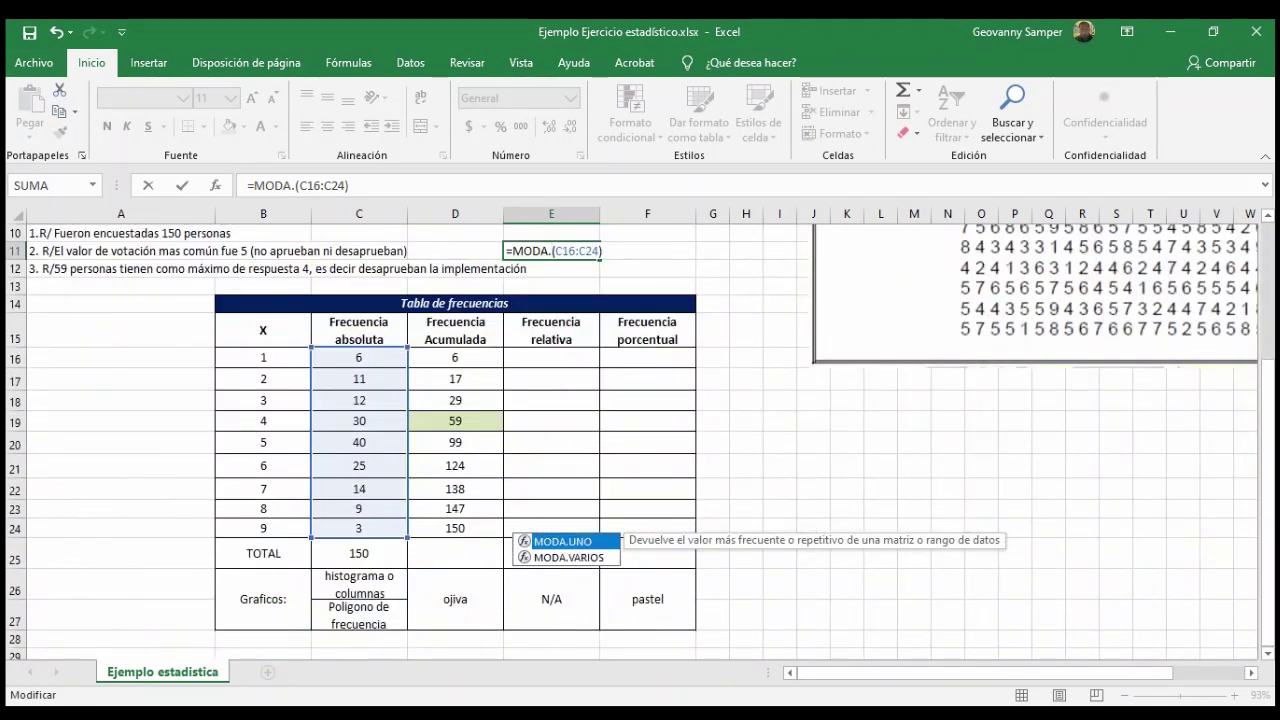
key(Down)
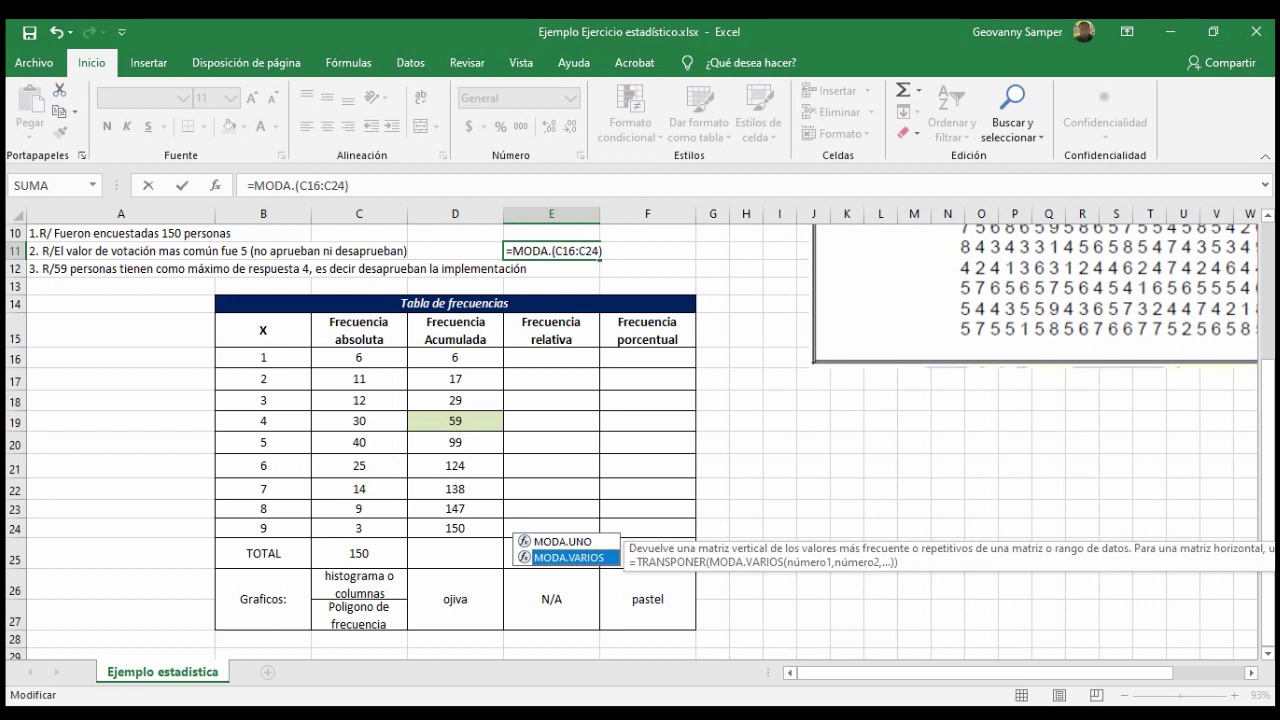
key(Up)
key(Tab)
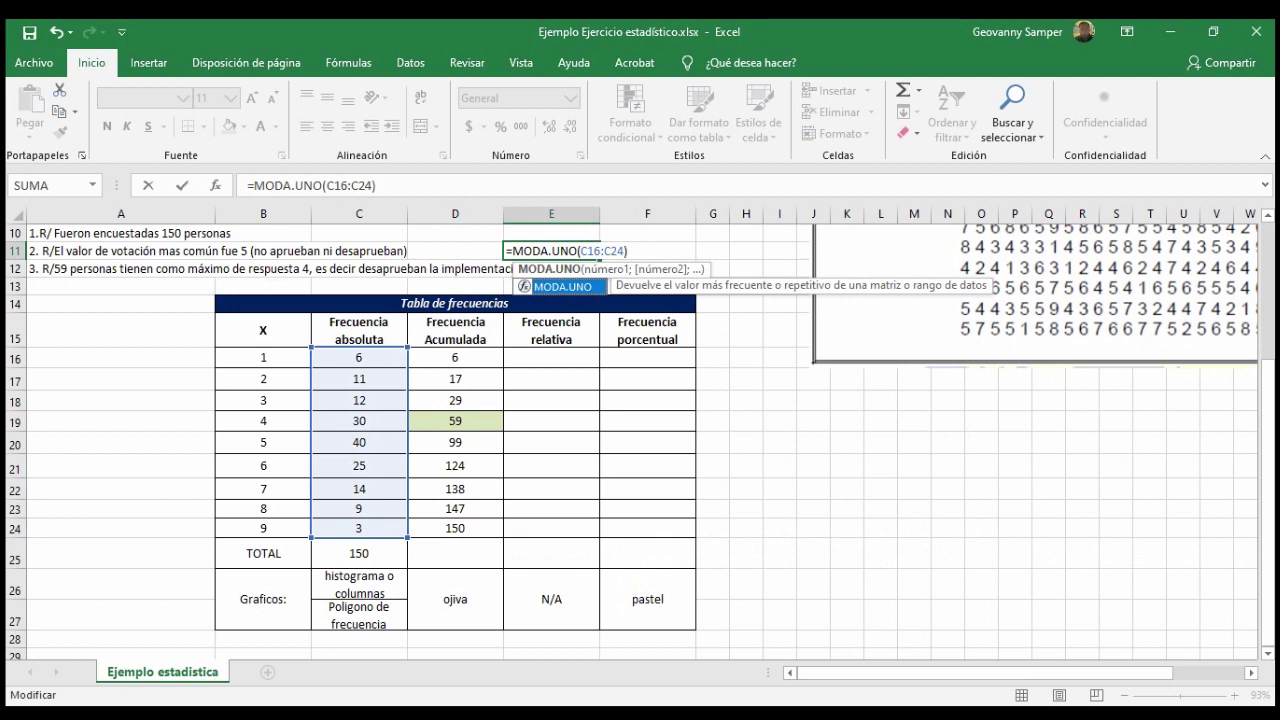
key(Return)
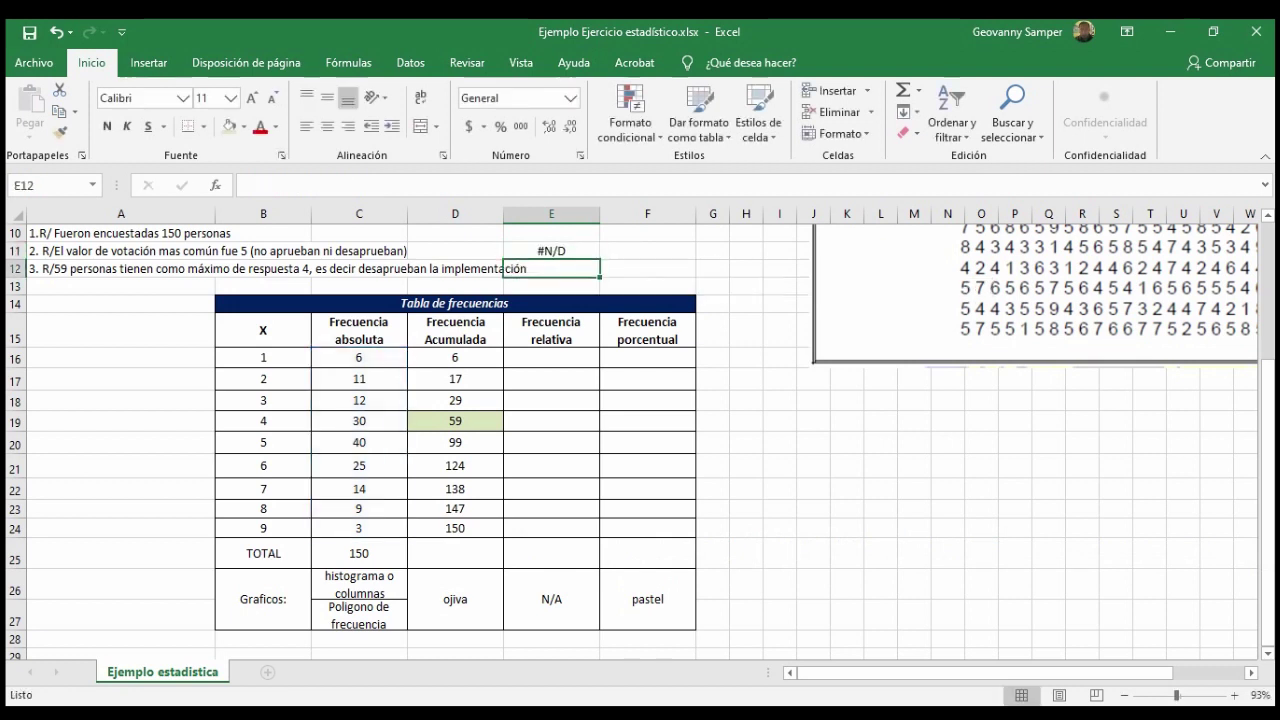
click(551, 250)
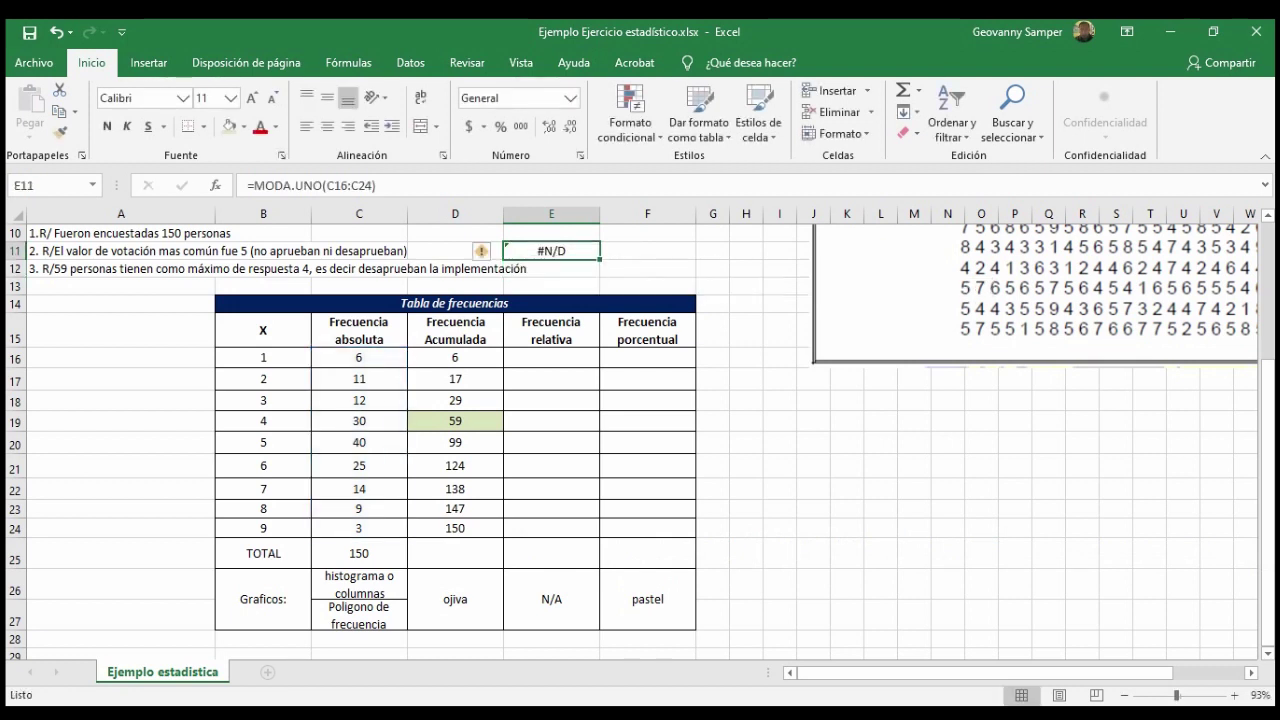
- Replace C16:C24 with the original data G2:AE7 so E11's MODA.UNO returns 5
scroll(640, 440, up, 3)
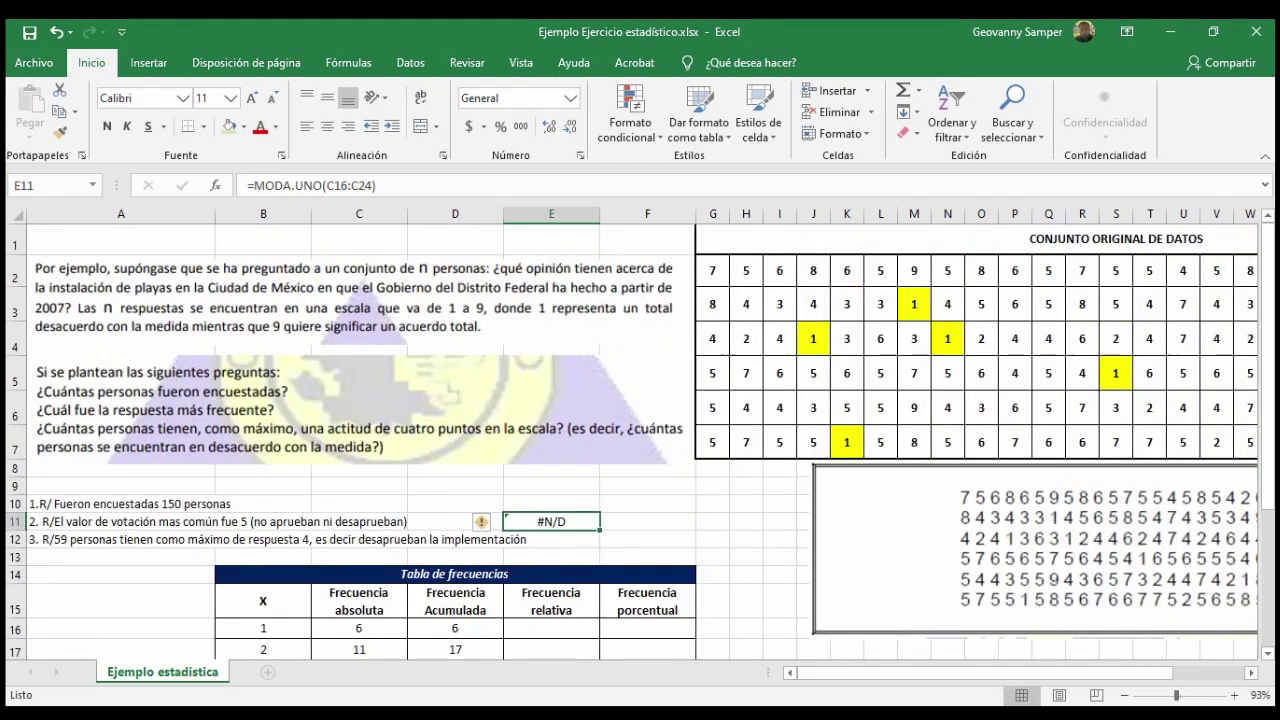
drag(327, 186, 373, 186)
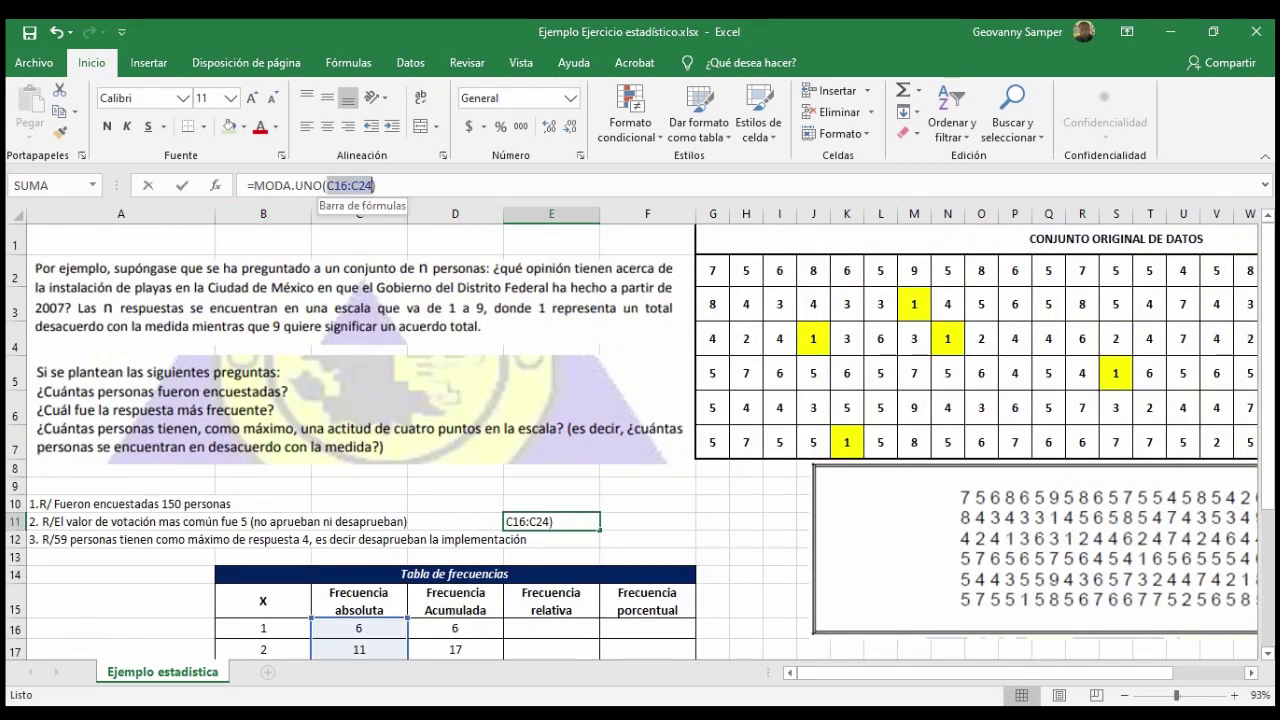
key(BackSpace)
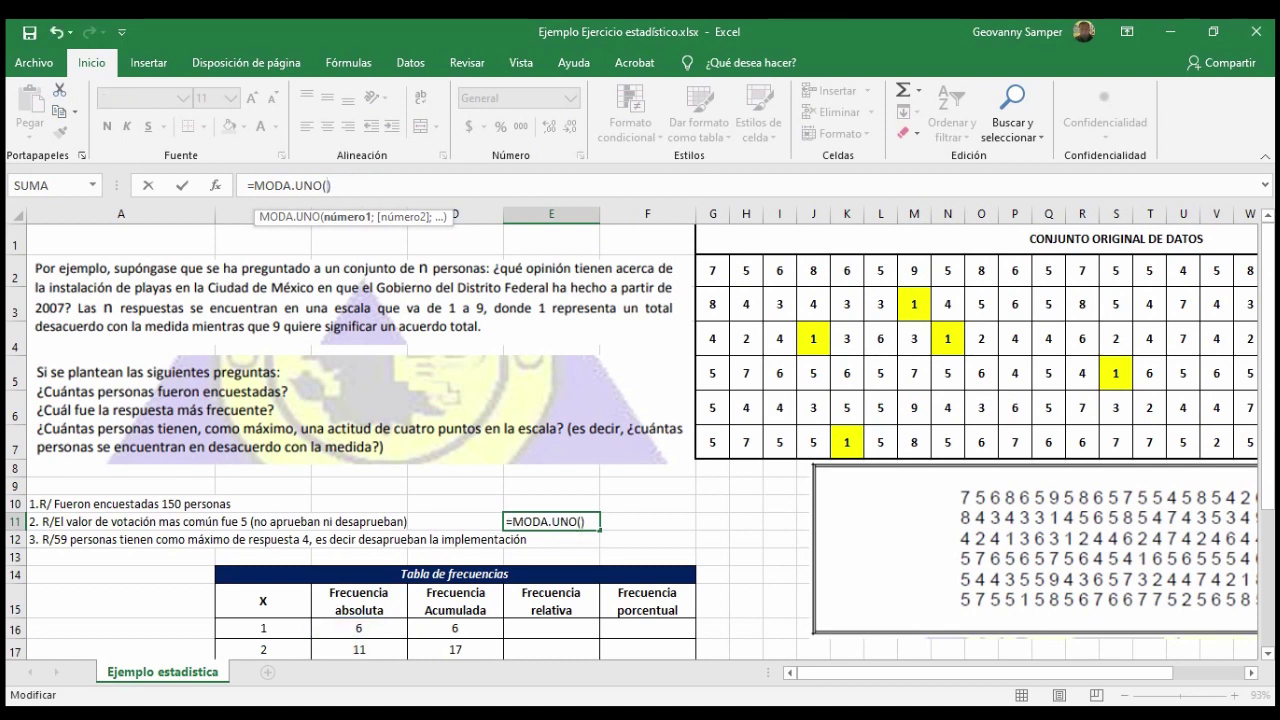
mouse_move(713, 270)
mouse_down()
mouse_move(1250, 510)
mouse_move(1140, 441)
mouse_up()
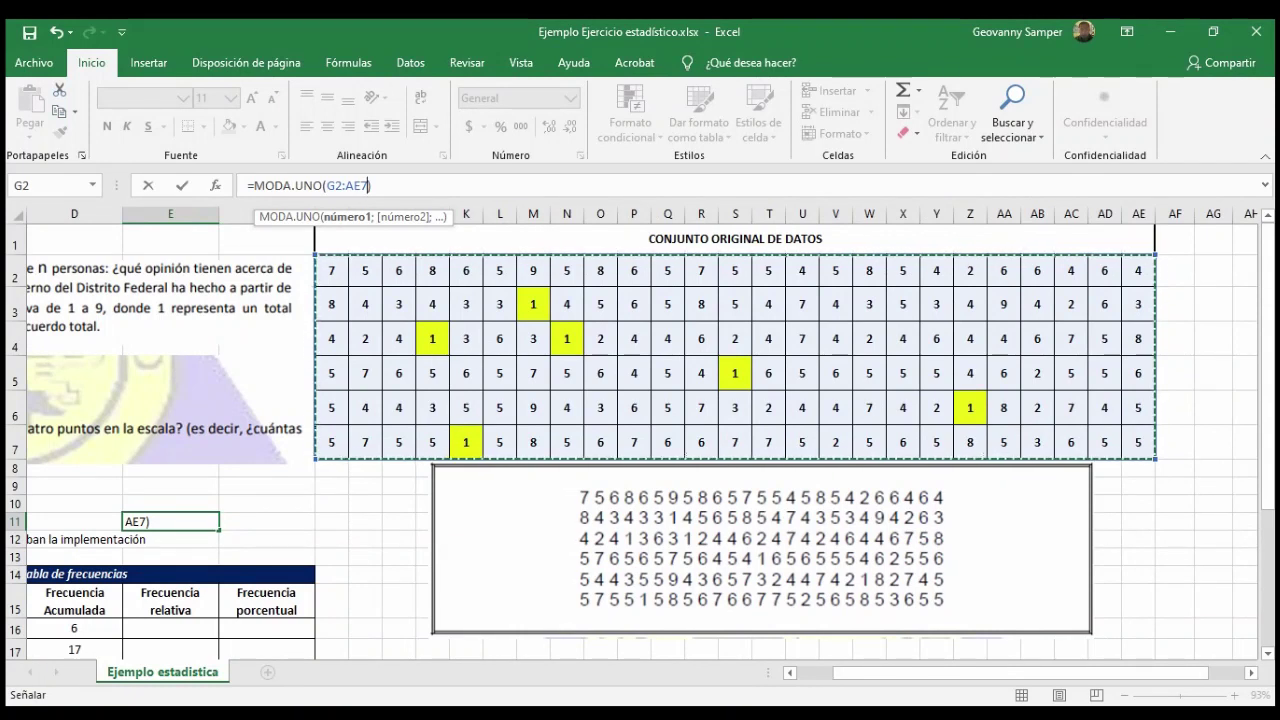
key(Return)
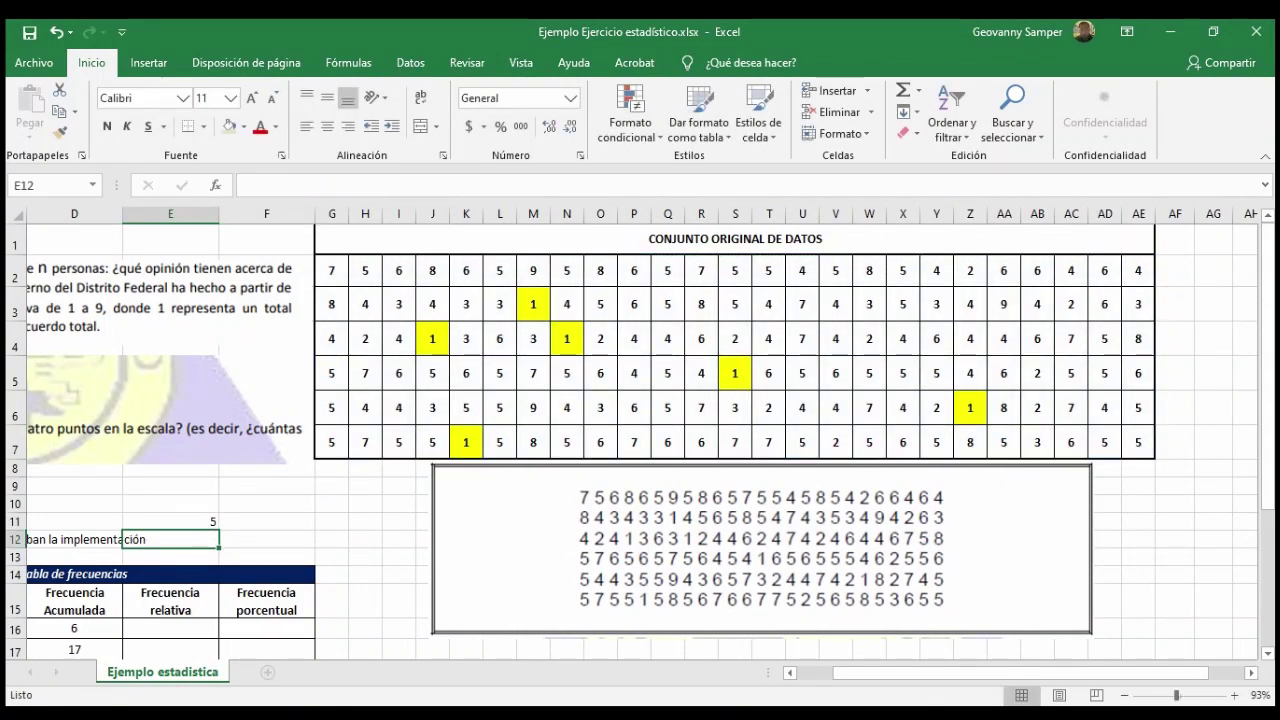
scroll(640, 440, left, 3)
- Type the label 'Moda' in D11 beside the mode result
scroll(640, 440, down, 4)
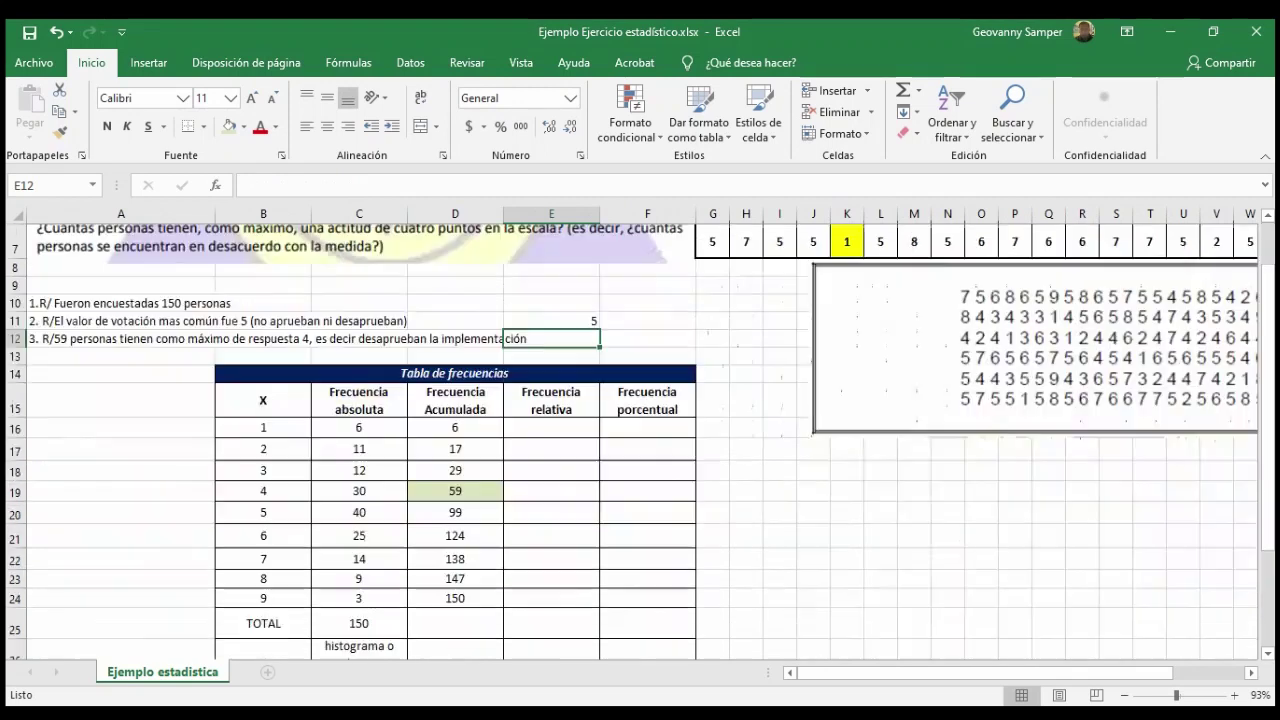
scroll(640, 440, up, 1)
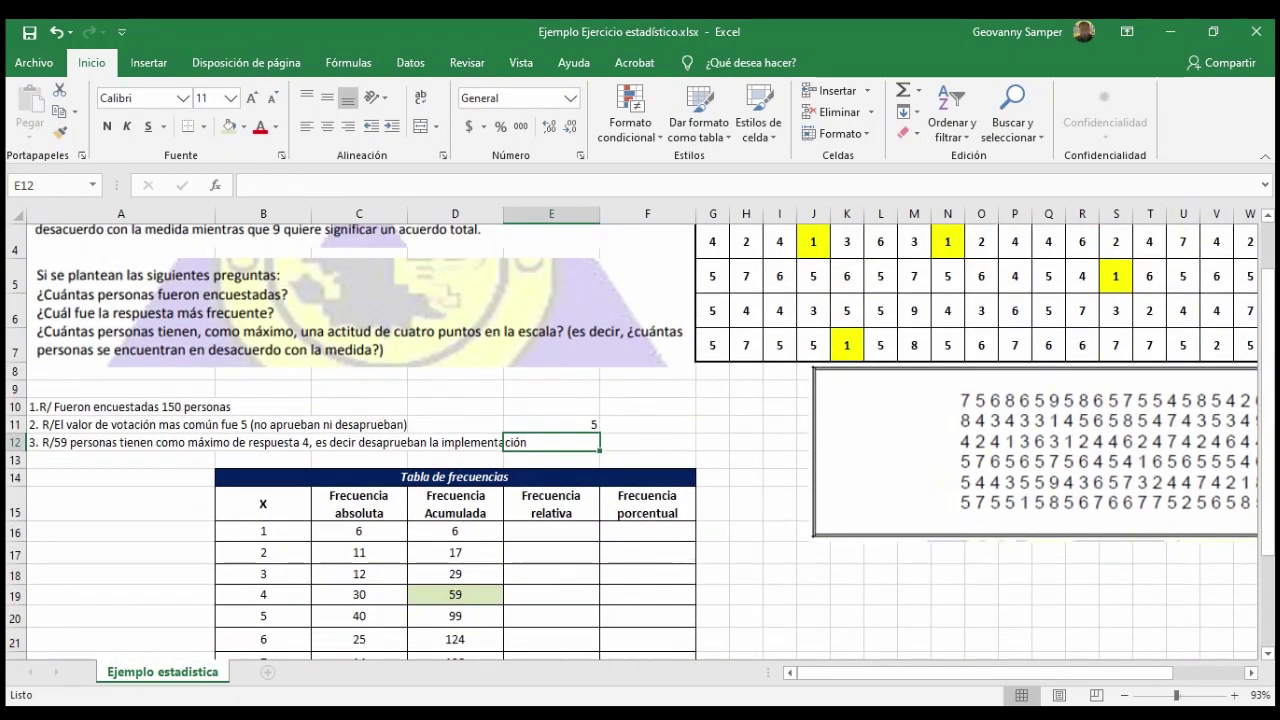
click(551, 424)
click(455, 424)
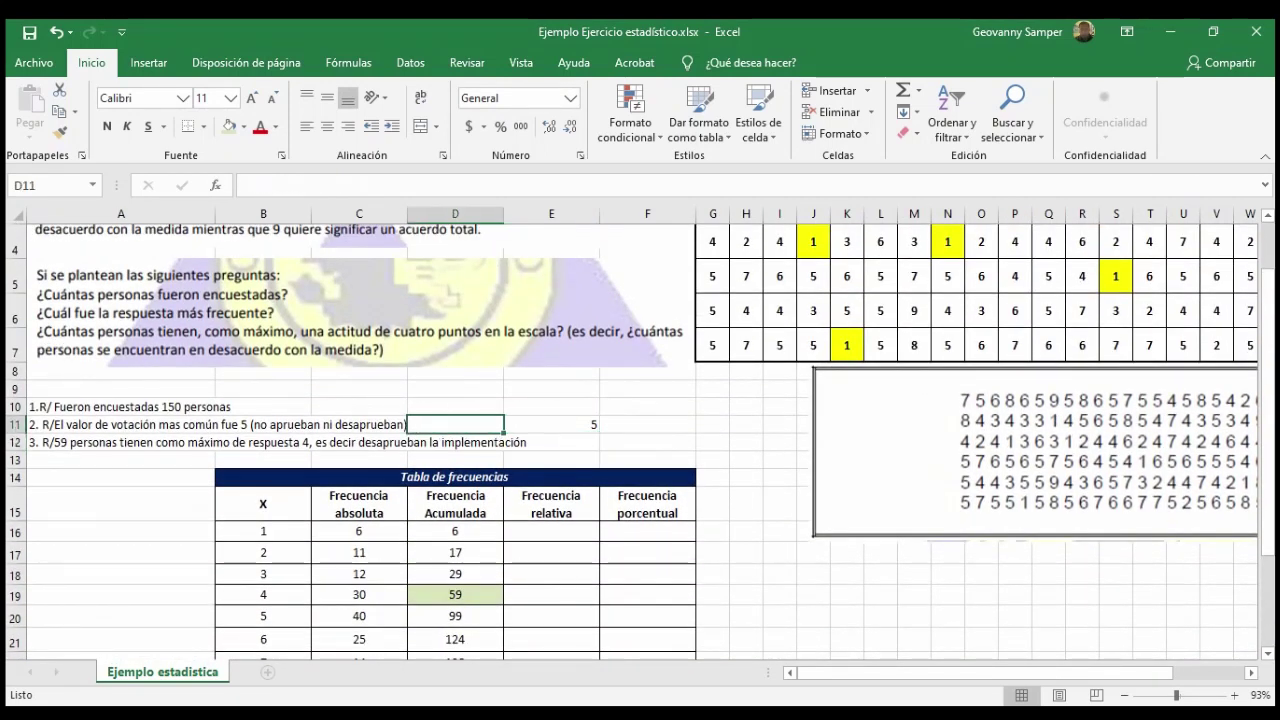
text(Moda)
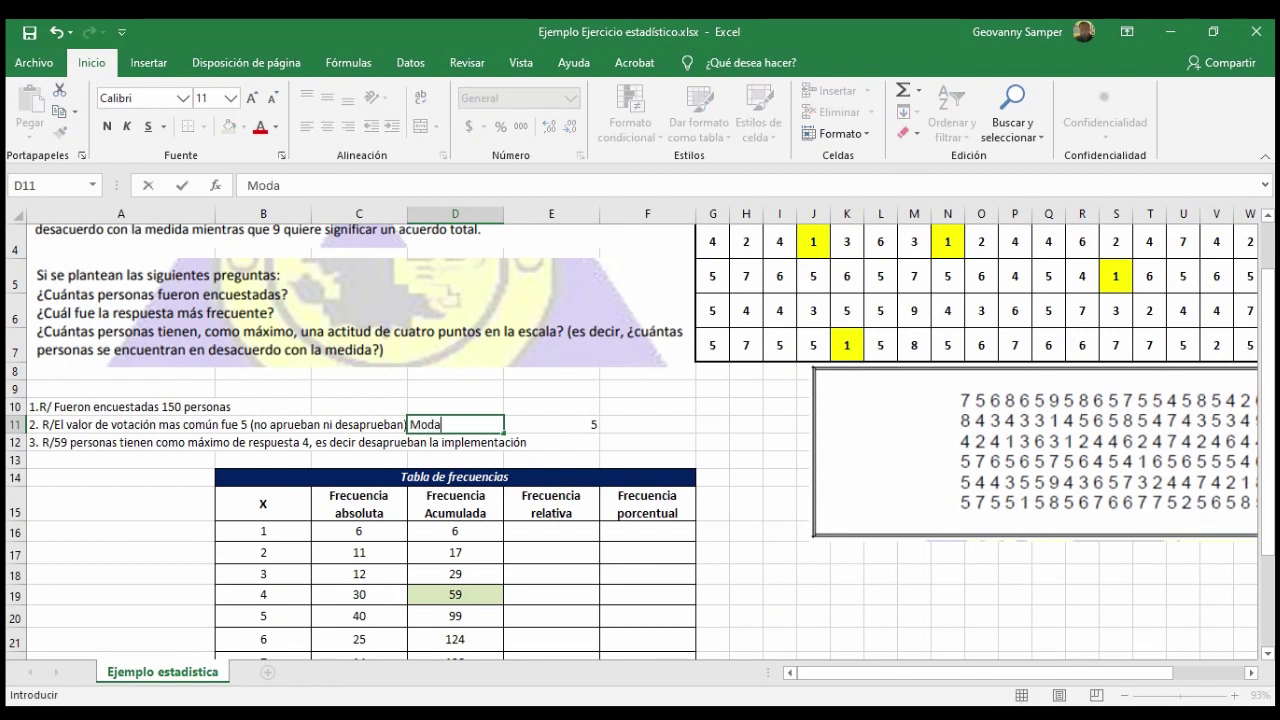
key(Return)
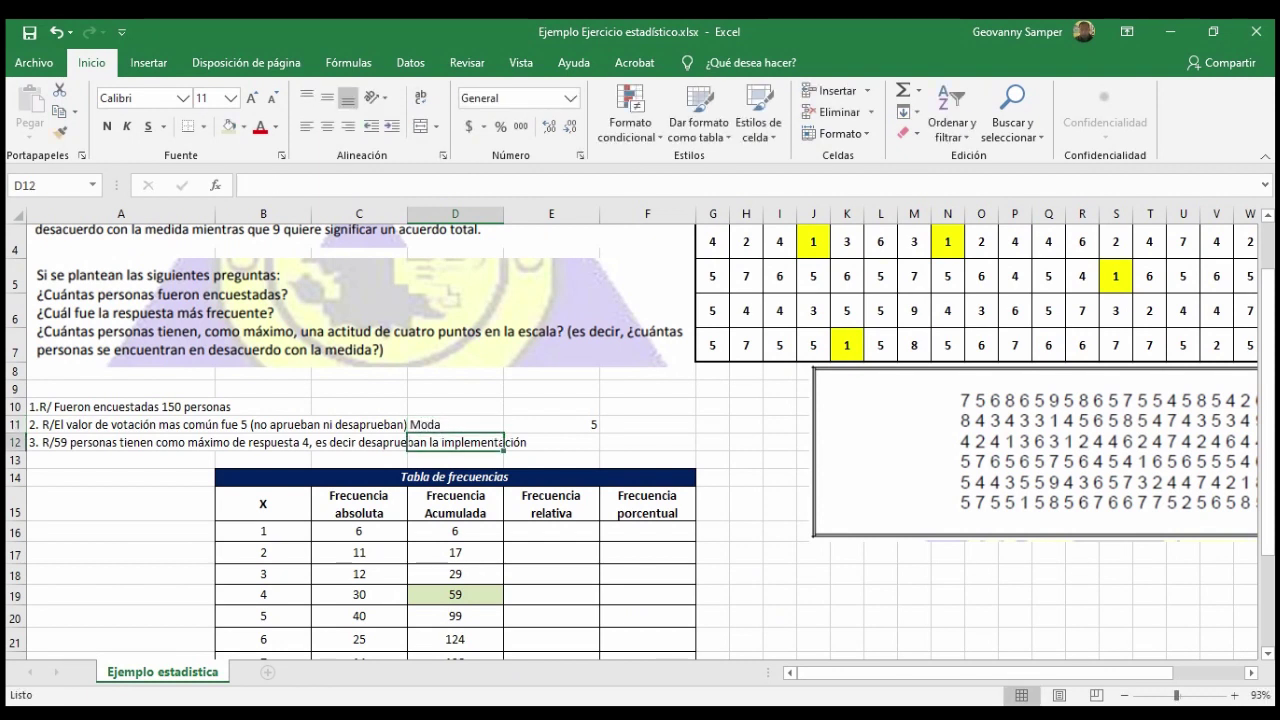
click(455, 424)
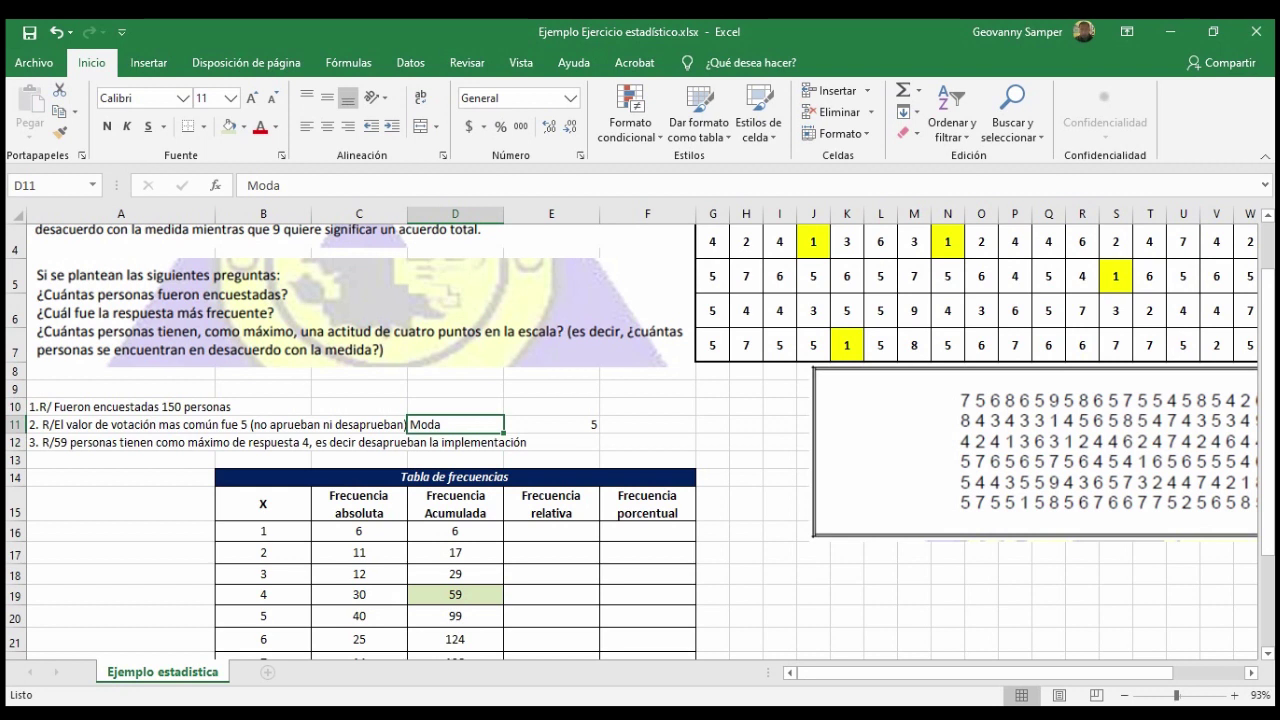
click(551, 424)
- Centre the contents of D11:E11
scroll(640, 420, up, 1)
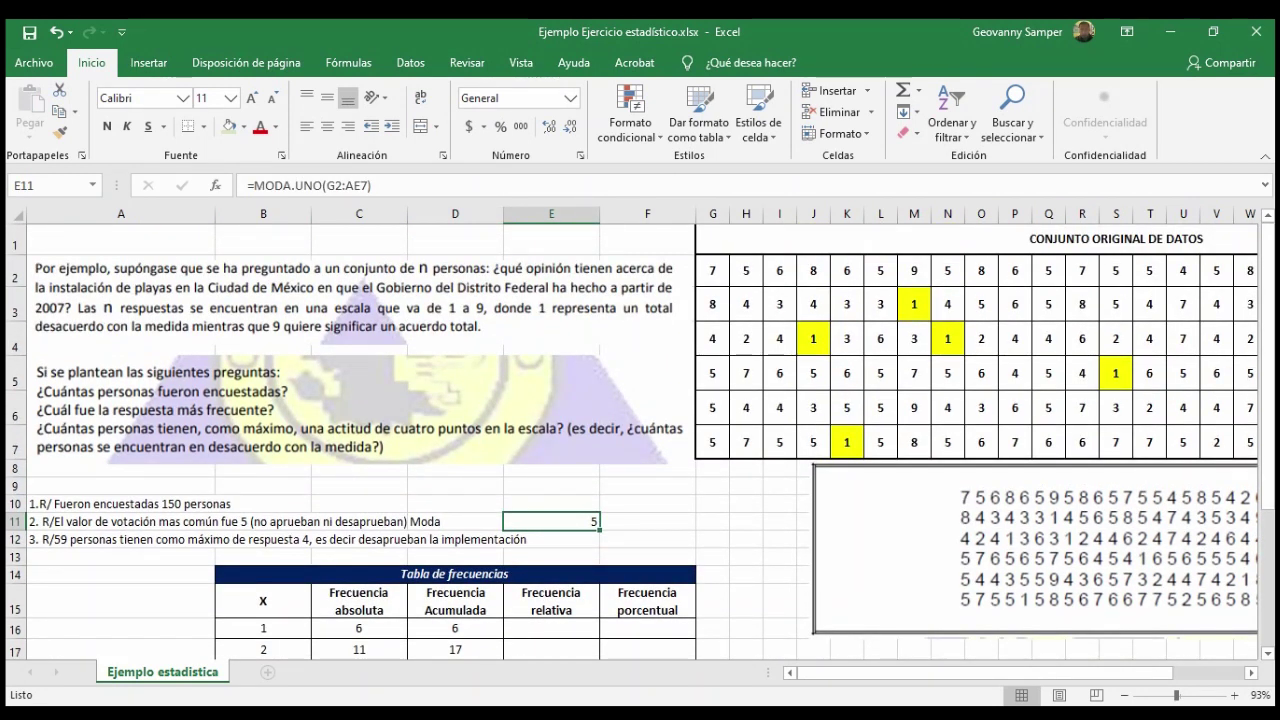
scroll(640, 440, down, 2)
scroll(640, 440, up, 2)
scroll(640, 440, down, 1)
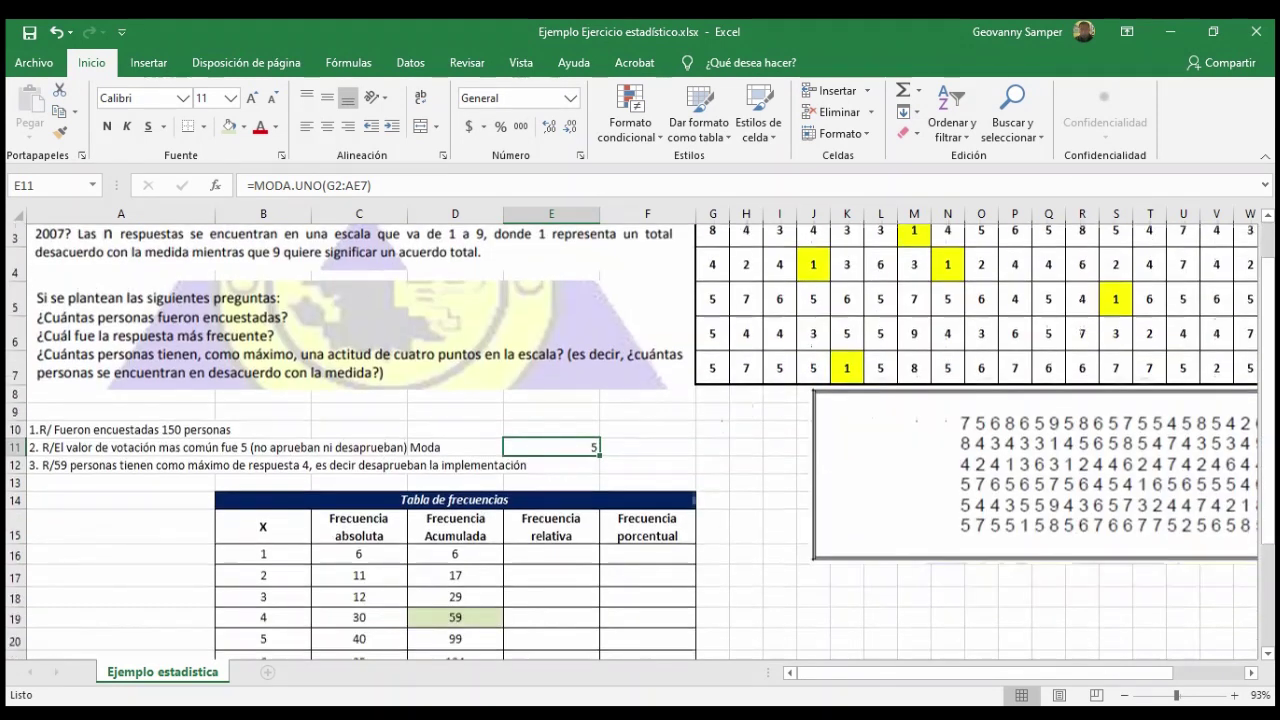
drag(455, 424, 551, 424)
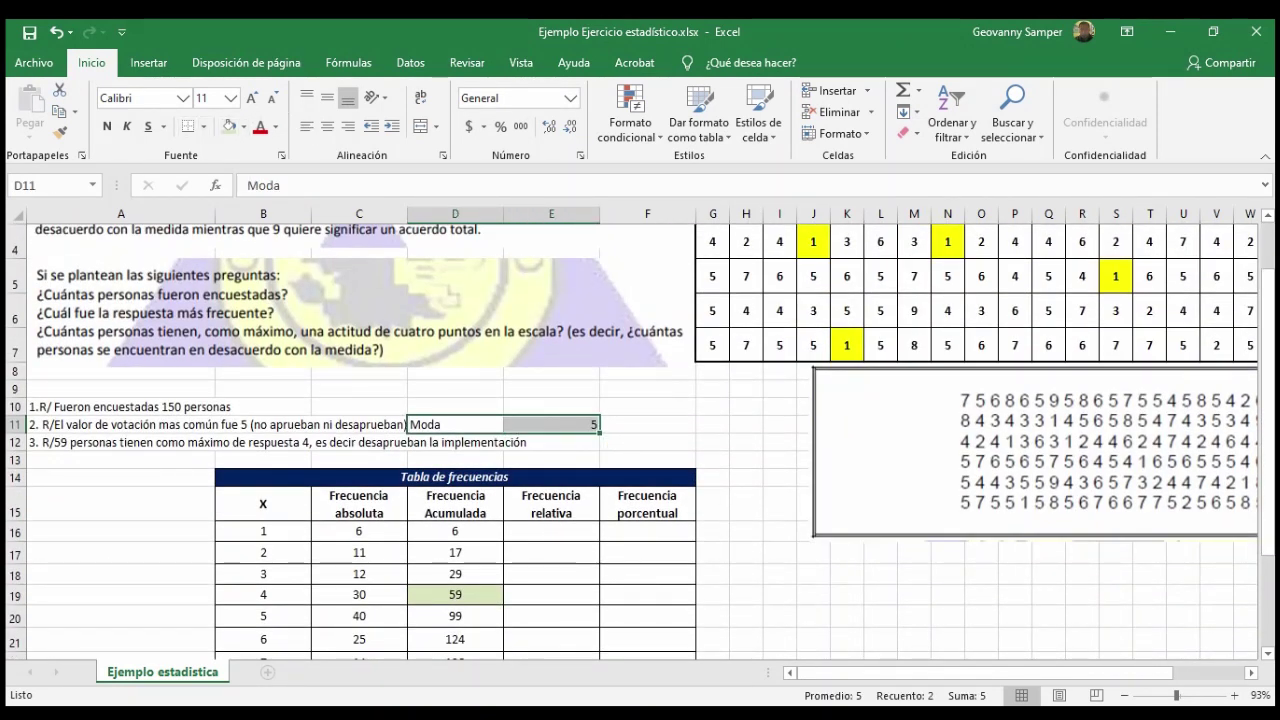
click(327, 126)
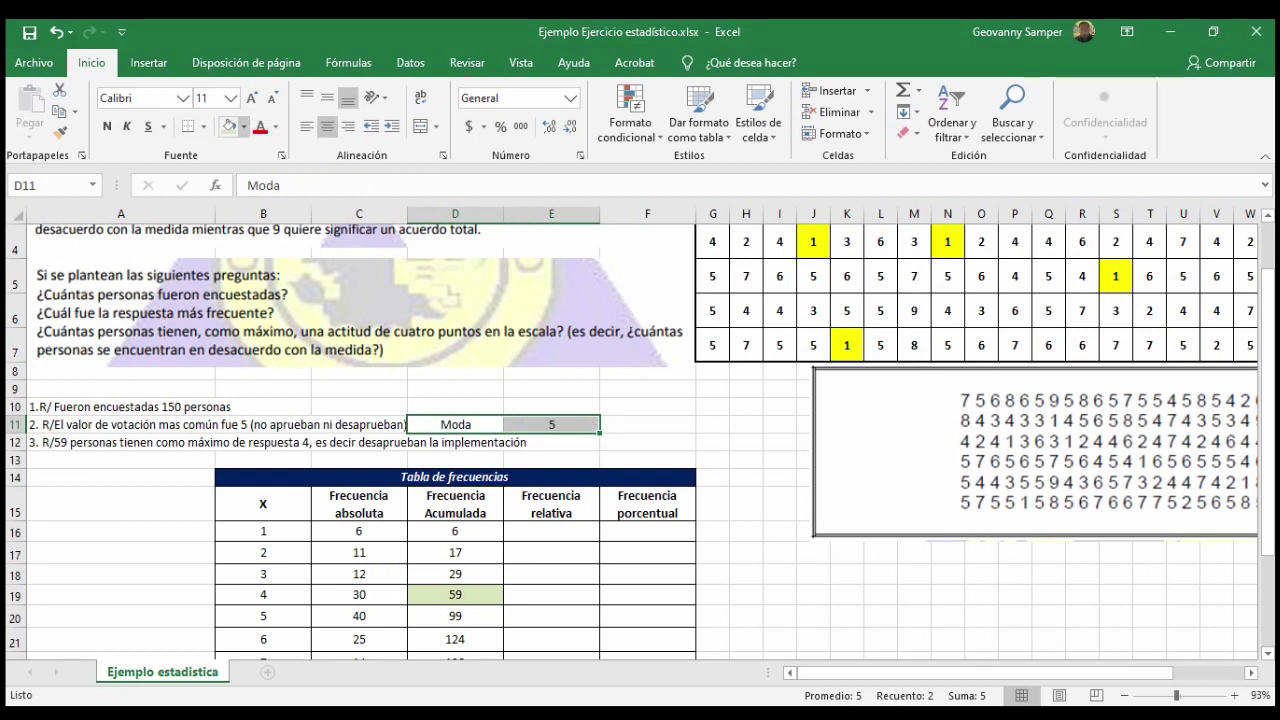
- Give D11:E11 a dark purple fill with bold white text
click(243, 127)
click(371, 272)
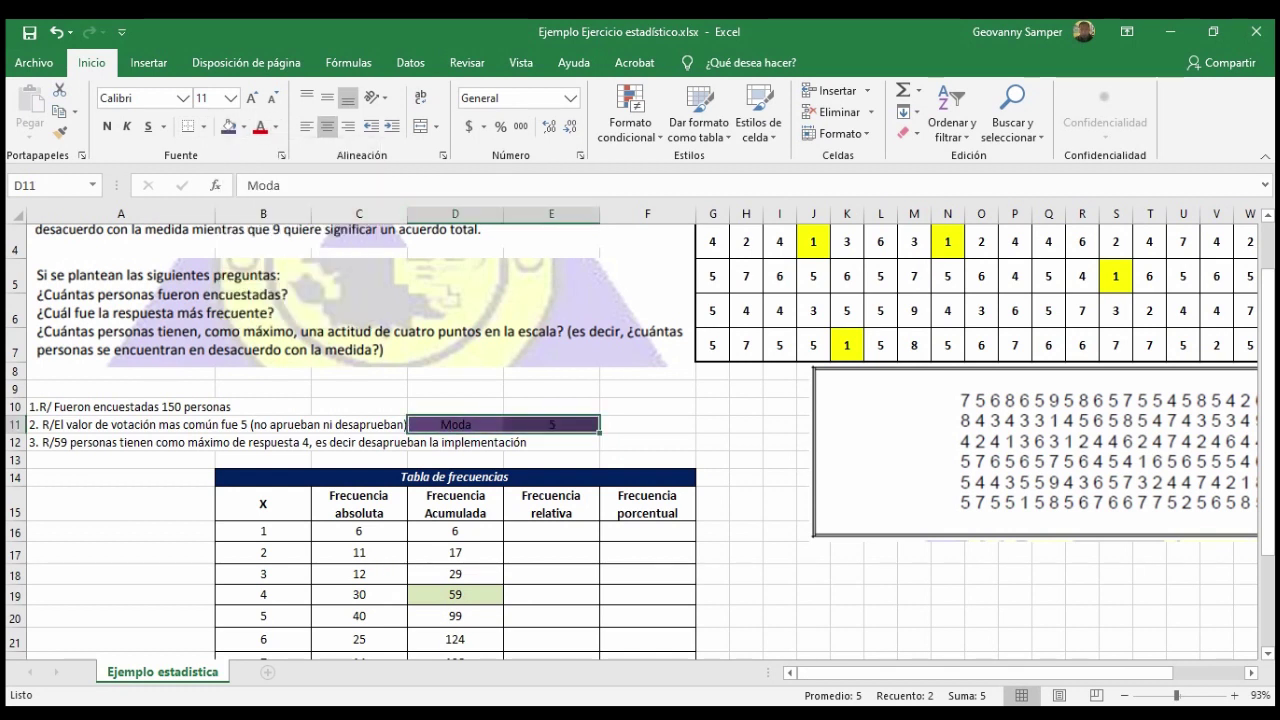
click(276, 127)
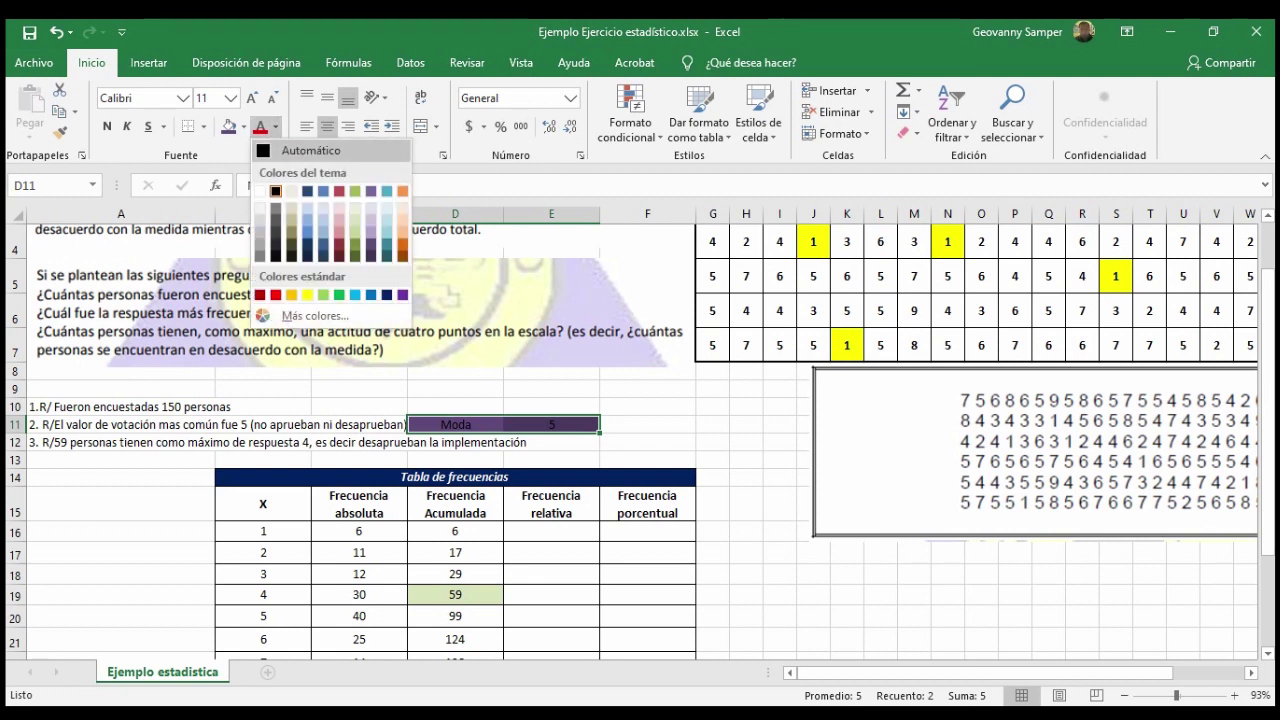
click(259, 190)
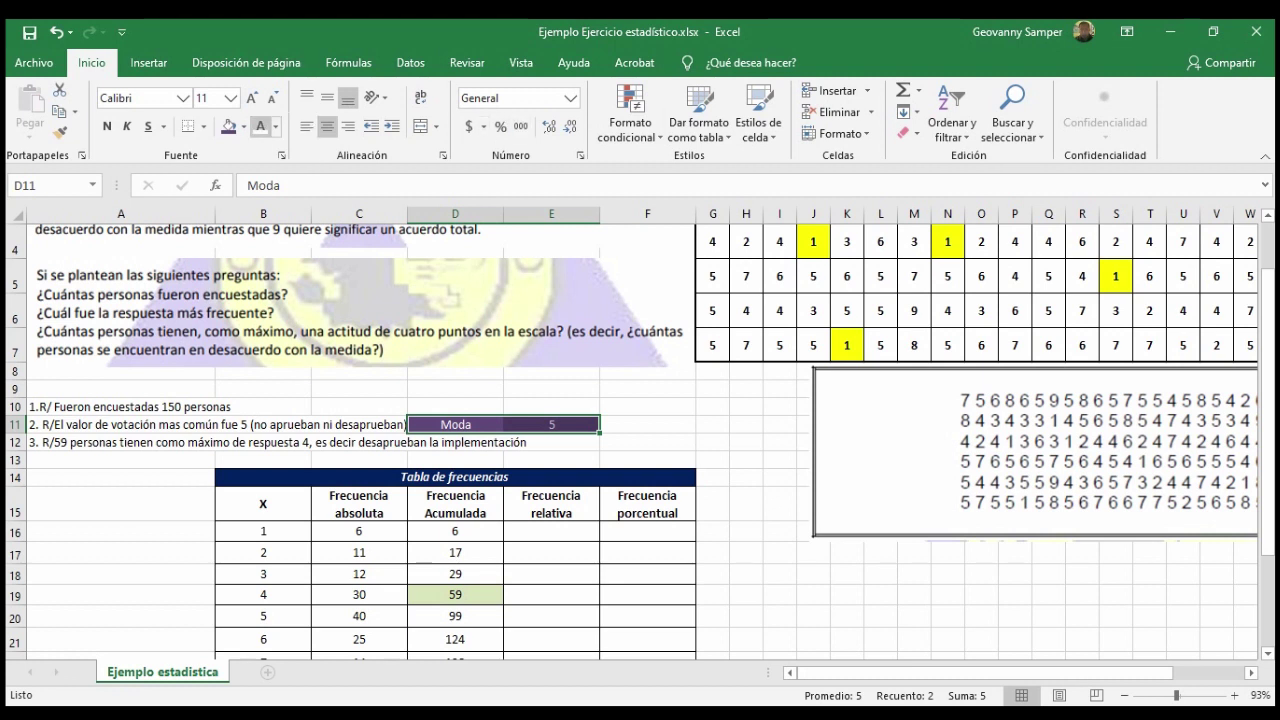
click(107, 126)
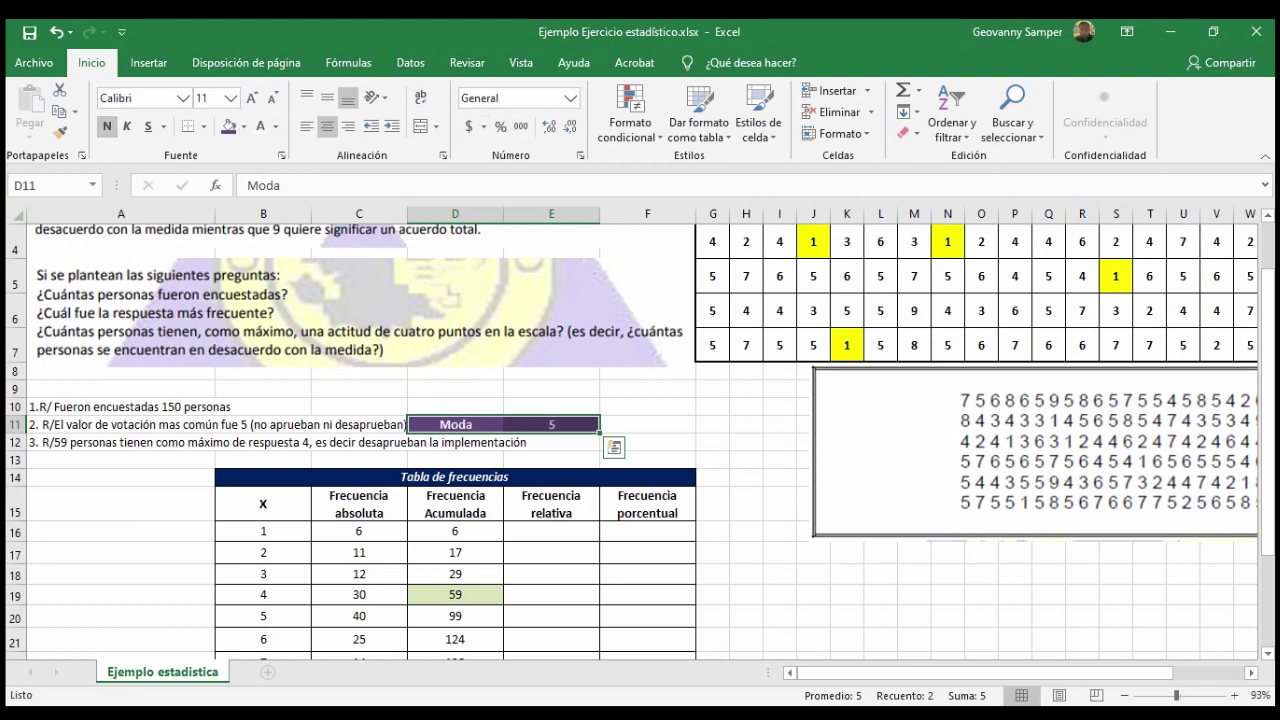
click(647, 503)
click(551, 442)
scroll(551, 442, down, 2)
scroll(551, 442, up, 1)
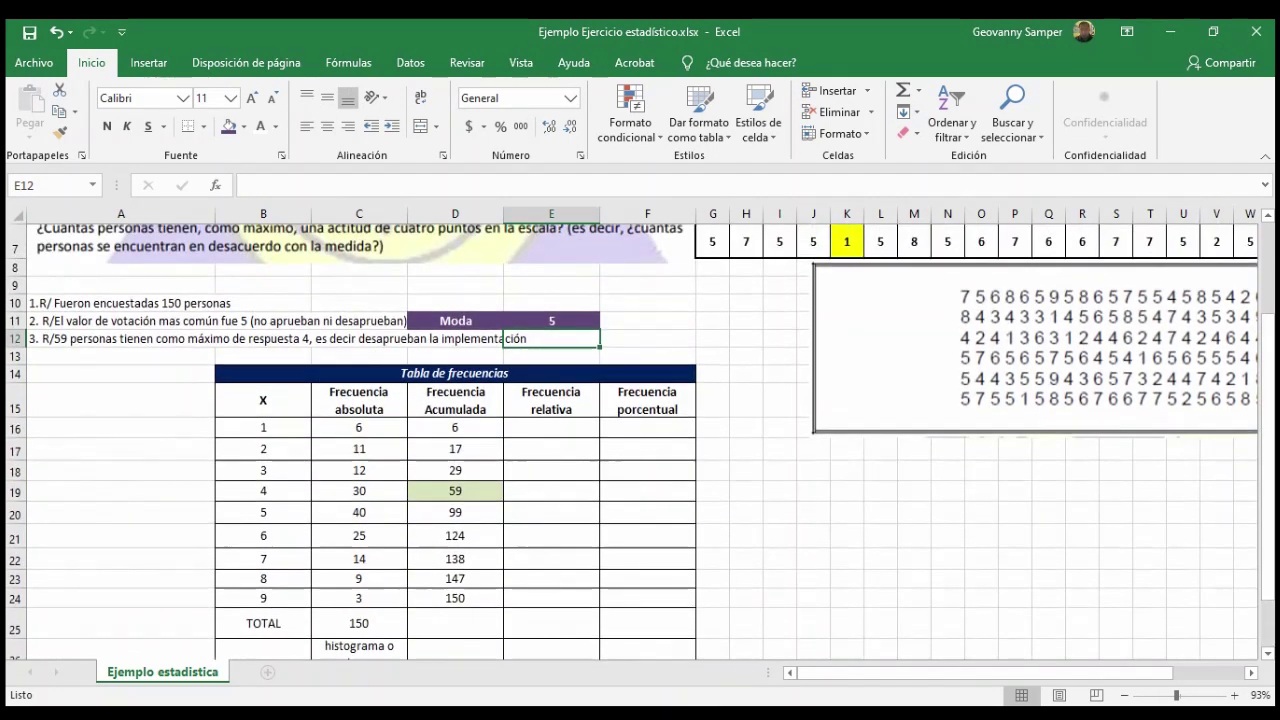
click(551, 320)
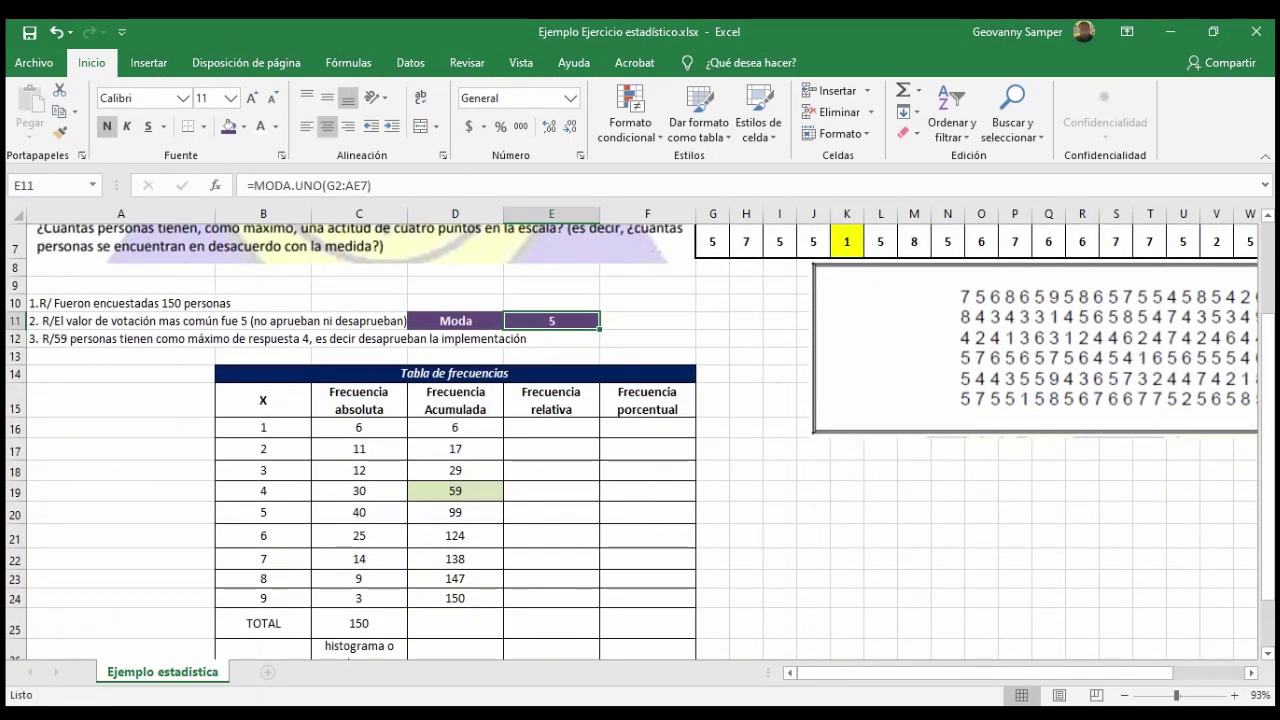
scroll(640, 440, up, 2)
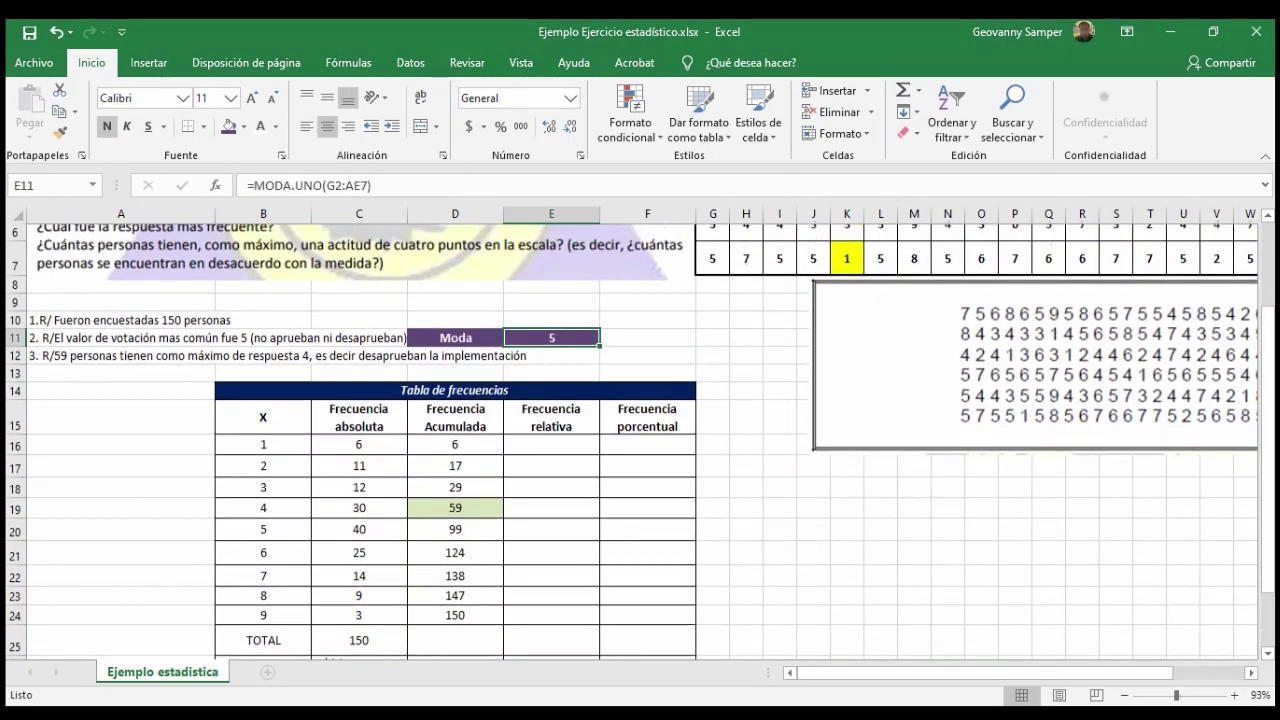
scroll(640, 440, down, 2)
scroll(640, 440, down, 2)
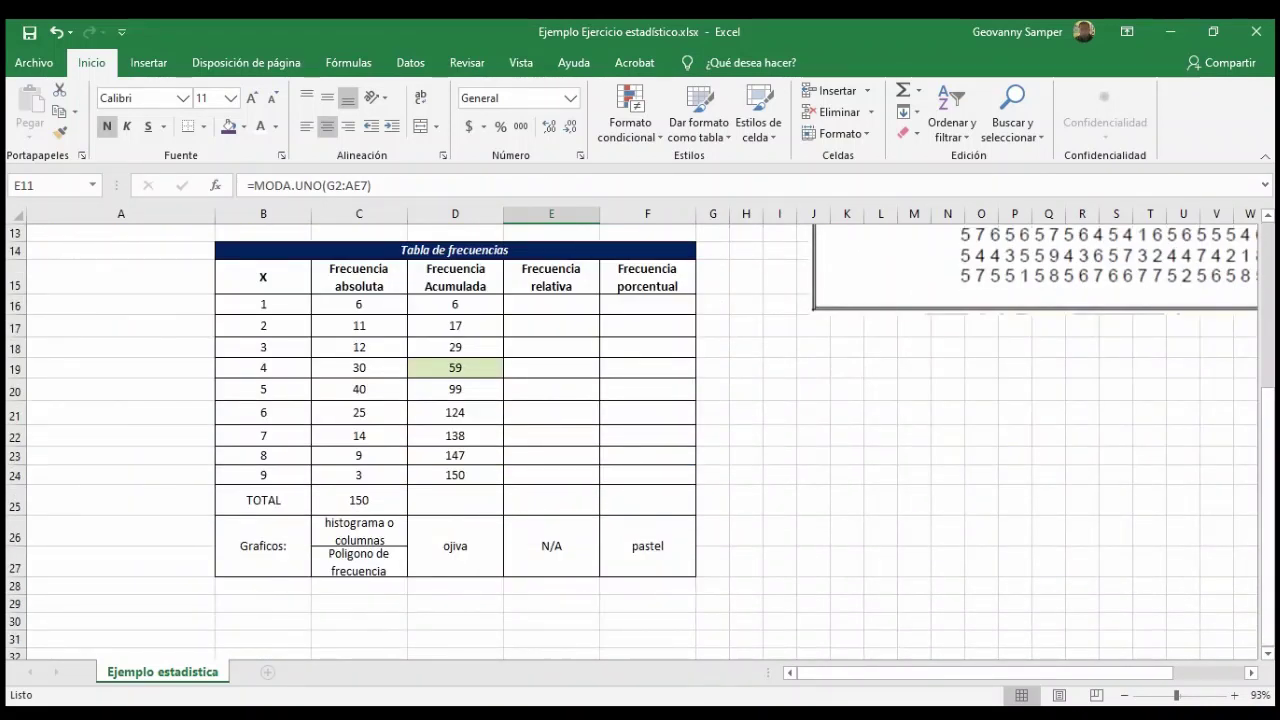
scroll(640, 440, up, 1)
scroll(640, 440, down, 1)
scroll(640, 440, up, 1)
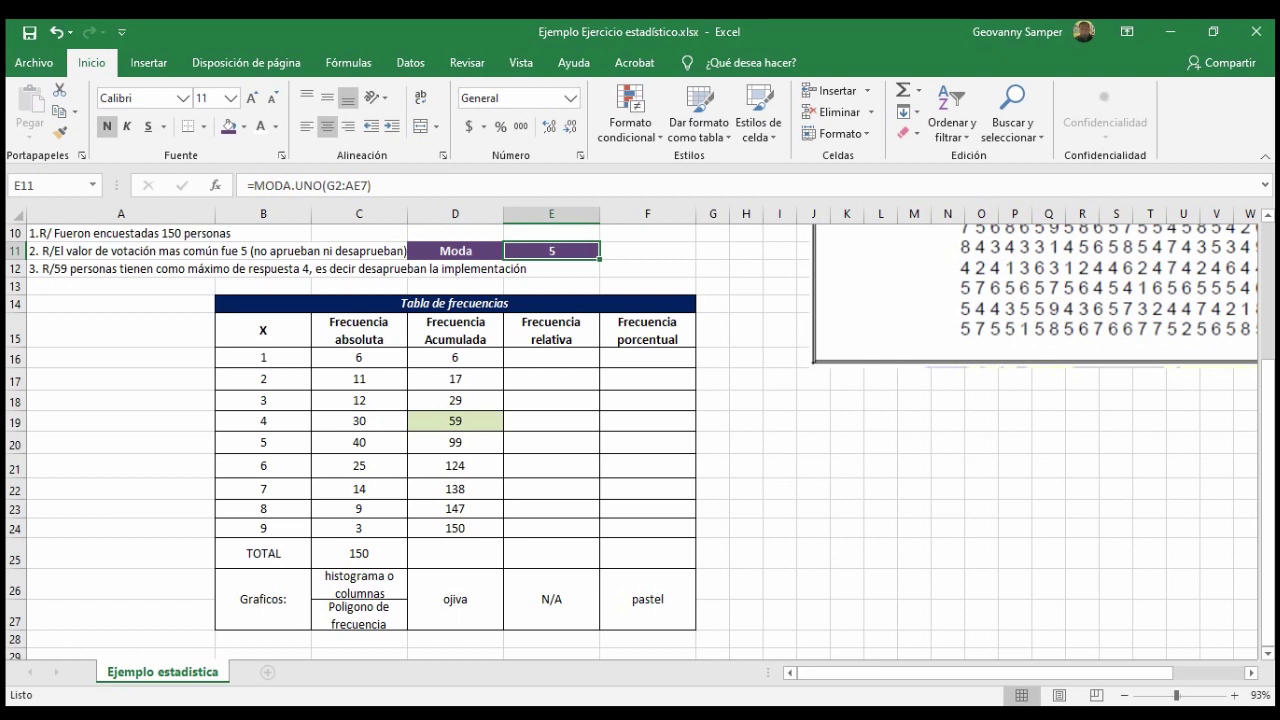
click(359, 442)
click(551, 421)
click(551, 357)
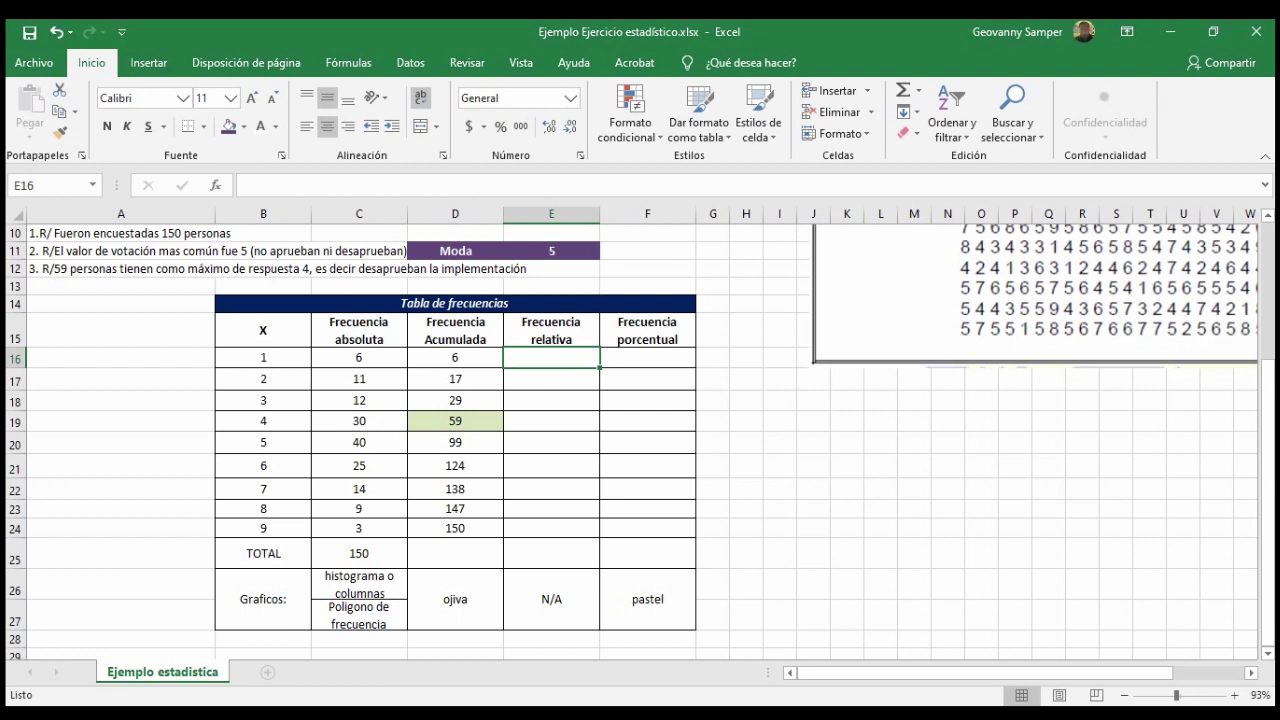
click(359, 553)
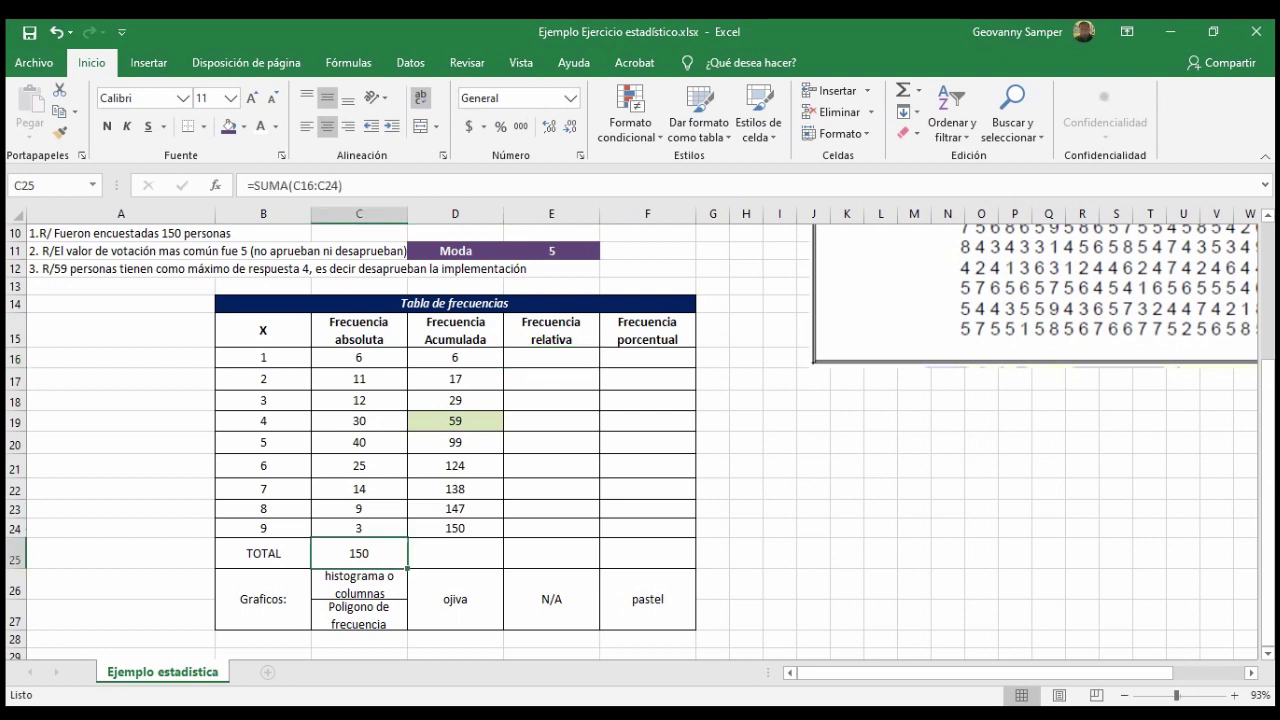
click(551, 357)
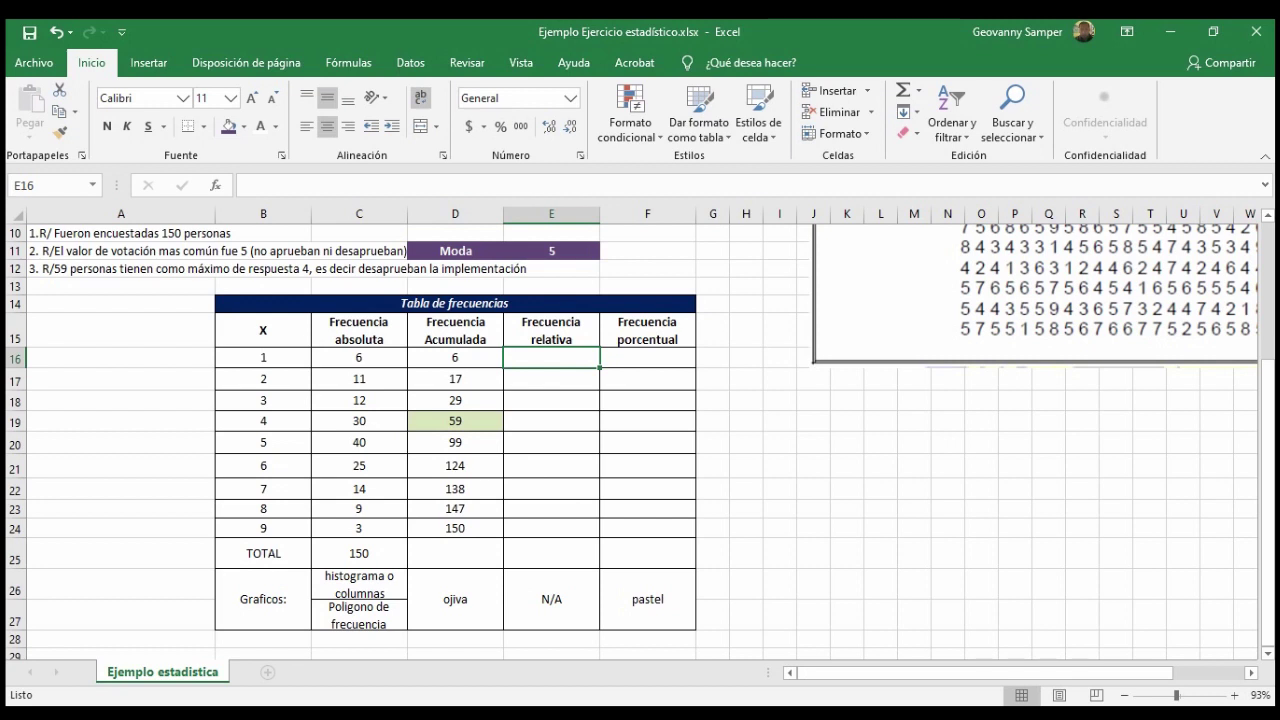
- Enter =C16/C25 in E16 to get the relative frequency 0,04
text(=)
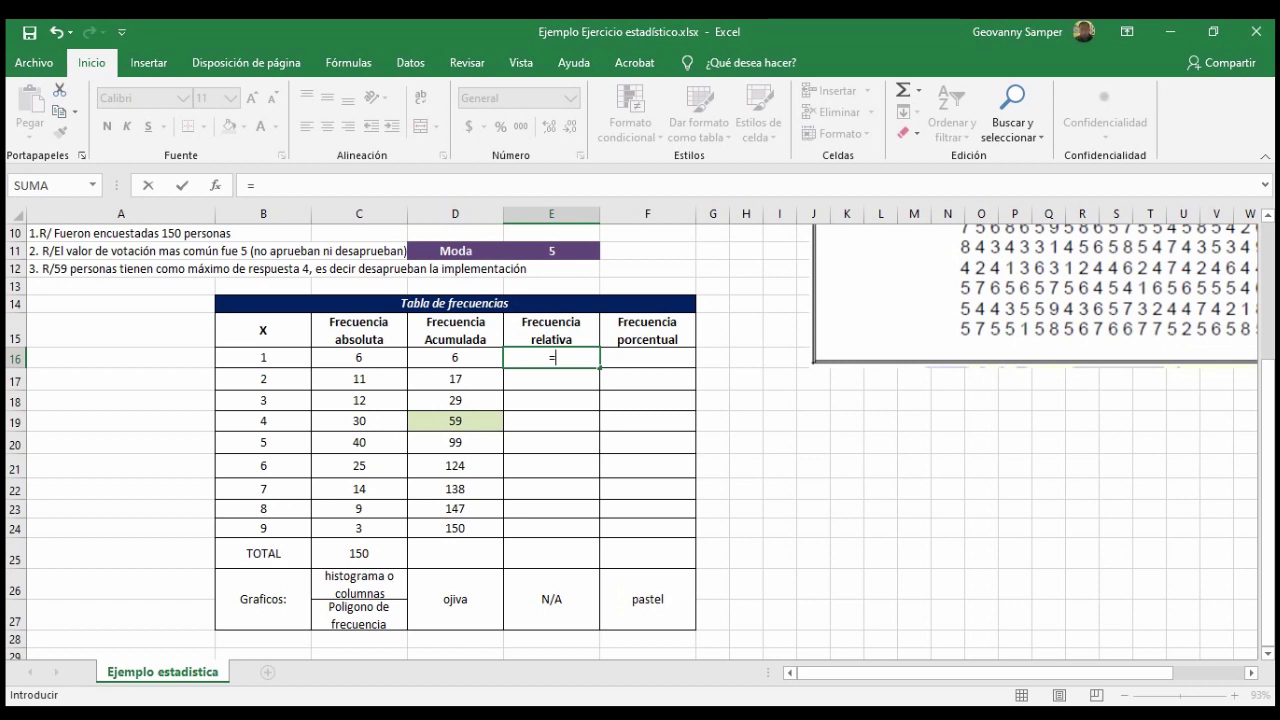
click(359, 357)
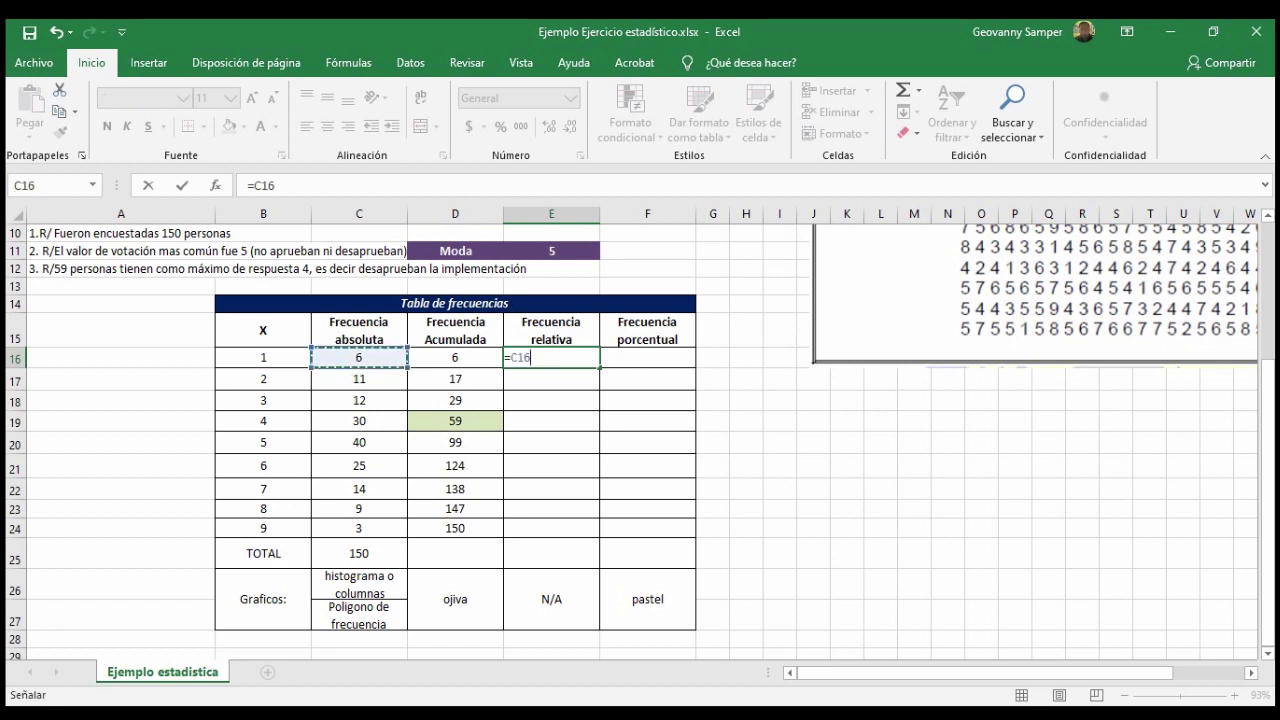
text(/)
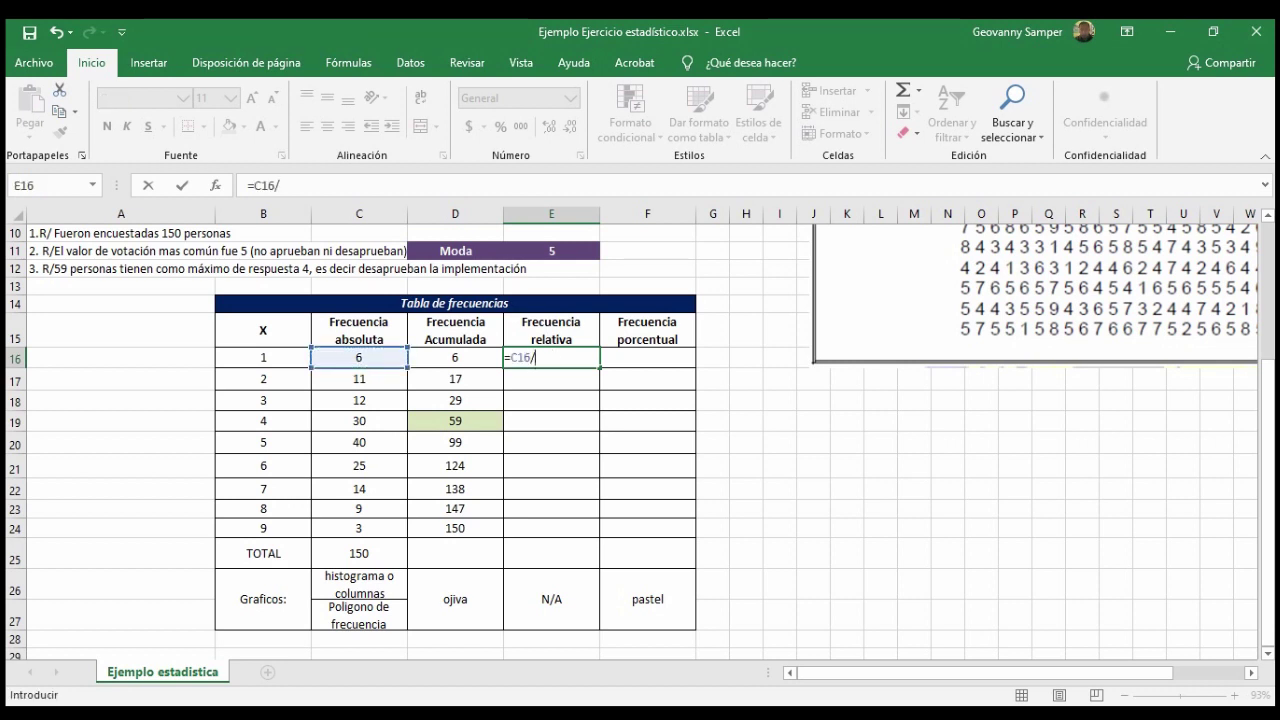
click(359, 553)
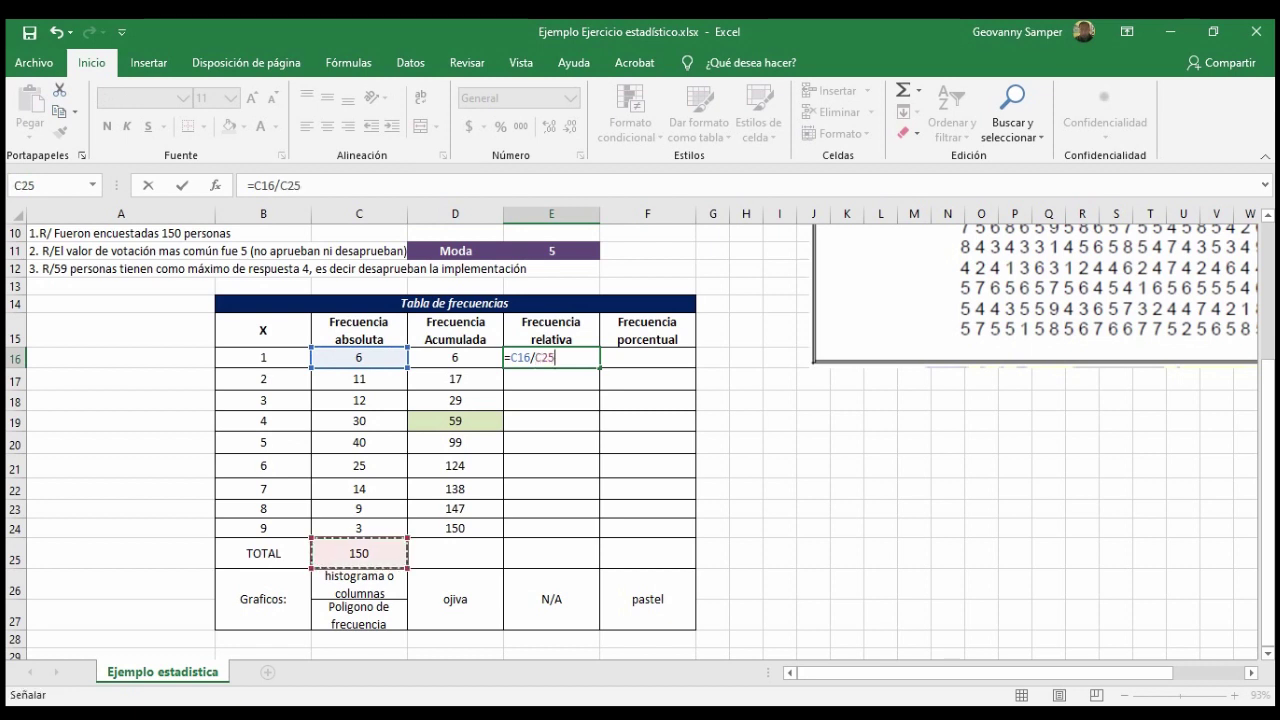
key(Return)
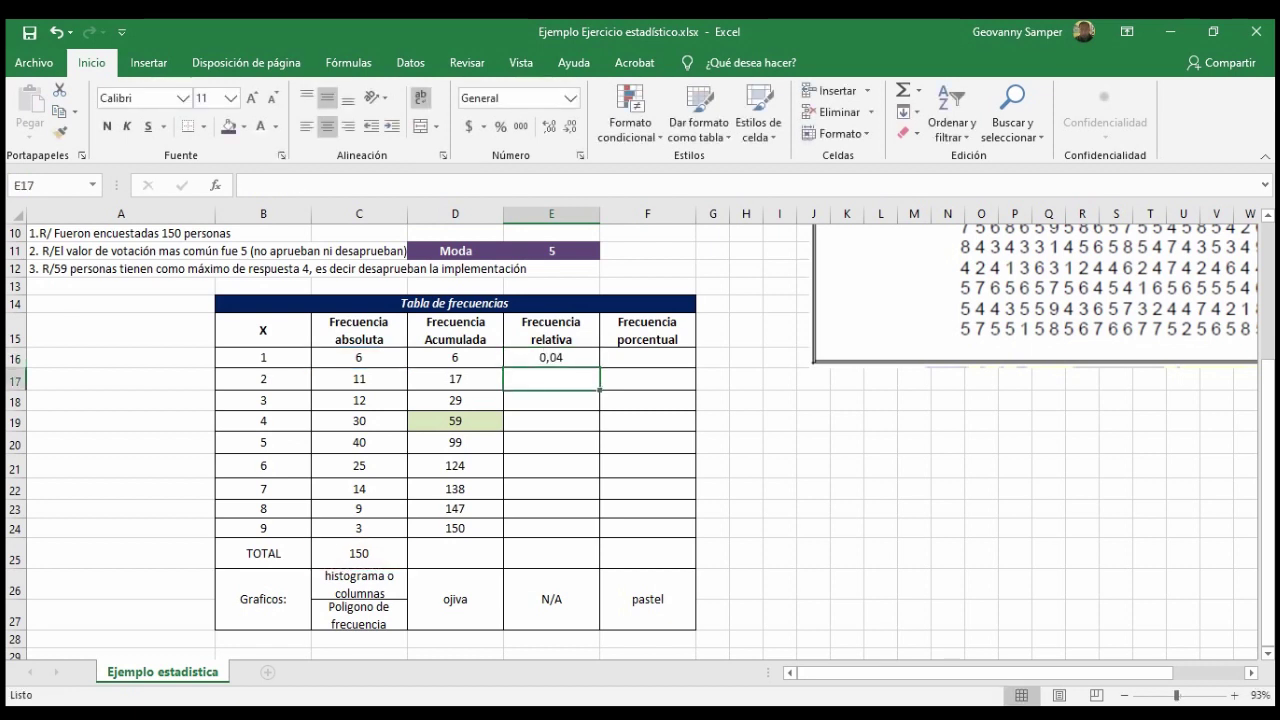
- Fill the formula down to E25, then clear the error results in E17:E25
click(551, 357)
drag(599, 367, 599, 567)
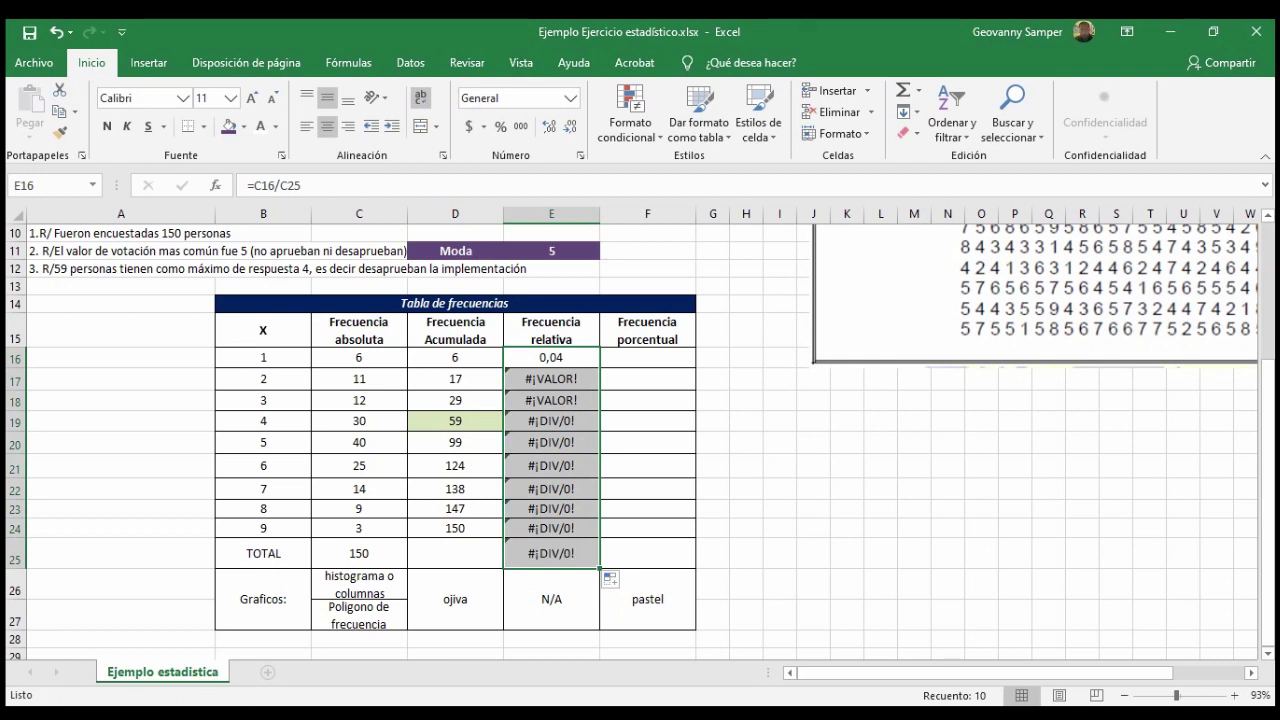
click(551, 357)
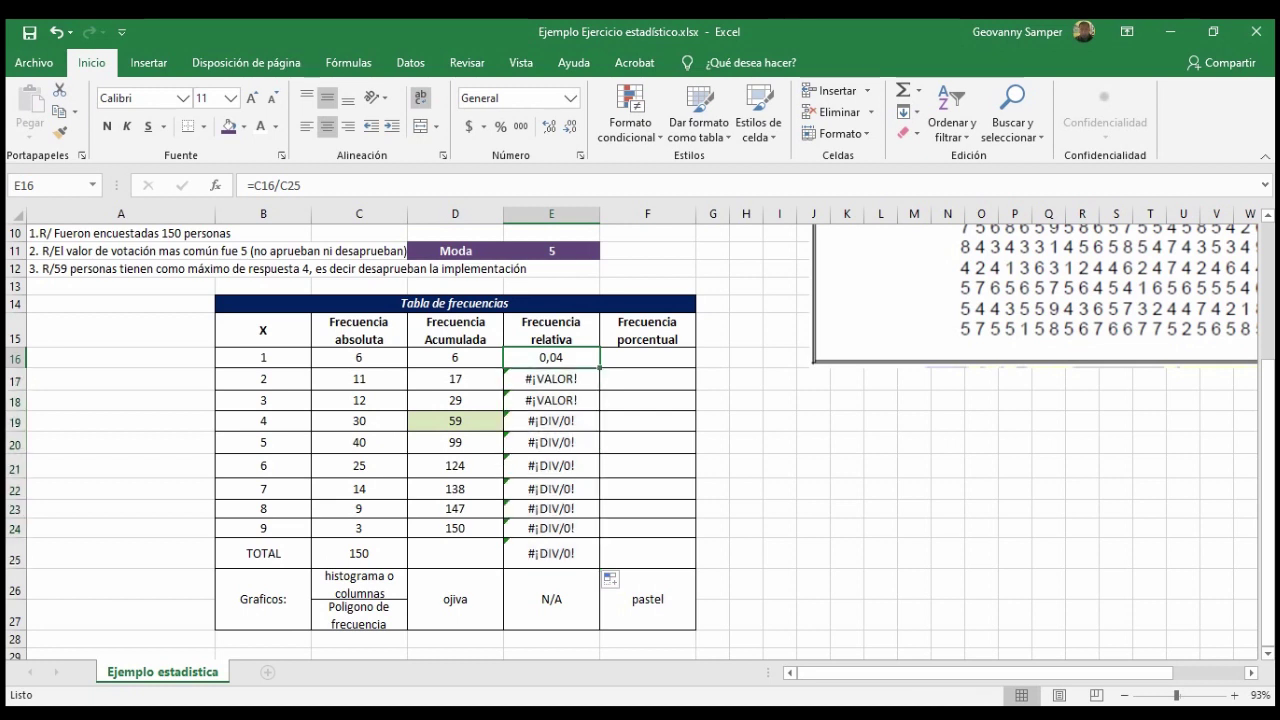
drag(551, 378, 551, 553)
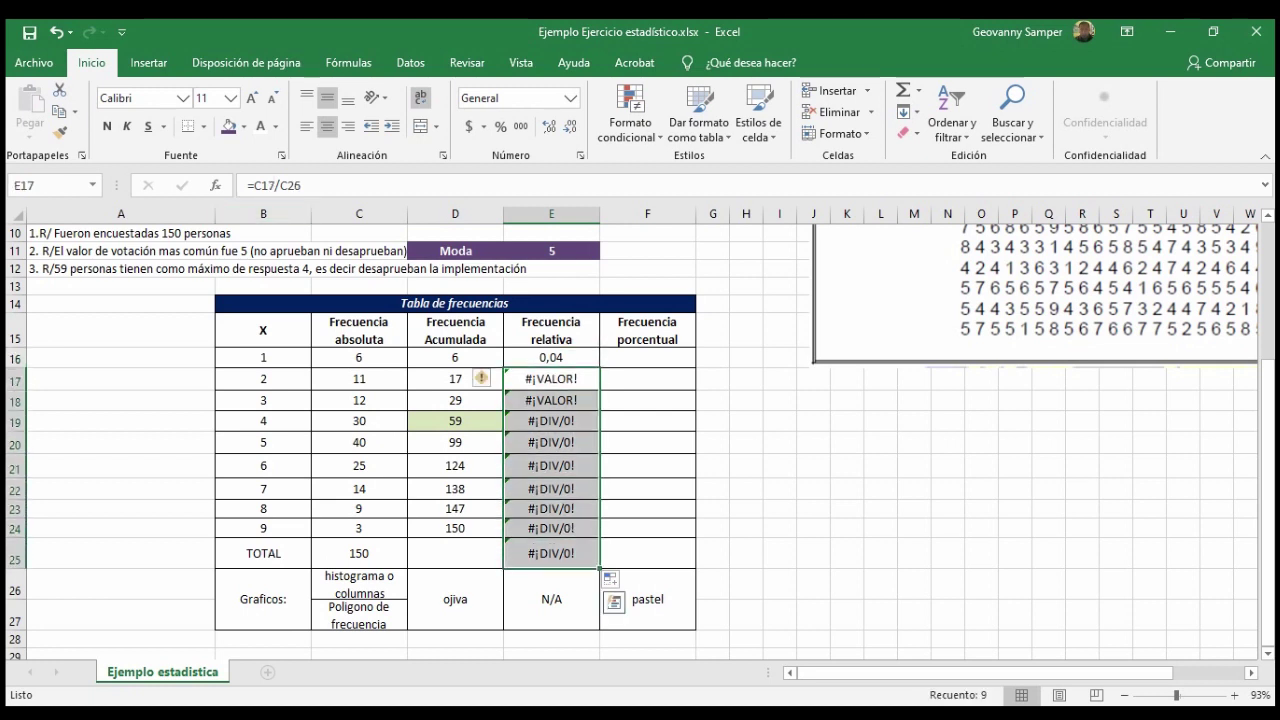
key(Delete)
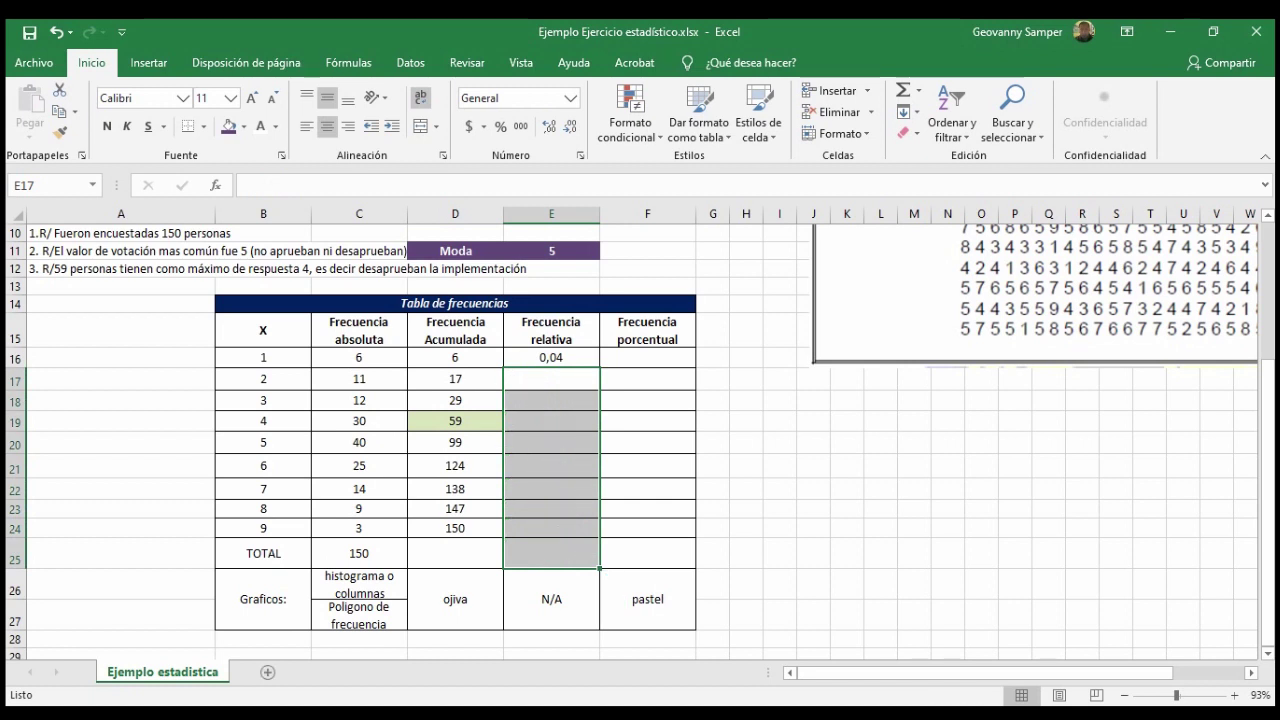
click(304, 715)
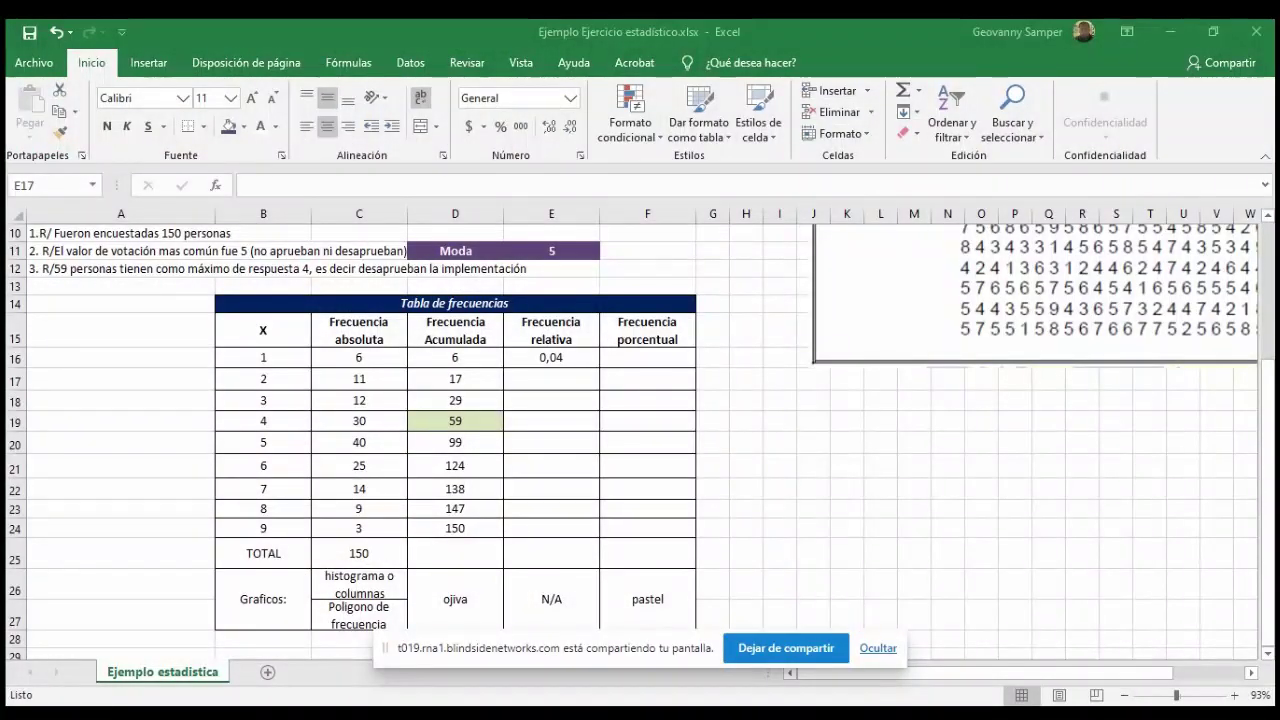
click(878, 648)
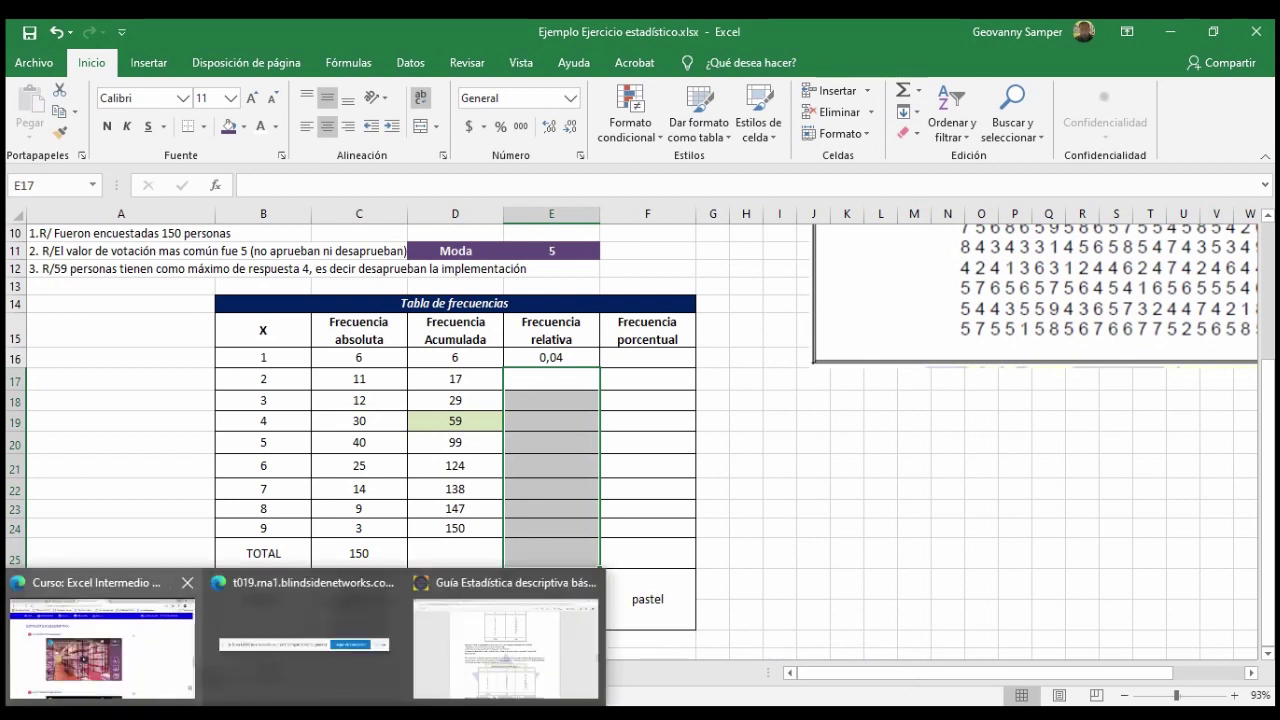
click(100, 640)
click(340, 32)
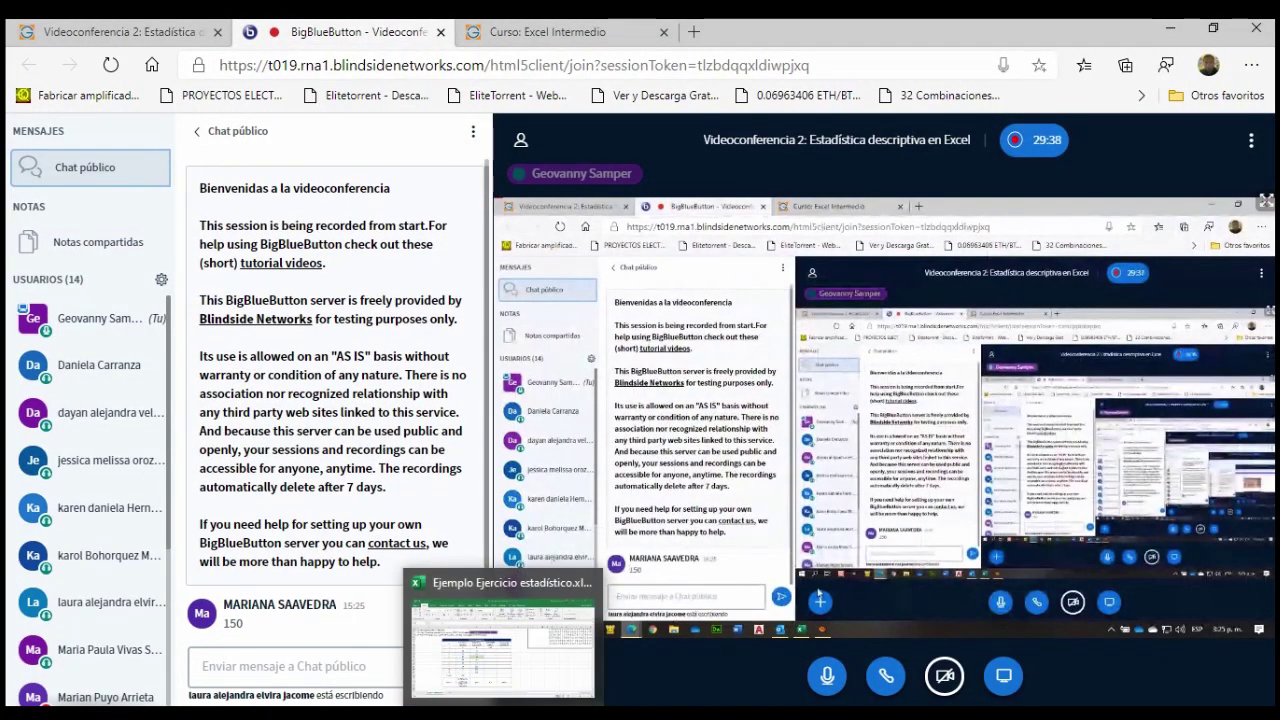
click(505, 630)
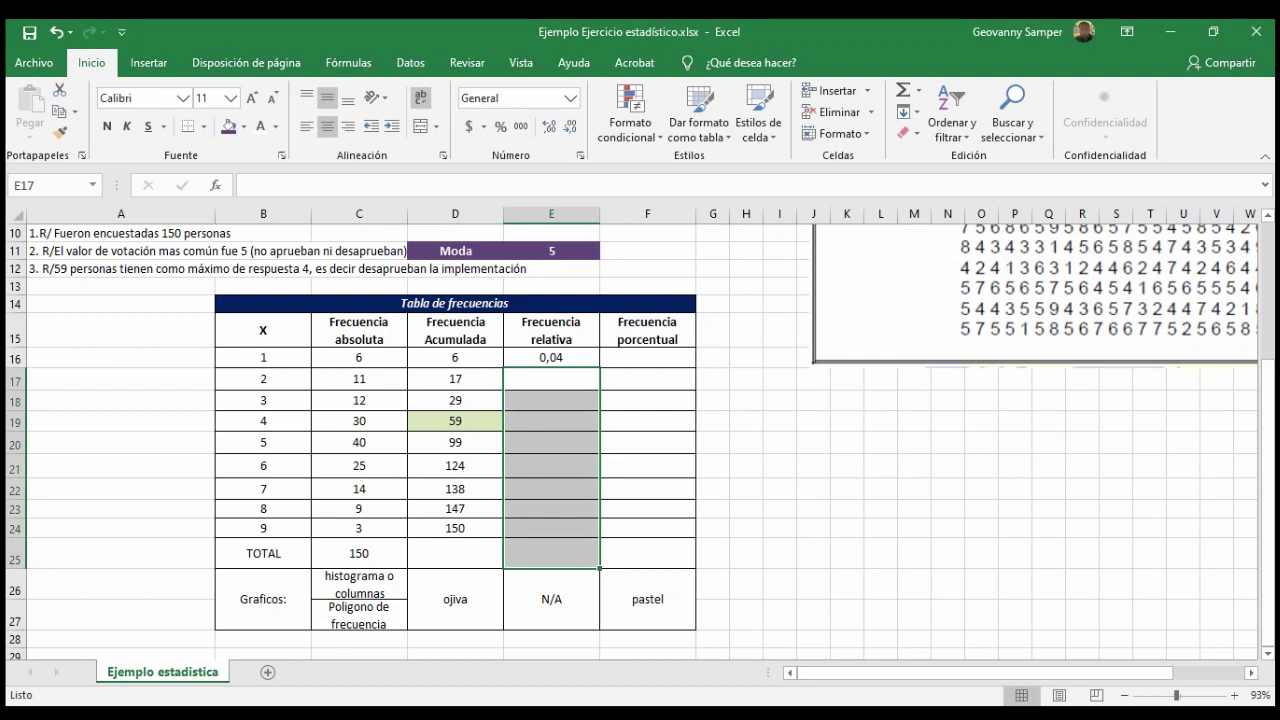
click(551, 357)
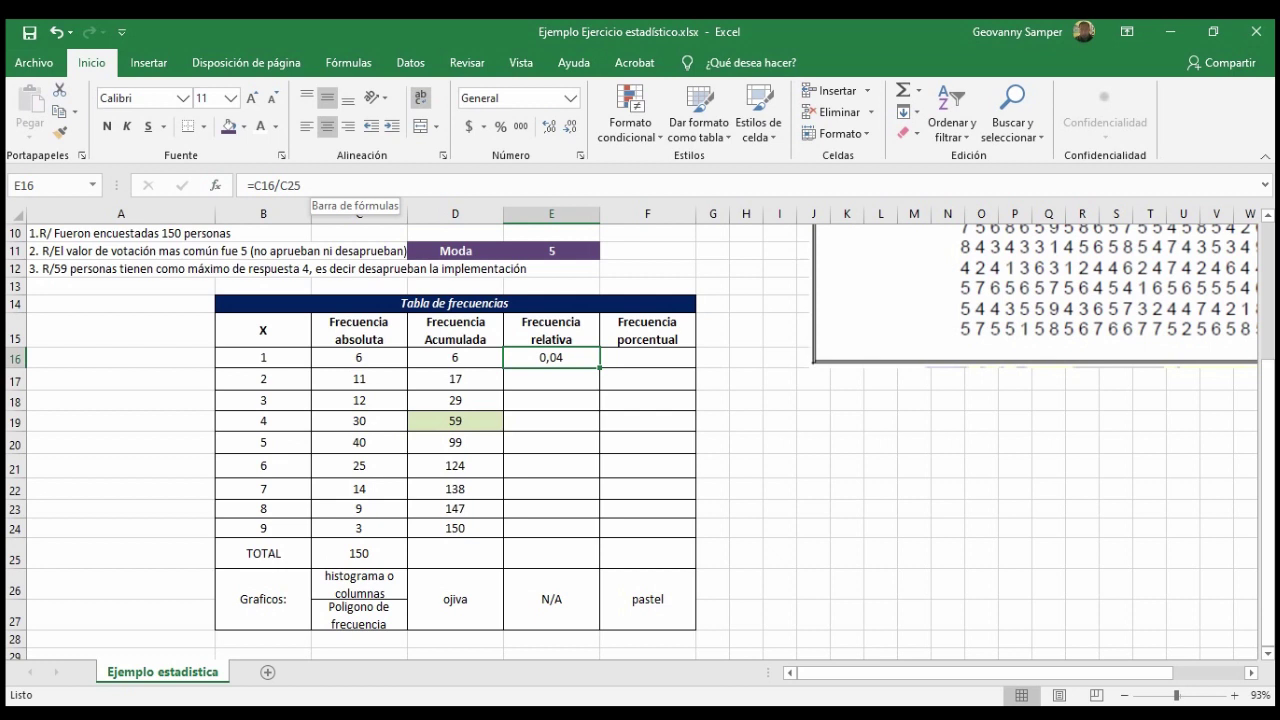
- Change E16 to =C16/$C$25 with an absolute total and fill it down to E25
click(288, 185)
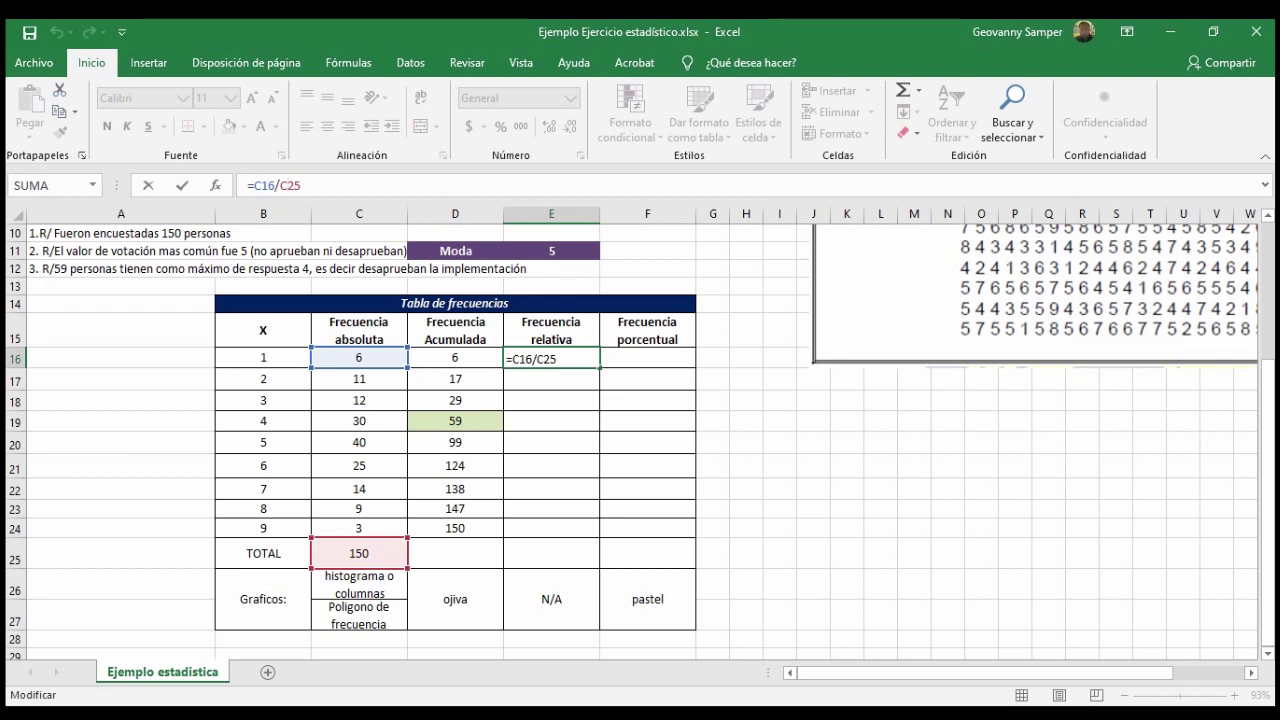
key(F4)
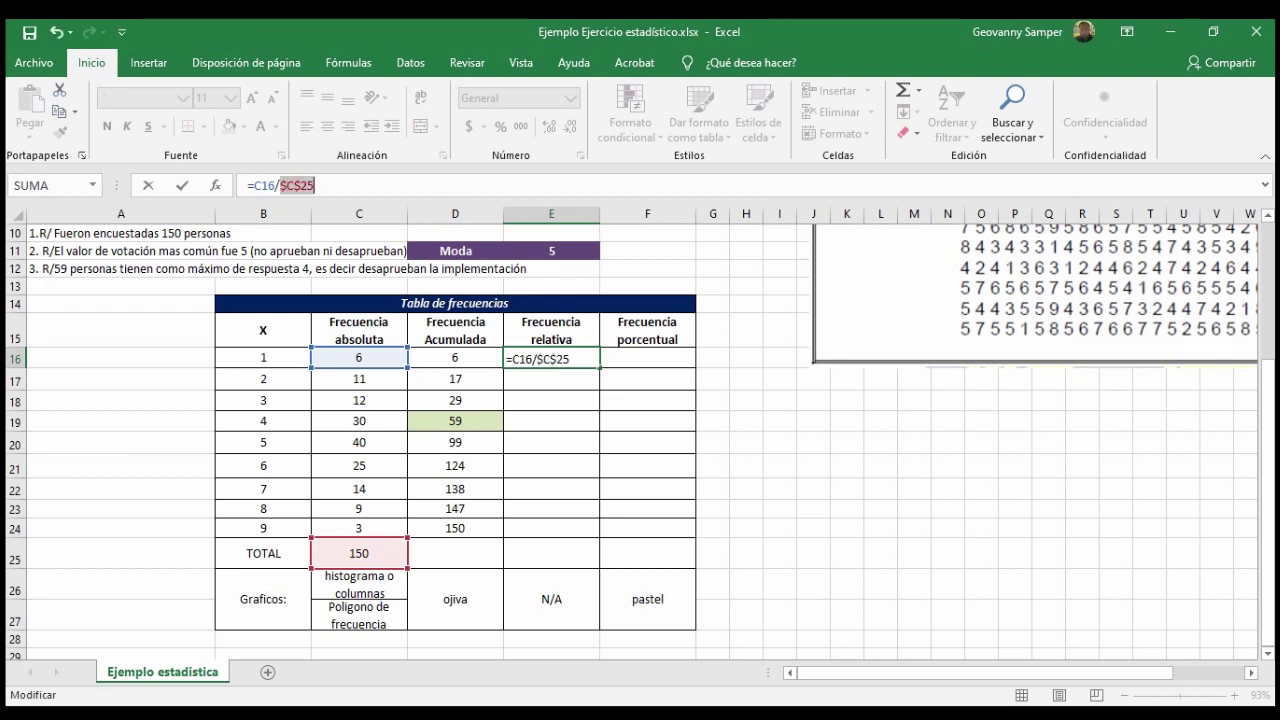
key(Return)
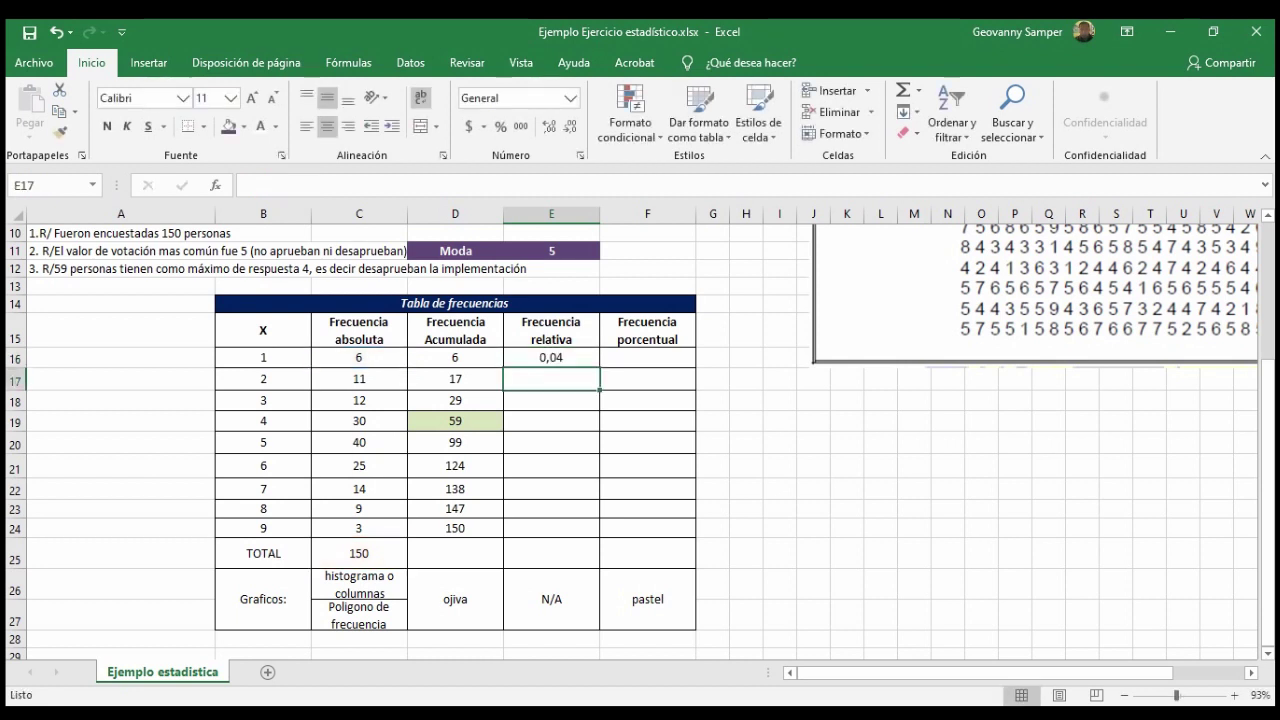
click(551, 357)
drag(599, 367, 599, 560)
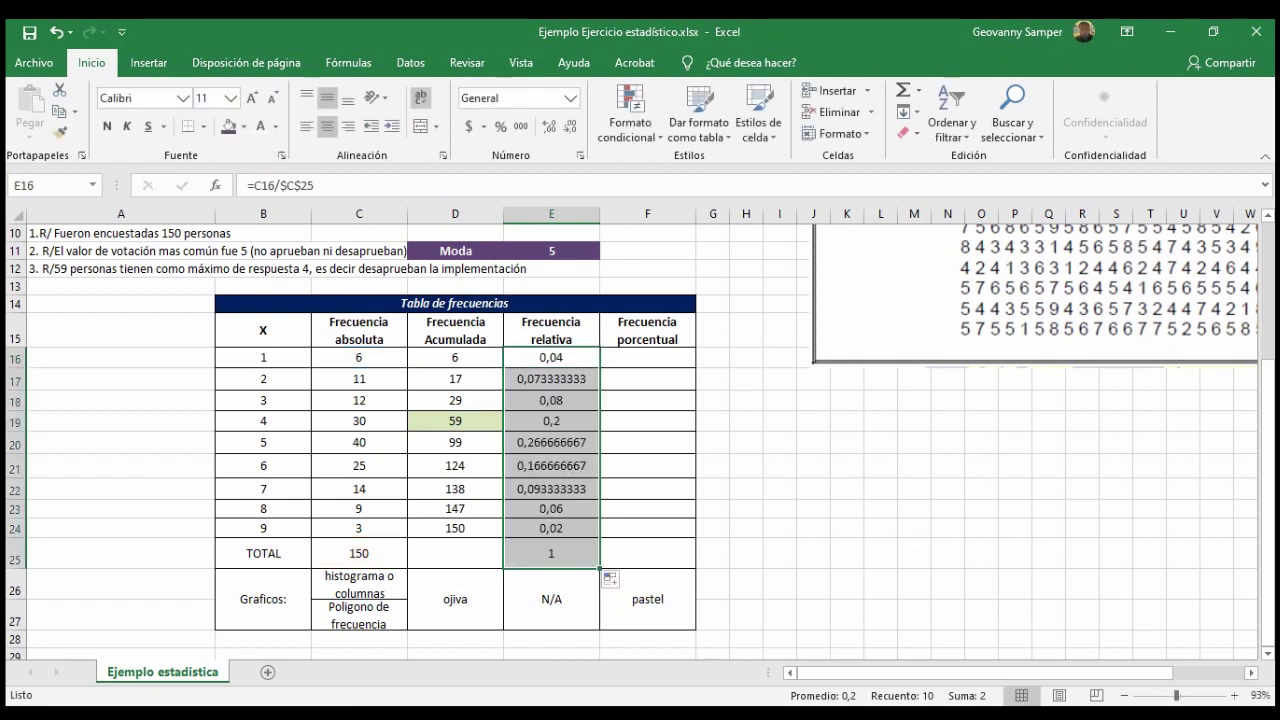
click(551, 553)
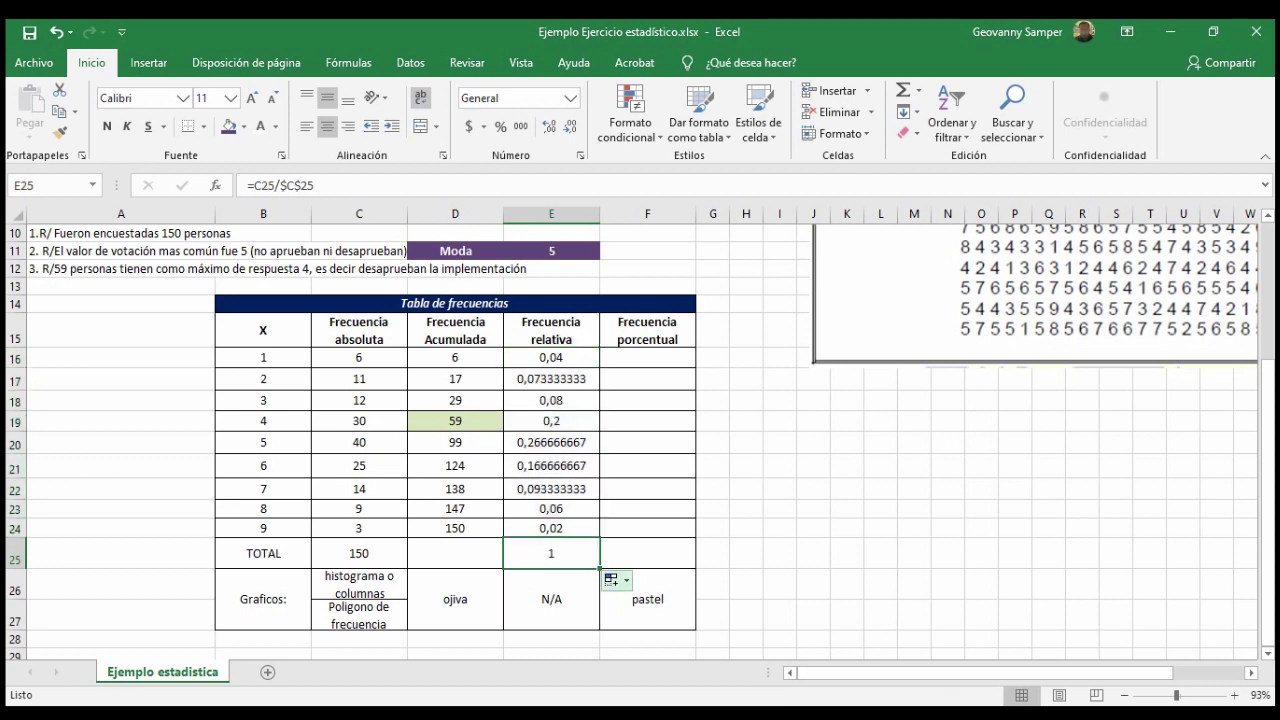
- Format E16:E25 as numbers with two decimals, giving a 1,00 total
drag(551, 357, 551, 553)
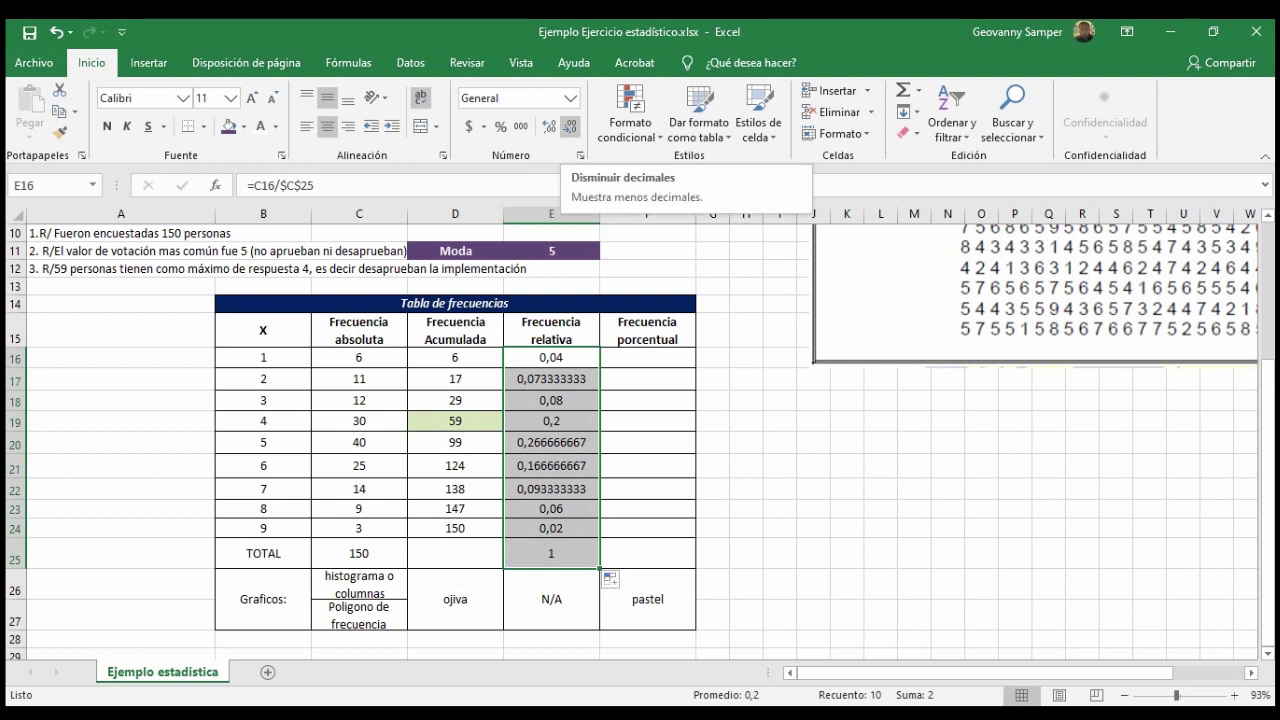
click(570, 127)
click(570, 127)
click(548, 127)
click(548, 127)
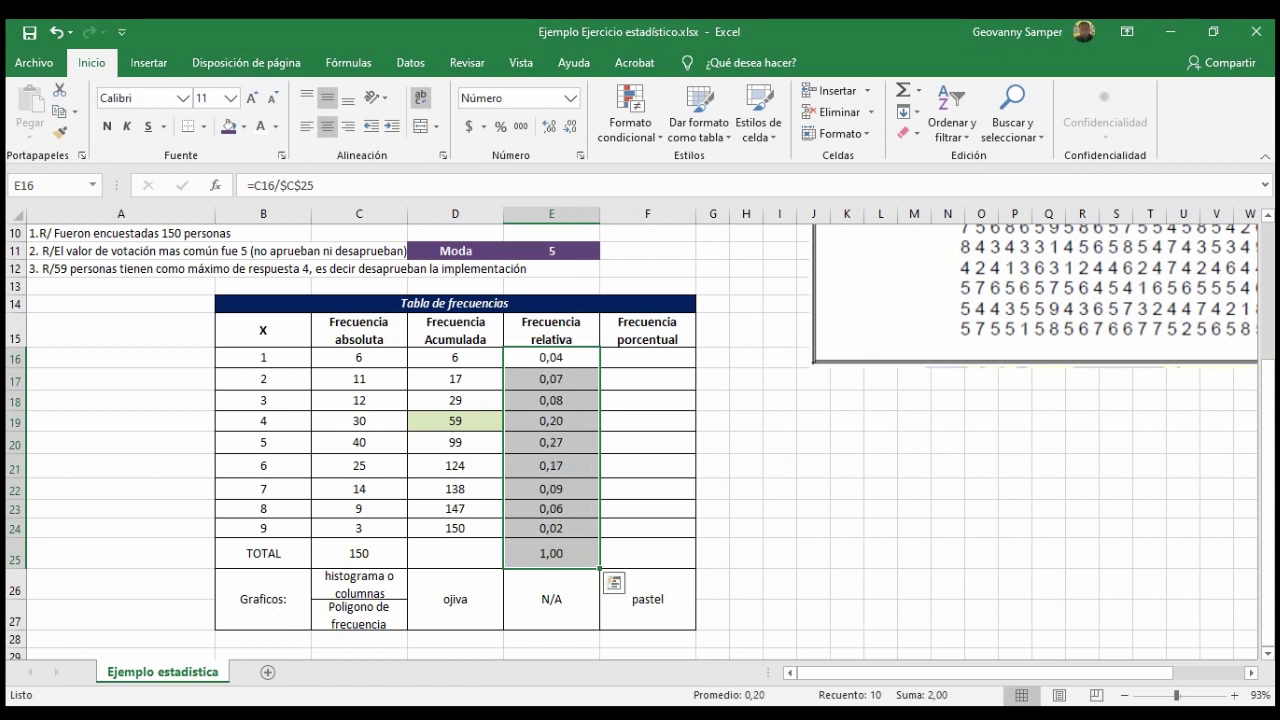
click(551, 553)
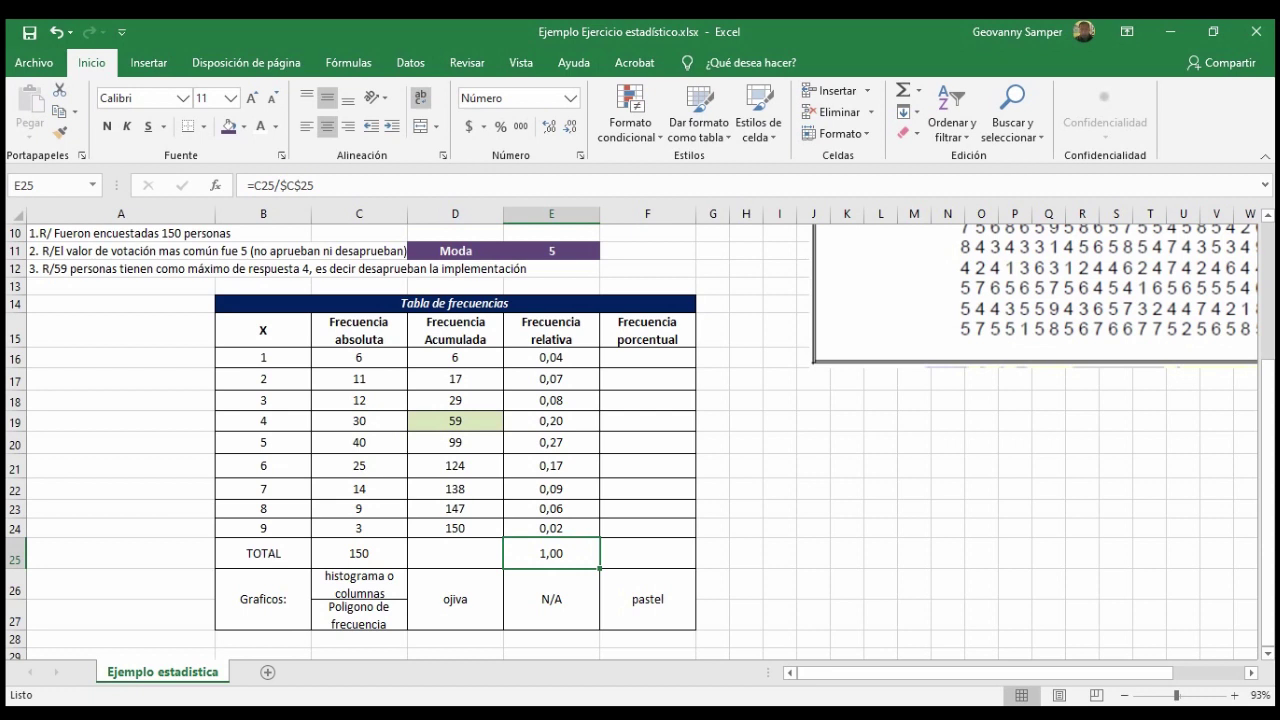
- Copy the relative frequencies E16:E25 into column F starting at F16
drag(551, 357, 551, 553)
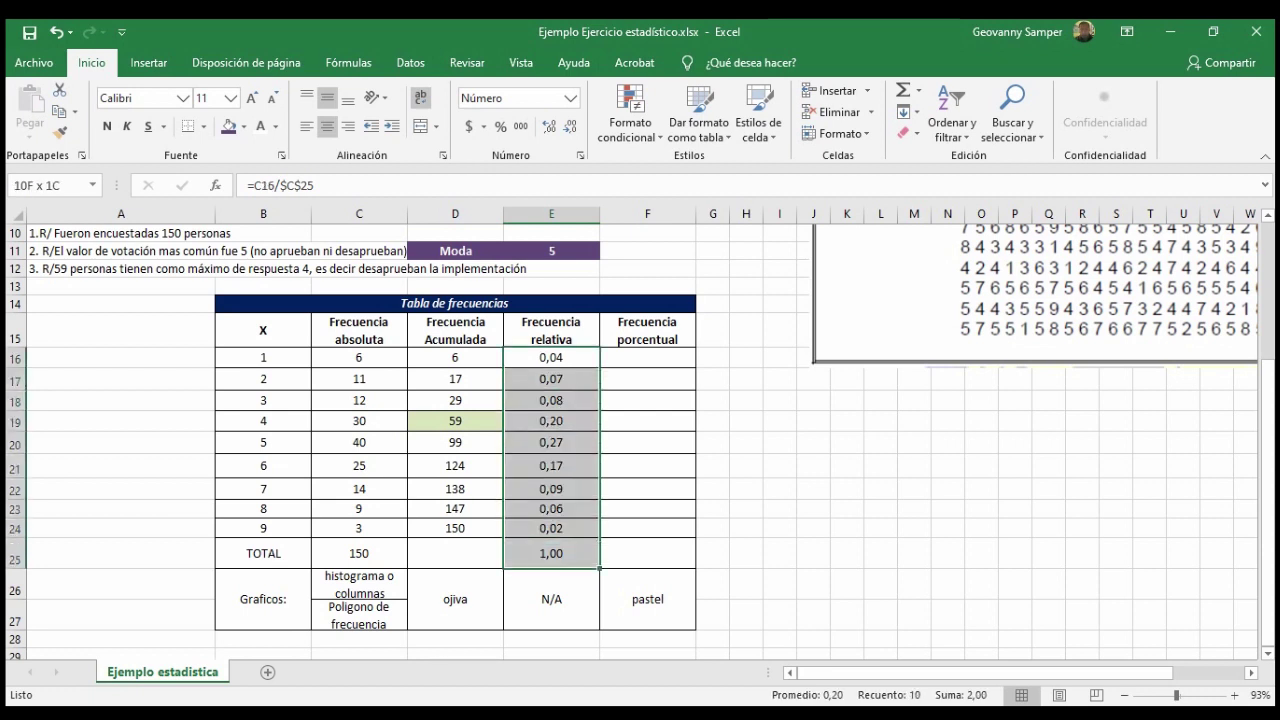
right_click(548, 488)
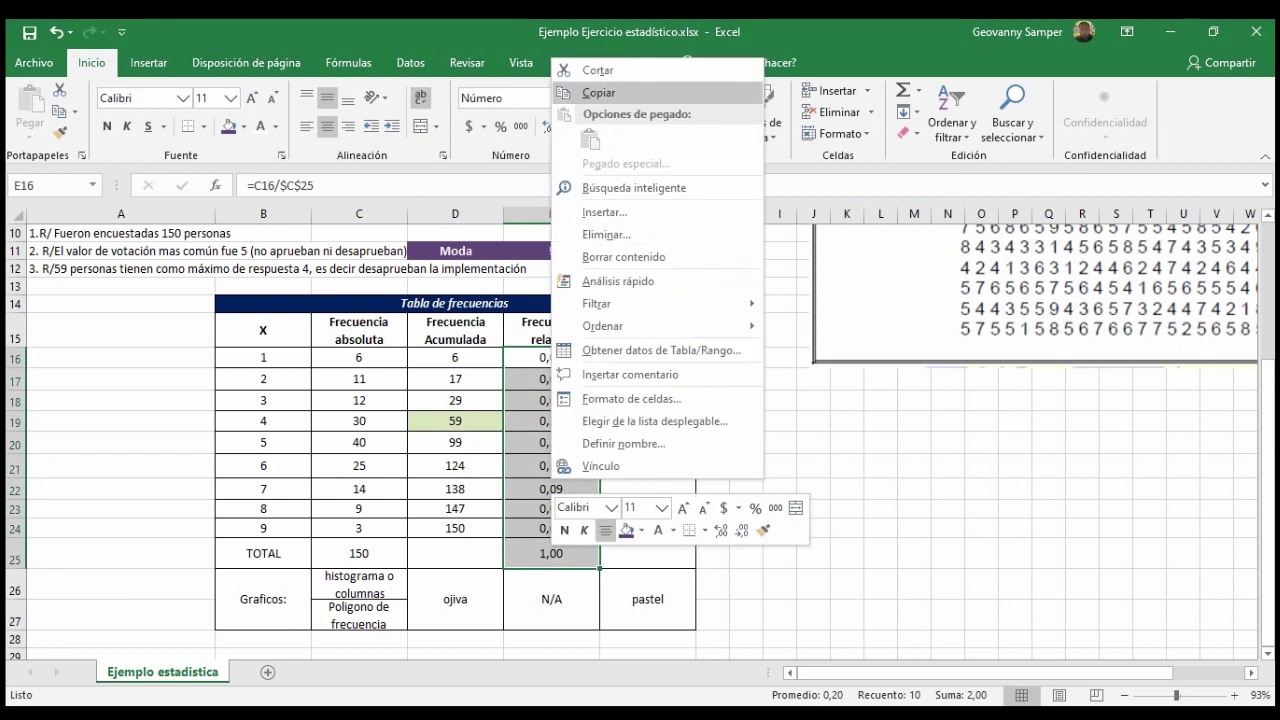
click(584, 92)
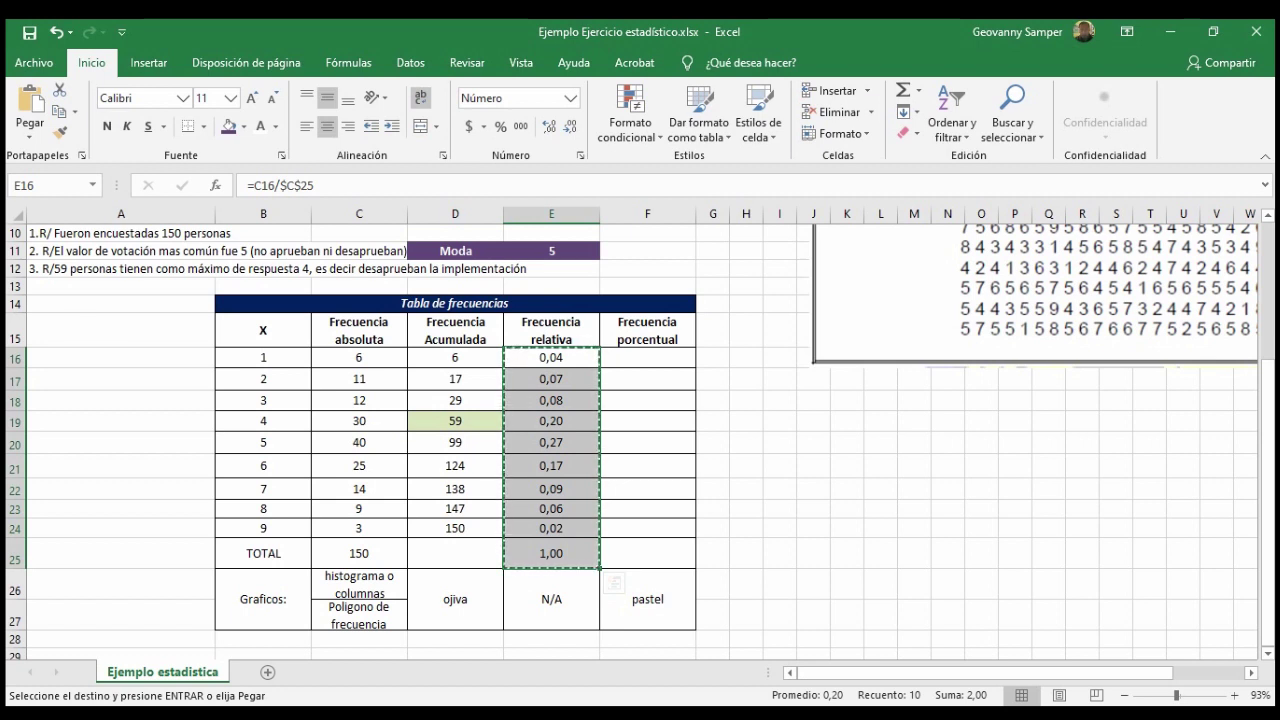
click(647, 357)
right_click(676, 357)
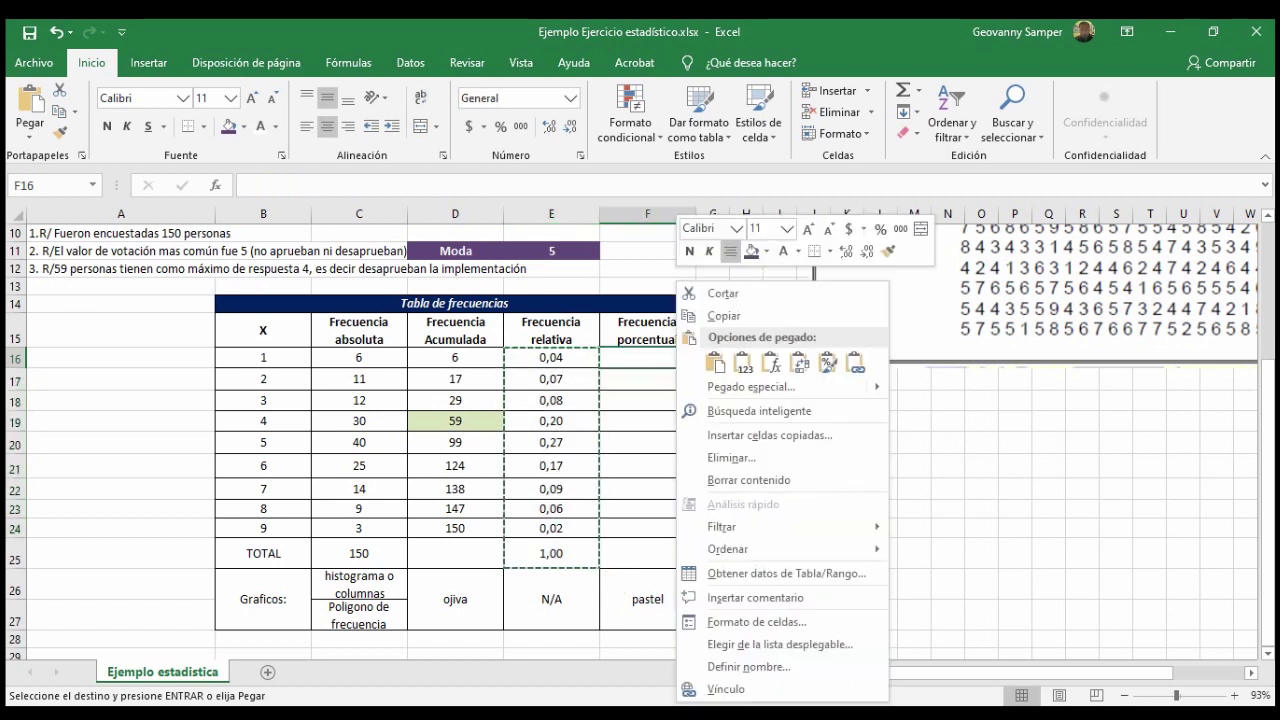
click(742, 363)
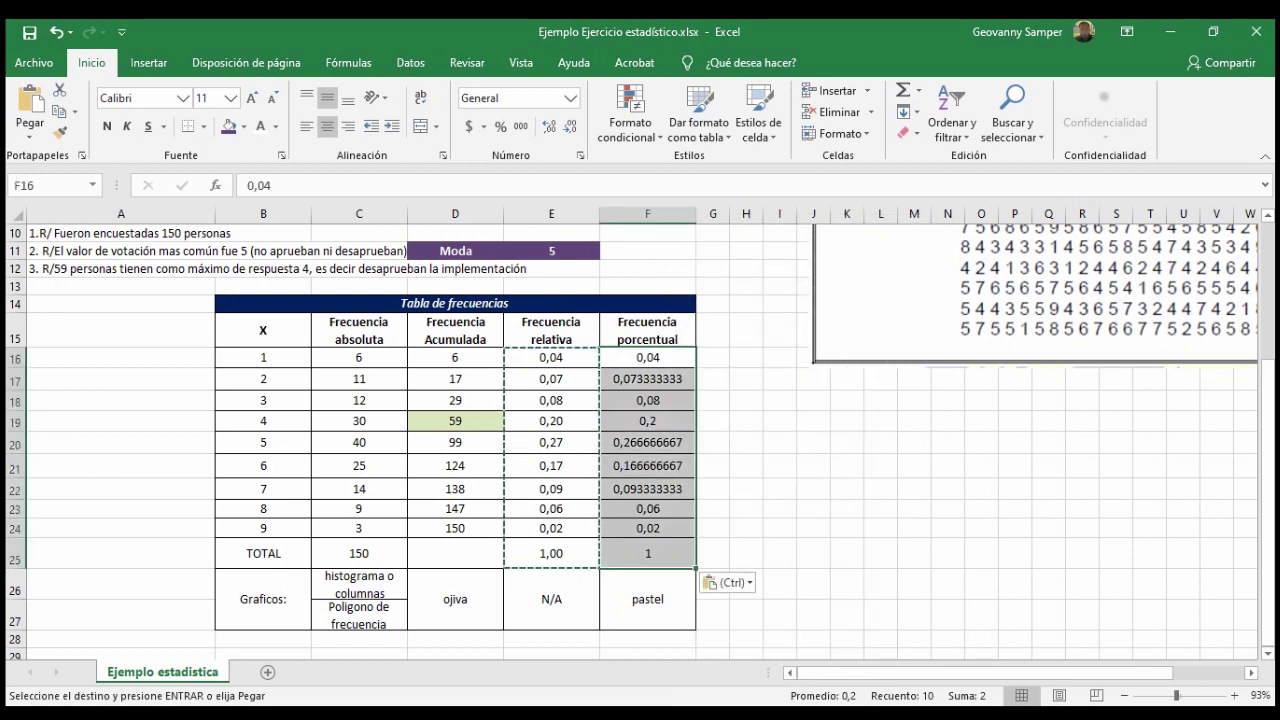
key(Down)
key(Down)
key(Down)
key(Down)
key(Down)
key(Down)
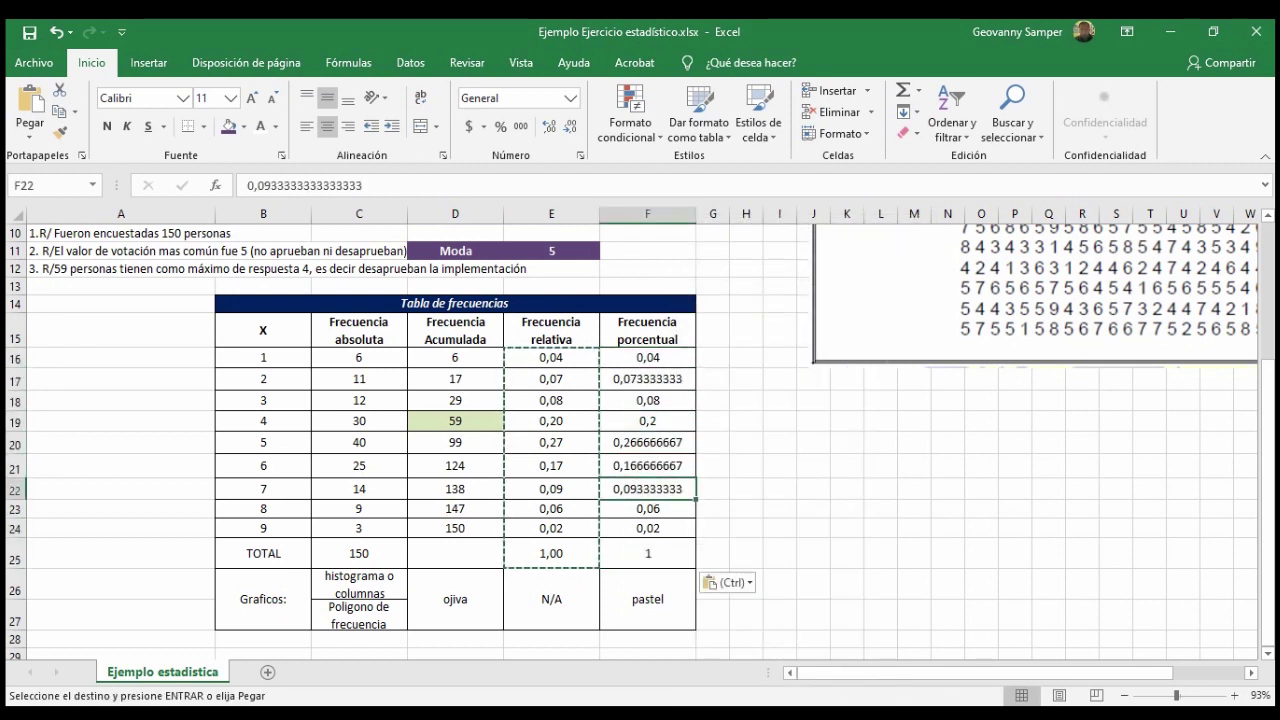
key(Escape)
- Apply Percent Style to F16:F25, showing 4% to 27% with a 100% total
click(551, 399)
click(647, 378)
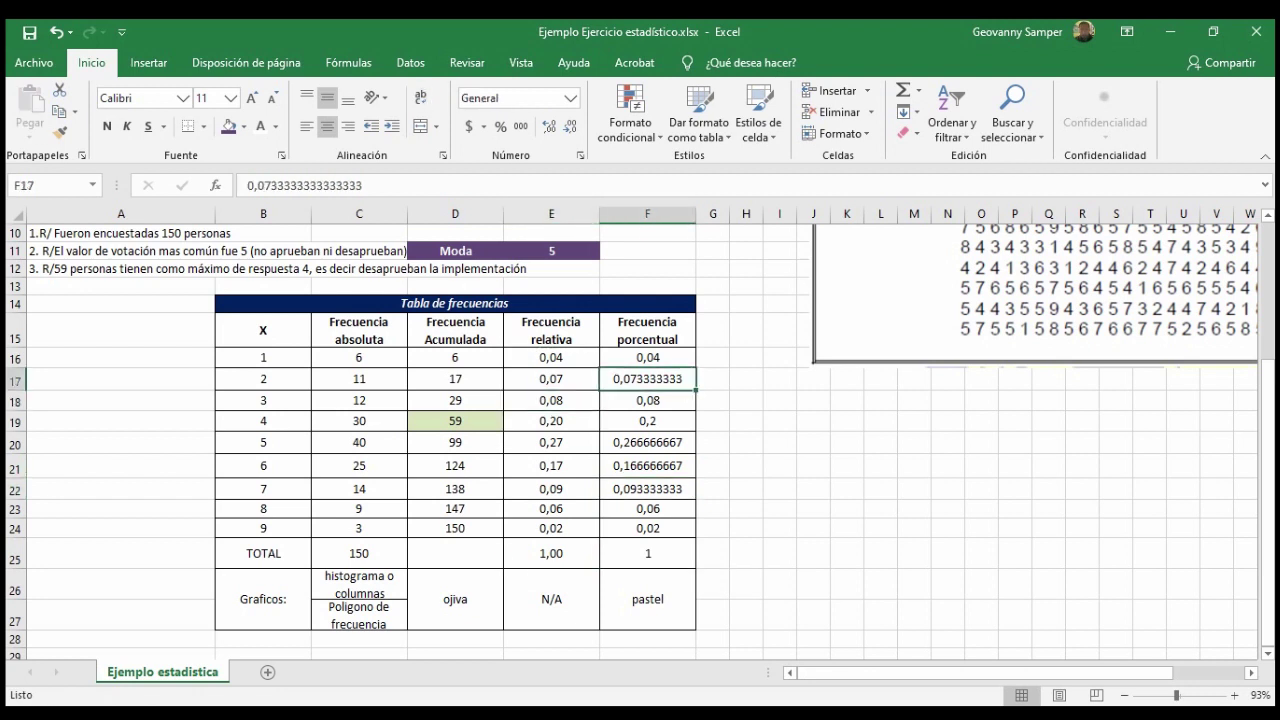
key(Down)
key(Down)
key(Down)
key(Down)
key(Down)
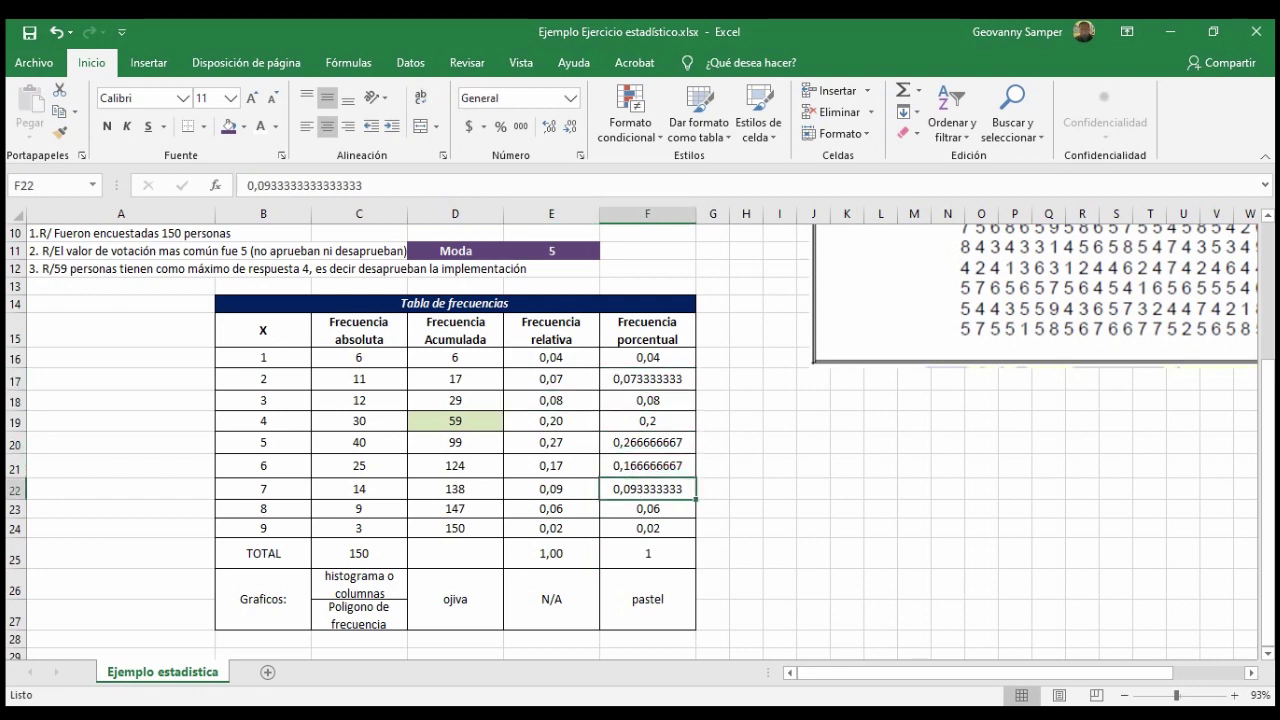
drag(647, 357, 647, 528)
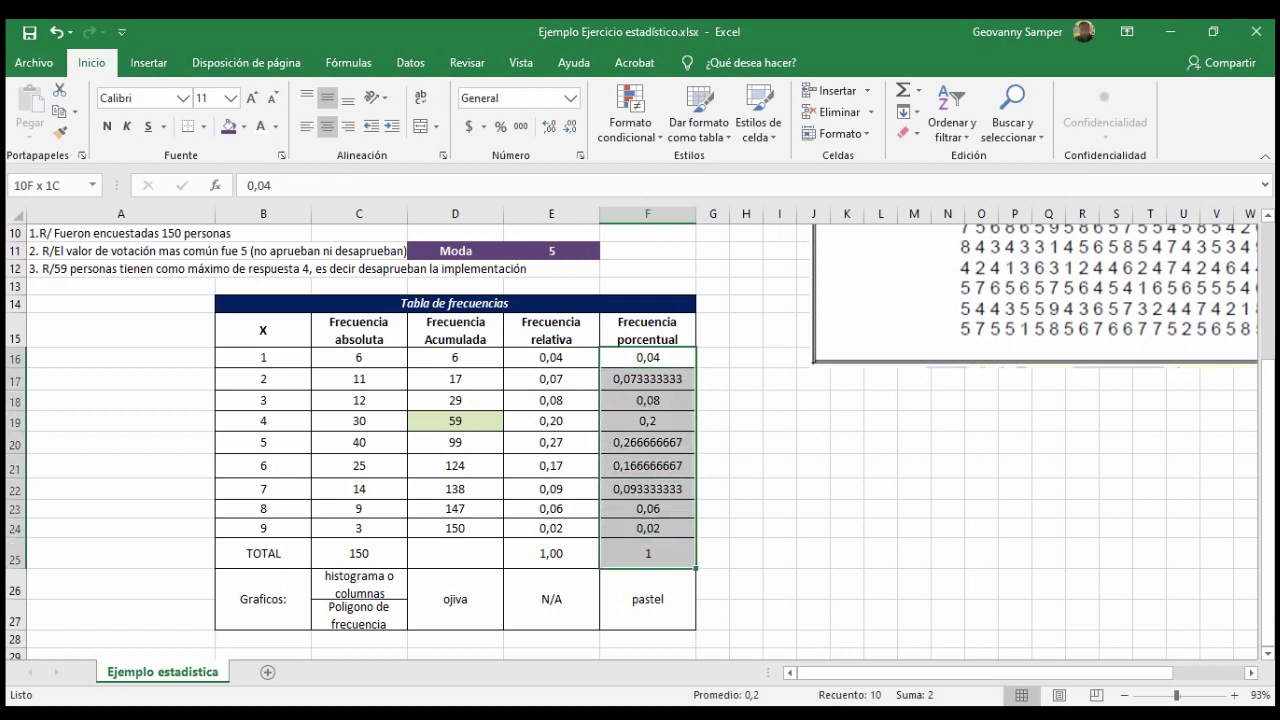
drag(700, 575, 700, 575)
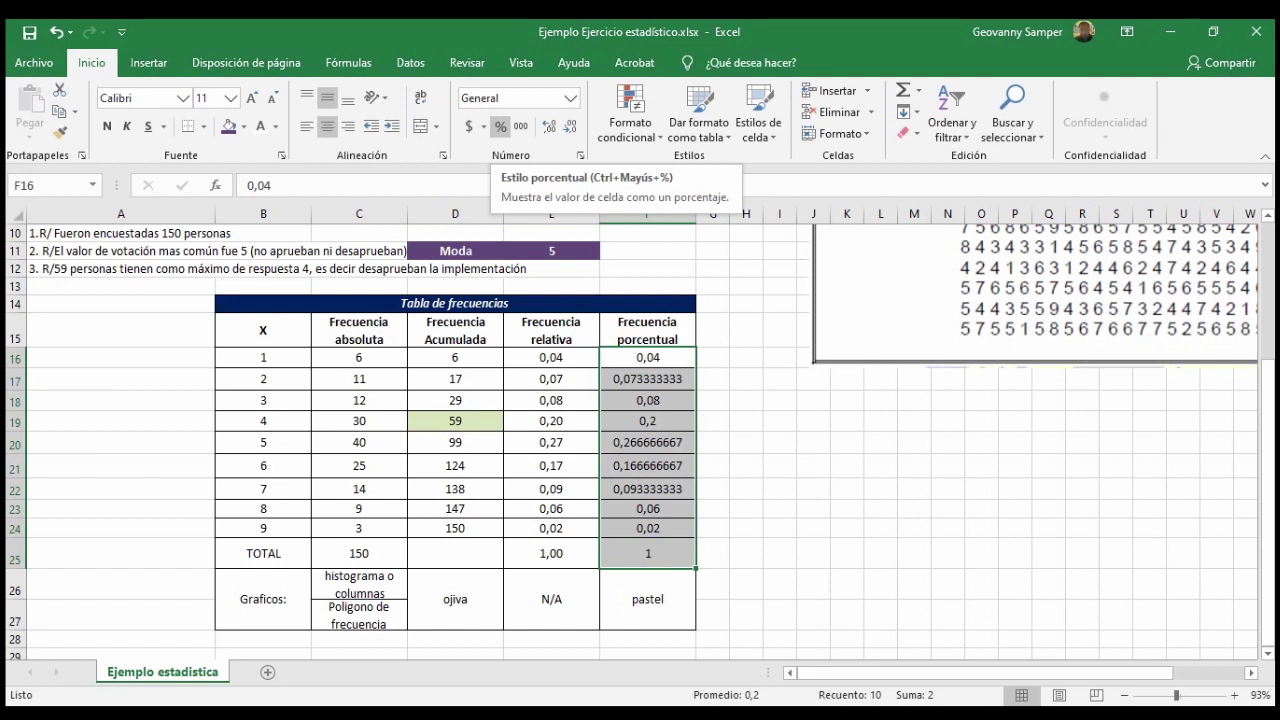
click(500, 127)
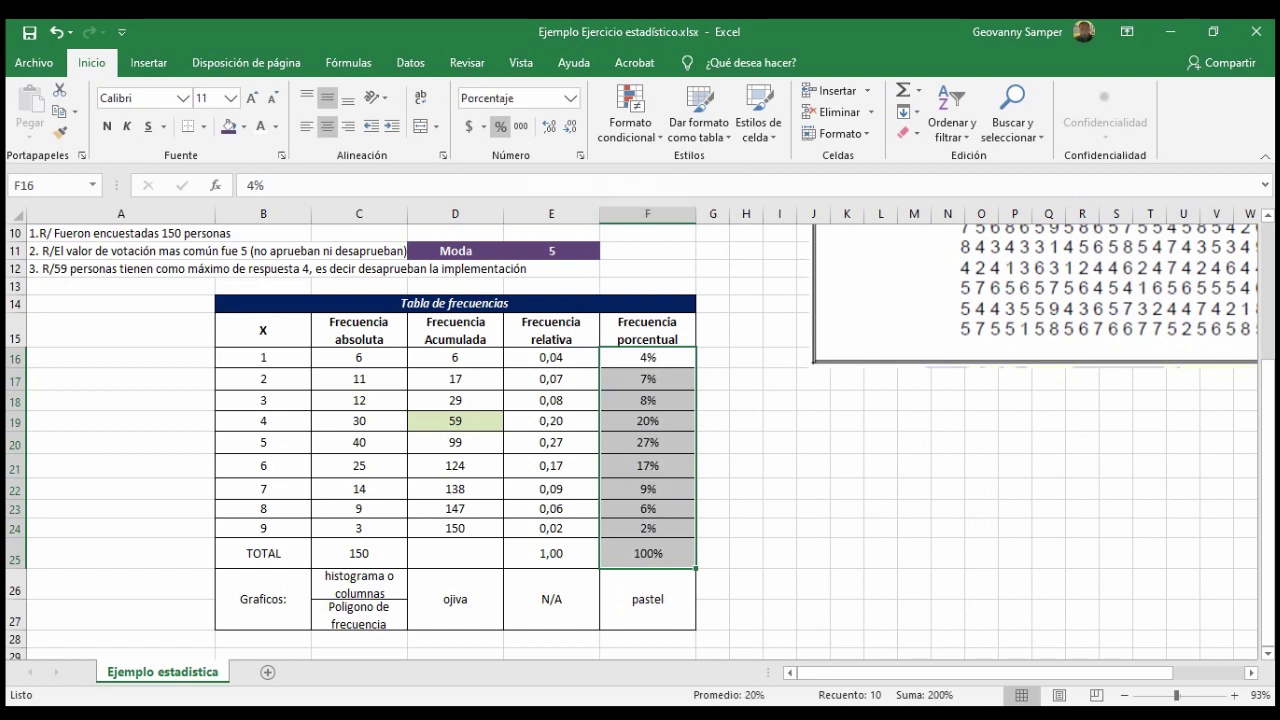
click(647, 528)
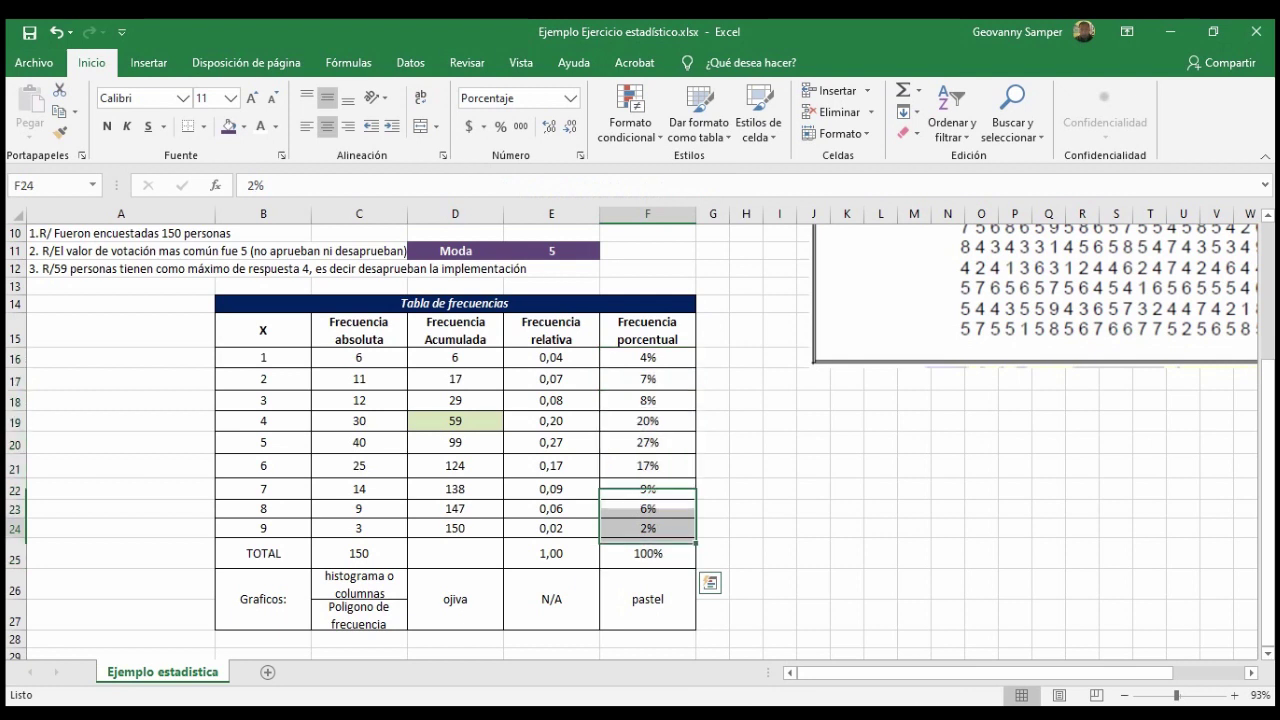
click(647, 442)
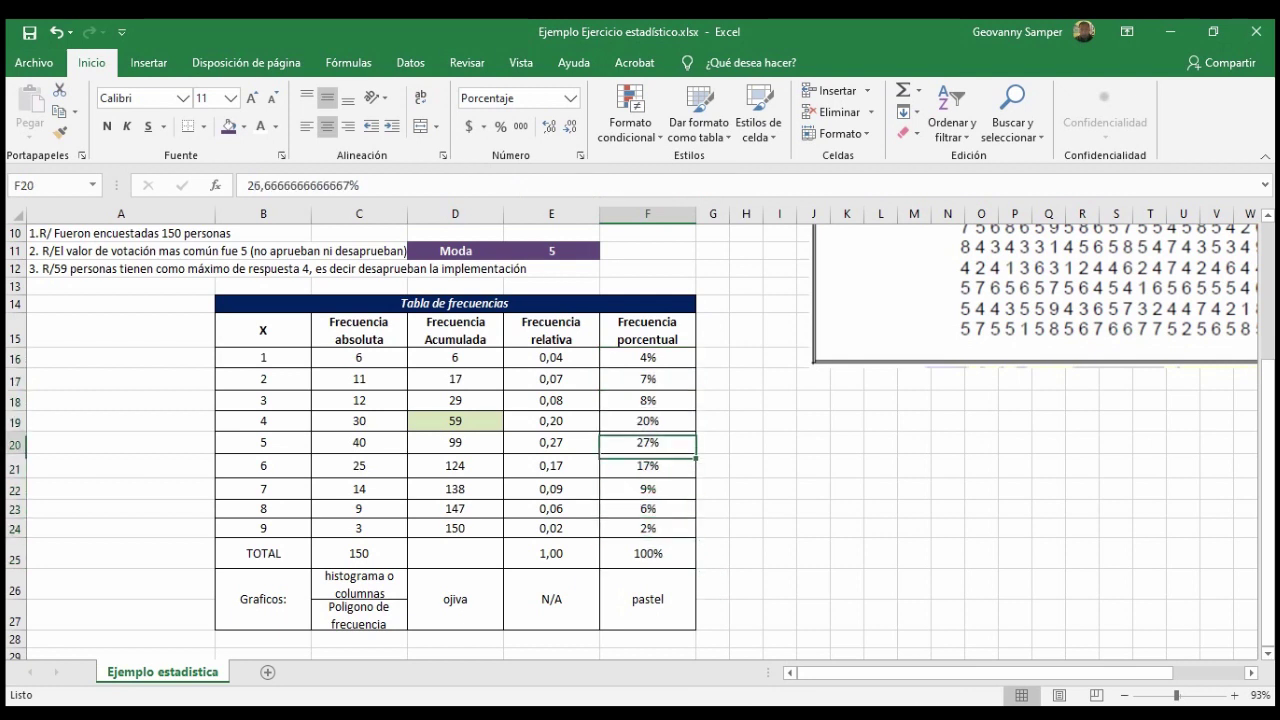
scroll(640, 440, down, 1)
scroll(640, 440, down, 1)
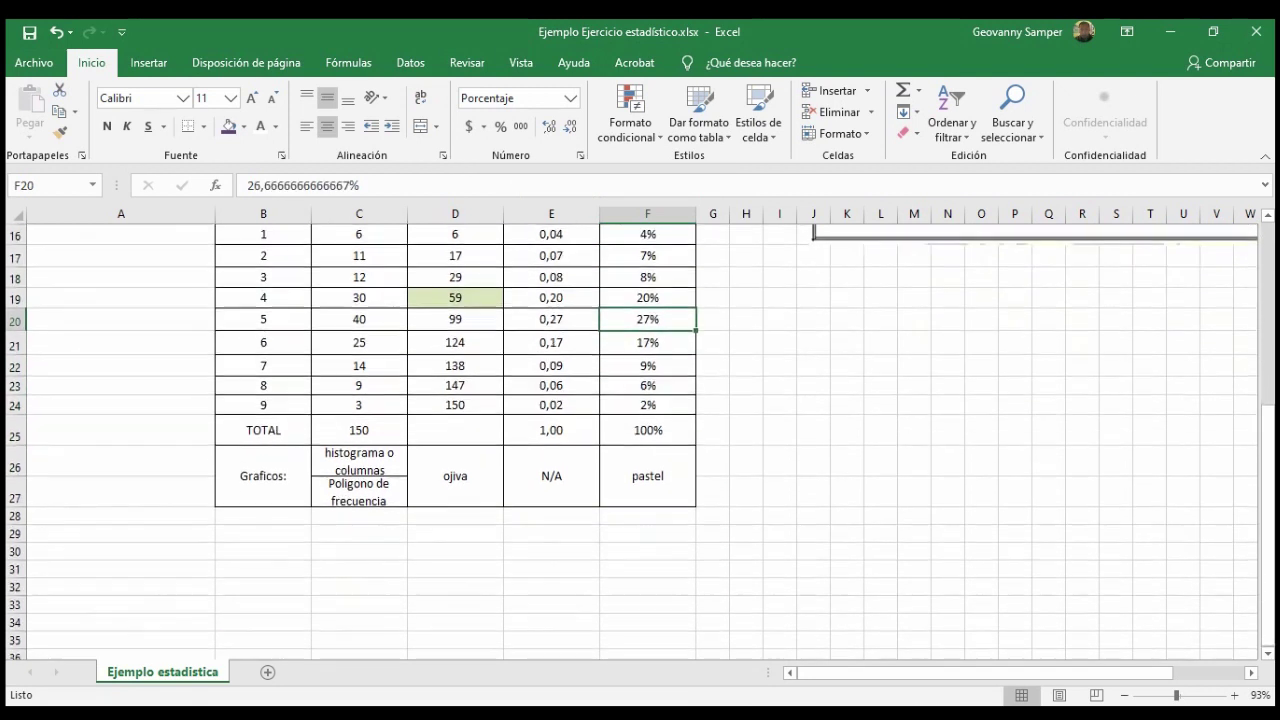
click(121, 551)
- Type '4. Cuál es el porcentaje de votación de valoración 7' into A30
scroll(640, 440, up, 2)
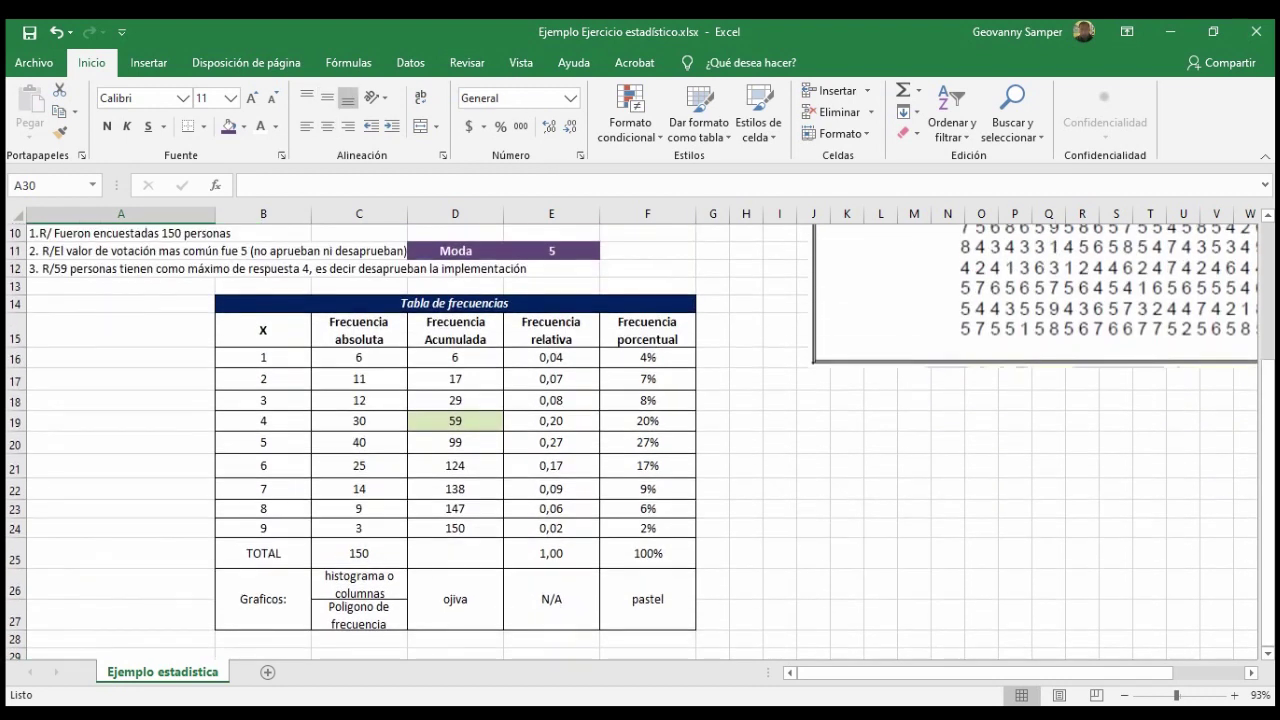
scroll(640, 440, down, 1)
text(4. Cuál es el porcentaje de )
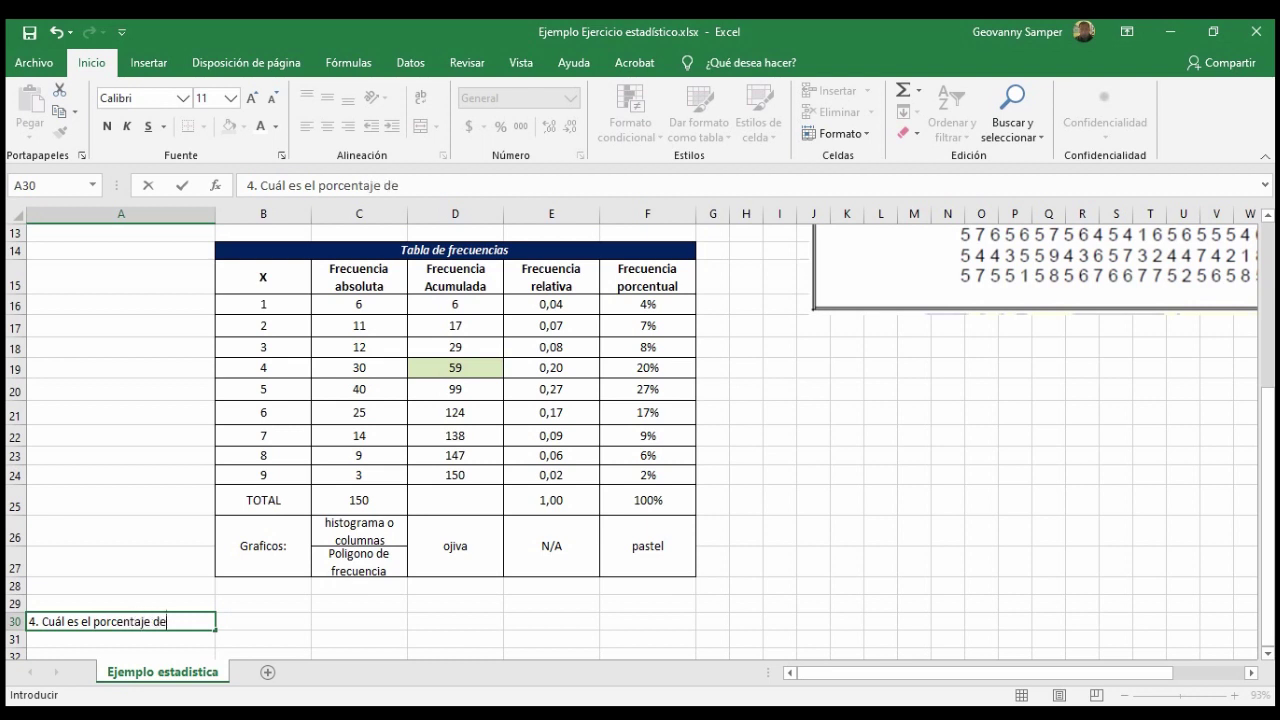
text(votación)
text( de)
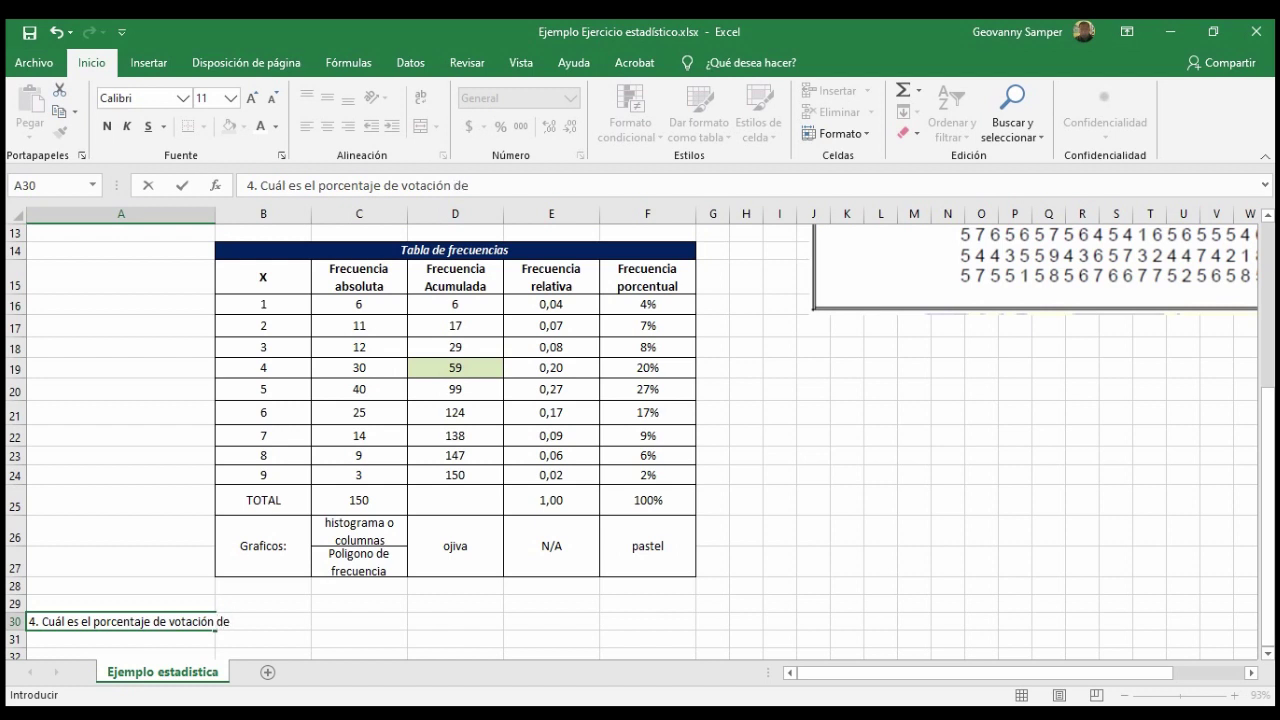
text( 7)
key(BackSpace)
text(valoración 7)
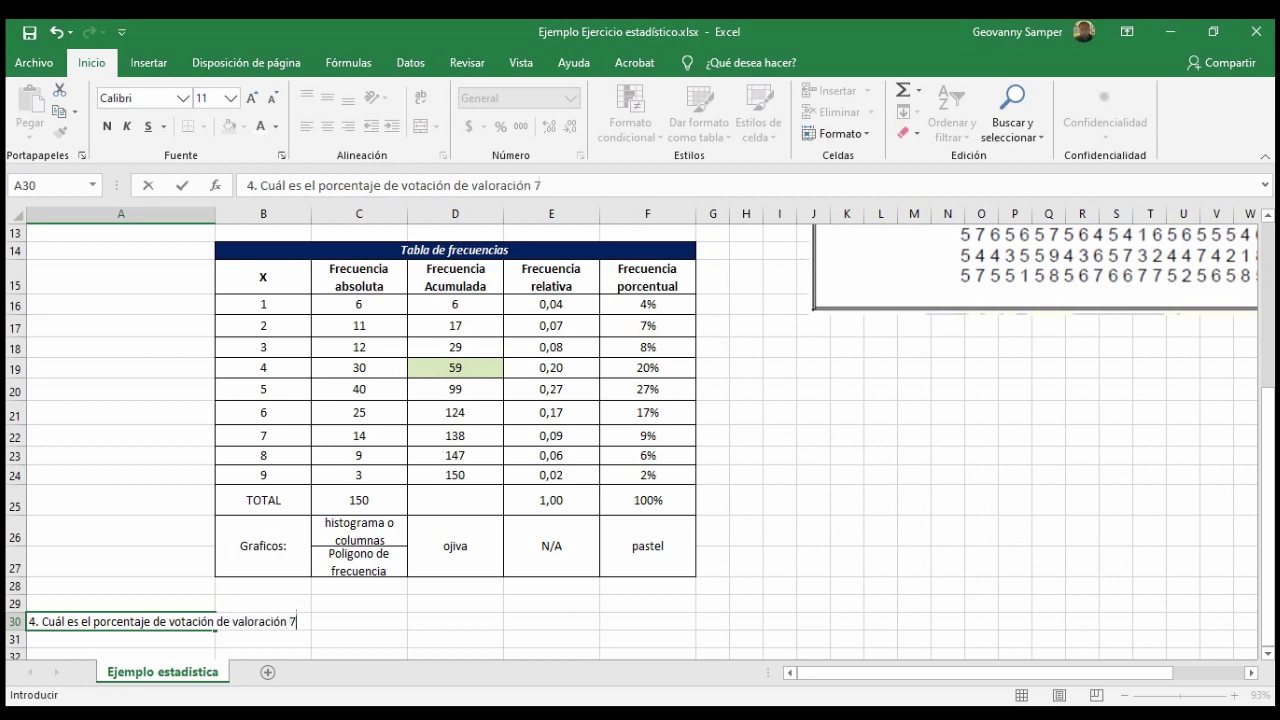
key(Return)
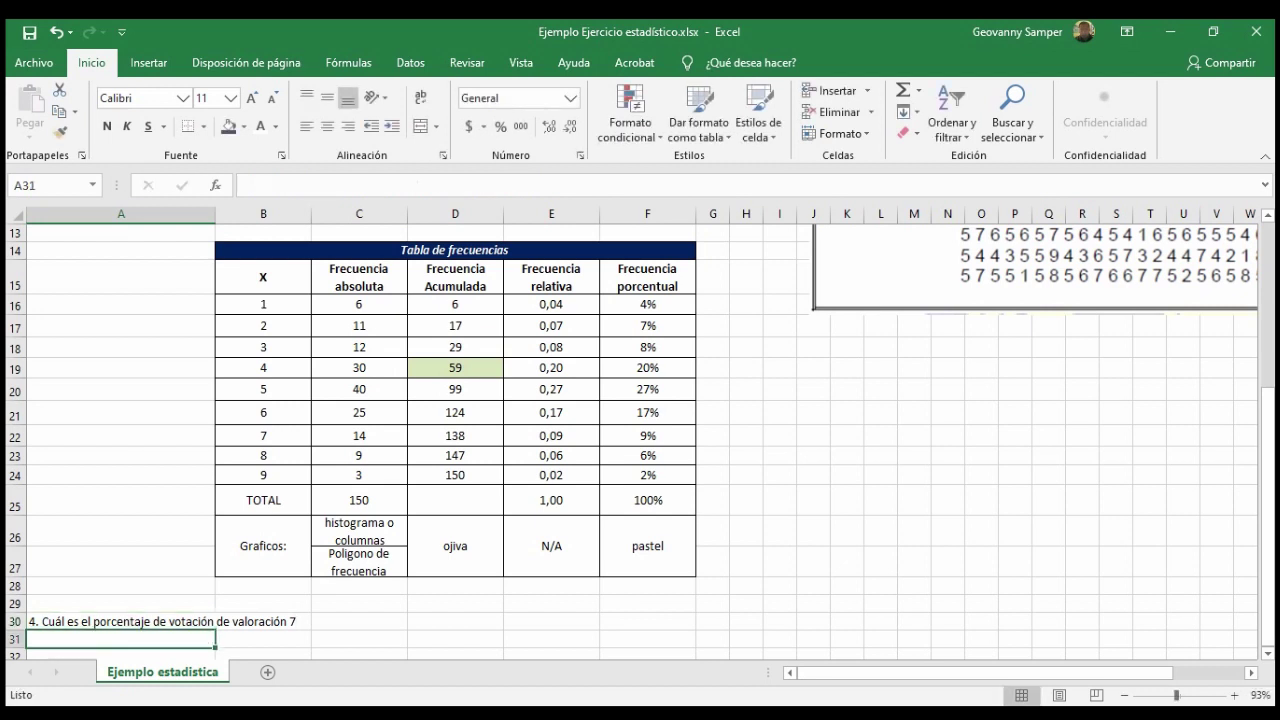
- Edit A30 so the question ends with a question mark
click(120, 621)
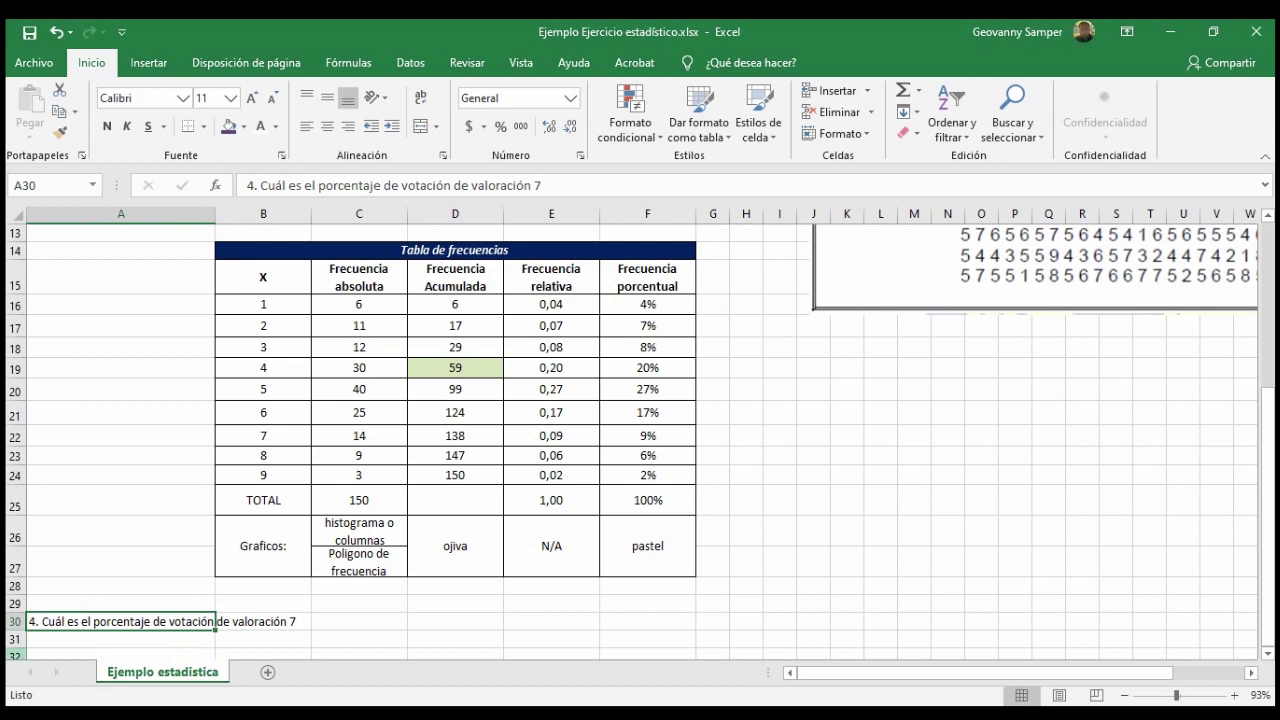
click(120, 640)
click(120, 621)
key(F2)
text(=)
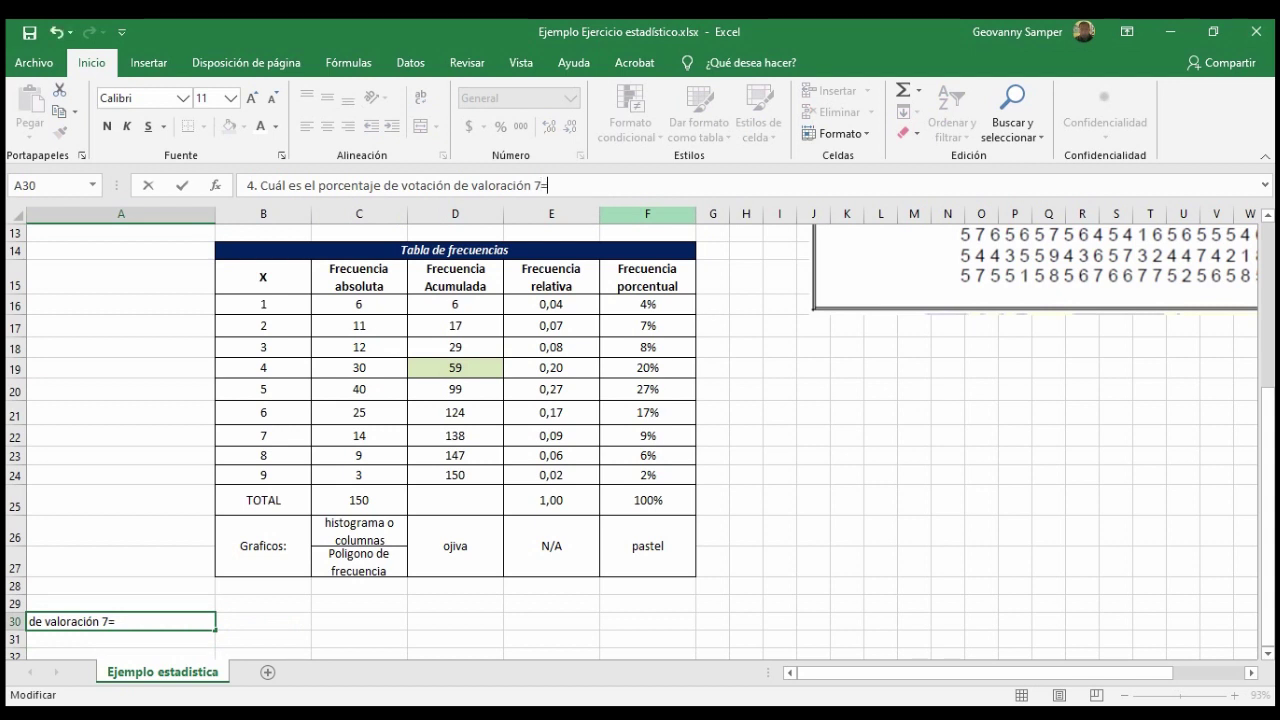
key(BackSpace)
text())
key(BackSpace)
text(?)
key(Return)
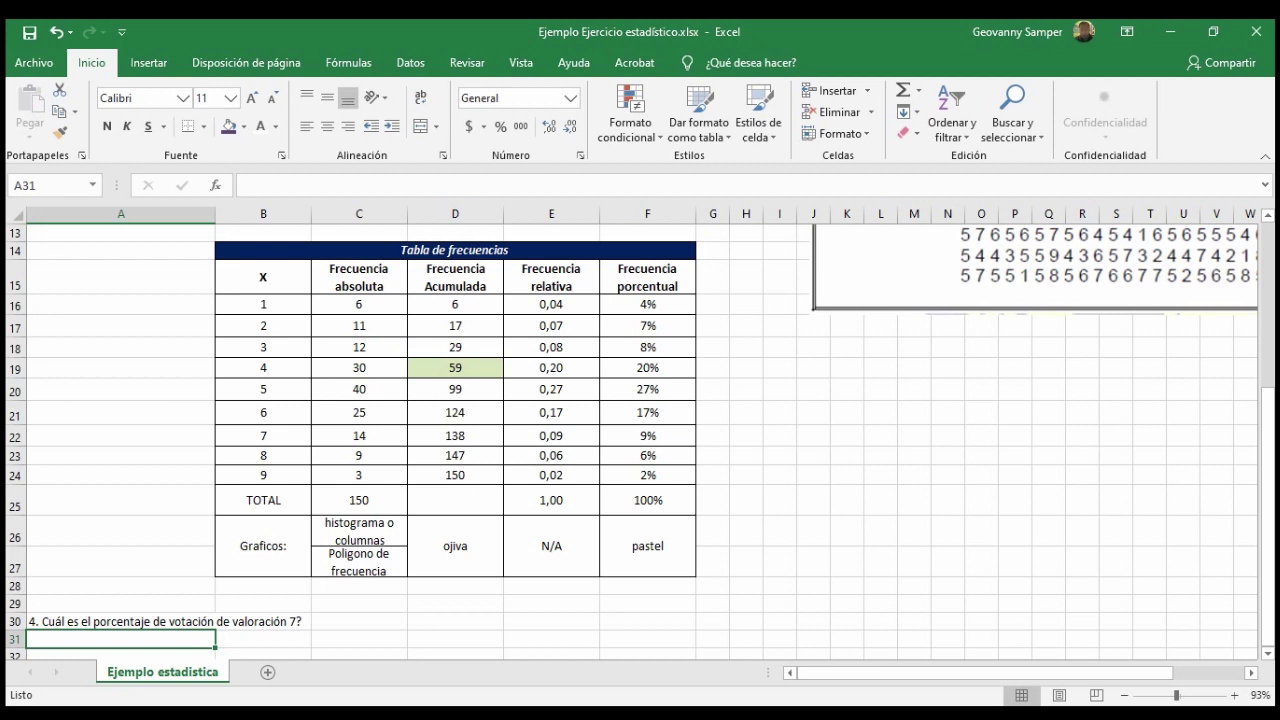
click(305, 714)
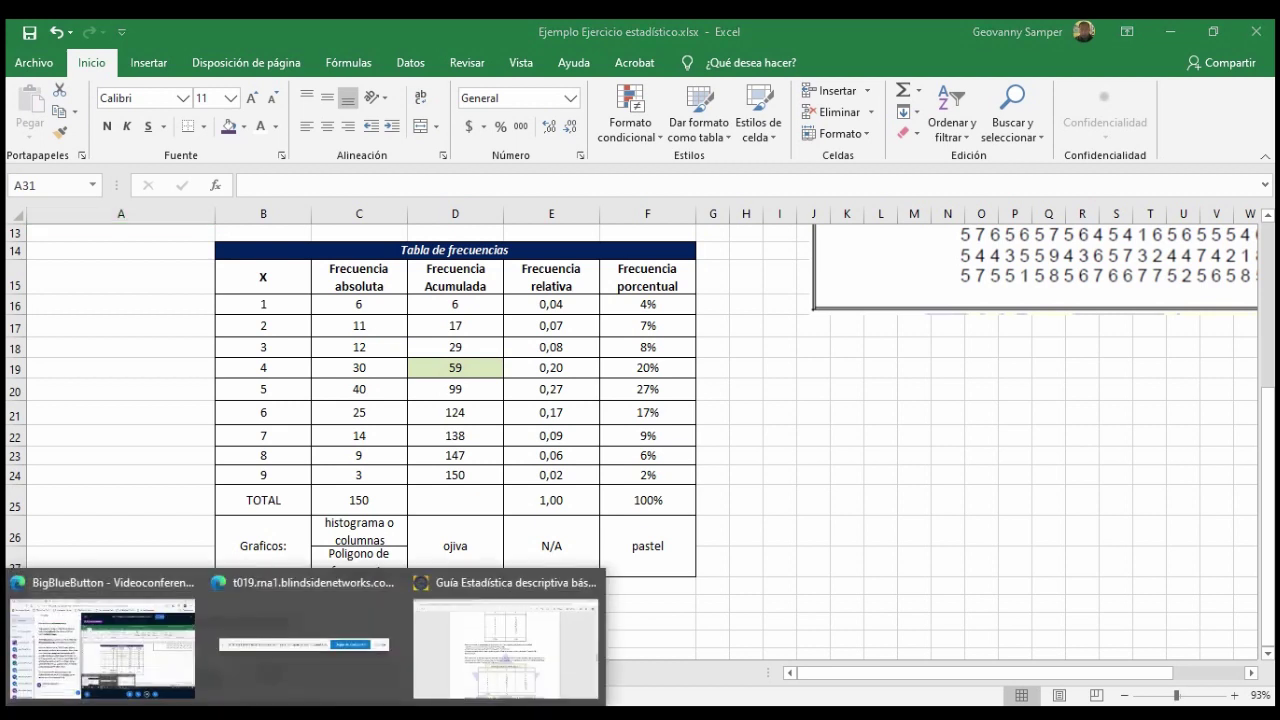
click(110, 640)
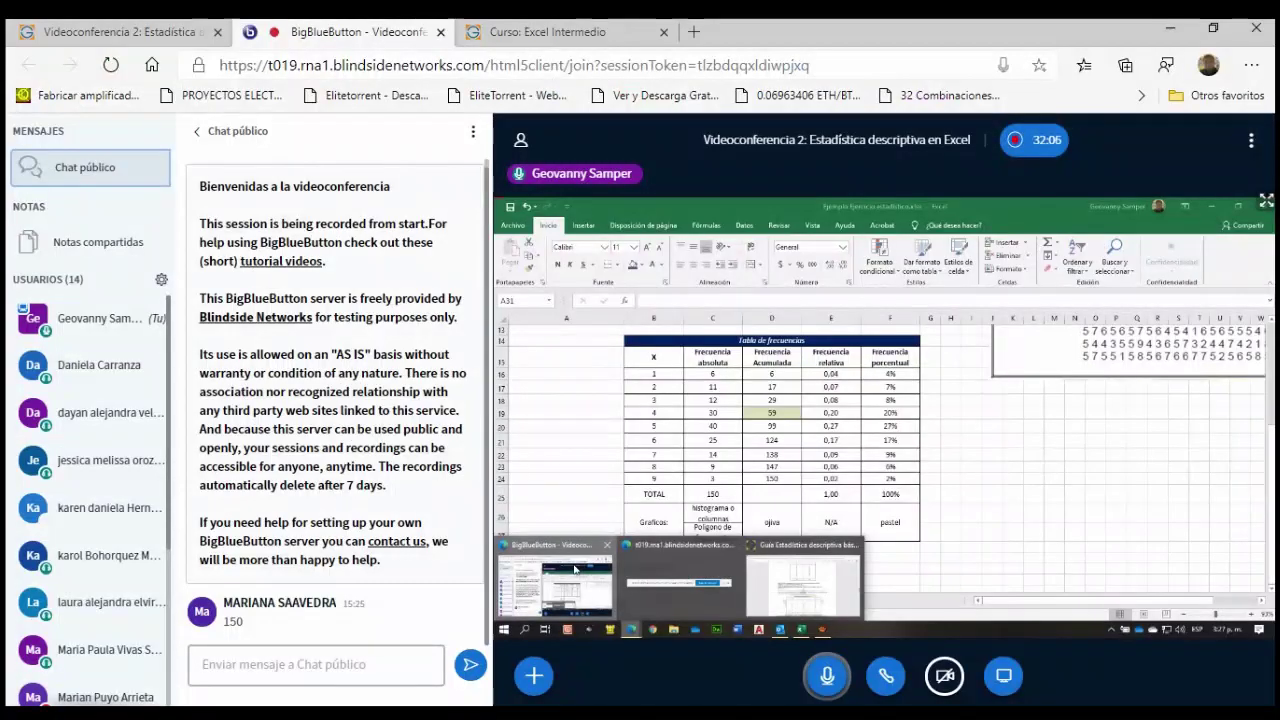
scroll(90, 500, down, 2)
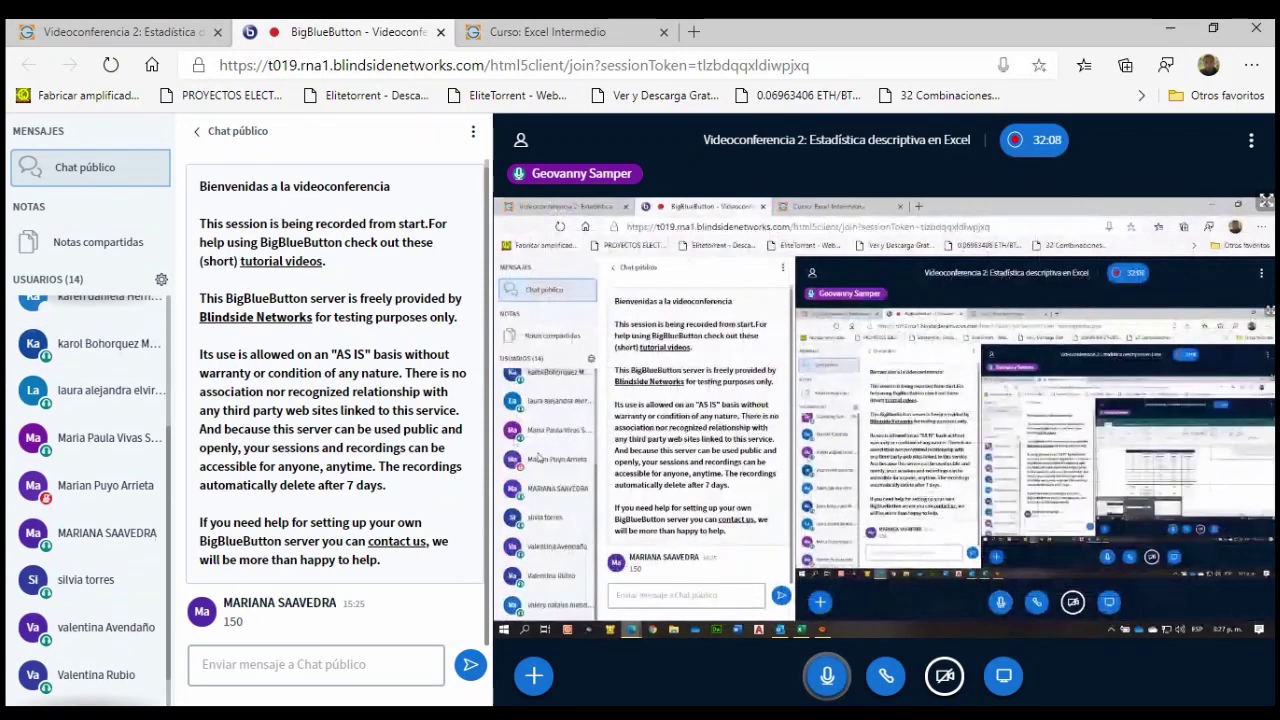
scroll(75, 440, up, 3)
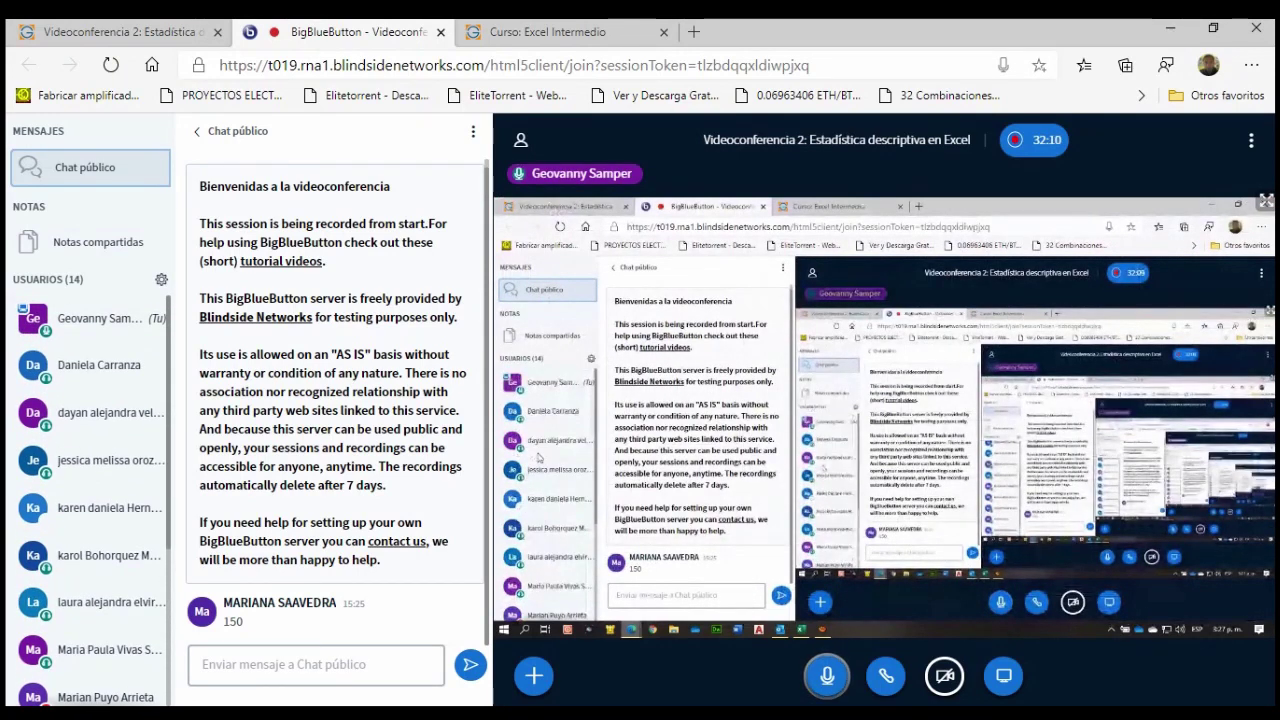
click(530, 640)
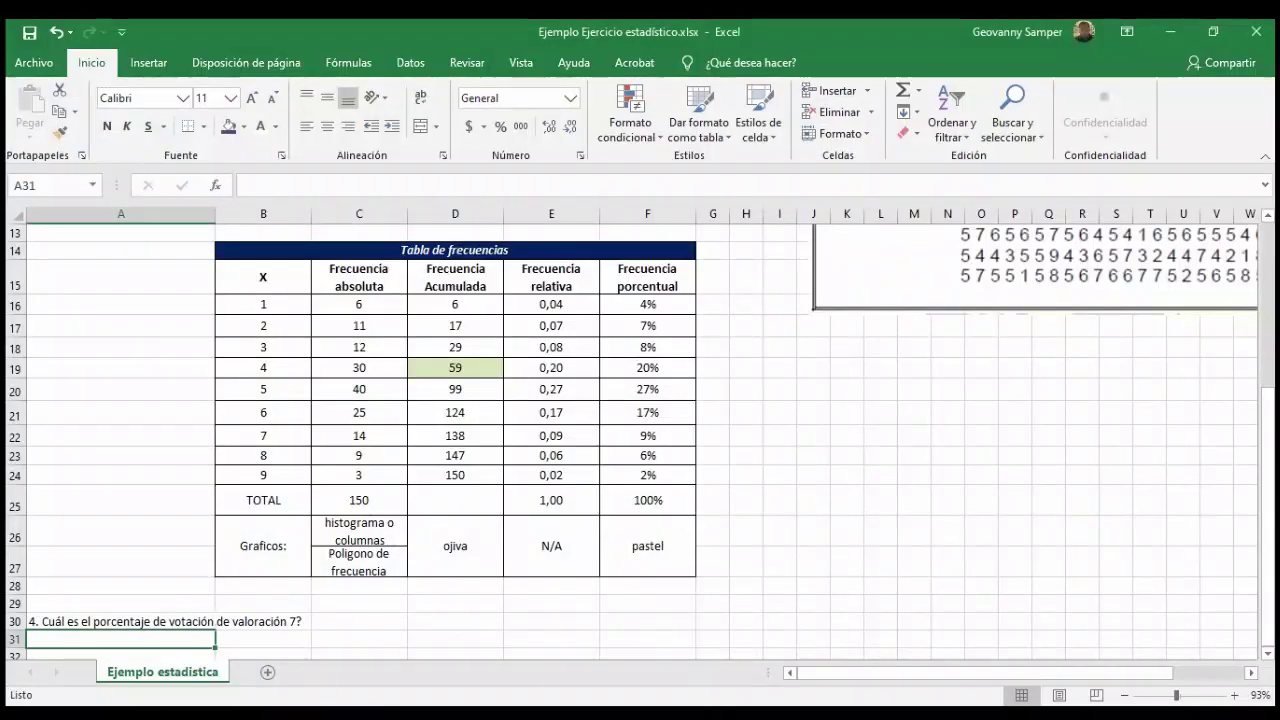
key(alt+Tab)
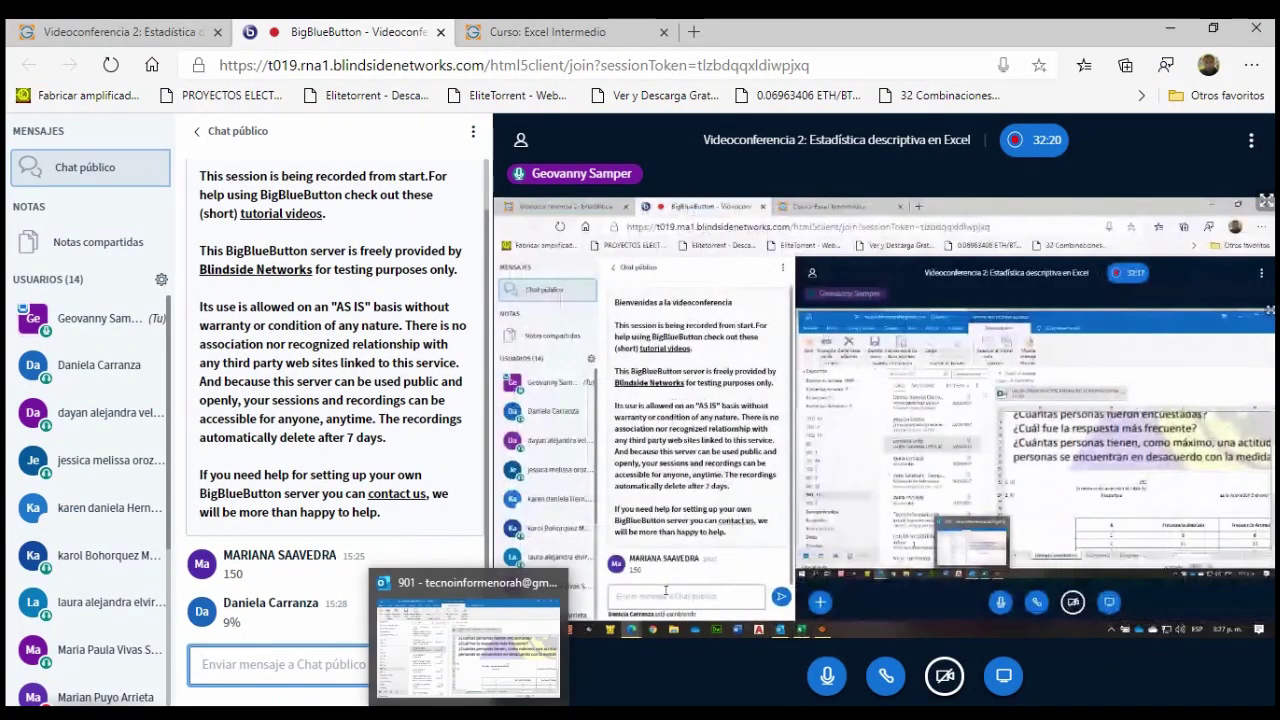
mouse_move(467, 645)
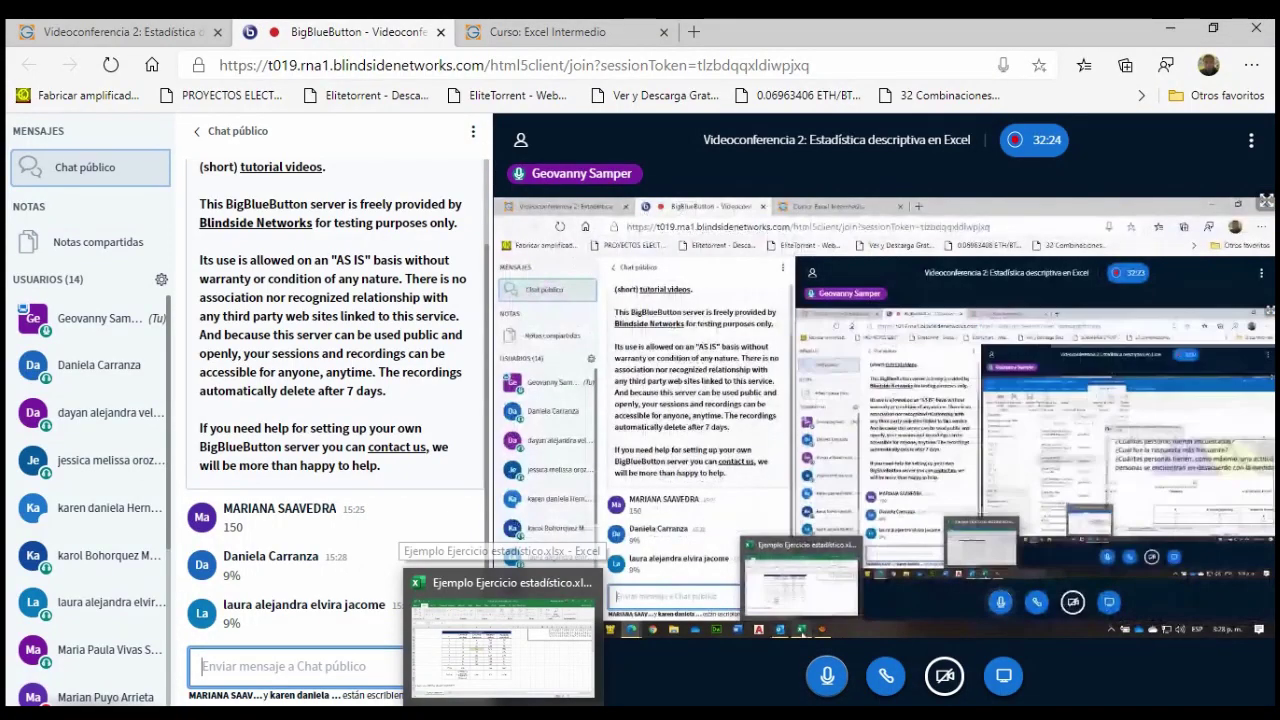
click(500, 645)
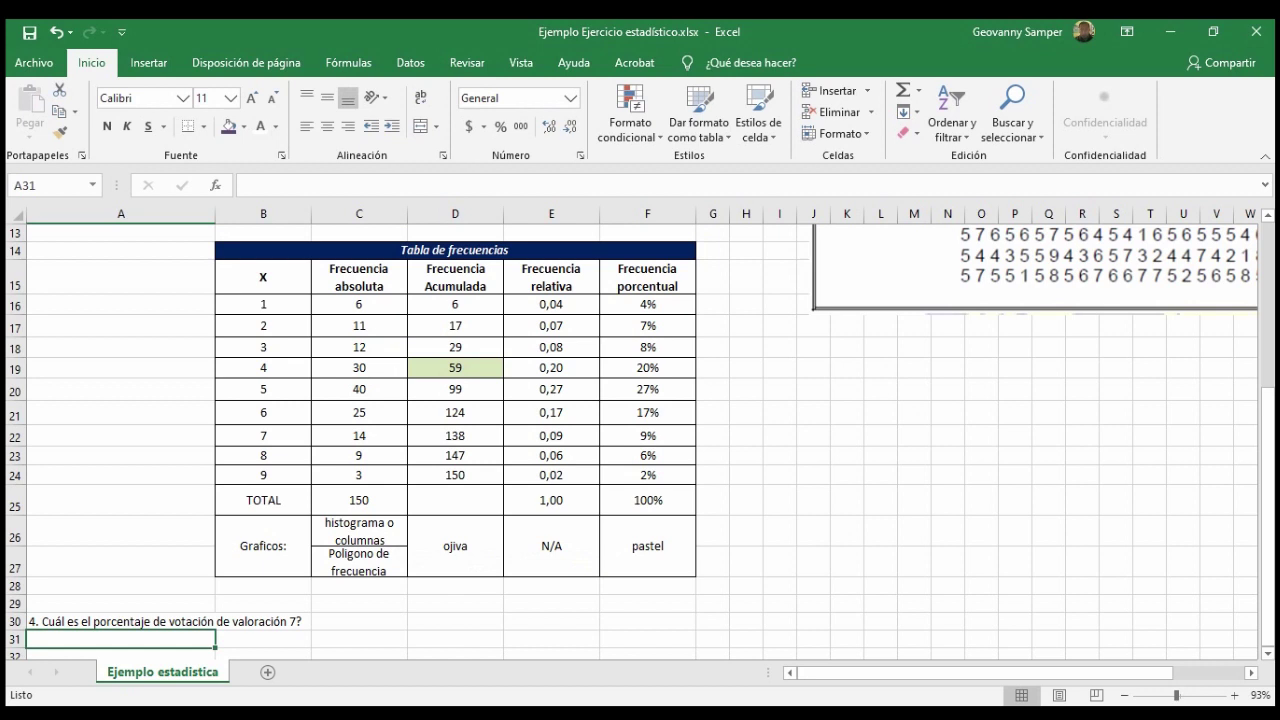
- Check valoración 7's 9% in F22 and enter the answer 'R/9%' in A31
click(263, 436)
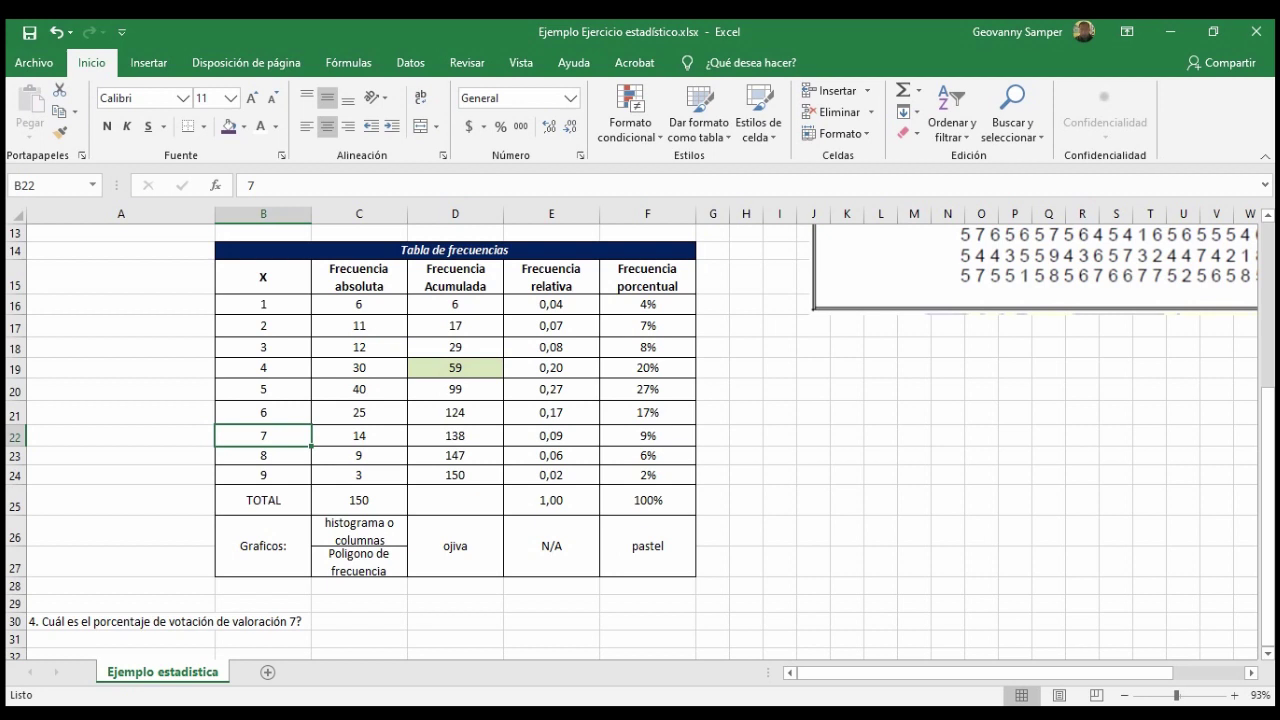
click(647, 435)
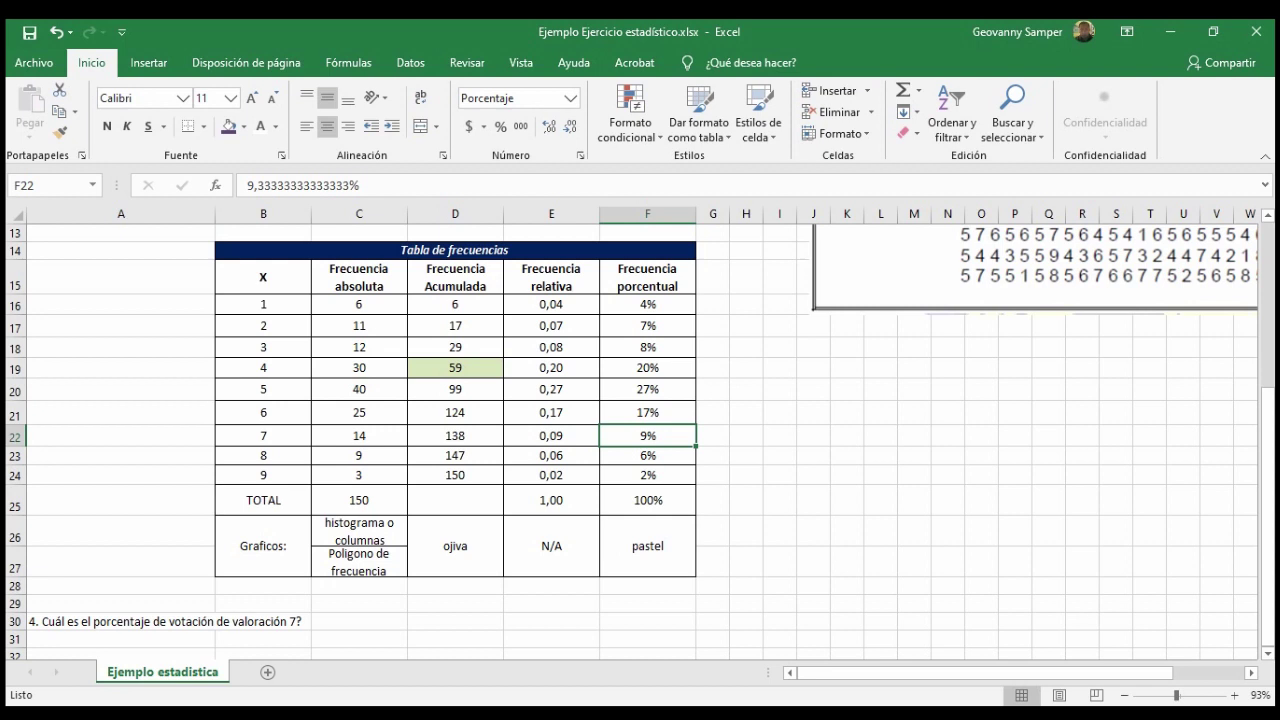
click(263, 435)
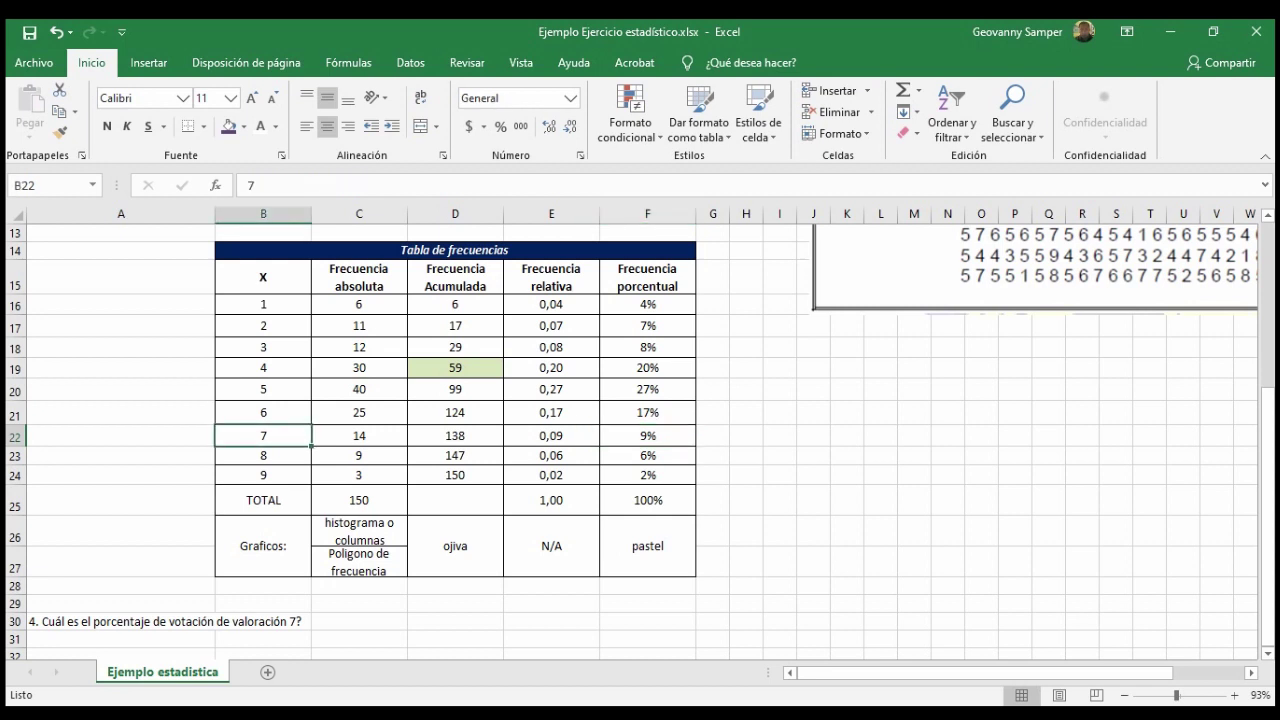
click(121, 639)
text(R/)
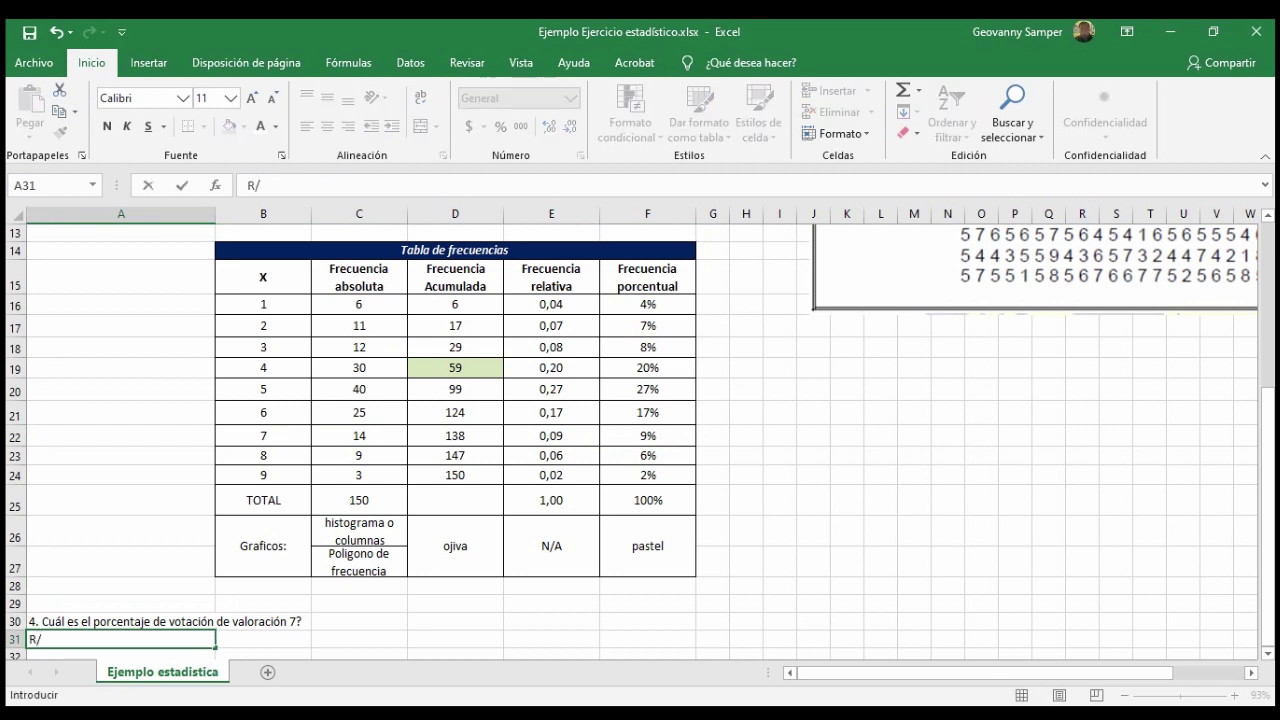
text(9)
text(%)
key(Return)
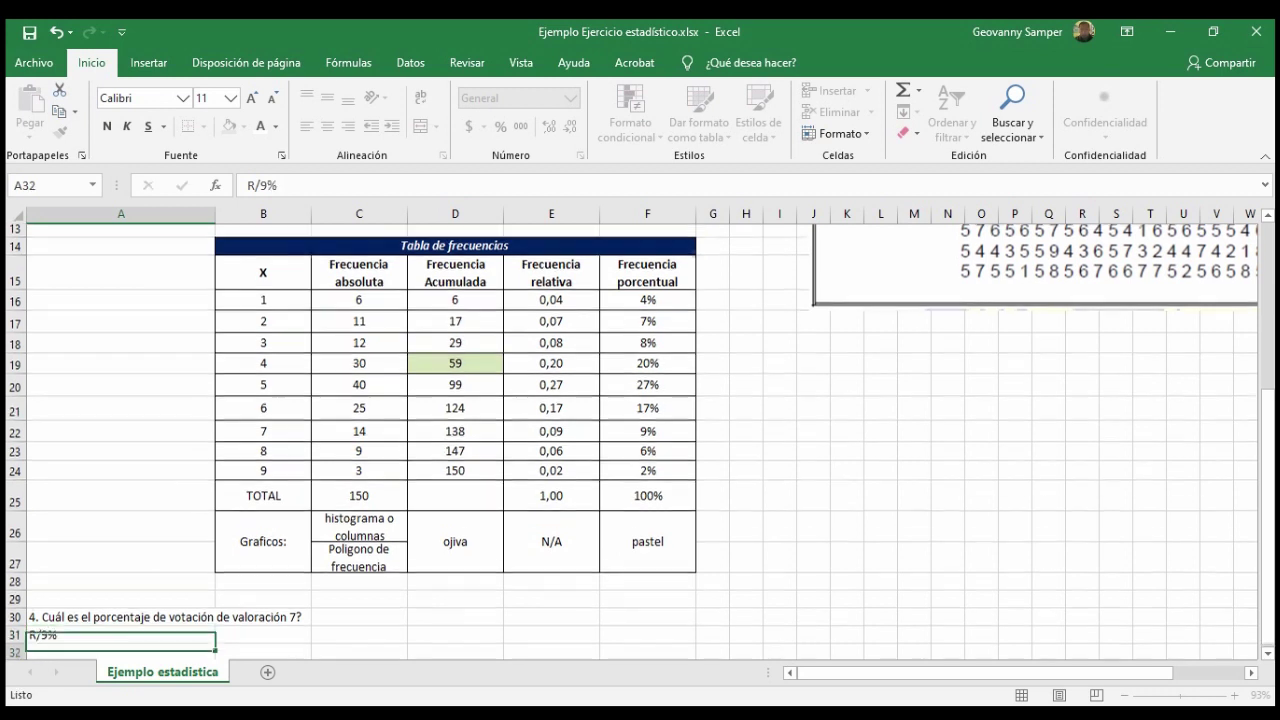
- Scroll through the worksheet answers, then bring the statistics guide PDF forward
scroll(640, 440, up, 2)
scroll(640, 440, down, 1)
scroll(640, 440, up, 3)
scroll(640, 440, up, 1)
scroll(640, 440, down, 1)
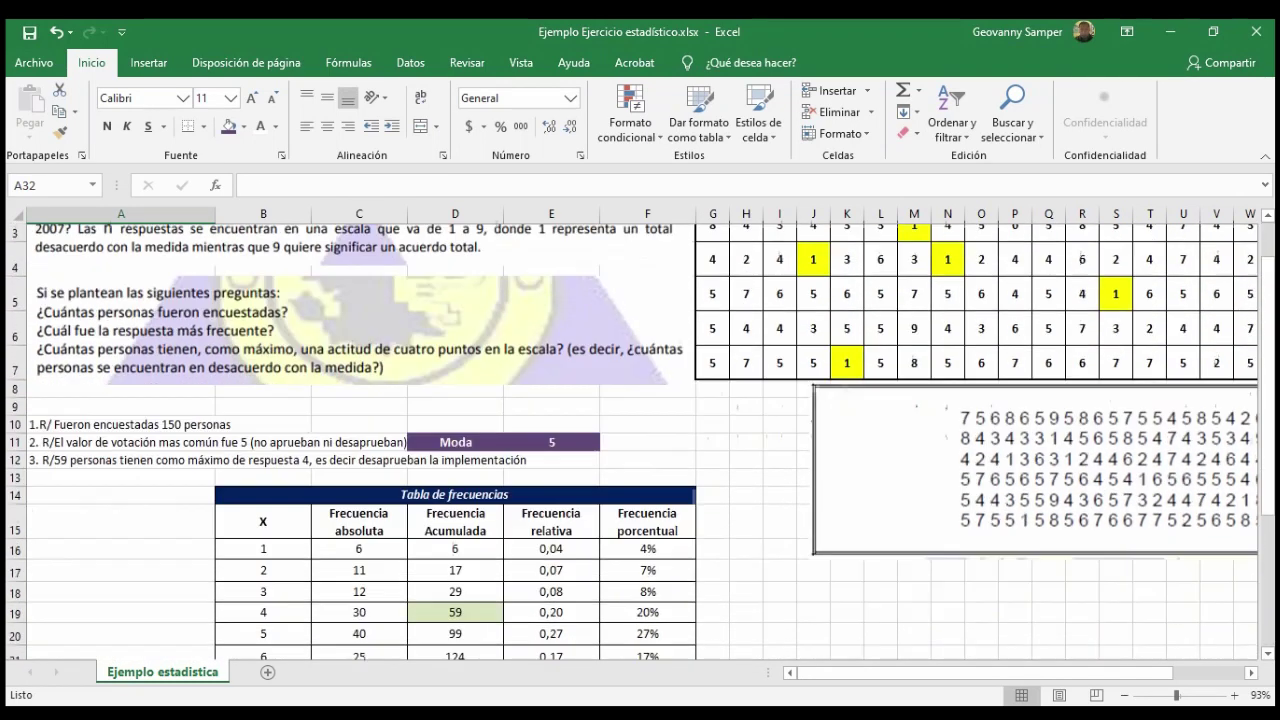
scroll(640, 440, down, 1)
scroll(640, 440, down, 2)
scroll(640, 440, up, 1)
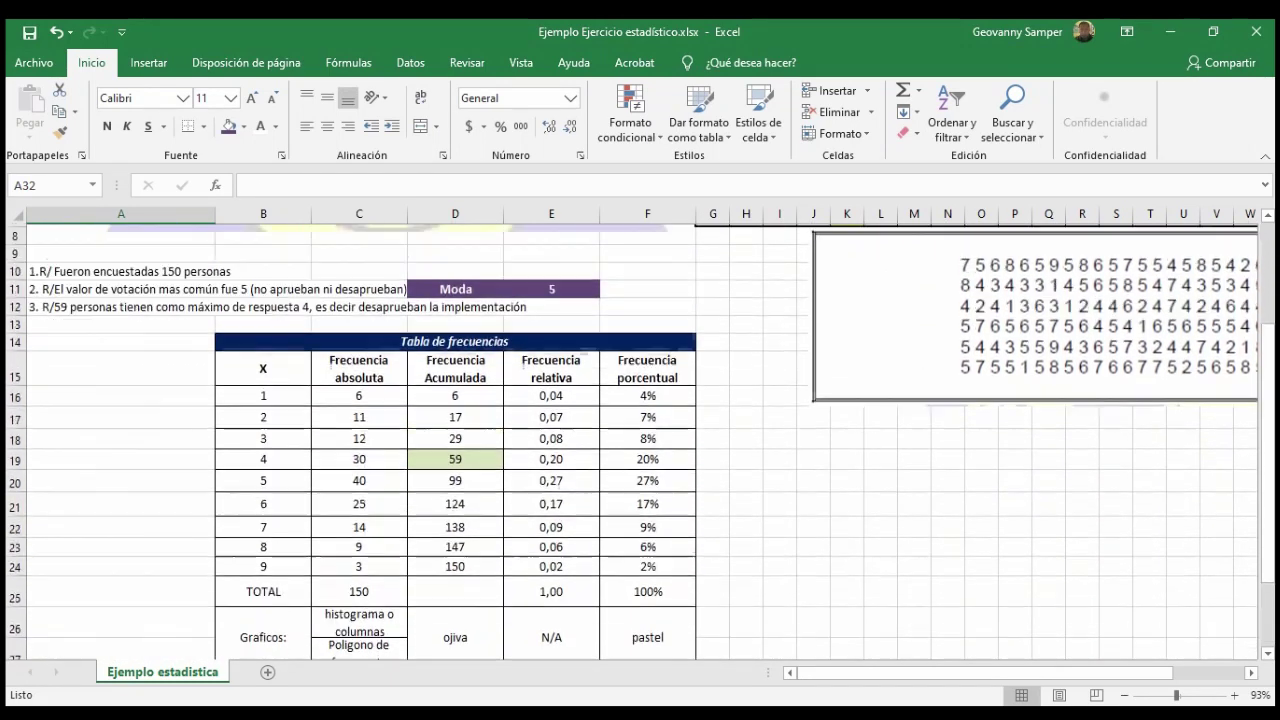
scroll(640, 440, up, 1)
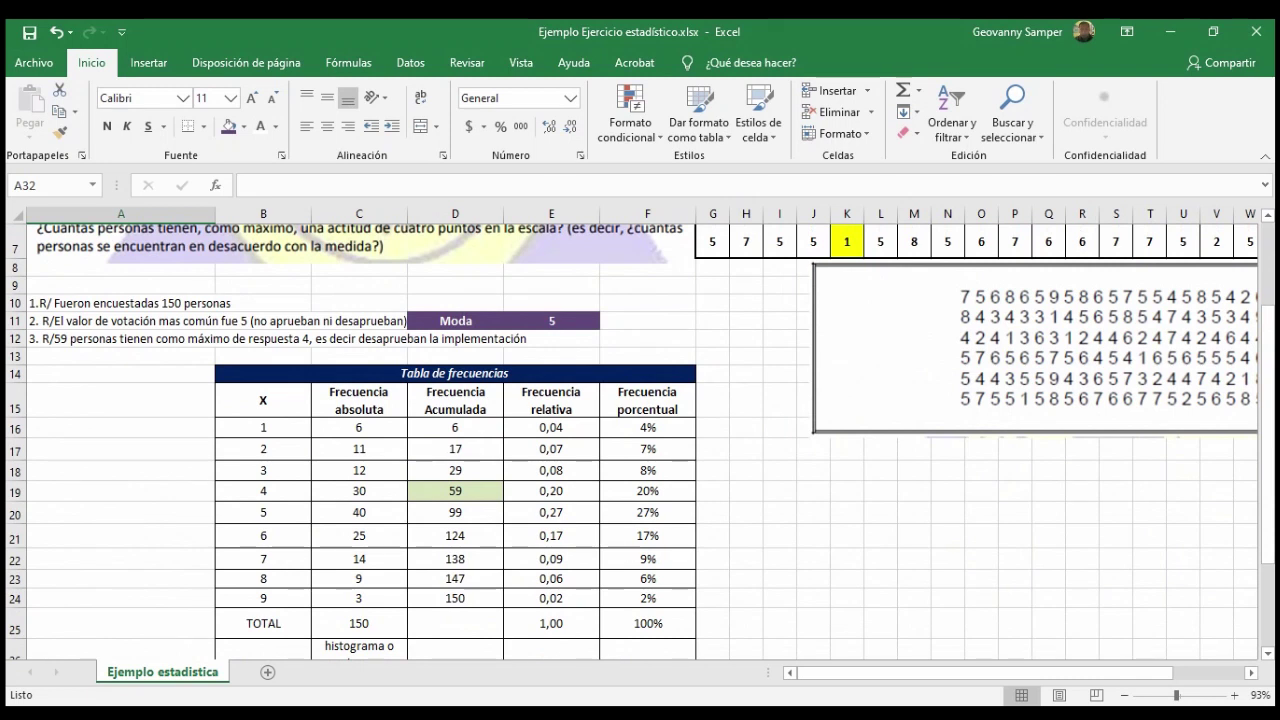
scroll(640, 440, up, 1)
scroll(640, 440, down, 3)
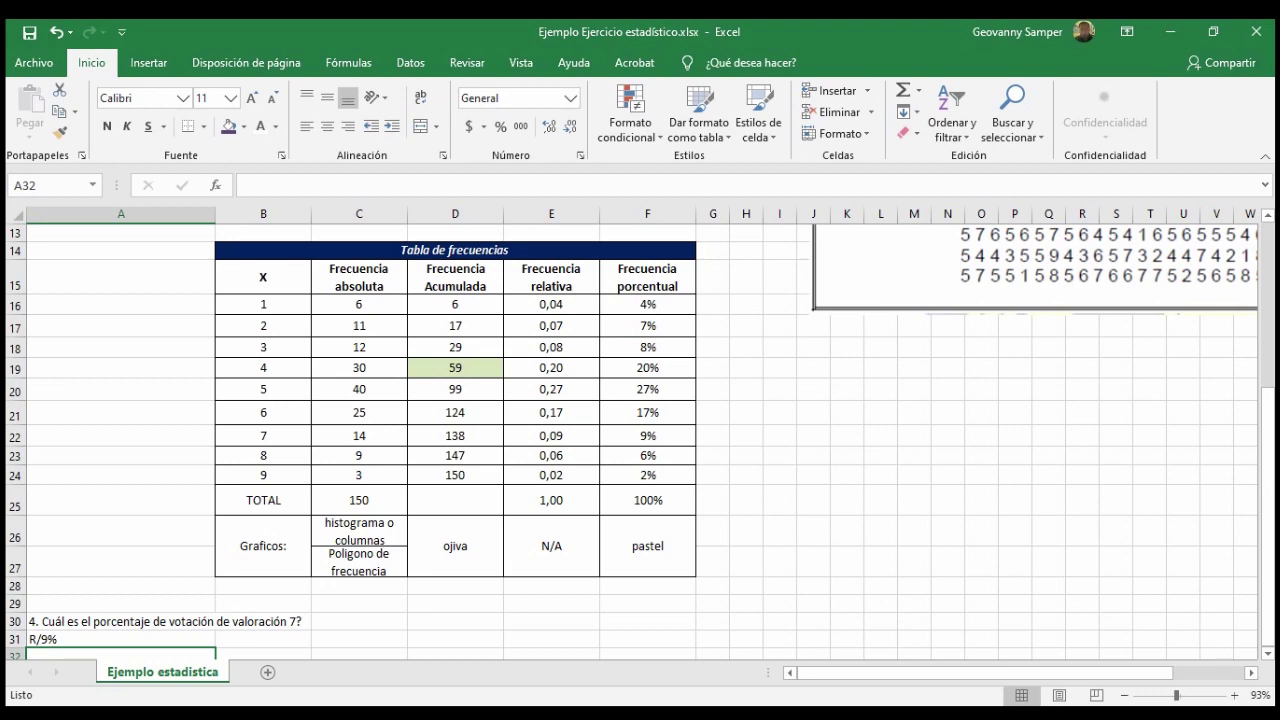
scroll(640, 440, up, 1)
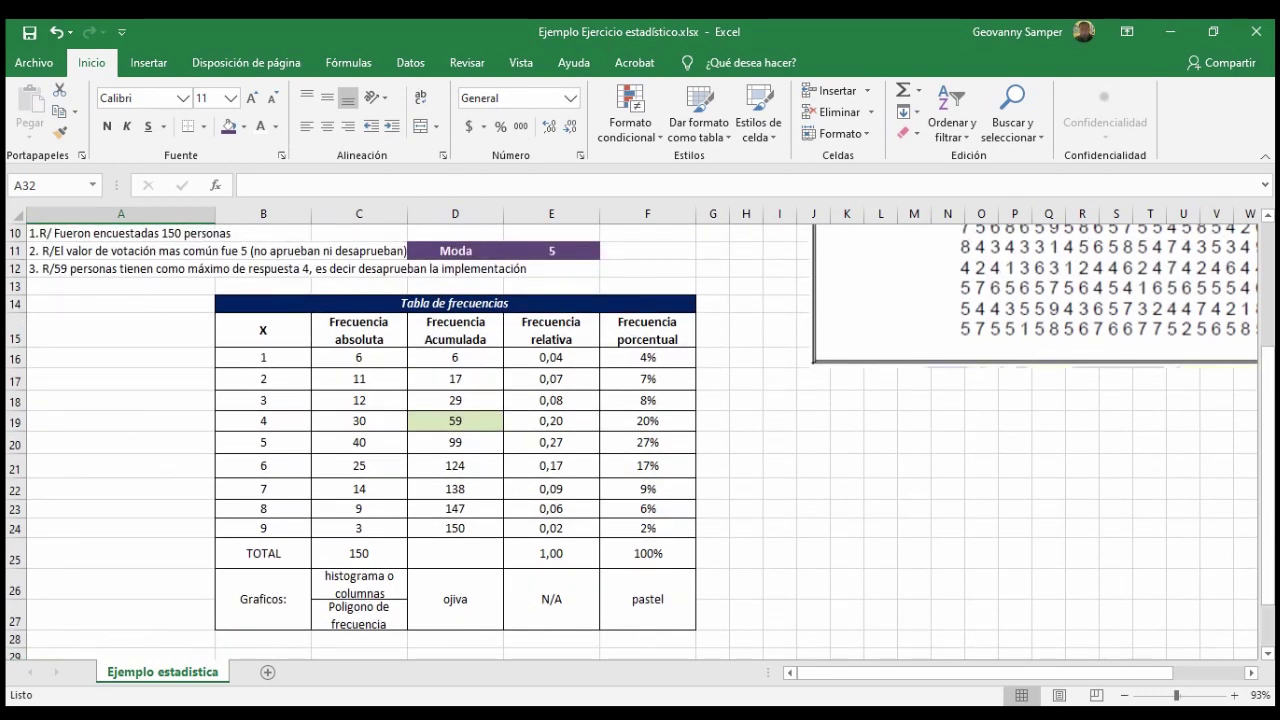
scroll(640, 440, up, 2)
scroll(640, 440, up, 1)
scroll(640, 440, down, 1)
scroll(640, 440, down, 3)
scroll(640, 440, down, 1)
scroll(640, 440, up, 1)
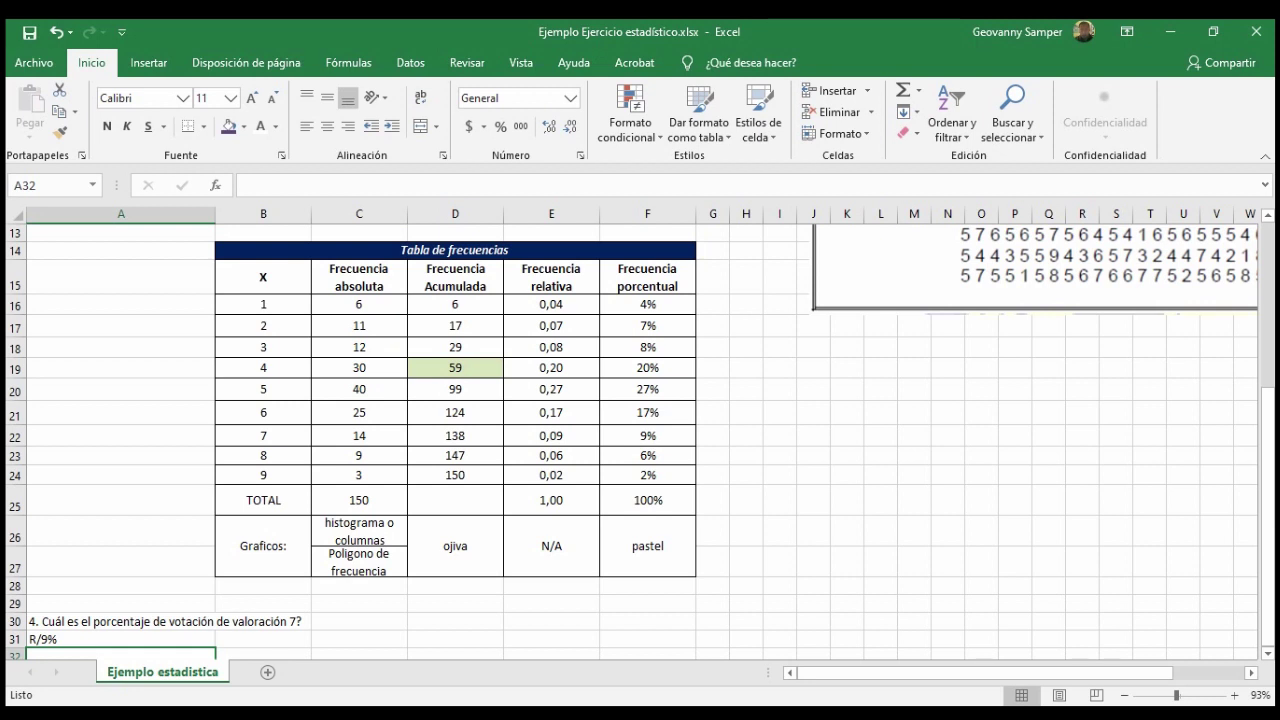
click(508, 650)
- Scroll the PDF's frequency tables to the page 5 activity, then return to BigBlueButton
scroll(816, 407, down, 1)
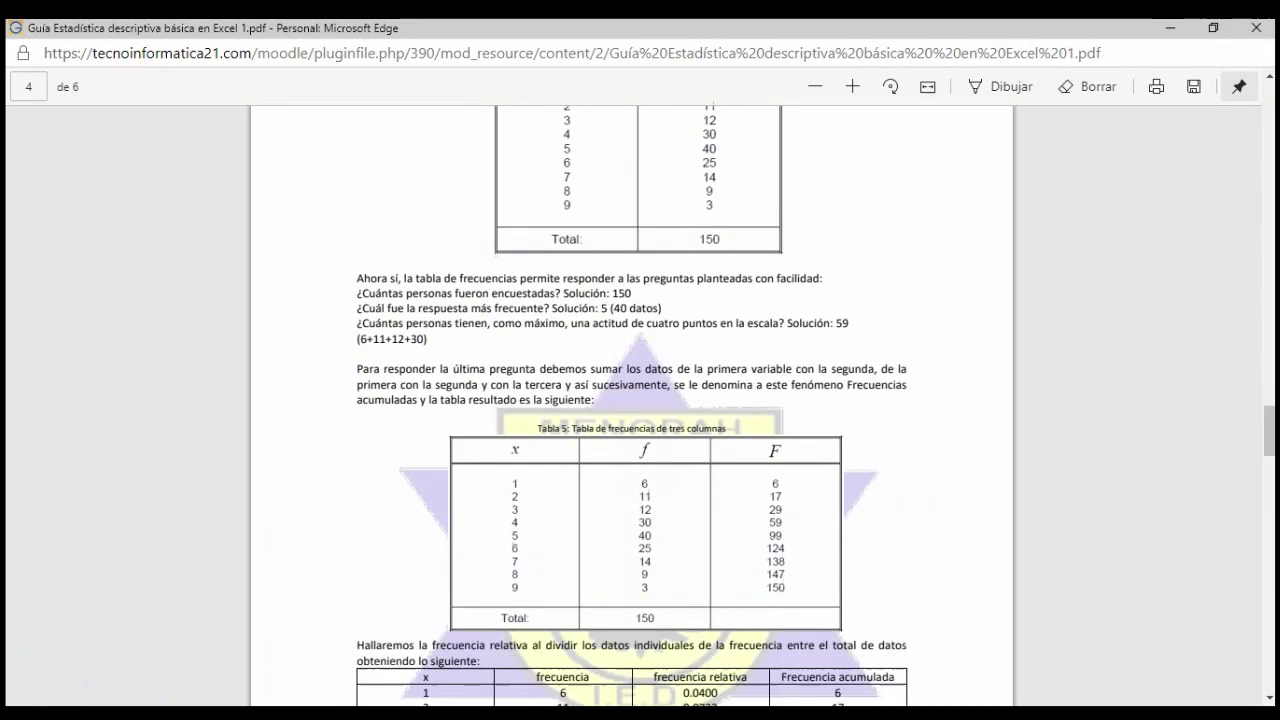
scroll(632, 410, down, 1)
scroll(632, 407, down, 1)
scroll(632, 407, down, 1)
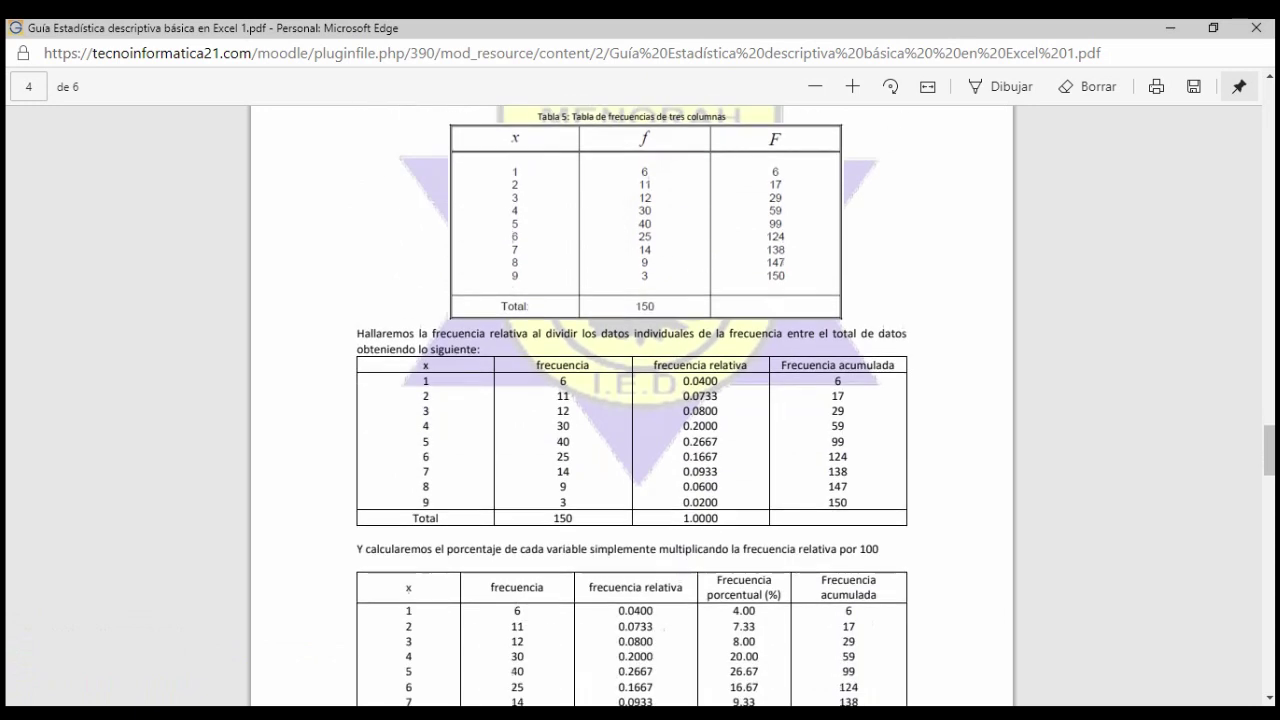
scroll(632, 407, down, 1)
scroll(632, 407, down, 1)
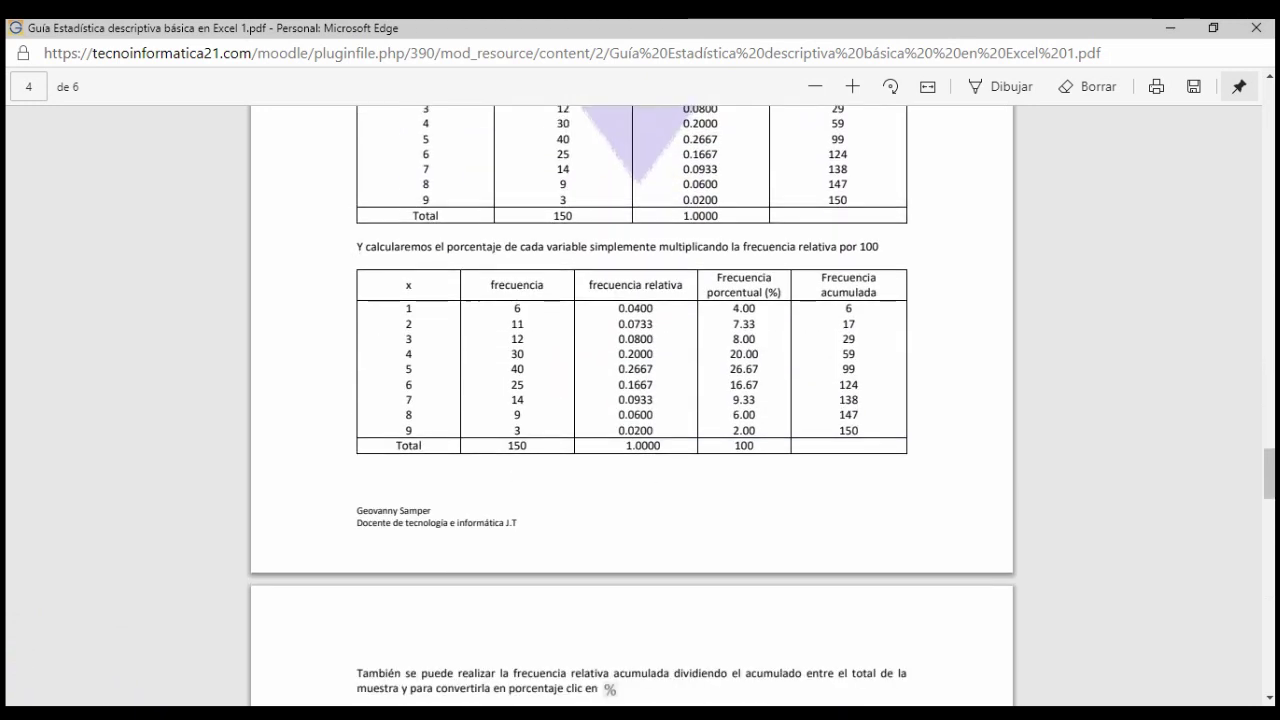
scroll(632, 407, down, 1)
scroll(632, 407, down, 2)
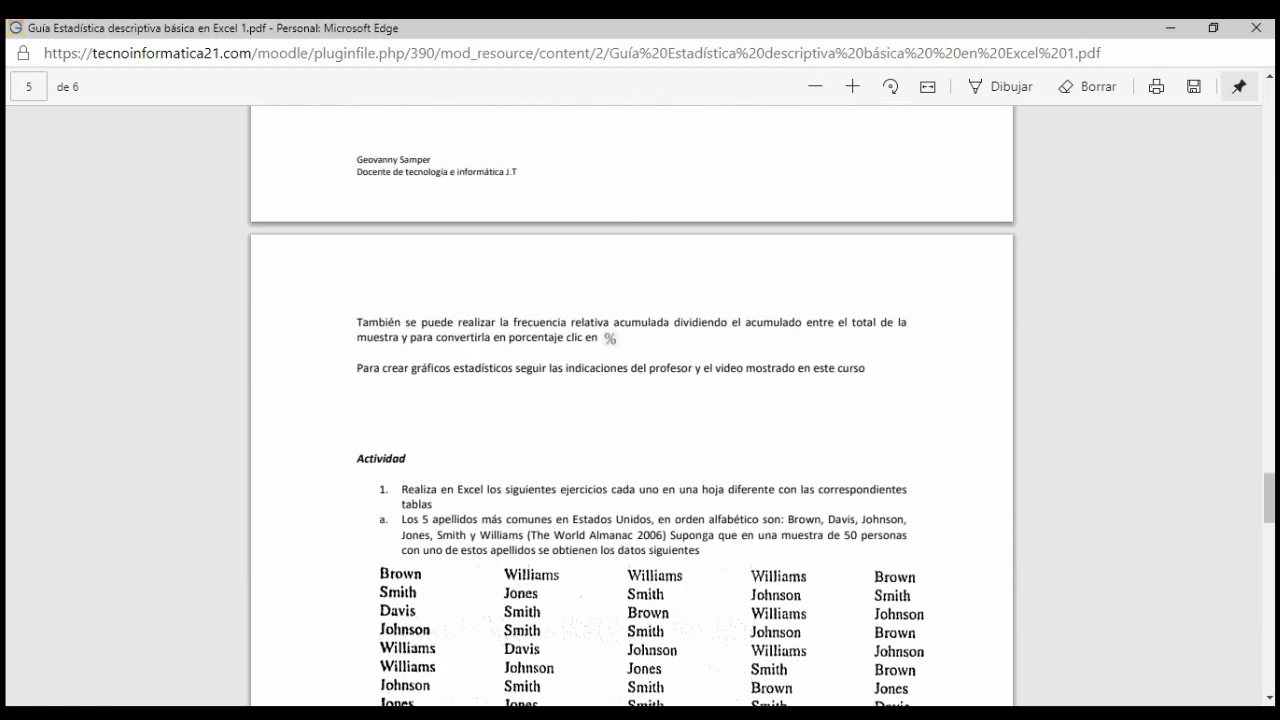
scroll(632, 407, up, 2)
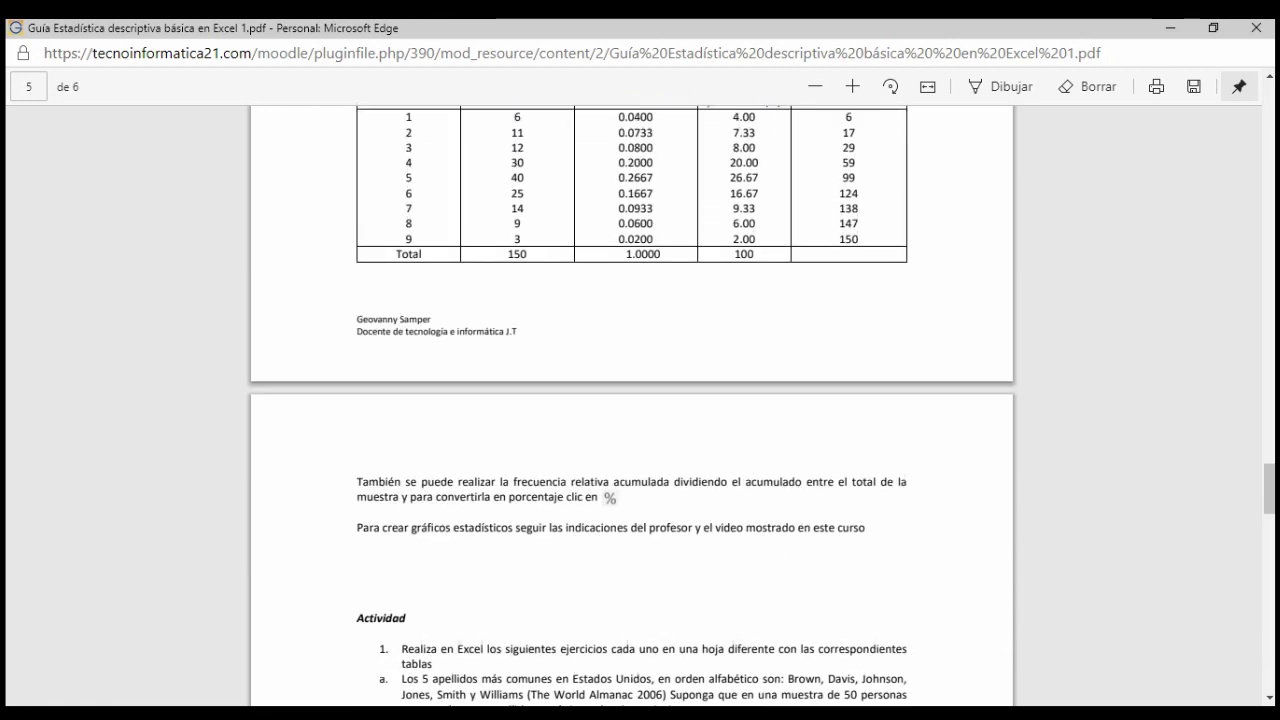
scroll(632, 407, up, 1)
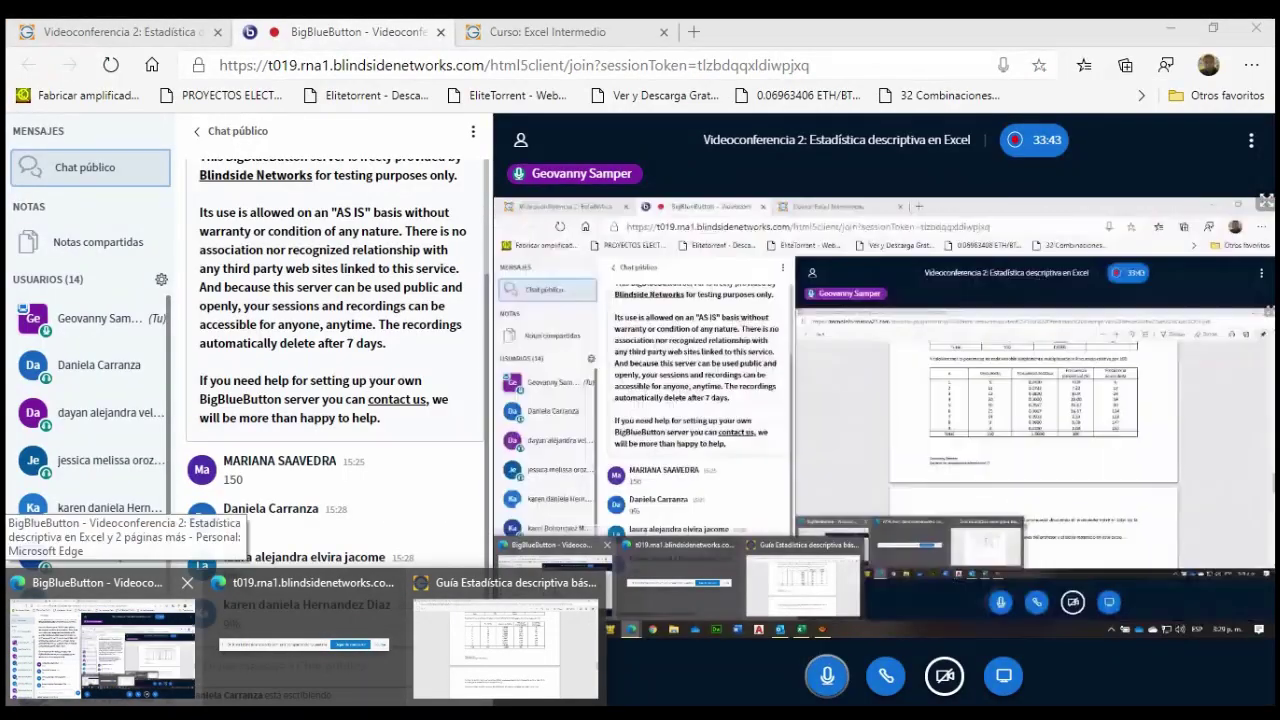
click(100, 640)
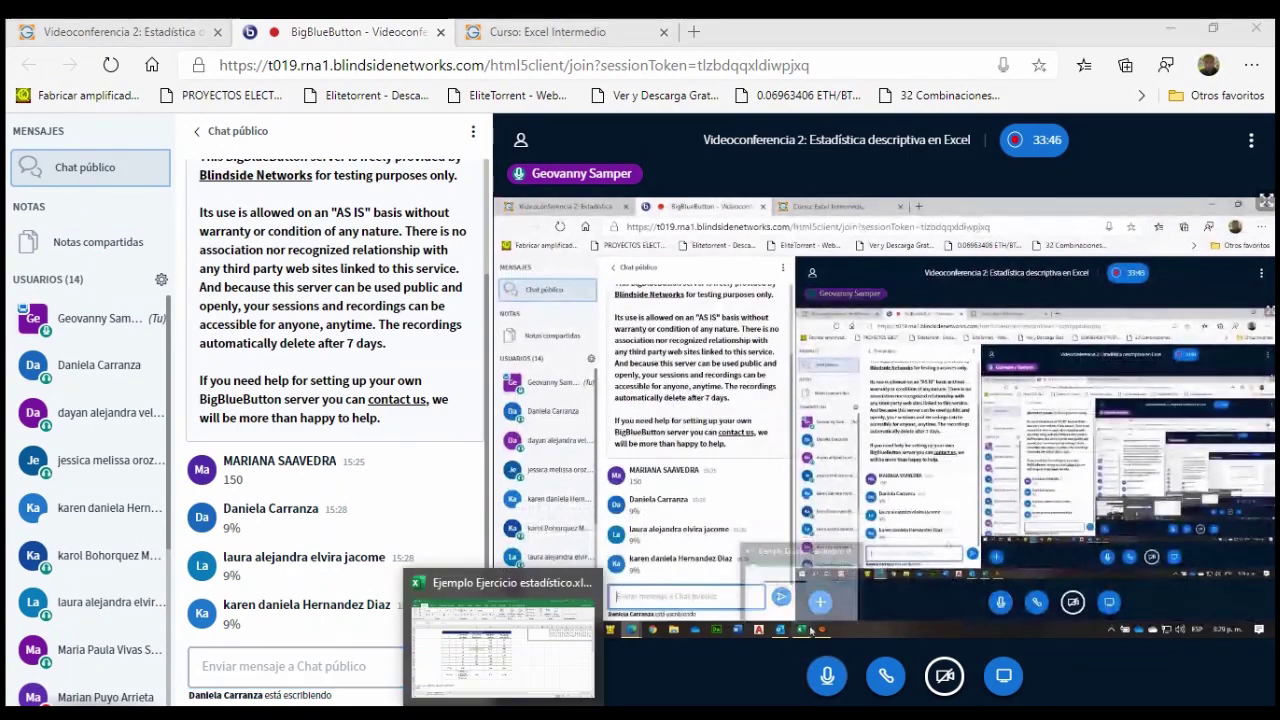
- Return to the Excel workbook and highlight the absolute frequencies C16:C24 while explaining
click(505, 640)
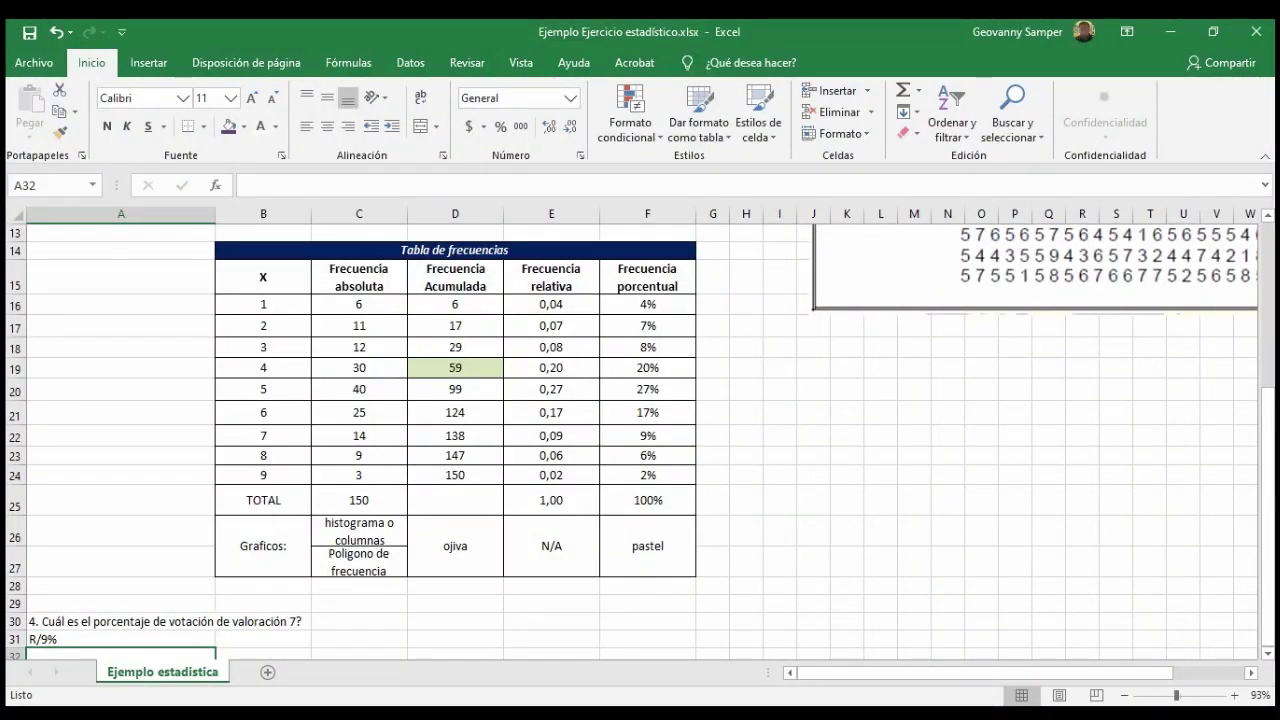
scroll(640, 440, up, 1)
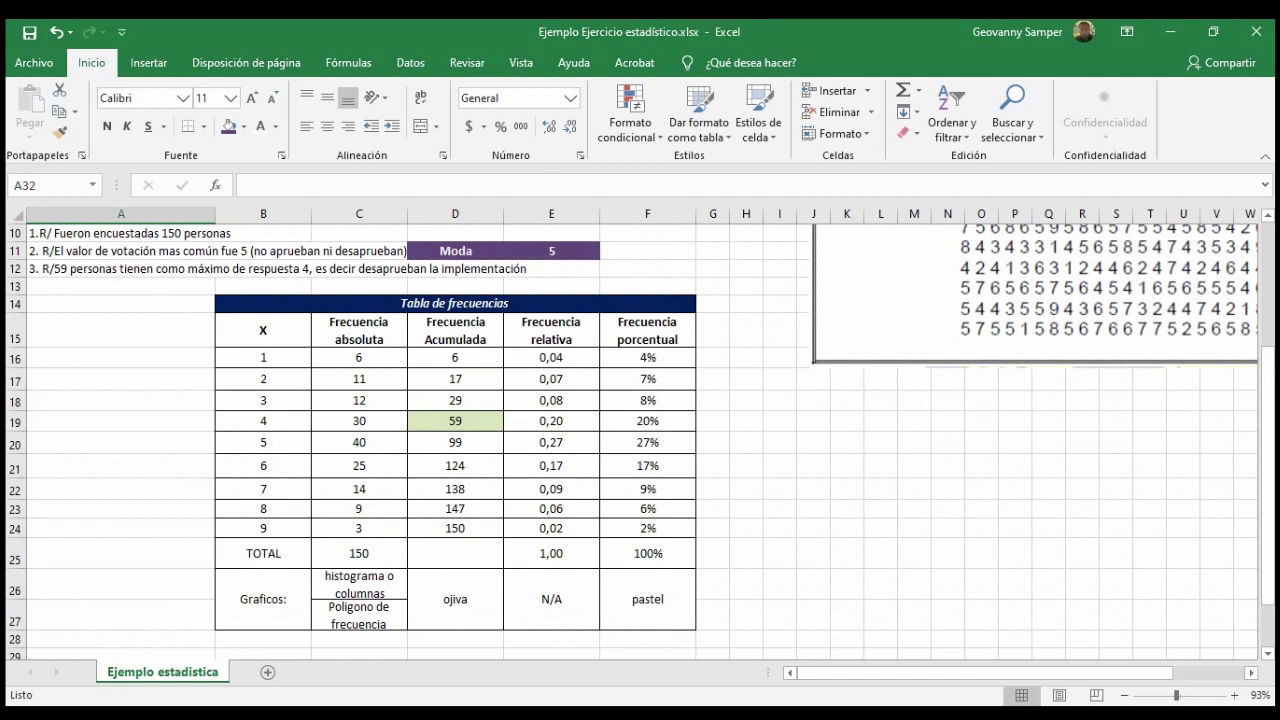
scroll(640, 440, down, 1)
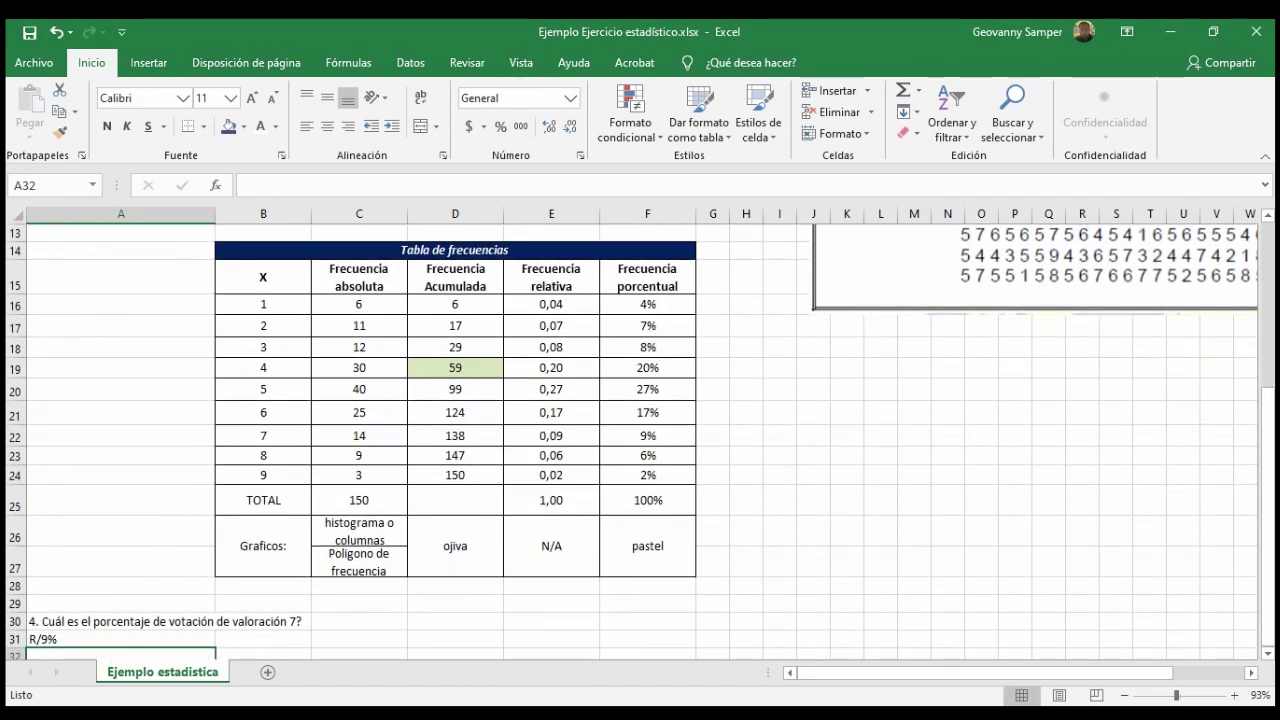
drag(359, 304, 359, 475)
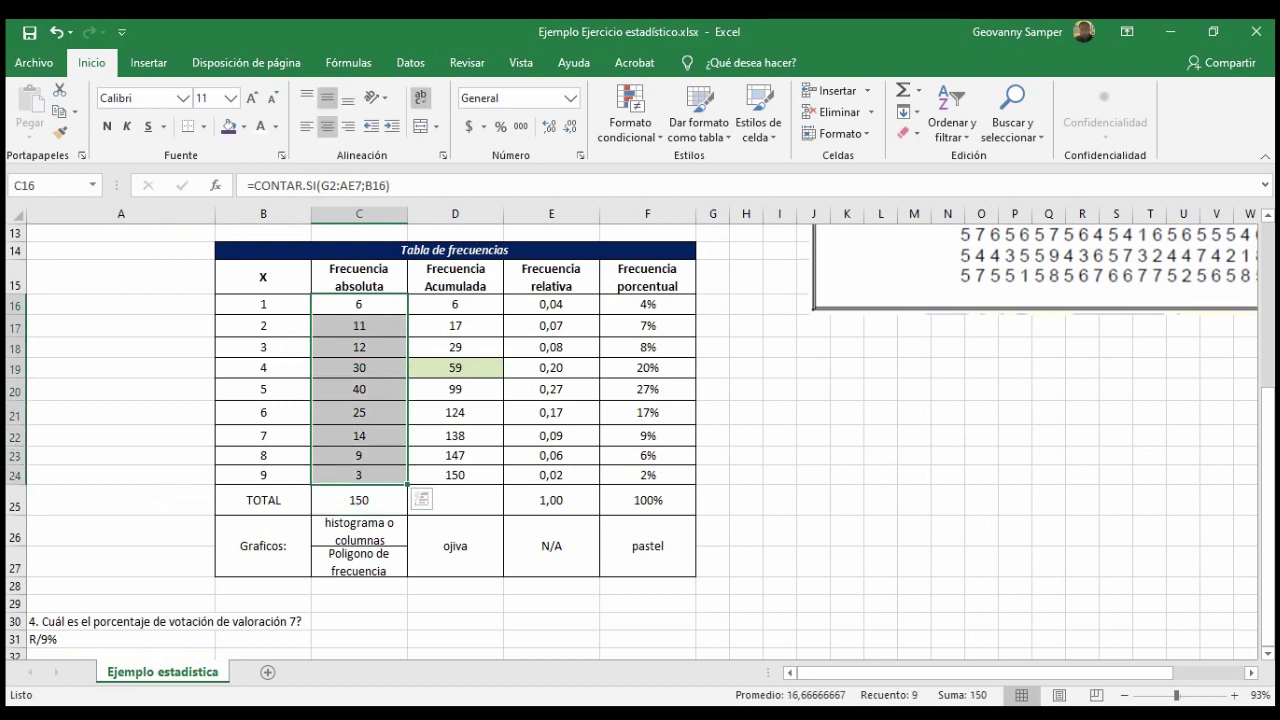
click(359, 325)
click(359, 304)
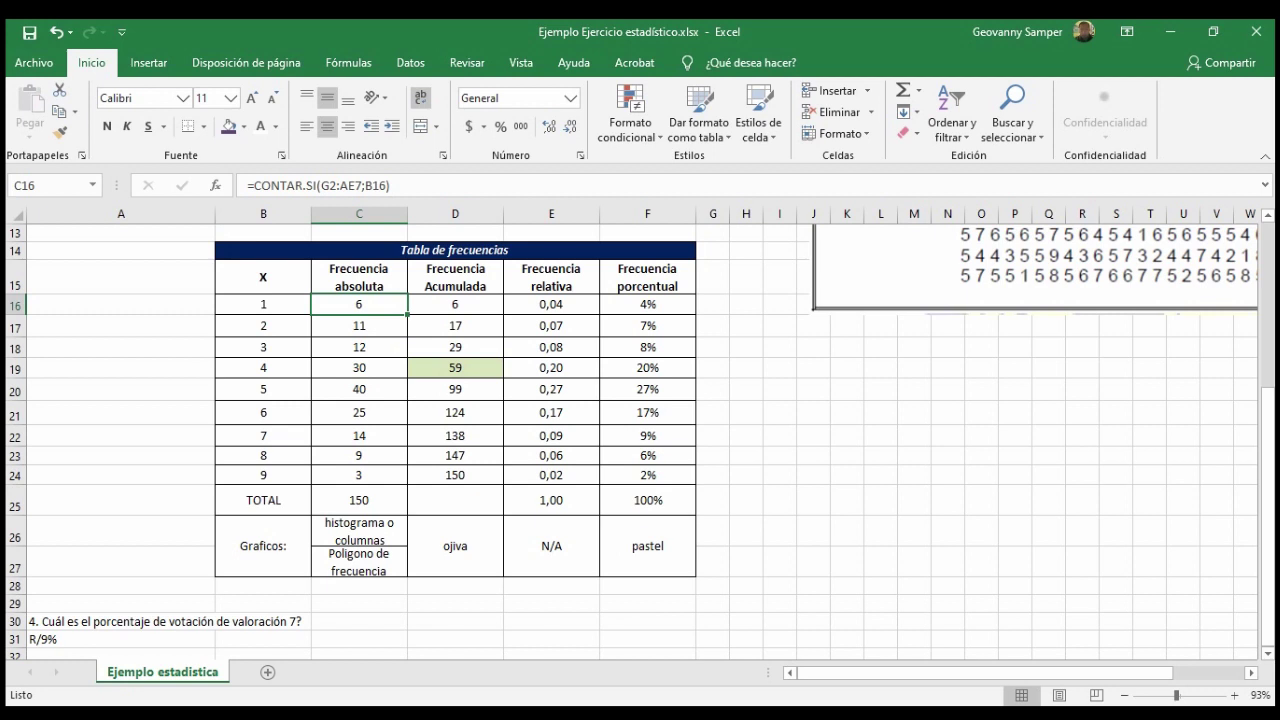
scroll(640, 440, up, 2)
scroll(640, 440, down, 1)
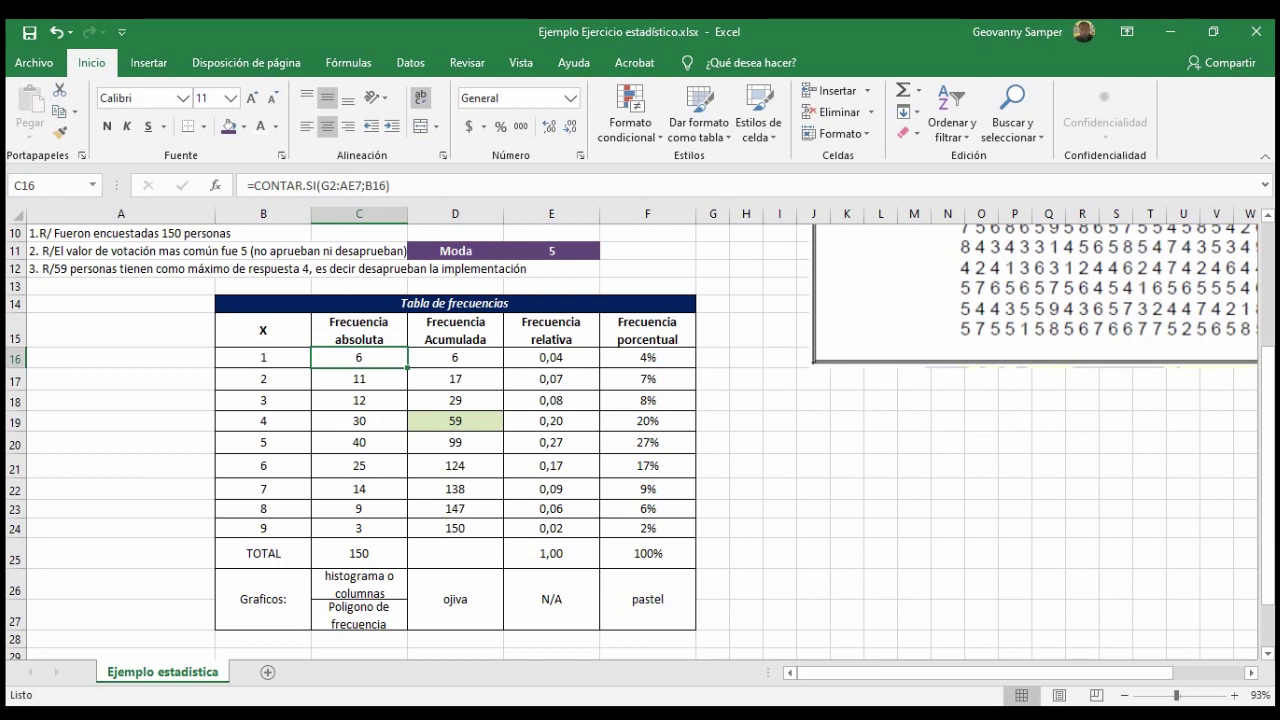
drag(455, 250, 551, 250)
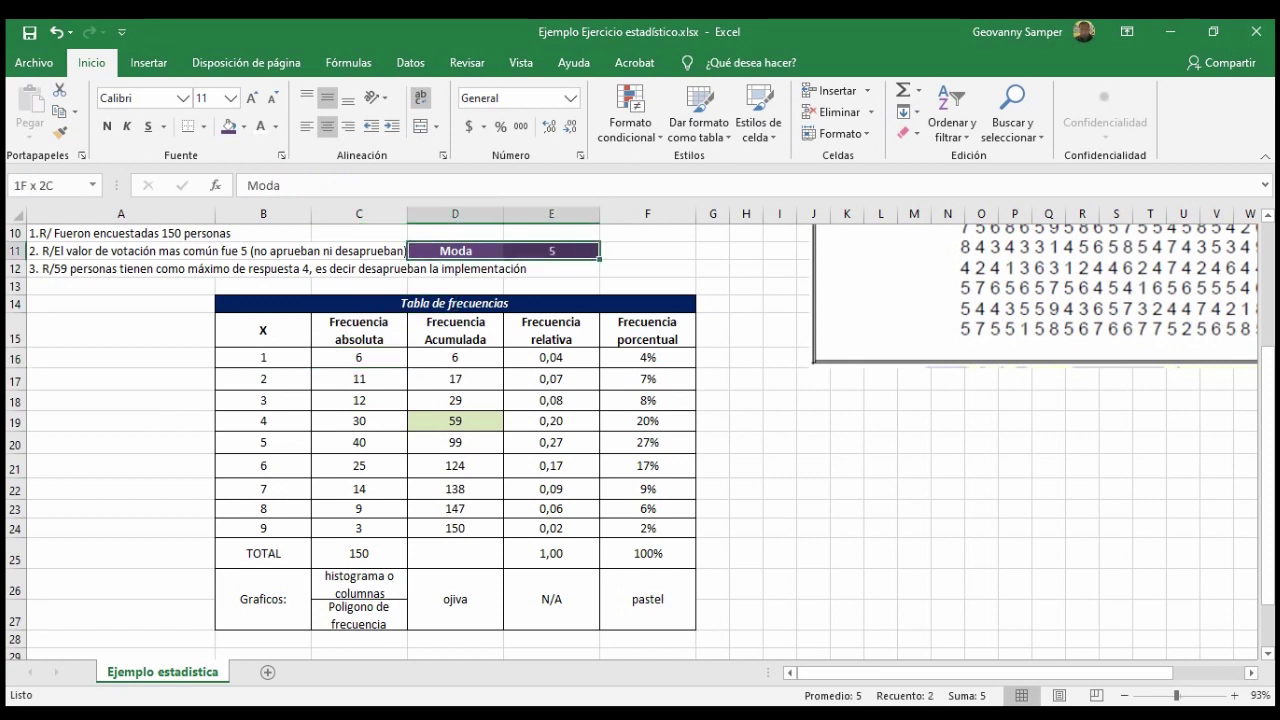
click(455, 250)
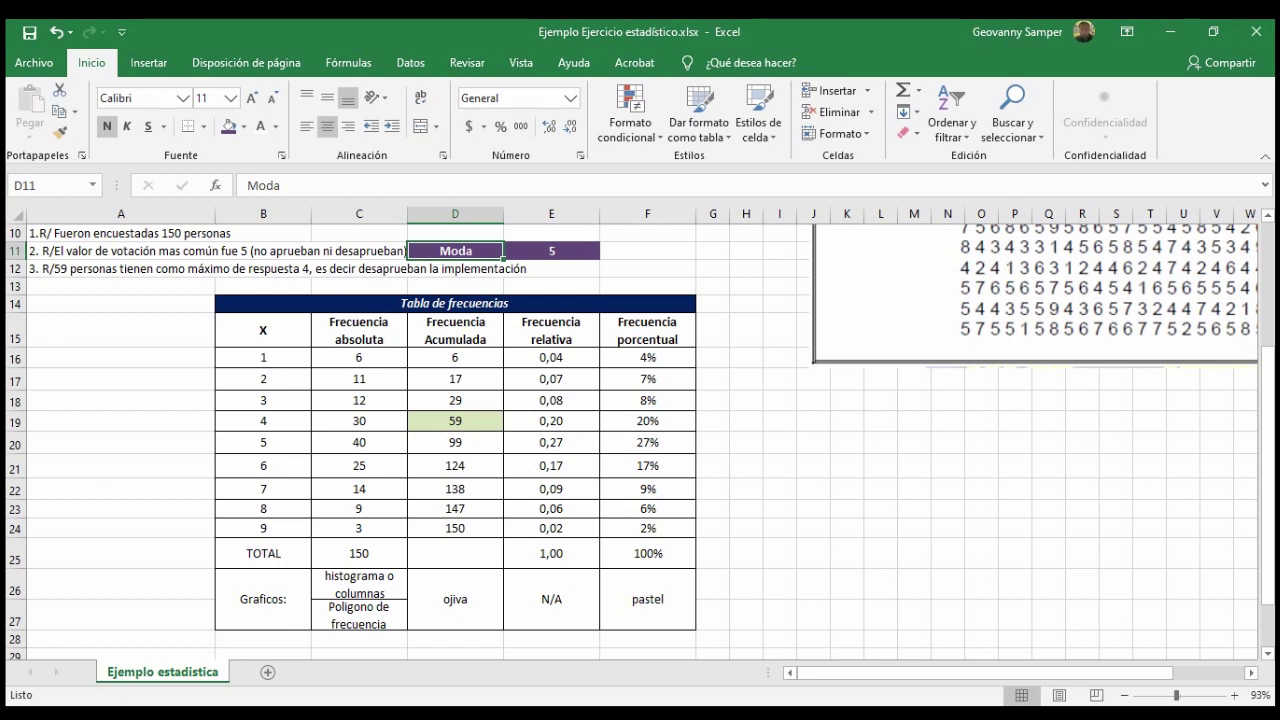
click(359, 584)
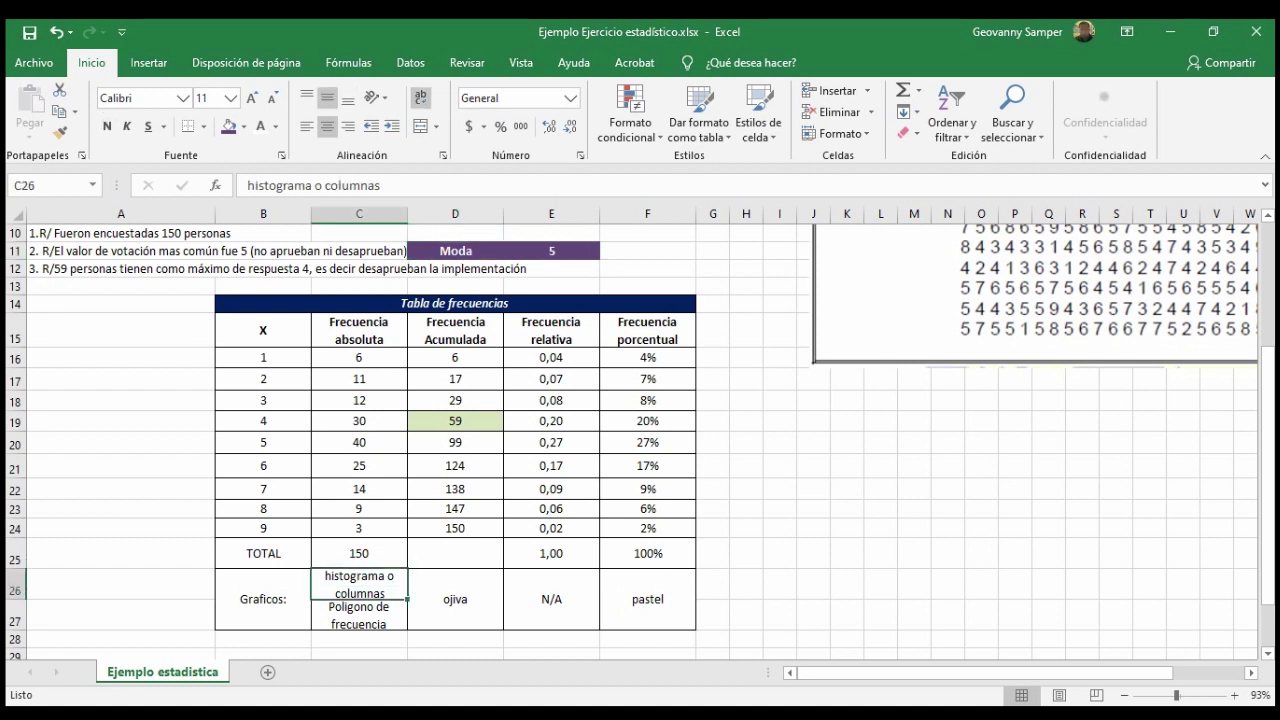
click(359, 615)
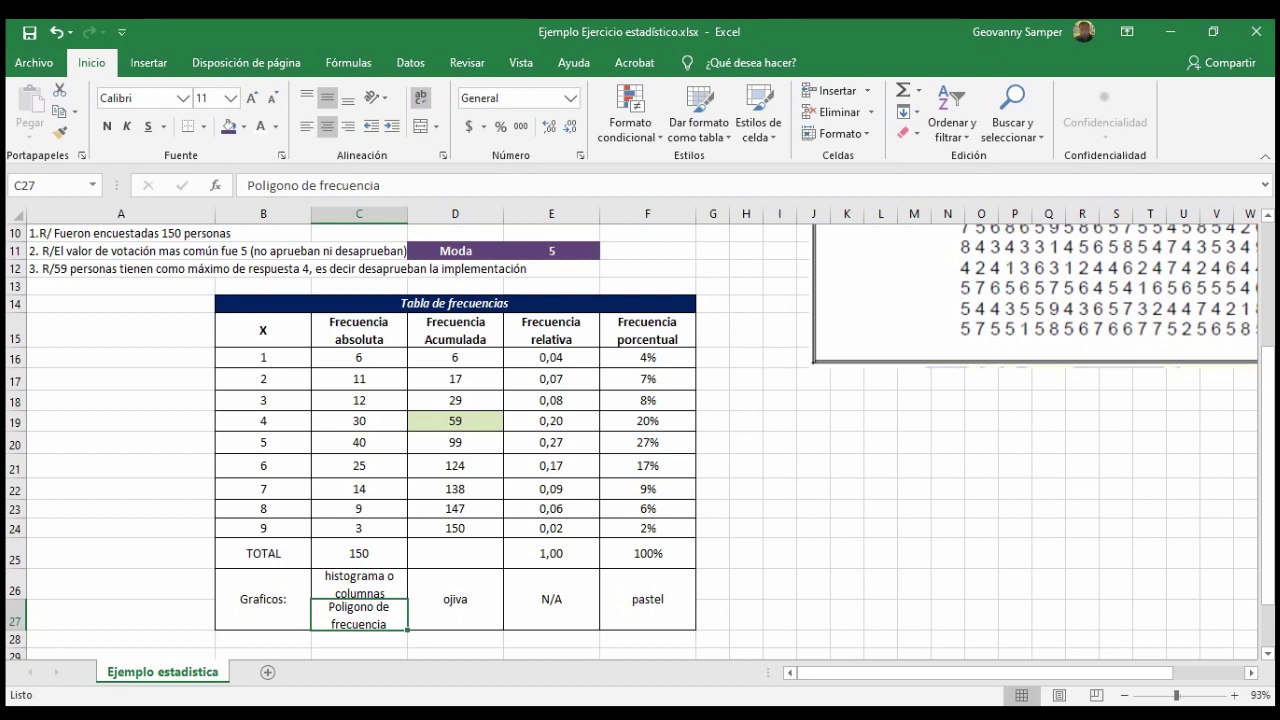
click(455, 599)
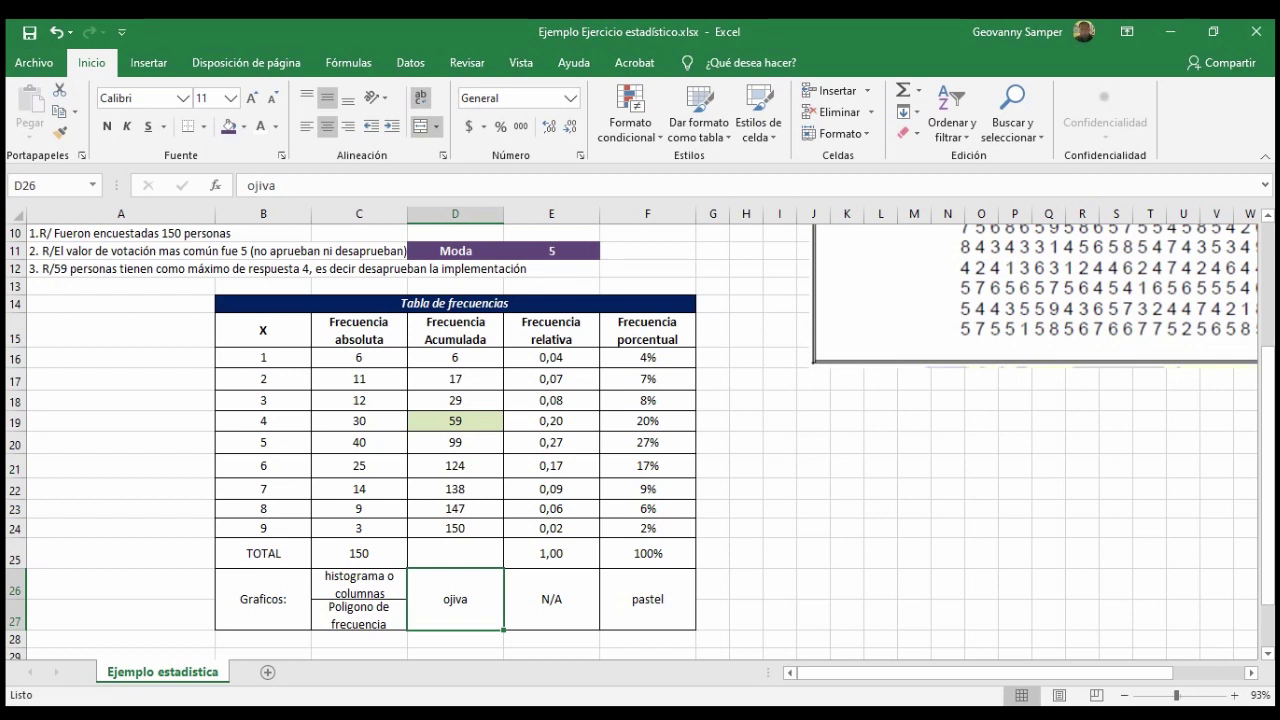
click(551, 357)
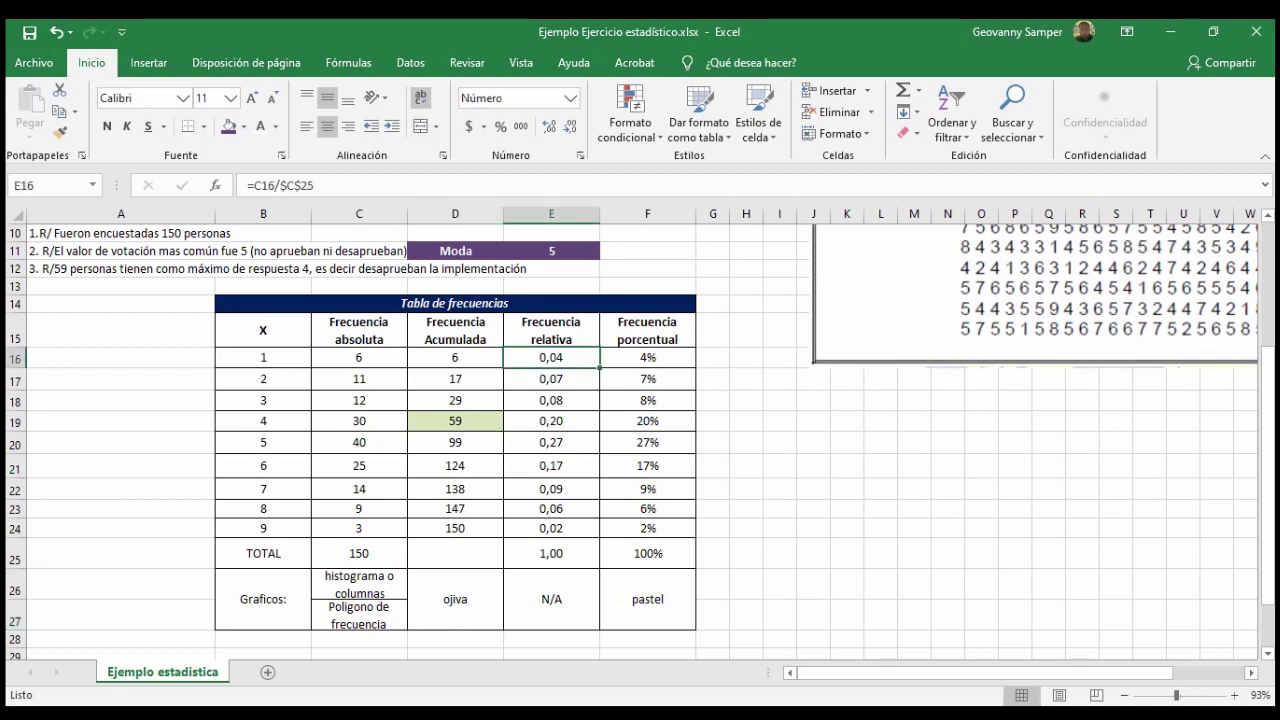
drag(647, 357, 647, 528)
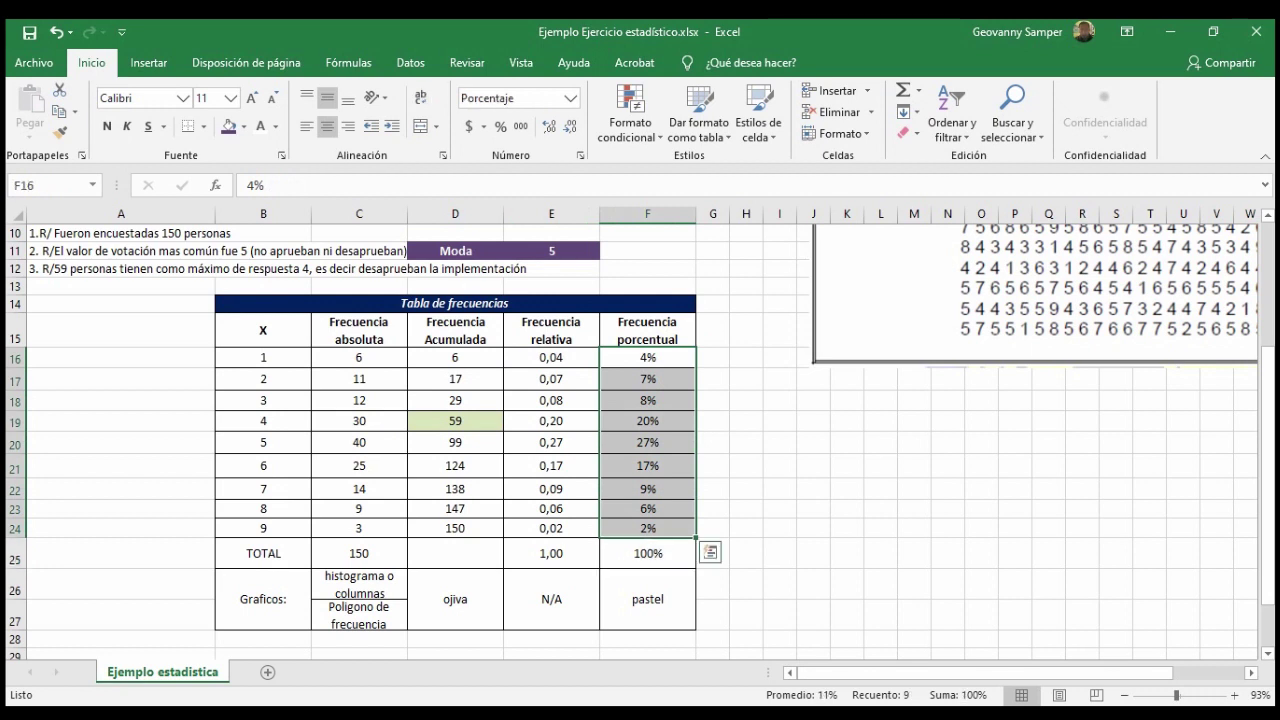
click(813, 465)
scroll(813, 465, down, 1)
scroll(813, 465, down, 1)
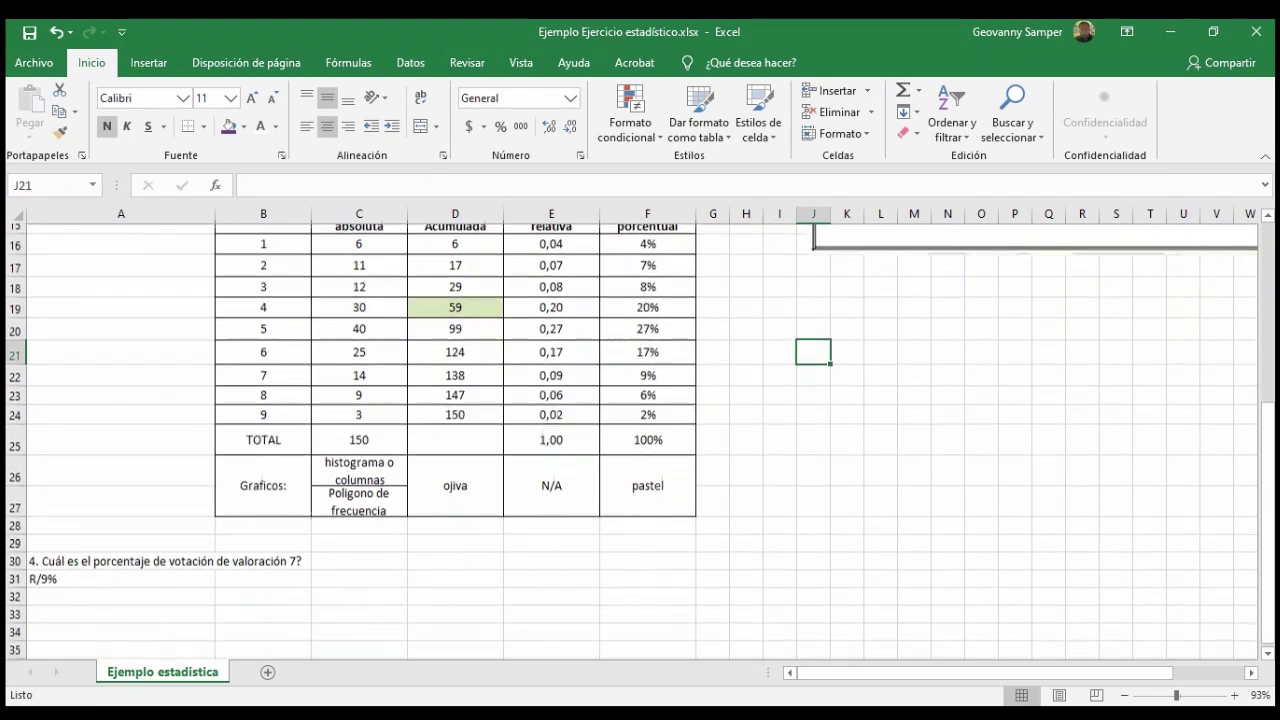
scroll(640, 440, up, 1)
scroll(640, 440, up, 1)
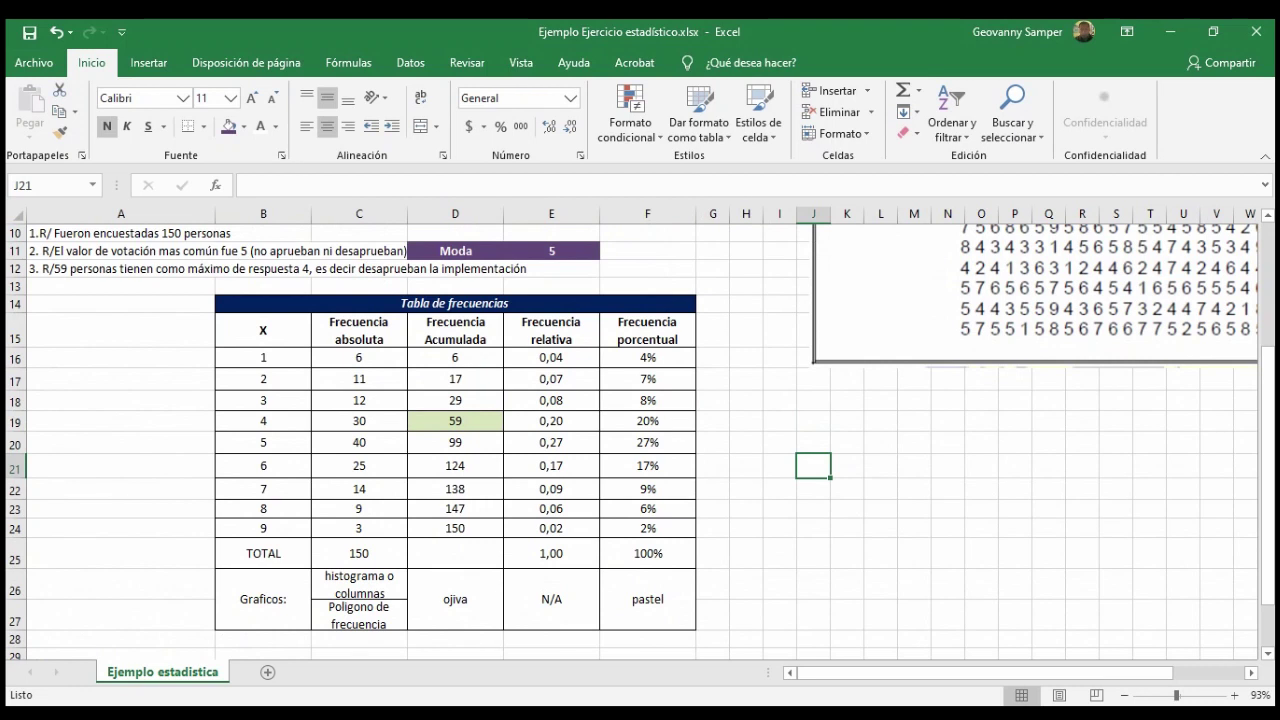
scroll(640, 440, down, 1)
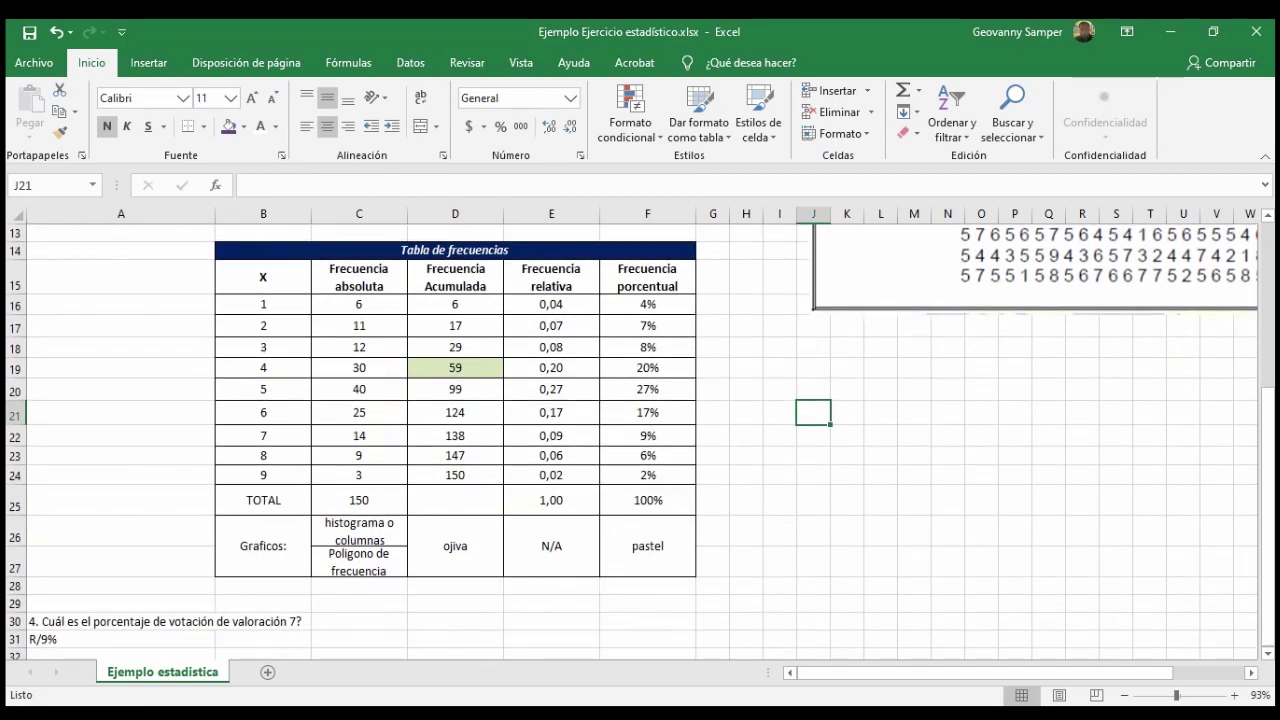
scroll(640, 440, up, 1)
scroll(640, 440, down, 1)
scroll(640, 440, down, 1)
- Insert a 2-D clustered column chart of C16:C24 and place it right of the table
drag(359, 304, 359, 475)
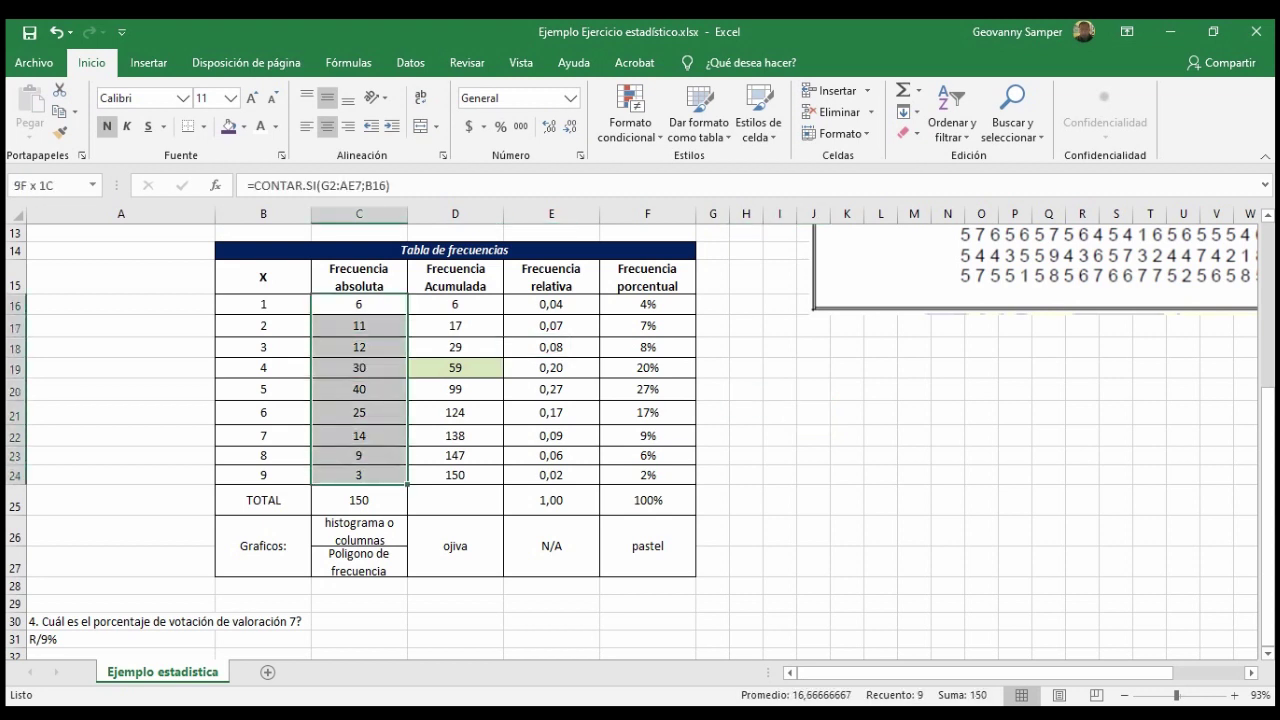
click(148, 62)
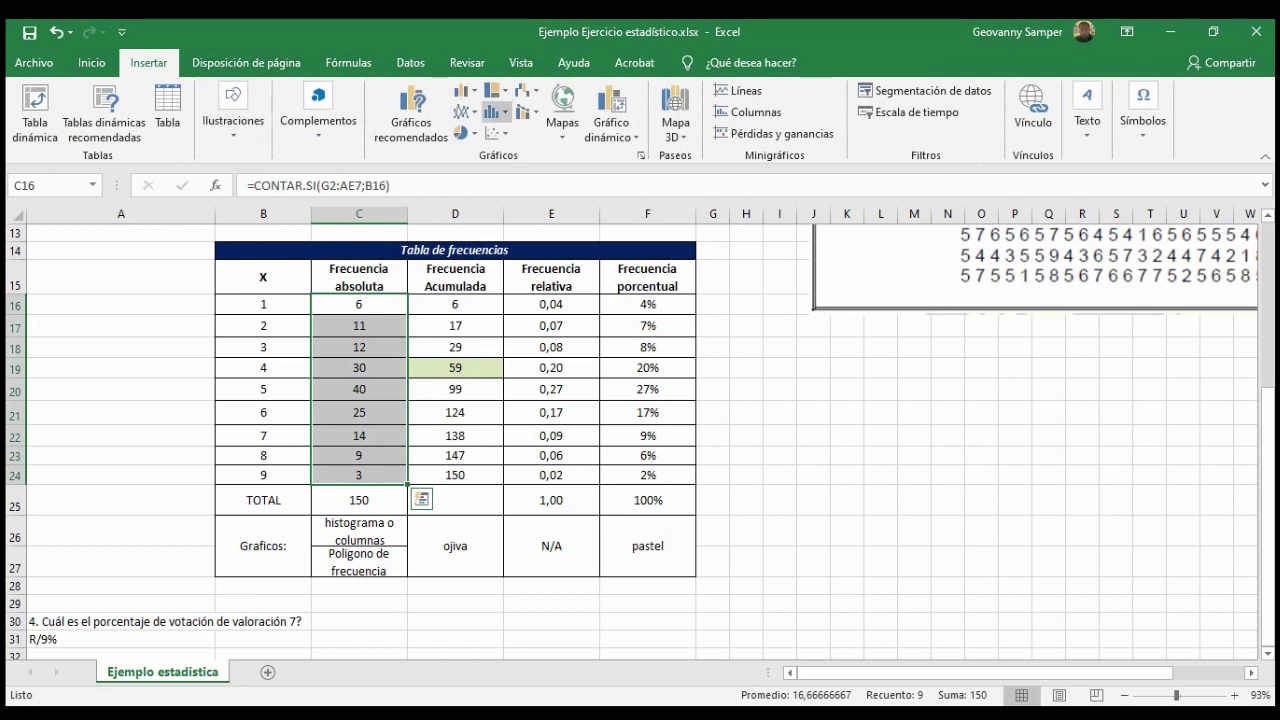
click(465, 90)
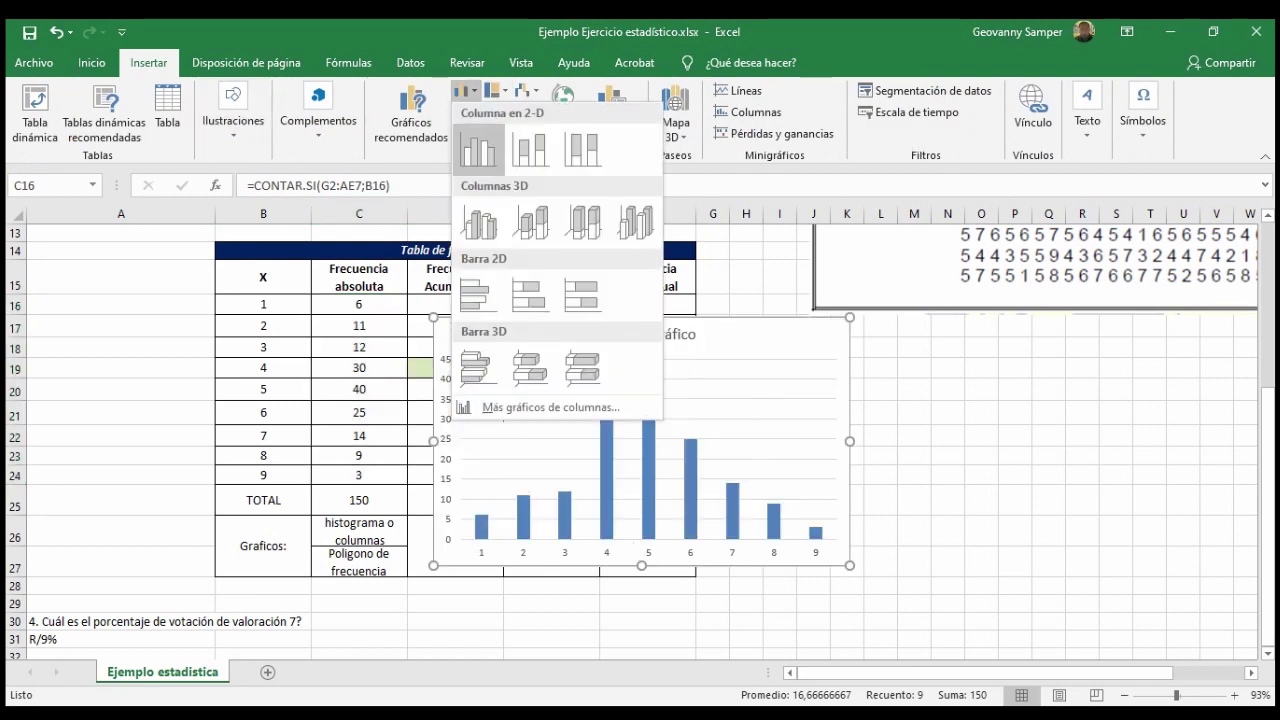
click(478, 148)
mouse_move(640, 440)
mouse_down()
mouse_move(790, 510)
mouse_move(950, 490)
mouse_up()
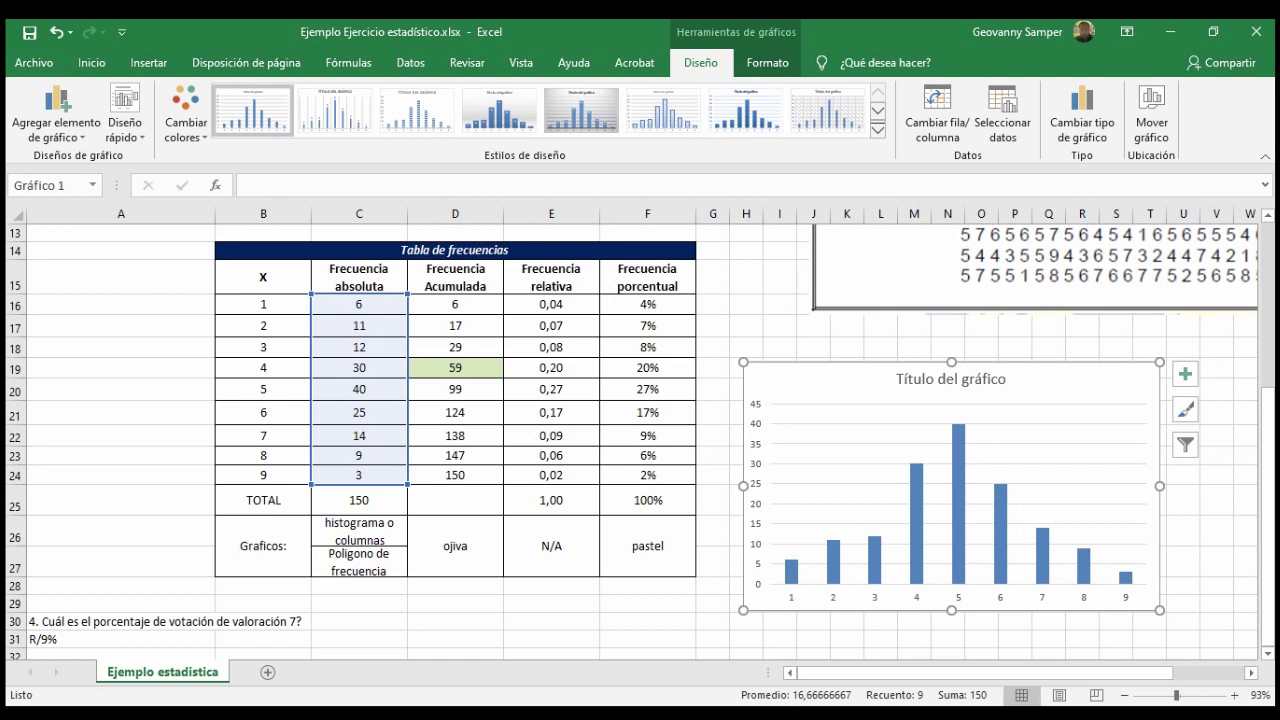
- Open the chart's Select Data dialog showing $C$16:$C$24 and Series1, moved aside
click(1003, 115)
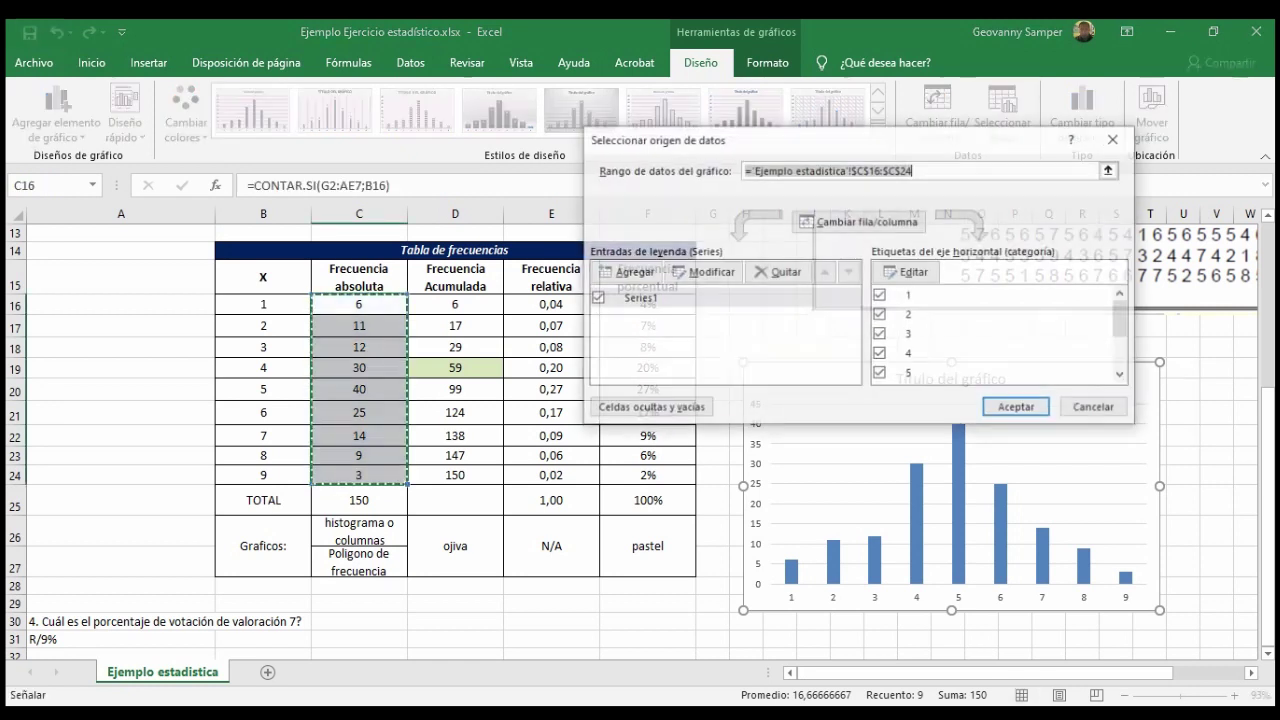
drag(750, 139, 258, 153)
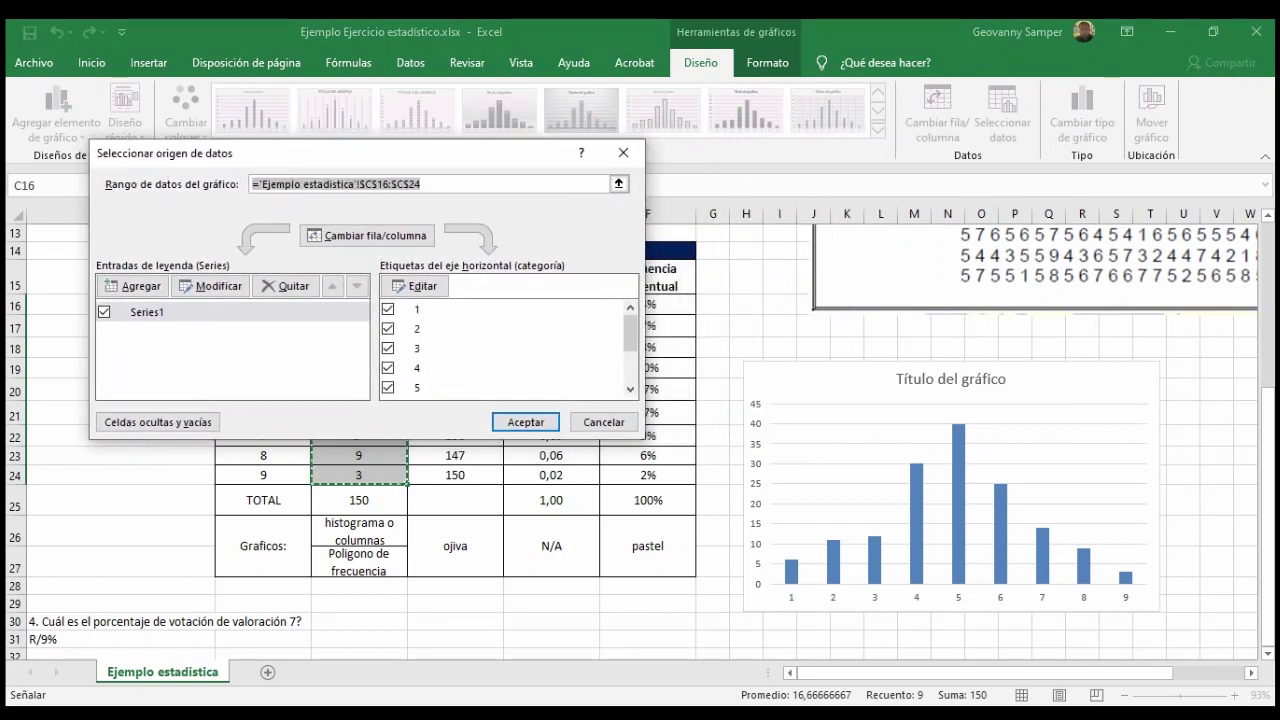
click(421, 184)
click(305, 714)
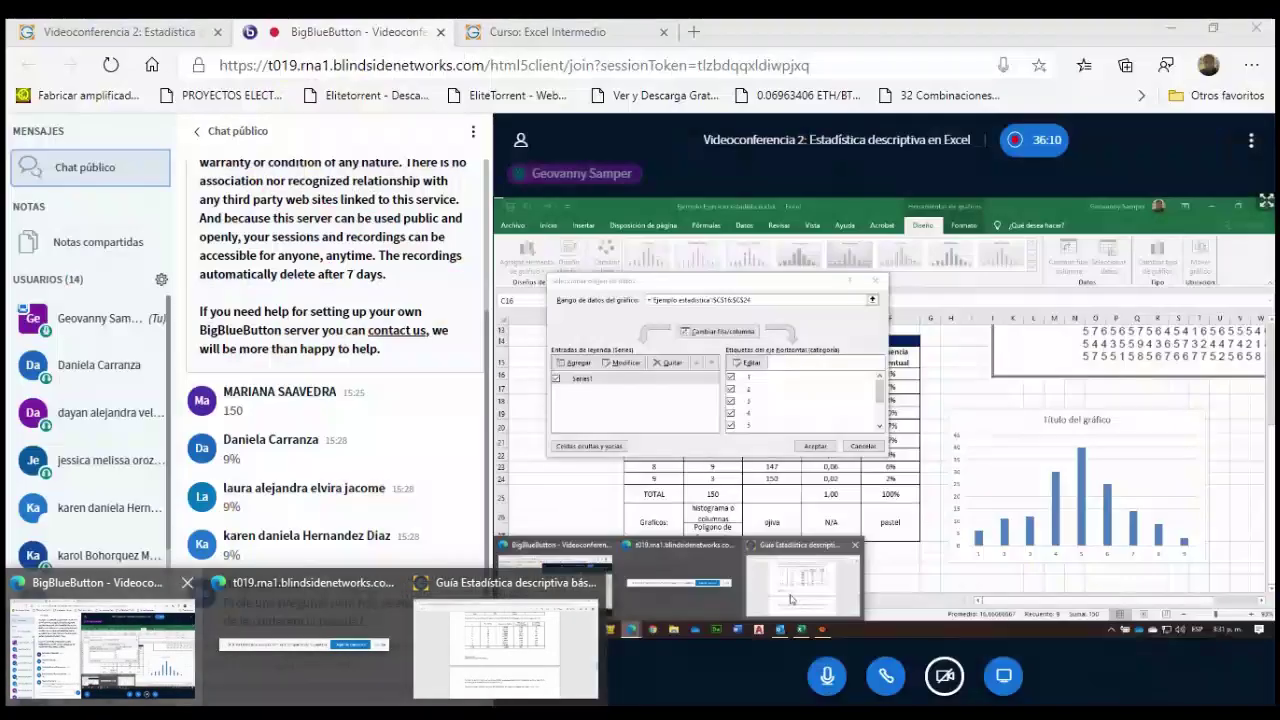
- Post 'tienes plazo hasta el 15 de mayo' in the BigBlueButton public chat
click(100, 640)
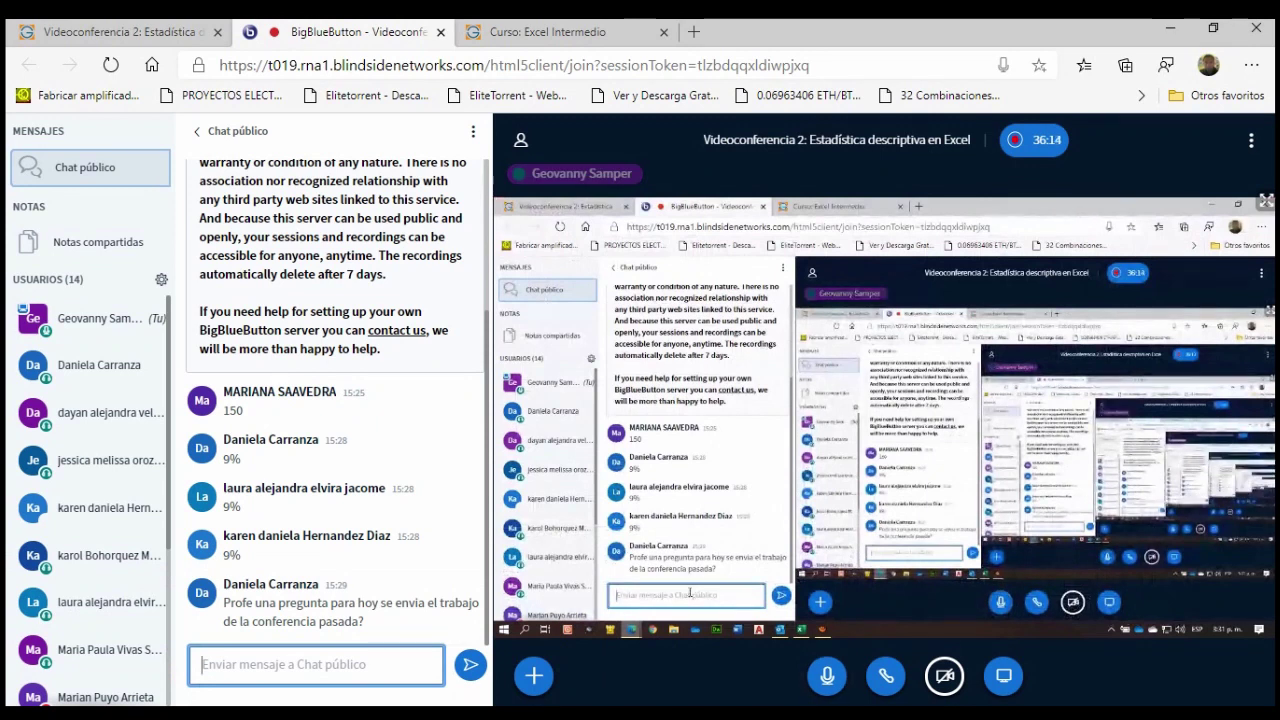
text(tienes plazo hasta el 15 de mayo)
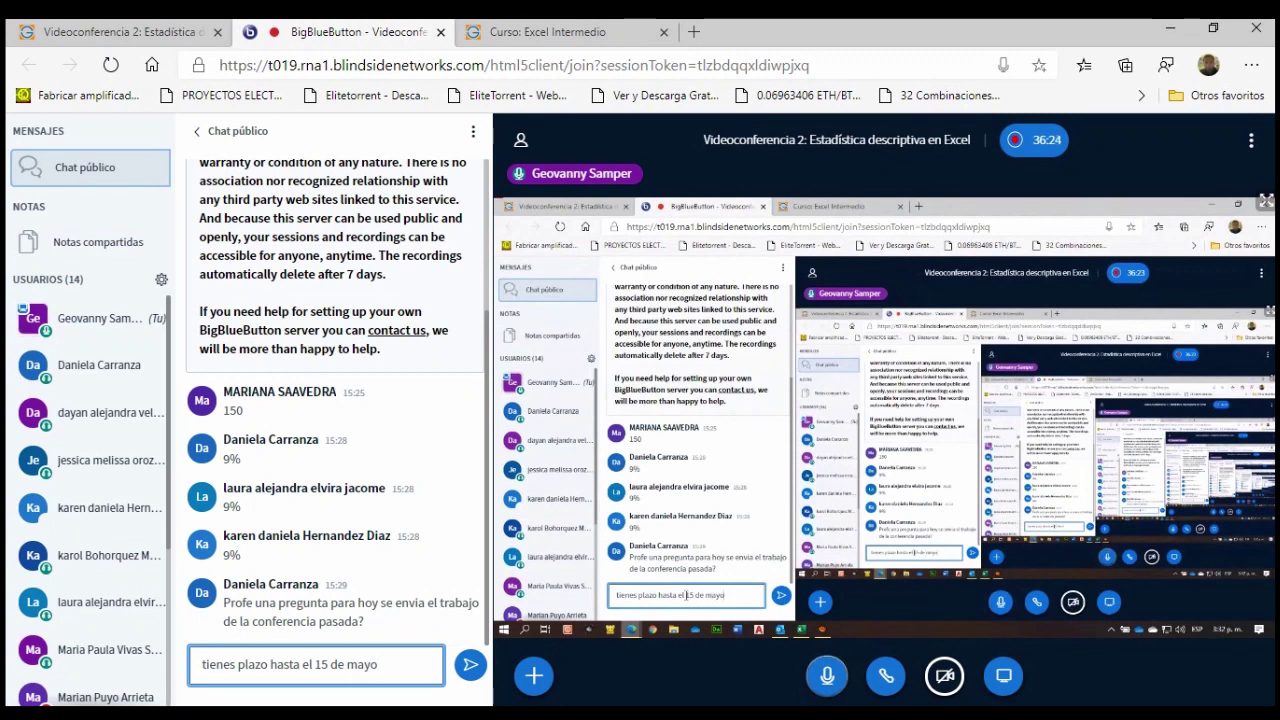
click(470, 664)
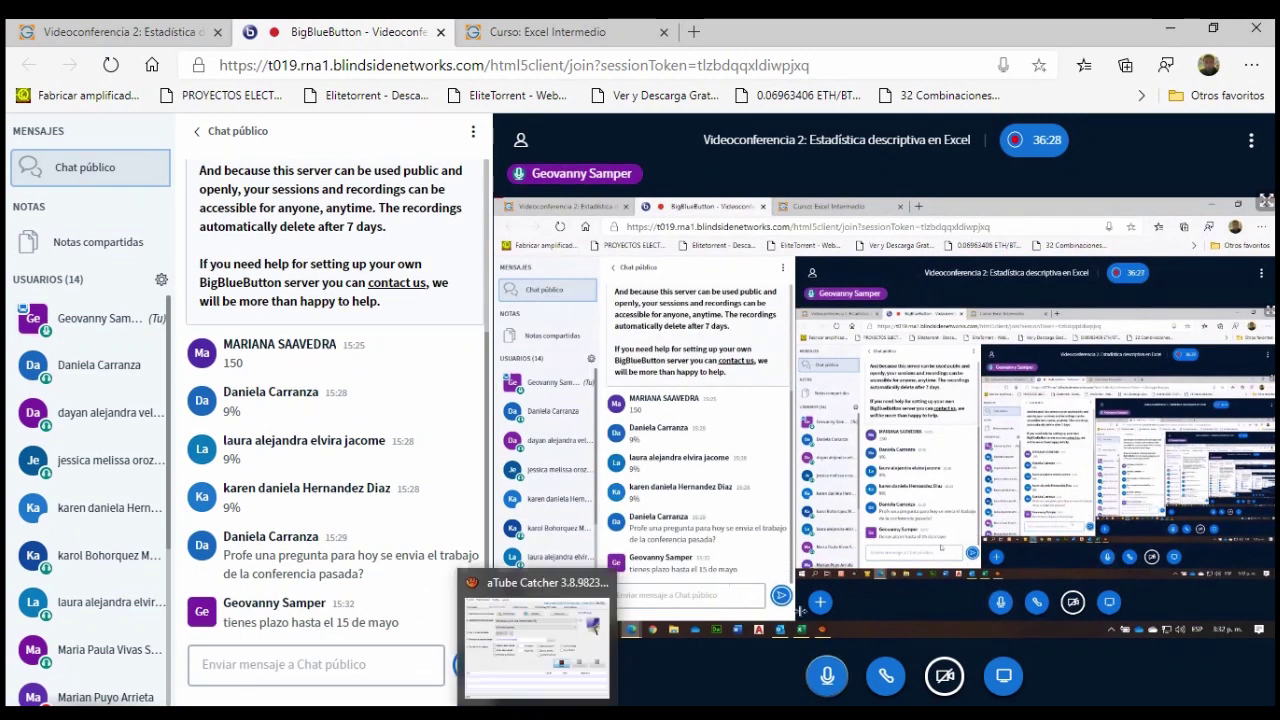
- Bring the Excel workbook back to the front
mouse_move(487, 718)
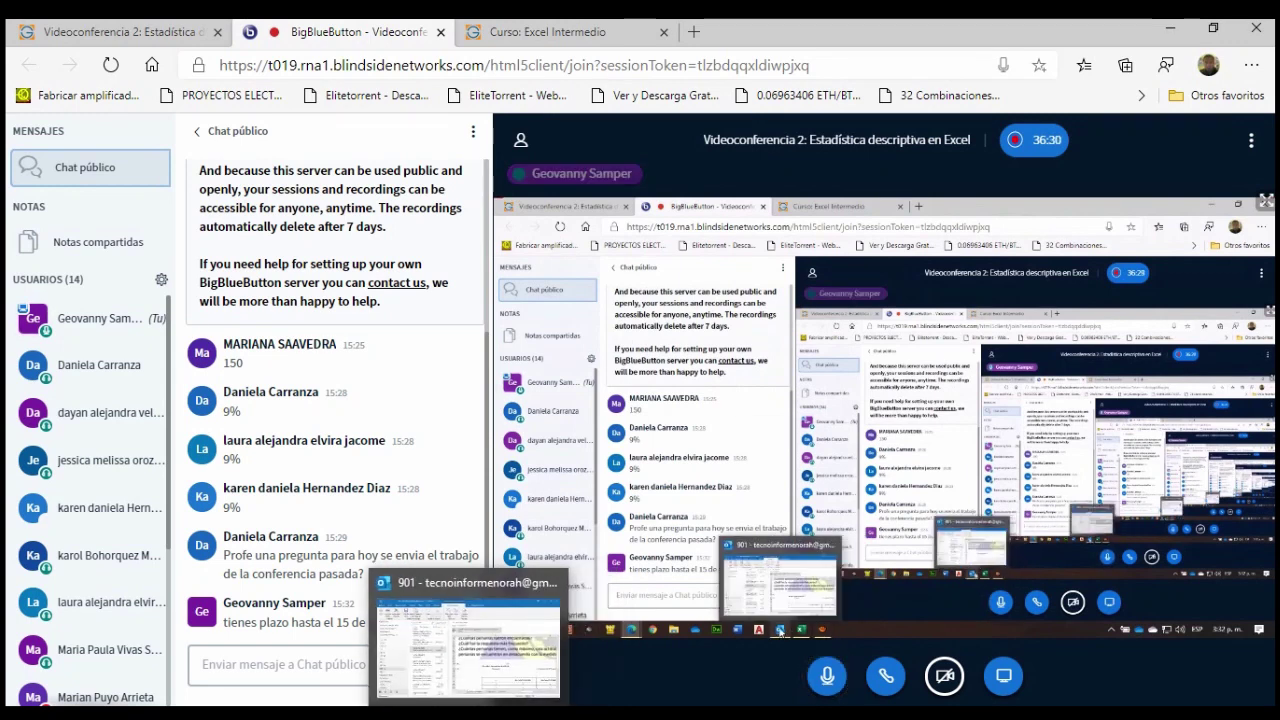
mouse_move(236, 716)
click(555, 716)
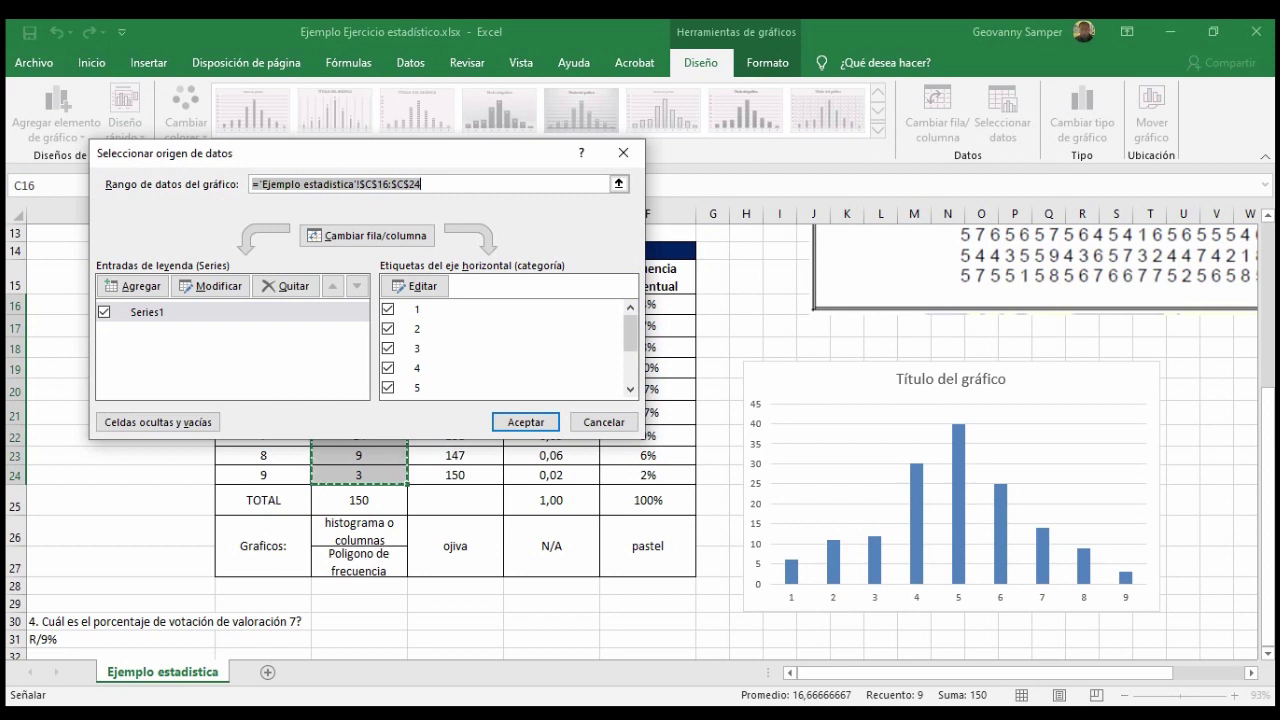
click(236, 716)
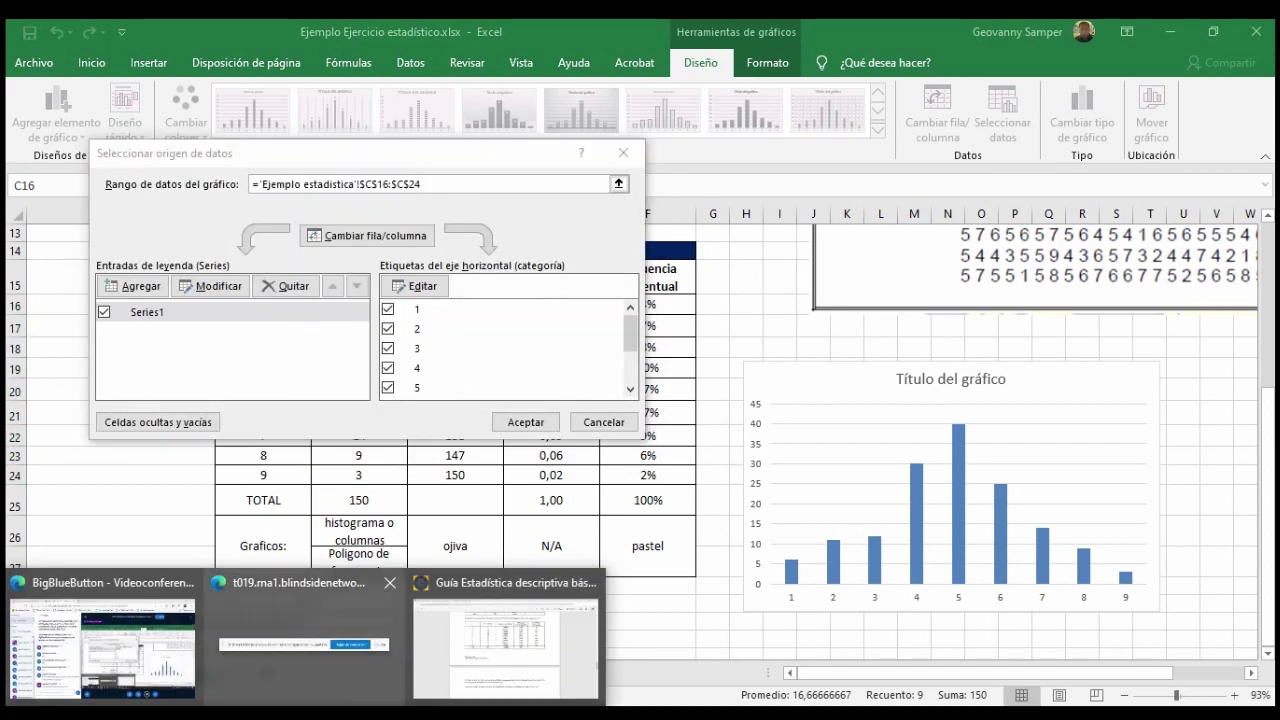
click(176, 643)
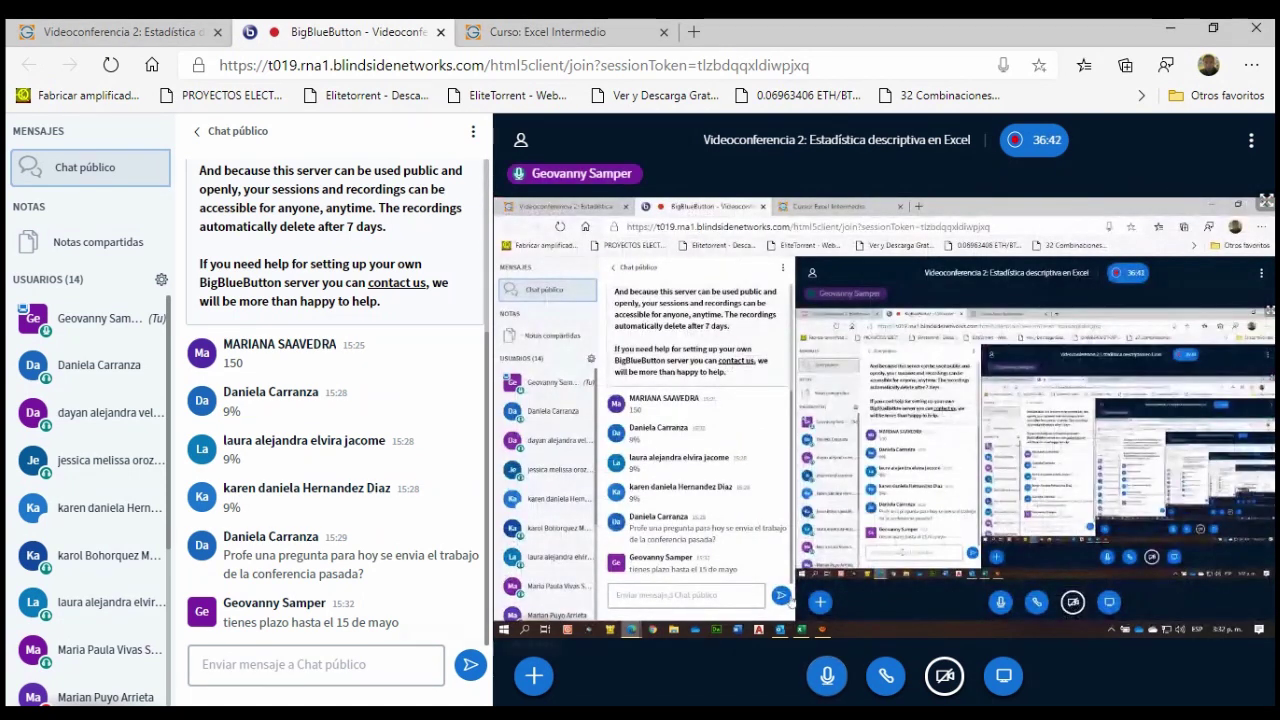
mouse_move(500, 716)
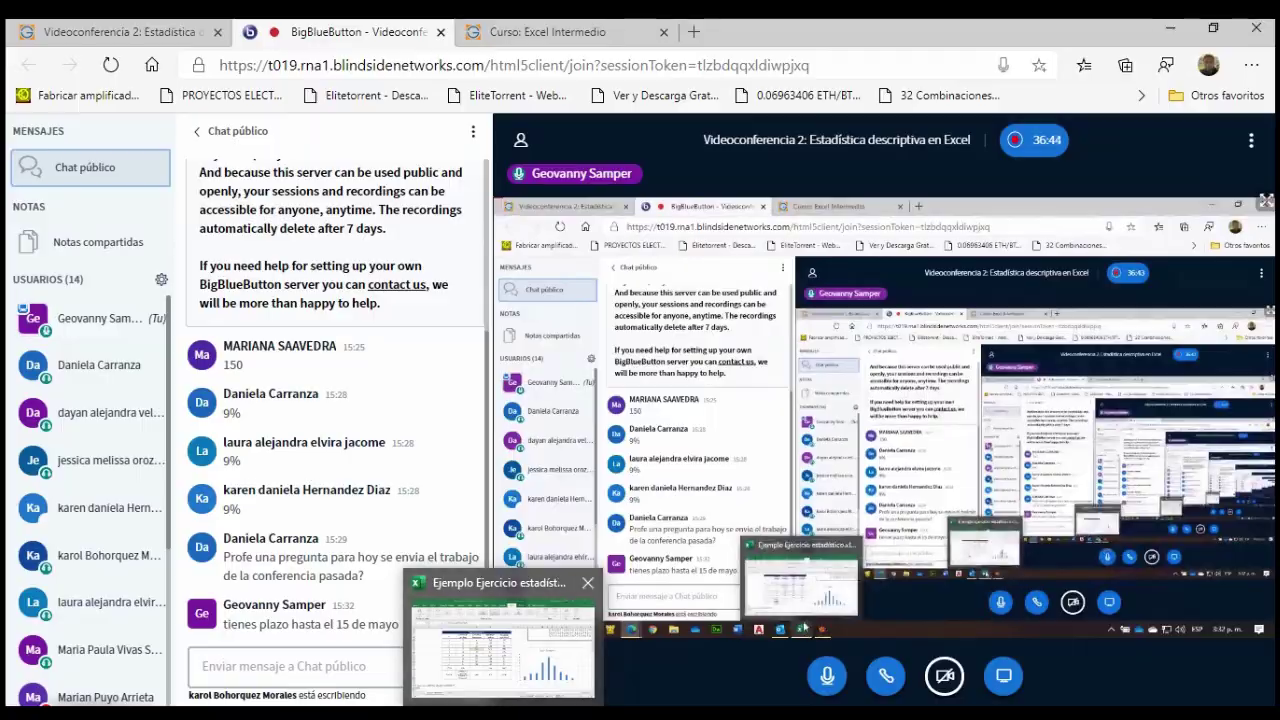
click(500, 640)
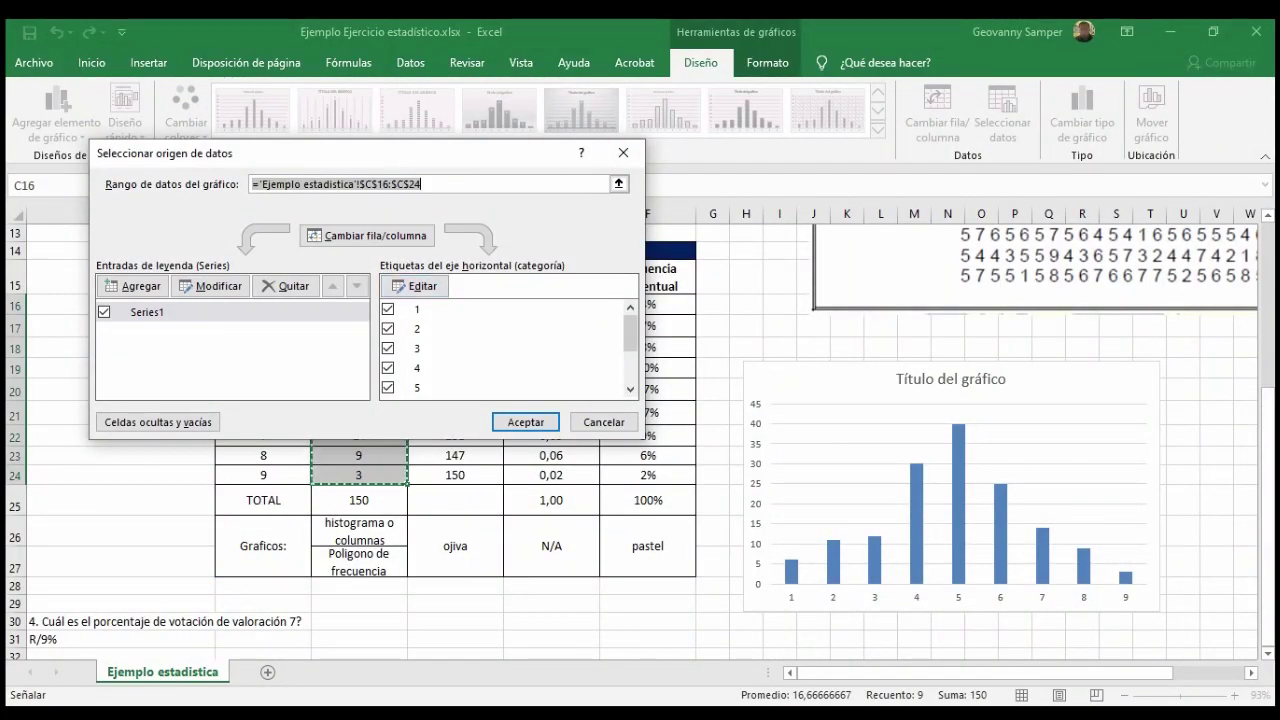
- Select Series1 under Entradas de leyenda and open its Modificar settings
scroll(640, 500, down, 3)
scroll(640, 500, up, 3)
scroll(640, 500, up, 2)
scroll(640, 500, down, 1)
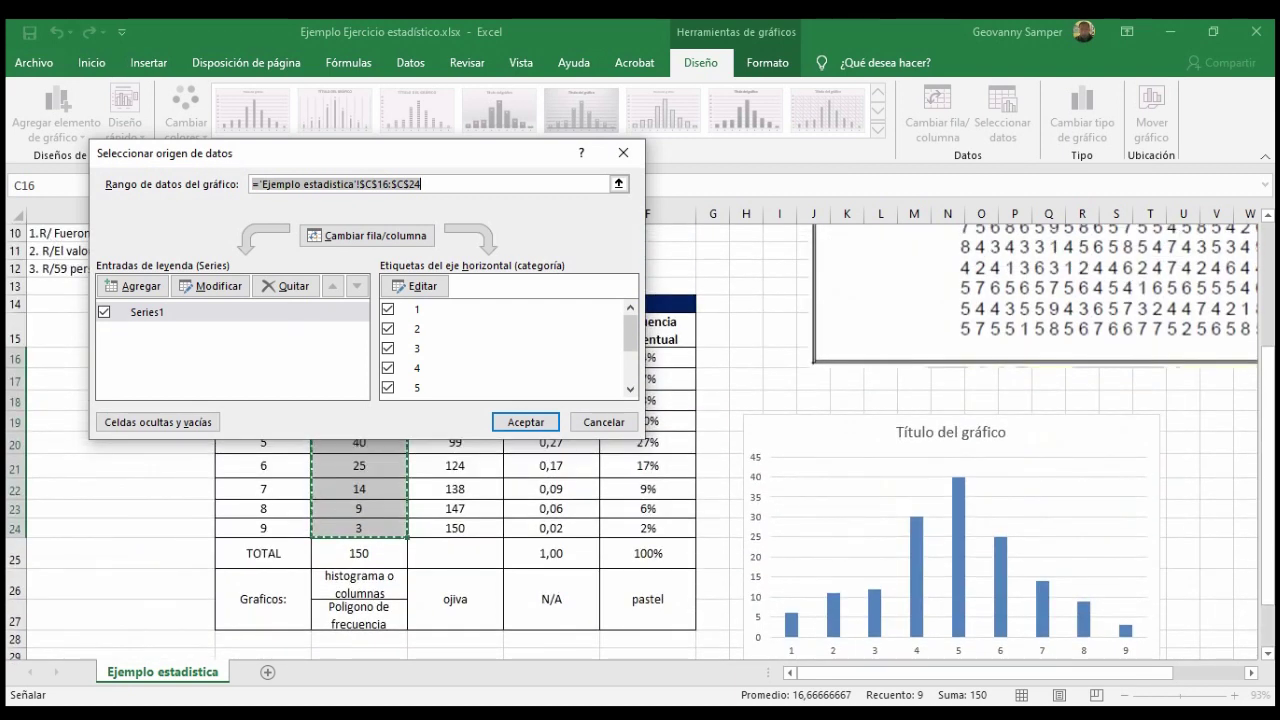
scroll(640, 500, down, 1)
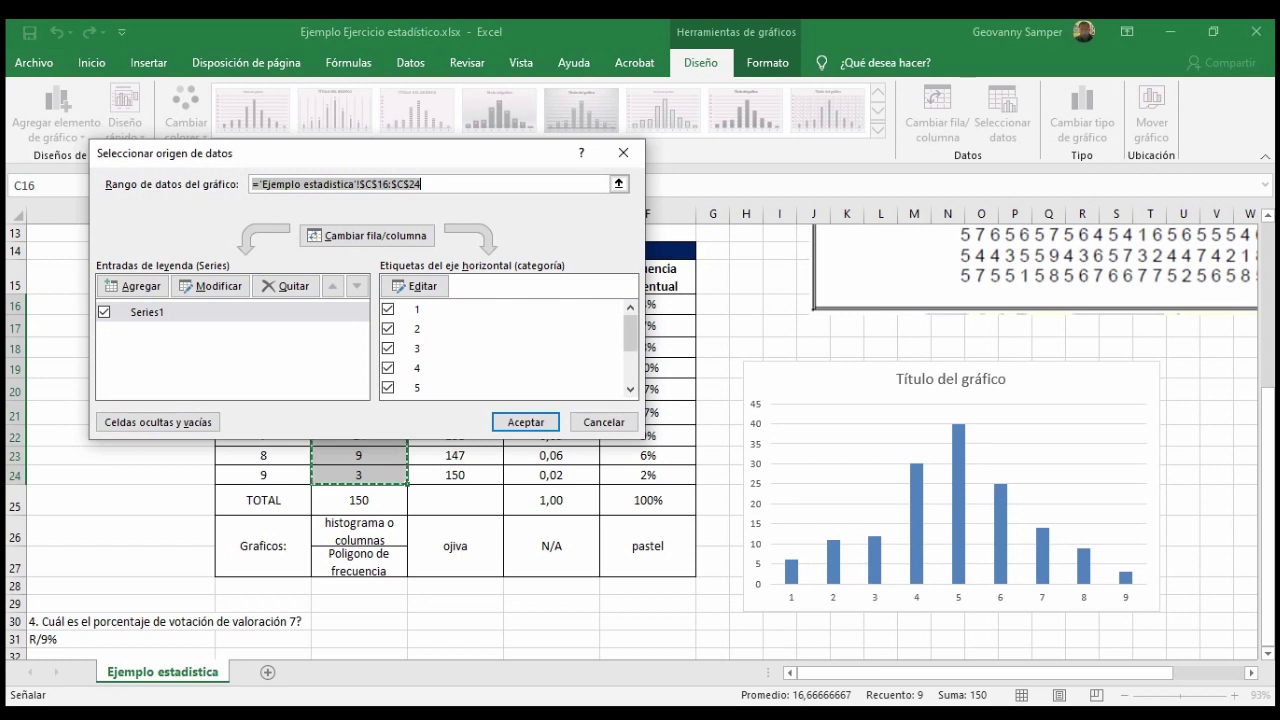
click(147, 312)
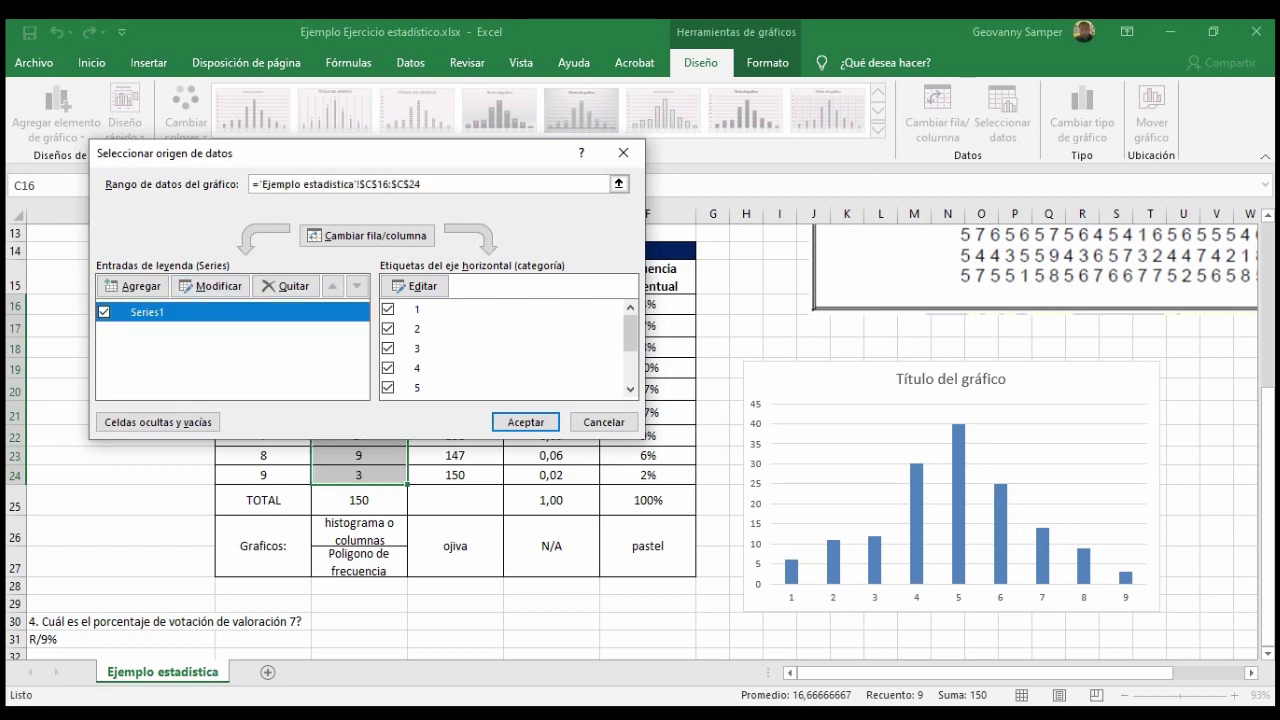
drag(300, 153, 343, 177)
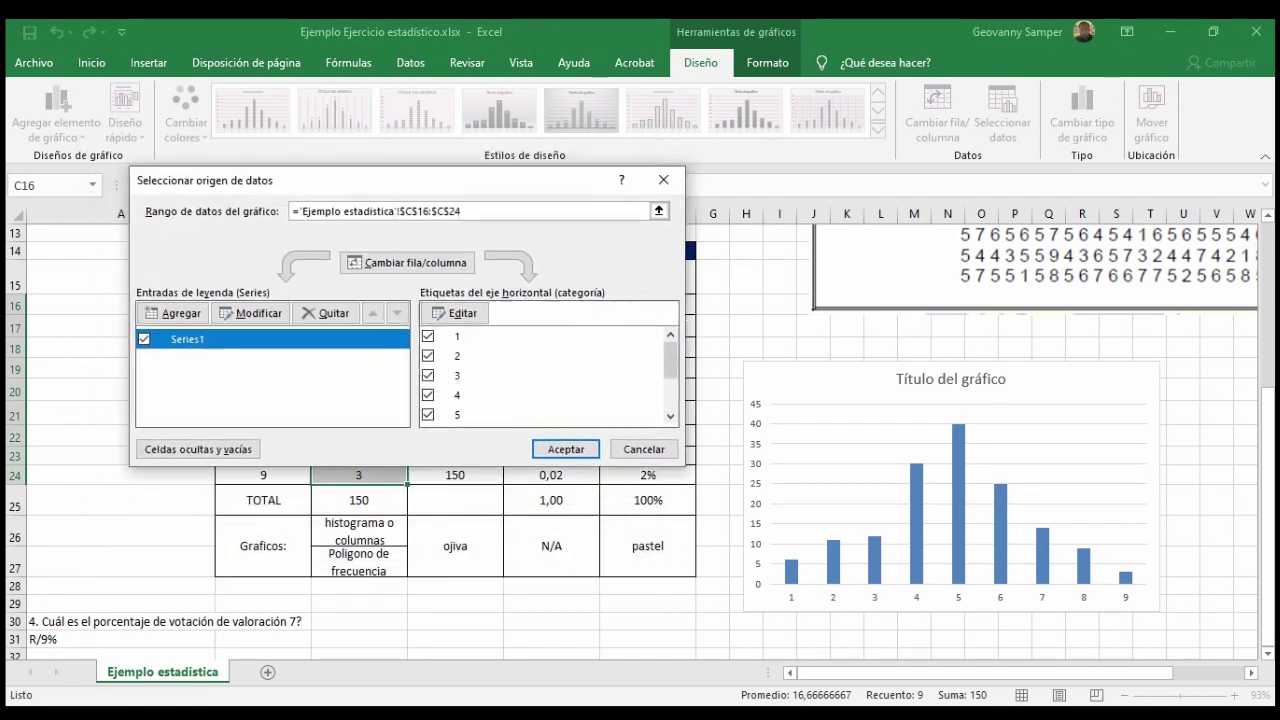
click(254, 310)
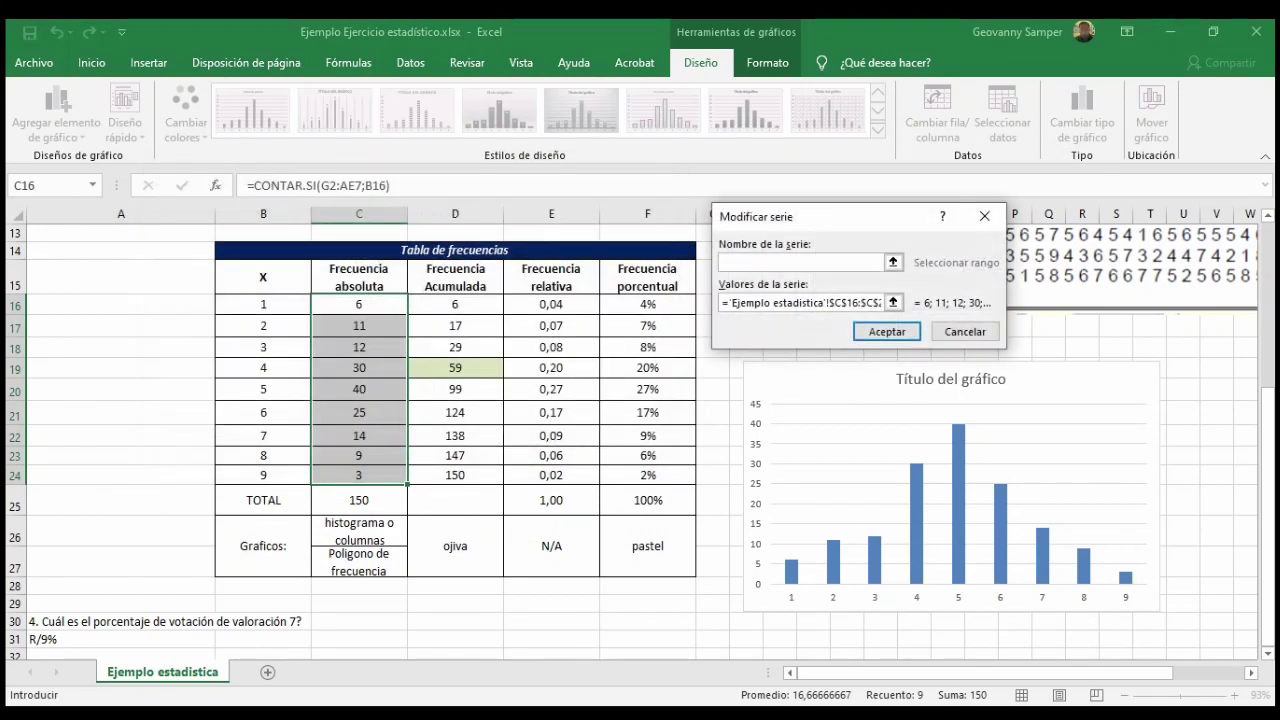
- Name the series 'Número de votaciones por valoración' and confirm both dialogs
mouse_move(790, 216)
mouse_down()
mouse_move(674, 181)
mouse_move(679, 195)
mouse_up()
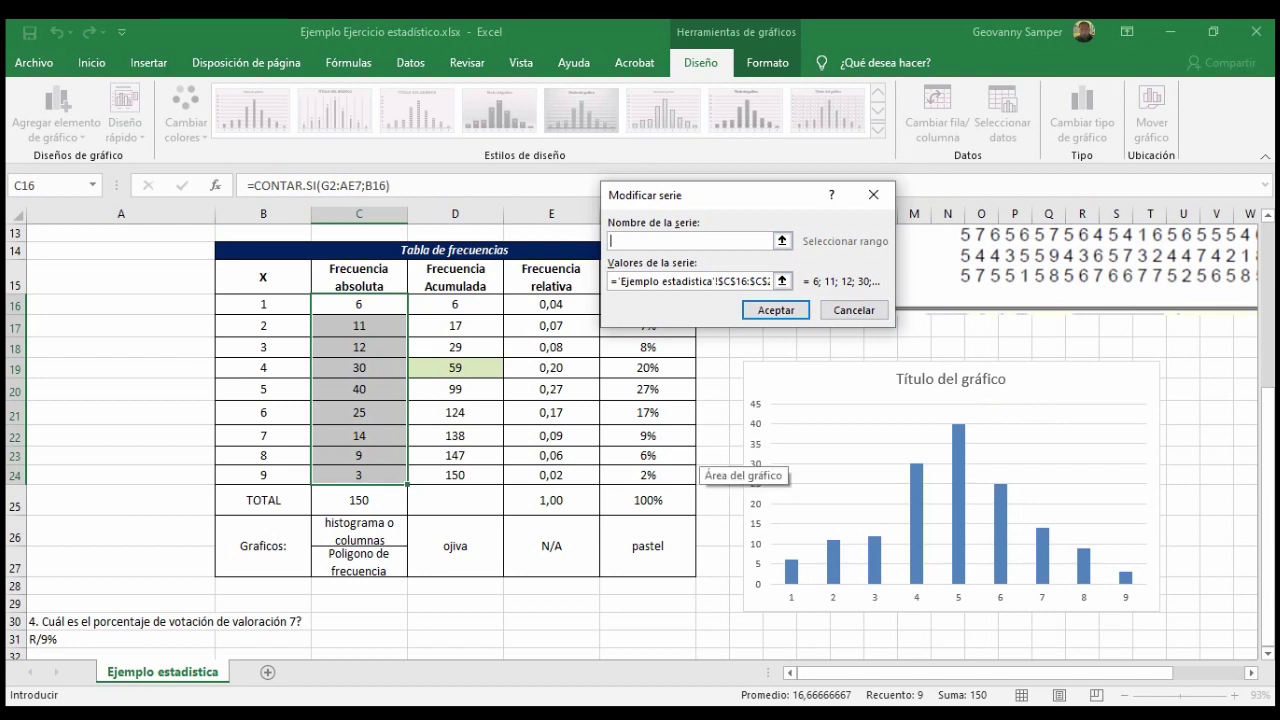
text(N)
text(i)
key(BackSpace)
key(BackSpace)
text(úmero de votaciones por valoración)
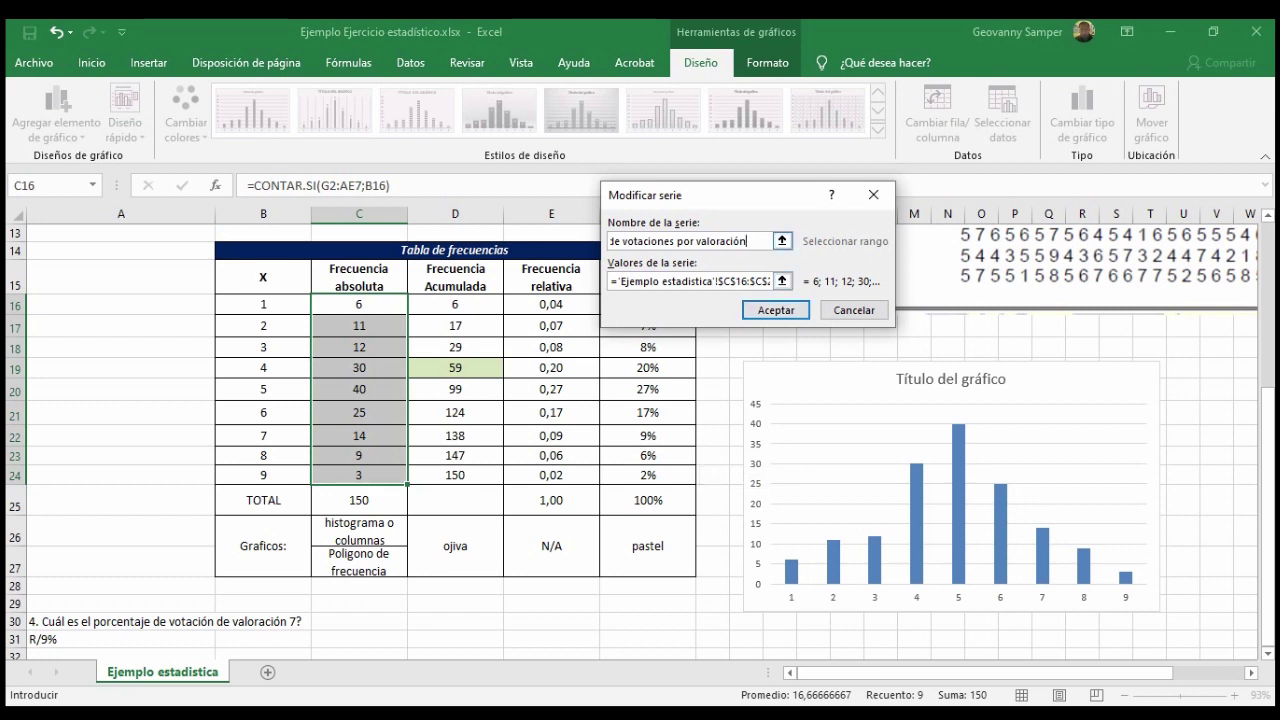
drag(746, 241, 610, 241)
click(768, 241)
drag(766, 241, 610, 241)
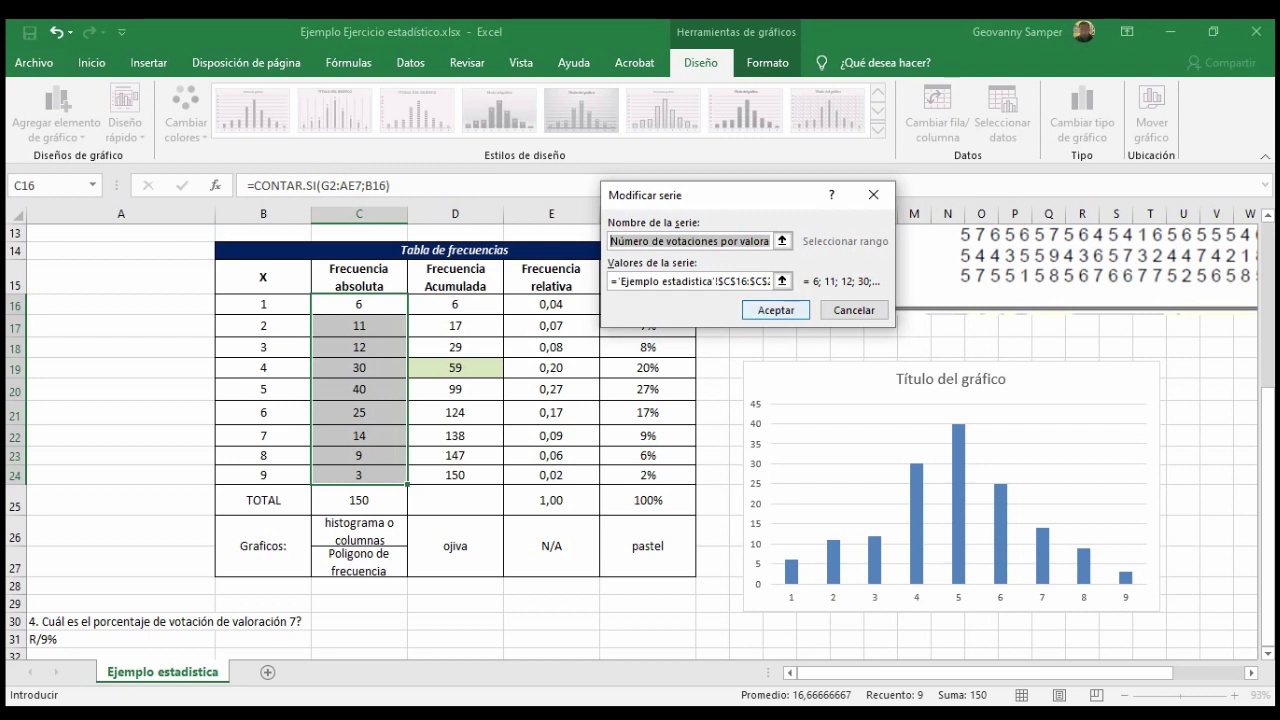
click(775, 310)
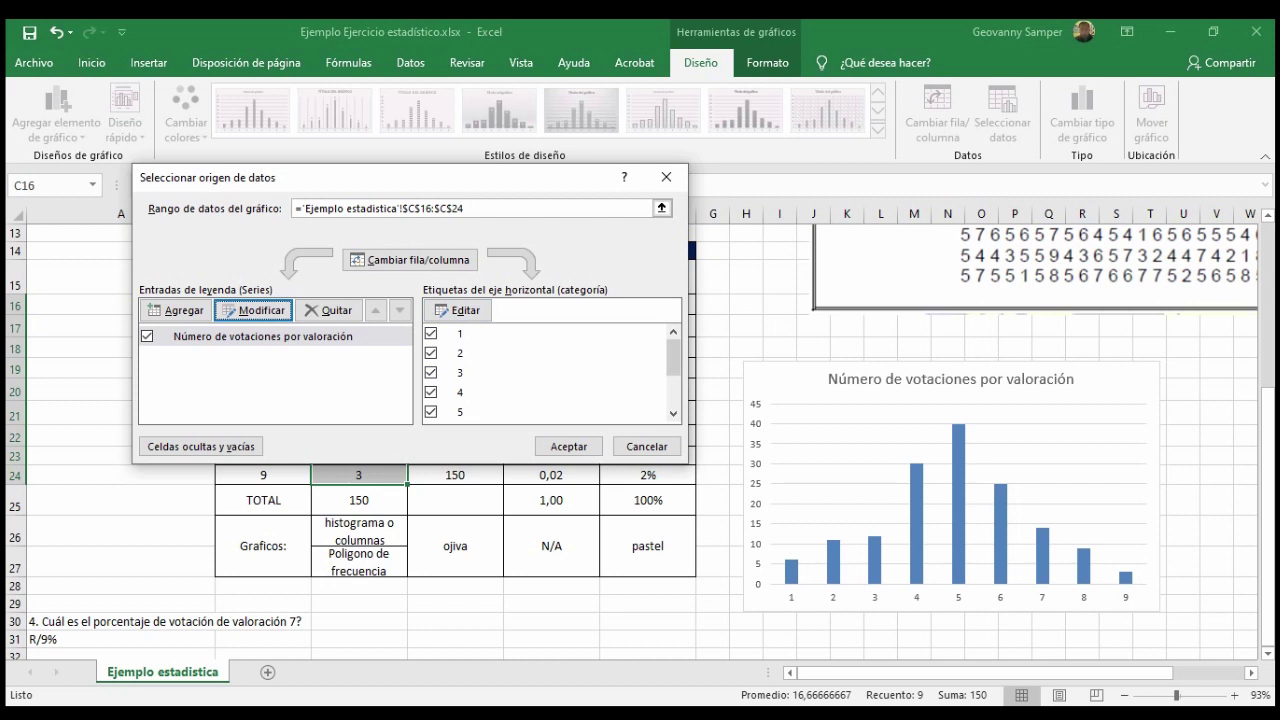
click(568, 446)
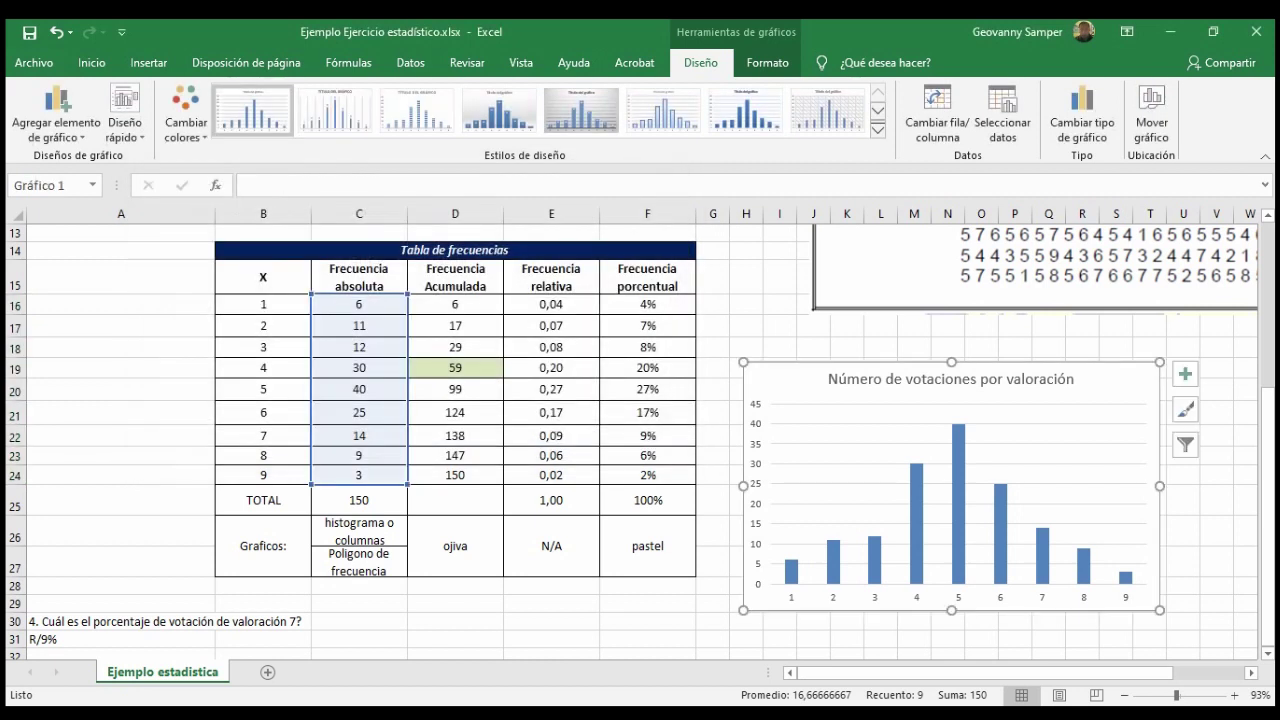
- Add a data label to the rating 5 bar and select its 40 label
click(745, 304)
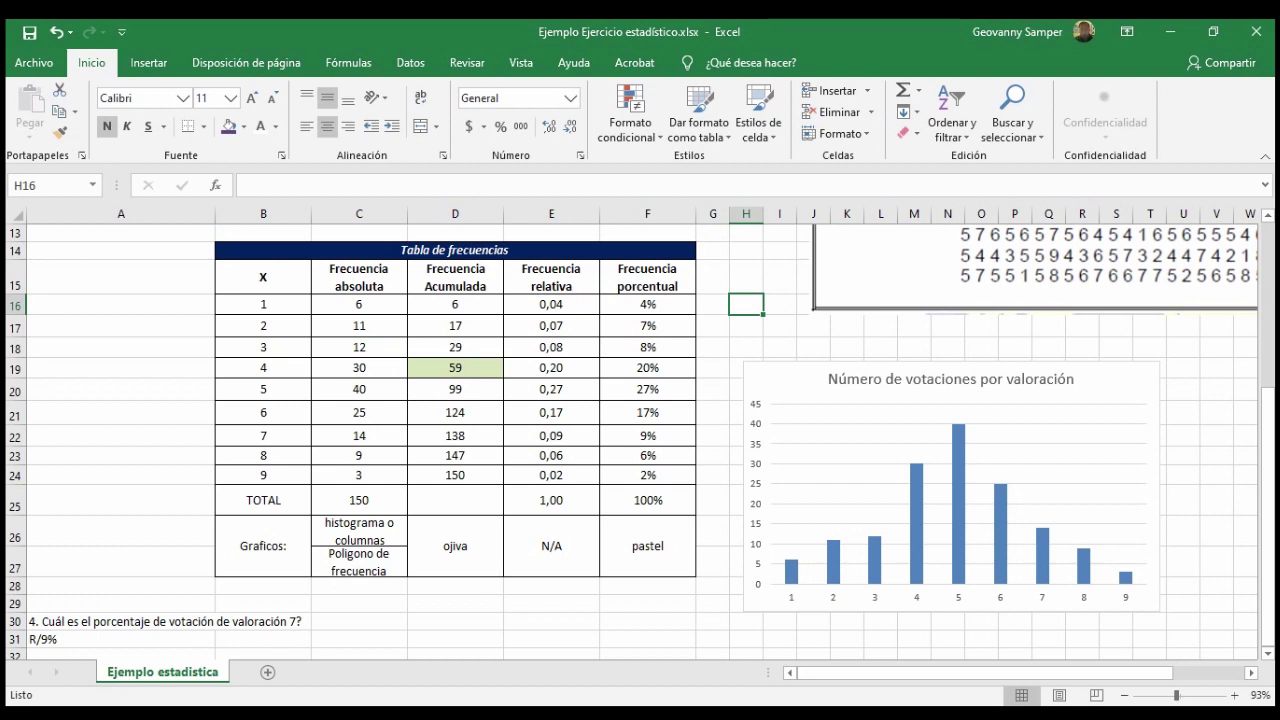
mouse_move(957, 472)
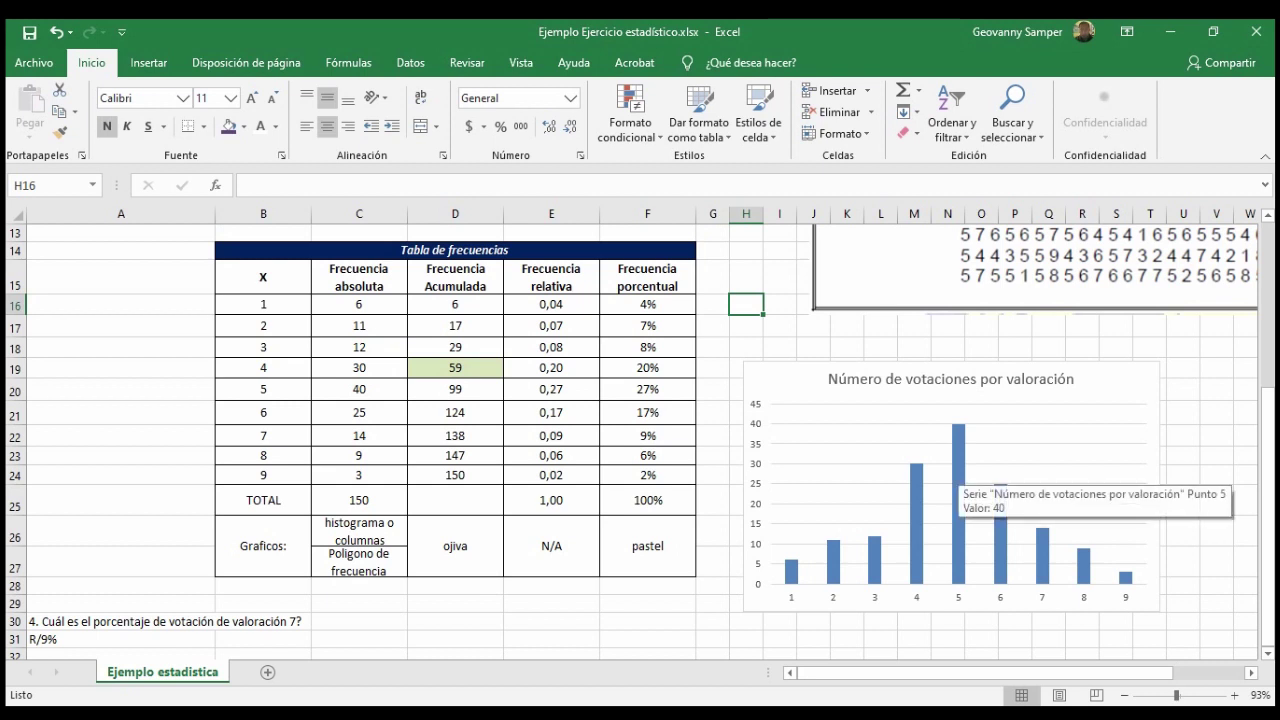
click(957, 472)
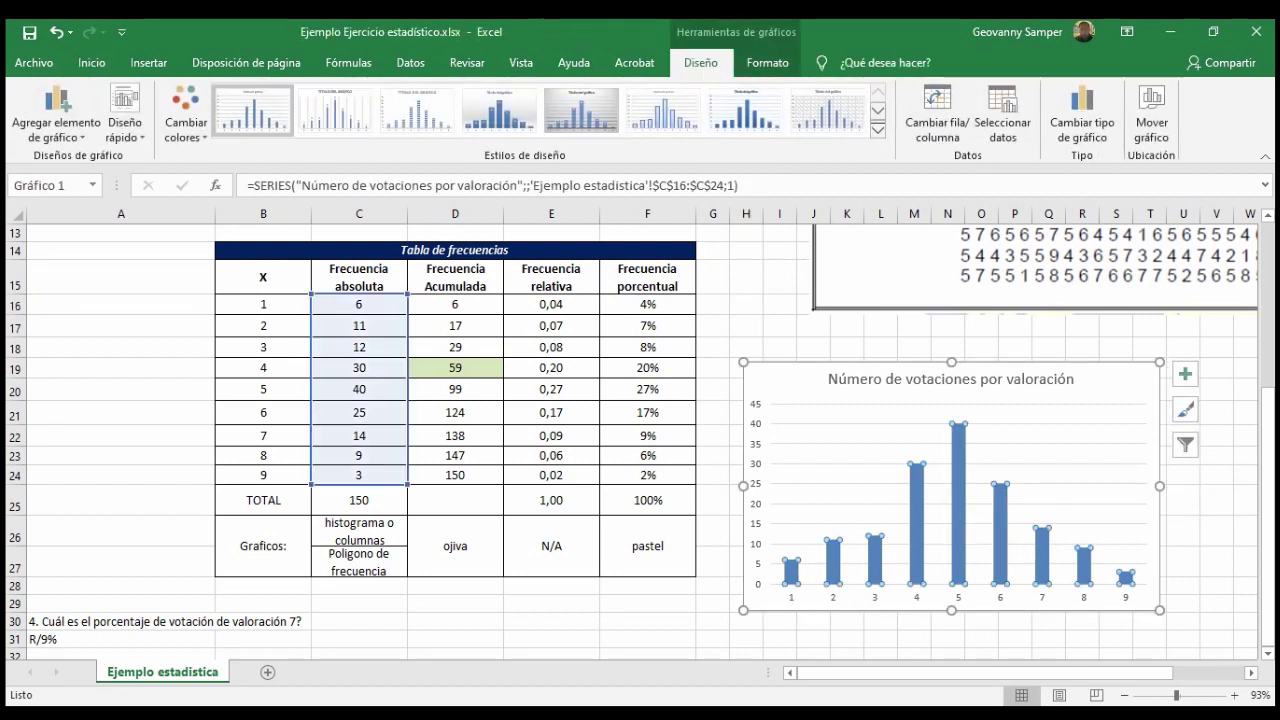
click(957, 472)
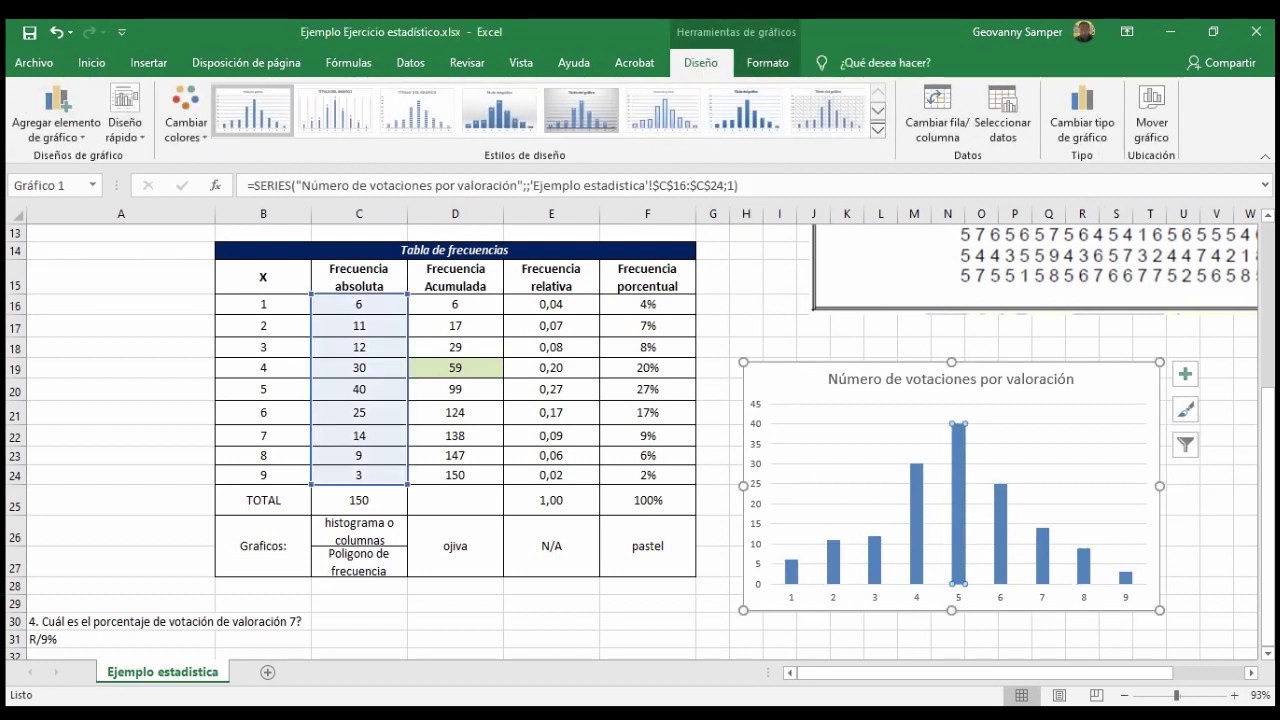
right_click(958, 462)
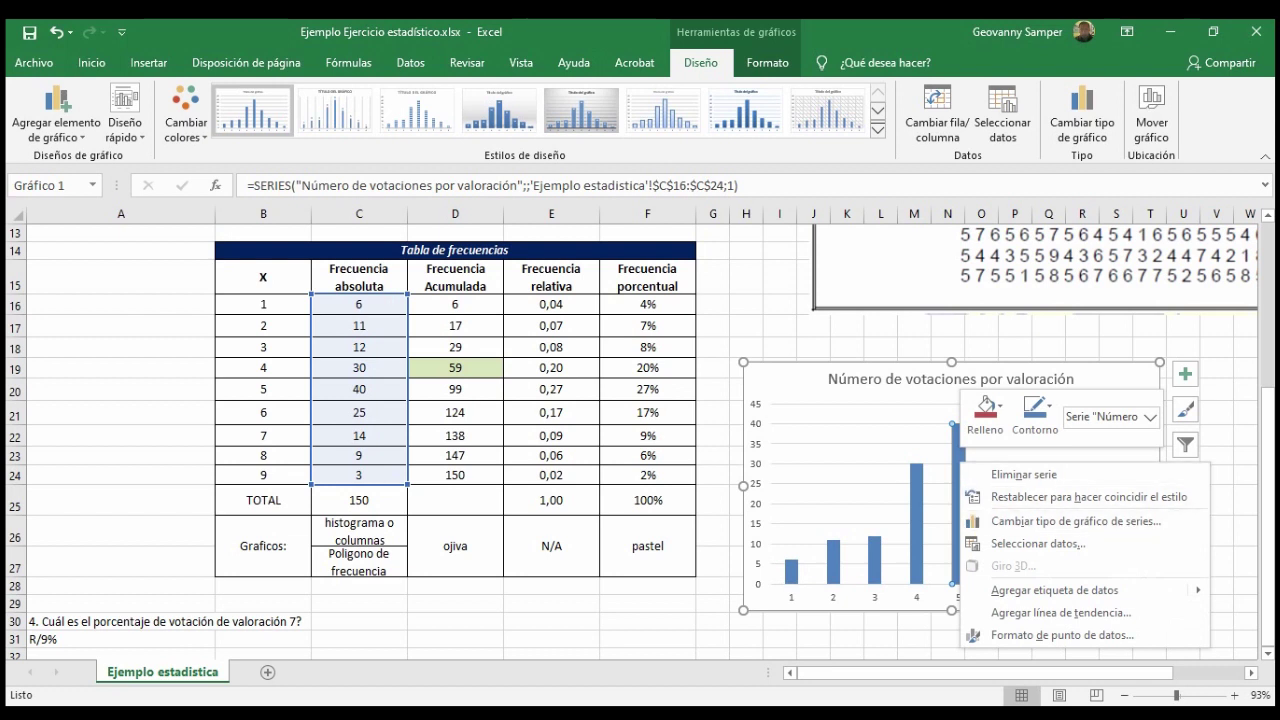
mouse_move(1055, 590)
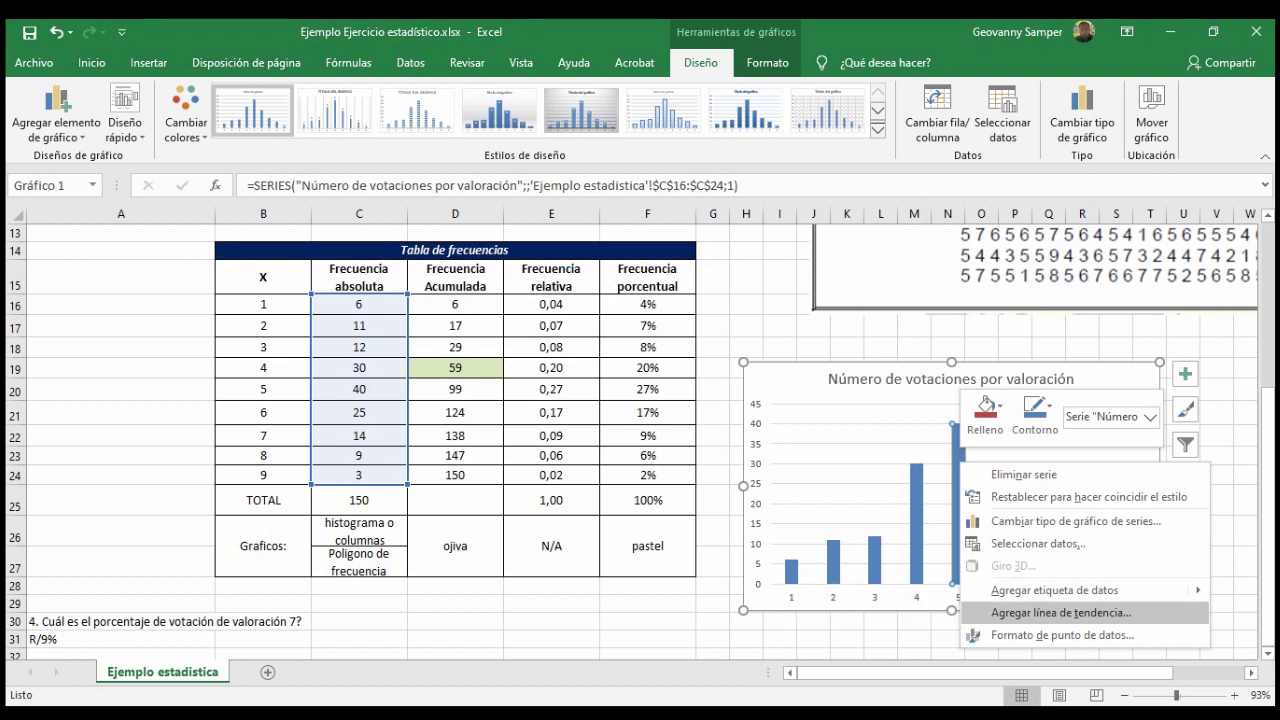
click(1055, 590)
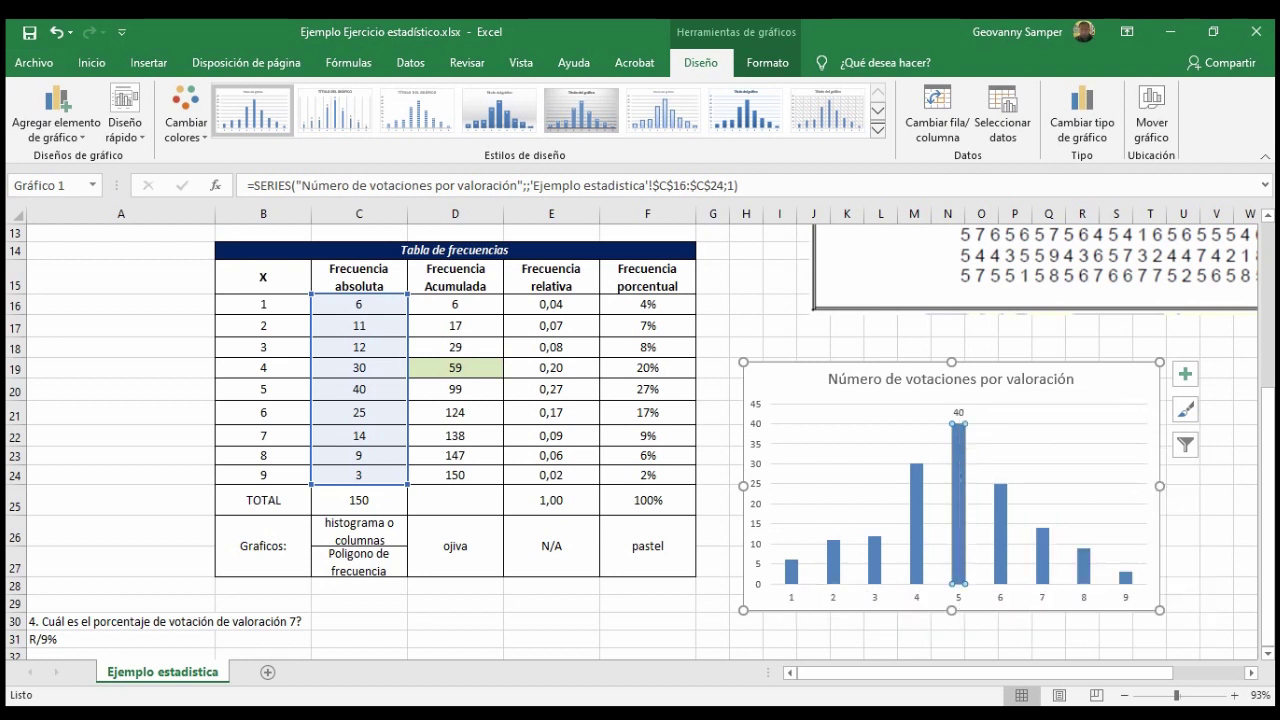
click(958, 412)
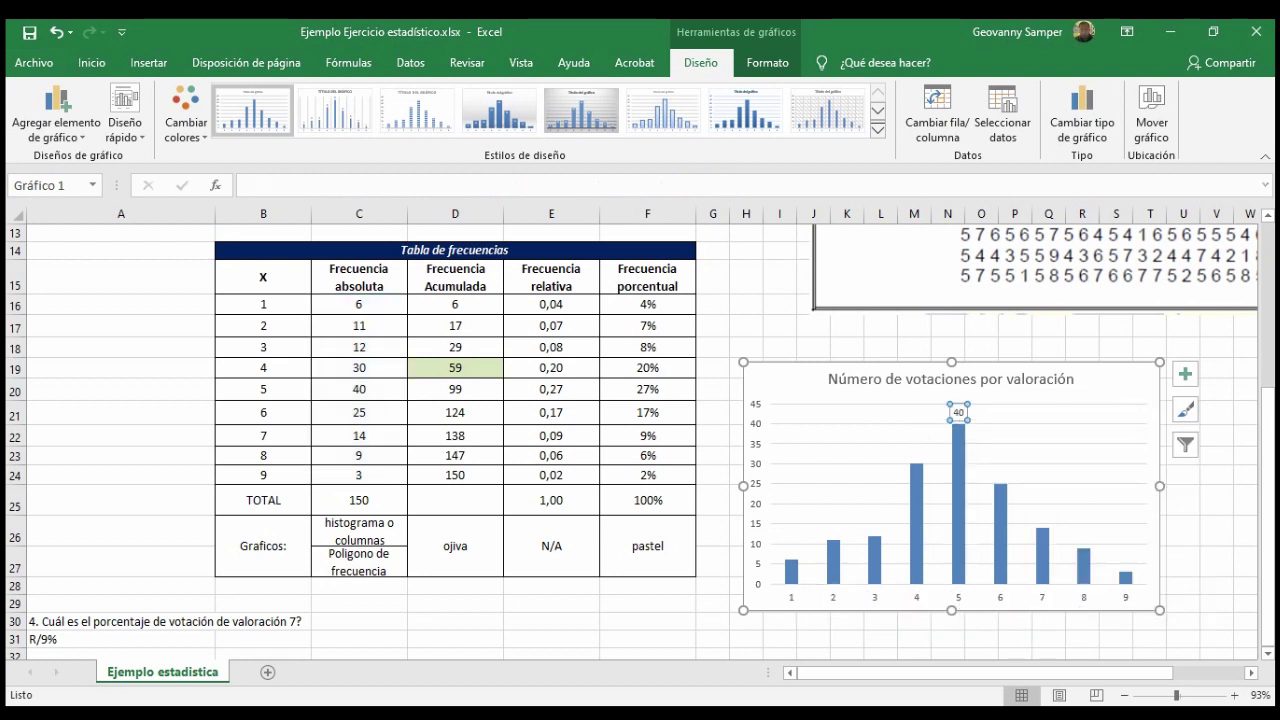
- Open the 40 label's formatting options and review the fields it can show
double_click(958, 412)
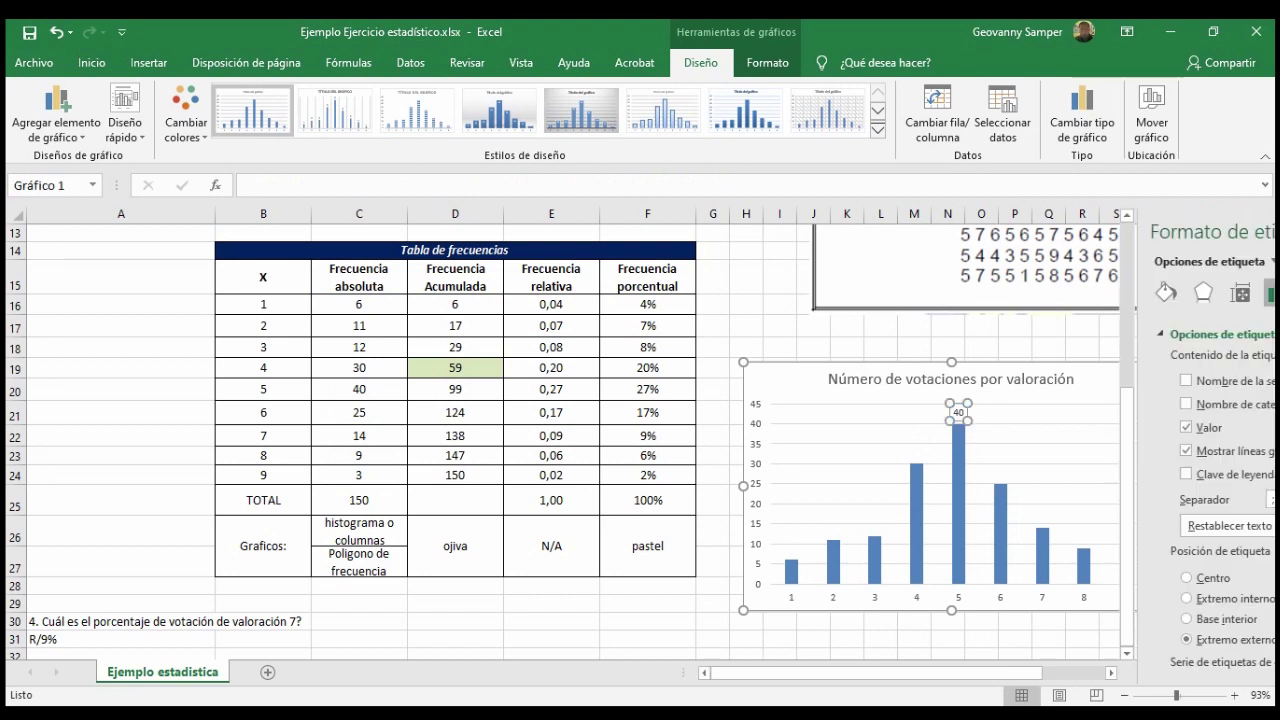
right_click(958, 412)
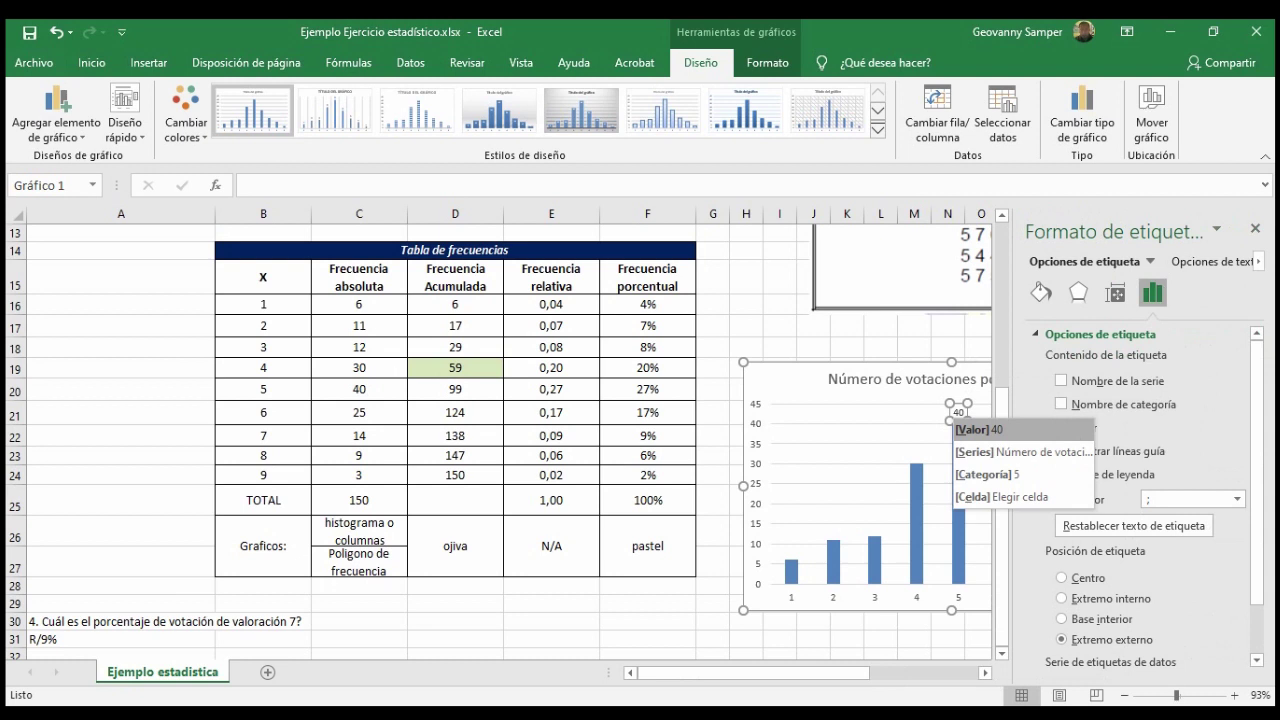
scroll(500, 430, right, 15)
scroll(500, 430, down, 20)
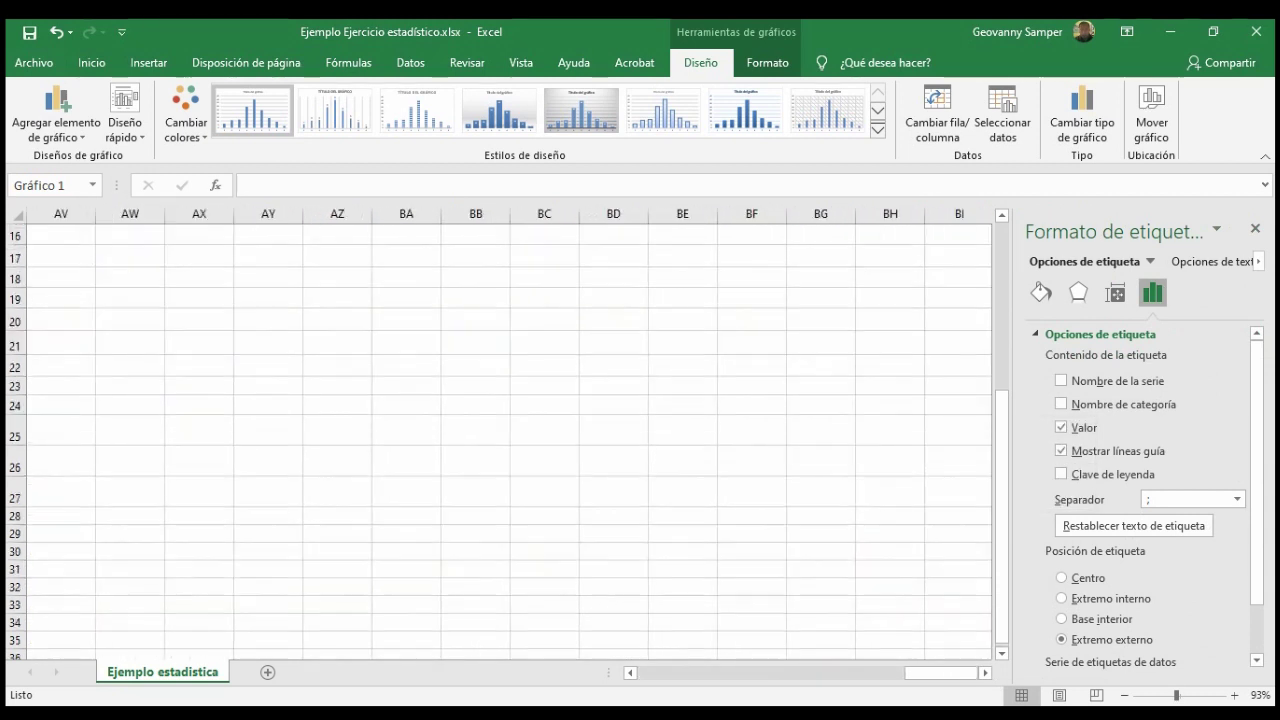
scroll(500, 440, down, 3)
scroll(500, 440, down, 6)
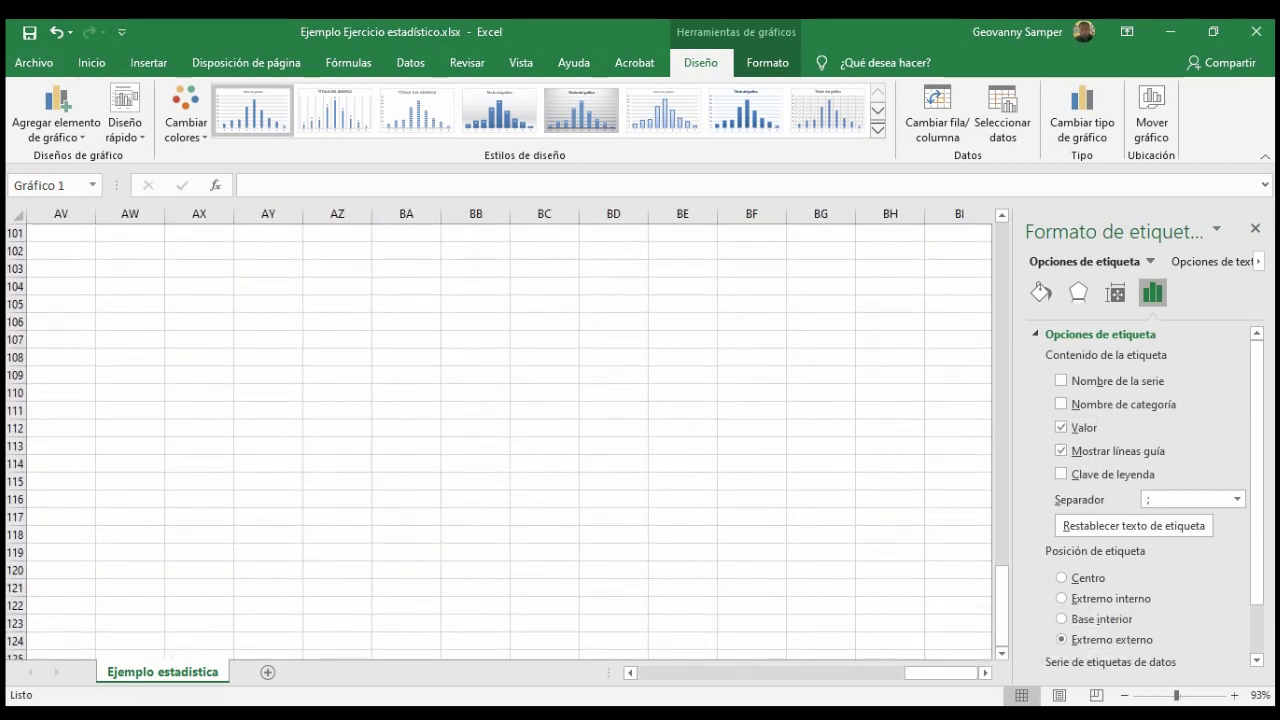
- Deselect the chart and navigate back to the original data table
click(820, 499)
drag(945, 672, 660, 672)
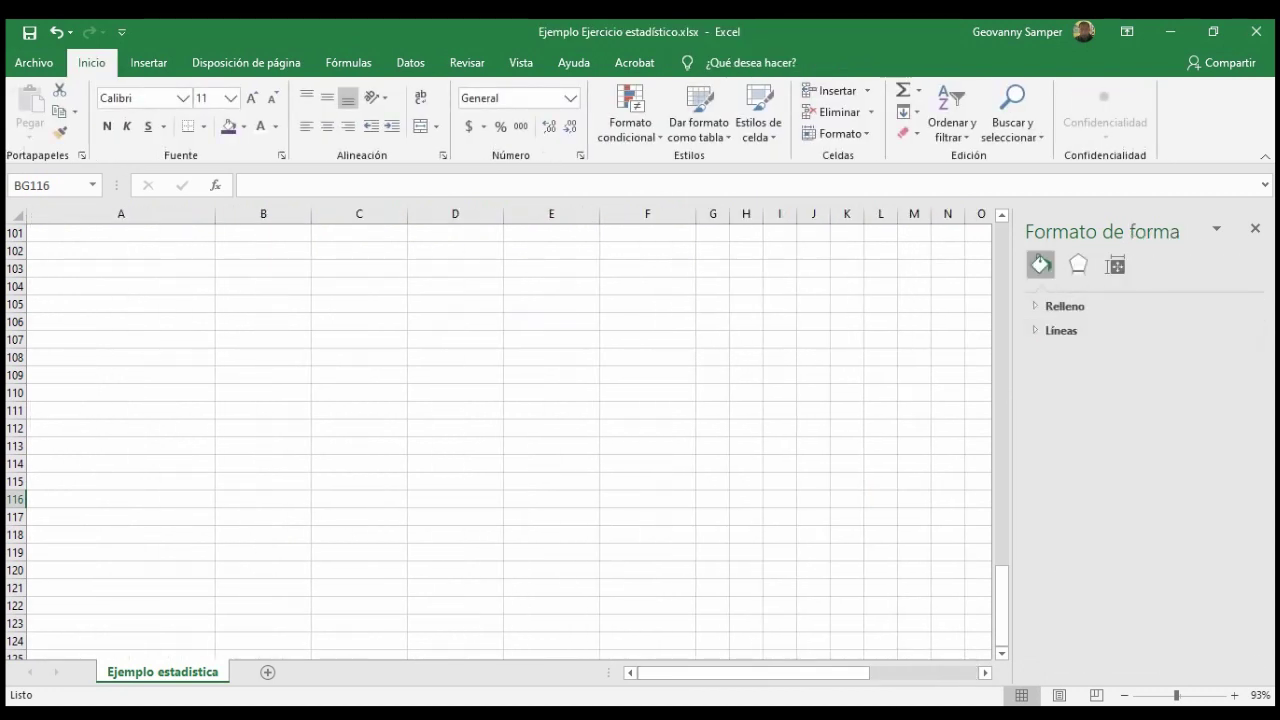
key(ctrl+Up)
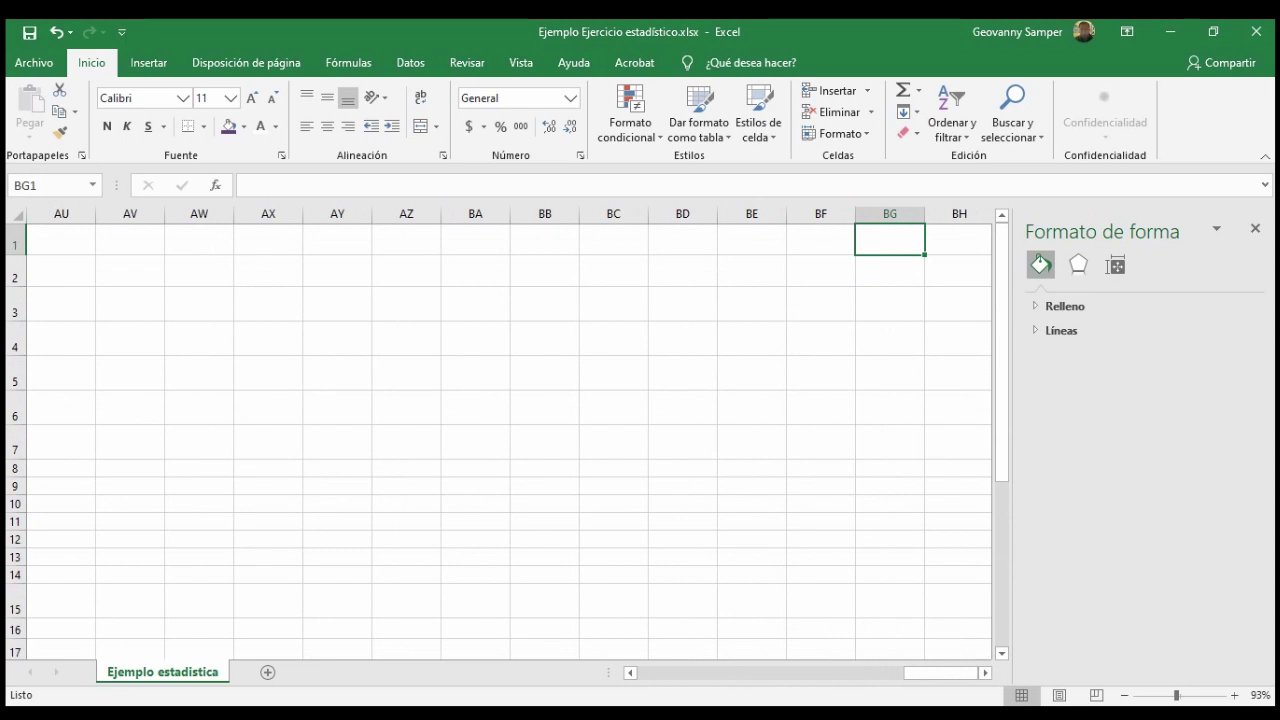
key(ctrl+Left)
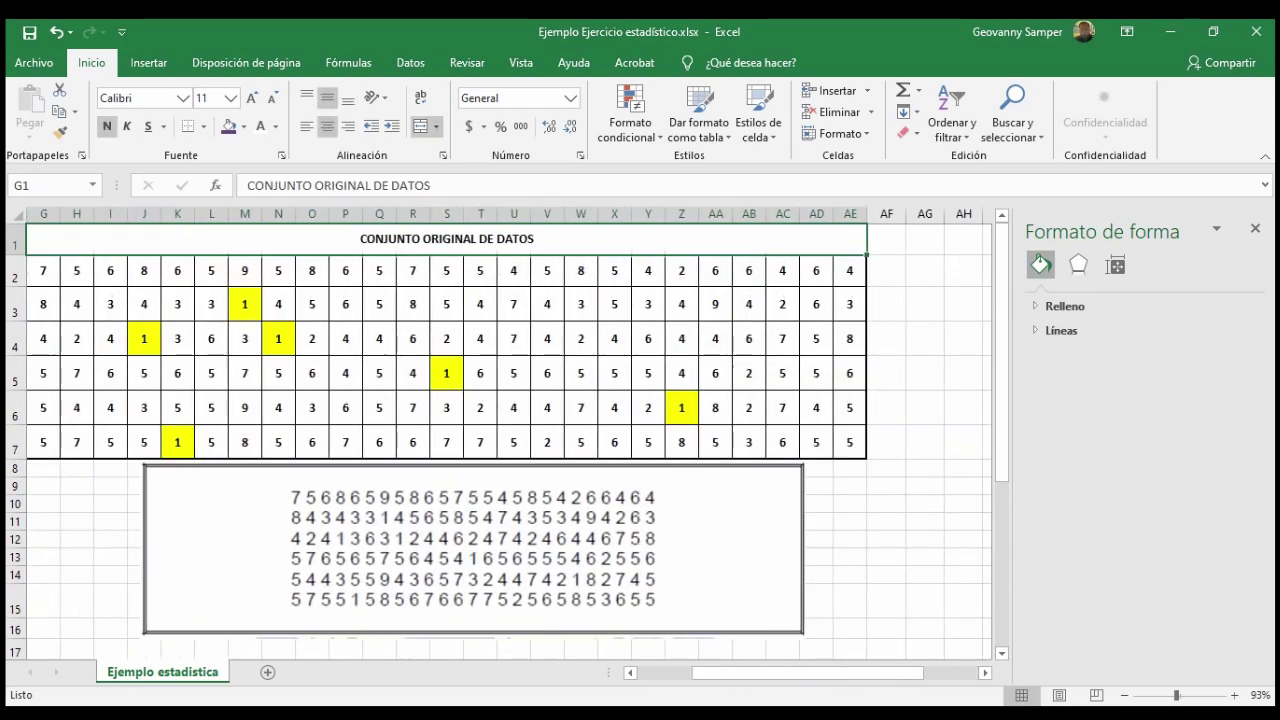
scroll(500, 440, left, 3)
scroll(500, 440, left, 3)
scroll(500, 440, down, 4)
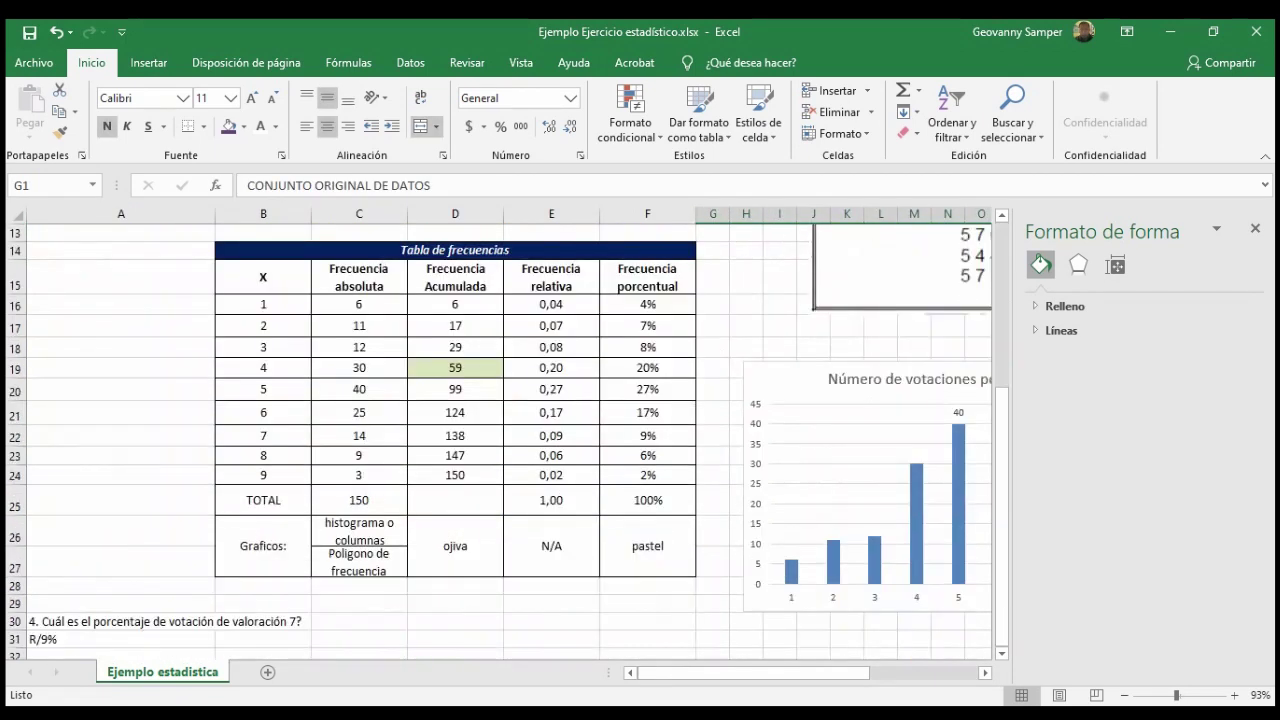
scroll(500, 440, right, 5)
scroll(500, 440, left, 2)
scroll(500, 440, left, 1)
scroll(500, 440, right, 1)
- Reselect the 40 label and open Formato de etiqueta de datos for it
click(577, 412)
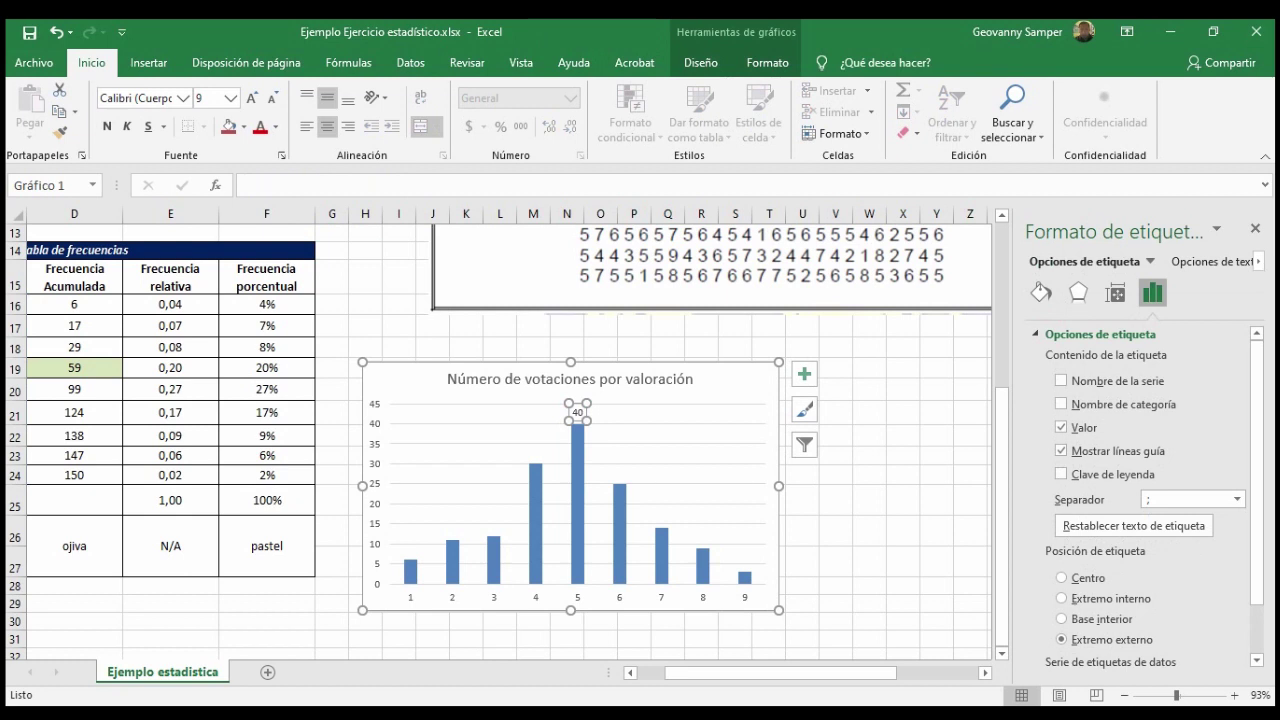
scroll(1061, 473, down, 1)
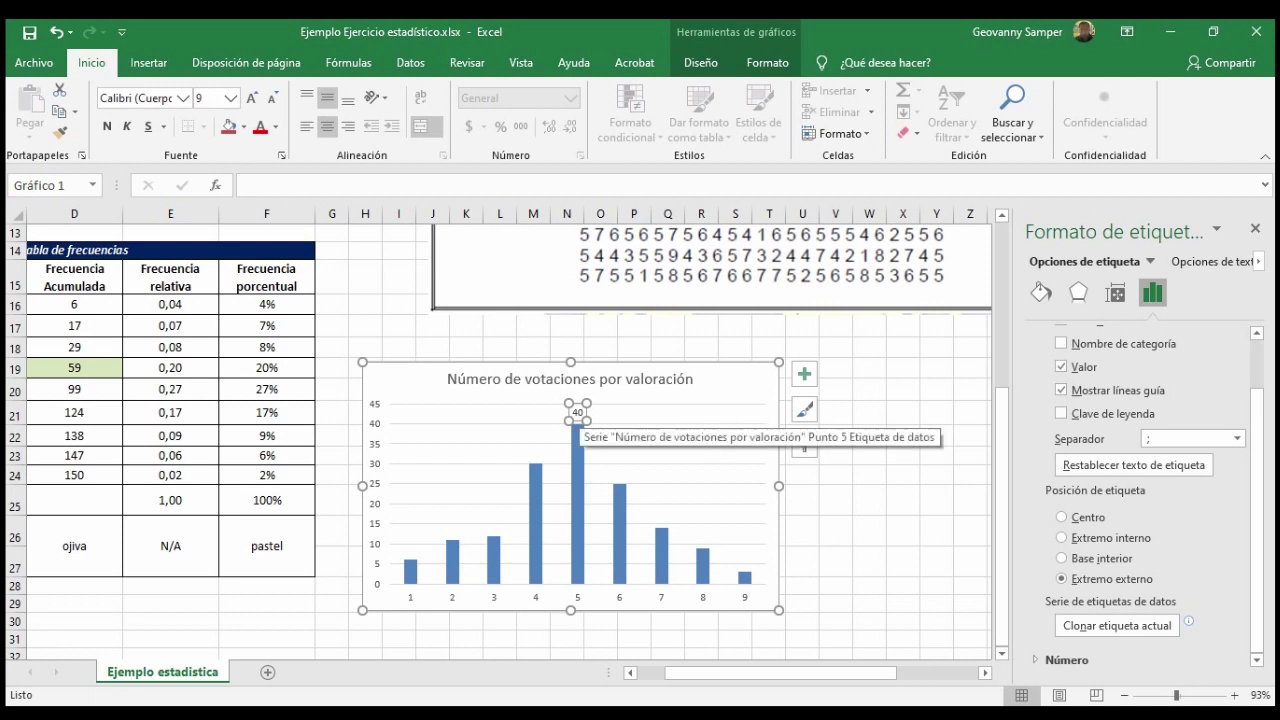
right_click(577, 412)
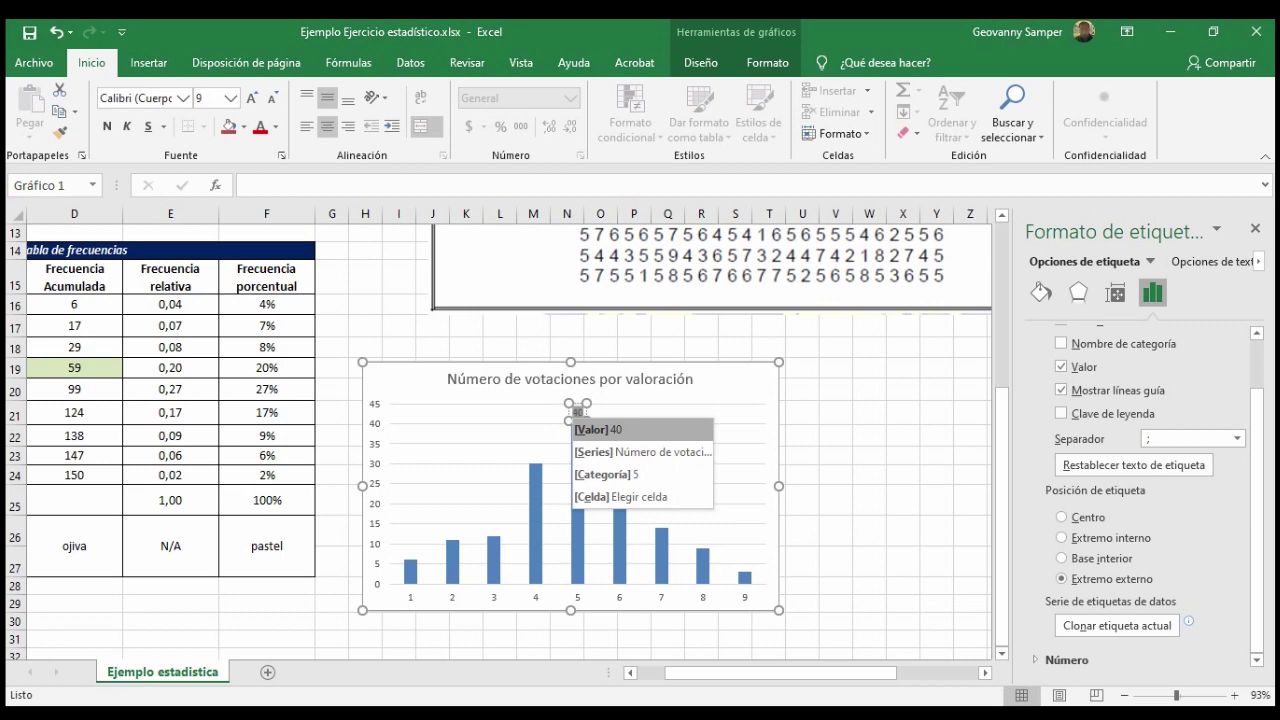
click(577, 412)
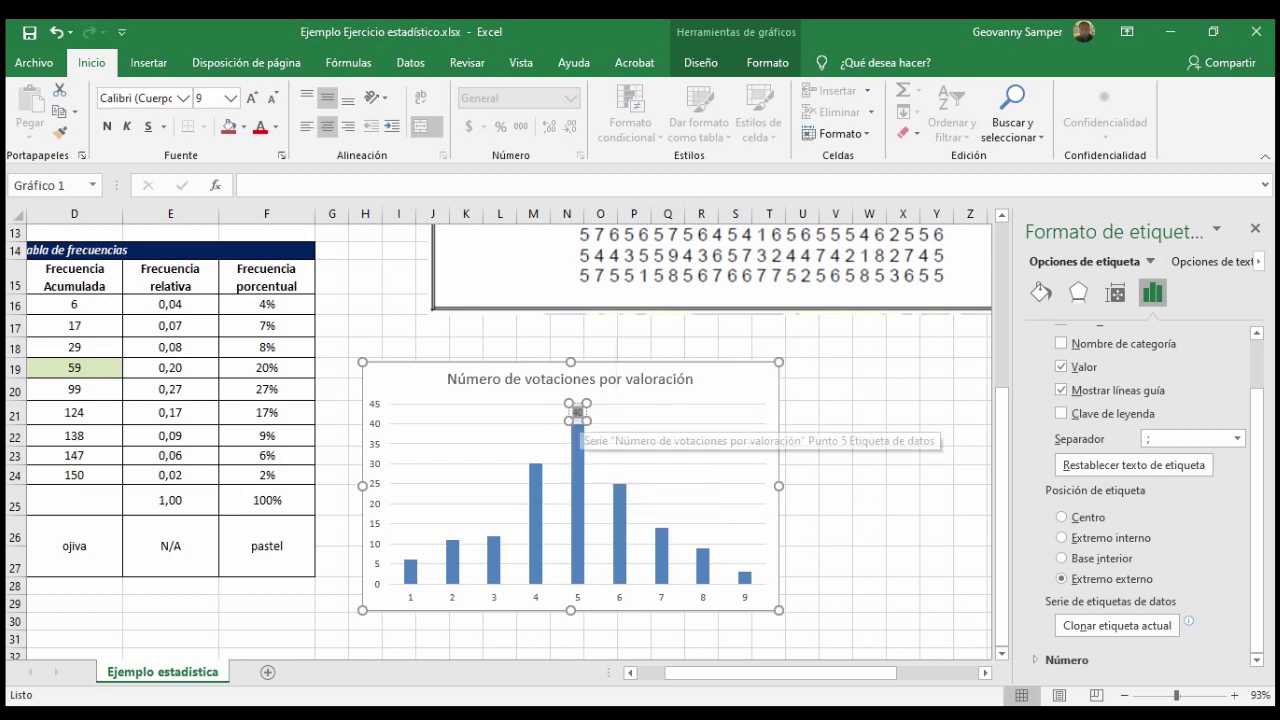
right_click(579, 414)
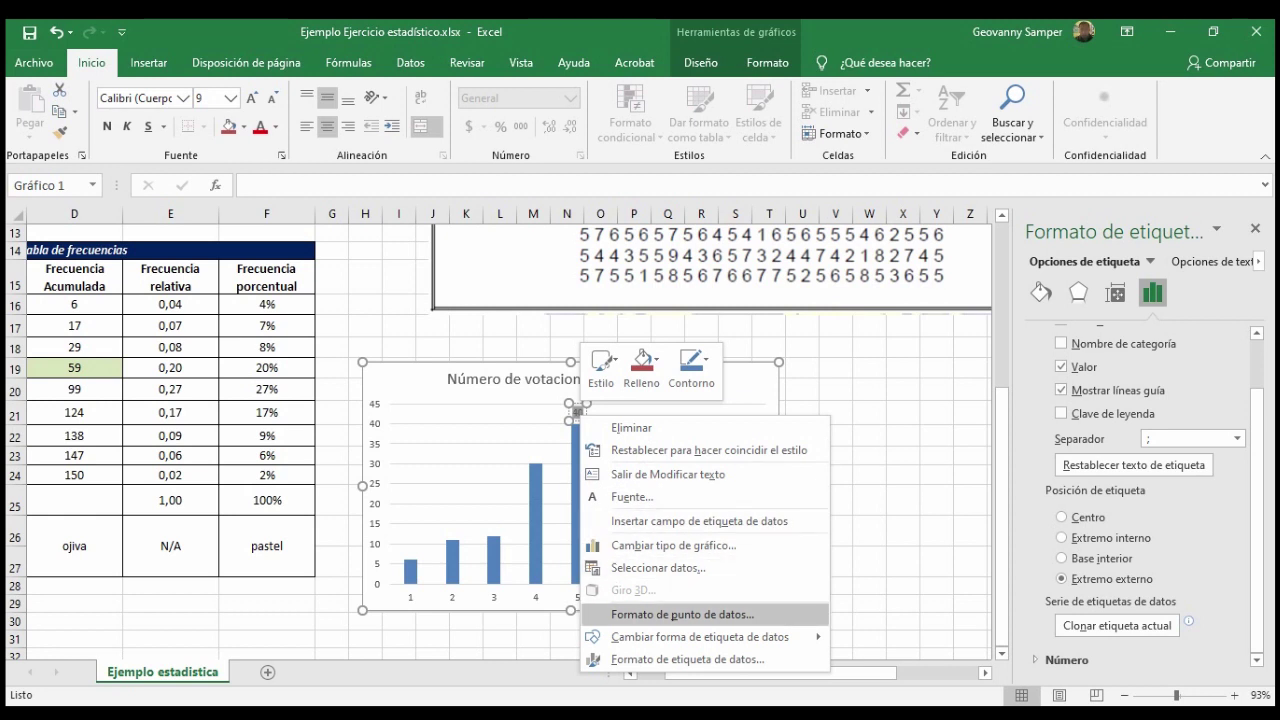
click(688, 659)
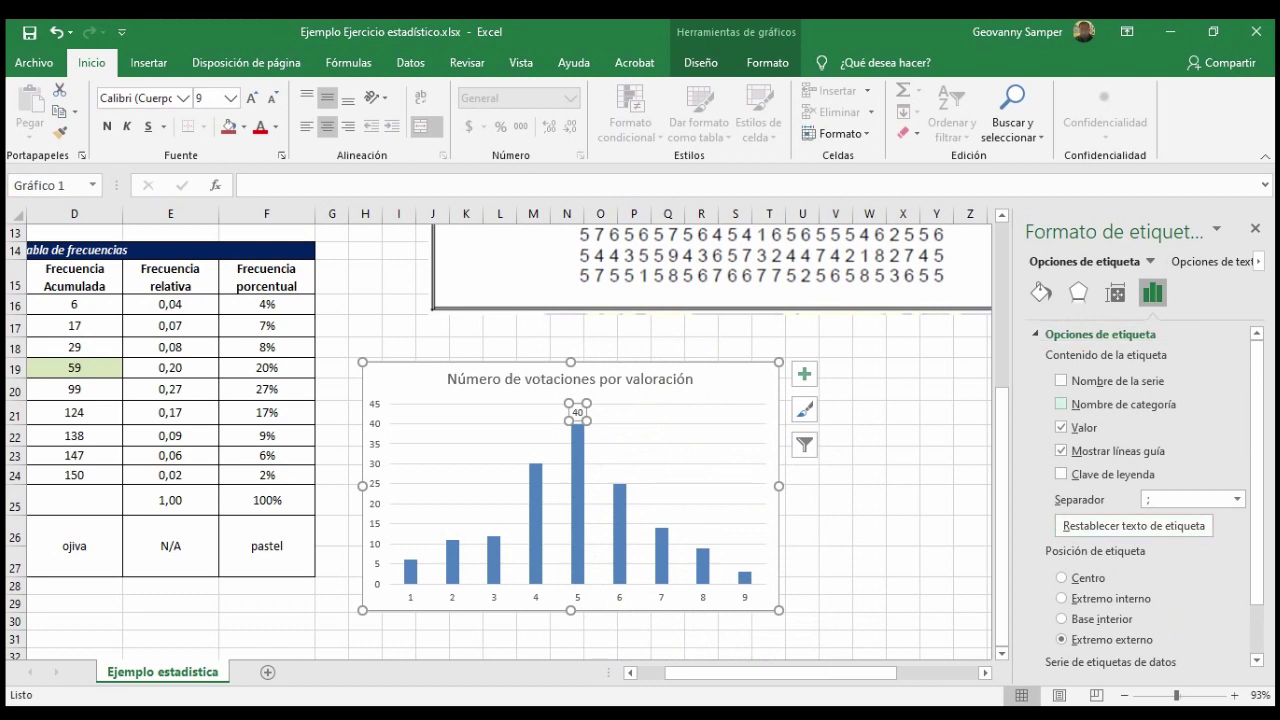
scroll(1100, 450, down, 2)
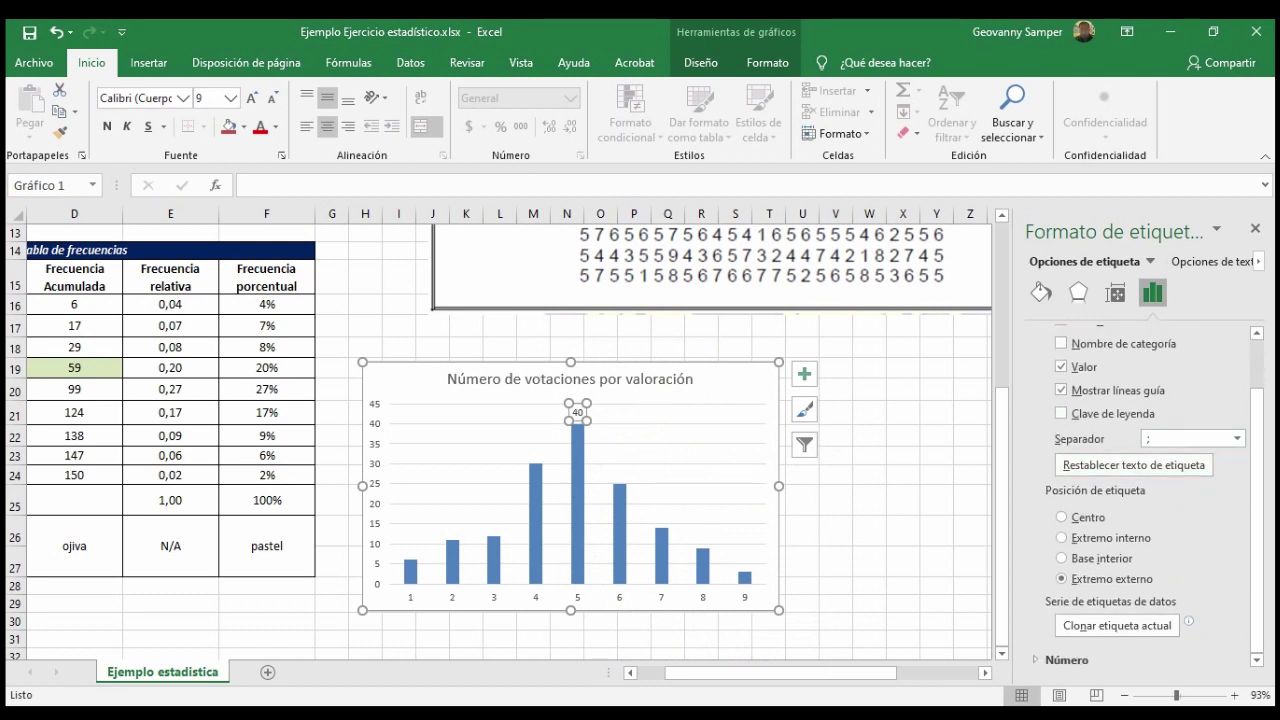
scroll(1062, 619, up, 2)
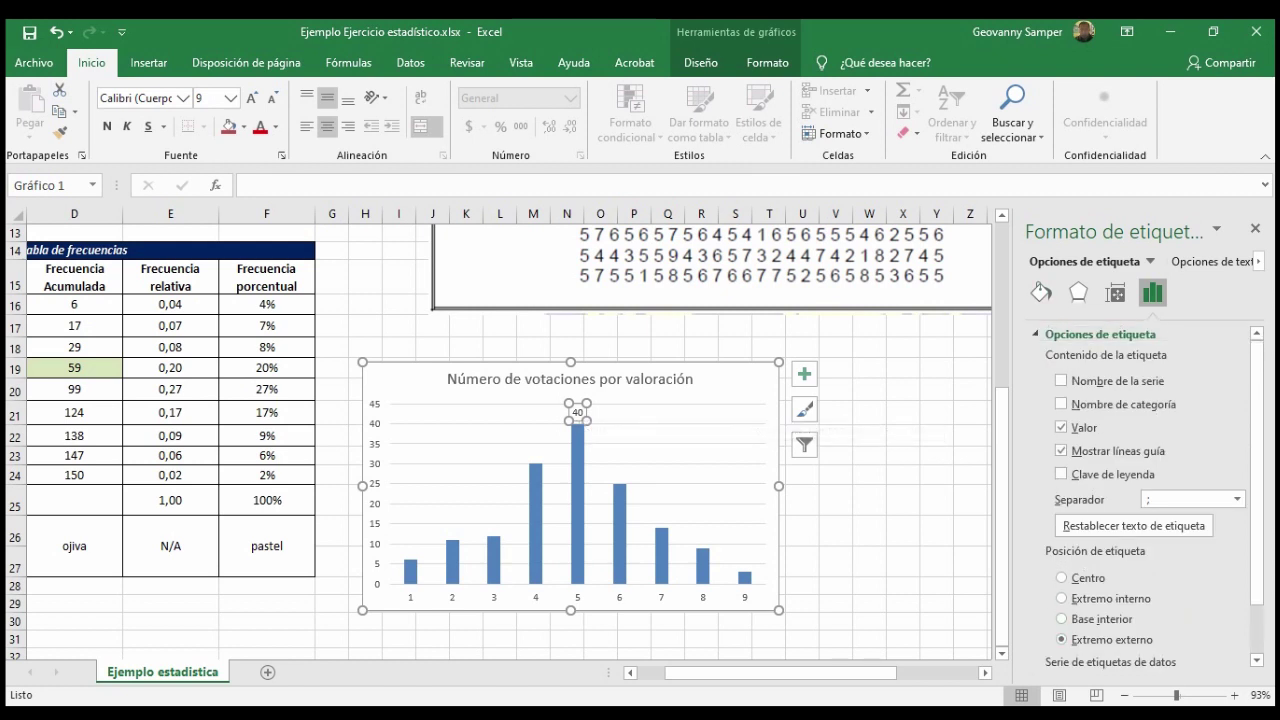
click(578, 411)
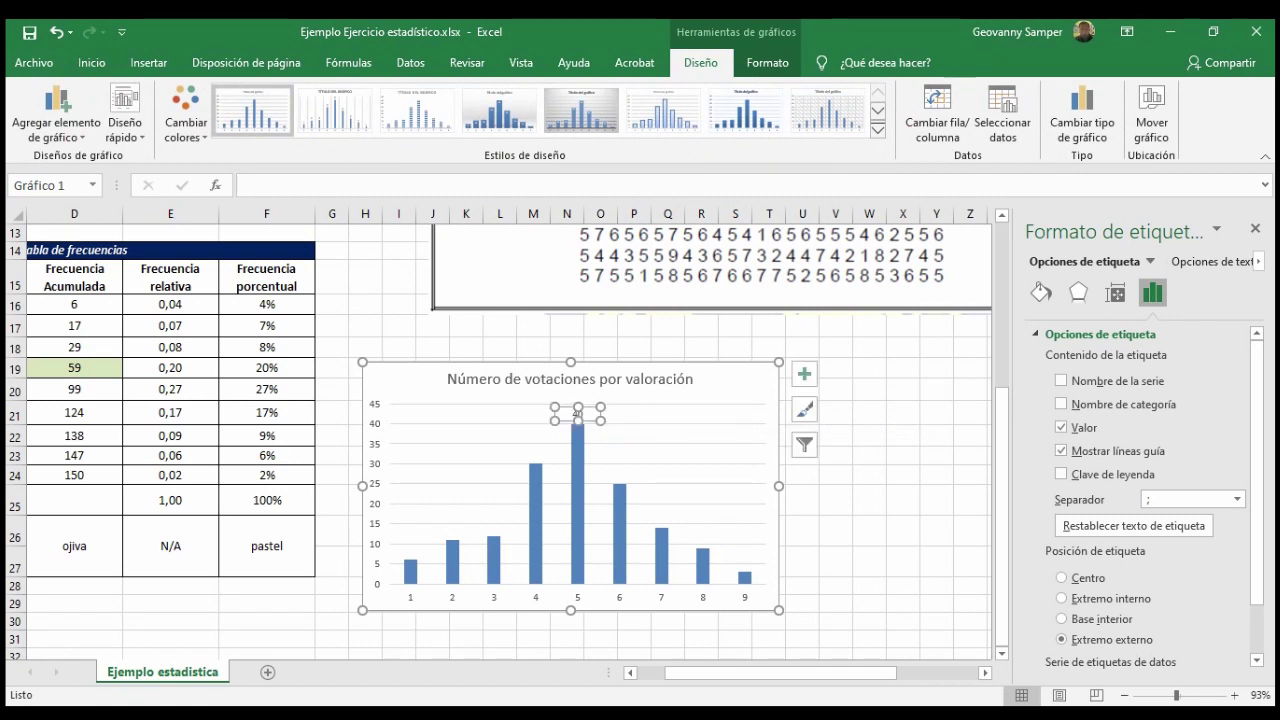
- Prefix the label with 'Moda=' so it reads Moda=40
right_click(572, 412)
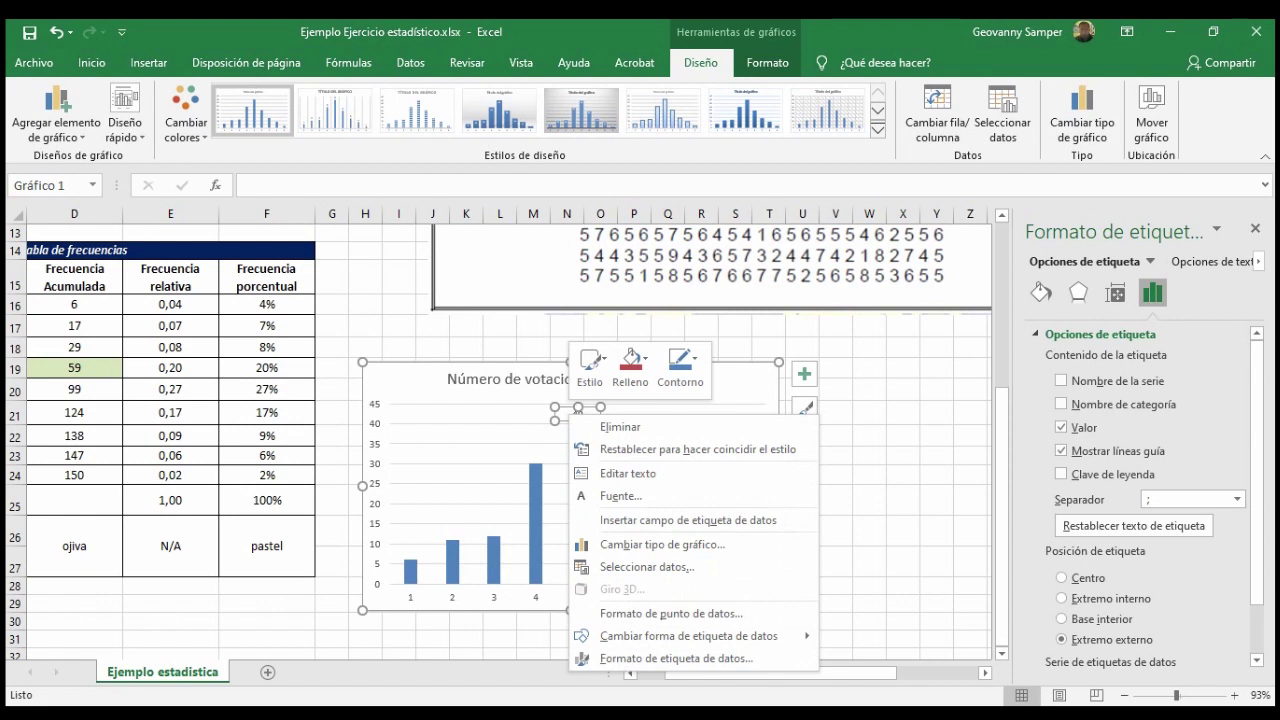
click(577, 410)
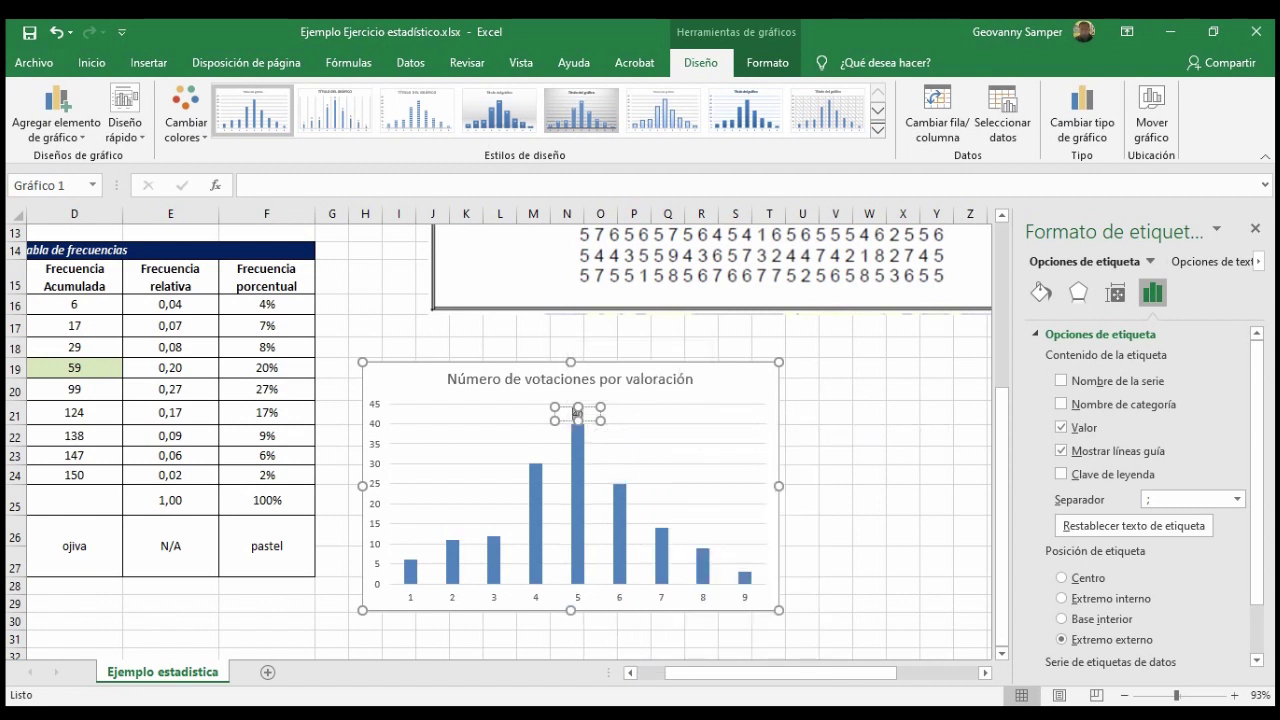
text(oda=)
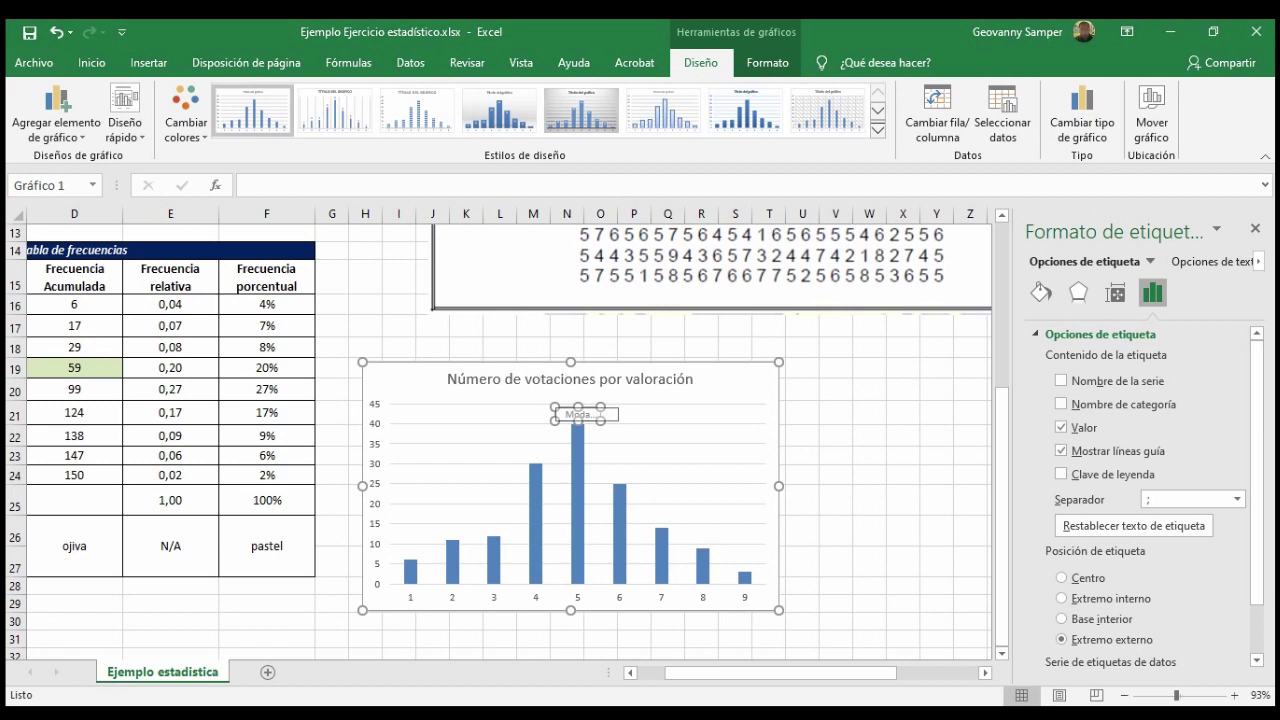
key(Escape)
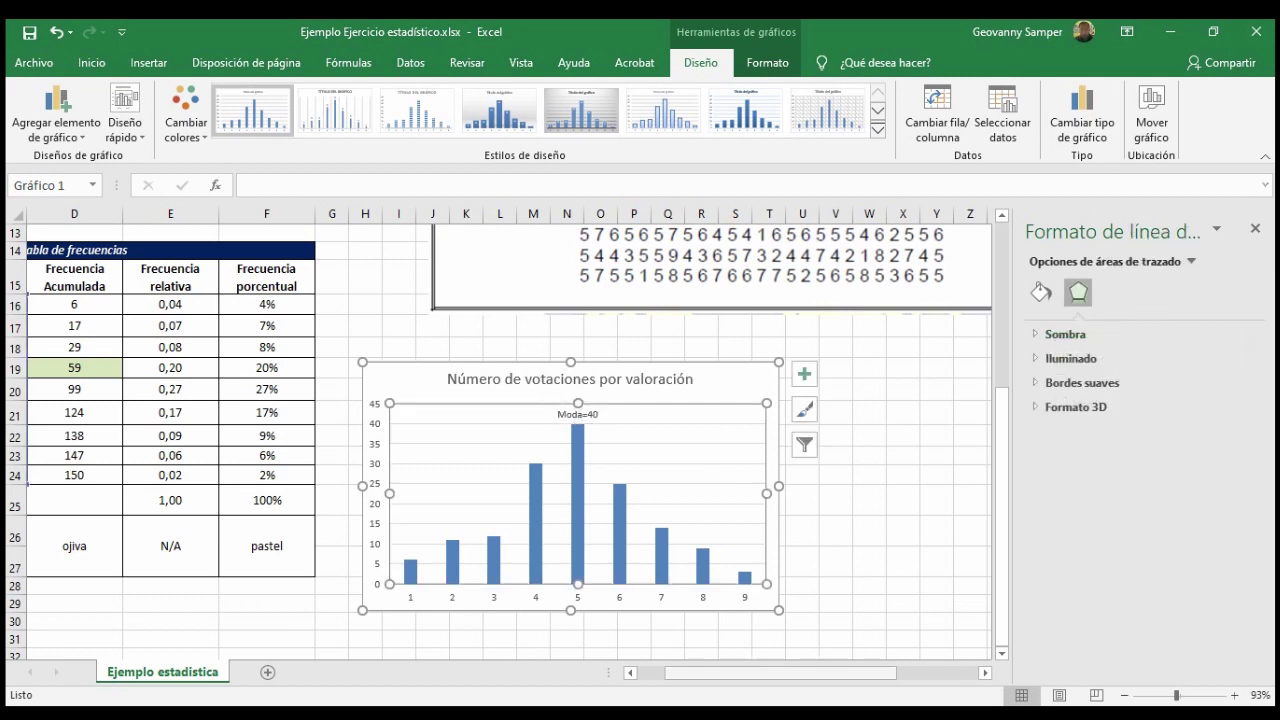
- Replace 40 with 5 so the label reads Moda=5
click(869, 561)
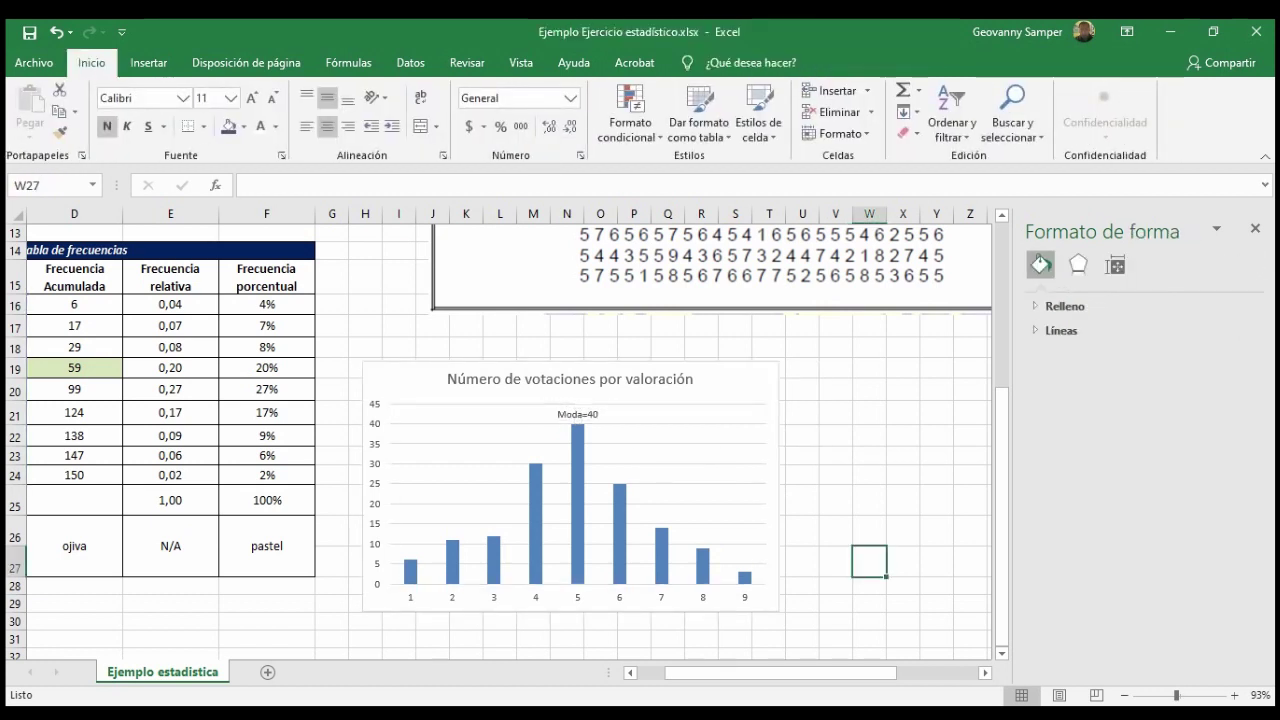
click(577, 500)
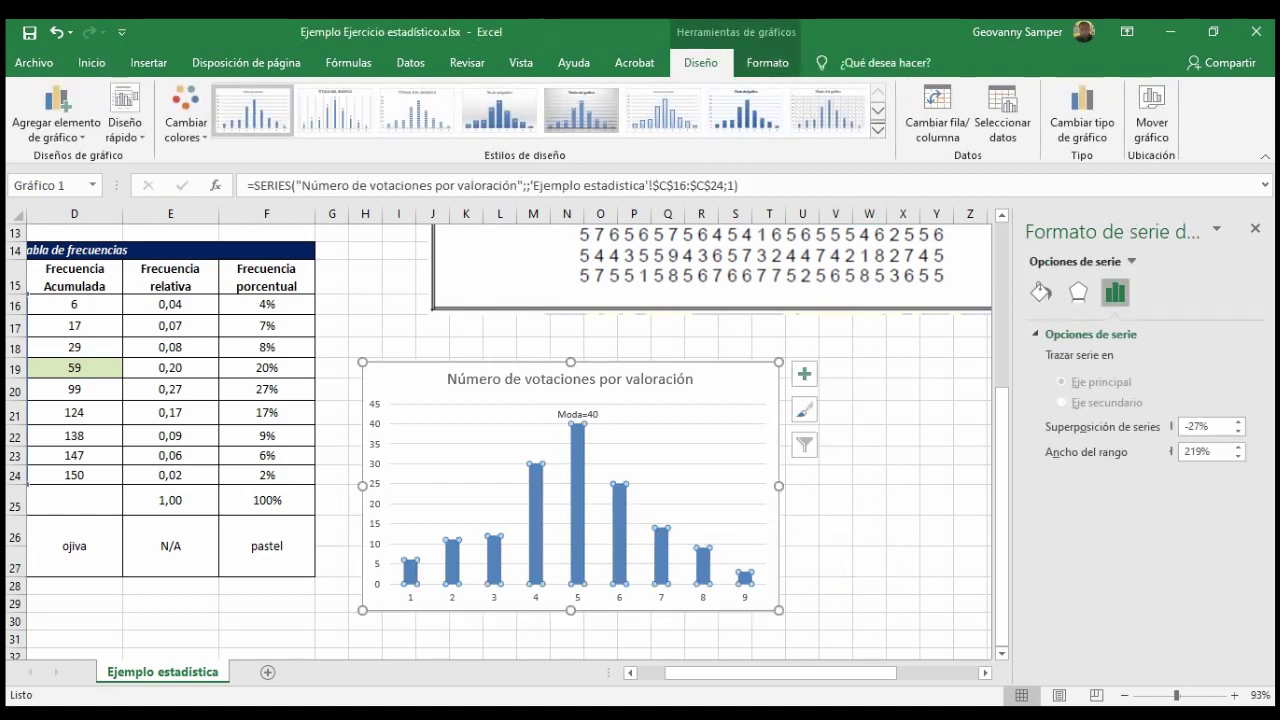
click(577, 500)
click(577, 414)
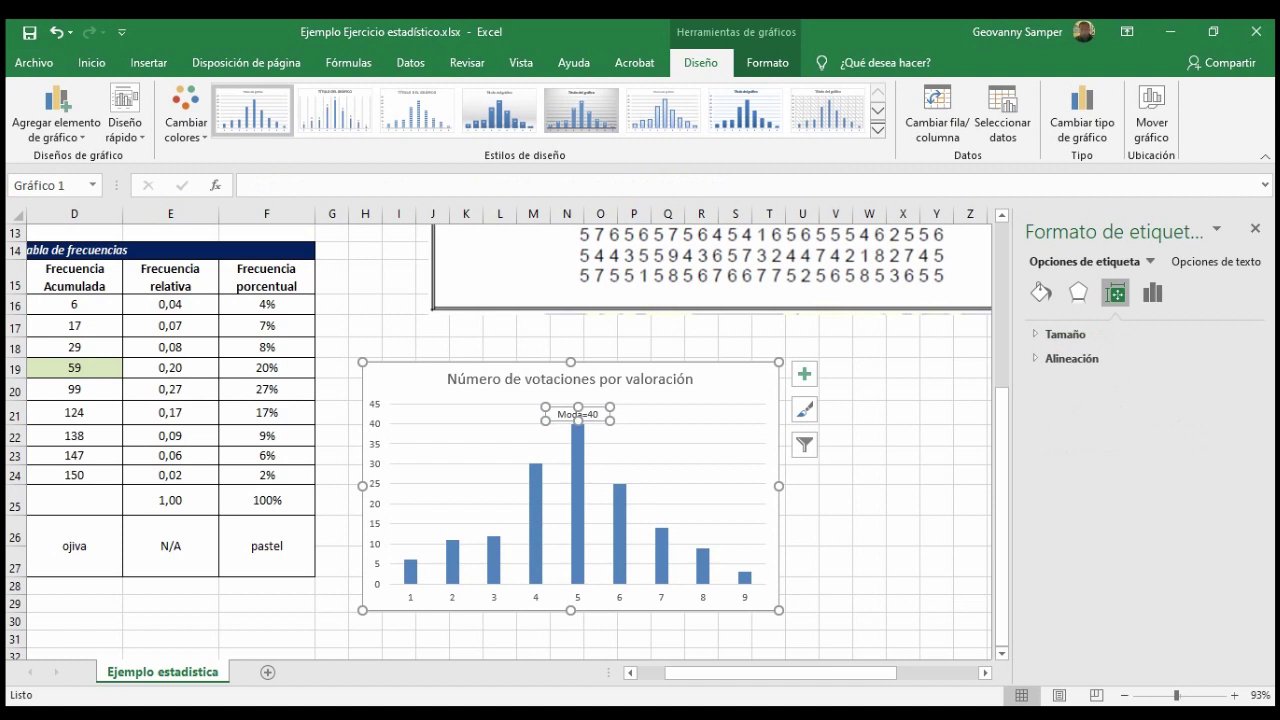
click(592, 414)
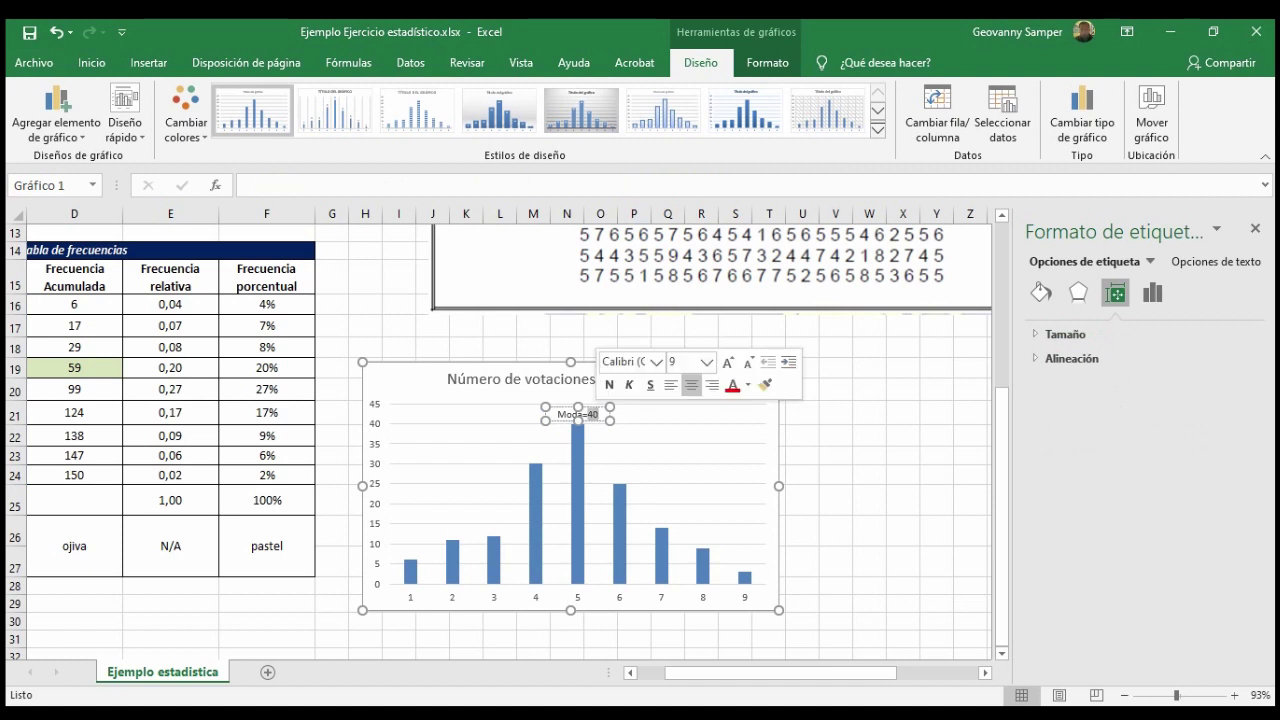
text(5)
key(BackSpace)
text(5)
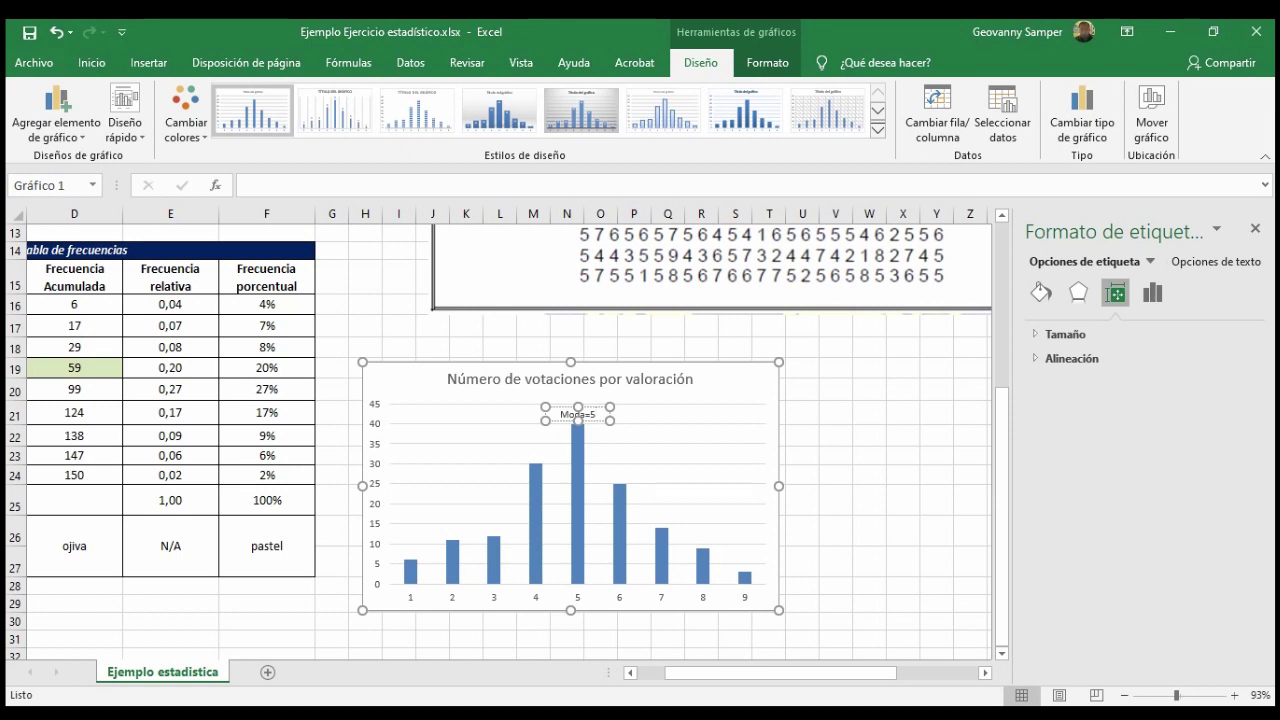
click(836, 500)
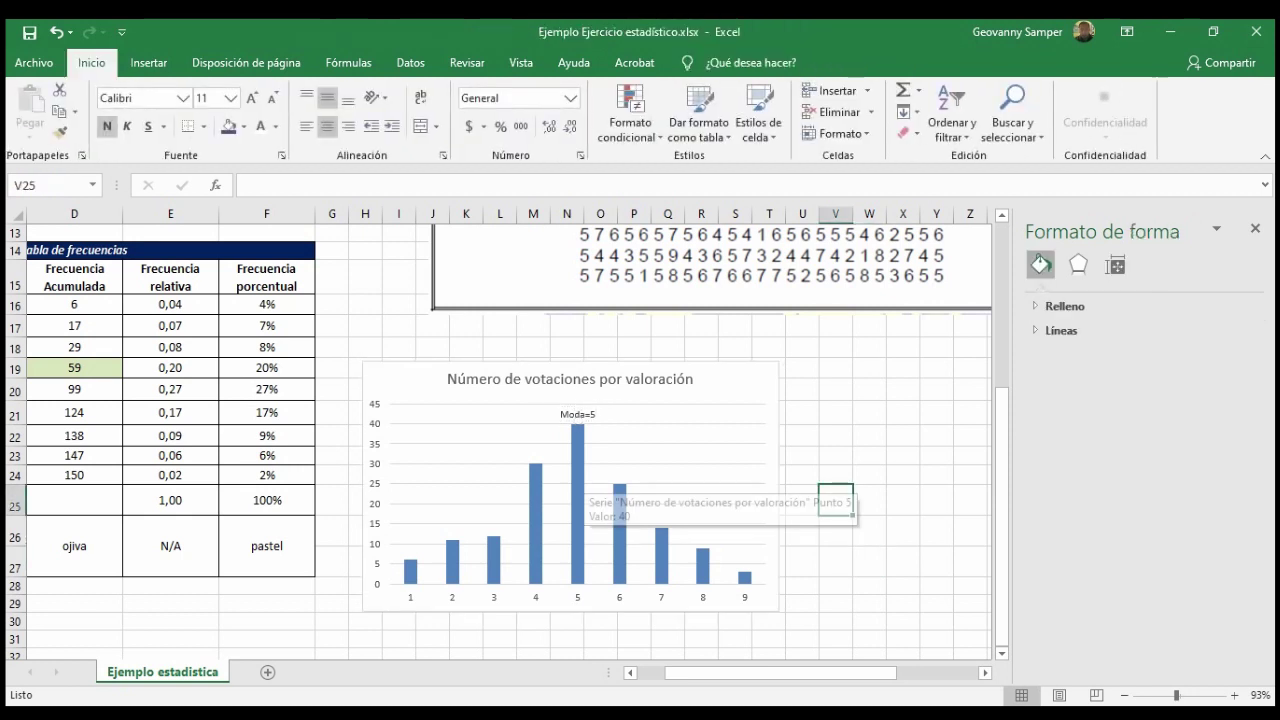
click(578, 490)
- Fill the rating 5 bar dark orange-brown using the mini toolbar's Relleno
click(578, 490)
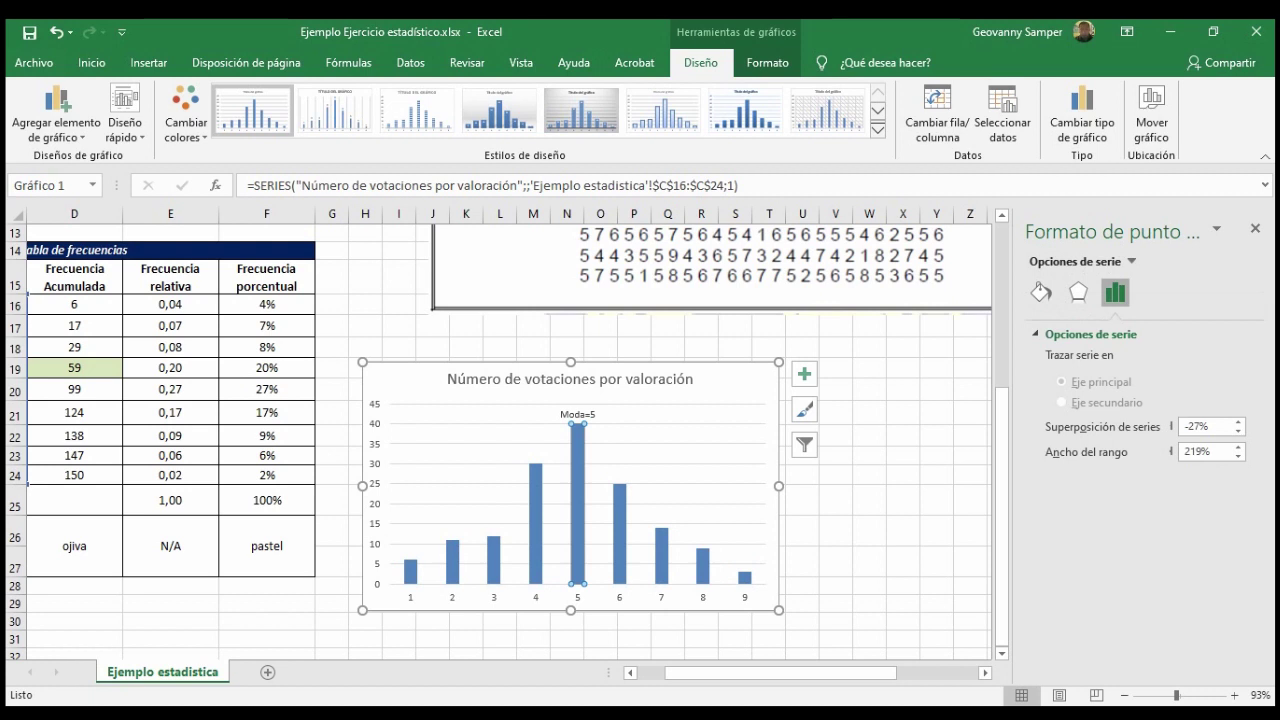
right_click(579, 470)
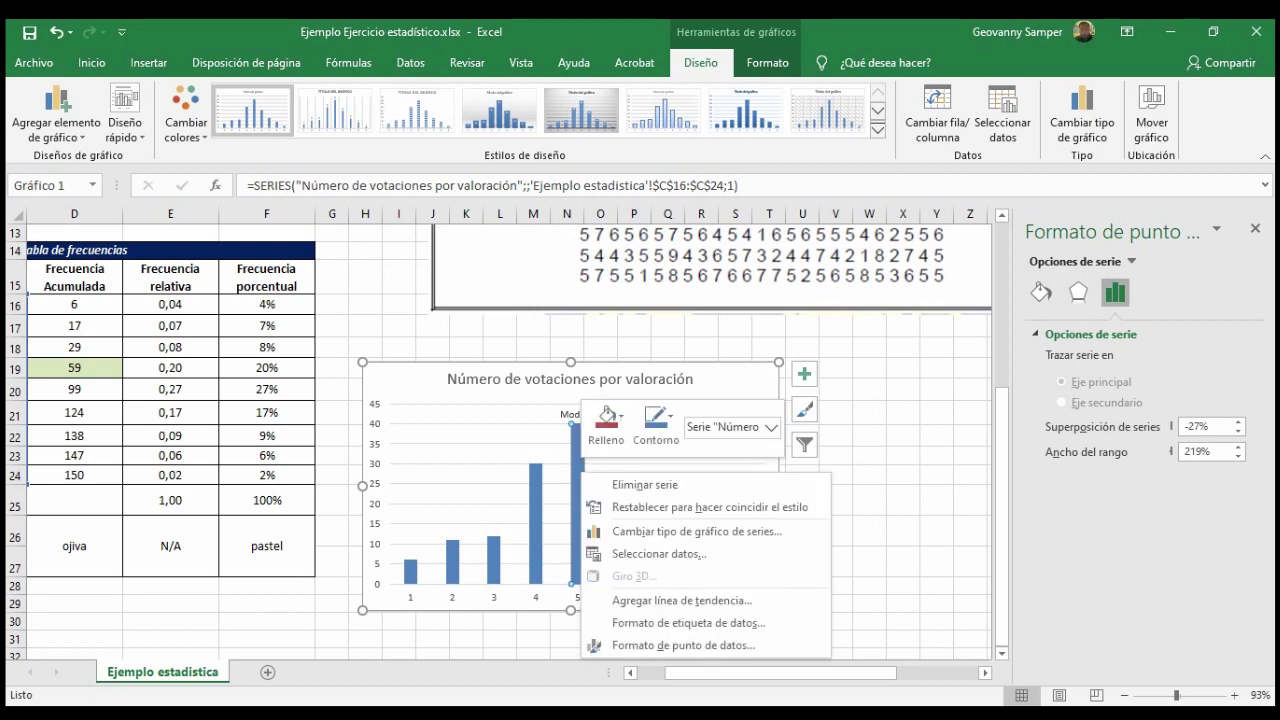
click(606, 414)
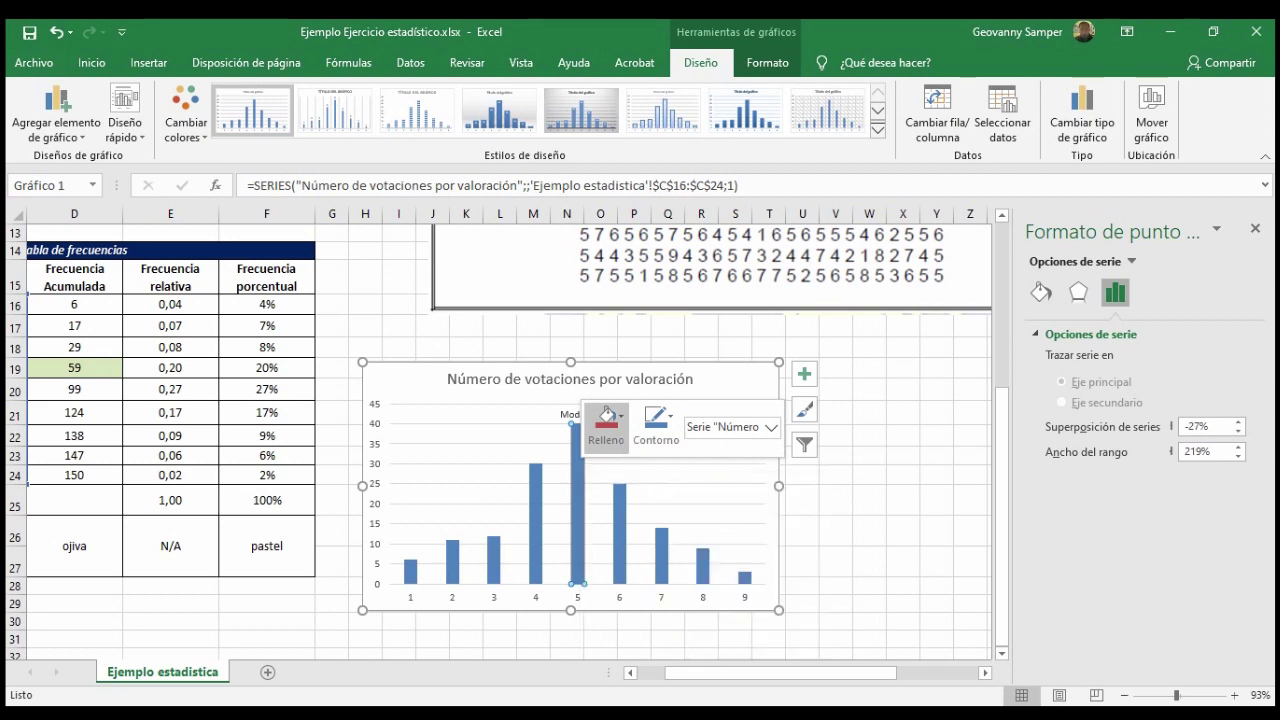
click(607, 414)
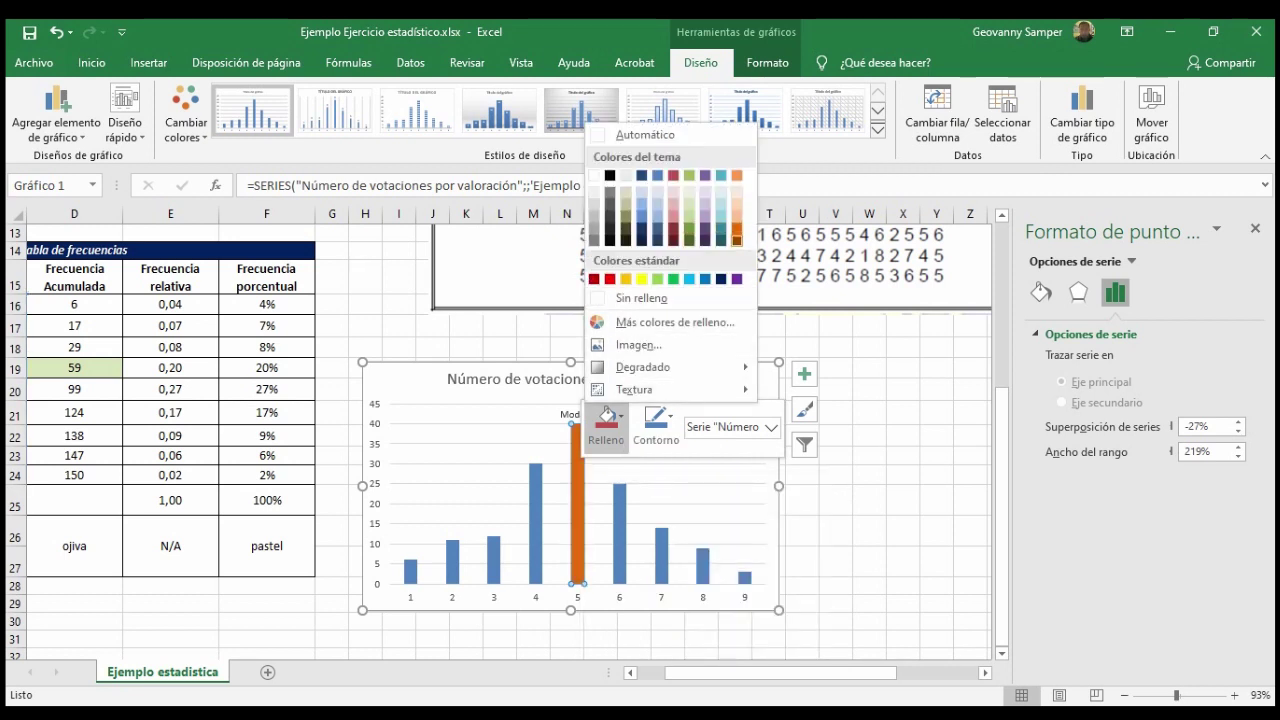
click(736, 240)
click(869, 500)
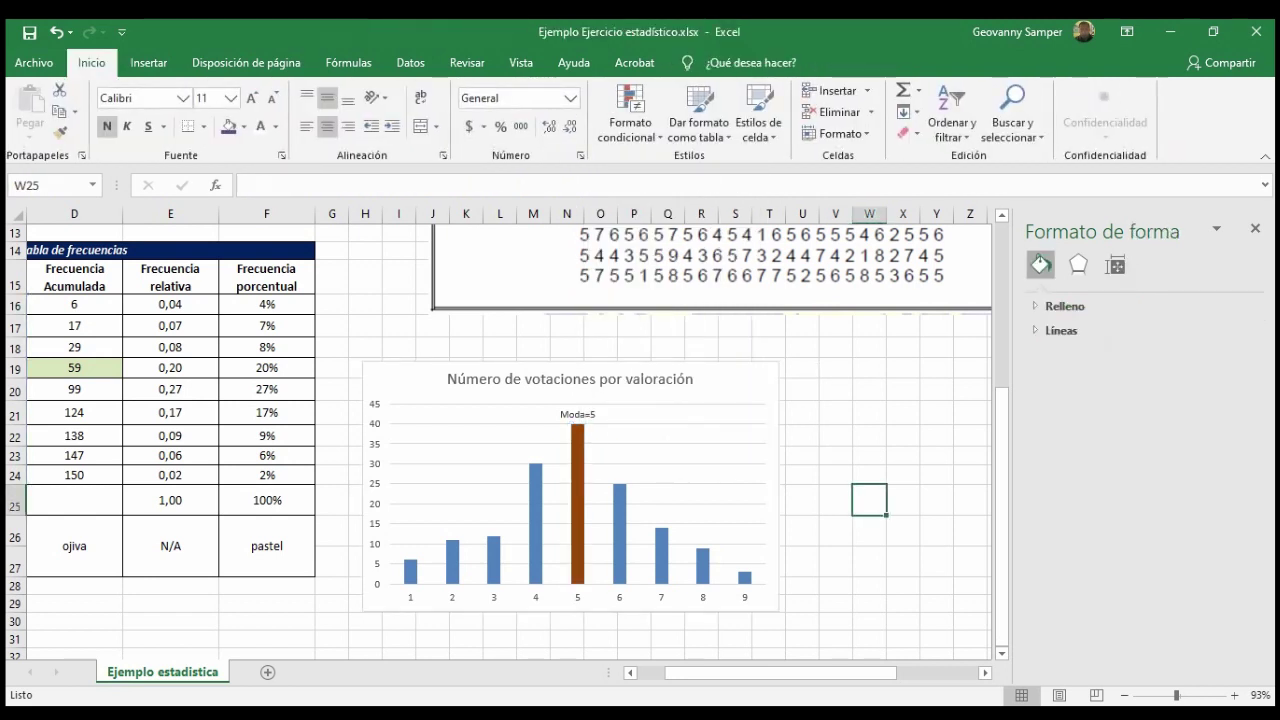
mouse_move(780, 672)
mouse_down()
mouse_move(756, 672)
mouse_move(770, 672)
mouse_up()
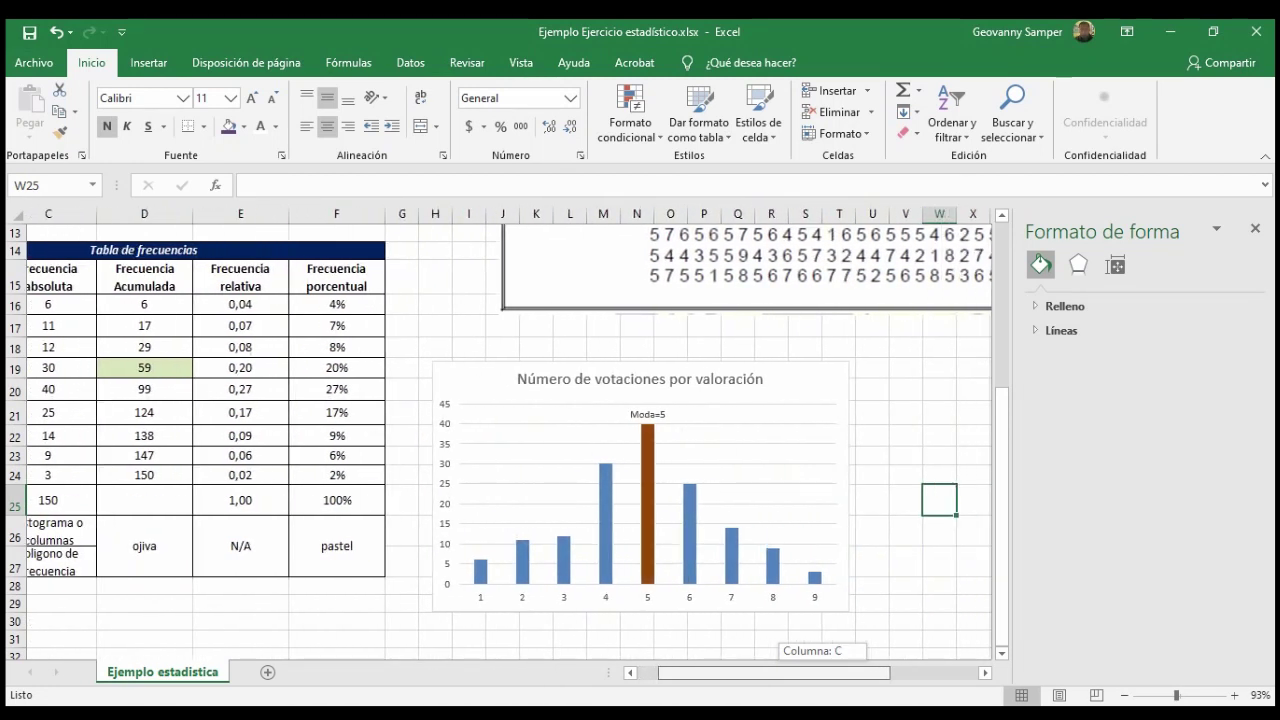
- Move the vote-count chart to a new chart sheet named Histograma
click(484, 420)
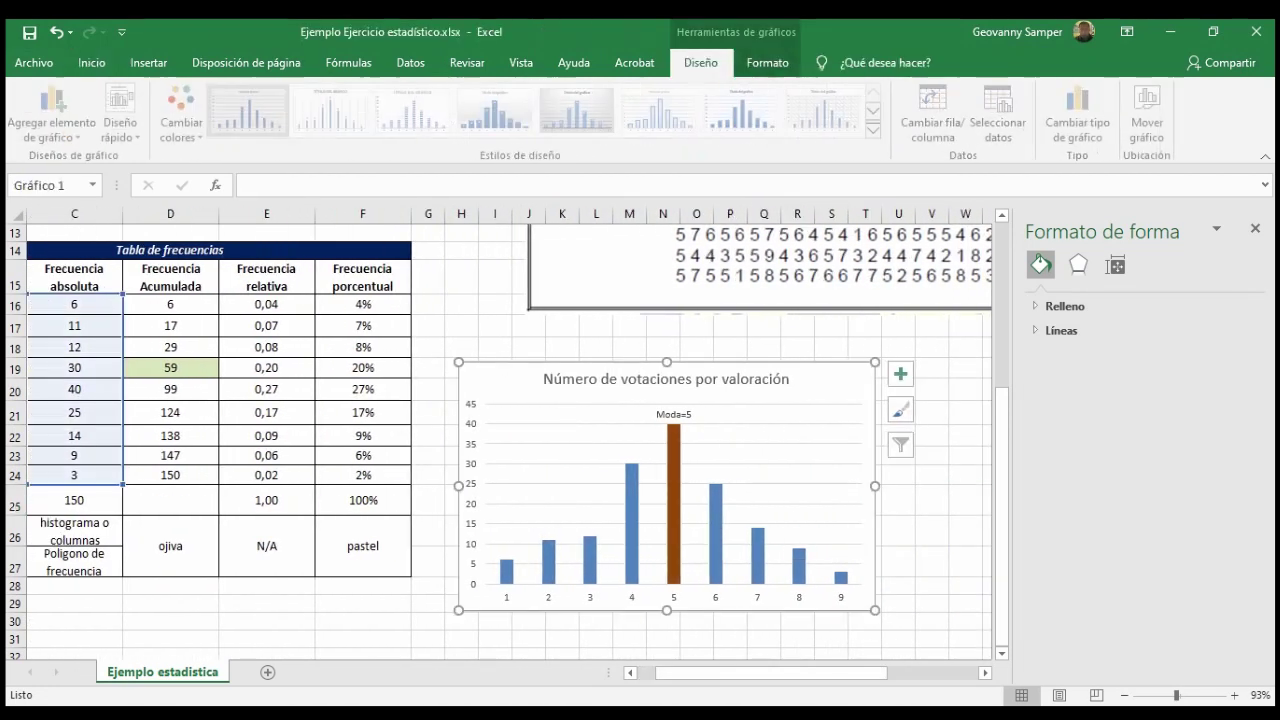
right_click(484, 420)
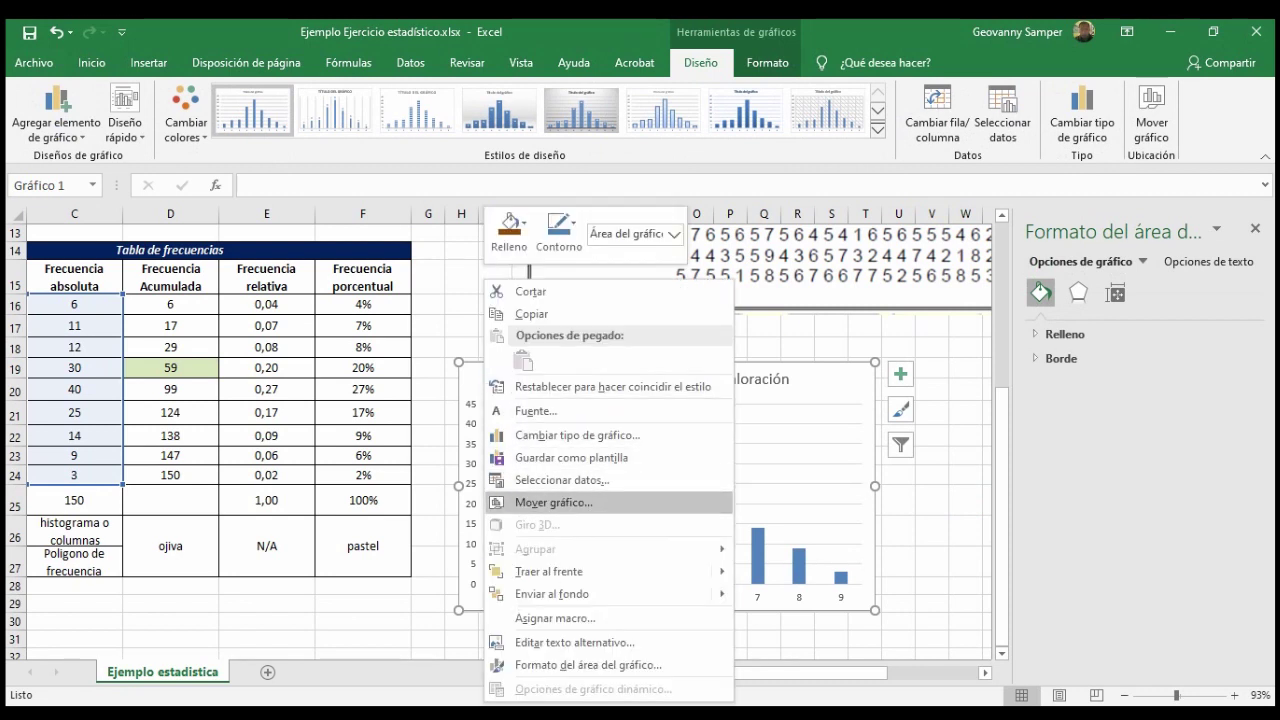
key(Escape)
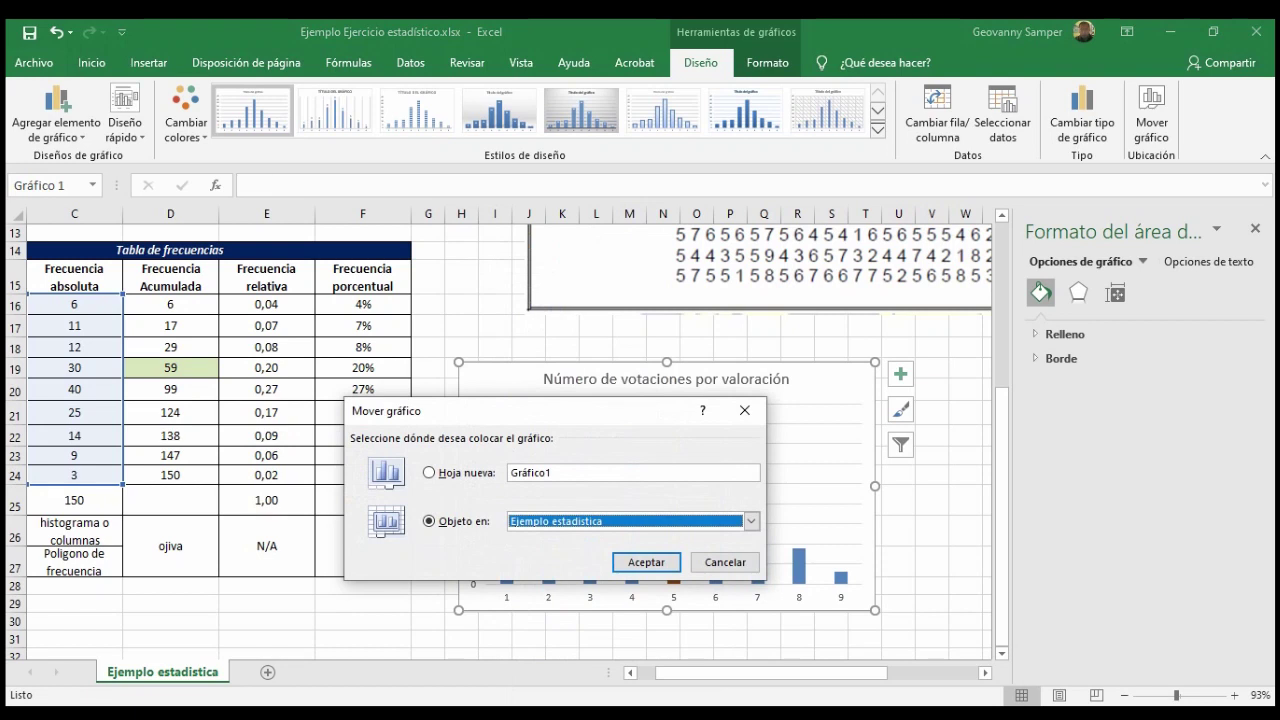
key(alt+h)
text(Histograma)
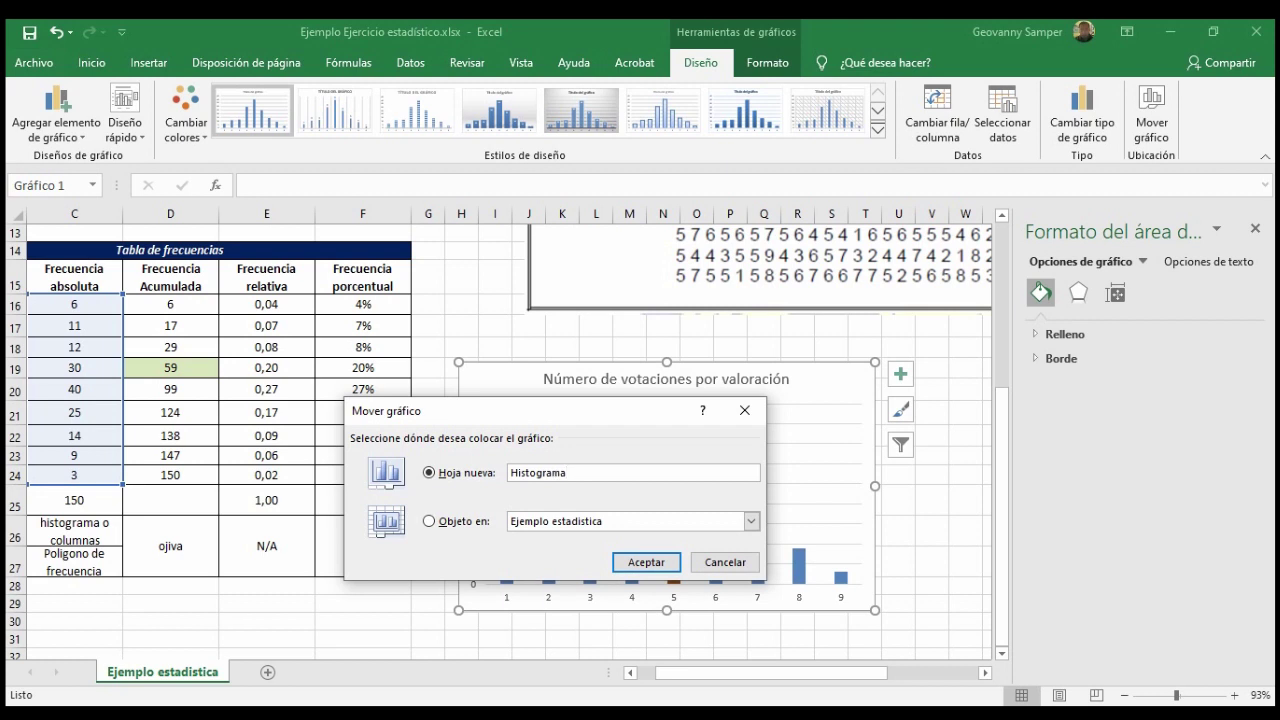
key(Return)
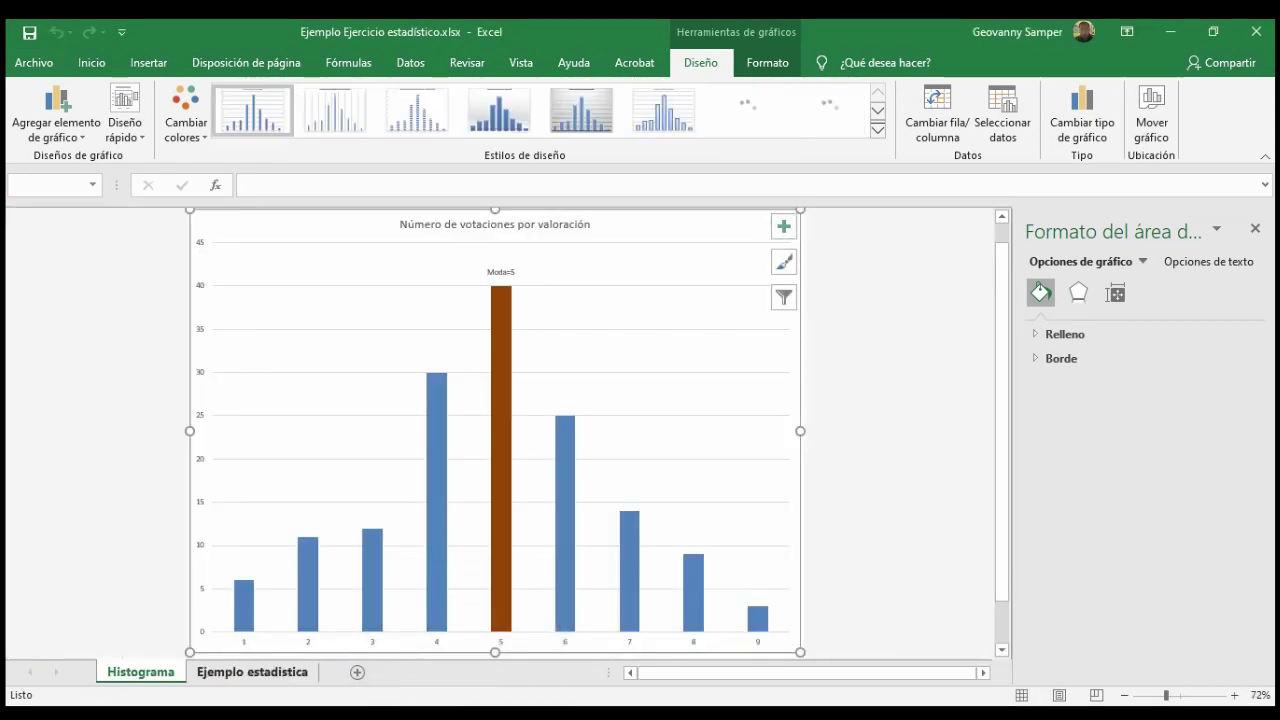
- Increase the font size of the chart title and the Moda=5 label
click(495, 224)
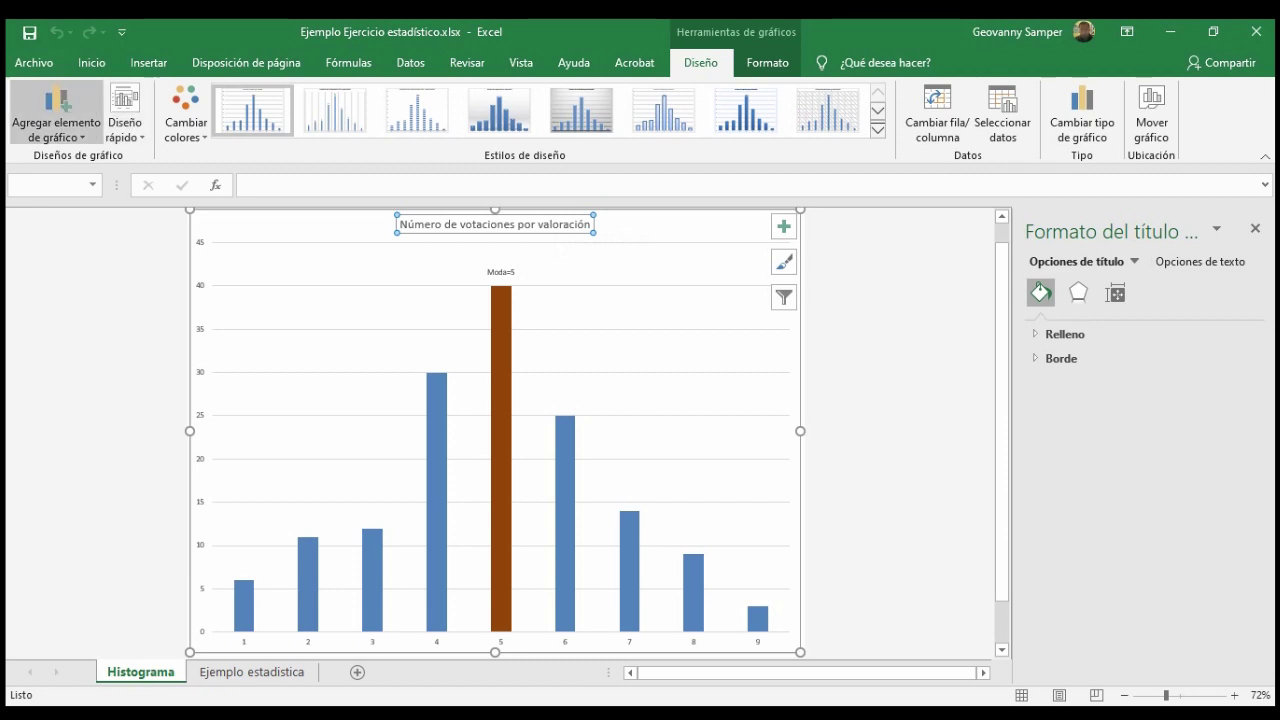
click(91, 62)
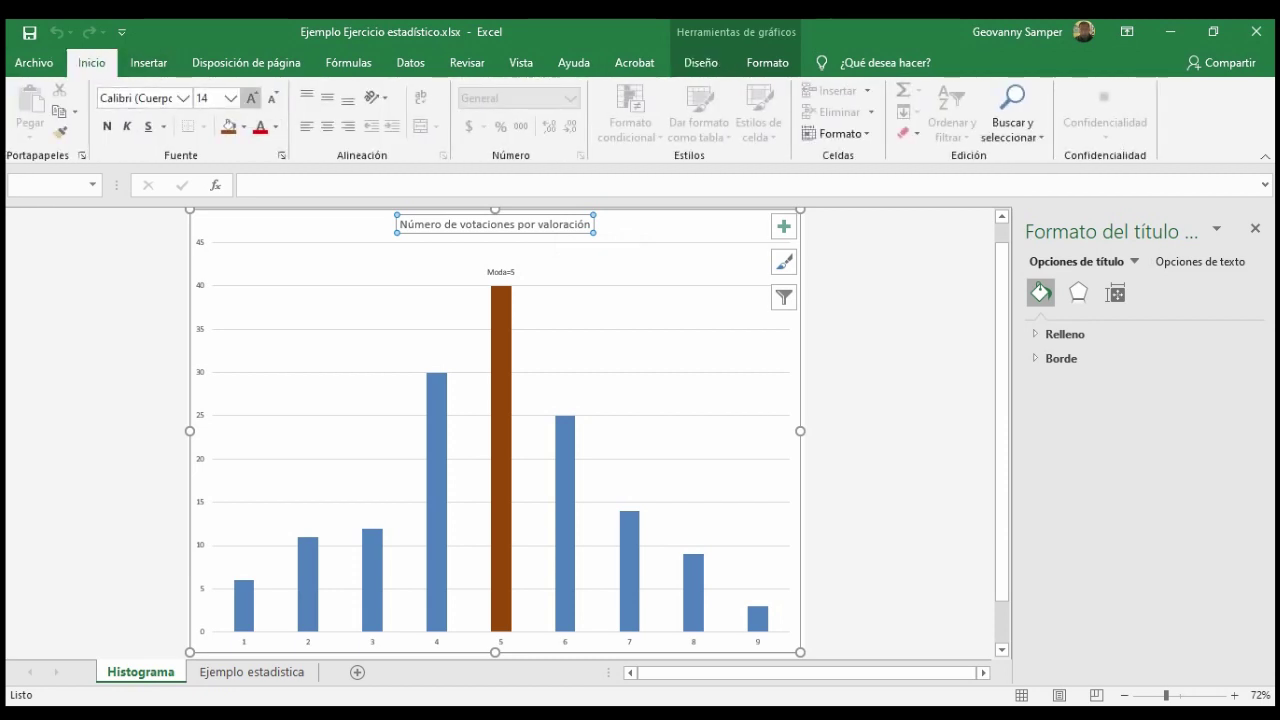
click(251, 97)
click(251, 97)
click(251, 97)
click(251, 97)
click(251, 97)
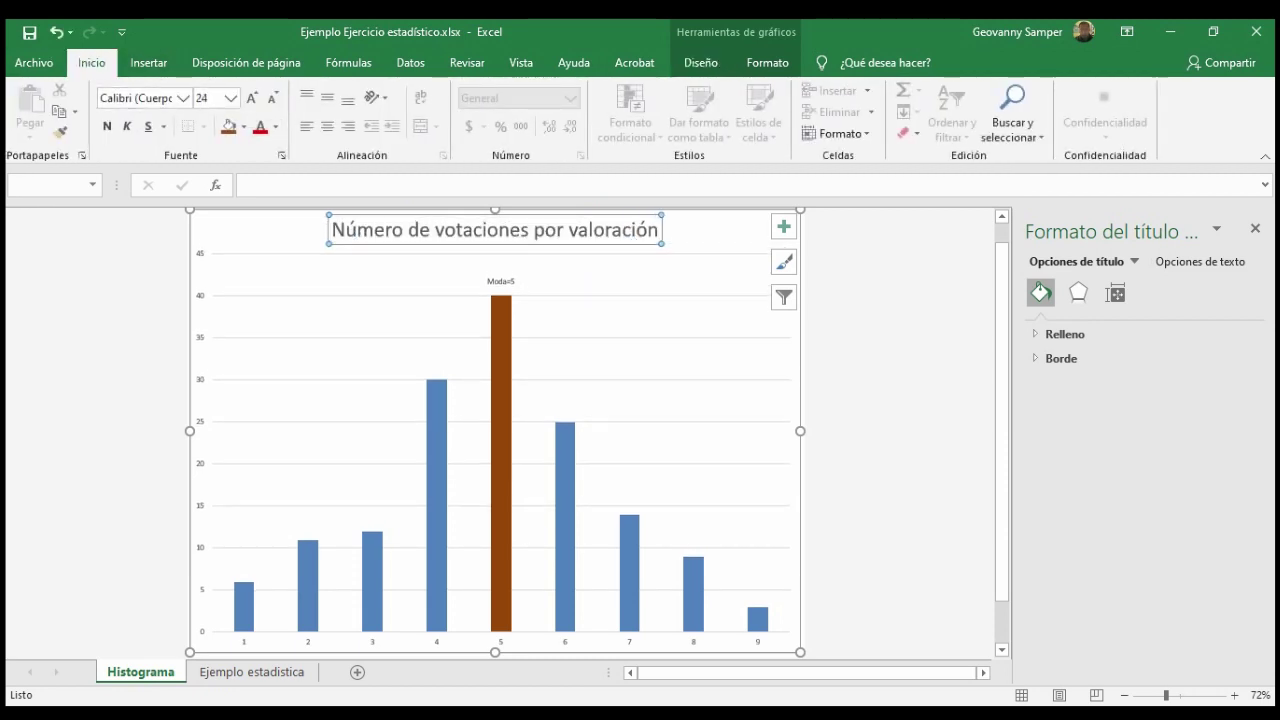
click(500, 281)
click(251, 97)
click(251, 97)
click(251, 98)
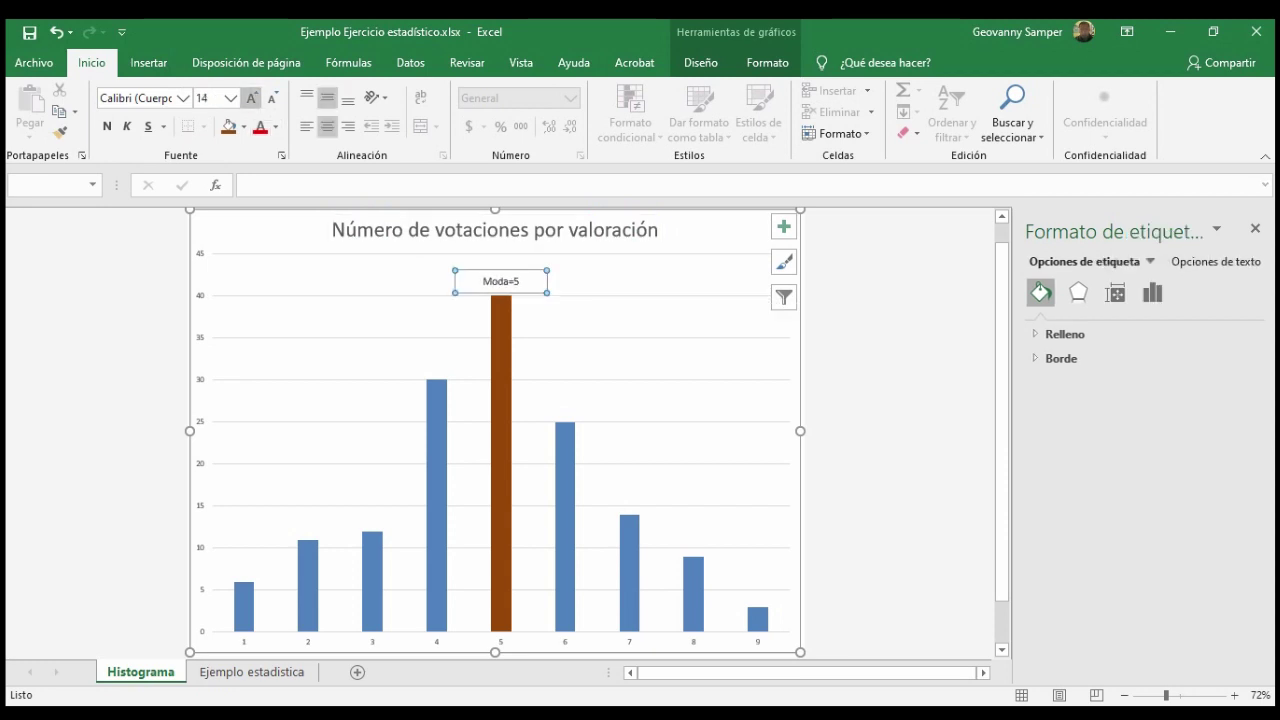
click(251, 98)
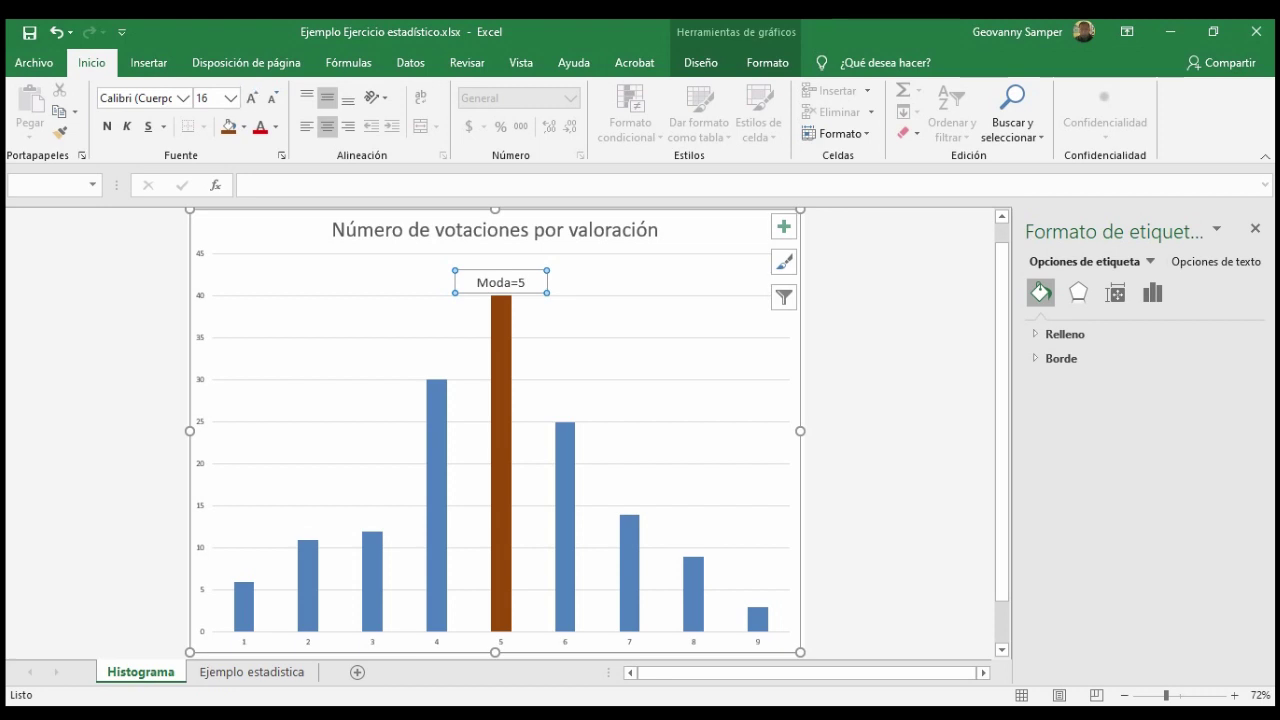
key(Escape)
- Enlarge both axes' labels, the 1–9 categories to 14 pt, then return to Ejemplo estadistica
click(204, 440)
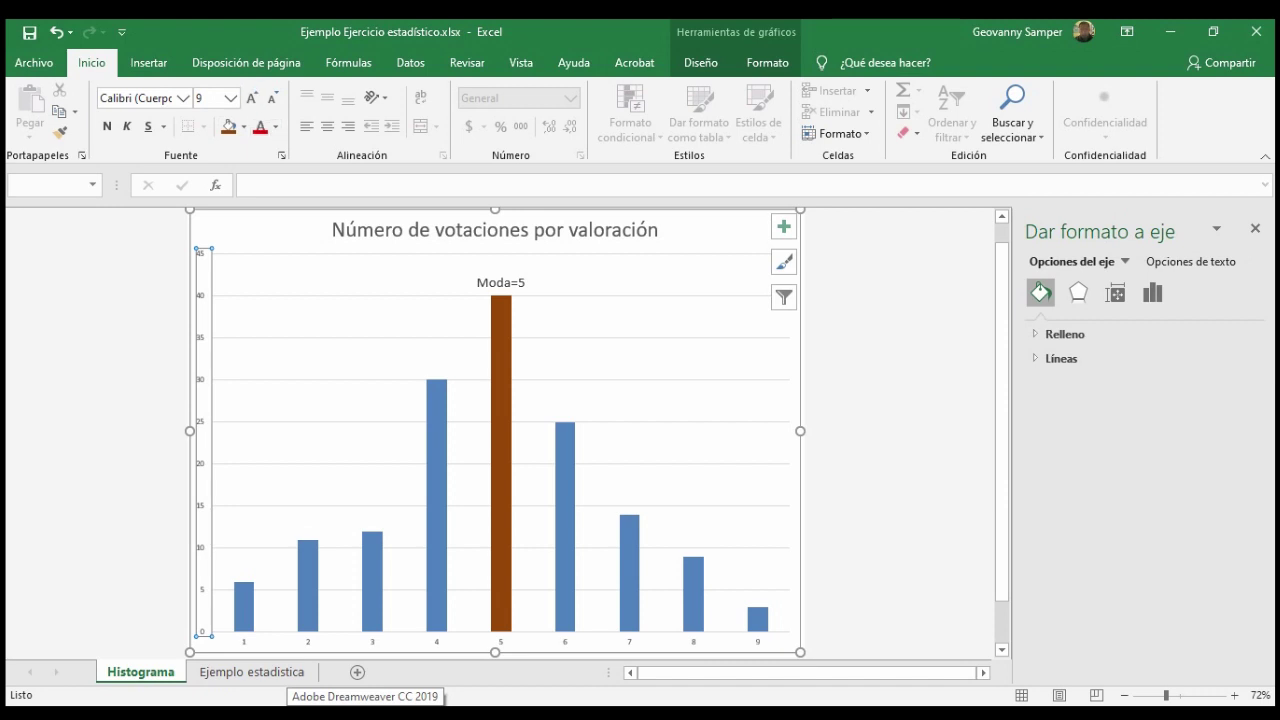
click(251, 98)
click(251, 98)
click(251, 98)
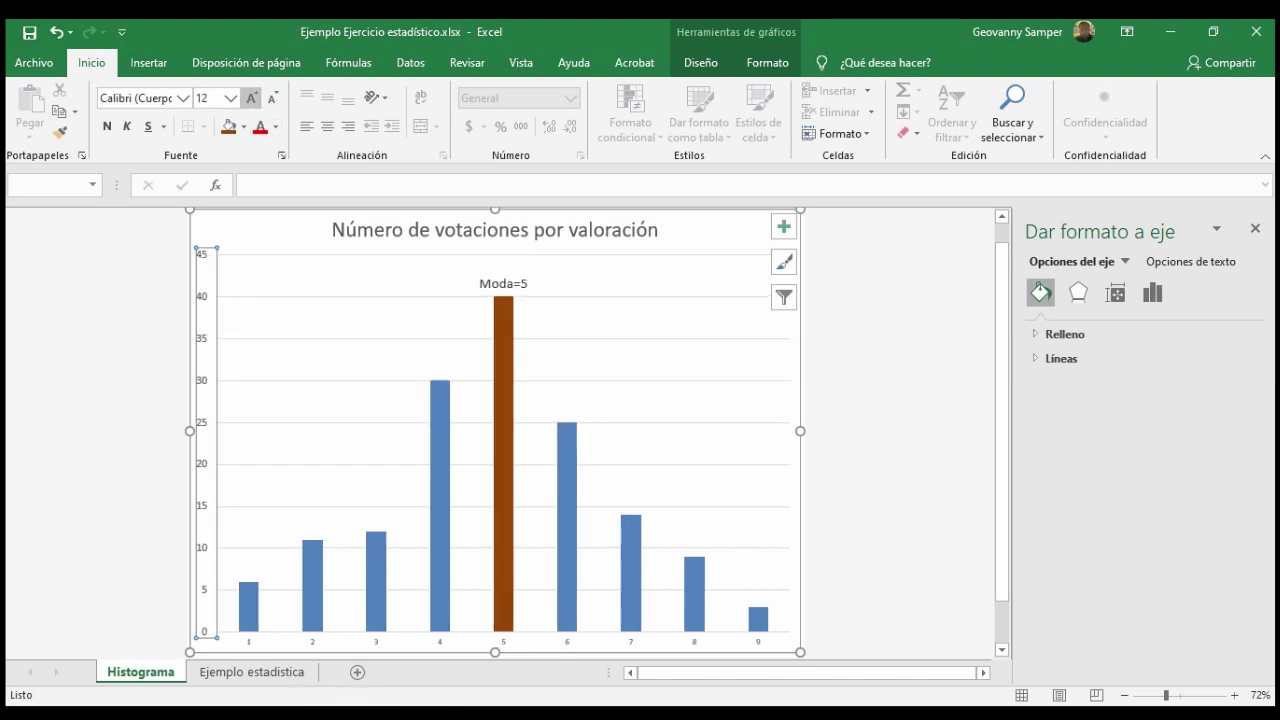
click(251, 98)
mouse_move(468, 714)
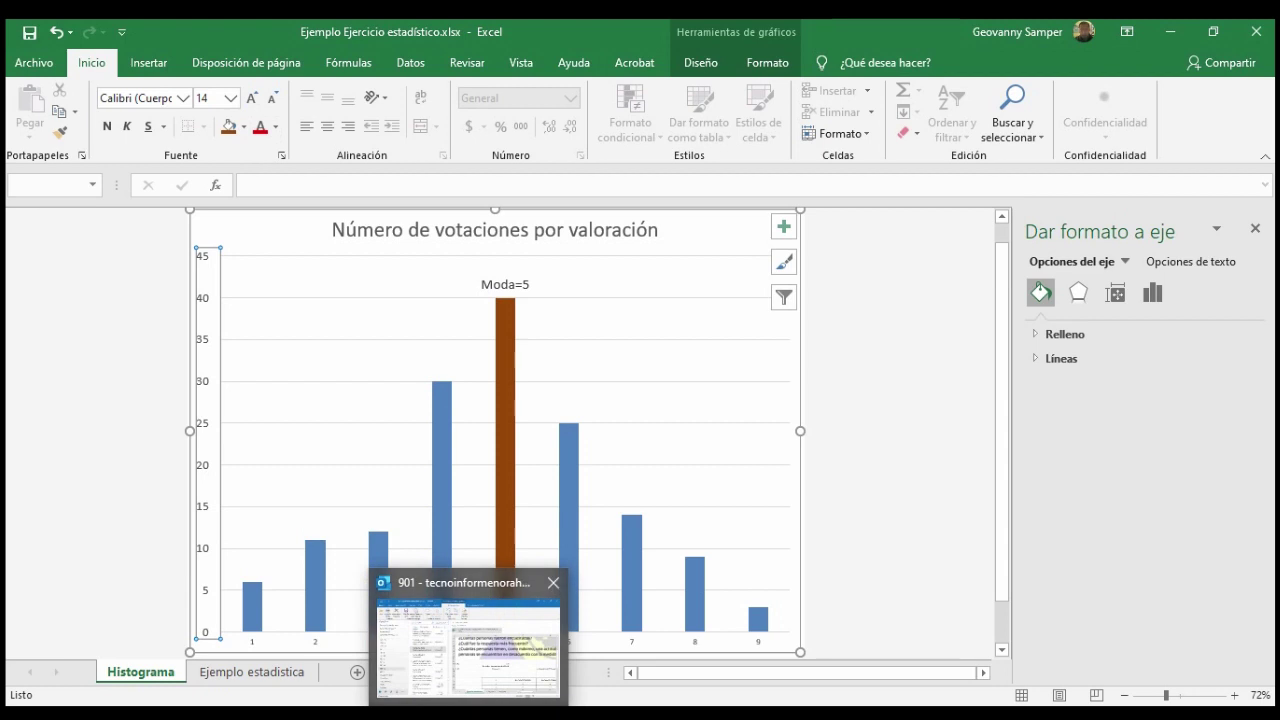
click(505, 641)
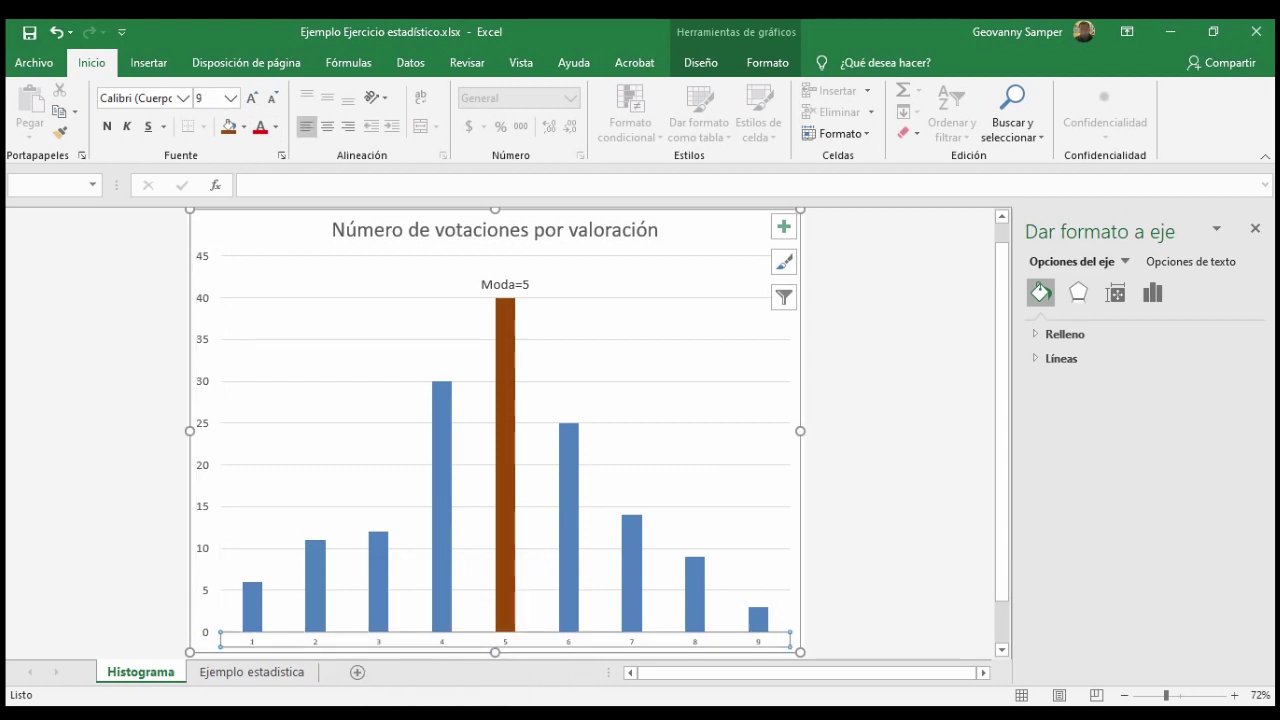
click(251, 98)
click(251, 98)
click(251, 98)
click(251, 98)
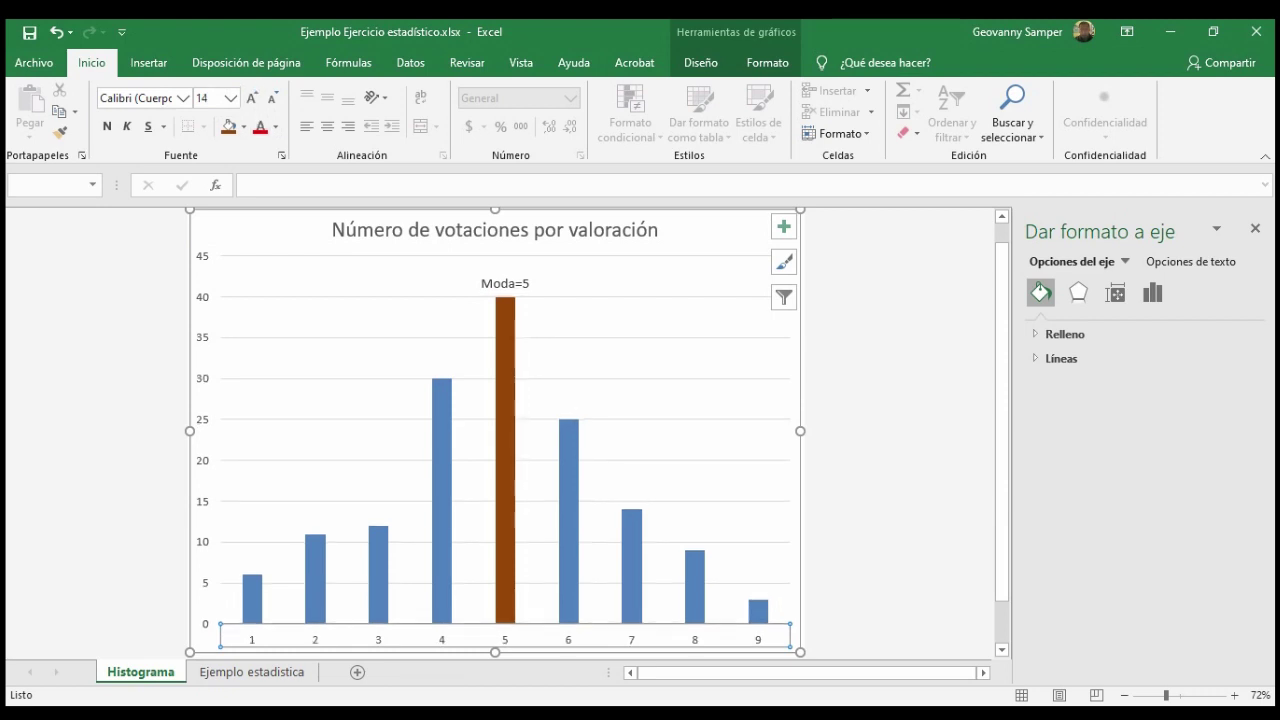
key(Escape)
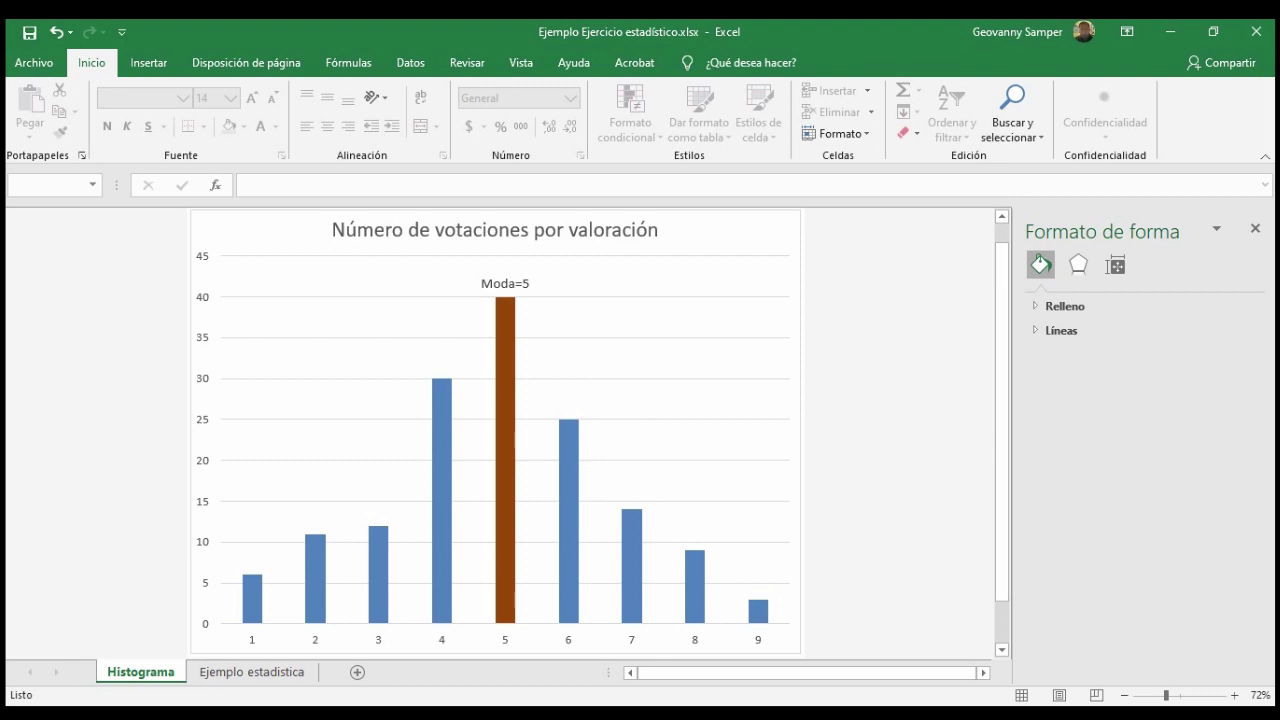
click(251, 672)
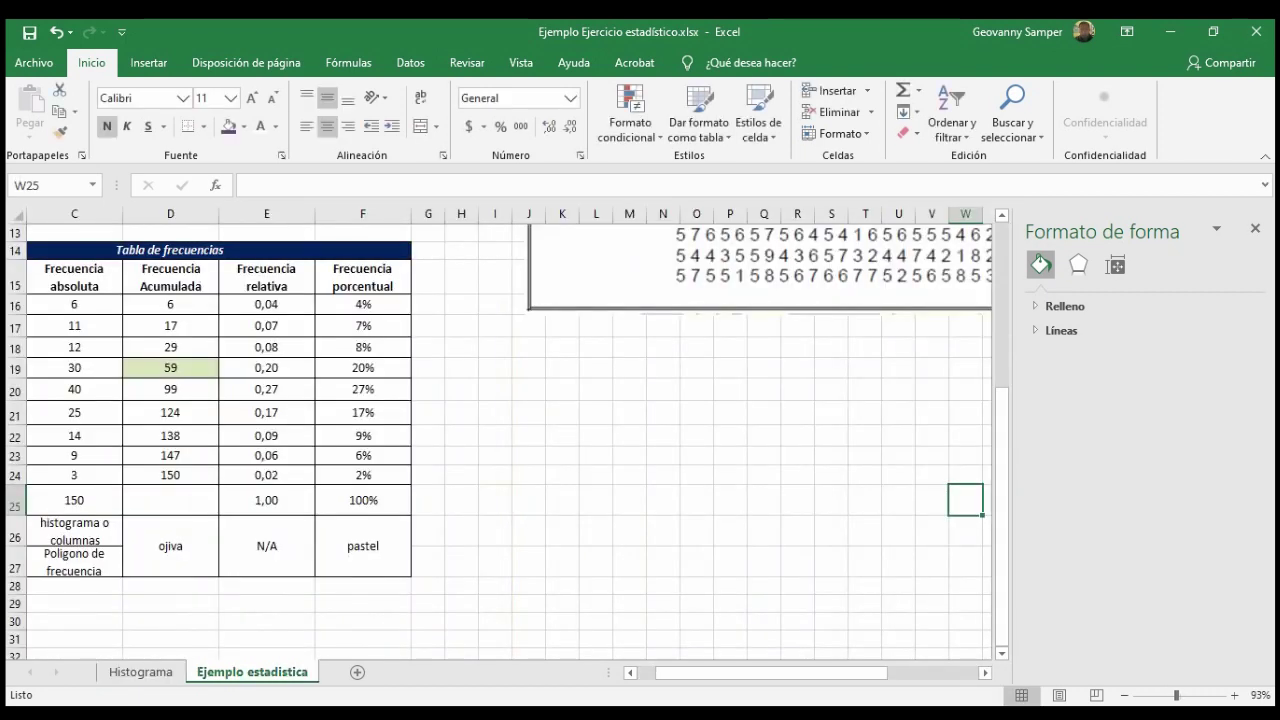
- Move the Ejemplo estadistica sheet tab ahead of Histograma
drag(251, 672, 105, 672)
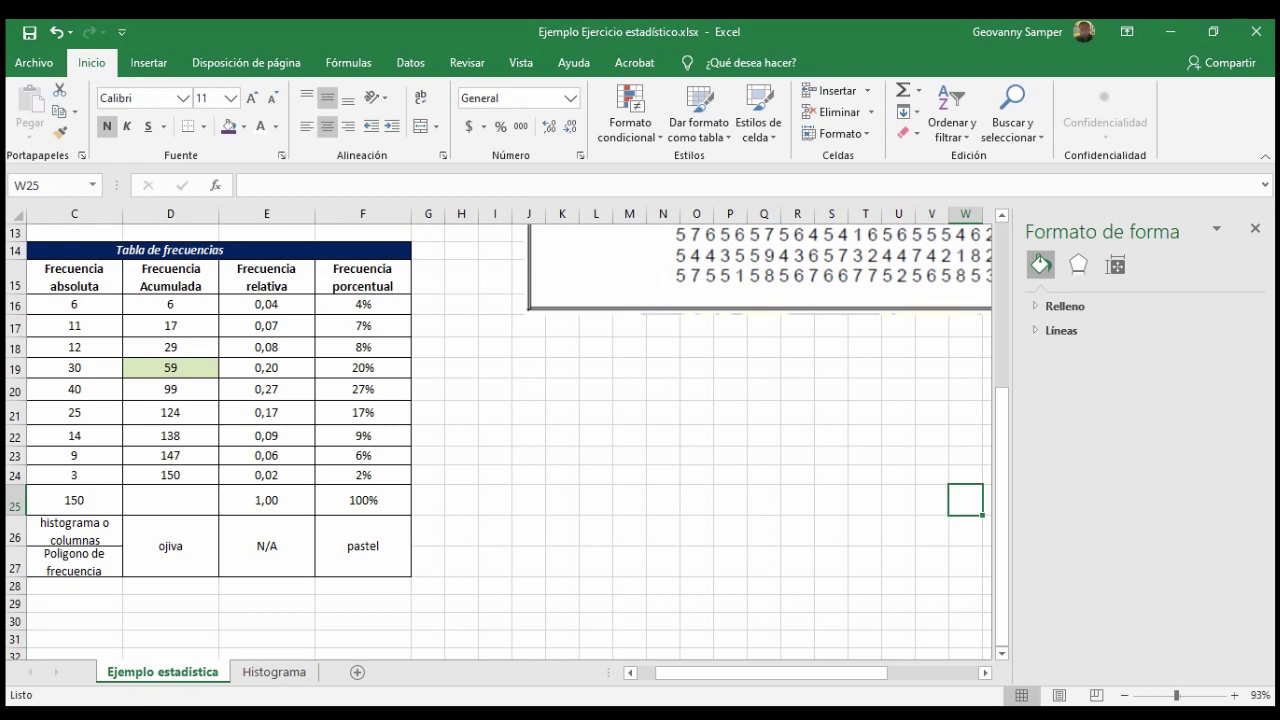
scroll(508, 440, up, 3)
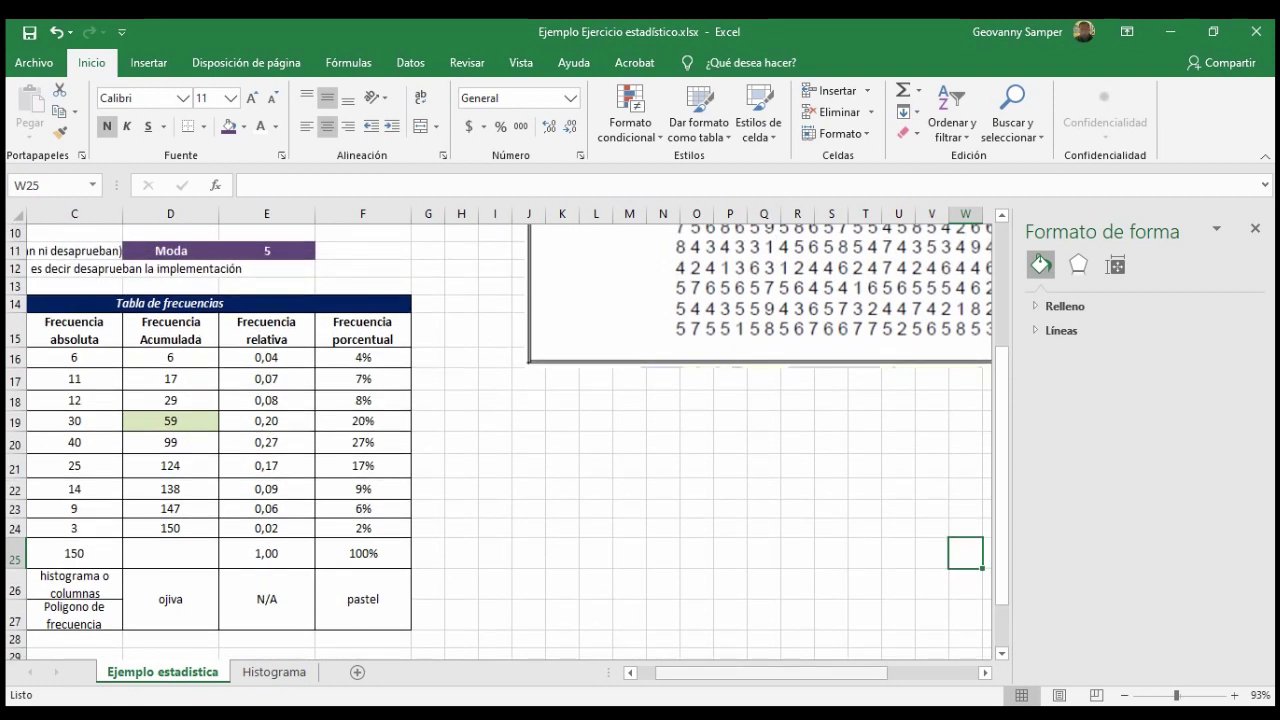
drag(771, 672, 753, 672)
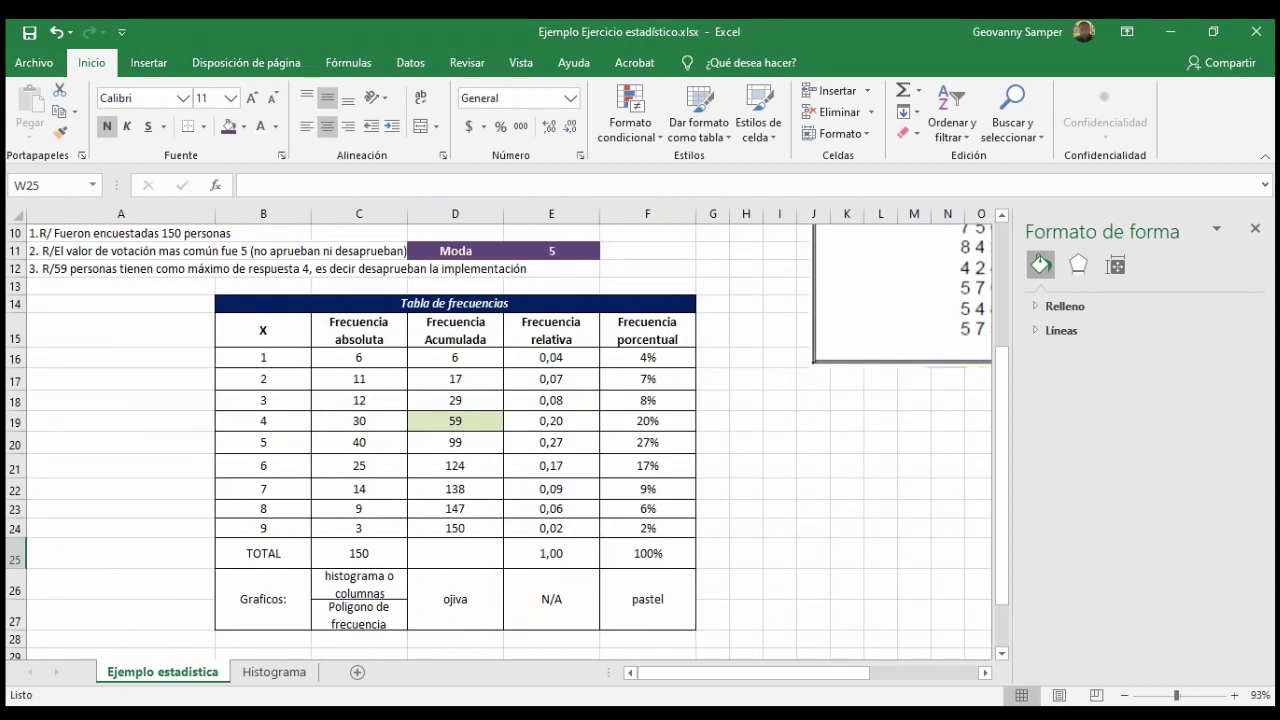
- Select the absolute frequency values C16:C24 for a new chart
drag(359, 357, 359, 528)
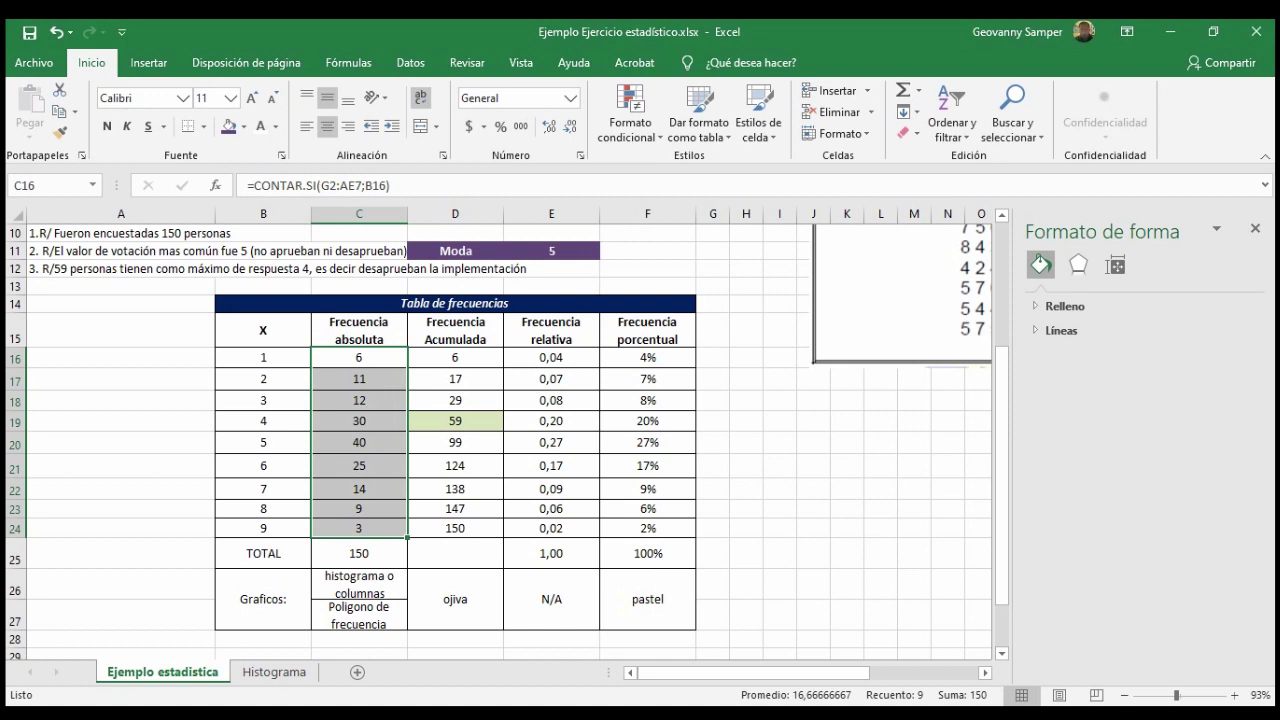
click(359, 615)
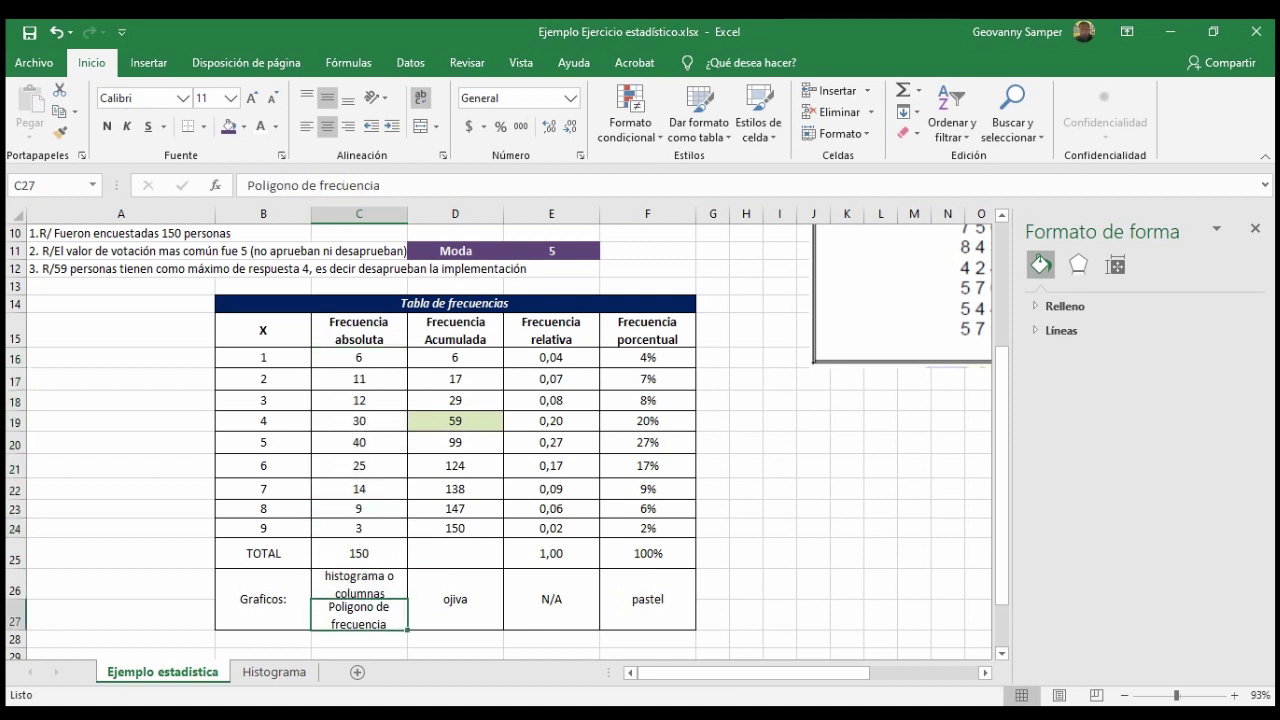
click(359, 443)
click(359, 488)
click(779, 442)
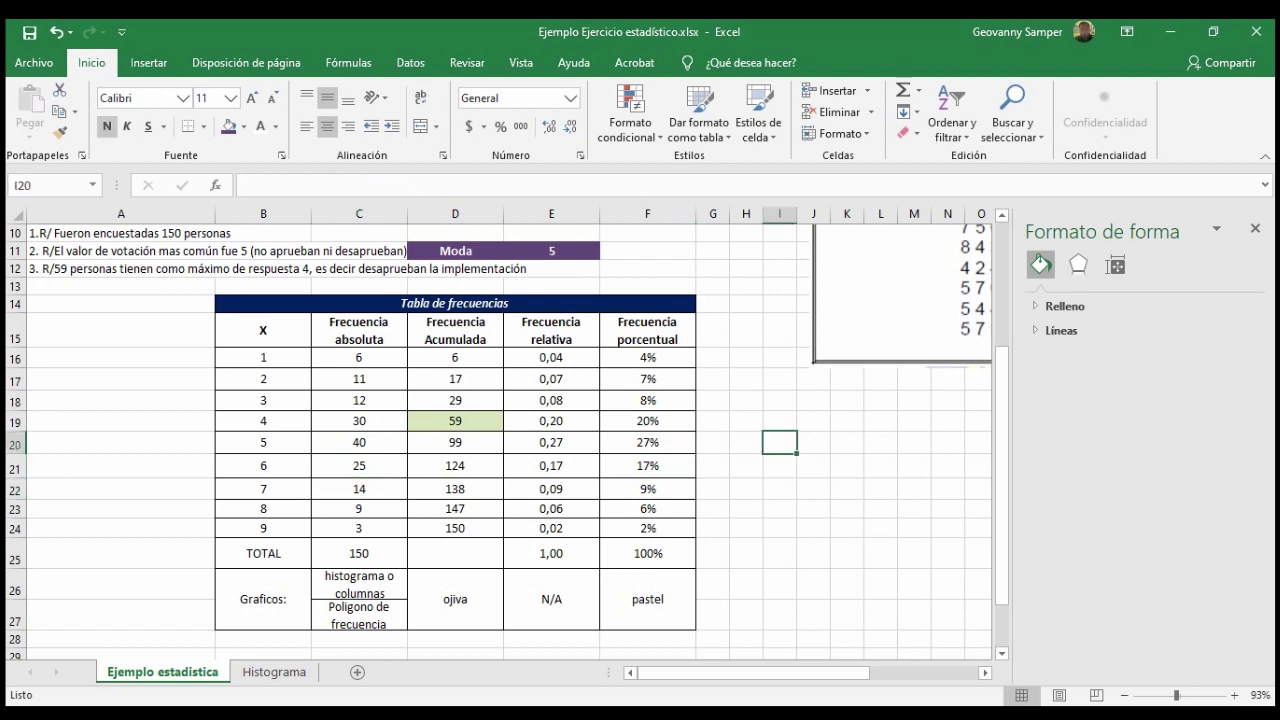
drag(359, 357, 359, 528)
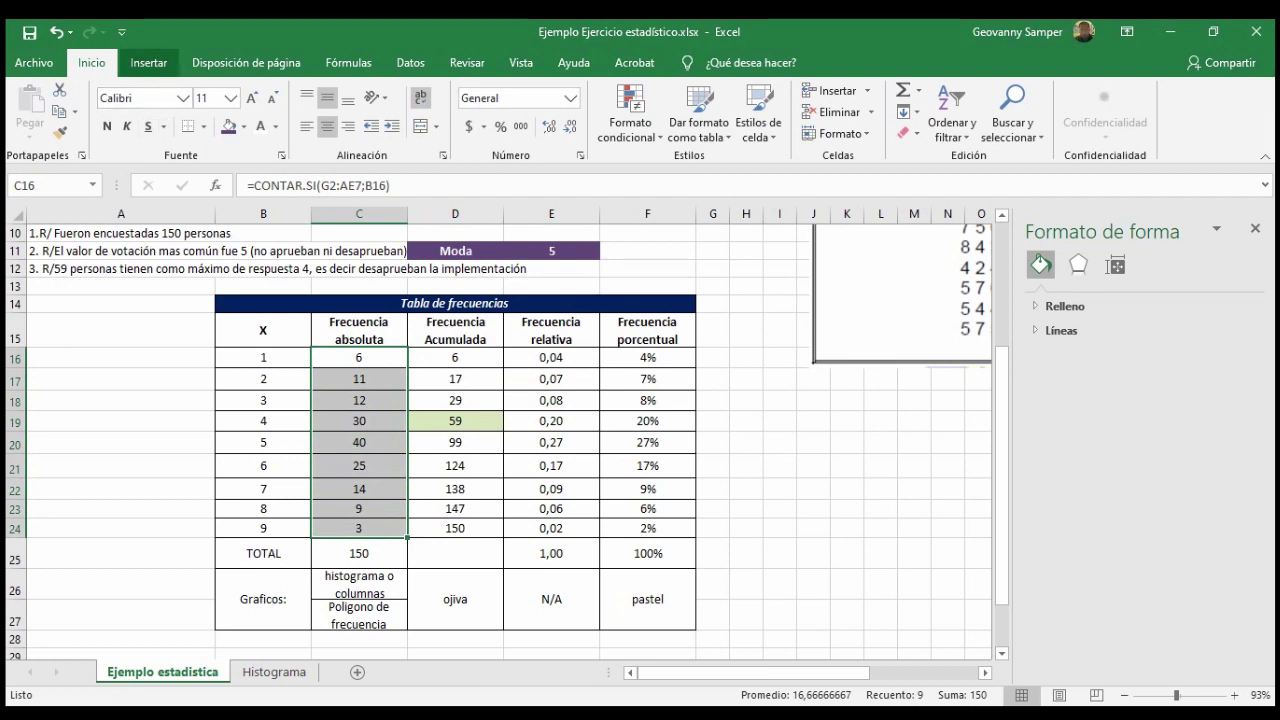
- Insert a line chart with markers plotting the absolute frequencies for values 1–9
click(148, 62)
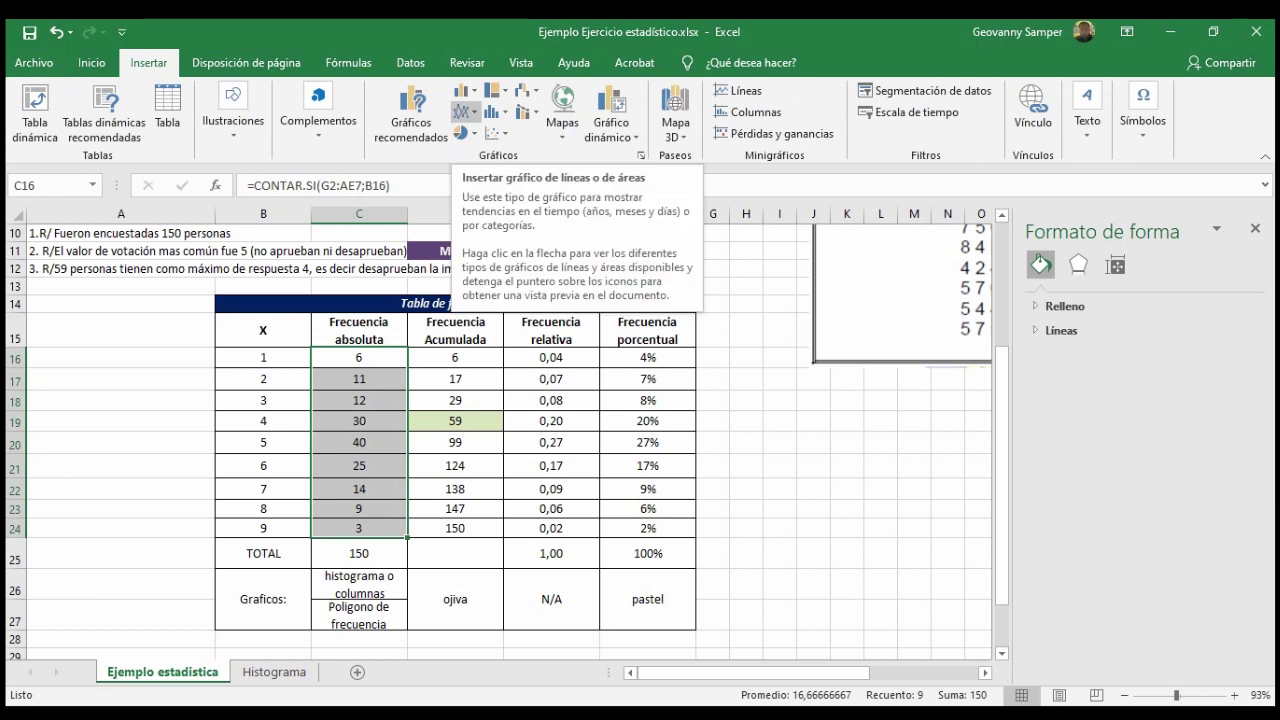
click(468, 111)
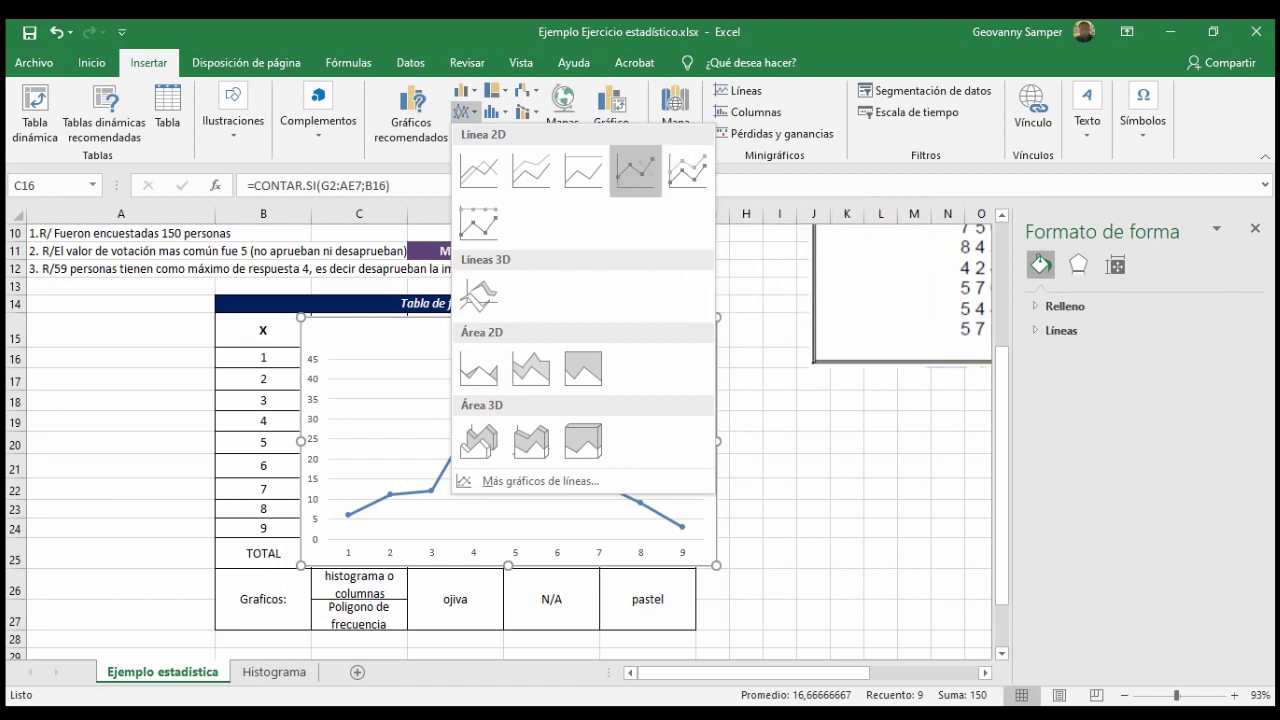
click(636, 170)
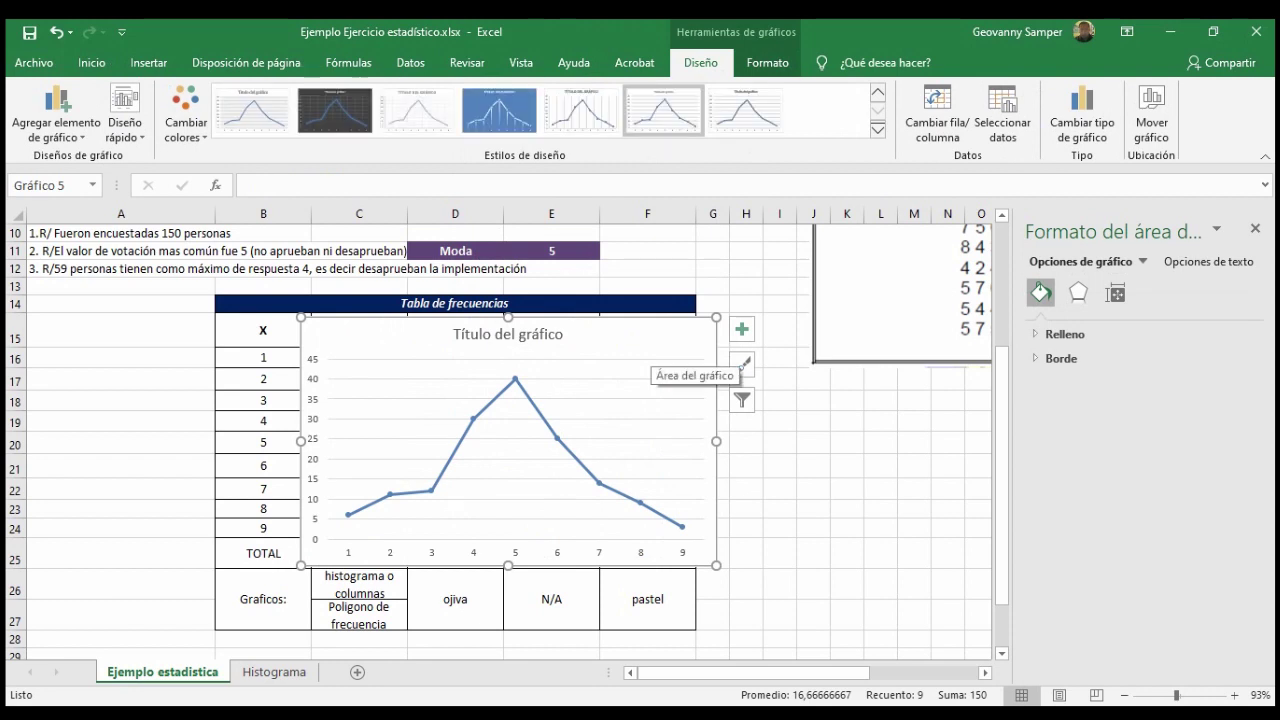
- Apply the chart style with a bold uppercase title and vertical gridlines
click(252, 110)
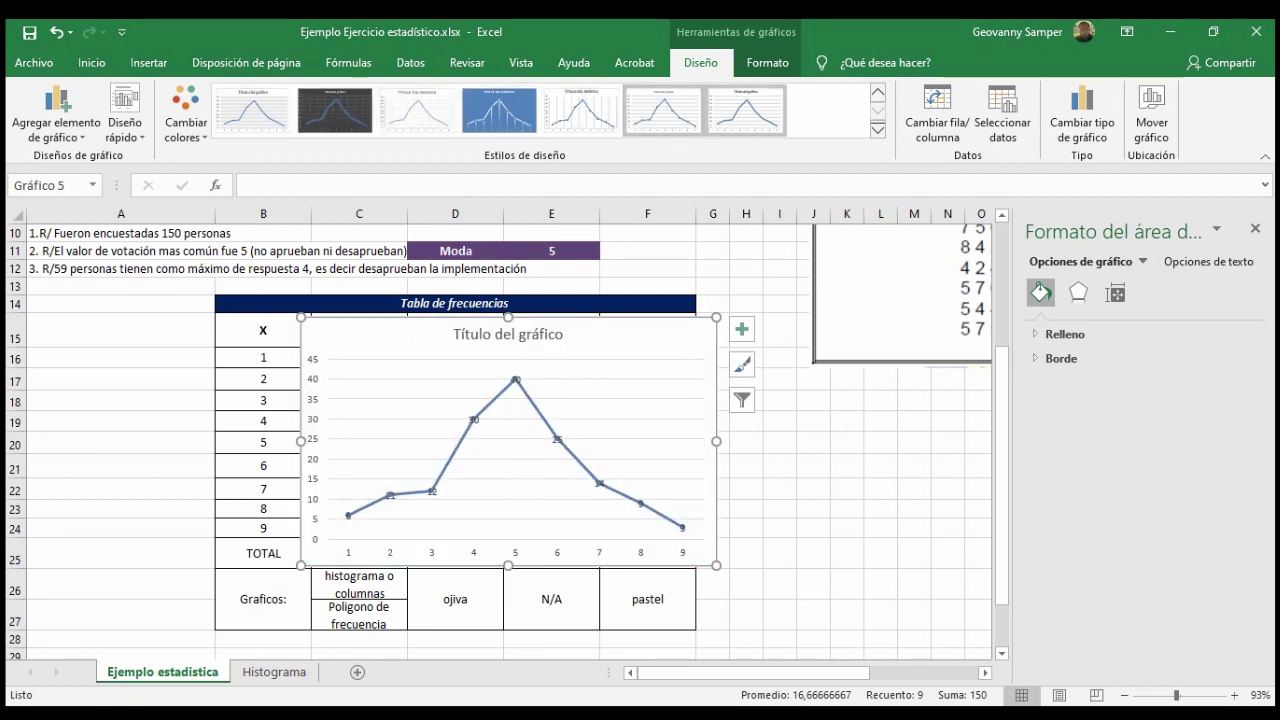
click(877, 129)
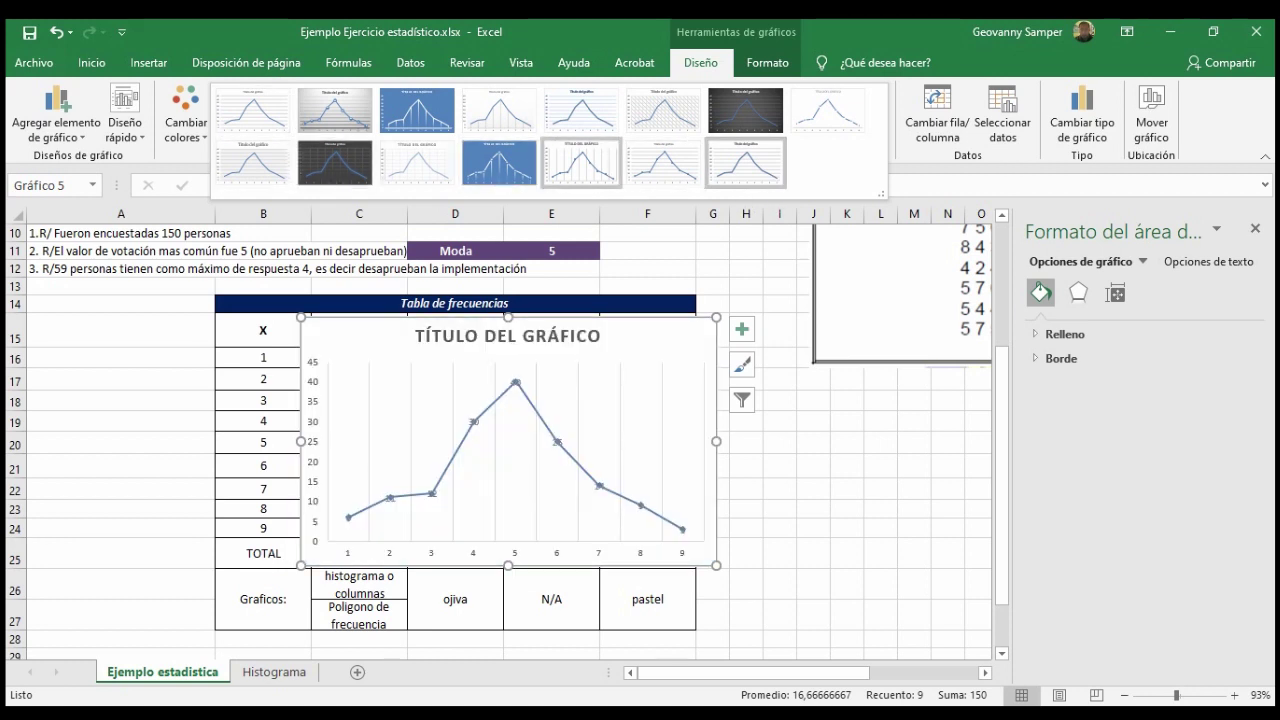
click(581, 162)
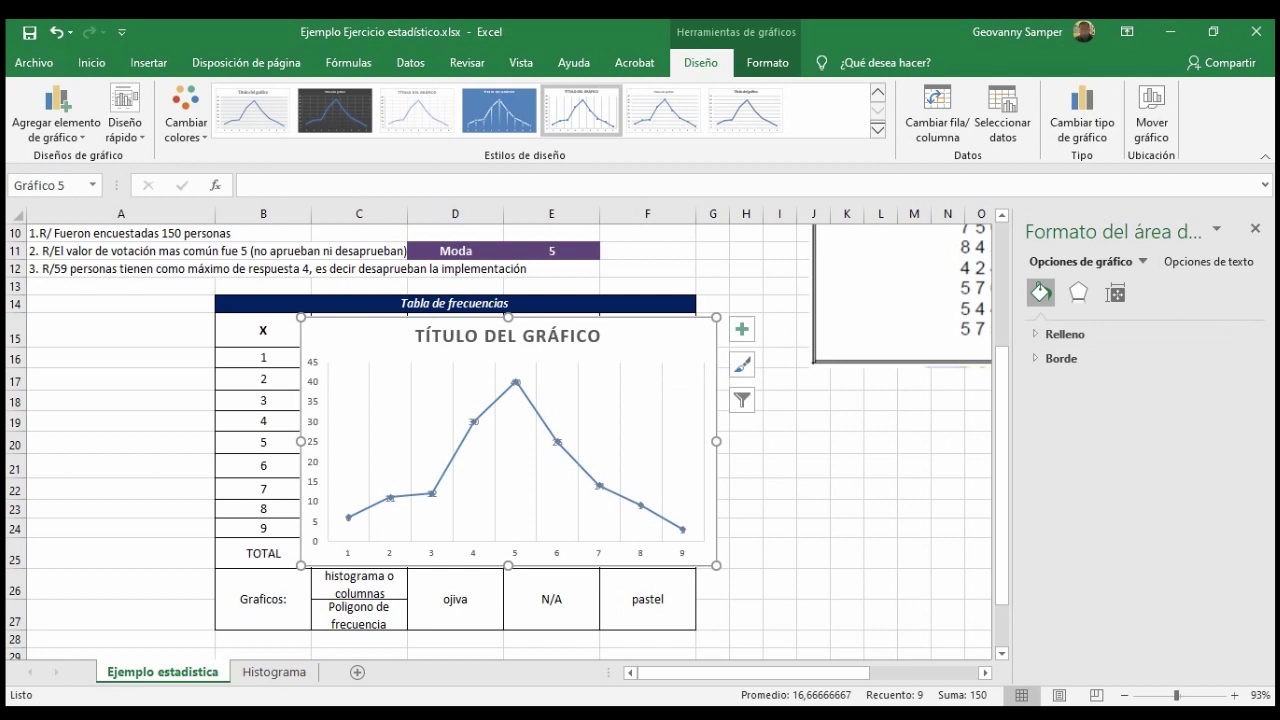
- Select the line's data labels and look at their options without changing anything
click(599, 485)
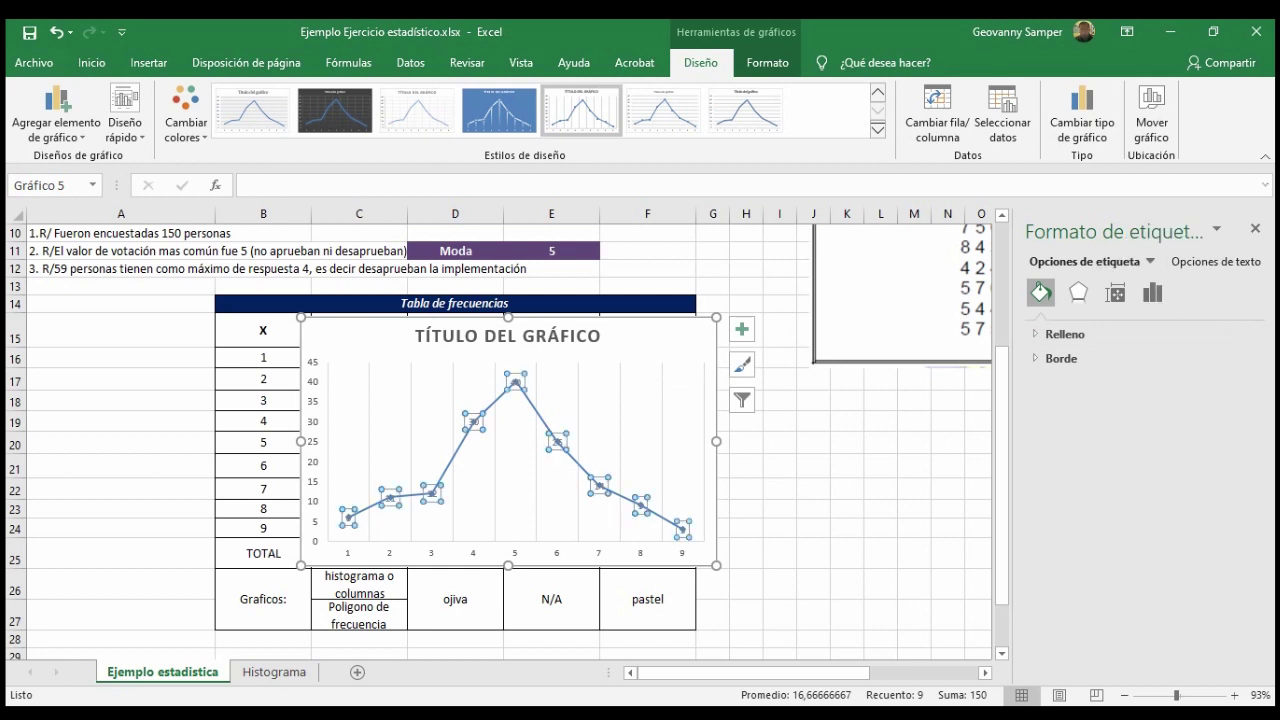
right_click(515, 383)
key(Escape)
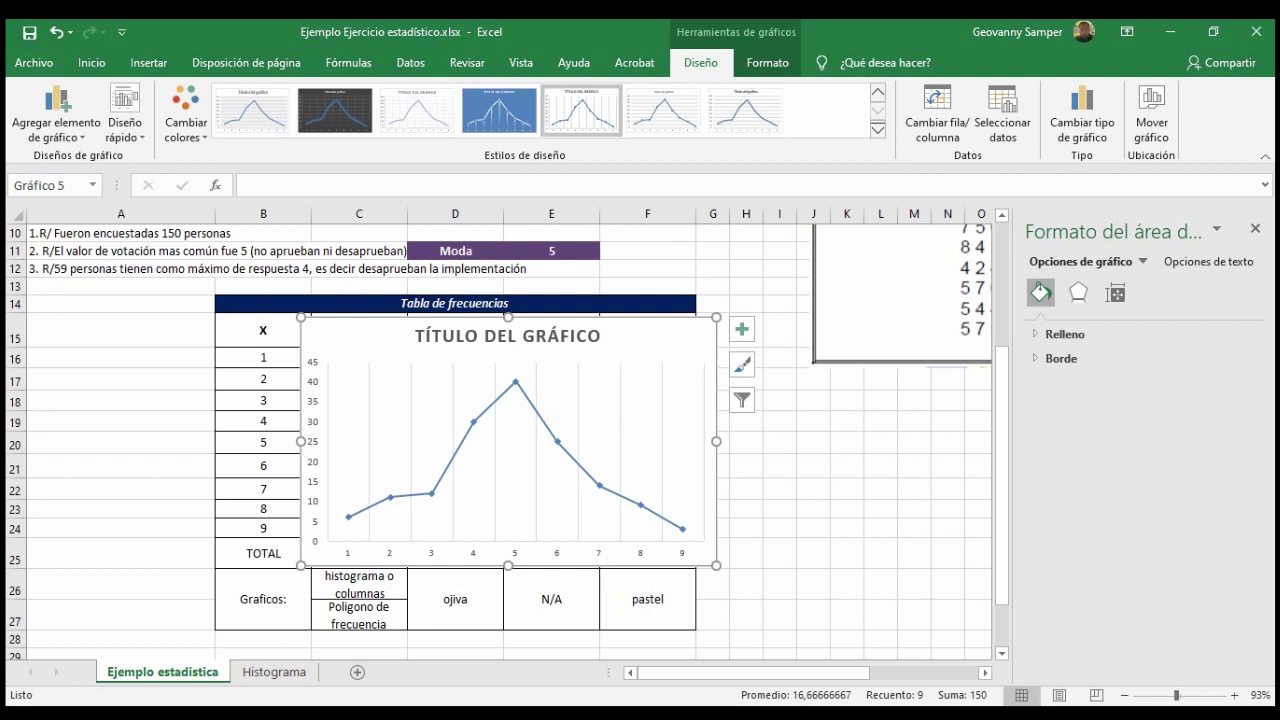
- Rename the chart series to 'Número de votaciones para elección de playas' via Seleccionar datos
click(1002, 115)
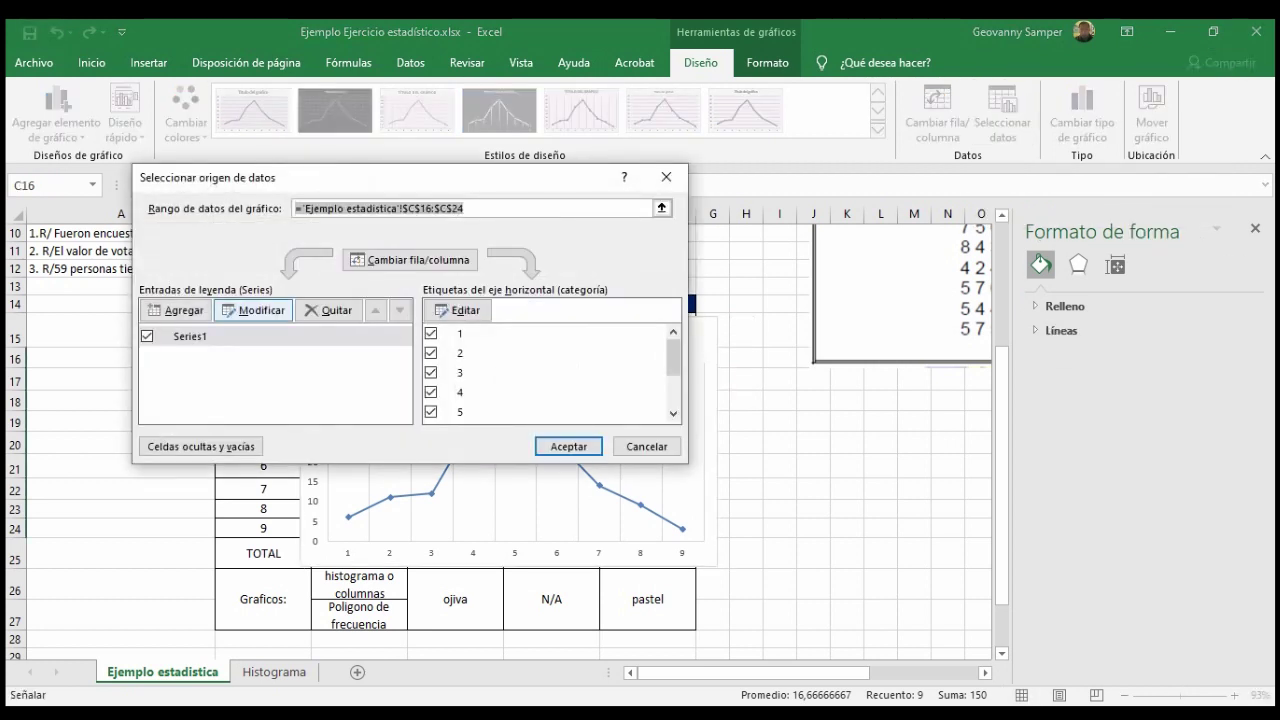
click(255, 310)
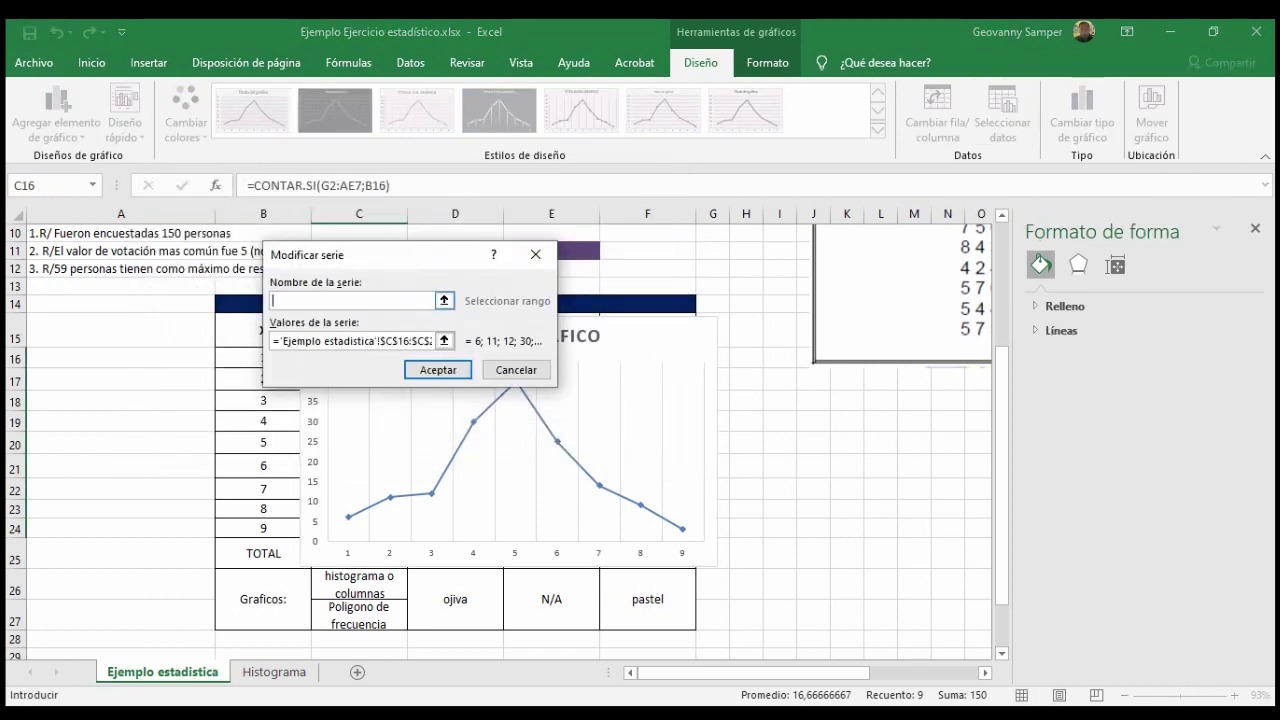
text(Número de votaciones)
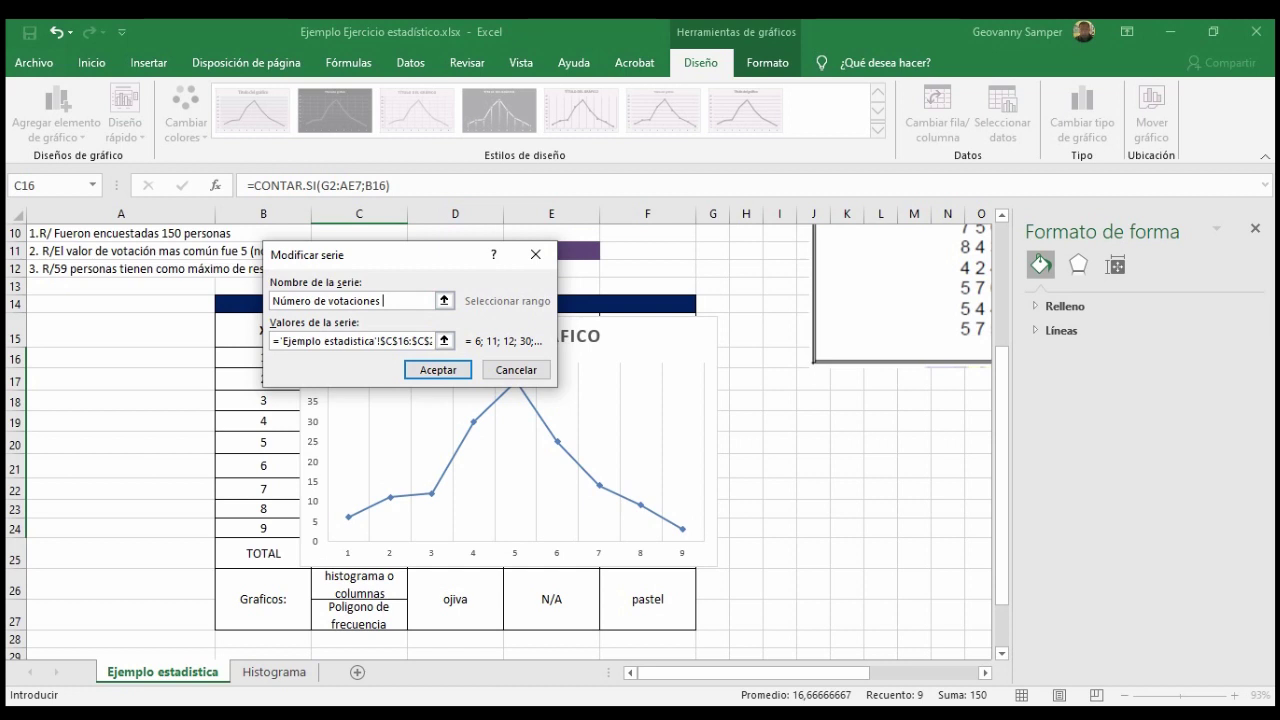
text(para elección de )
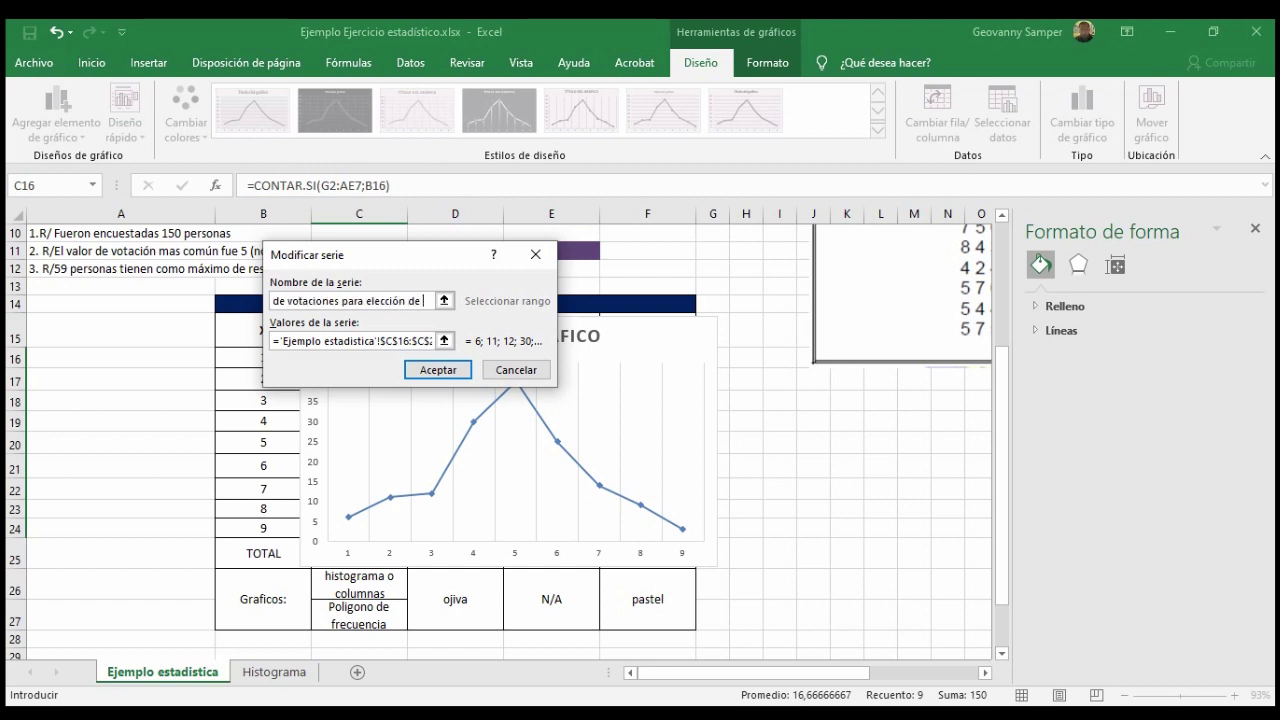
text(playas)
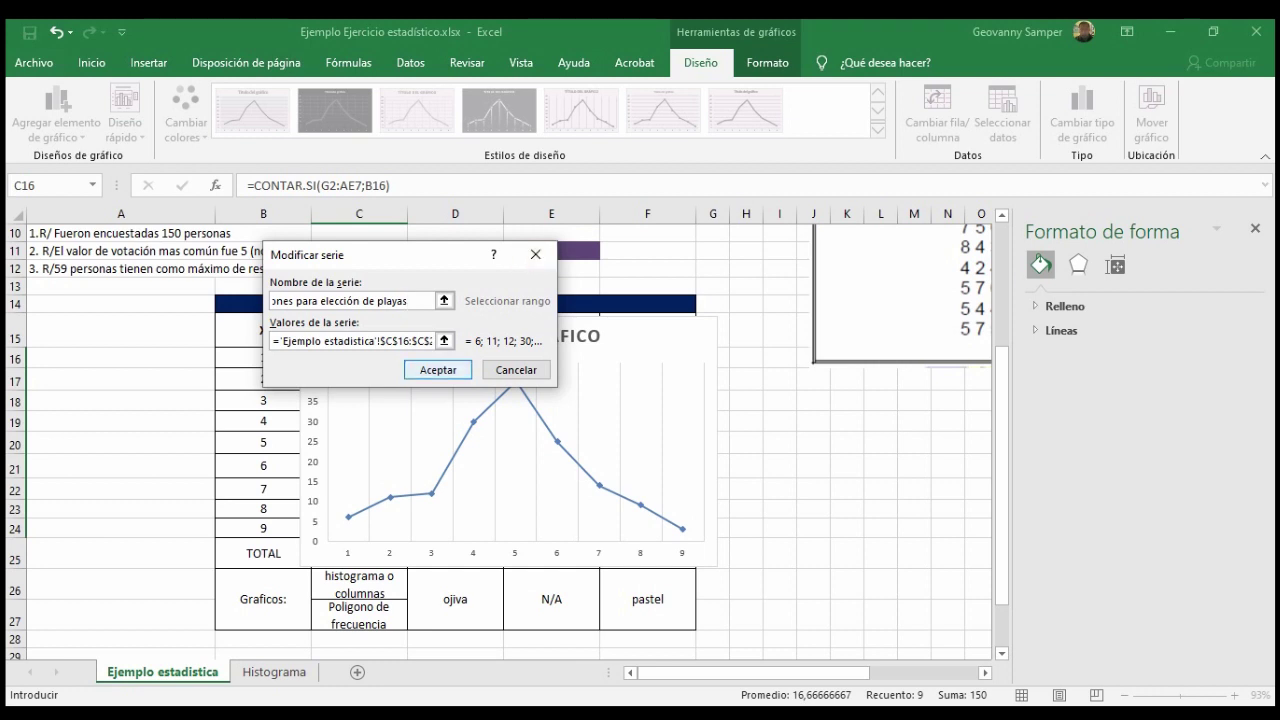
click(438, 370)
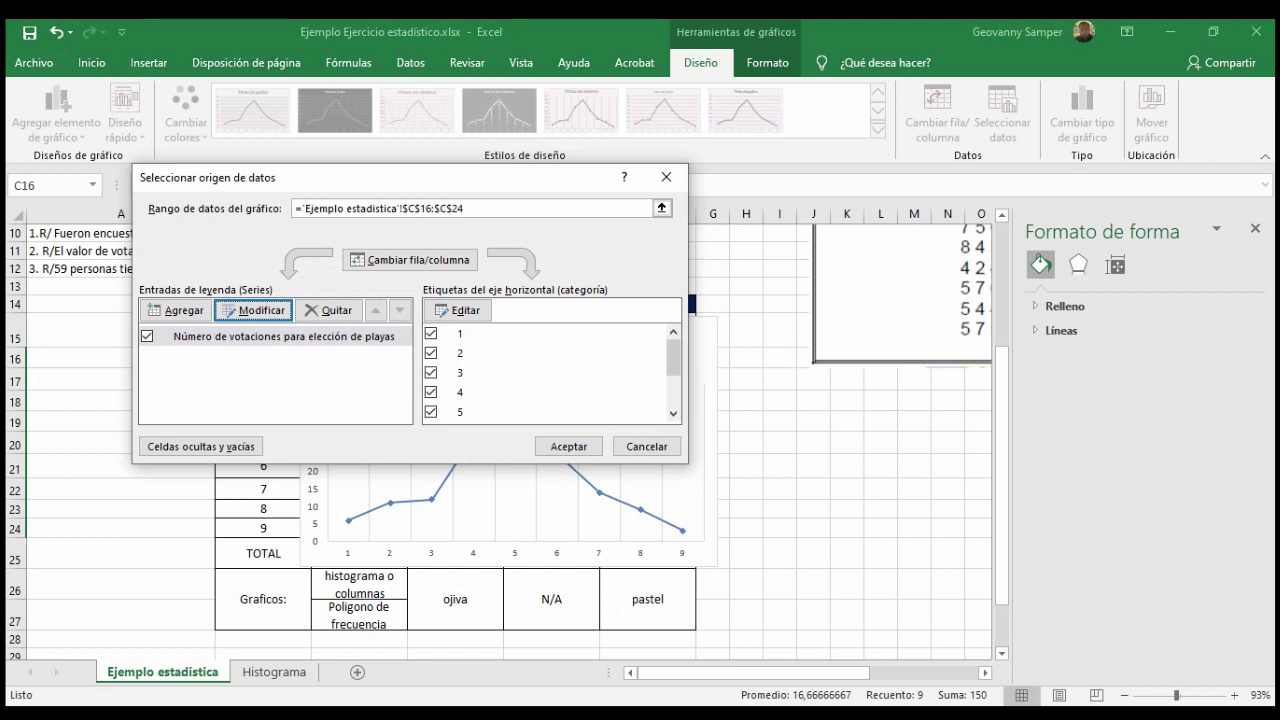
drag(300, 177, 470, 196)
drag(550, 196, 532, 177)
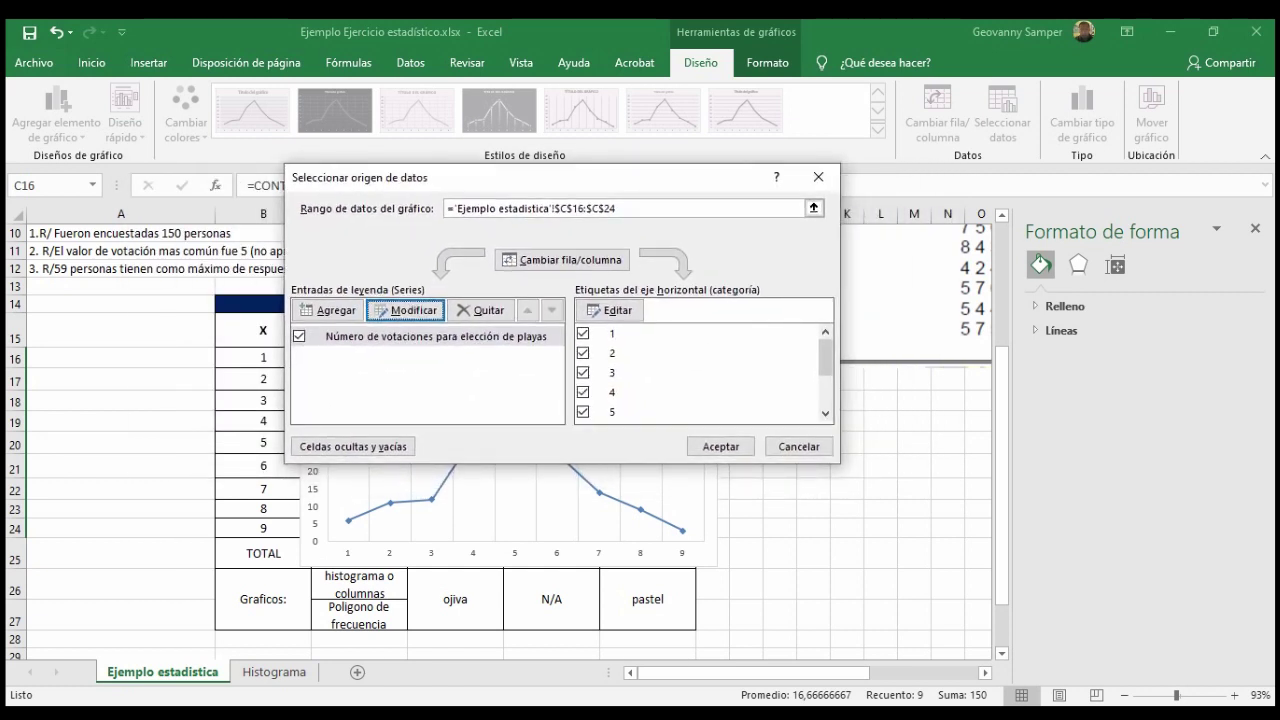
click(720, 446)
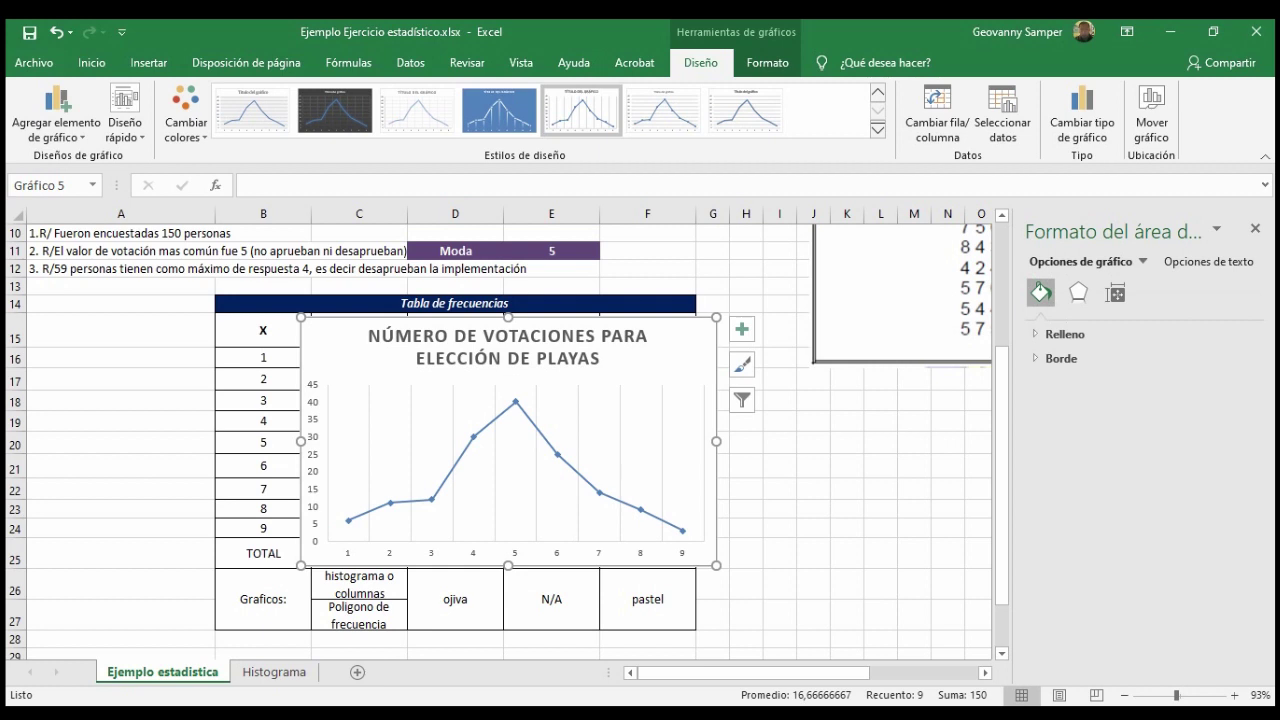
- Move the line chart onto a new chart sheet named 'Polígono'
right_click(668, 450)
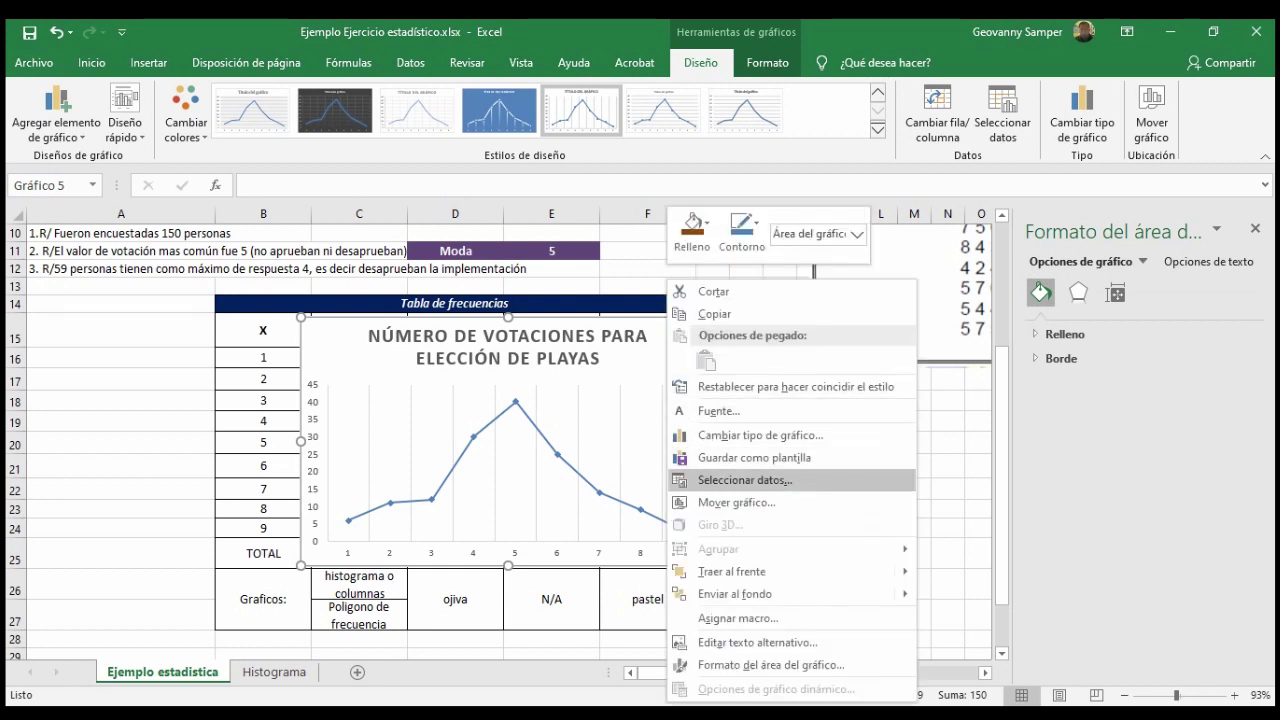
click(736, 502)
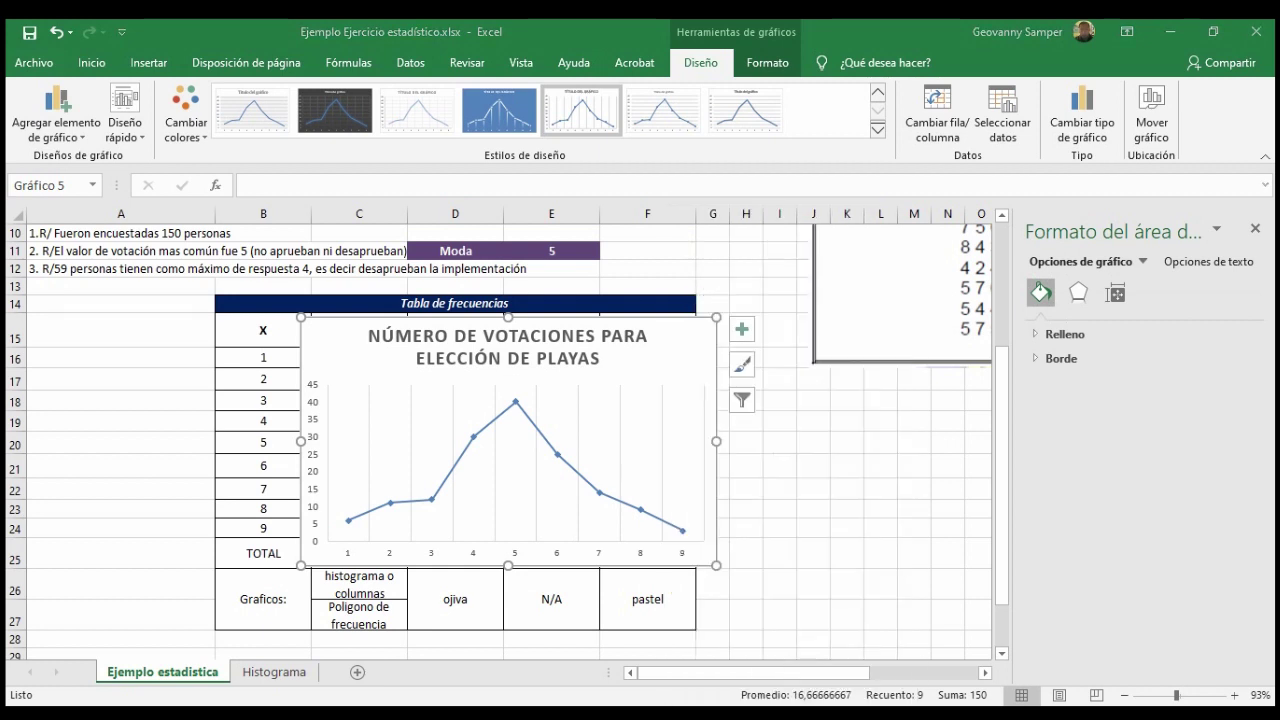
key(alt+h)
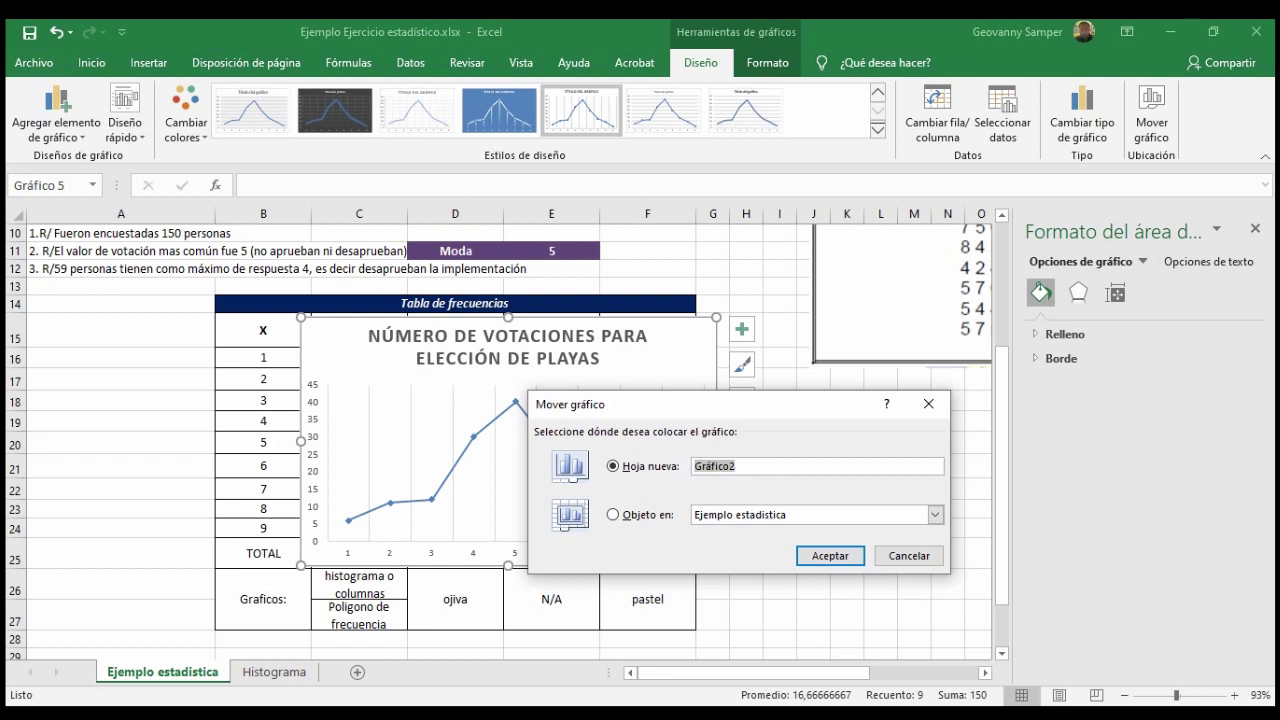
text(Poligo)
text(no)
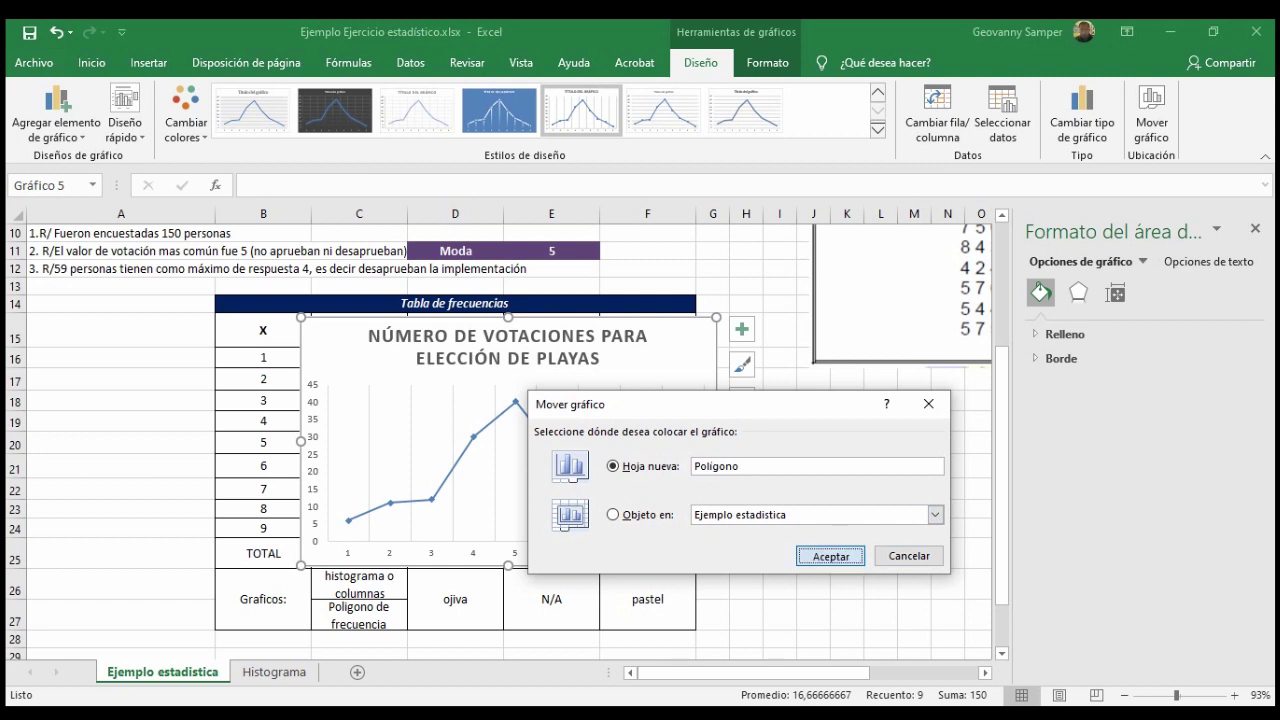
click(831, 557)
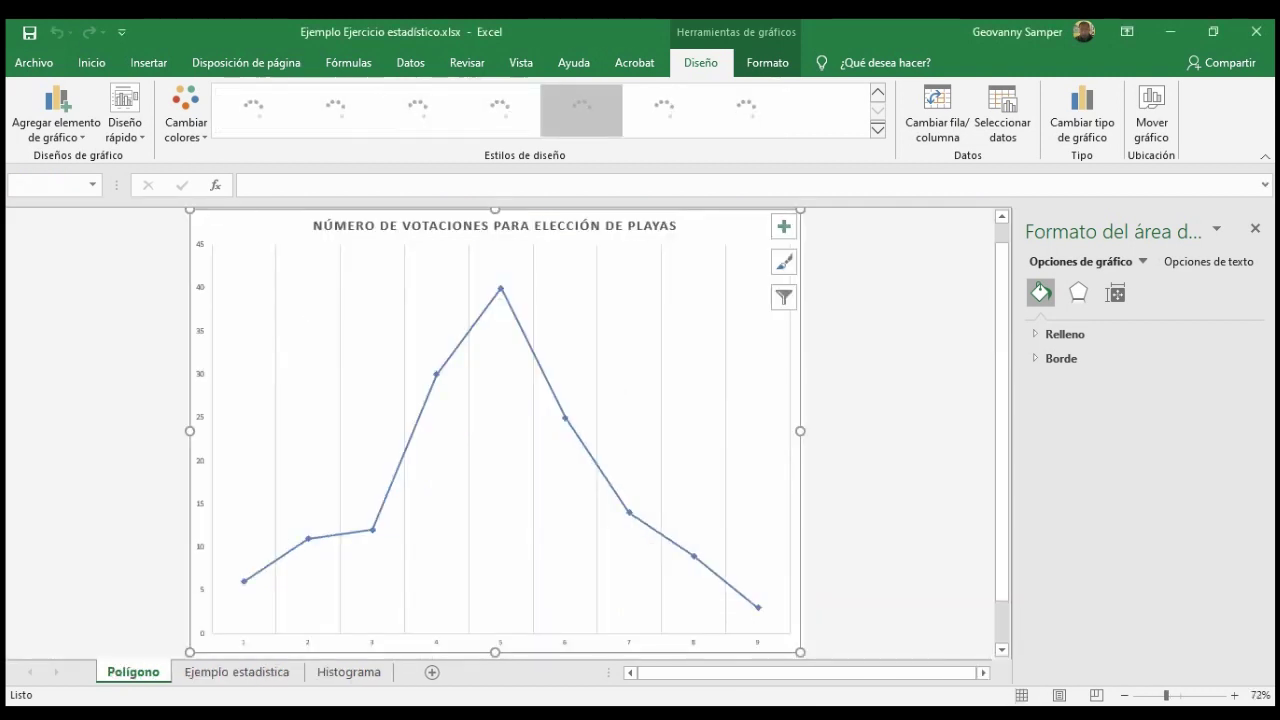
- Move the Polígono sheet tab so it follows Histograma
click(349, 672)
key(ctrl+Page_Up)
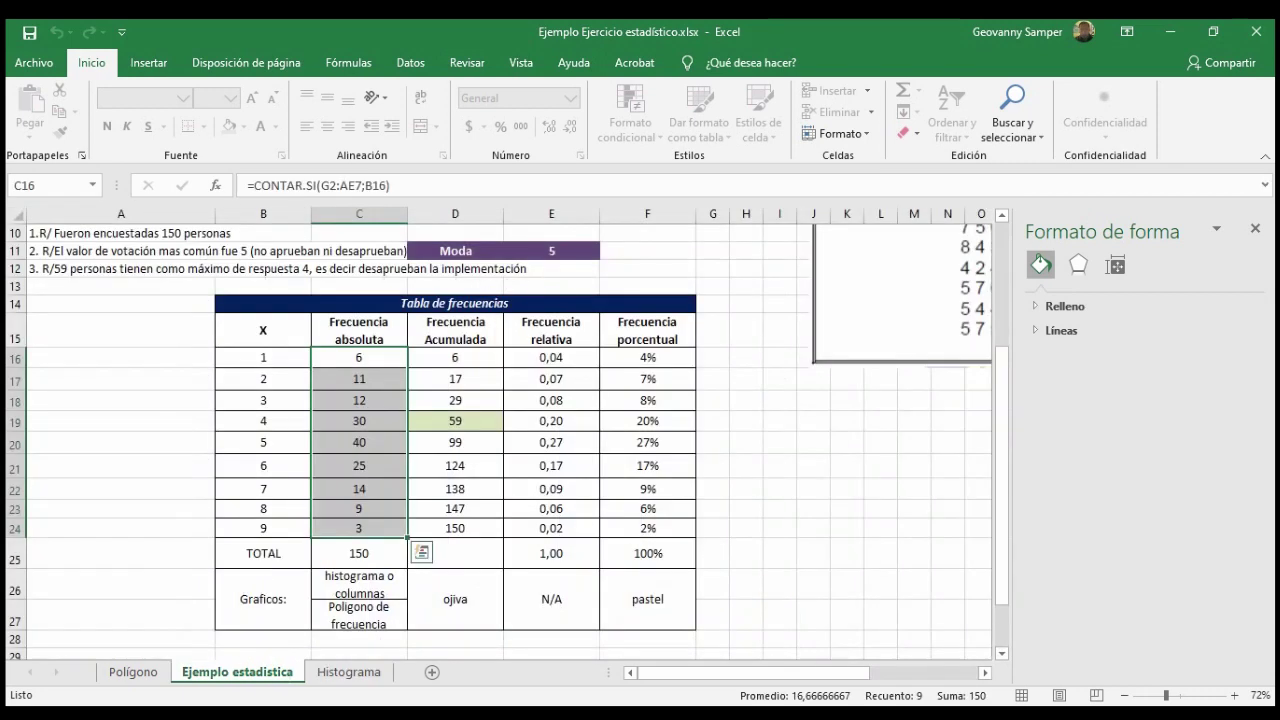
key(ctrl+Page_Up)
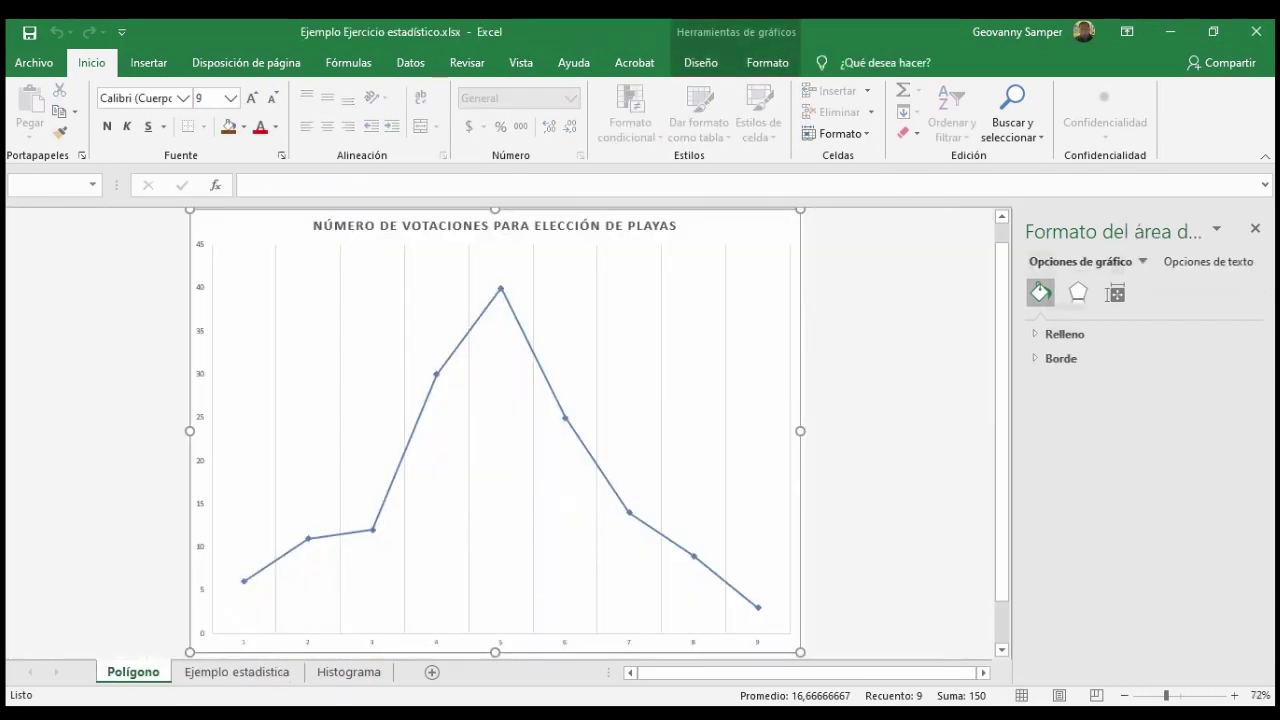
drag(133, 672, 394, 672)
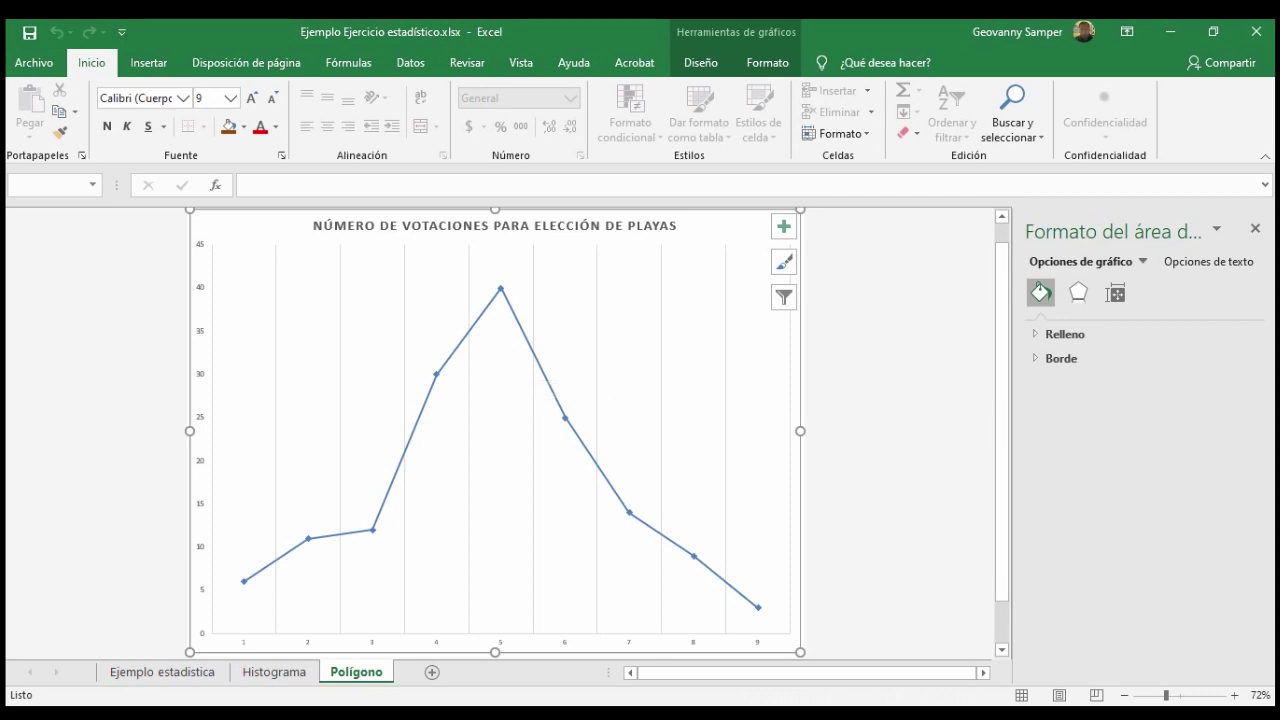
- Enlarge the horizontal and vertical axis numbers to 14 pt
click(500, 641)
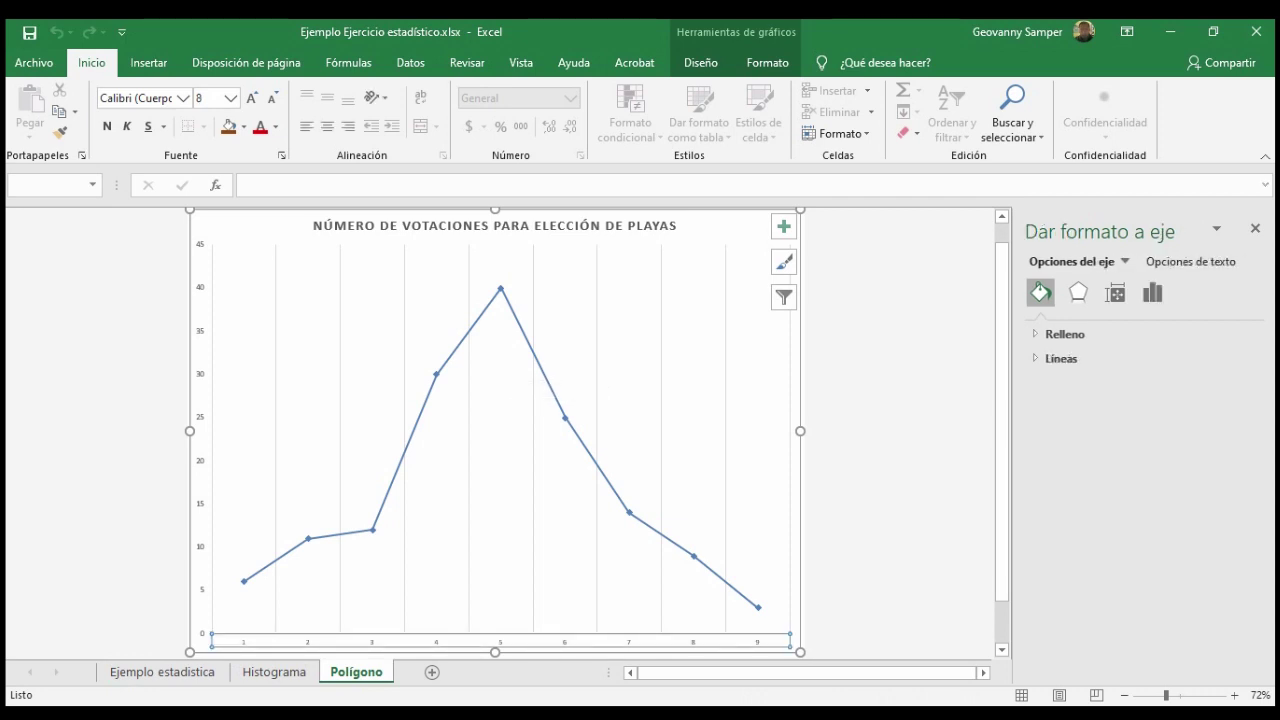
click(251, 97)
click(251, 97)
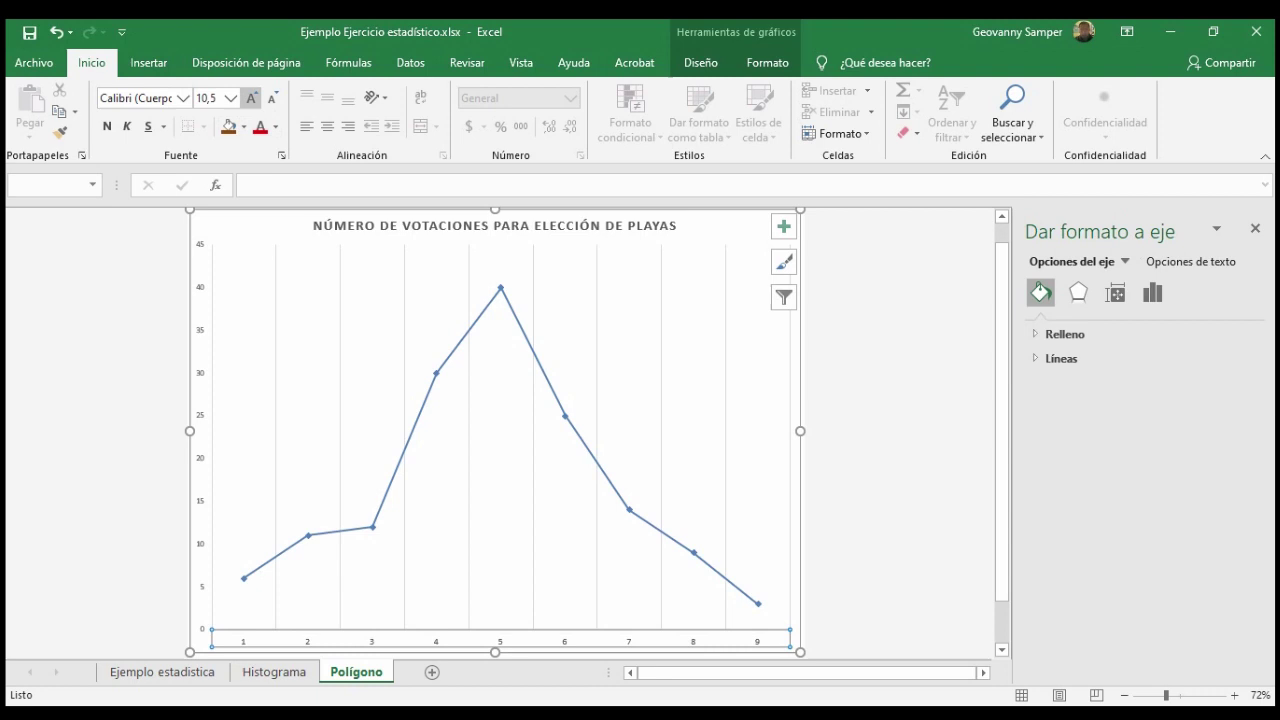
click(251, 97)
click(251, 97)
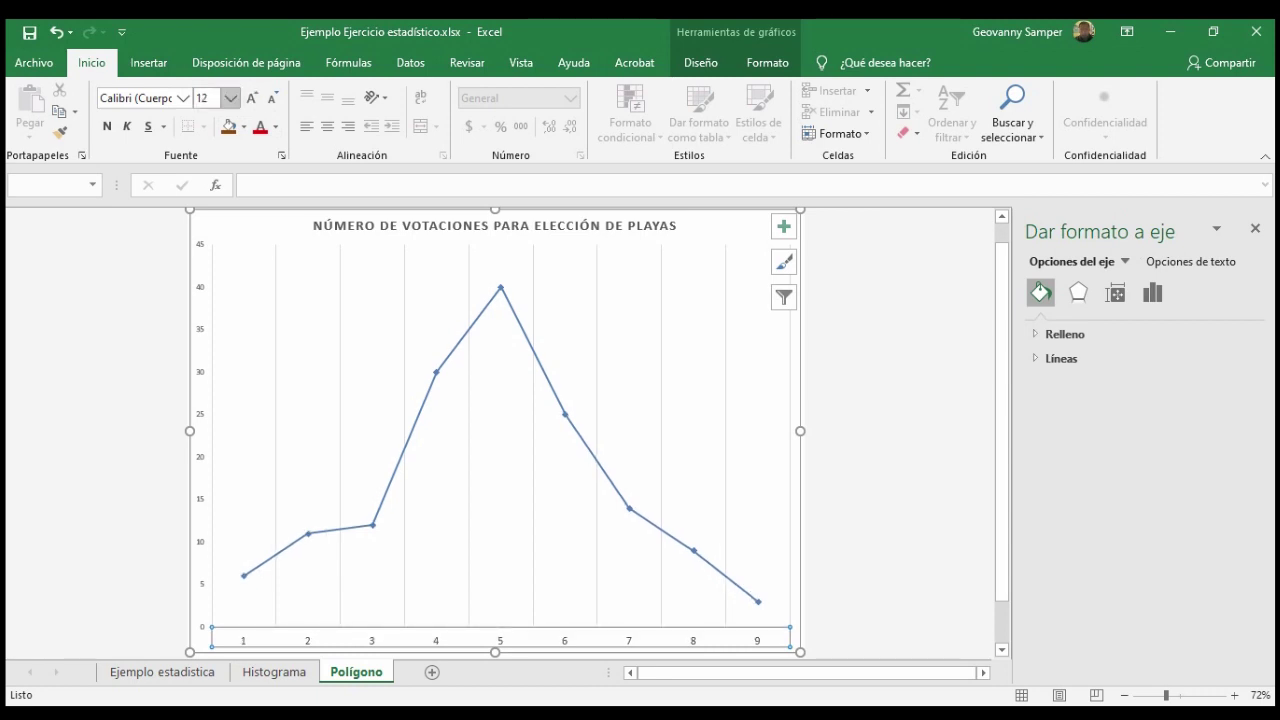
click(251, 97)
key(Down)
click(251, 97)
click(251, 97)
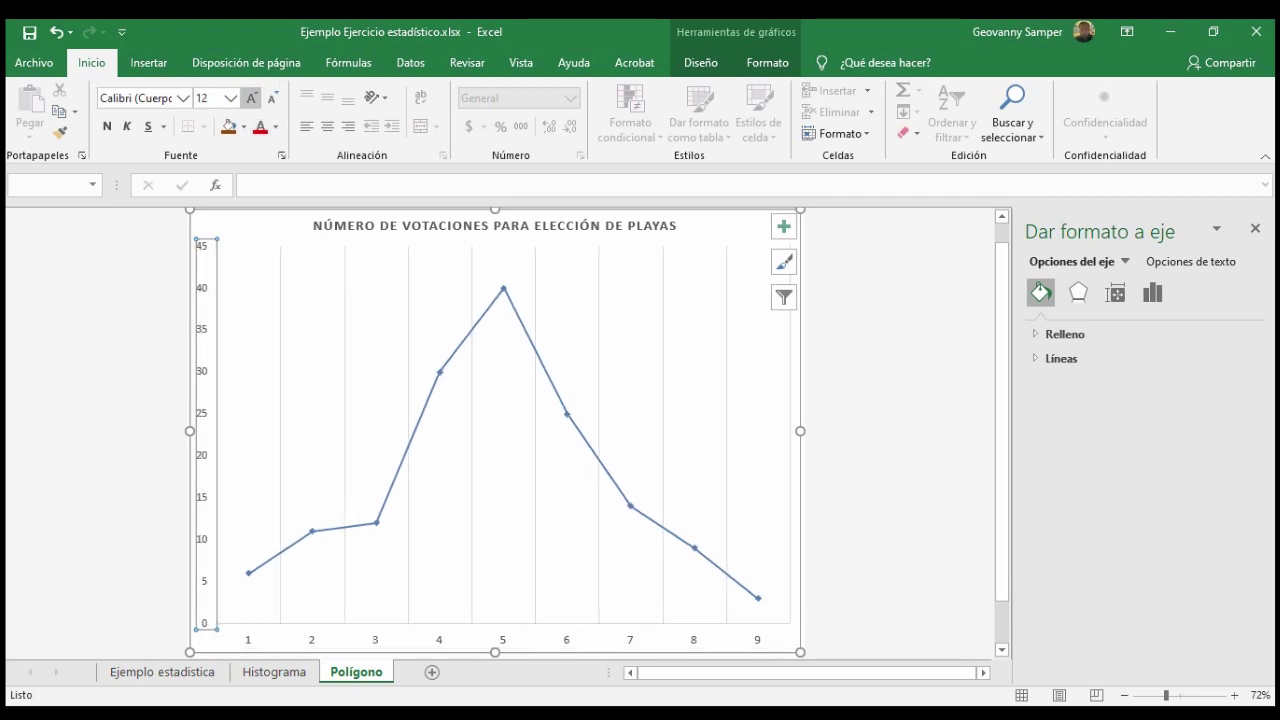
click(251, 97)
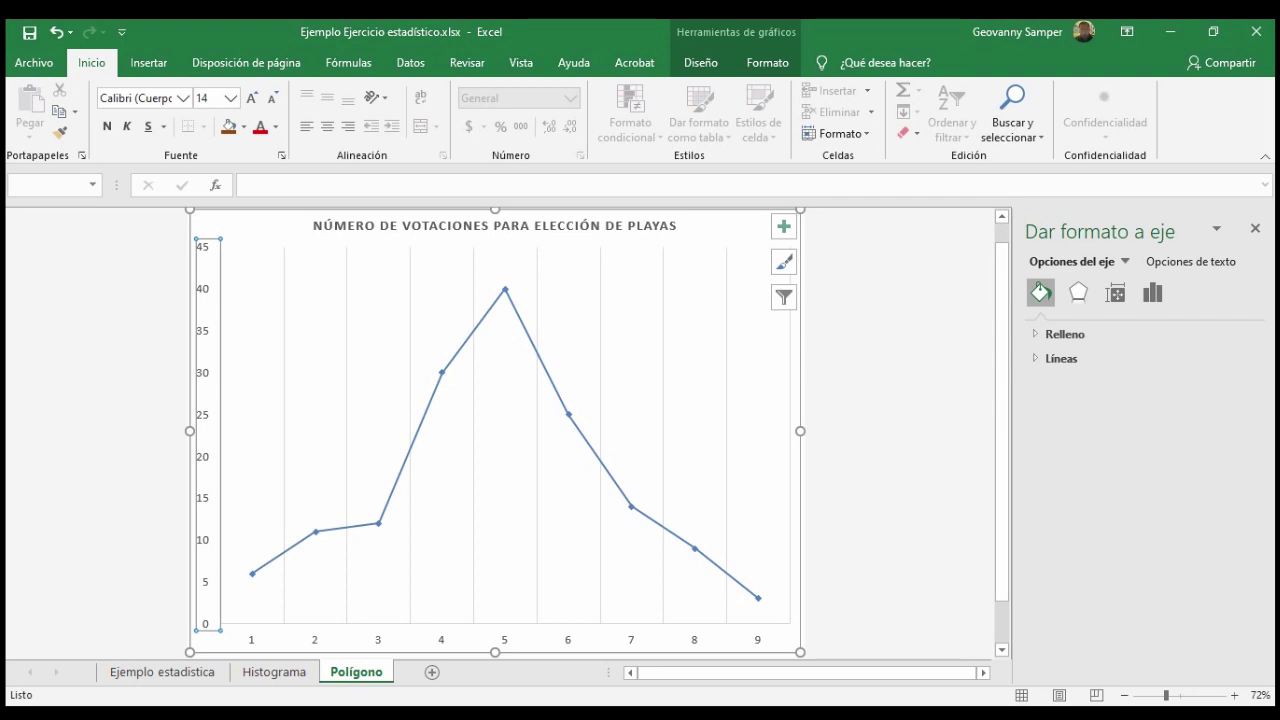
- Enlarge the chart title to 18 pt, then return to the Ejemplo estadistica sheet
click(494, 225)
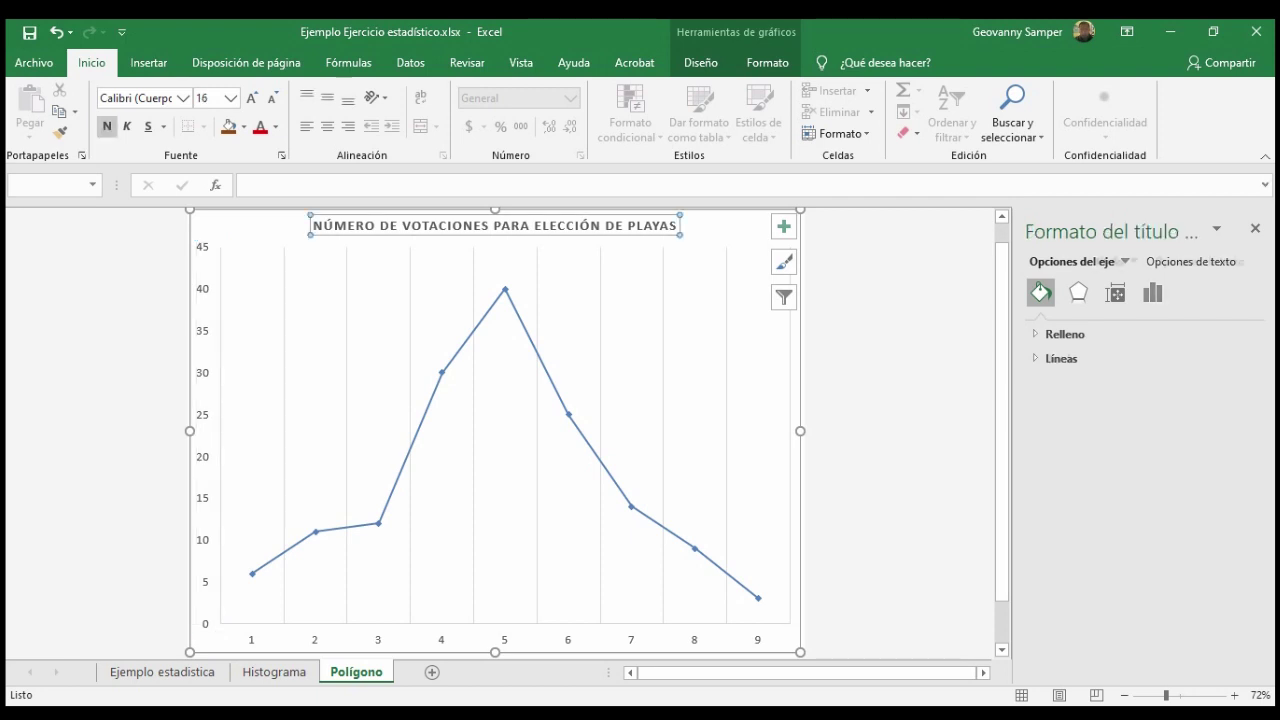
click(251, 97)
click(251, 97)
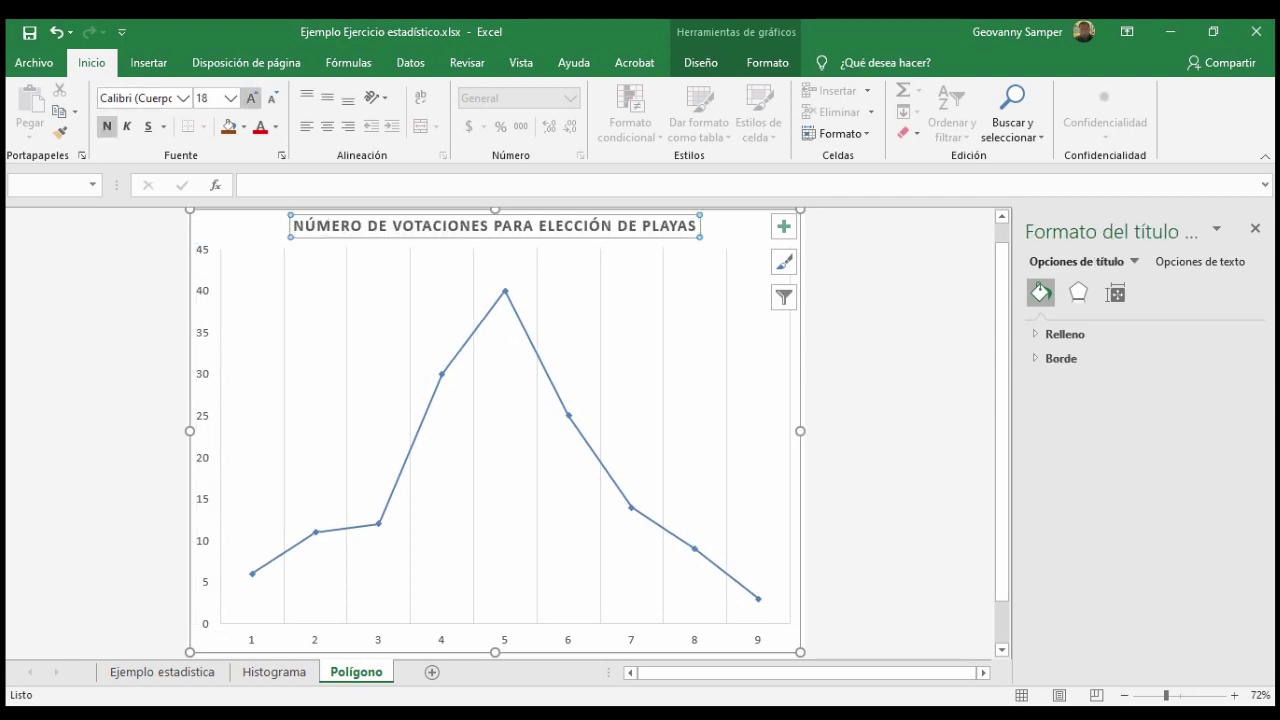
key(Escape)
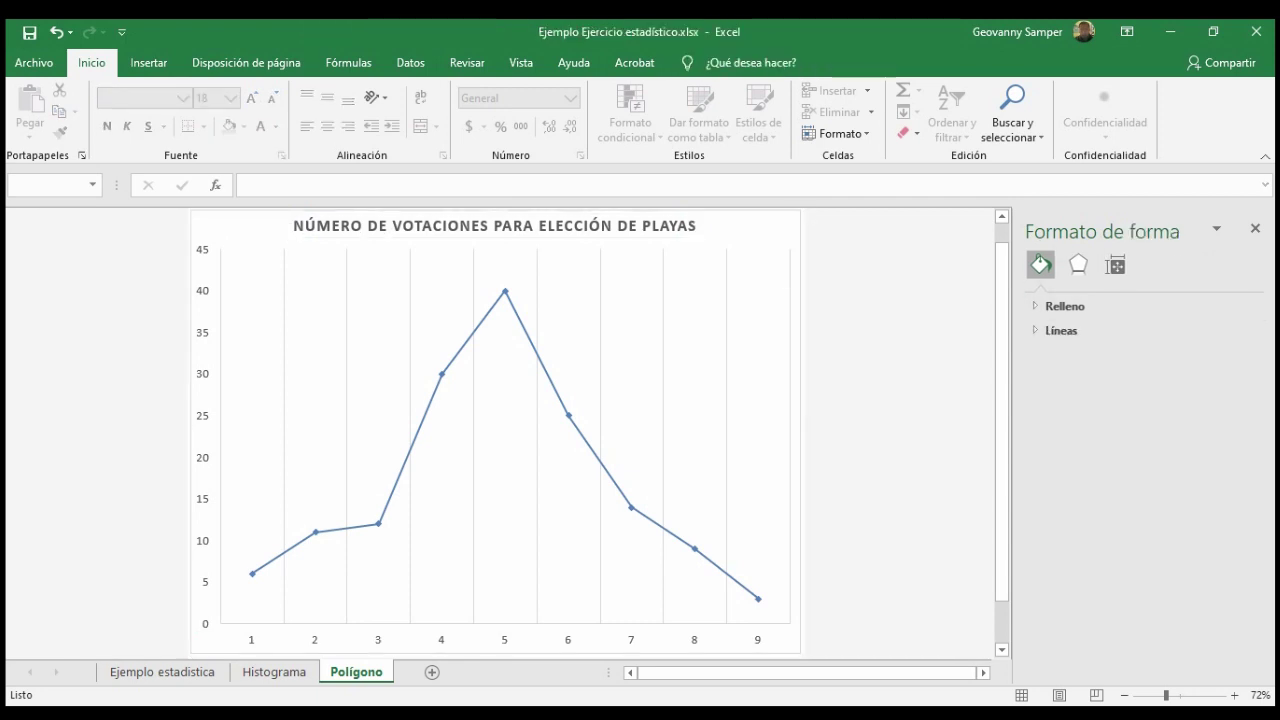
click(162, 672)
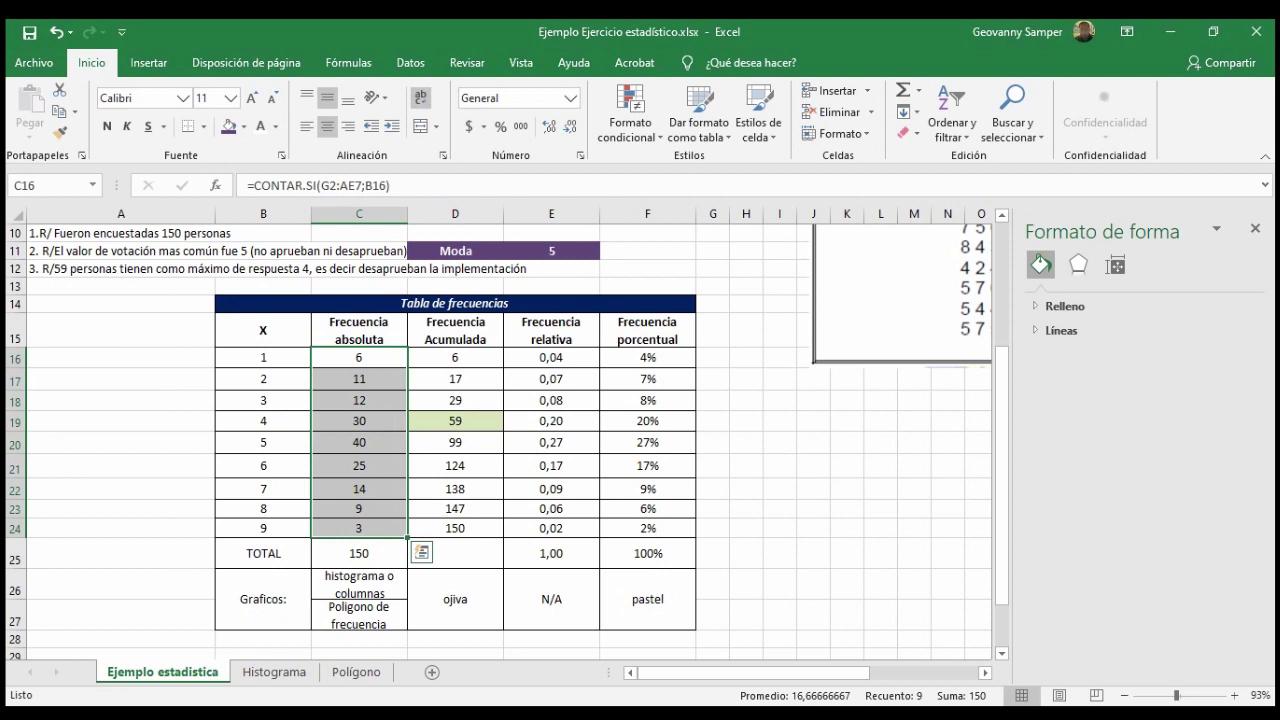
- Check the chart-type labels, then select the cumulative frequencies D16:D24 (6 to 150)
drag(359, 584, 359, 615)
click(455, 599)
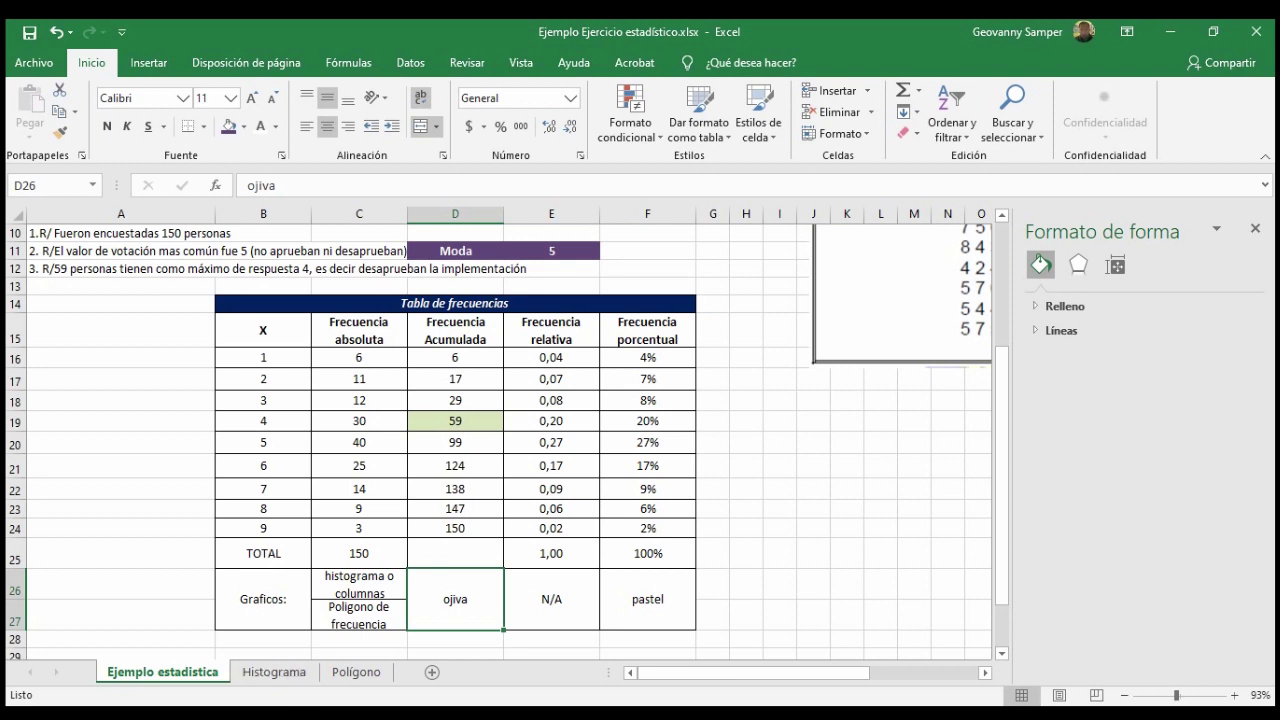
click(485, 715)
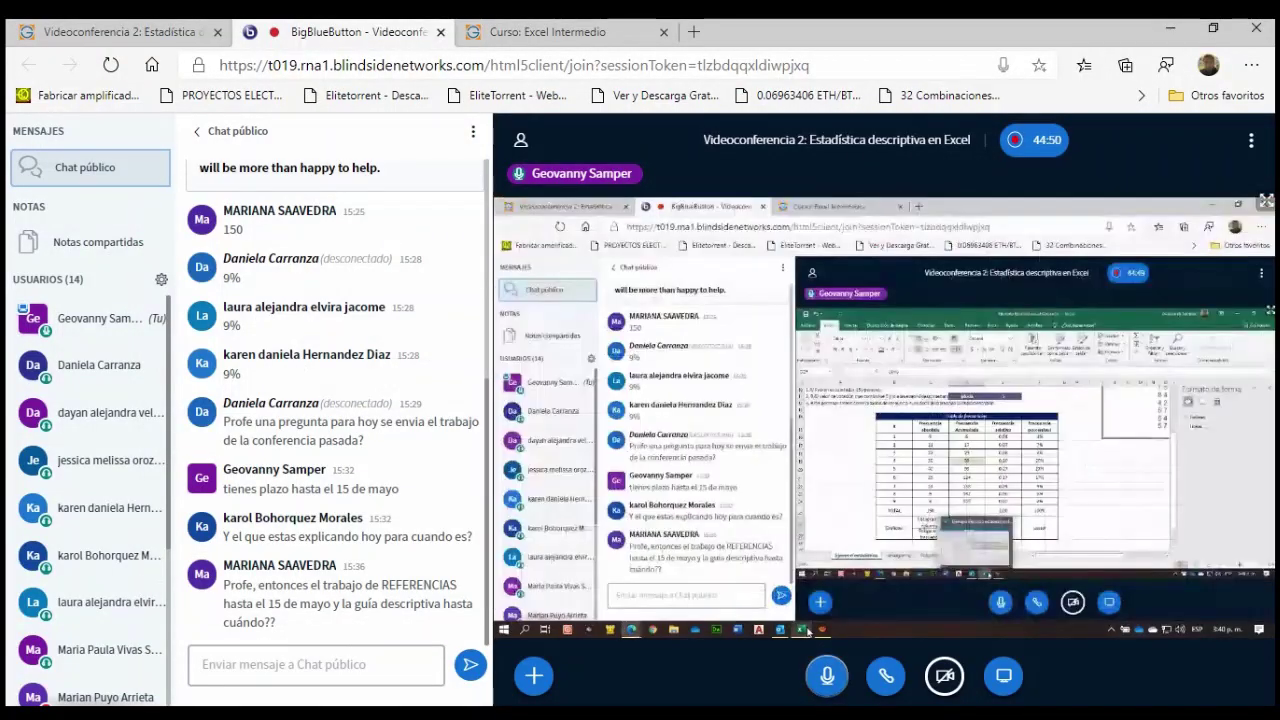
click(514, 714)
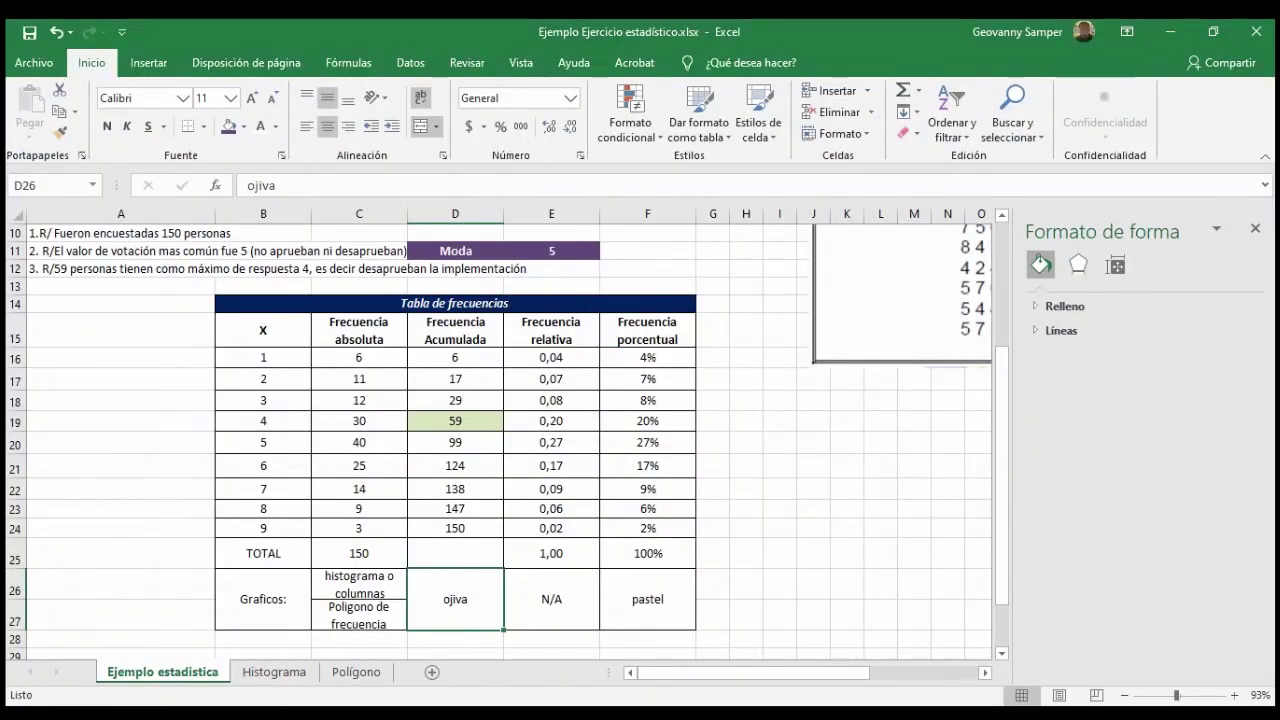
drag(455, 357, 455, 528)
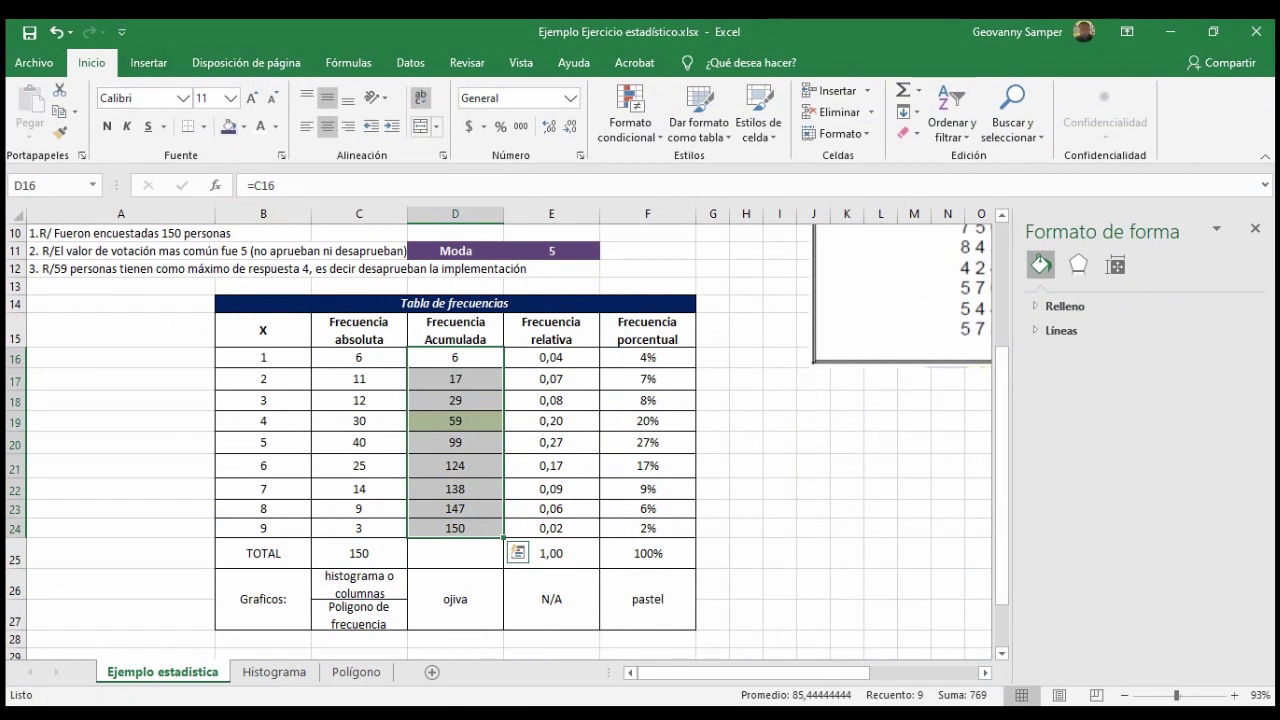
- Insert a line chart with markers of the cumulative frequencies and apply a built-in style
click(148, 62)
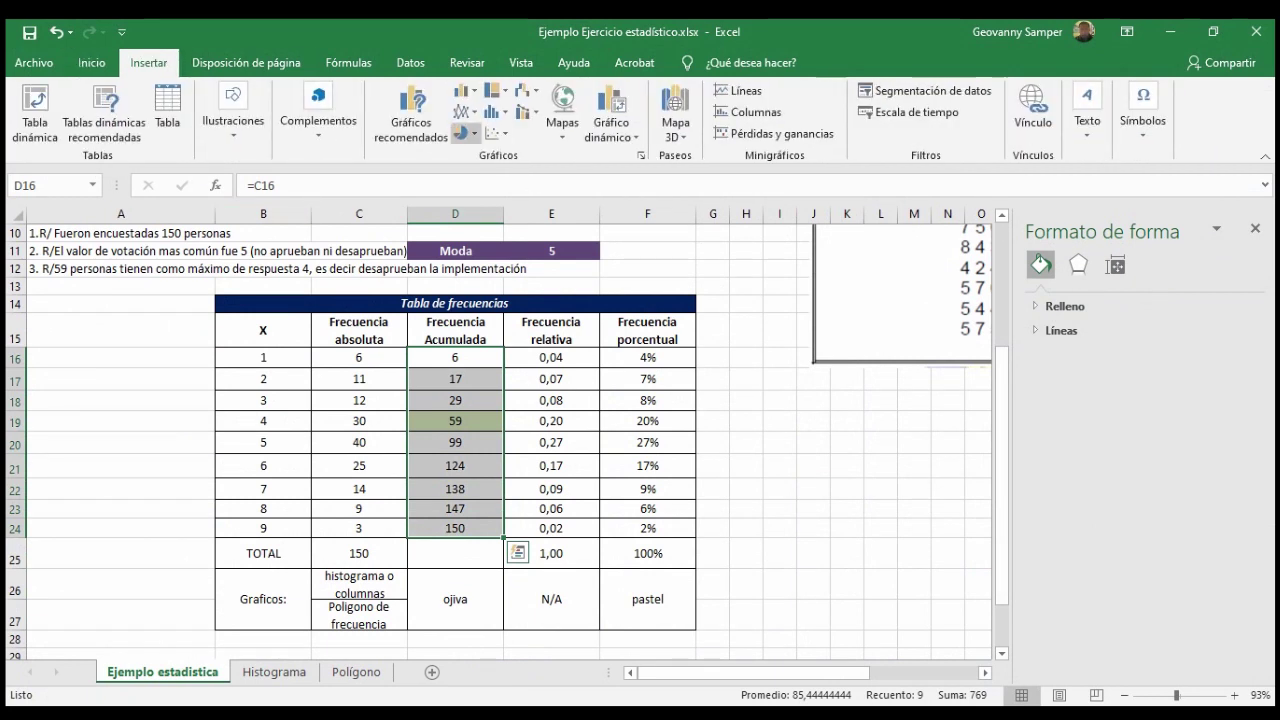
click(466, 111)
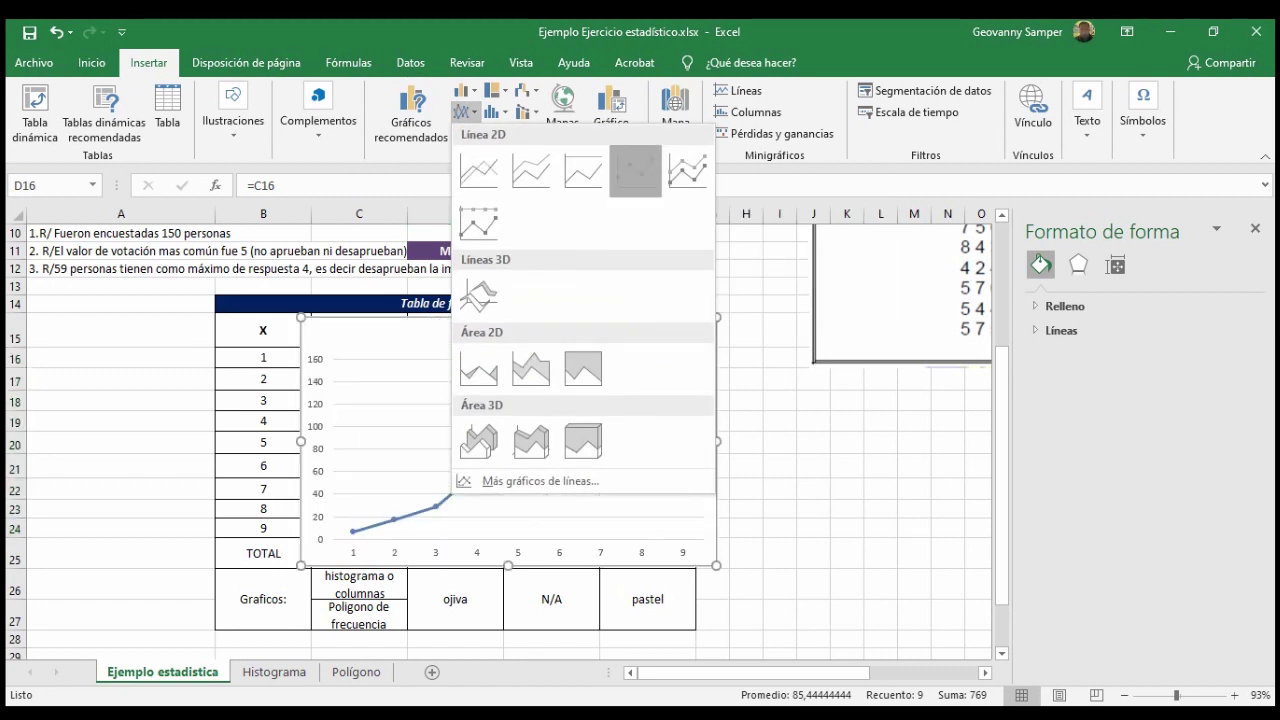
click(636, 170)
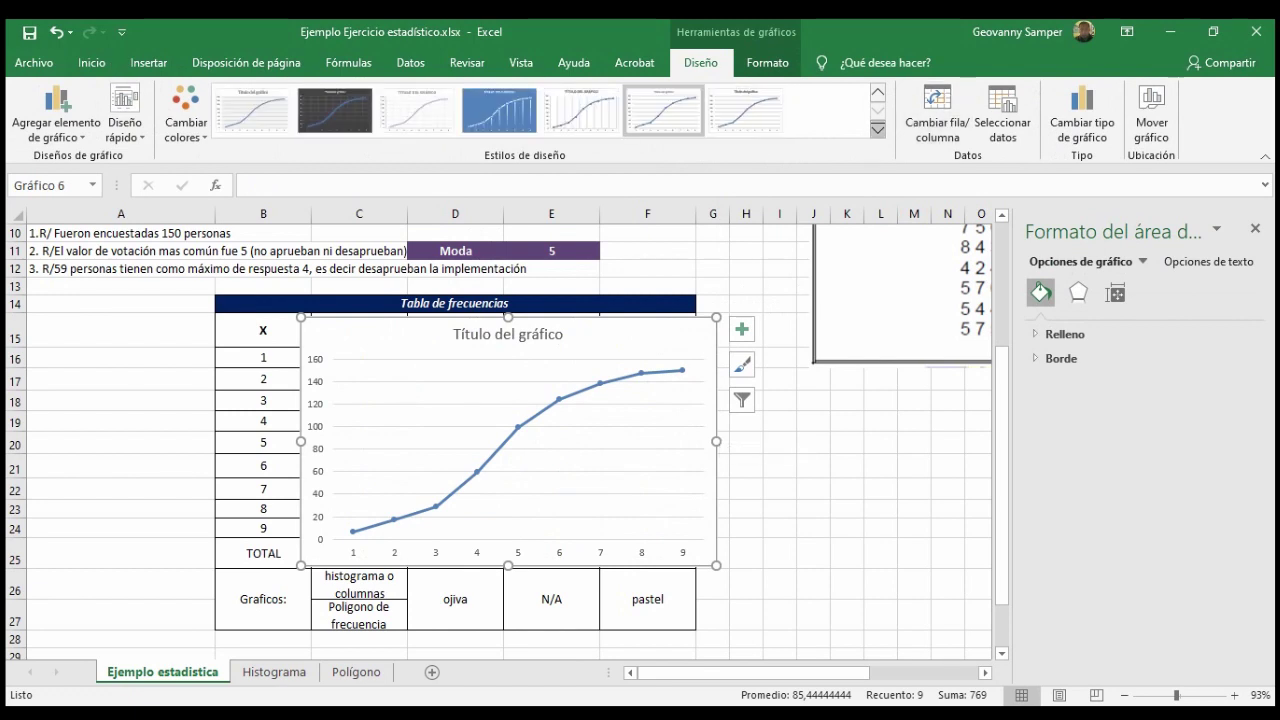
click(877, 129)
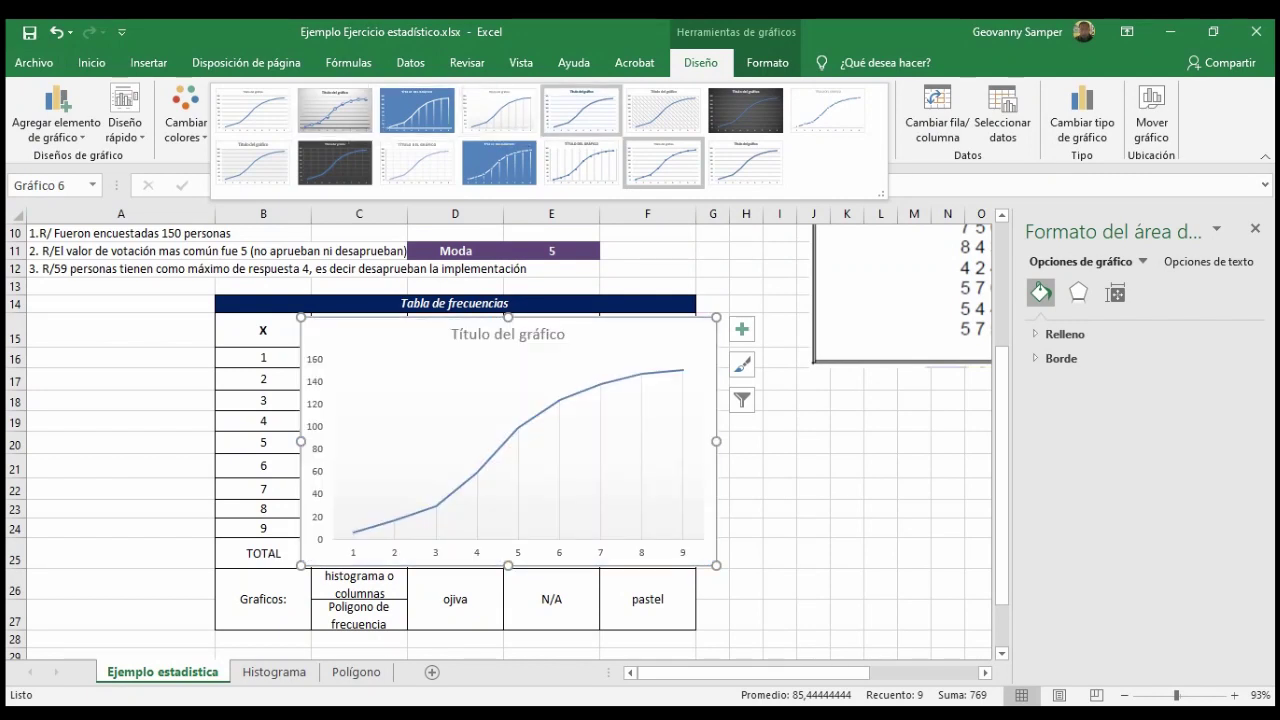
click(590, 115)
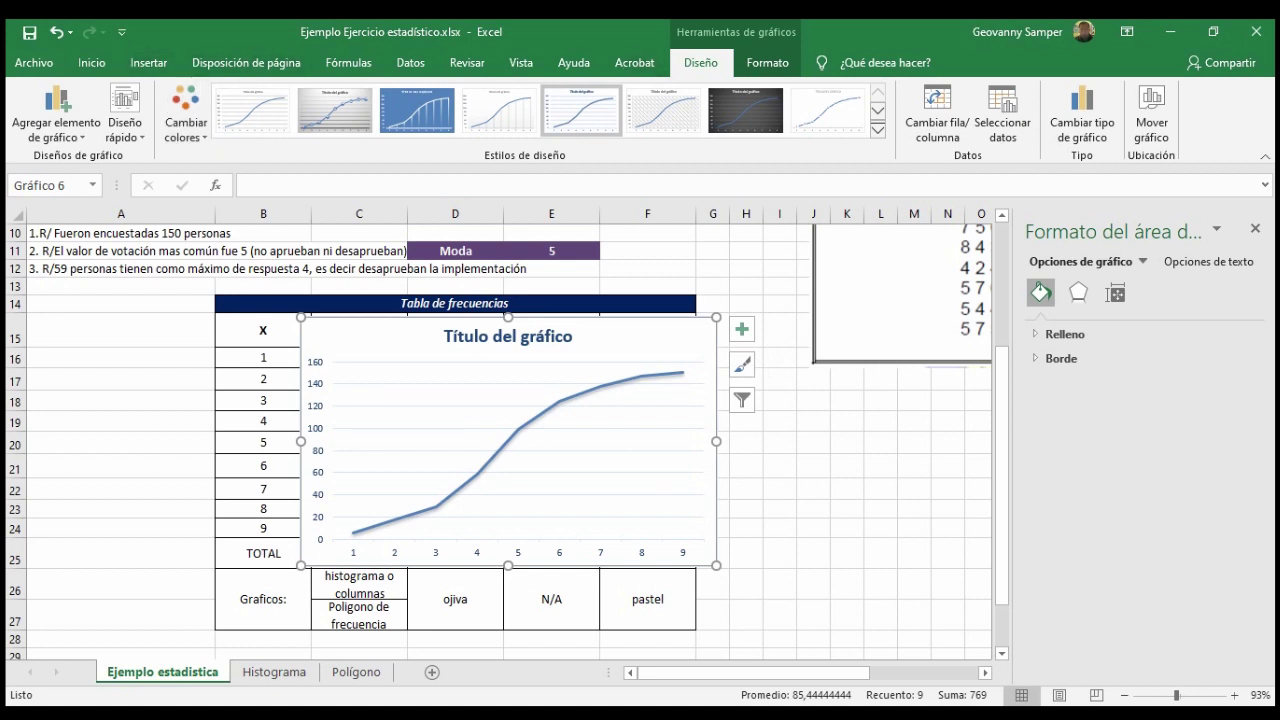
- Name the ogive's data series 'datos acumuk' in Seleccionar datos
click(1003, 115)
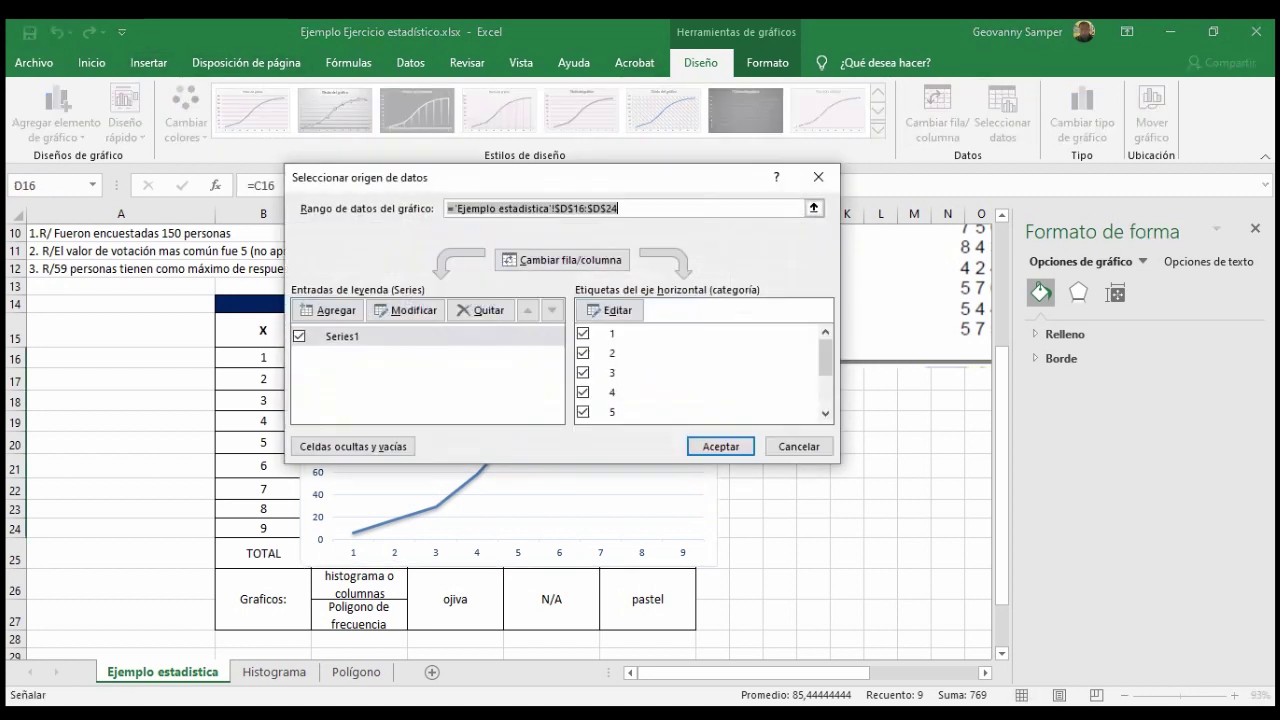
click(406, 310)
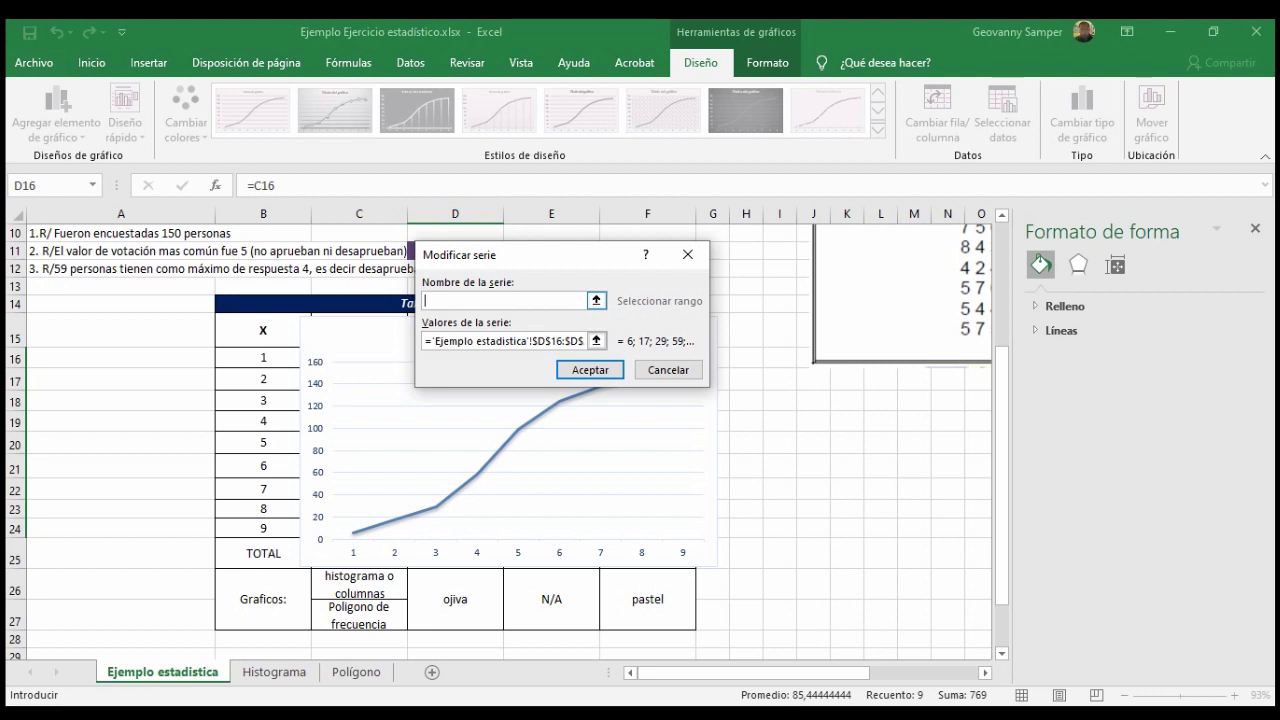
text(datos acumuk)
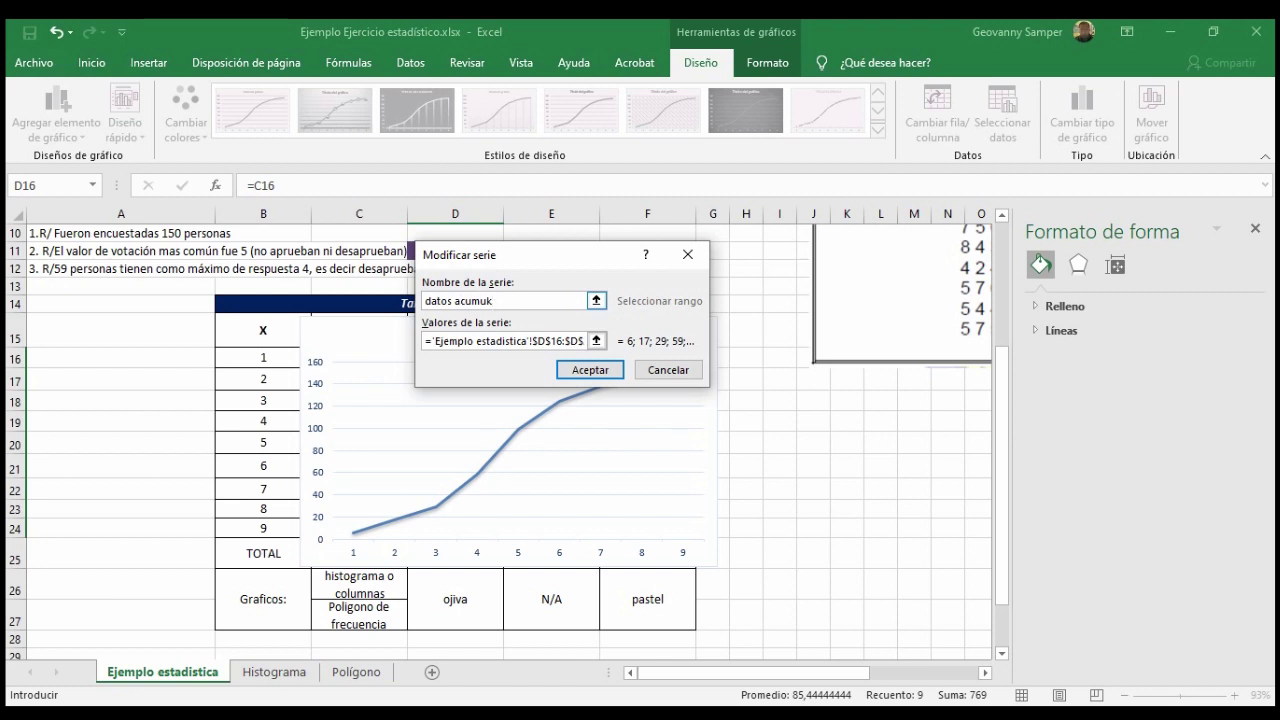
key(Return)
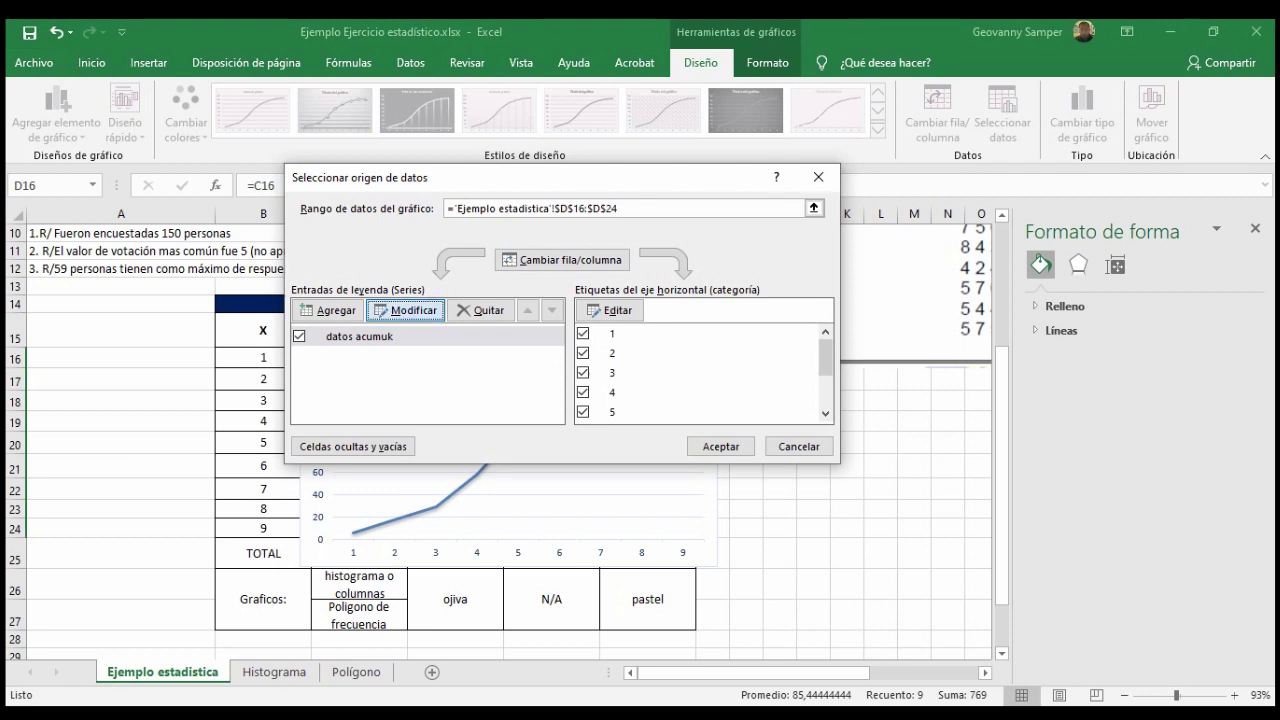
- Reopen the series and rework its name into a longer votes-based name
key(Return)
key(Tab)
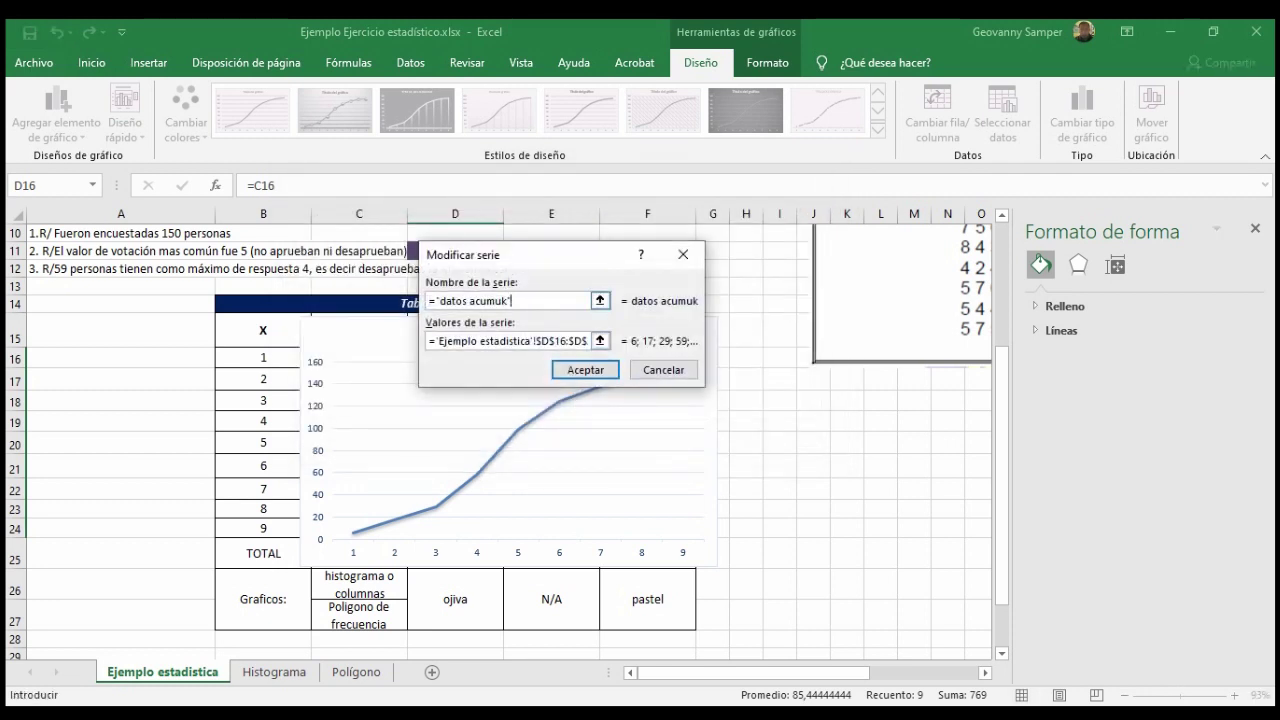
key(BackSpace)
text(lados)
click(440, 300)
key(BackSpace)
text(D)
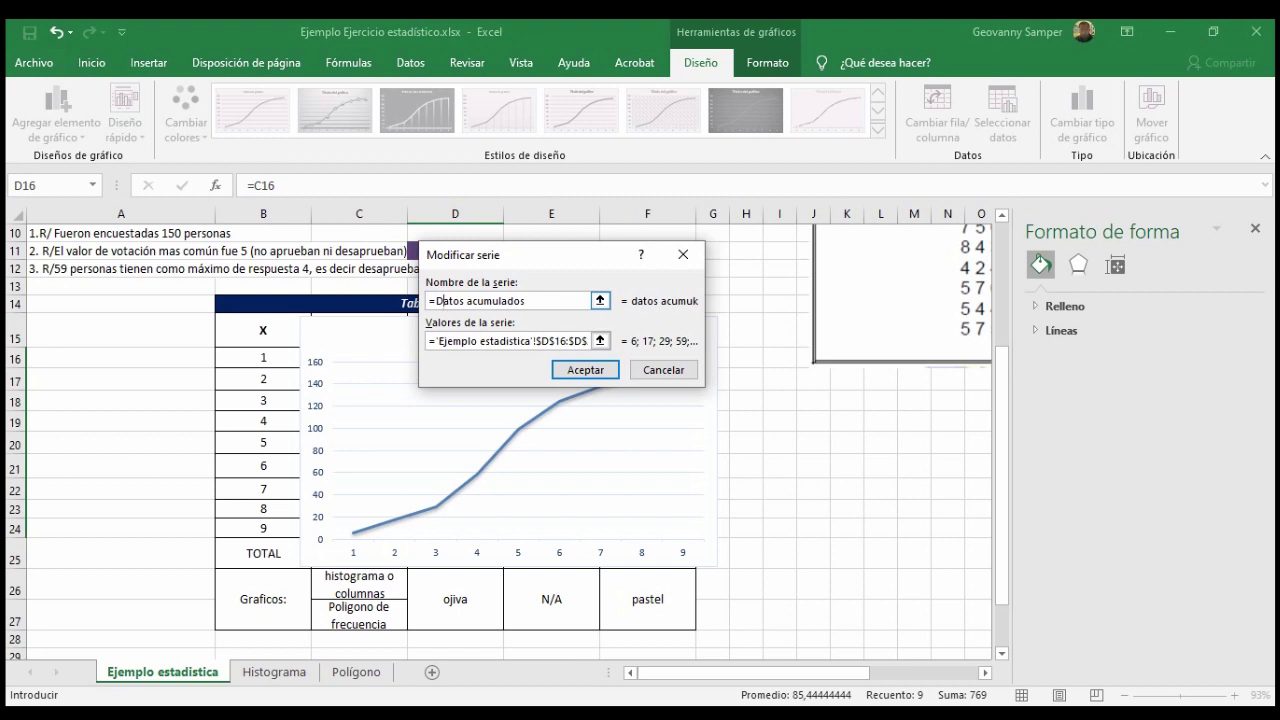
click(545, 300)
text(de votaciones)
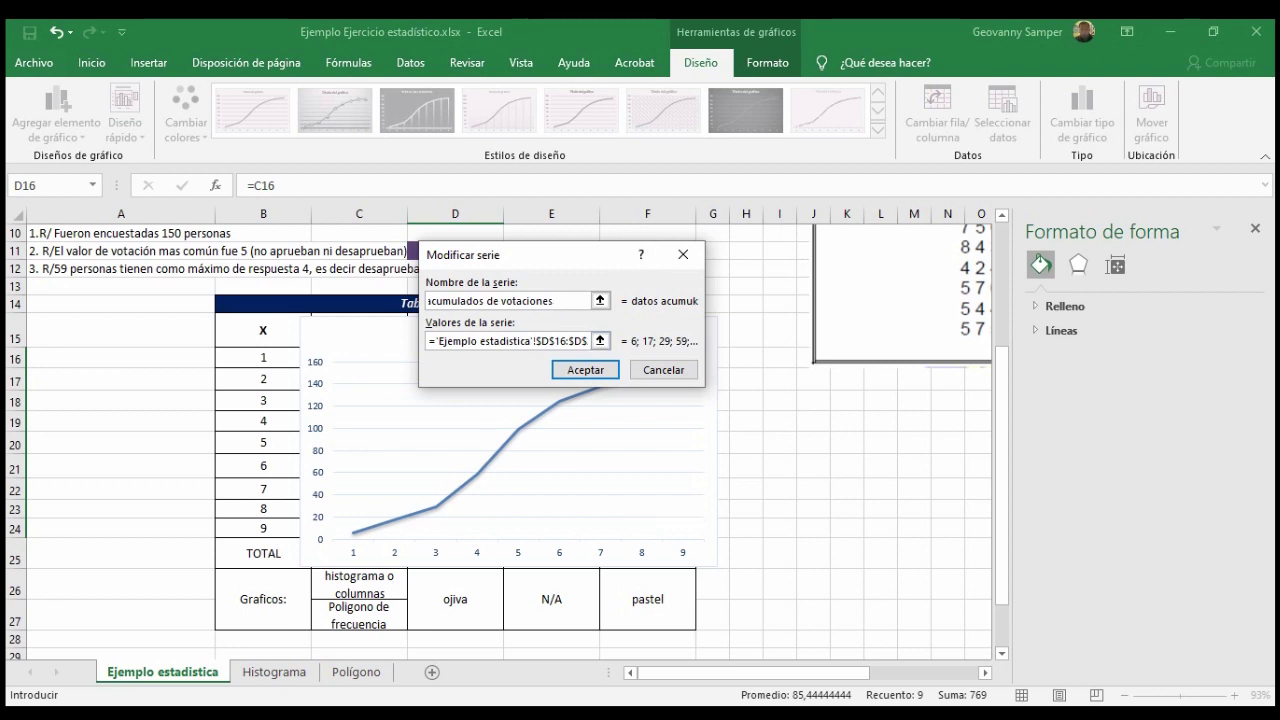
key(Home)
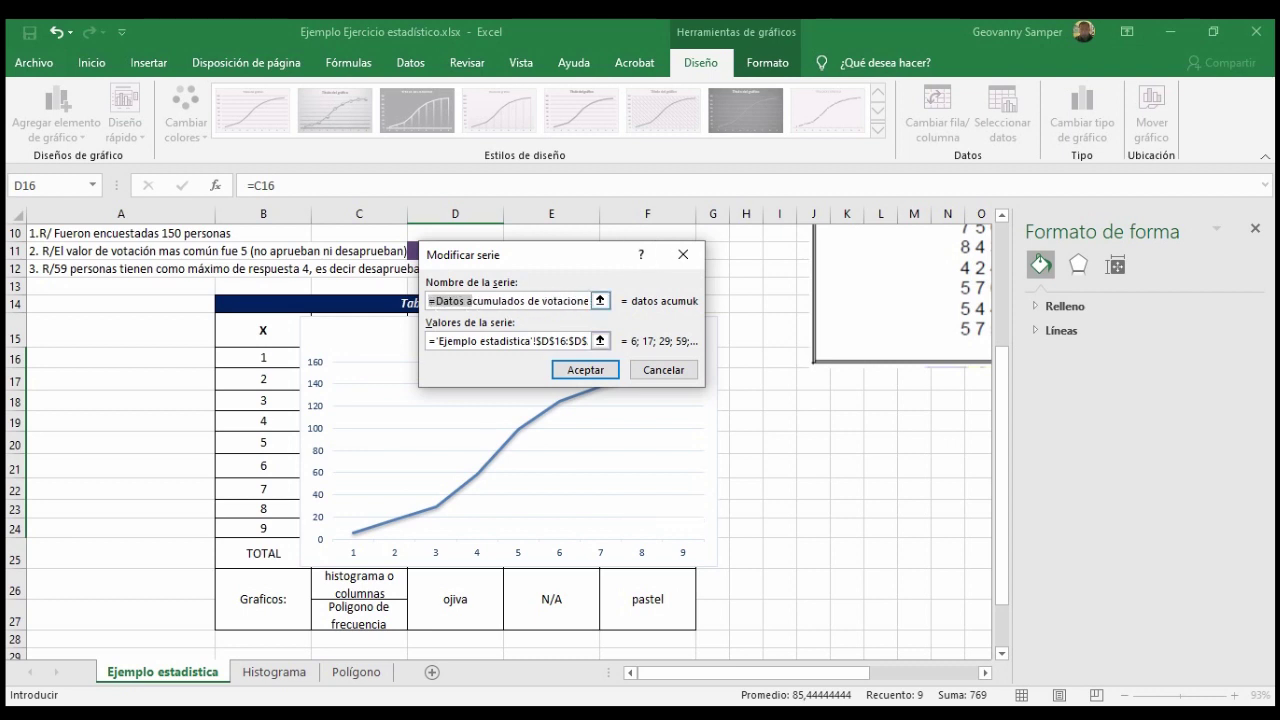
click(462, 301)
key(shift+Left)
key(shift+Left)
key(shift+Left)
key(shift+Left)
text(Votaciones)
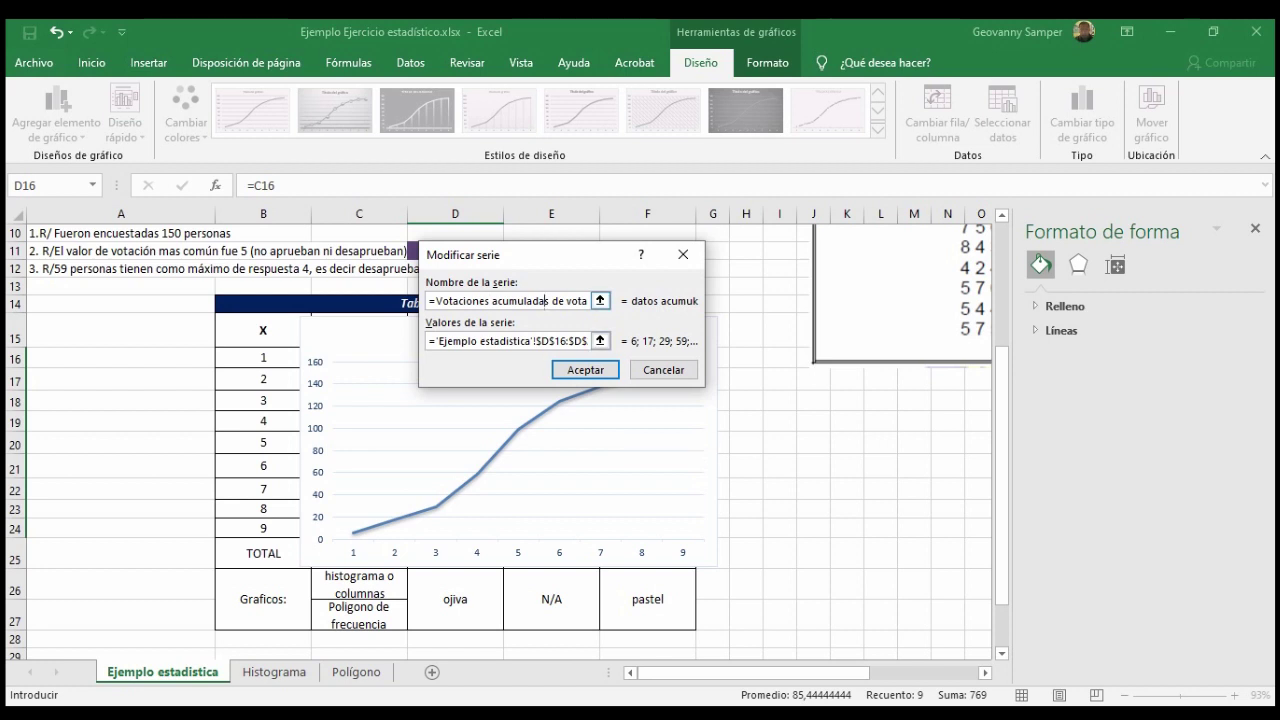
drag(551, 301, 588, 301)
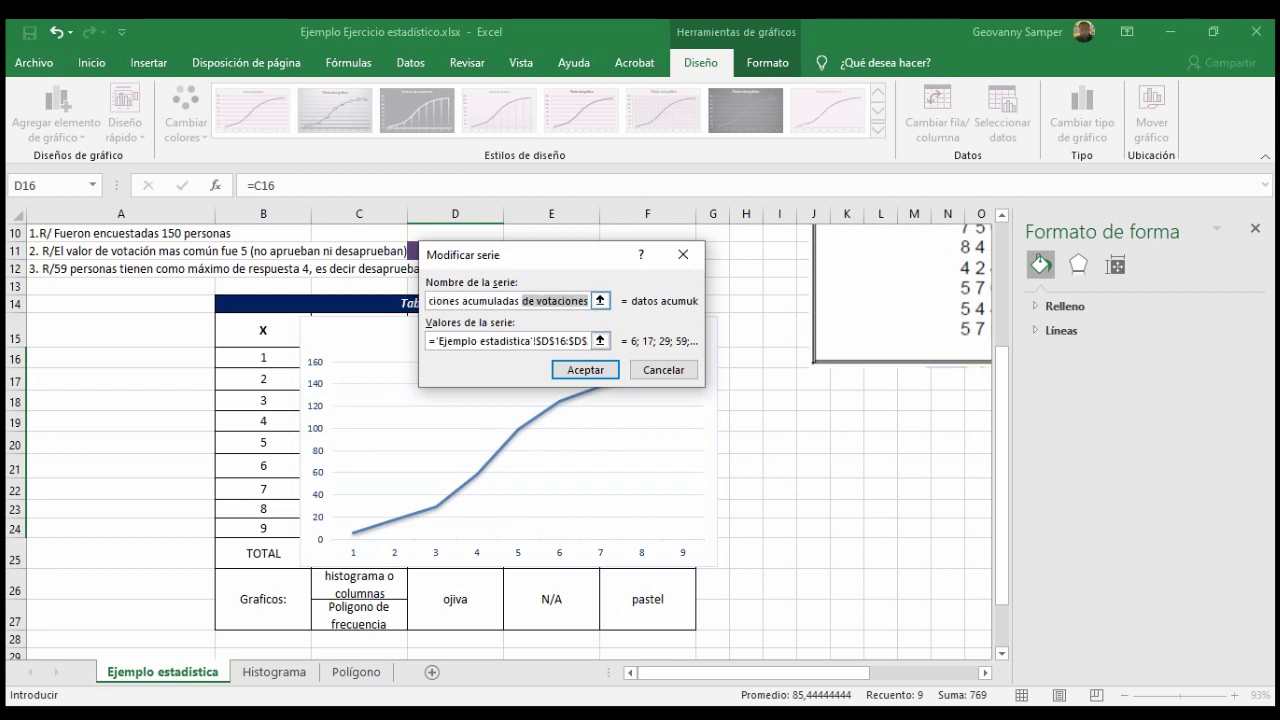
key(BackSpace)
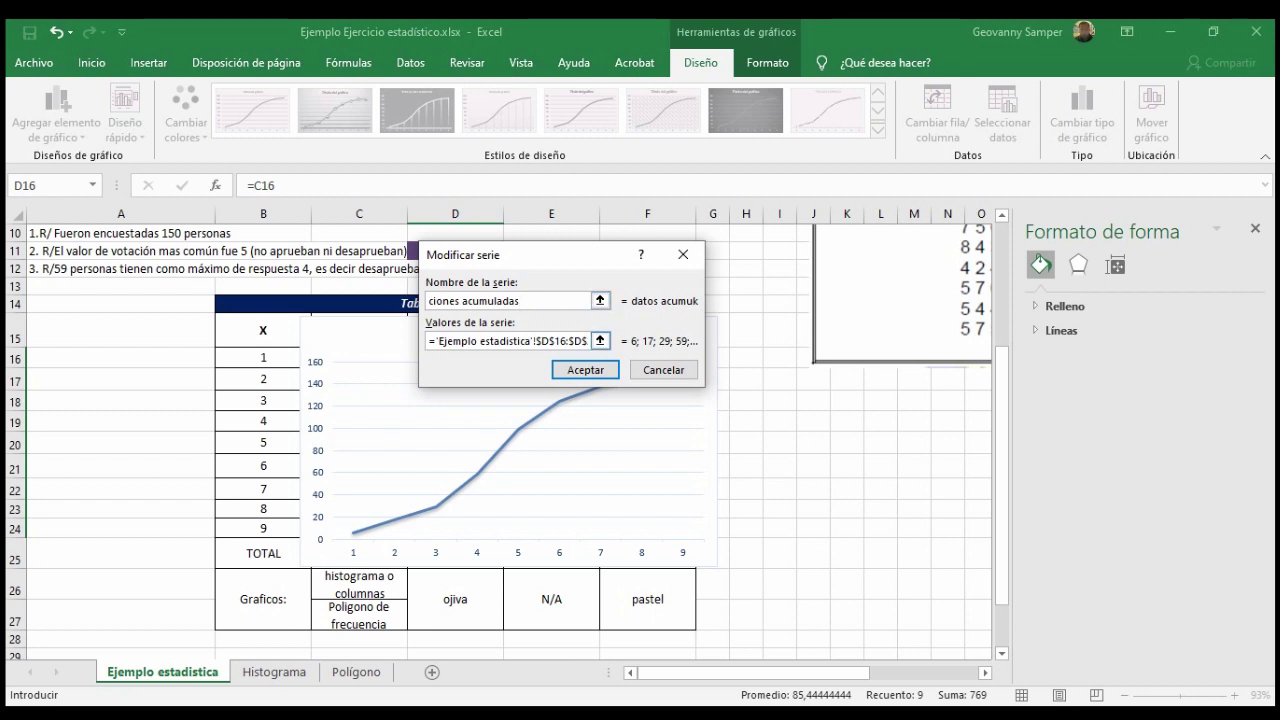
- Try confirming the revised name, dismiss the repeated formula errors, and cancel the edit
click(586, 370)
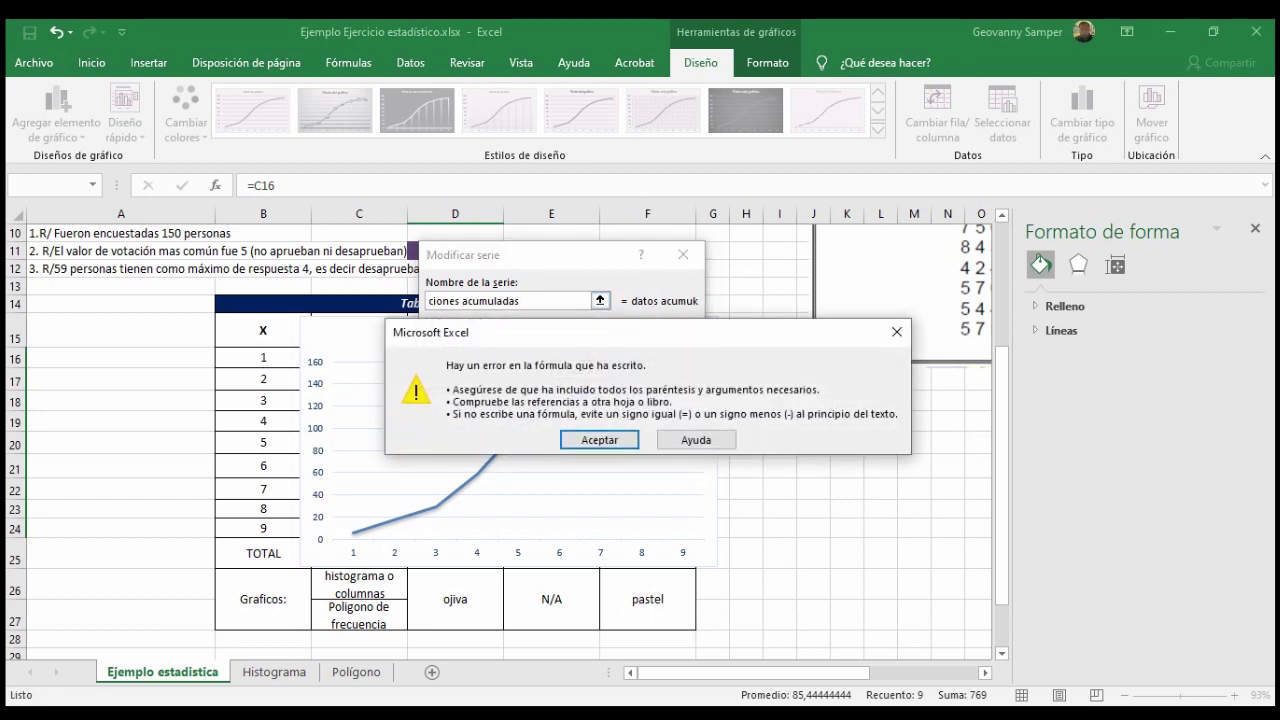
key(Return)
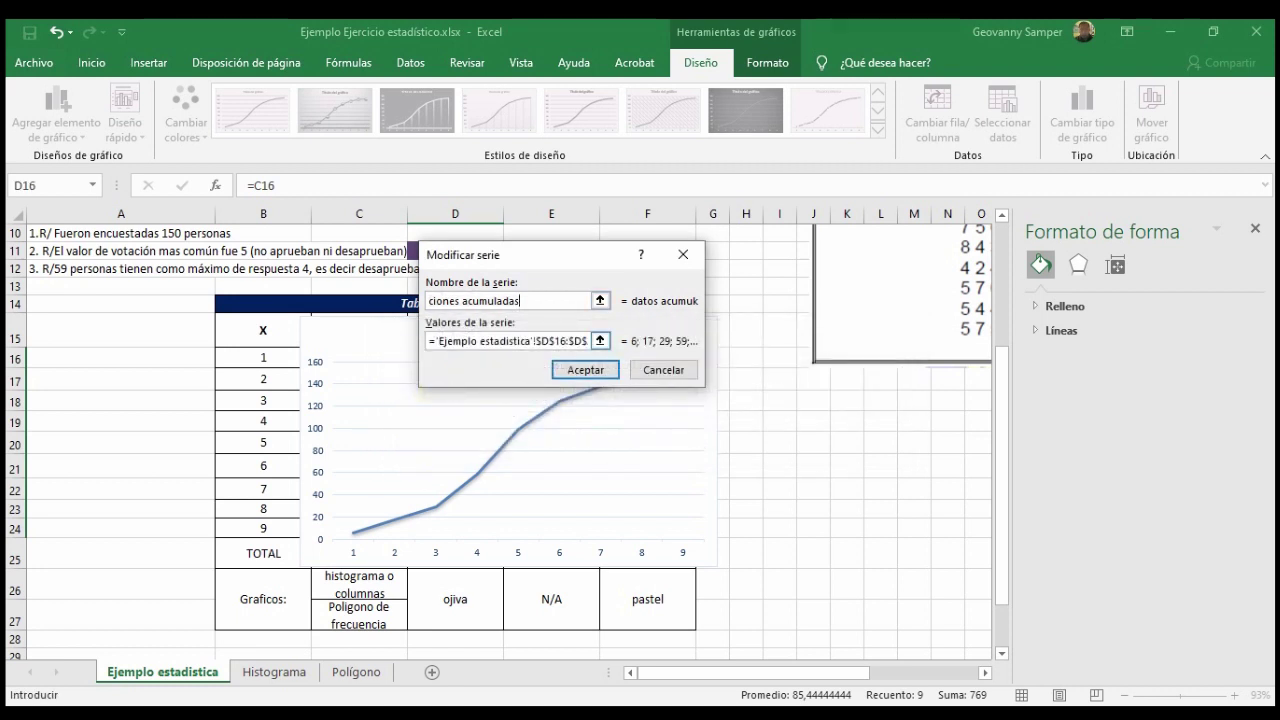
click(586, 370)
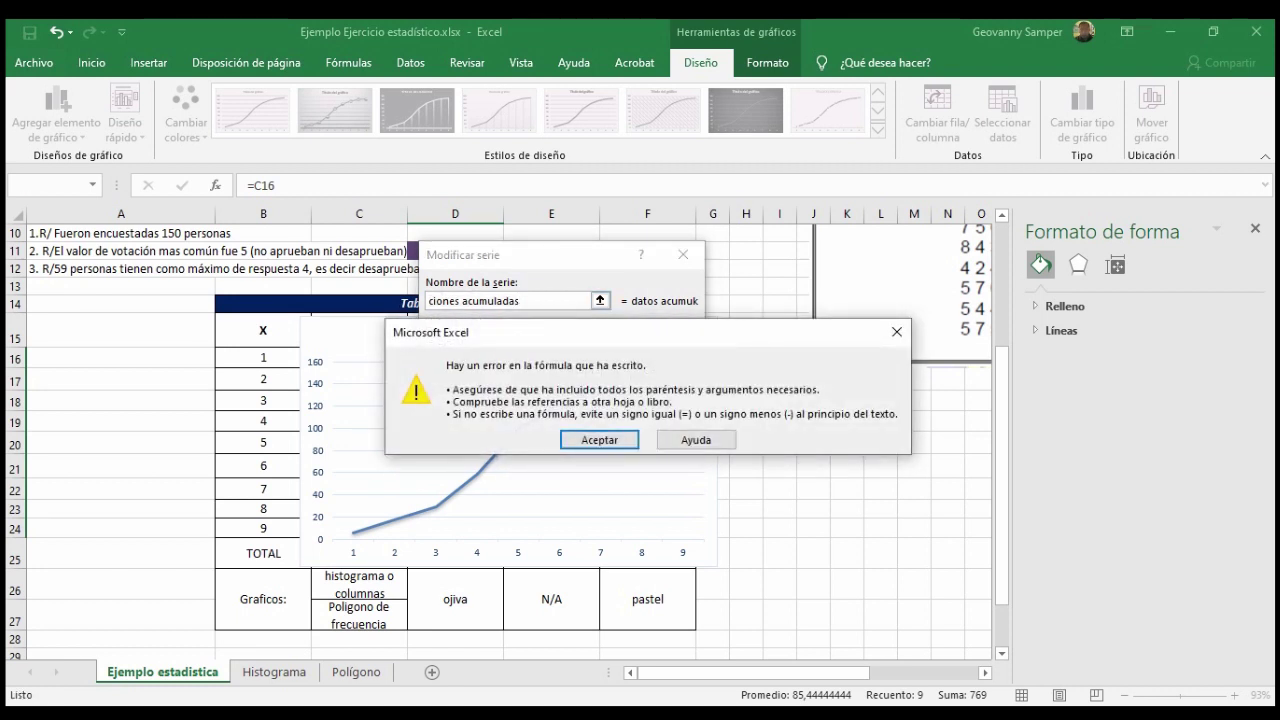
key(Return)
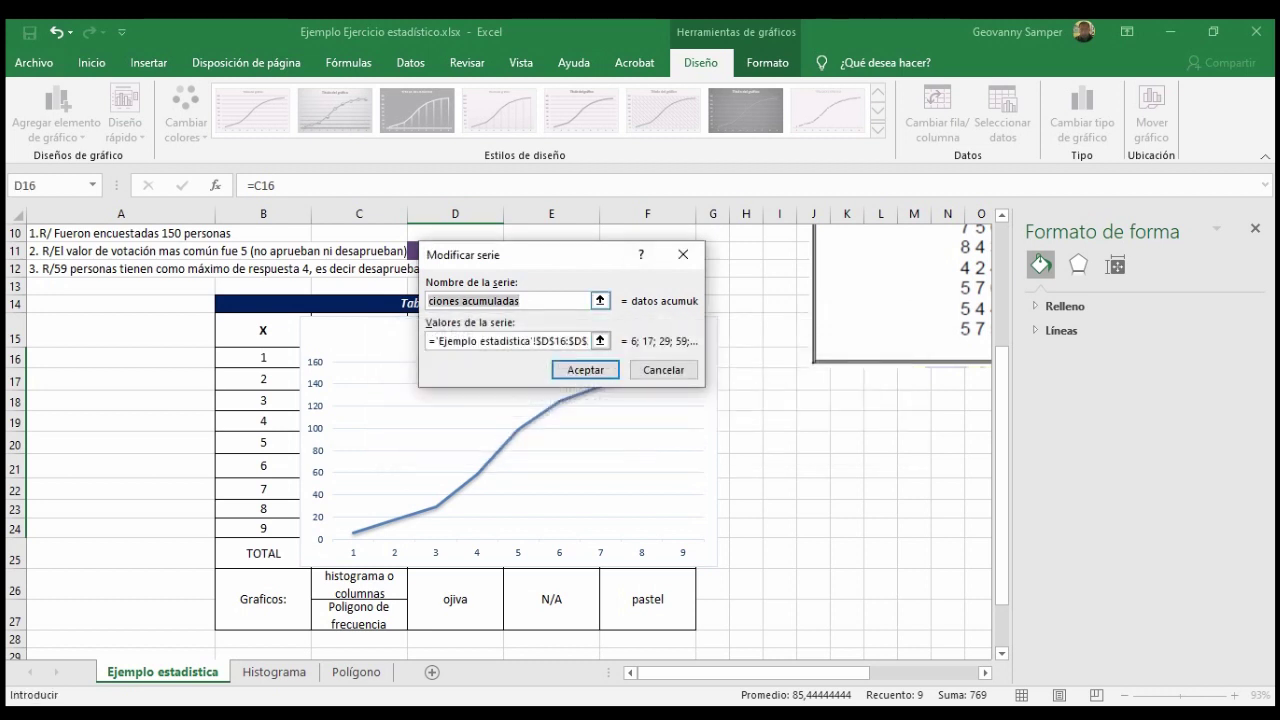
key(Return)
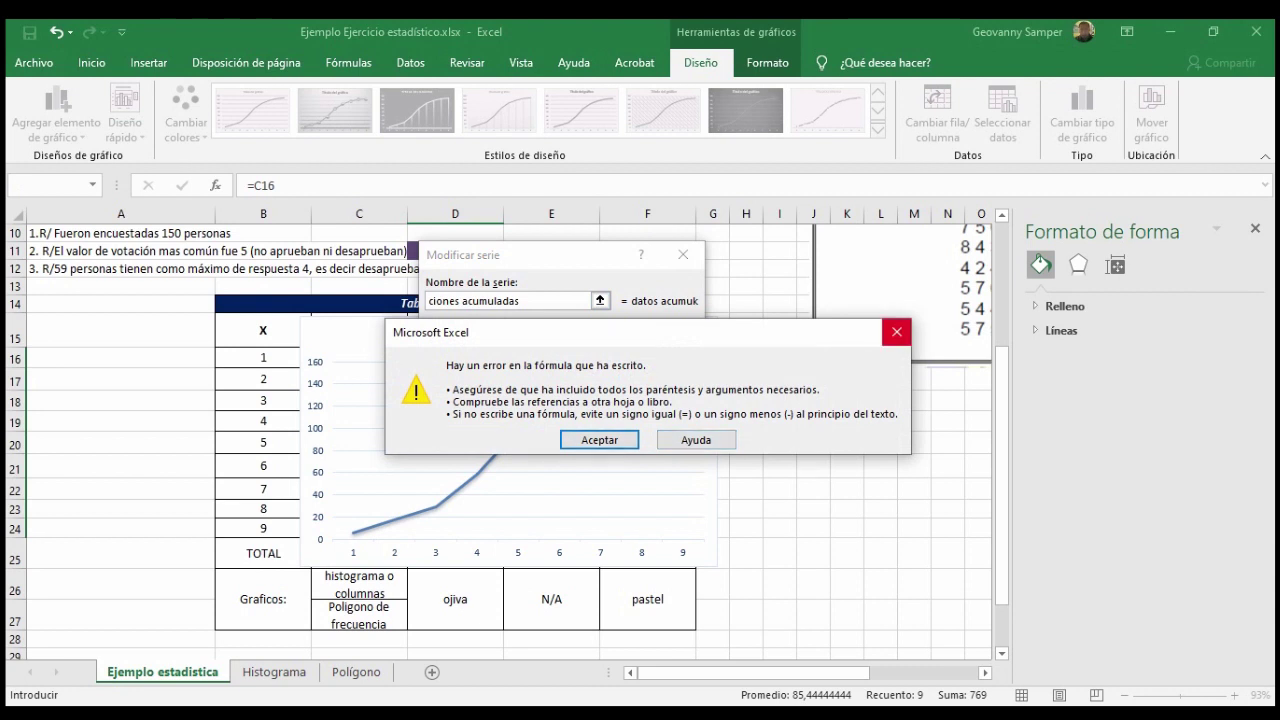
key(Return)
click(121, 358)
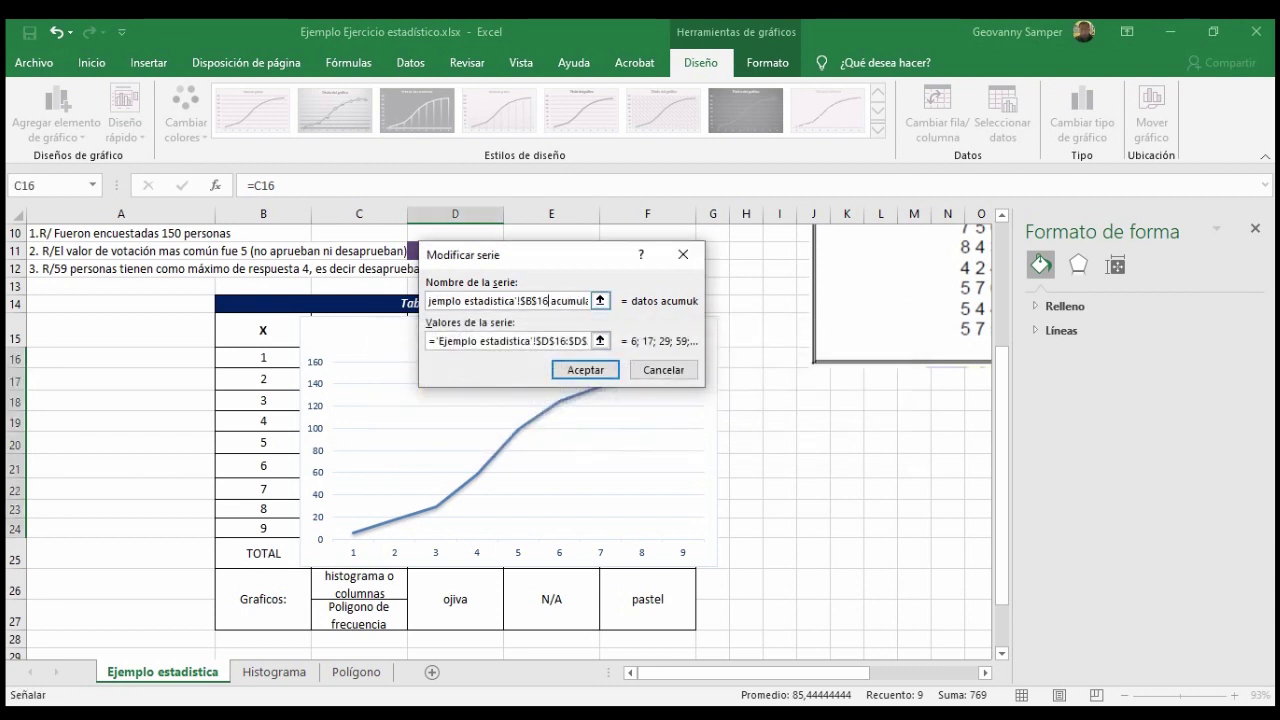
click(263, 358)
key(BackSpace)
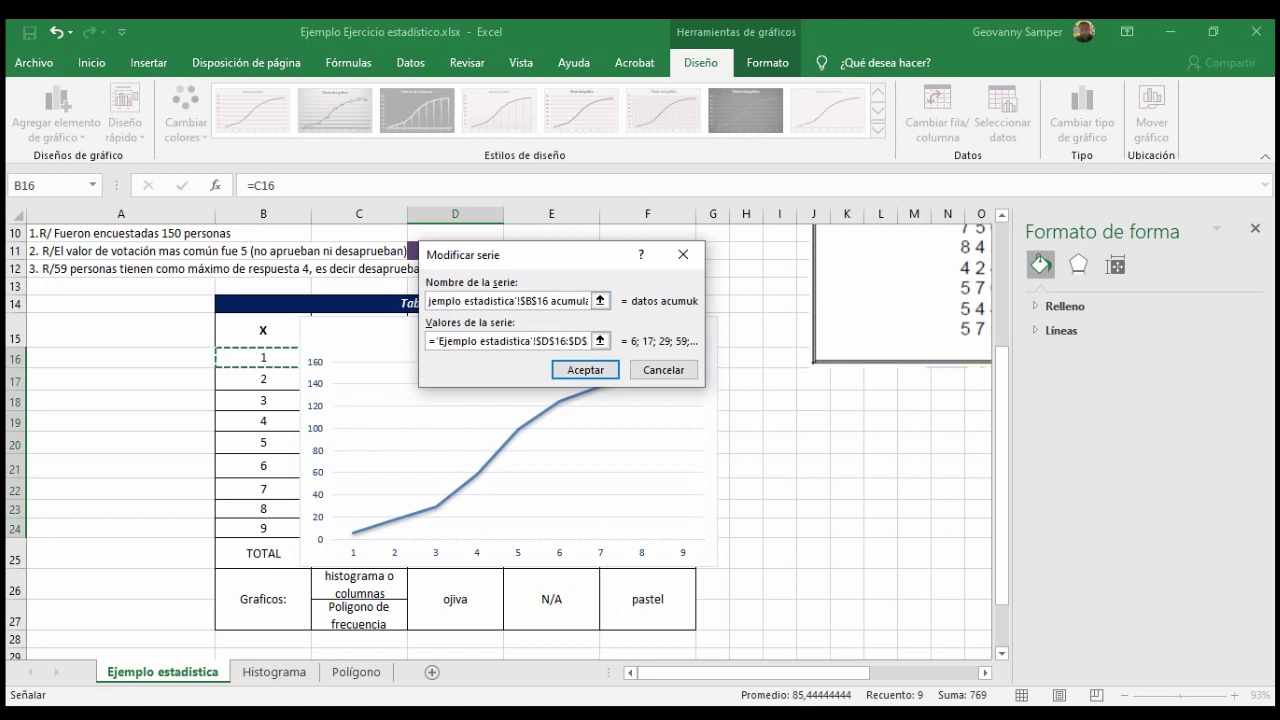
key(BackSpace)
key(BackSpace)
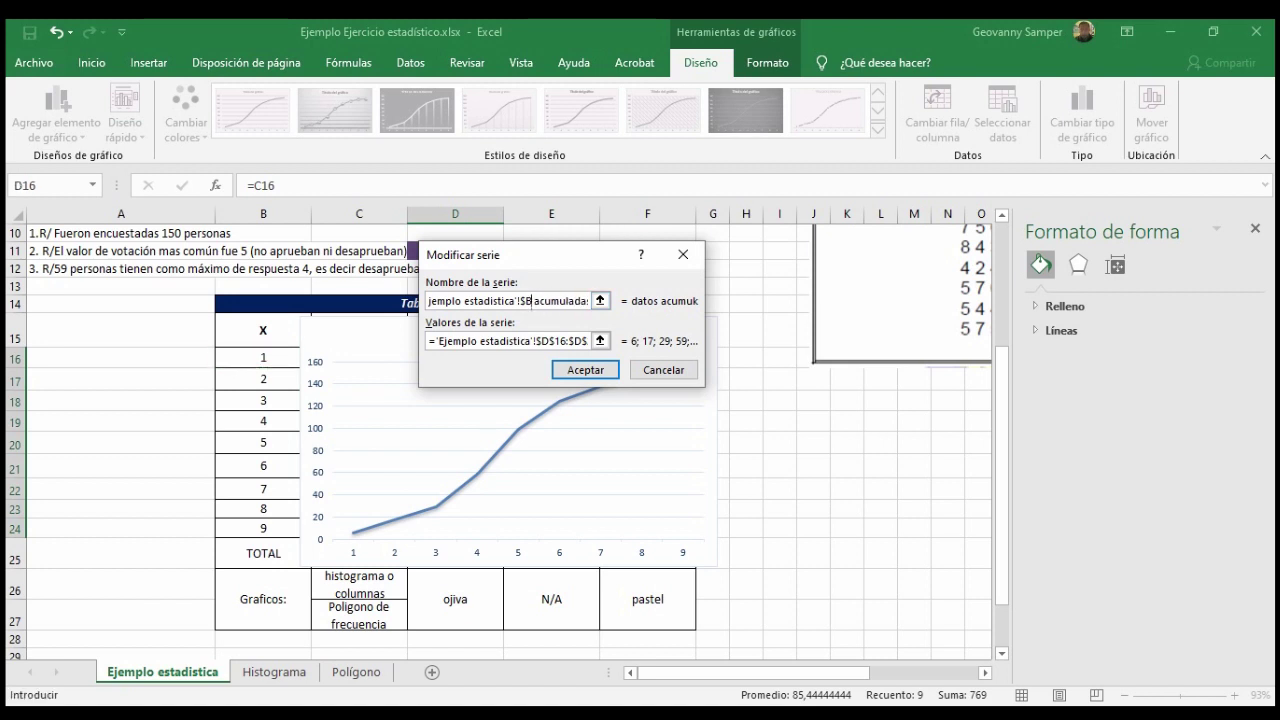
click(683, 254)
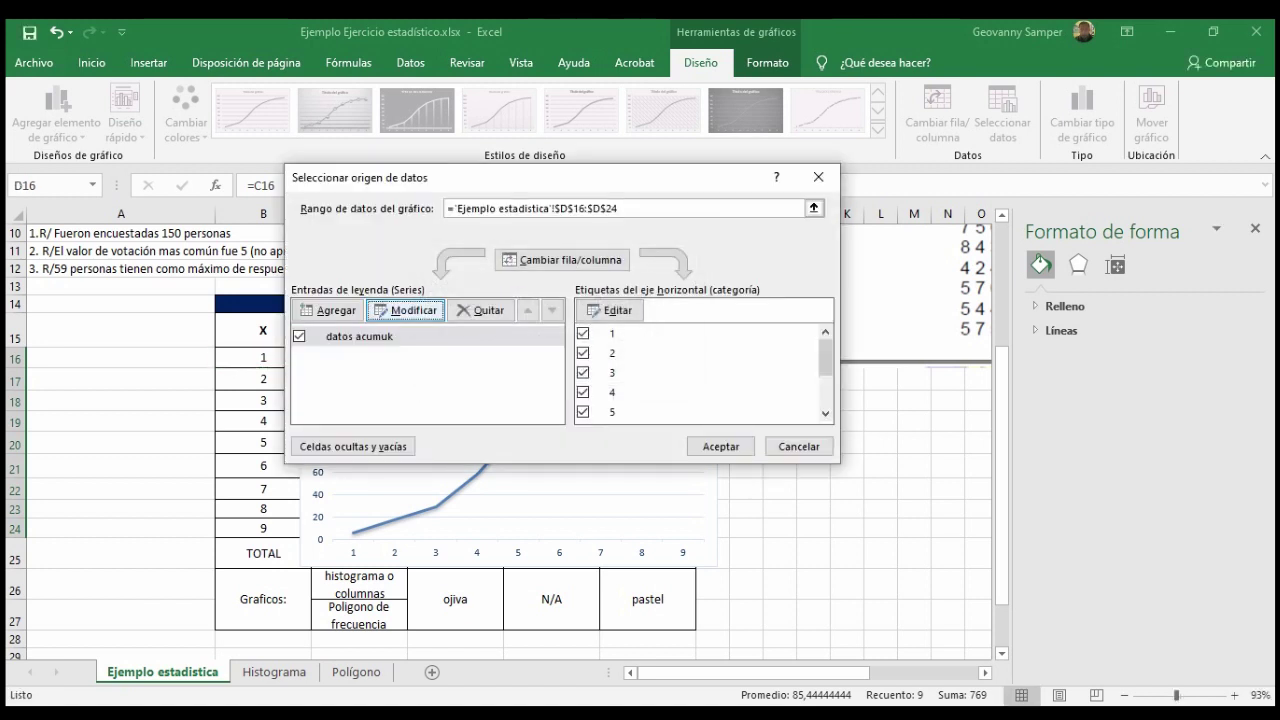
- Rename the ogive series to 'NÚMERO DE VOTACIONES ACUMULADAS' and apply it to the chart
click(410, 311)
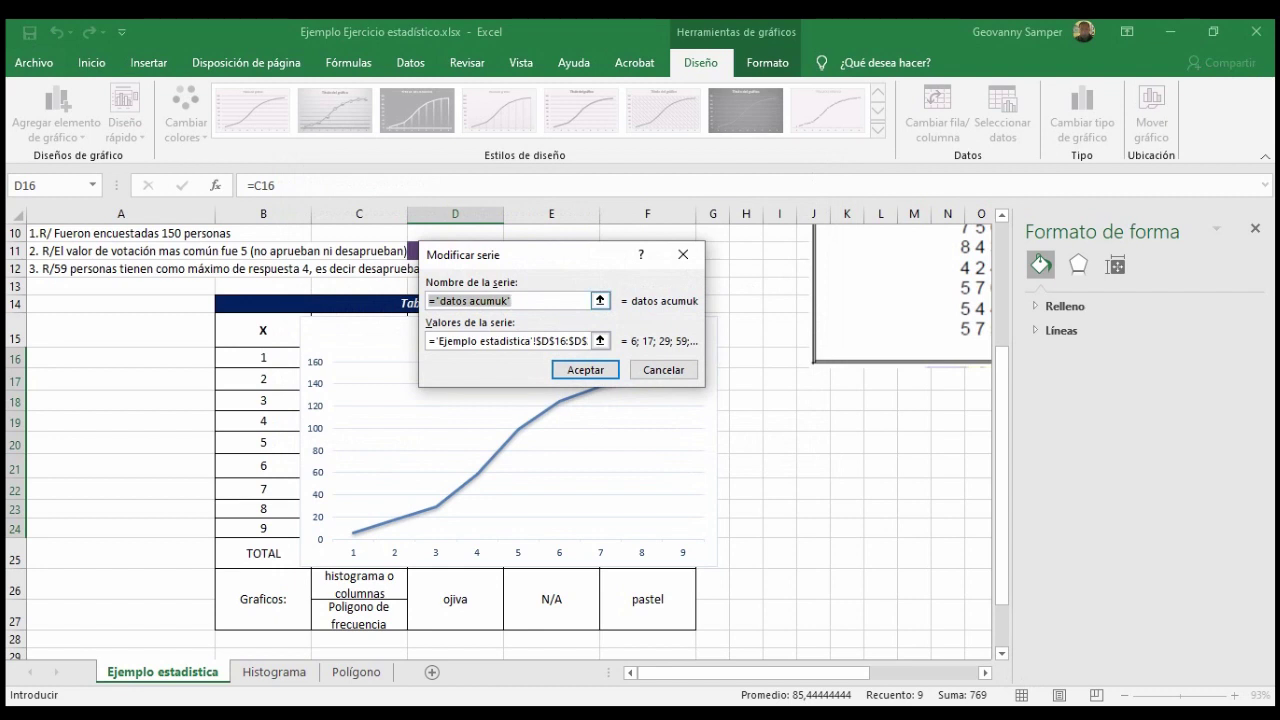
click(509, 301)
key(BackSpace)
key(BackSpace)
key(BackSpace)
key(BackSpace)
key(BackSpace)
key(BackSpace)
key(BackSpace)
key(BackSpace)
key(BackSpace)
key(BackSpace)
key(BackSpace)
text(VOTACIONE)
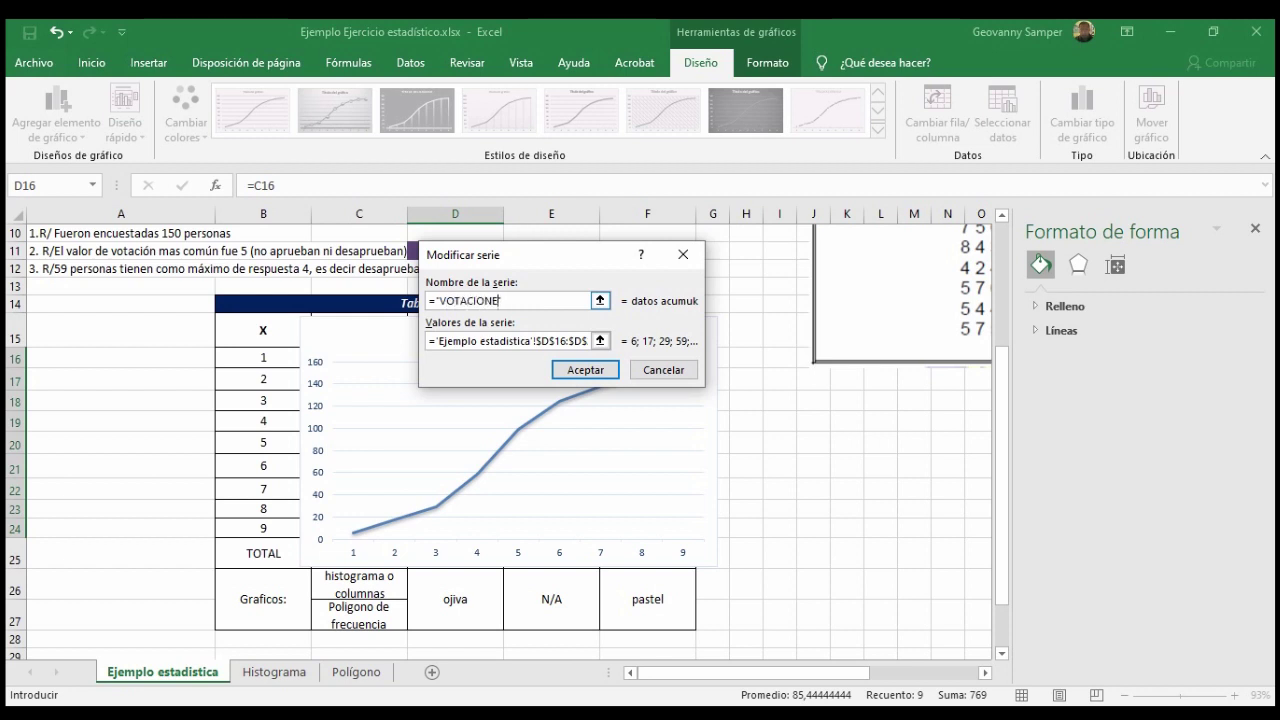
text(S ACUMULADAS)
click(440, 301)
text(NUM)
key(BackSpace)
key(BackSpace)
text(ÚMERO DE)
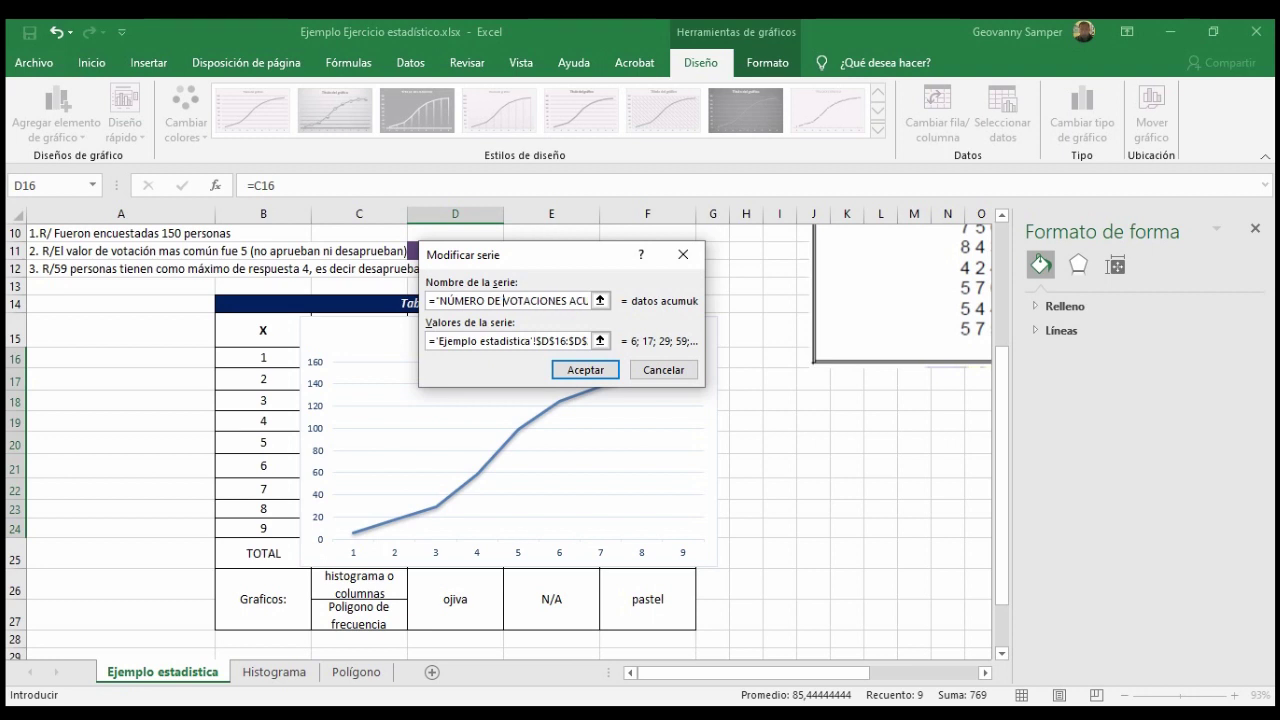
click(585, 370)
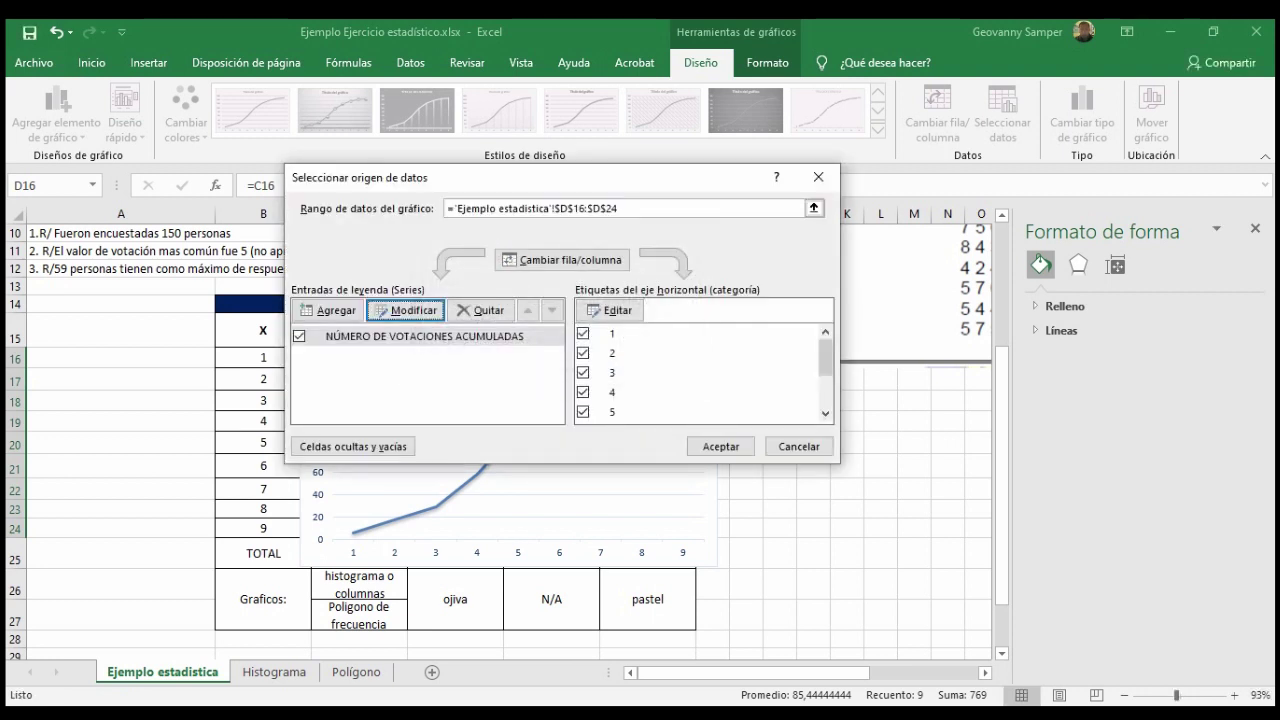
click(721, 446)
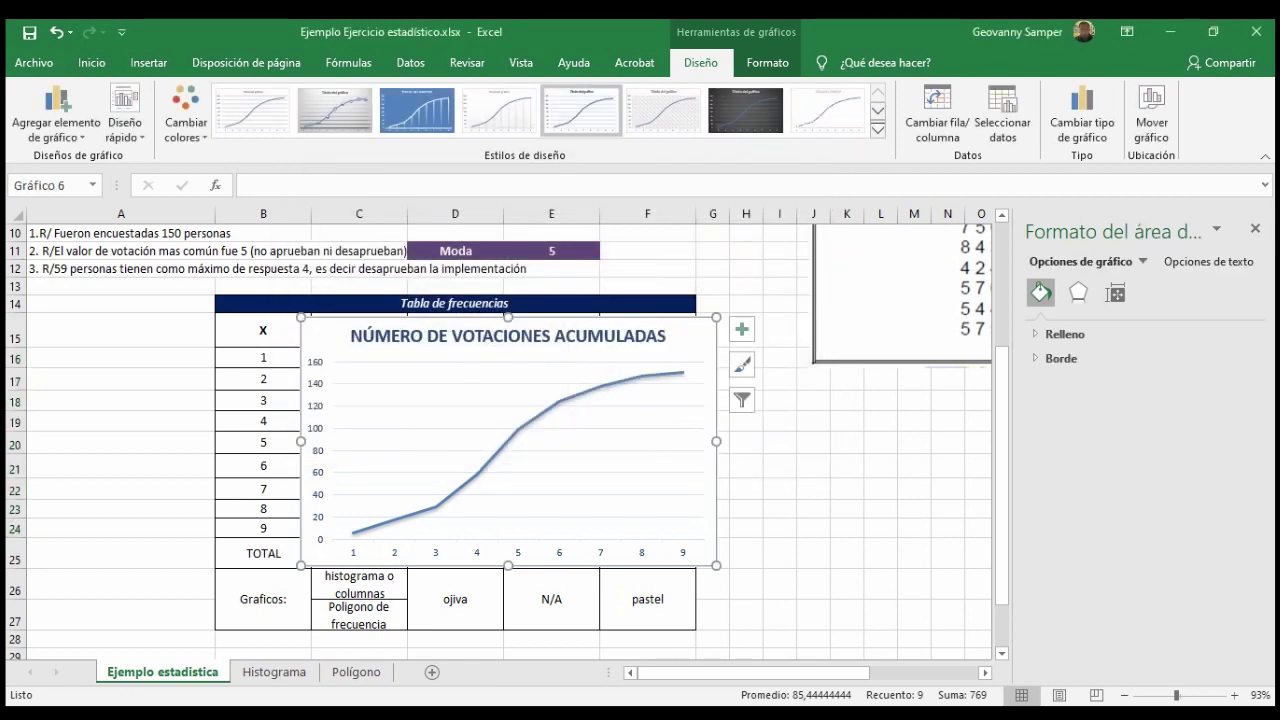
- Move the ogive chart to a new sheet named 'Ojiva' and place its tab after Polígono
right_click(332, 275)
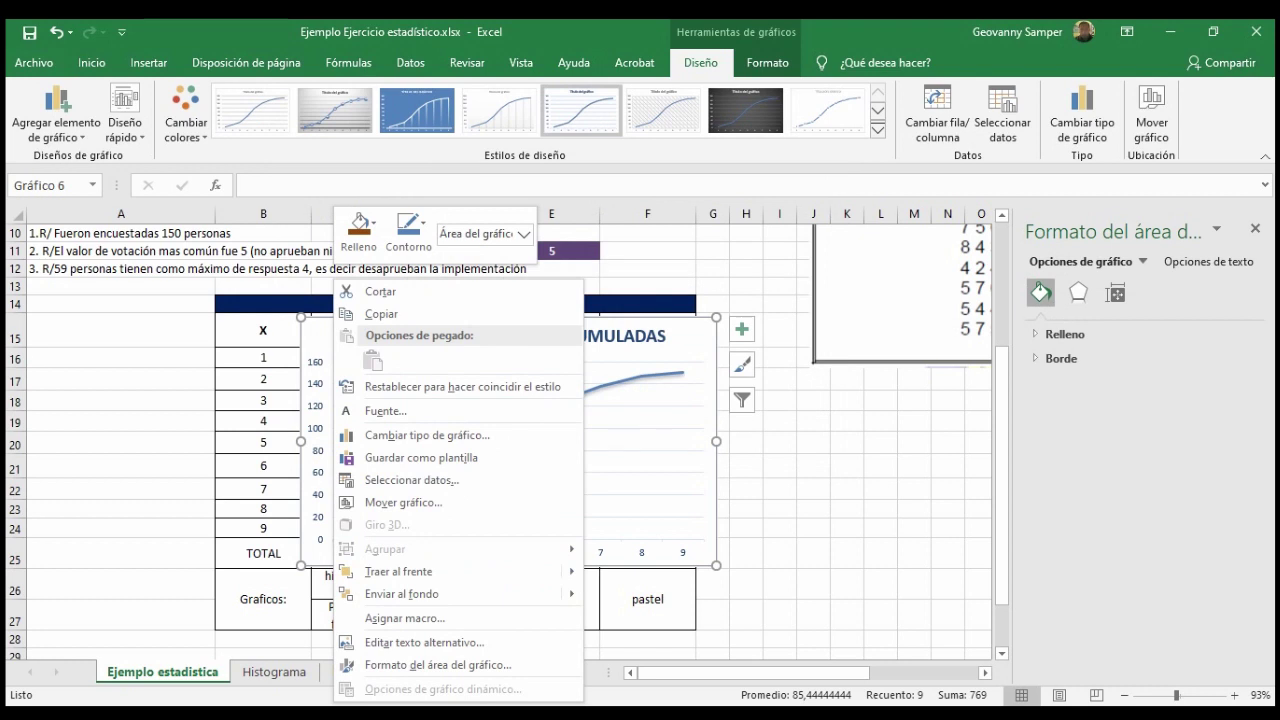
key(Escape)
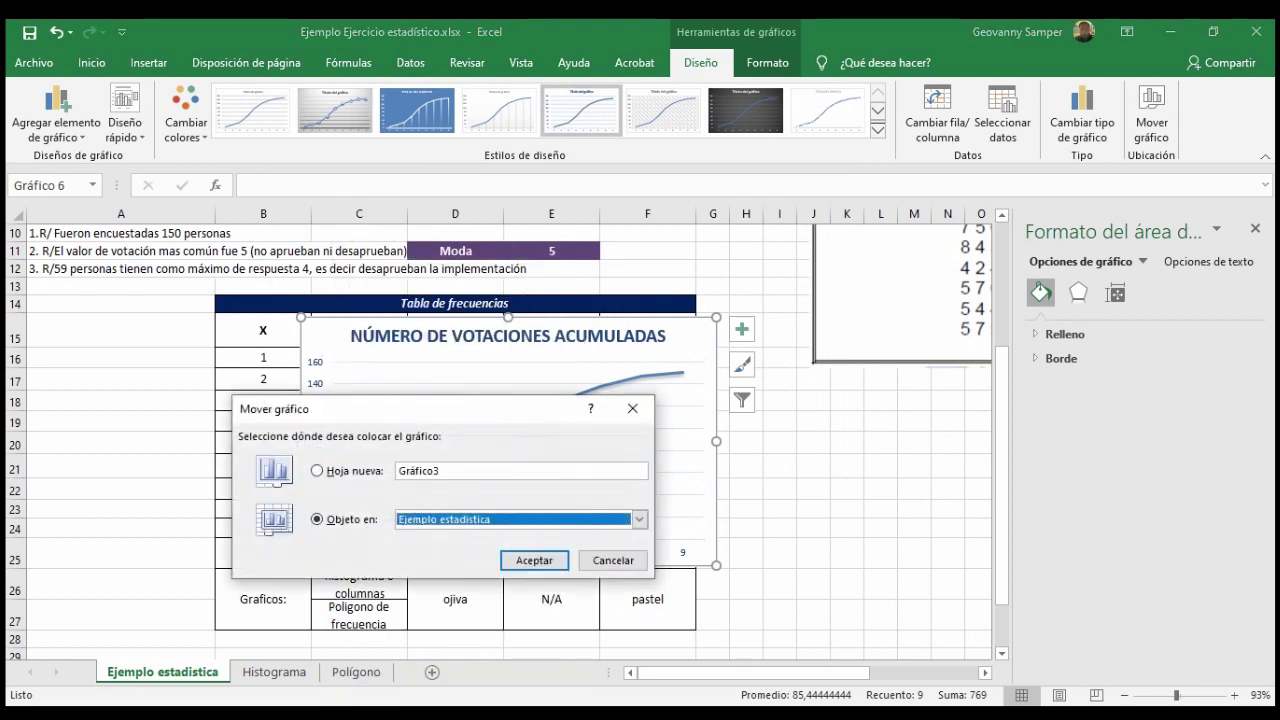
click(318, 470)
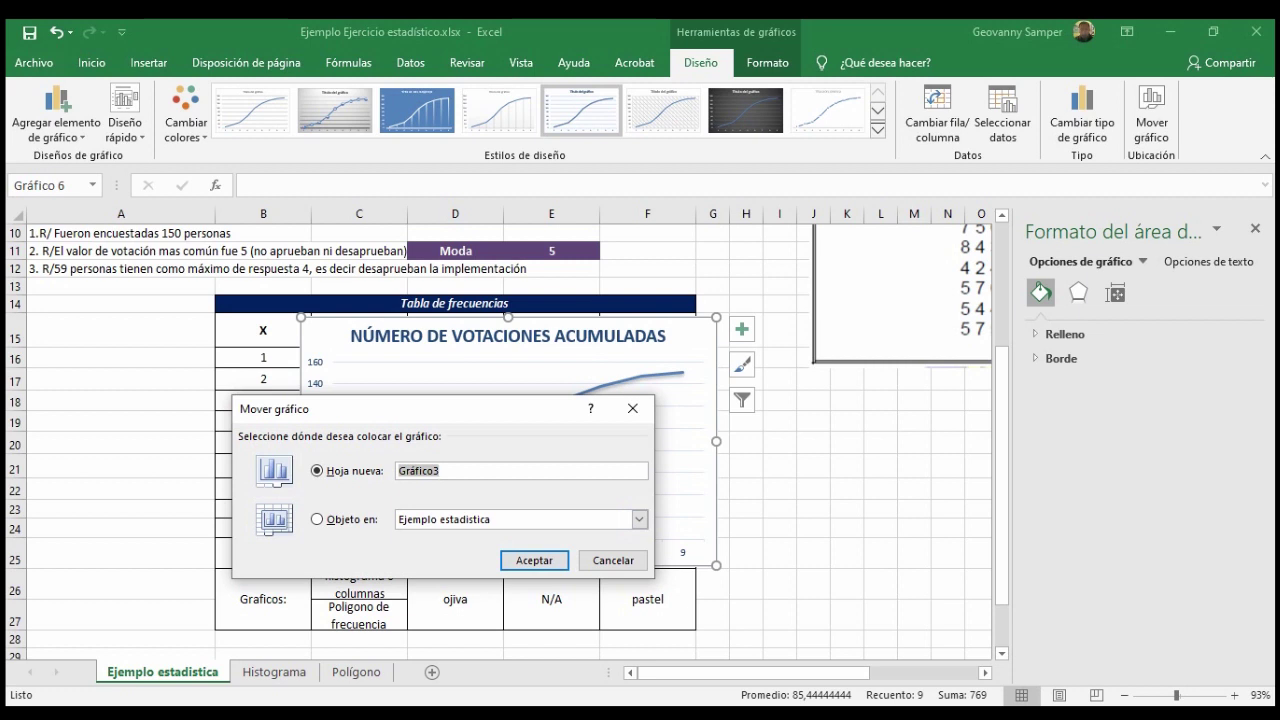
text(o)
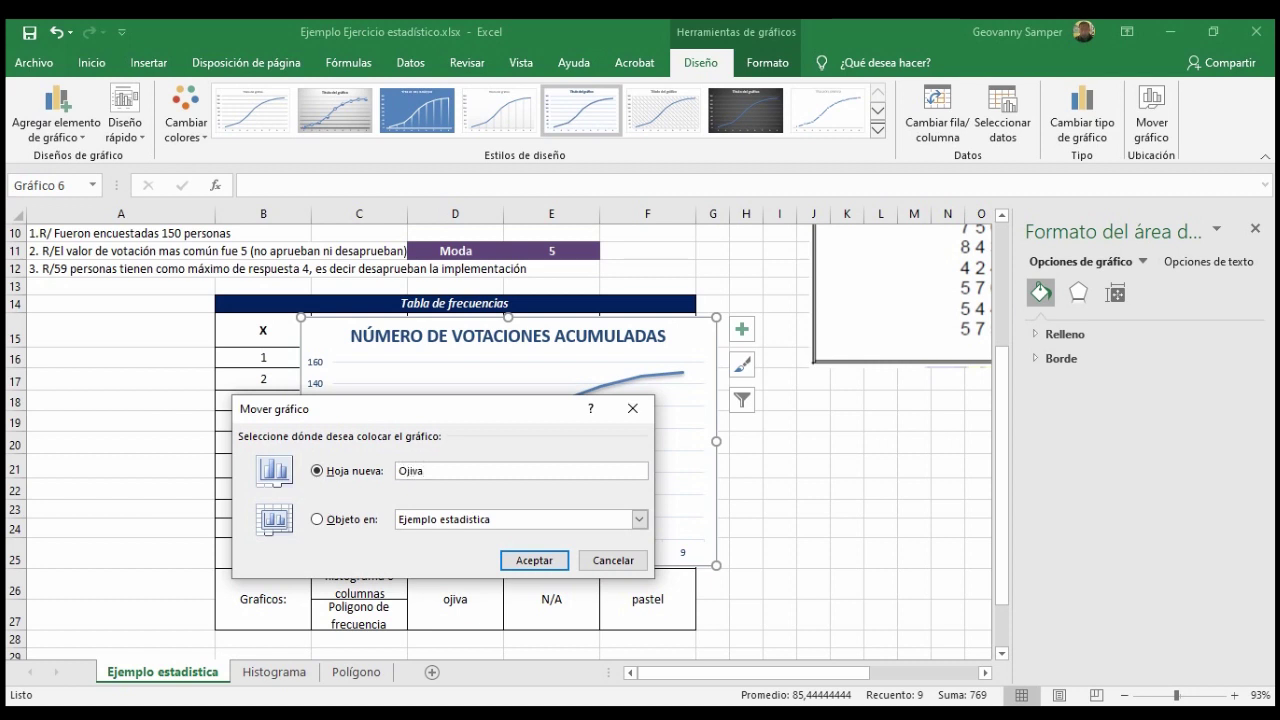
click(534, 560)
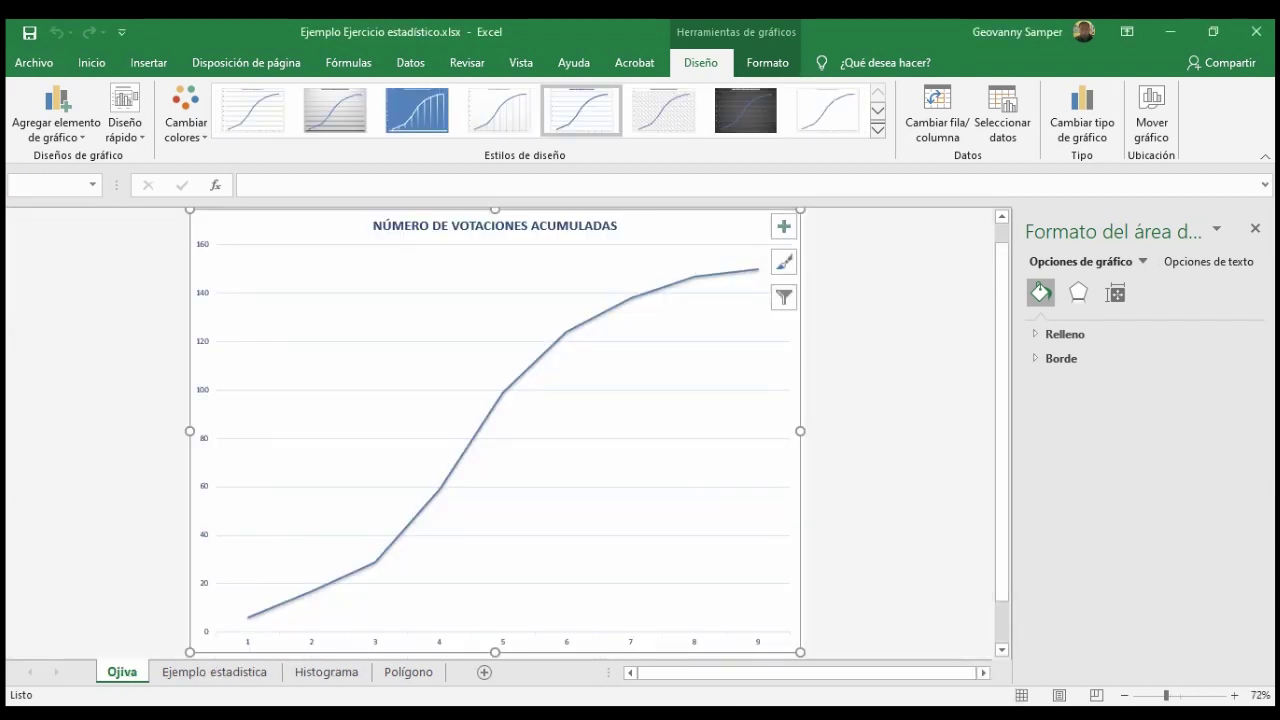
drag(122, 672, 440, 672)
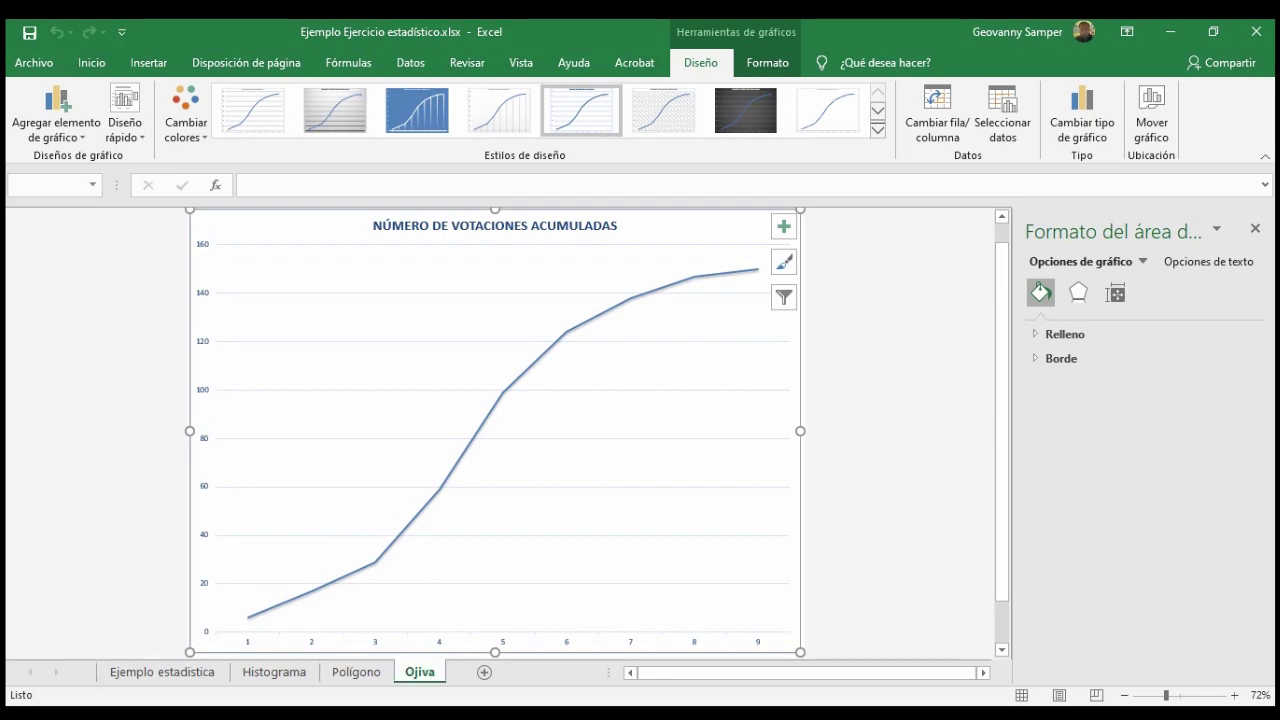
- Return to the Ejemplo estadistica sheet and review relative frequencies E16:E24 and percentages F16:F24
click(162, 672)
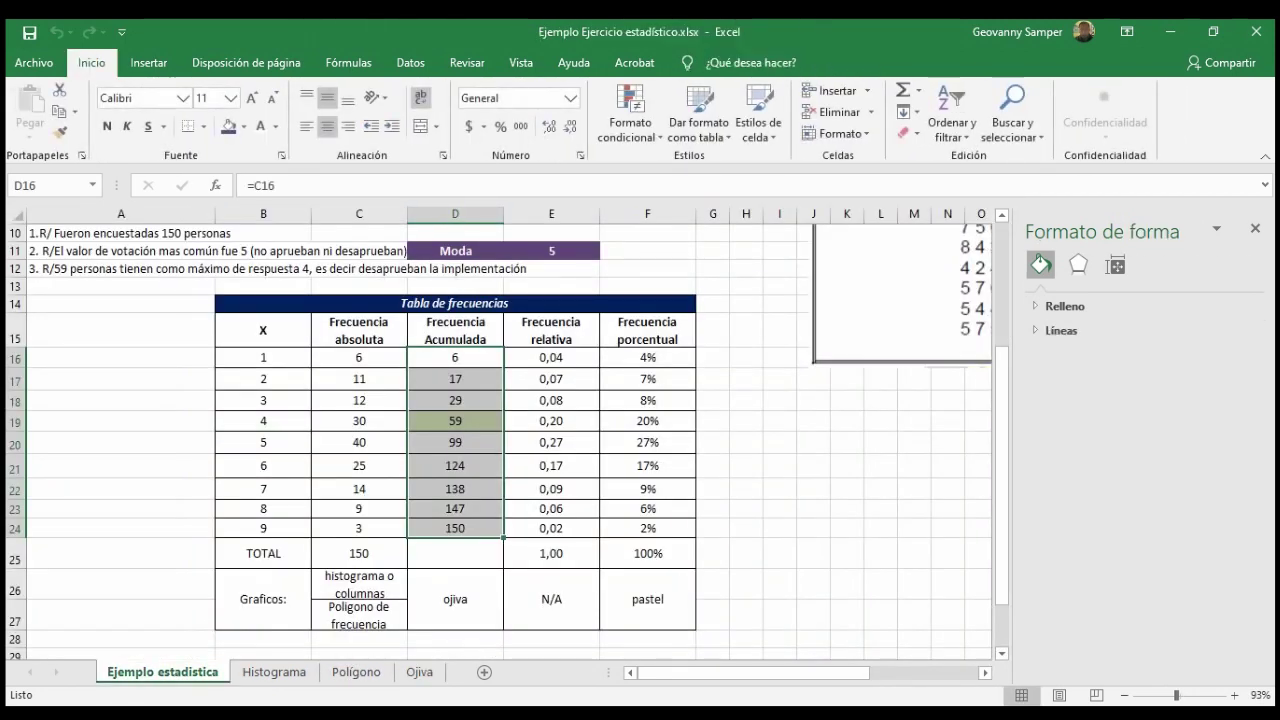
drag(551, 357, 551, 528)
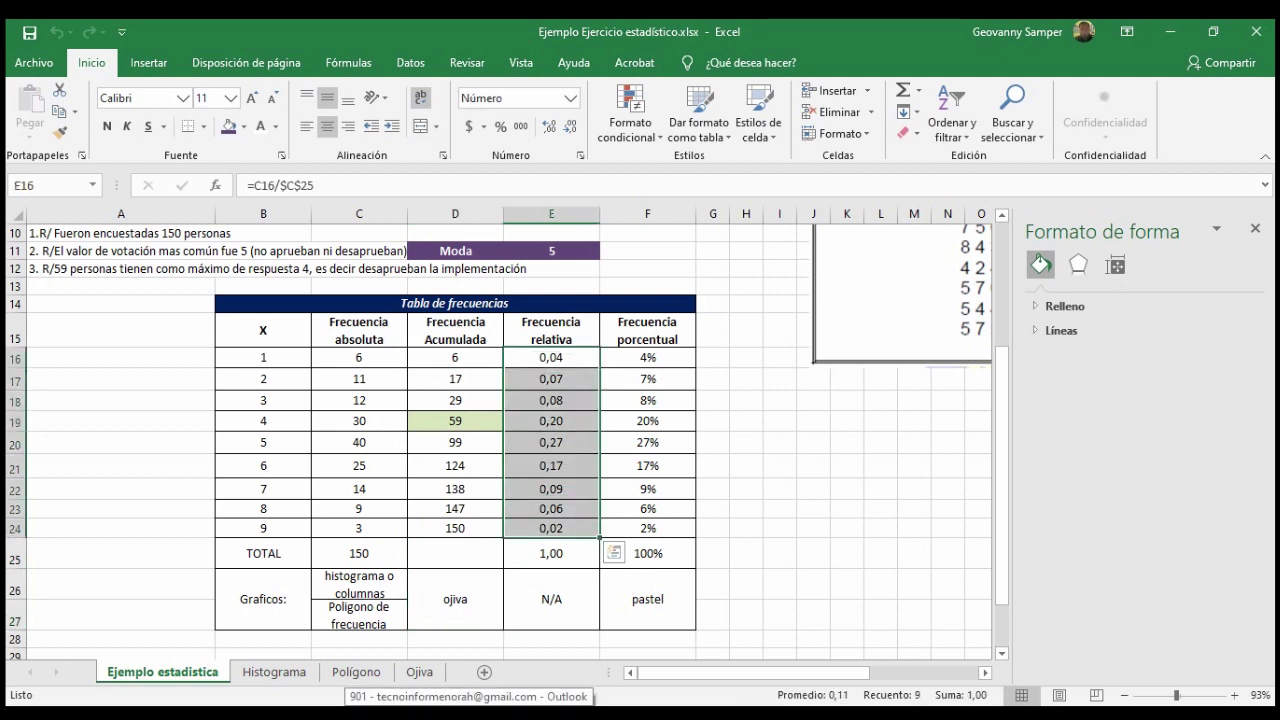
drag(647, 357, 647, 528)
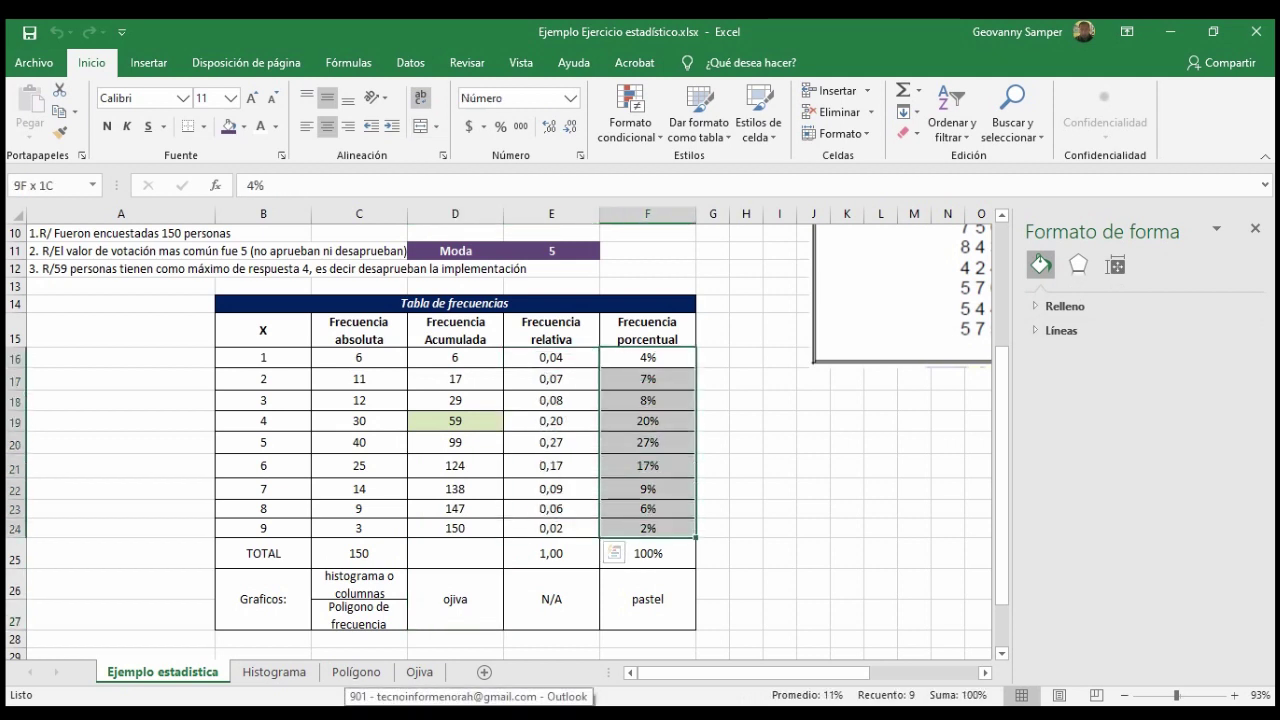
drag(647, 357, 647, 528)
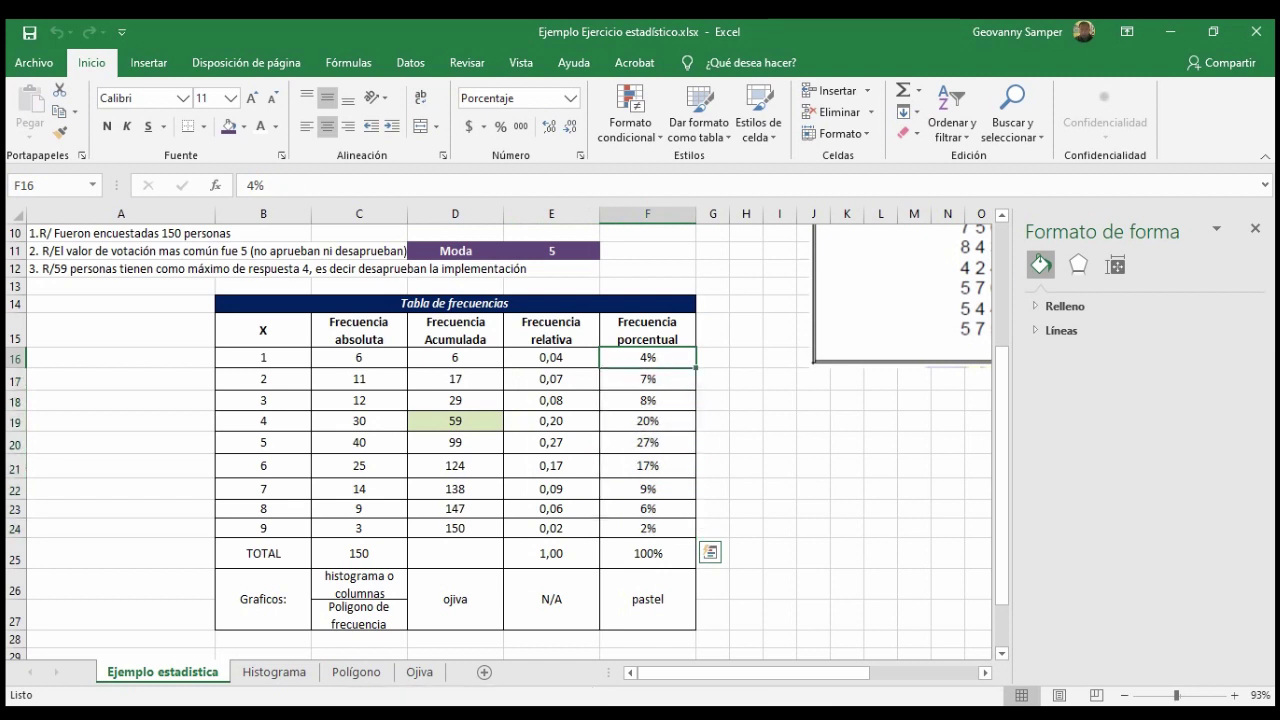
click(813, 465)
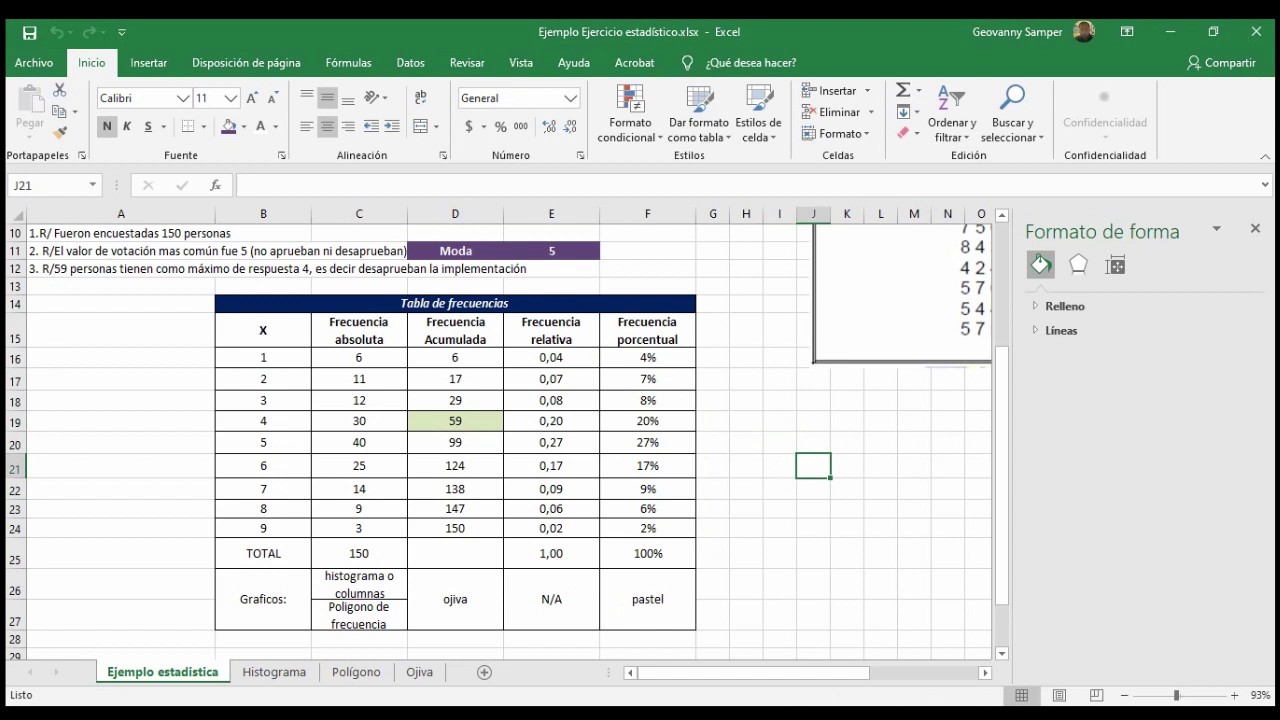
- Select the absolute frequencies C16:C24 for charting
drag(647, 357, 647, 528)
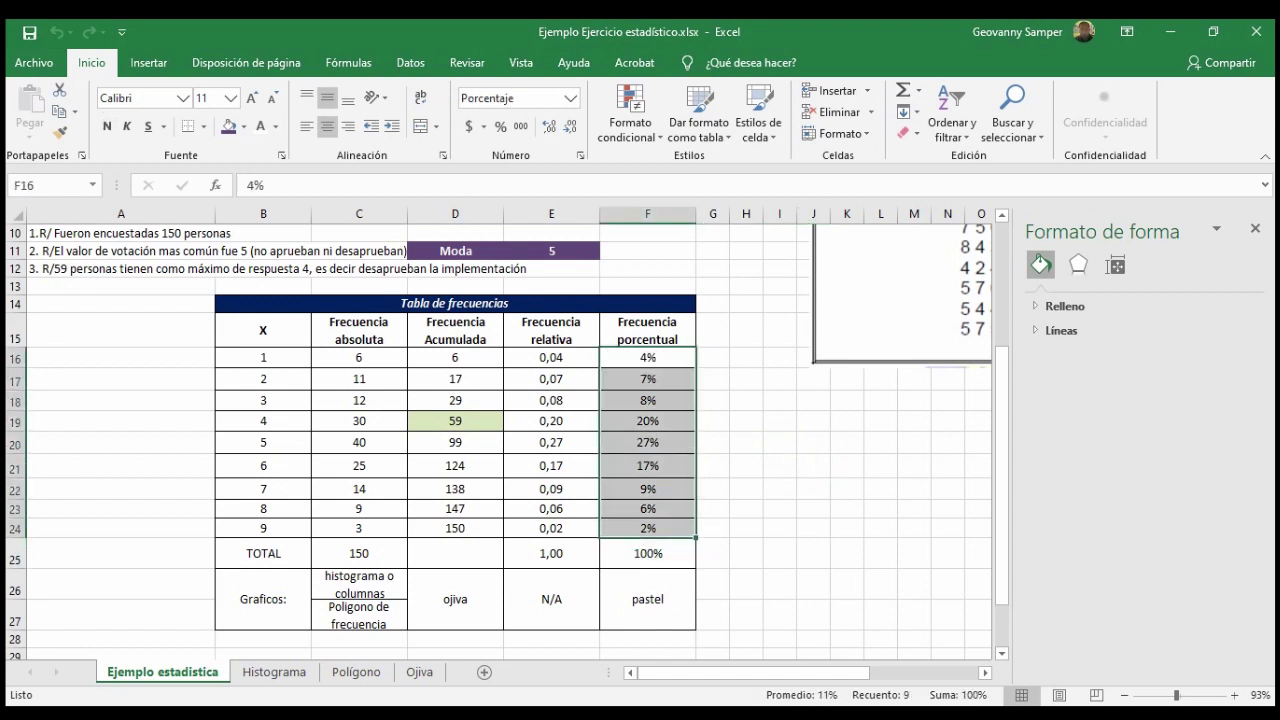
click(359, 357)
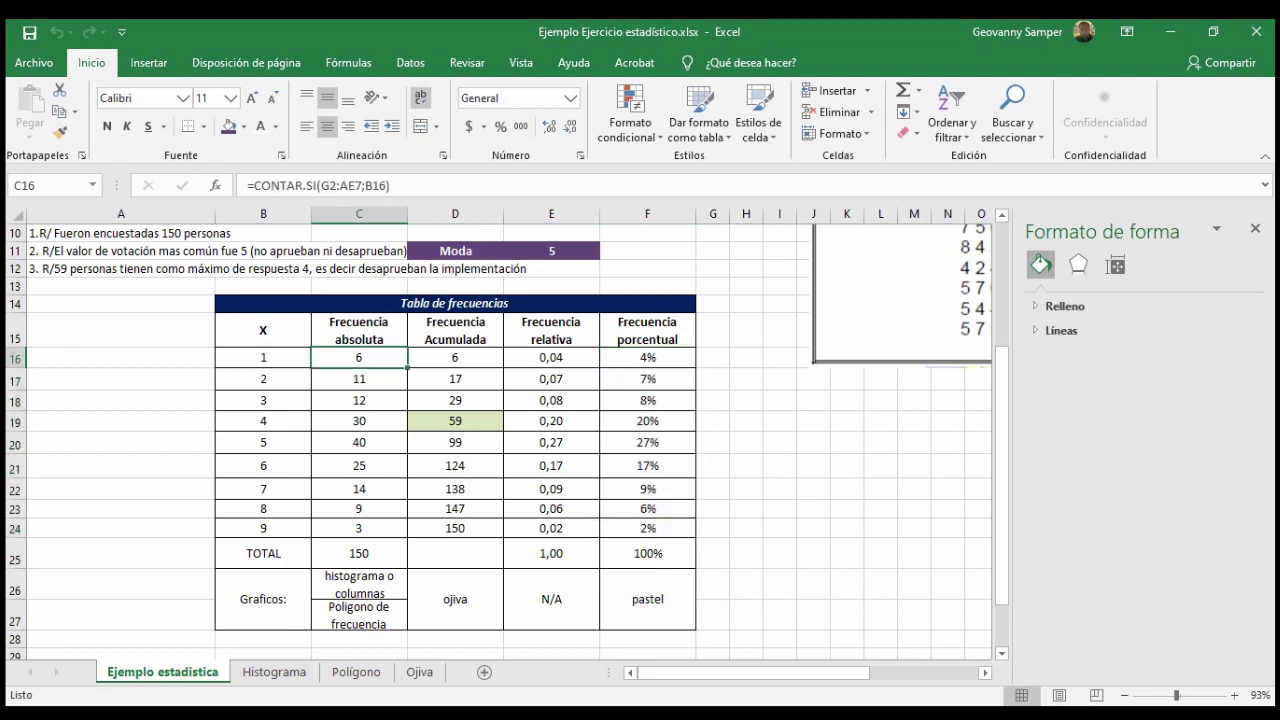
drag(359, 357, 359, 528)
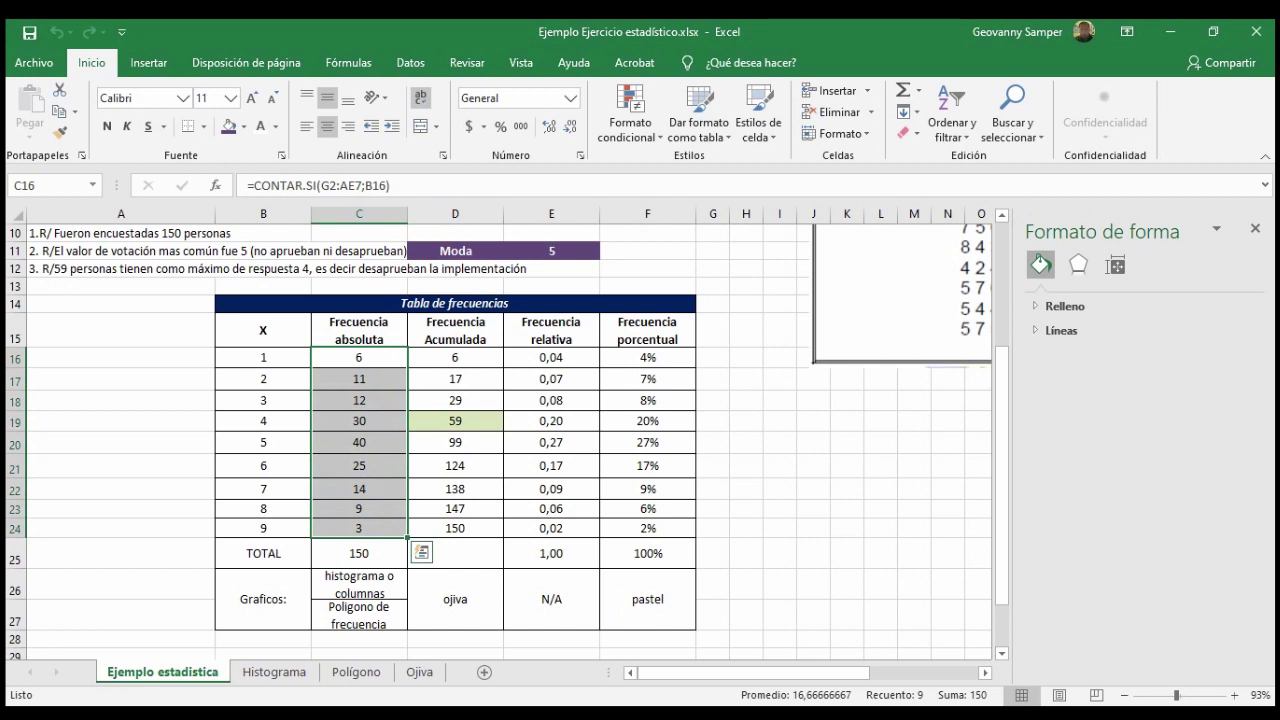
- Insert a 2D pie chart of C16:C24 beside the table and open its series for editing
click(148, 62)
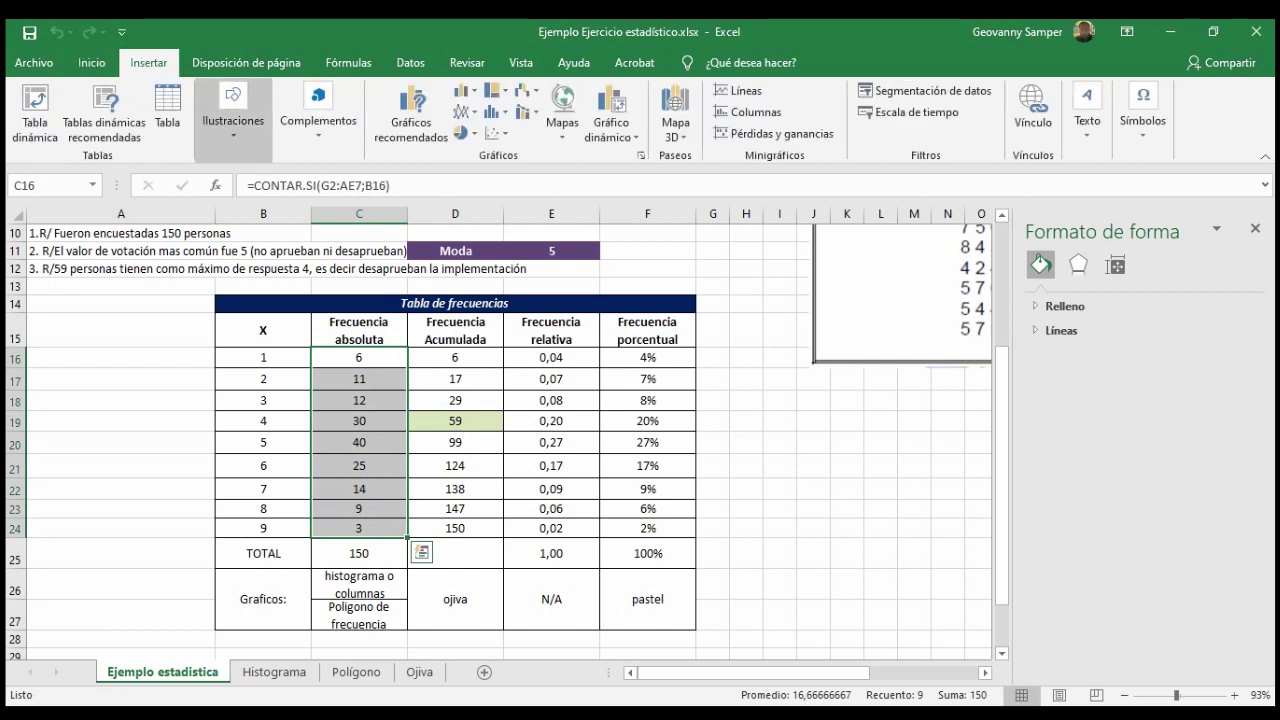
click(462, 132)
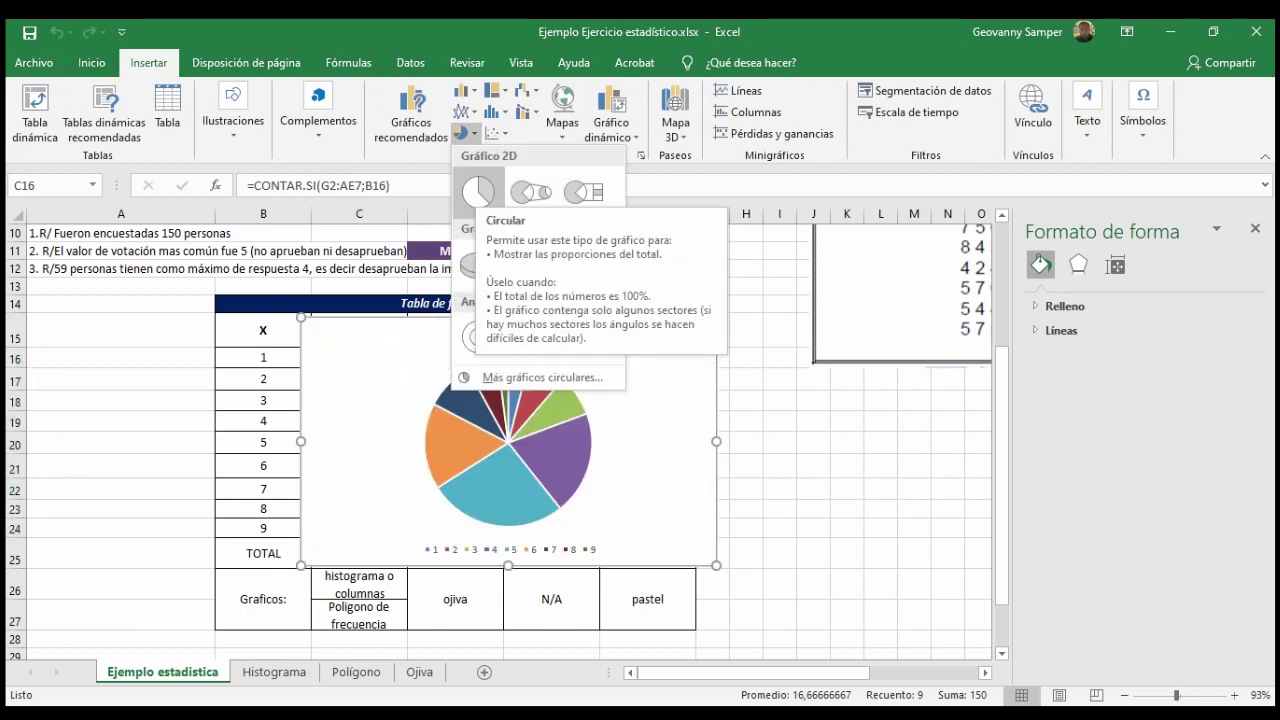
click(478, 191)
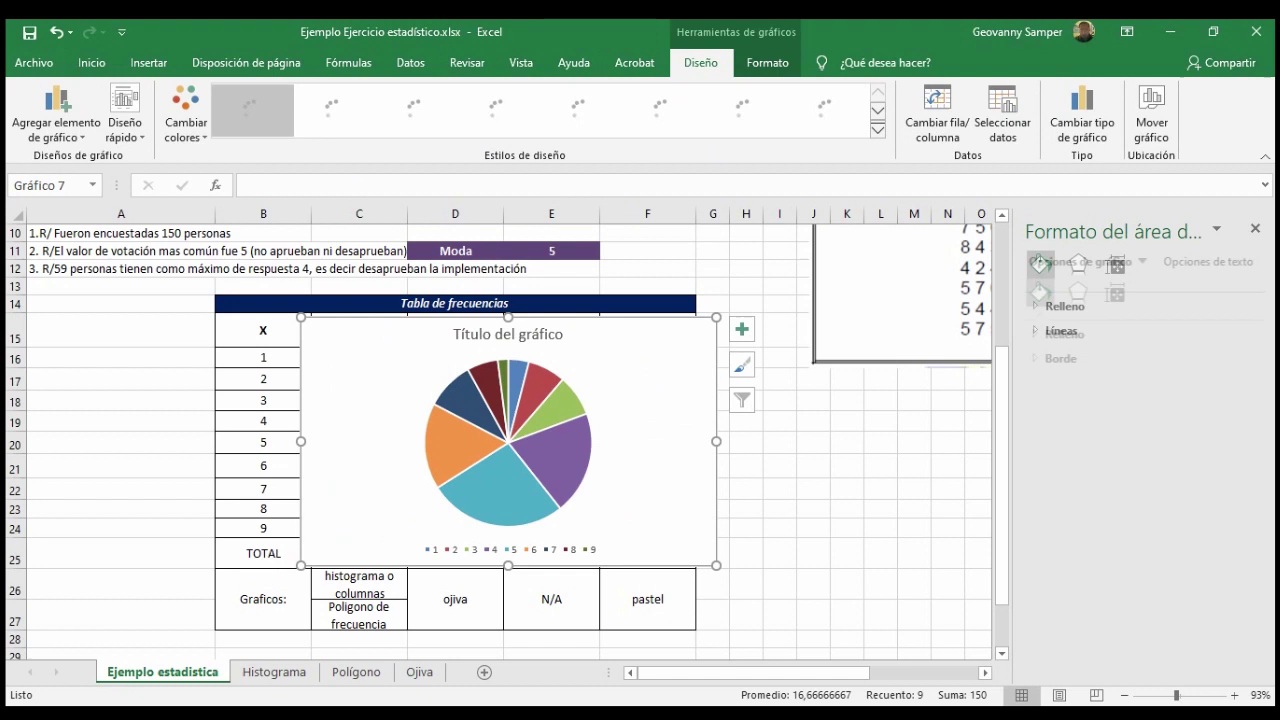
drag(380, 470, 586, 511)
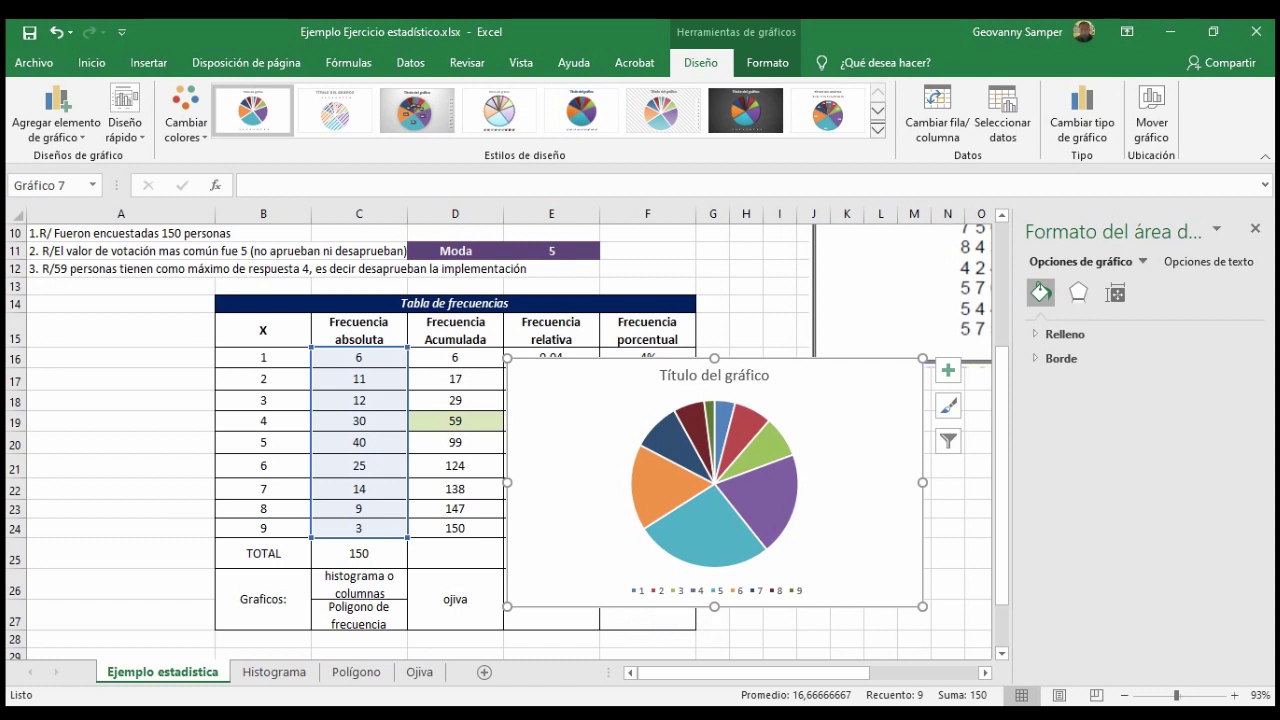
click(1002, 115)
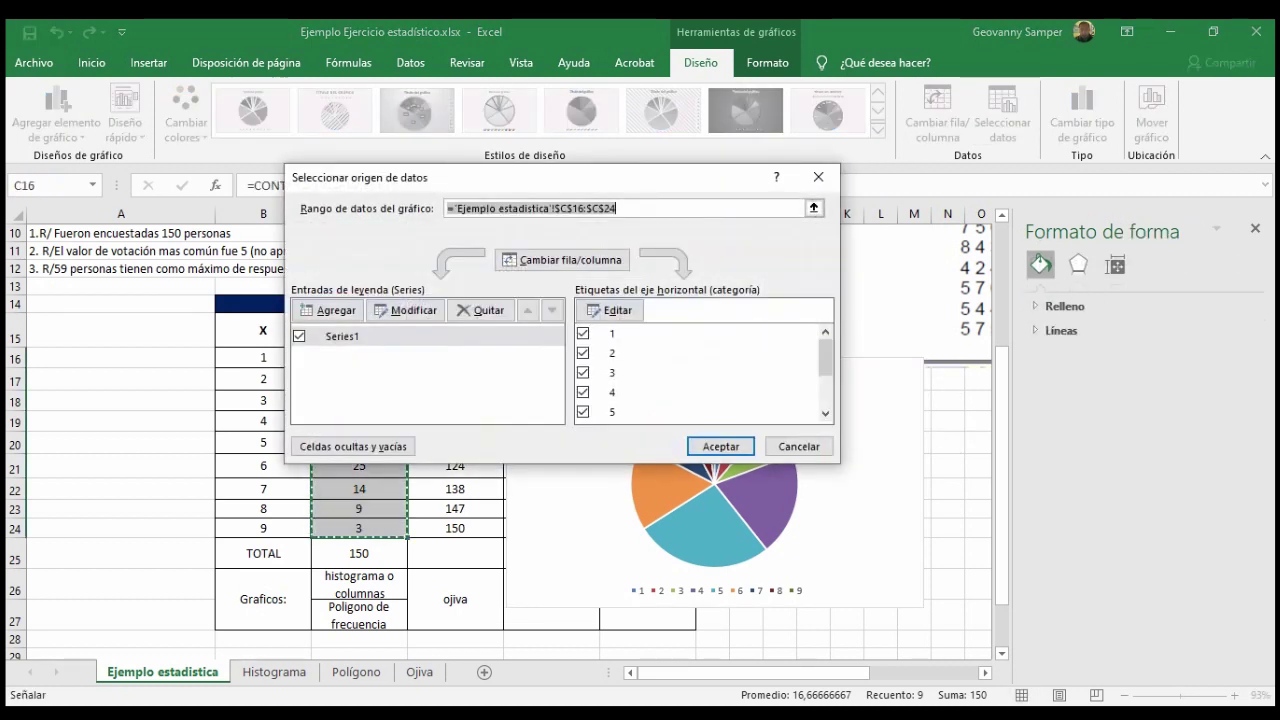
click(406, 310)
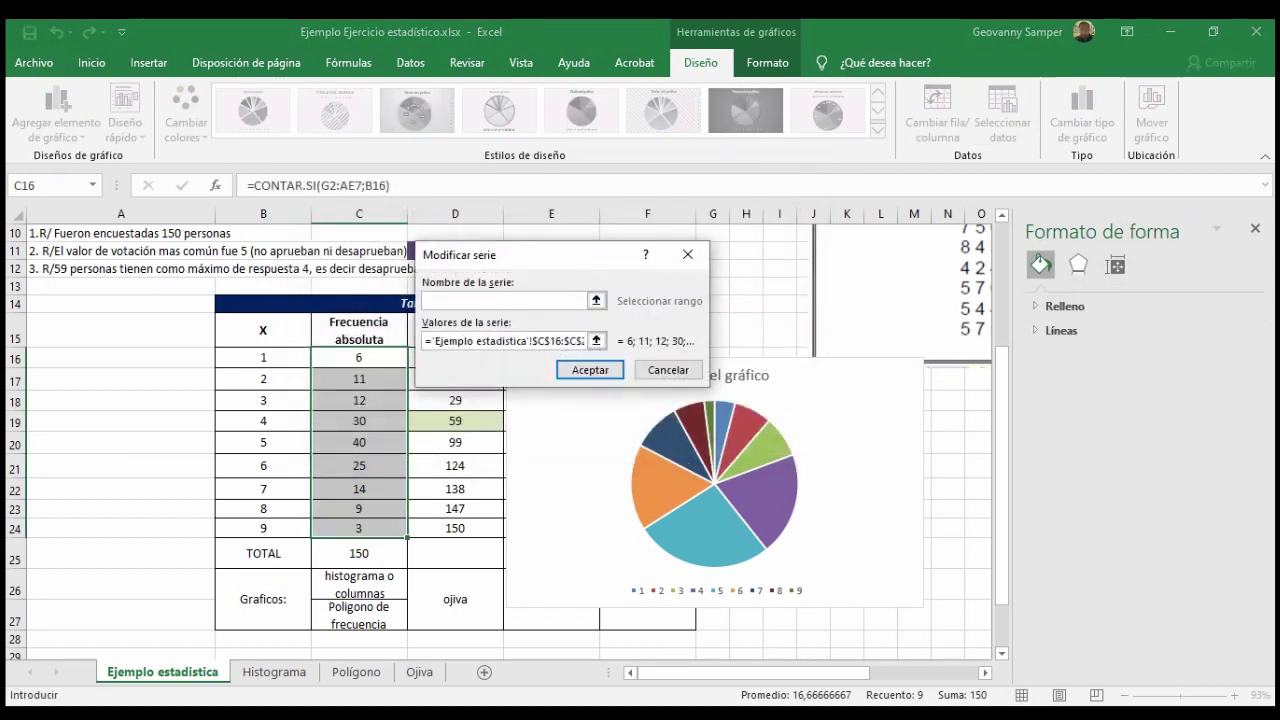
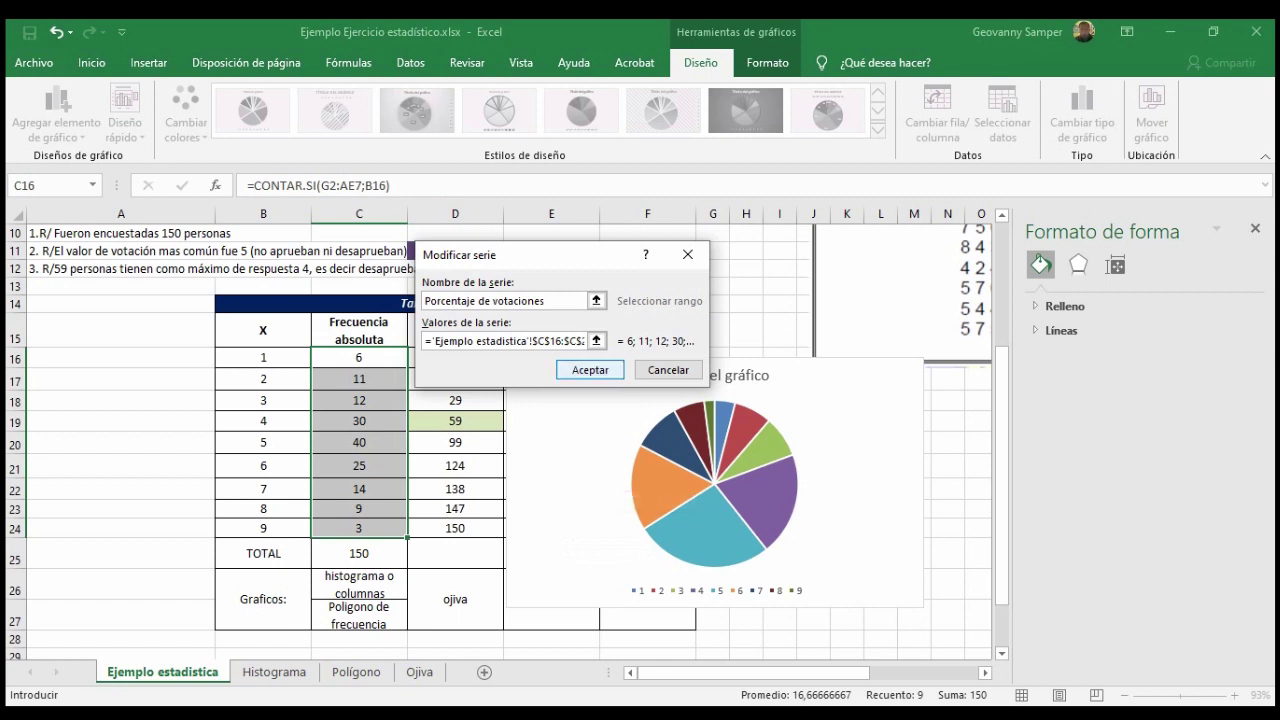
- Confirm the series 'Porcentaje de votaciones' with values C16:C24 and apply the chart data source
click(590, 370)
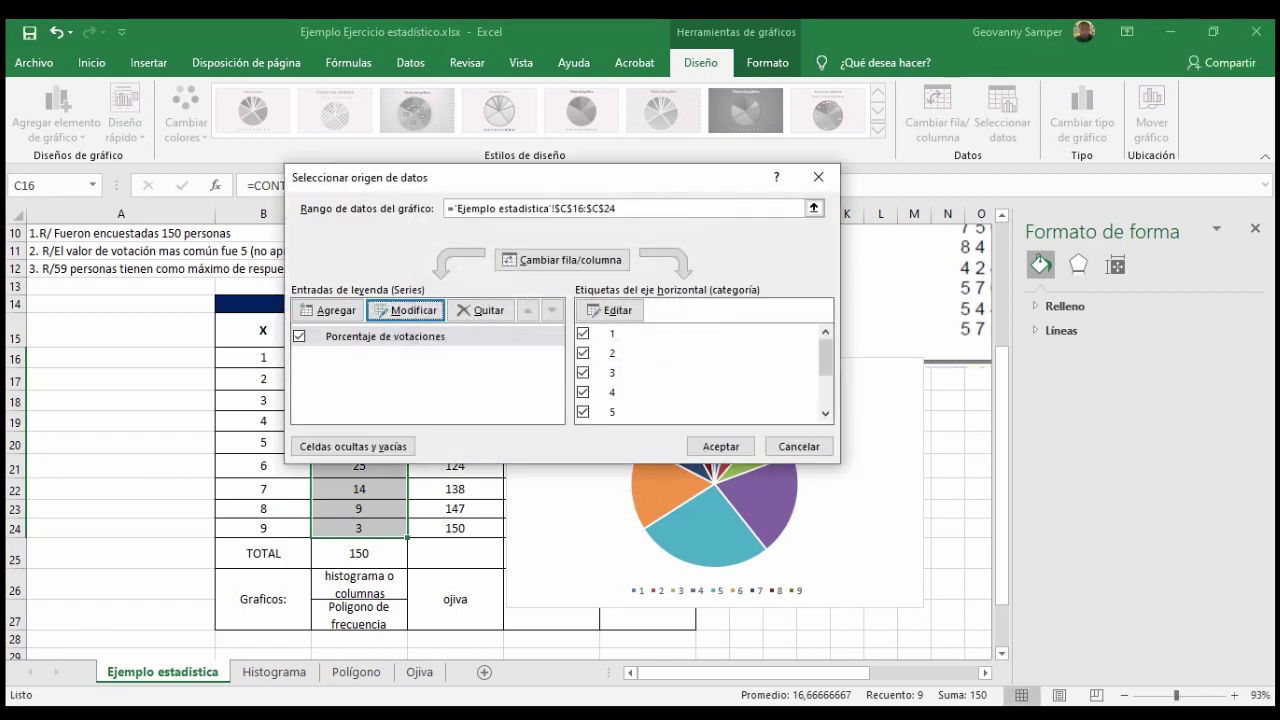
click(720, 446)
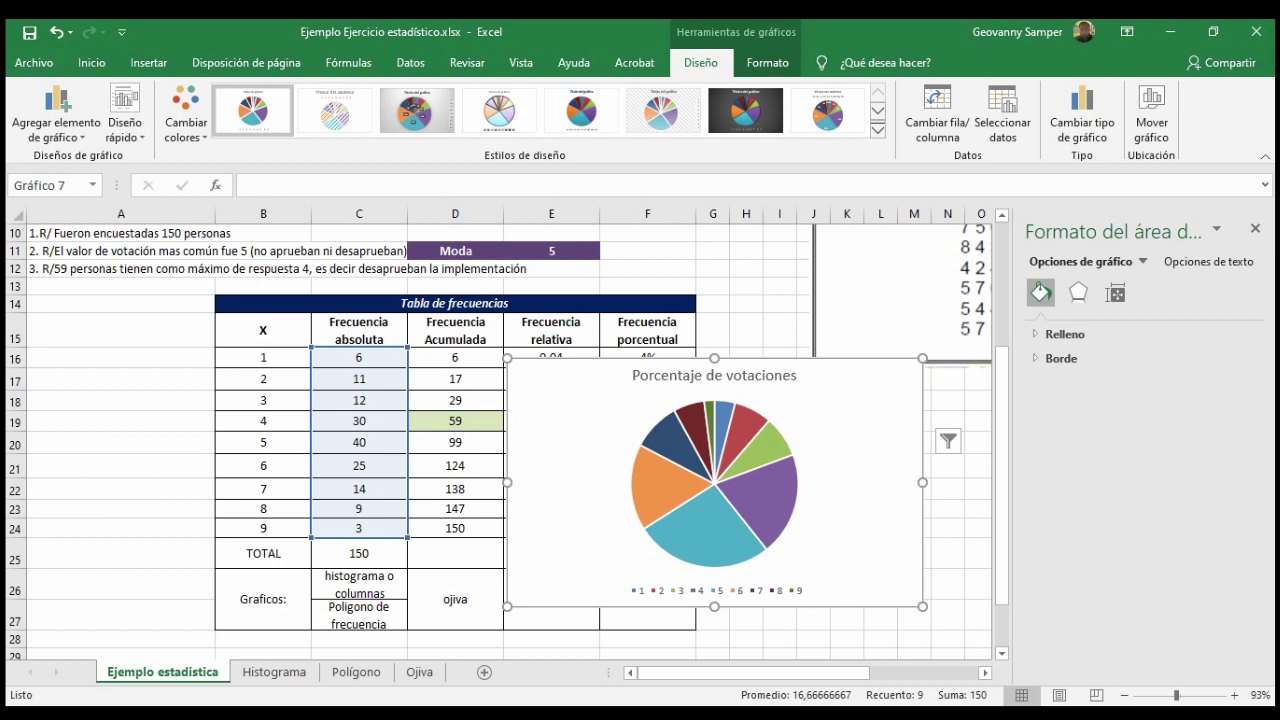
- Post 'la guia es solo 1 punto' in the BigBlueButton public chat, then return to Excel
mouse_move(305, 715)
click(100, 645)
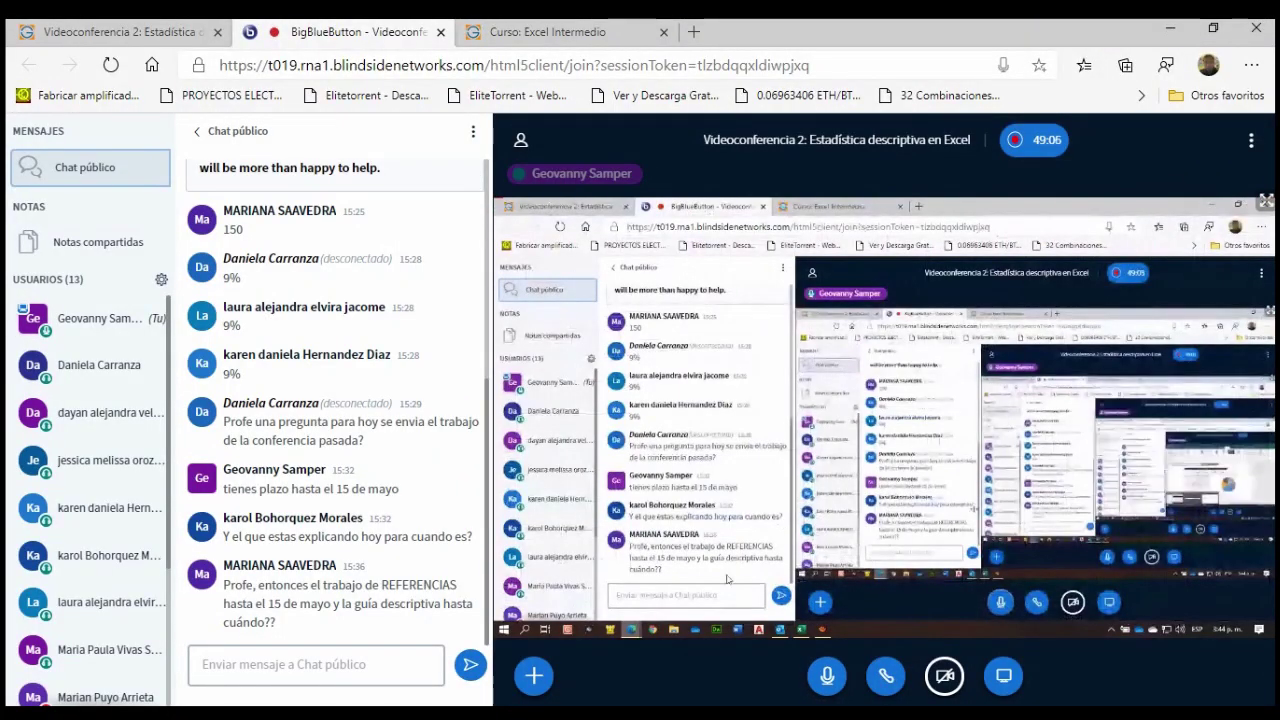
click(358, 664)
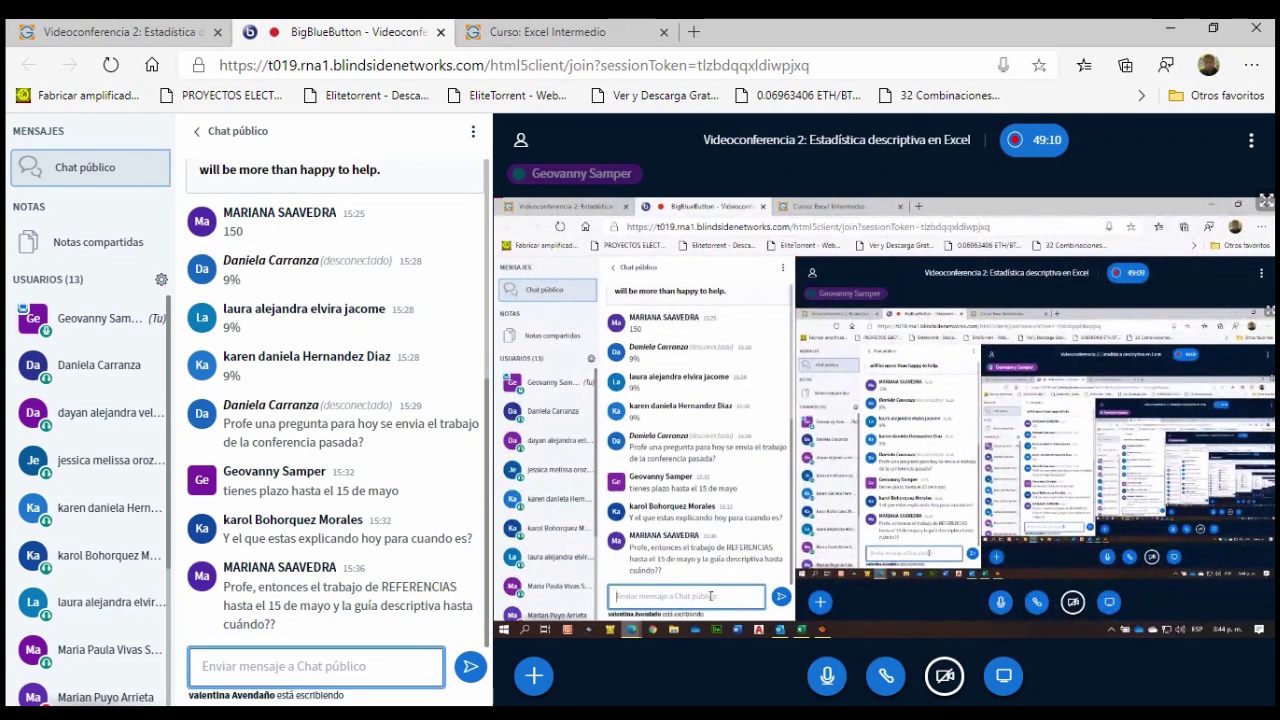
text(la guia )
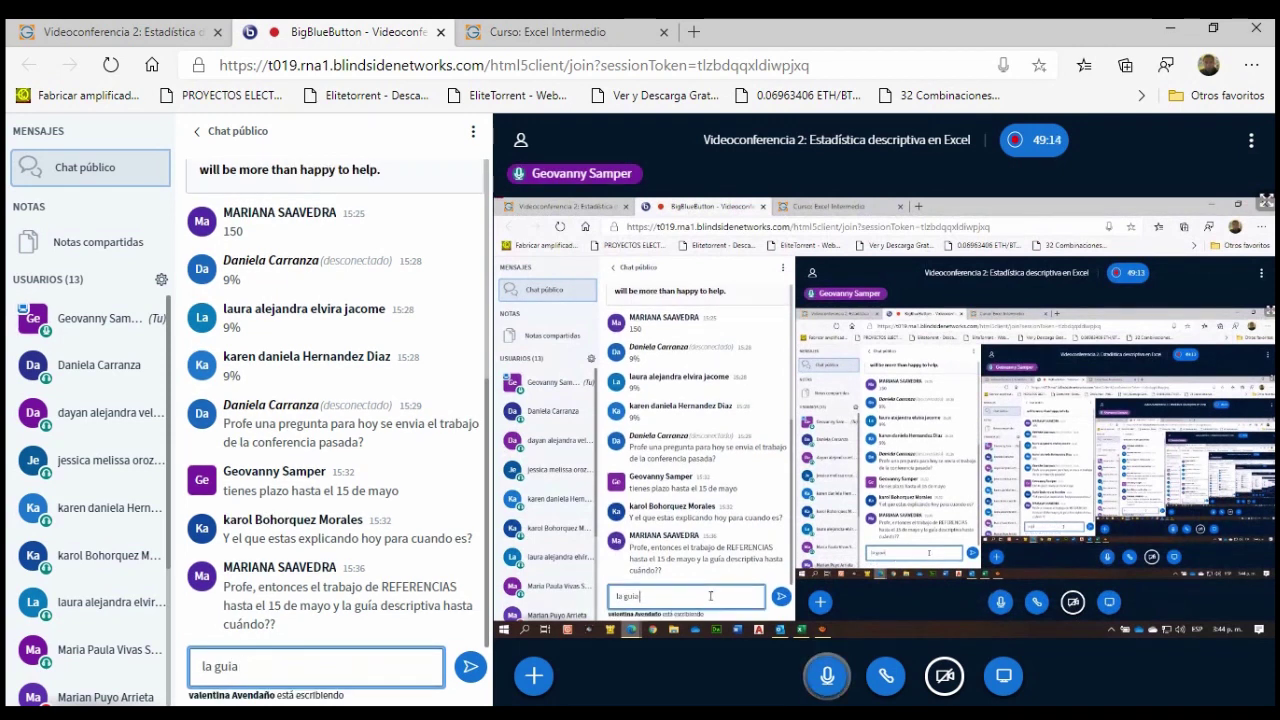
text(es)
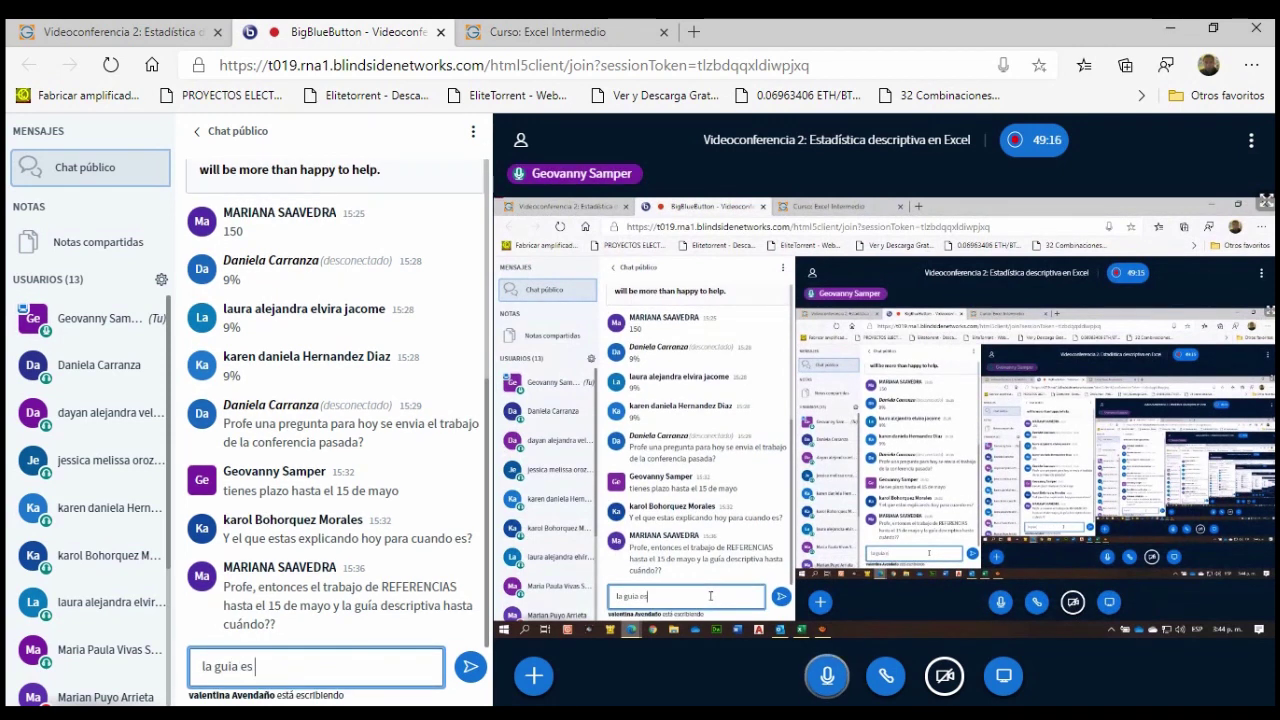
text(s)
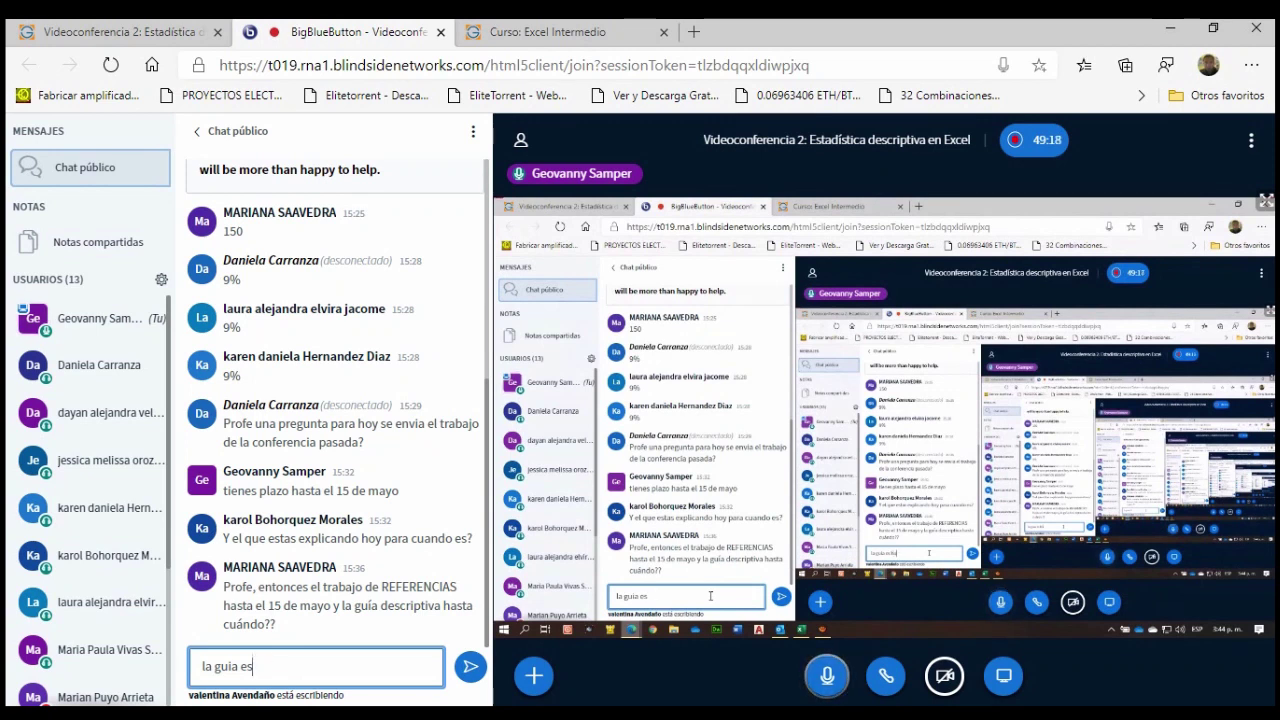
key(BackSpace)
text(so)
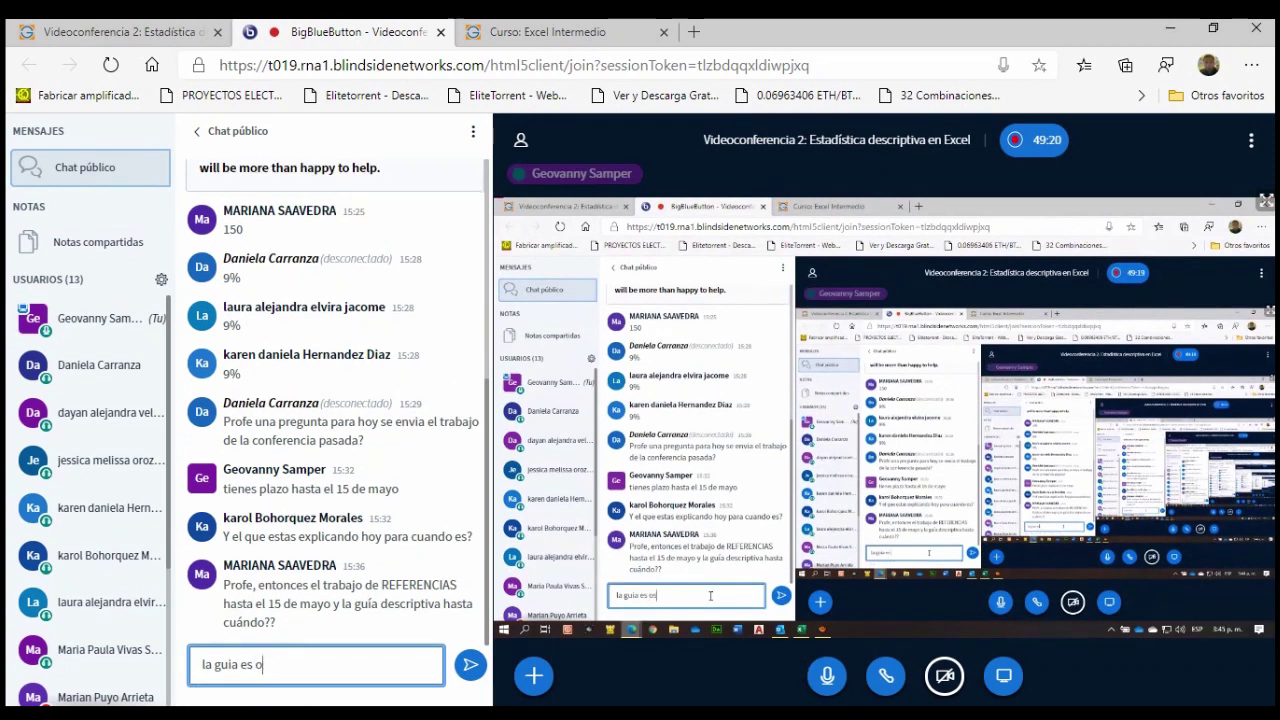
key(BackSpace)
text(solo 1 punto)
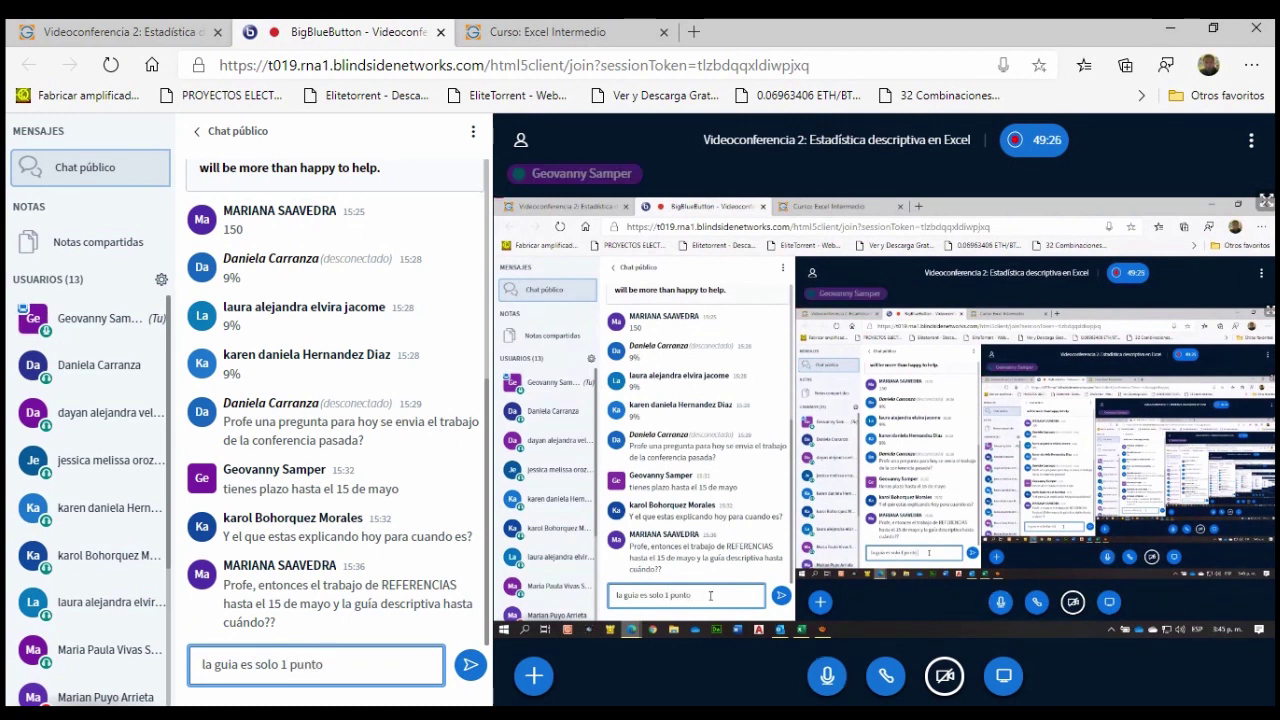
key(Return)
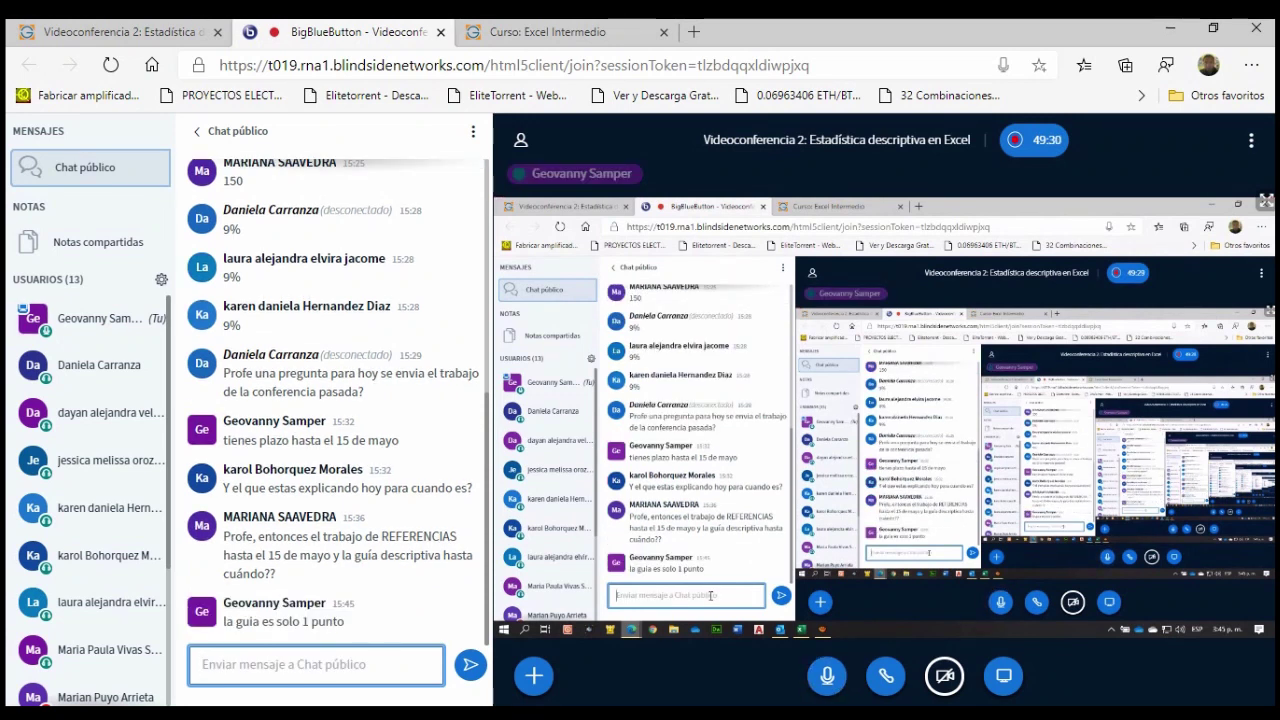
mouse_move(805, 630)
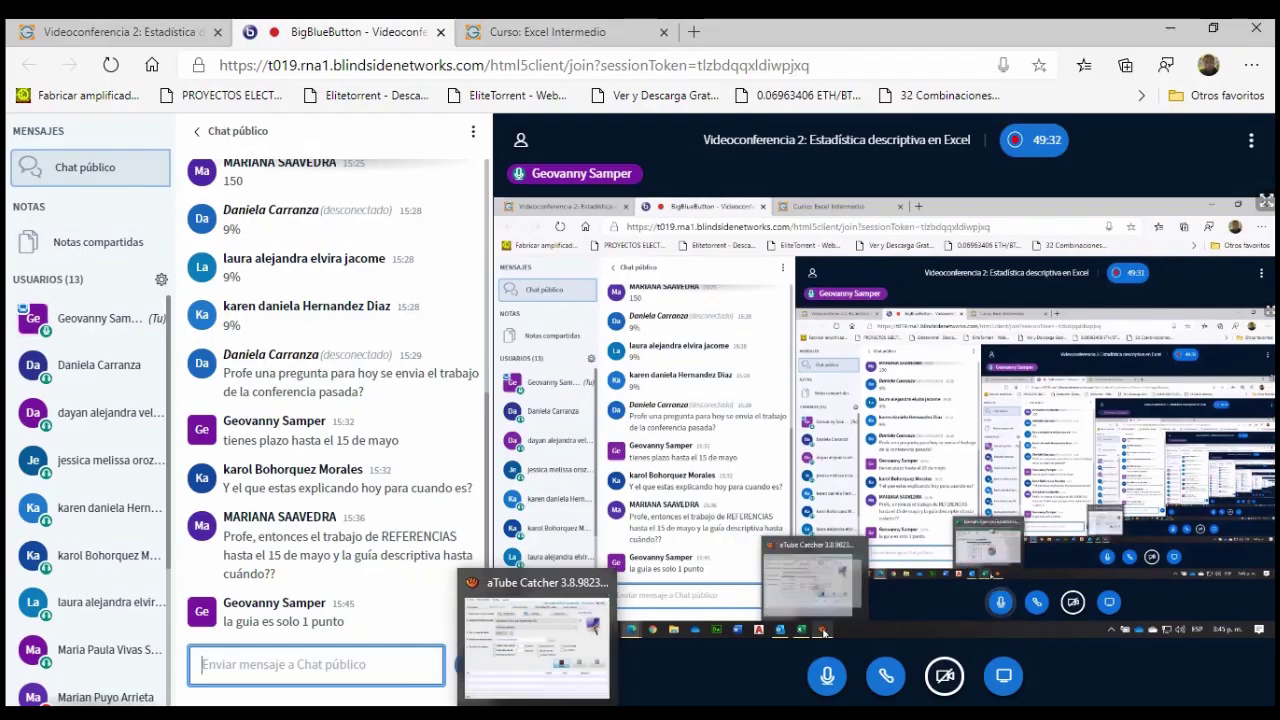
click(535, 635)
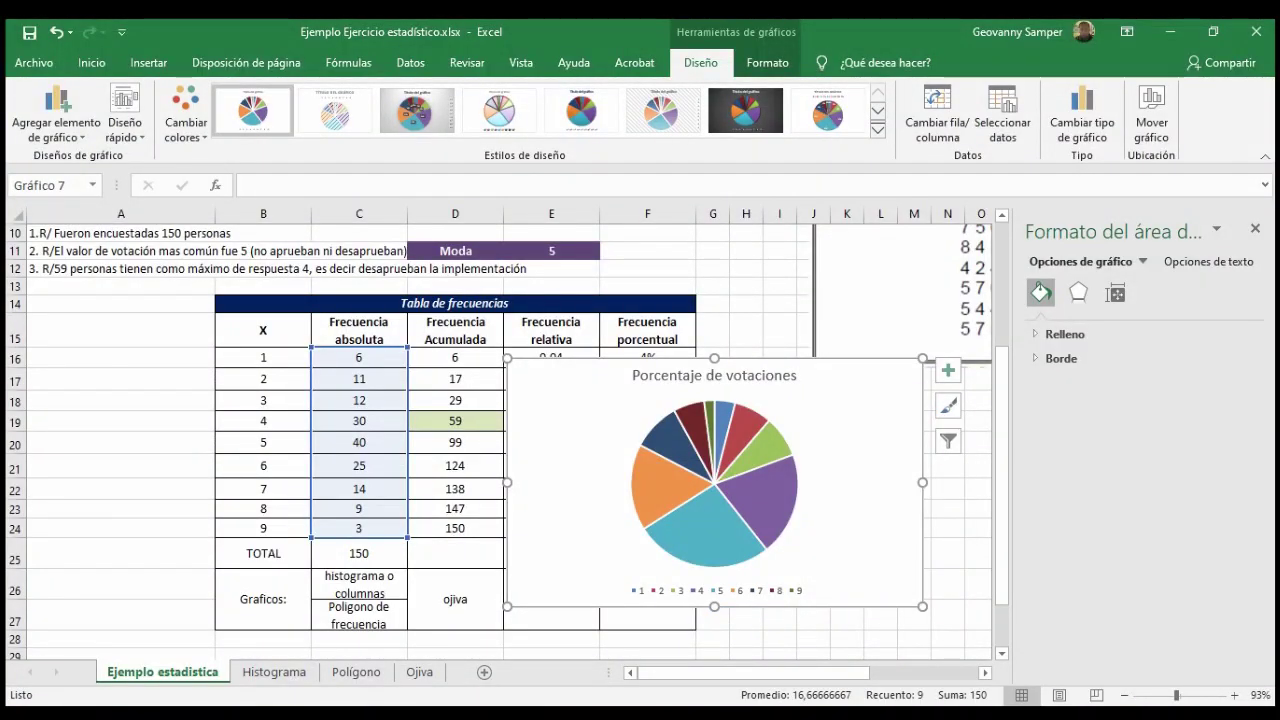
mouse_move(225, 708)
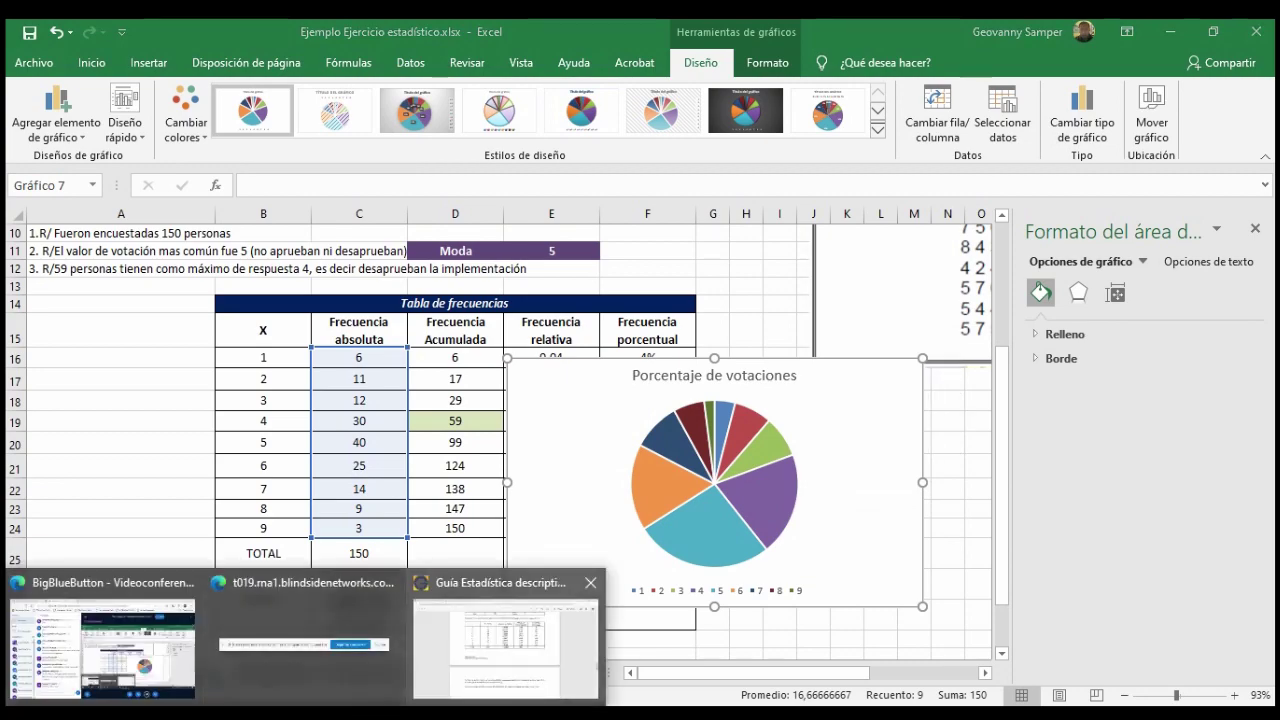
click(150, 636)
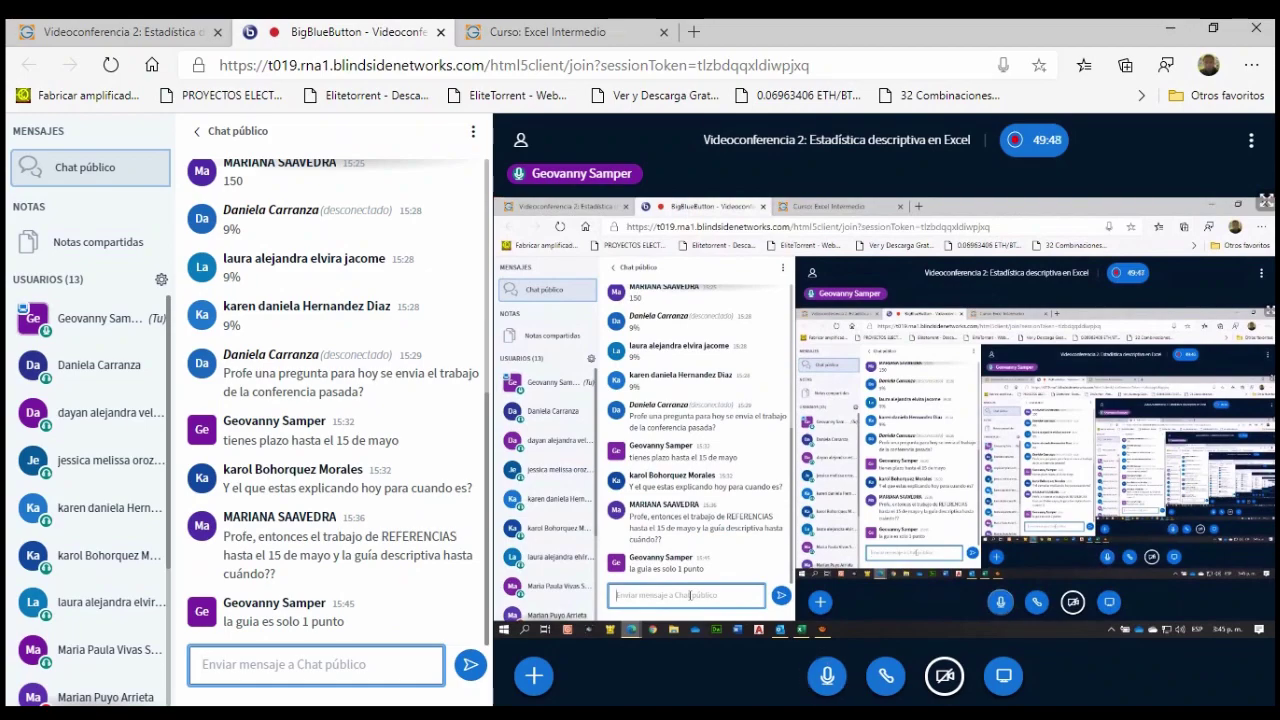
click(480, 640)
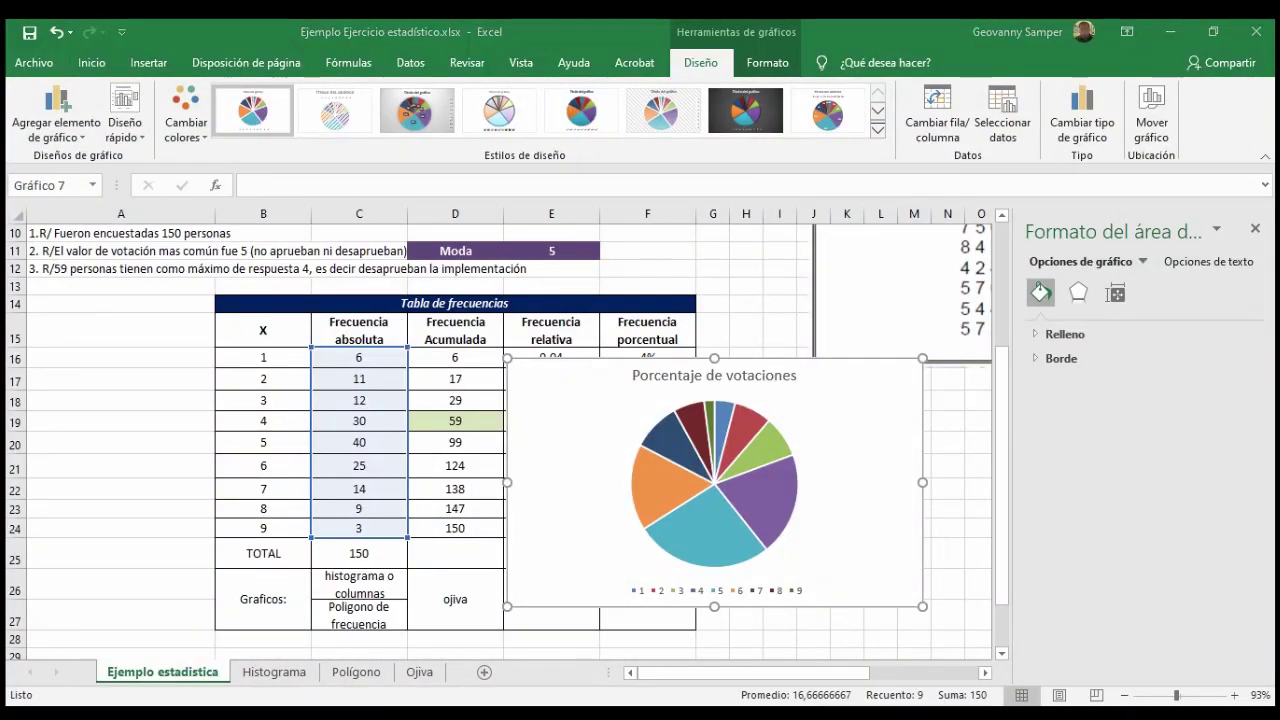
click(105, 640)
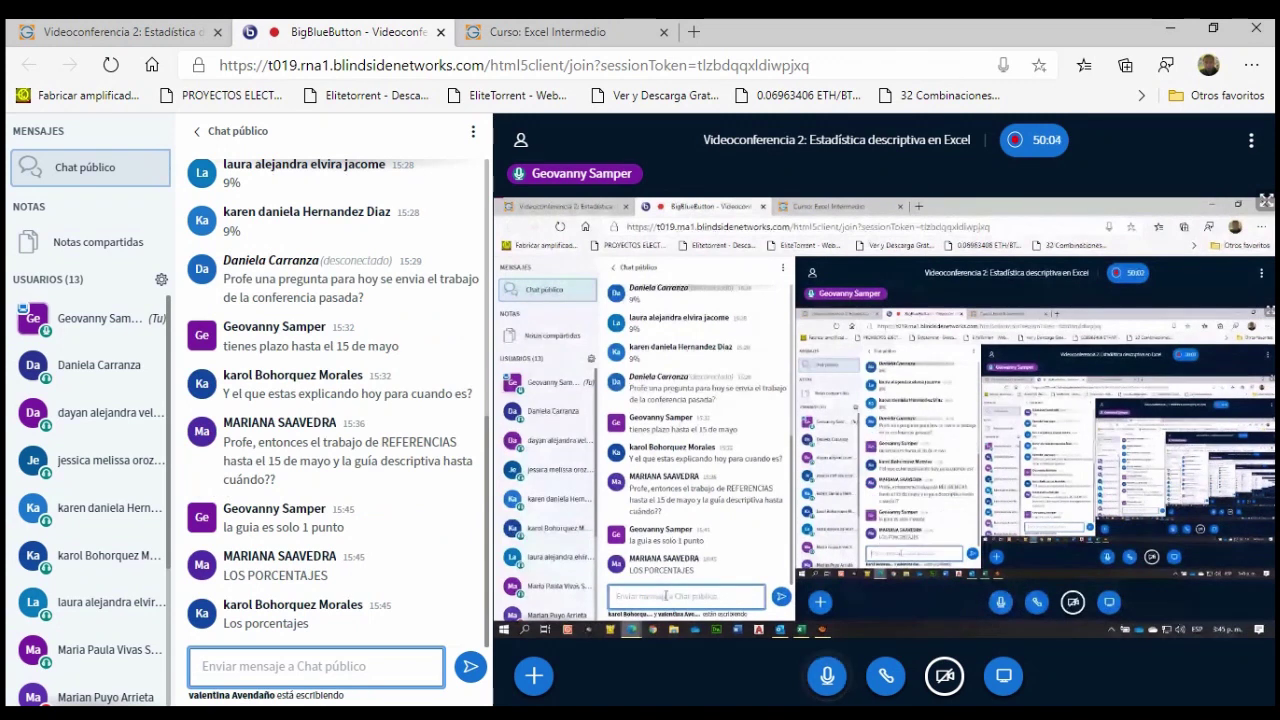
mouse_move(535, 712)
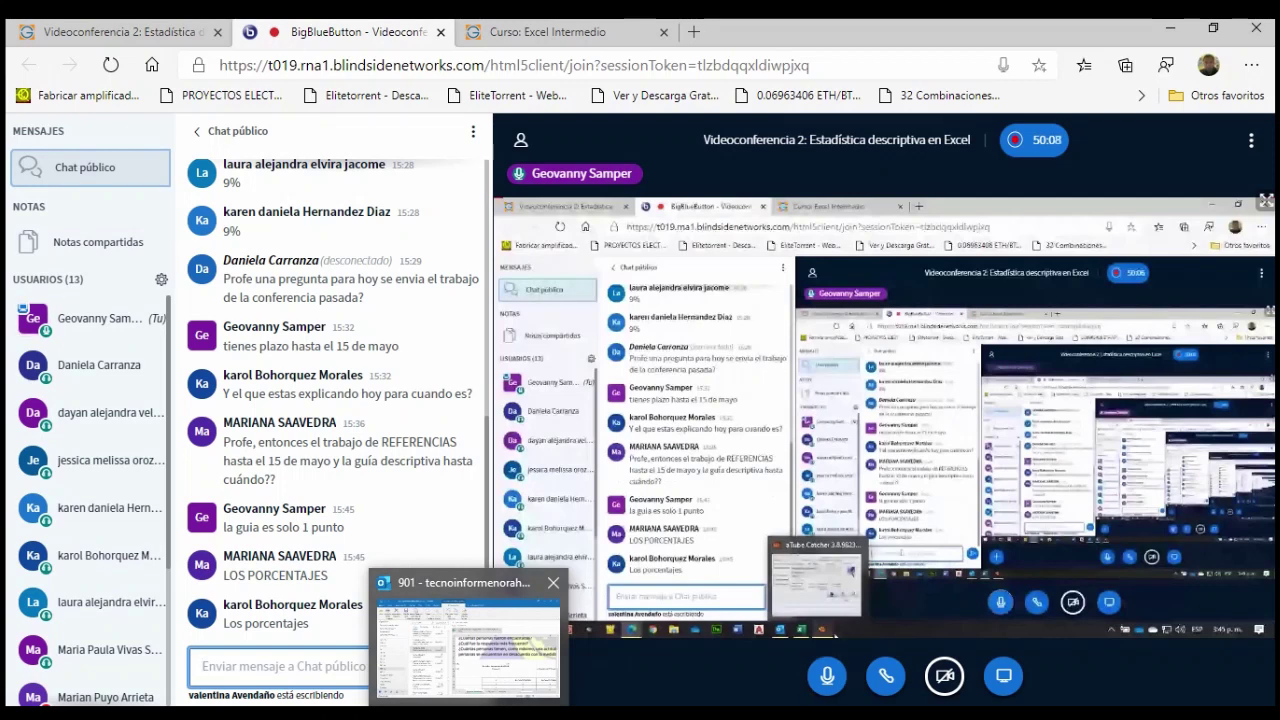
mouse_move(300, 712)
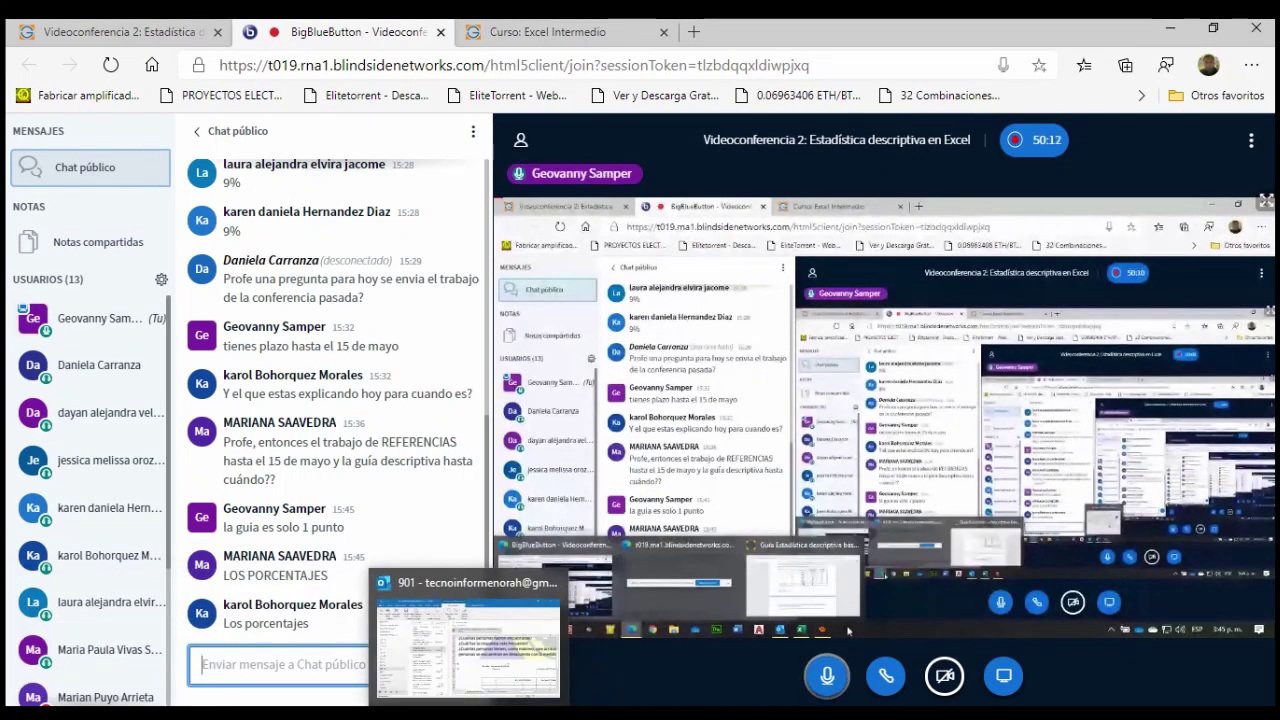
click(500, 714)
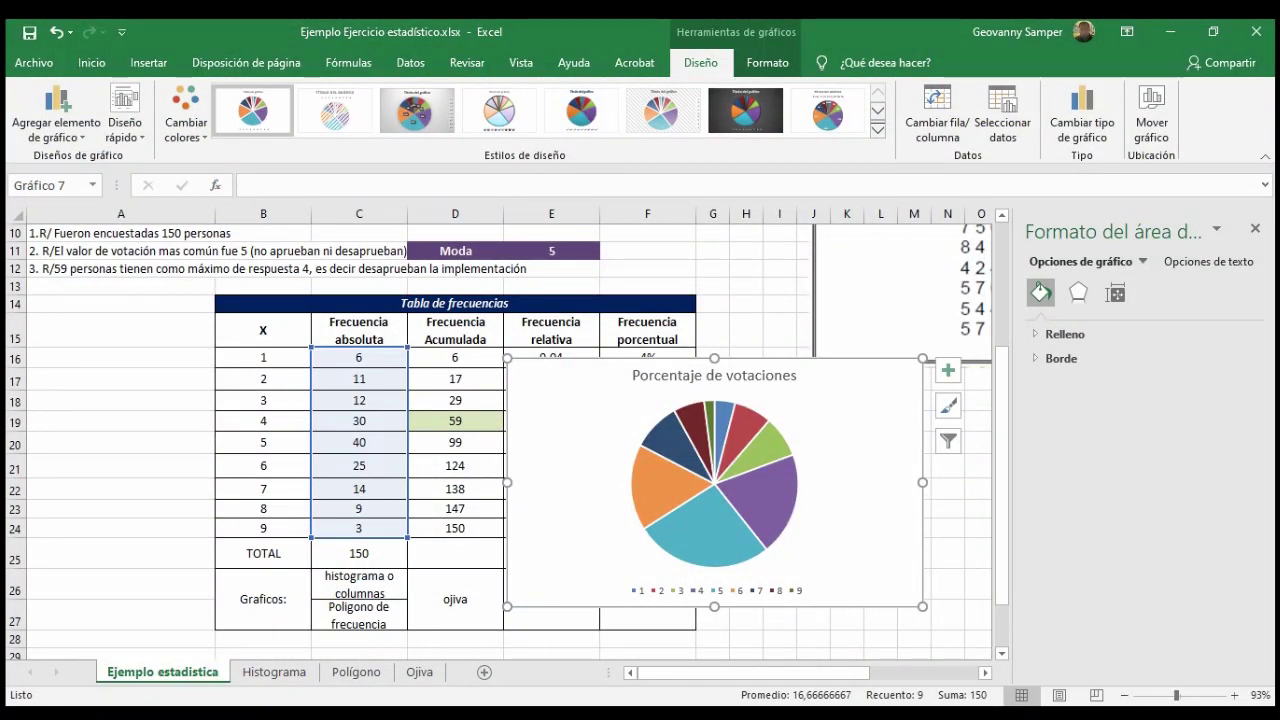
- Apply chart style Estilo 8 to the pie chart, then switch to the BigBlueButton call
click(878, 129)
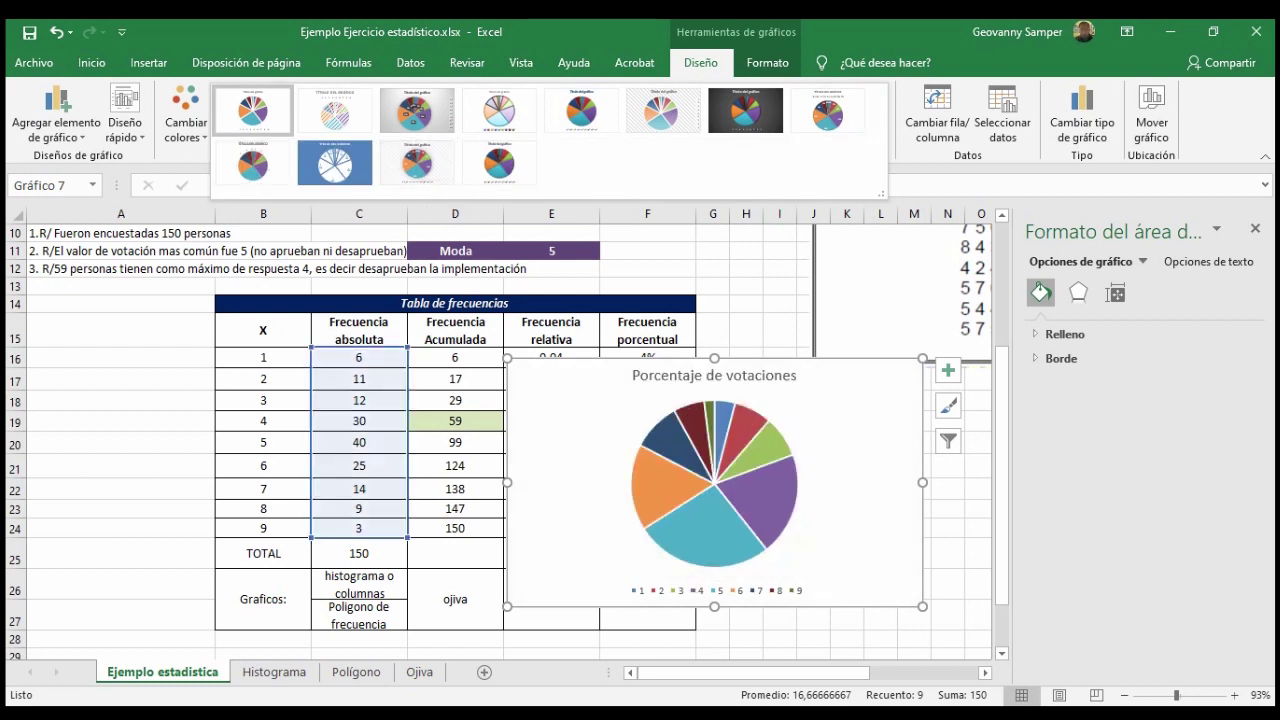
click(828, 112)
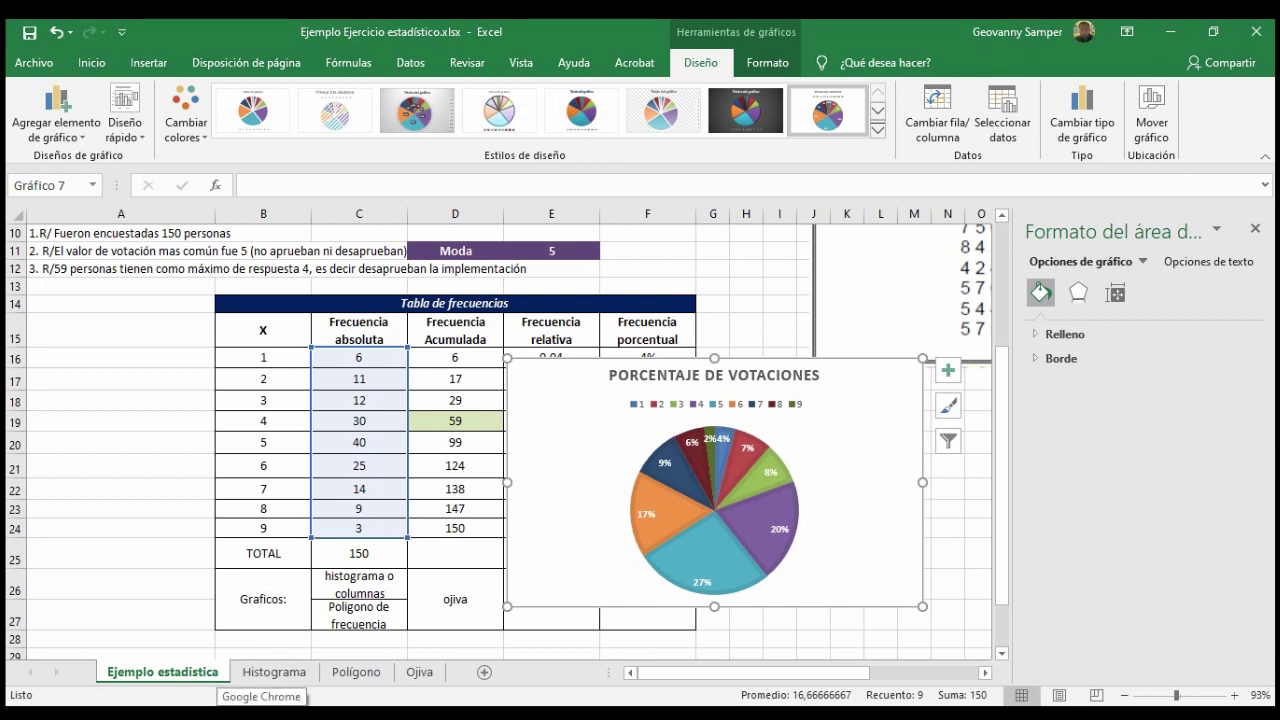
mouse_move(305, 715)
click(303, 635)
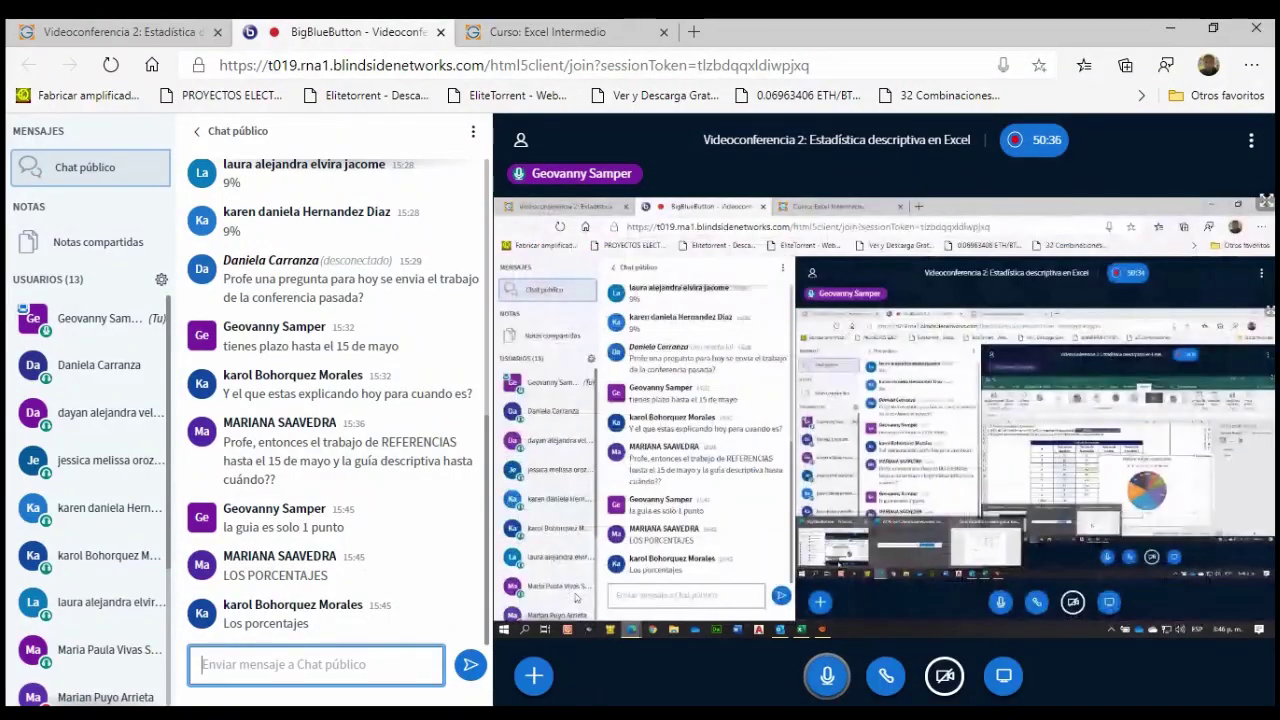
- Bring the Excel workbook with the styled pie chart back in front of the call
mouse_move(532, 714)
click(535, 635)
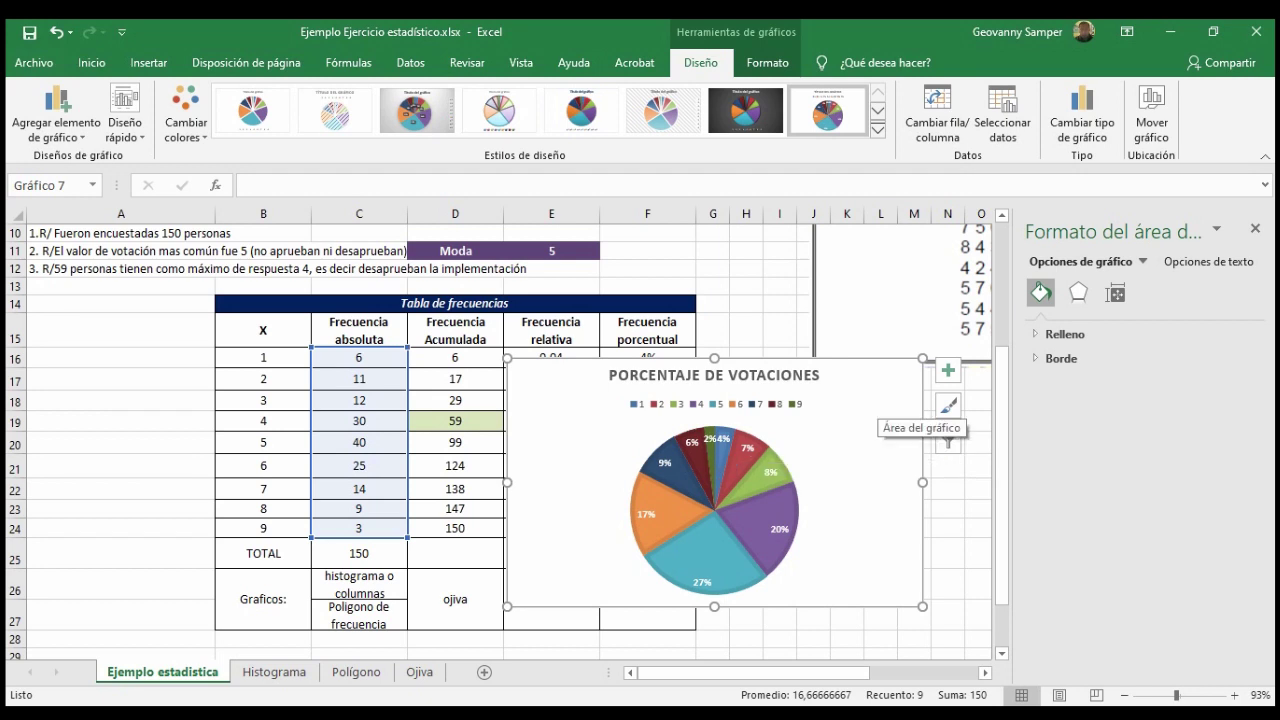
- Move the pie chart to a new sheet named Porcentajes
right_click(838, 472)
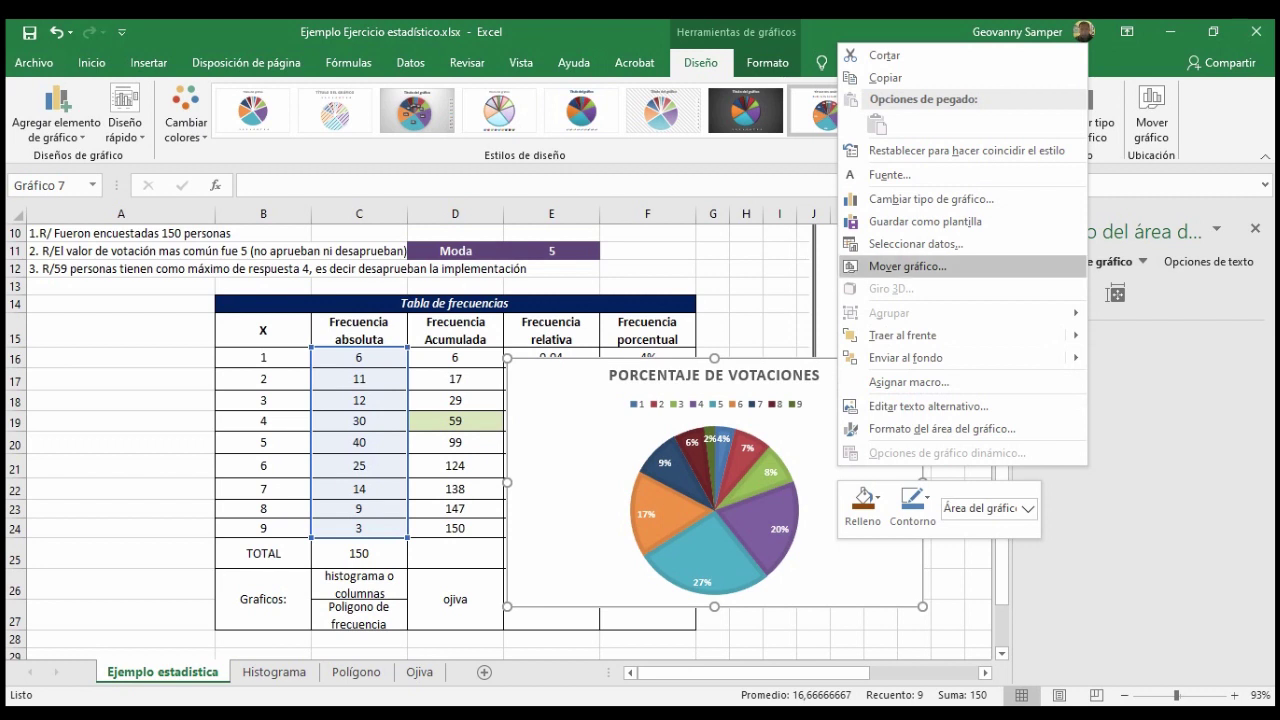
click(905, 266)
key(alt+h)
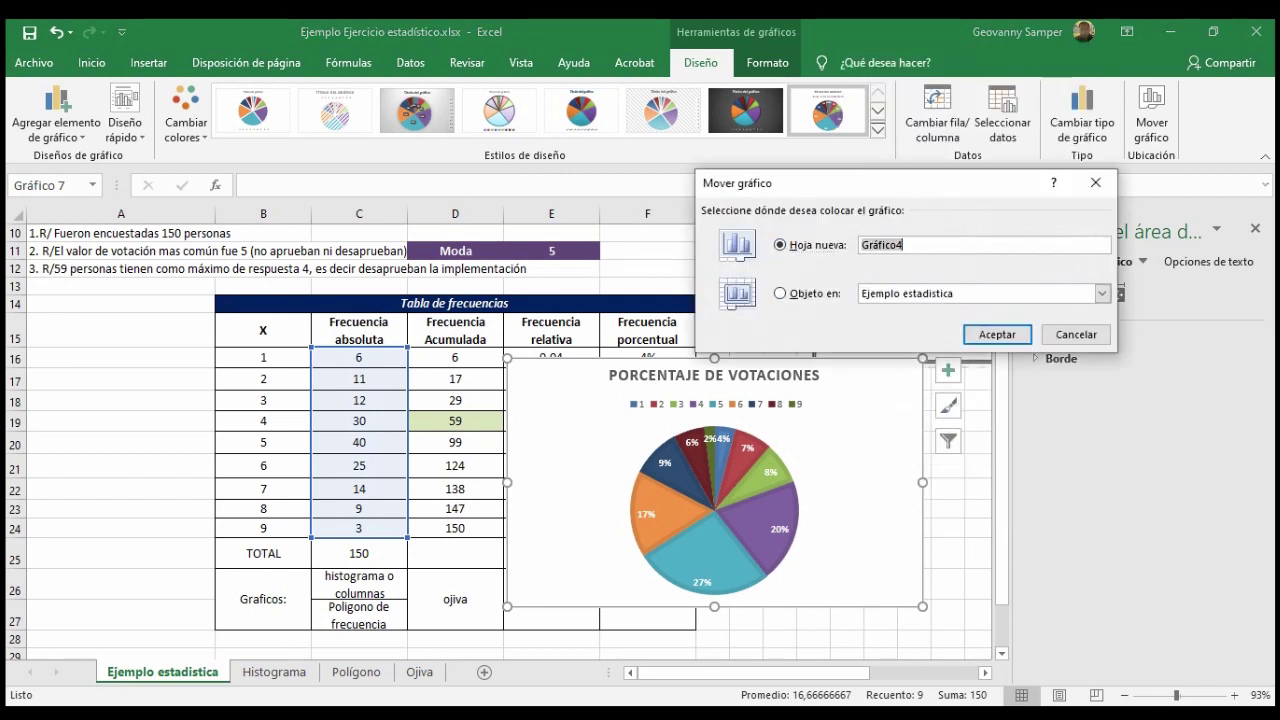
text(Porcentajes)
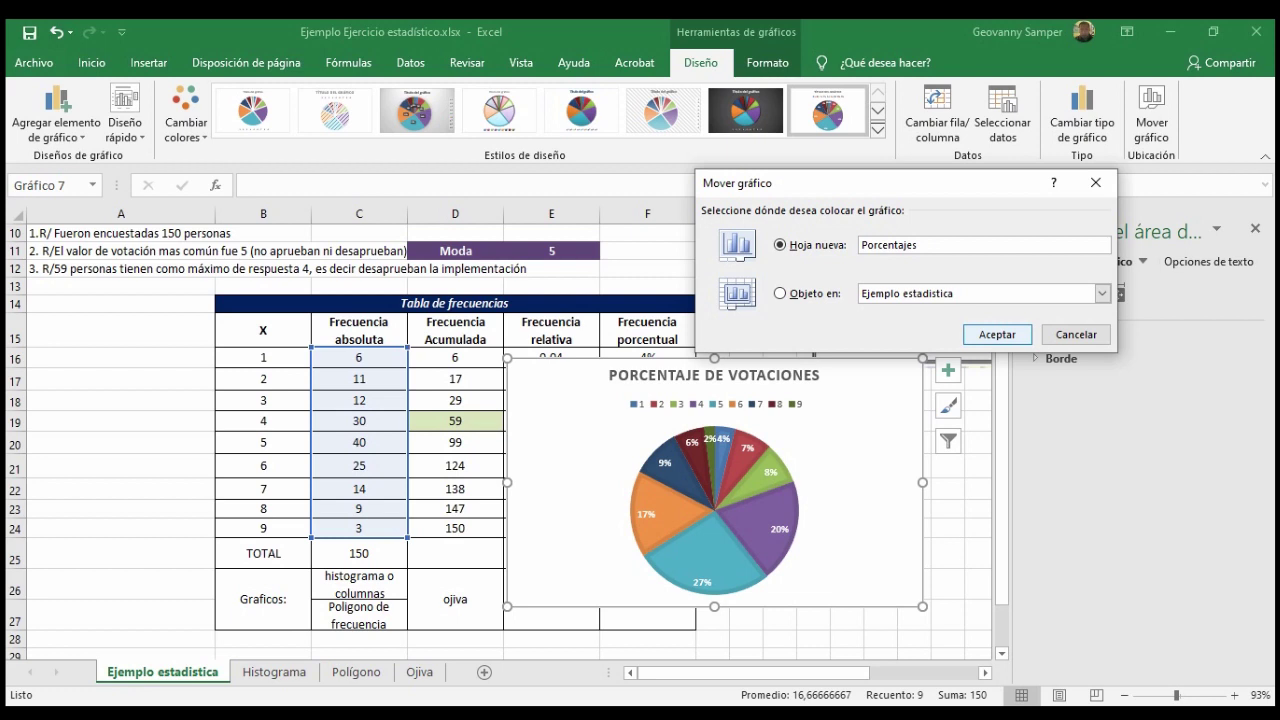
key(Return)
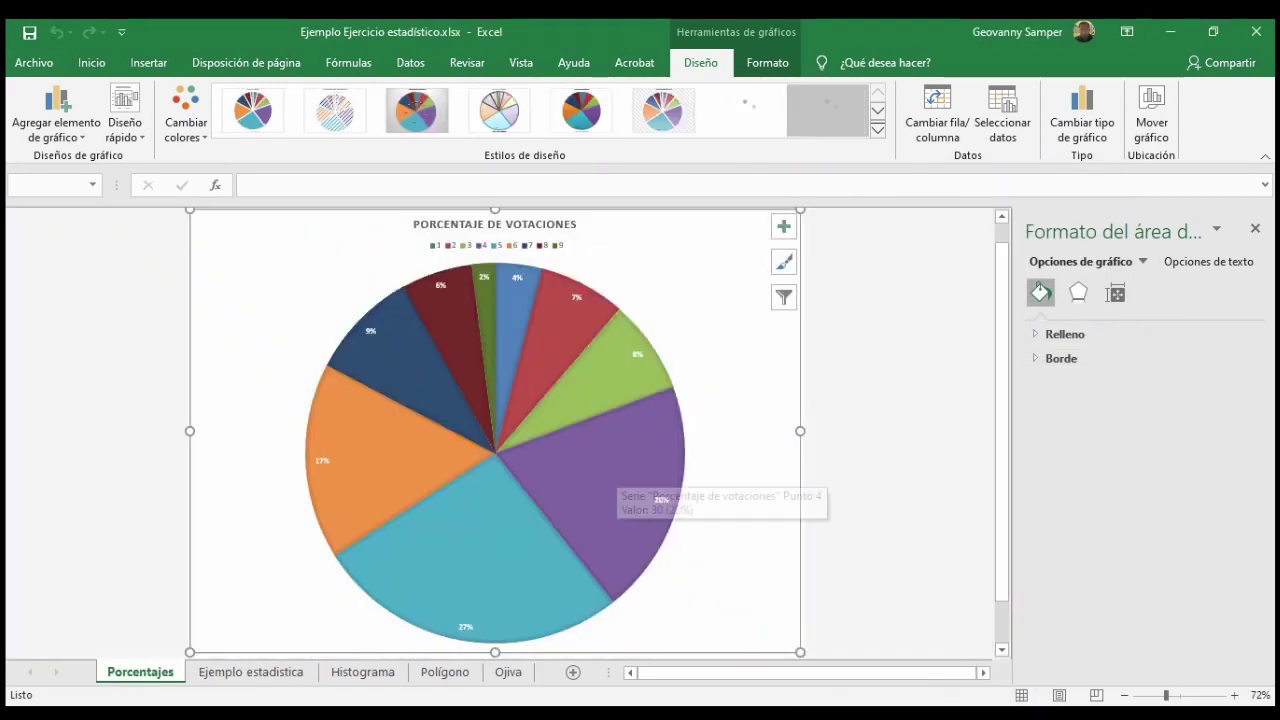
- Enlarge the chart title font by three sizes
click(495, 224)
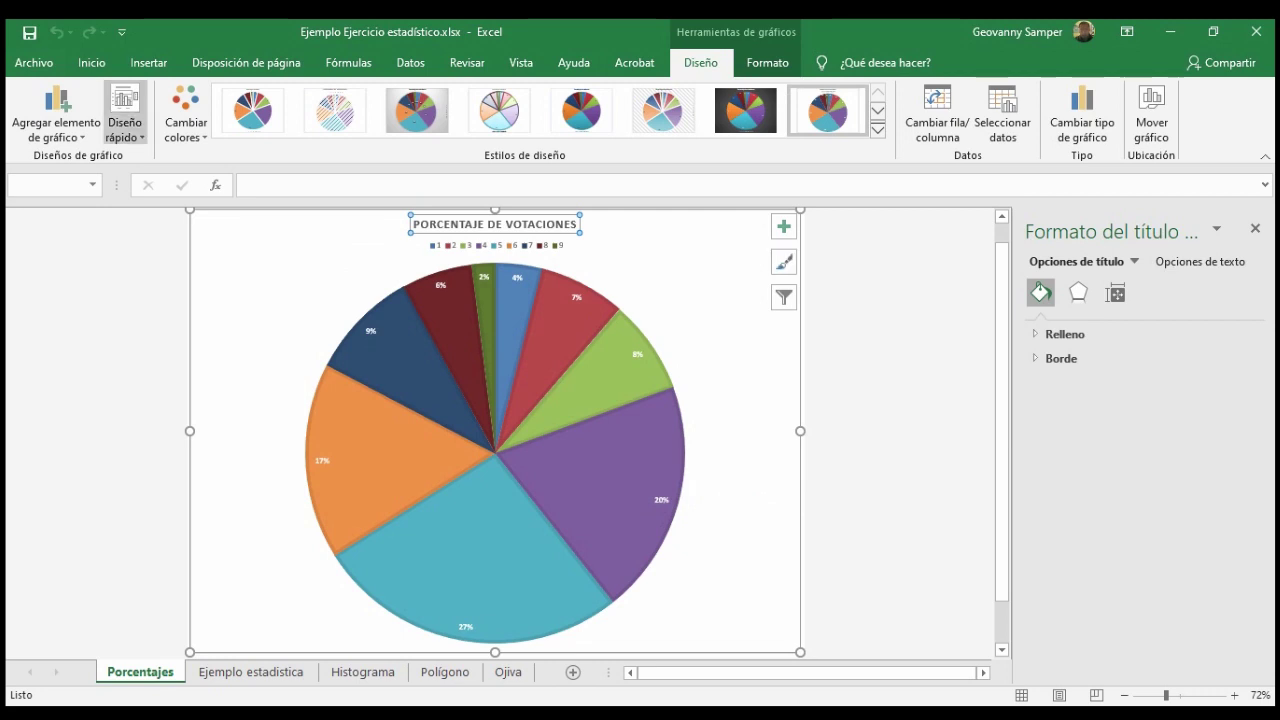
click(91, 63)
click(251, 98)
click(251, 98)
click(251, 98)
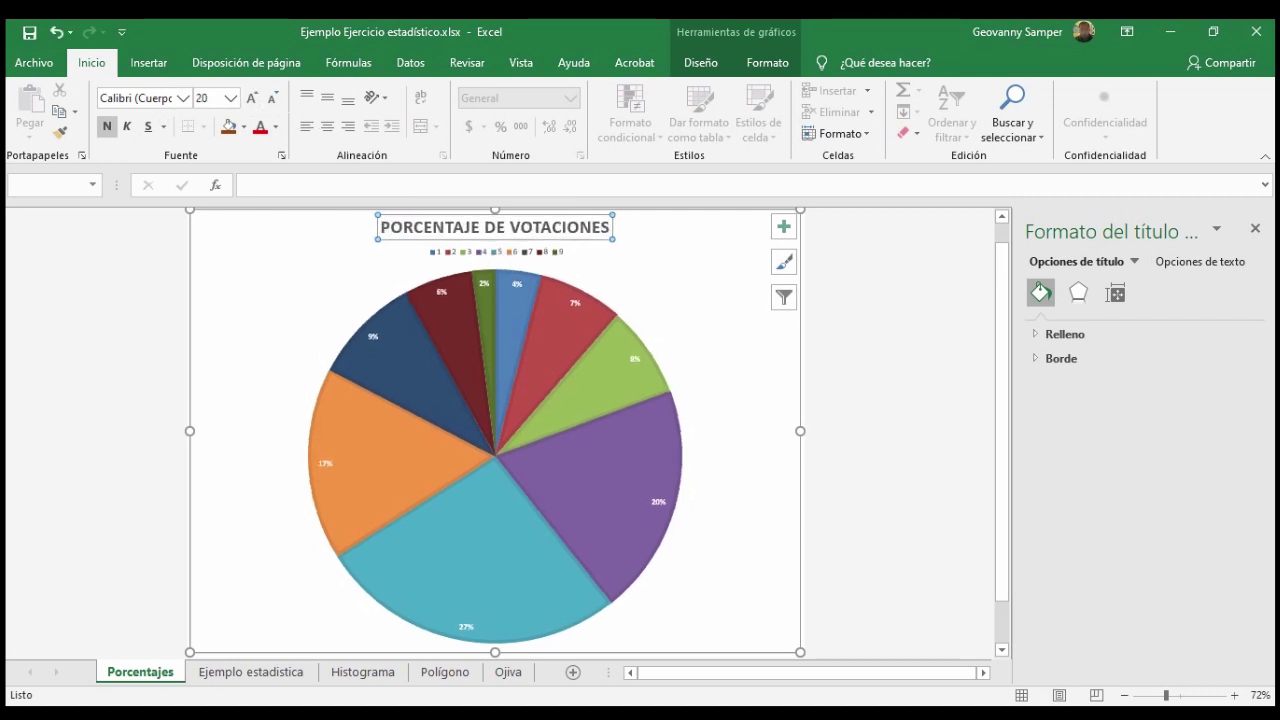
- Enlarge the chart legend text to 12 pt
click(495, 252)
click(251, 98)
click(251, 98)
click(251, 98)
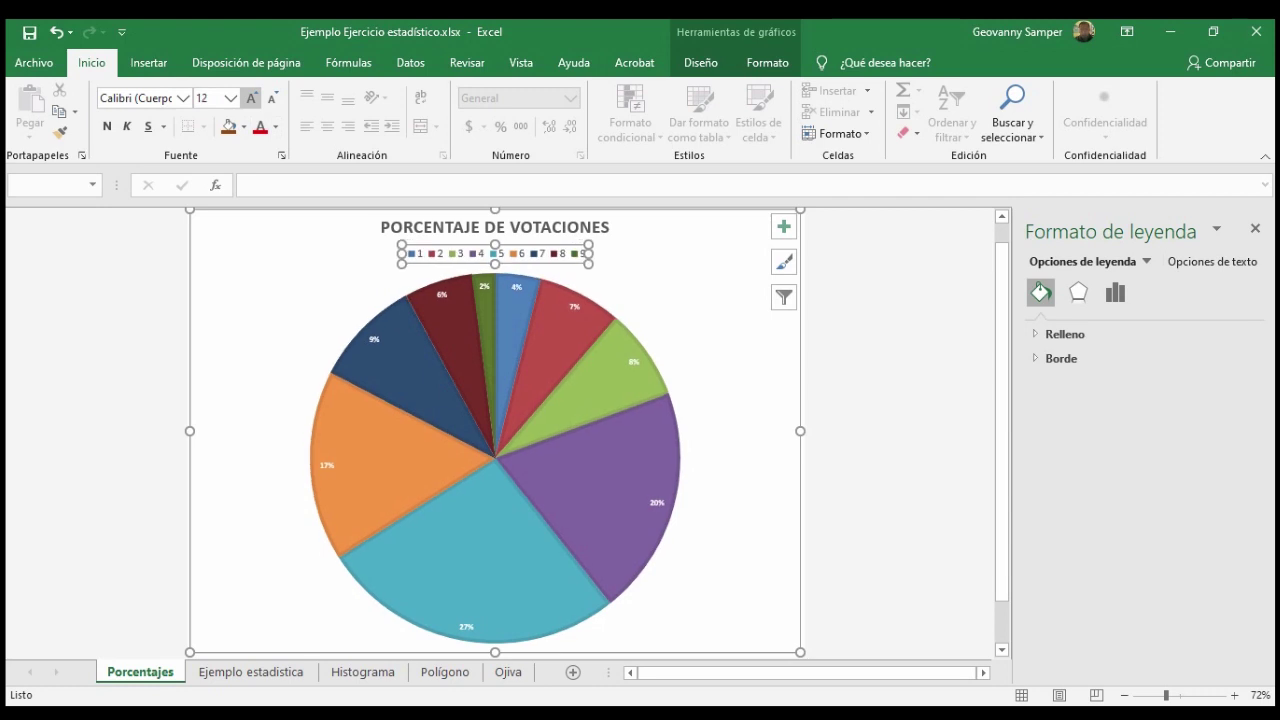
- Enlarge the pie's percentage data labels from 9 to 14 pt
click(680, 245)
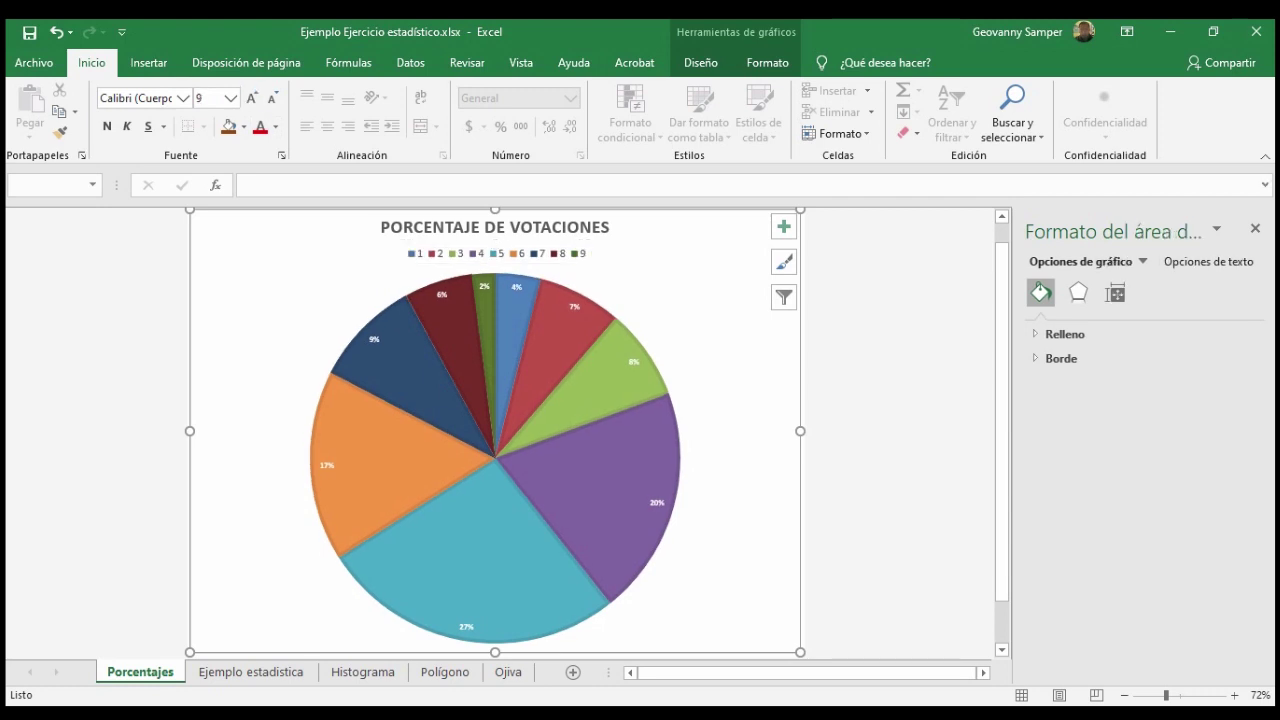
click(517, 287)
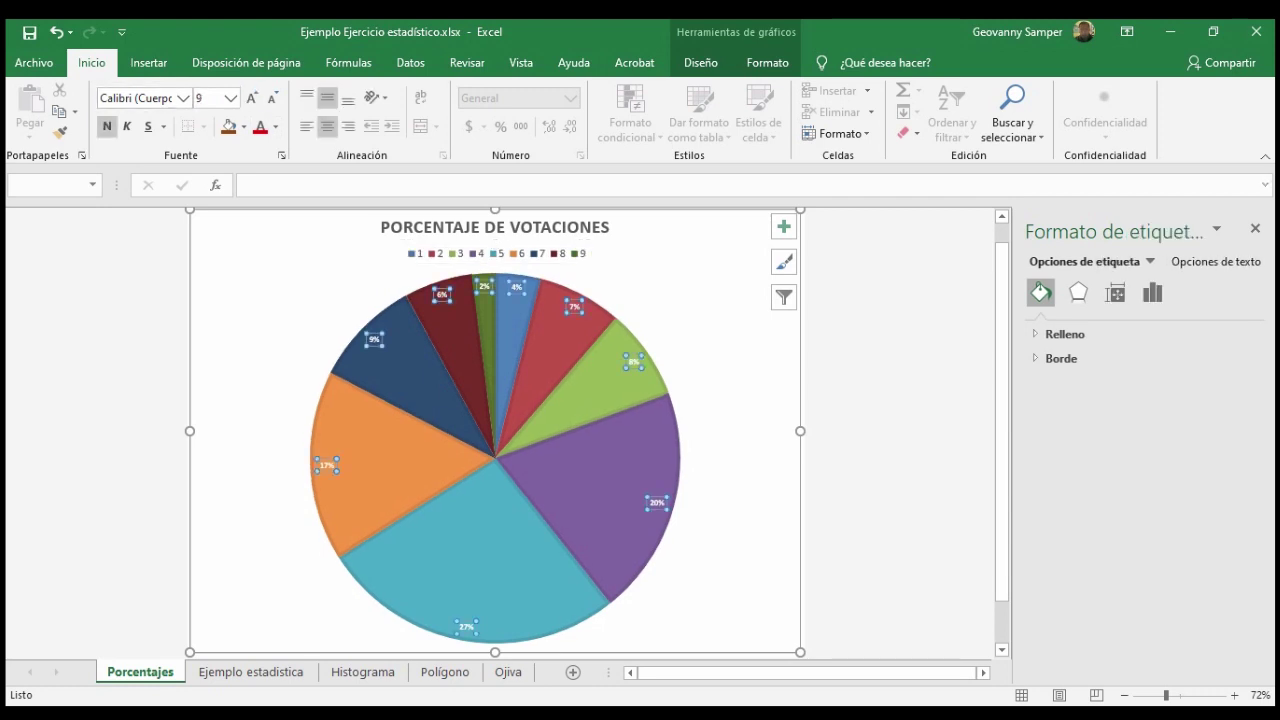
click(251, 98)
click(251, 98)
click(251, 98)
click(251, 98)
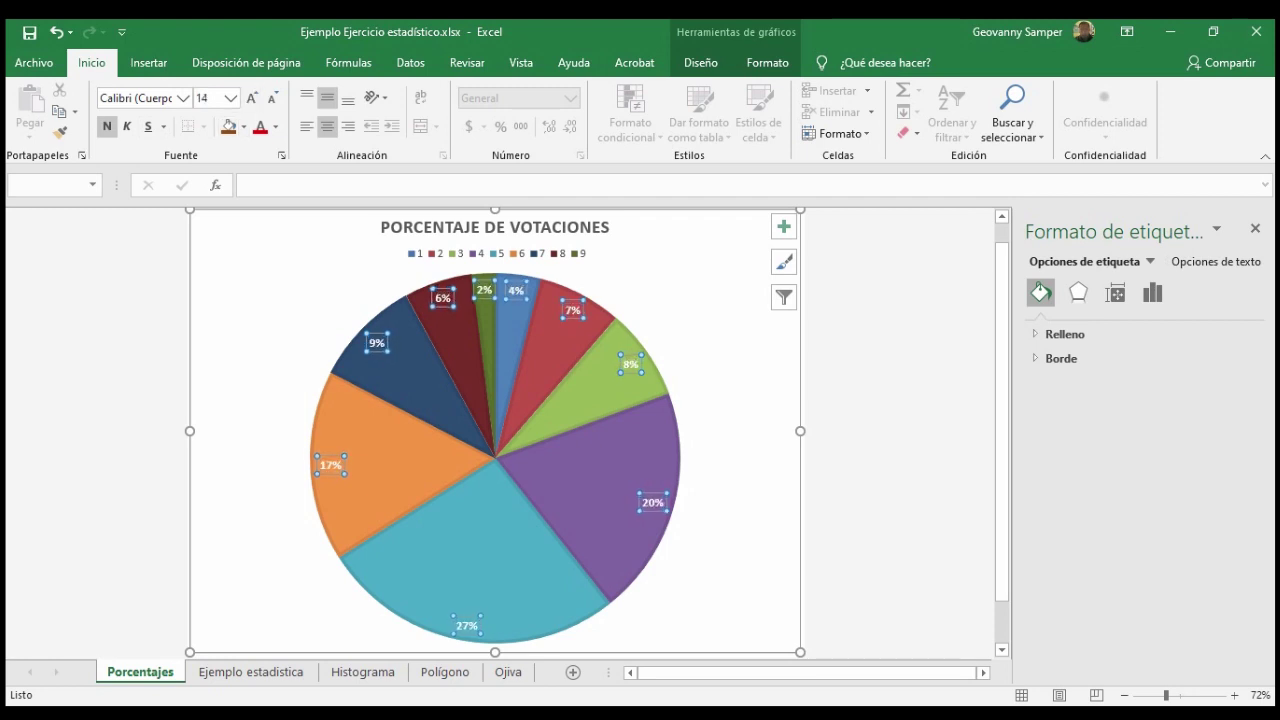
key(Escape)
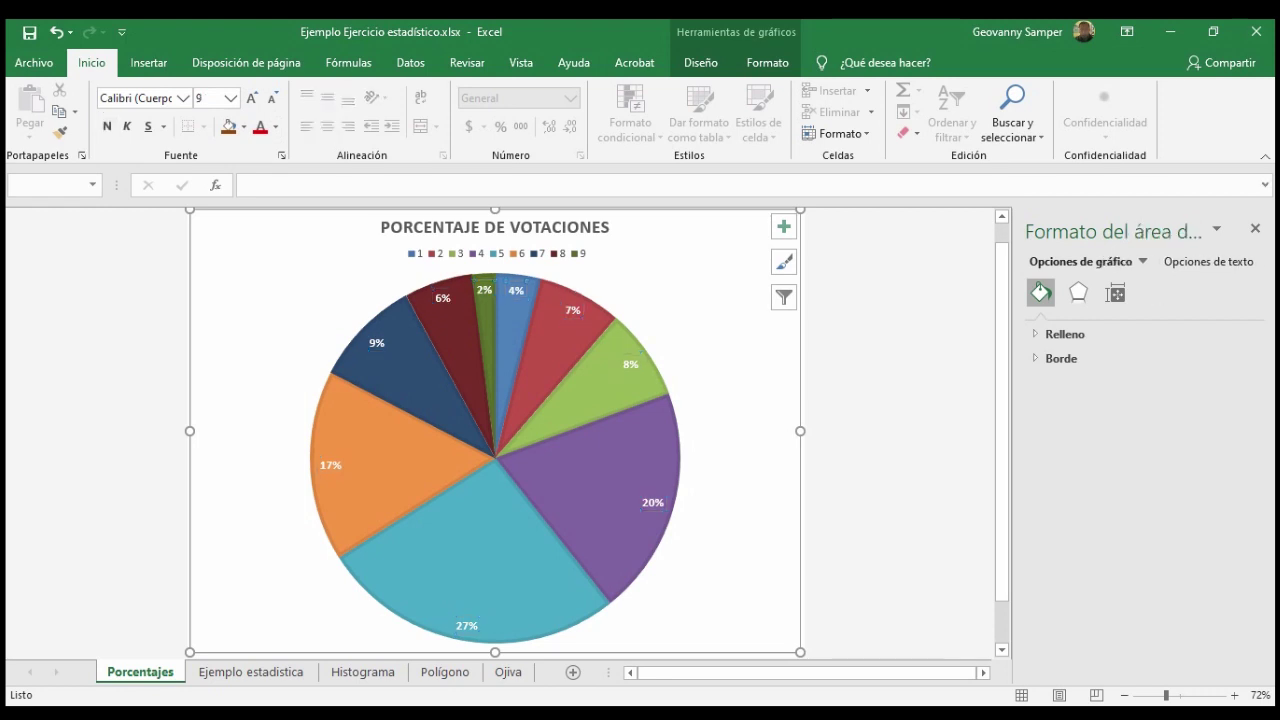
- Pull the light-blue 27% slice out from the rest of the pie
mouse_move(510, 560)
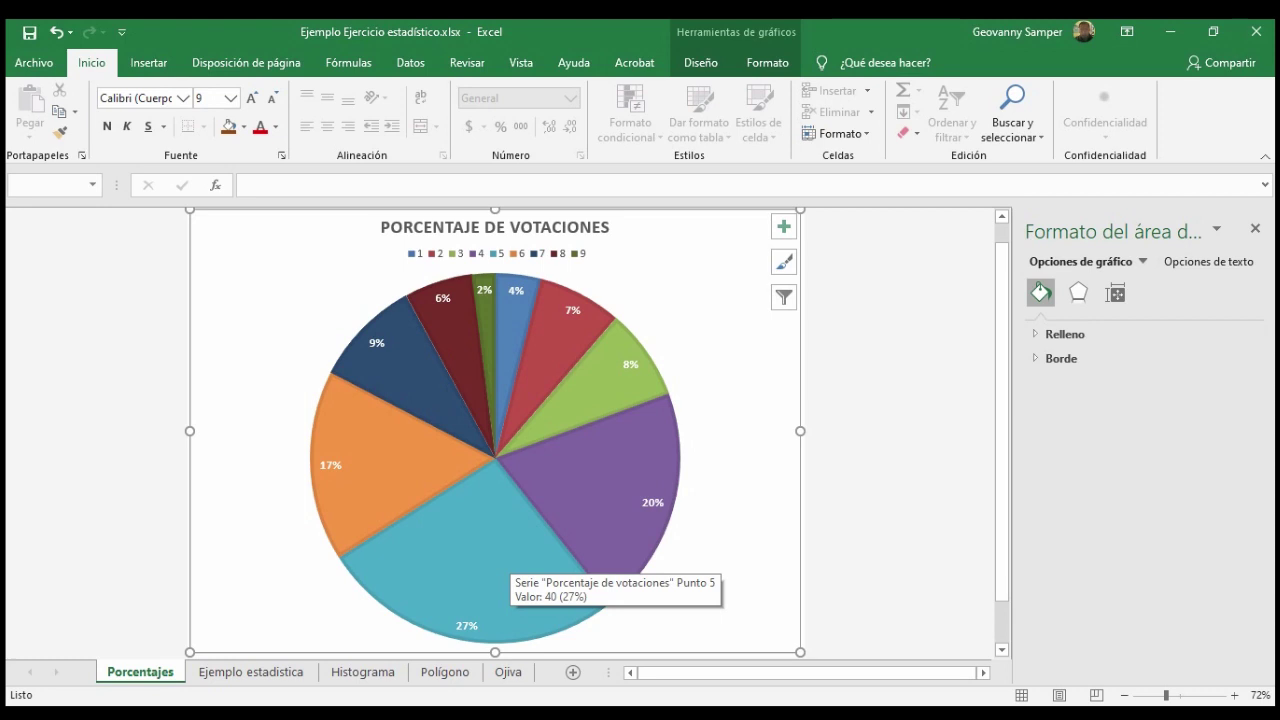
click(505, 560)
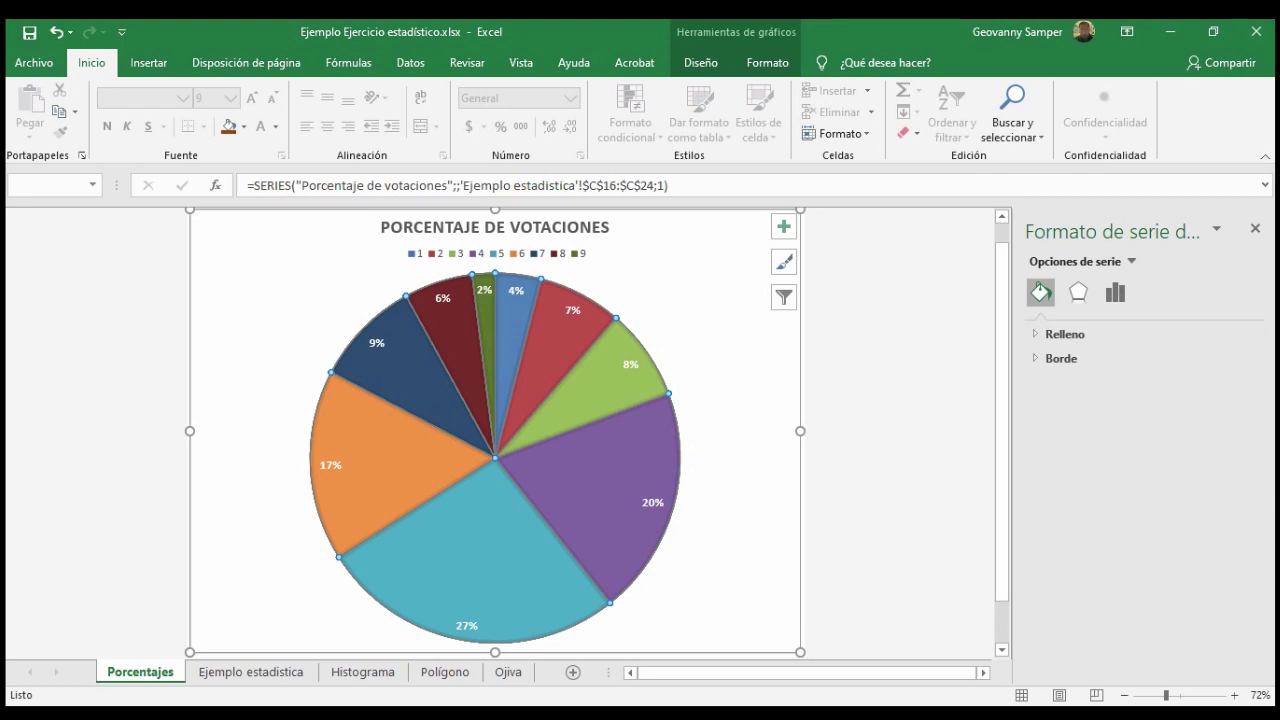
click(505, 560)
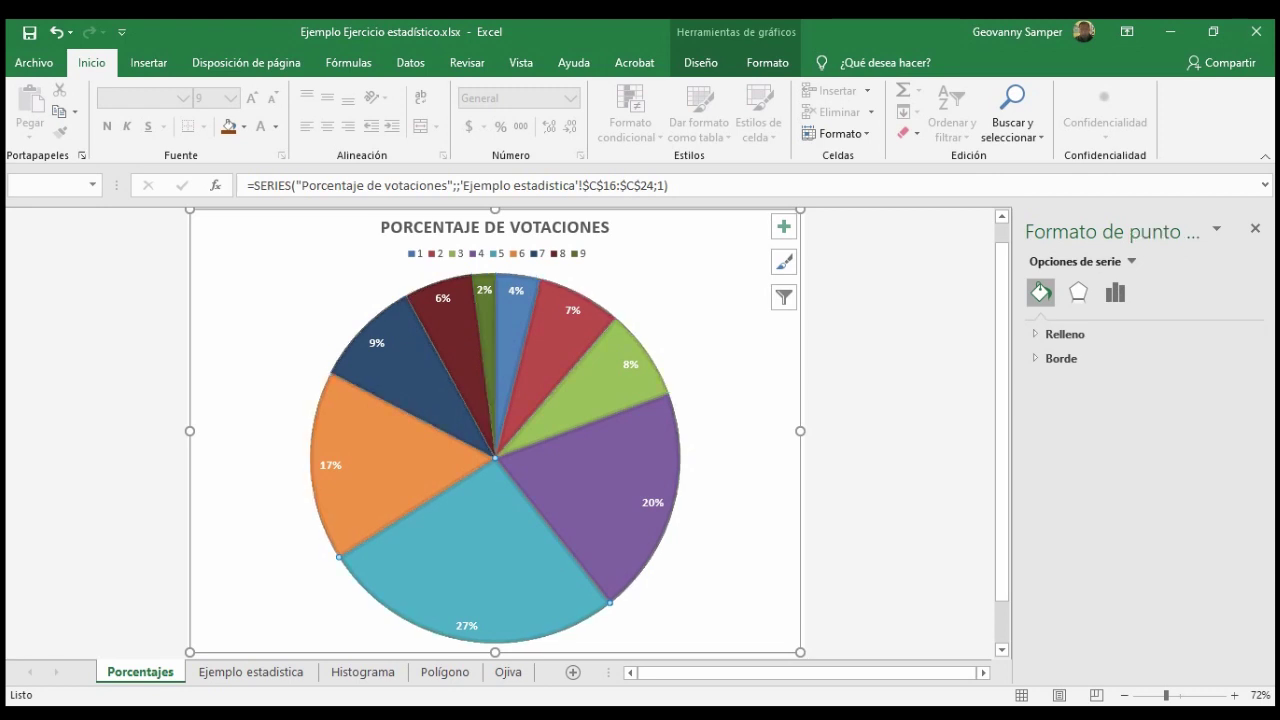
drag(505, 560, 508, 575)
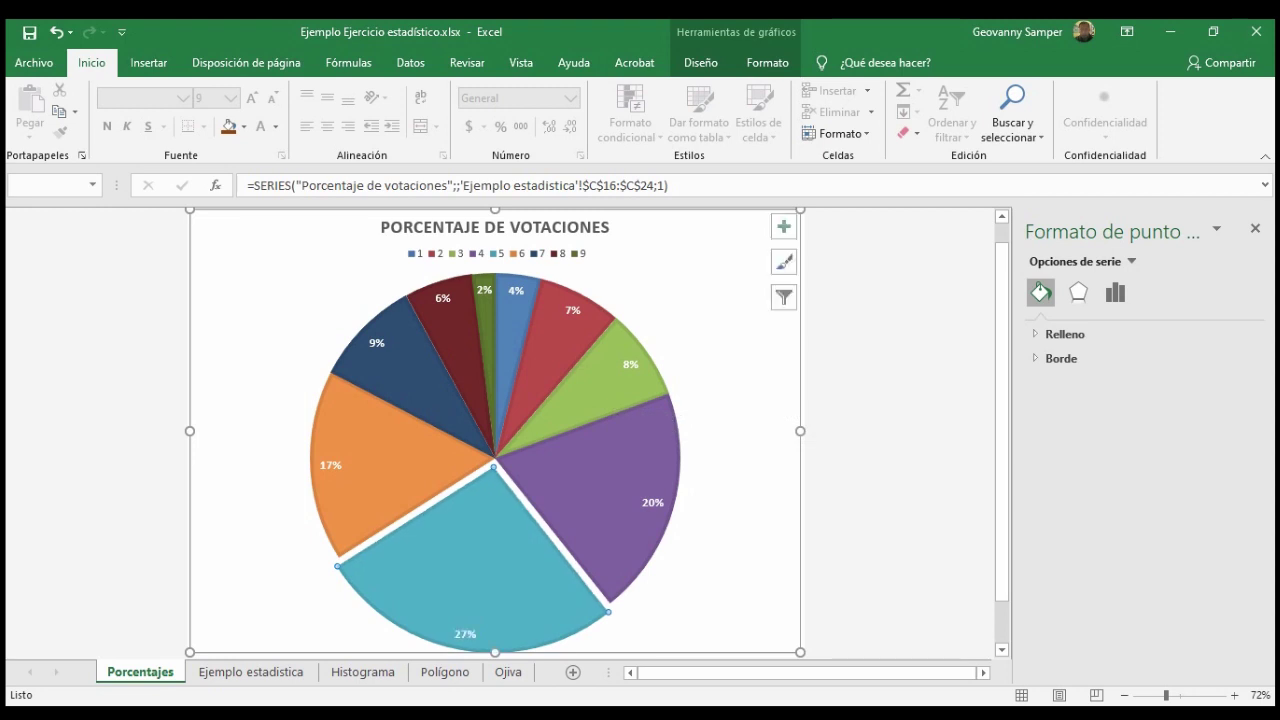
scroll(740, 520, down, 1)
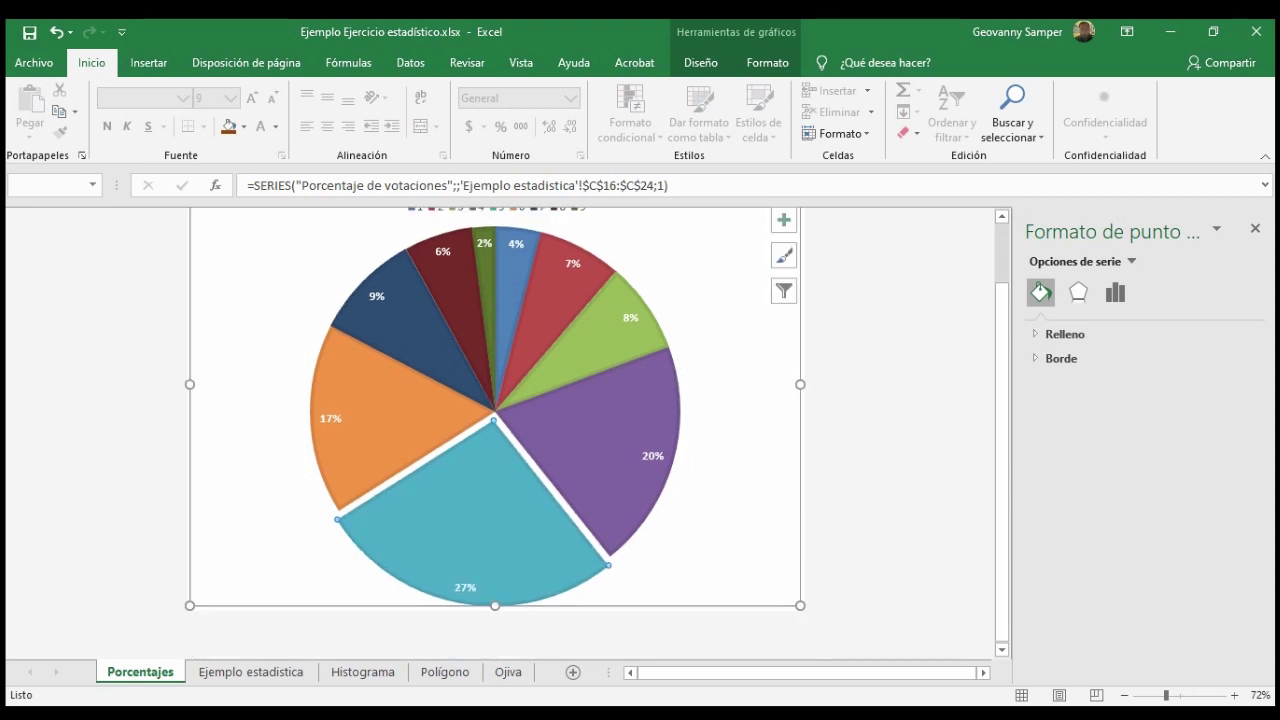
key(Escape)
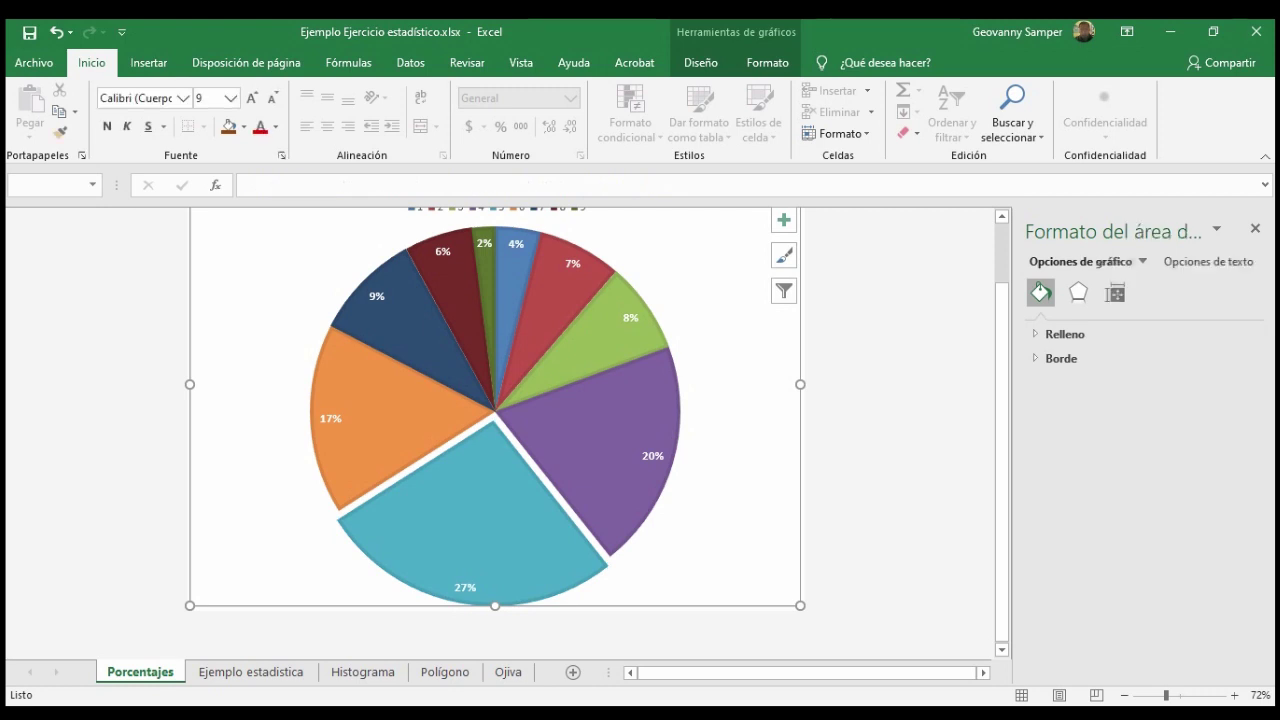
scroll(740, 520, up, 1)
scroll(740, 520, down, 1)
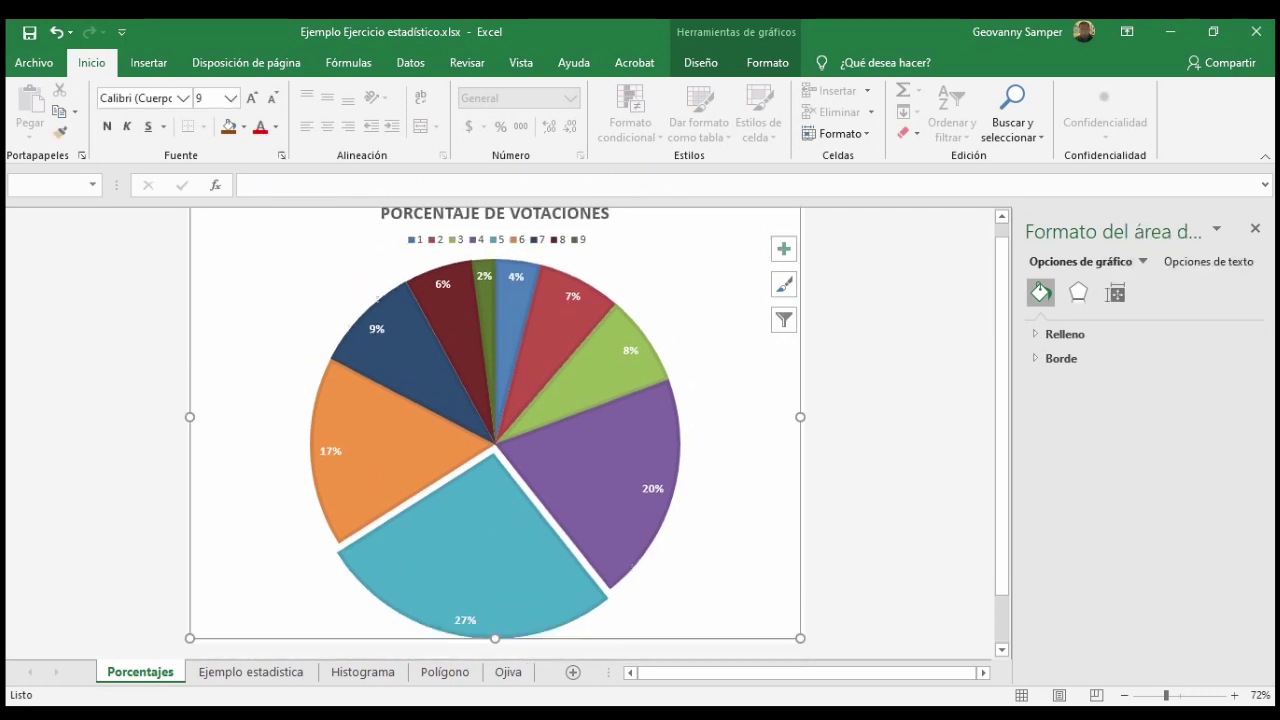
- Undo the accidental explode of all slices, leaving only the 27% slice pulled out
click(530, 515)
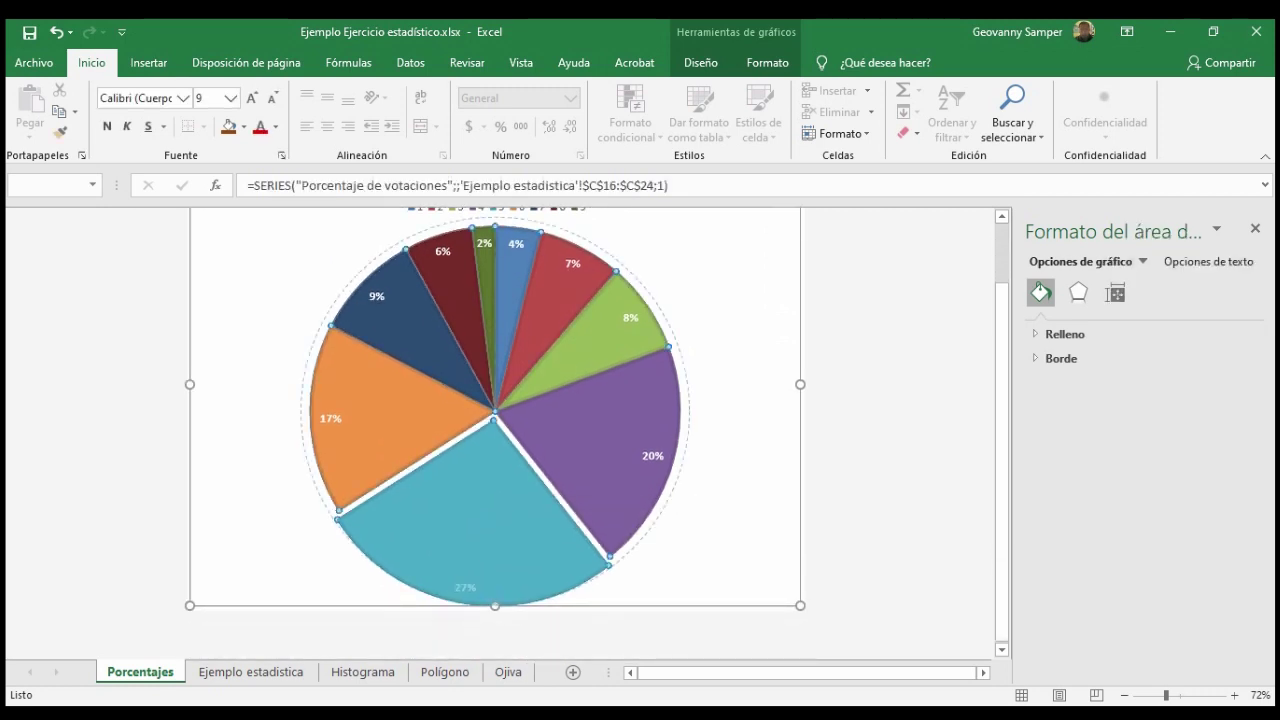
drag(470, 560, 465, 570)
click(470, 560)
key(ctrl+z)
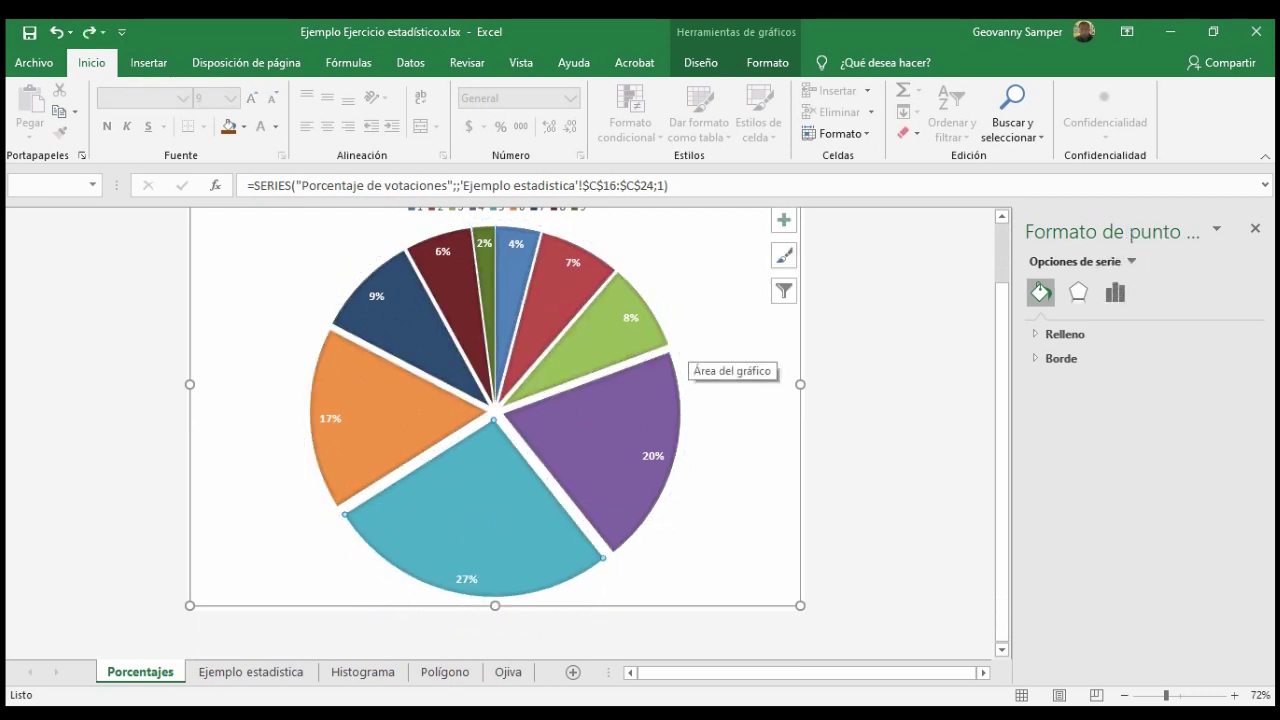
key(ctrl+z)
click(783, 219)
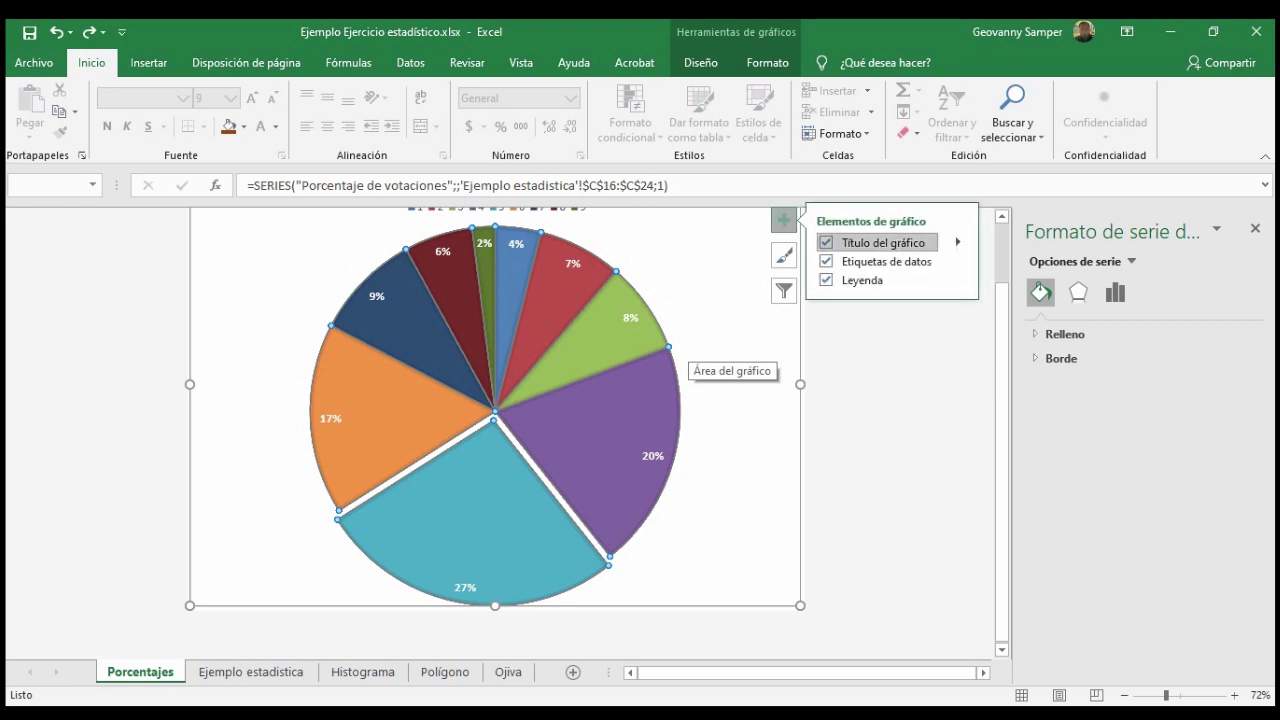
mouse_move(590, 458)
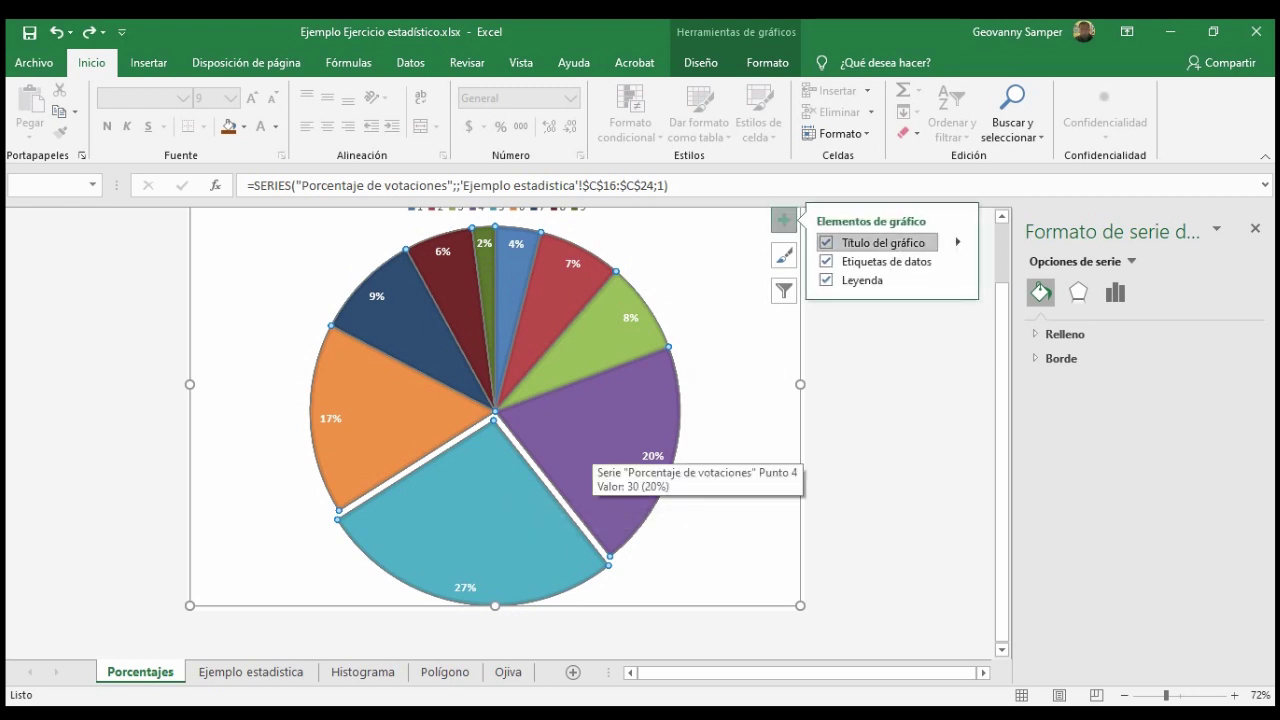
key(Escape)
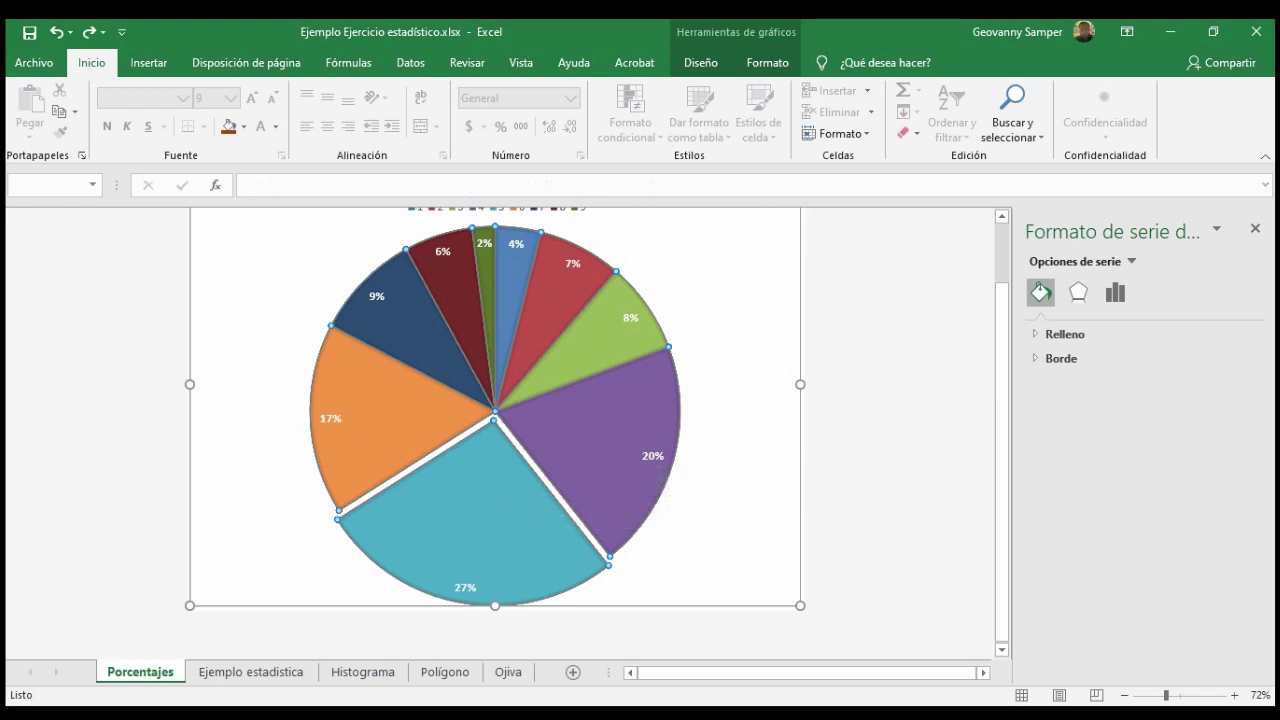
scroll(705, 430, up, 1)
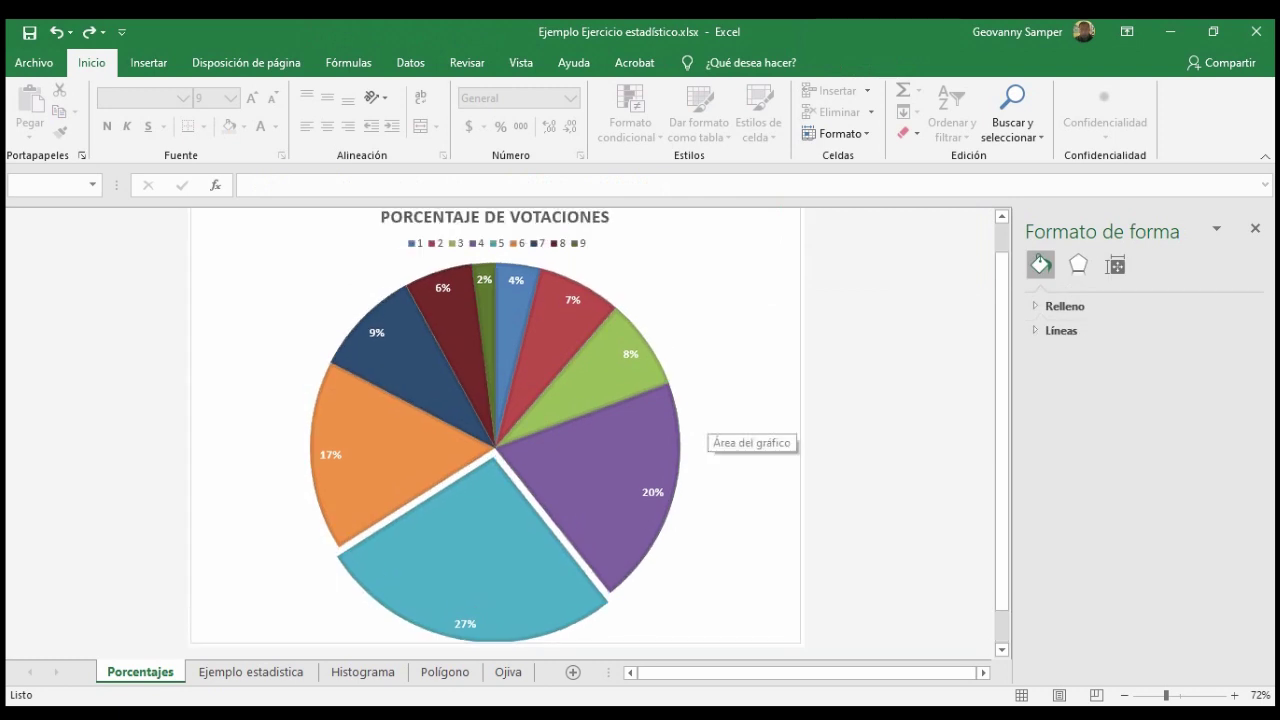
scroll(705, 430, up, 1)
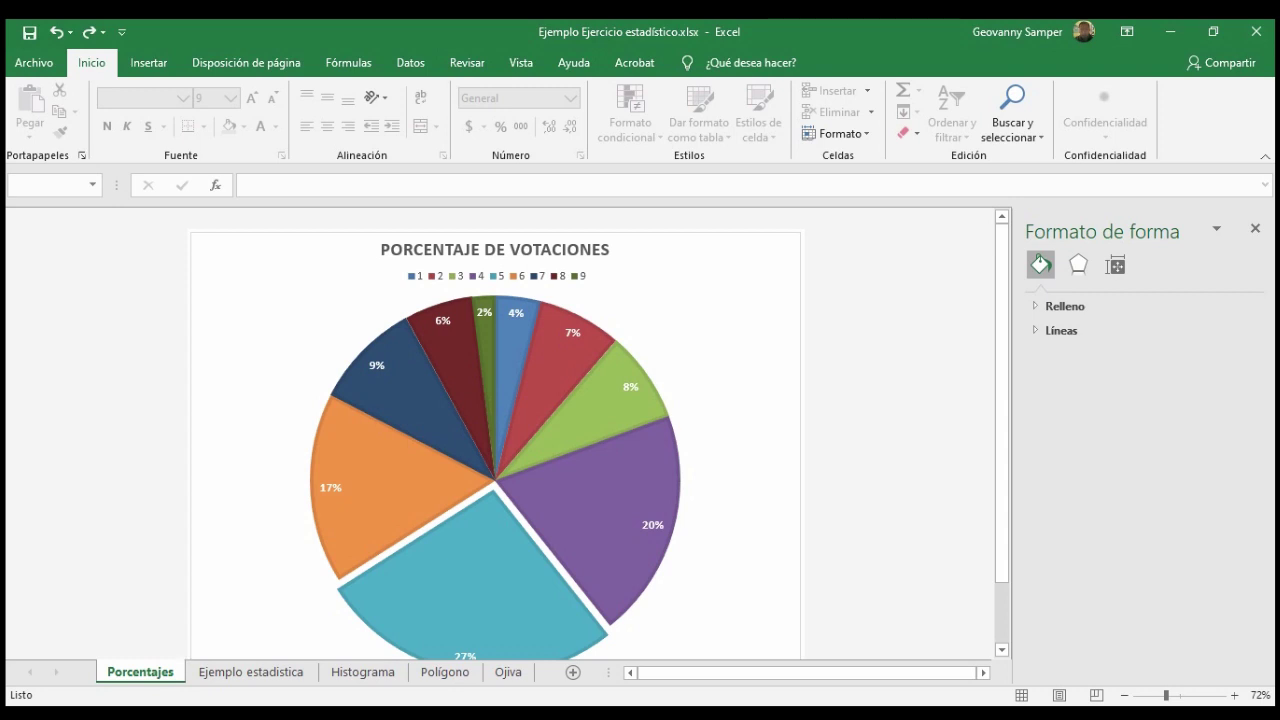
- Move the Porcentajes sheet to the last position and rename it Sectores
drag(140, 672, 438, 672)
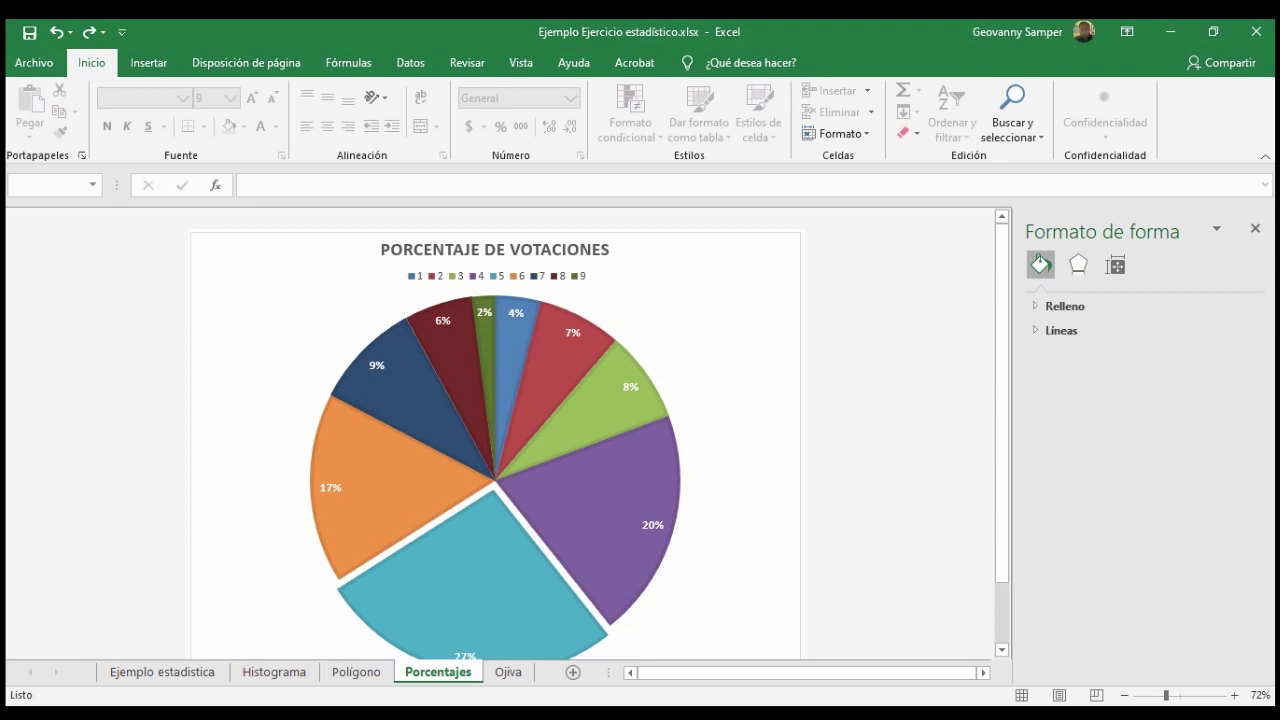
drag(438, 672, 520, 672)
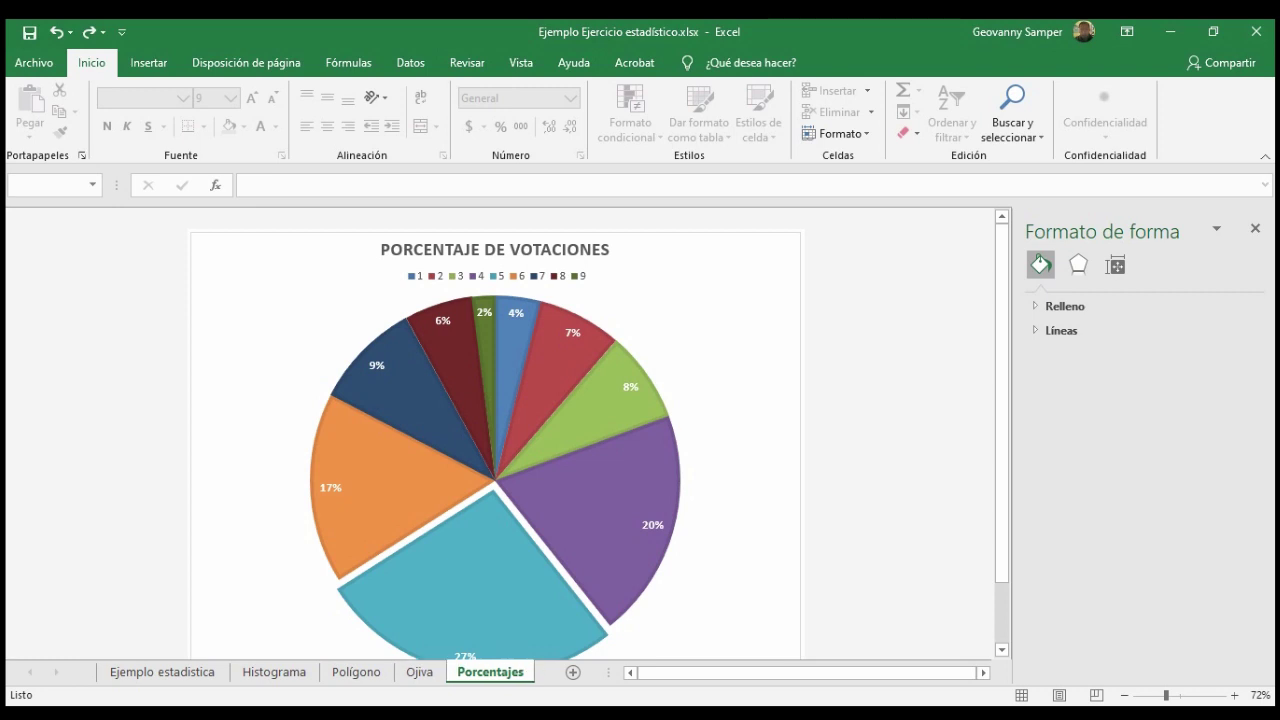
click(490, 672)
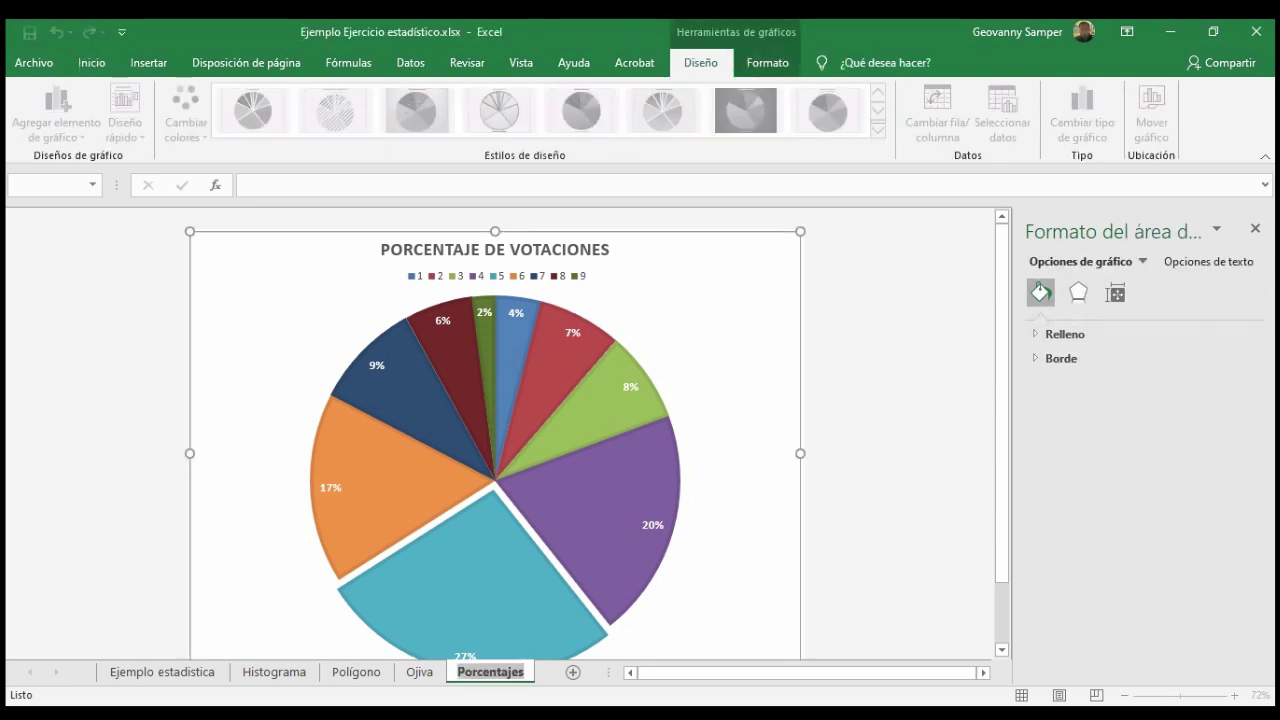
text(Ci)
key(BackSpace)
key(BackSpace)
text(Sec)
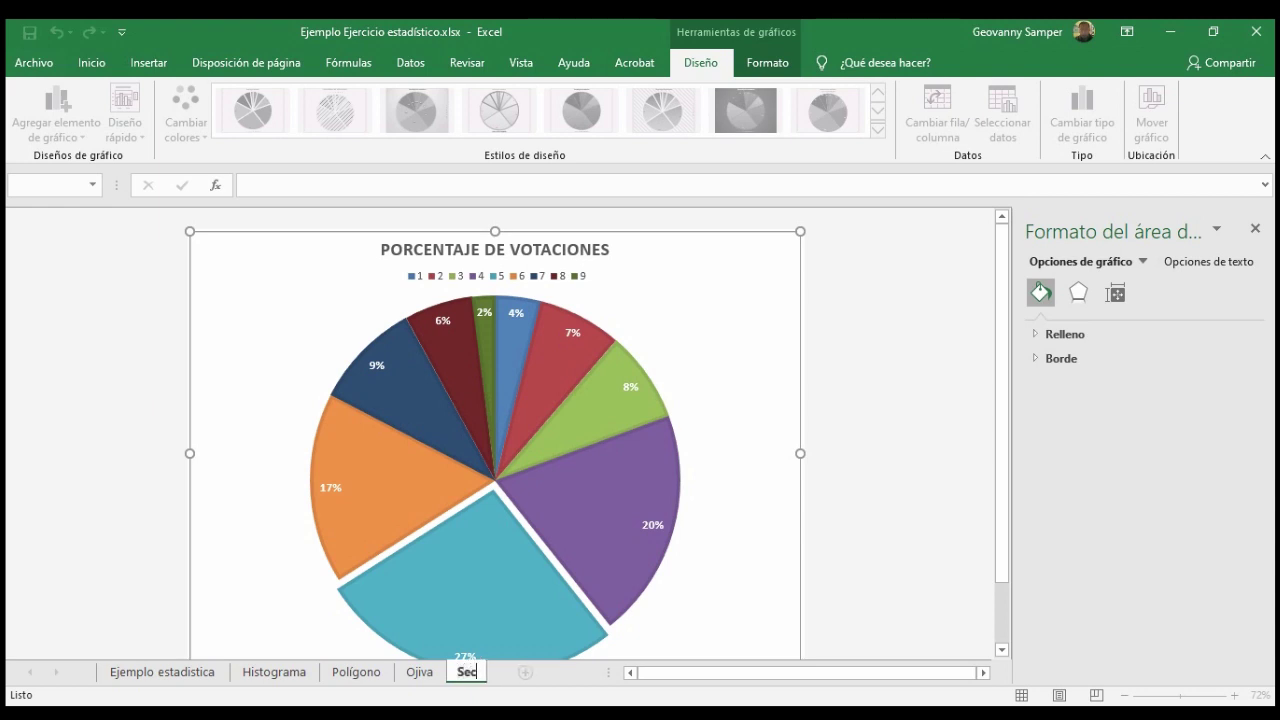
text(tores)
key(Return)
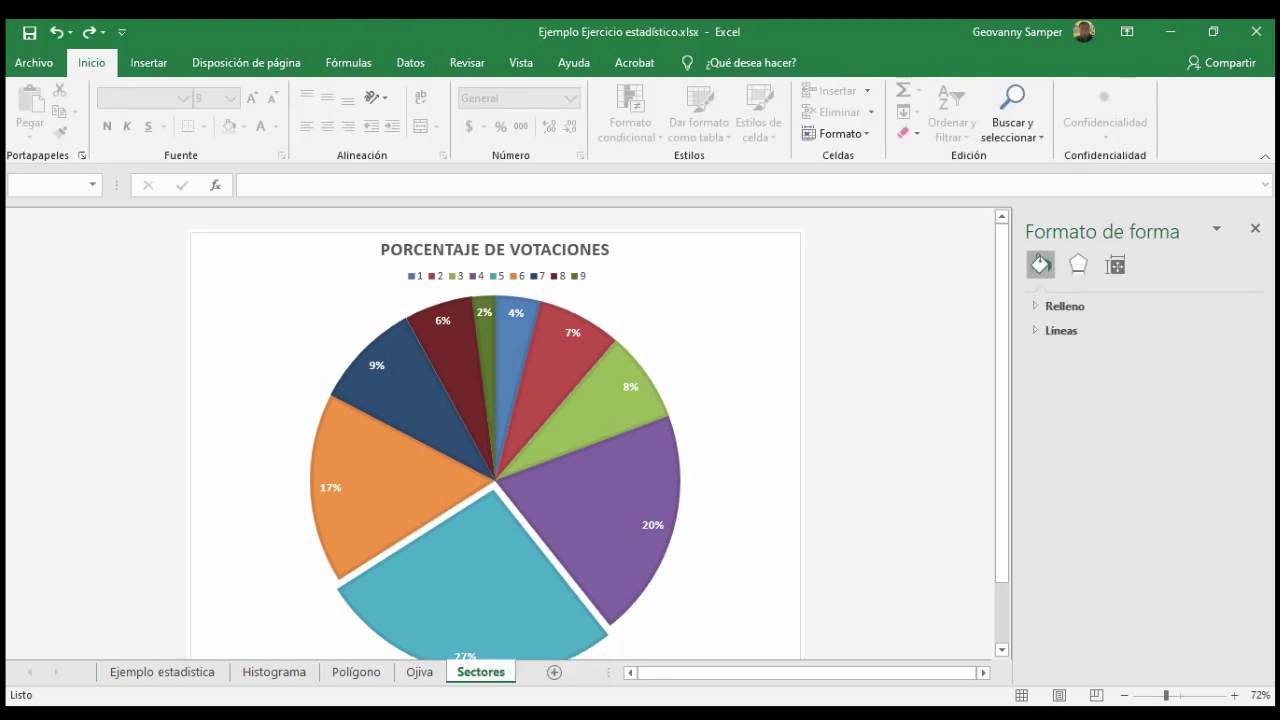
mouse_move(305, 712)
- Switch to the Ejemplo estadistica sheet and review its frequency table
click(162, 672)
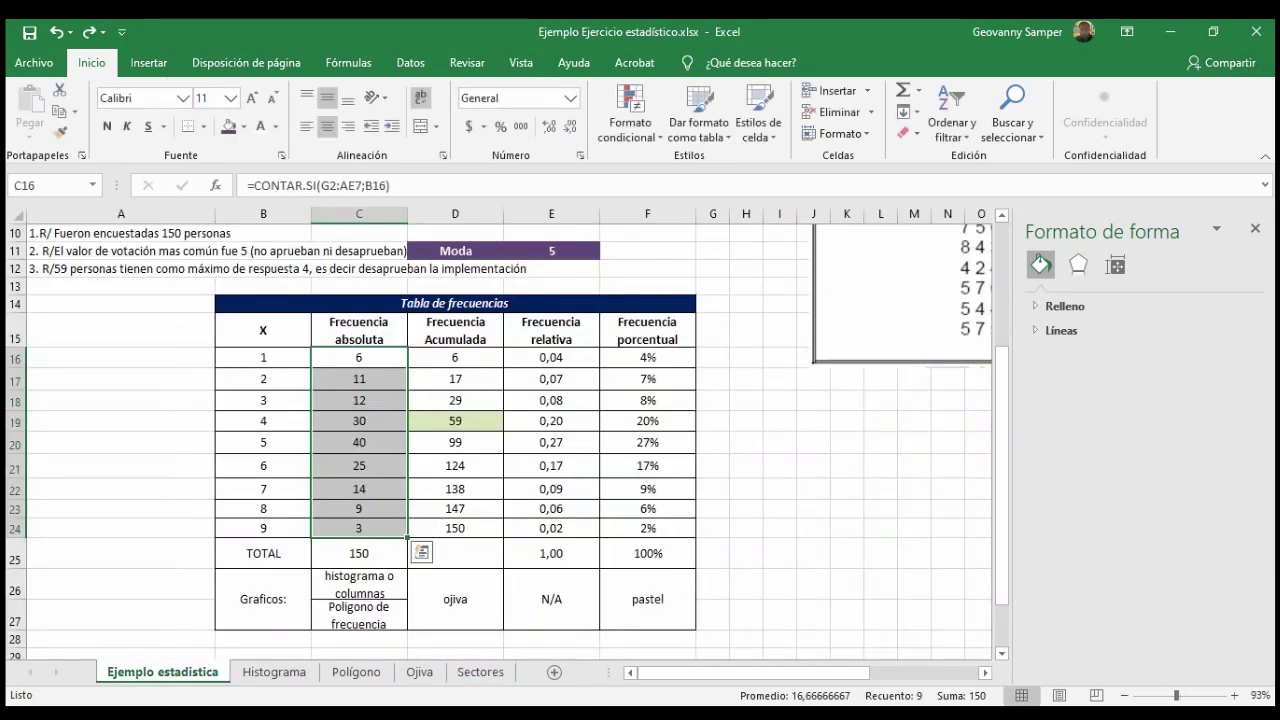
scroll(500, 430, down, 1)
click(847, 389)
click(647, 546)
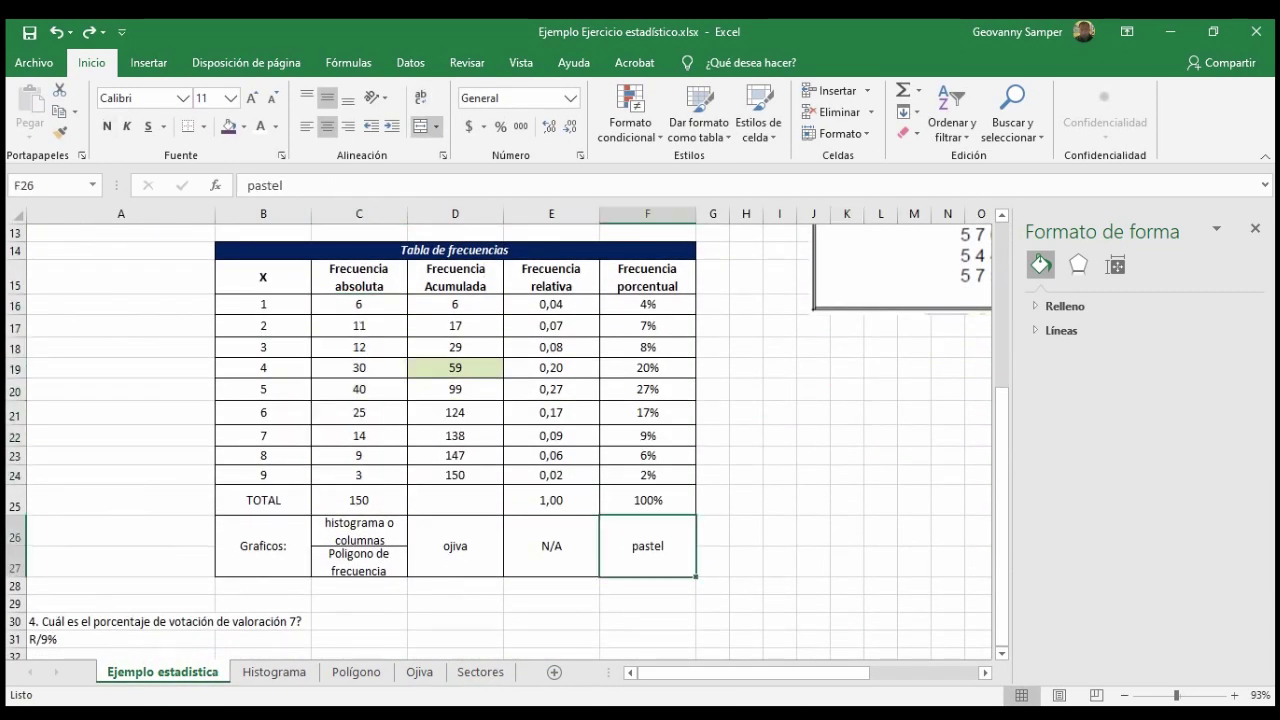
scroll(500, 440, up, 3)
scroll(500, 440, down, 2)
scroll(500, 440, up, 2)
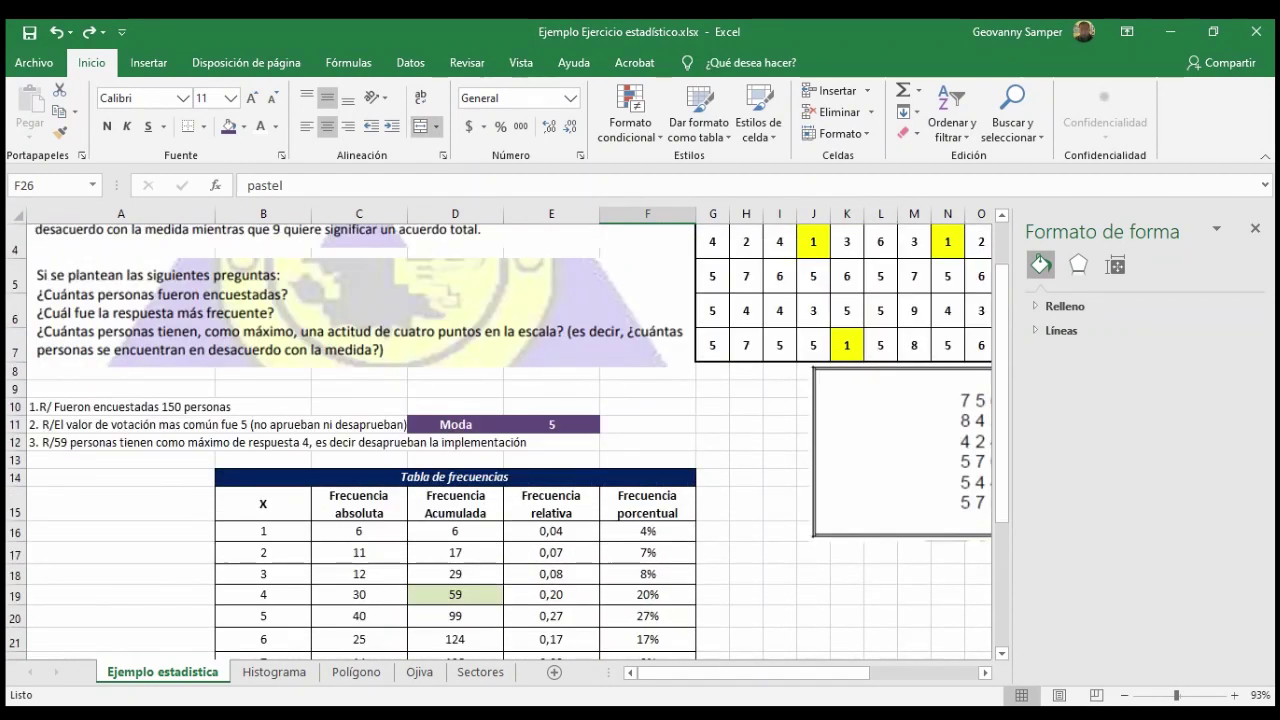
scroll(500, 440, down, 1)
scroll(500, 440, up, 1)
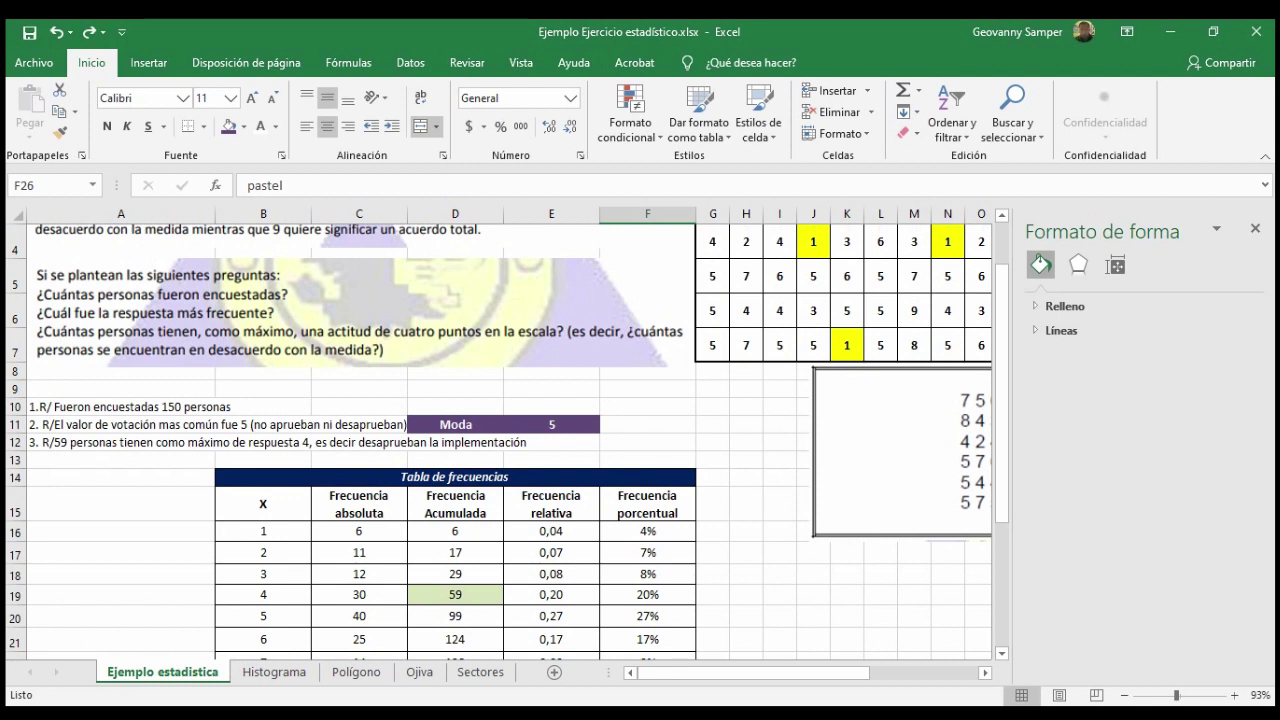
scroll(500, 440, down, 1)
scroll(500, 440, up, 1)
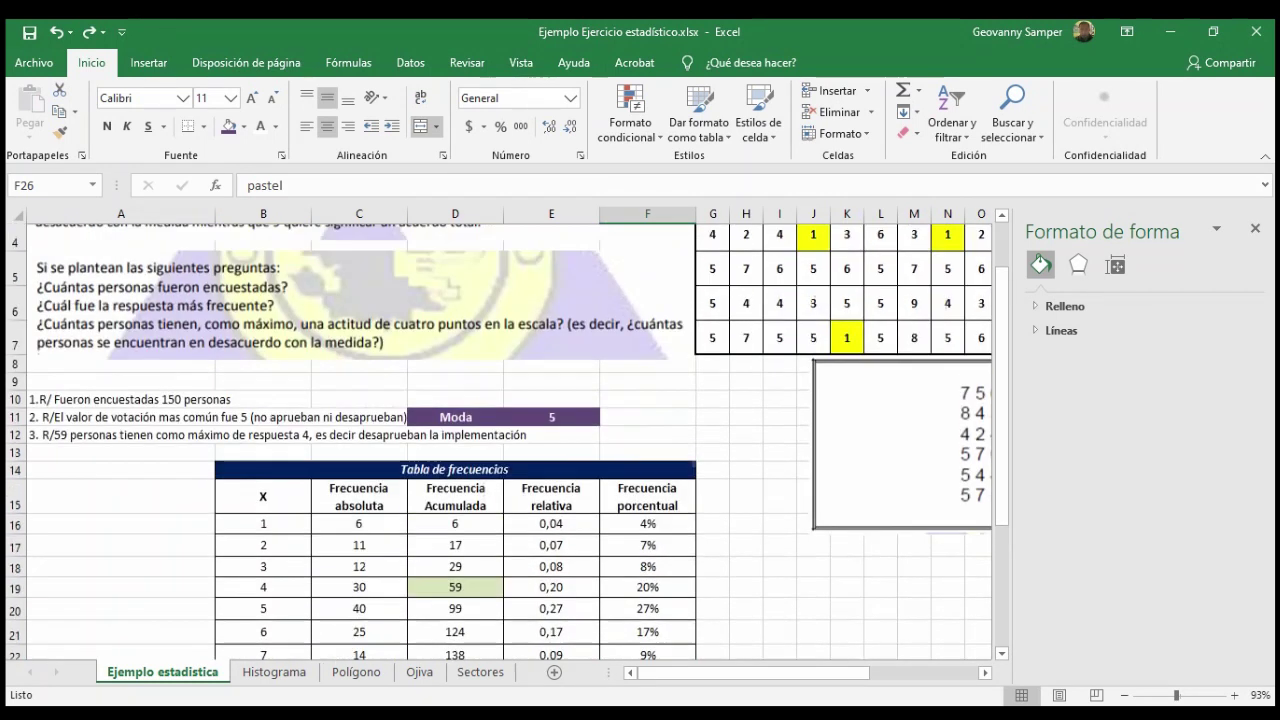
- Close the shape formatting pane, select the X values in B16:B23, then cell C16
click(1255, 228)
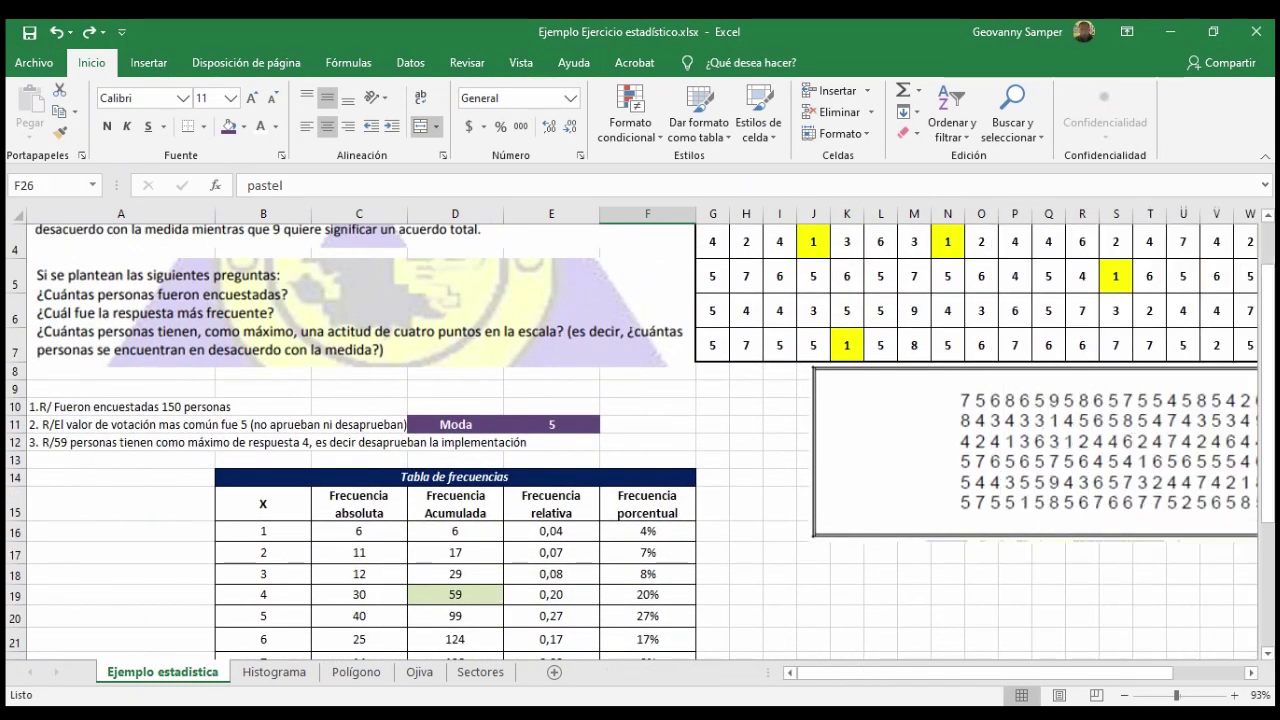
scroll(640, 440, down, 1)
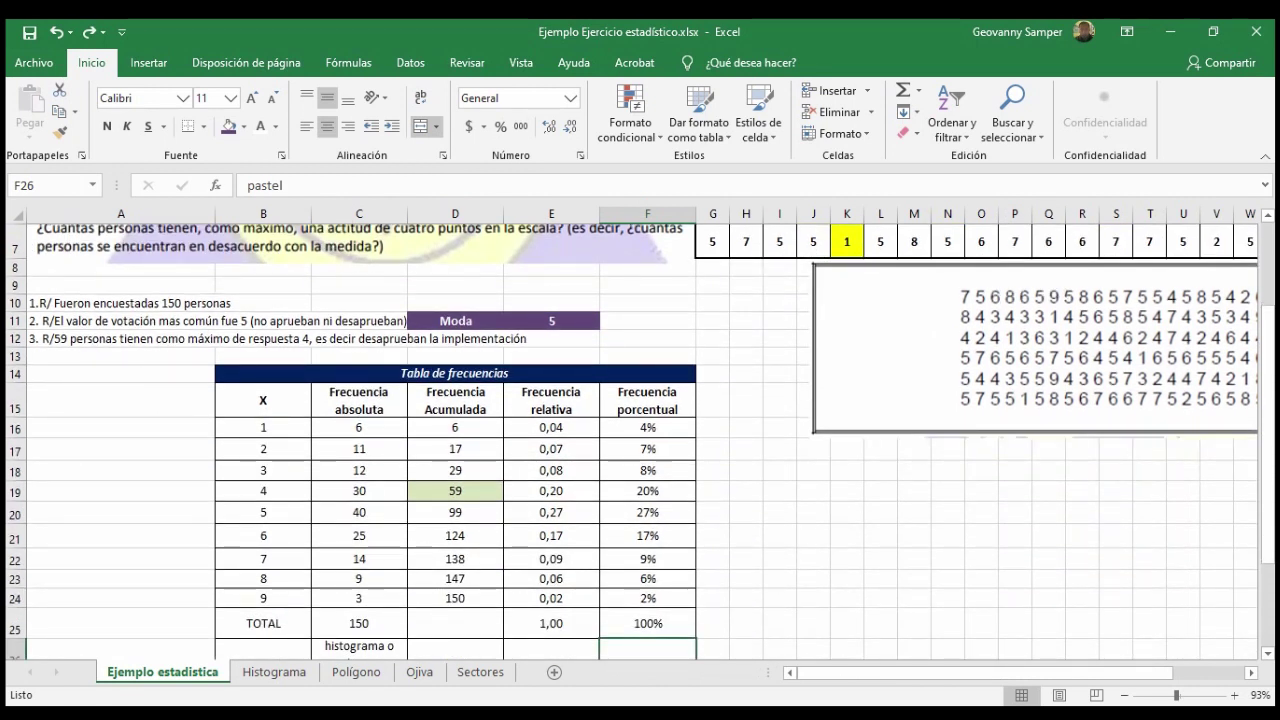
drag(263, 427, 263, 578)
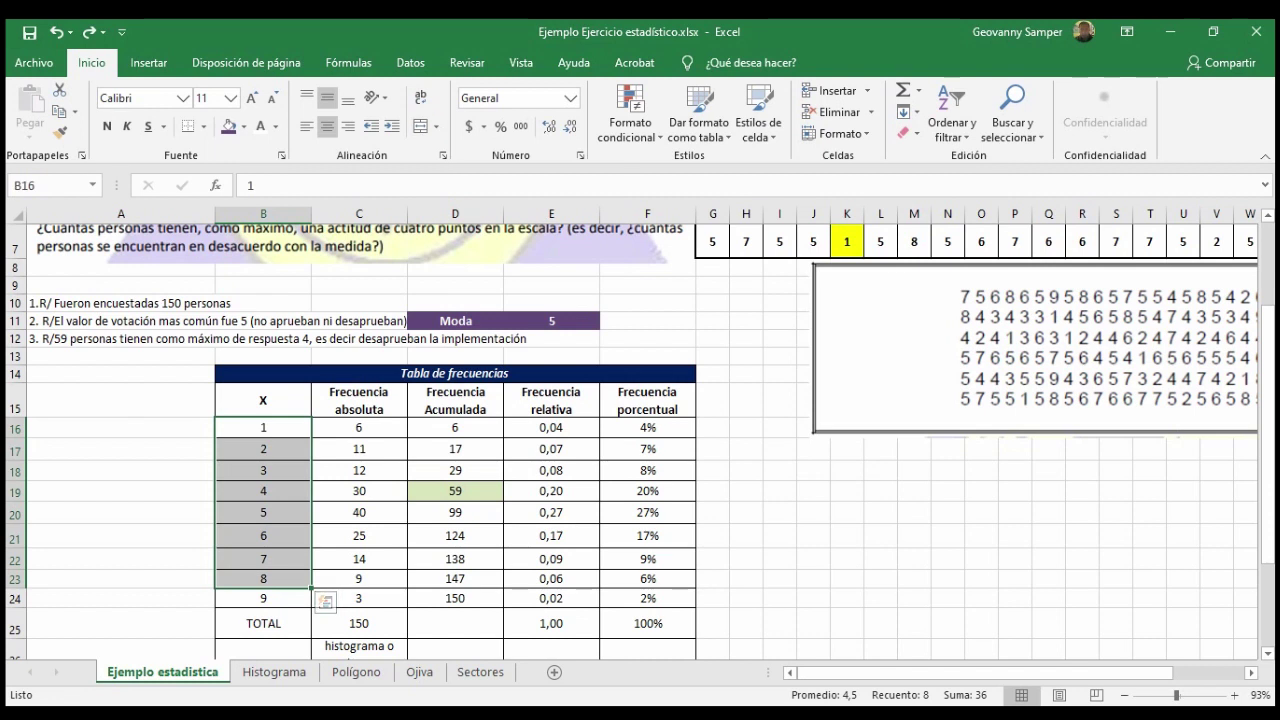
click(359, 427)
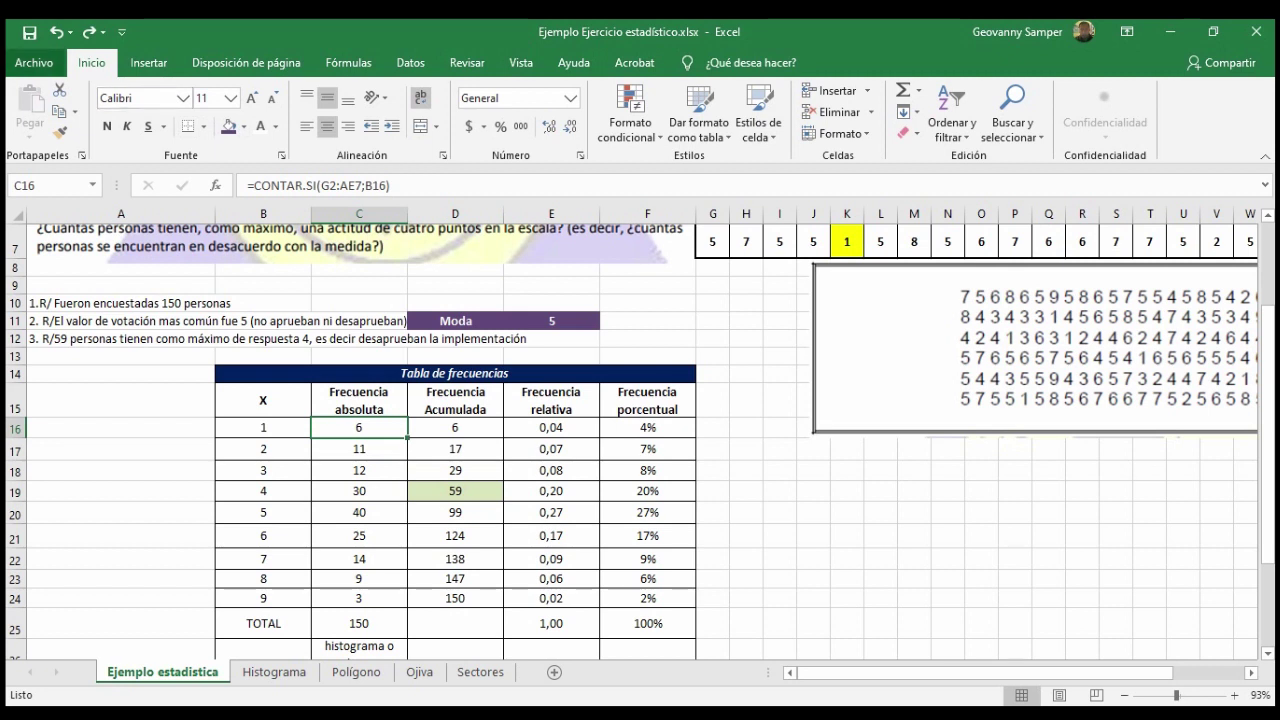
click(33, 62)
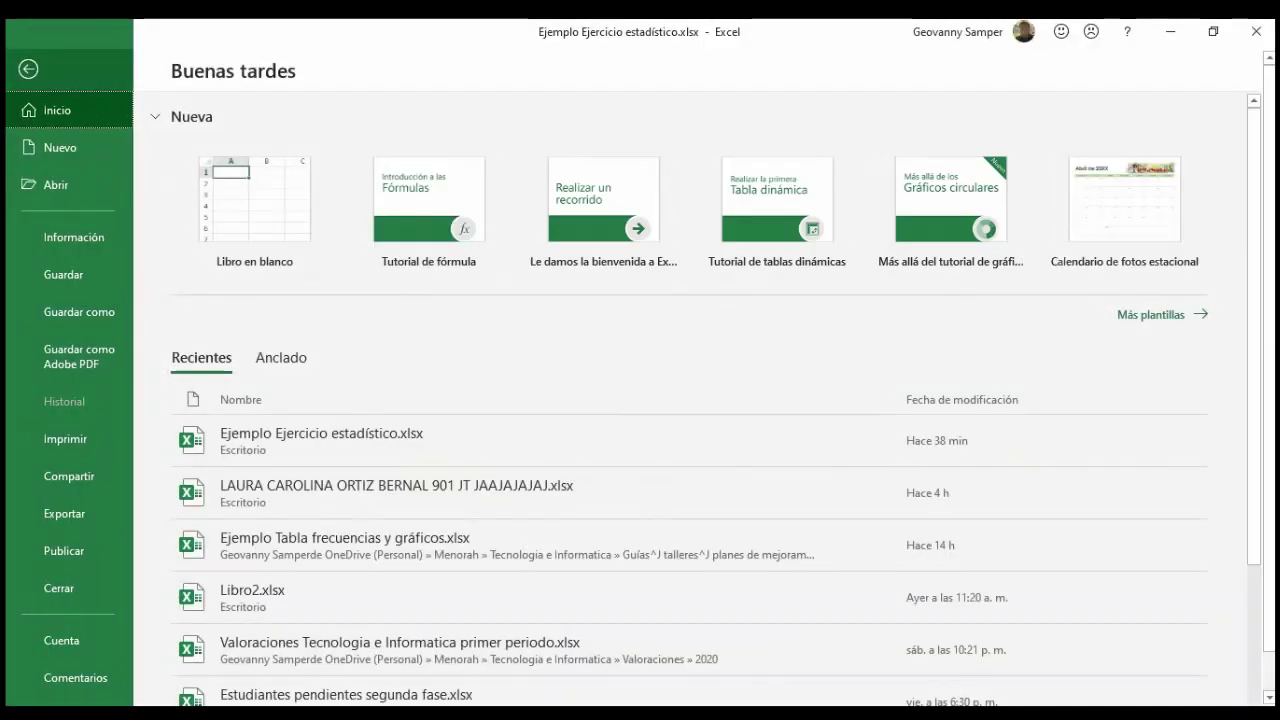
scroll(70, 355, down, 1)
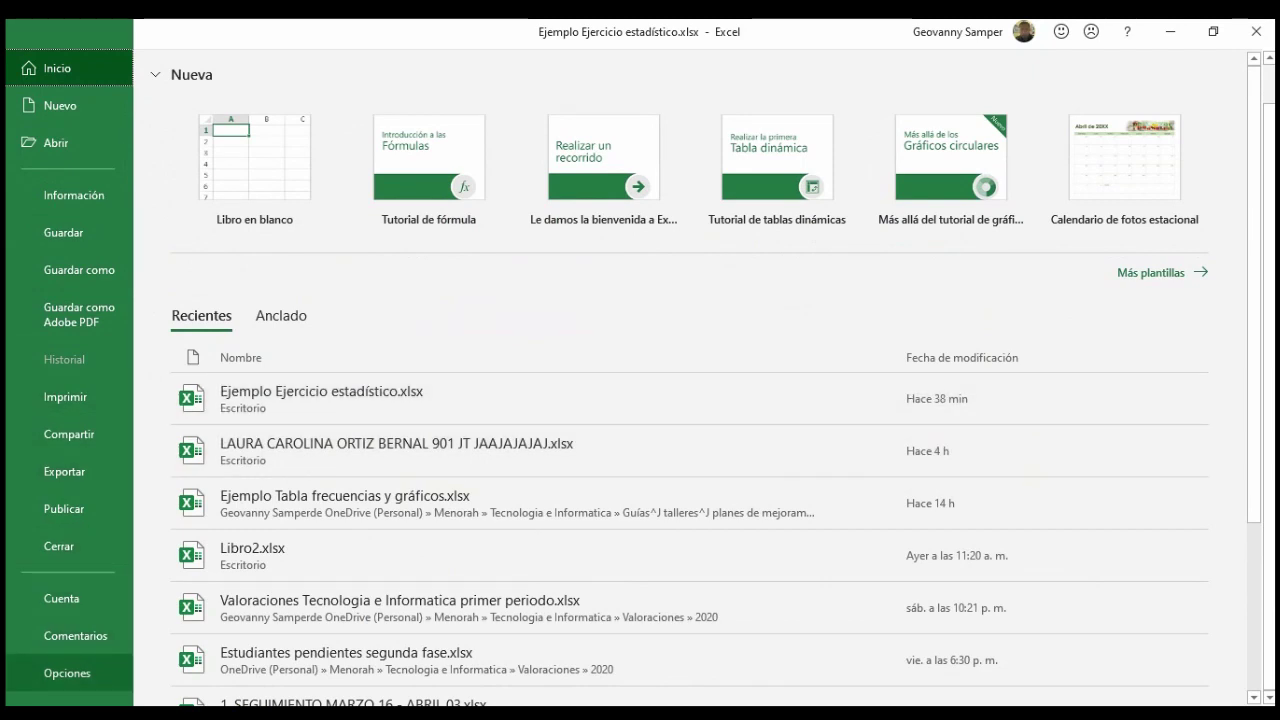
click(67, 673)
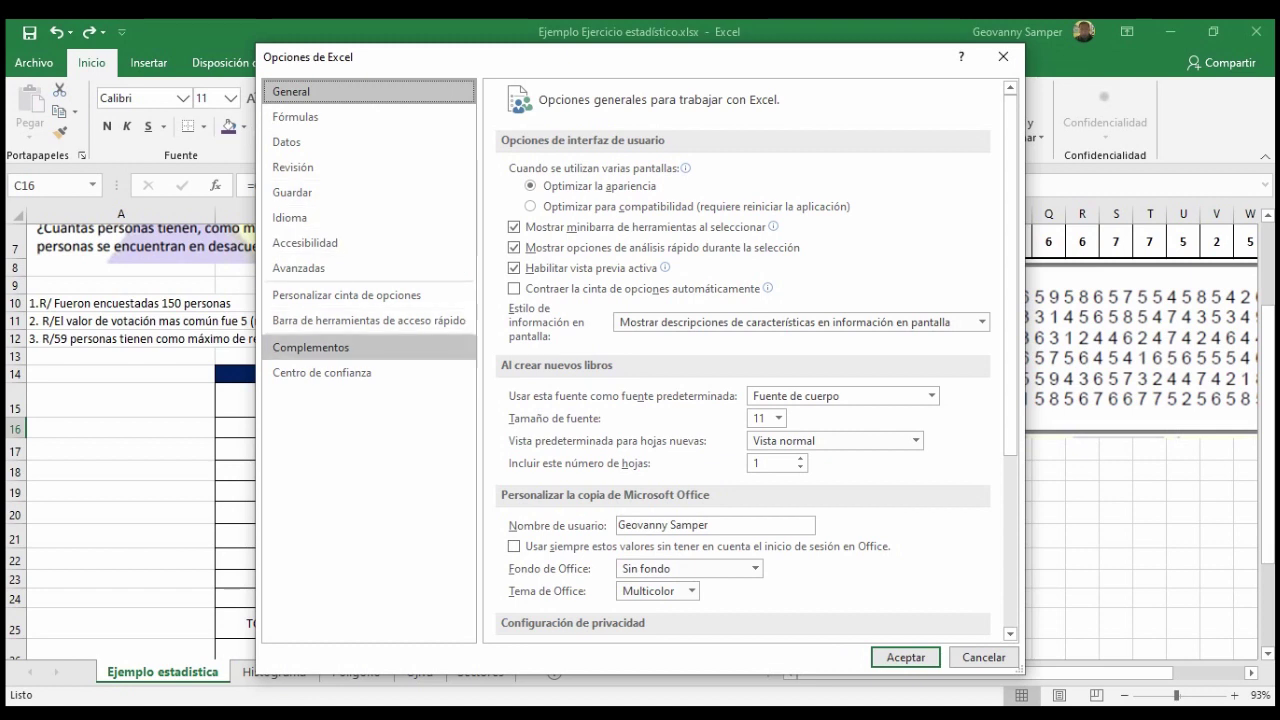
click(310, 347)
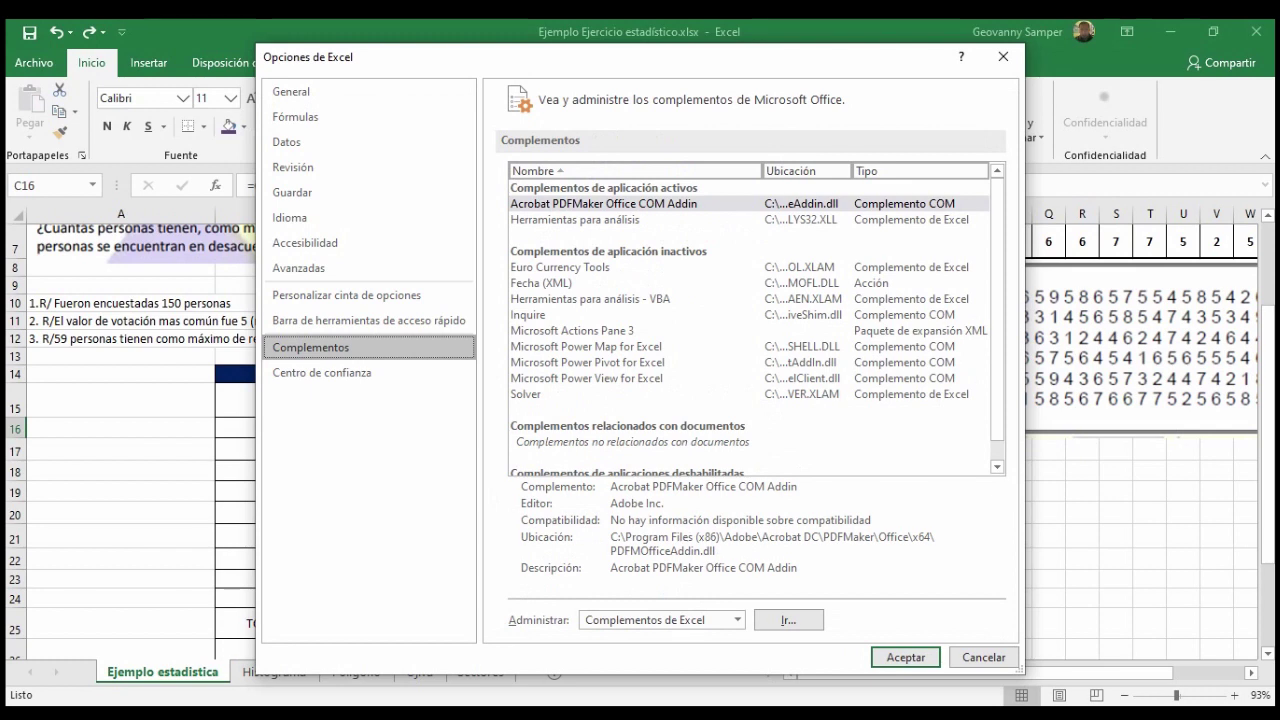
click(737, 620)
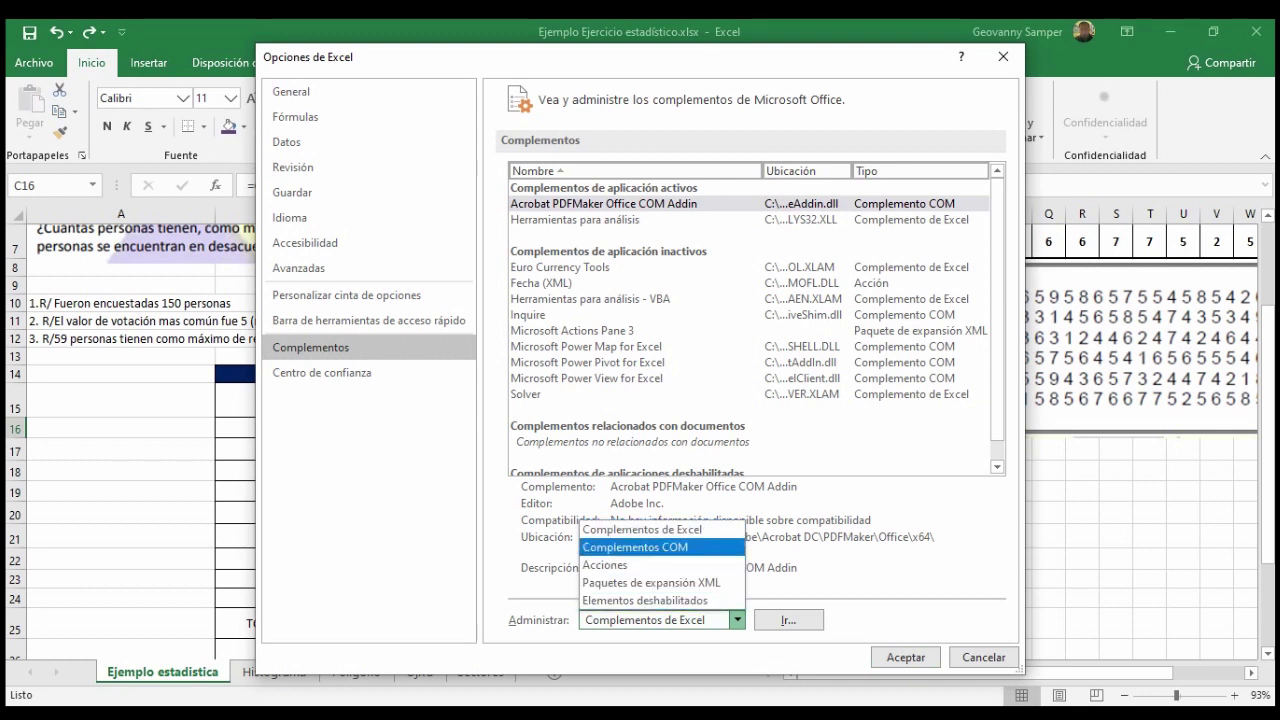
key(Return)
key(Tab)
key(Return)
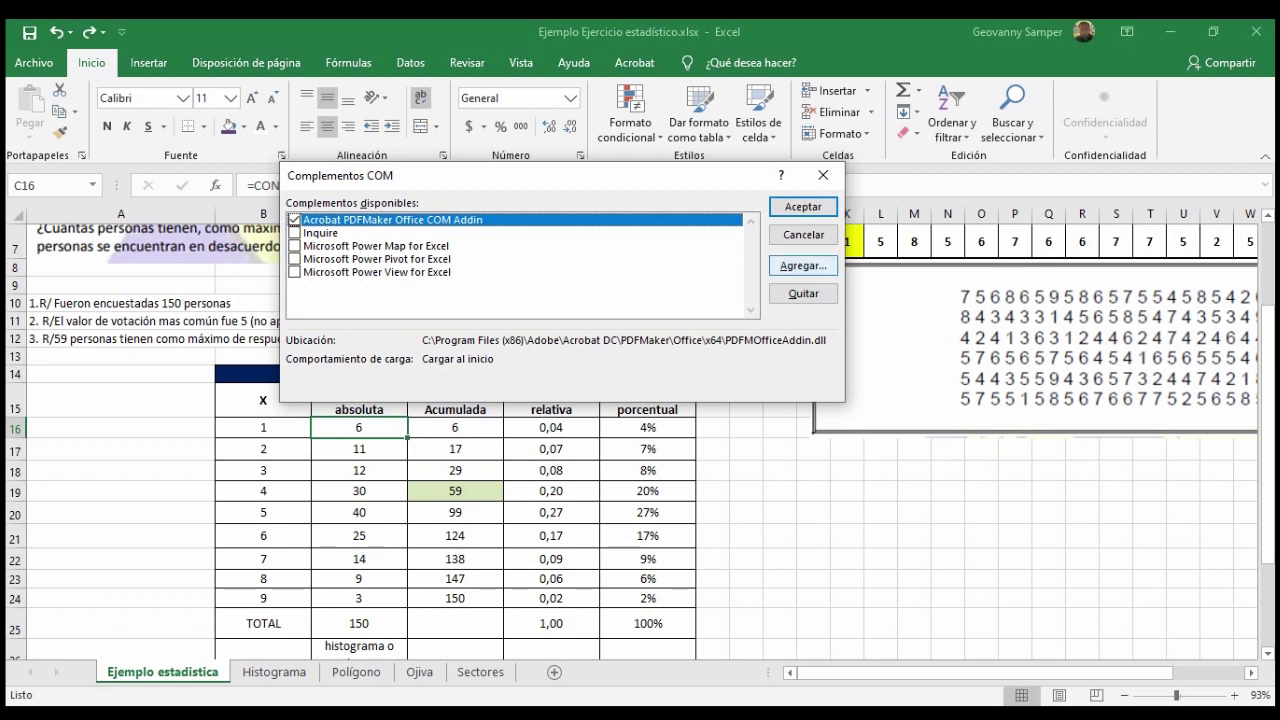
click(803, 265)
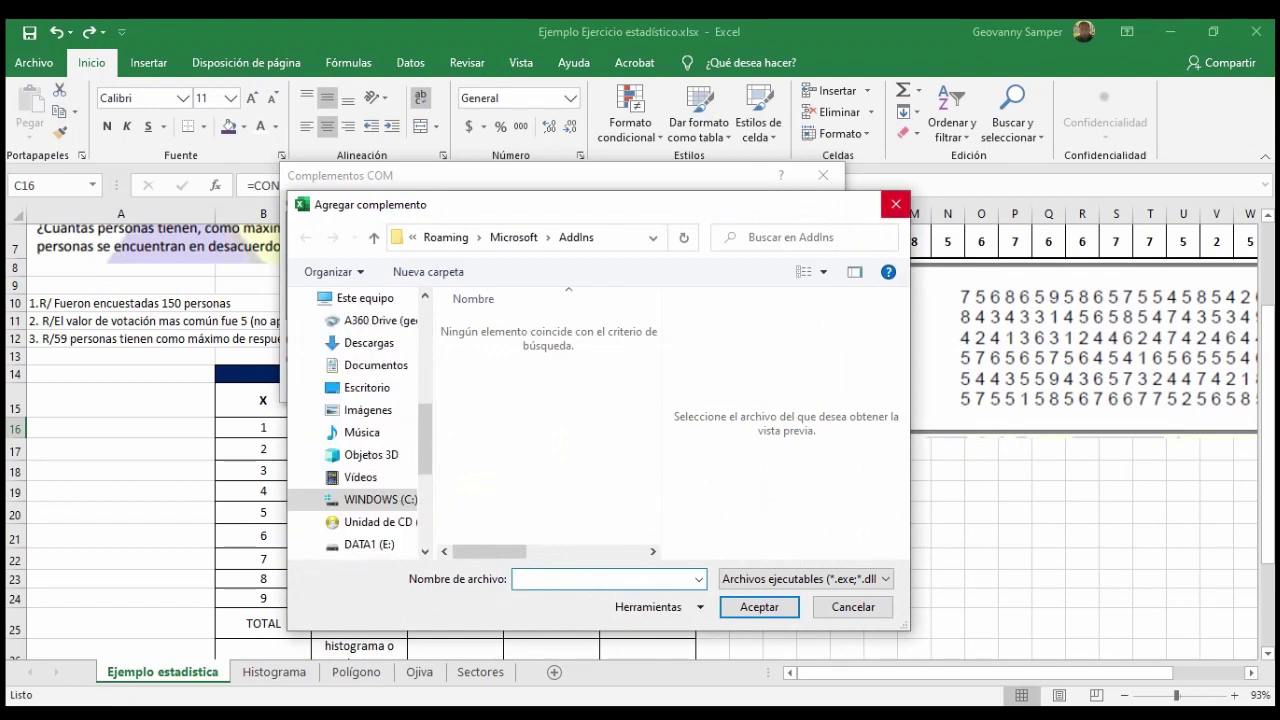
click(895, 204)
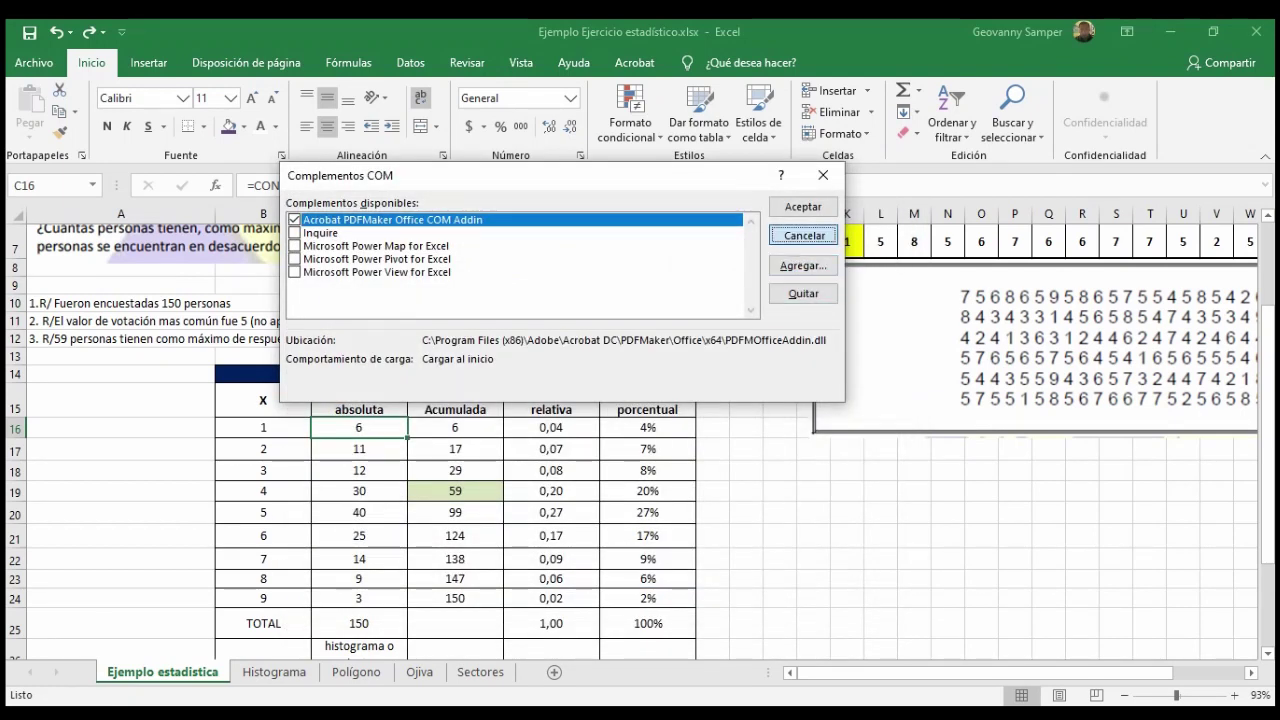
click(803, 234)
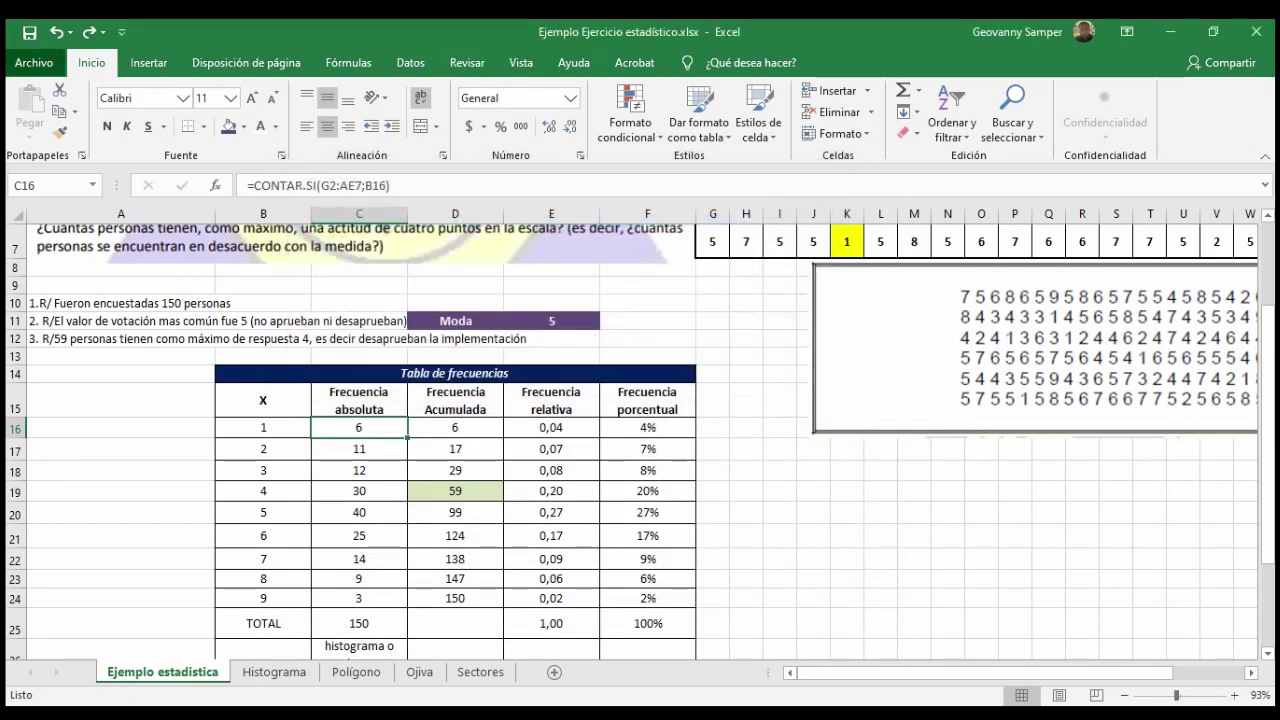
click(34, 62)
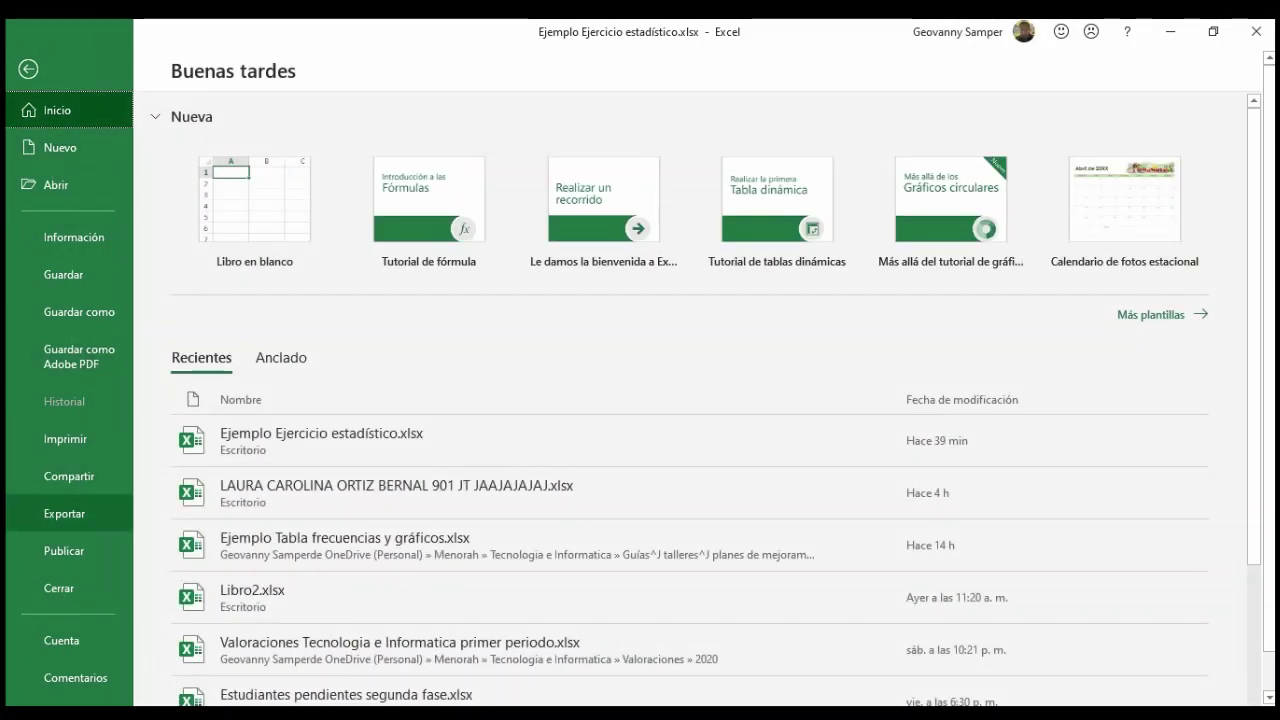
- Open Excel Options to the Complementos list of add-ins
scroll(69, 550, down, 1)
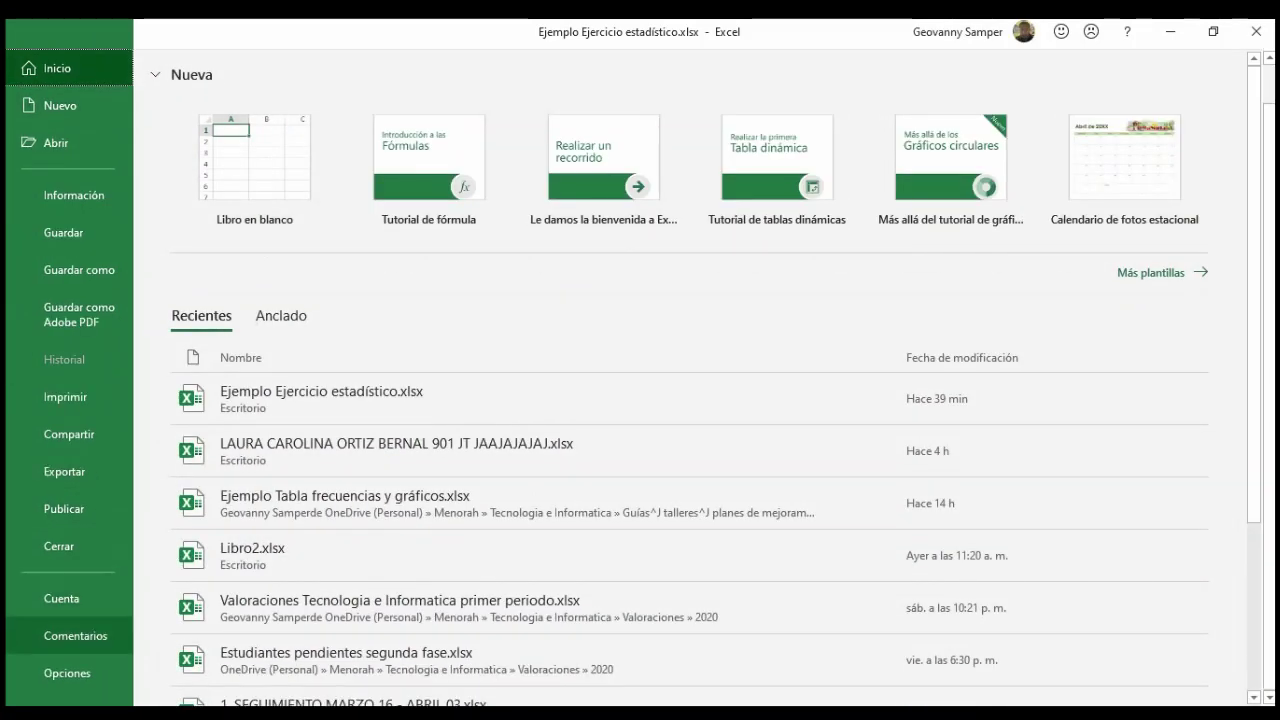
click(75, 635)
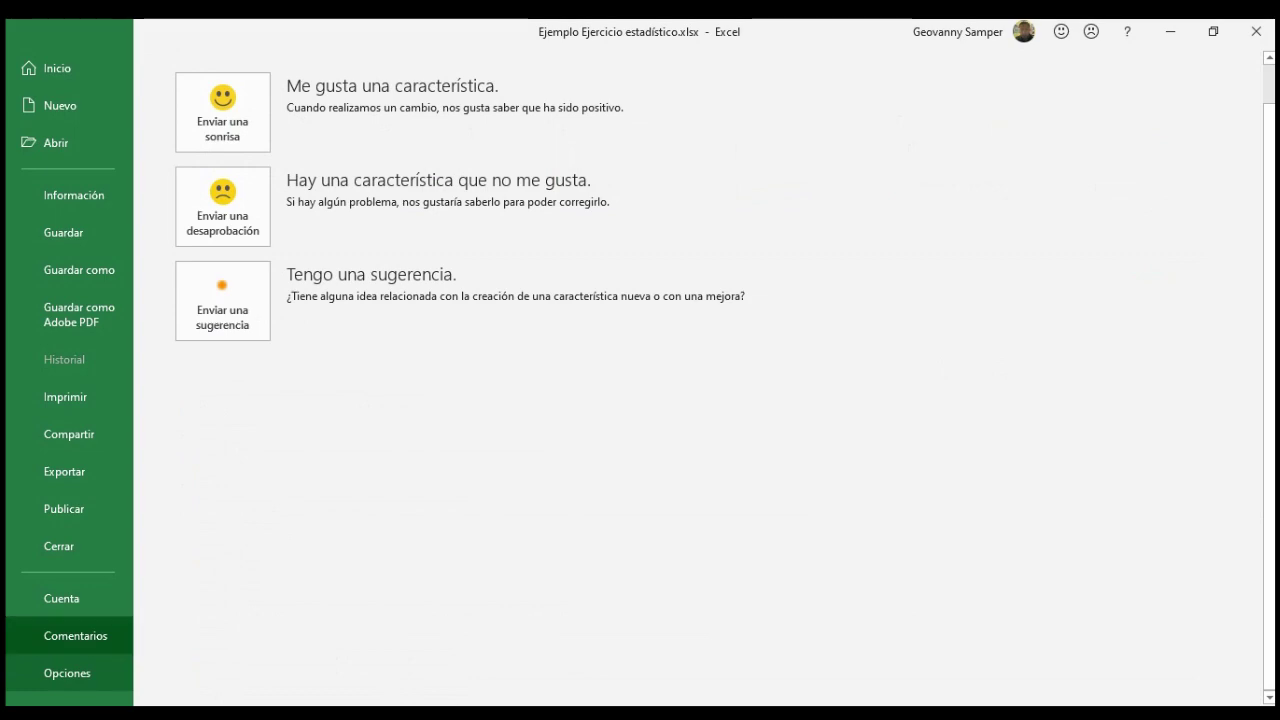
click(67, 673)
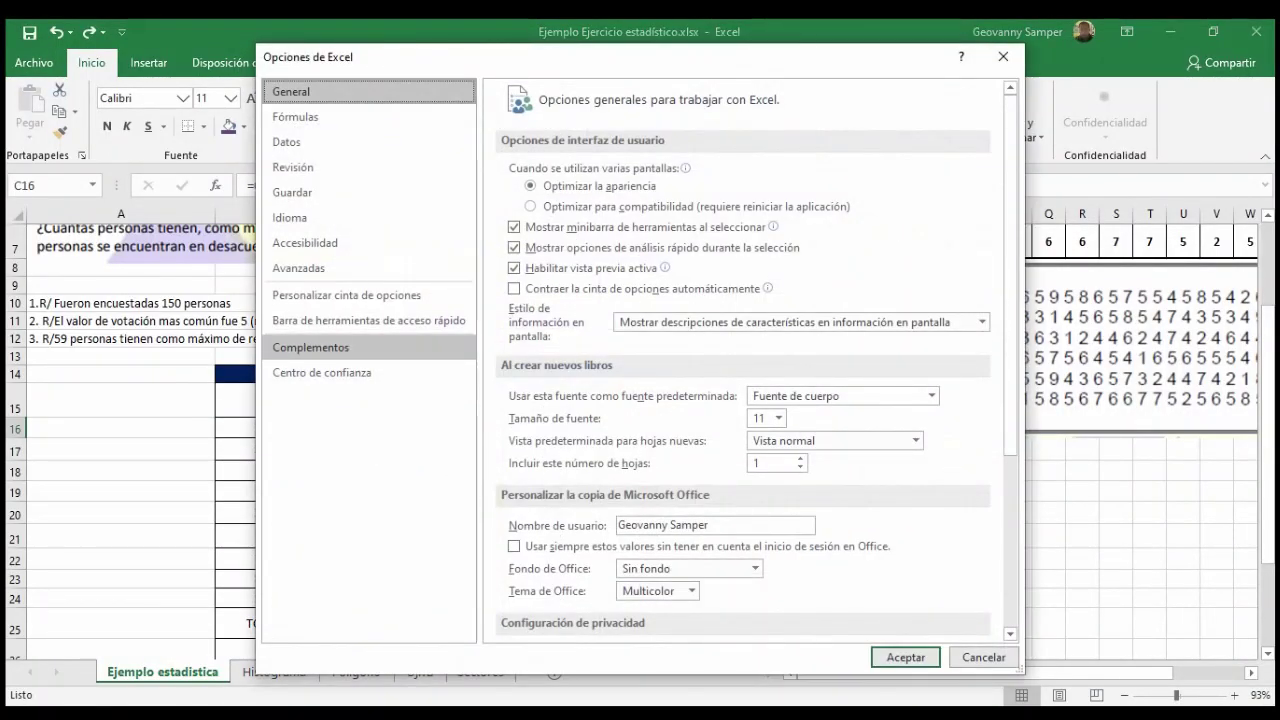
click(311, 347)
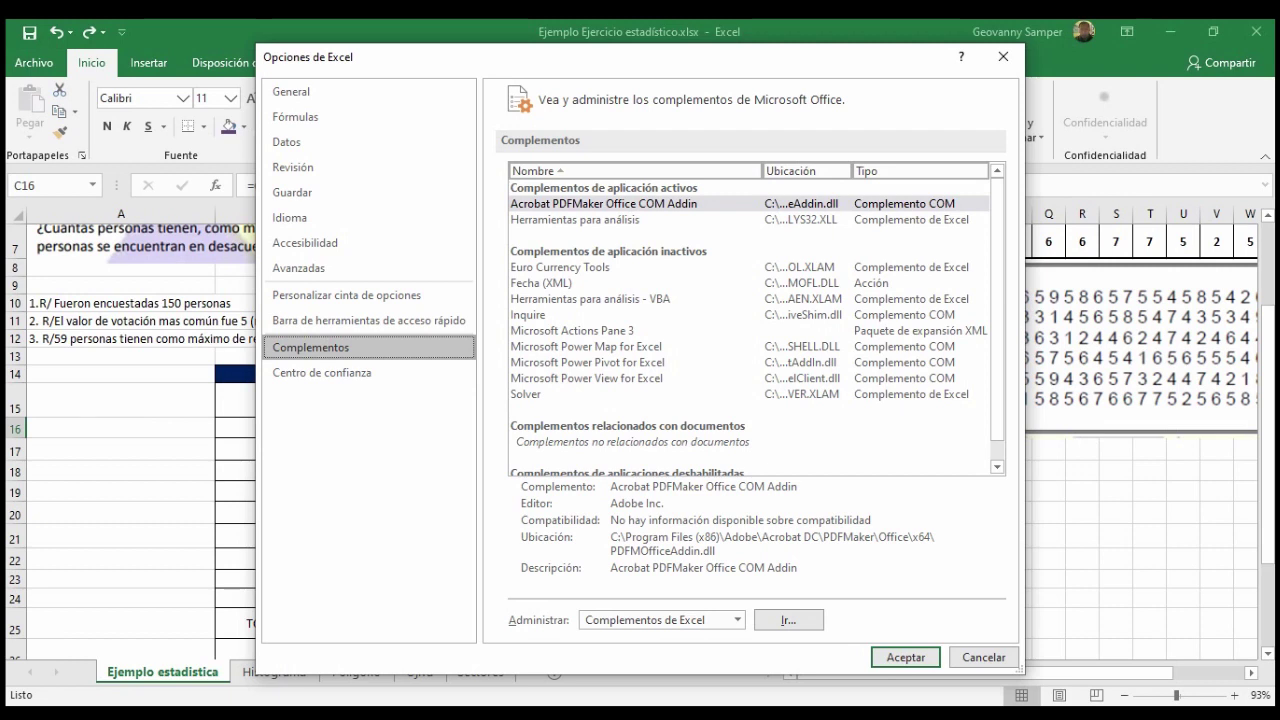
- Enable Herramientas para análisis through the Complementos de Excel manager
click(575, 219)
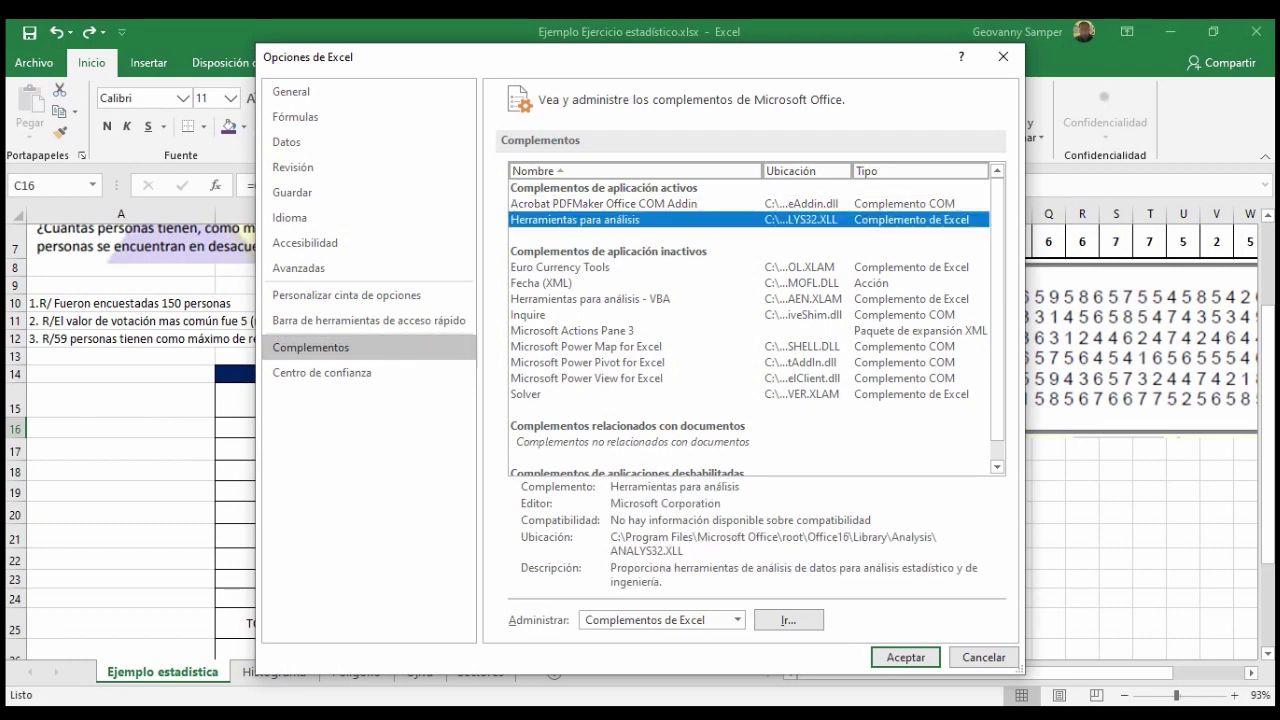
scroll(757, 326, down, 1)
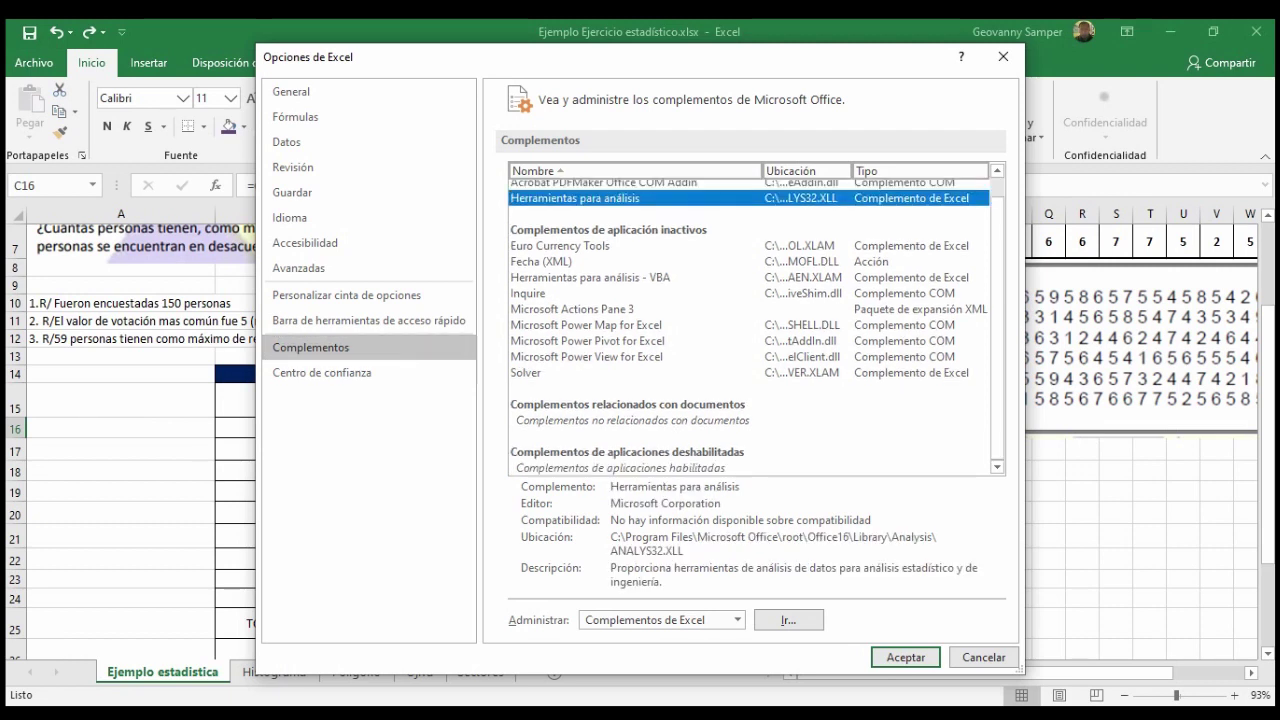
scroll(757, 326, up, 1)
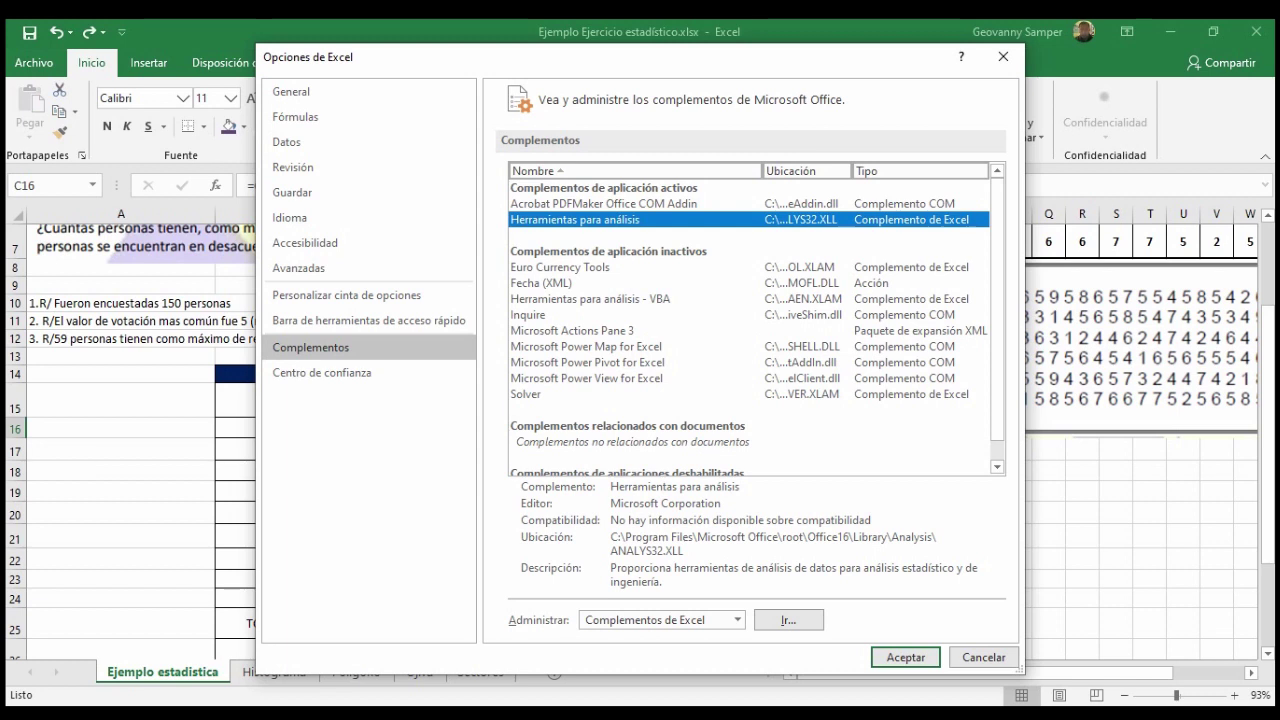
click(737, 620)
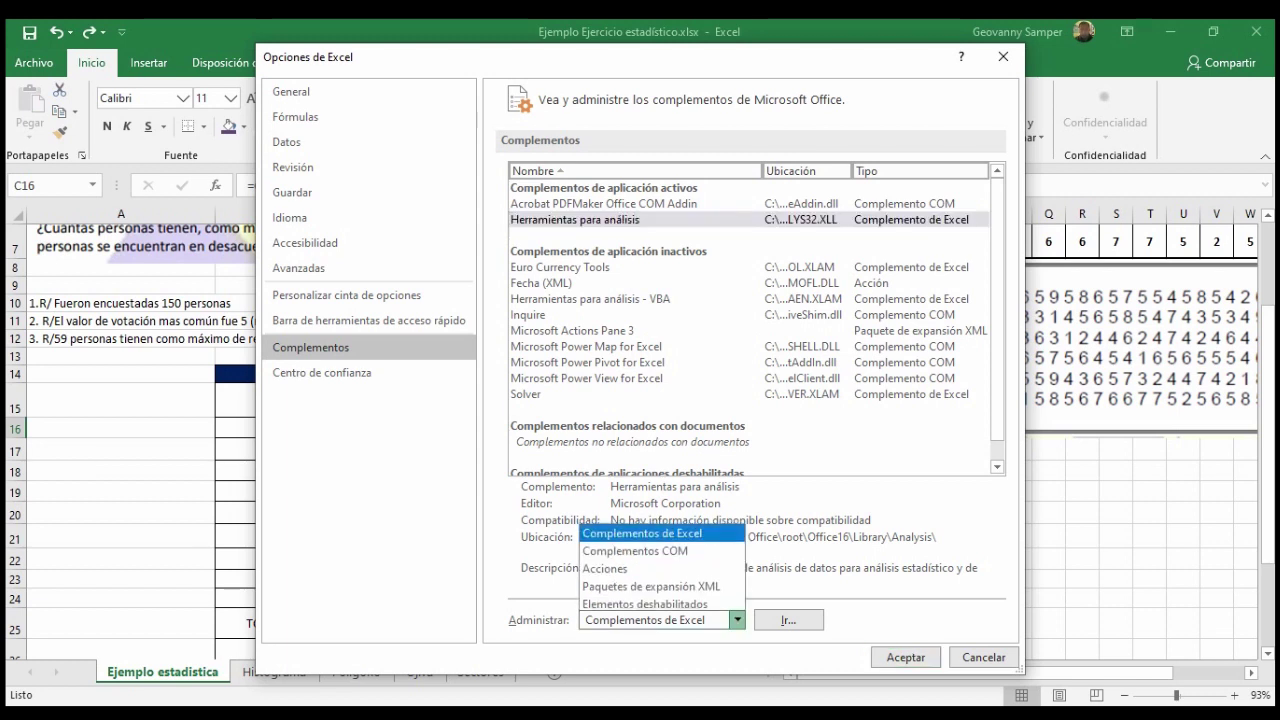
click(737, 620)
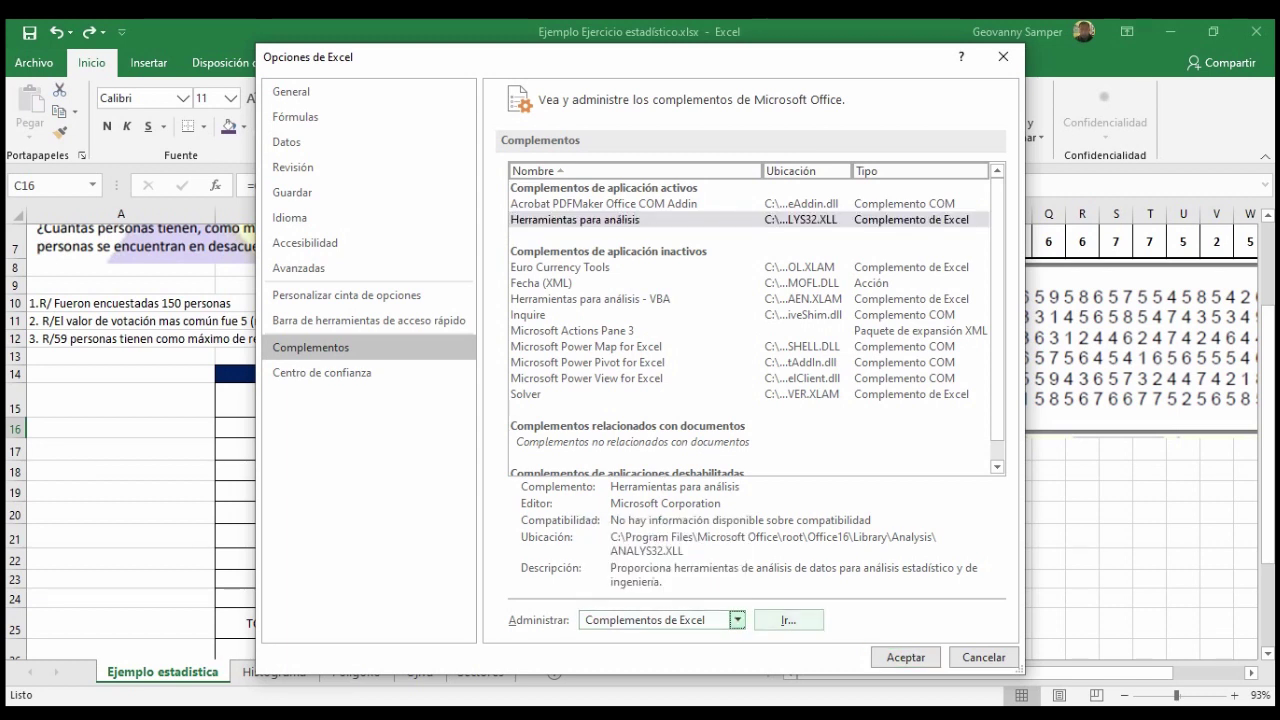
click(788, 620)
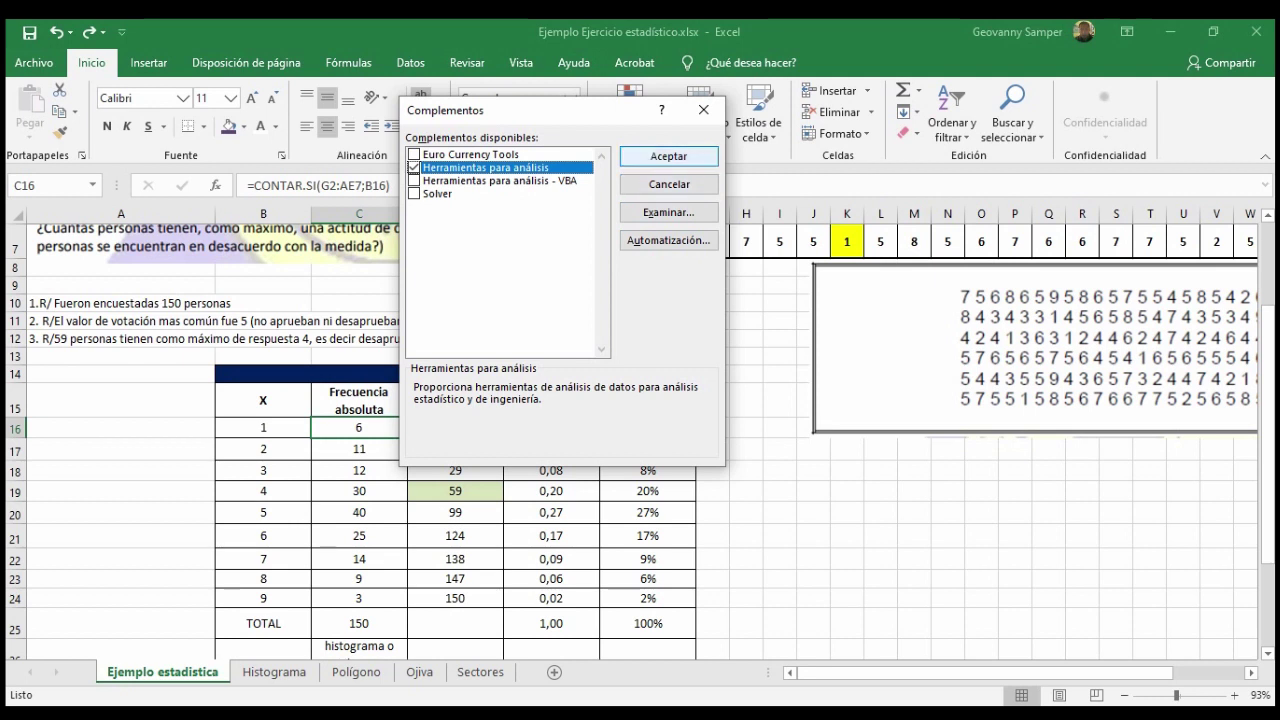
key(Return)
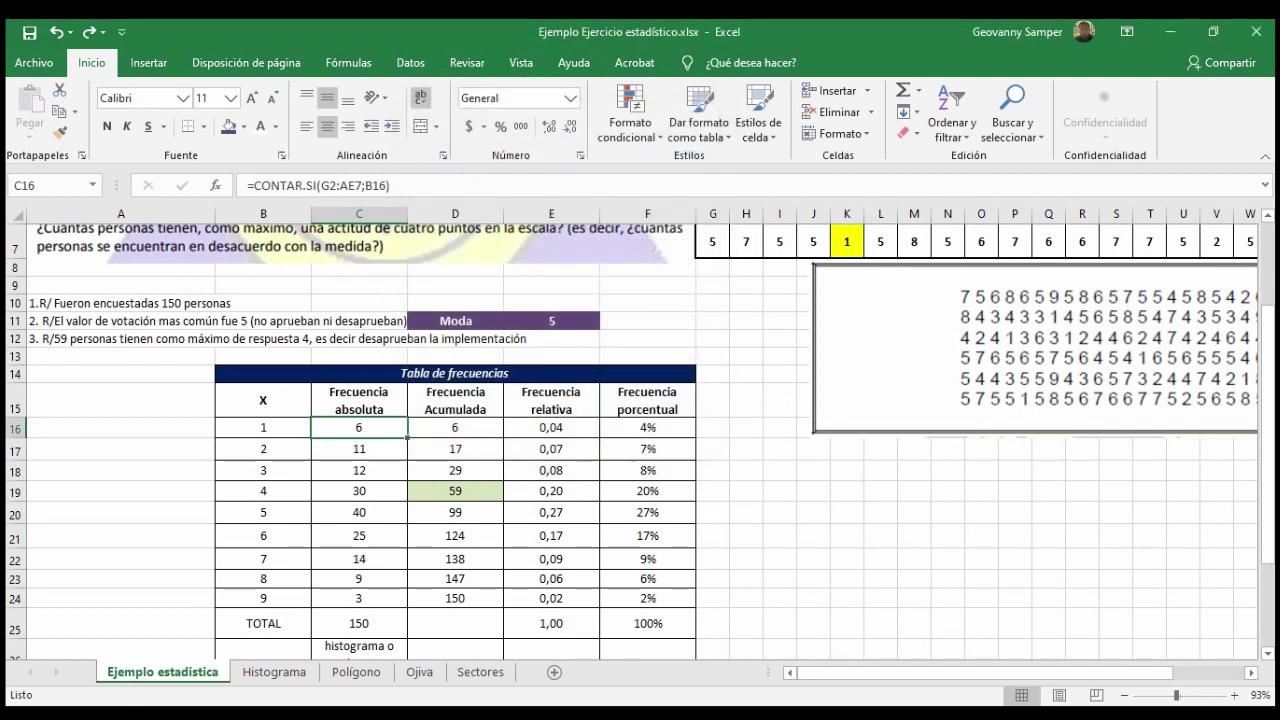
- Review the Office add-ins under Insertar > Mis complementos, including admin-managed ones, then close the window
click(148, 62)
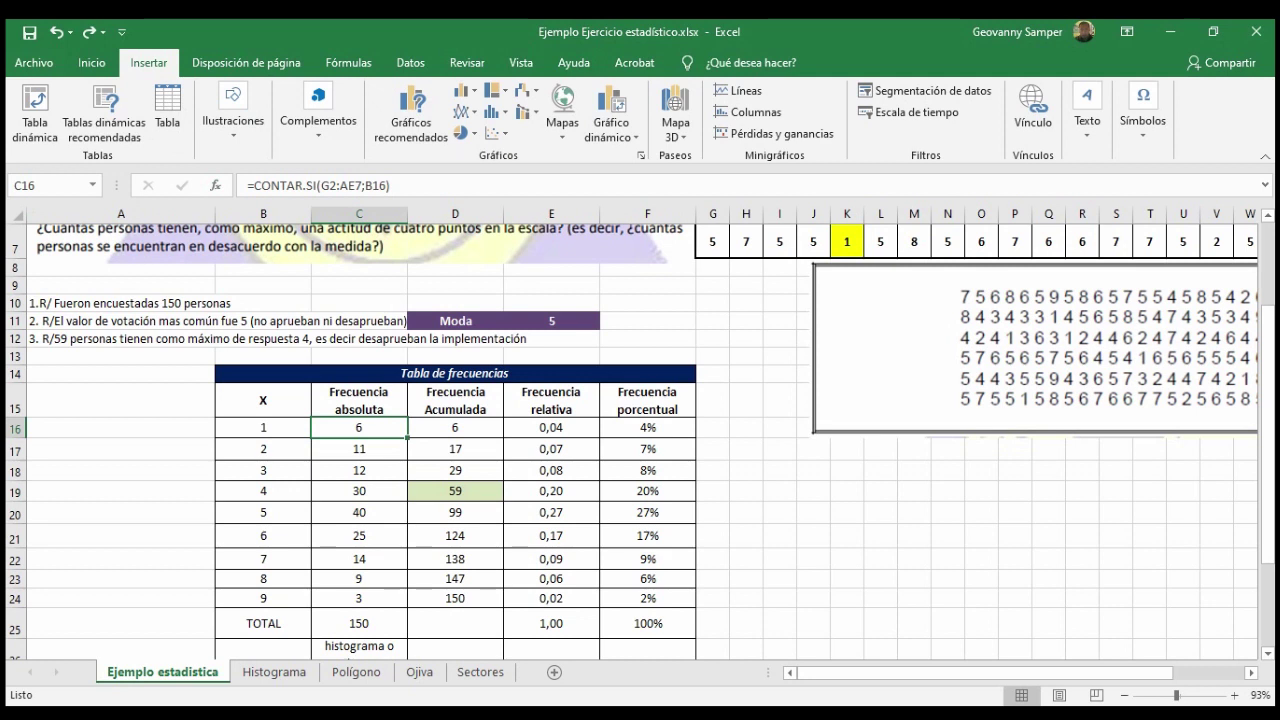
click(318, 110)
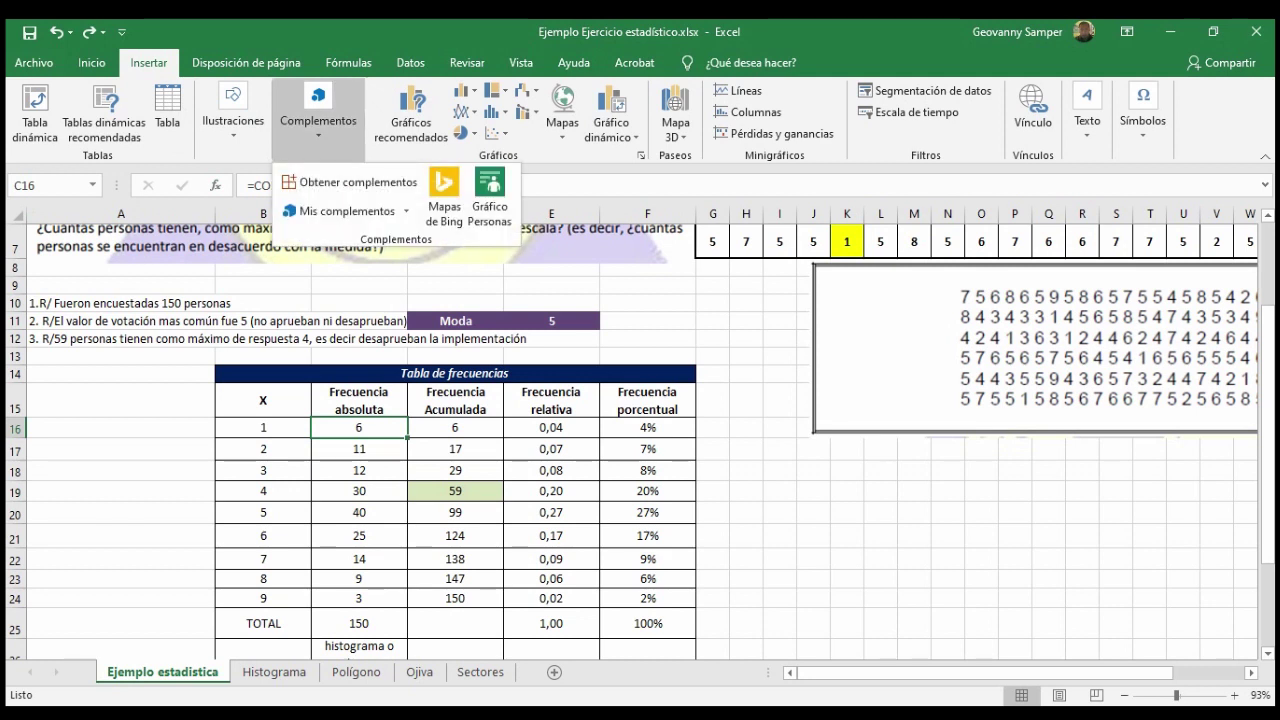
click(406, 211)
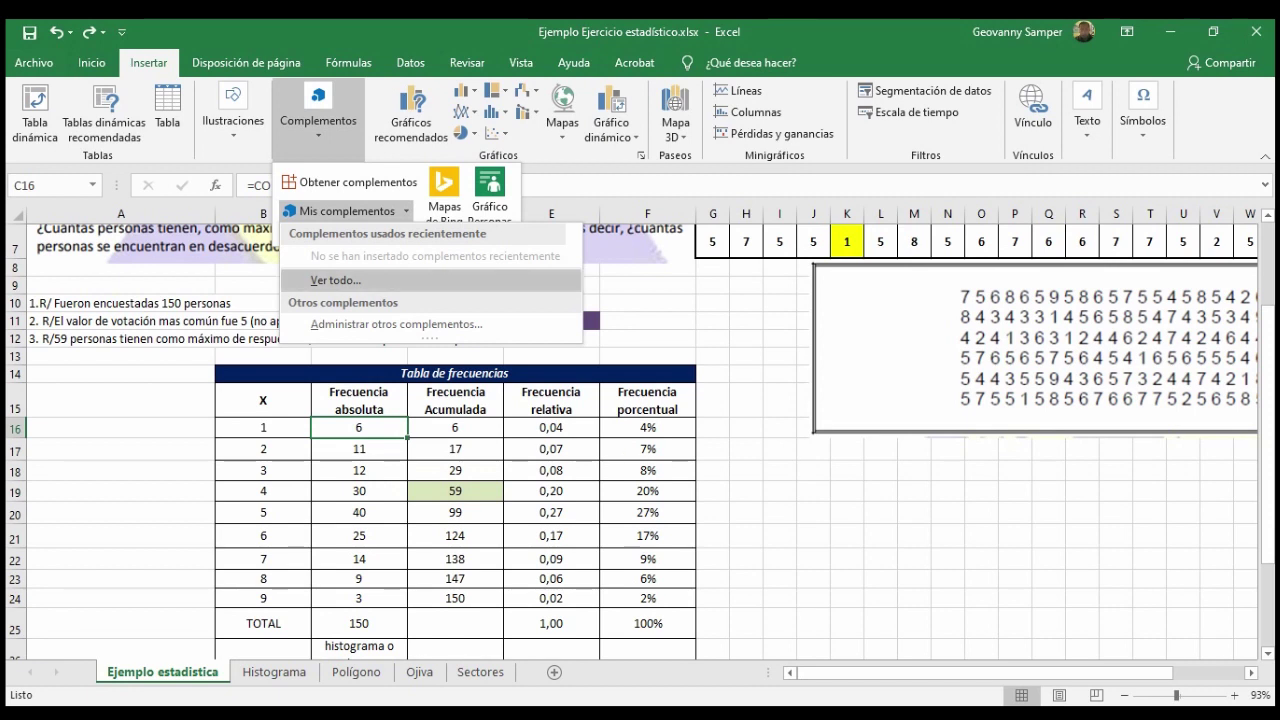
key(Escape)
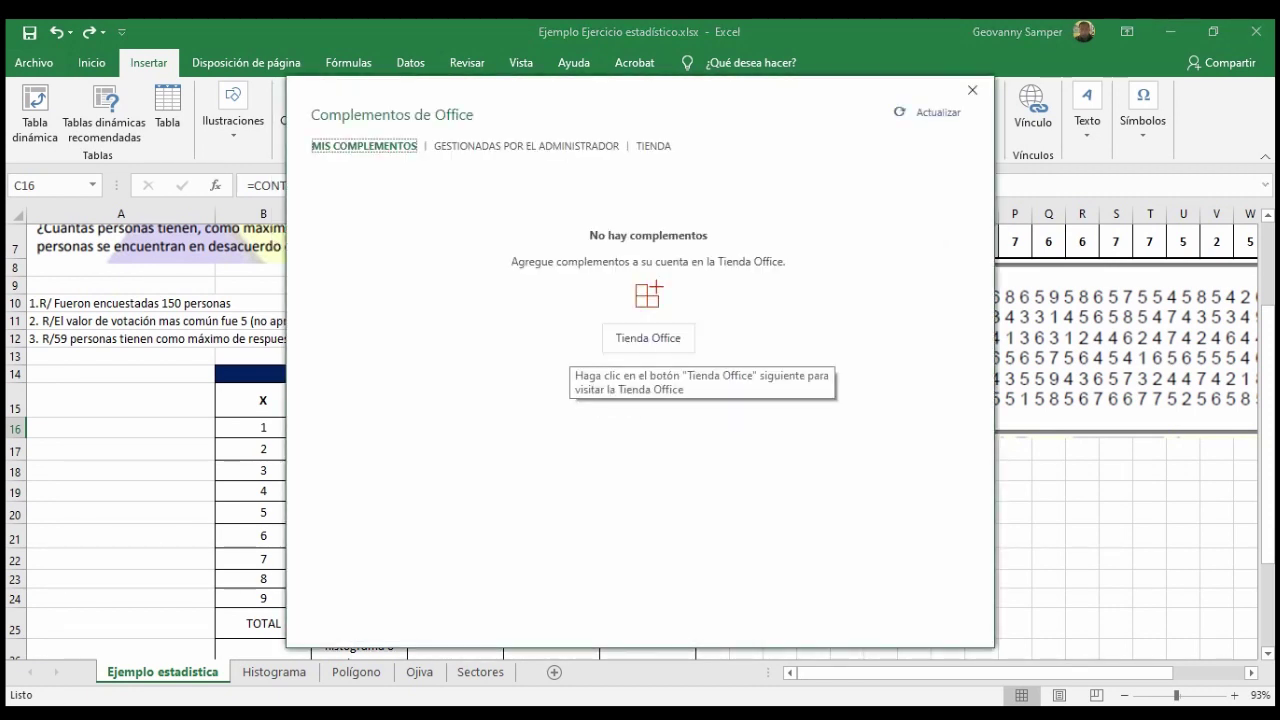
click(527, 146)
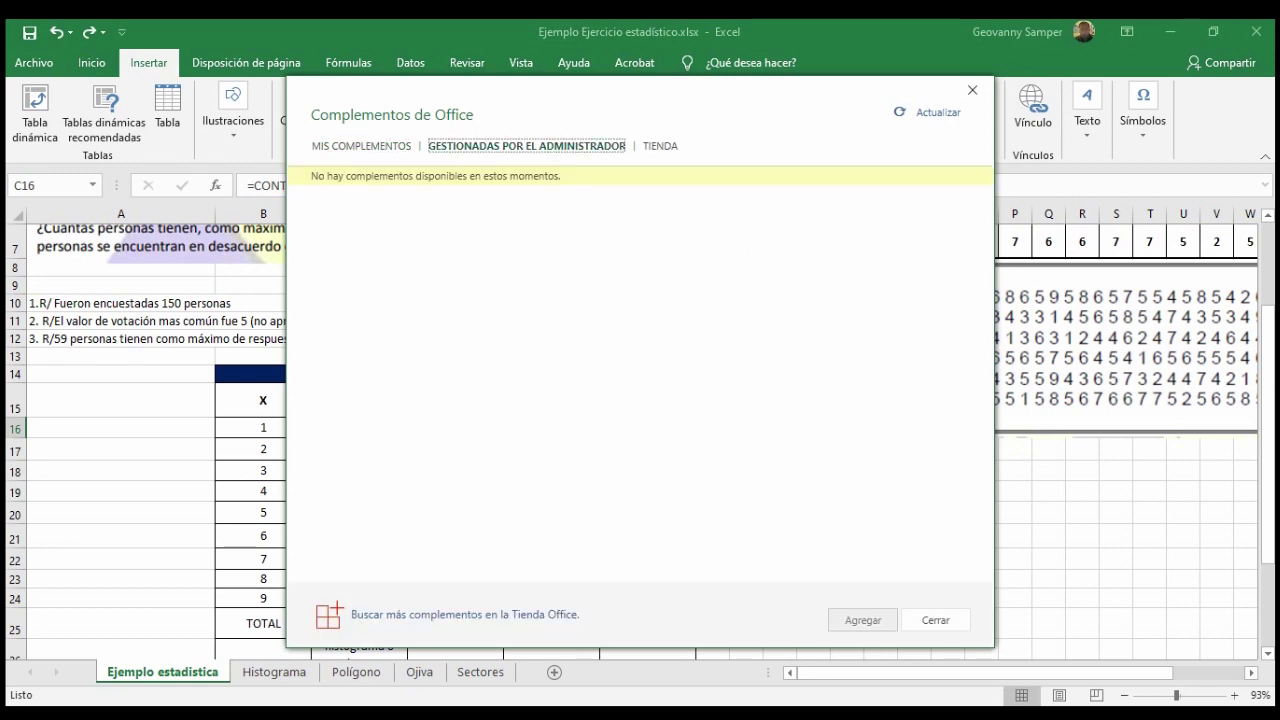
click(972, 90)
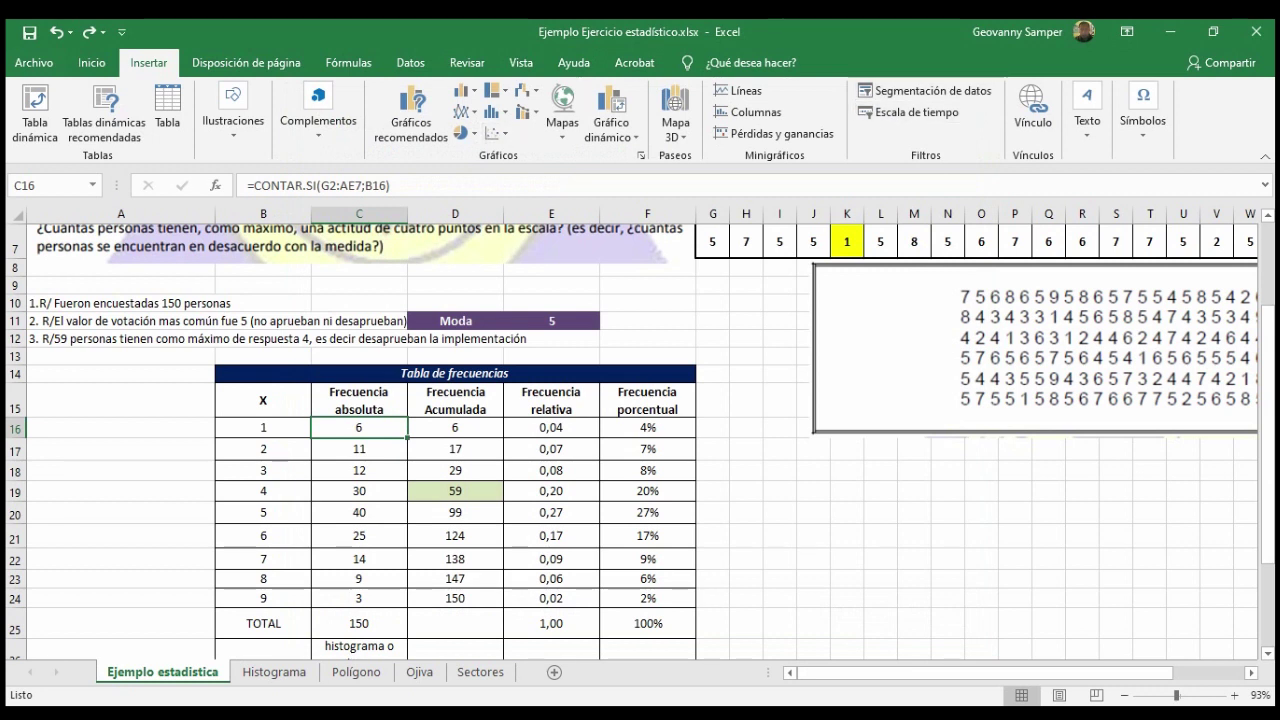
- Move through Disposición de página and Fórmulas to the Datos commands
click(246, 62)
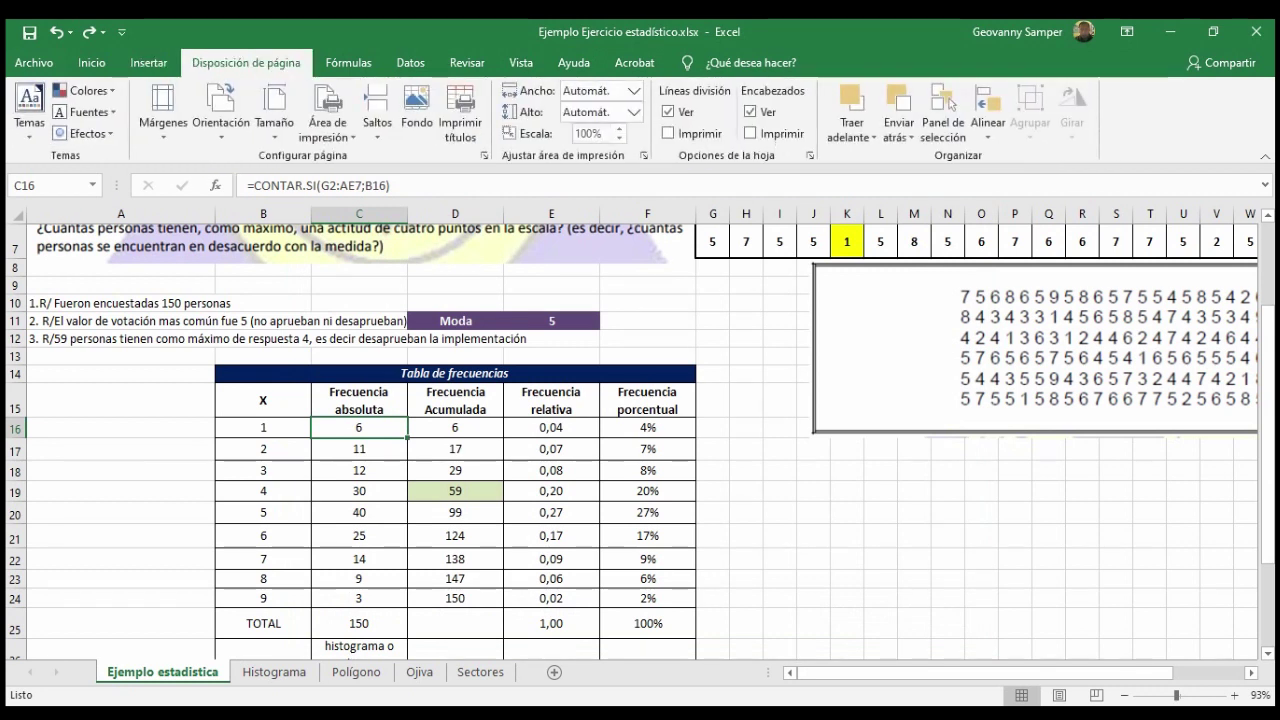
click(348, 62)
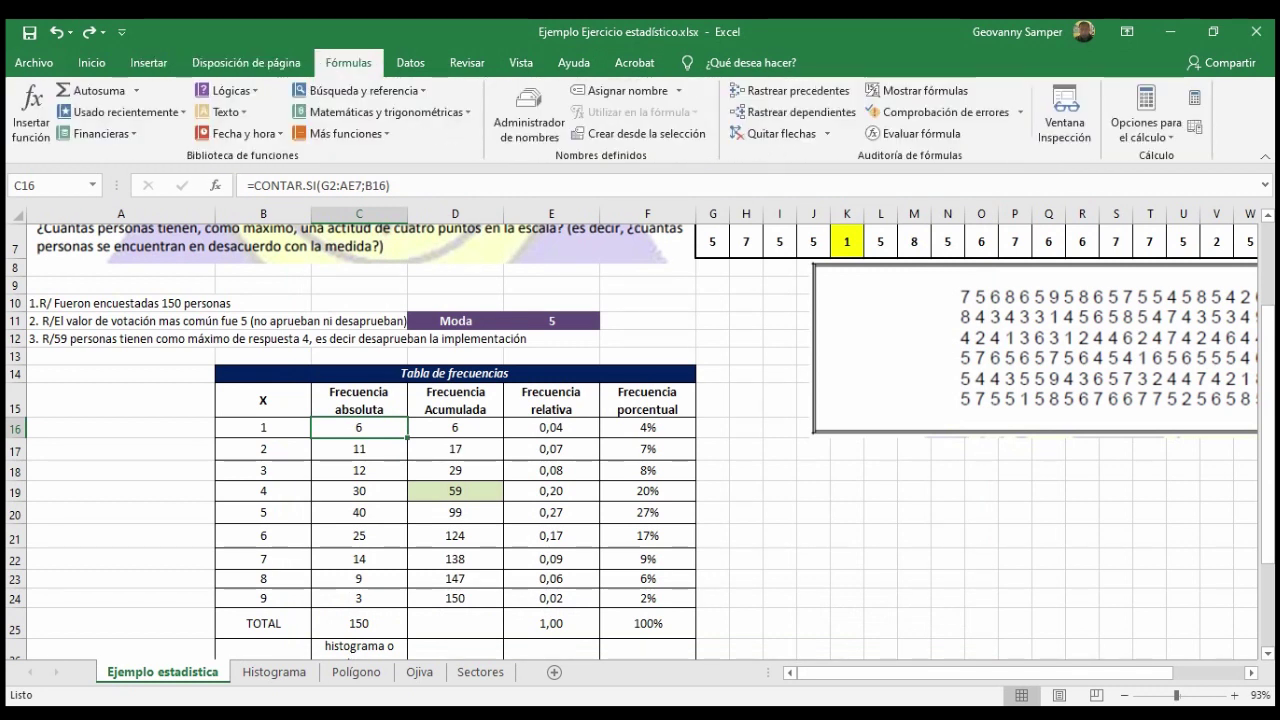
click(410, 62)
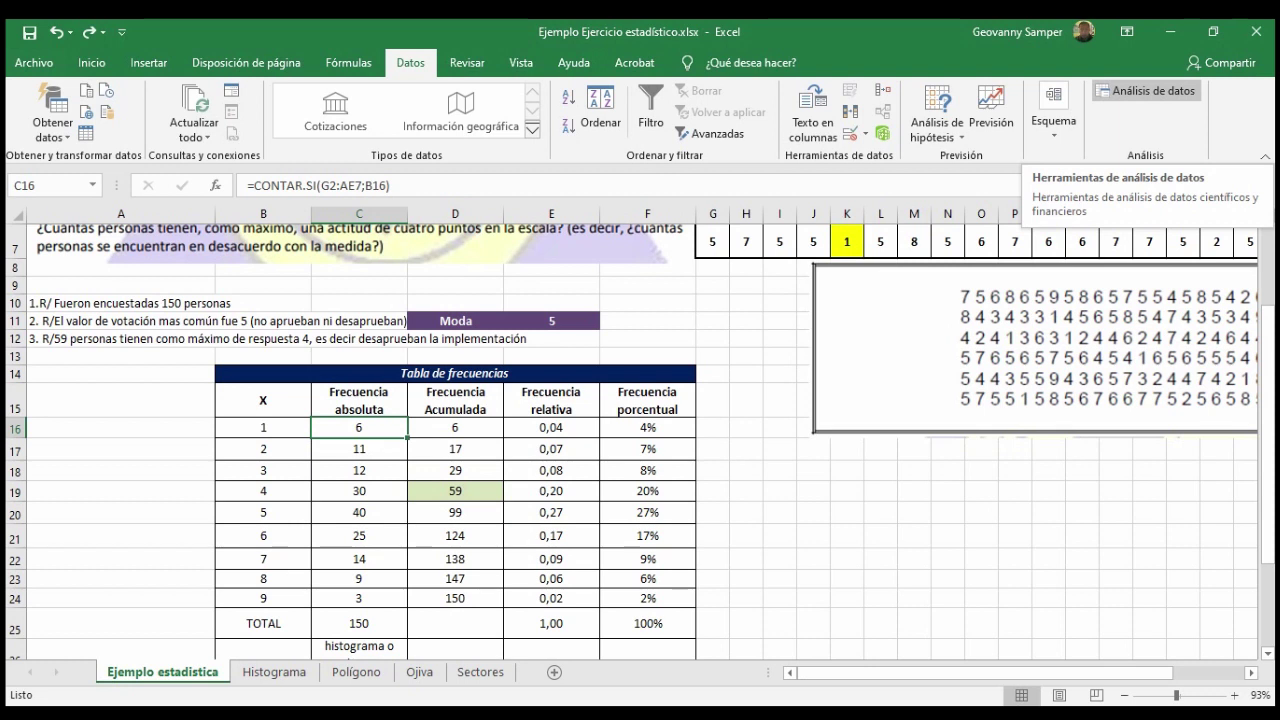
- Launch Análisis de datos and move its tool list aside to reveal the data
click(1148, 90)
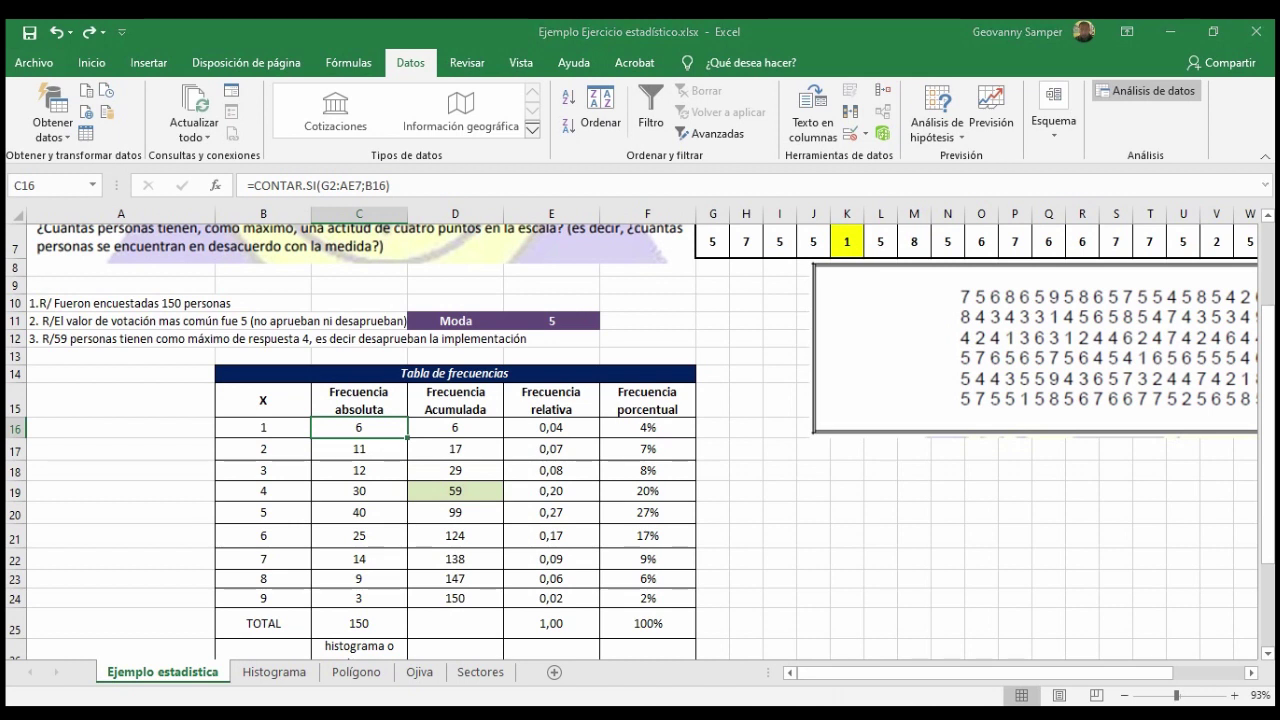
drag(550, 204, 770, 149)
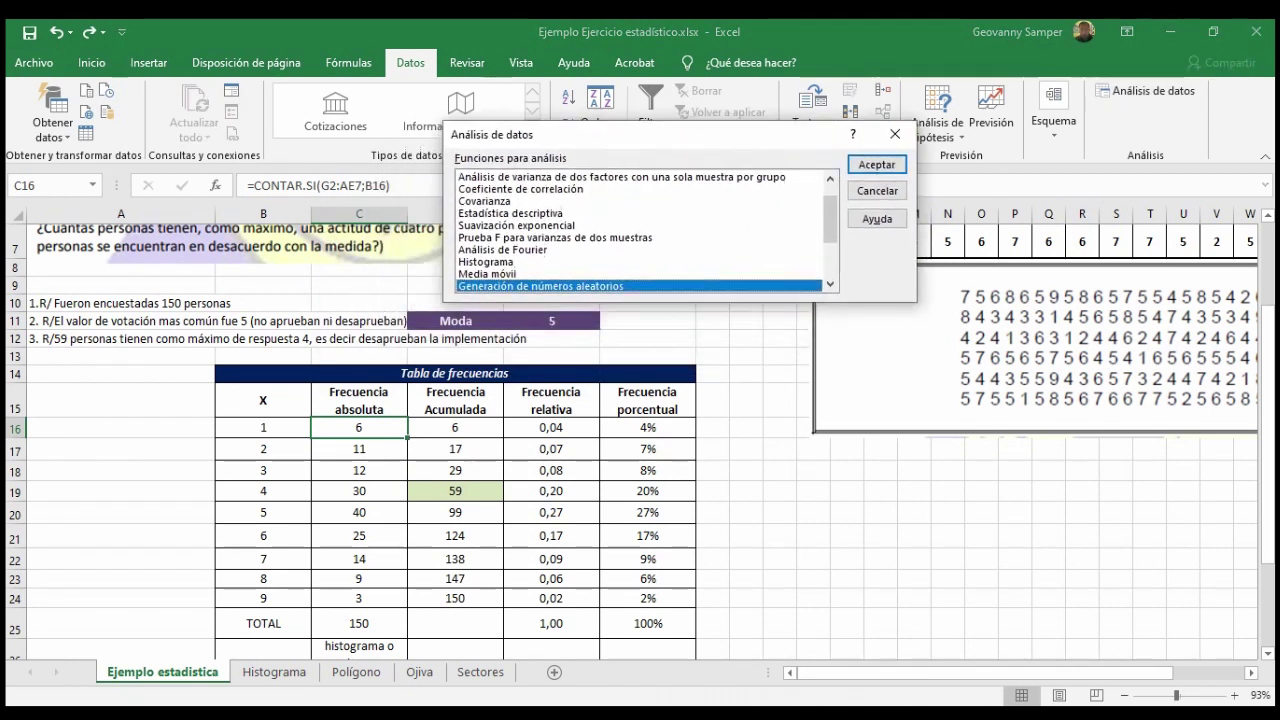
scroll(740, 246, down, 3)
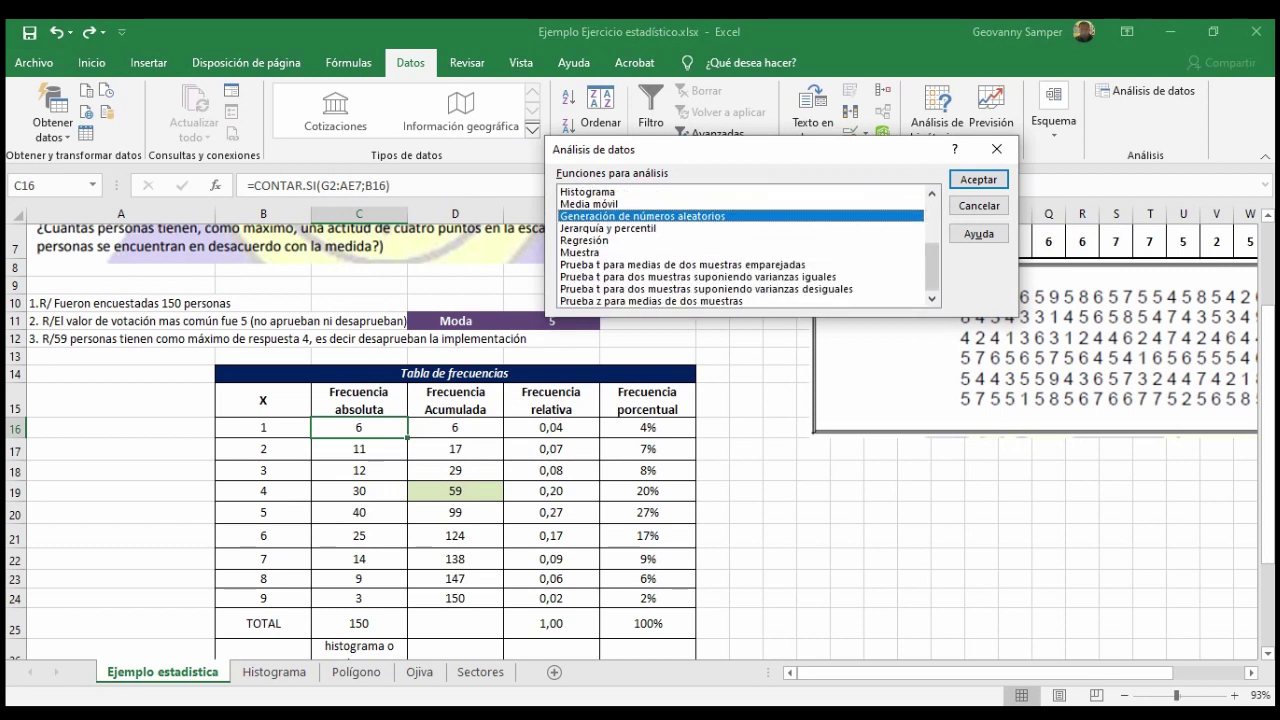
scroll(748, 246, up, 1)
scroll(748, 246, up, 2)
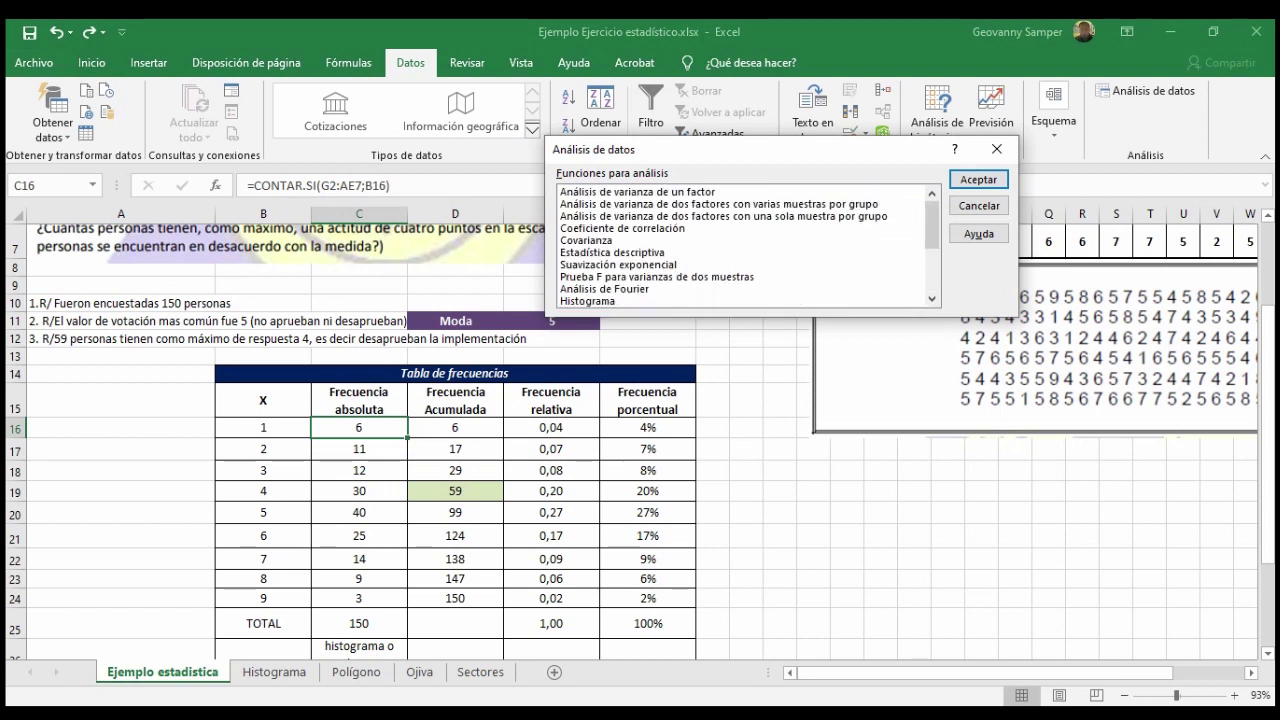
- Pick Estadística descriptiva from the analysis tools and accept
click(640, 191)
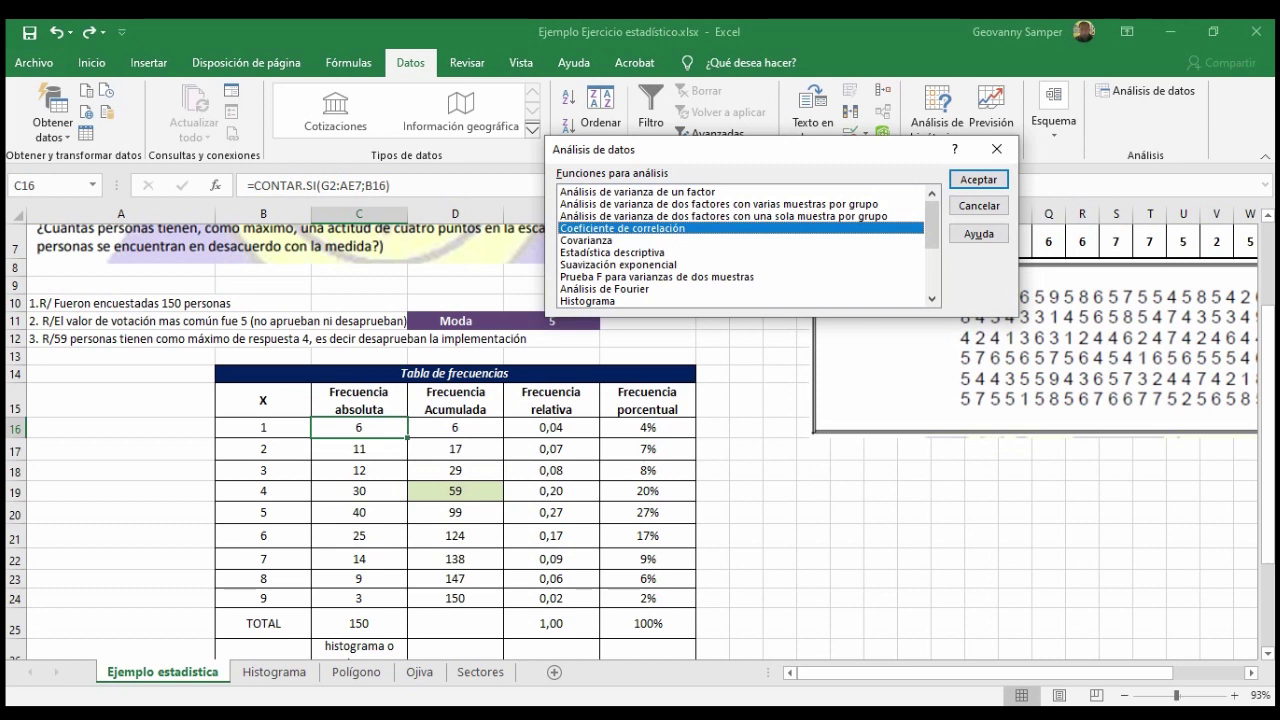
click(612, 252)
scroll(748, 246, down, 1)
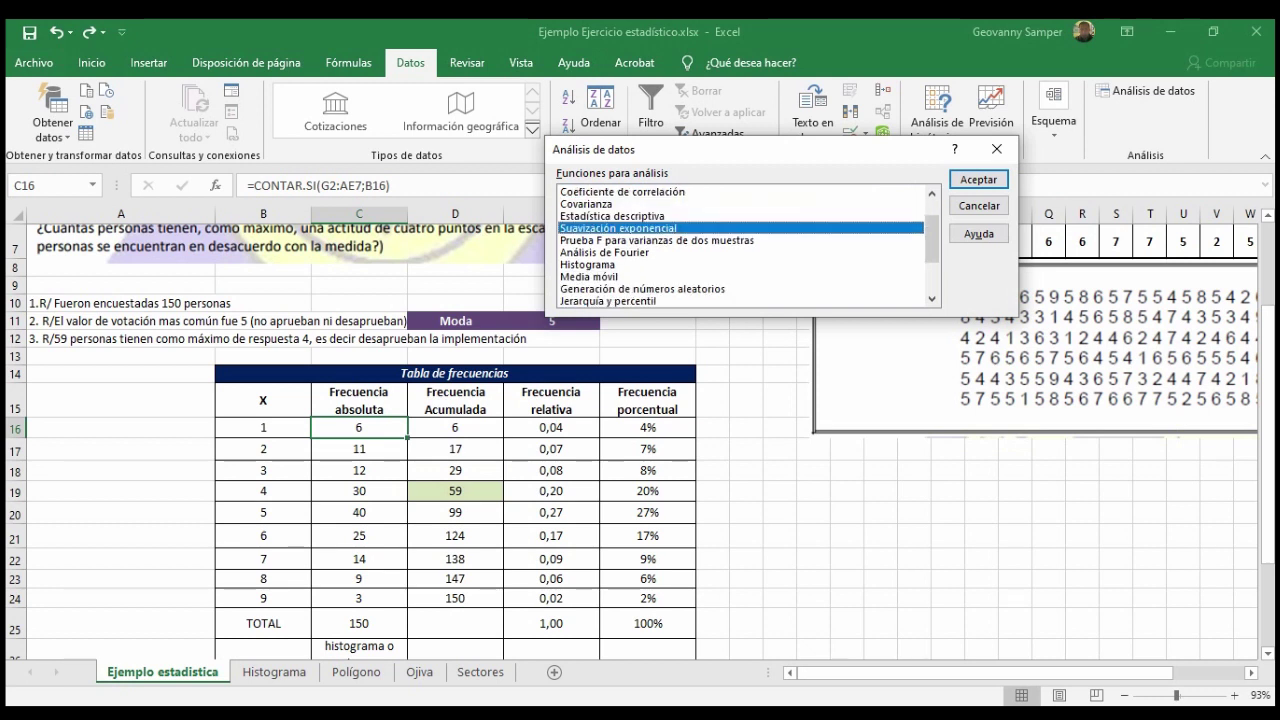
scroll(748, 246, down, 2)
key(Down)
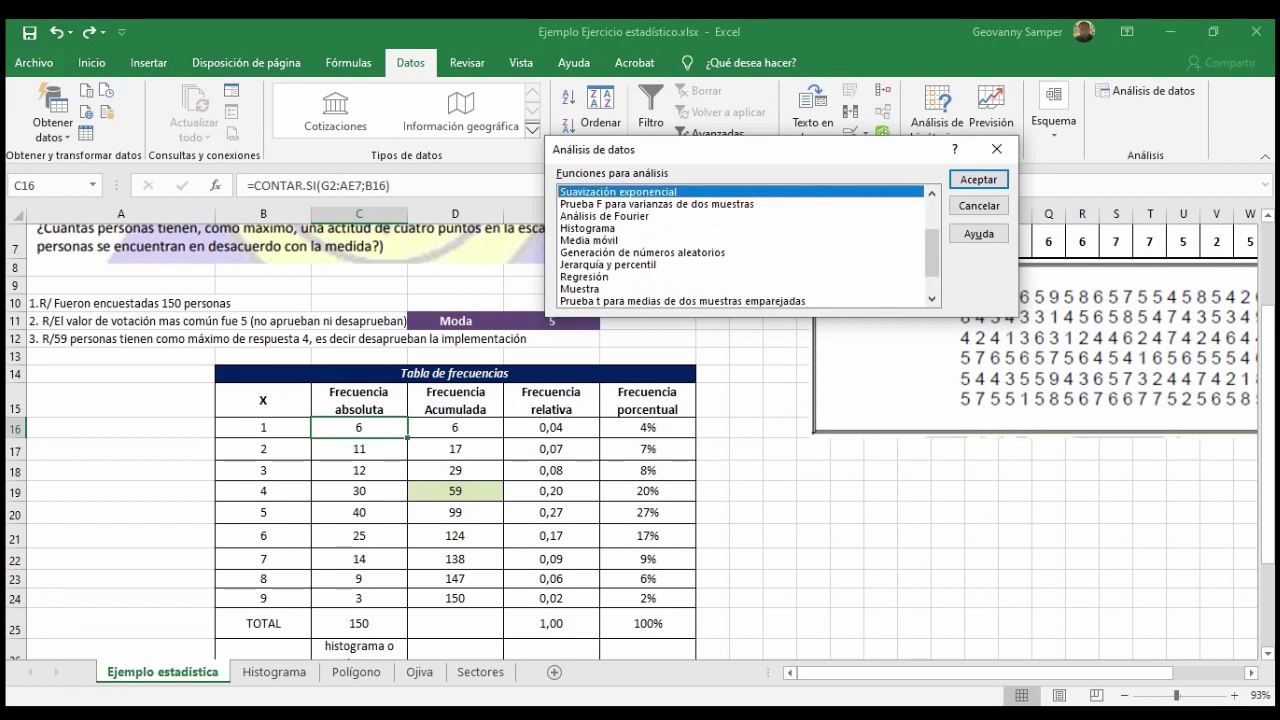
scroll(748, 246, up, 1)
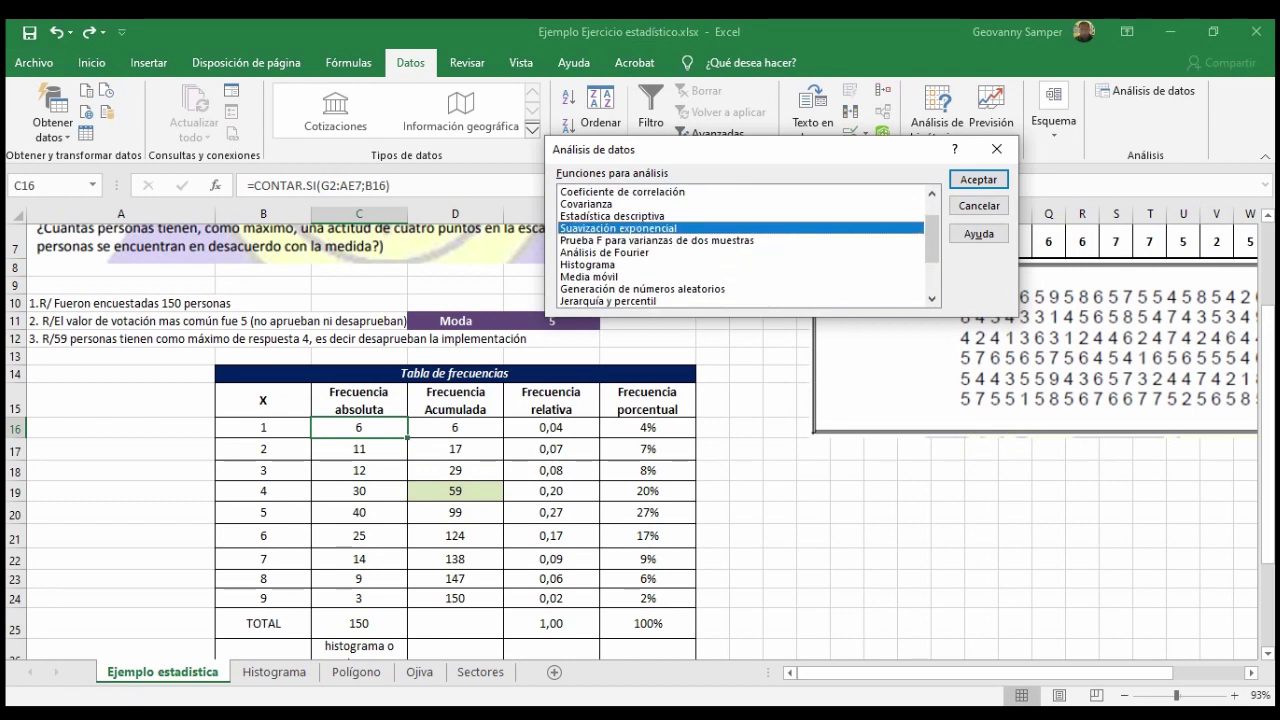
click(612, 216)
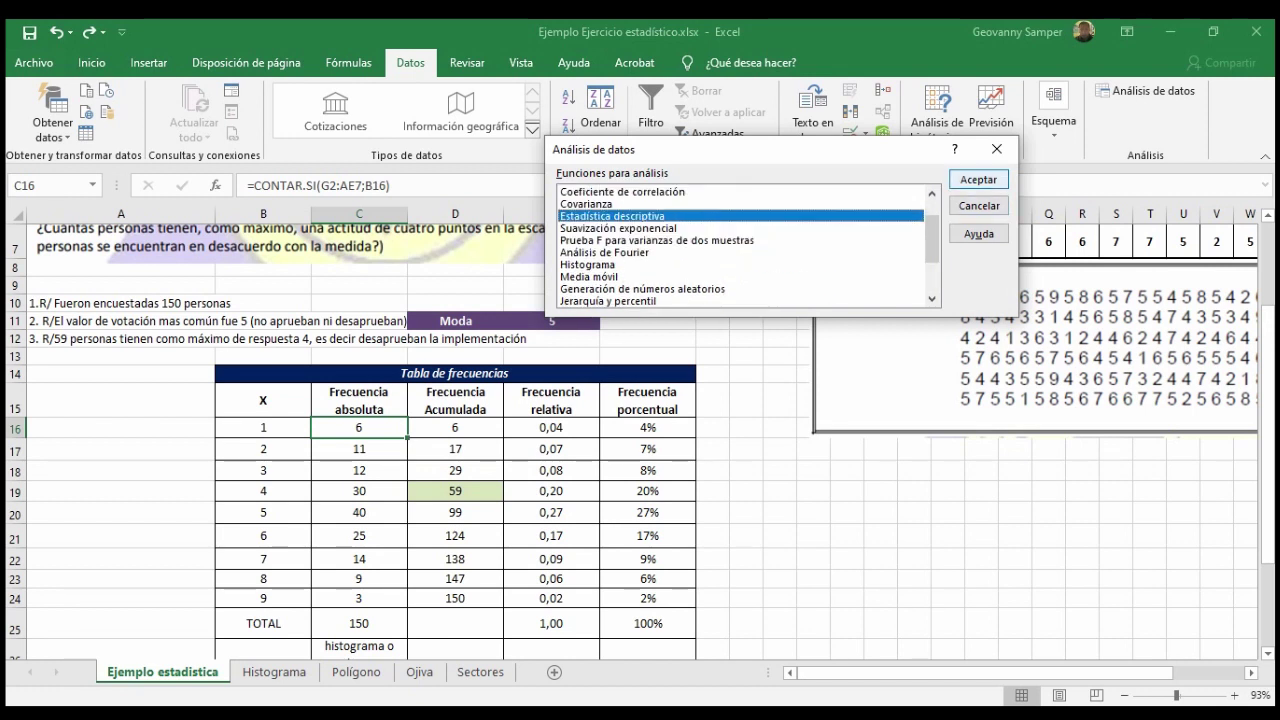
click(978, 179)
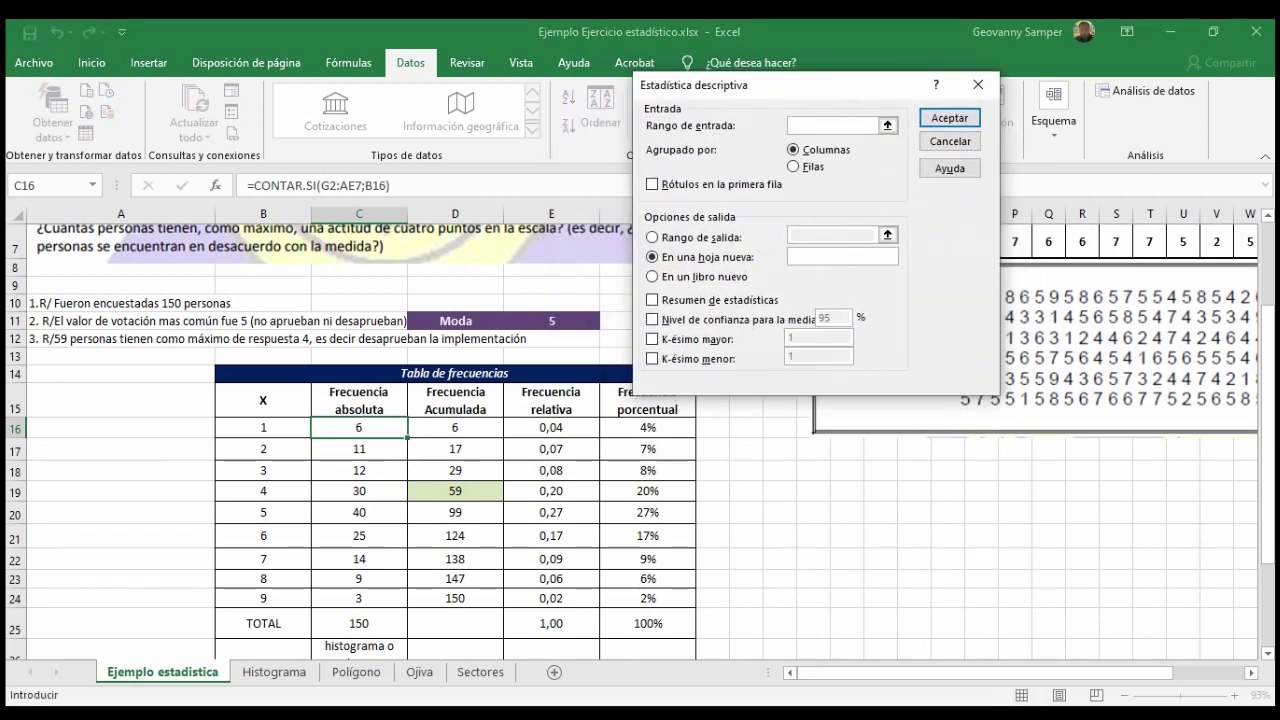
- Set the Rango de entrada to the survey data $G$2:$AE$7
scroll(400, 450, down, 1)
scroll(400, 450, down, 1)
scroll(400, 450, up, 1)
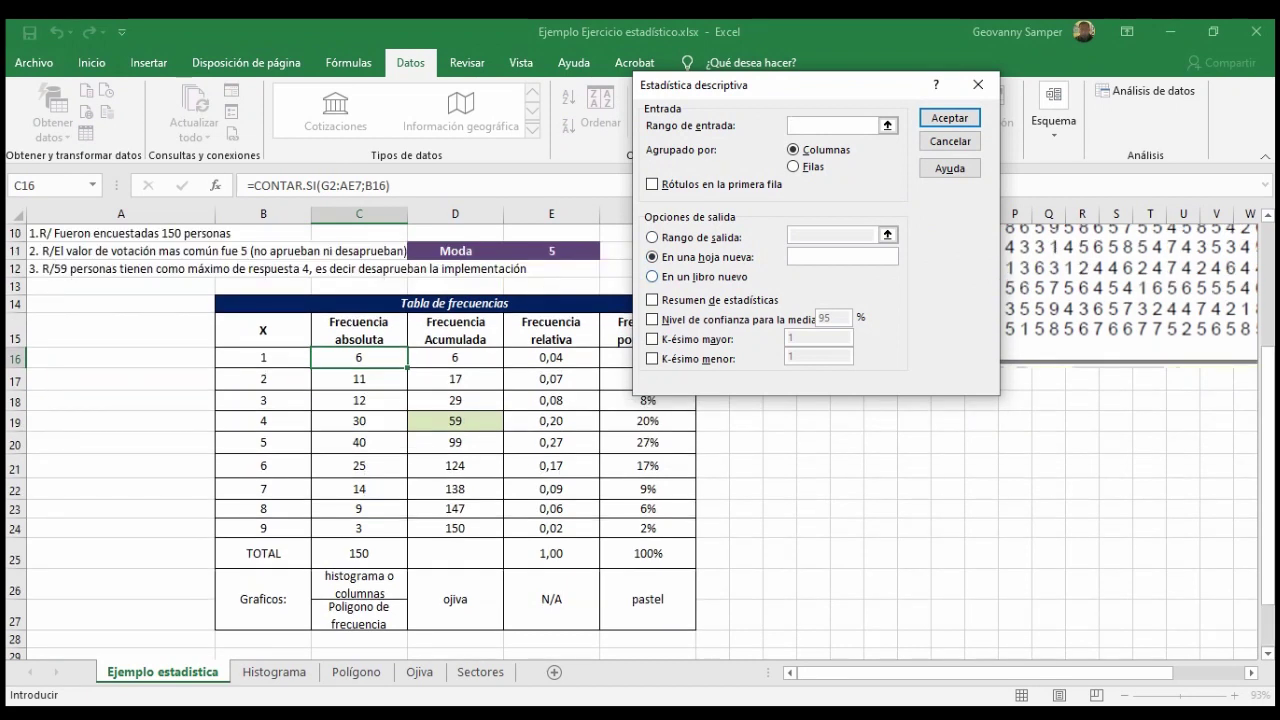
scroll(400, 450, up, 1)
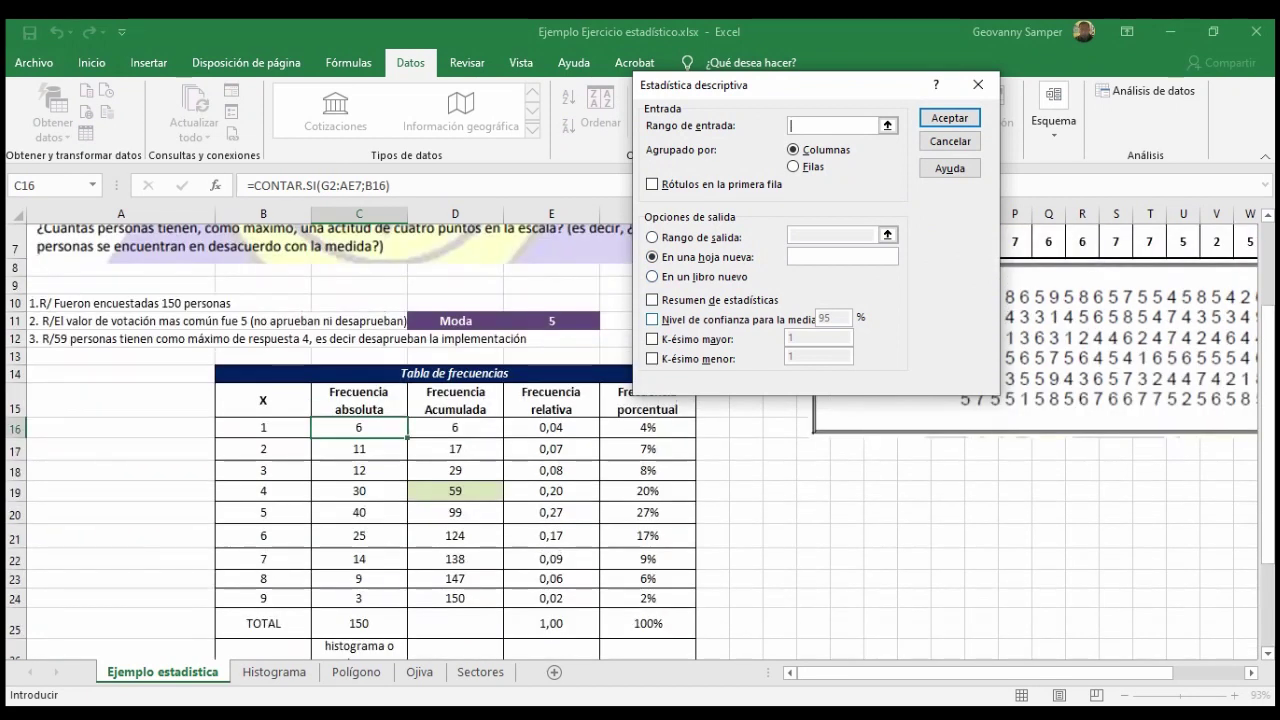
scroll(400, 450, down, 1)
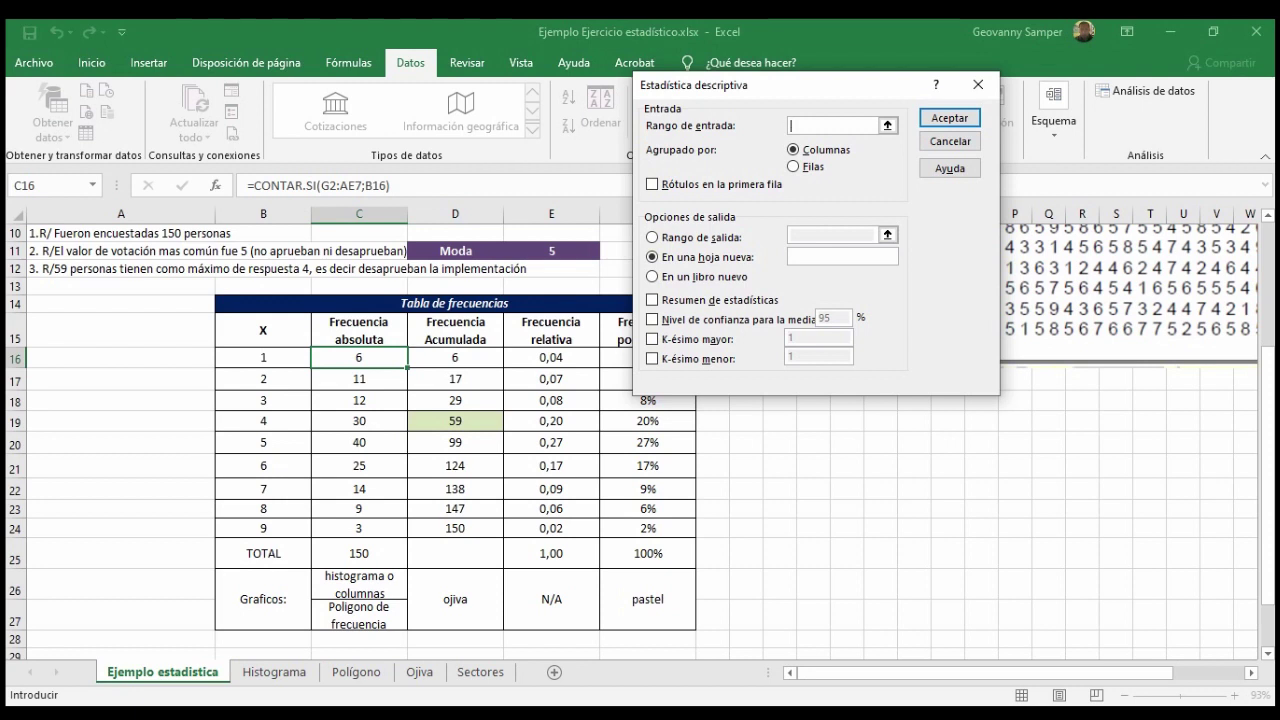
scroll(400, 440, up, 3)
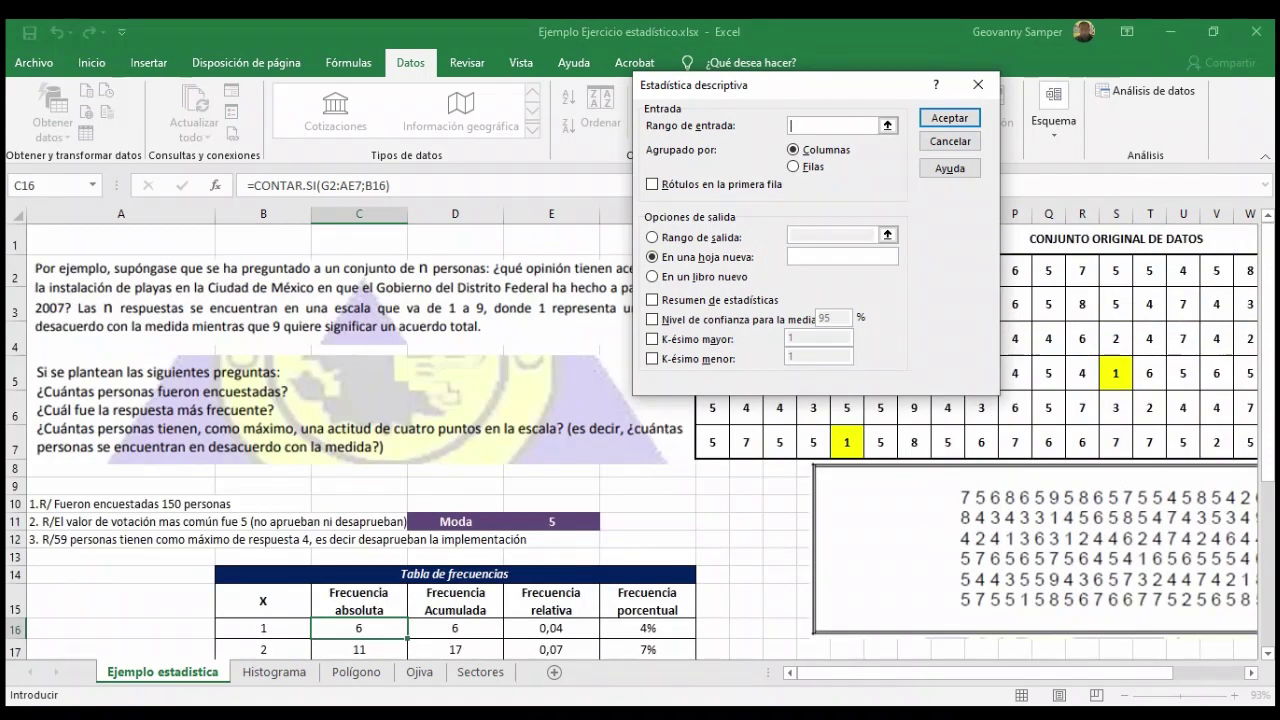
scroll(400, 440, down, 2)
scroll(400, 440, down, 1)
scroll(400, 440, up, 1)
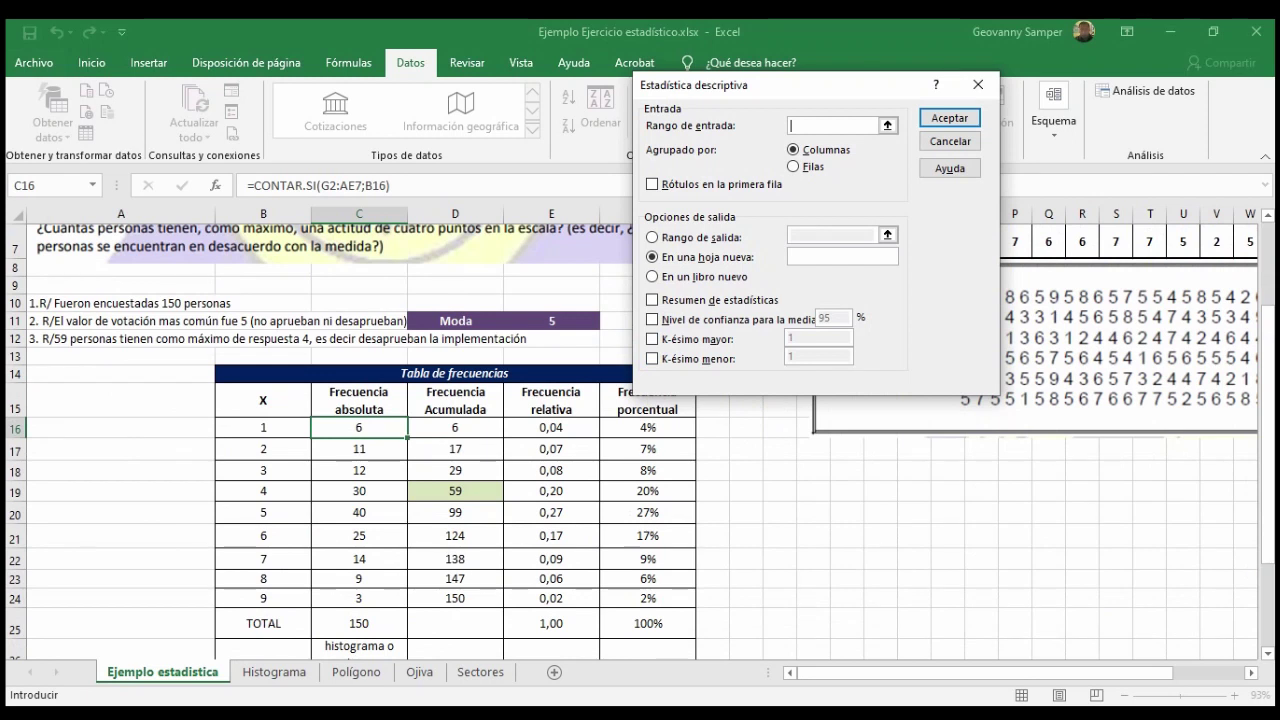
scroll(400, 440, up, 1)
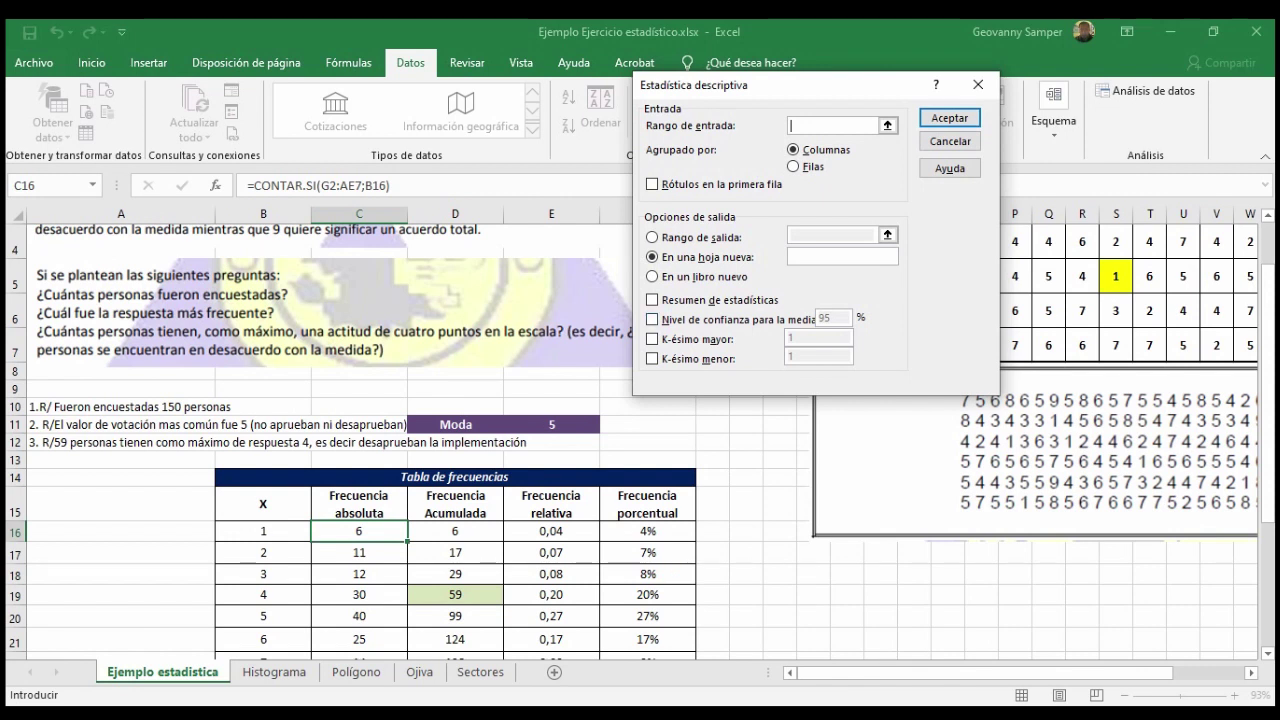
scroll(400, 440, up, 1)
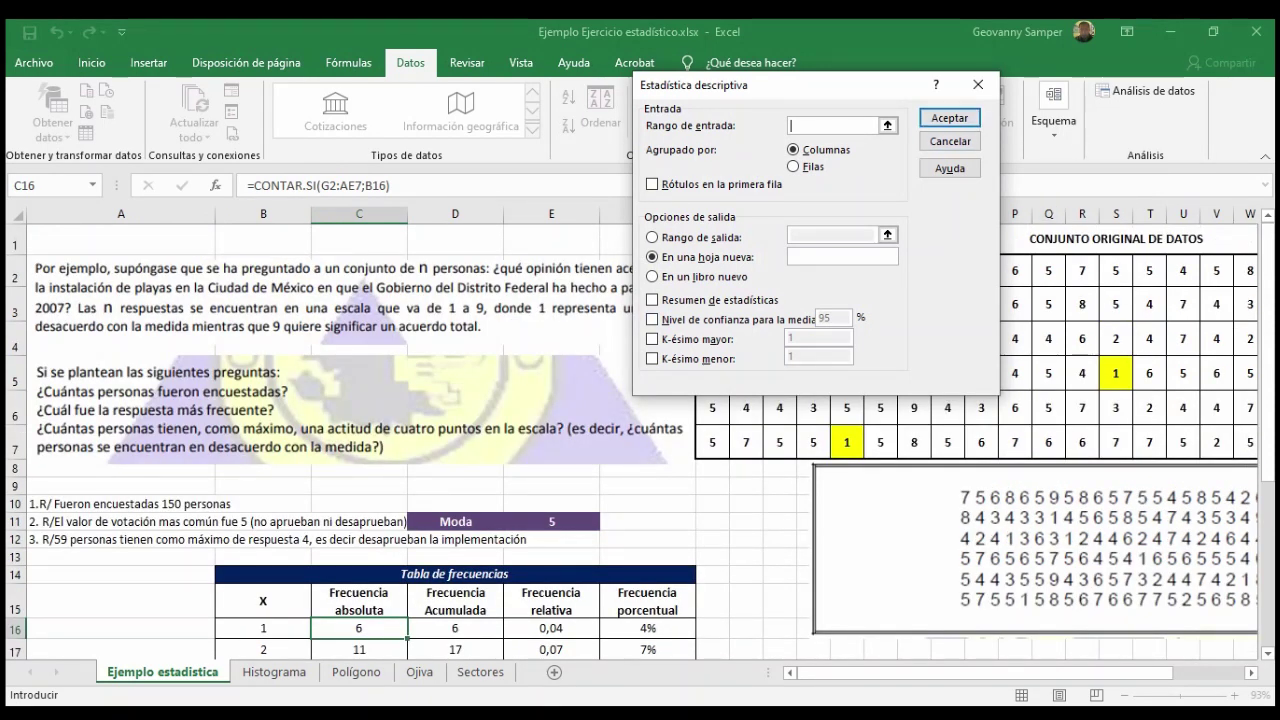
drag(800, 85, 347, 125)
drag(713, 270, 1150, 452)
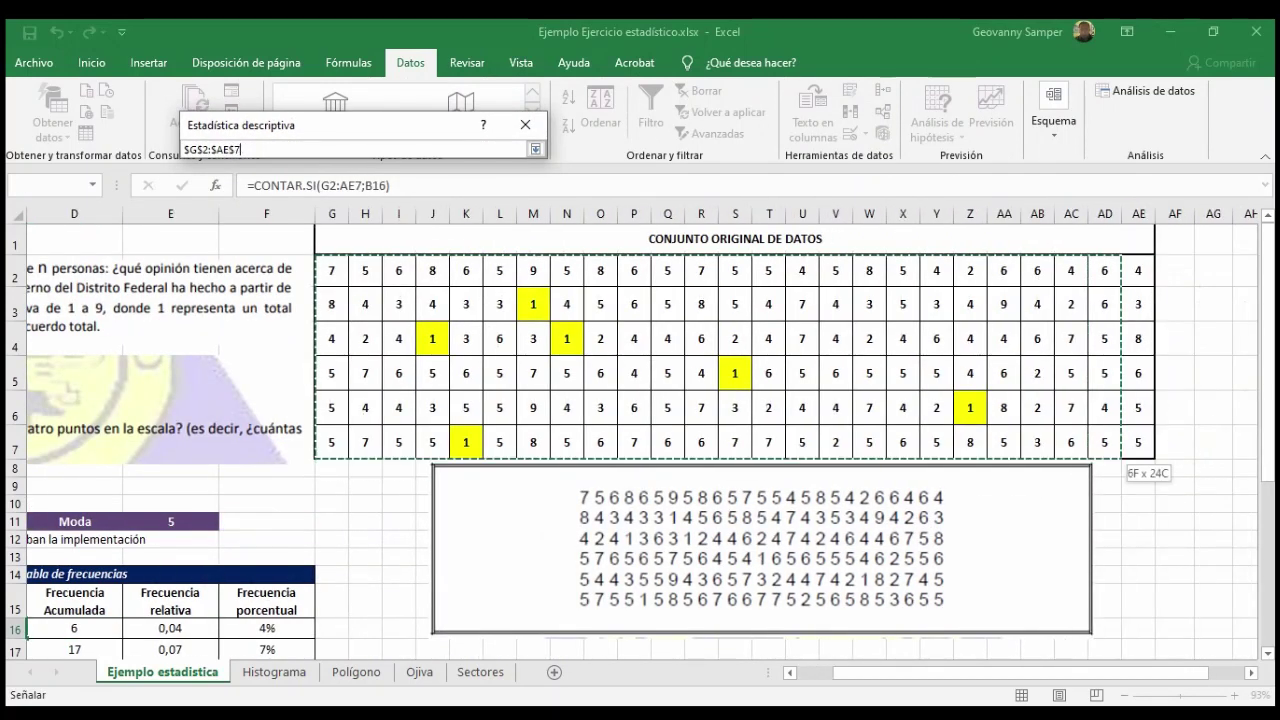
drag(1150, 452, 1150, 455)
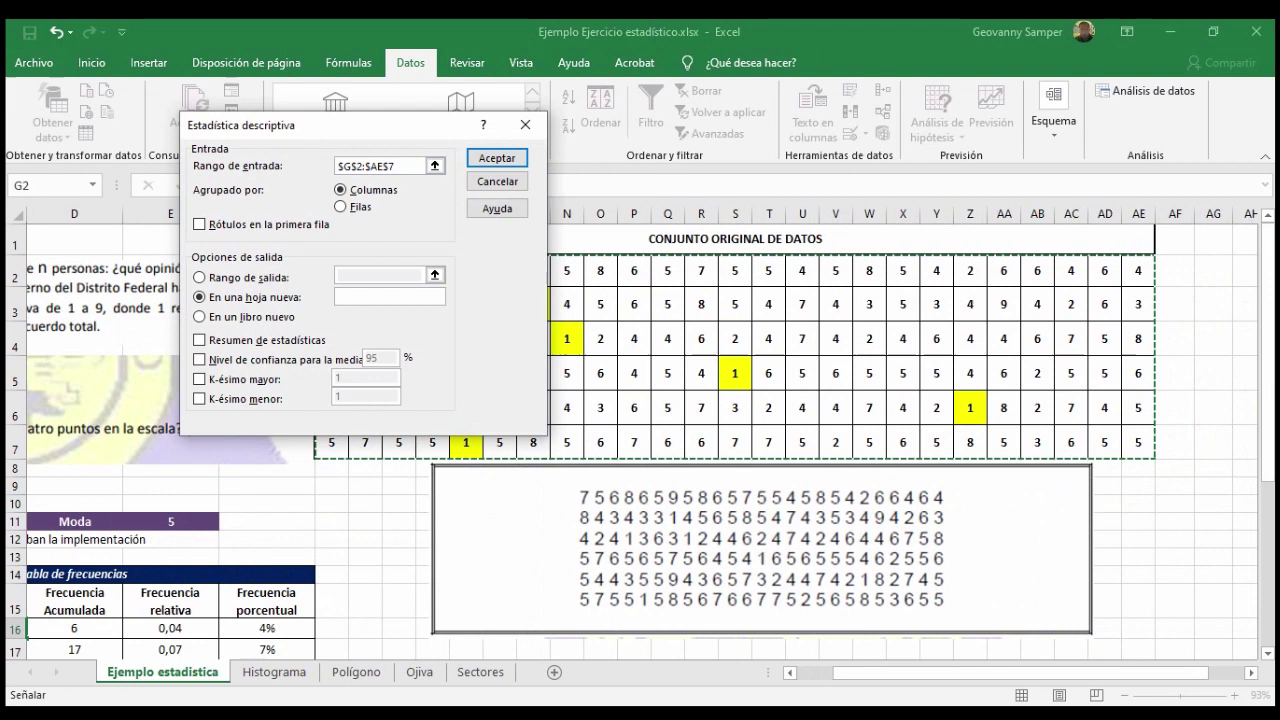
drag(330, 125, 703, 173)
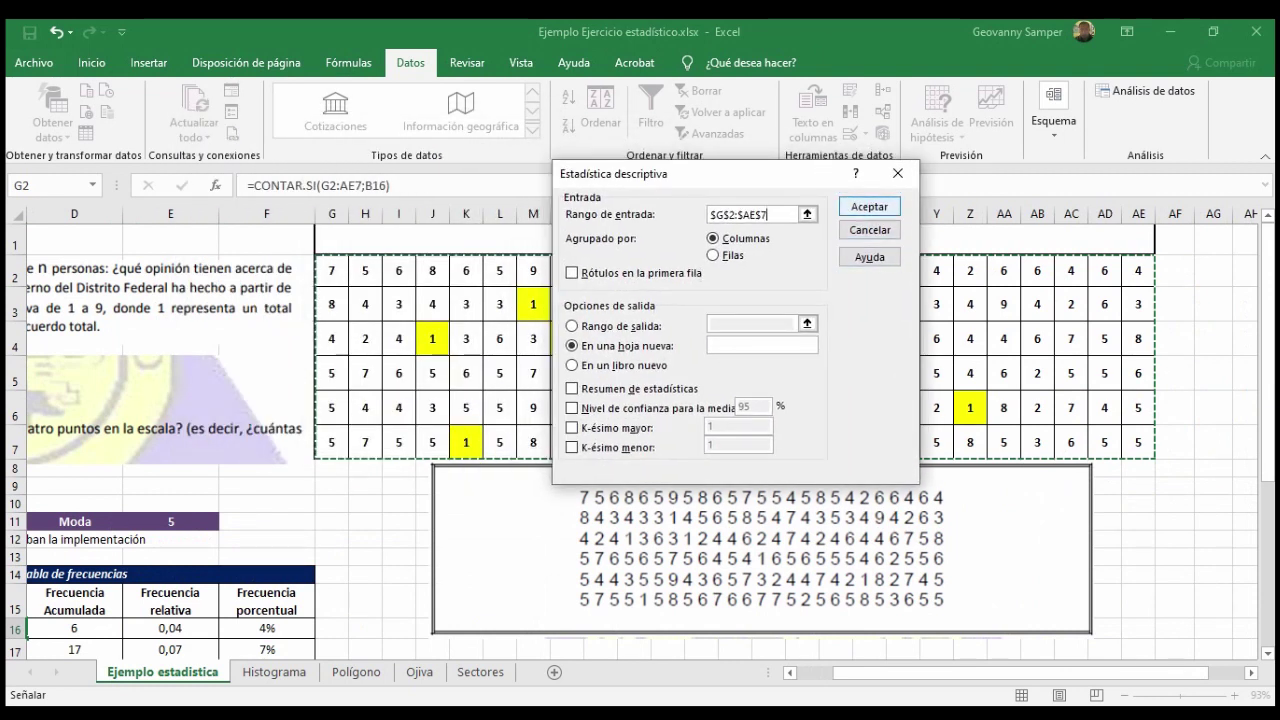
- Dismiss the missing-statistic warning, check Resumen de estadísticas and run the analysis
click(869, 206)
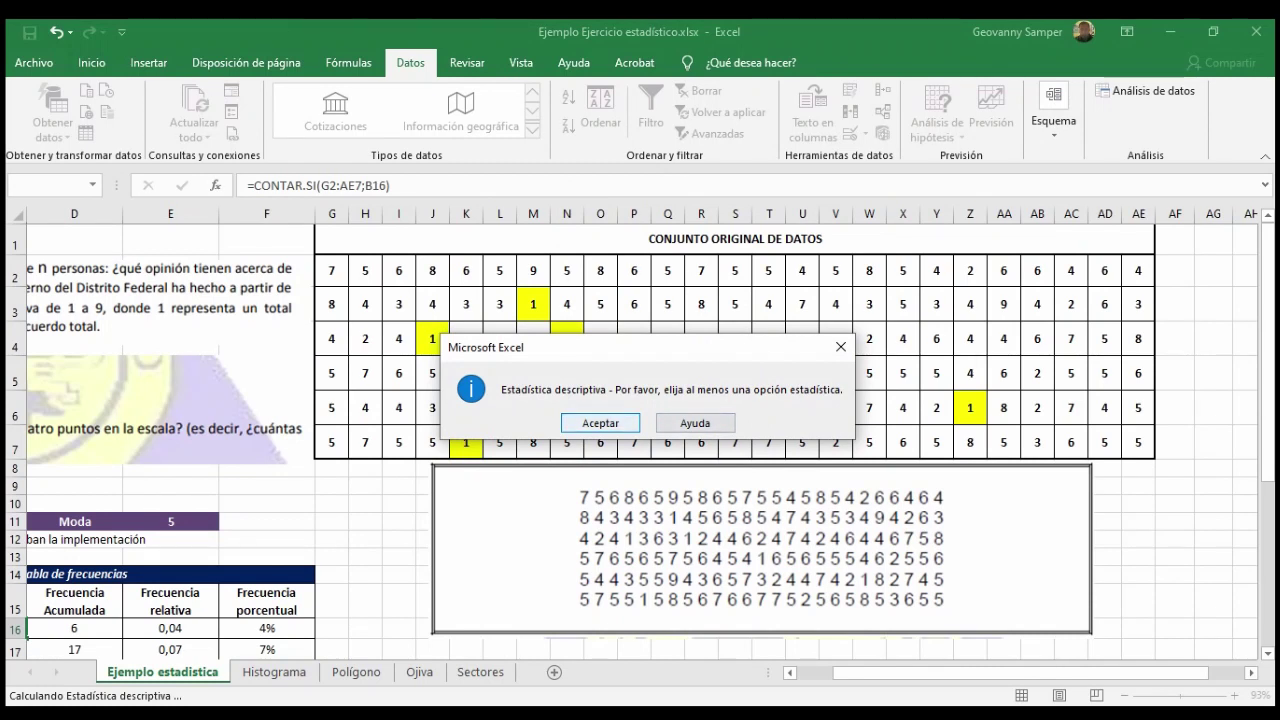
key(Return)
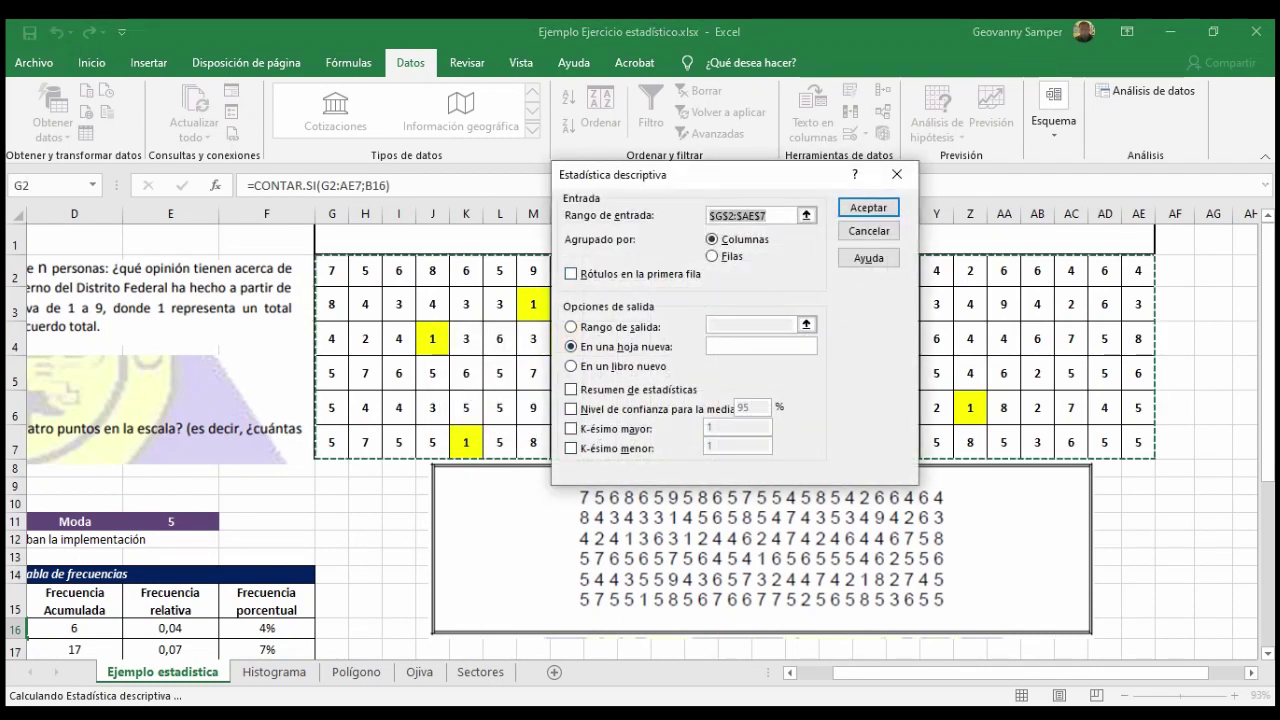
click(571, 389)
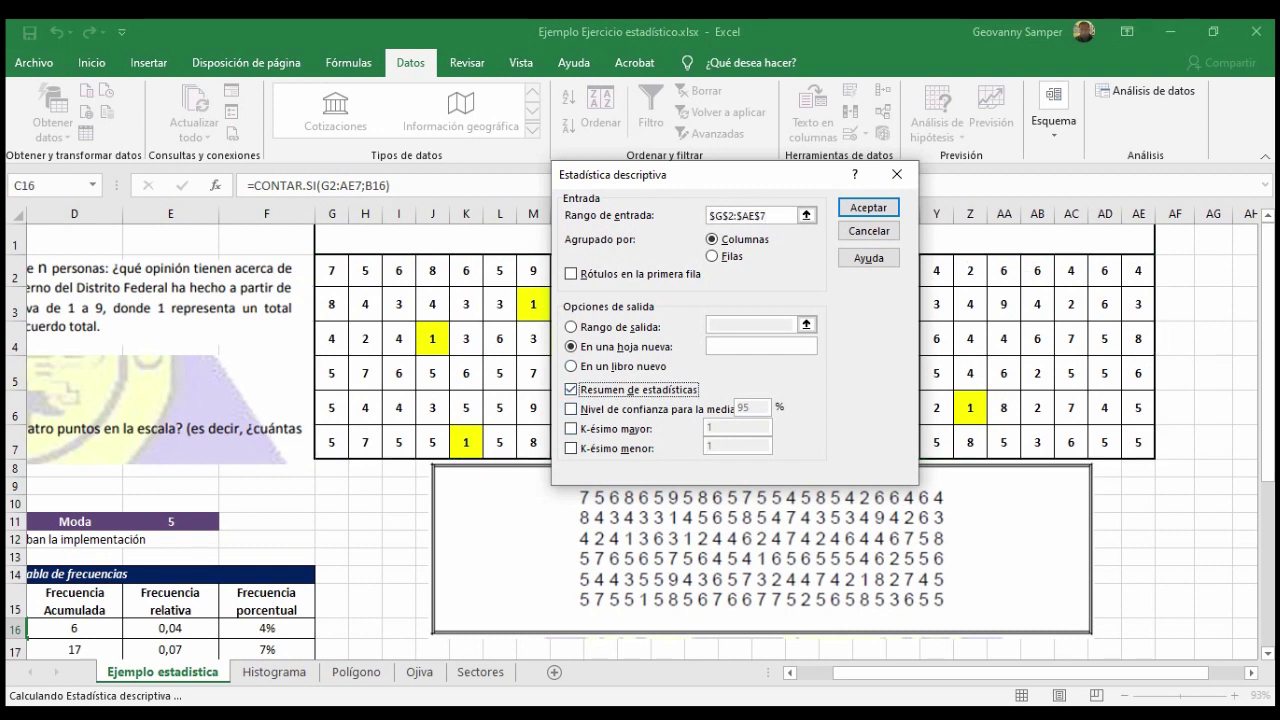
click(868, 207)
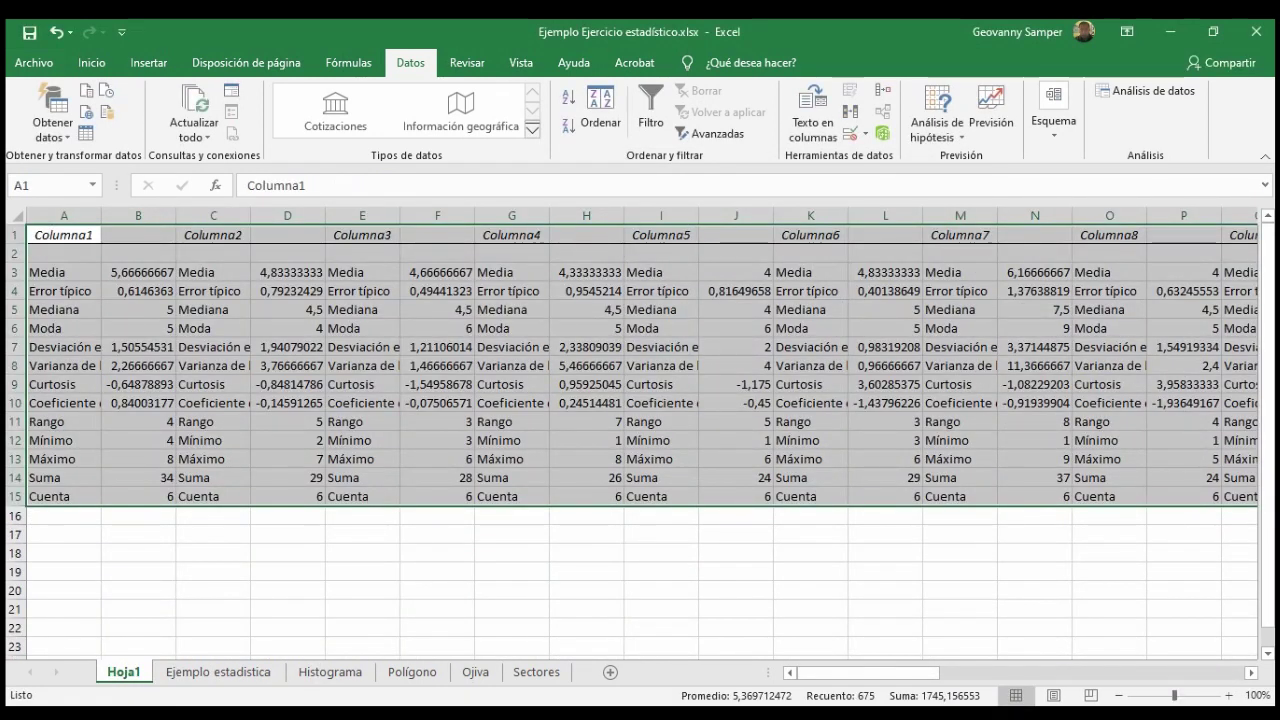
- Select Columna1's results B3:B14, from Media to Suma, on Hoja1
drag(138, 272, 138, 496)
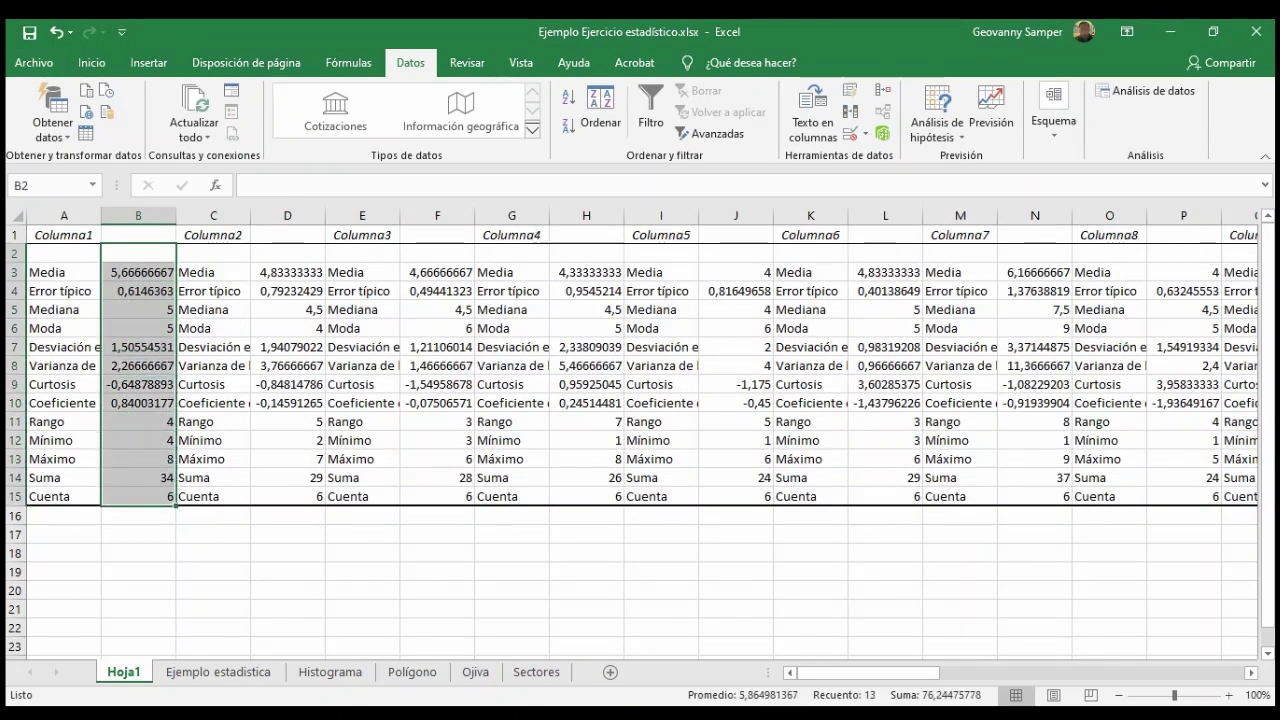
drag(138, 272, 138, 477)
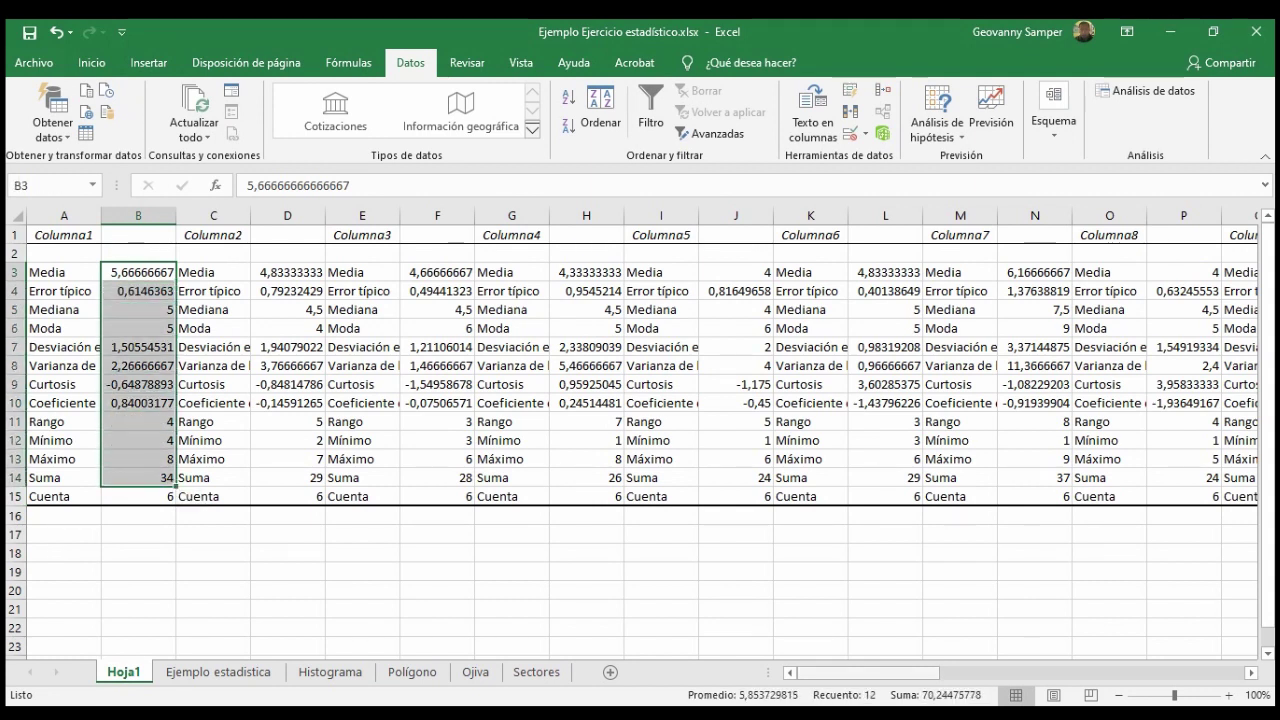
click(218, 672)
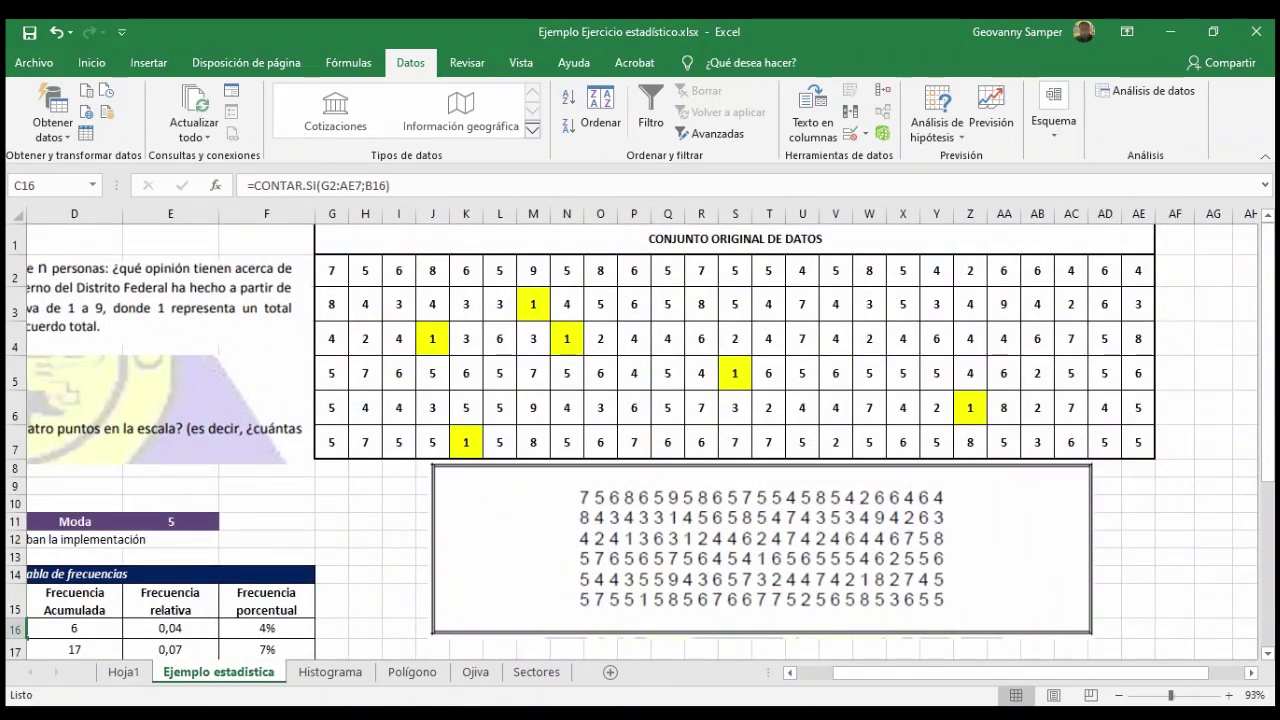
click(124, 672)
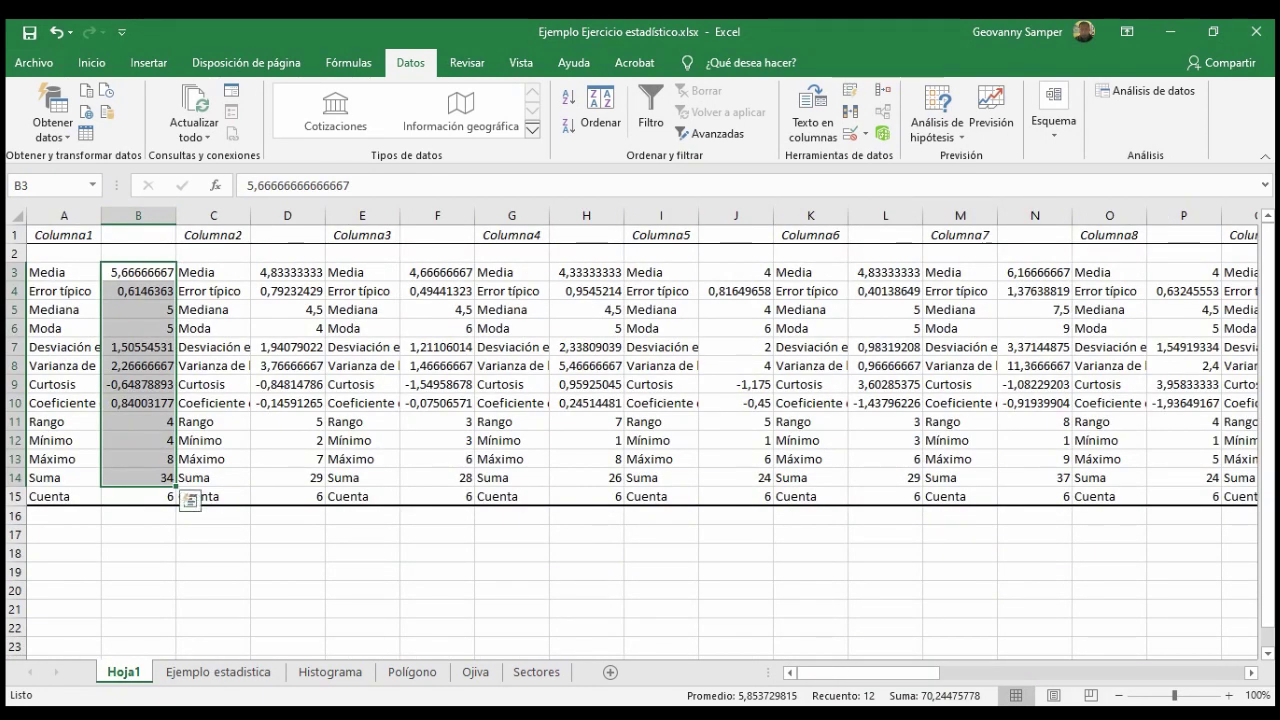
- Check the Cuenta values for Columna1, Columna2 and Columna3, then return to Ejemplo estadistica
click(138, 496)
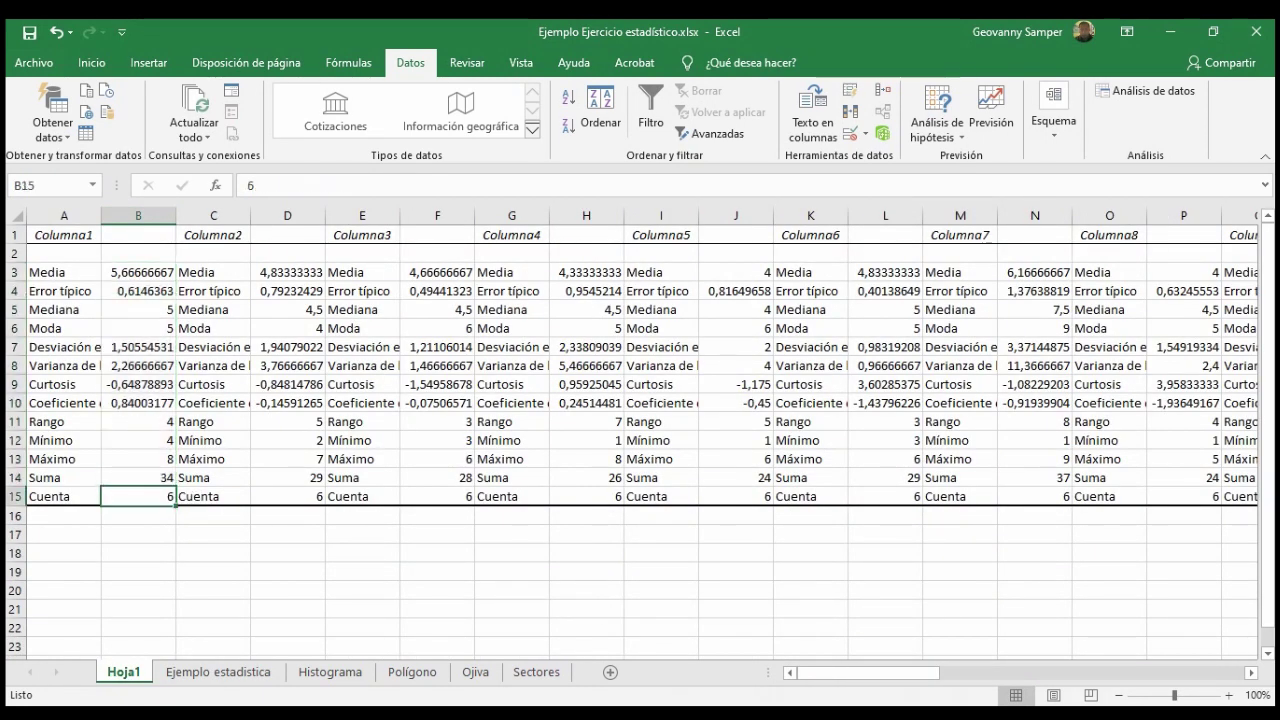
click(288, 496)
click(437, 496)
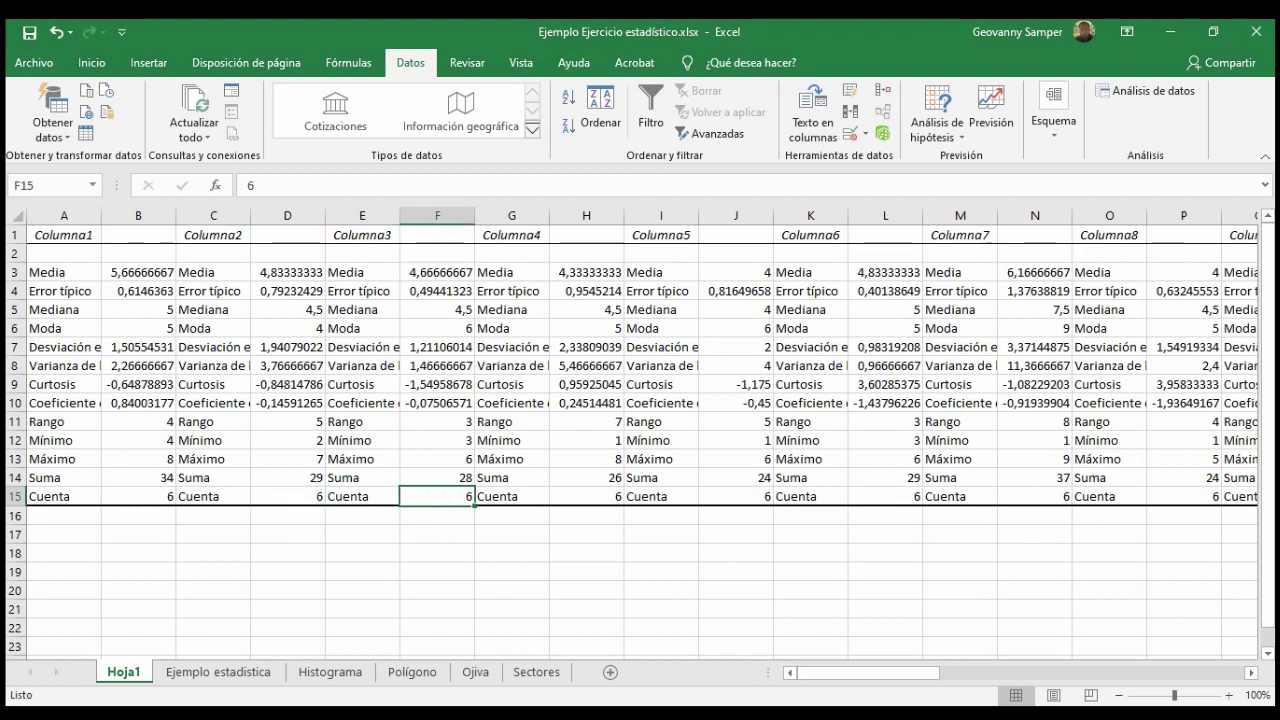
click(218, 672)
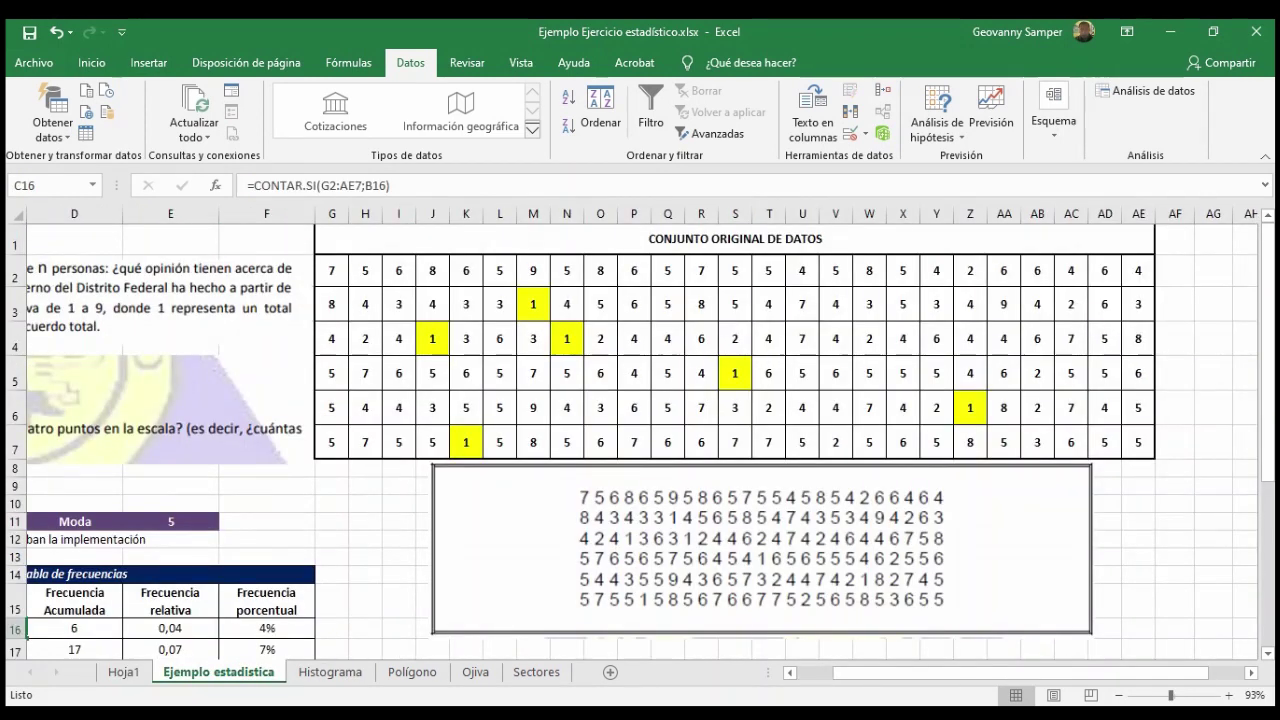
- Rerun Estadística descriptiva on $G$2:$AE$7, sending the summary to a new sheet Hoja2
scroll(640, 440, left, 3)
scroll(640, 440, down, 2)
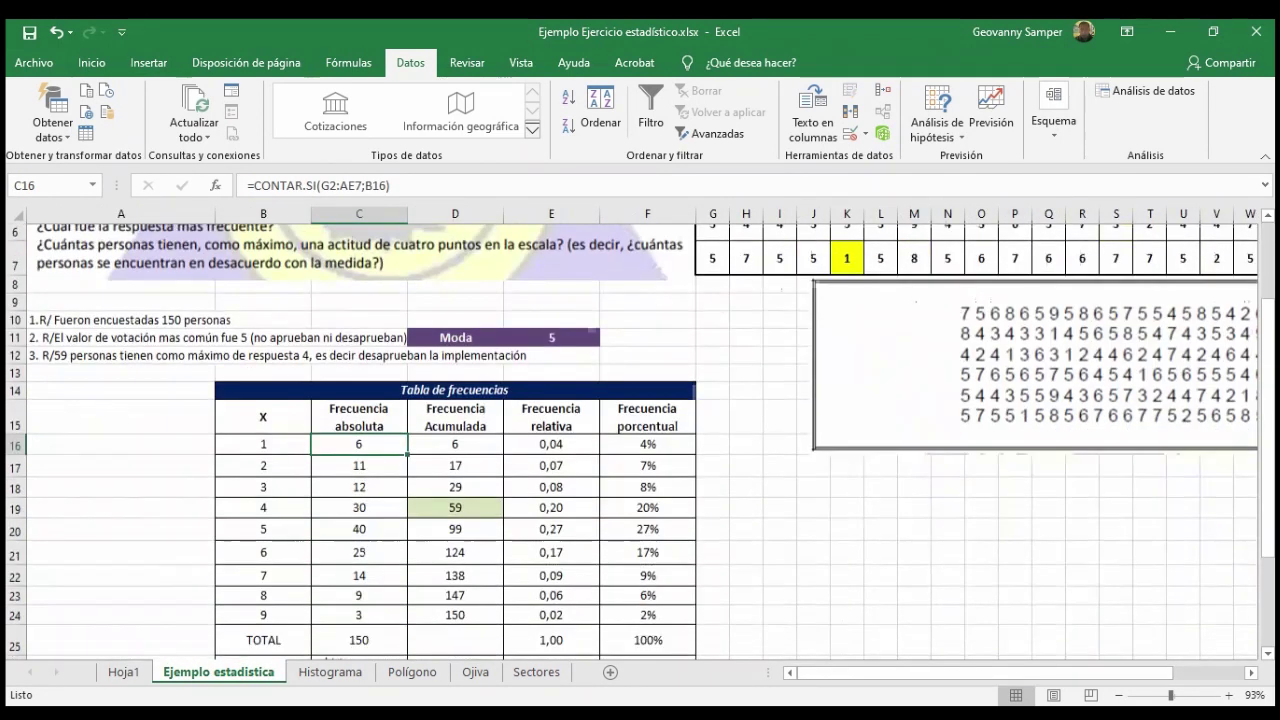
scroll(640, 440, down, 2)
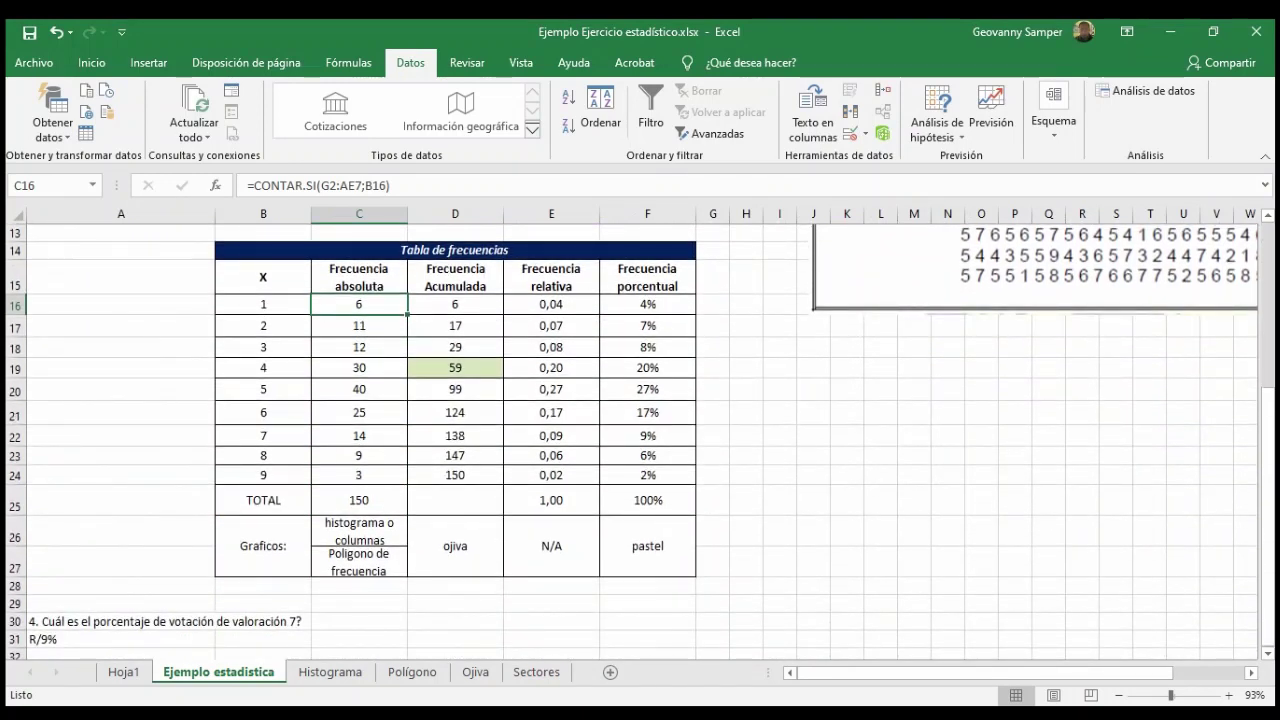
drag(359, 304, 359, 475)
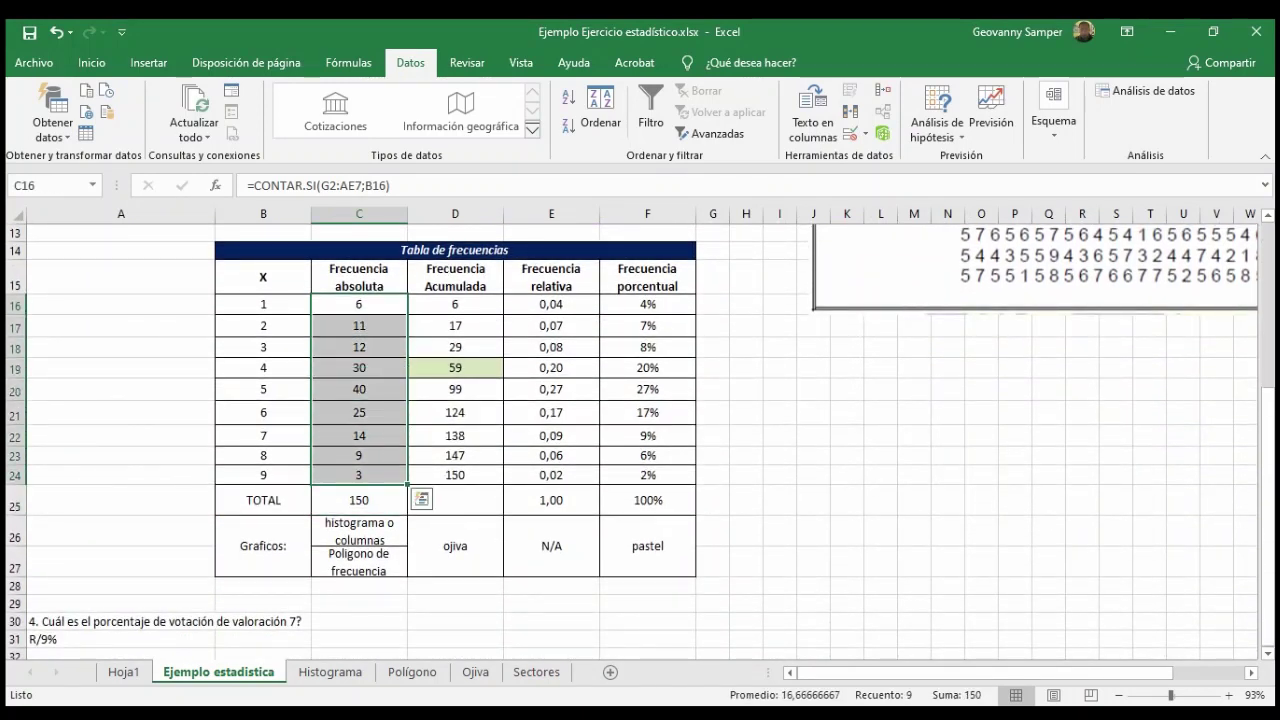
click(1147, 90)
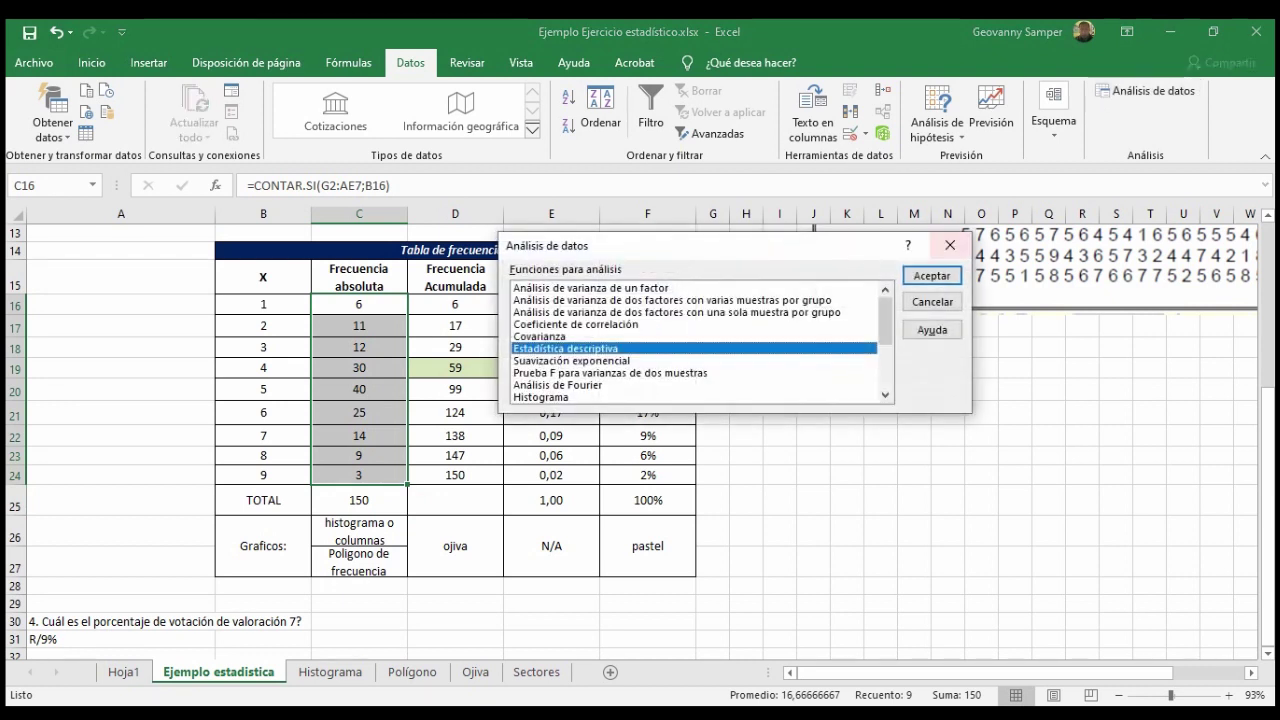
click(932, 275)
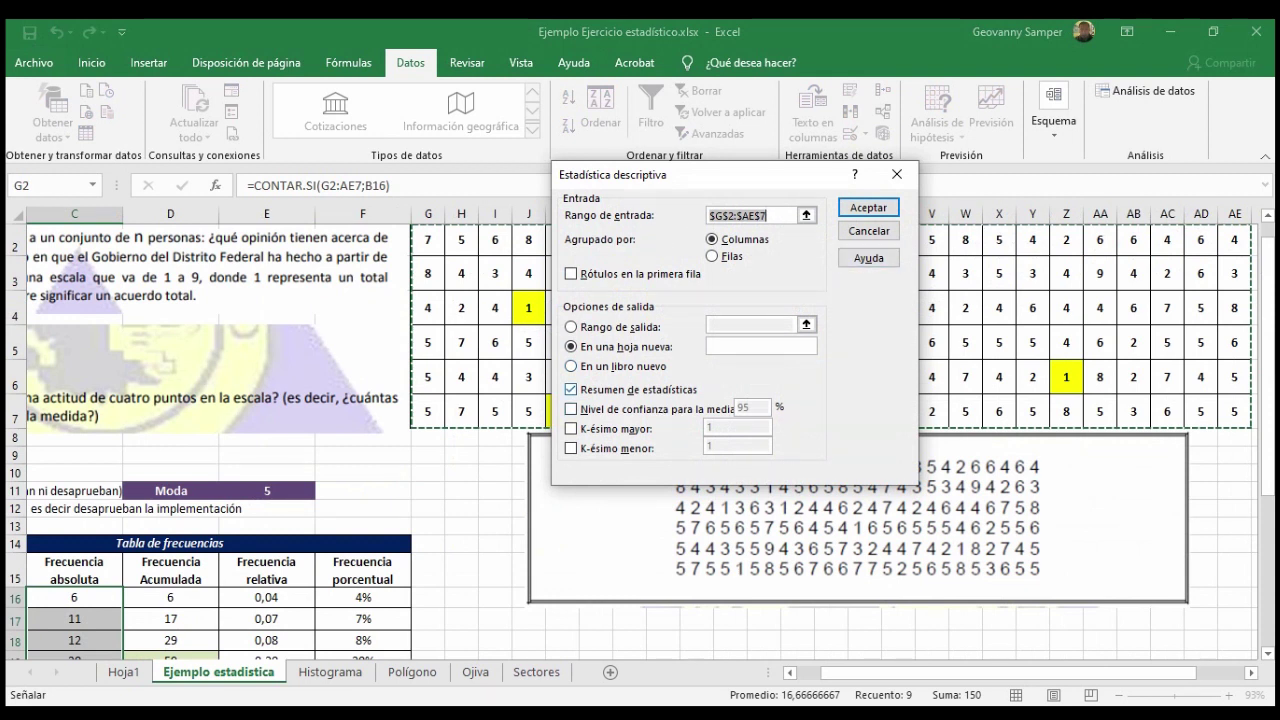
key(Return)
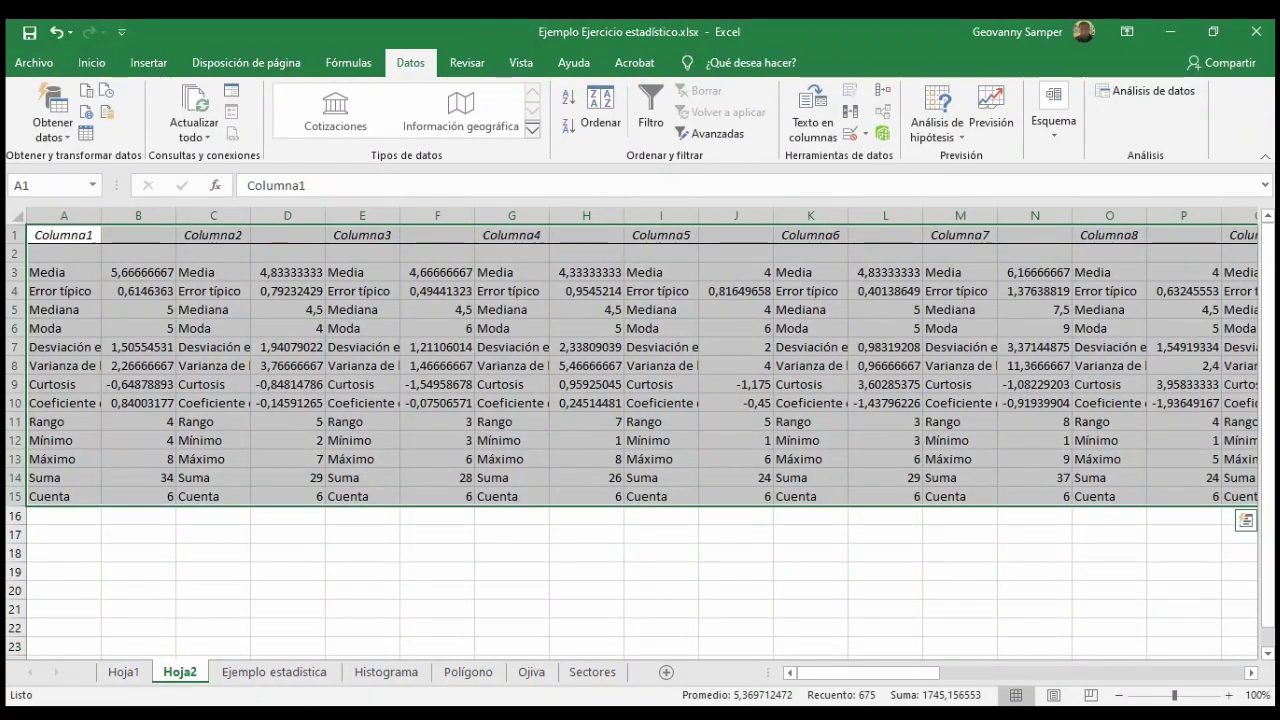
- Compare Hoja1 and Hoja2, scrolling Hoja2 across to Columna25, then return to Ejemplo estadistica
click(124, 672)
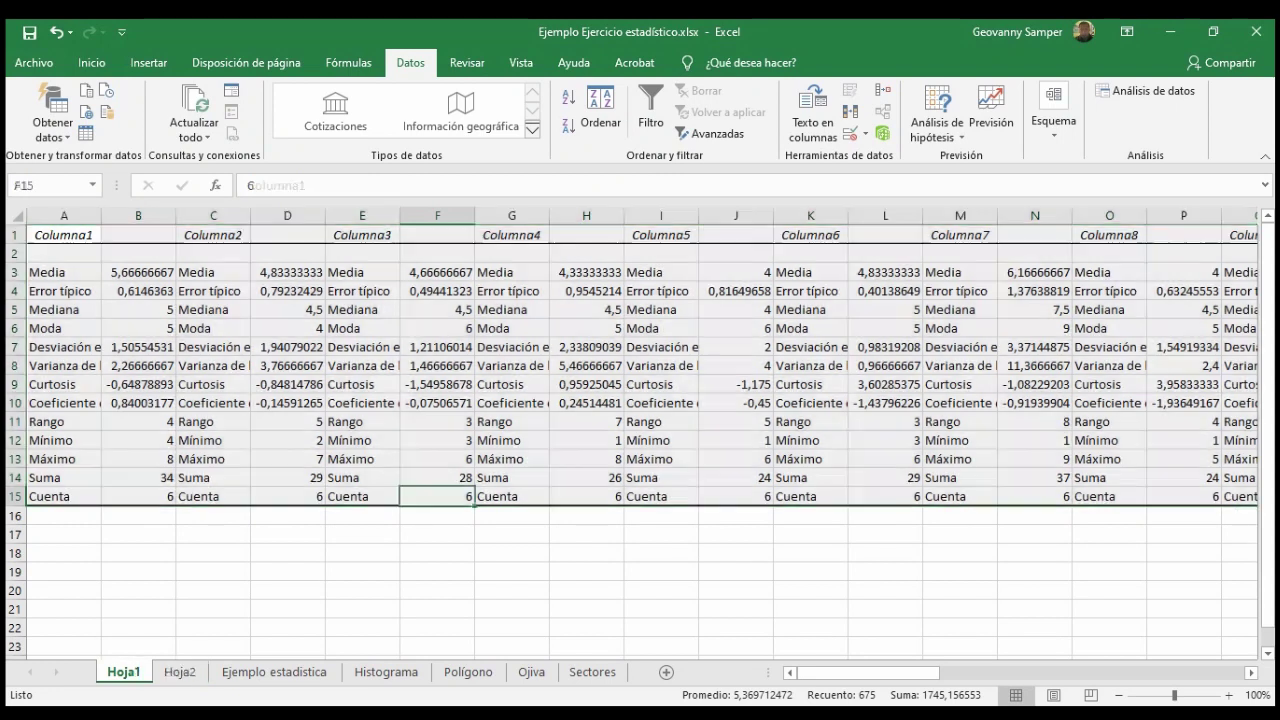
click(180, 672)
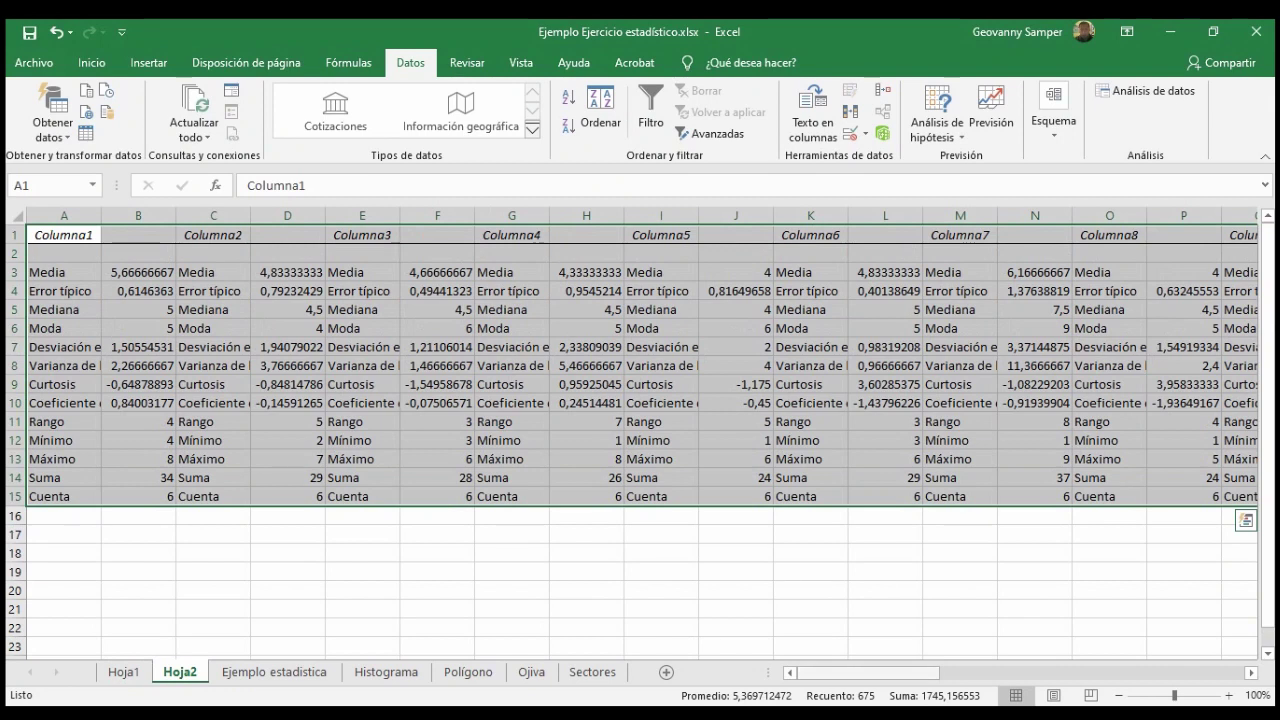
drag(866, 673, 1172, 673)
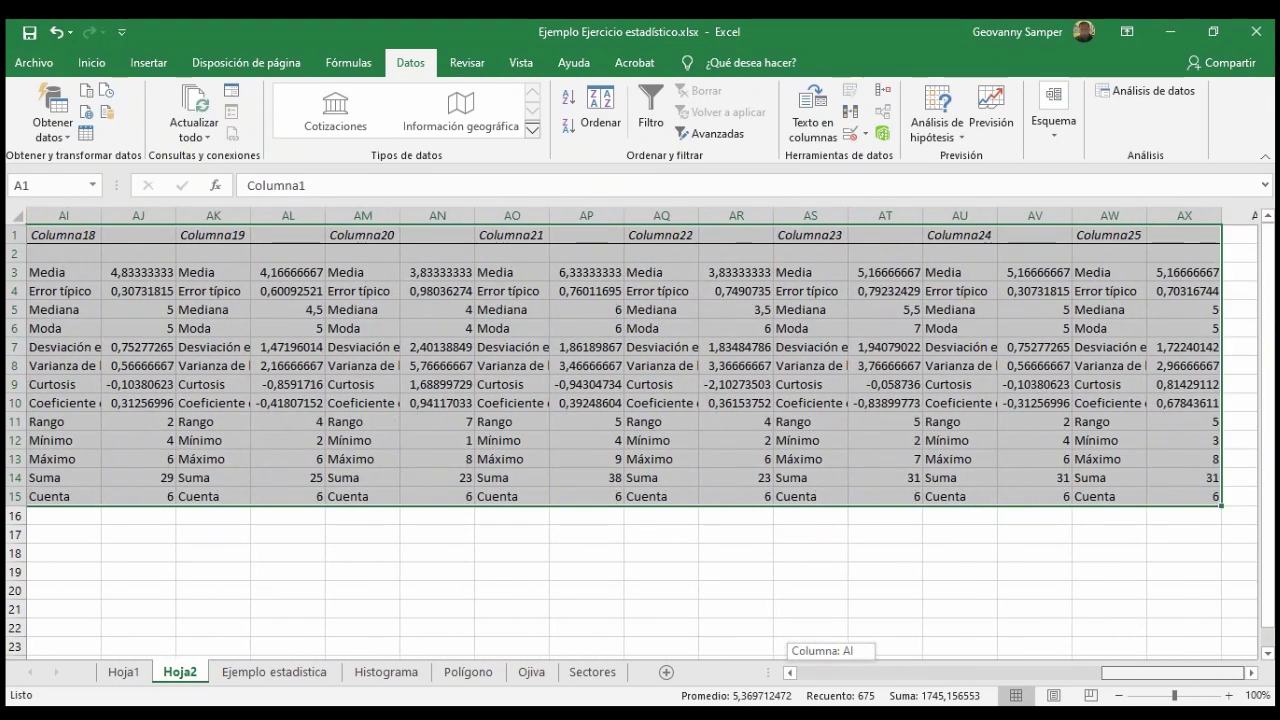
drag(1172, 673, 868, 673)
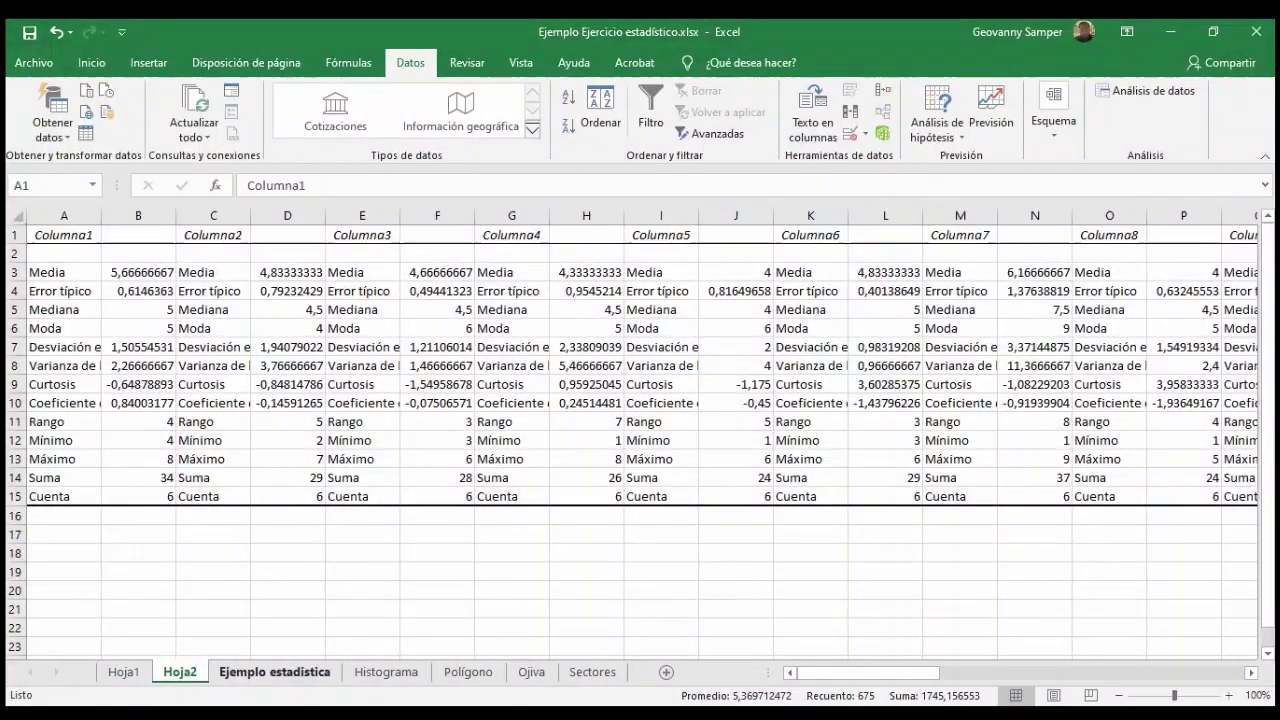
click(245, 672)
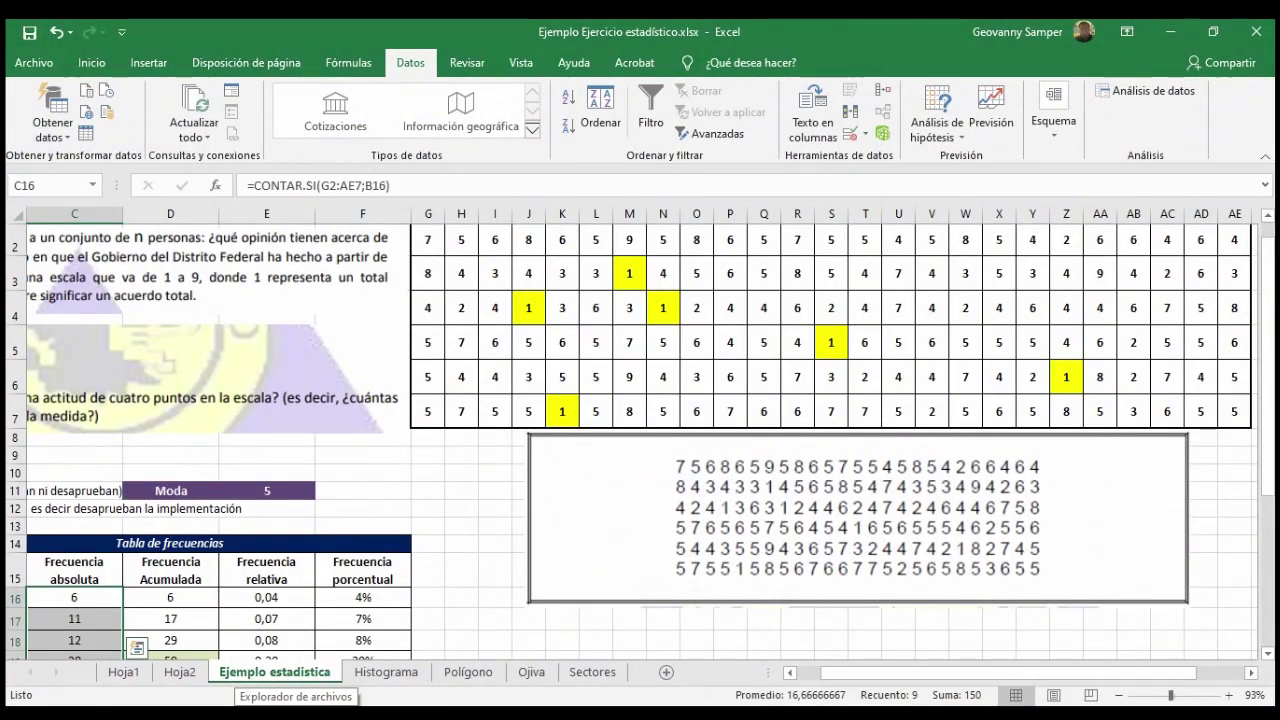
- Run Estadística descriptiva on frequencies C16:C24 into new sheet Hoja3 (Media 16,67, Suma 150, Cuenta 9)
scroll(640, 430, left, 3)
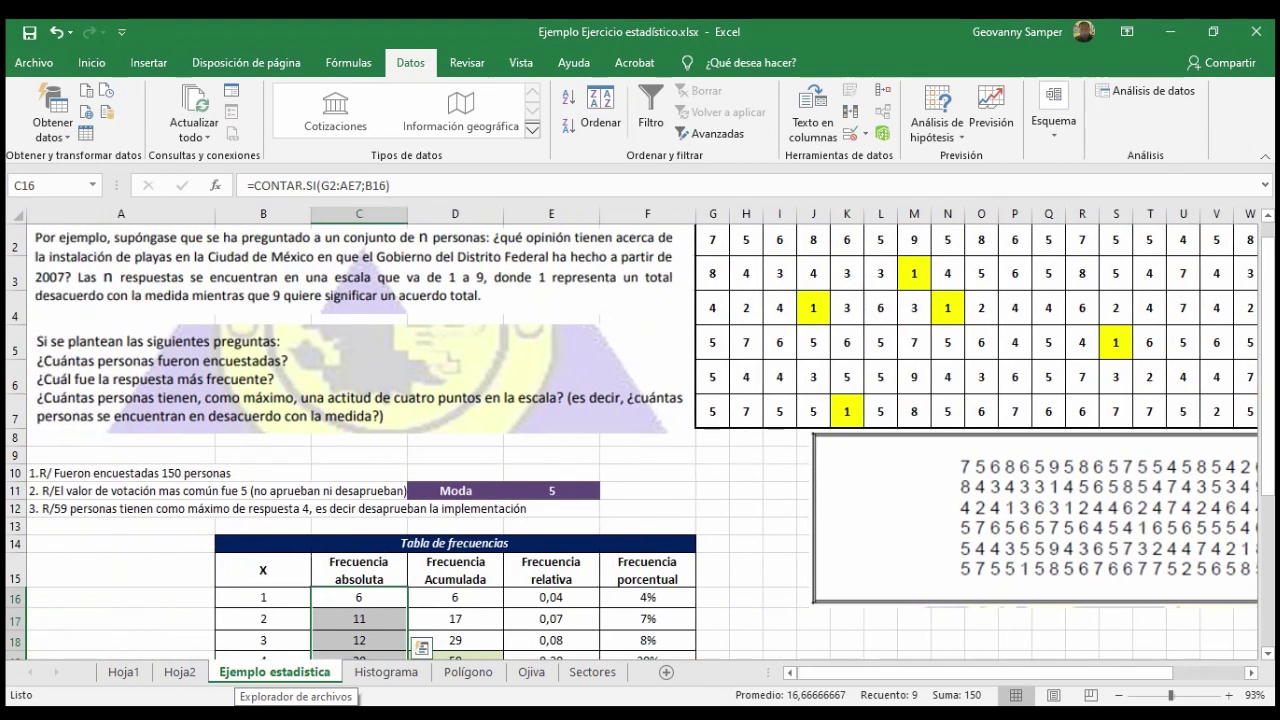
scroll(640, 440, down, 2)
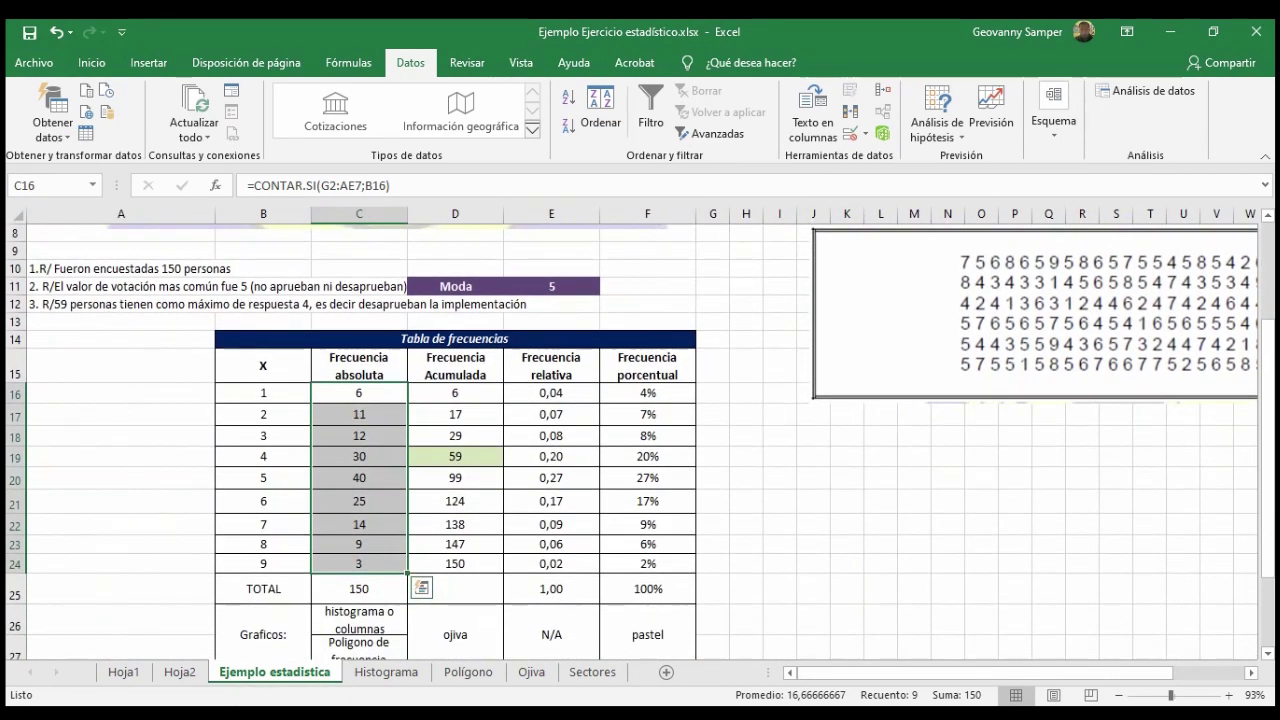
click(1150, 91)
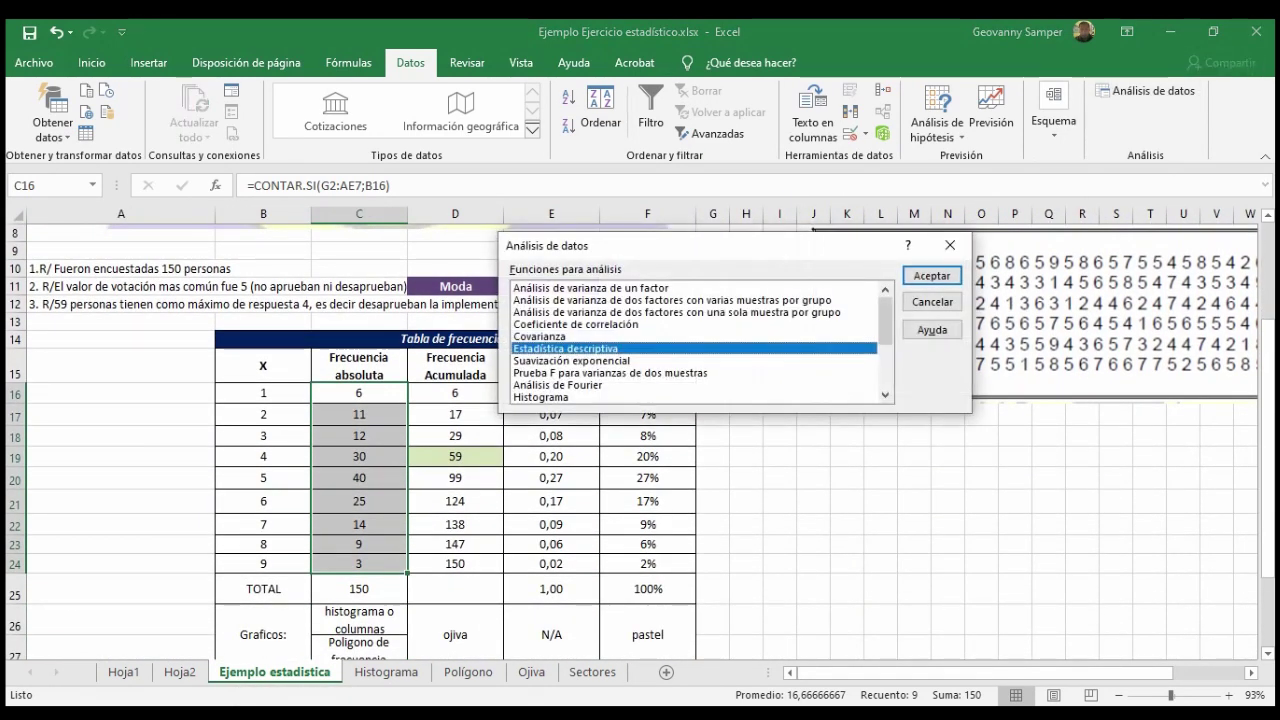
click(931, 275)
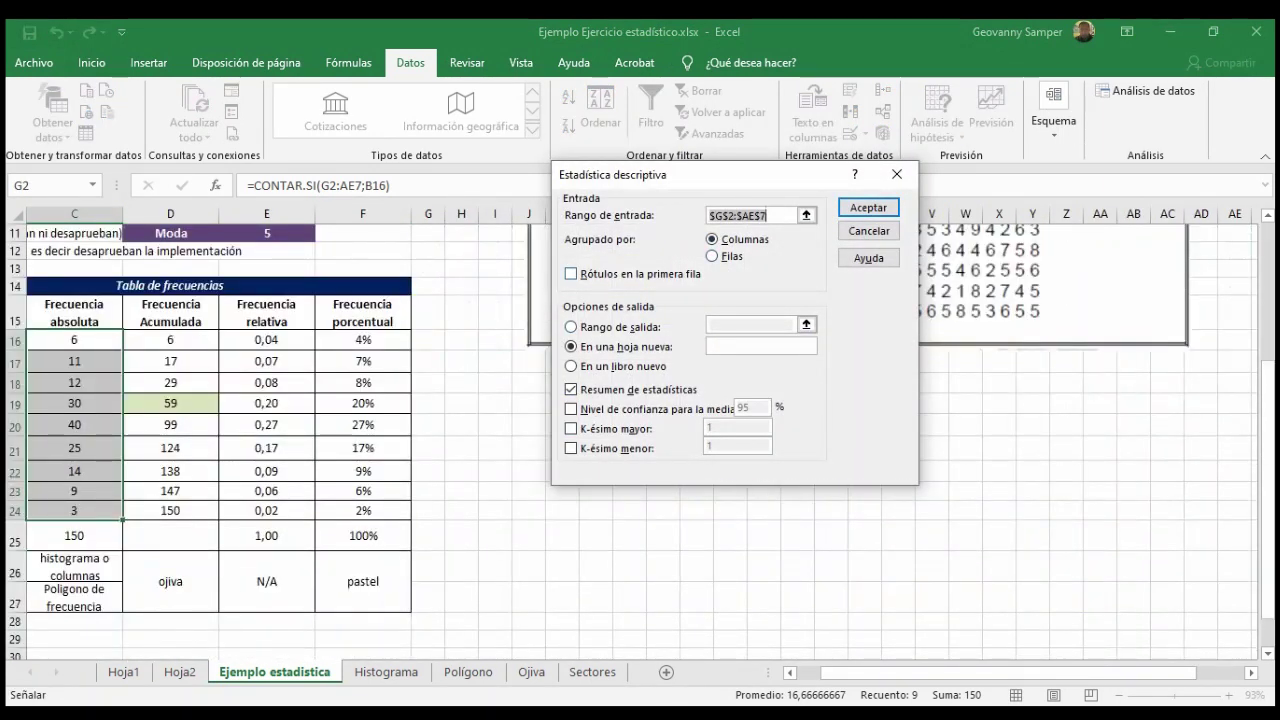
click(806, 215)
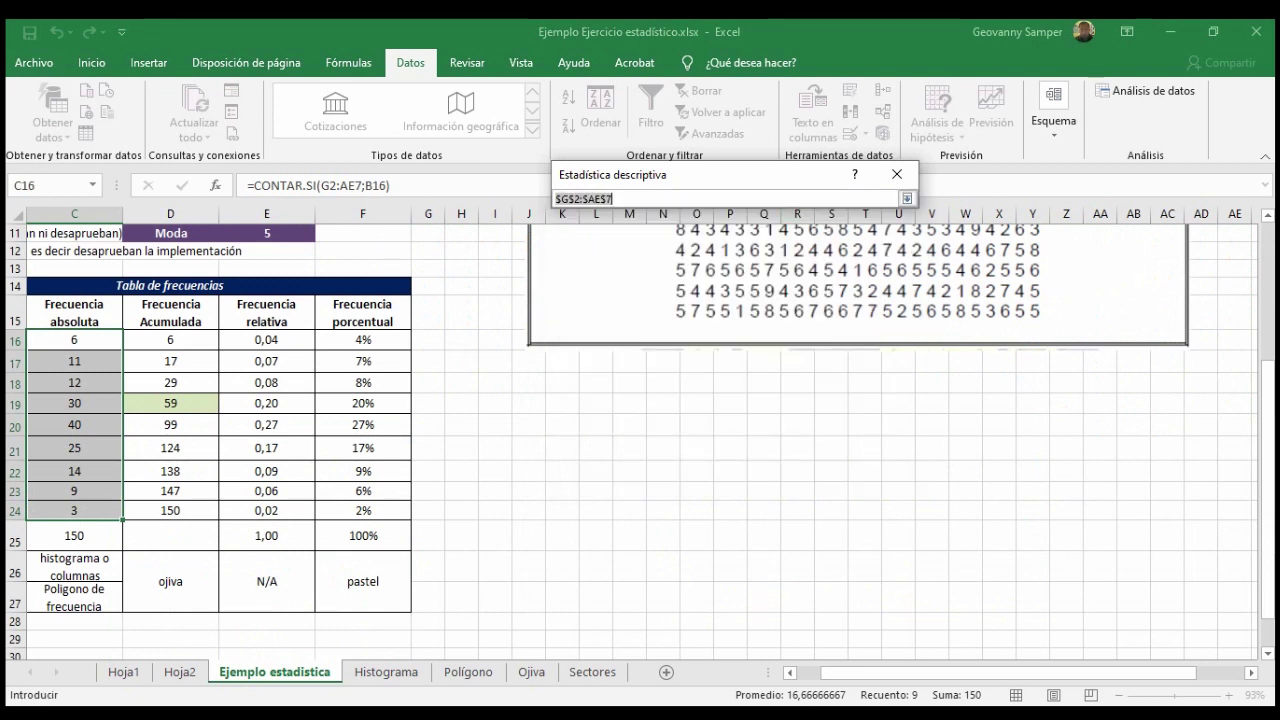
drag(74, 339, 100, 512)
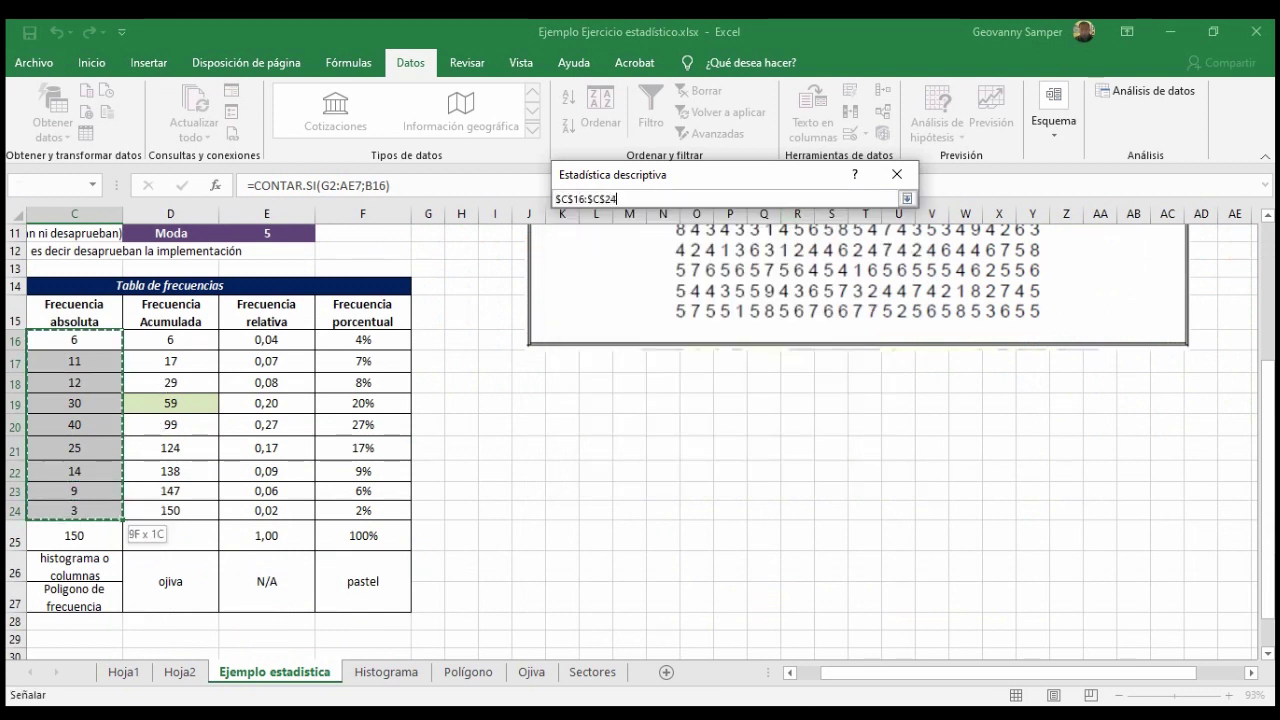
click(906, 198)
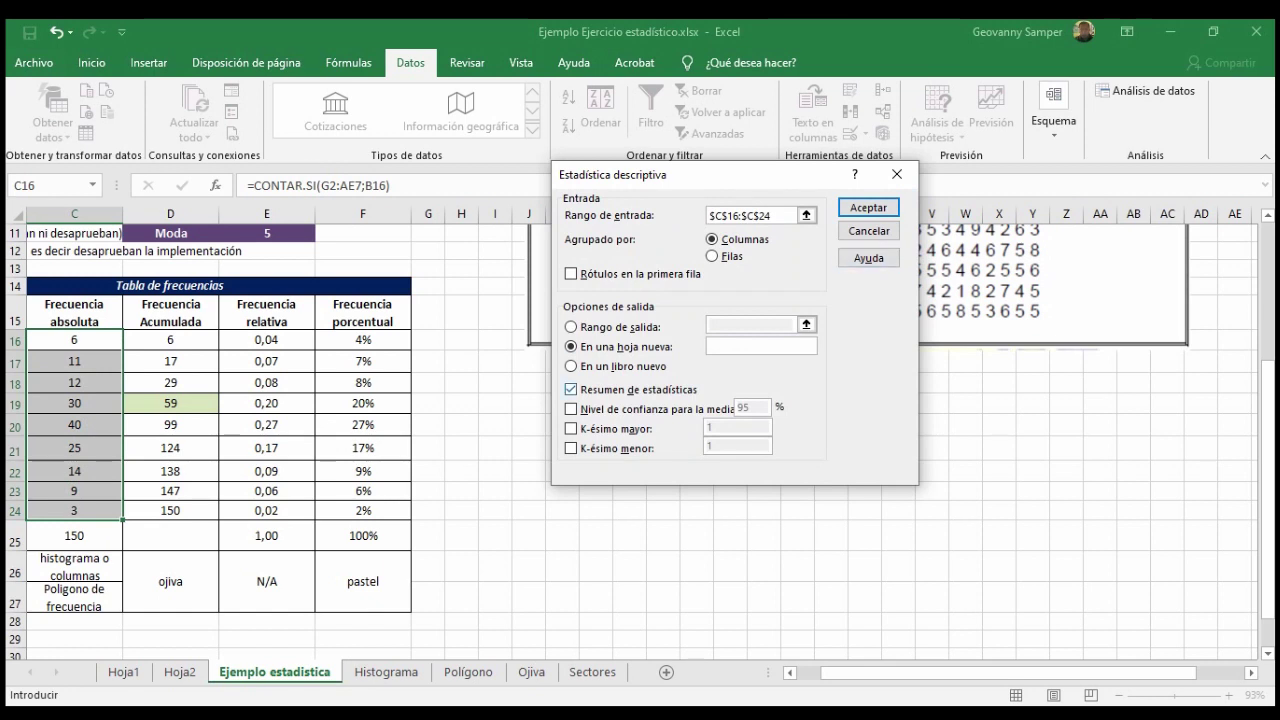
key(Return)
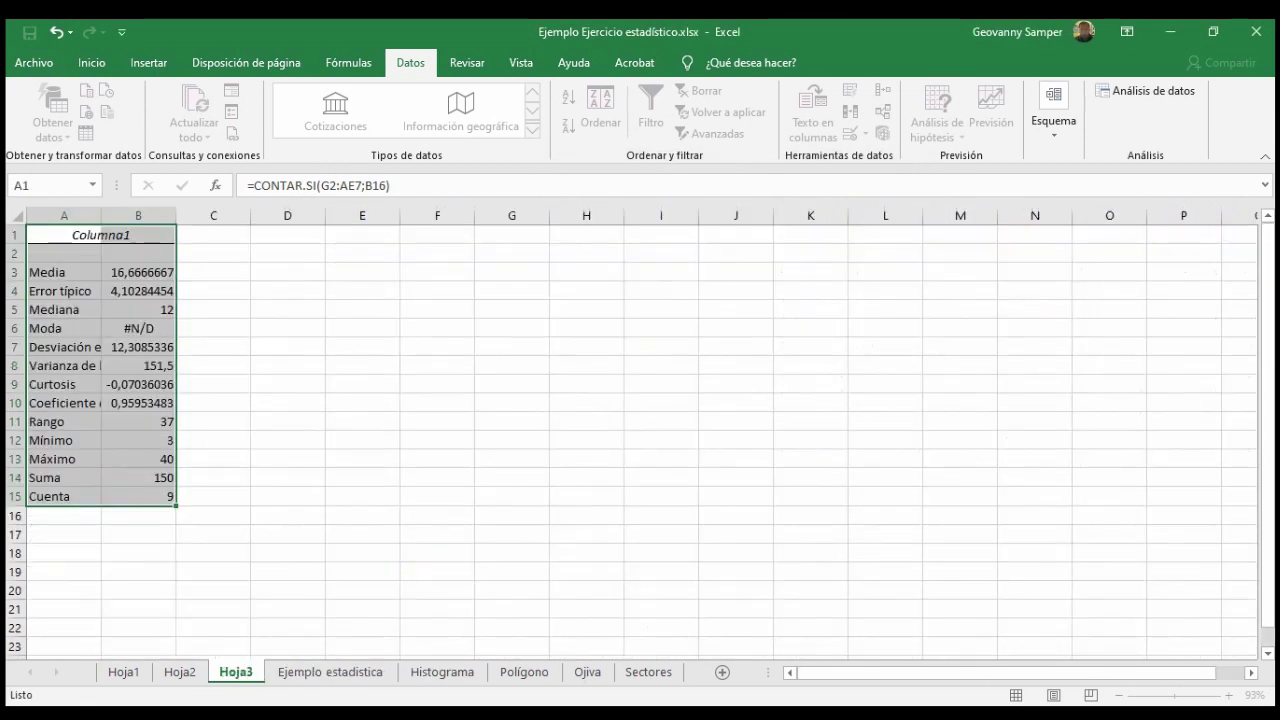
- Widen Hoja3's column A to fit Desviación estándar, checking standard error, median 12 and mode #N/D
drag(101, 215, 246, 215)
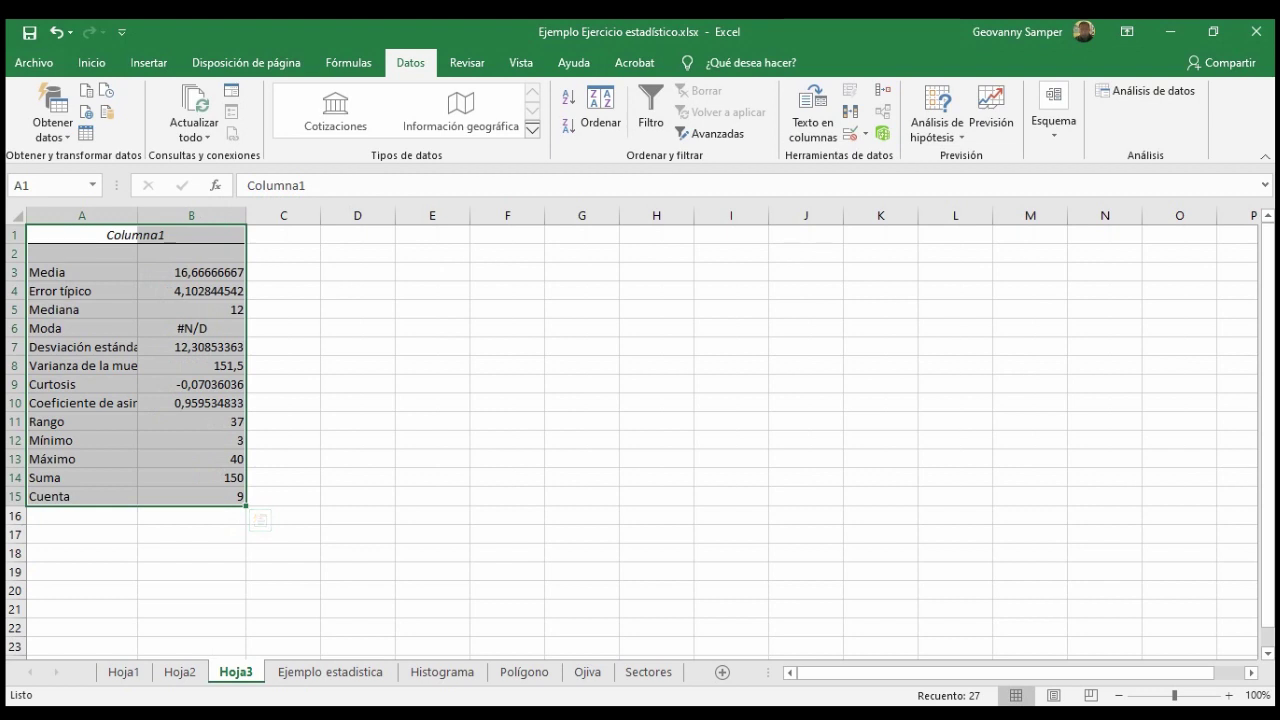
click(210, 291)
click(210, 310)
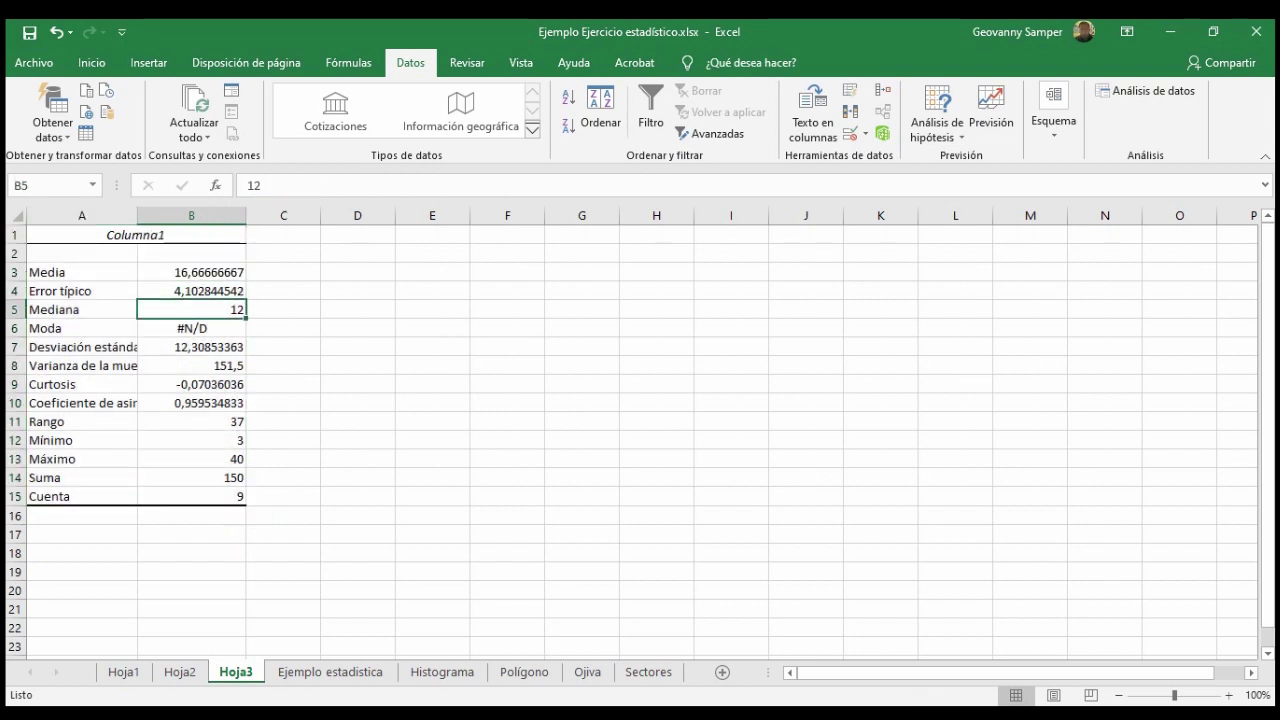
click(210, 328)
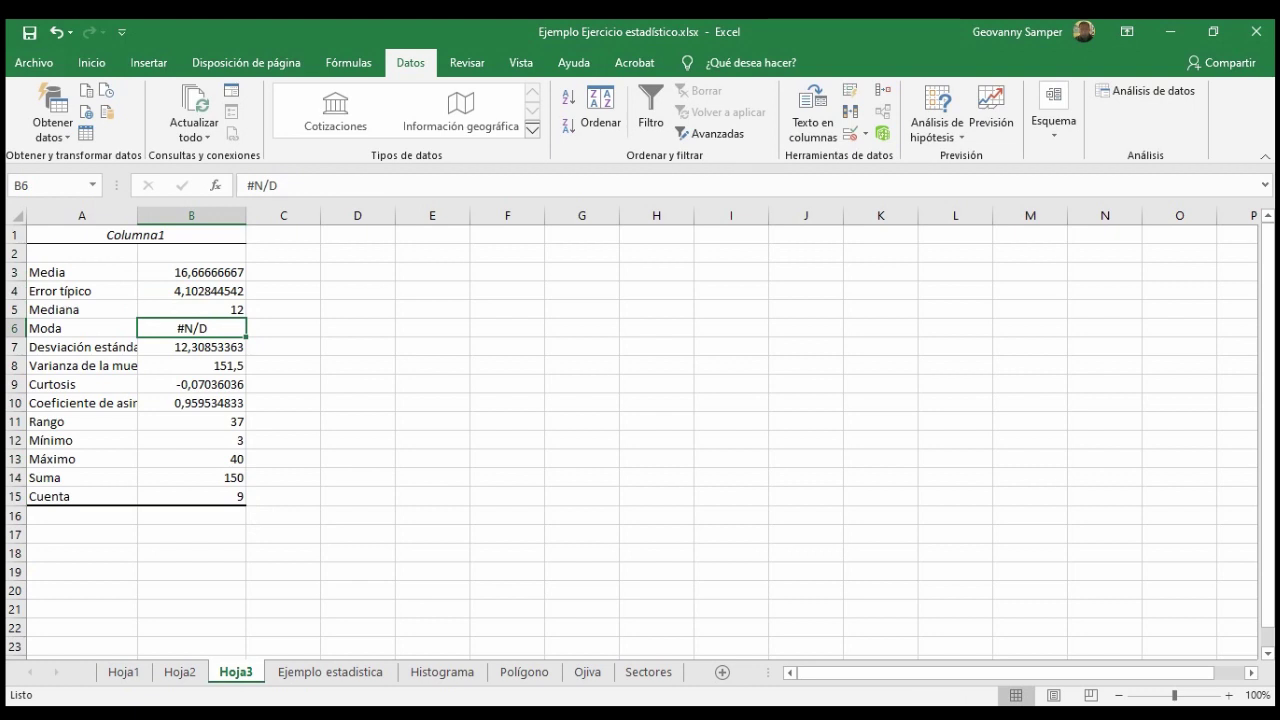
click(210, 347)
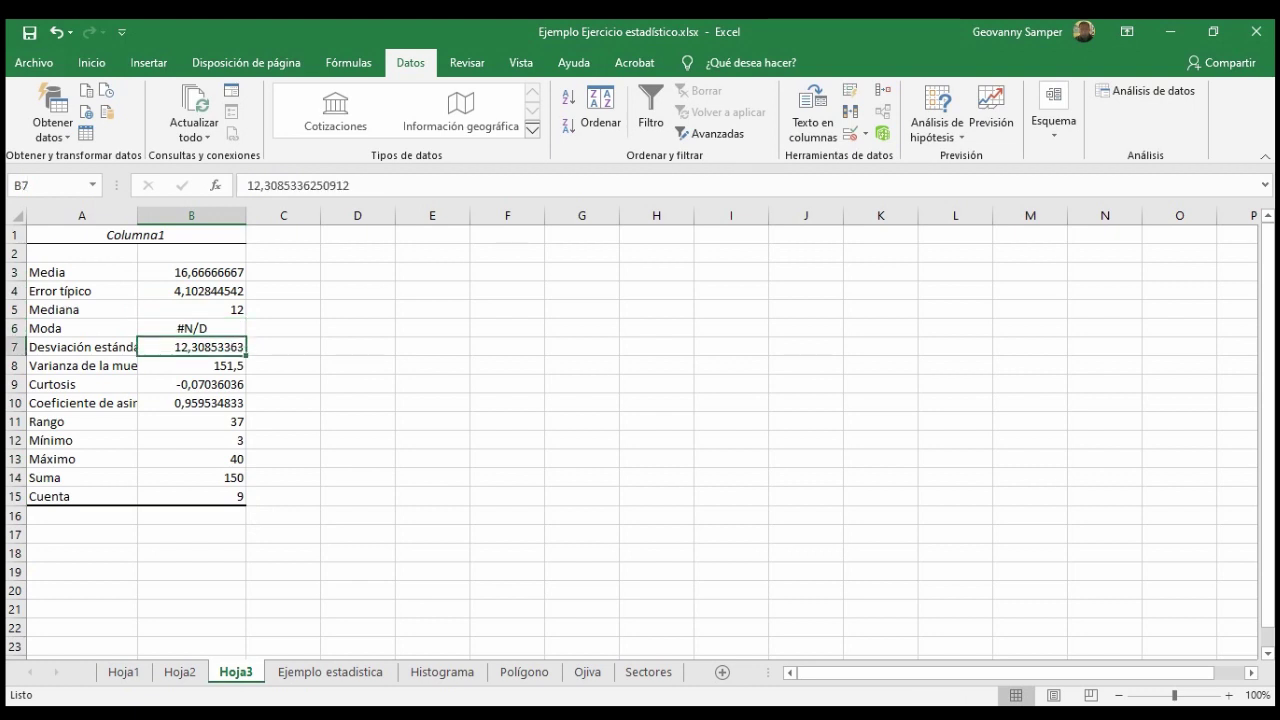
drag(137, 215, 152, 215)
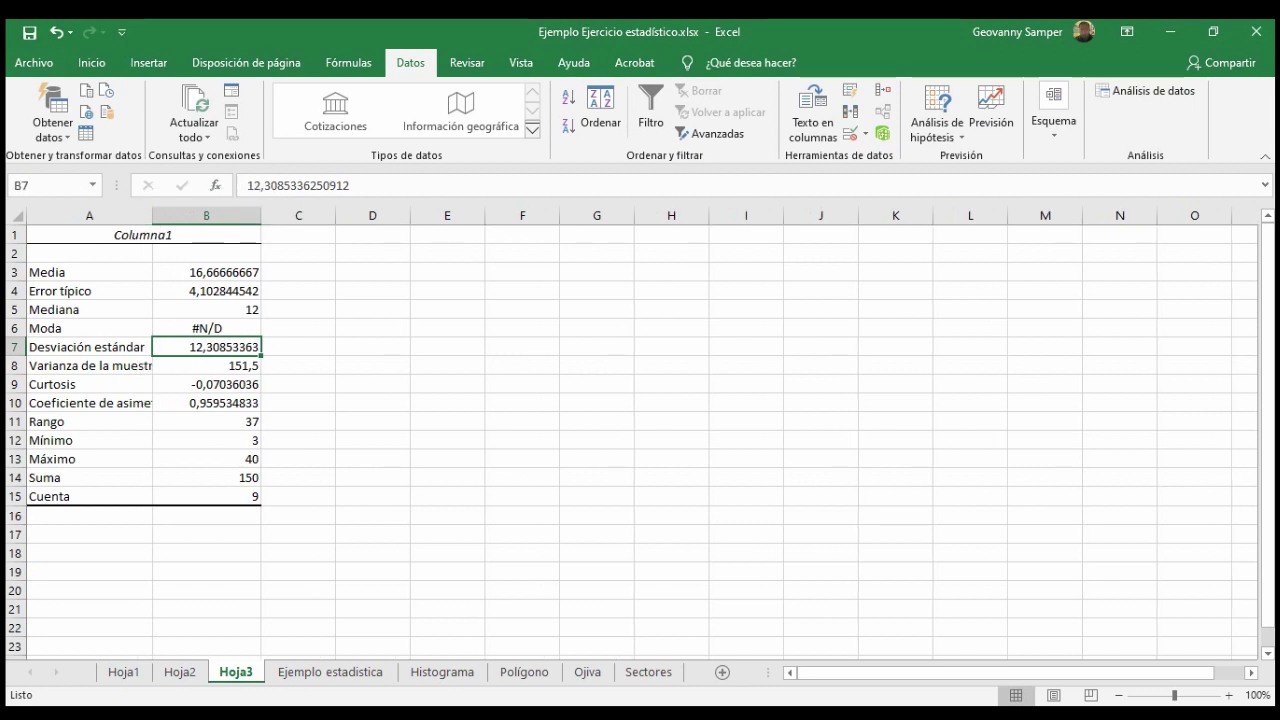
- Review the Rango, Mínimo, Máximo 40, Suma and Cuenta 9 results
drag(89, 421, 206, 421)
click(89, 440)
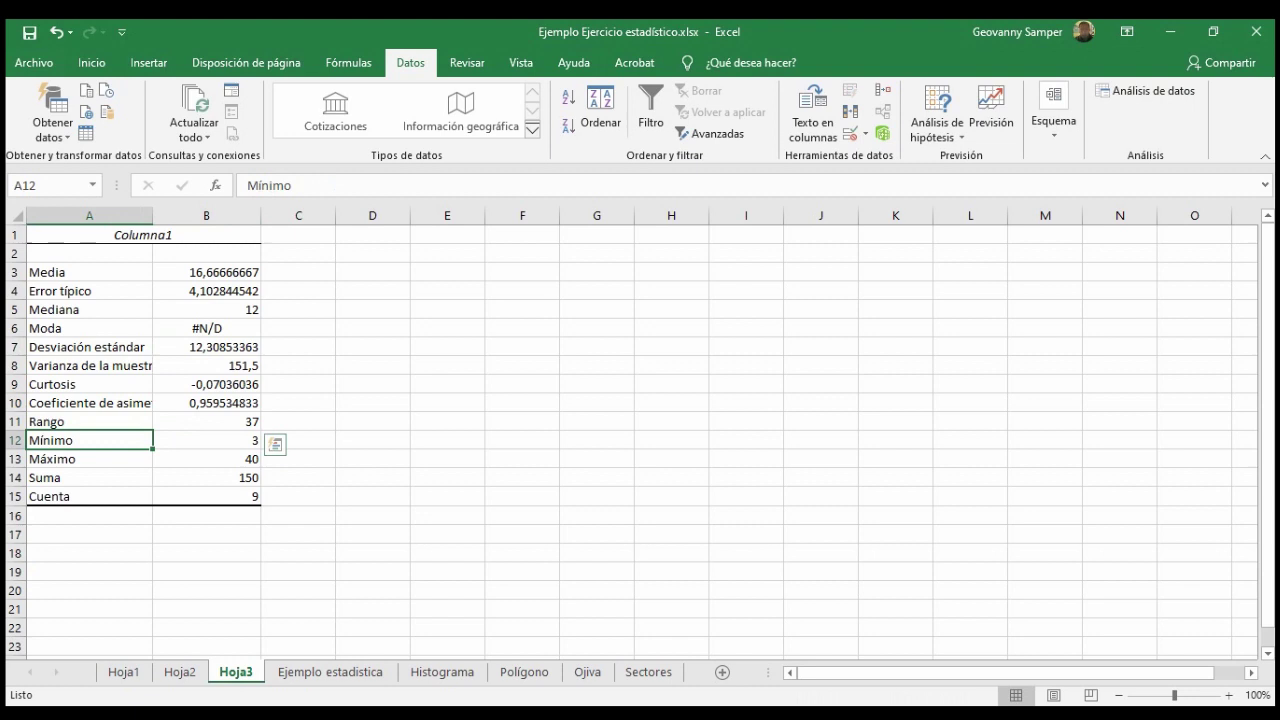
click(206, 459)
click(89, 477)
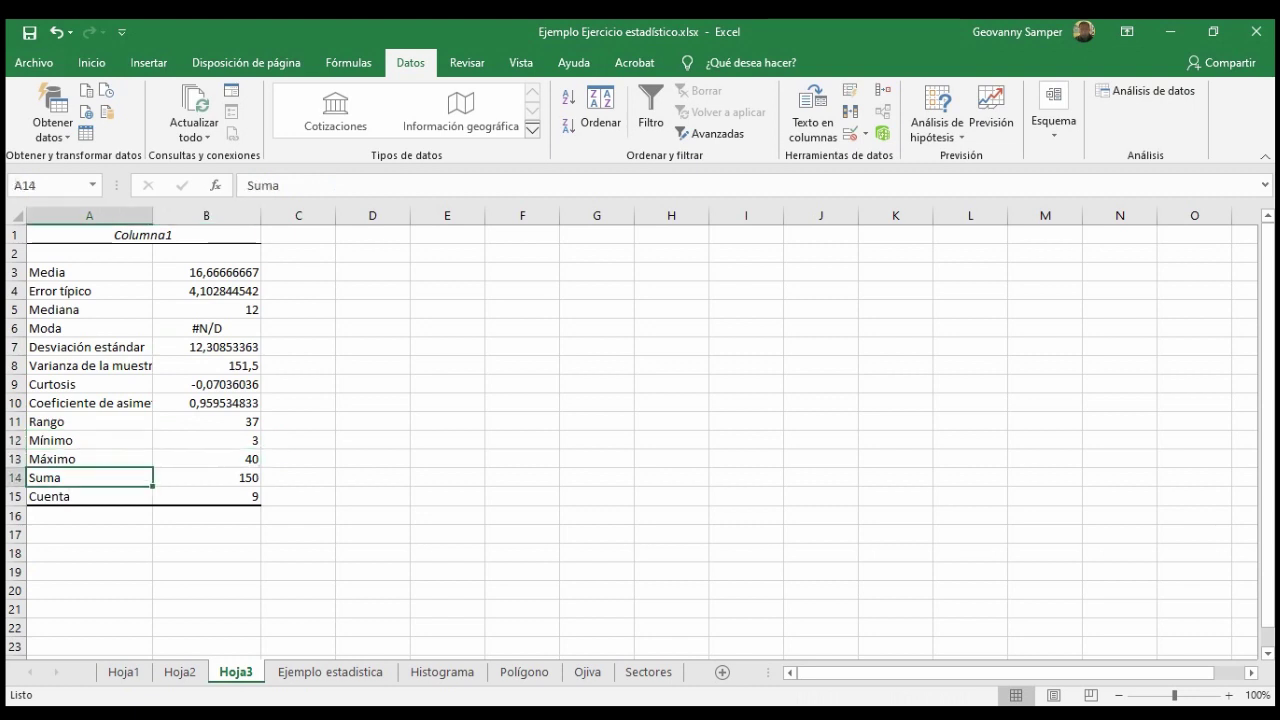
click(89, 496)
click(206, 496)
click(89, 496)
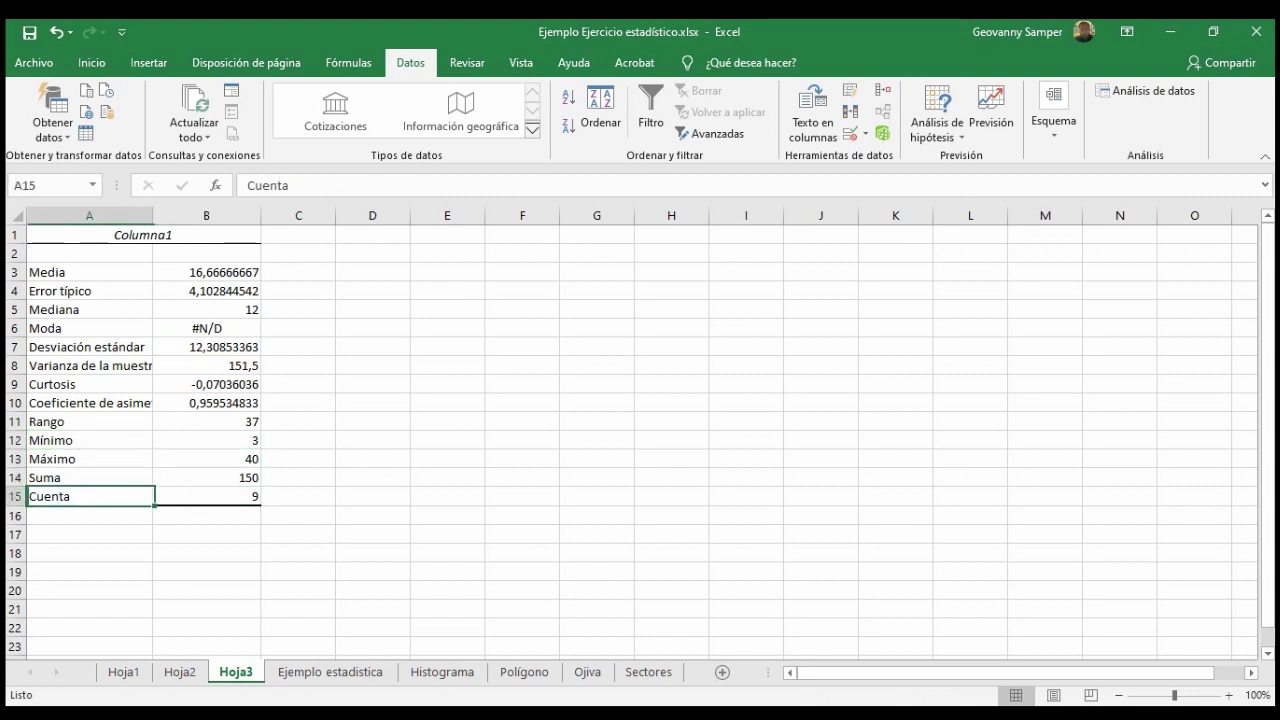
click(447, 384)
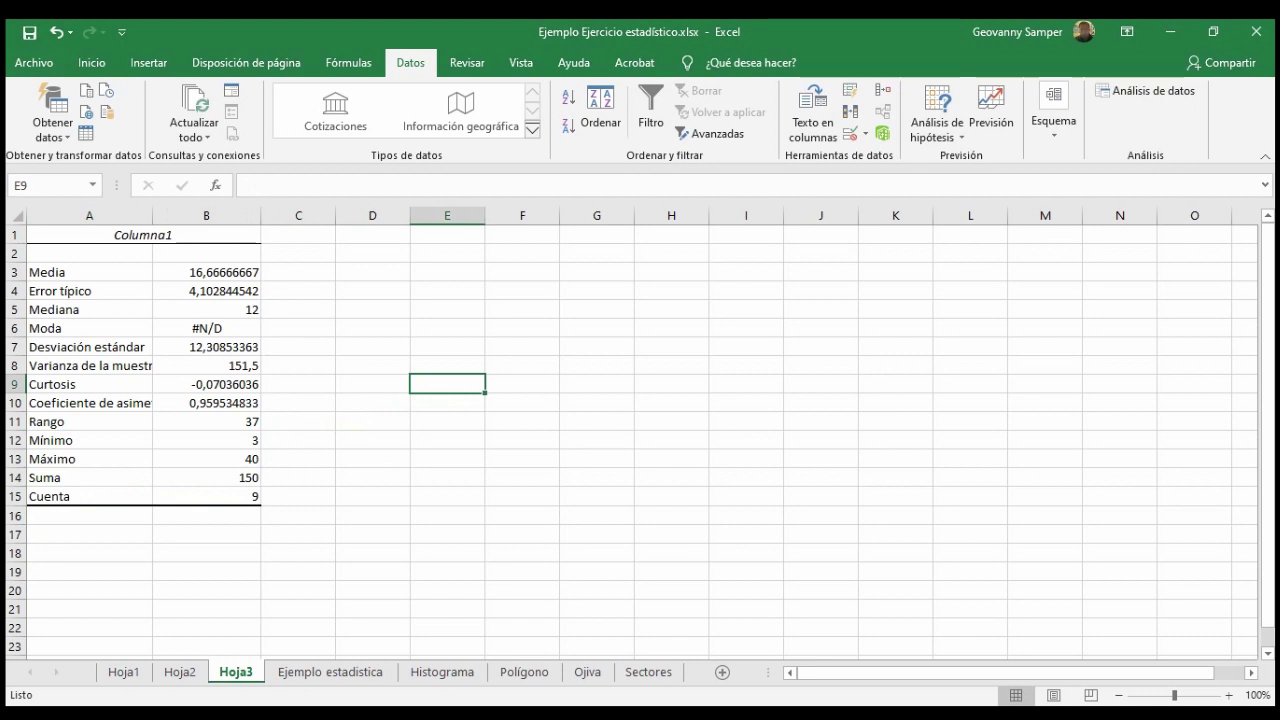
- Return to the Ejemplo estadistica sheet and scroll over the survey grid and frequency table
click(330, 671)
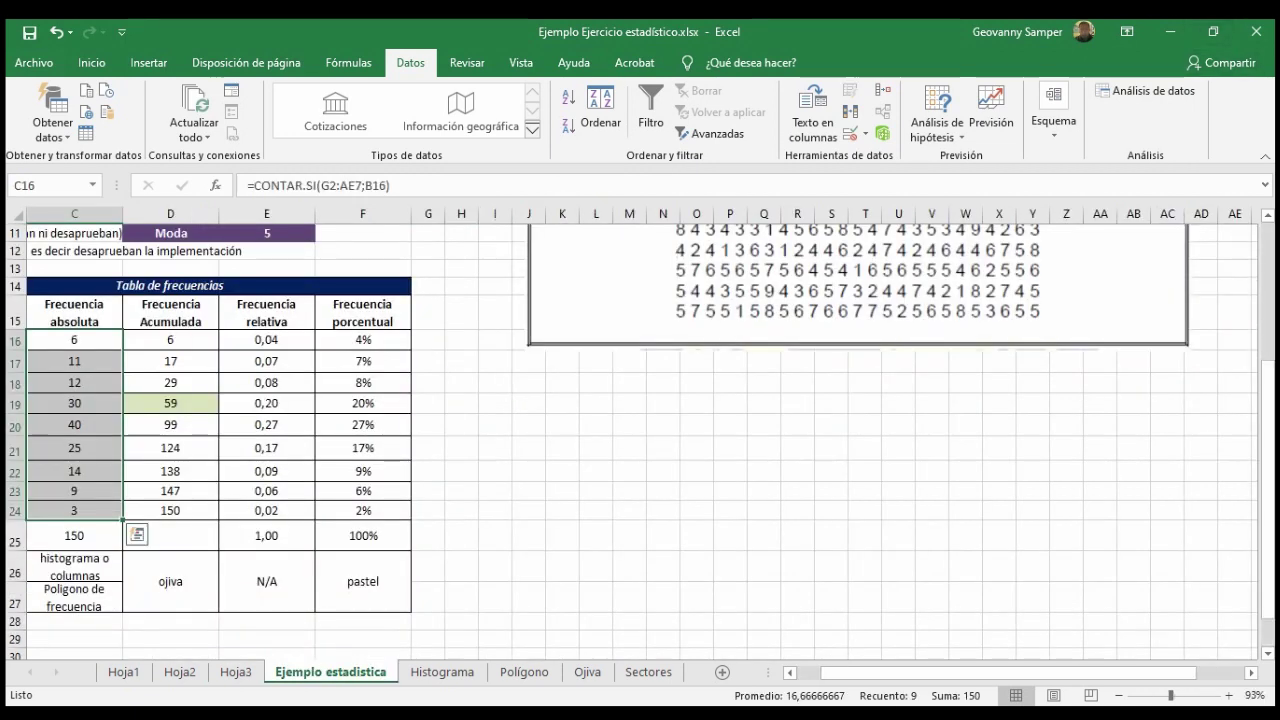
scroll(640, 440, down, 1)
scroll(640, 440, up, 1)
scroll(640, 440, up, 4)
scroll(640, 440, down, 3)
scroll(640, 440, up, 1)
scroll(640, 440, up, 1)
scroll(640, 440, up, 1)
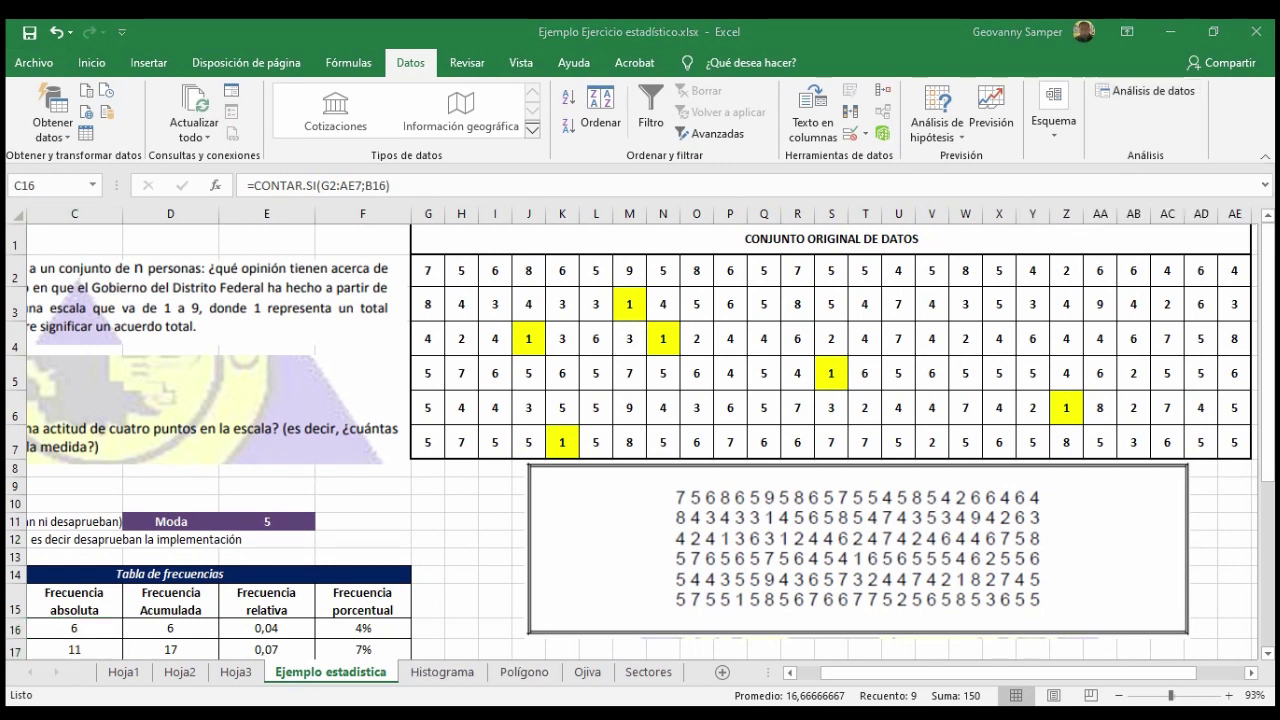
- Answer the students' deadline question with 'hasta el 15 de mayo' in the BigBlueButton public chat
mouse_move(223, 708)
click(100, 640)
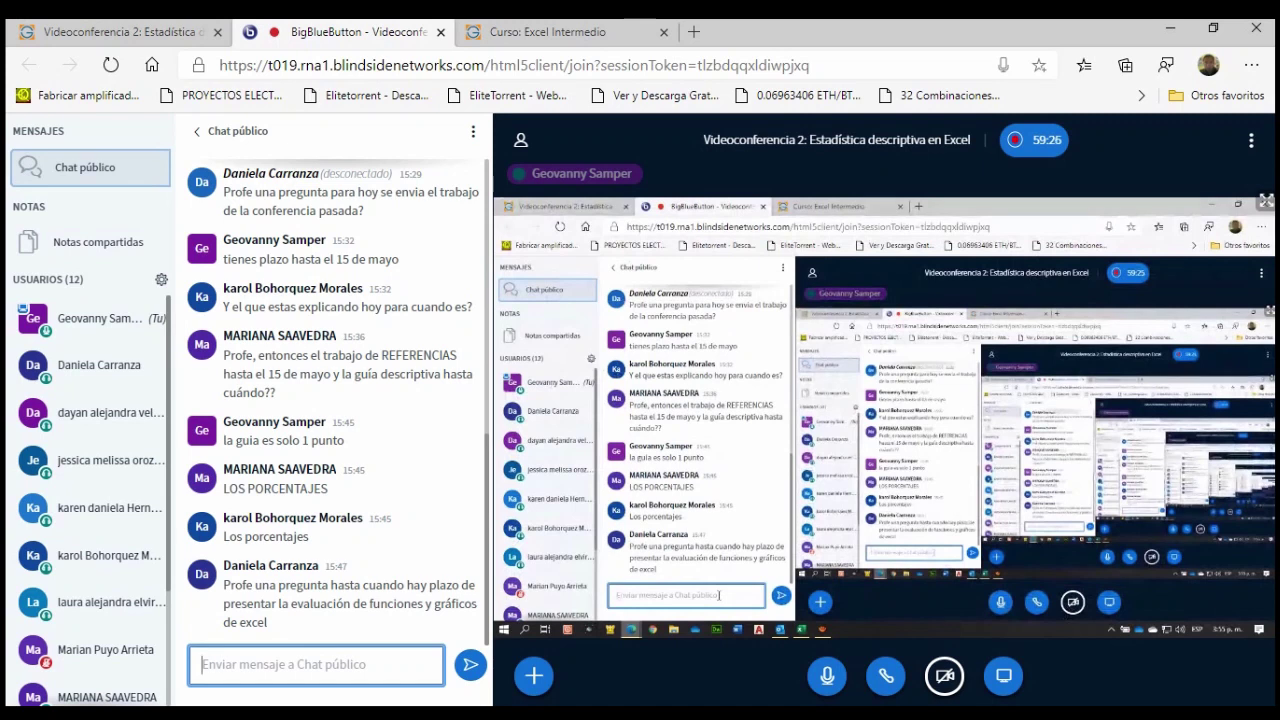
text(hasta el 1)
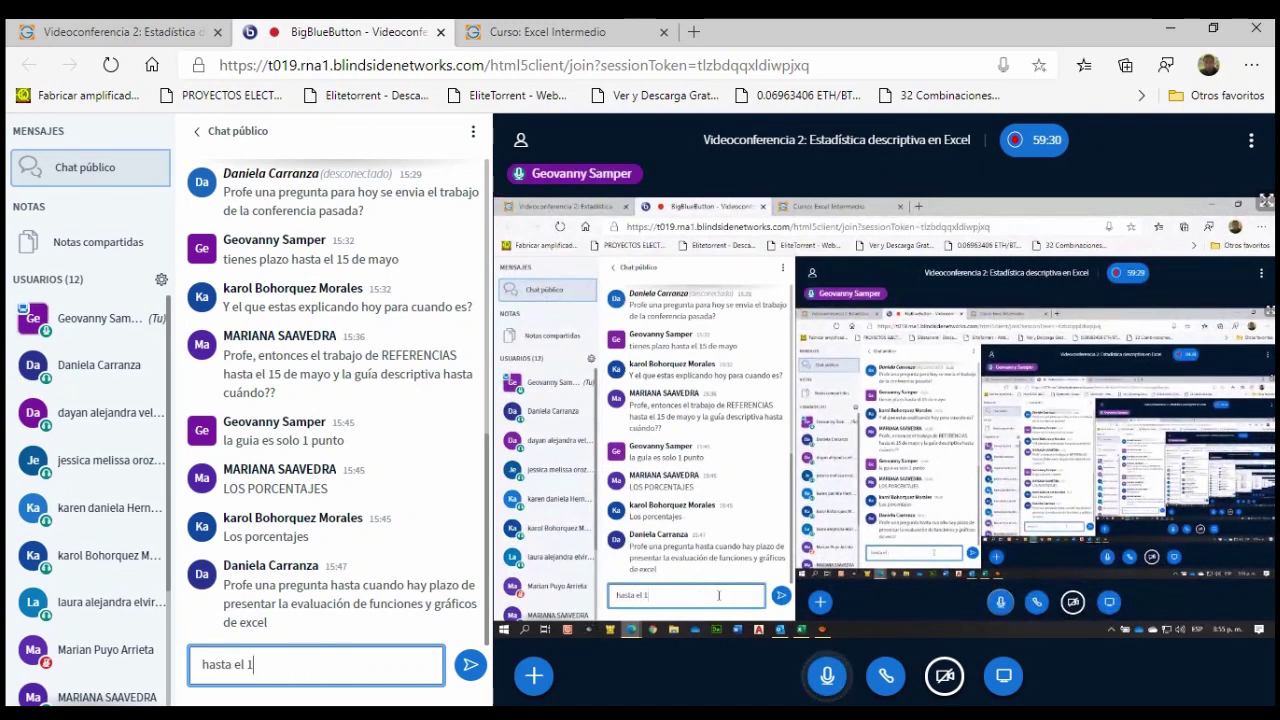
text(5 de mayo)
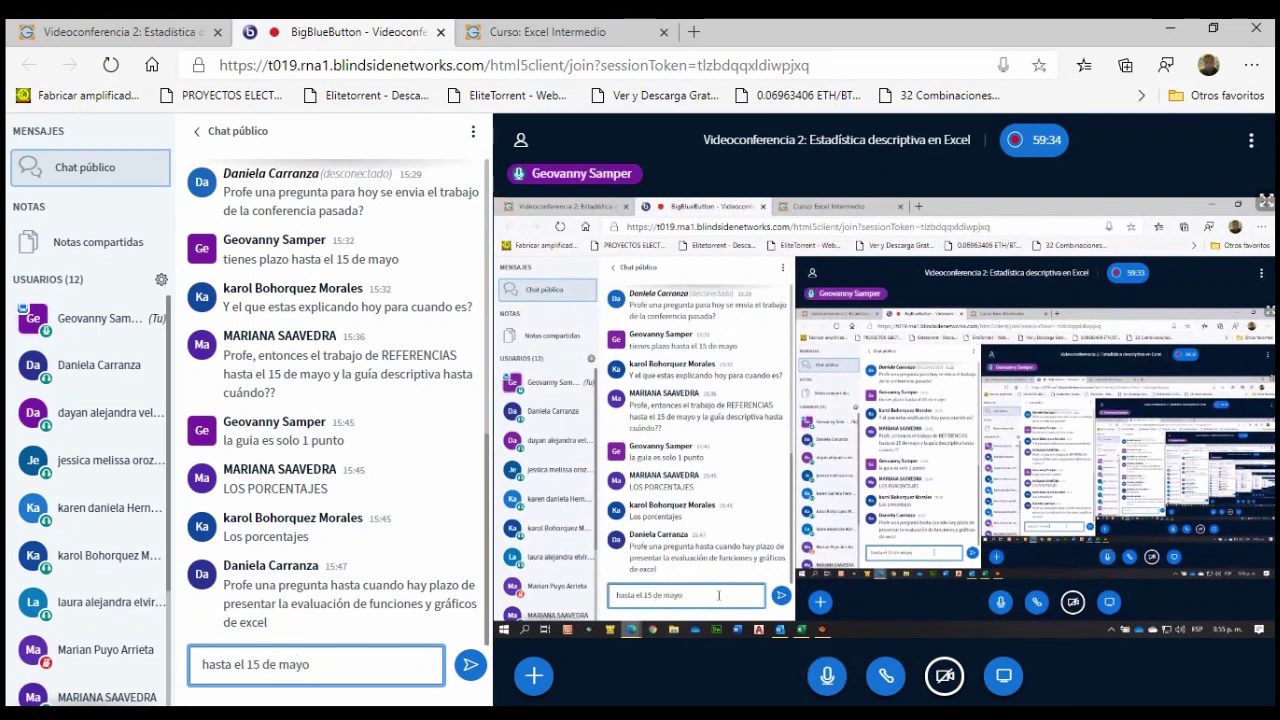
key(Return)
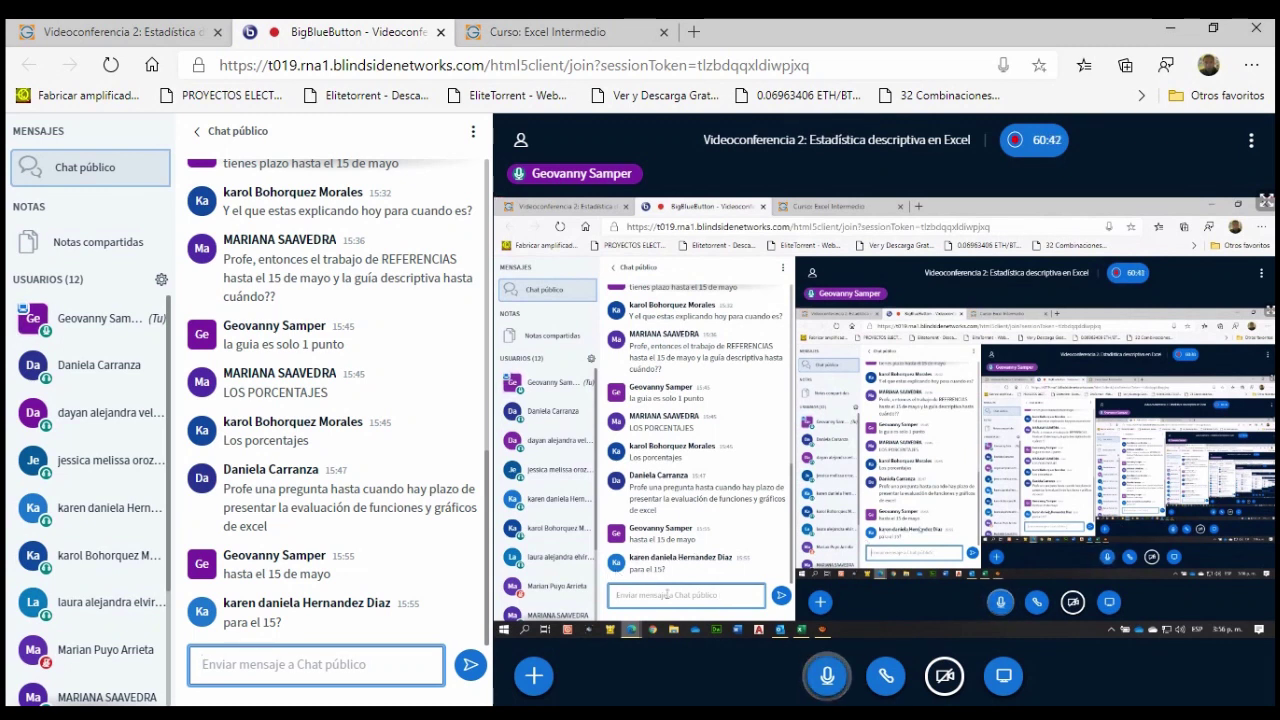
mouse_move(540, 705)
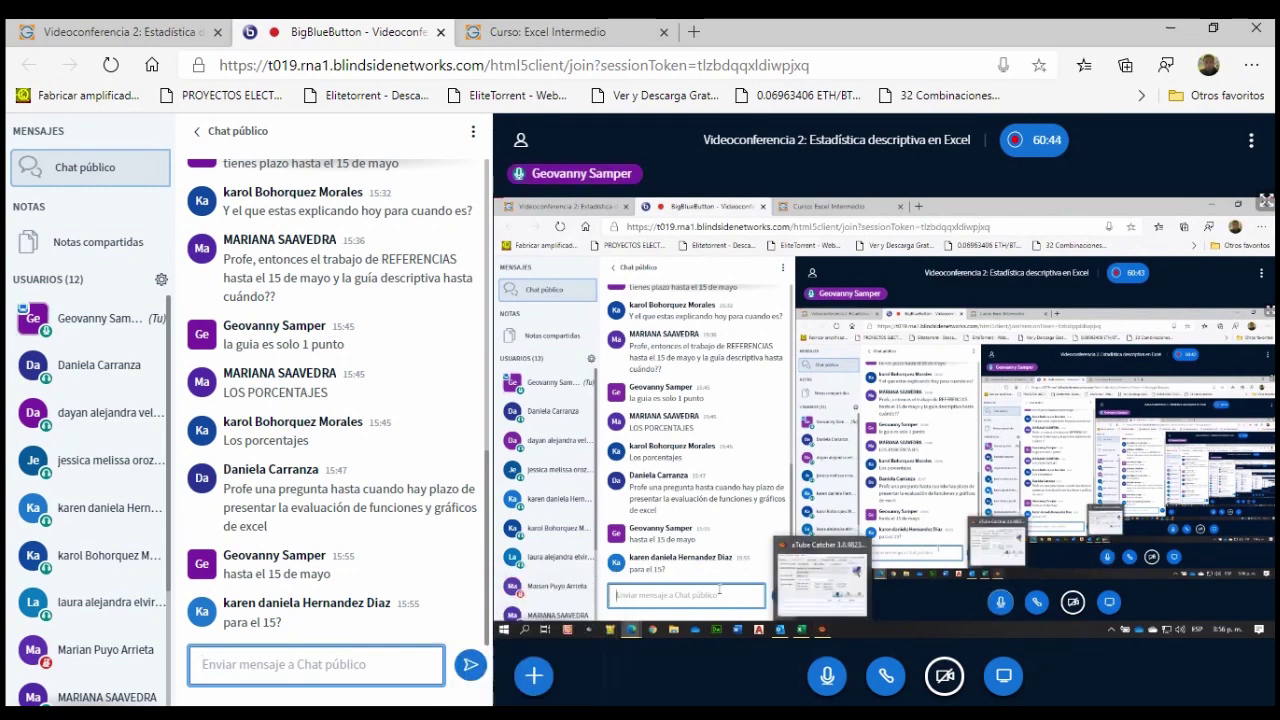
- Go to the Moodle Excel Intermedio course page and open the Taller referencias workshop PDF
click(475, 705)
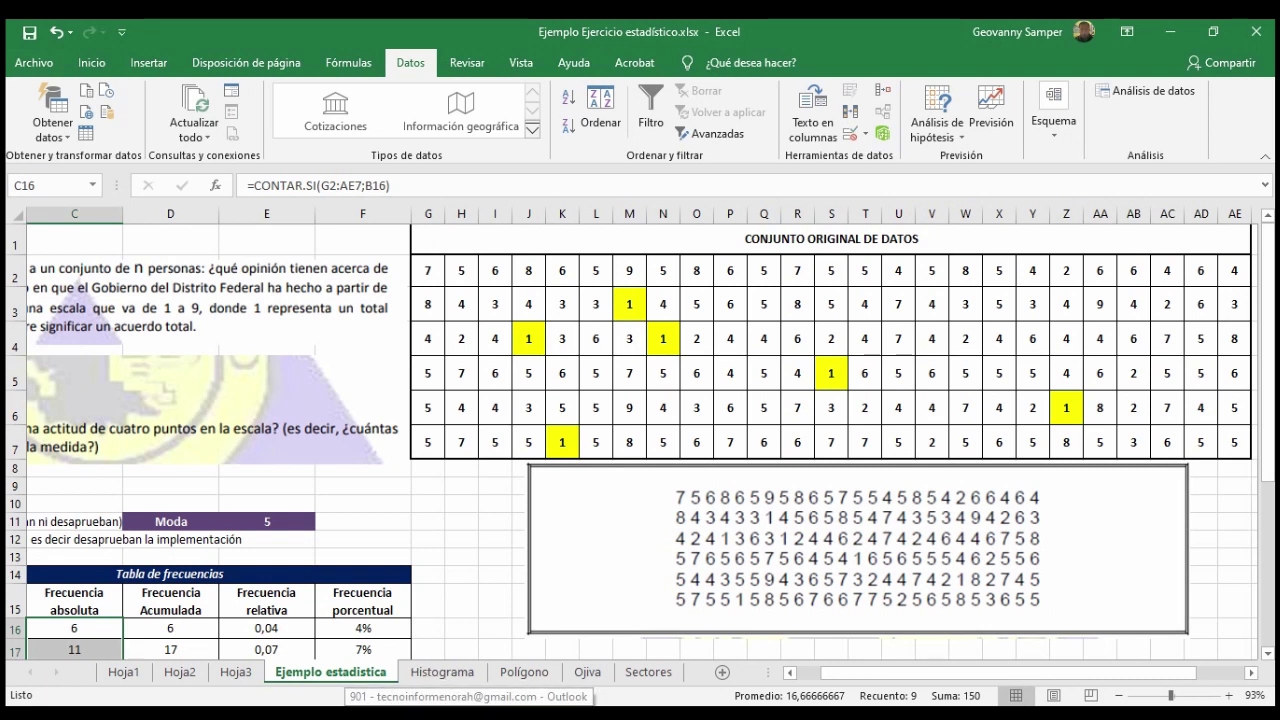
mouse_move(300, 712)
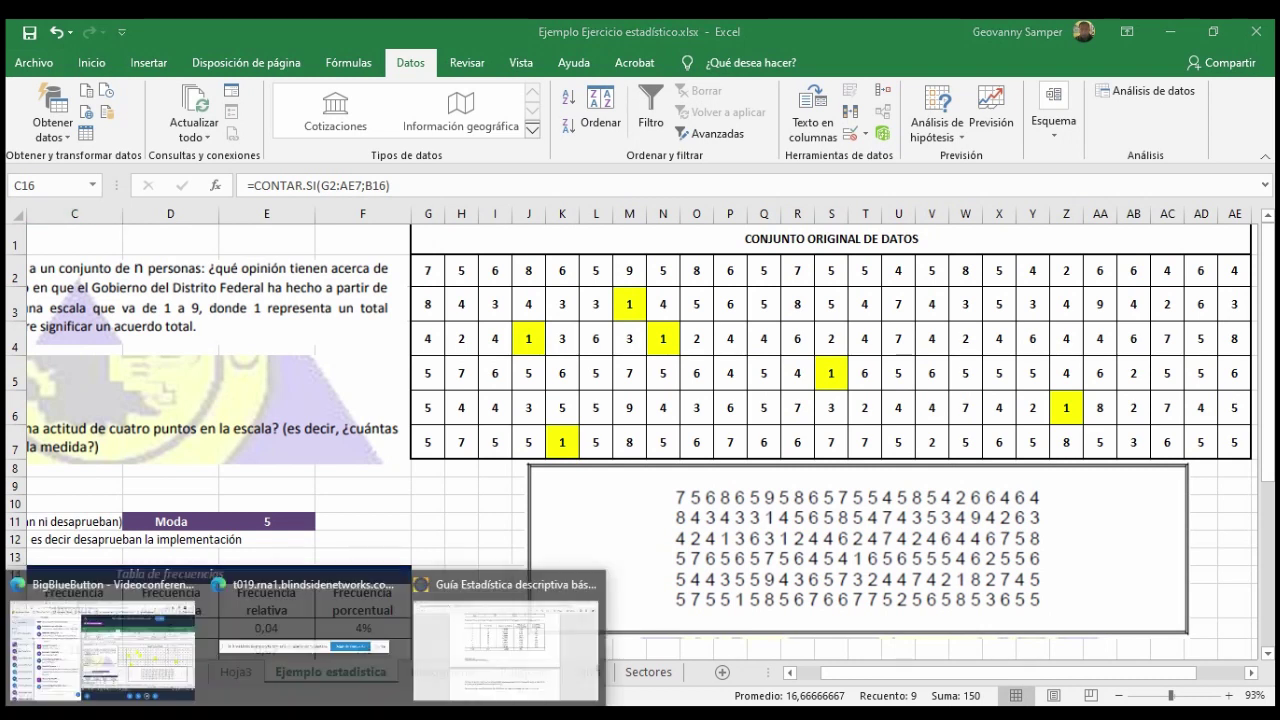
click(100, 640)
key(ctrl+shift+Tab)
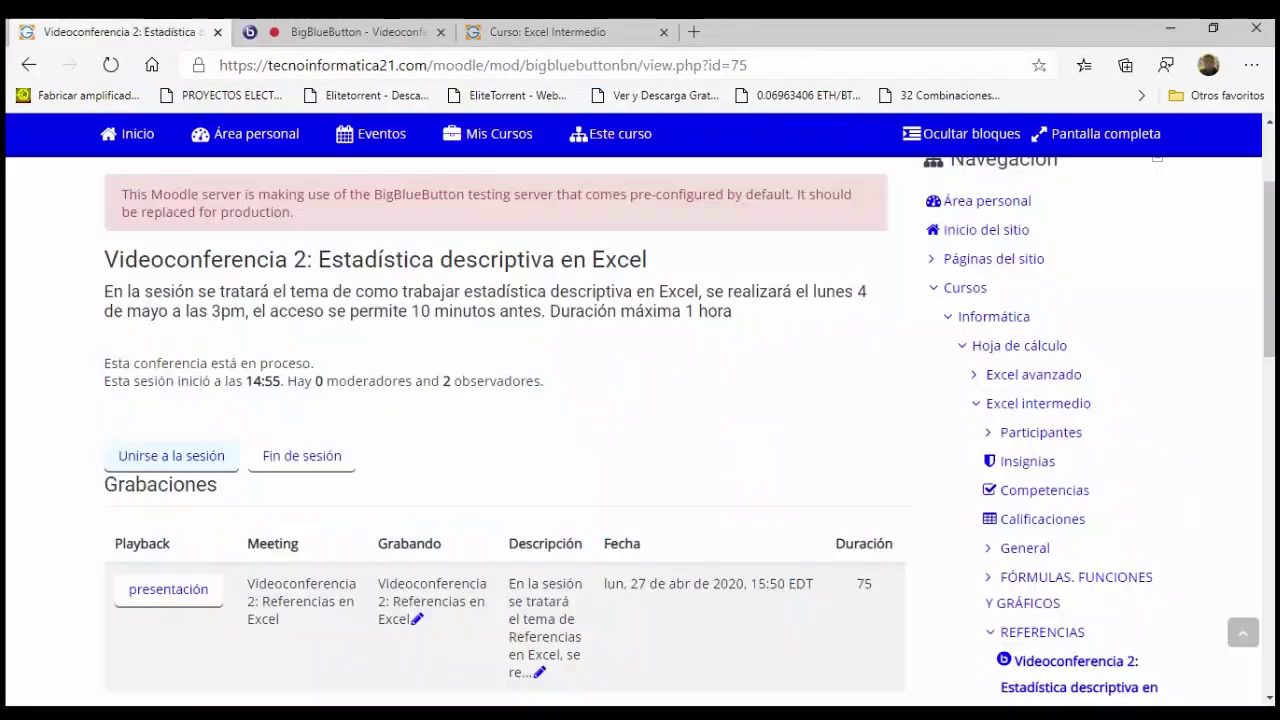
scroll(474, 330, up, 2)
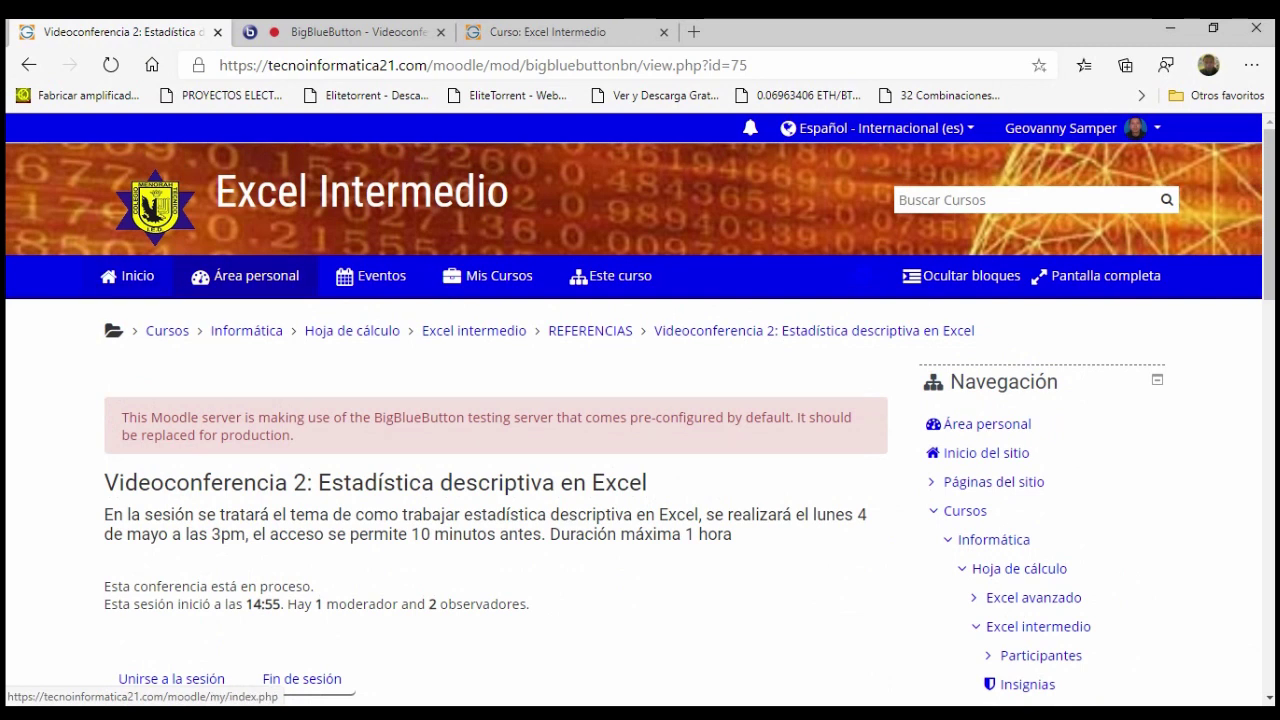
click(590, 330)
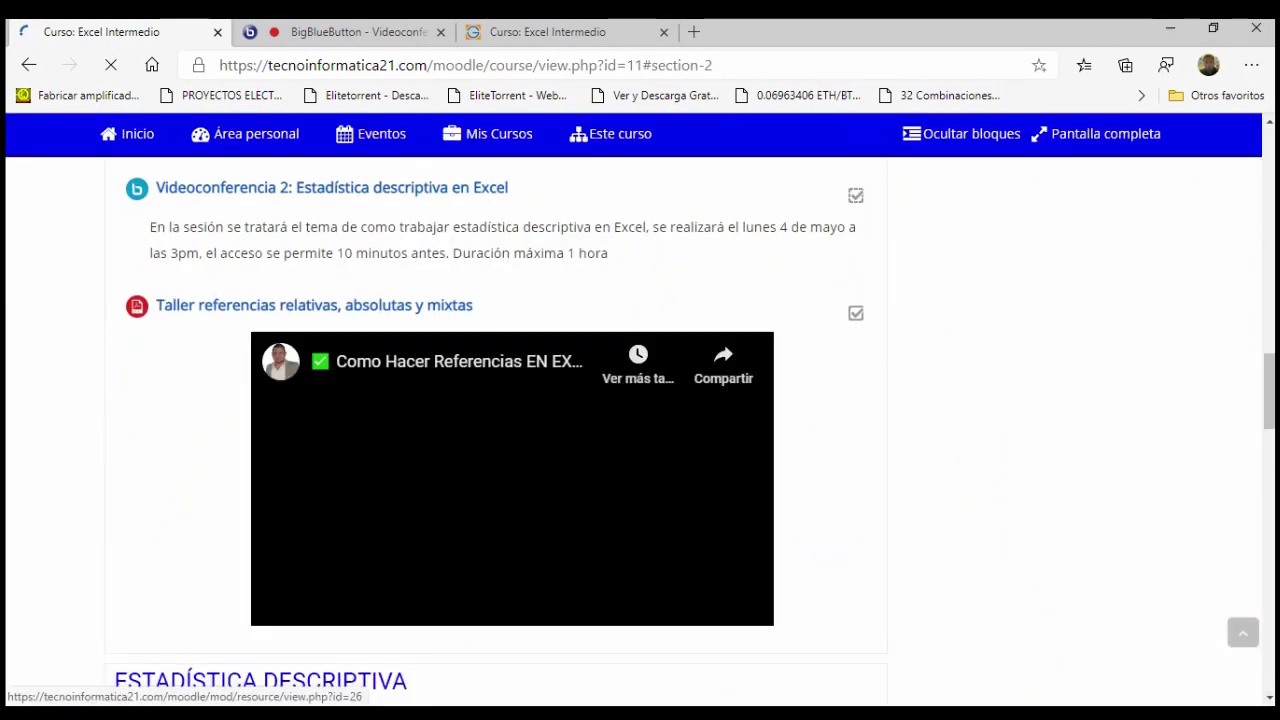
click(314, 305)
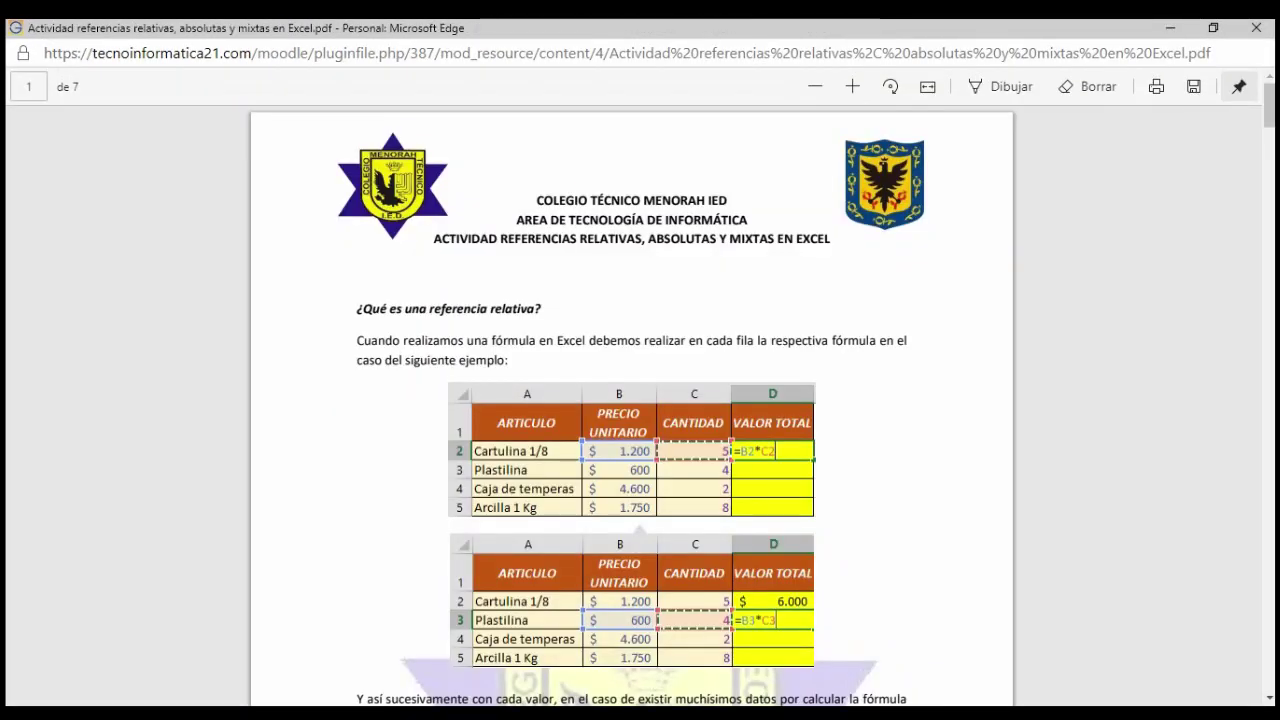
- Scroll through the references activity PDF, then minimize its window
scroll(640, 400, down, 5)
scroll(640, 400, down, 10)
scroll(640, 400, down, 5)
scroll(640, 400, down, 10)
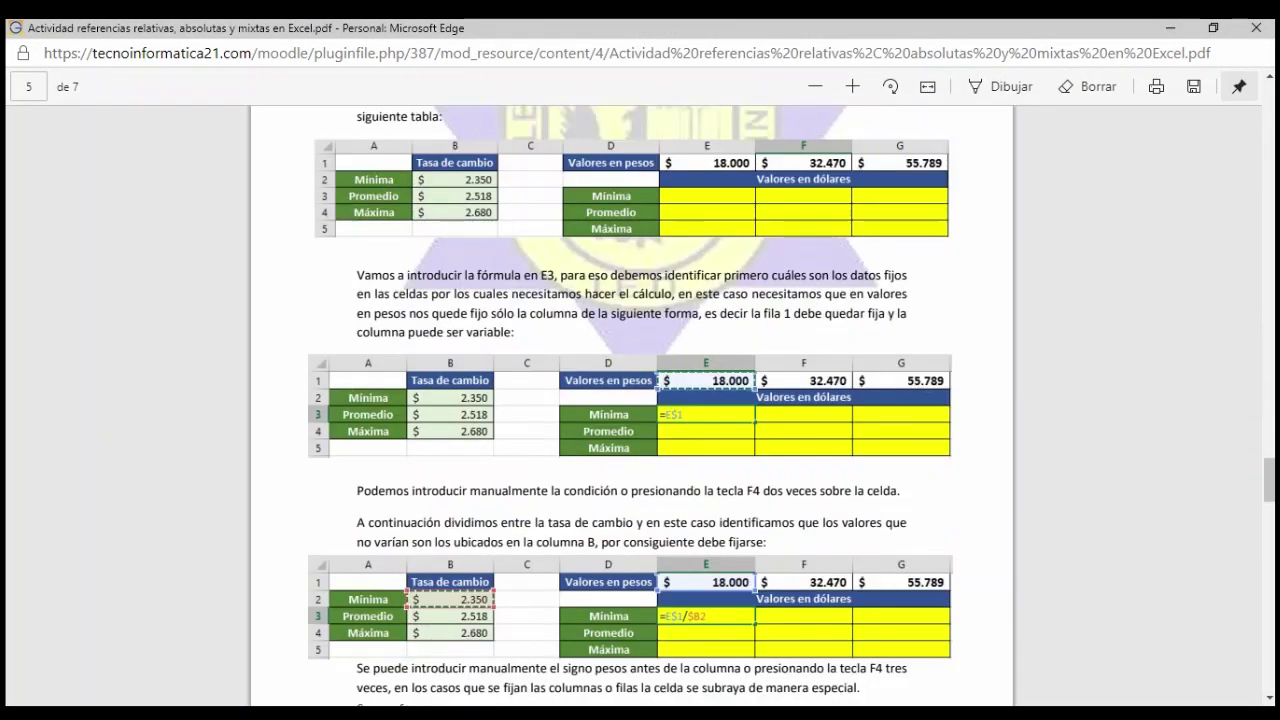
scroll(640, 400, down, 2)
scroll(640, 400, down, 10)
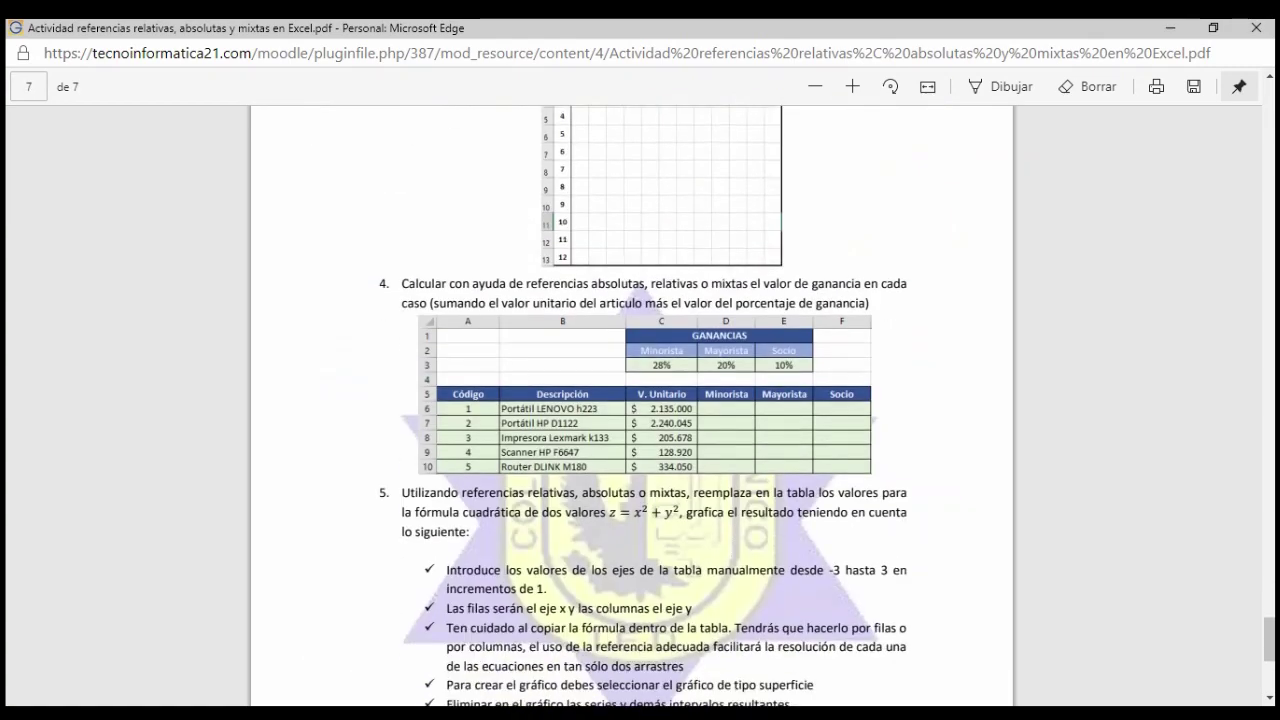
scroll(640, 400, down, 5)
scroll(640, 400, up, 5)
scroll(640, 400, up, 10)
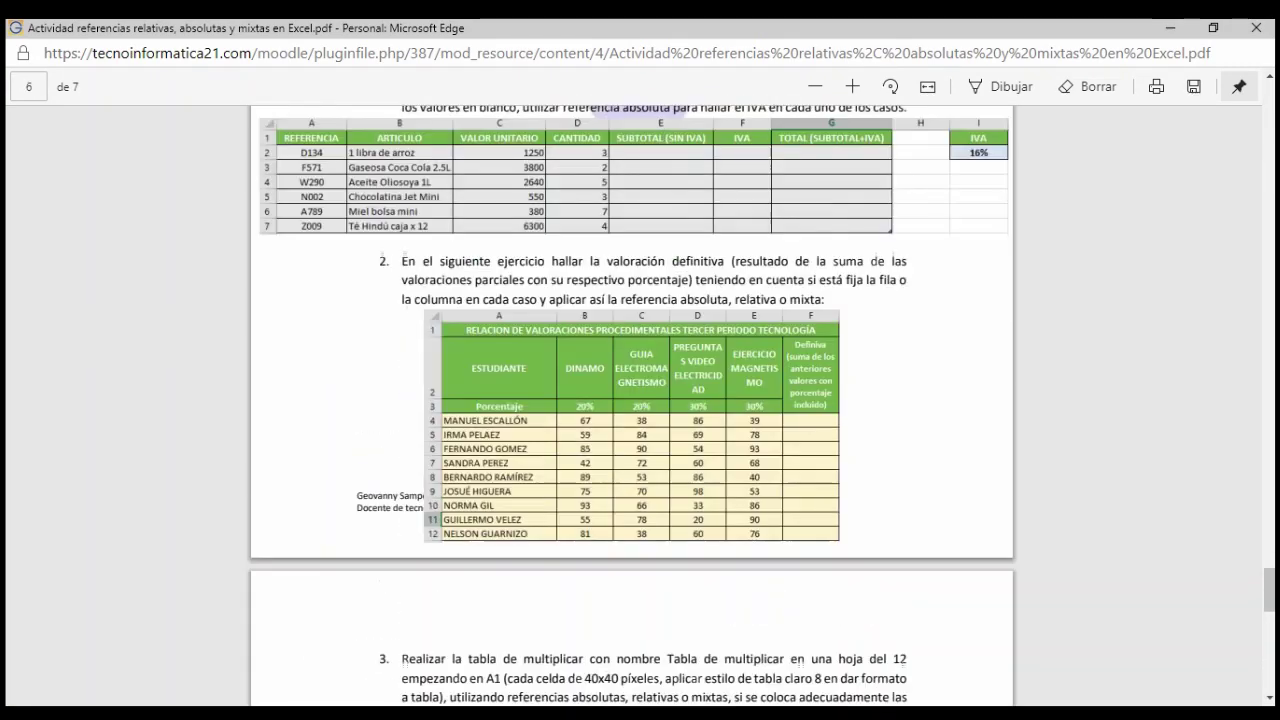
scroll(640, 400, up, 5)
scroll(640, 400, up, 1)
scroll(640, 400, down, 4)
scroll(640, 400, down, 1)
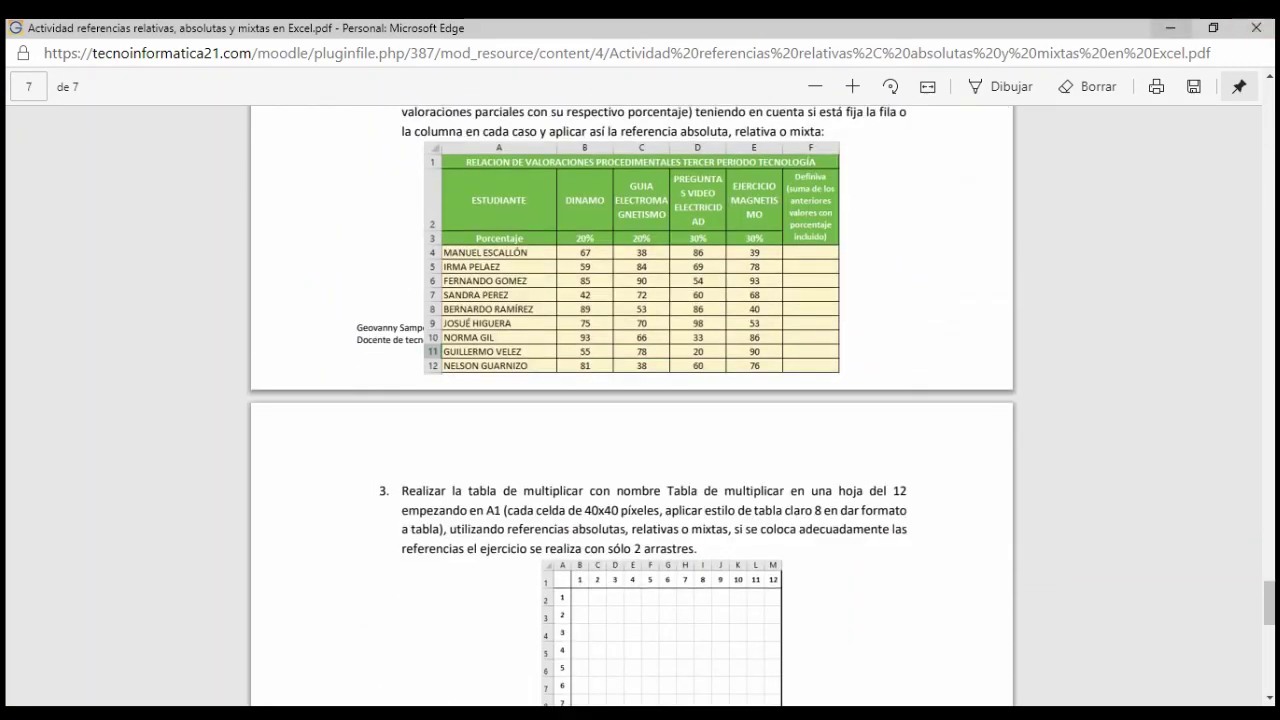
click(1170, 27)
mouse_move(405, 715)
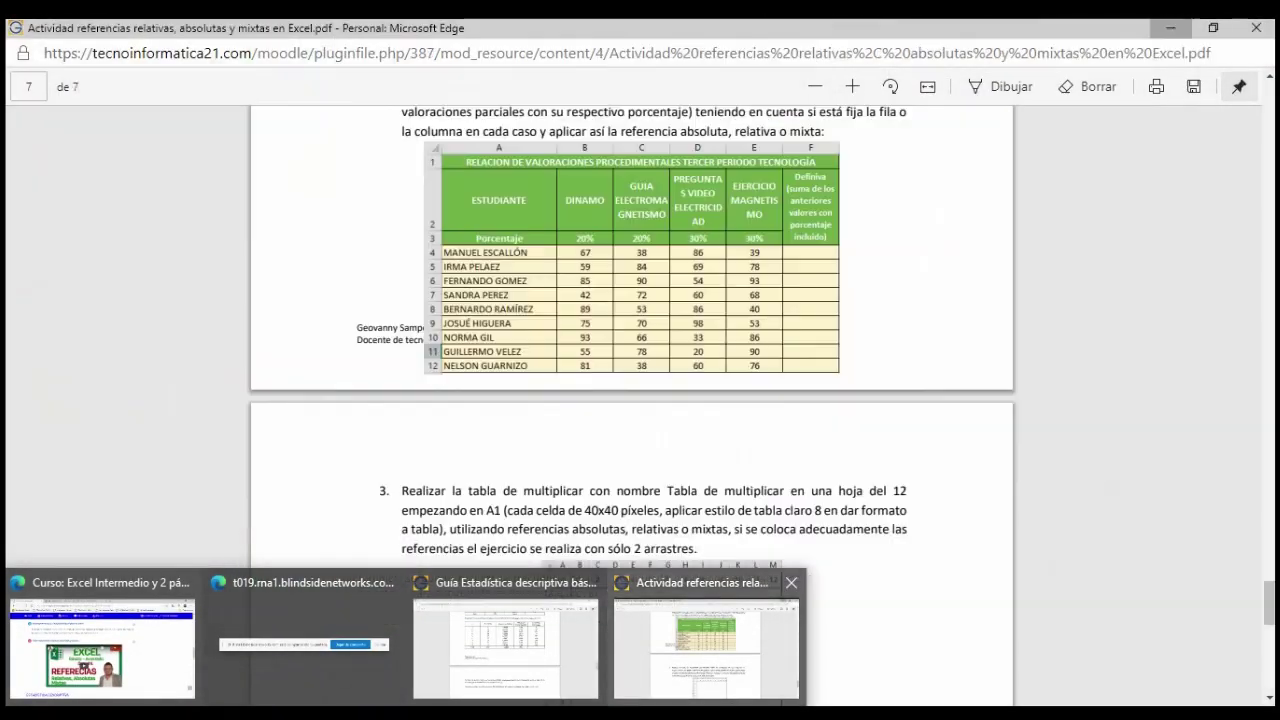
- Bring up the descriptive statistics guide PDF and scroll to its surname activity
click(505, 640)
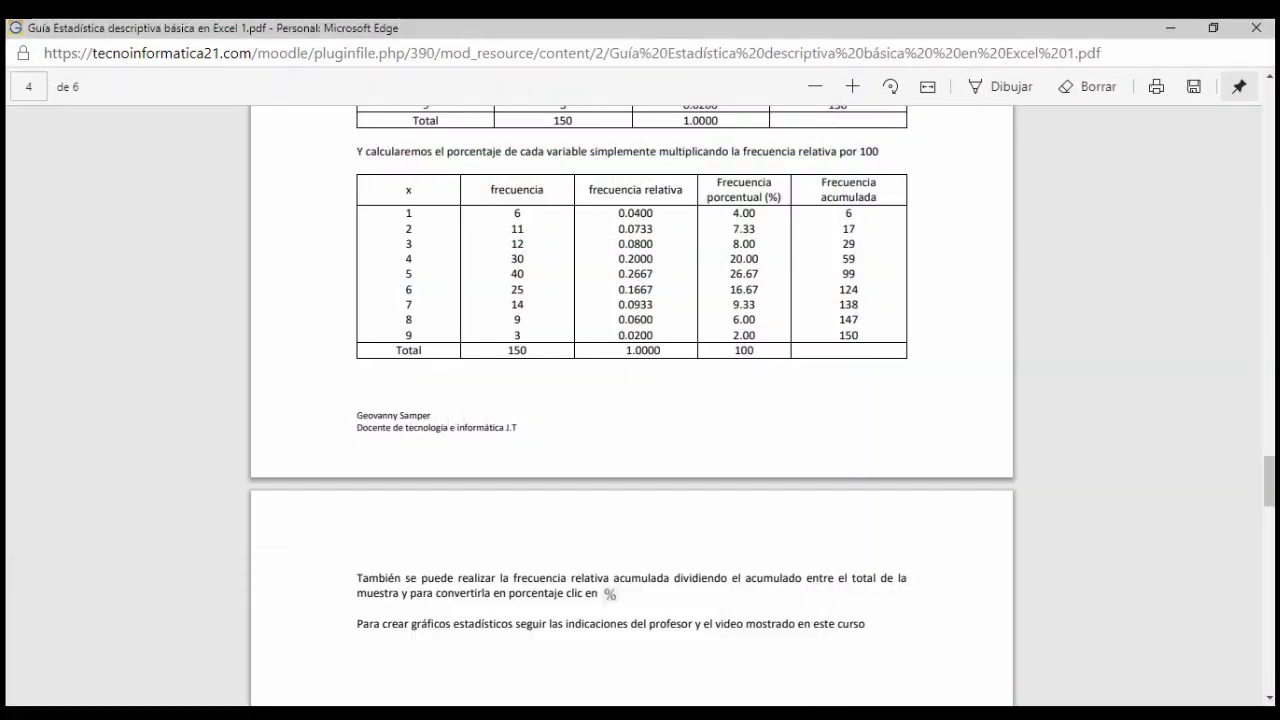
scroll(640, 400, down, 5)
scroll(640, 400, down, 5)
scroll(640, 400, up, 10)
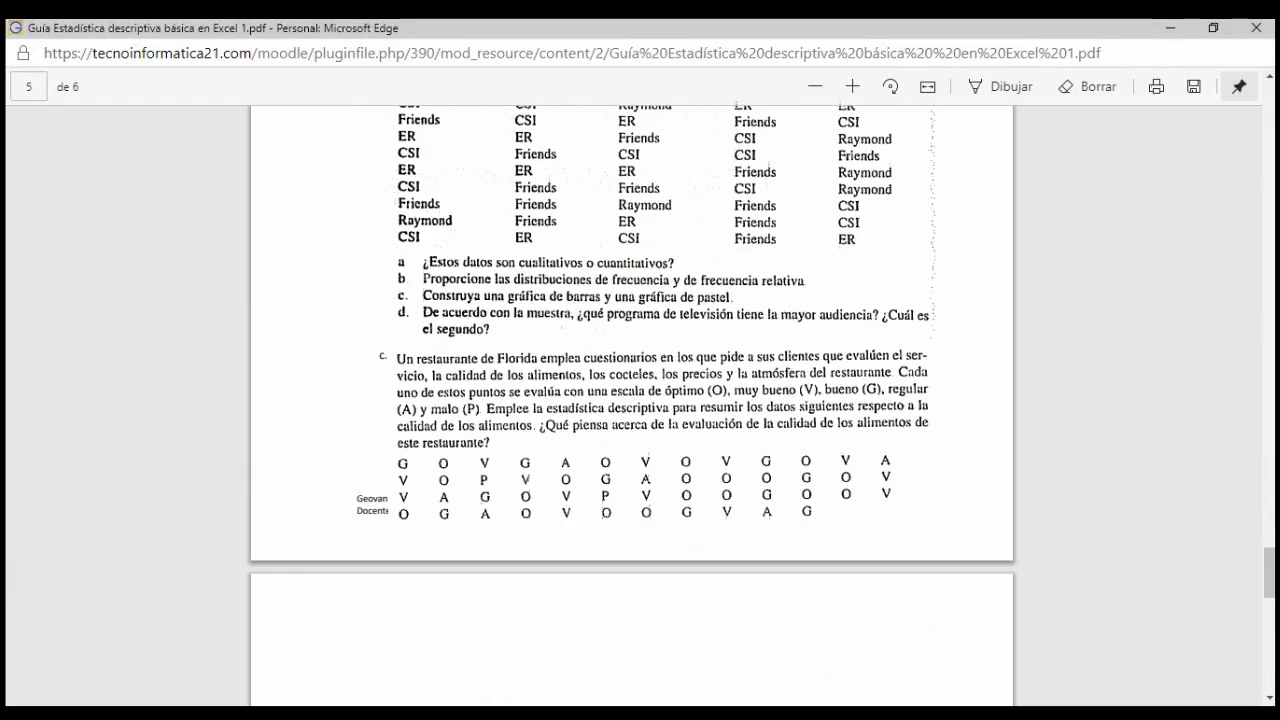
scroll(640, 400, up, 1)
scroll(640, 400, up, 1)
scroll(640, 400, up, 1)
scroll(640, 400, down, 2)
scroll(640, 400, up, 1)
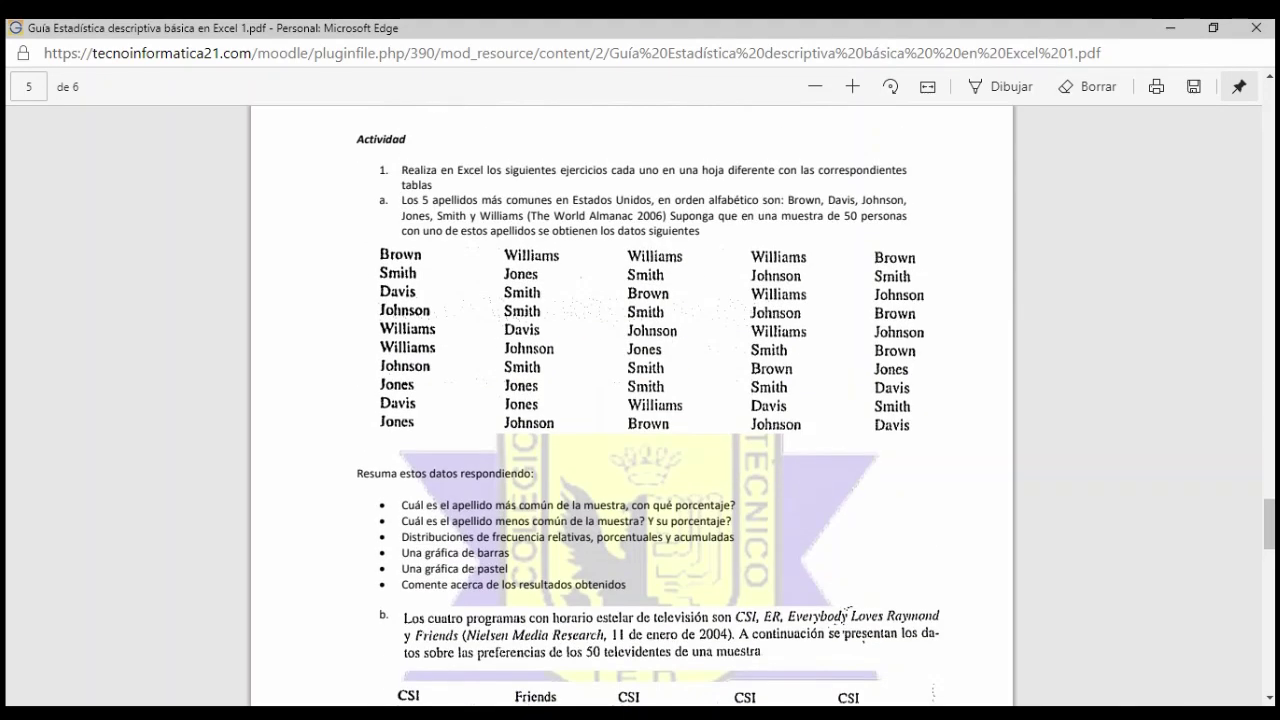
scroll(640, 400, up, 1)
scroll(640, 400, down, 1)
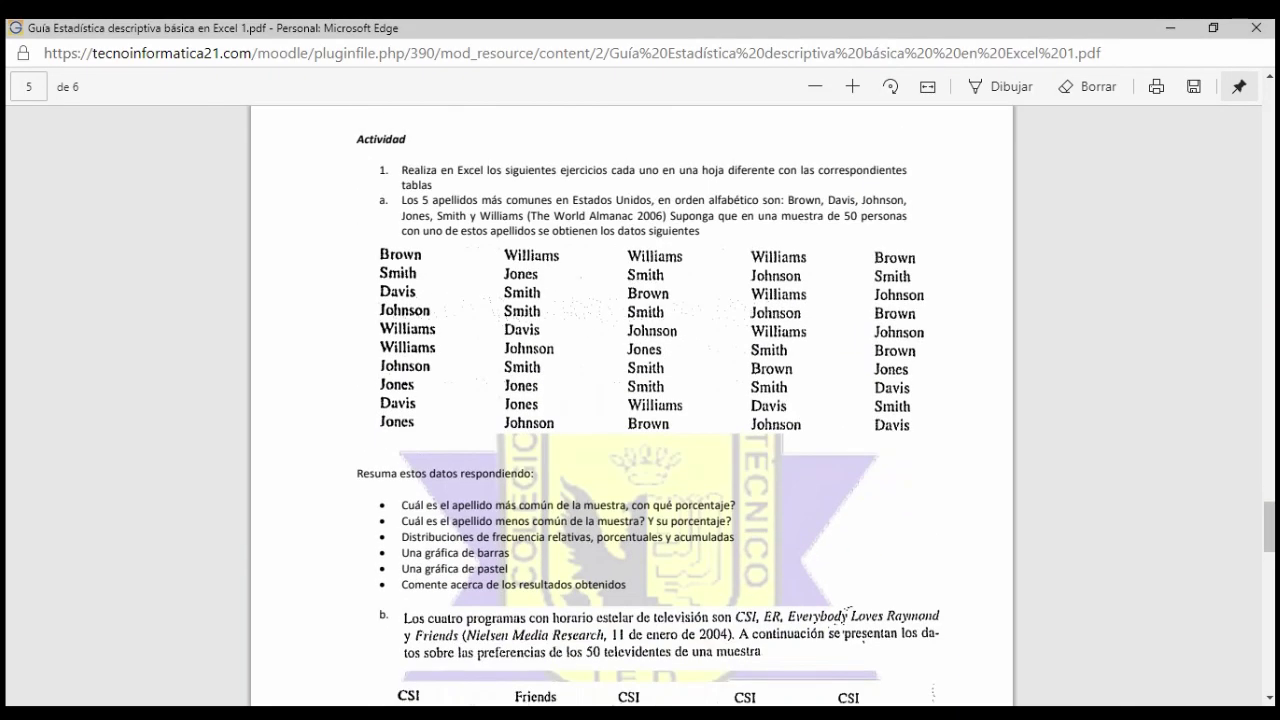
scroll(640, 400, down, 1)
scroll(640, 400, down, 3)
scroll(640, 400, down, 3)
scroll(640, 400, up, 8)
scroll(640, 400, up, 2)
scroll(640, 400, down, 2)
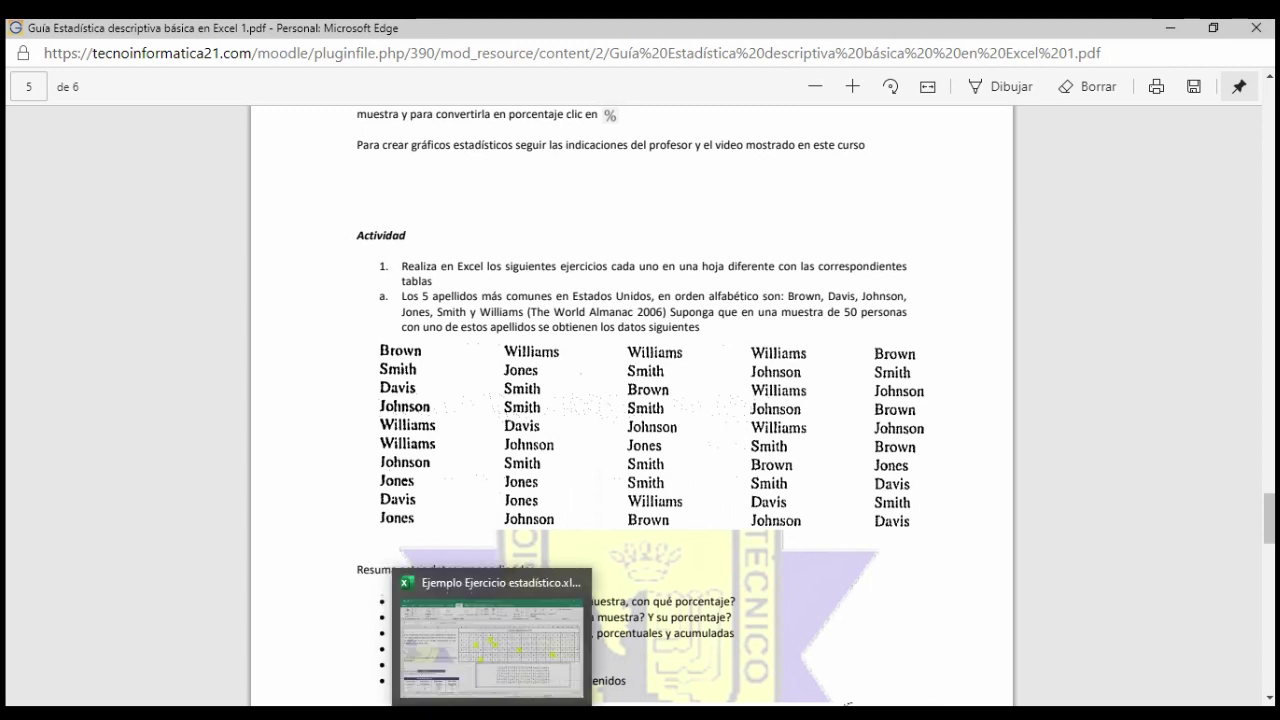
- Return to the Curso: Excel Intermedio course page from the taskbar
click(480, 640)
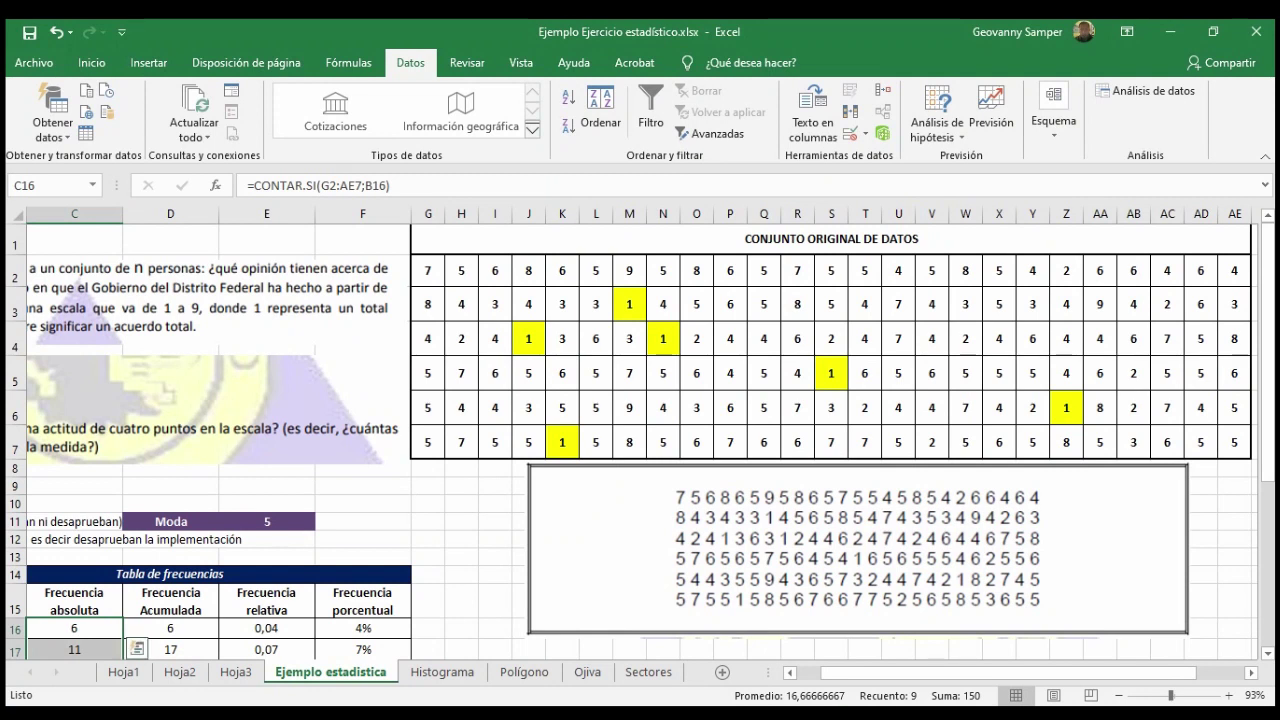
mouse_move(405, 712)
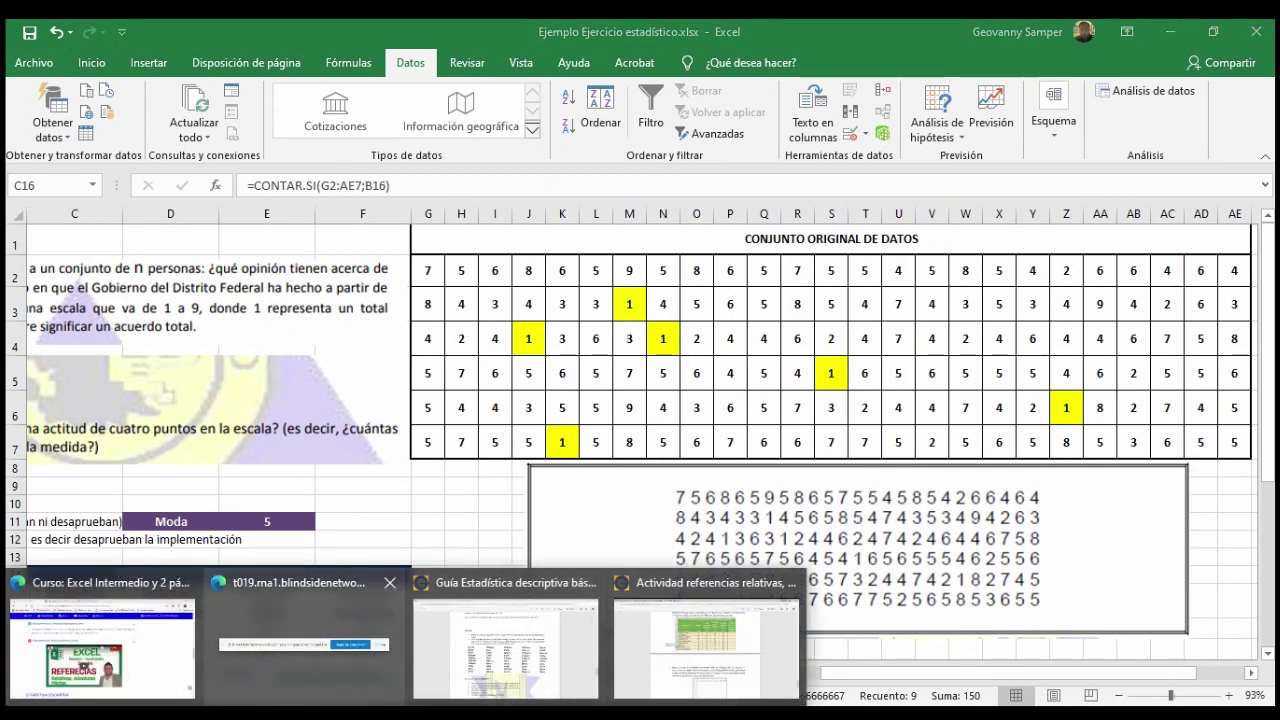
click(100, 640)
- Post '4 ejercicios de referencias y 1 destadistica' / '+ la prueba de funciones' in the chat
mouse_move(405, 712)
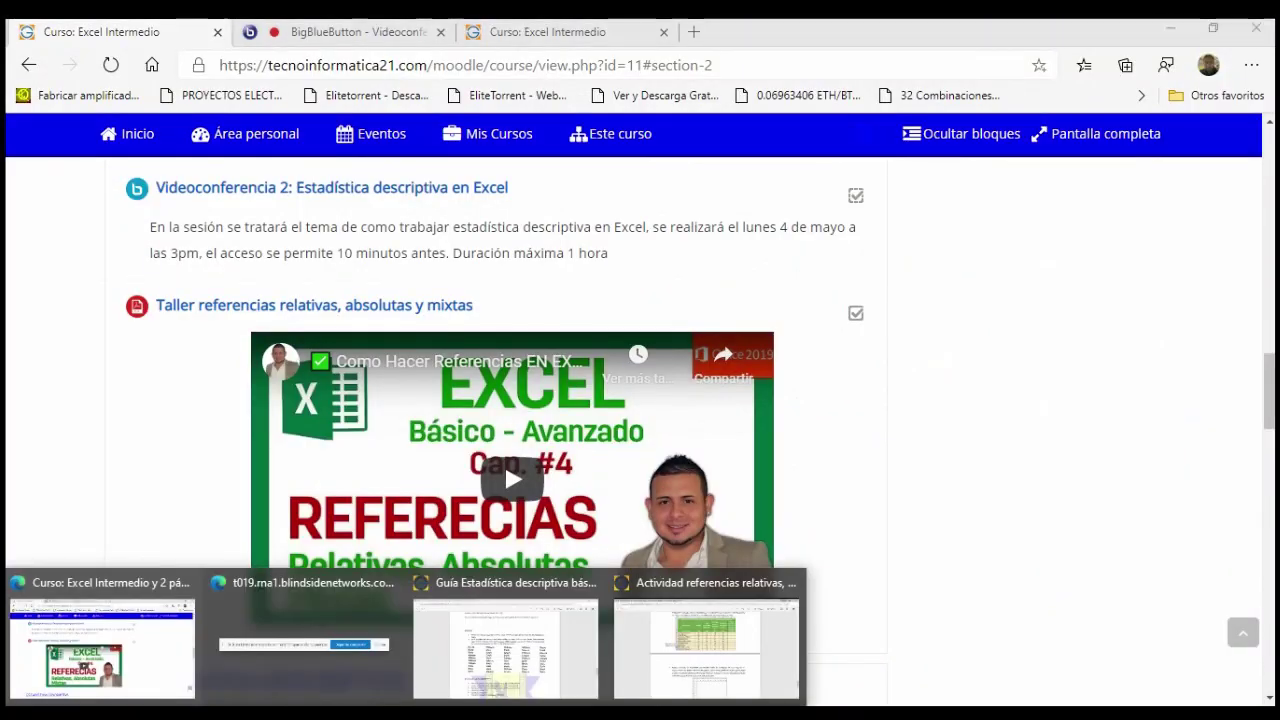
click(304, 645)
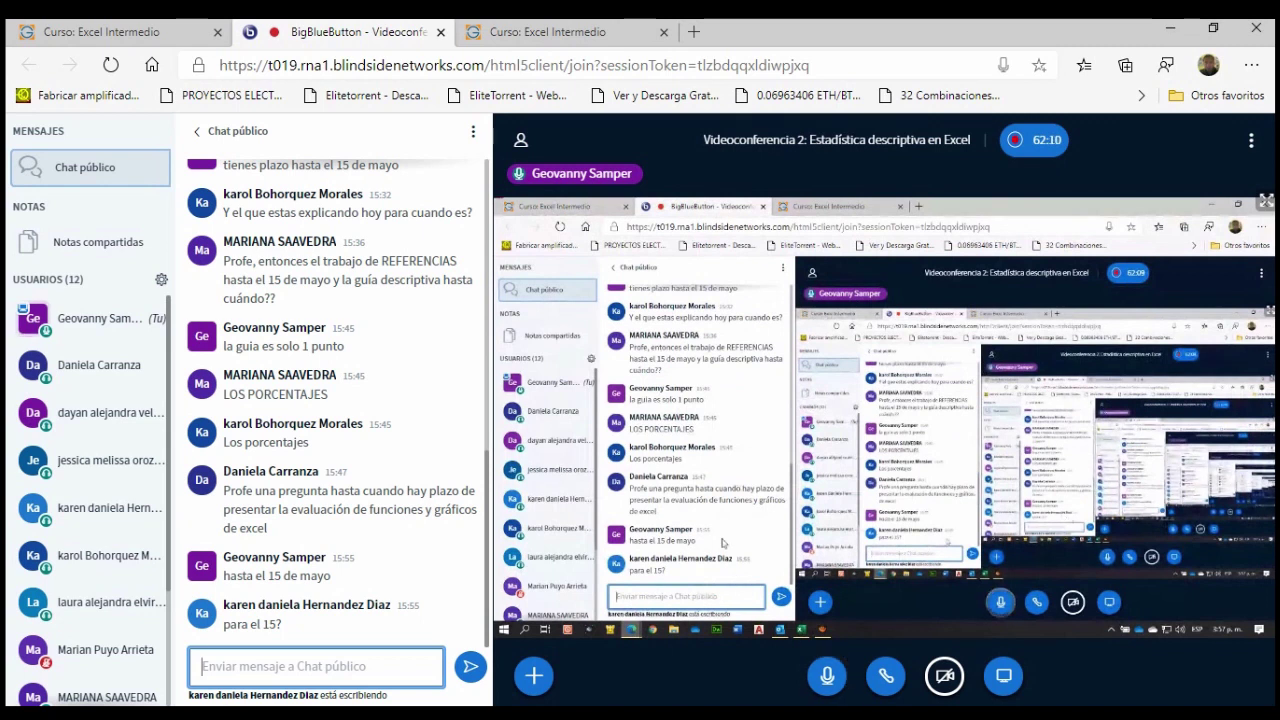
text(4 e)
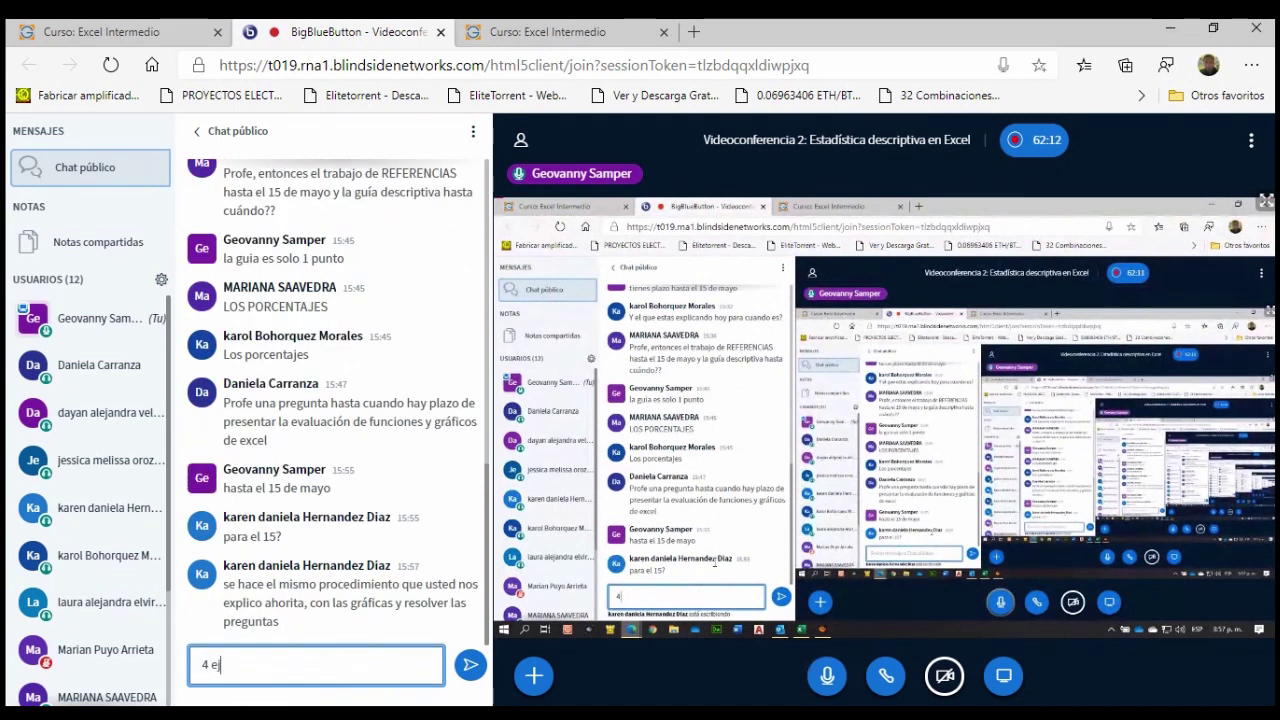
text(jerciciso de referencias)
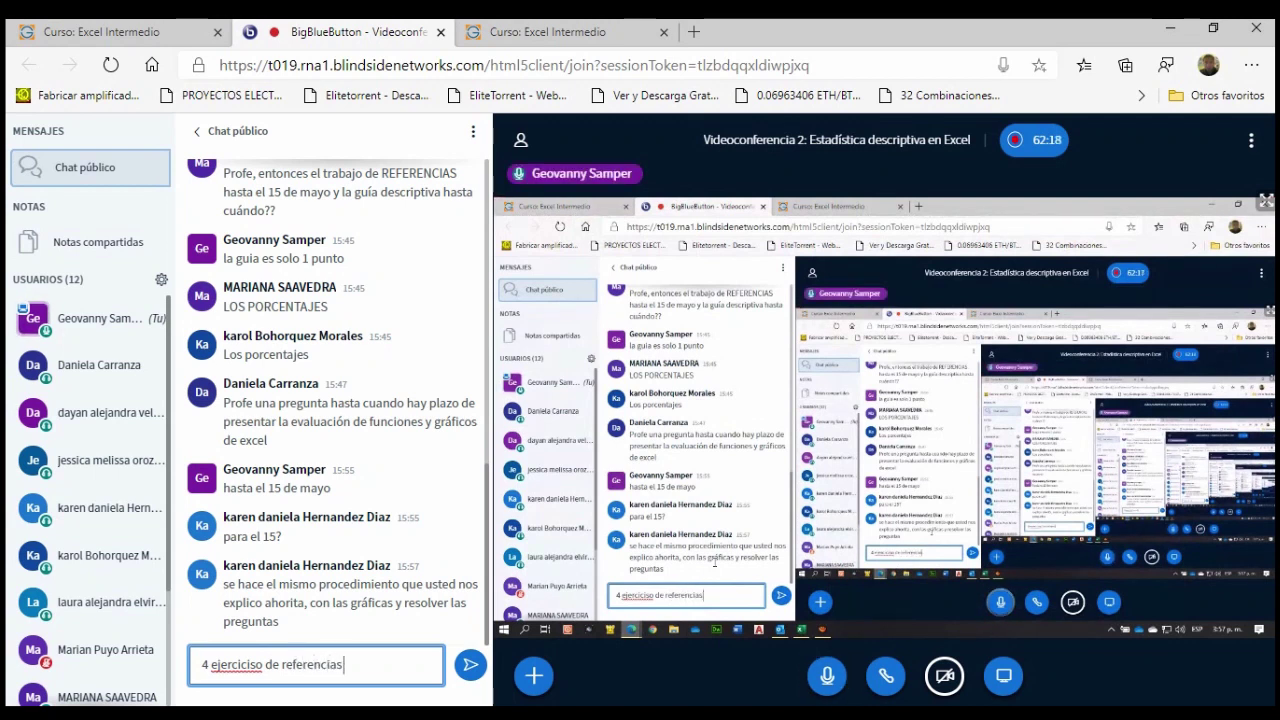
text( y 1 destadistica)
key(shift+Return)
text(+)
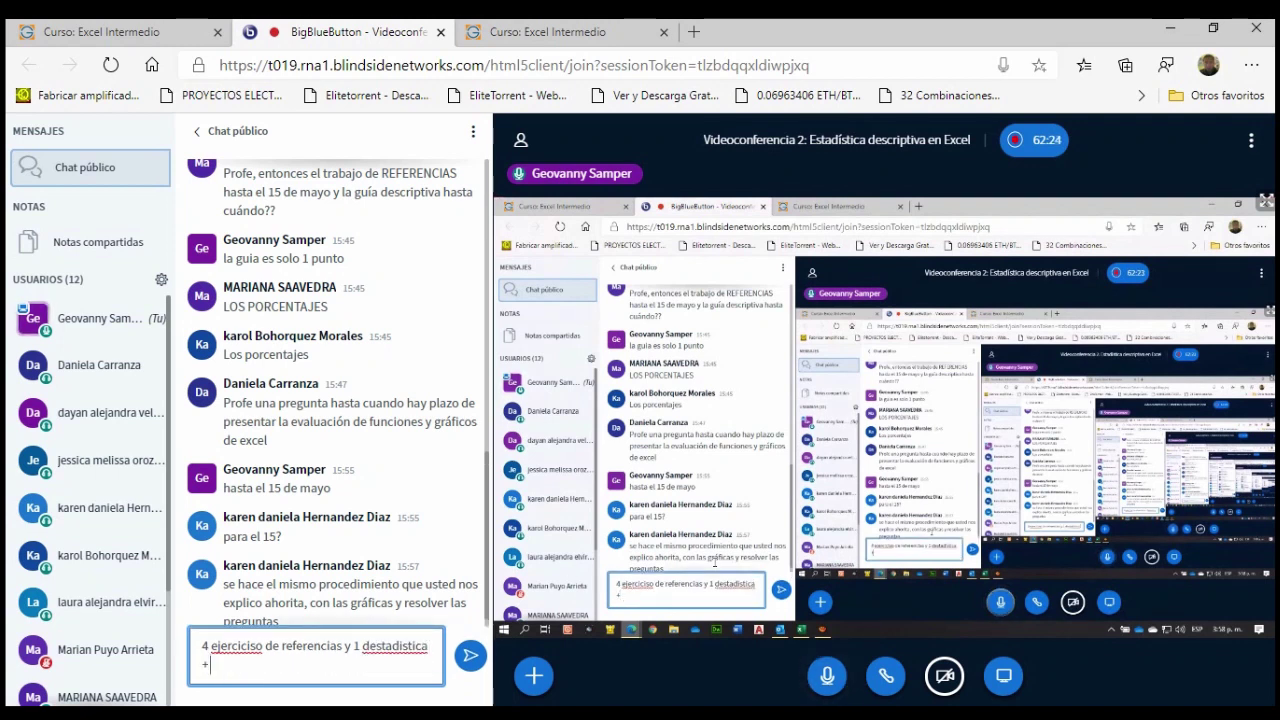
text( la prueba de )
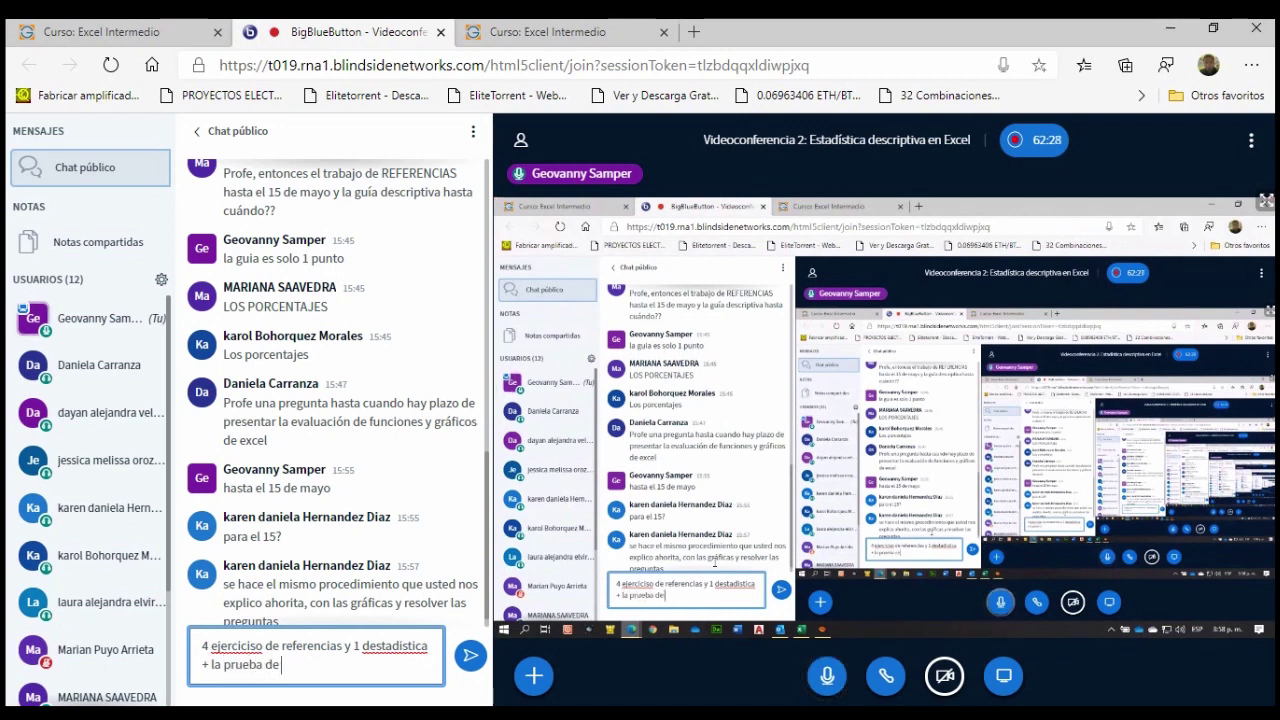
text(funciones)
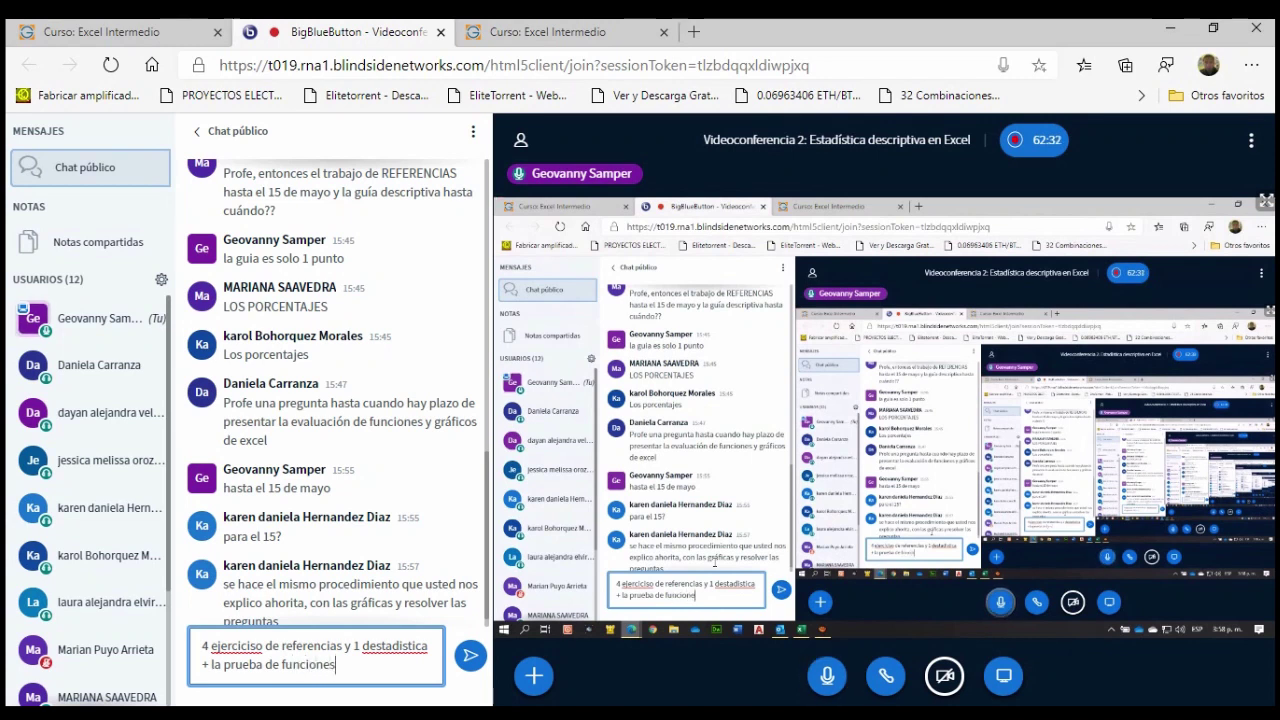
key(Return)
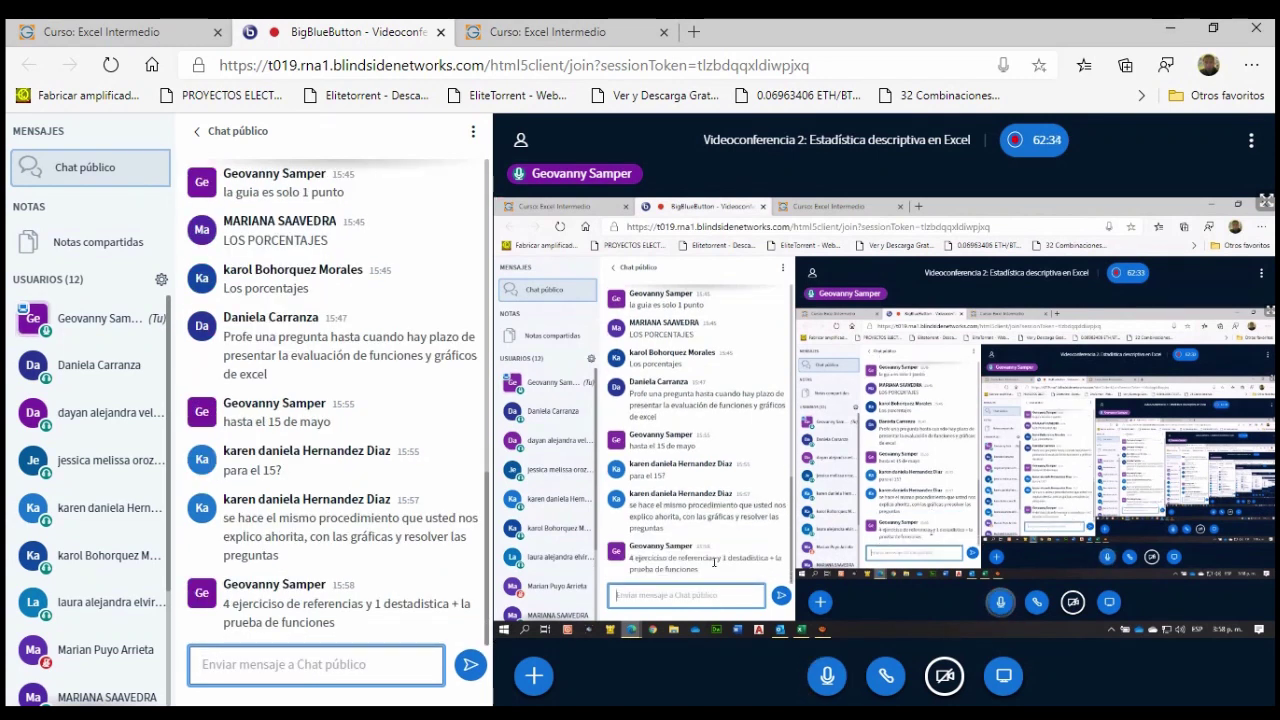
mouse_move(500, 712)
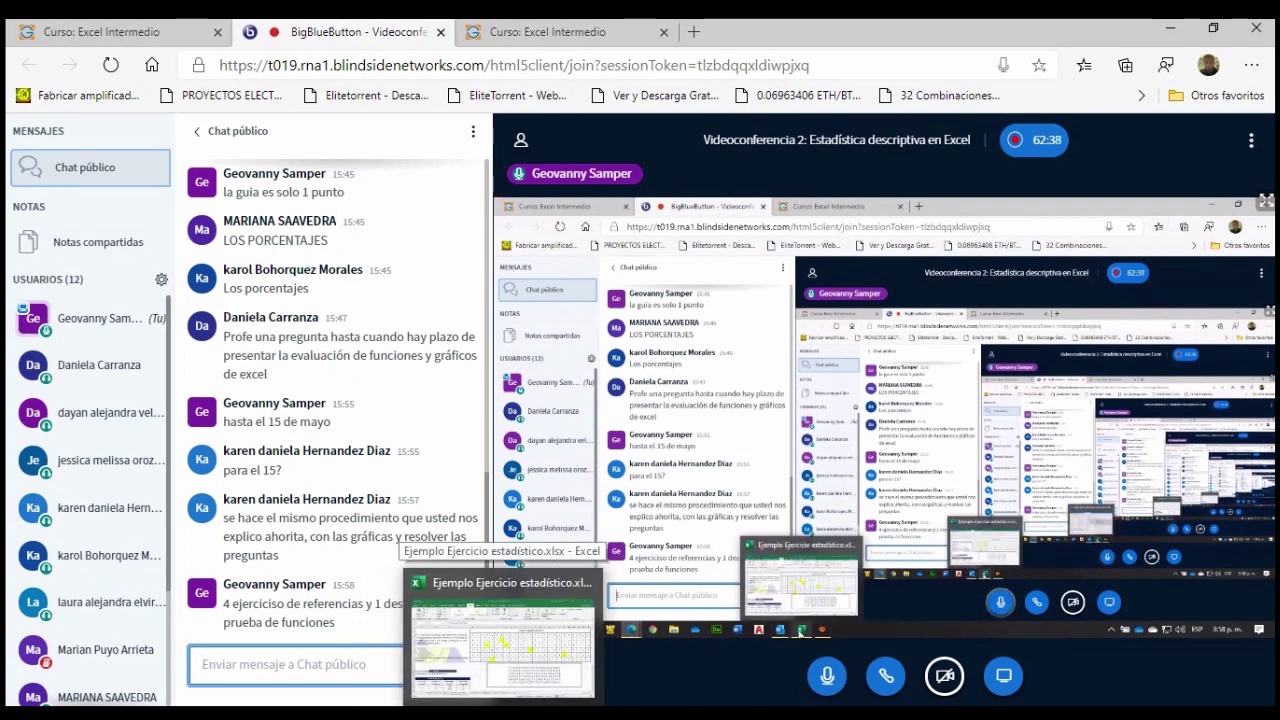
- Copy the Tabla de frecuencias range B15:F27 from the Ejemplo estadistica sheet
click(500, 640)
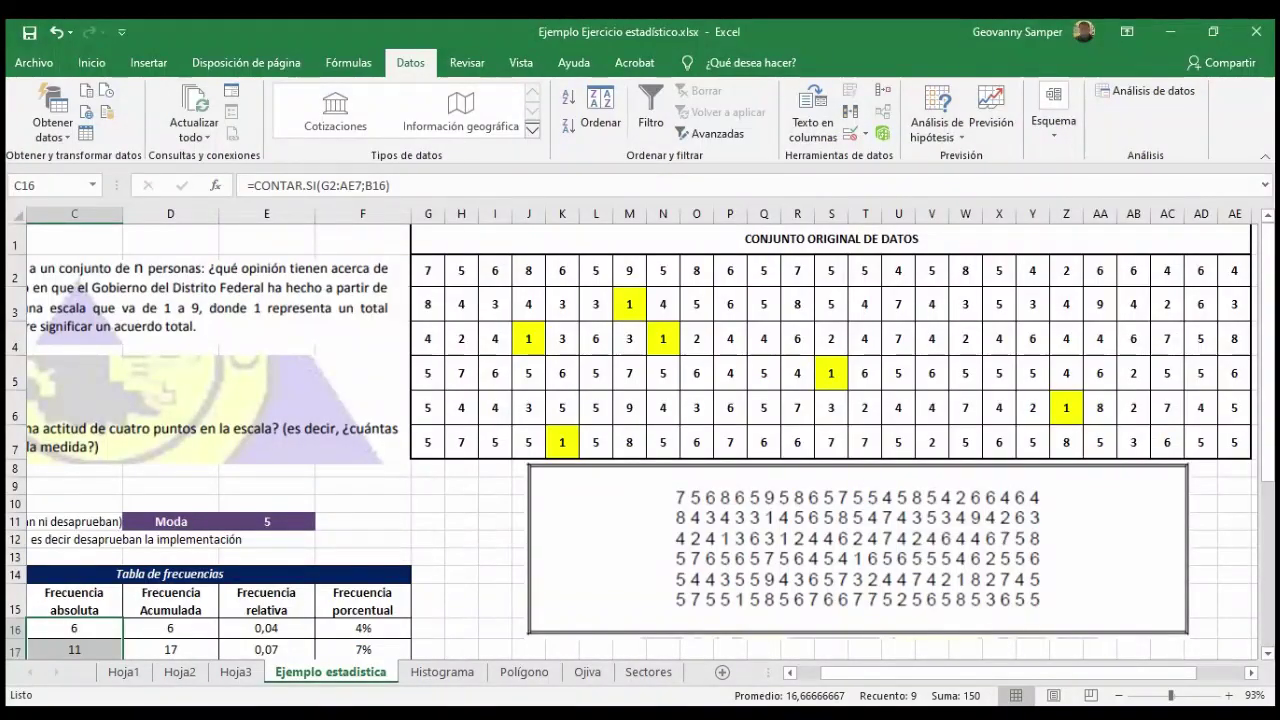
scroll(640, 420, down, 2)
scroll(640, 420, up, 1)
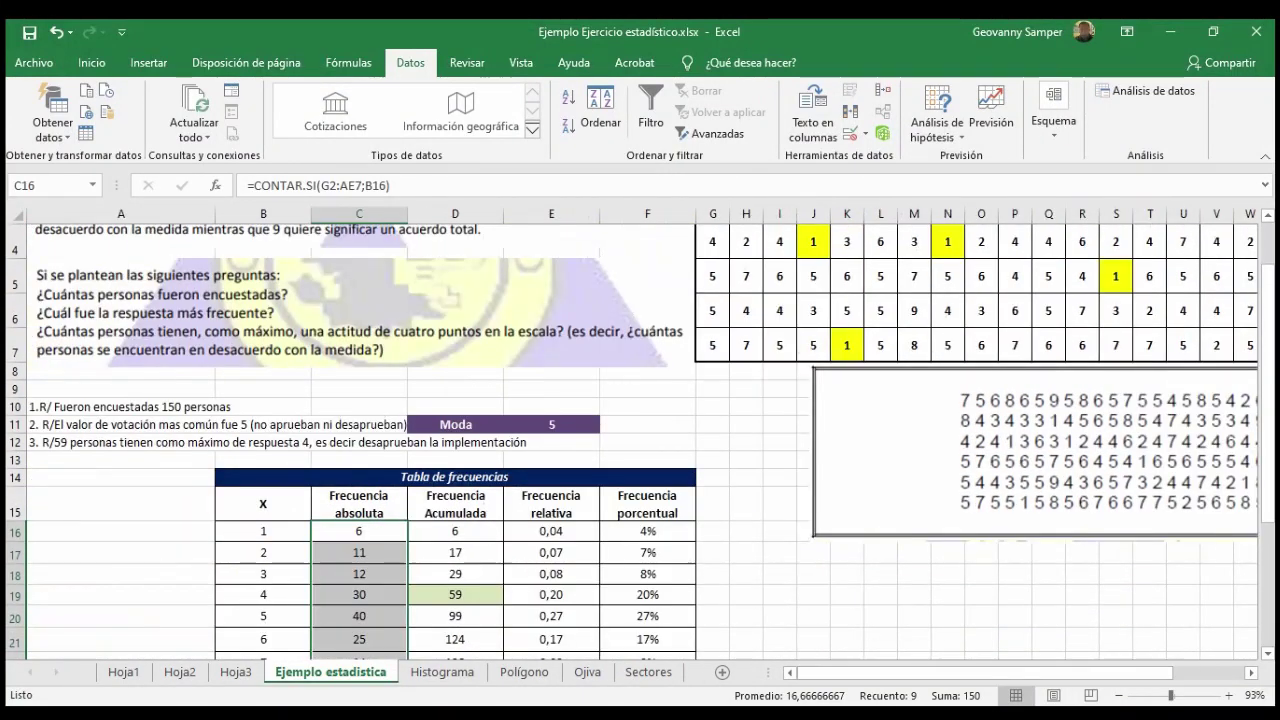
mouse_move(343, 494)
mouse_down()
mouse_move(648, 640)
mouse_move(648, 546)
mouse_move(648, 571)
mouse_up()
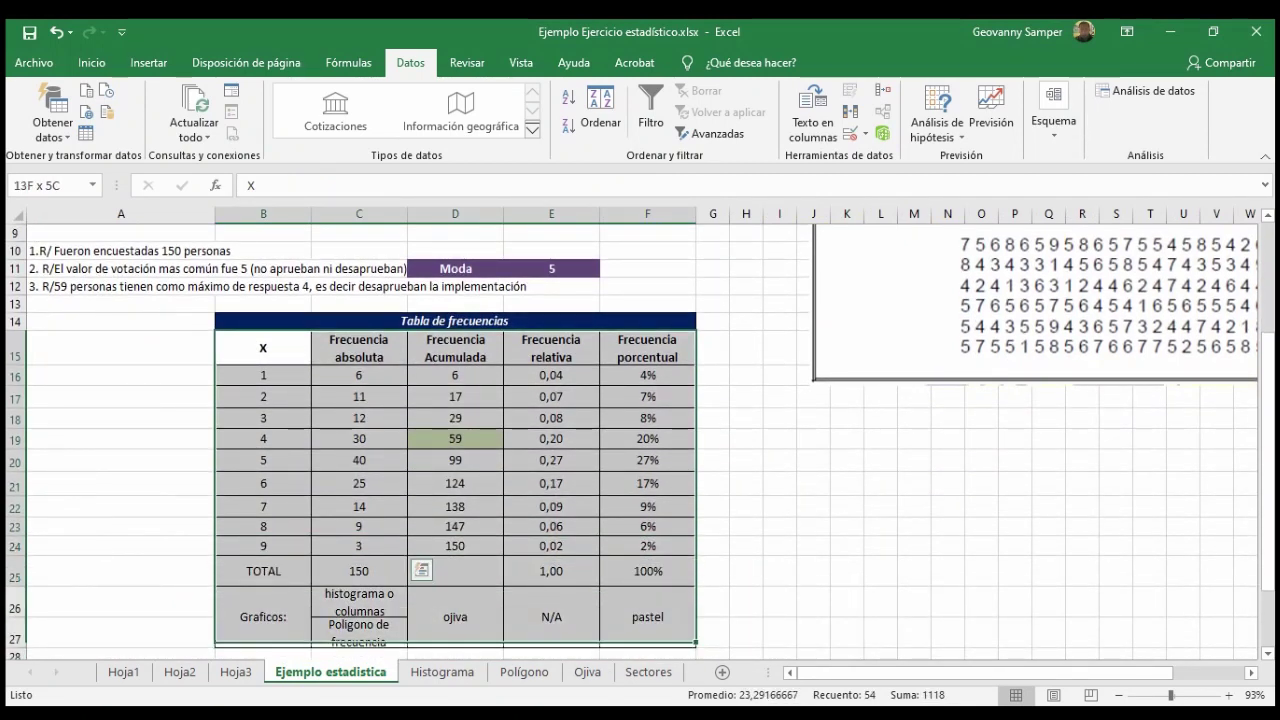
key(ctrl+c)
- Add a new sheet Hoja4 and paste the frequency table starting at A6
click(722, 672)
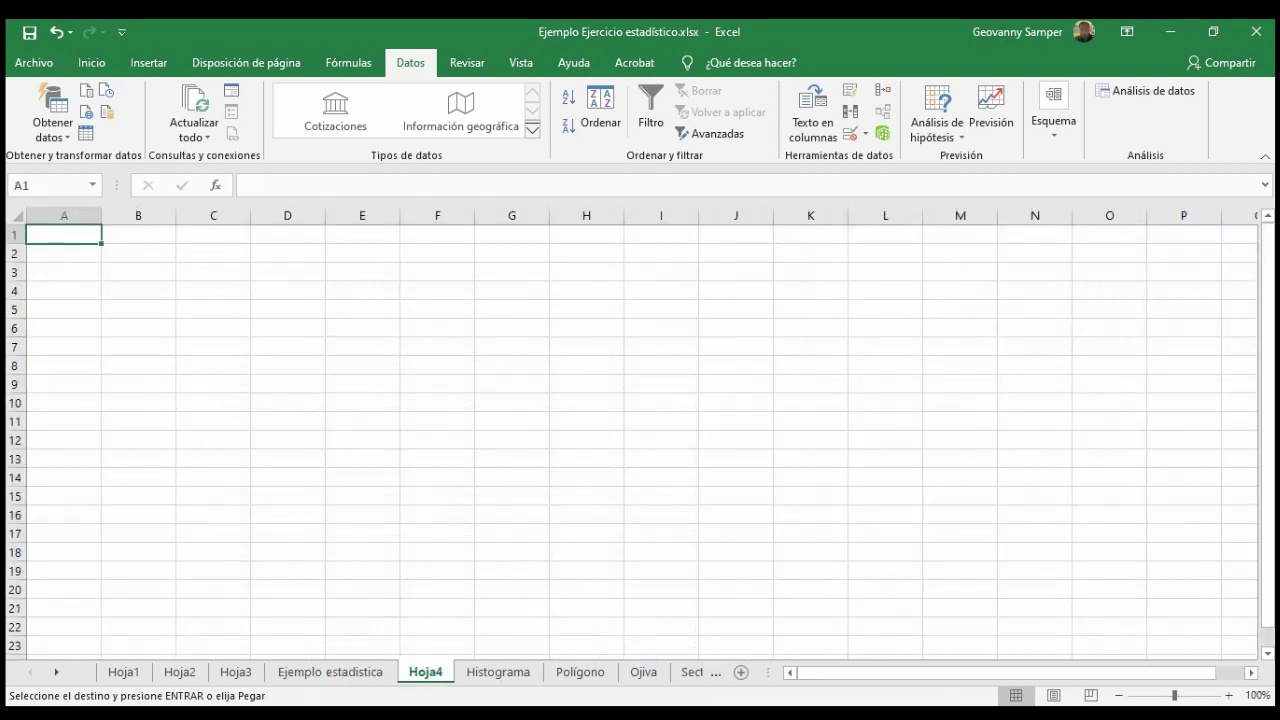
click(64, 328)
key(ctrl+v)
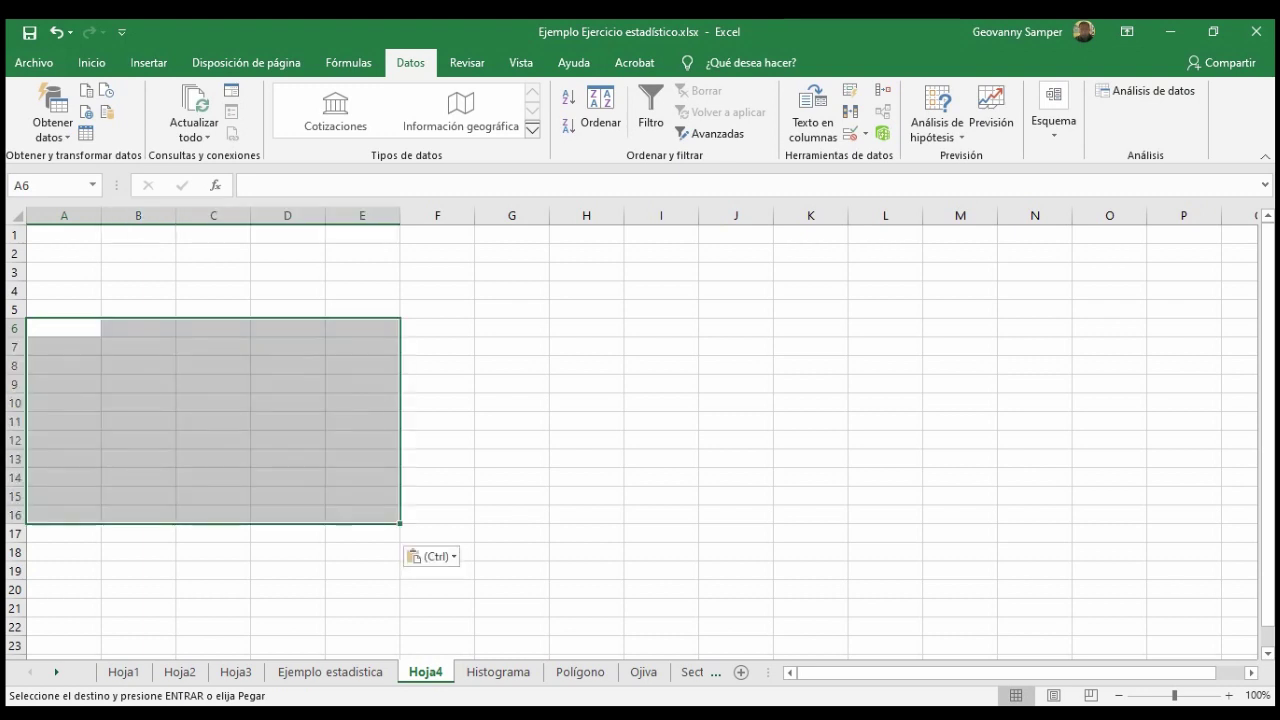
- Clear the frequency values in C7:E15 and B7:B15, leaving TOTAL at 0
drag(213, 365, 362, 515)
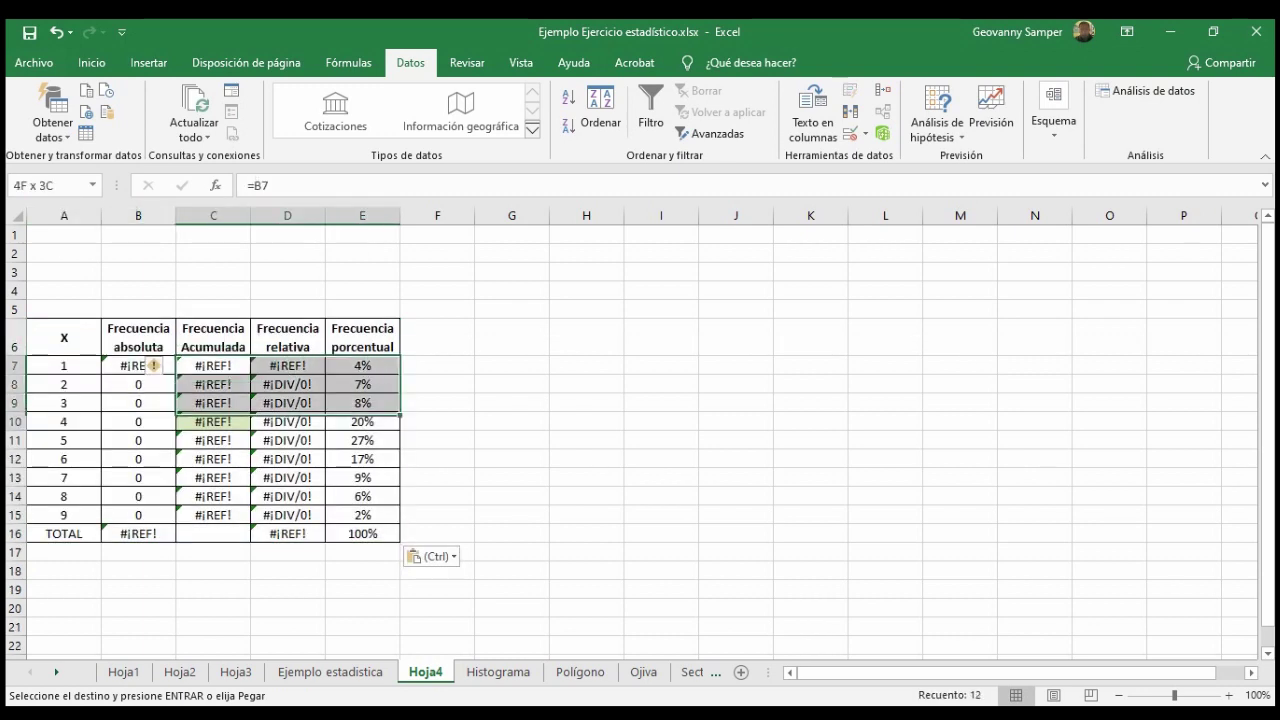
key(Delete)
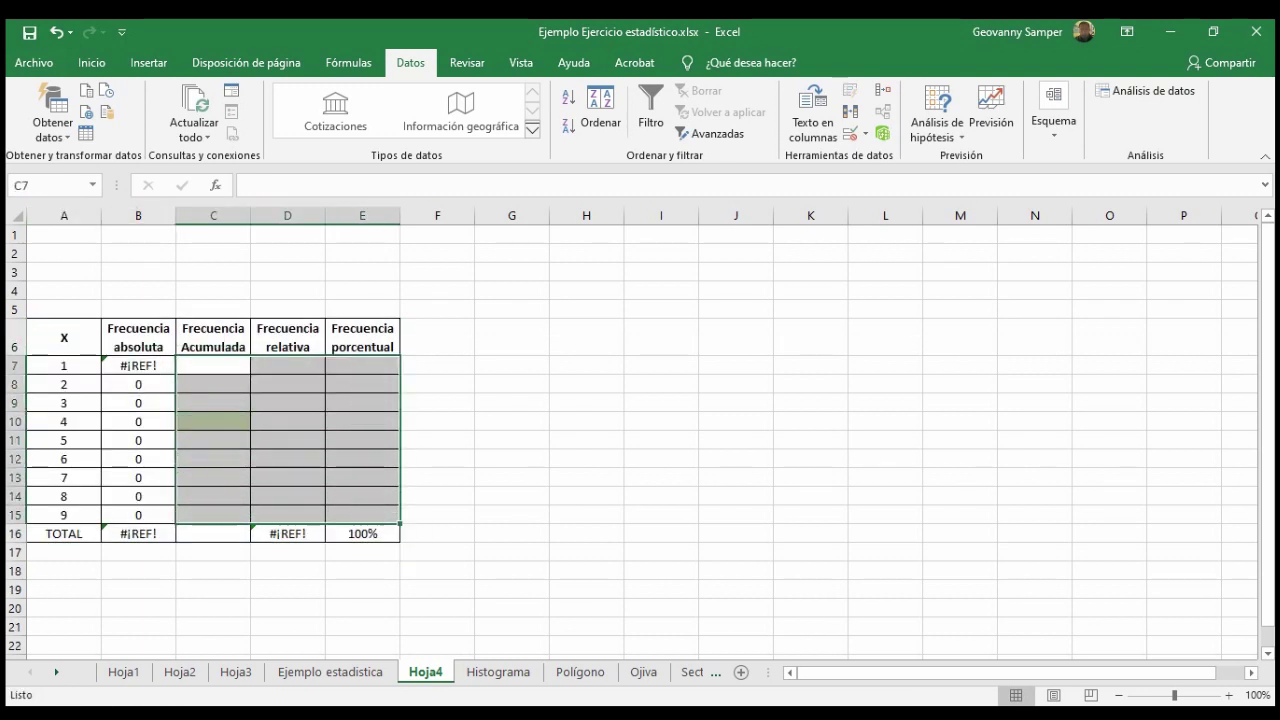
click(213, 421)
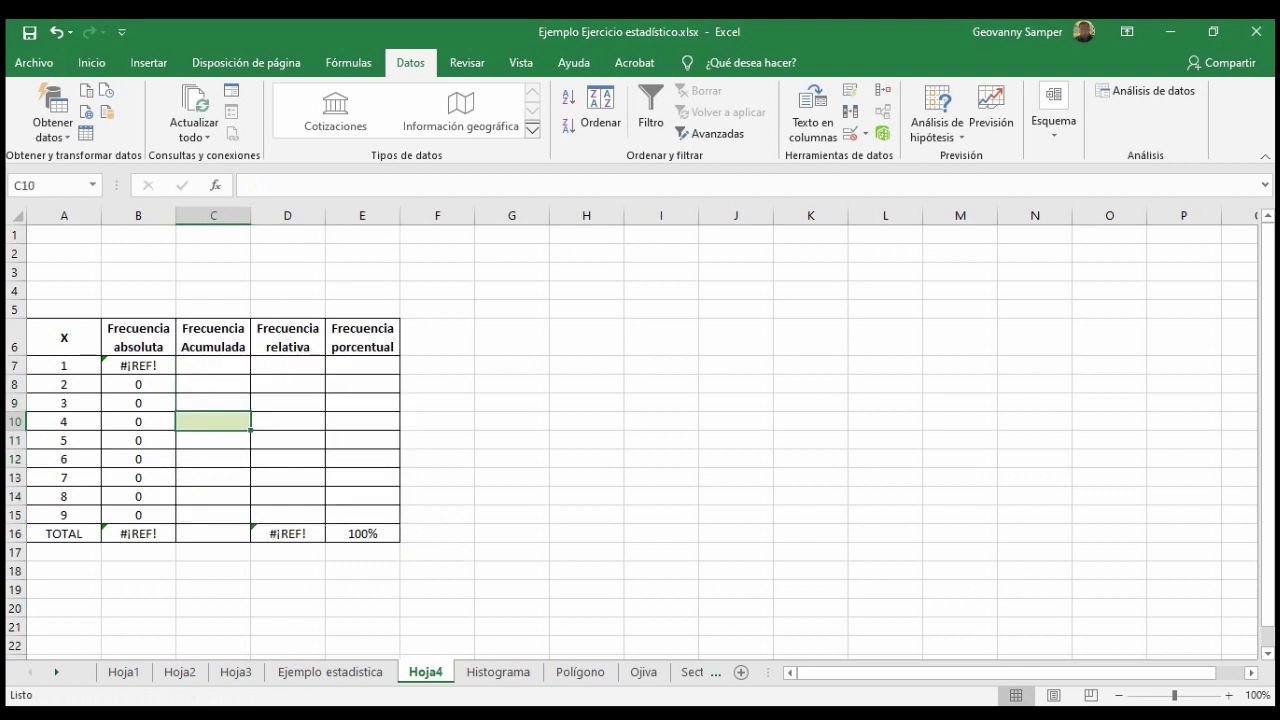
click(91, 62)
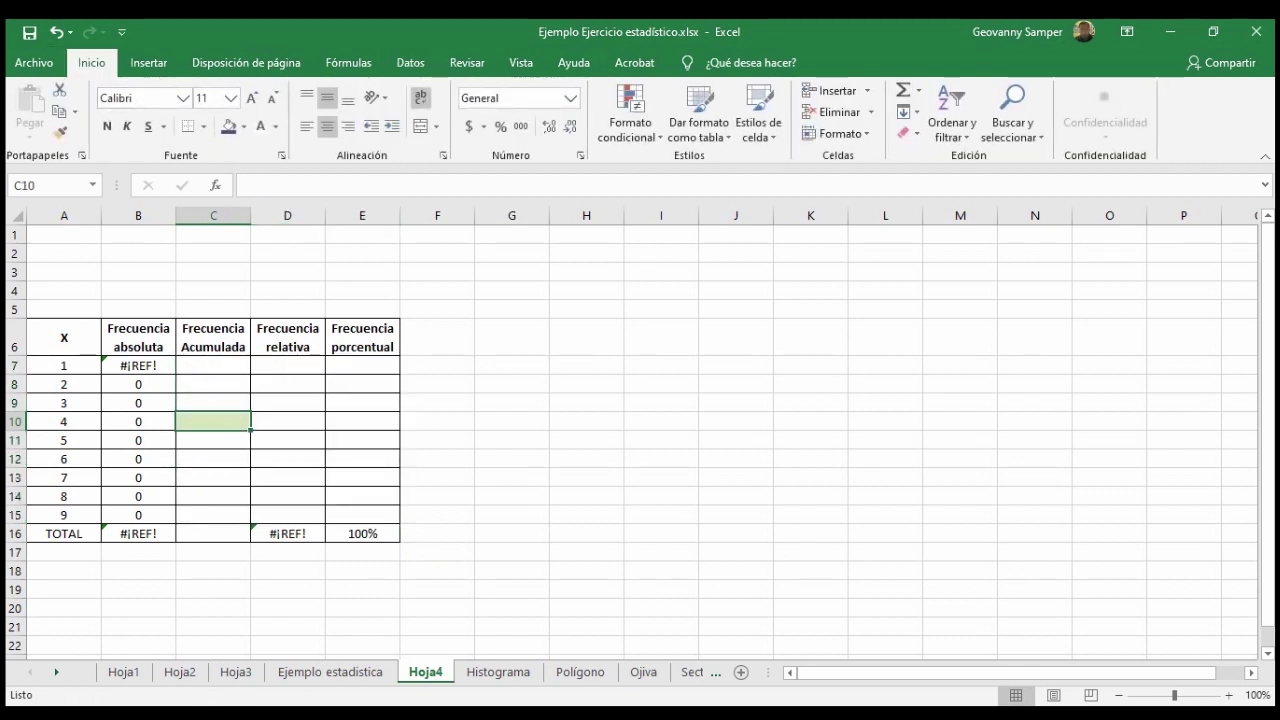
click(243, 127)
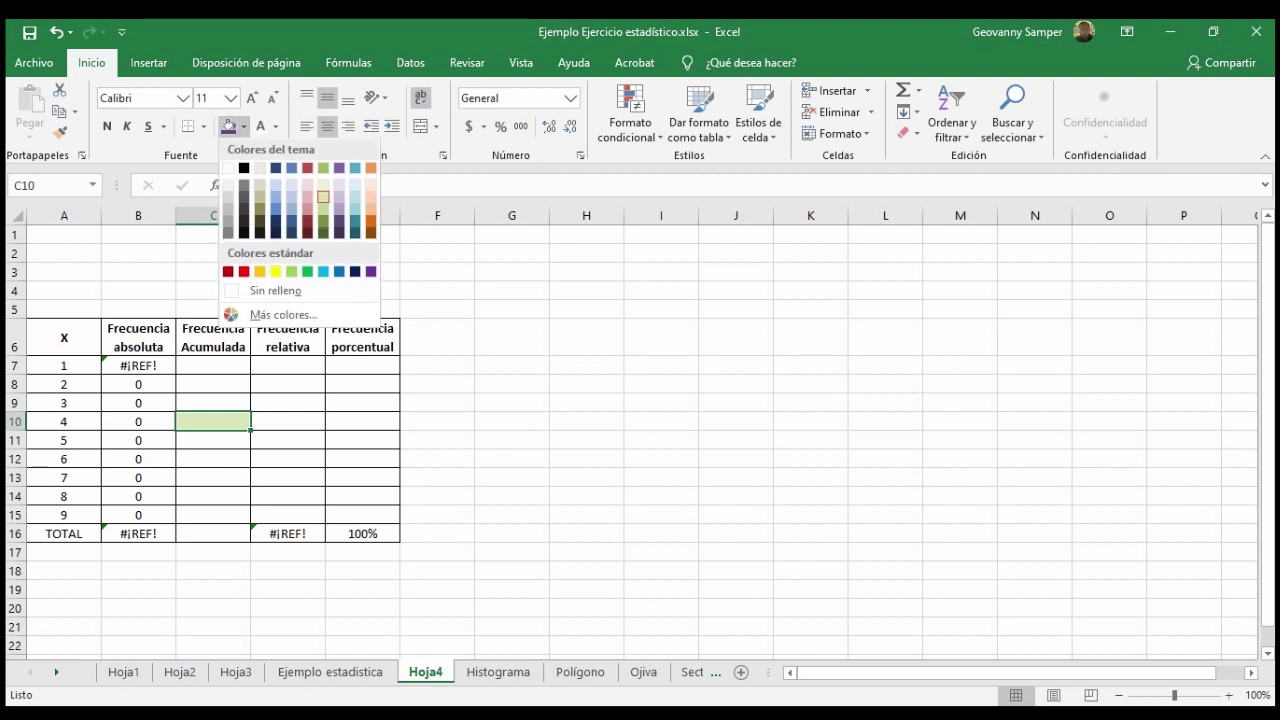
click(437, 337)
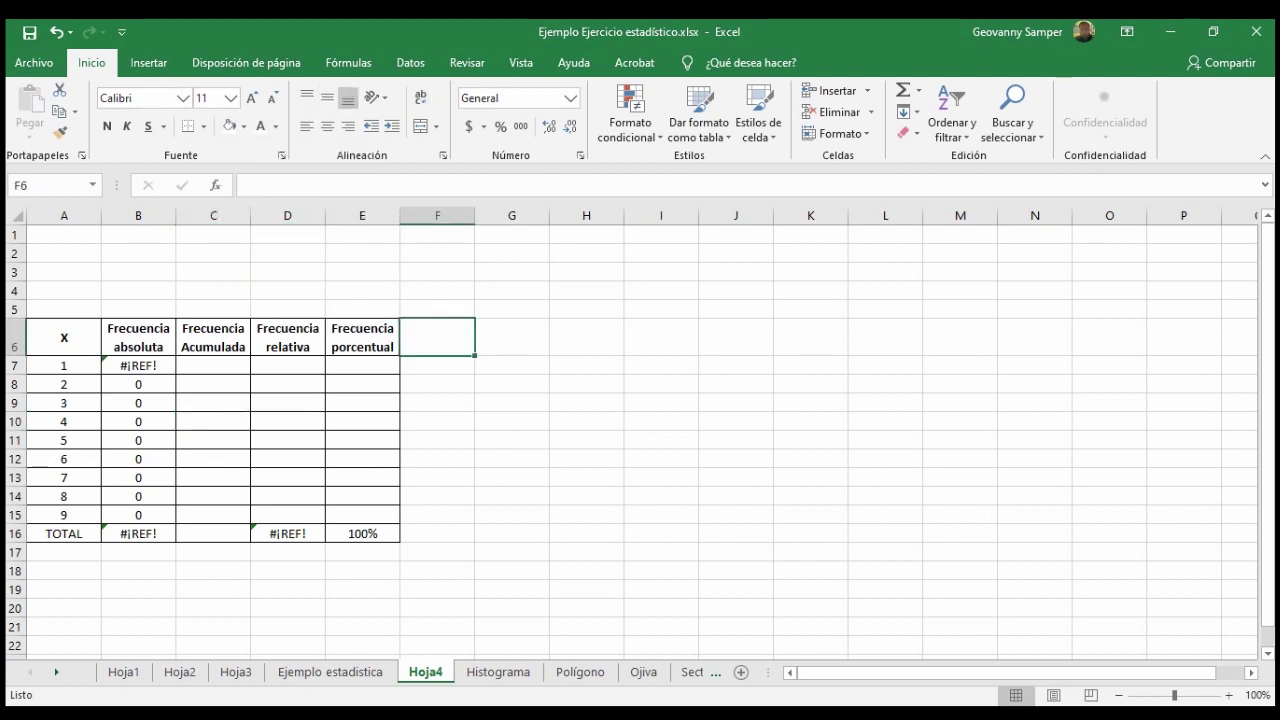
drag(138, 365, 138, 515)
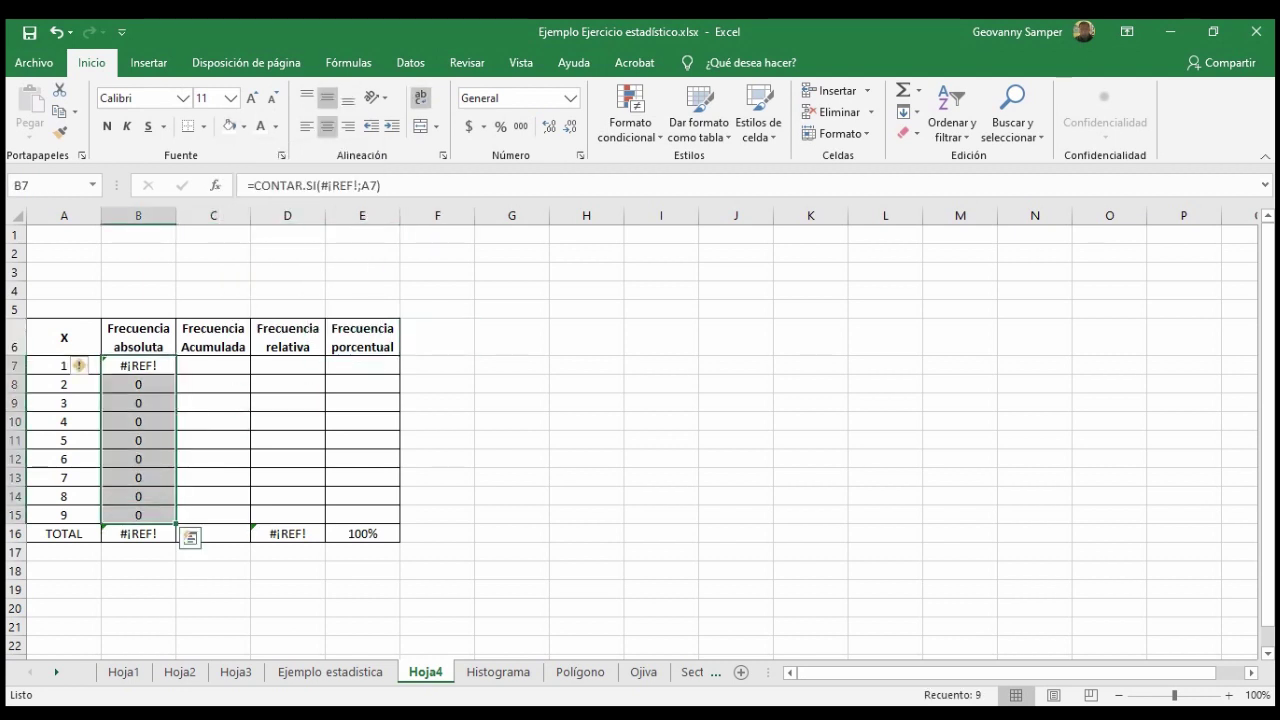
key(Delete)
click(660, 439)
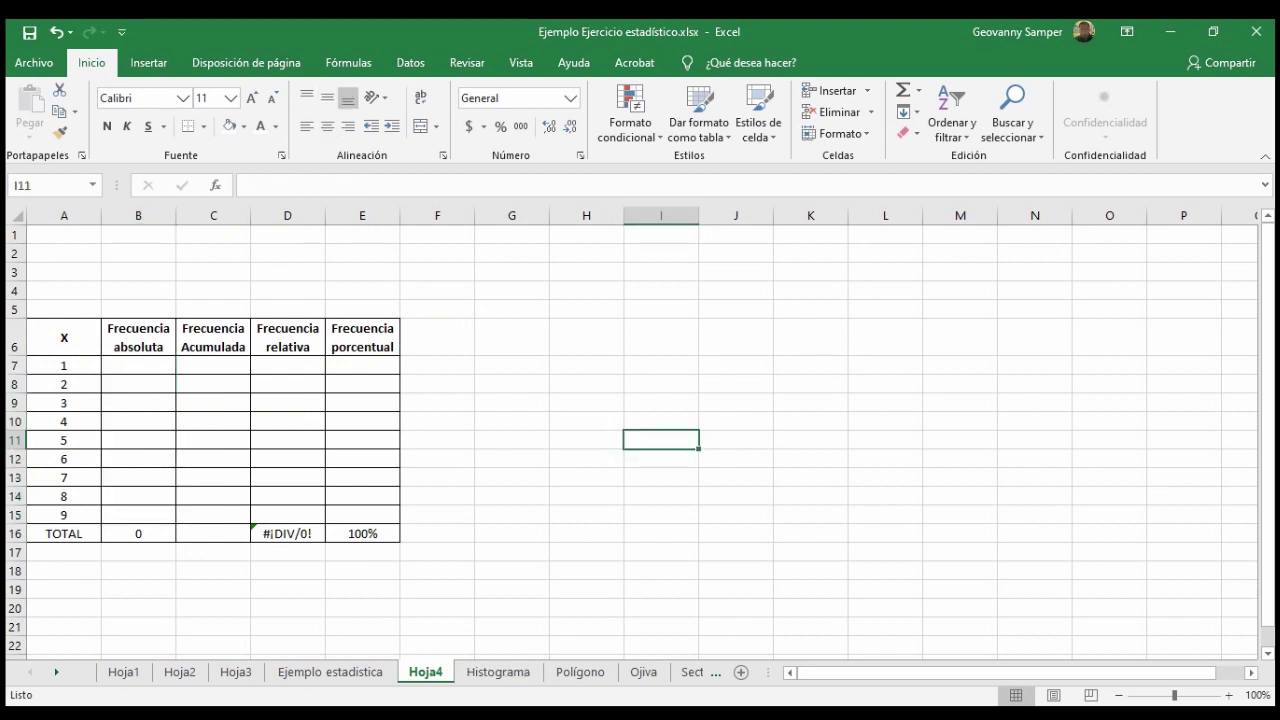
- Check the PDF guide's surname list, then begin typing the first surname in cell A7
mouse_move(405, 715)
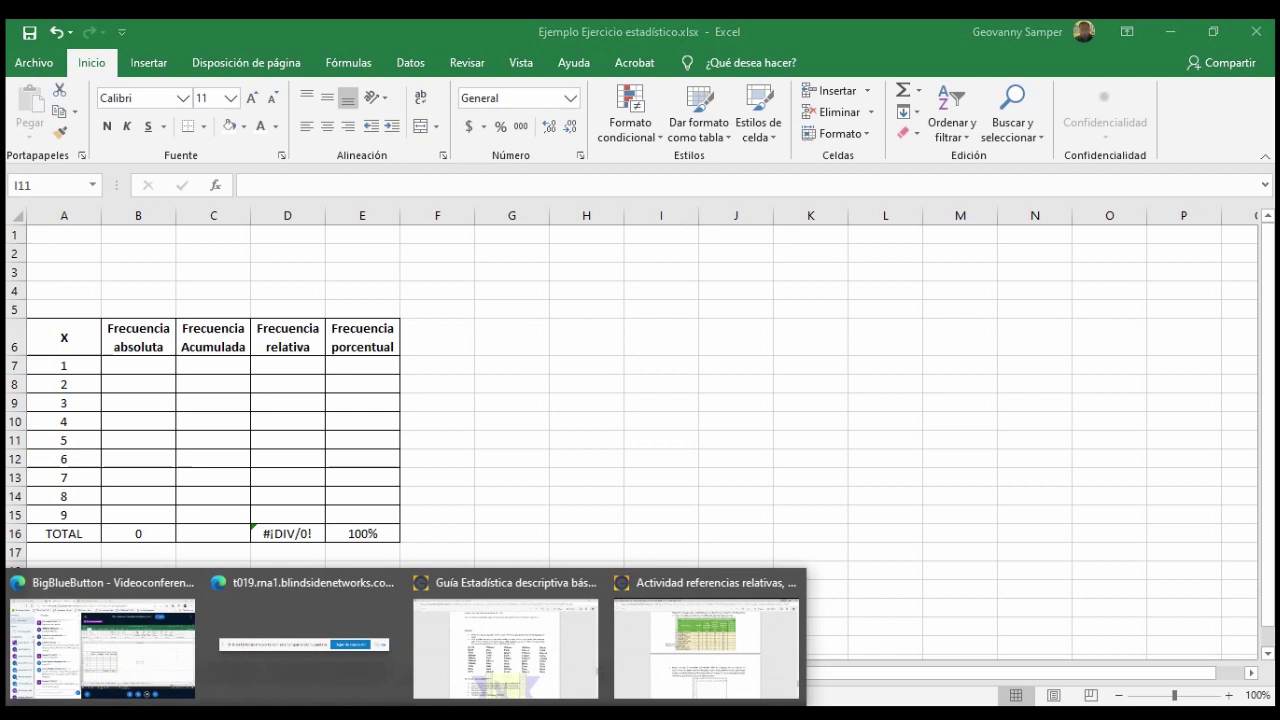
click(505, 640)
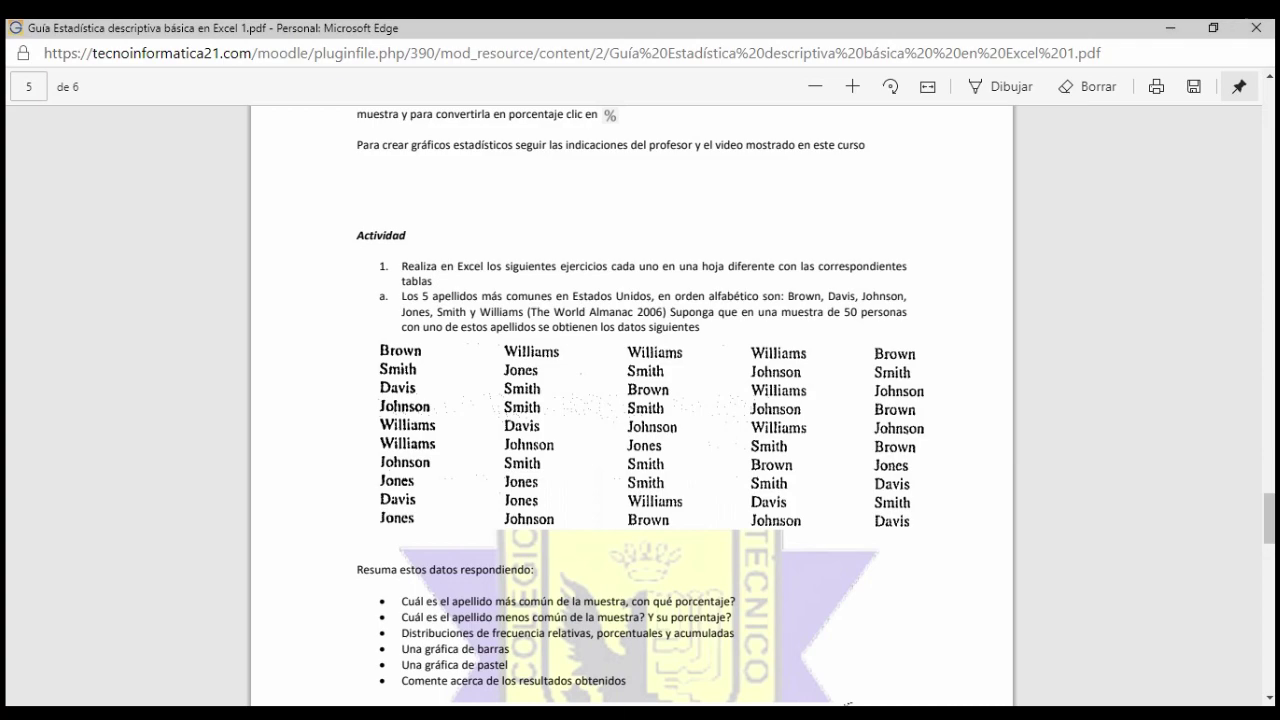
click(538, 640)
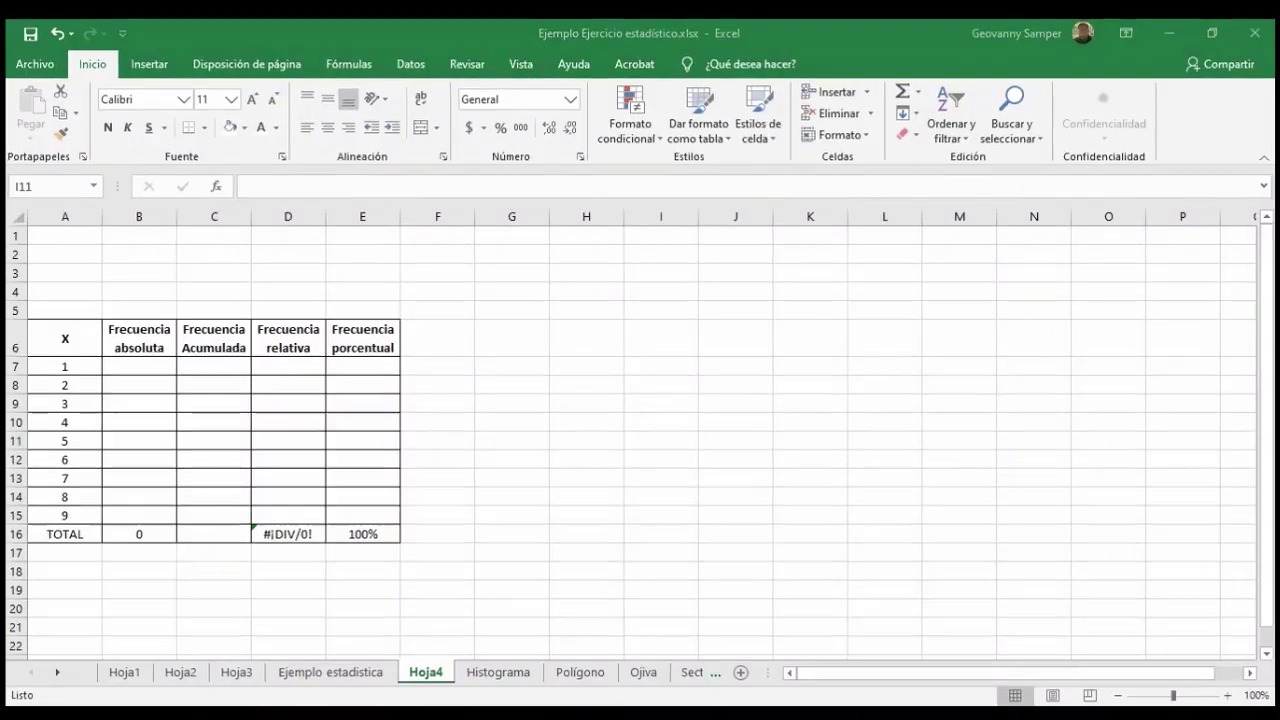
key(alt+Tab)
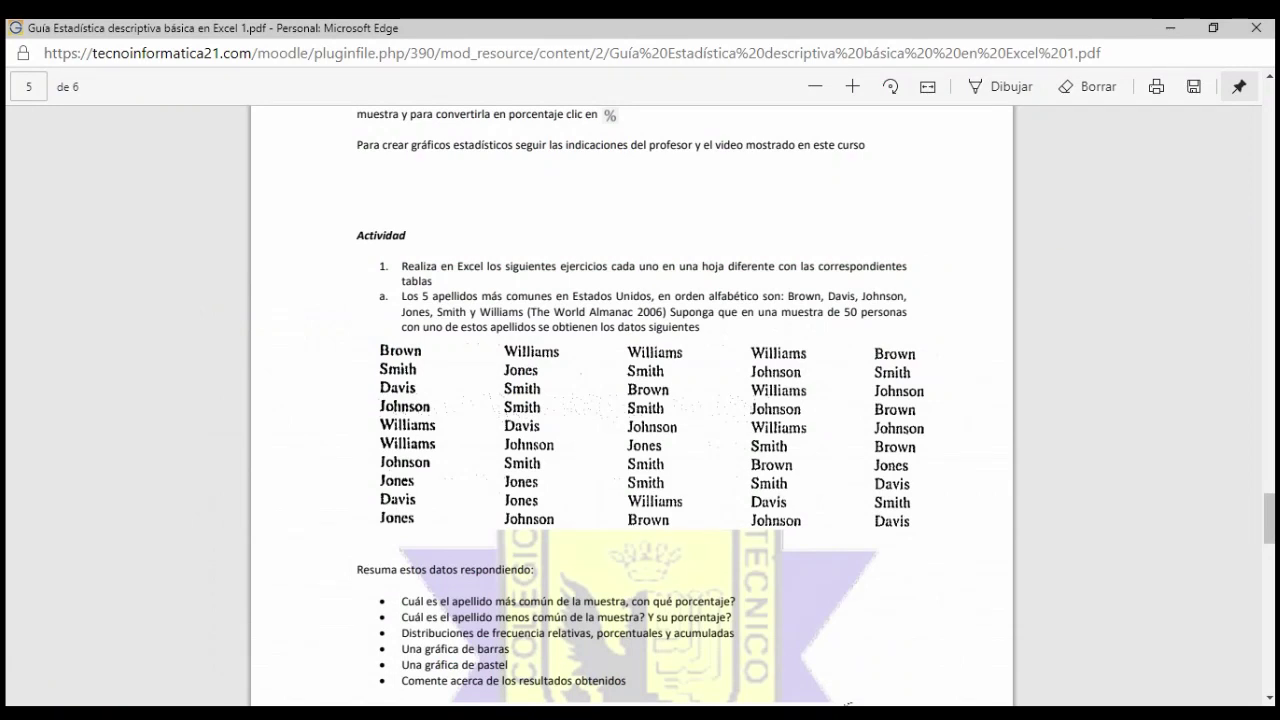
key(alt+Tab)
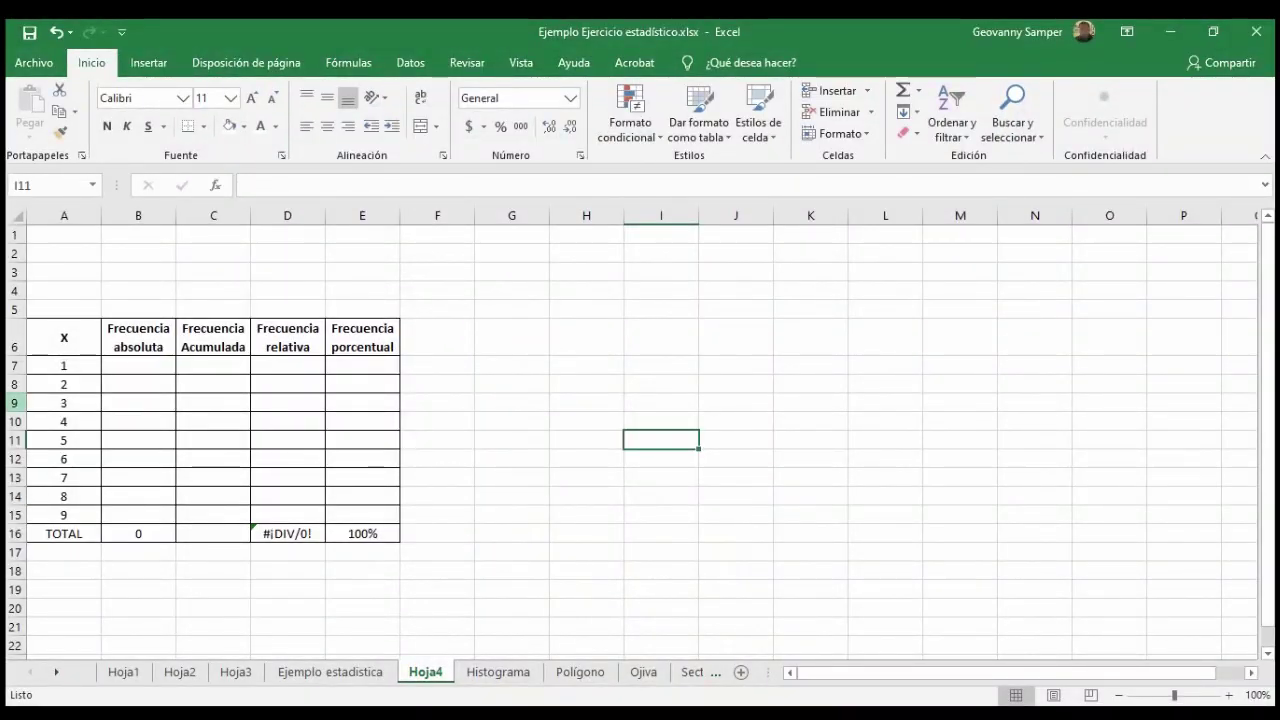
click(64, 365)
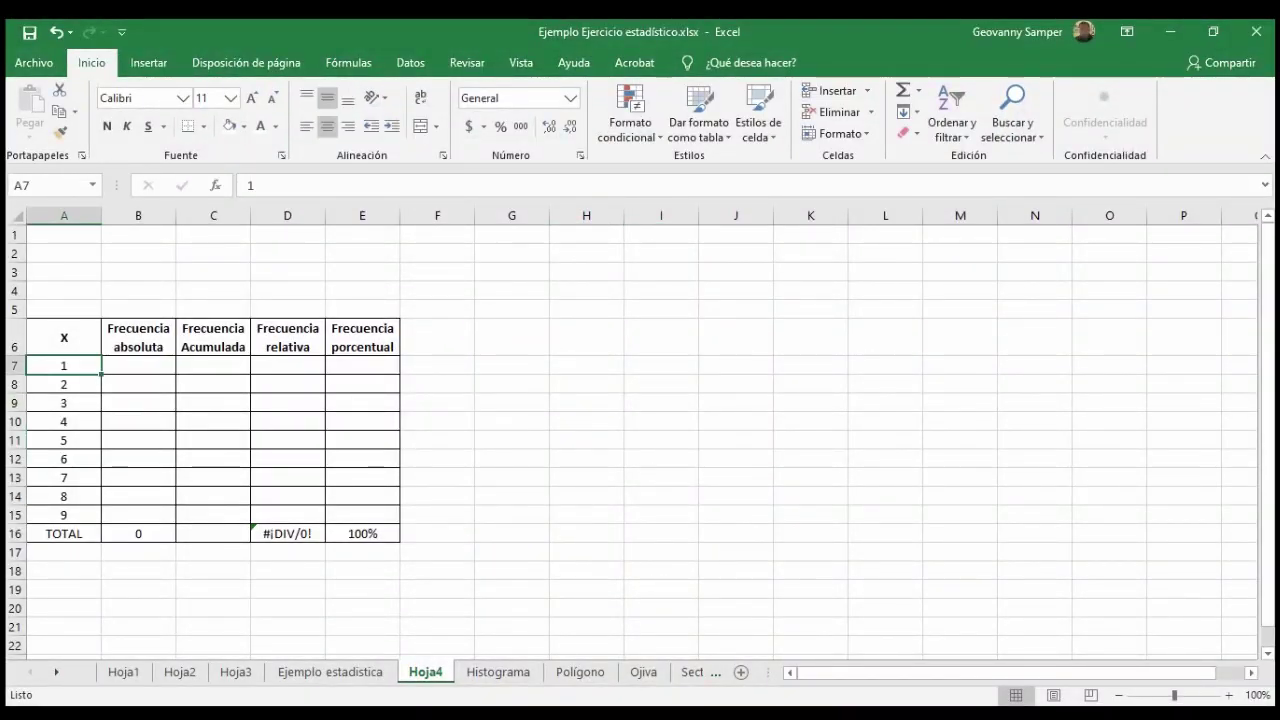
text(Brio)
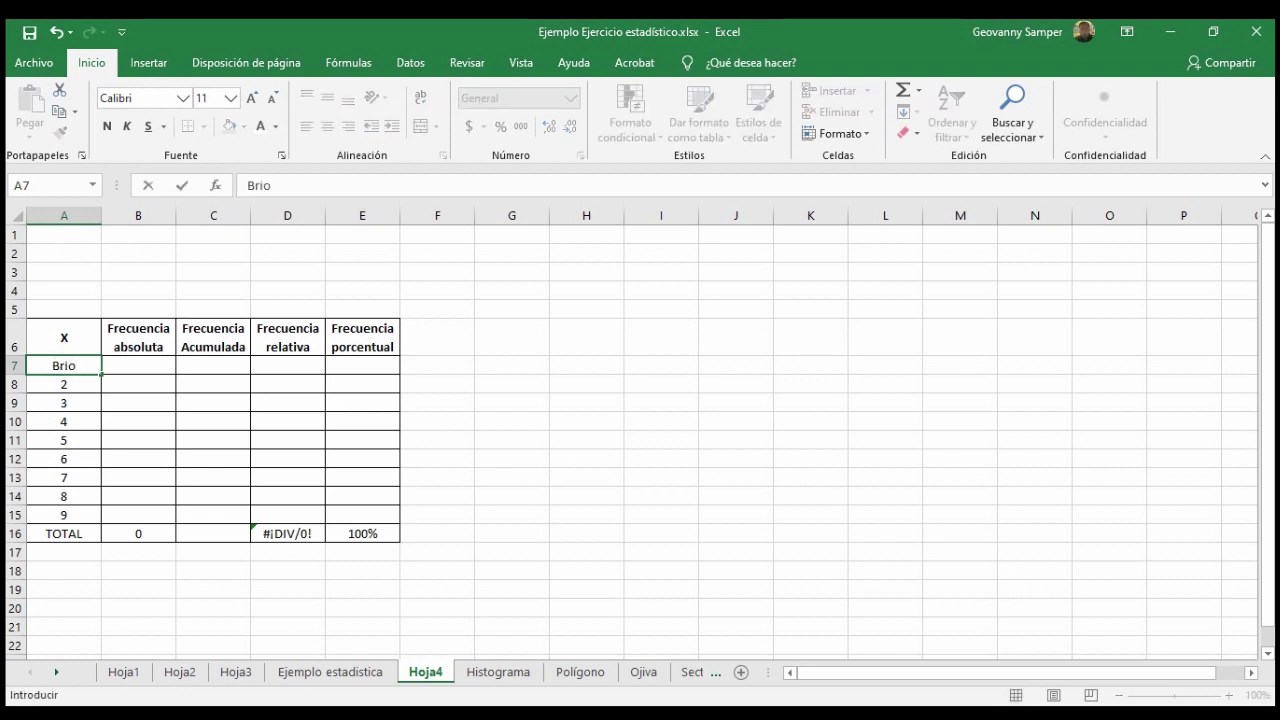
text(wn)
key(Return)
text(Smith)
key(Return)
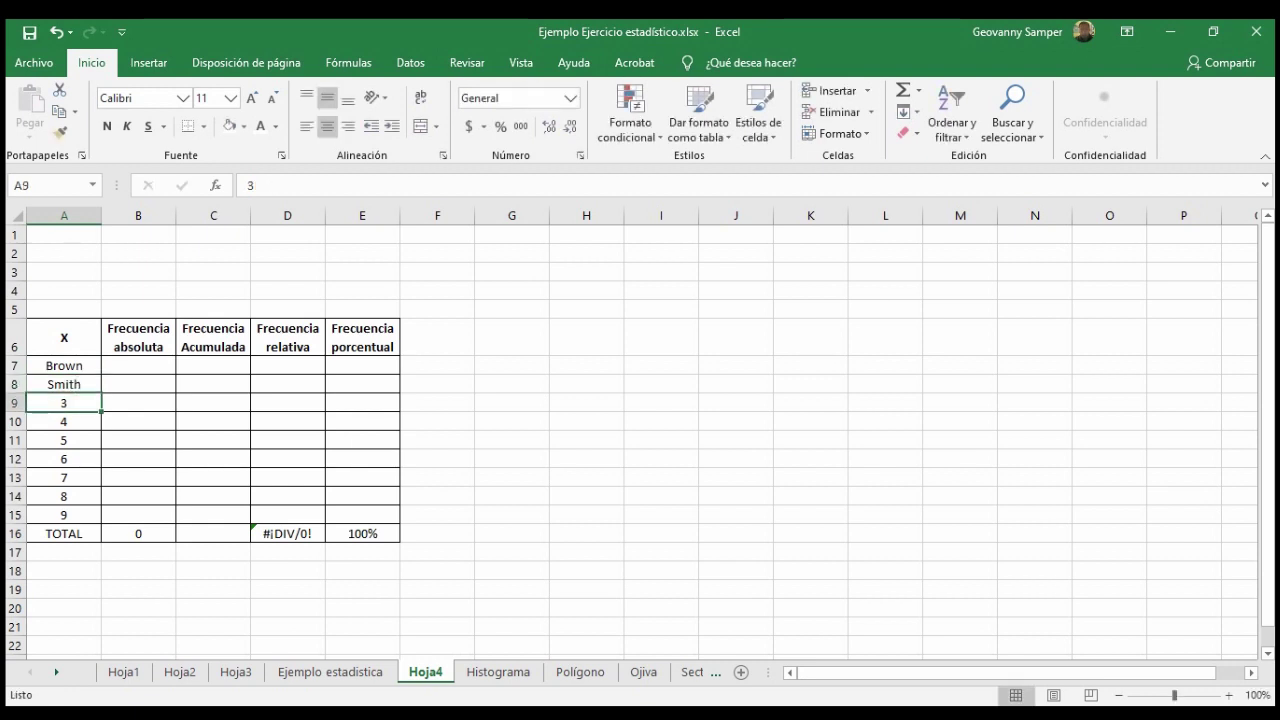
mouse_move(410, 712)
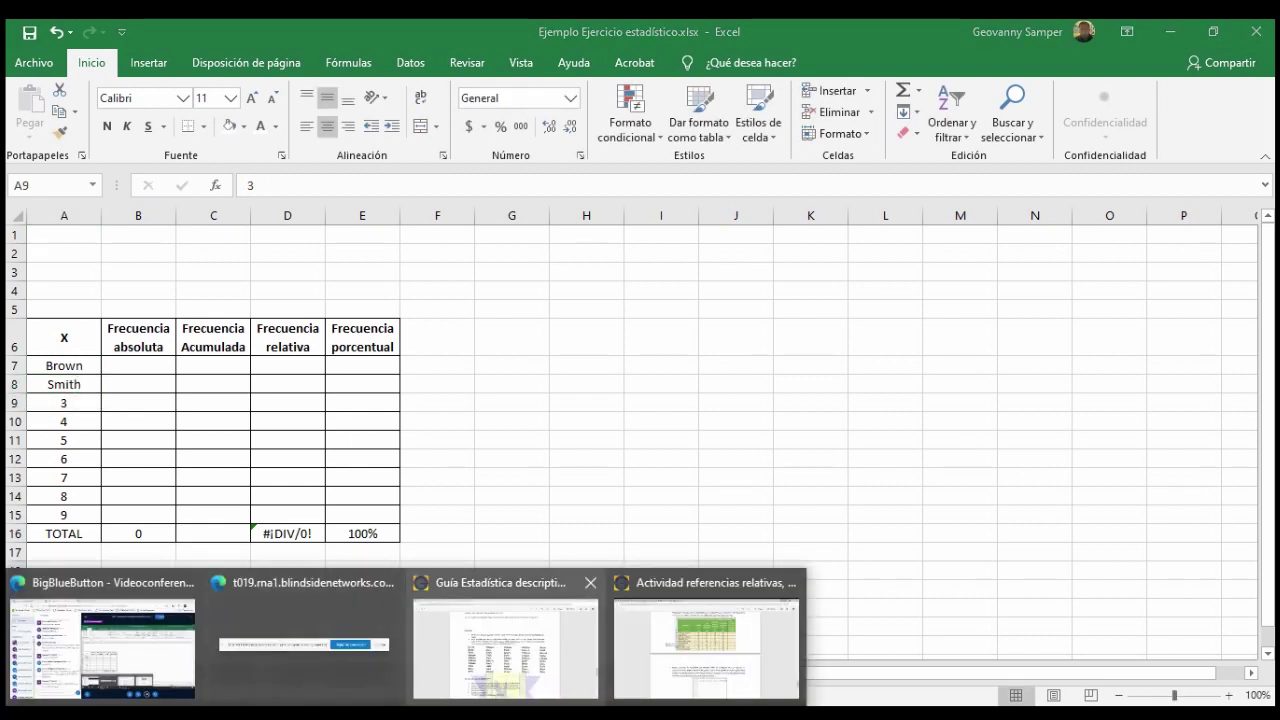
mouse_move(500, 640)
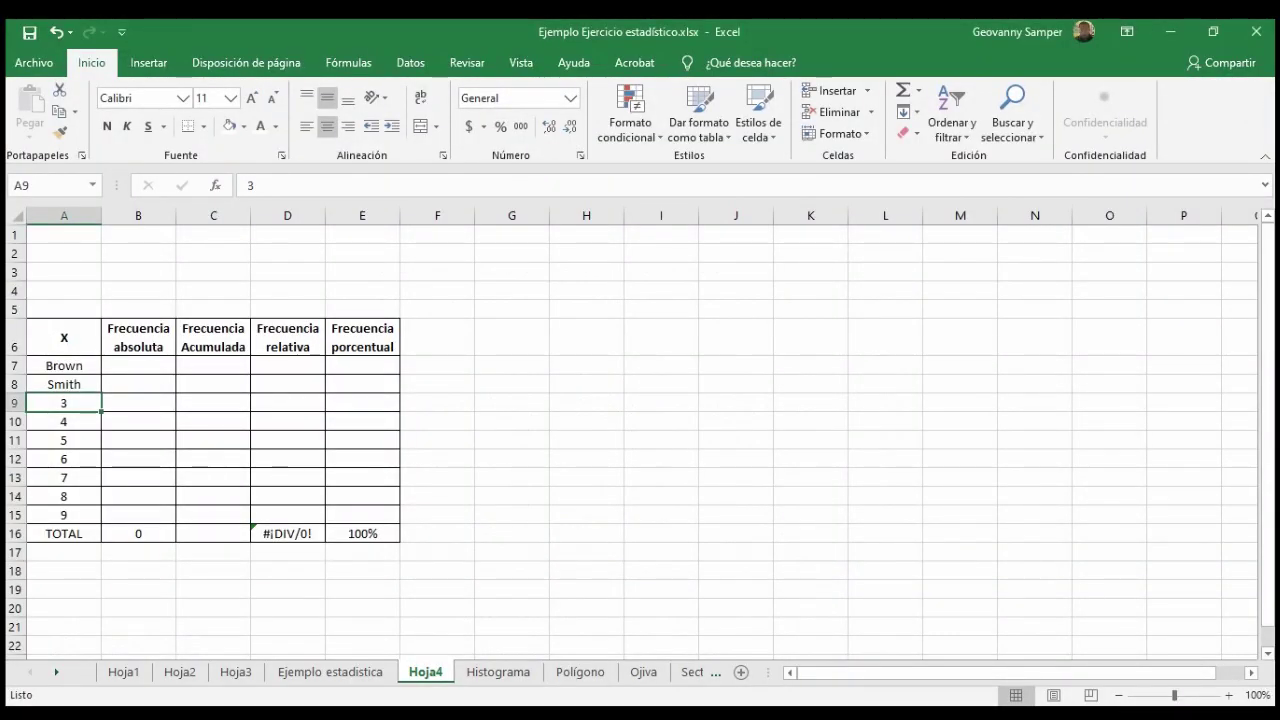
text(Davis)
key(Return)
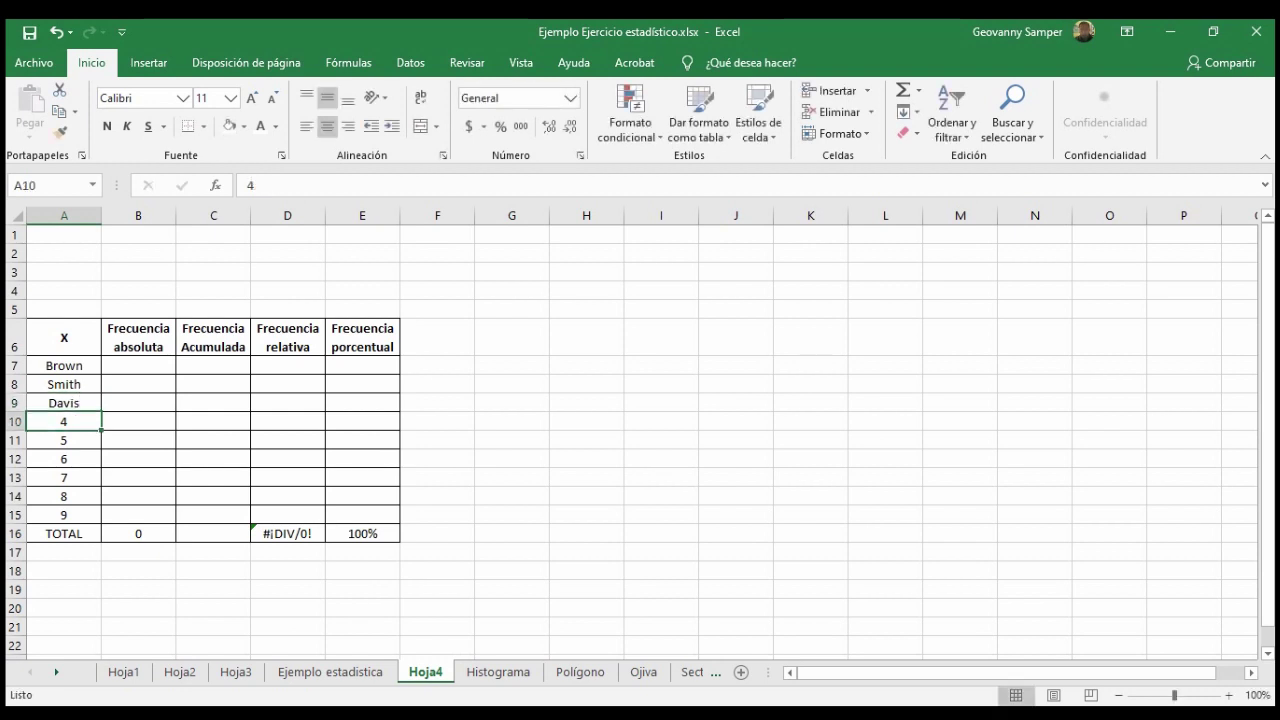
text(Johnson)
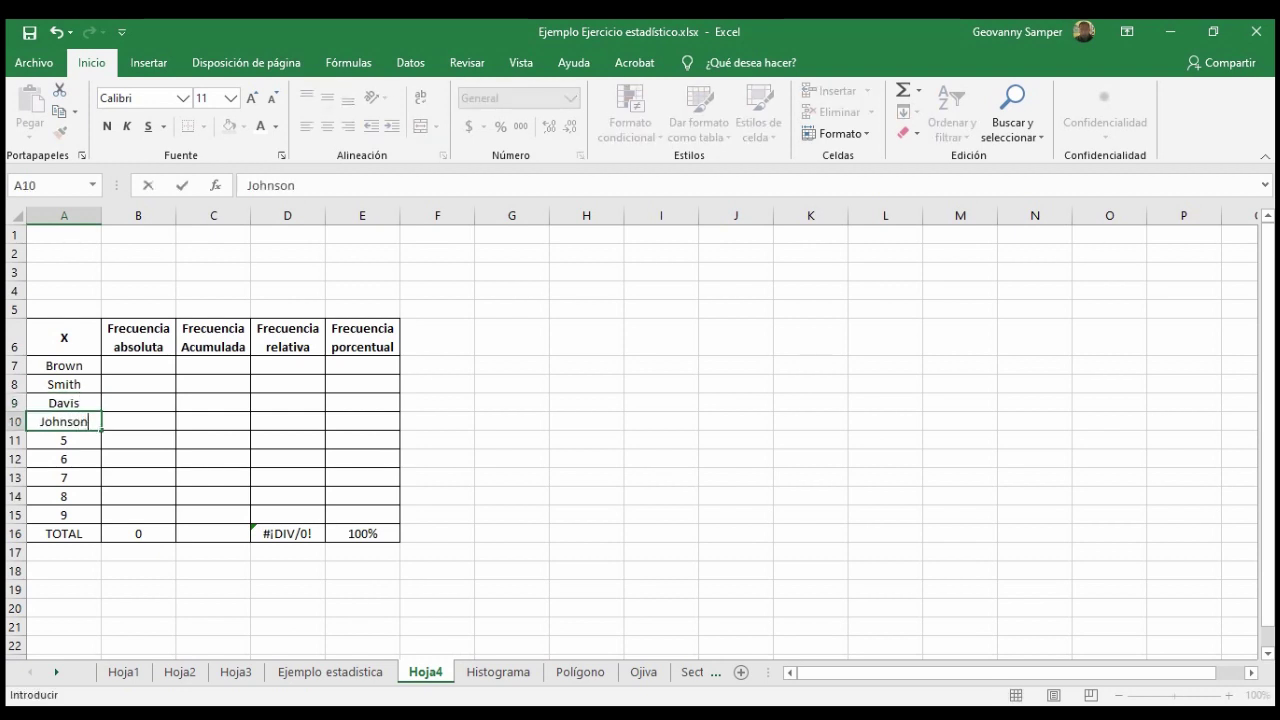
key(Return)
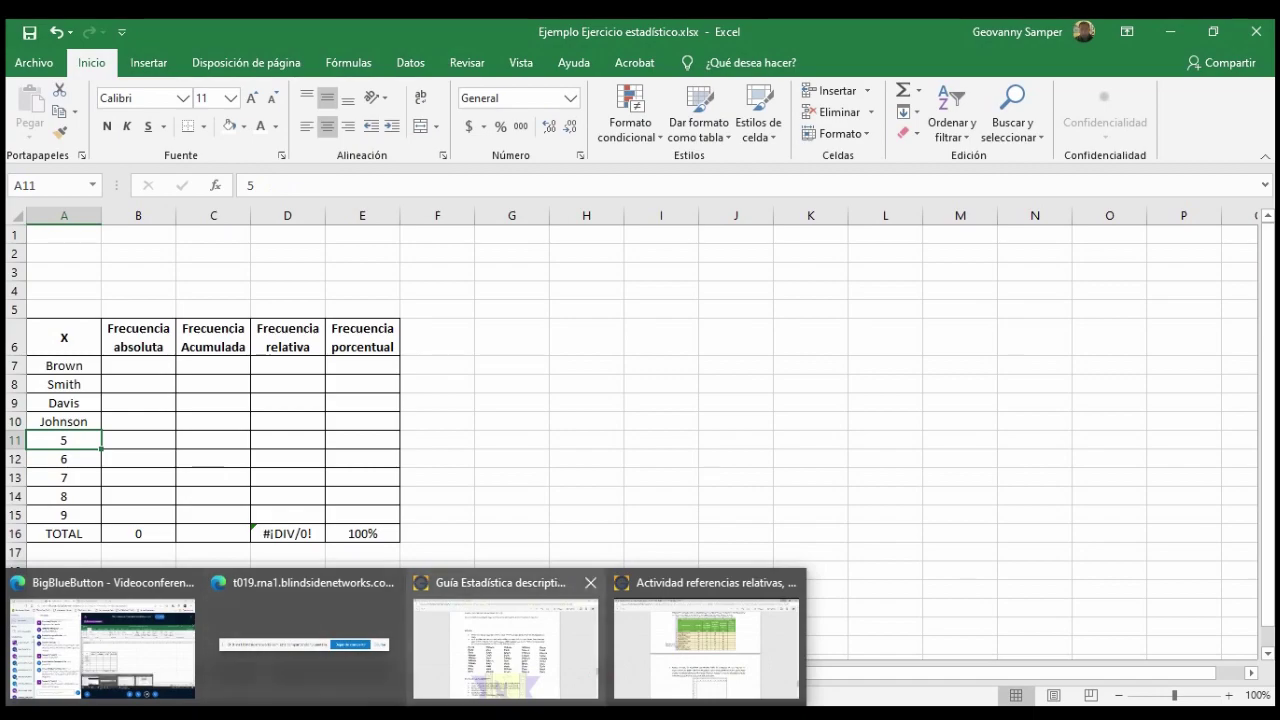
click(505, 640)
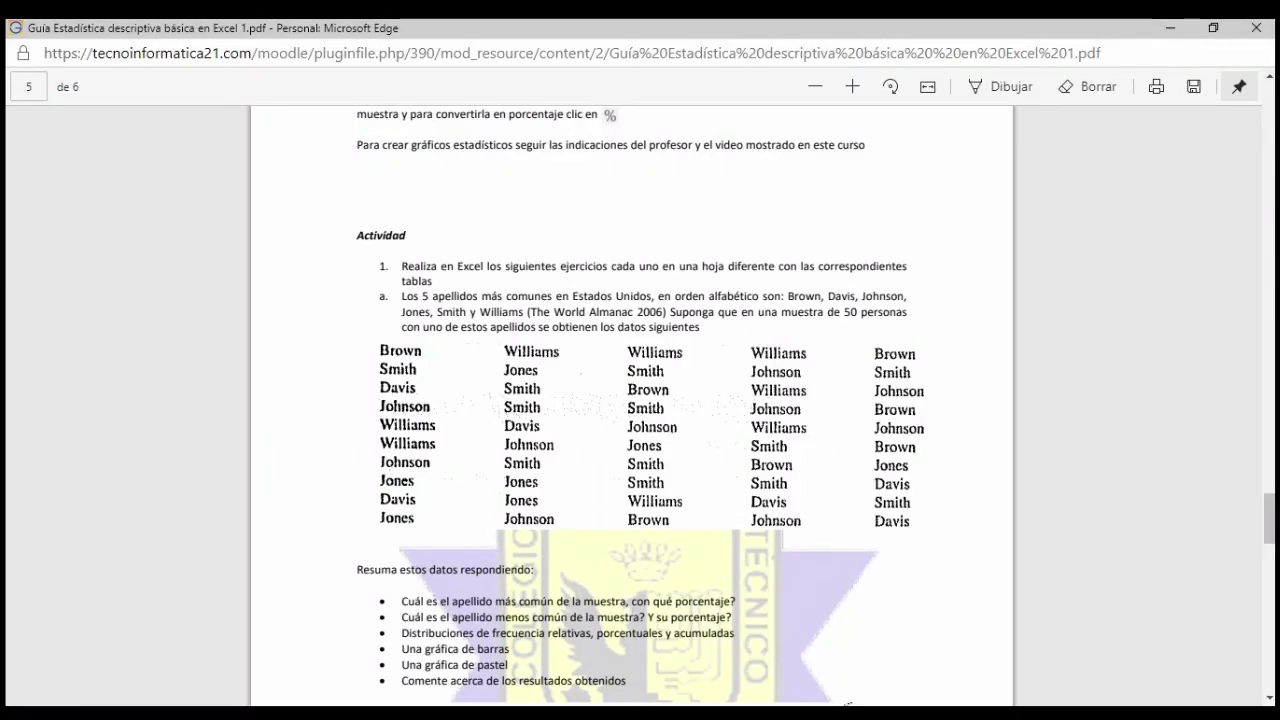
mouse_move(468, 708)
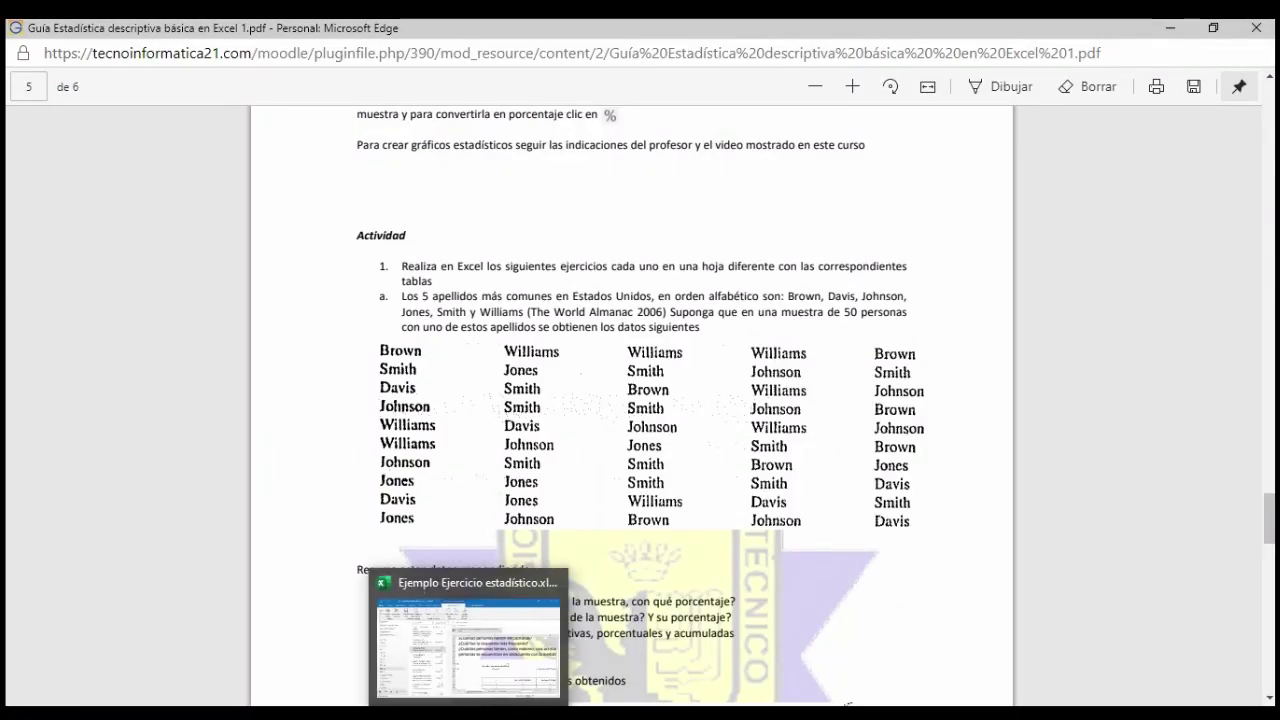
click(465, 640)
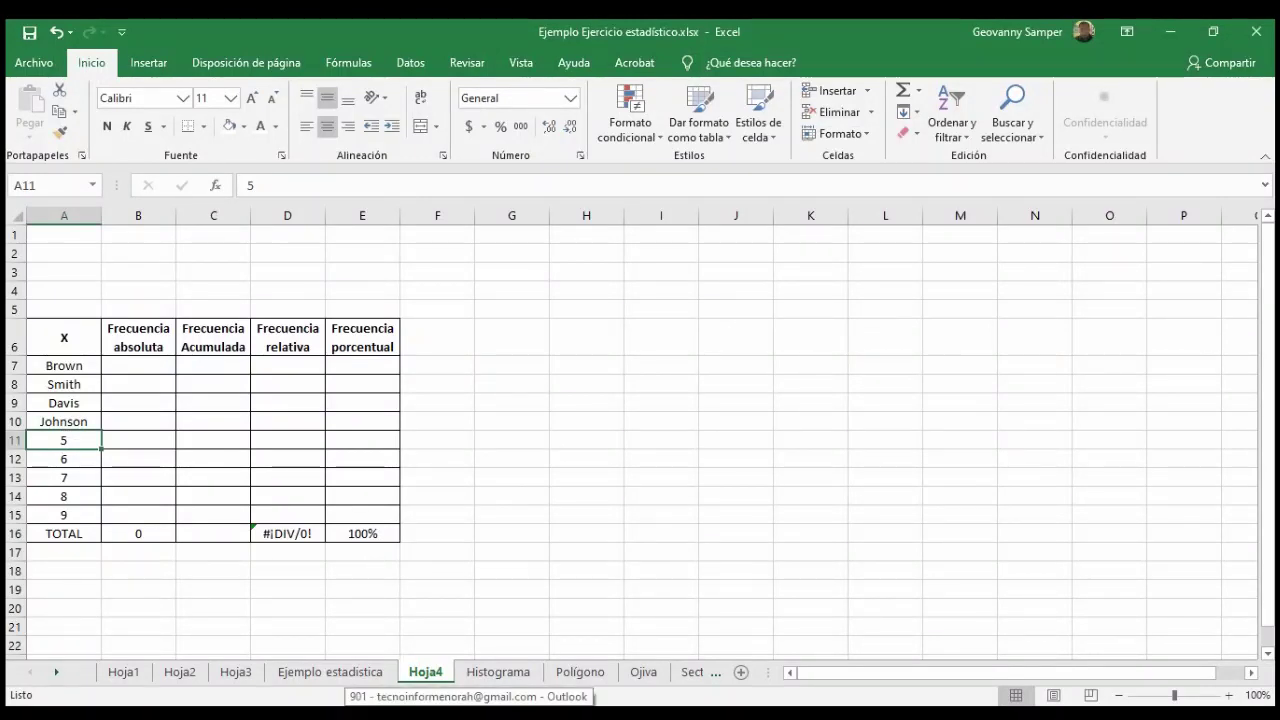
text(williams)
key(Return)
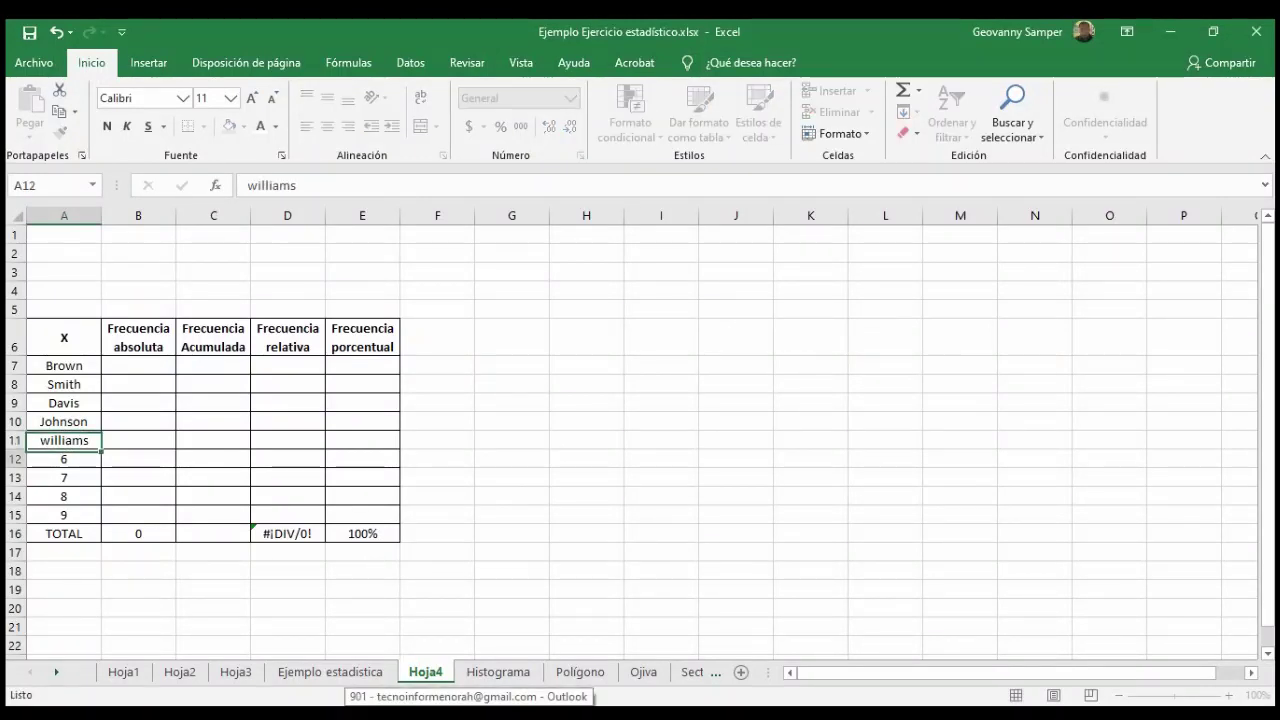
text(Jones)
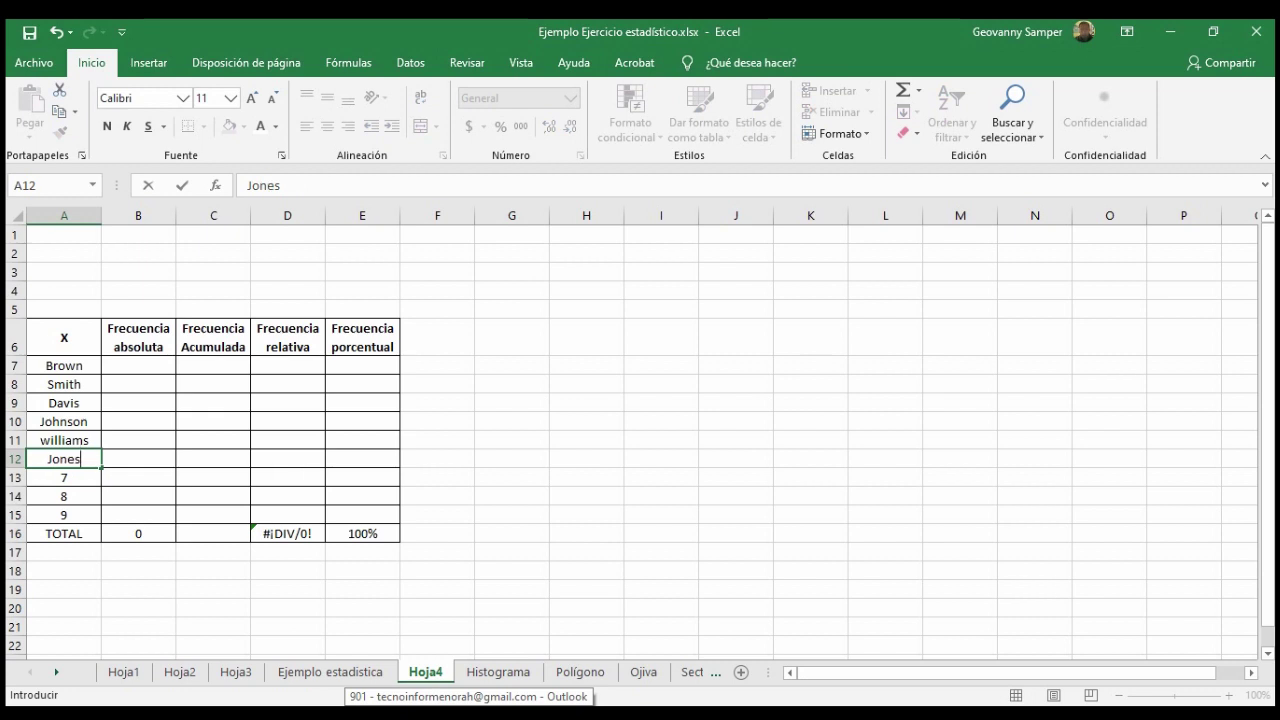
key(Return)
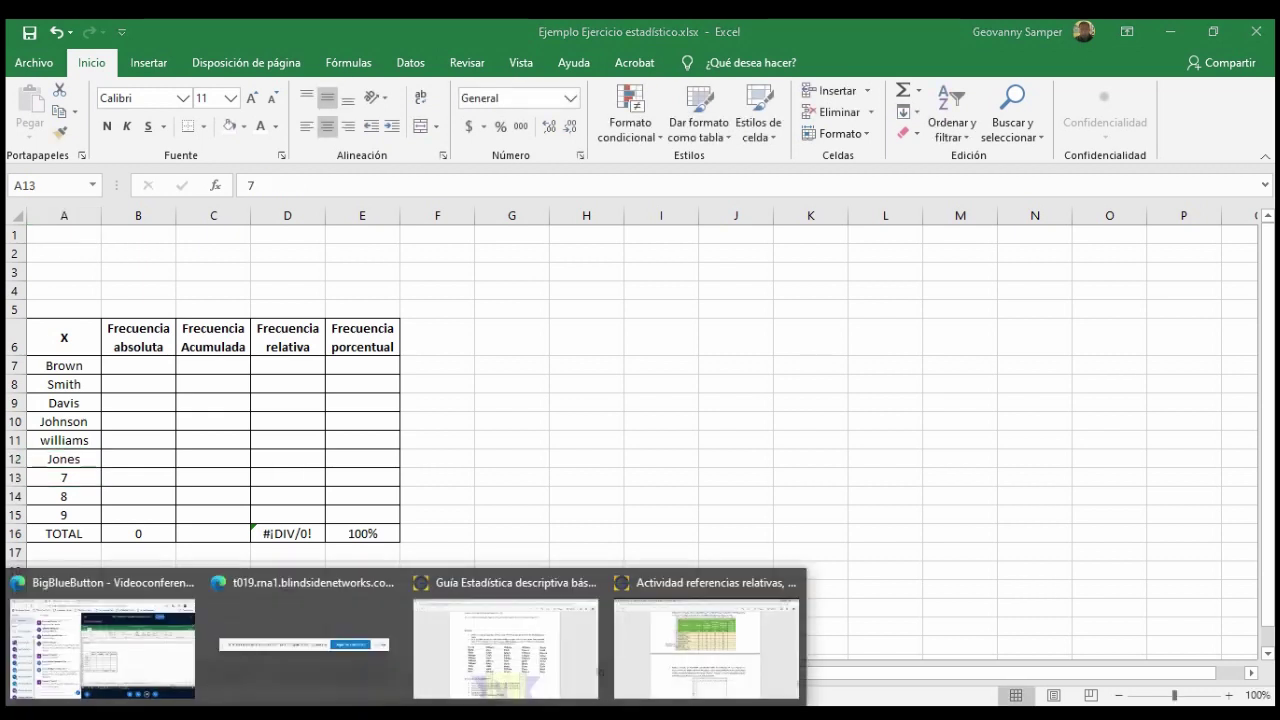
mouse_move(505, 640)
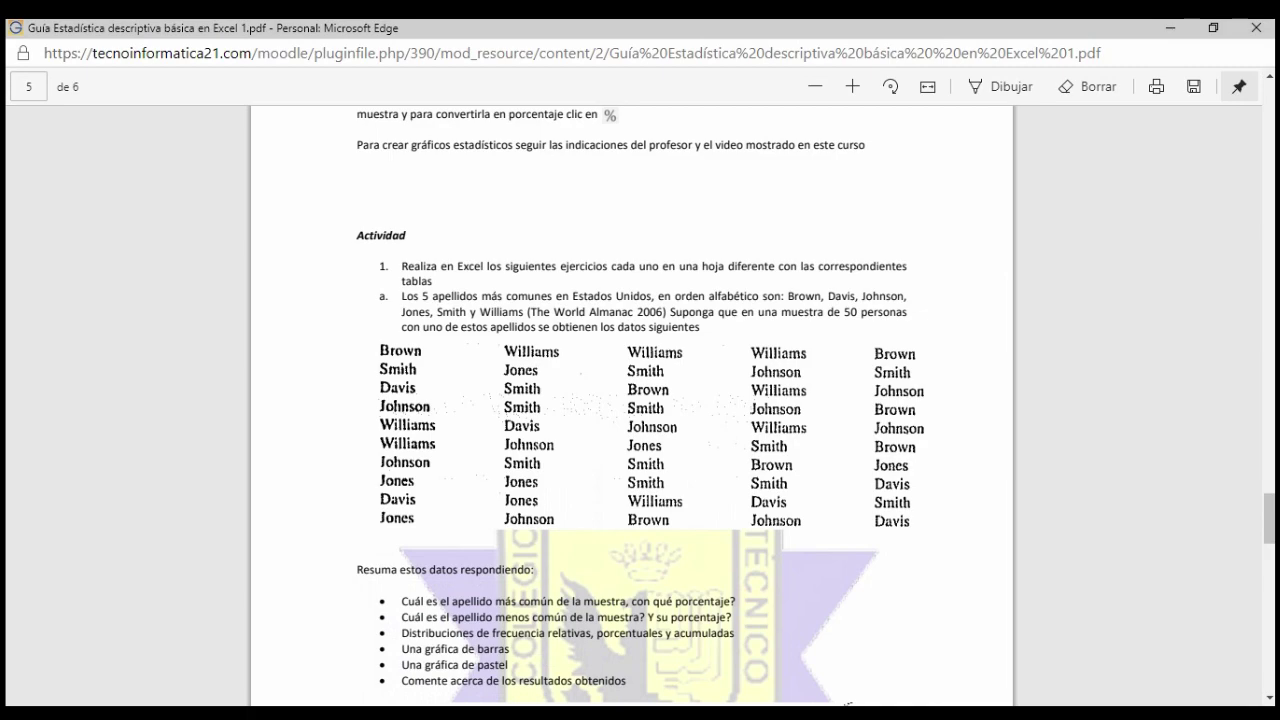
click(480, 640)
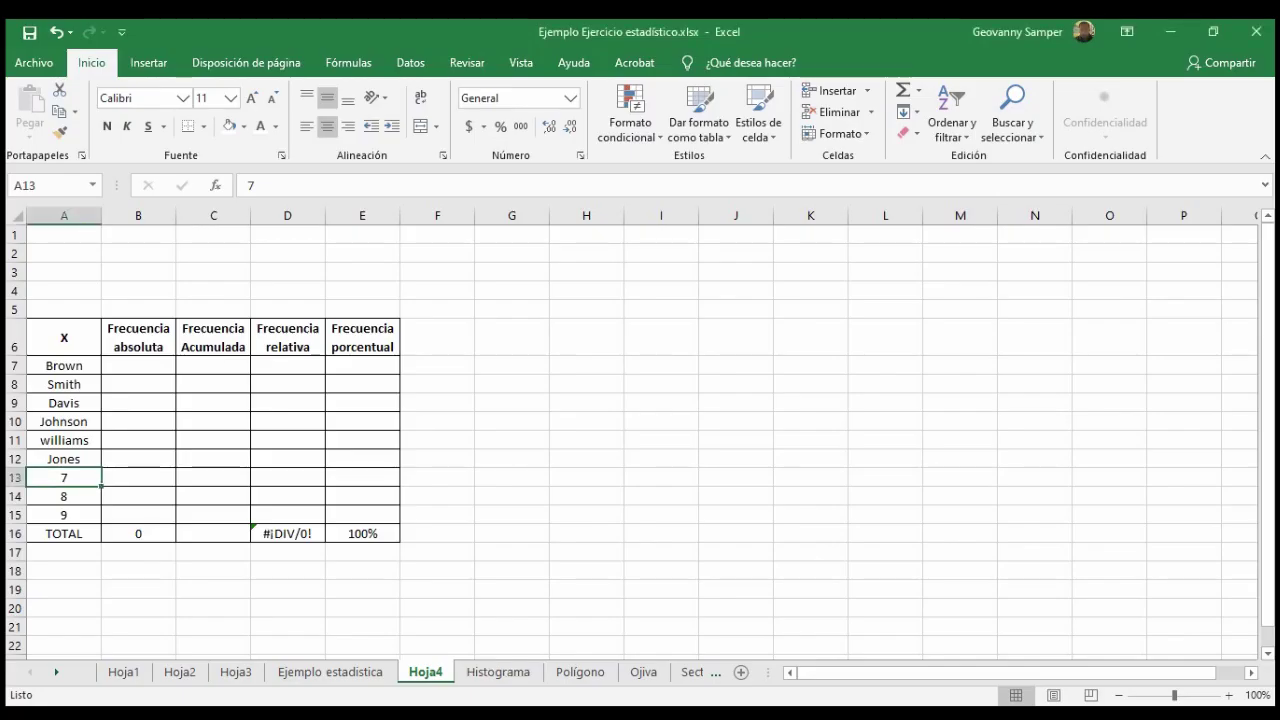
- Screen-clip the PDF's surname data table, place the picture in columns G–N, and select G1:L1
click(148, 62)
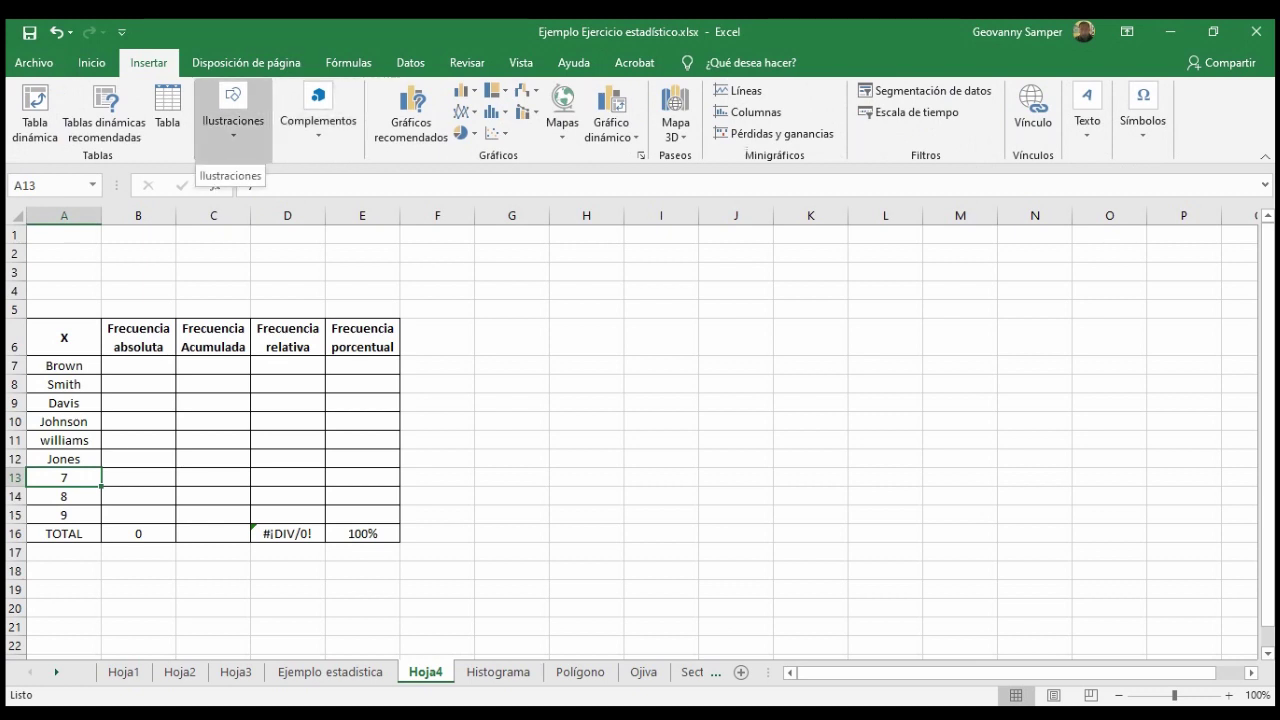
click(232, 110)
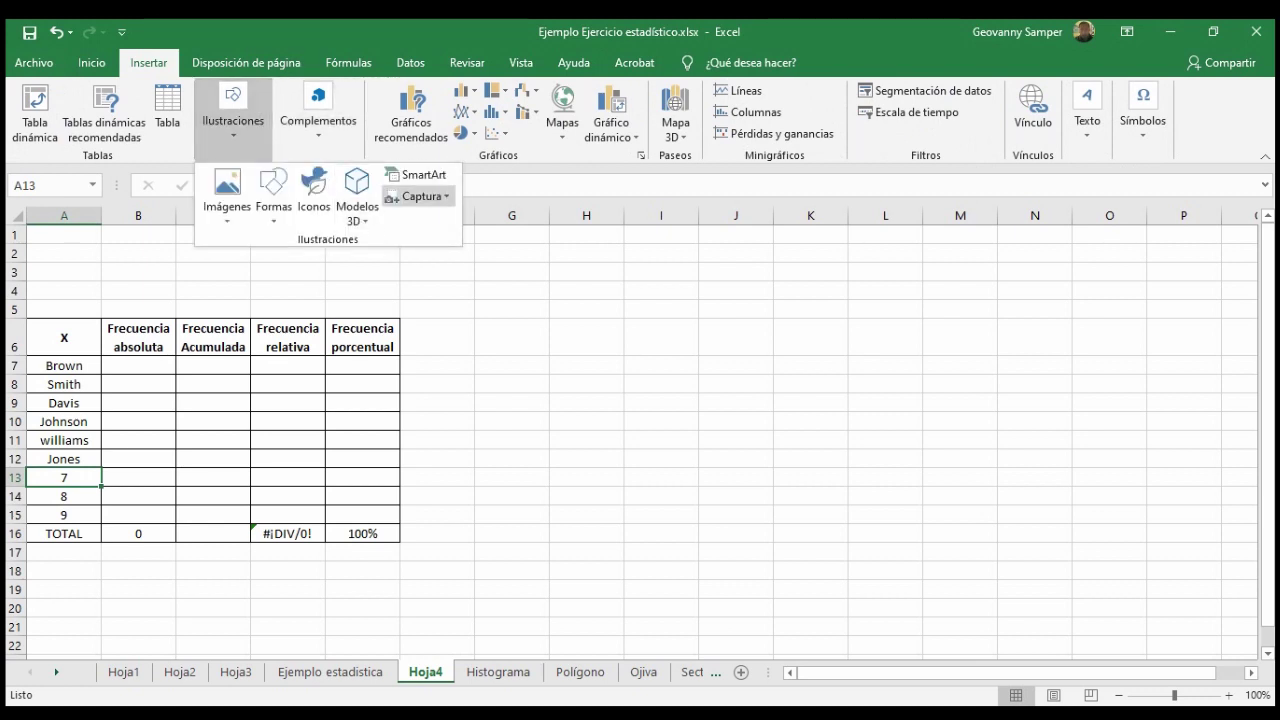
click(420, 196)
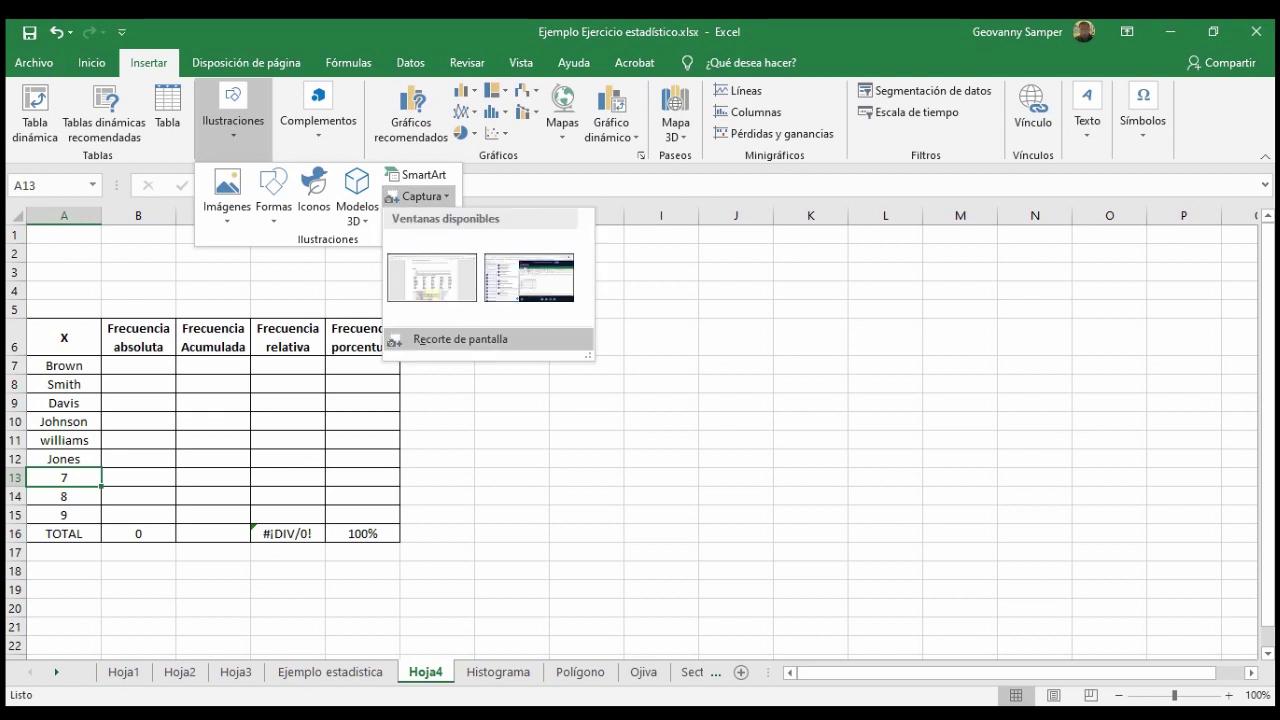
click(460, 339)
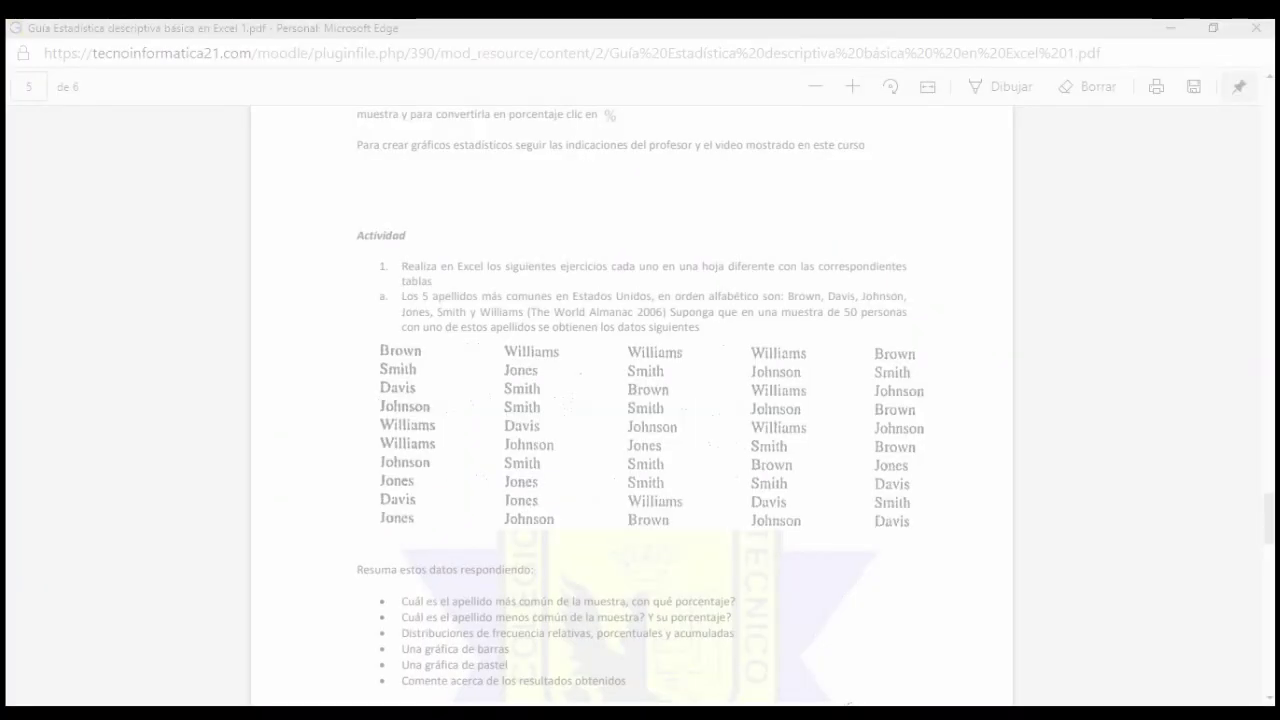
drag(373, 338, 930, 549)
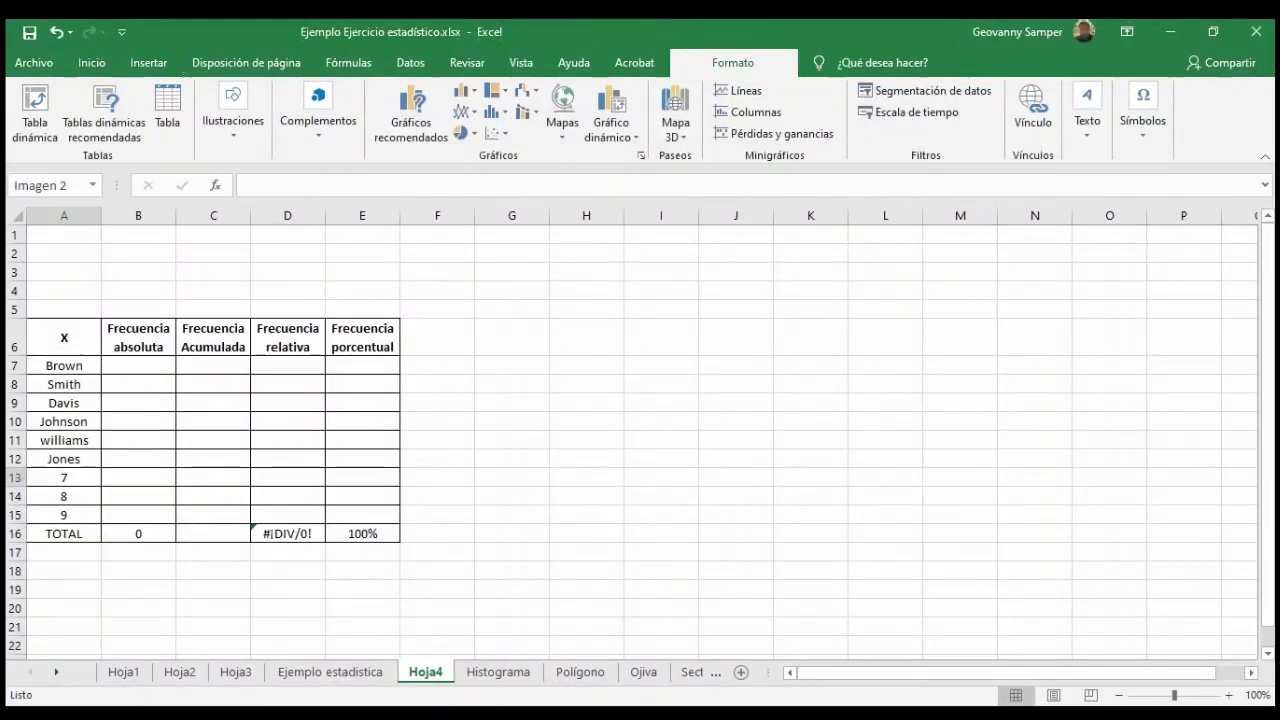
drag(315, 560, 774, 540)
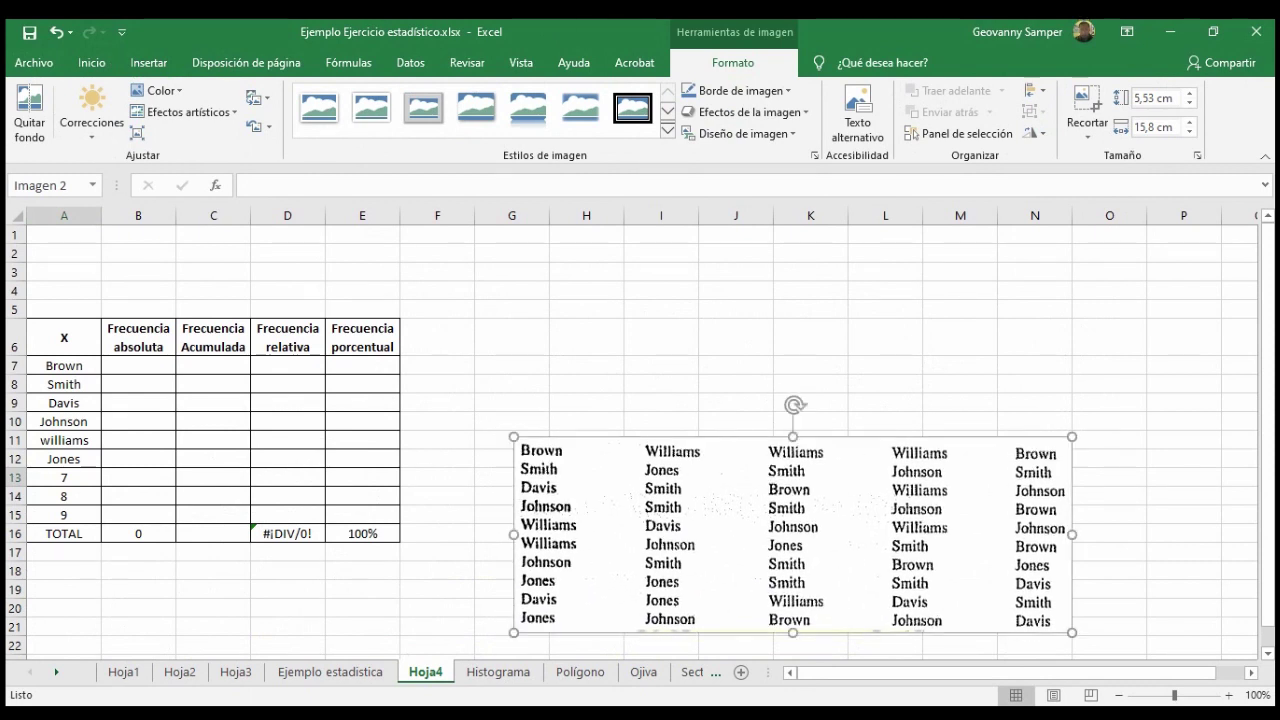
drag(511, 234, 885, 234)
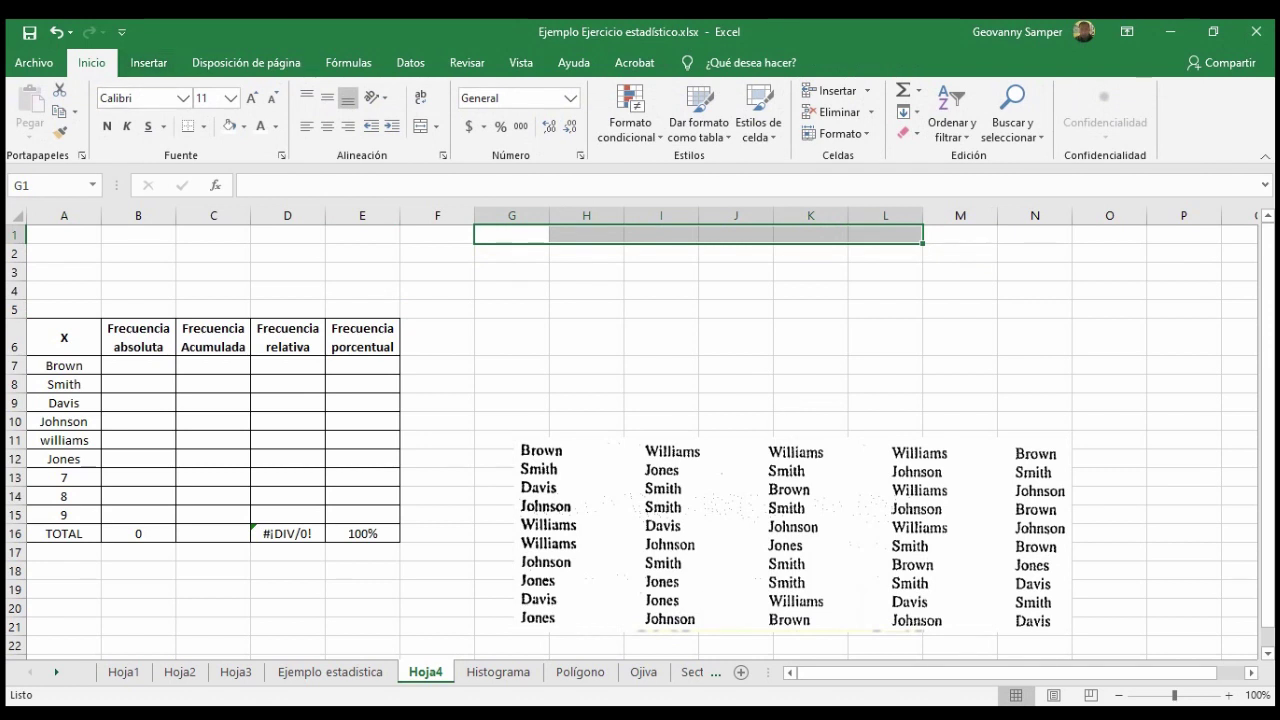
- Merge and centre G1:L1 with the title 'tabla de datos'
click(421, 126)
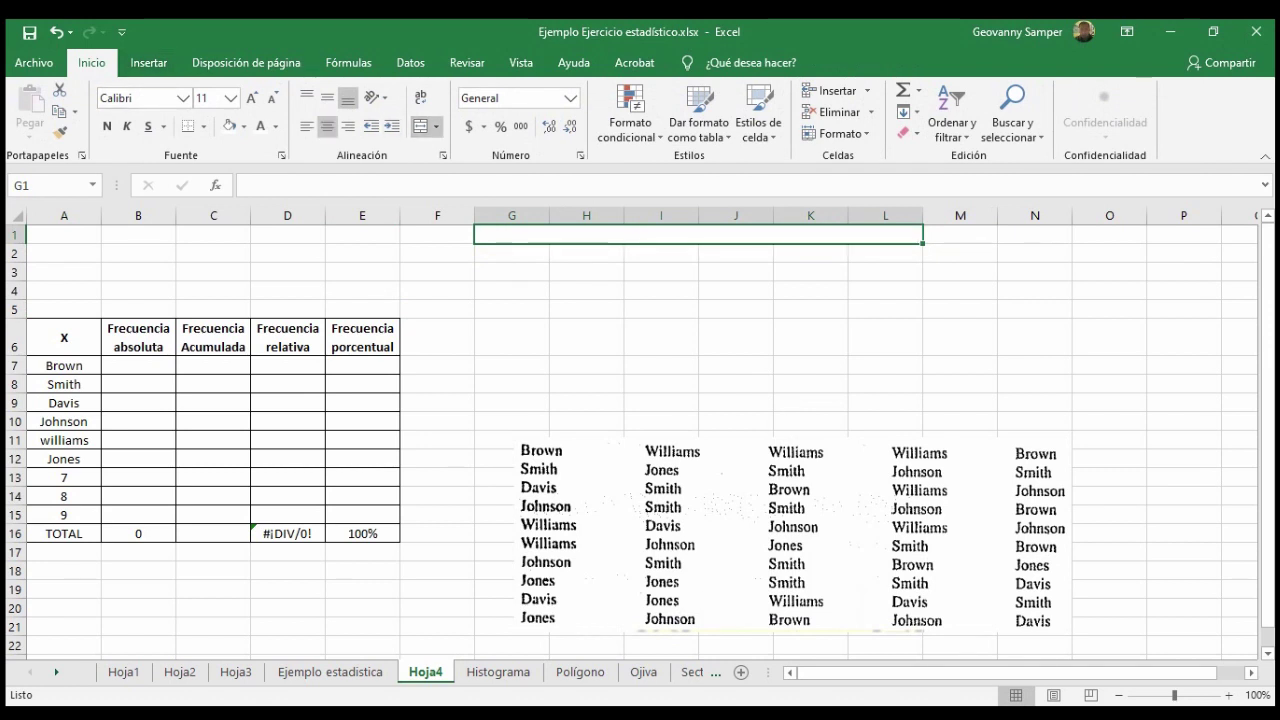
text(tabla de datos)
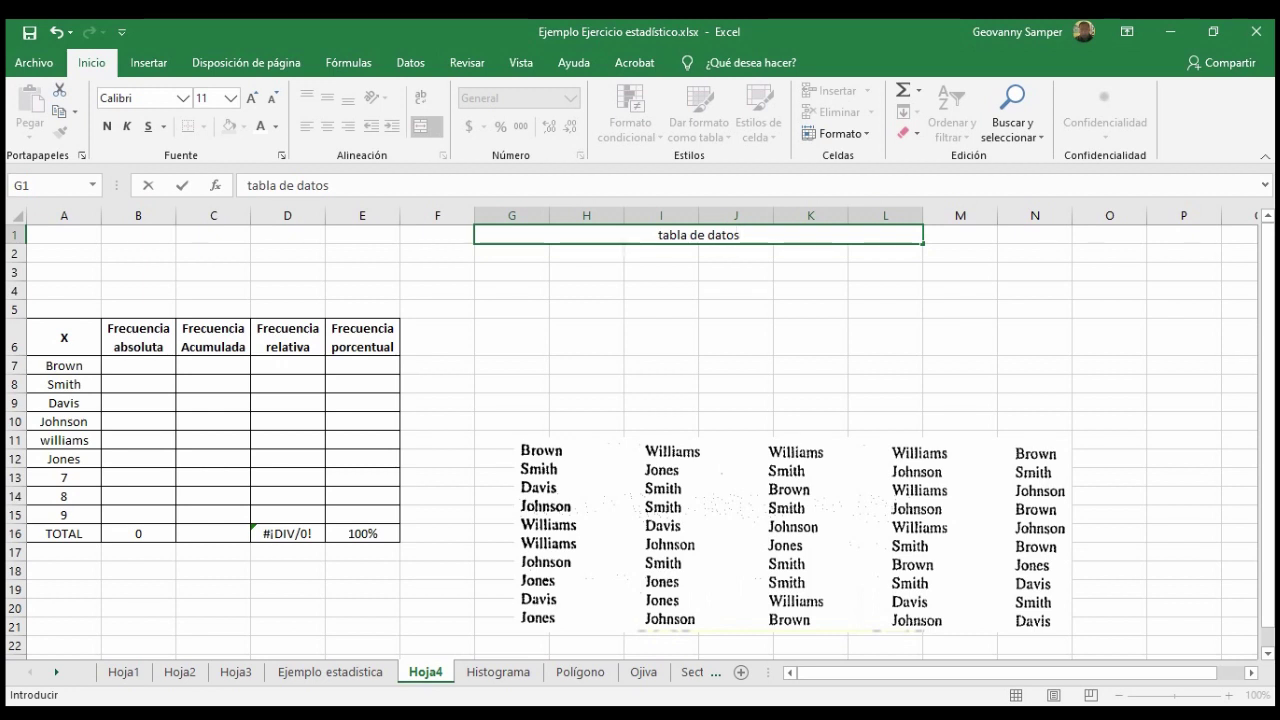
click(64, 570)
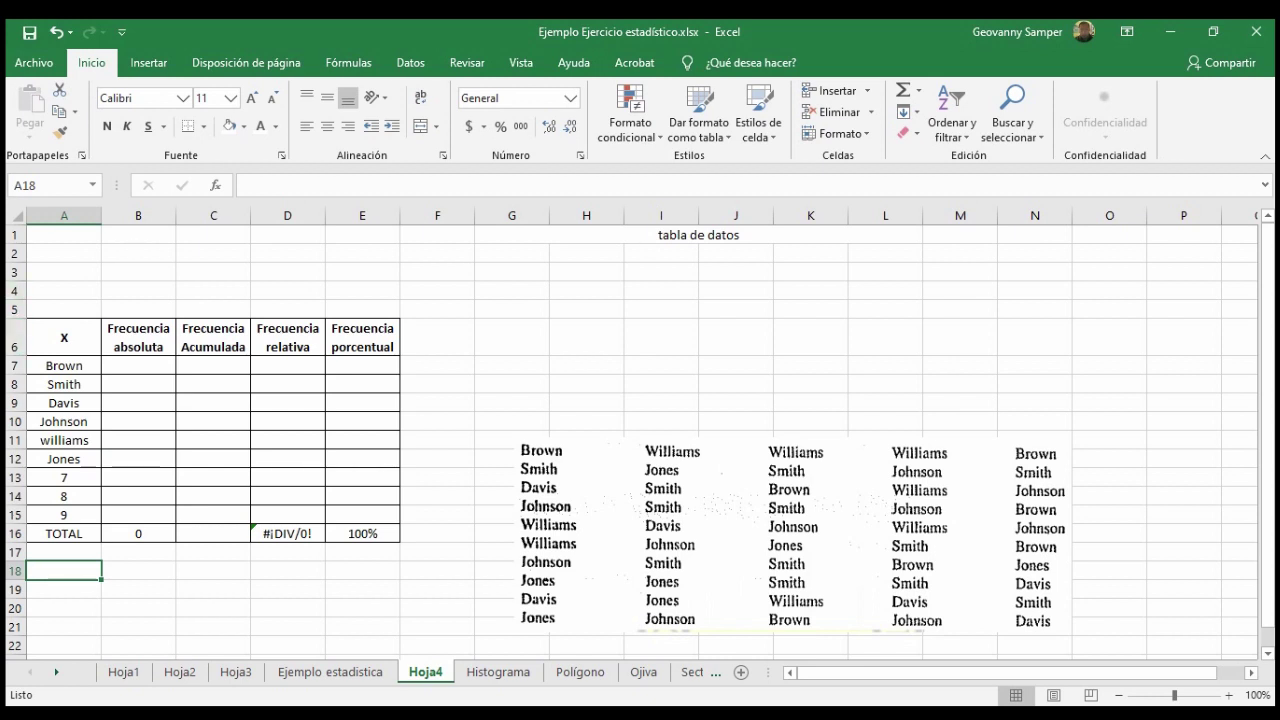
- Move the frequency table A6:E16 down to row 17 and nudge the surname picture
drag(40, 335, 396, 536)
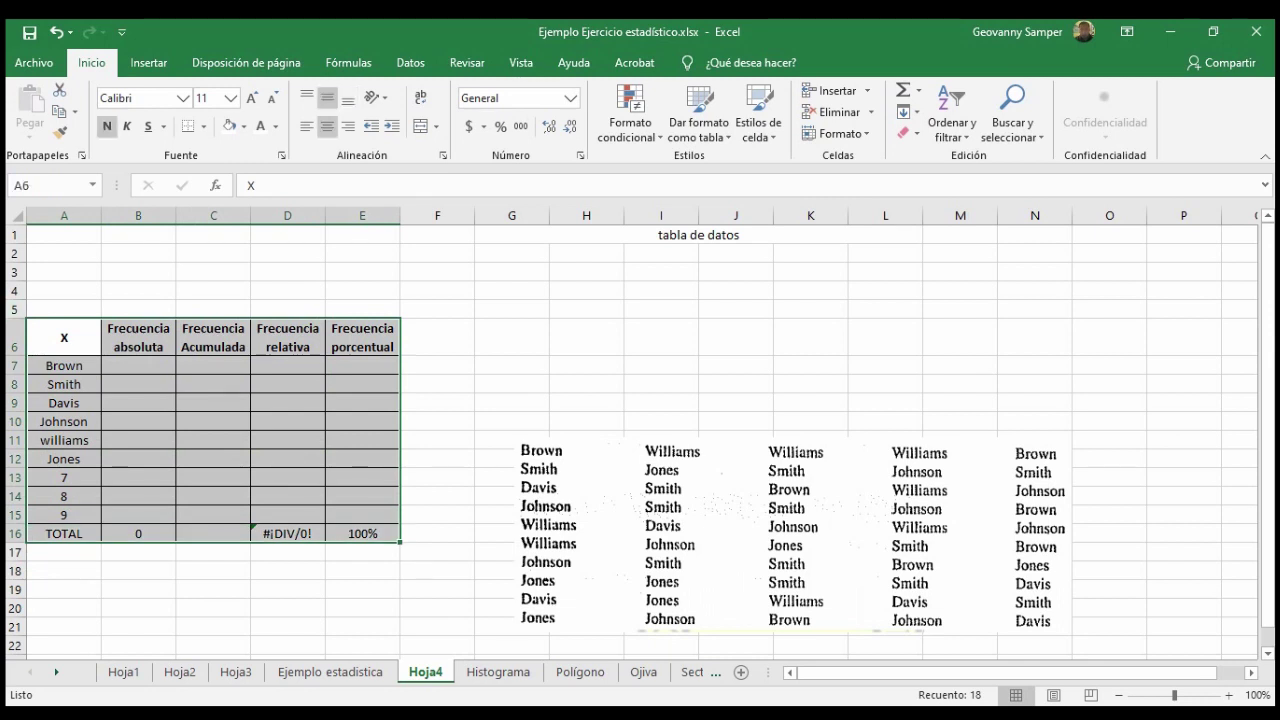
drag(100, 360, 100, 570)
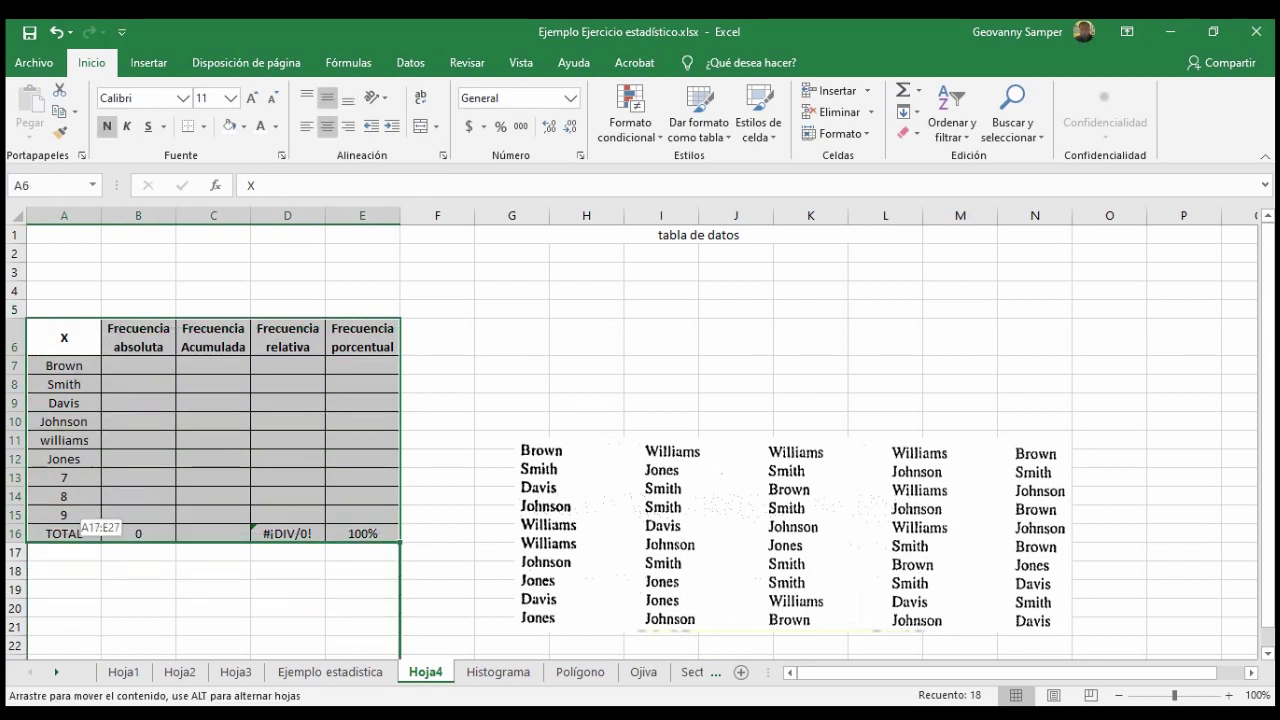
drag(795, 515, 806, 548)
- Enter Brown, Smith, Davis, johnson and Williams into G2:G6
click(512, 253)
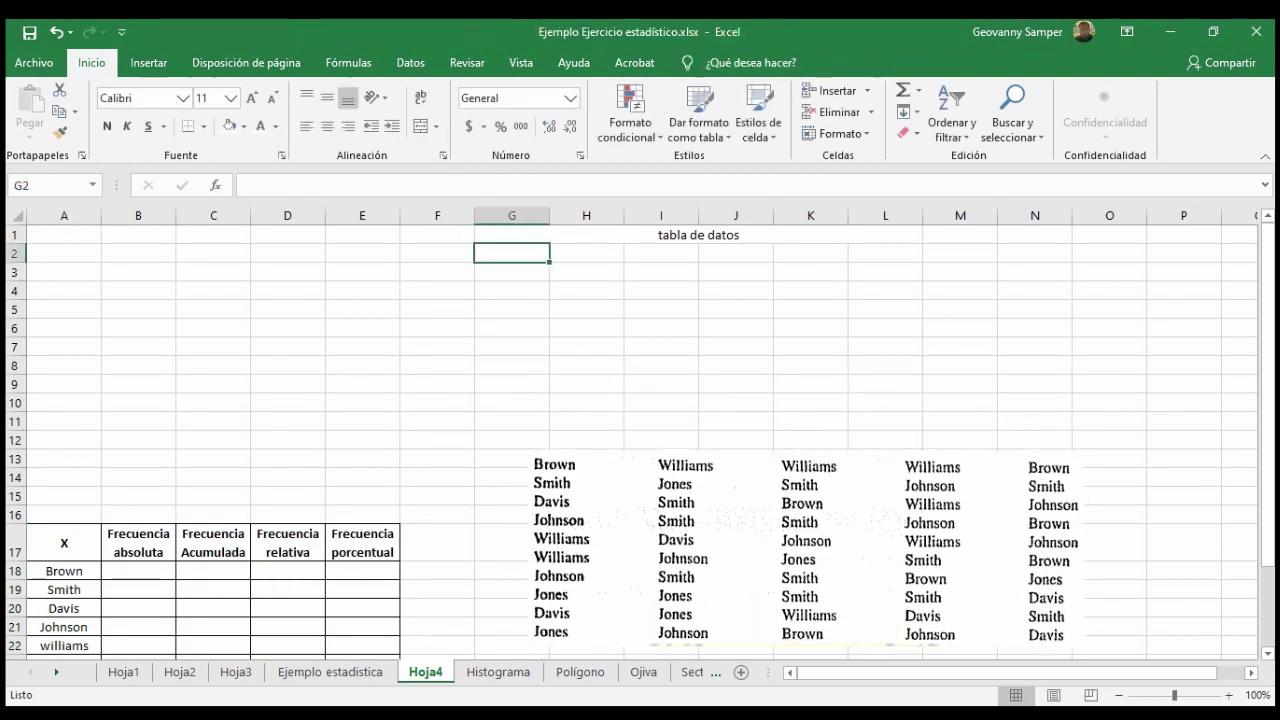
text(Brownn)
key(BackSpace)
key(BackSpace)
key(BackSpace)
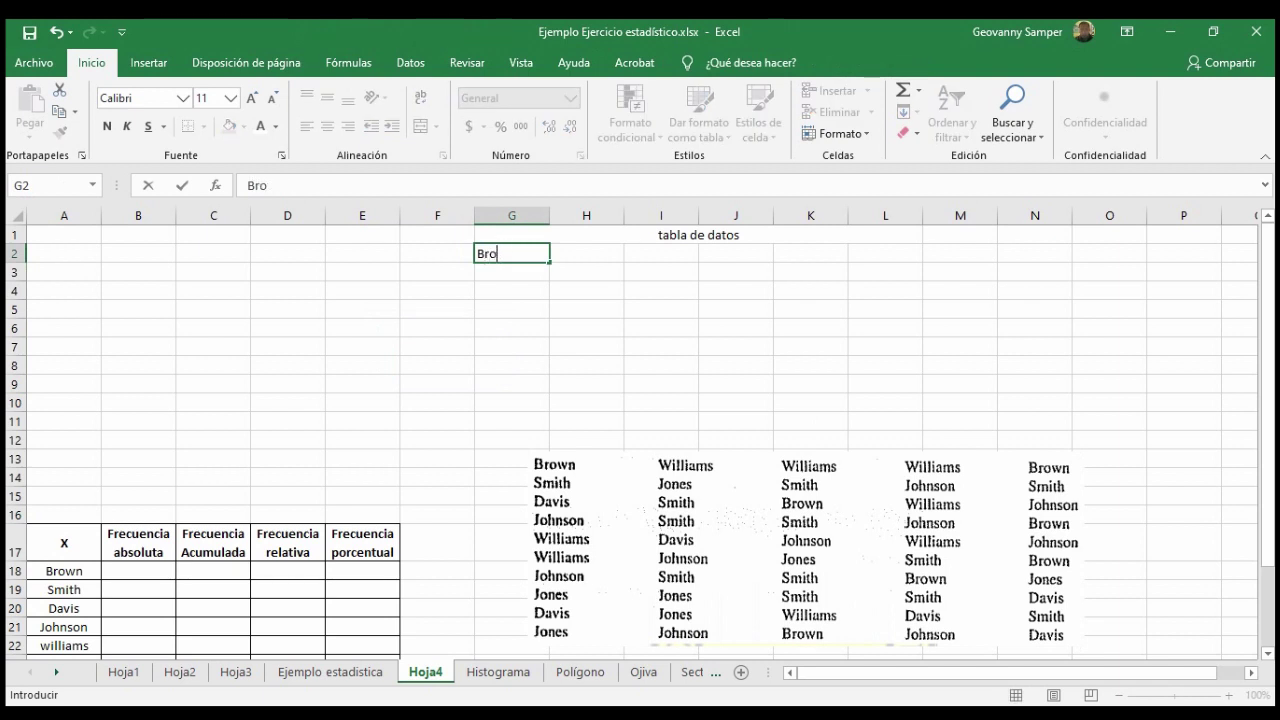
text(wn)
key(Return)
text(Smith)
key(Return)
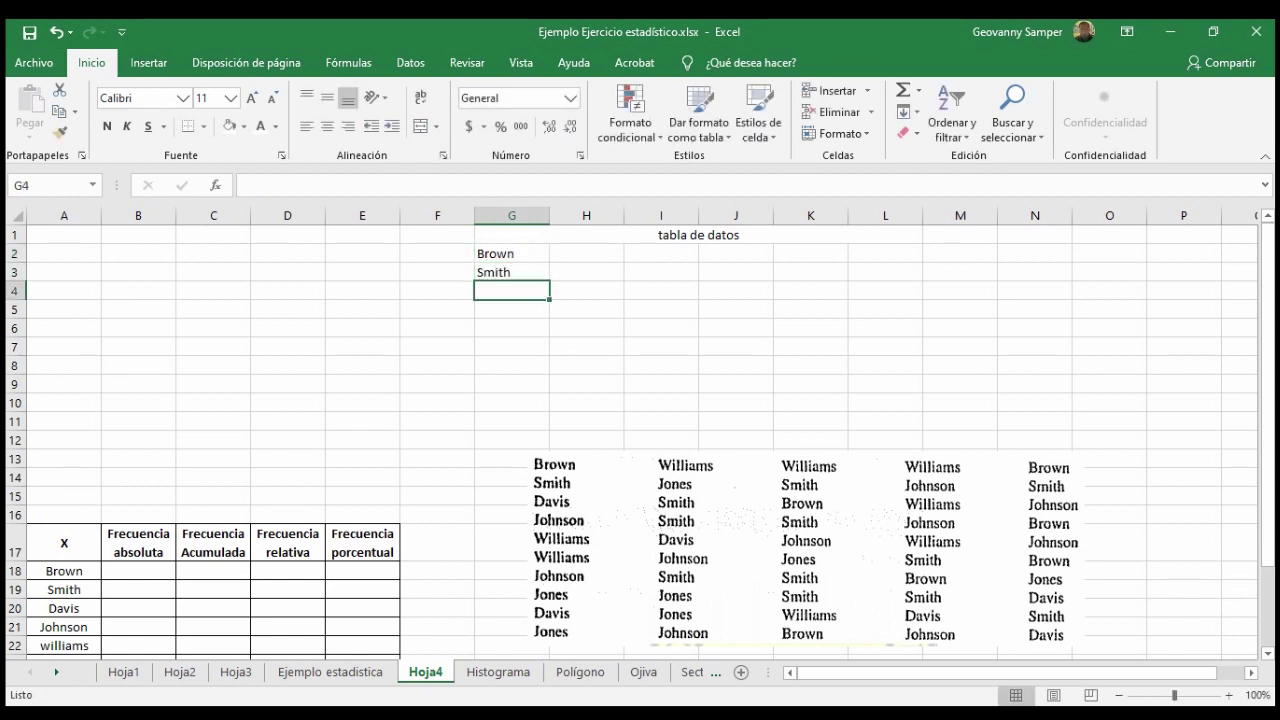
text(Davis)
key(Return)
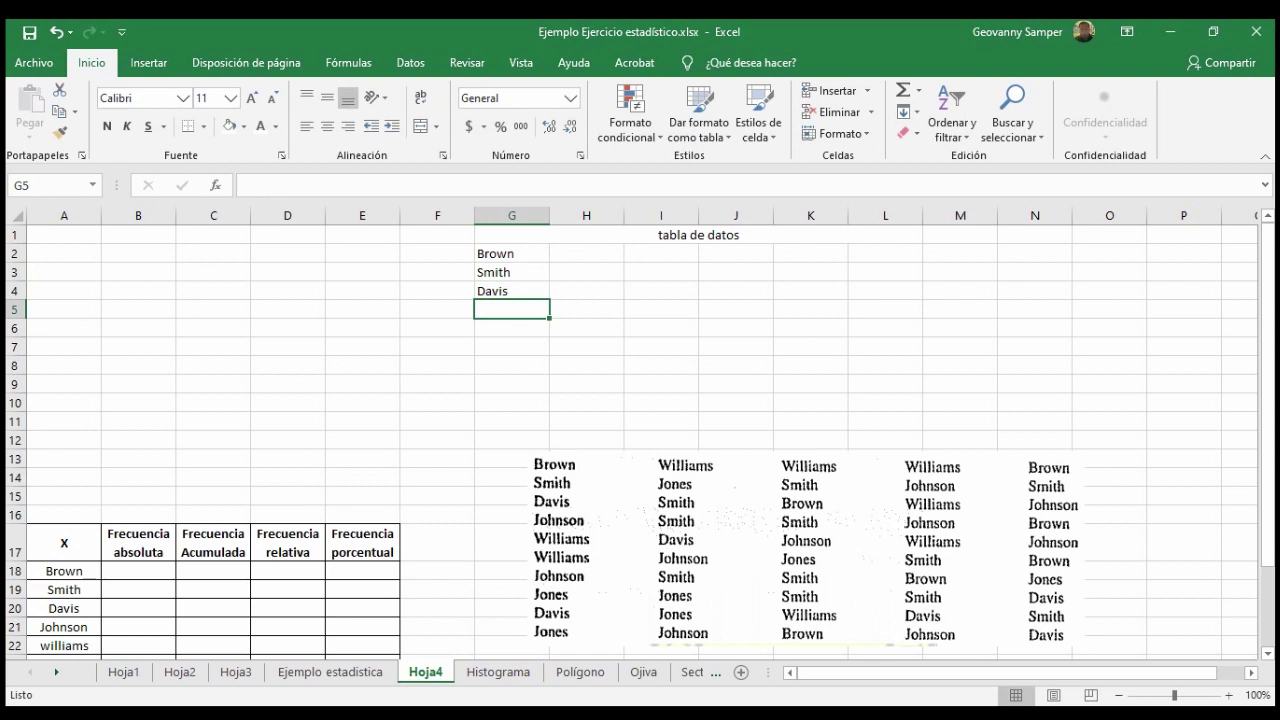
text(johnson)
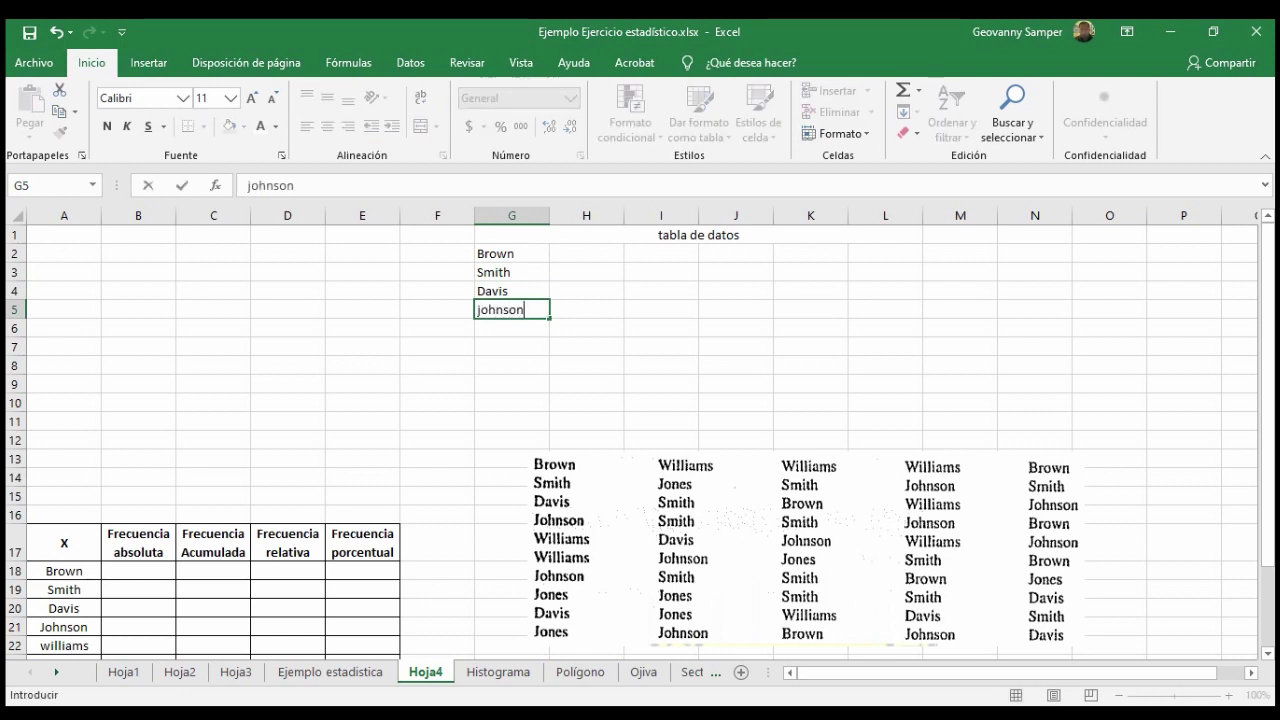
key(Return)
text(Williams)
key(Return)
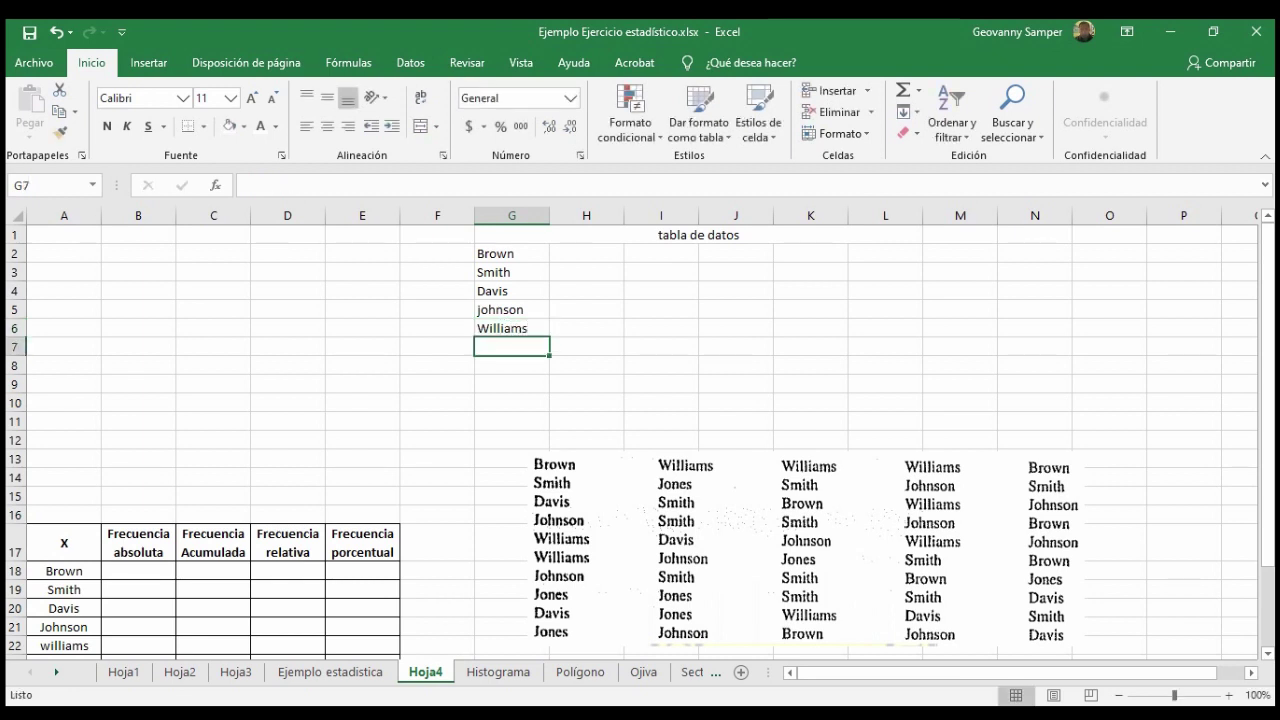
- Enter Williams, Johnson, Jones, Davis and Jones into G7:G11
text(Willi)
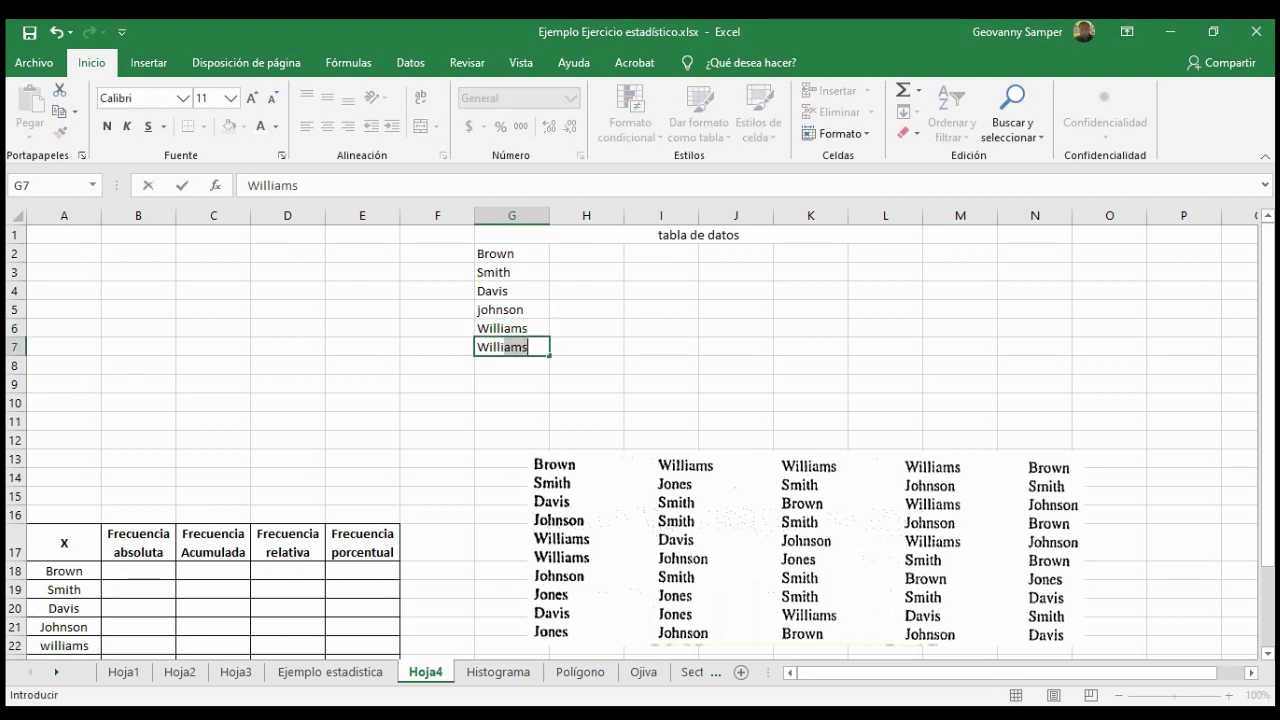
text(ams)
key(Return)
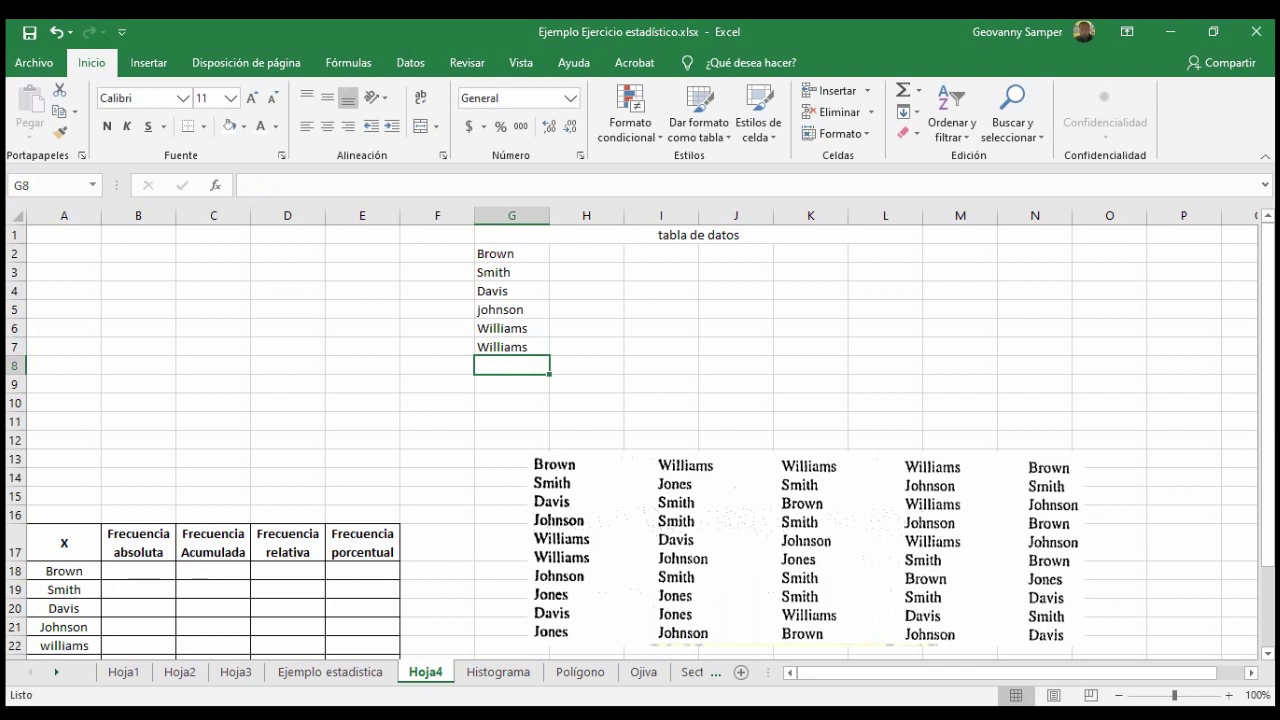
text(Johnson)
key(Return)
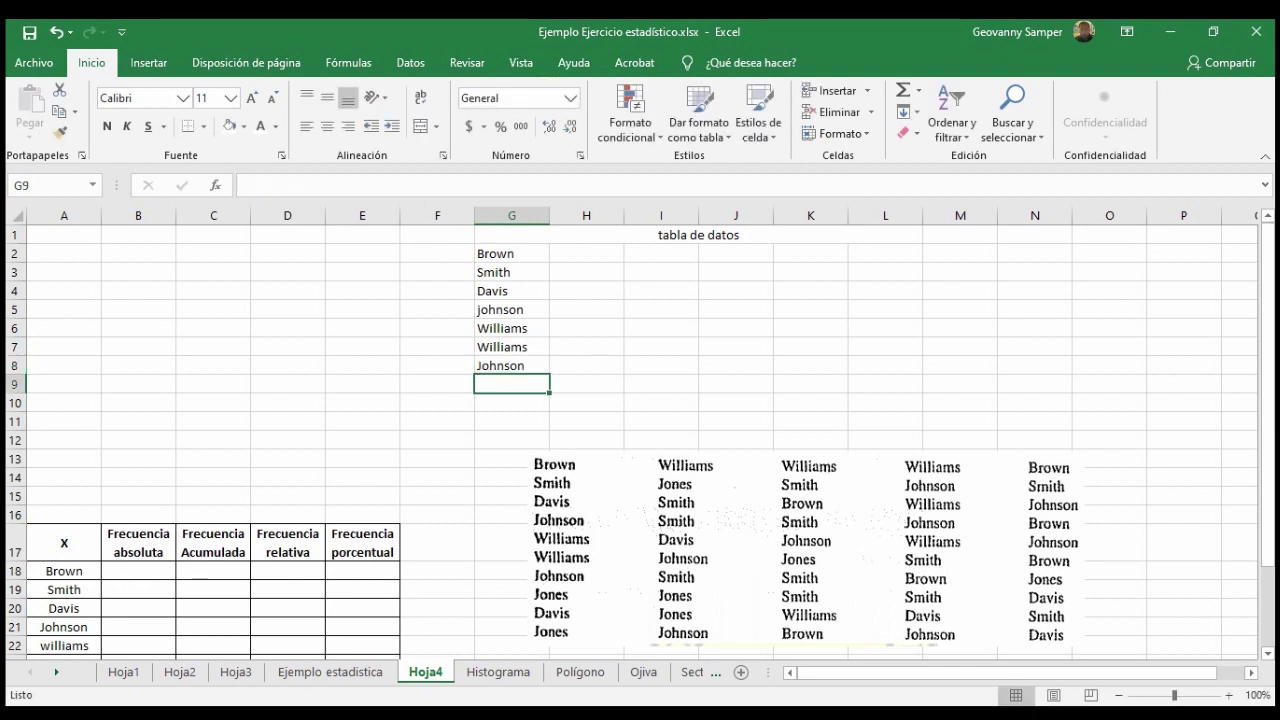
text(Jones)
key(Return)
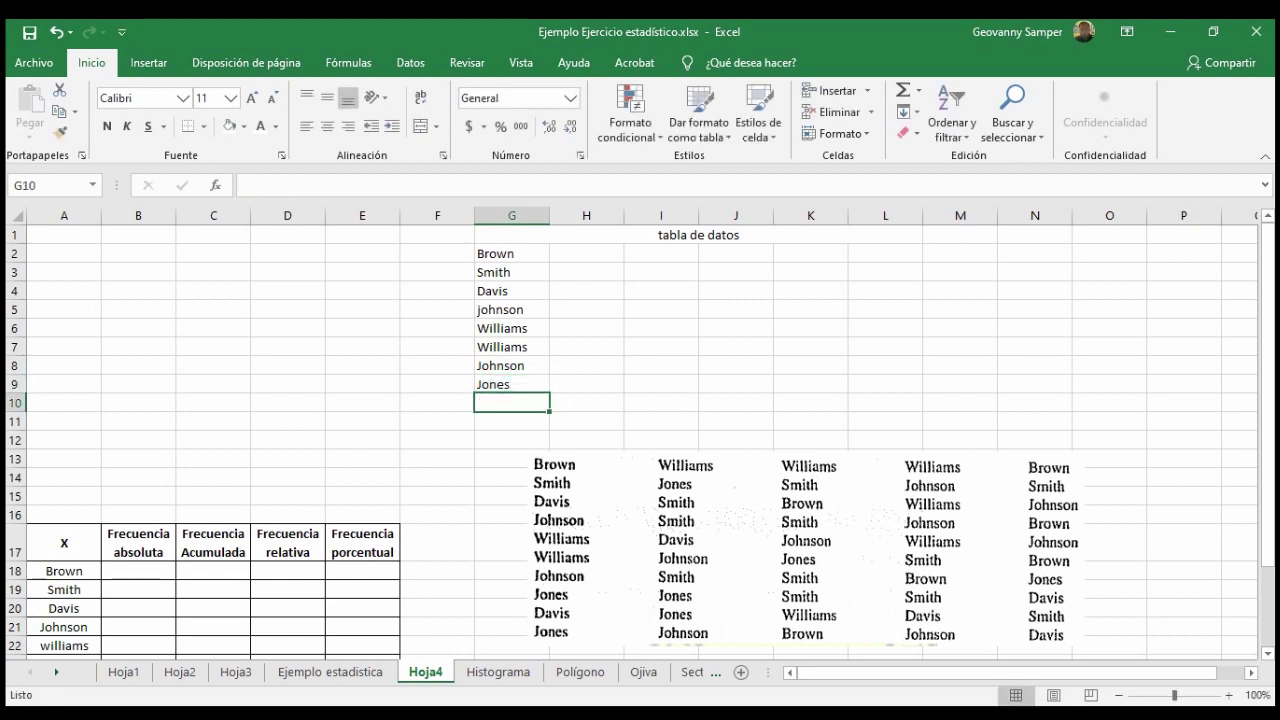
text(Davis)
key(Return)
text(Jones)
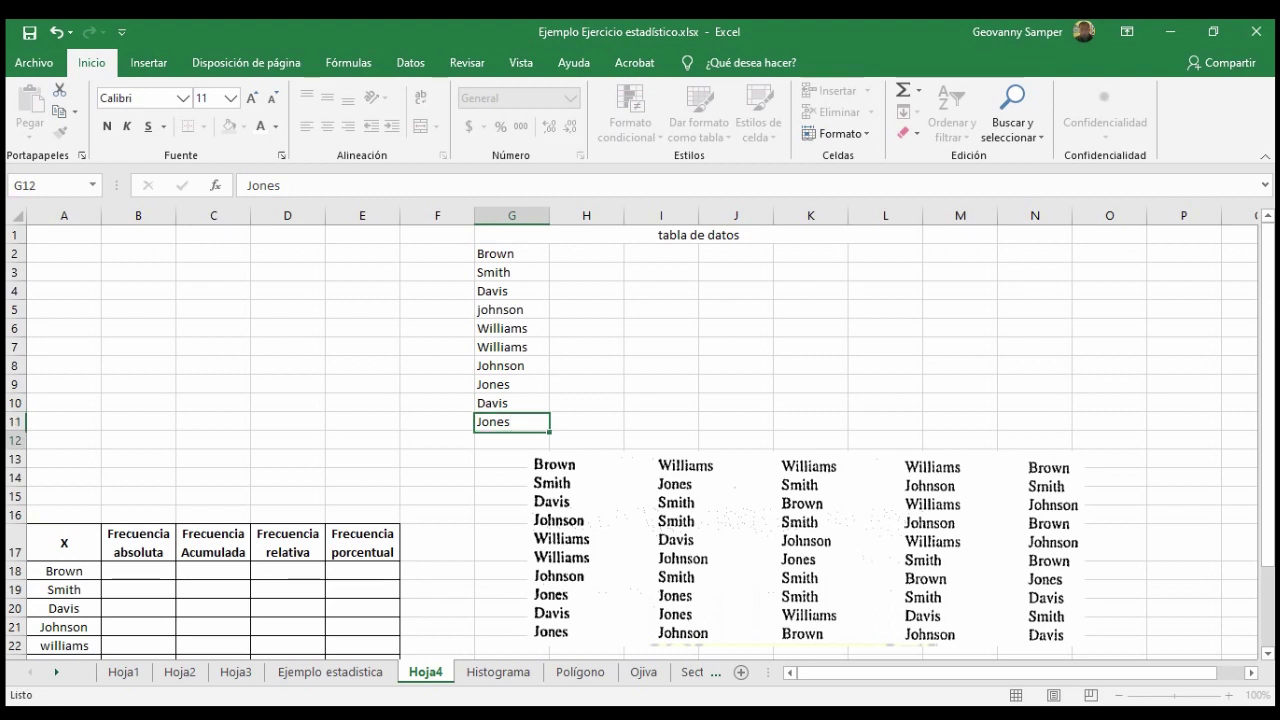
key(Return)
- Apply all borders to G2:L11 and bring the PDF guide back to the front
drag(511, 253, 885, 421)
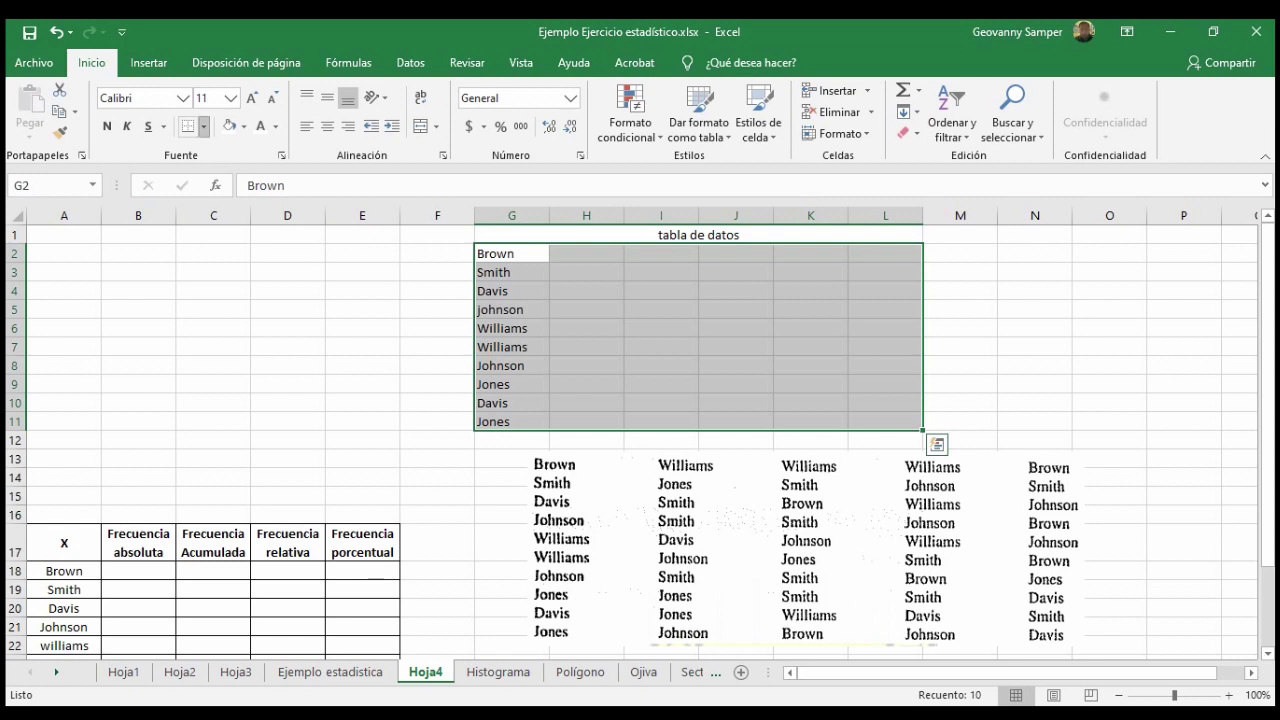
click(204, 126)
click(260, 288)
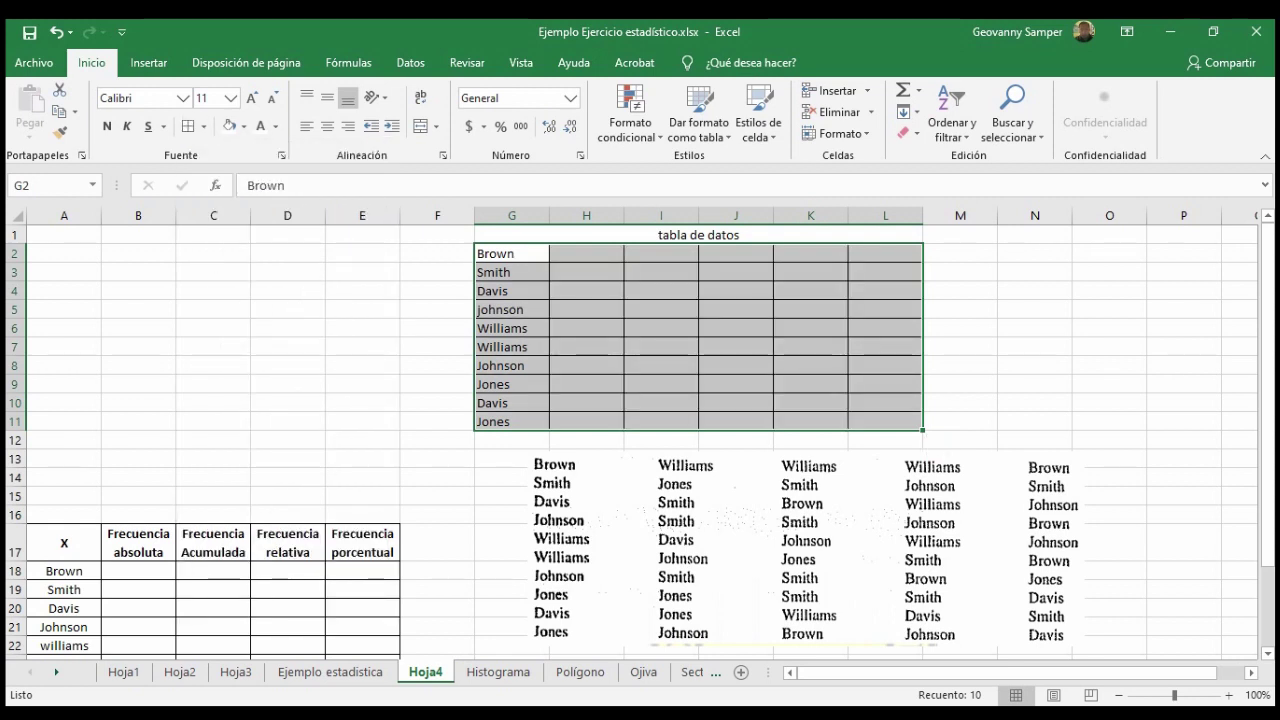
click(411, 712)
click(505, 640)
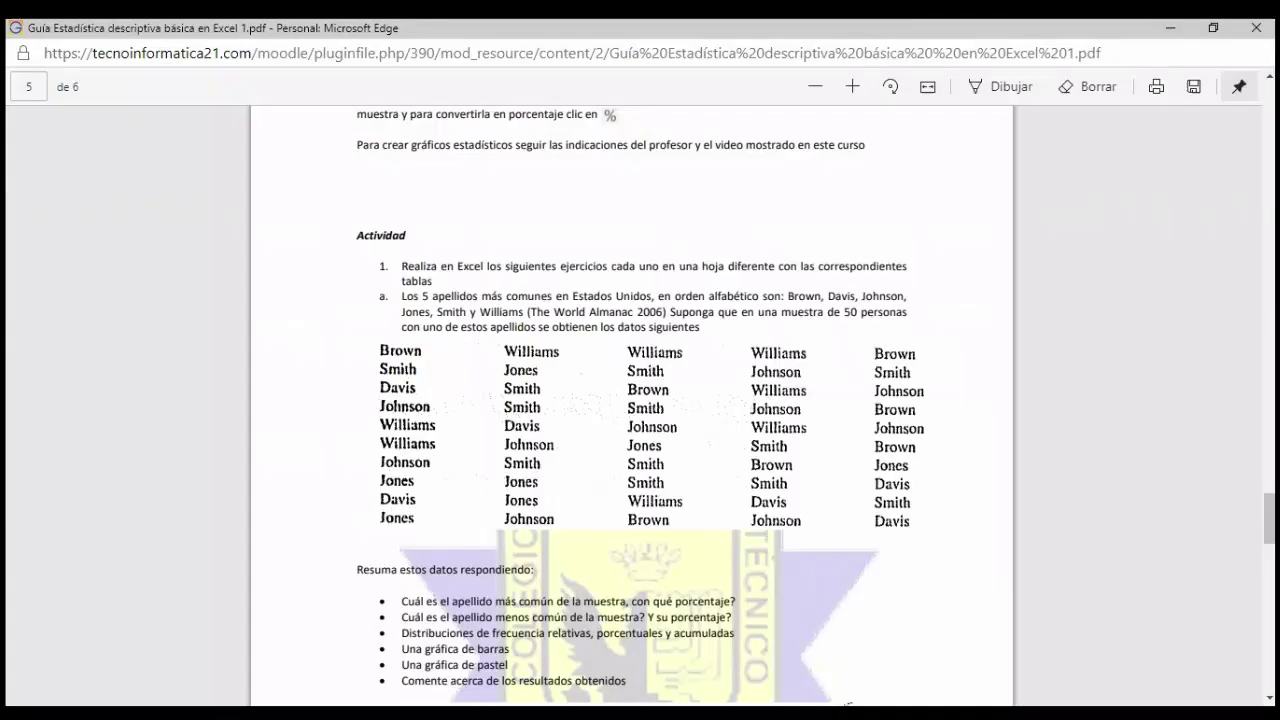
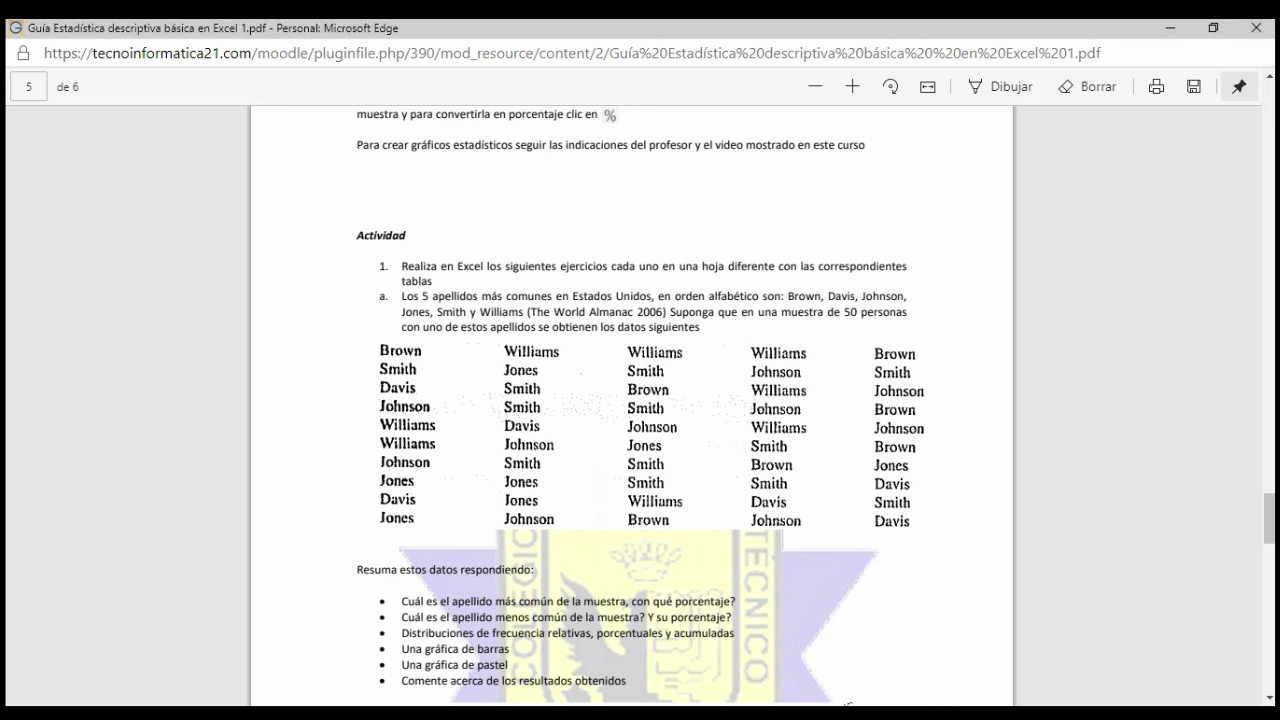
- Point out the six summary questions and the line about commenting on results
scroll(848, 650, down, 2)
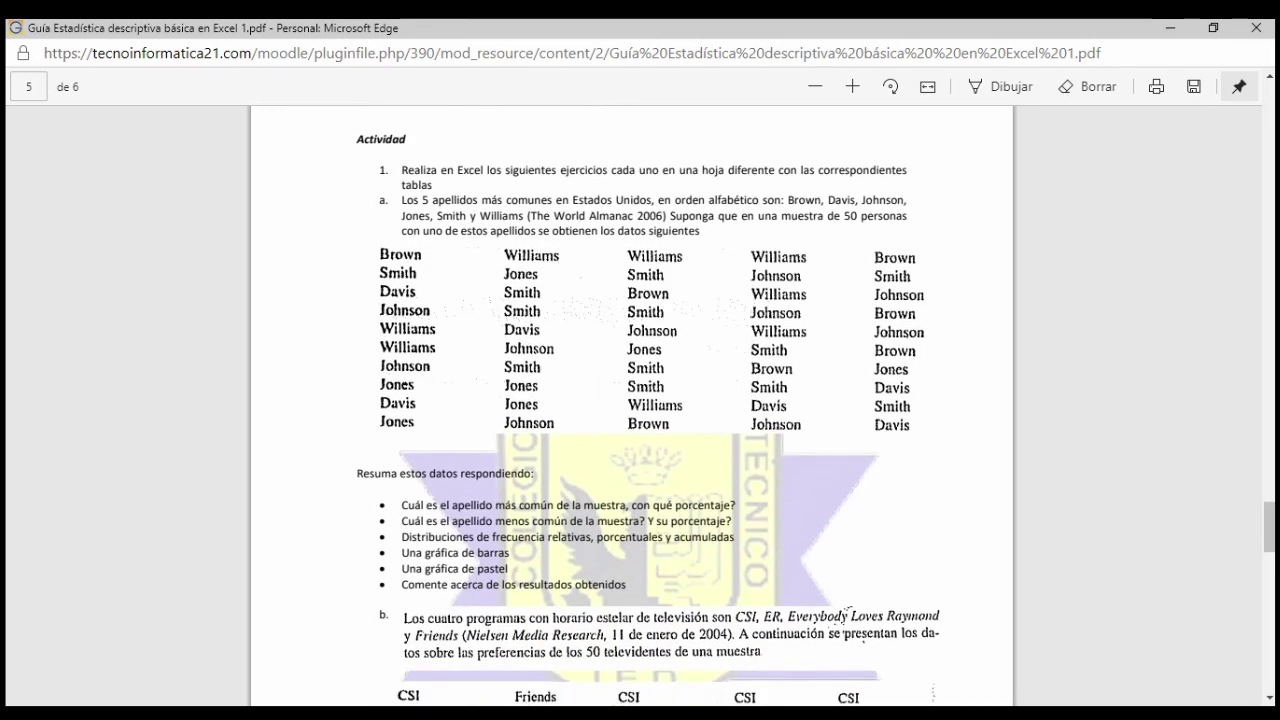
scroll(640, 420, down, 2)
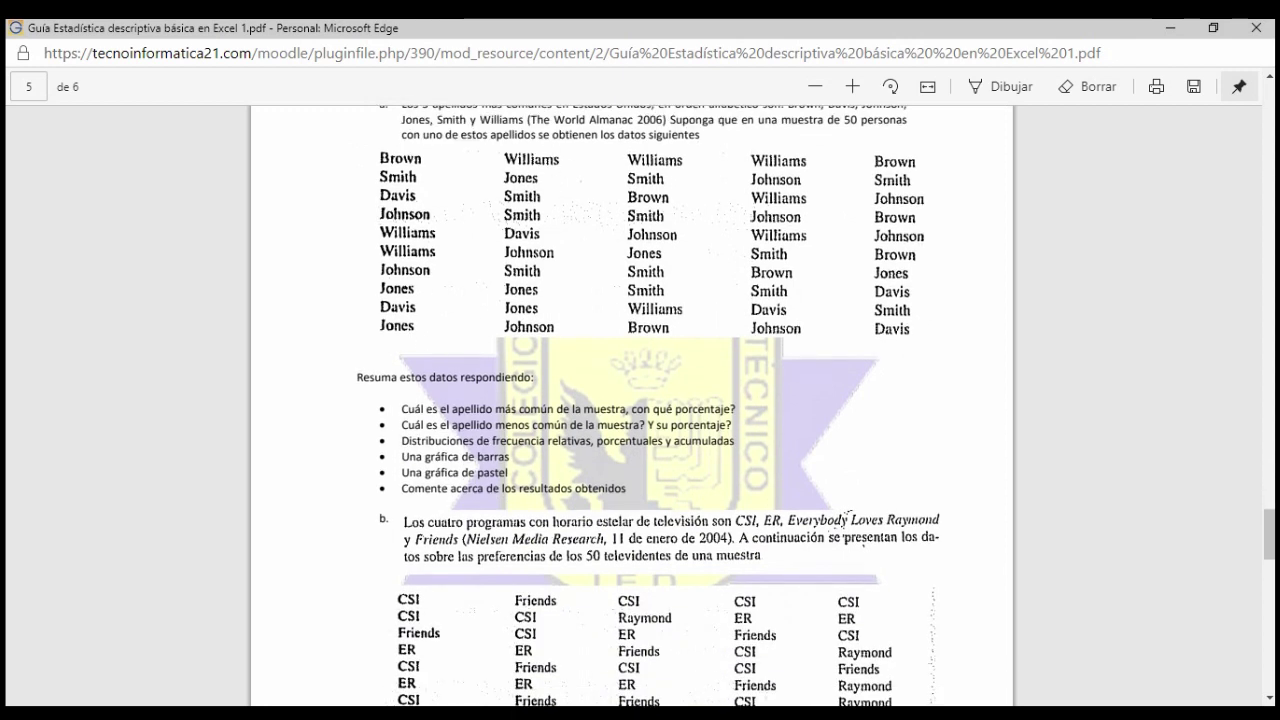
drag(402, 409, 626, 488)
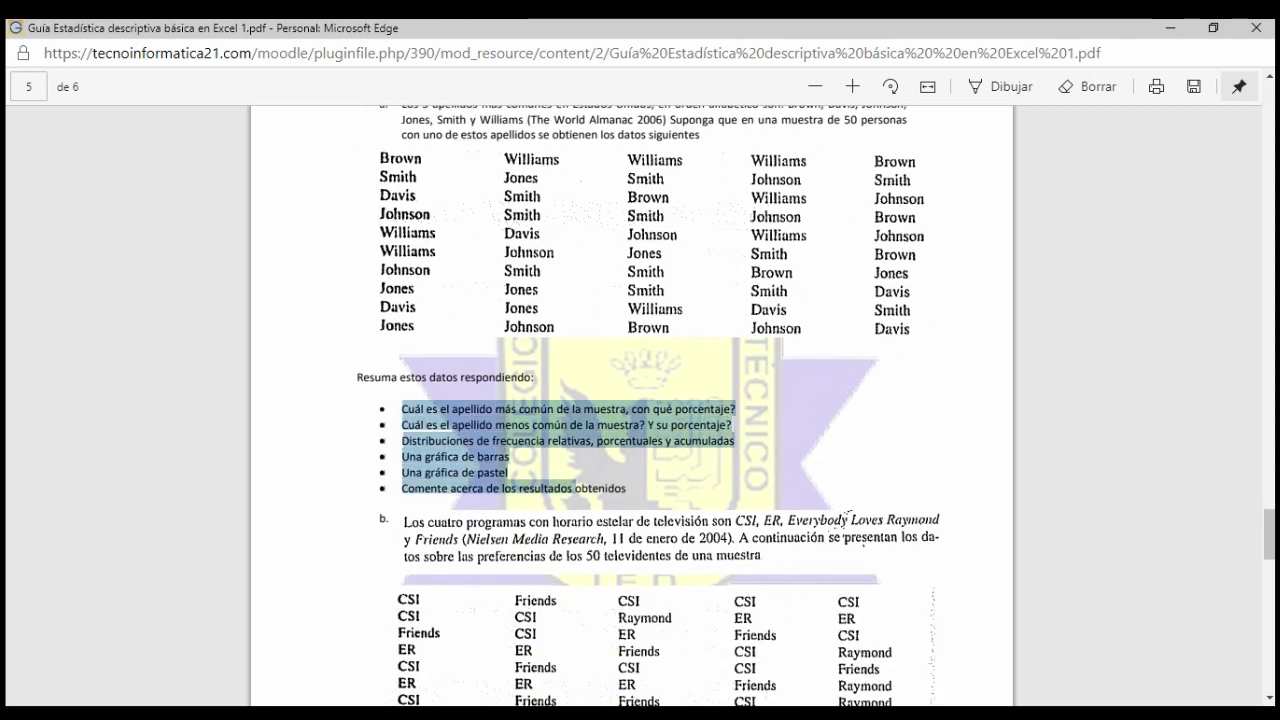
click(848, 518)
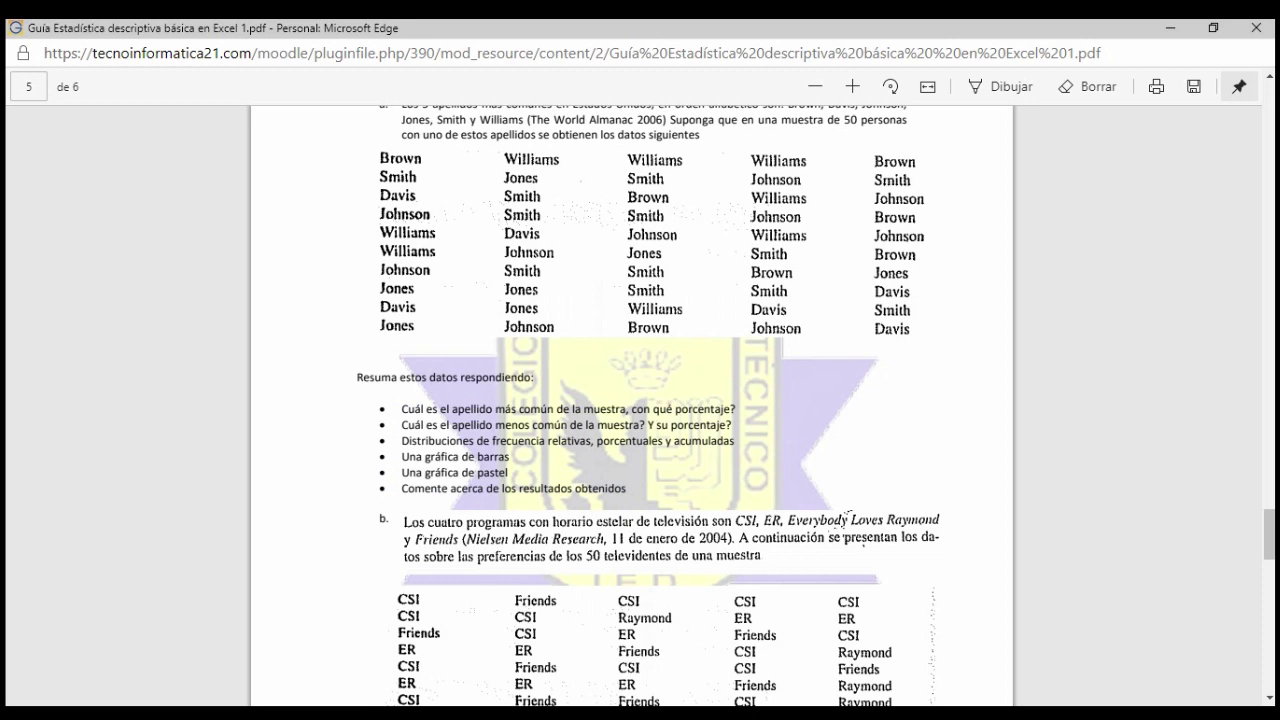
drag(402, 488, 626, 488)
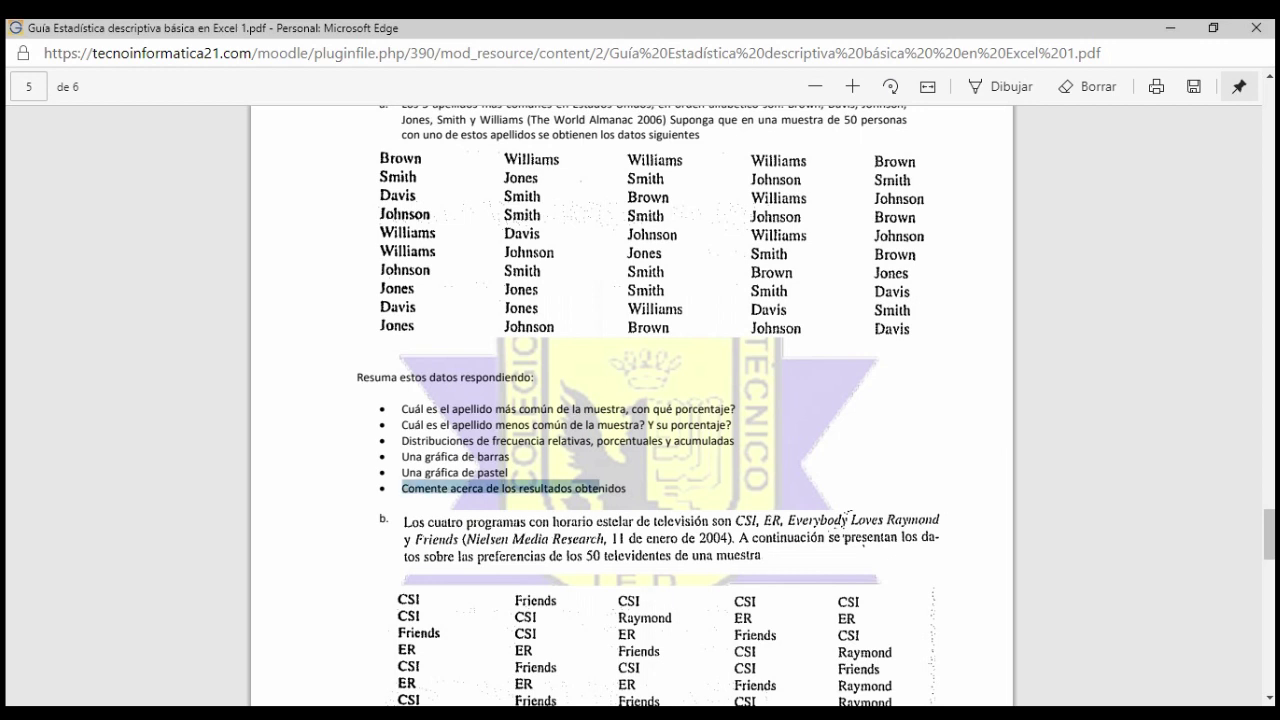
click(848, 518)
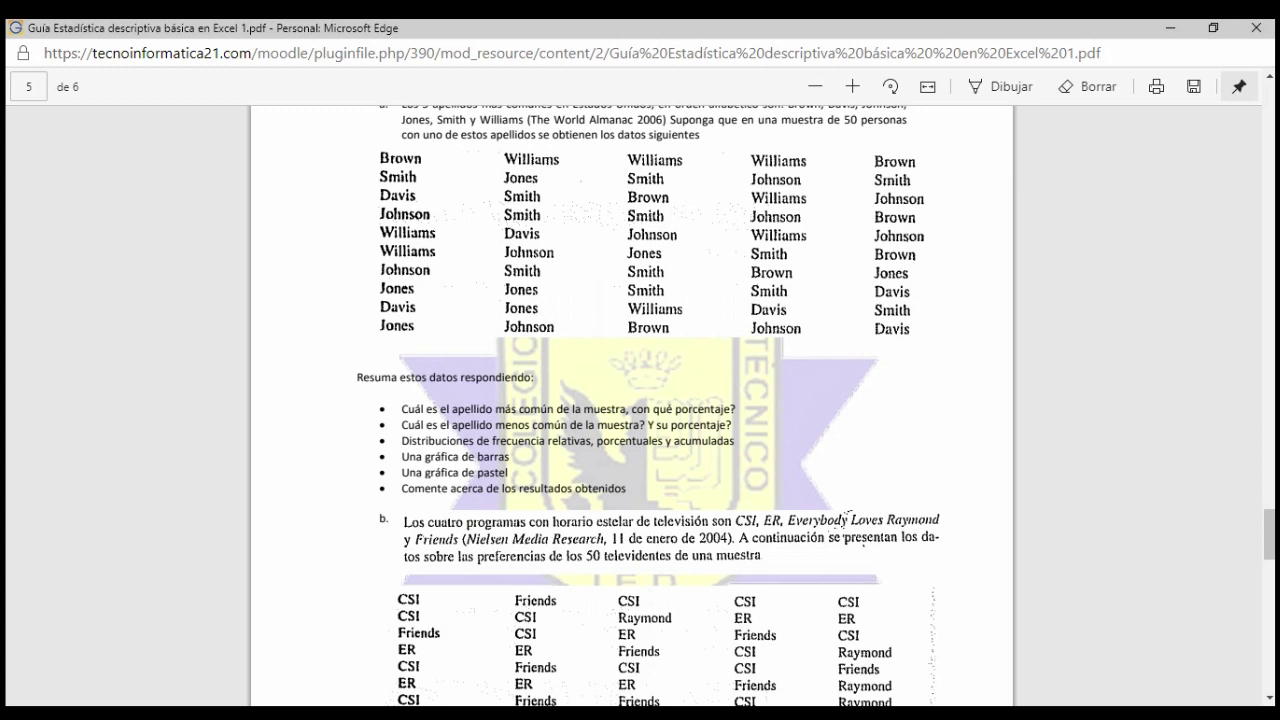
- In Excel, enter Williams, Jones, Smith, Smith, Davis and Johnson into H2:H7
mouse_move(503, 712)
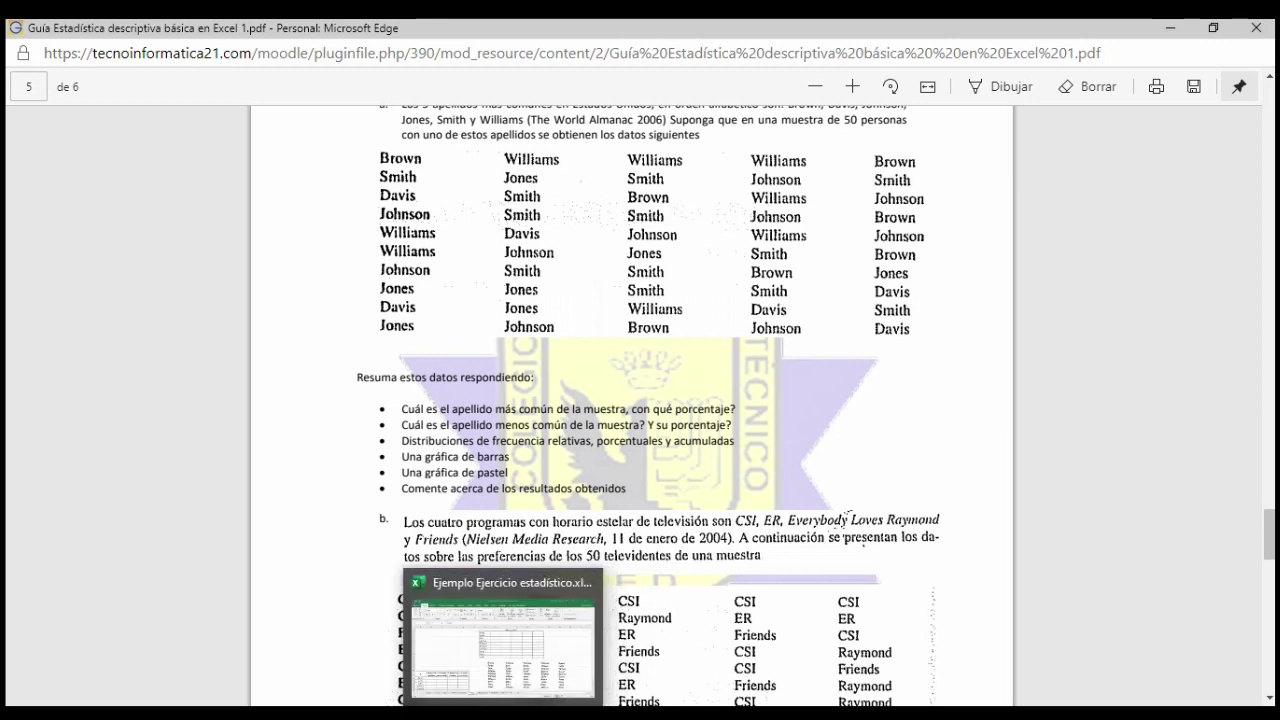
click(503, 640)
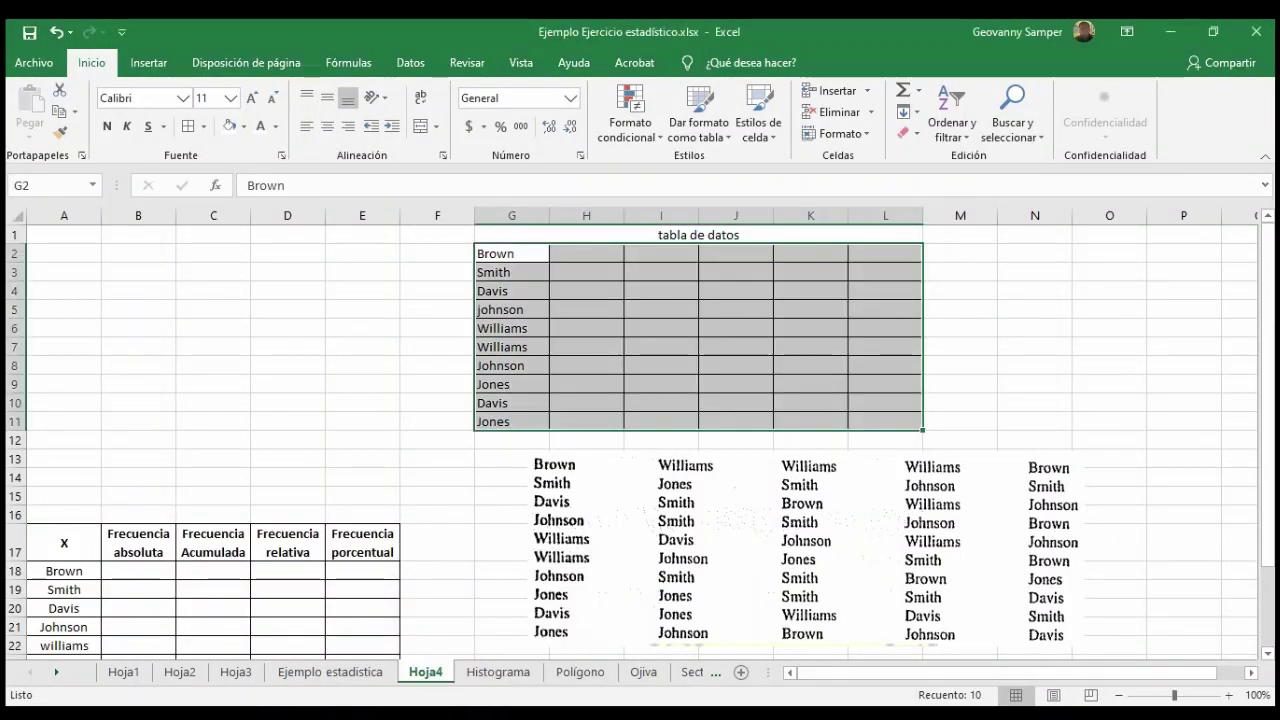
click(586, 253)
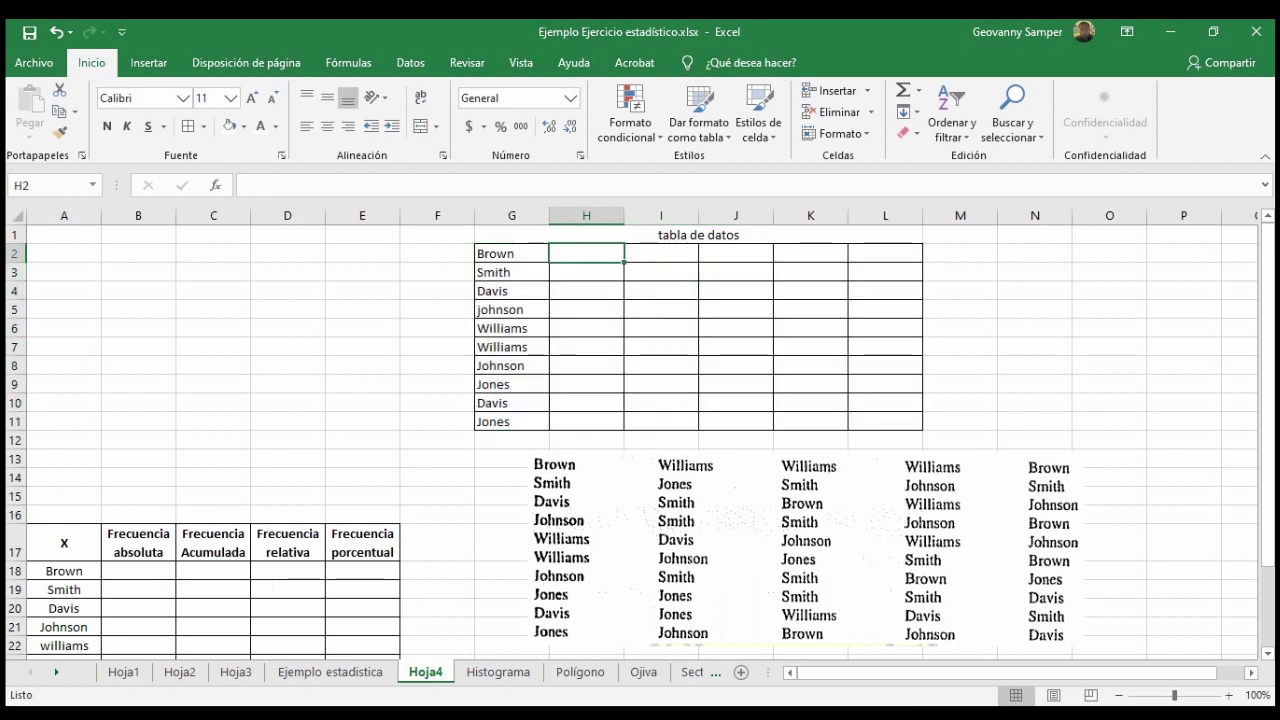
text(Williams)
key(Return)
text(jones)
key(Return)
text(Smith)
key(Return)
text(Smith)
key(Return)
text(Dai)
text(vis)
key(Return)
text(Johnson)
key(Return)
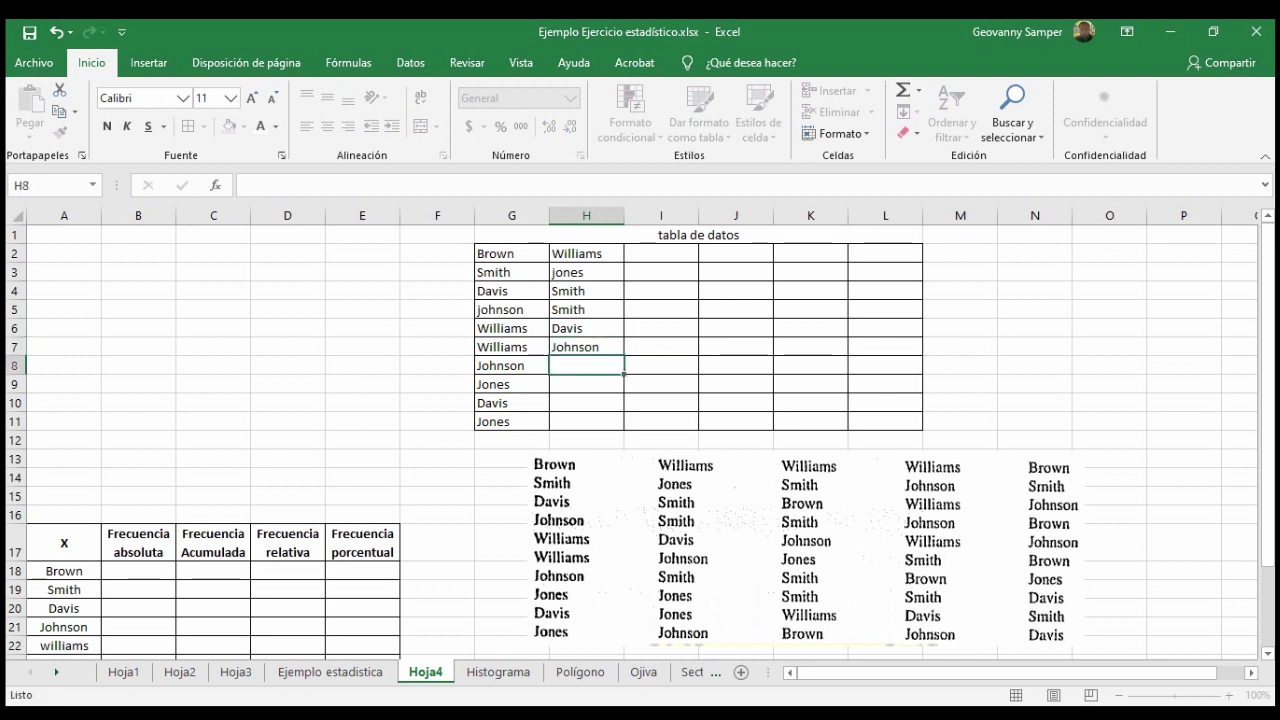
- Enter Smith (fixing a typo), Jones, Jones and Johson into H8:H11
text(Smoth)
key(Return)
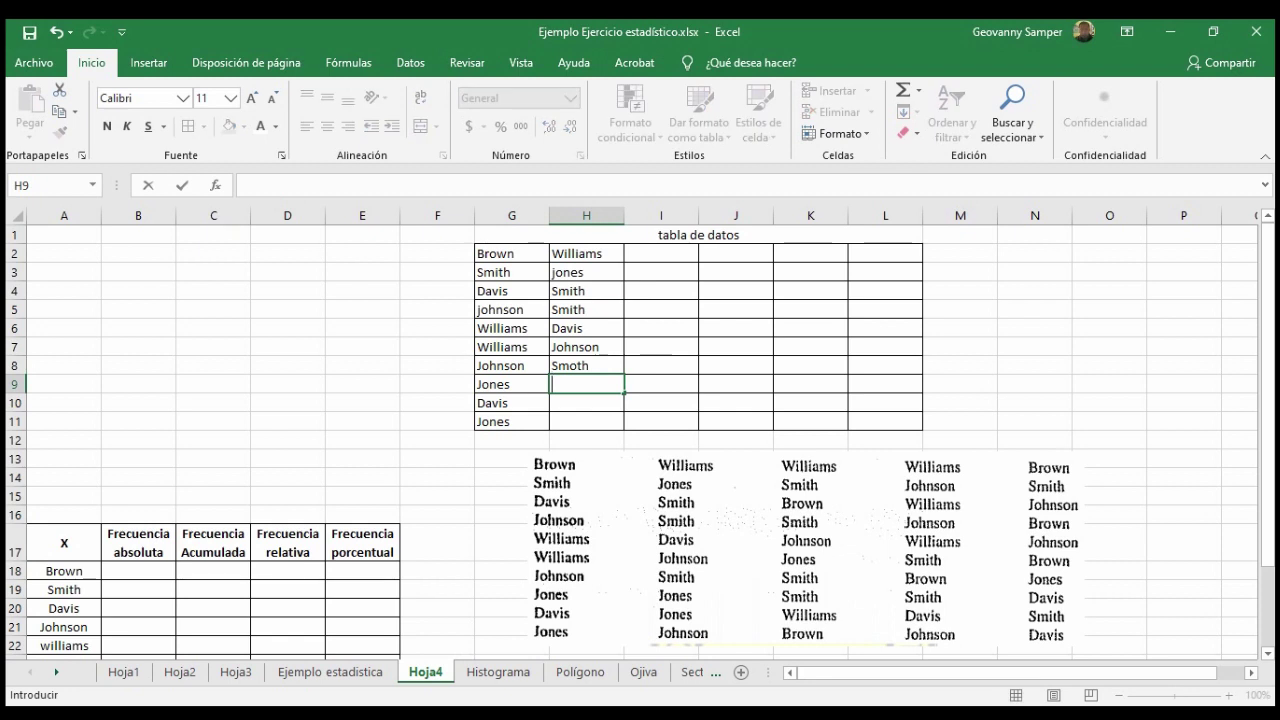
key(Up)
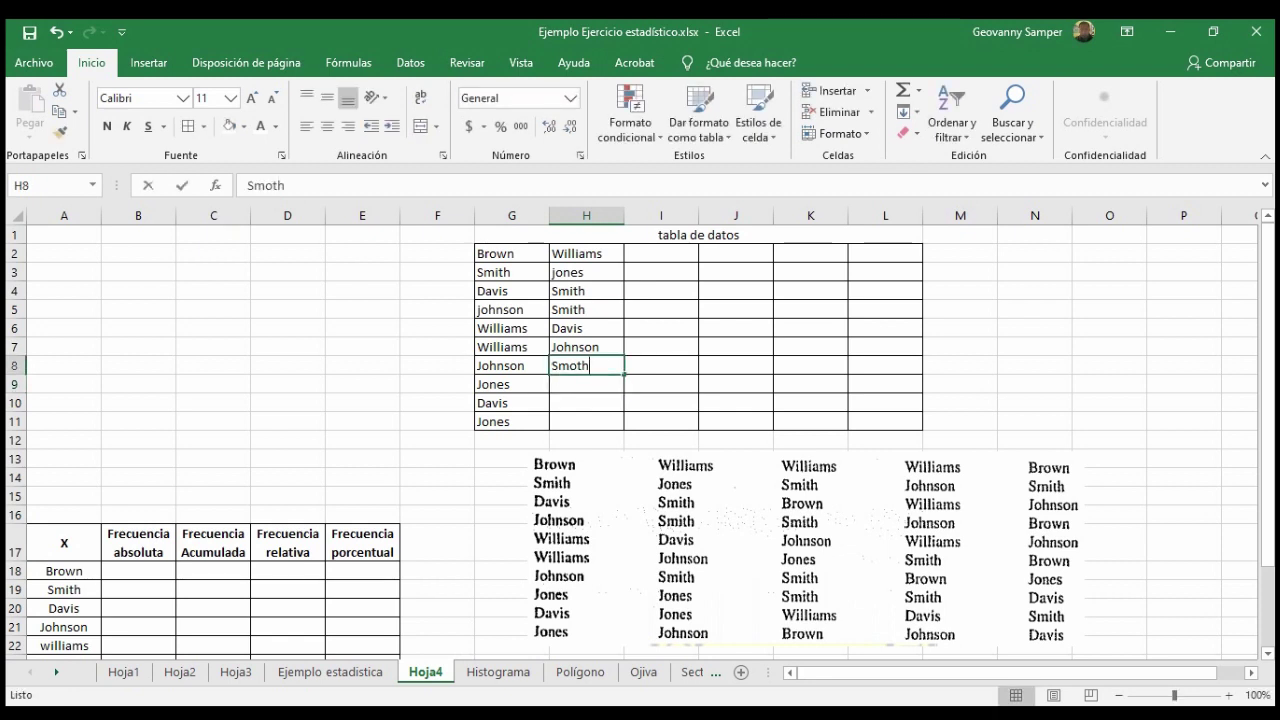
text(Smi)
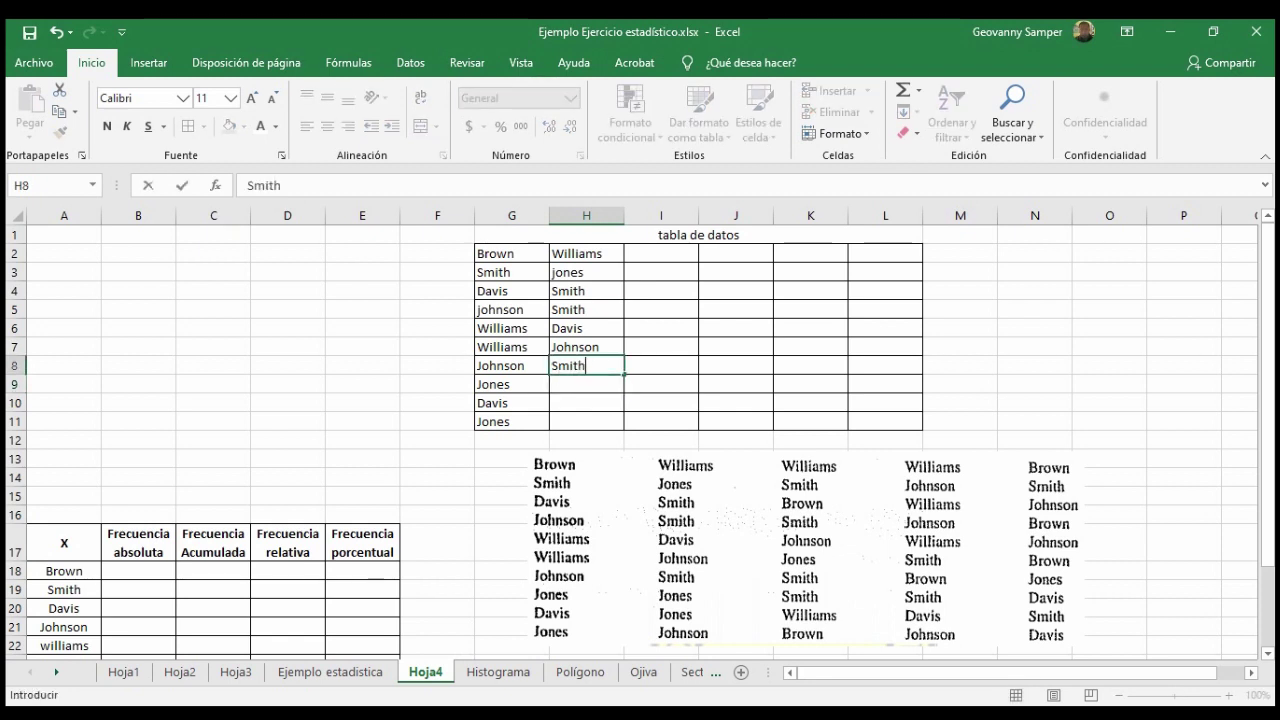
key(Return)
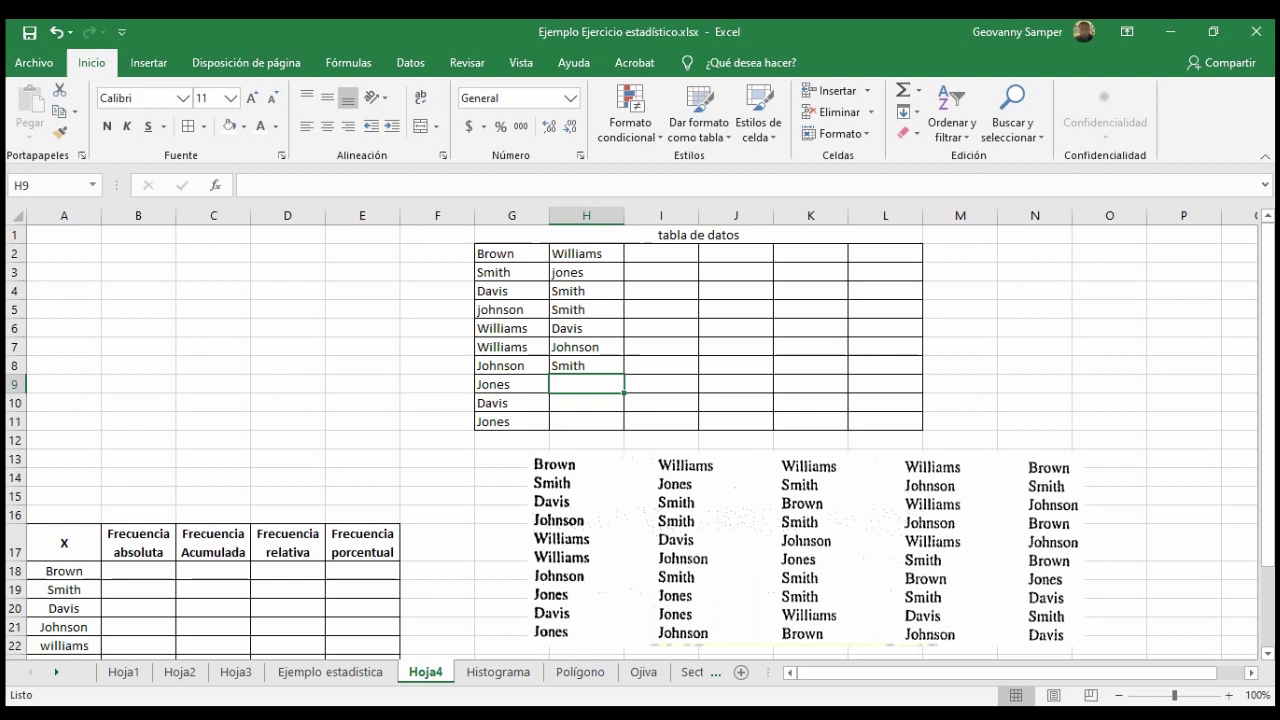
text(Jones)
key(Return)
text(Jones)
key(Return)
text(J)
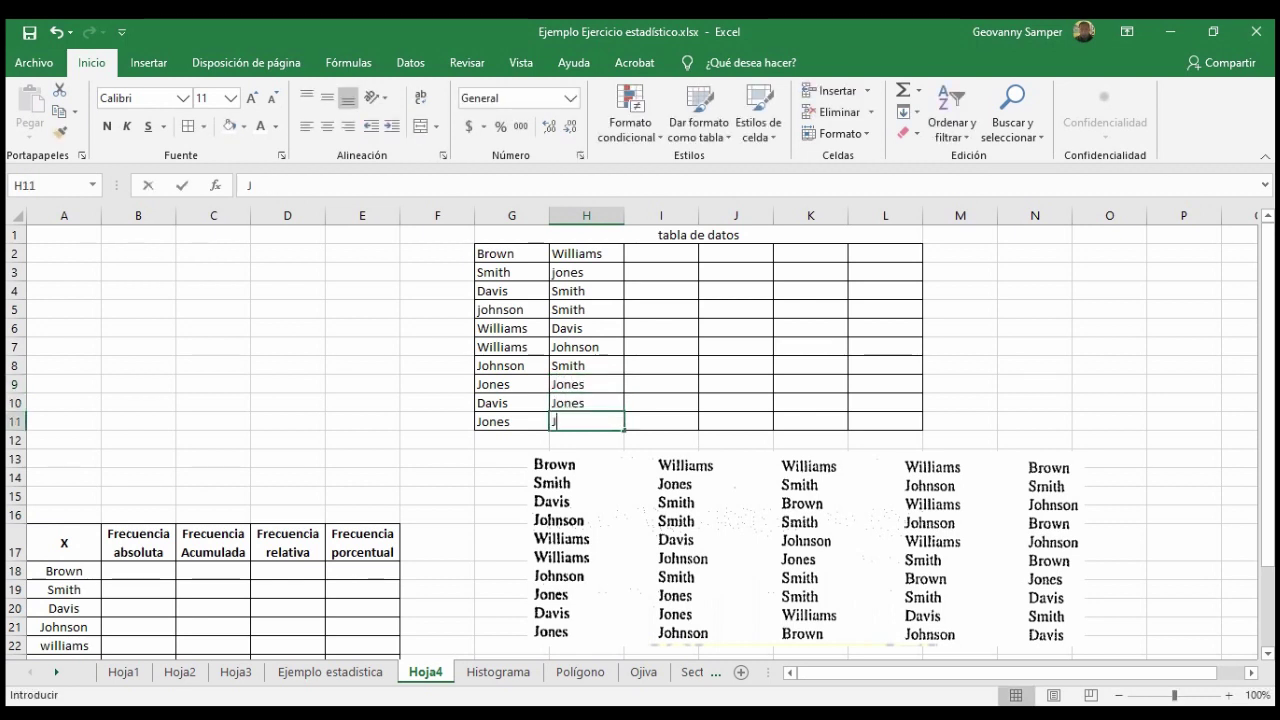
text(ohenon)
key(BackSpace)
key(BackSpace)
key(BackSpace)
key(BackSpace)
text(on)
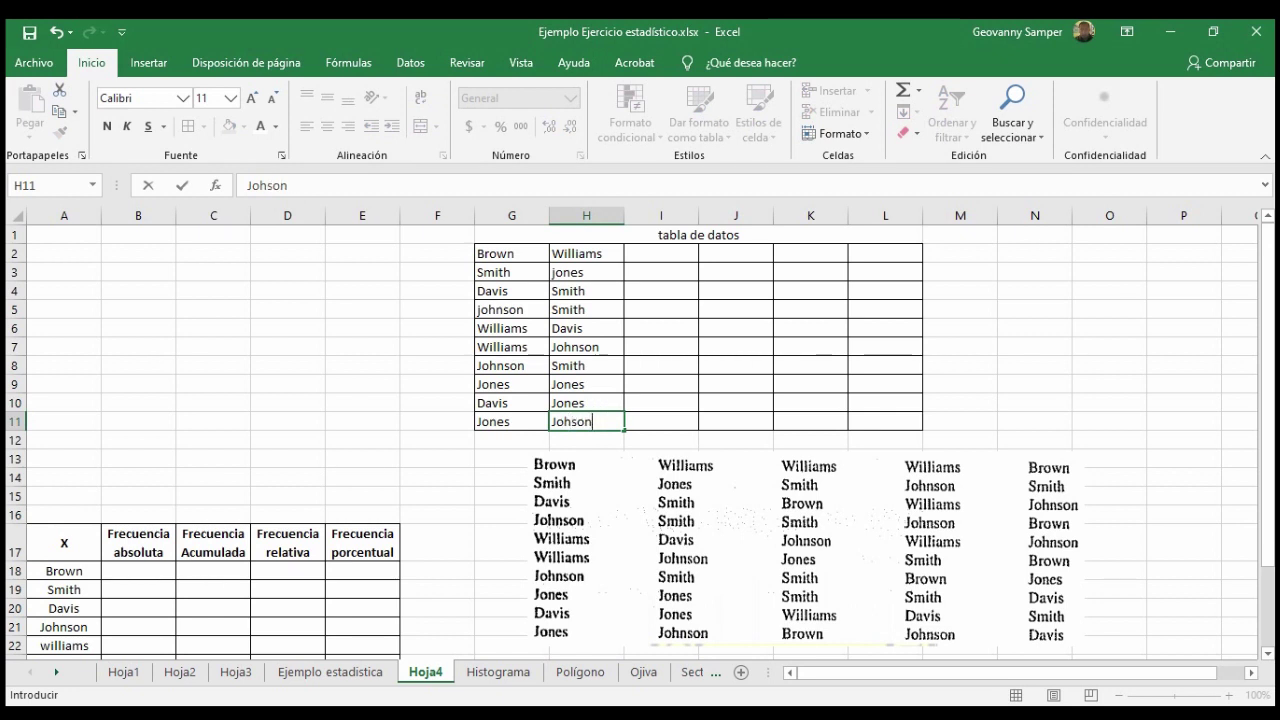
key(Return)
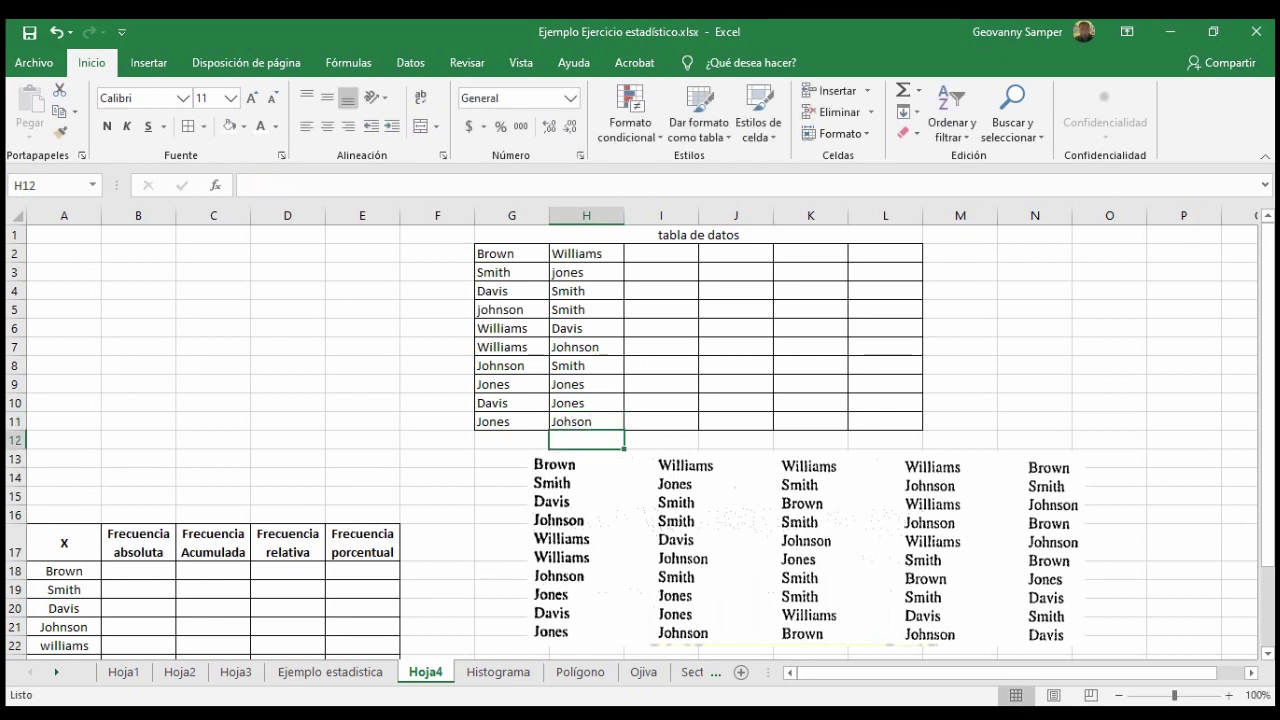
scroll(640, 440, down, 1)
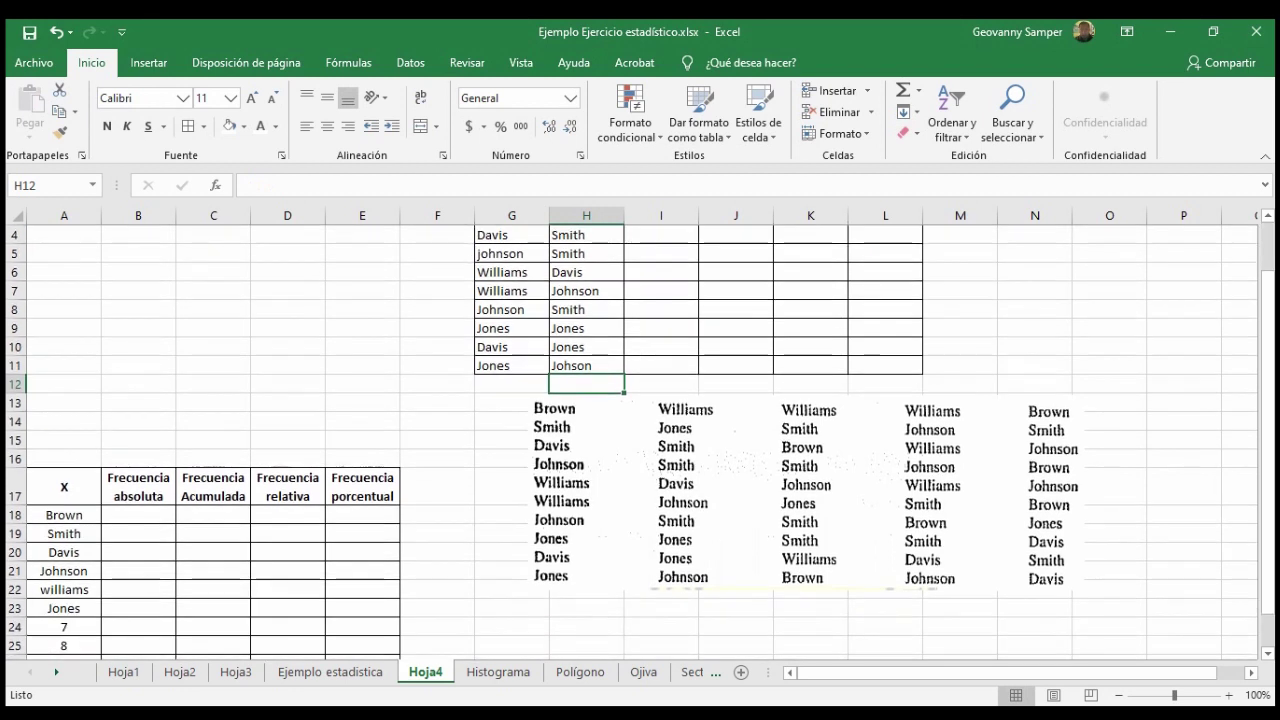
scroll(640, 440, down, 1)
scroll(640, 440, up, 1)
scroll(640, 440, down, 1)
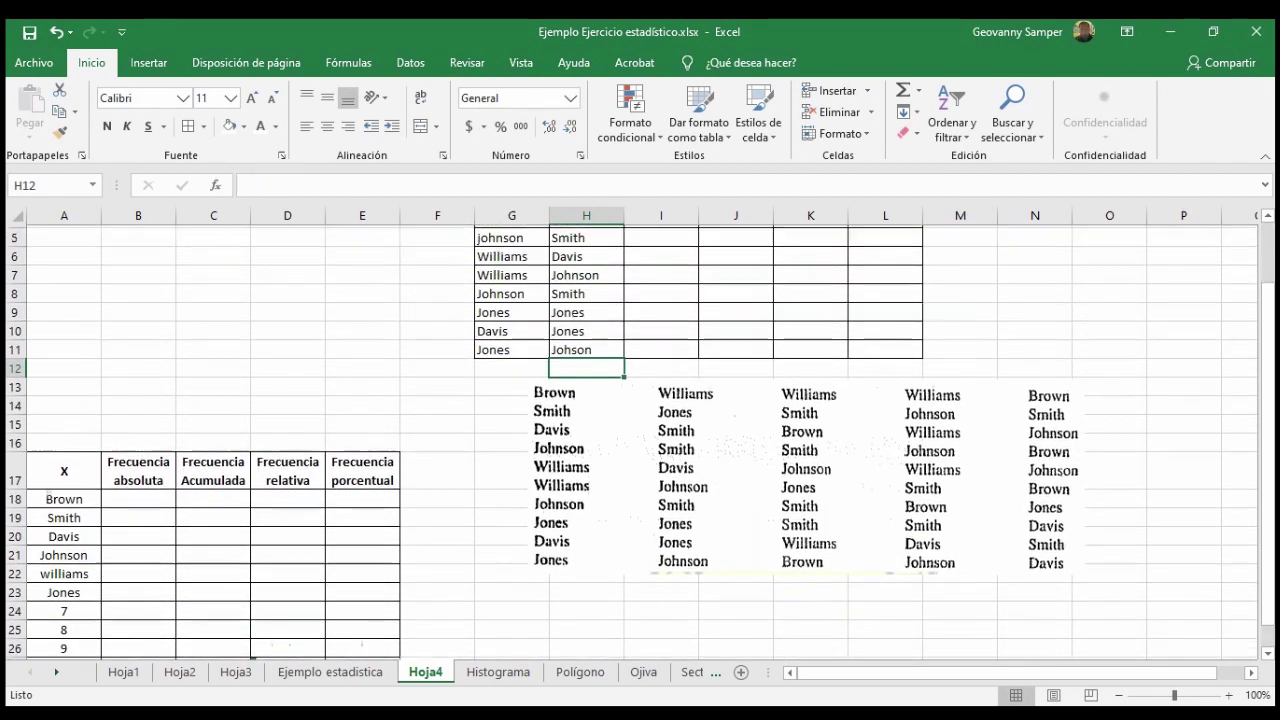
scroll(640, 440, up, 2)
click(511, 272)
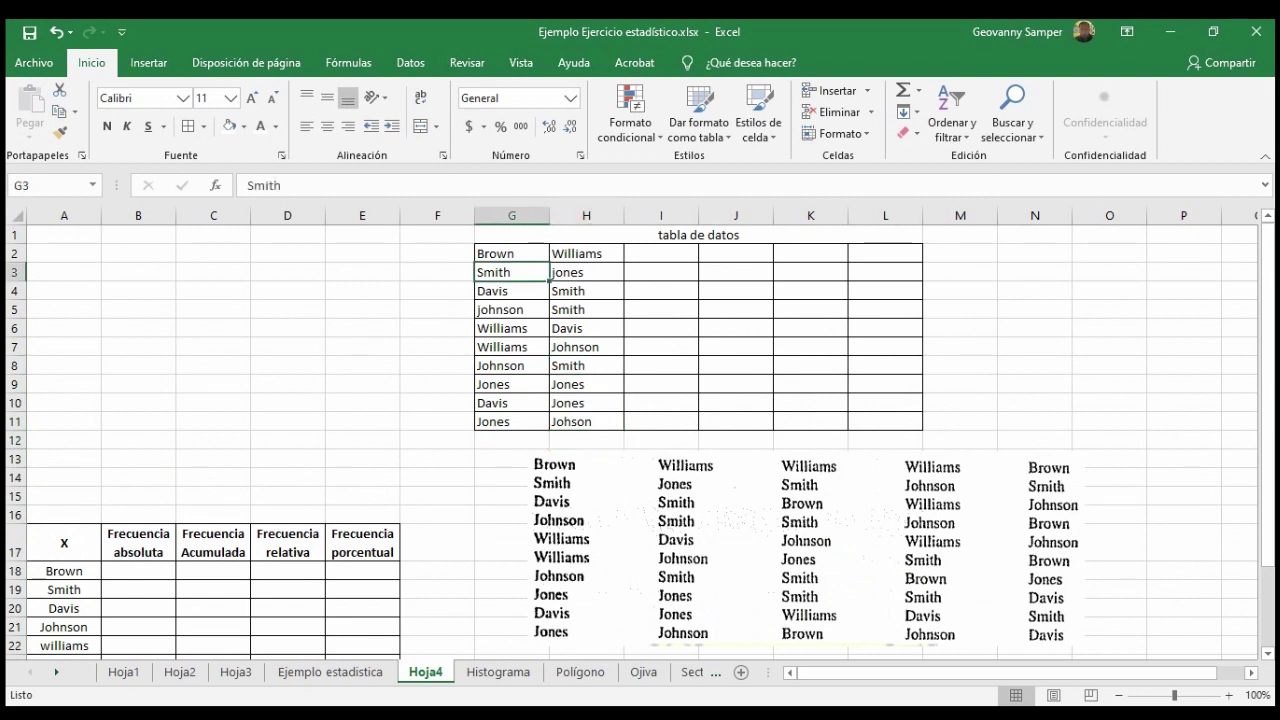
scroll(640, 440, down, 1)
scroll(640, 440, up, 1)
scroll(640, 440, down, 1)
scroll(640, 440, up, 1)
scroll(640, 440, down, 1)
scroll(640, 440, down, 2)
scroll(640, 440, up, 1)
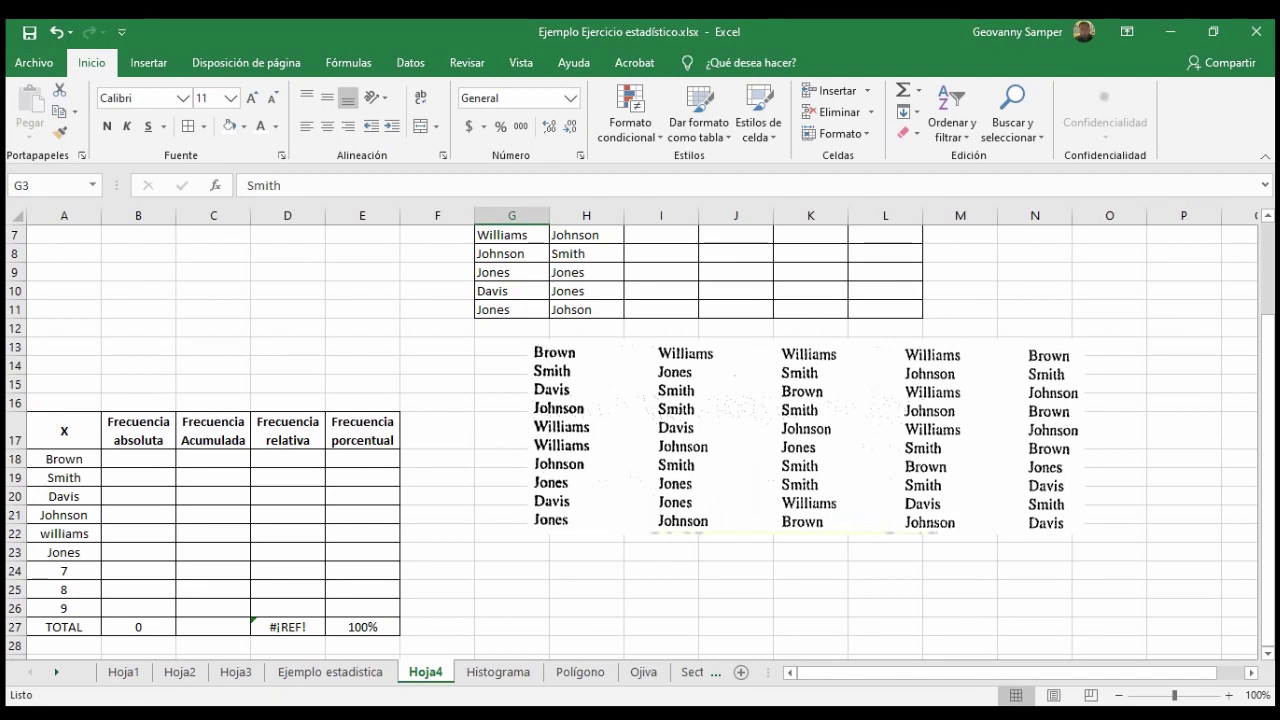
click(138, 459)
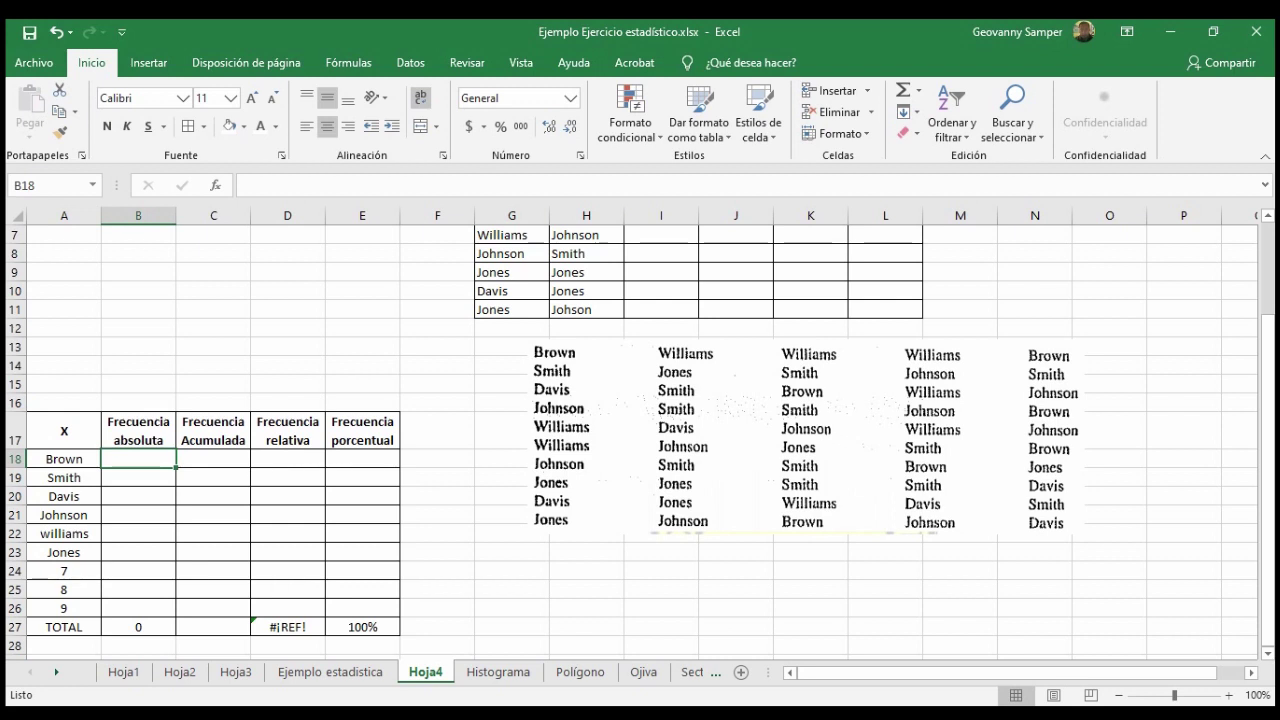
- Enter =CONTAR.SI(G2:H11;A18) in B18 to count the surname Brown
text(=conta)
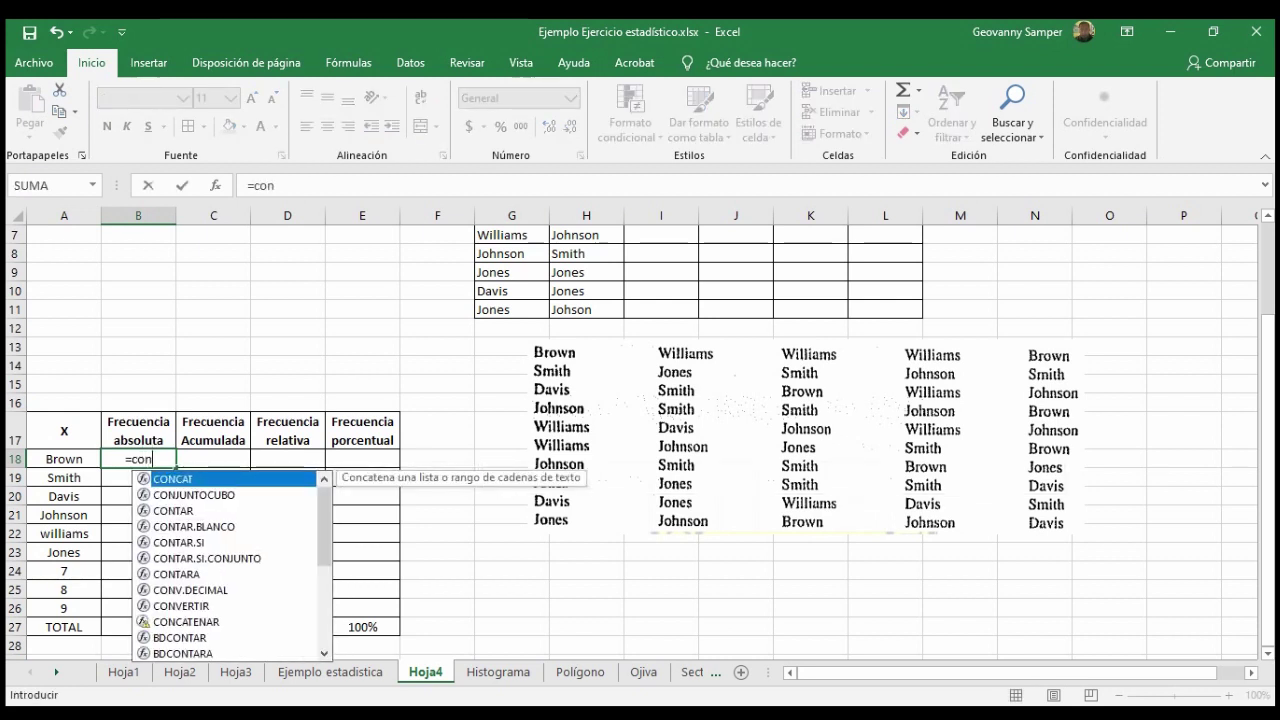
text(r.)
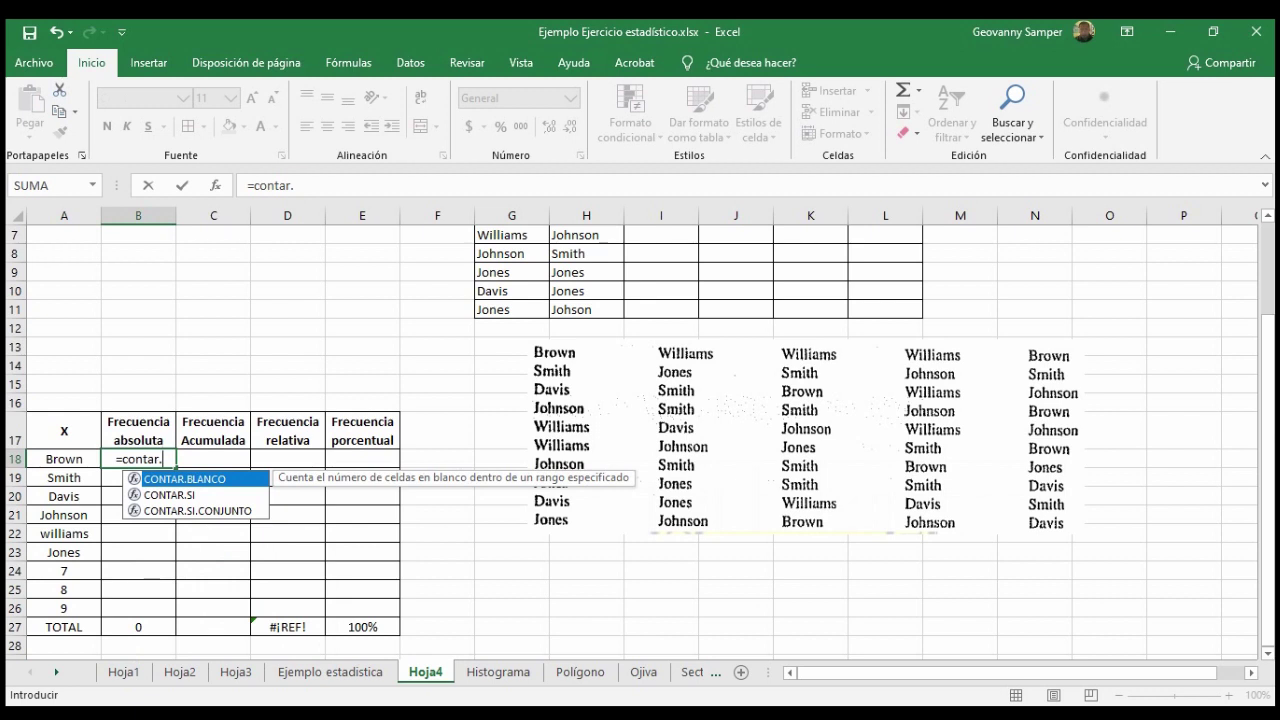
text(si)
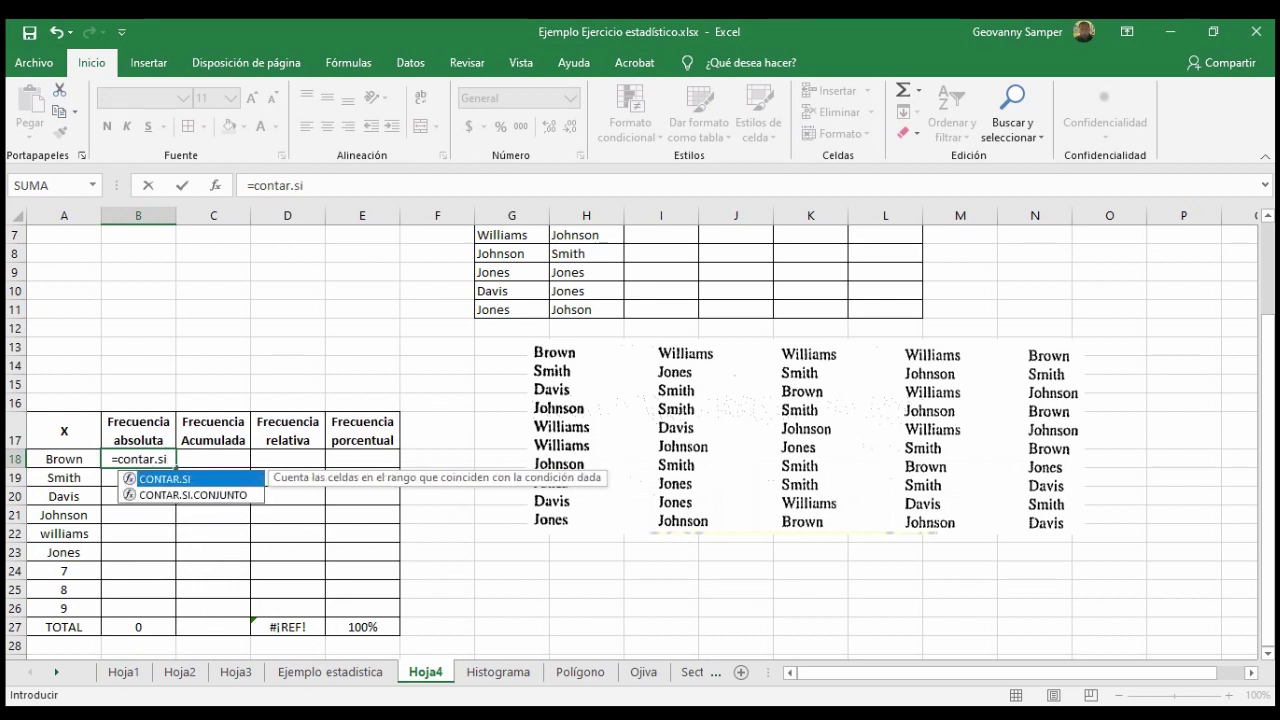
text(()
scroll(640, 441, up, 1)
scroll(640, 441, up, 3)
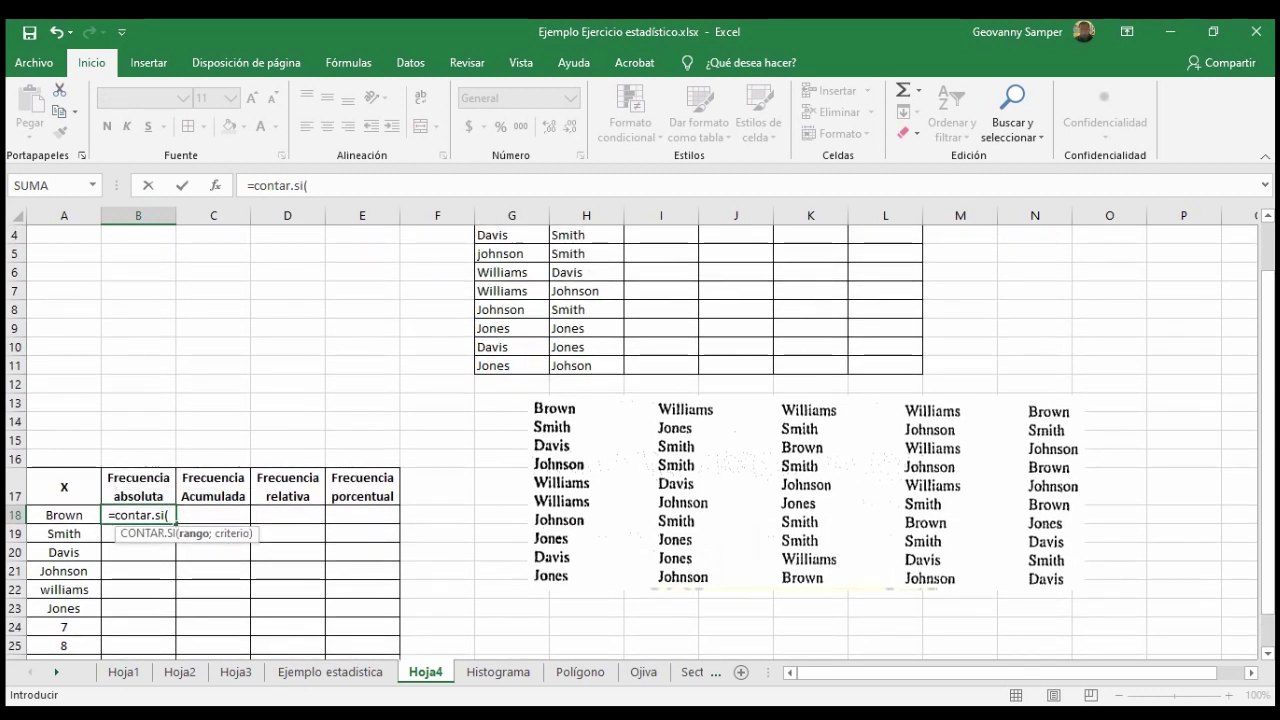
scroll(640, 441, down, 3)
scroll(640, 441, up, 1)
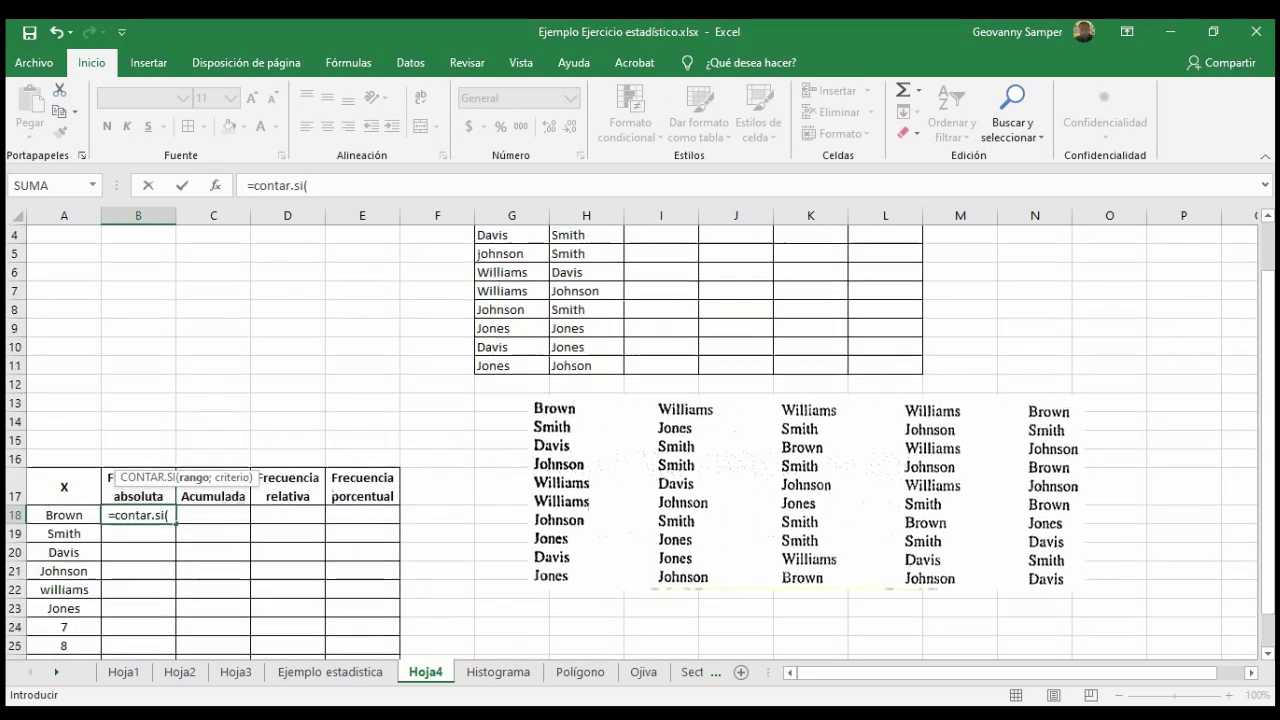
scroll(640, 441, up, 1)
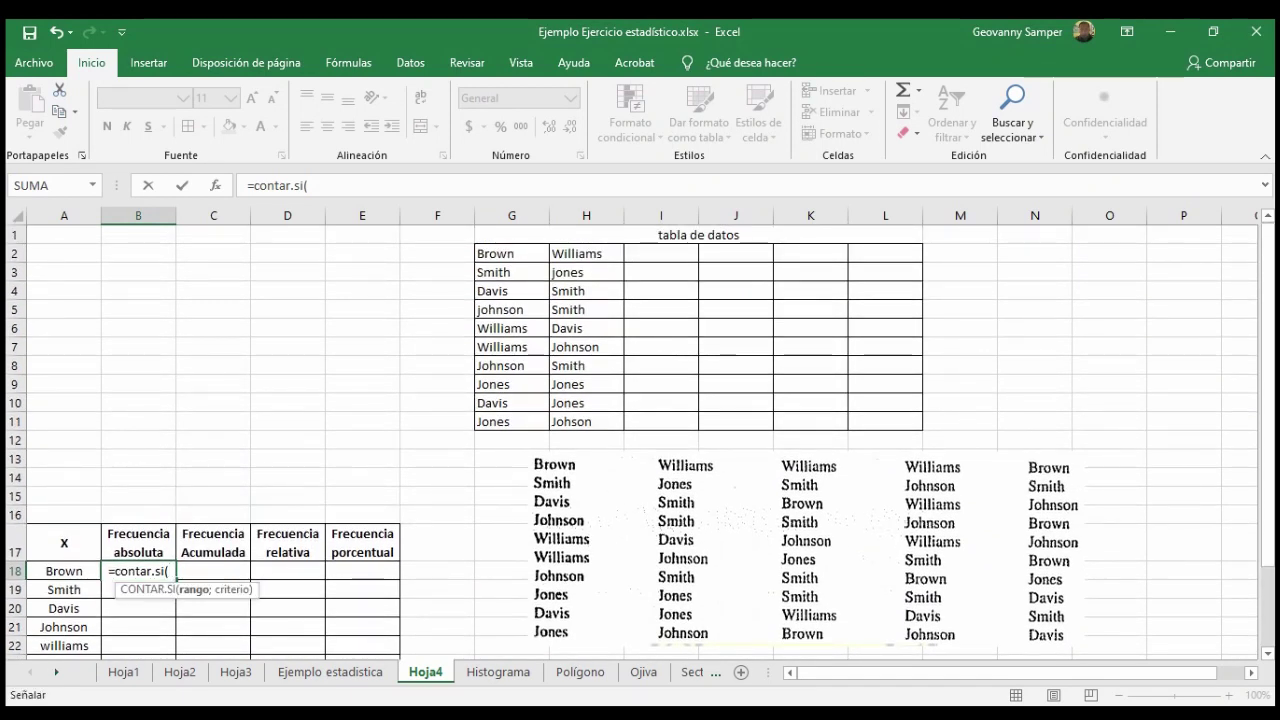
drag(495, 253, 618, 421)
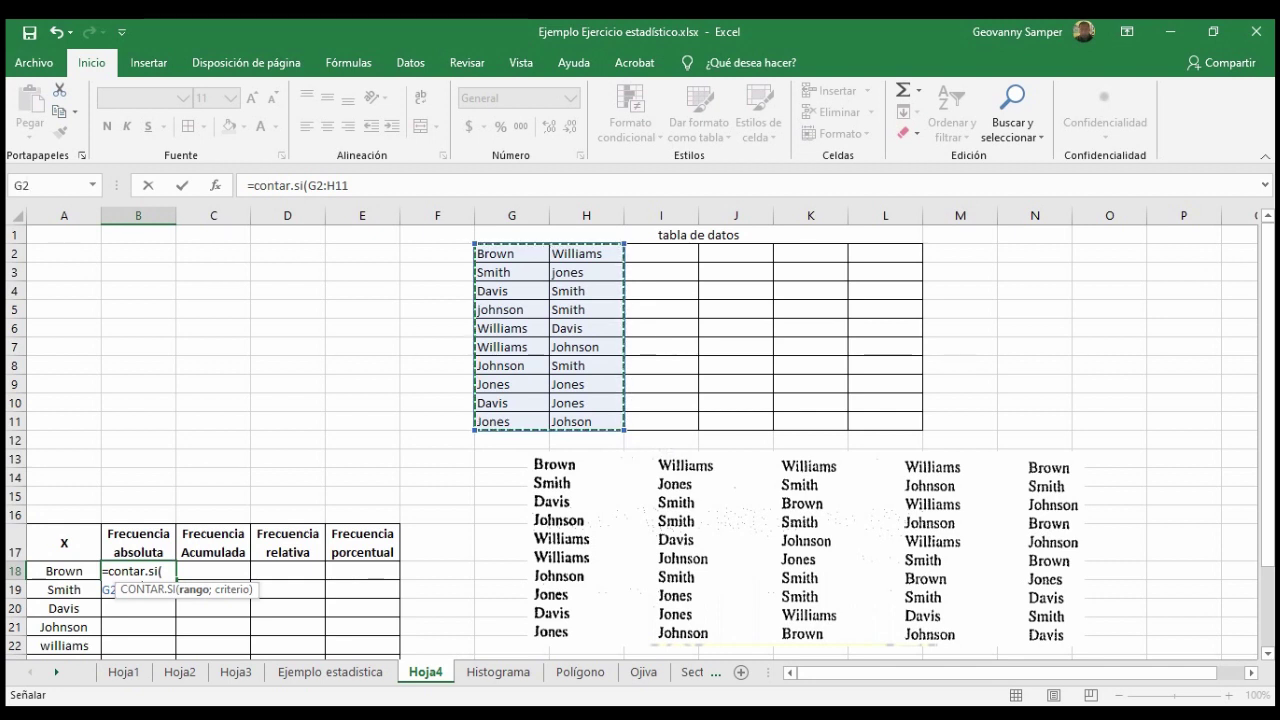
text(;)
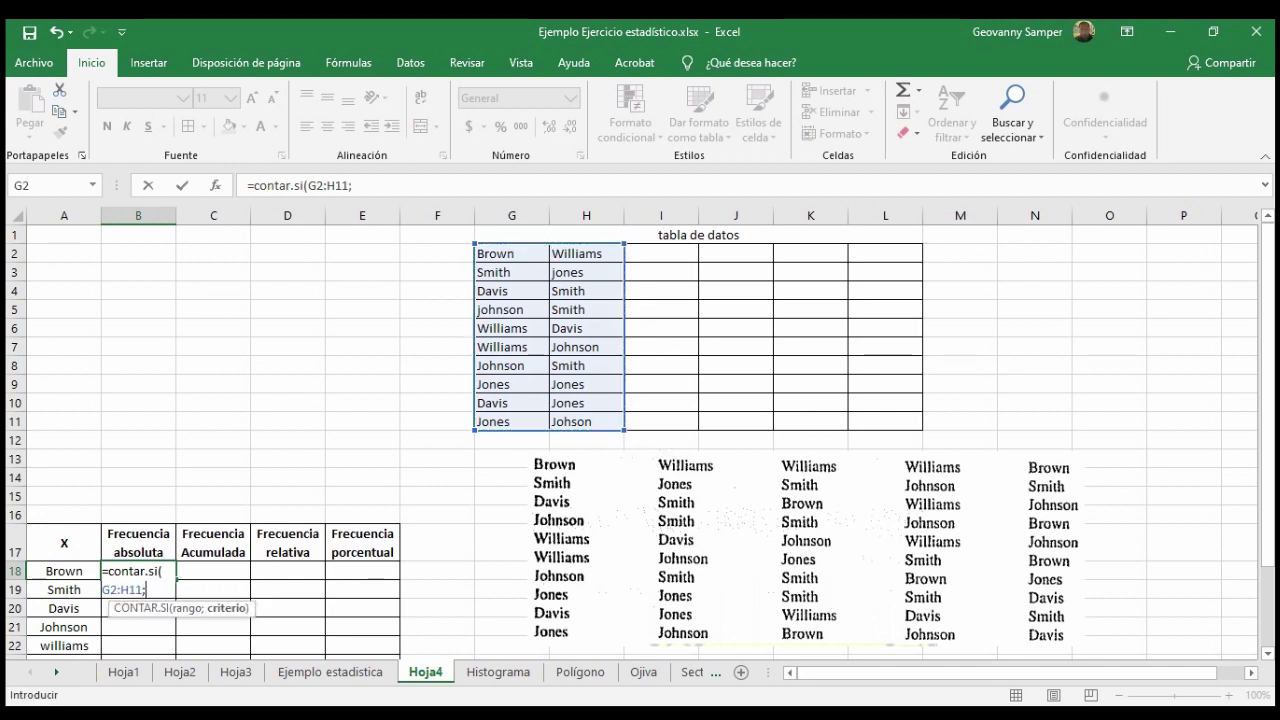
scroll(640, 440, down, 1)
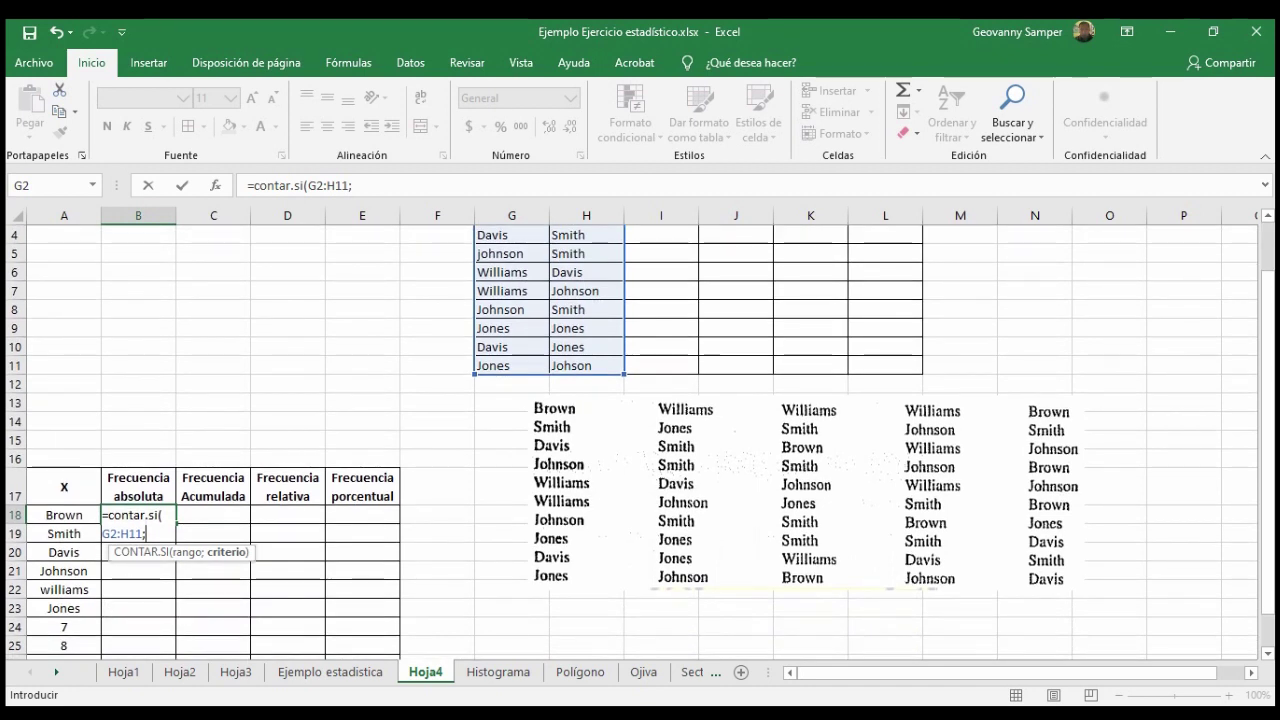
click(64, 515)
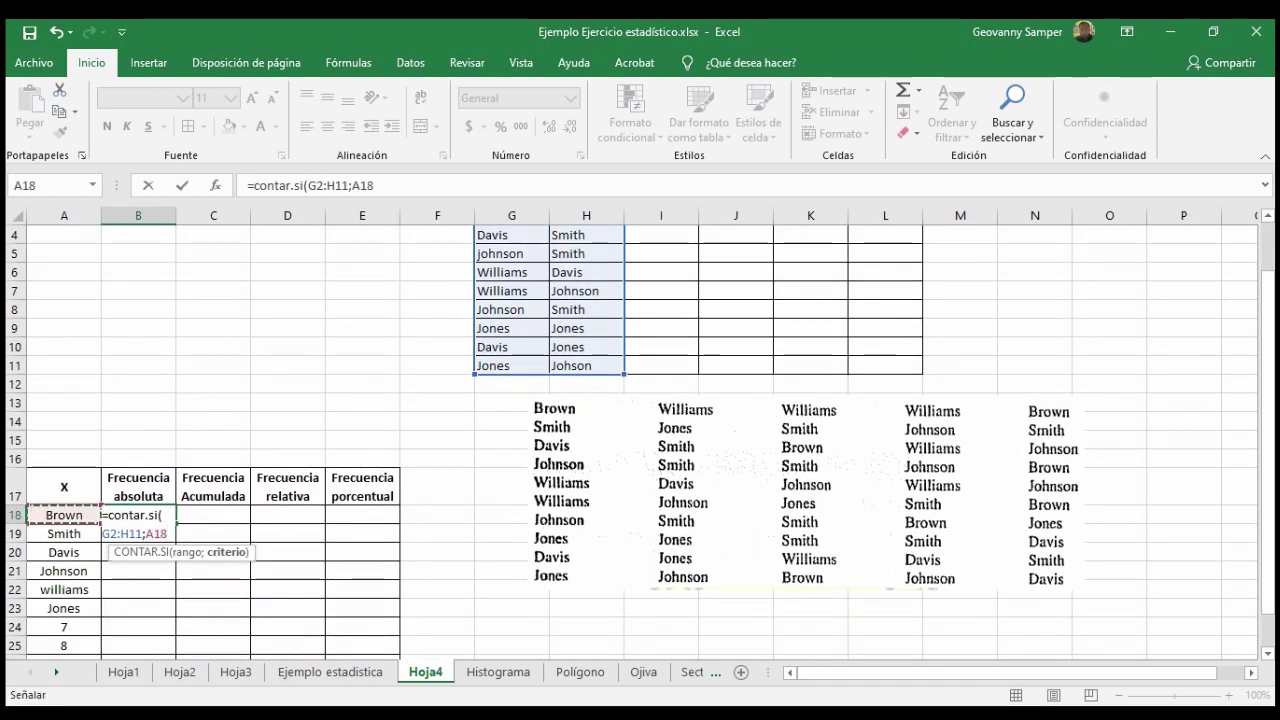
text())
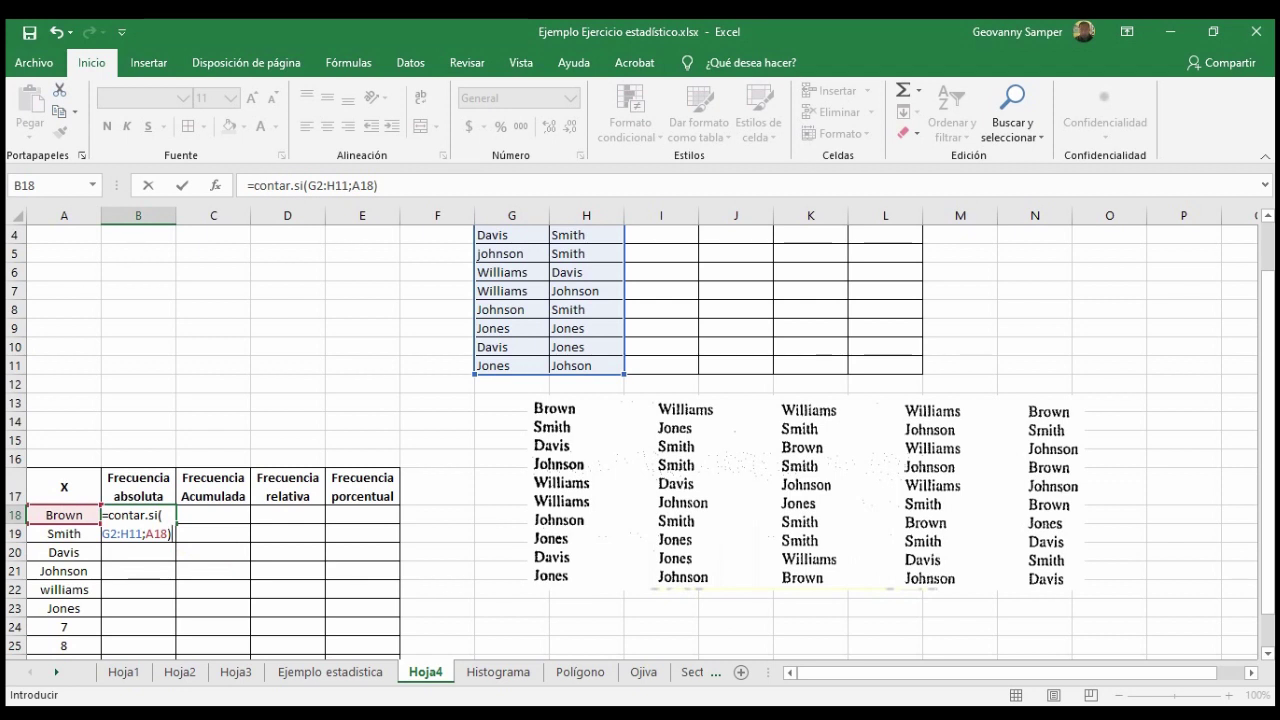
key(BackSpace)
key(BackSpace)
key(BackSpace)
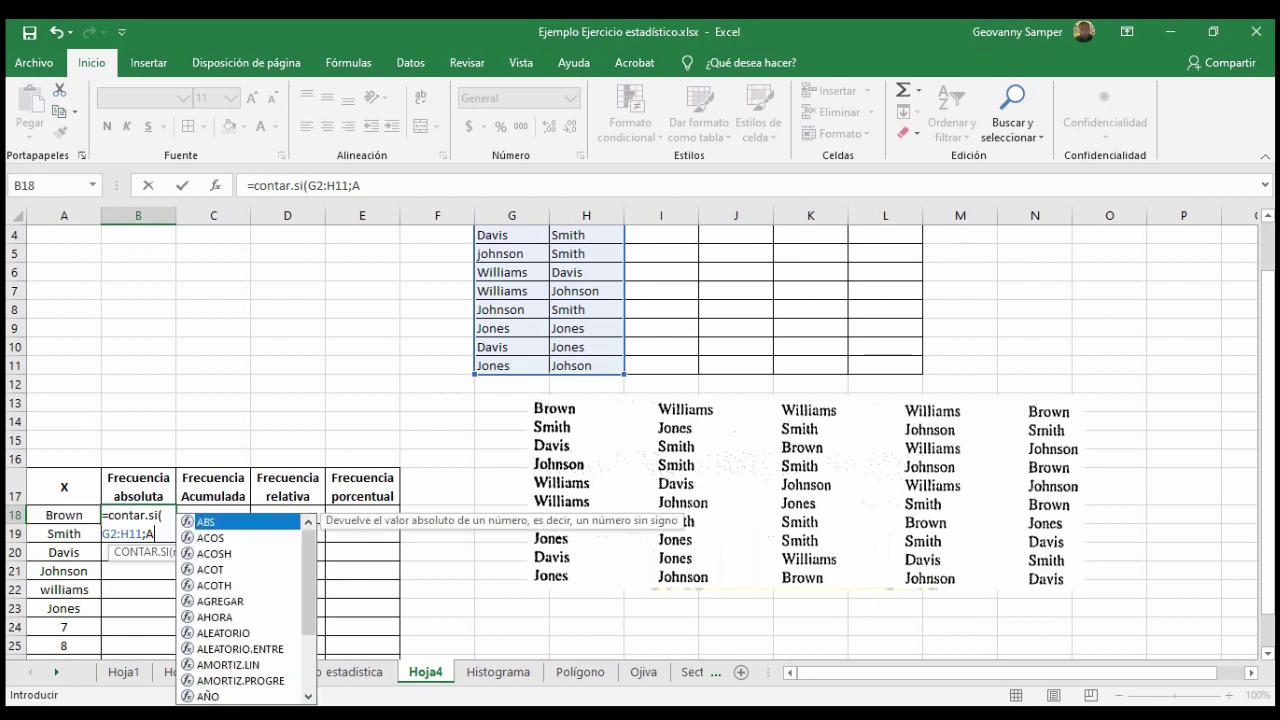
key(BackSpace)
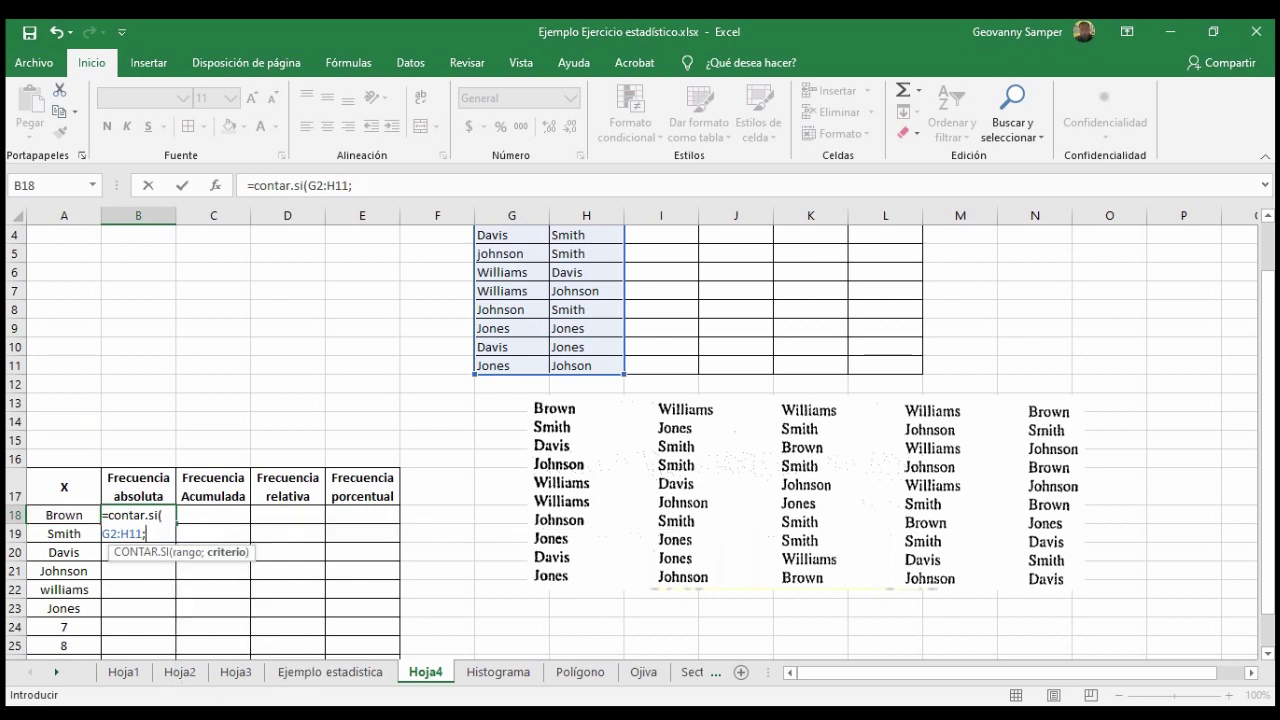
click(64, 515)
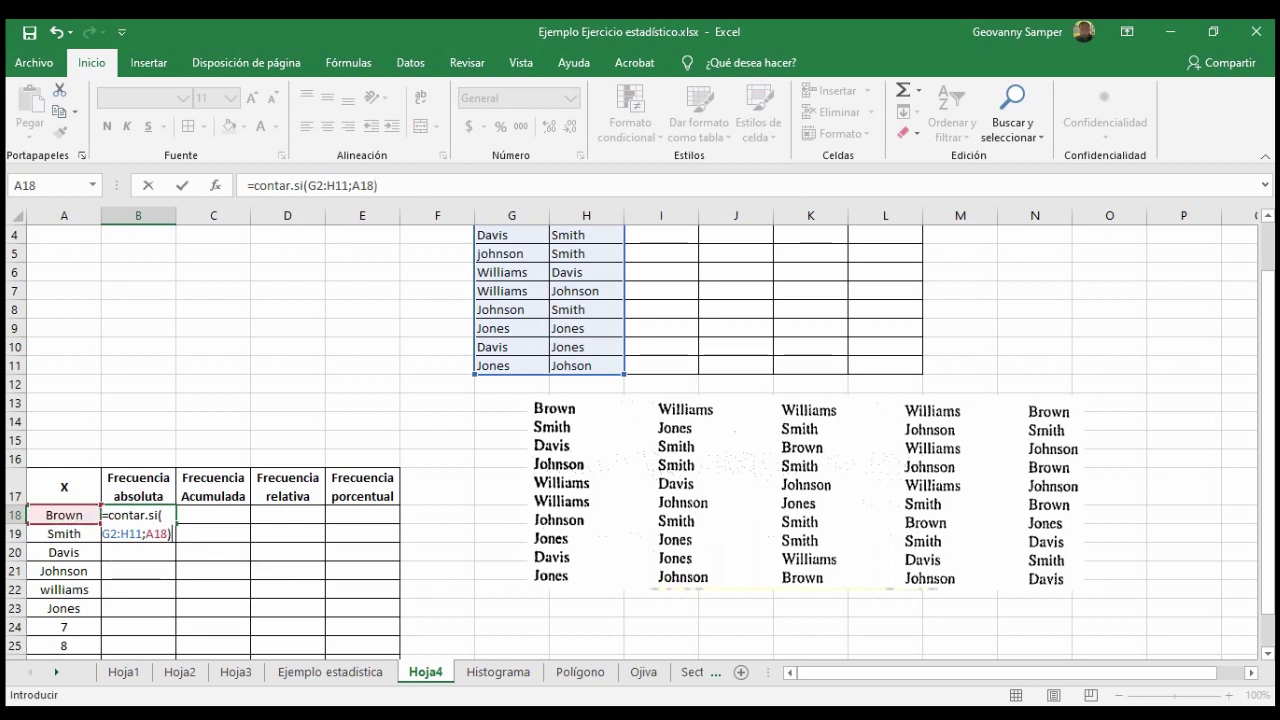
key(Return)
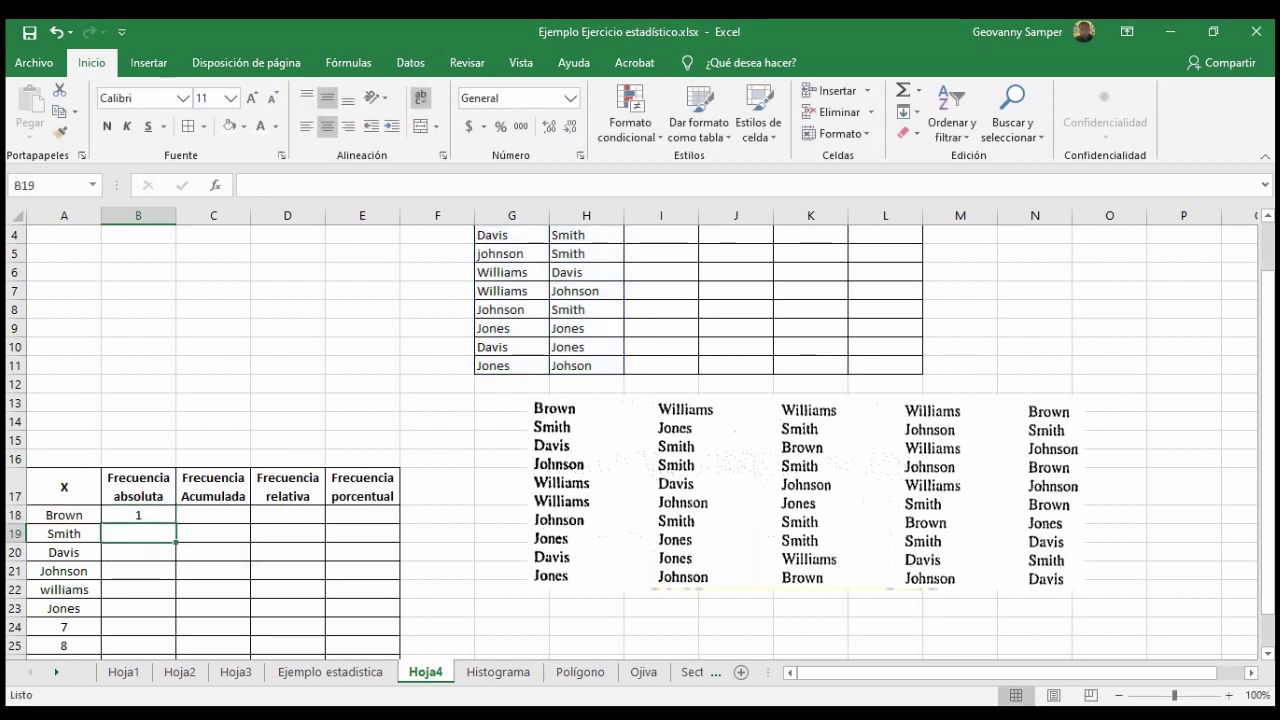
- Review B18's Brown count formula, which returns 1, and move to B19
scroll(640, 440, up, 1)
scroll(640, 440, down, 2)
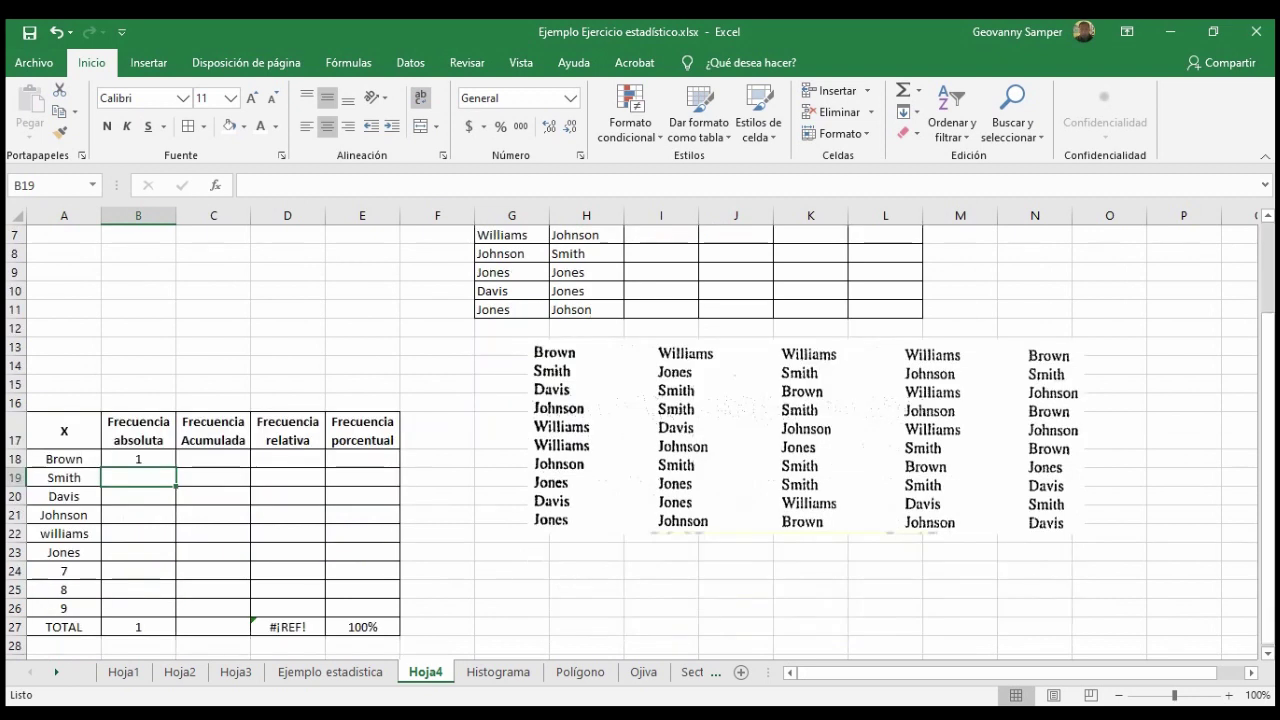
click(138, 459)
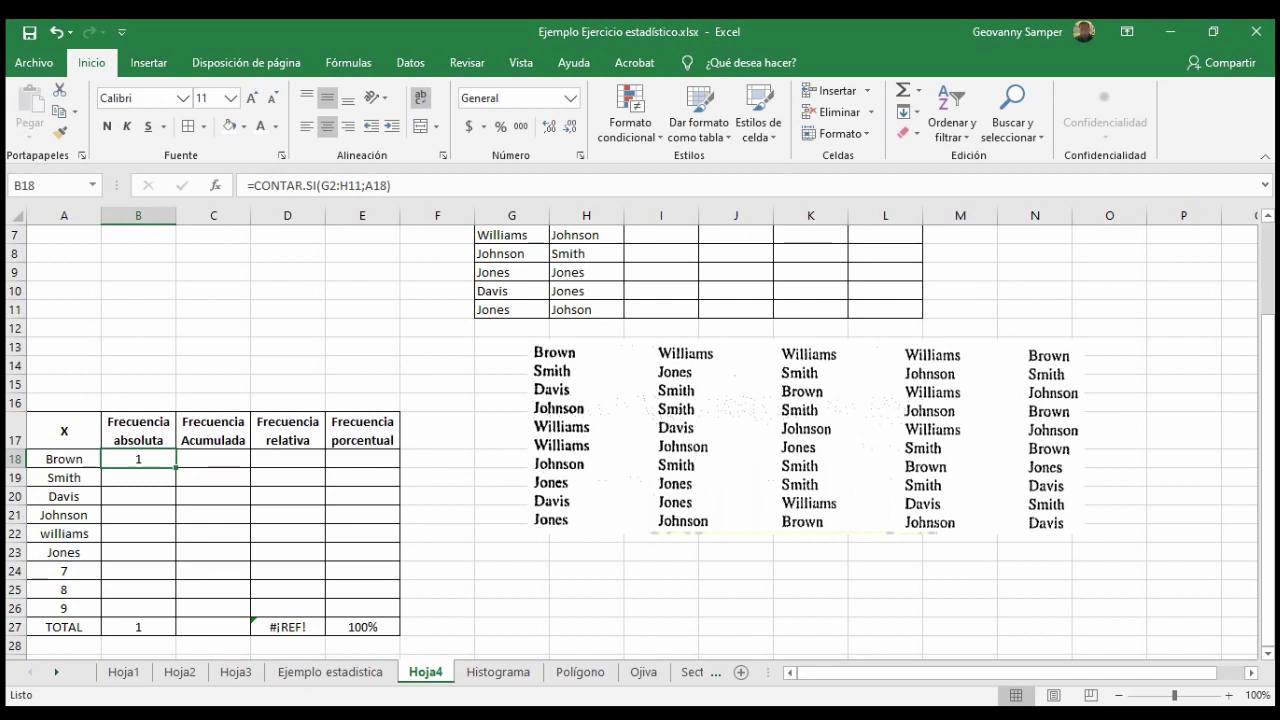
scroll(640, 440, up, 1)
scroll(640, 440, up, 1)
scroll(640, 440, down, 3)
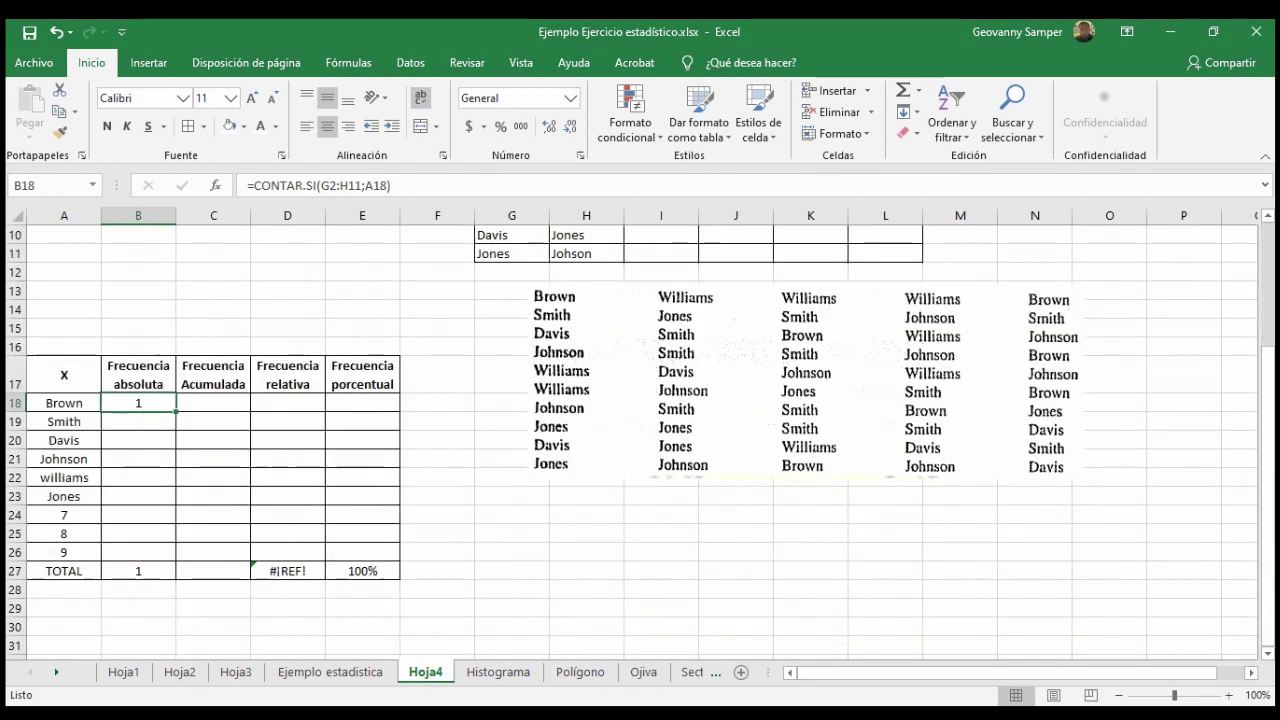
scroll(640, 440, up, 1)
click(138, 477)
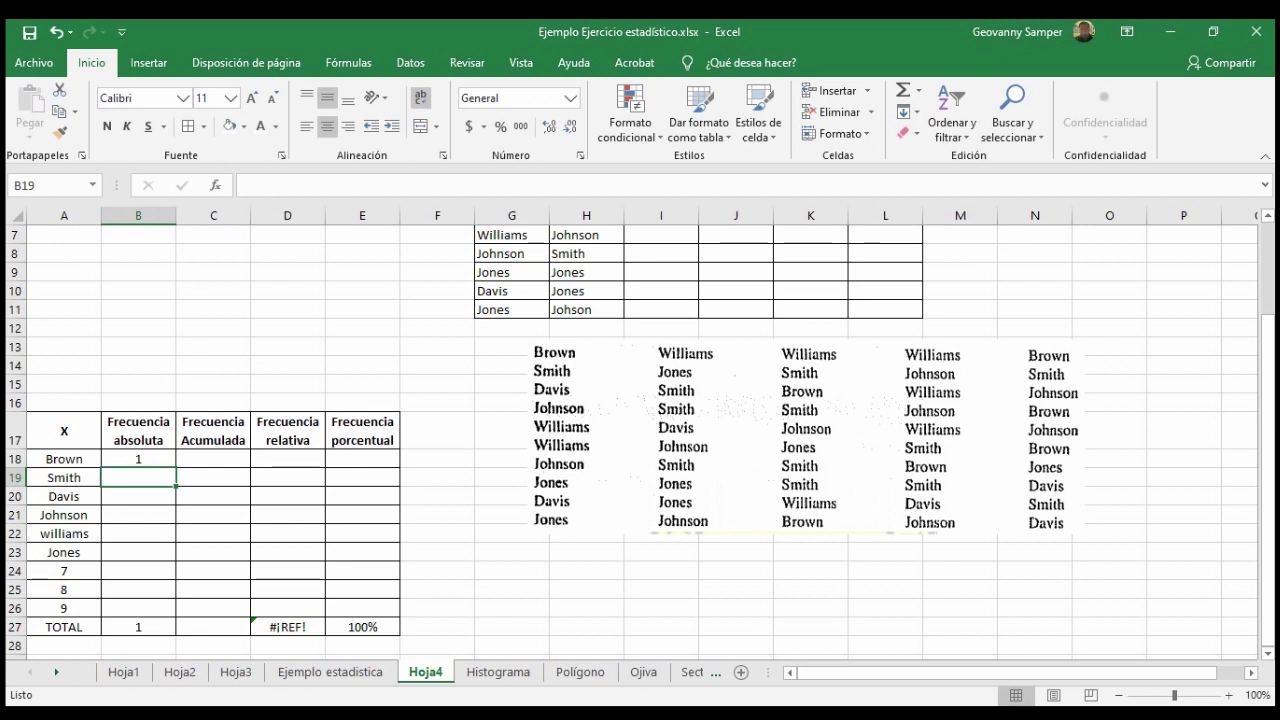
- Enter =CONTAR.SI(G2:H11;"Smith") in B19, which returns 4
text(=contar.si)
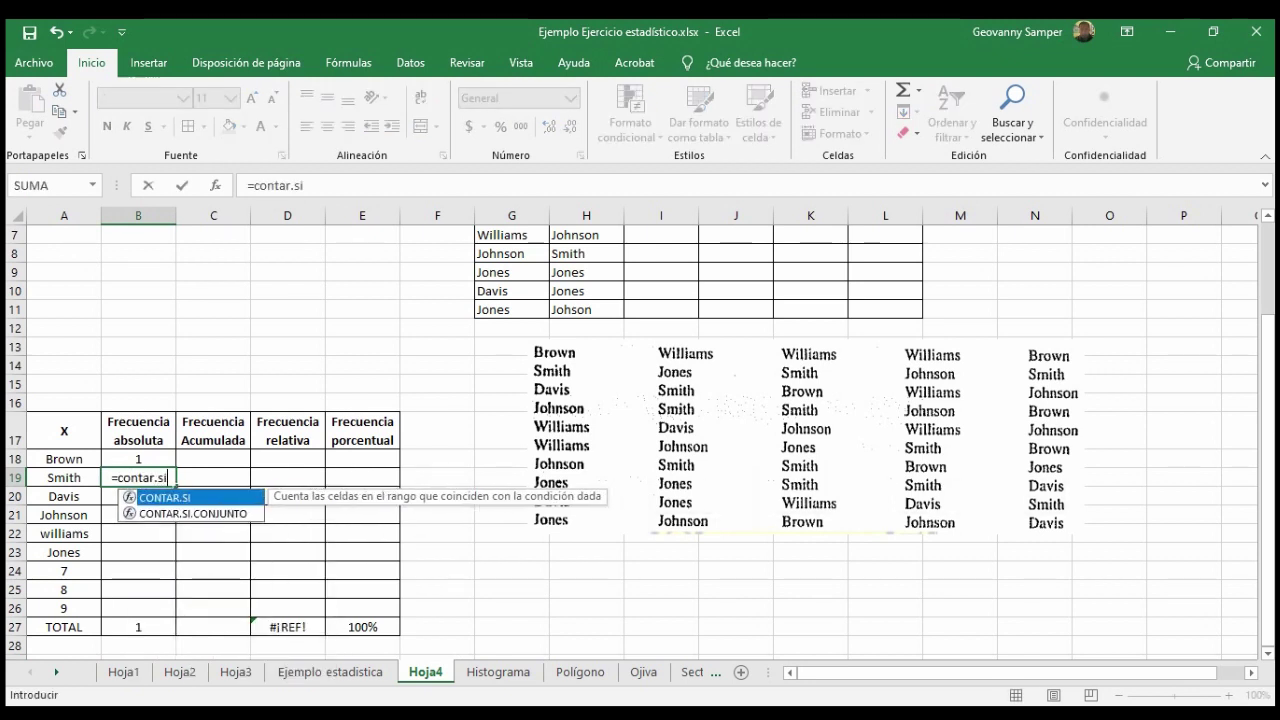
text(()
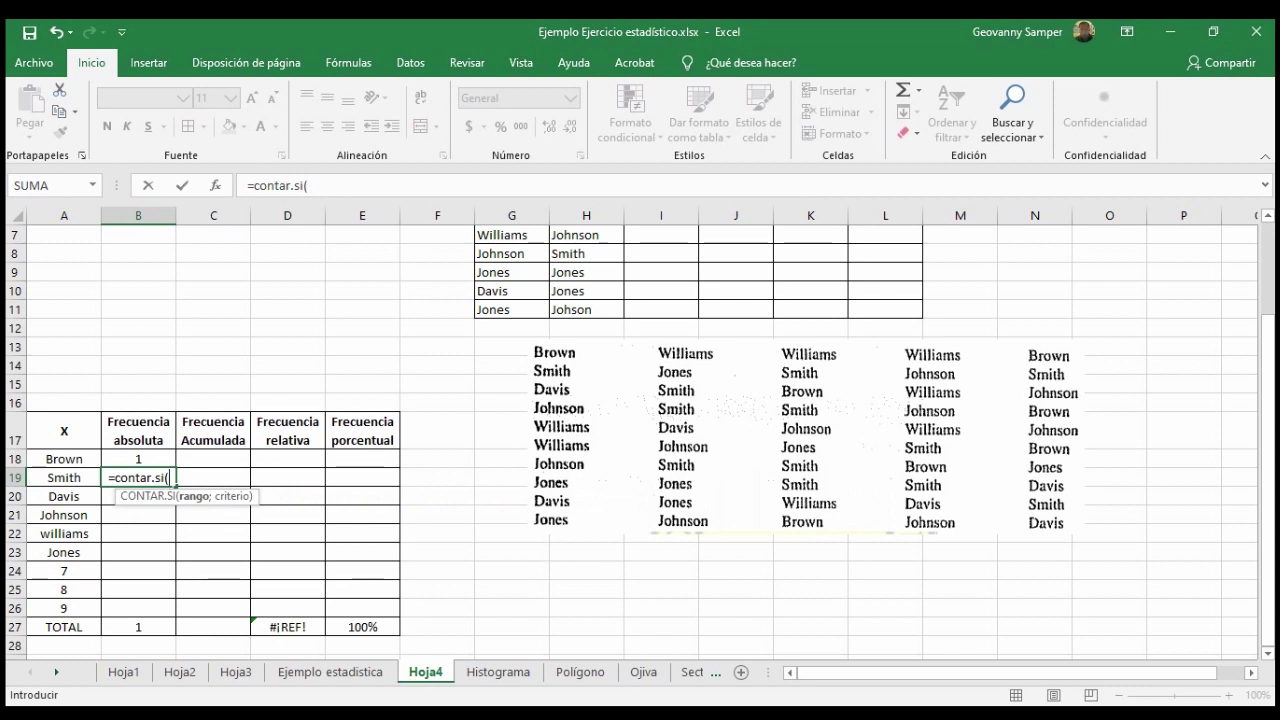
scroll(500, 300, up, 2)
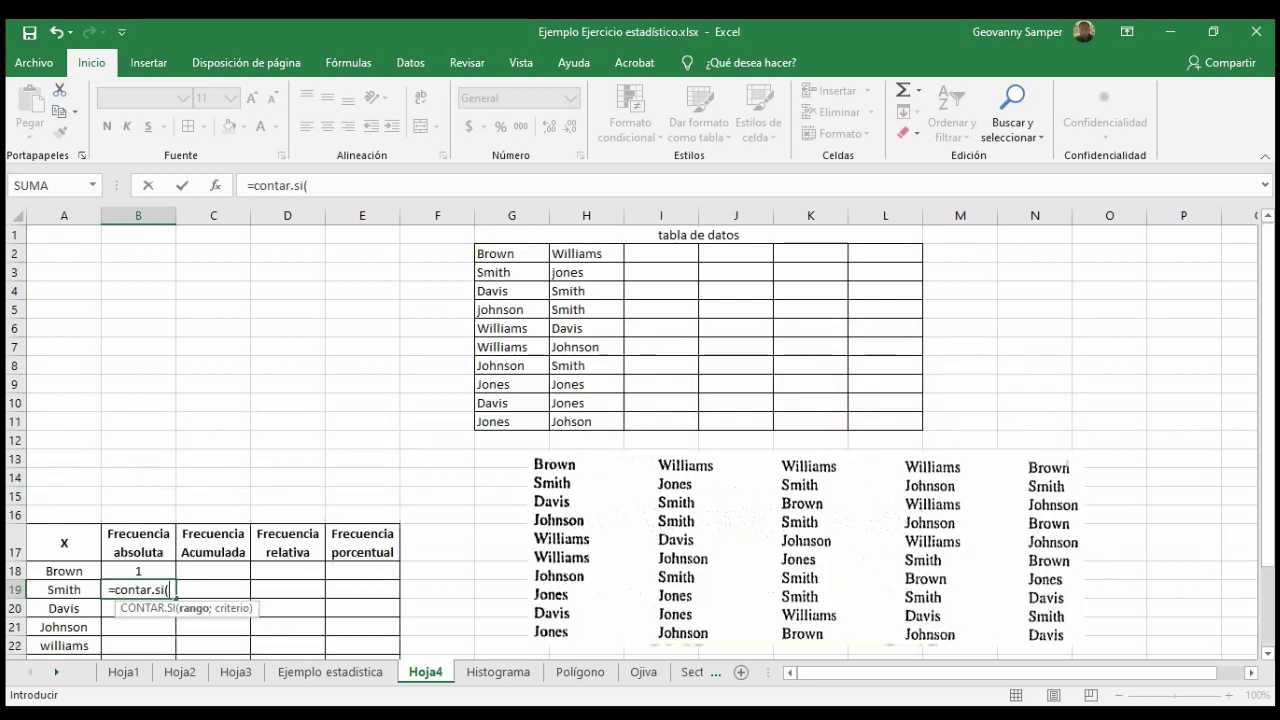
drag(490, 253, 622, 424)
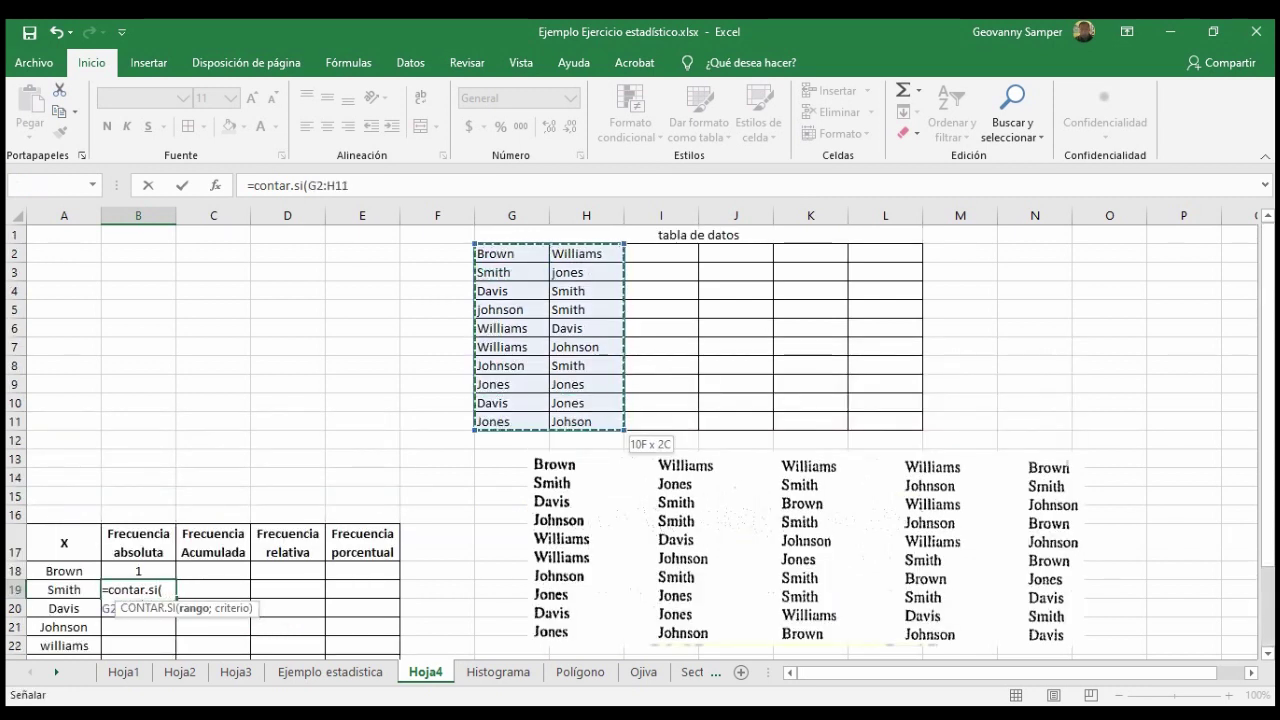
text(;)
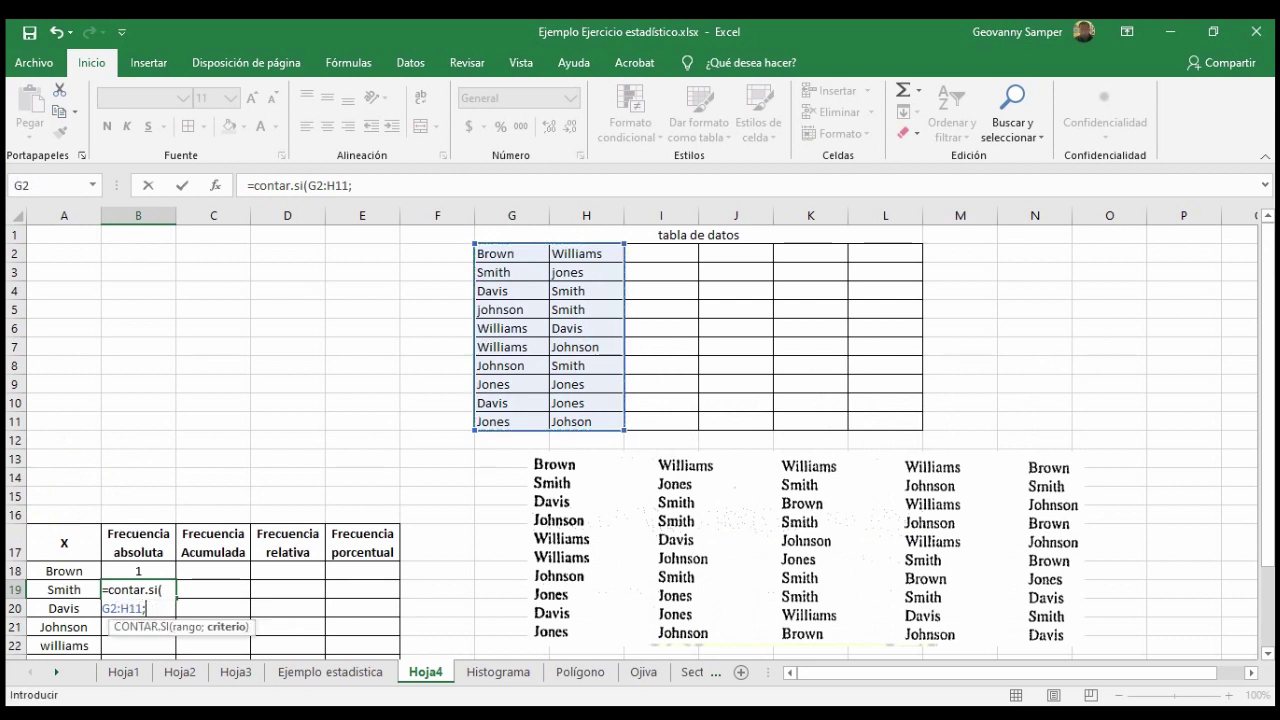
scroll(640, 440, down, 1)
scroll(640, 440, down, 1)
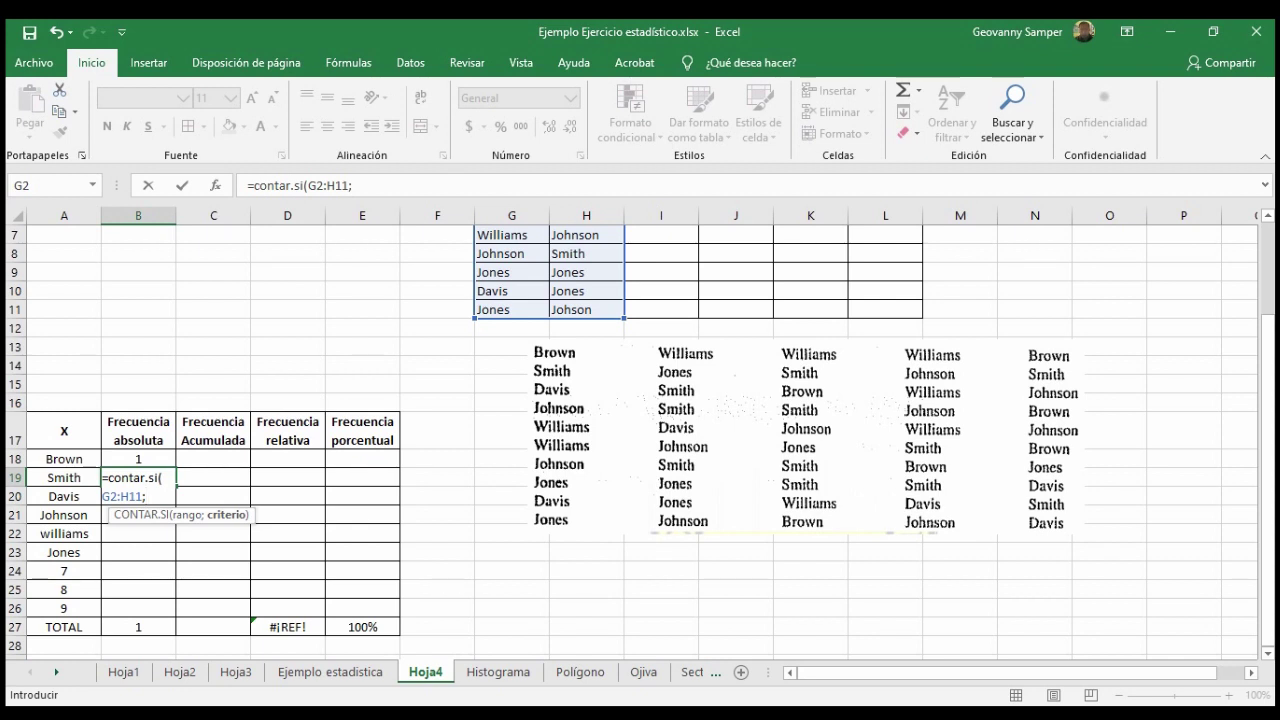
text(Smith)
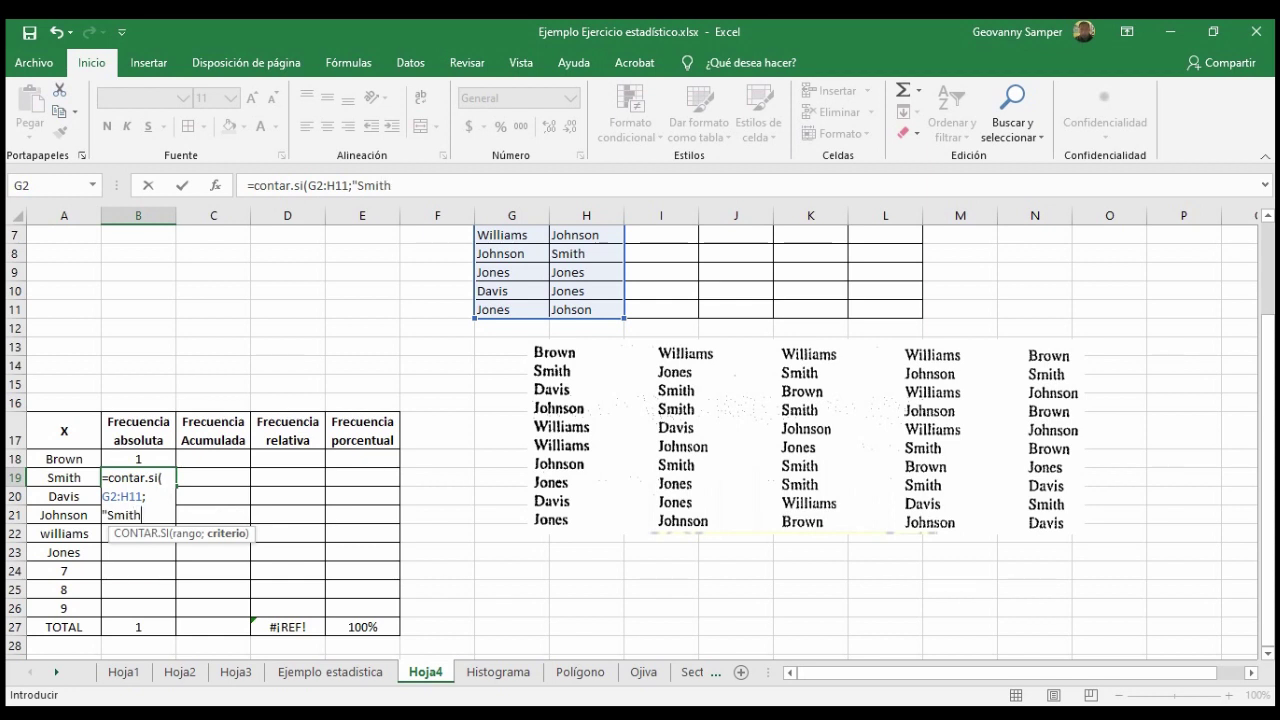
text())
key(Return)
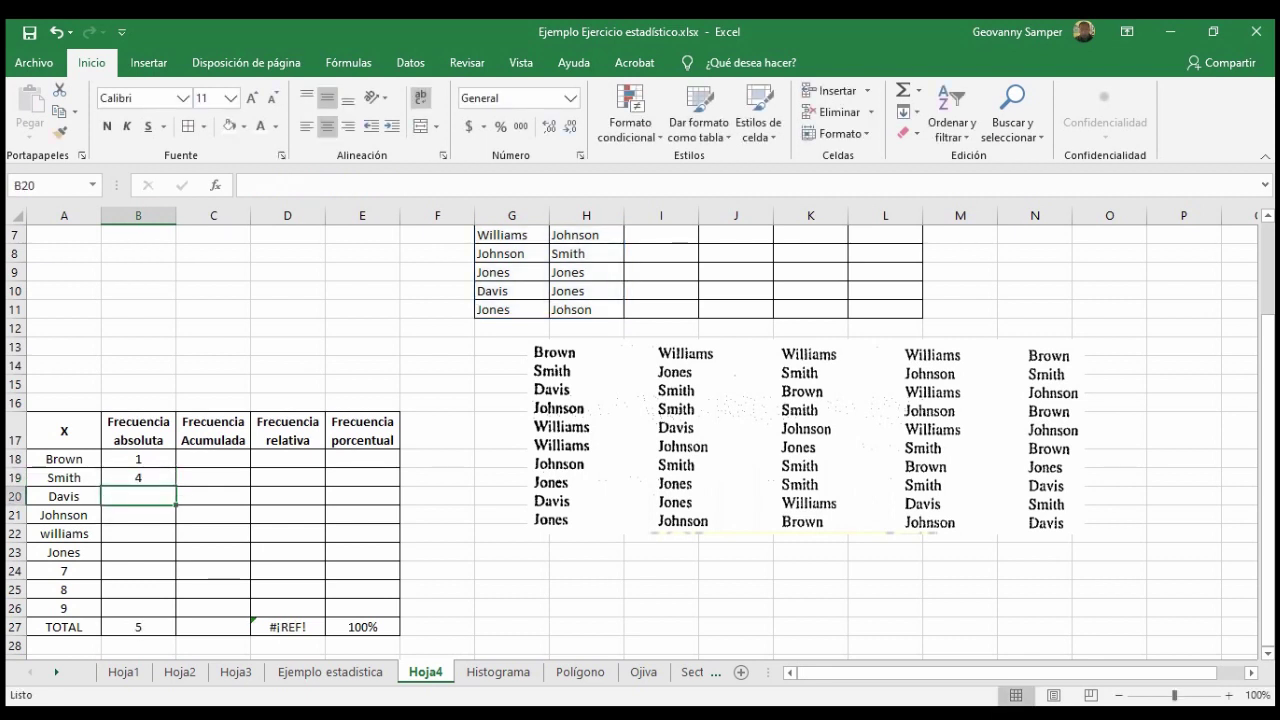
- Clear the leftover values 7, 8 and 9 from A24:A26
click(138, 477)
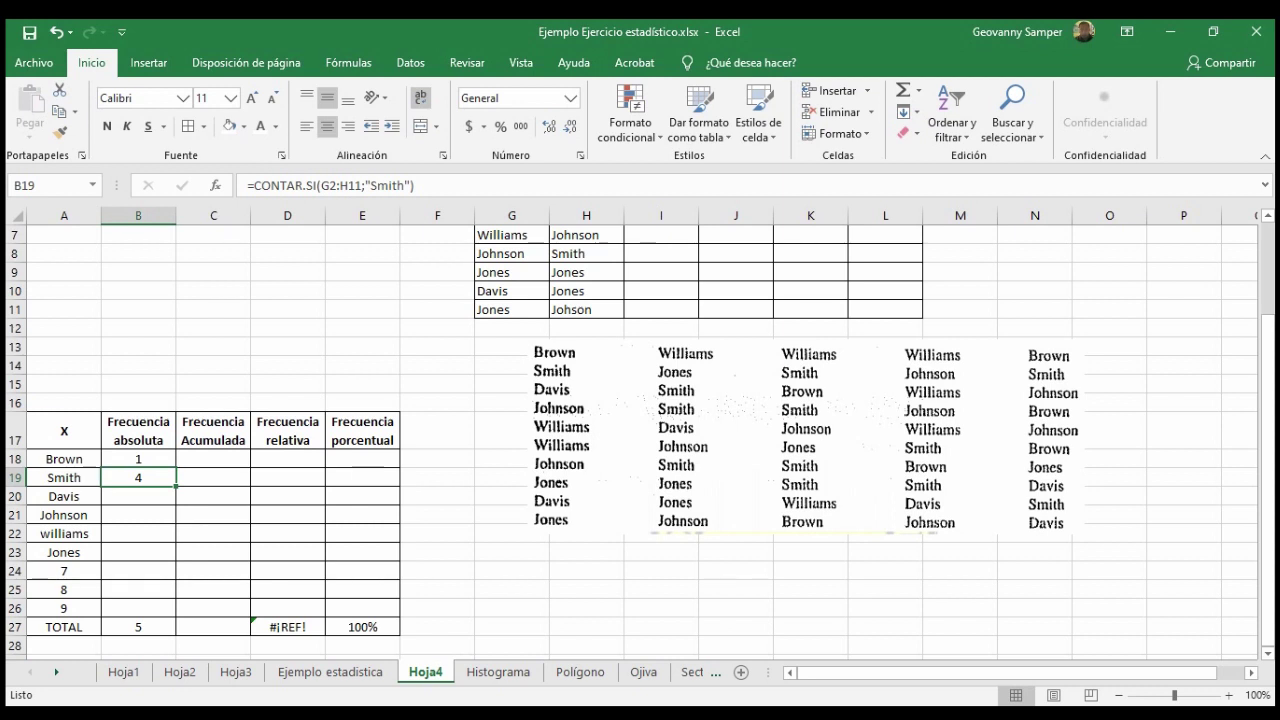
drag(64, 570, 64, 607)
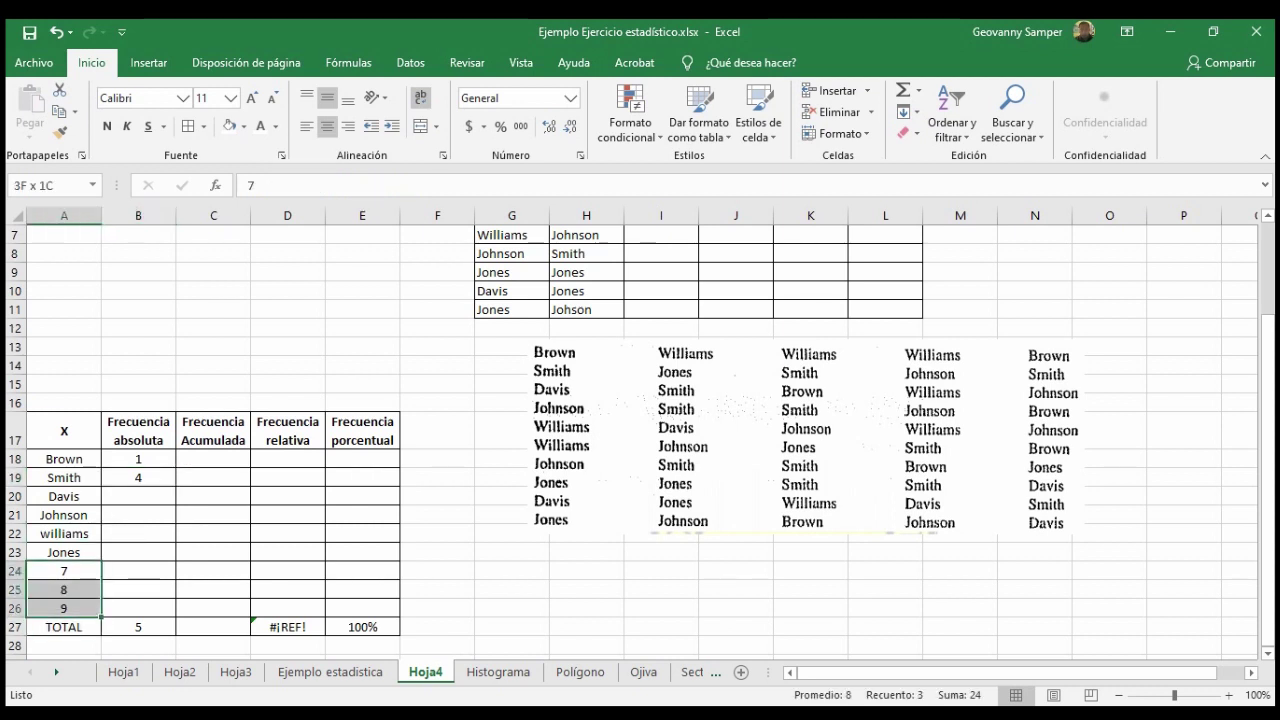
key(Delete)
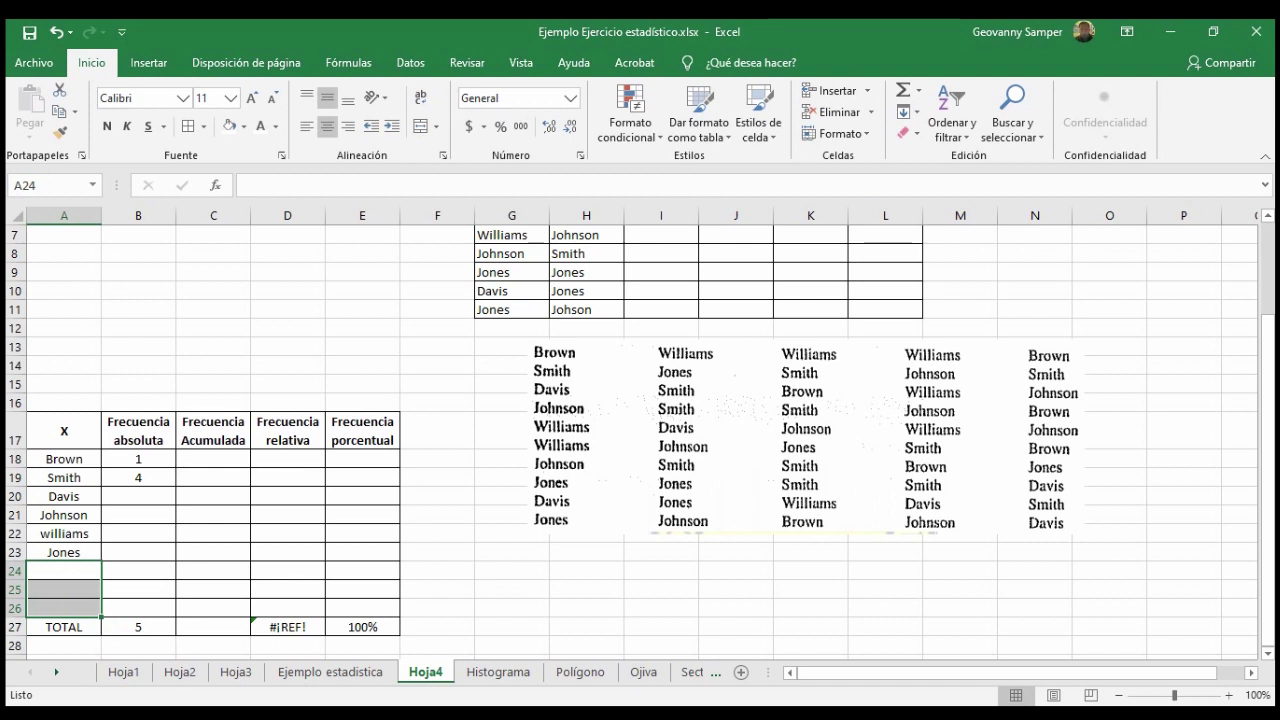
- Copy the Smith formula down to B23, inspect the copies, then delete B19:B23
click(138, 478)
drag(175, 487, 150, 555)
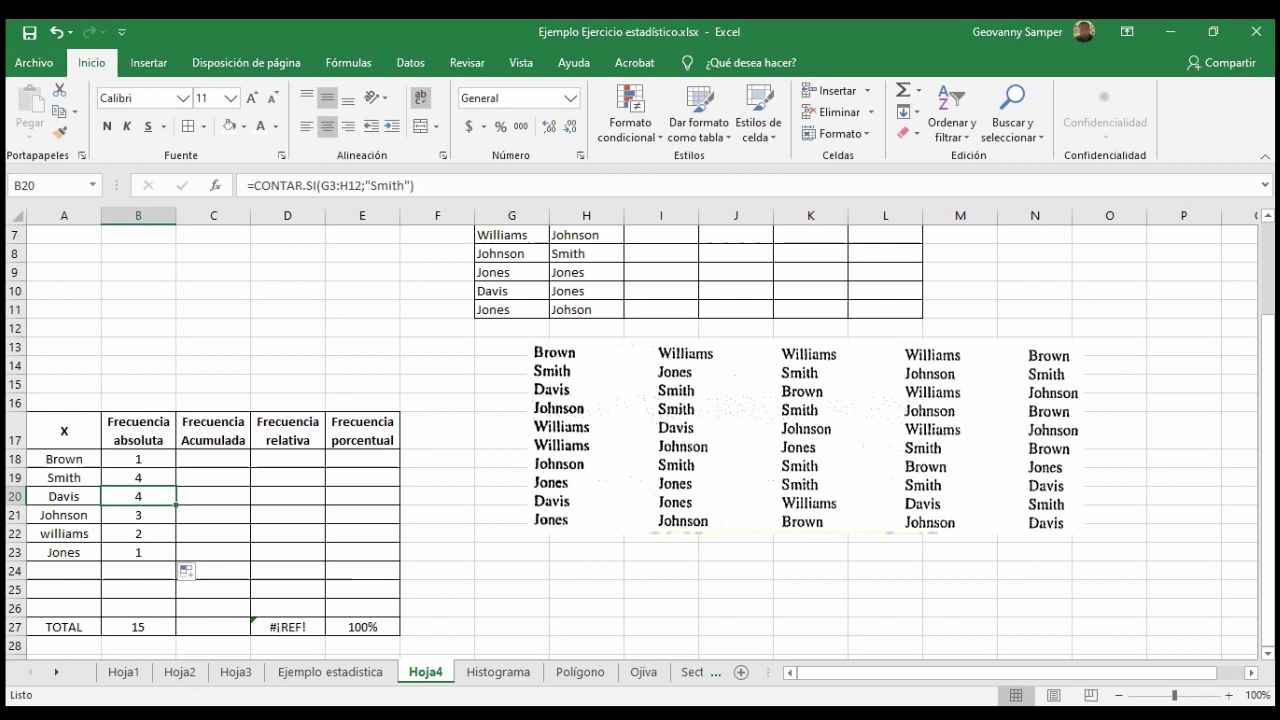
click(138, 515)
click(138, 533)
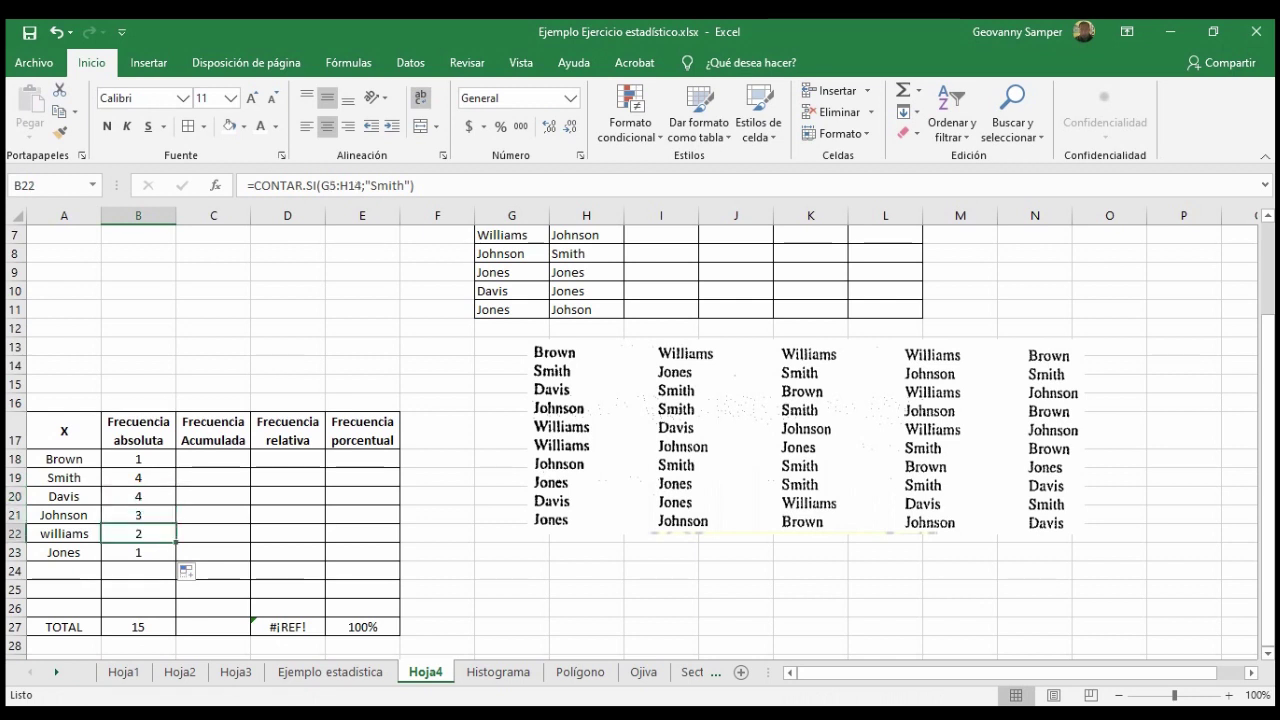
click(138, 496)
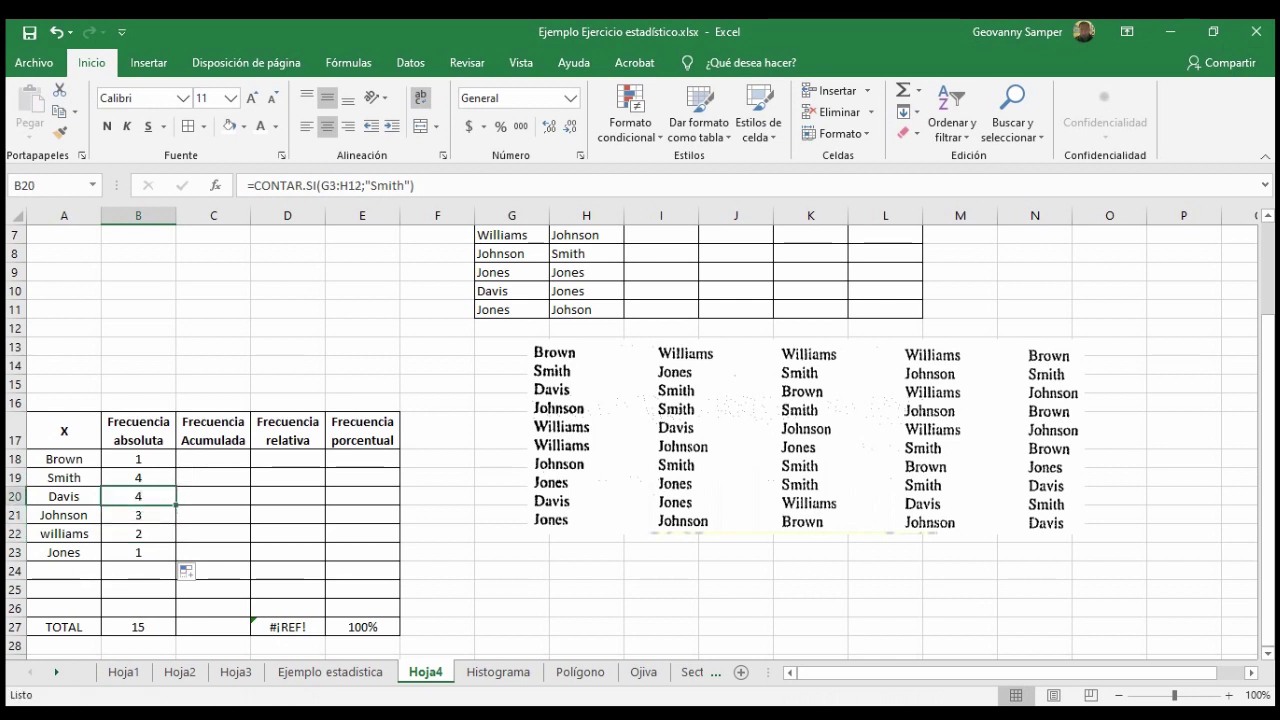
click(138, 477)
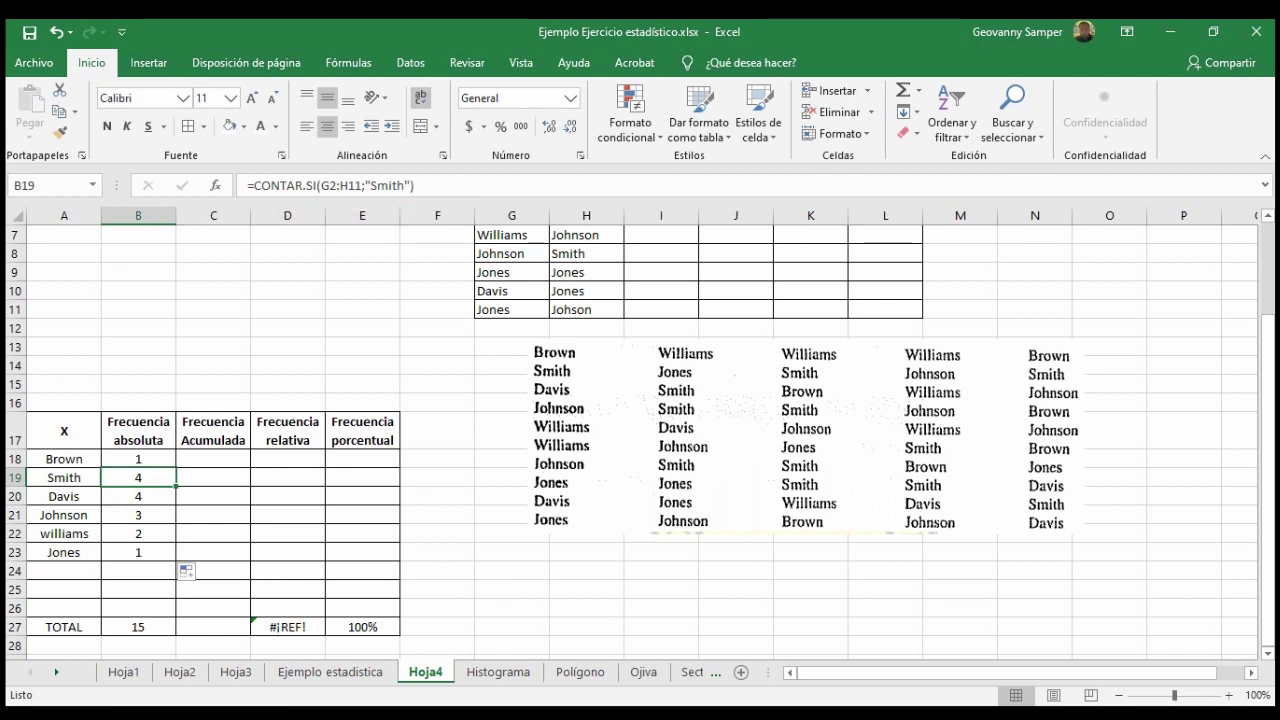
key(ctrl+shift+Down)
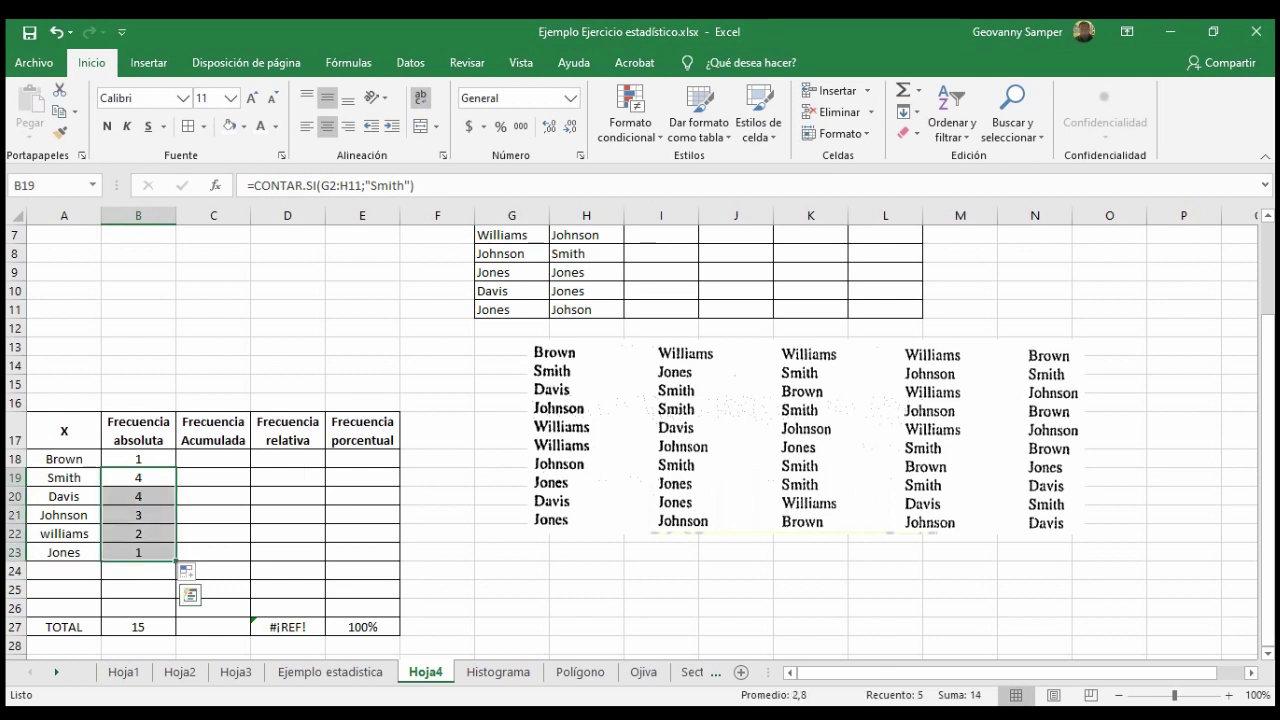
key(Delete)
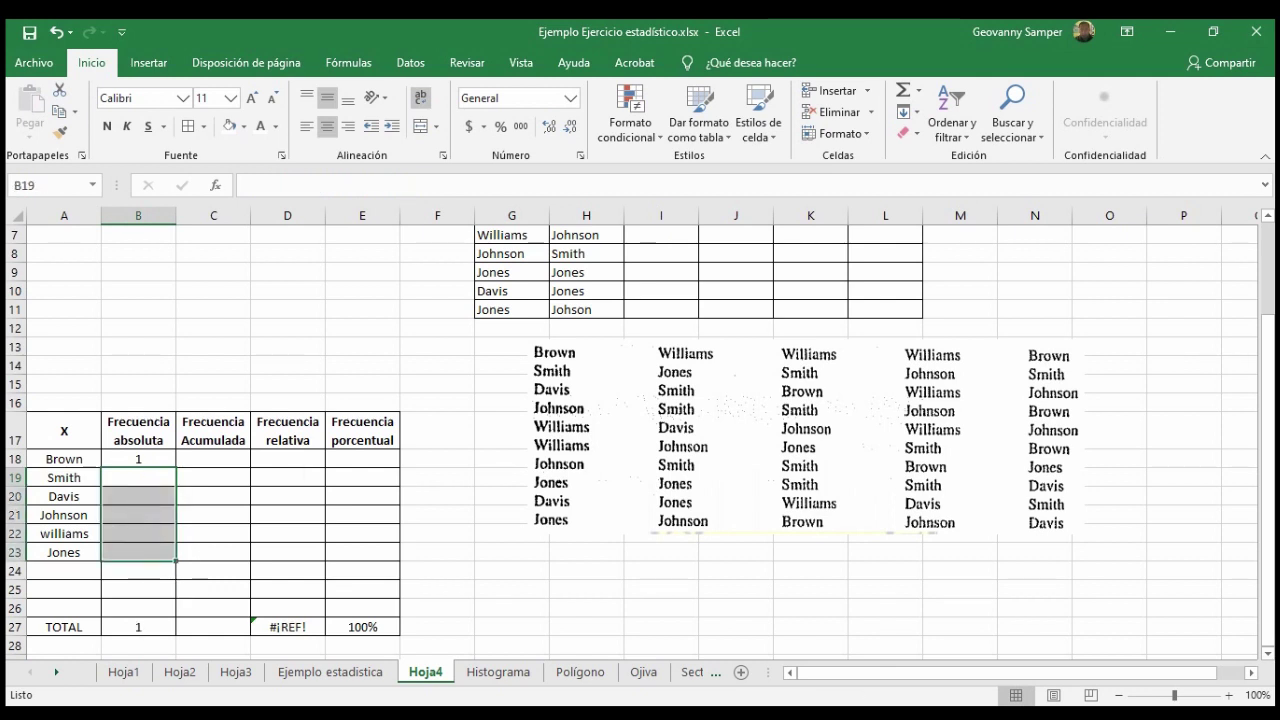
- Change B18's formula to =CONTAR.SI($G$2:$H$11;A18) with absolute references
click(138, 459)
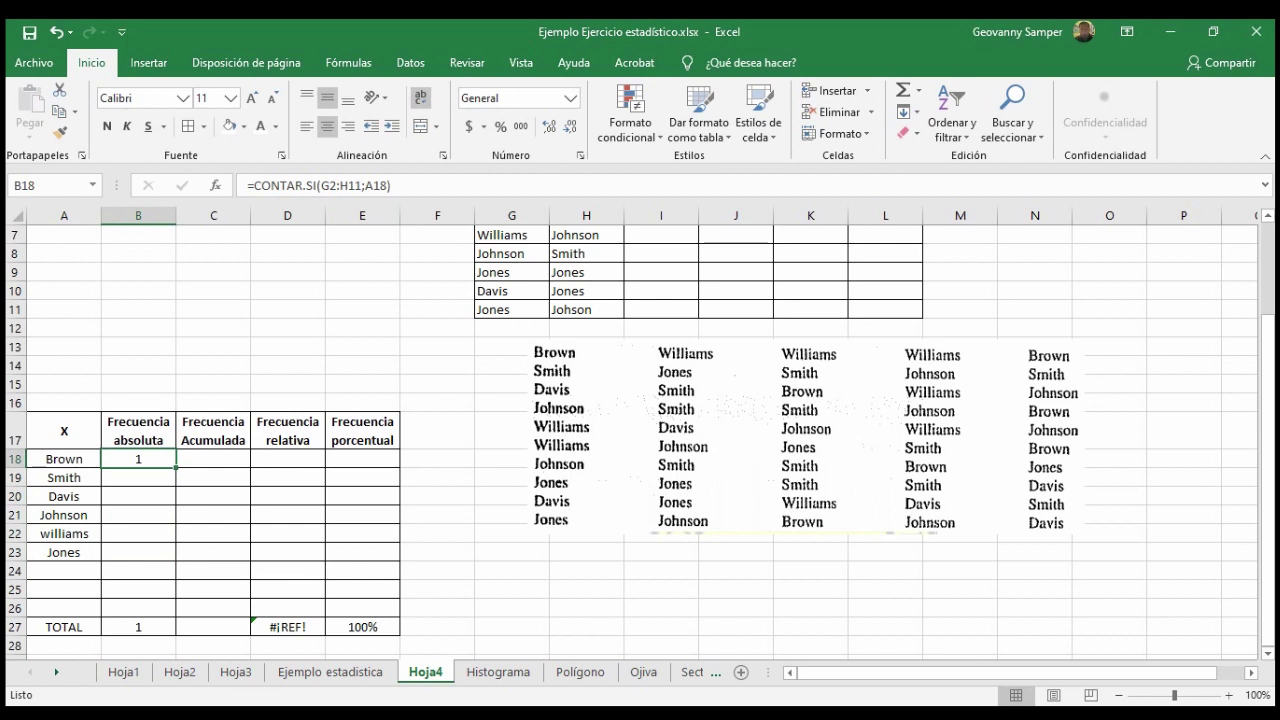
key(F2)
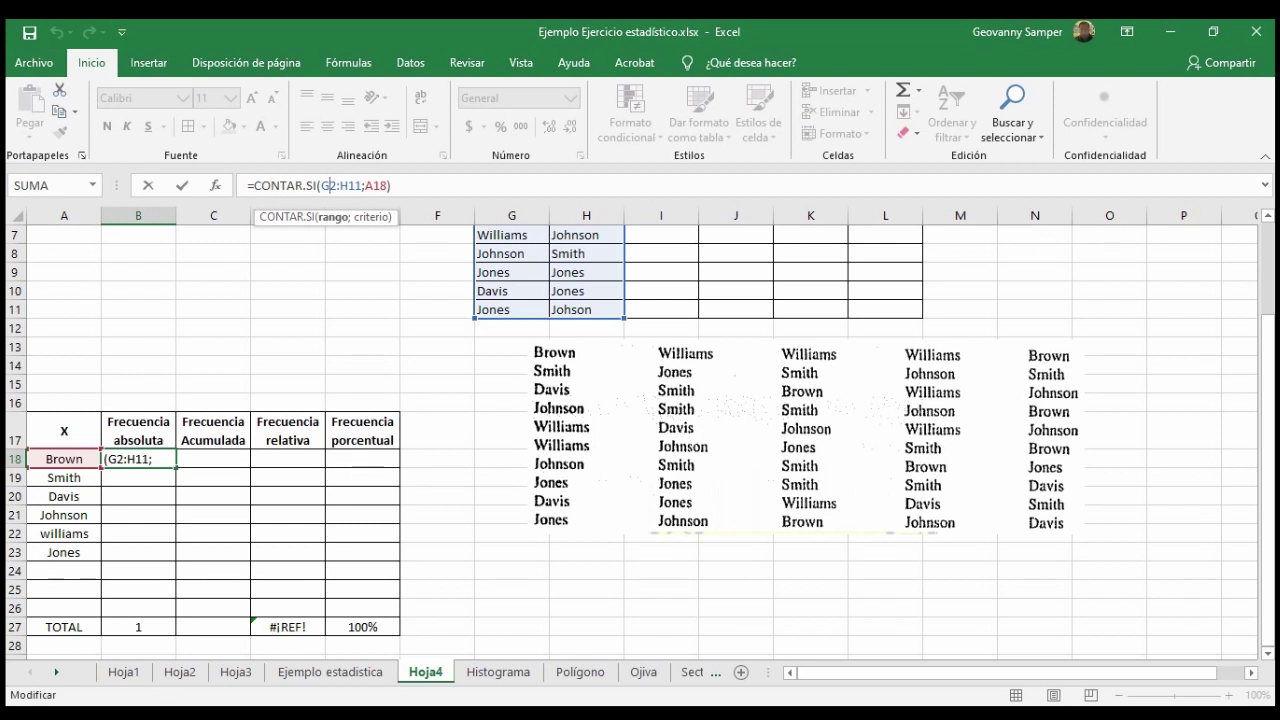
key(F4)
key(Right)
key(F4)
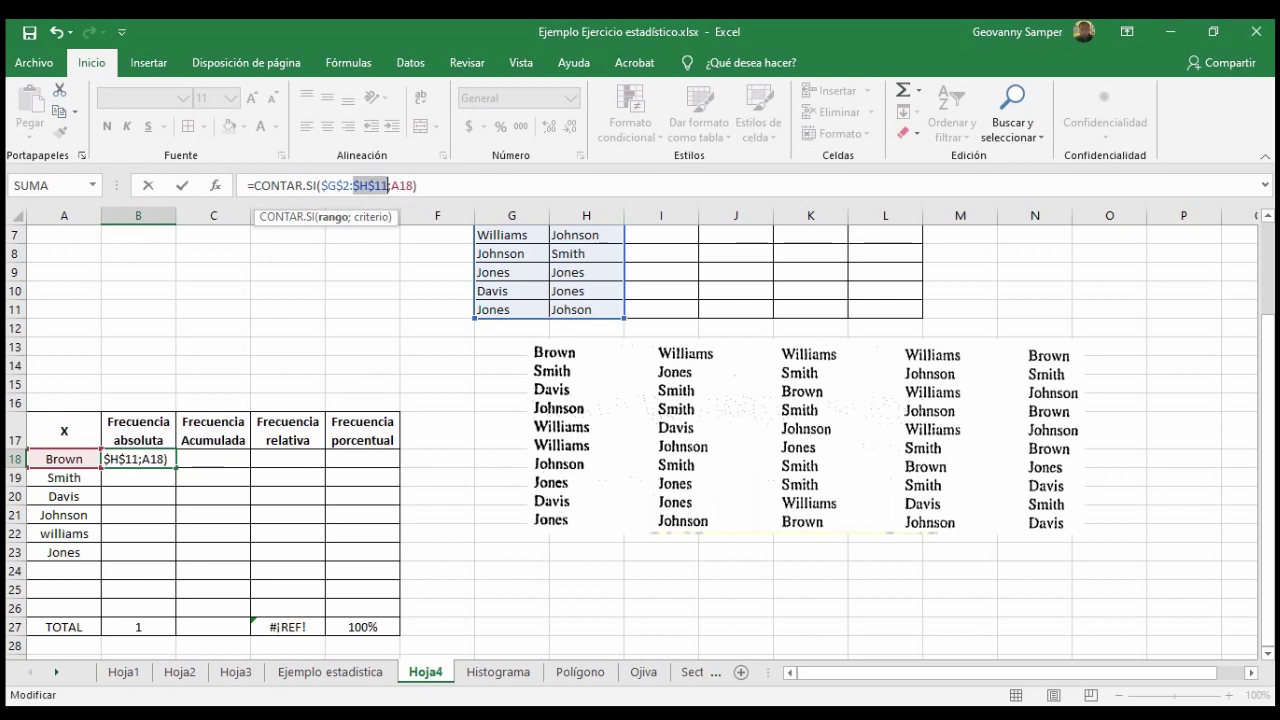
key(Return)
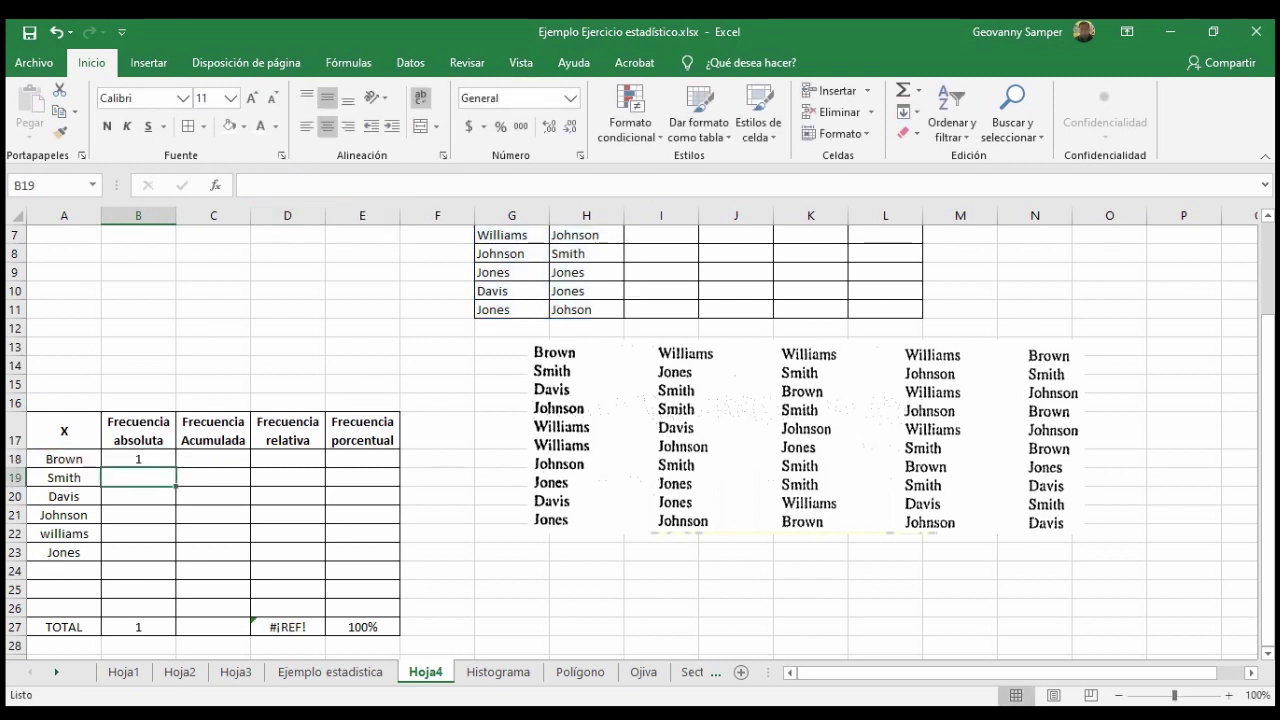
click(138, 459)
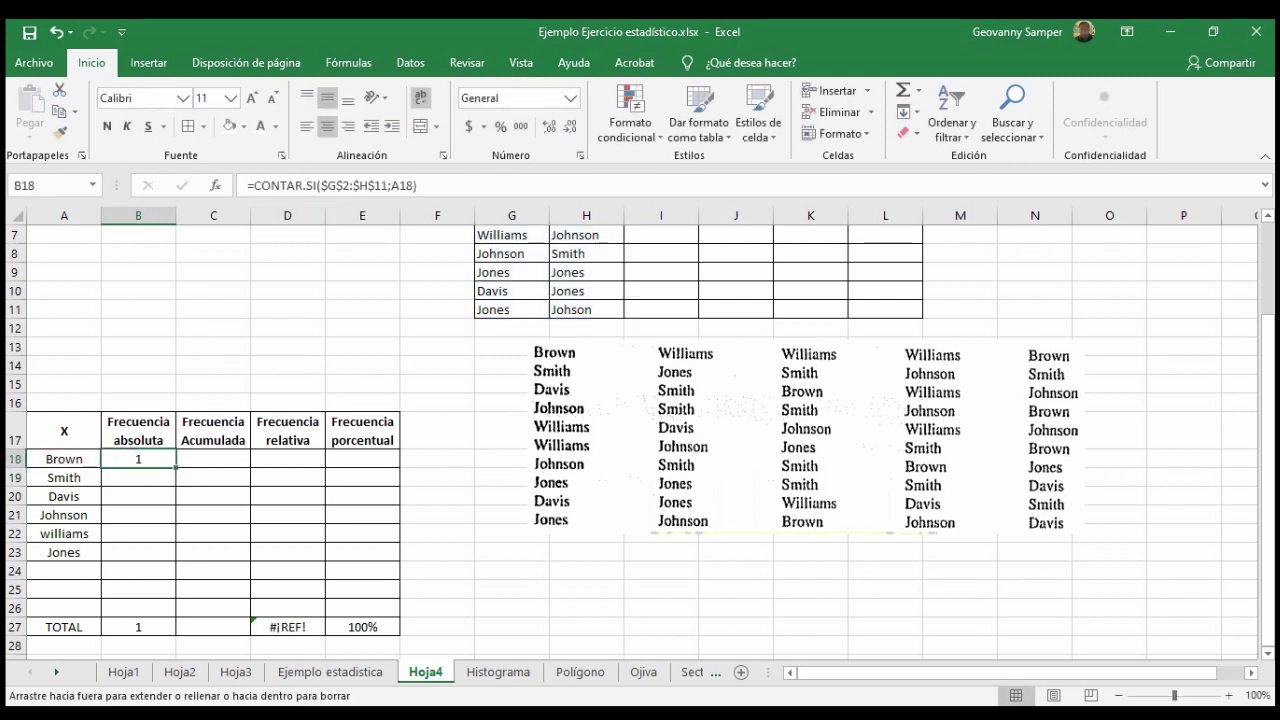
- Fill Brown's count formula down to B23, giving counts 1, 4, 3, 3, 2, 5
drag(176, 468, 176, 505)
scroll(640, 430, down, 1)
scroll(640, 440, up, 1)
scroll(640, 440, up, 1)
scroll(640, 440, up, 1)
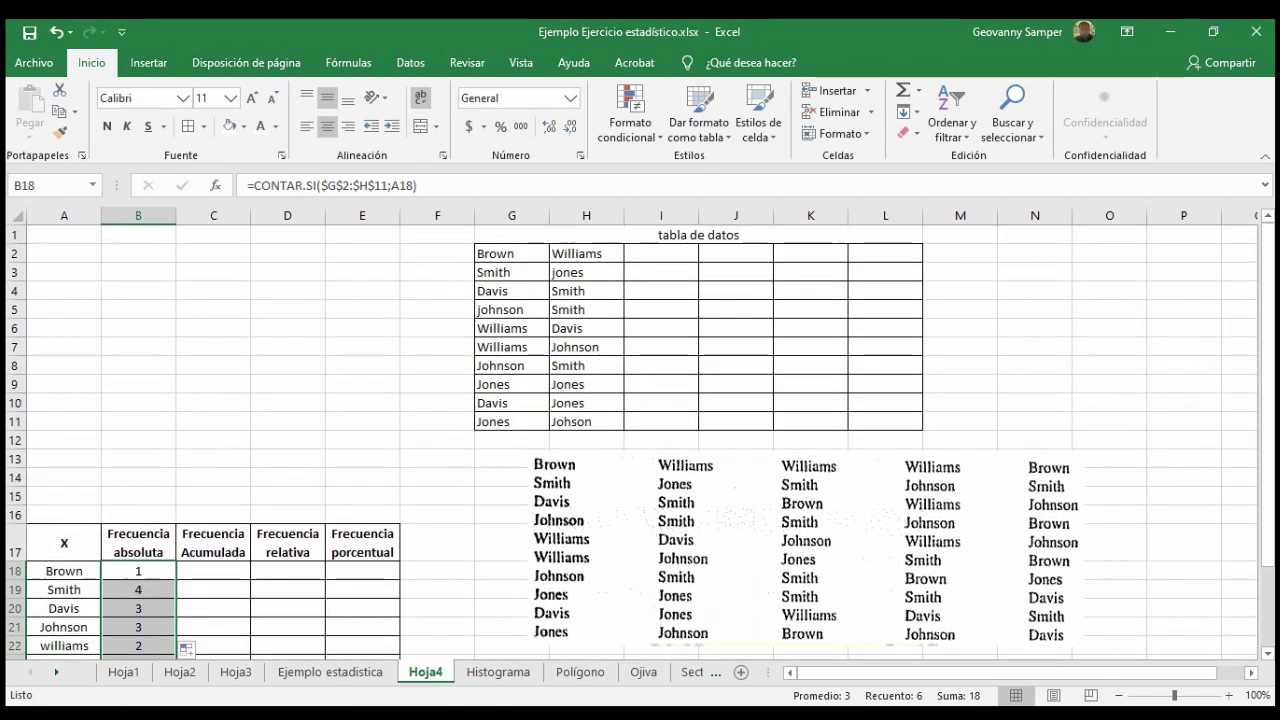
drag(511, 253, 511, 422)
scroll(640, 440, down, 2)
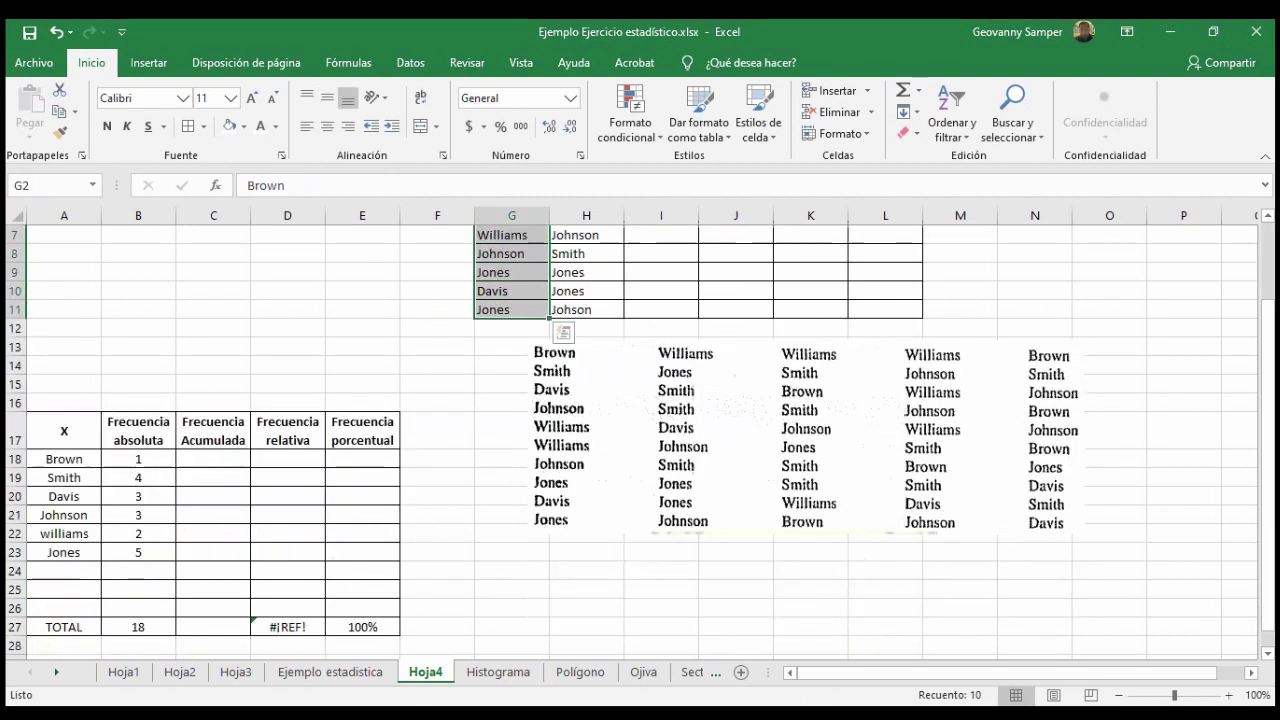
scroll(640, 440, down, 1)
click(138, 403)
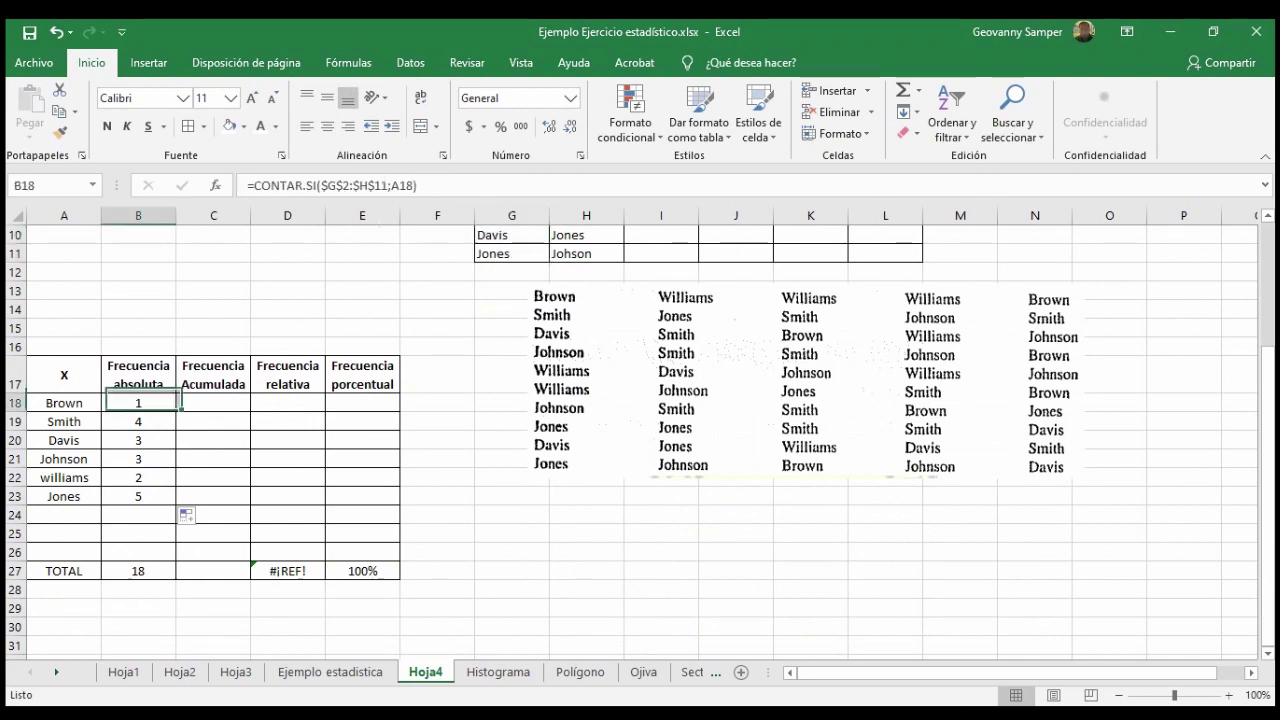
key(Down)
key(Down)
key(Down)
key(Down)
key(Down)
key(Down)
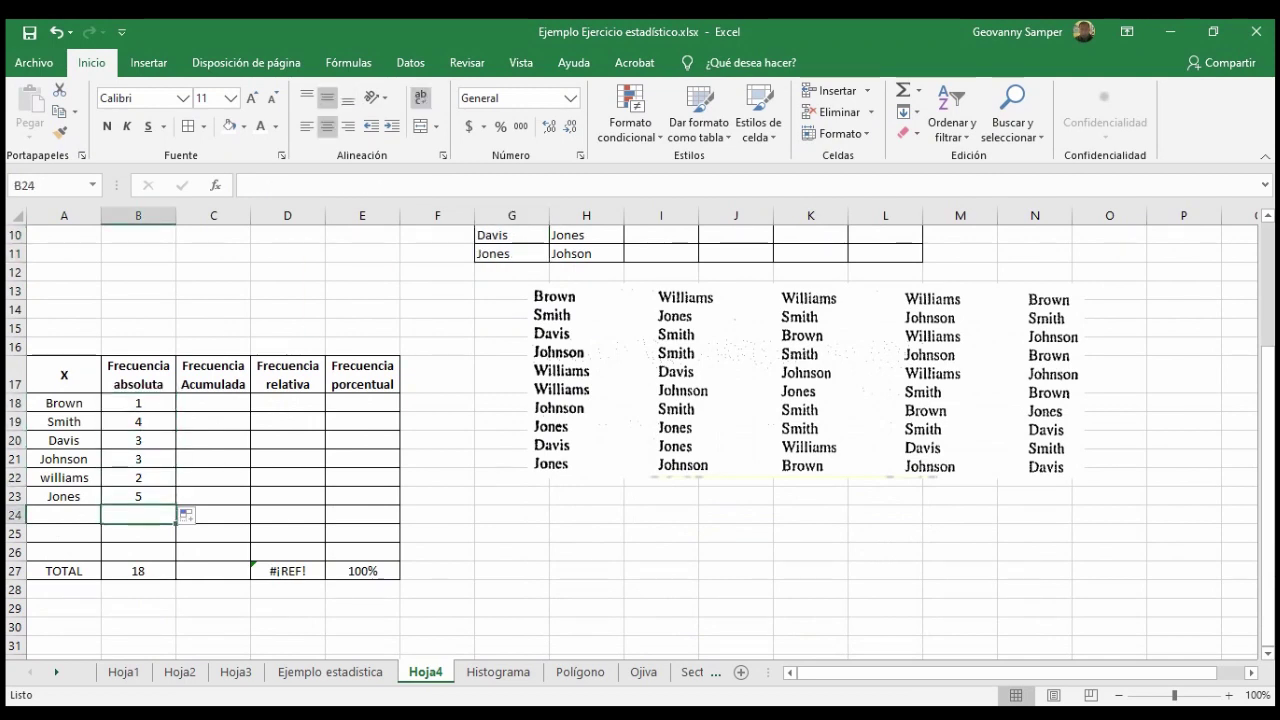
key(Up)
- Delete the empty rows 24–25 so TOTAL, showing 18, sits in row 24
drag(15, 514, 15, 537)
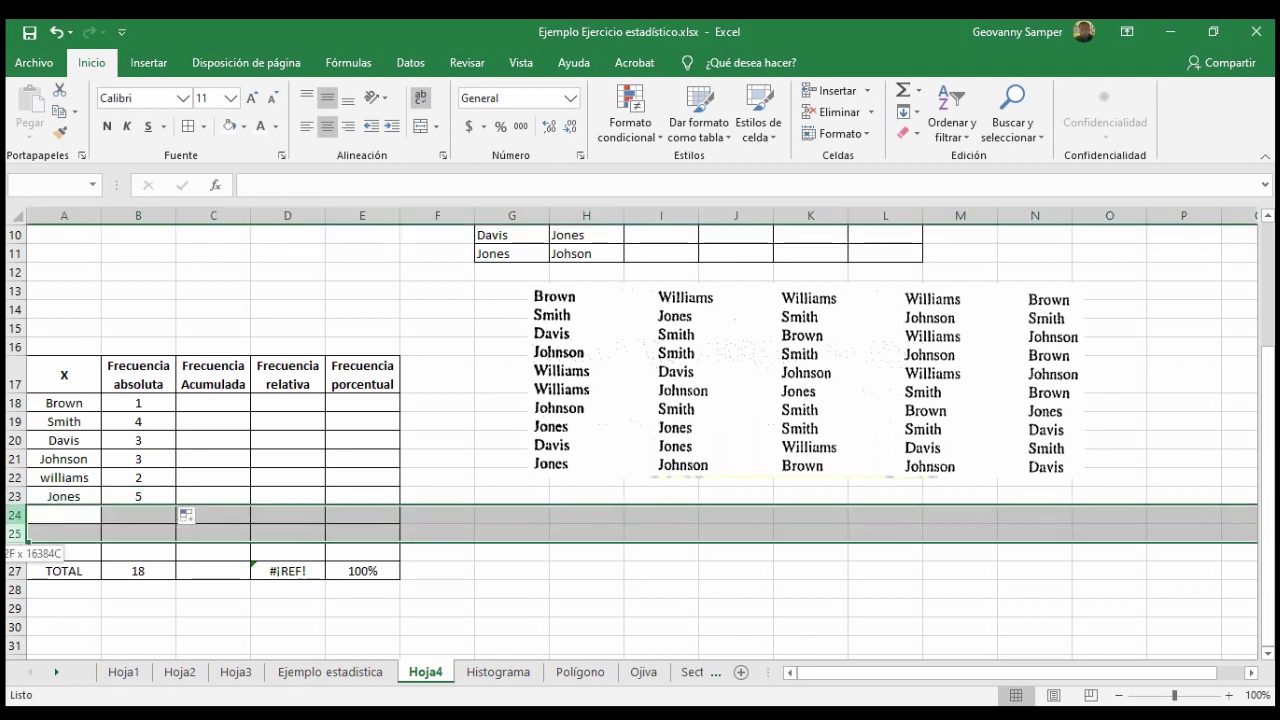
right_click(14, 535)
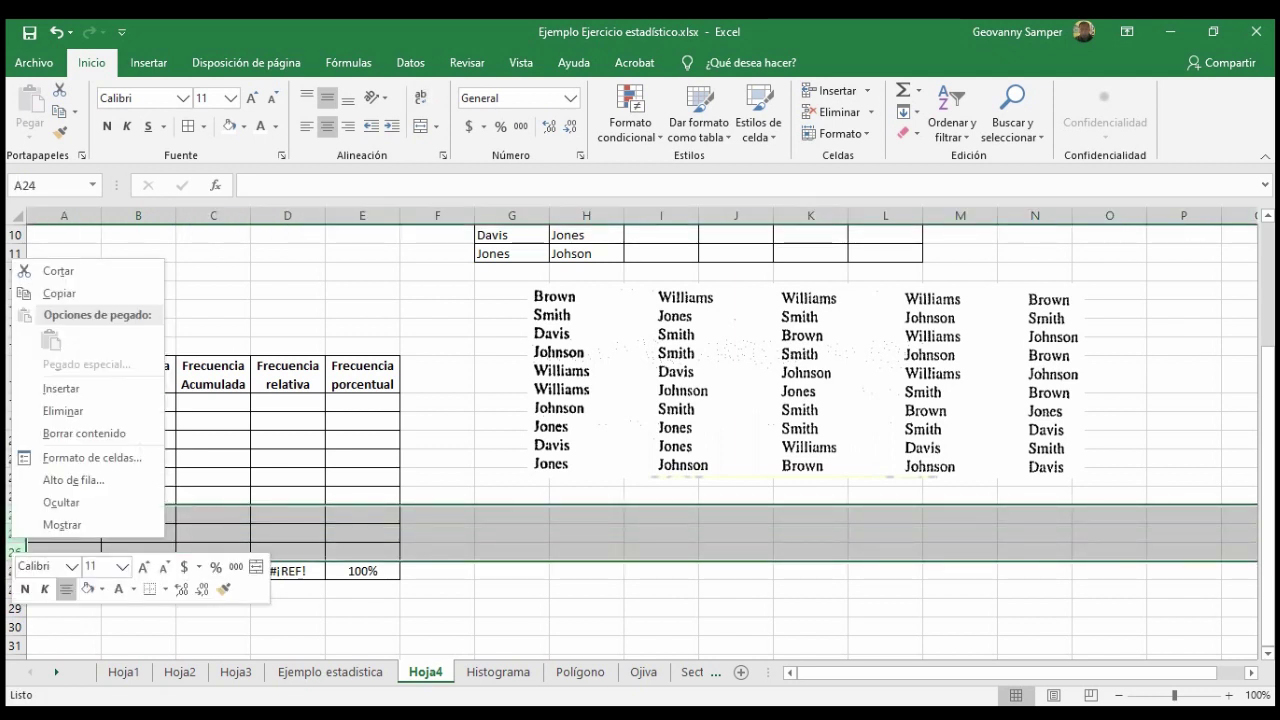
click(63, 411)
click(362, 645)
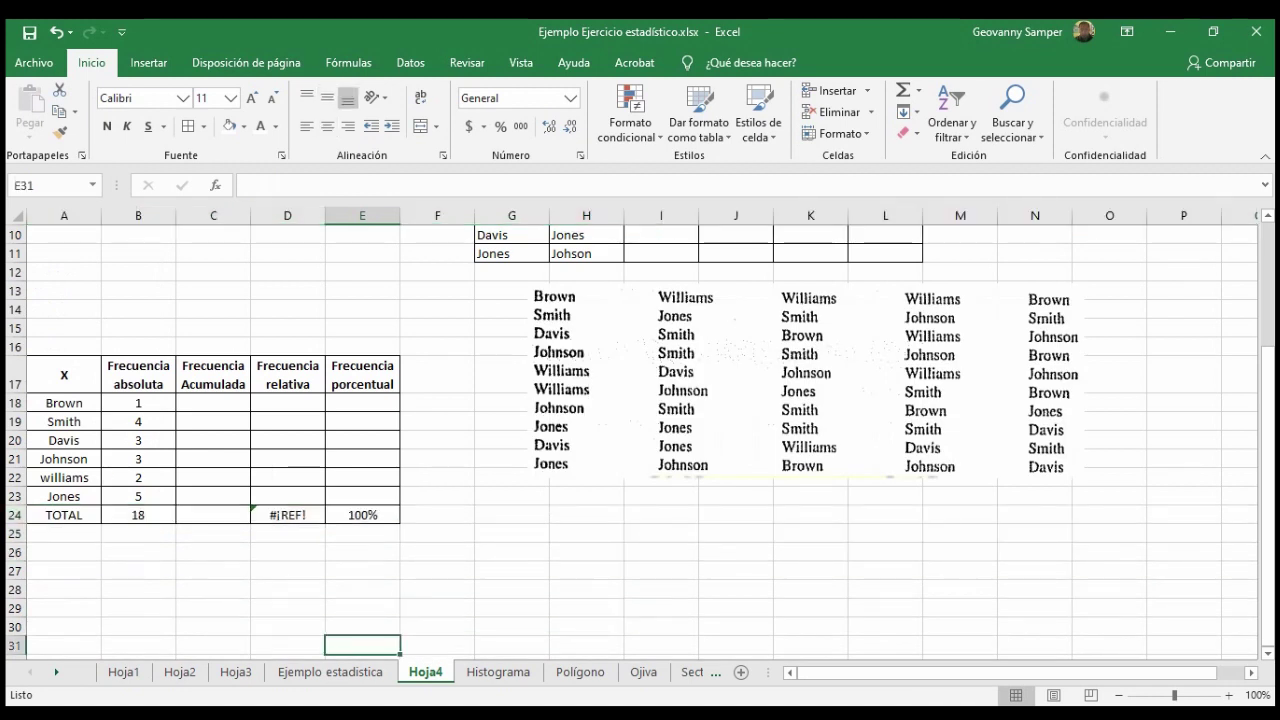
click(213, 552)
click(138, 514)
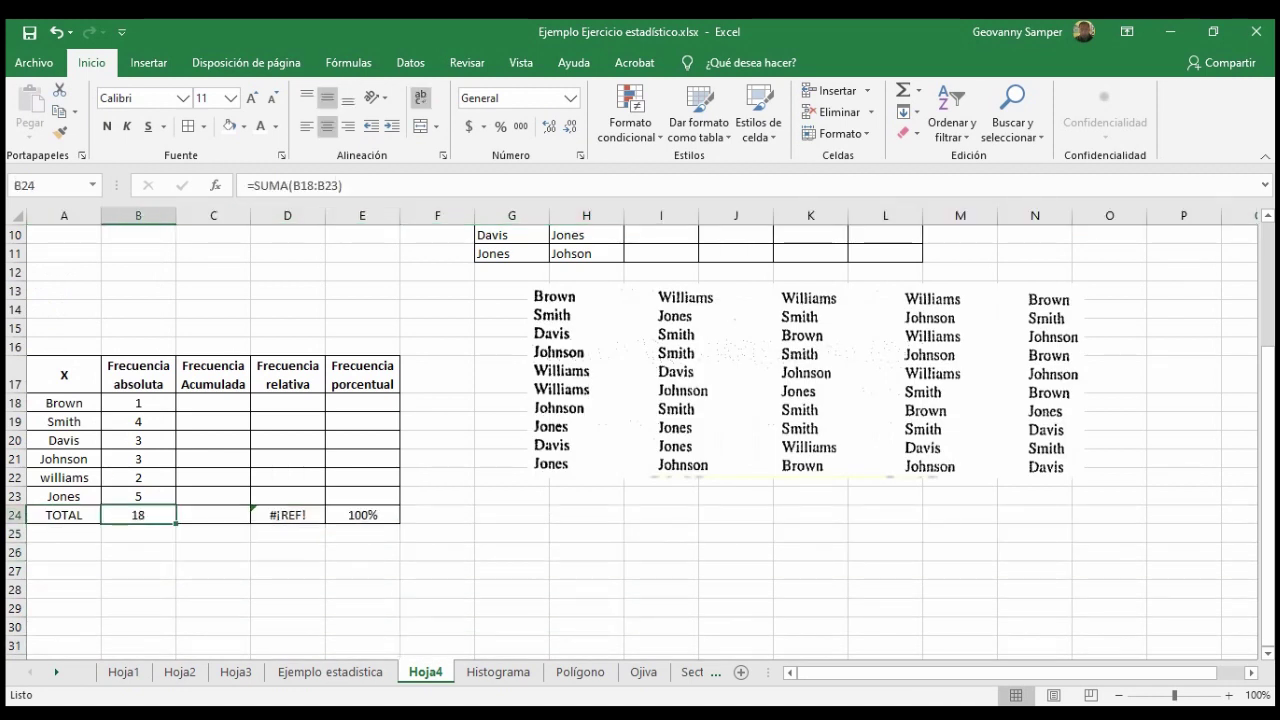
scroll(640, 420, up, 1)
scroll(640, 420, up, 1)
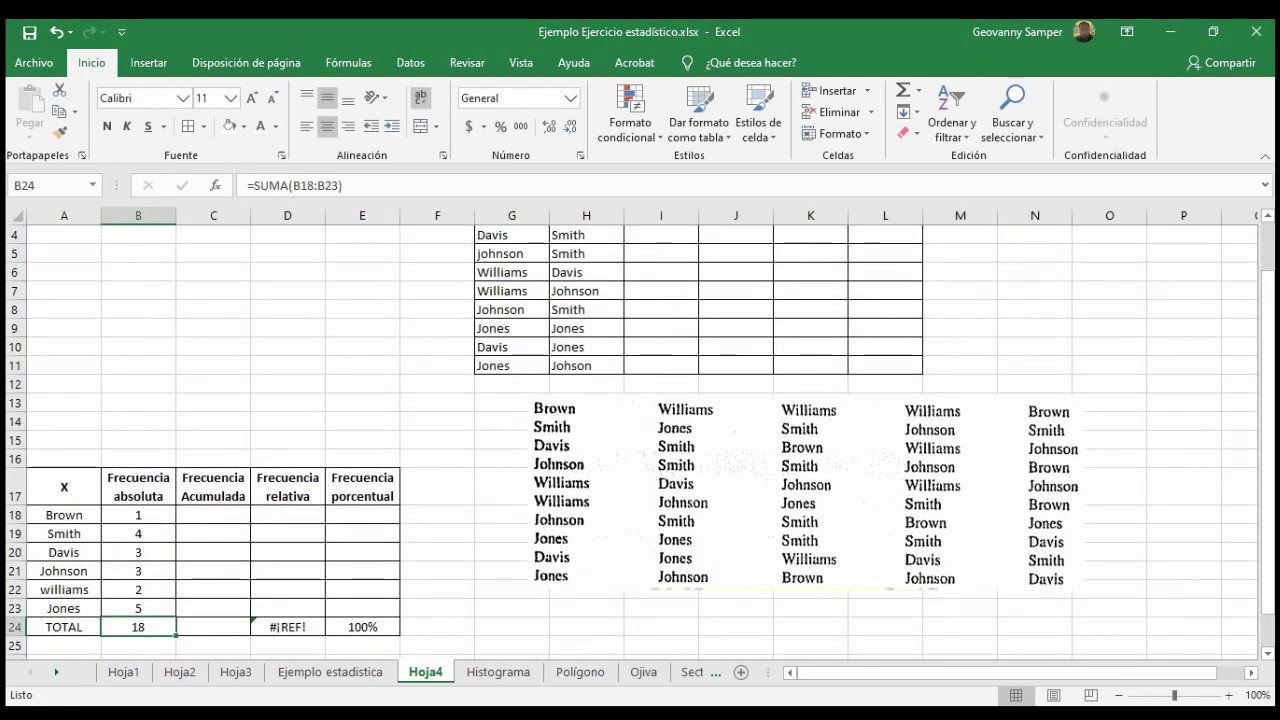
scroll(640, 440, up, 1)
drag(511, 272, 511, 347)
drag(511, 272, 511, 347)
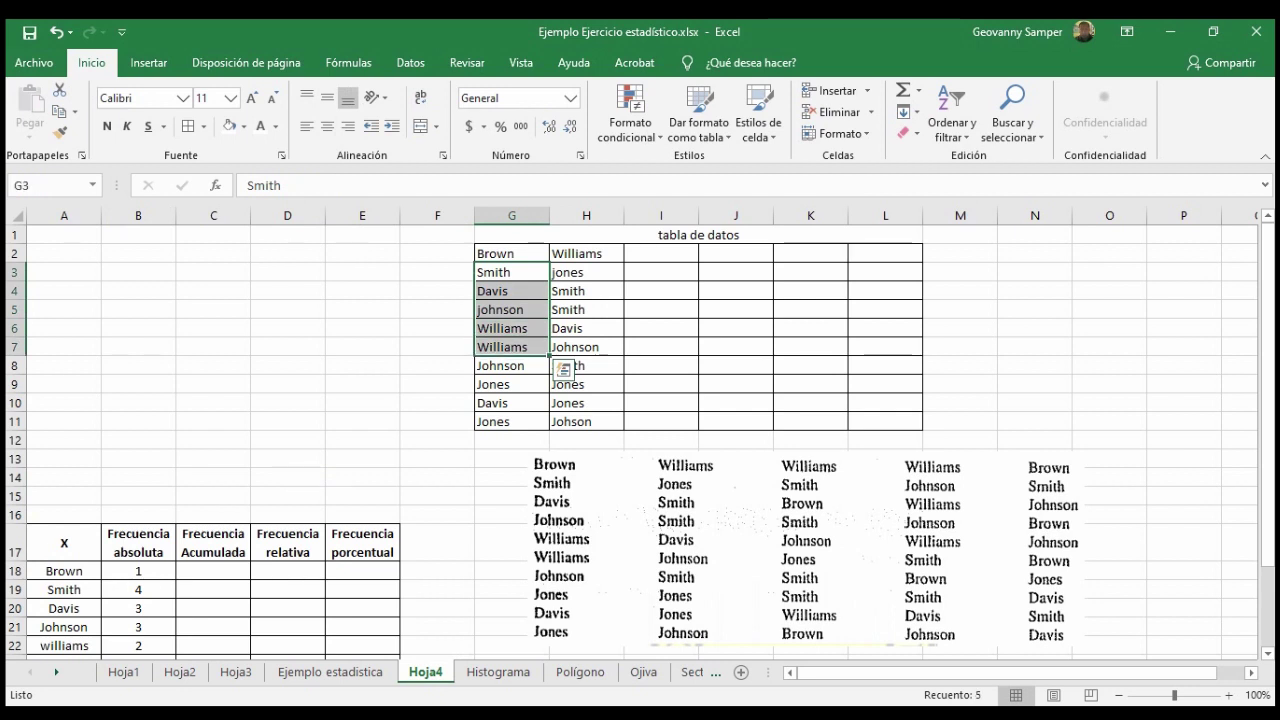
drag(586, 272, 586, 347)
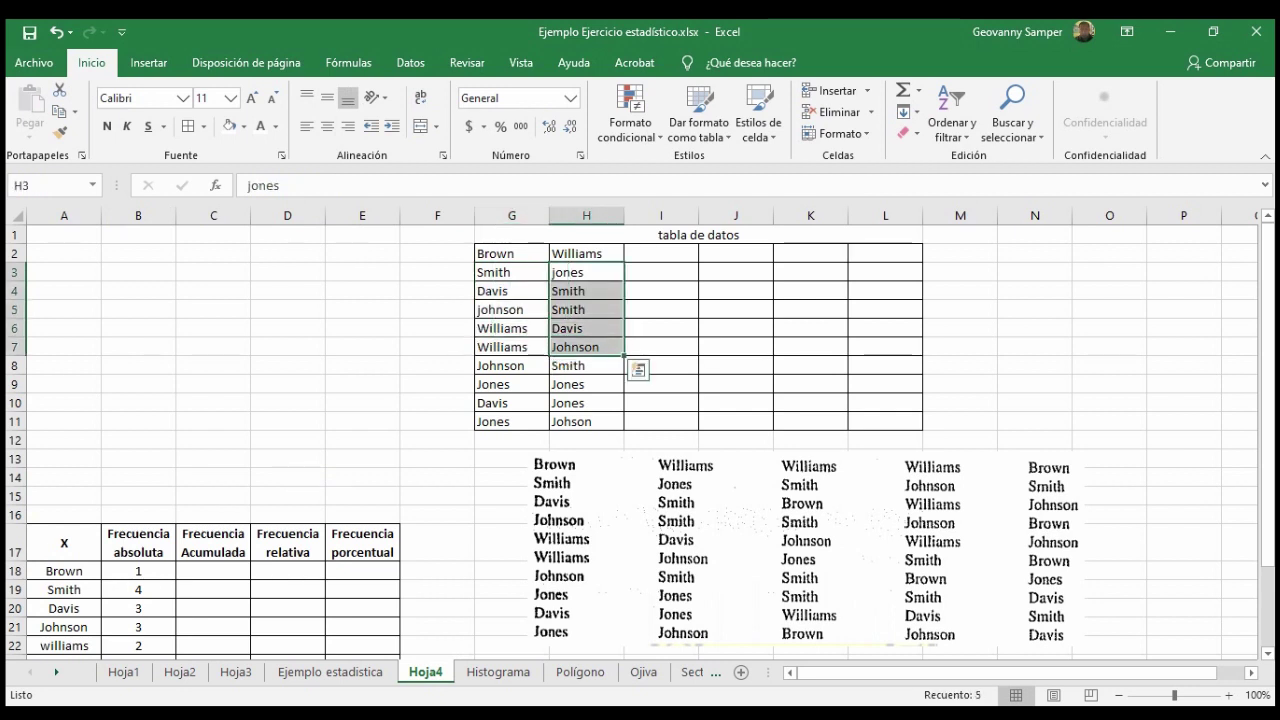
scroll(640, 440, down, 1)
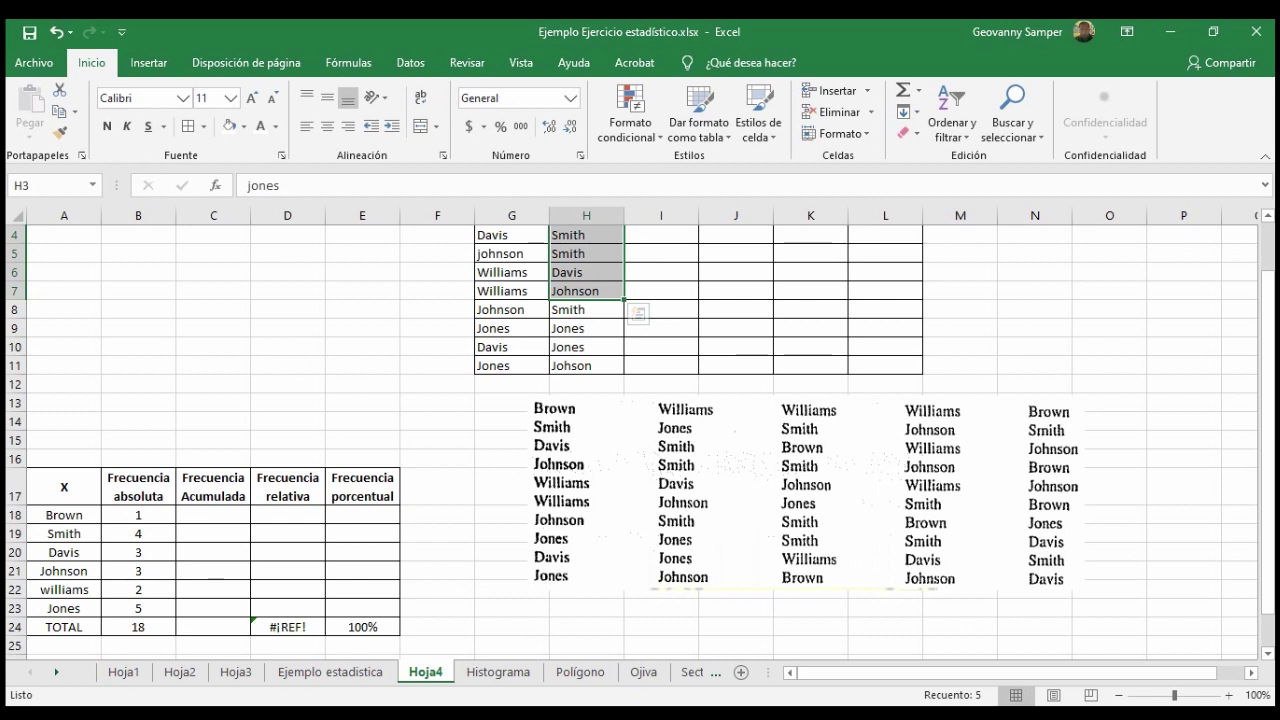
click(437, 440)
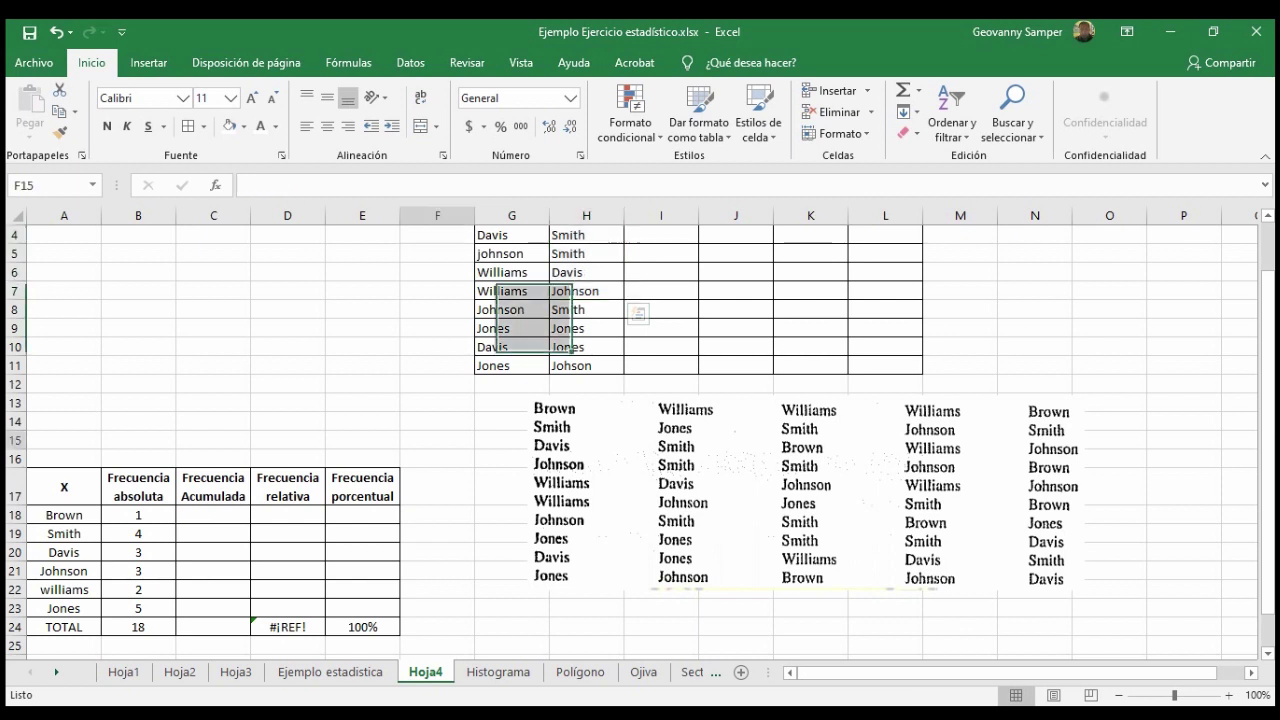
scroll(640, 440, down, 4)
scroll(640, 440, up, 2)
scroll(640, 440, up, 3)
scroll(640, 440, up, 1)
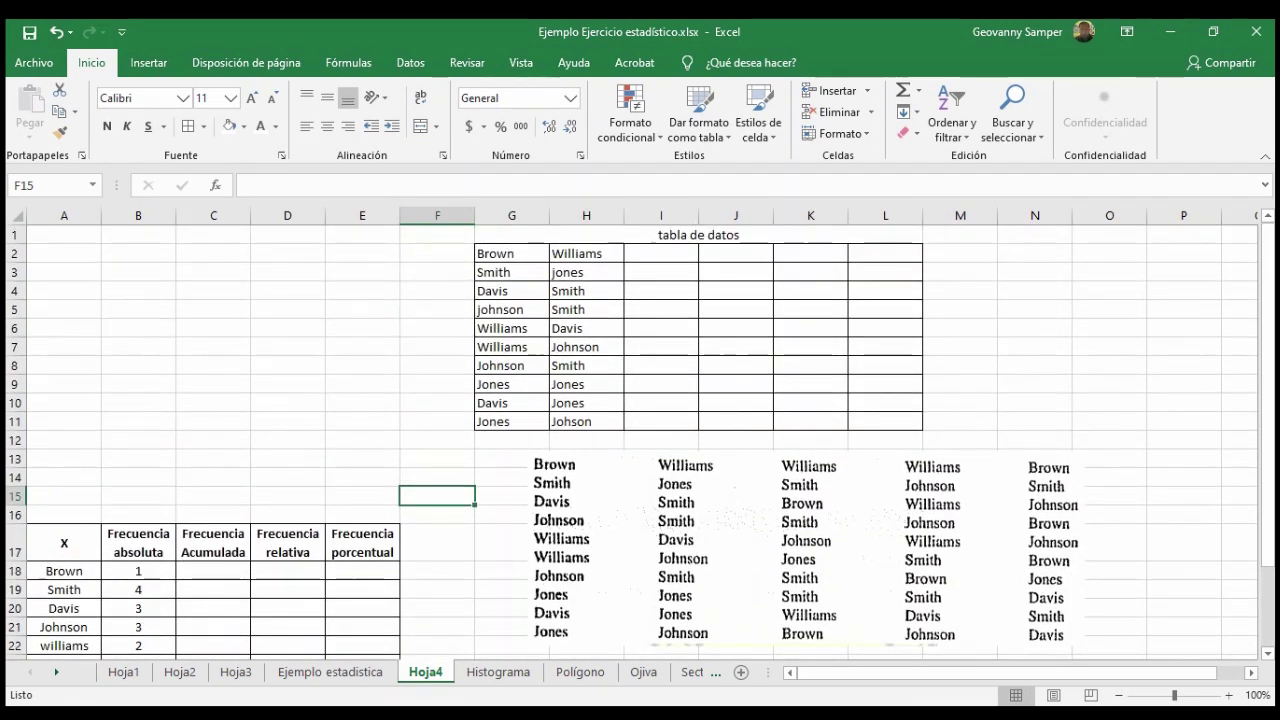
click(511, 421)
drag(511, 272, 586, 403)
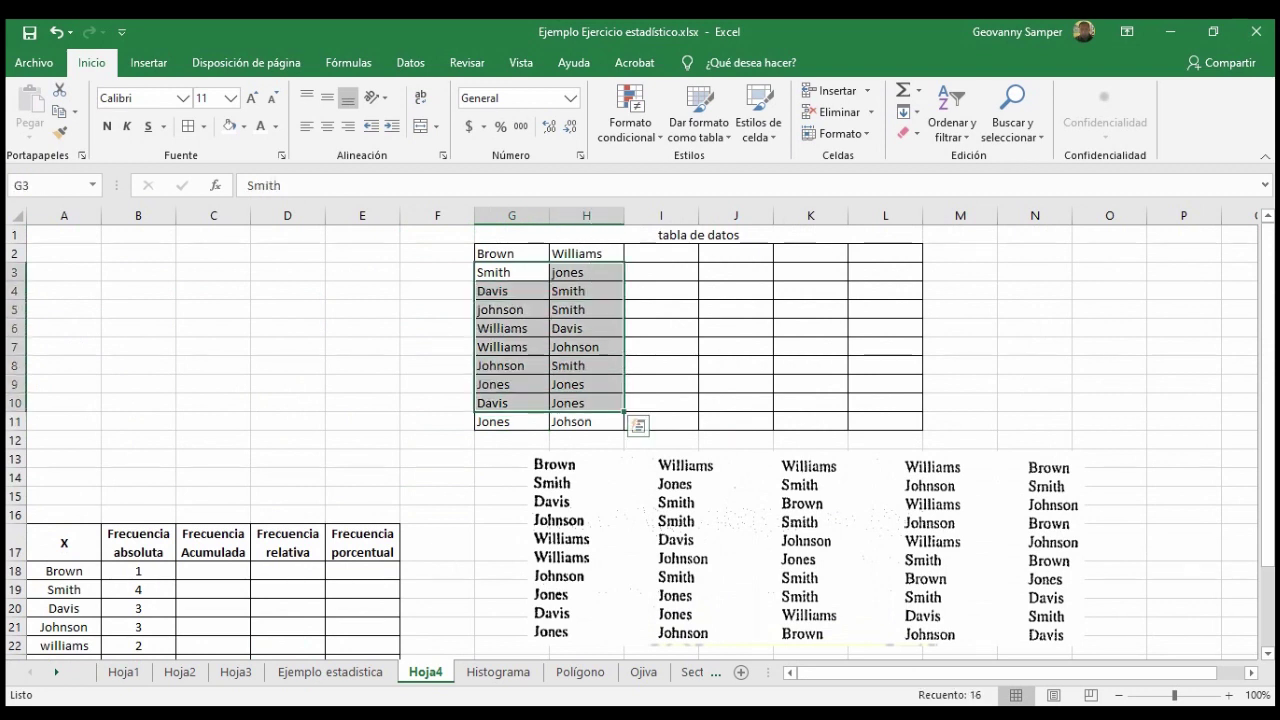
click(511, 253)
scroll(640, 440, down, 2)
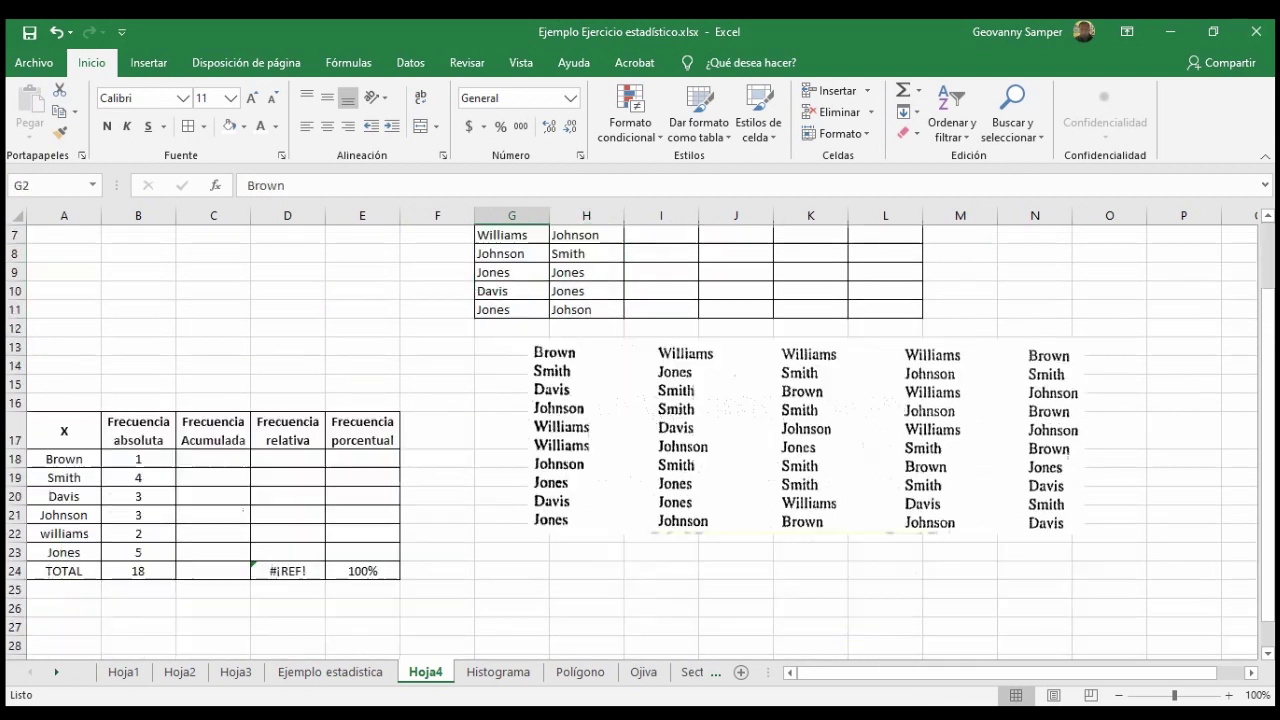
scroll(640, 440, up, 1)
scroll(640, 440, up, 1)
scroll(640, 440, up, 1)
scroll(640, 440, down, 1)
scroll(640, 440, up, 1)
scroll(640, 440, up, 1)
scroll(640, 440, down, 1)
scroll(640, 440, down, 1)
click(138, 570)
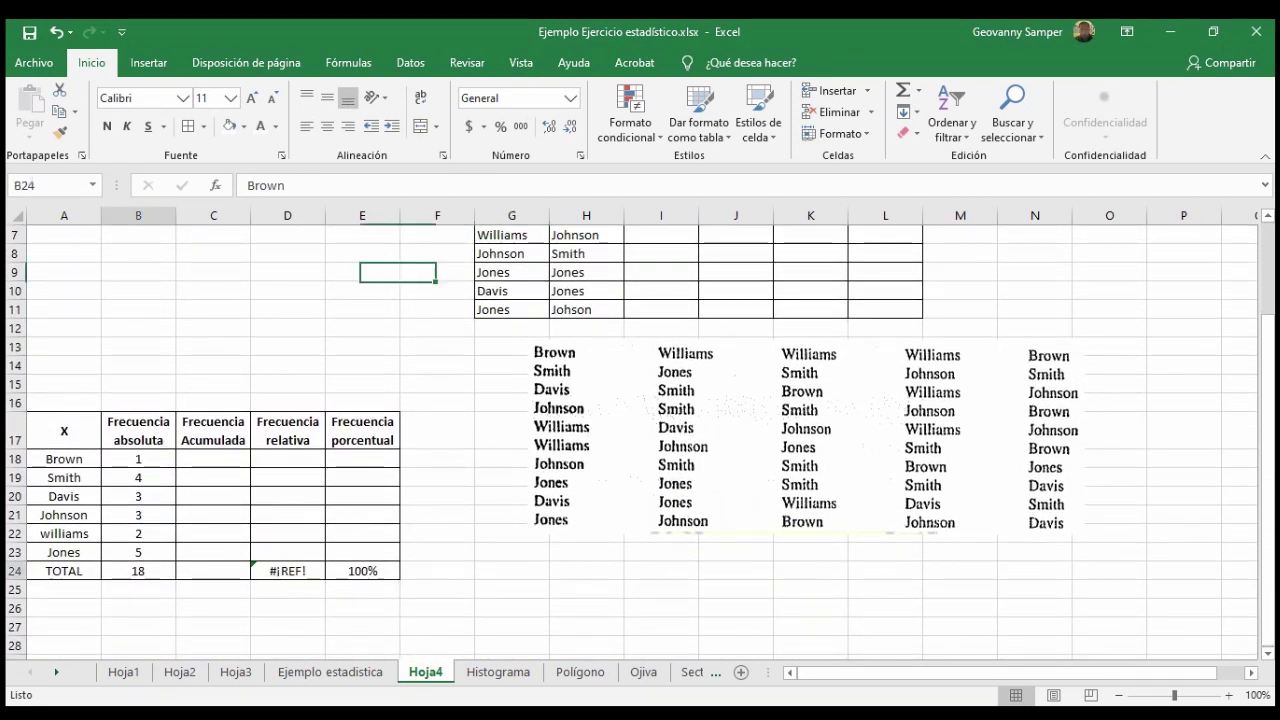
scroll(640, 440, up, 2)
click(138, 589)
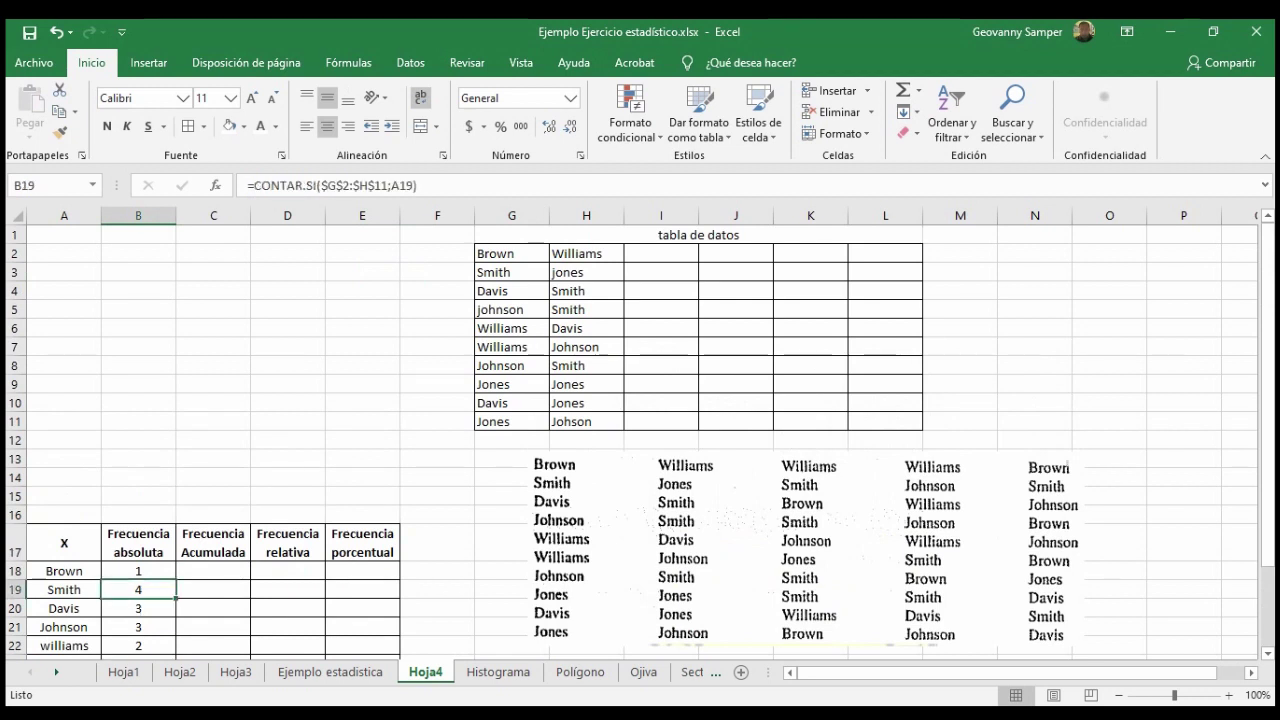
click(138, 570)
scroll(640, 440, down, 1)
scroll(640, 440, up, 1)
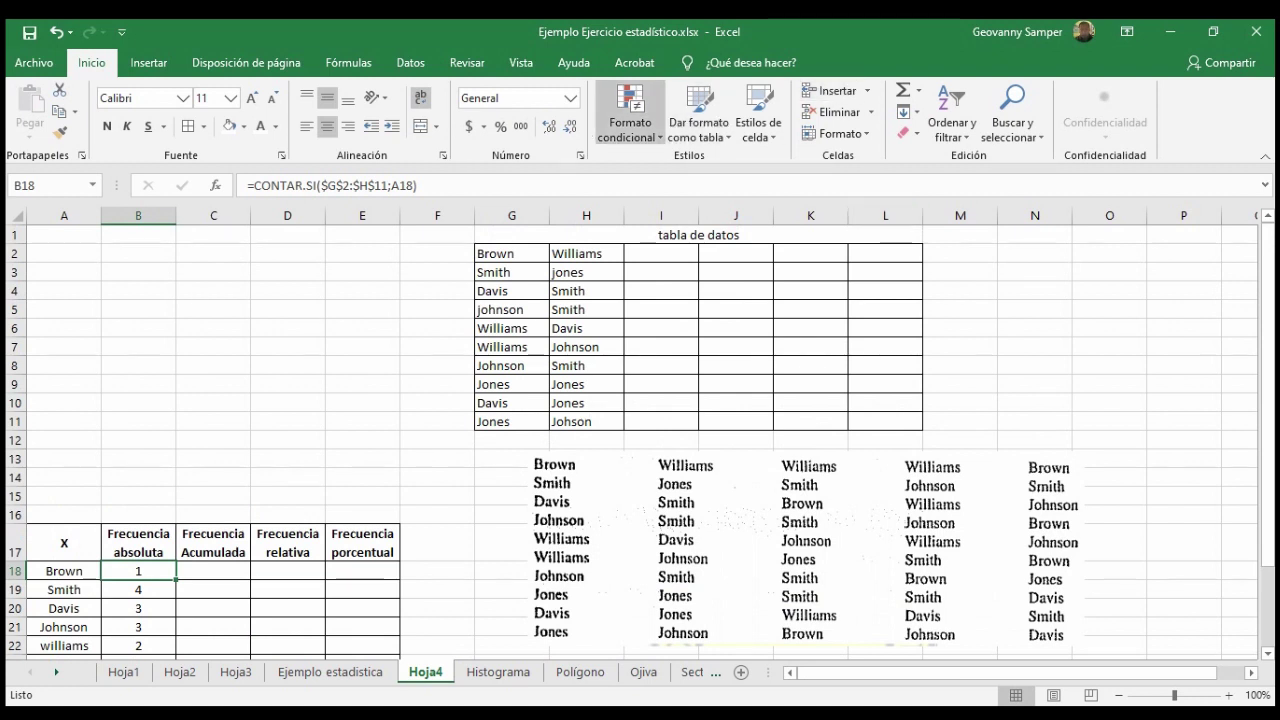
- Add a Text That Contains rule on G2:H11 shading Brown with light red fill and dark red text
drag(510, 253, 586, 421)
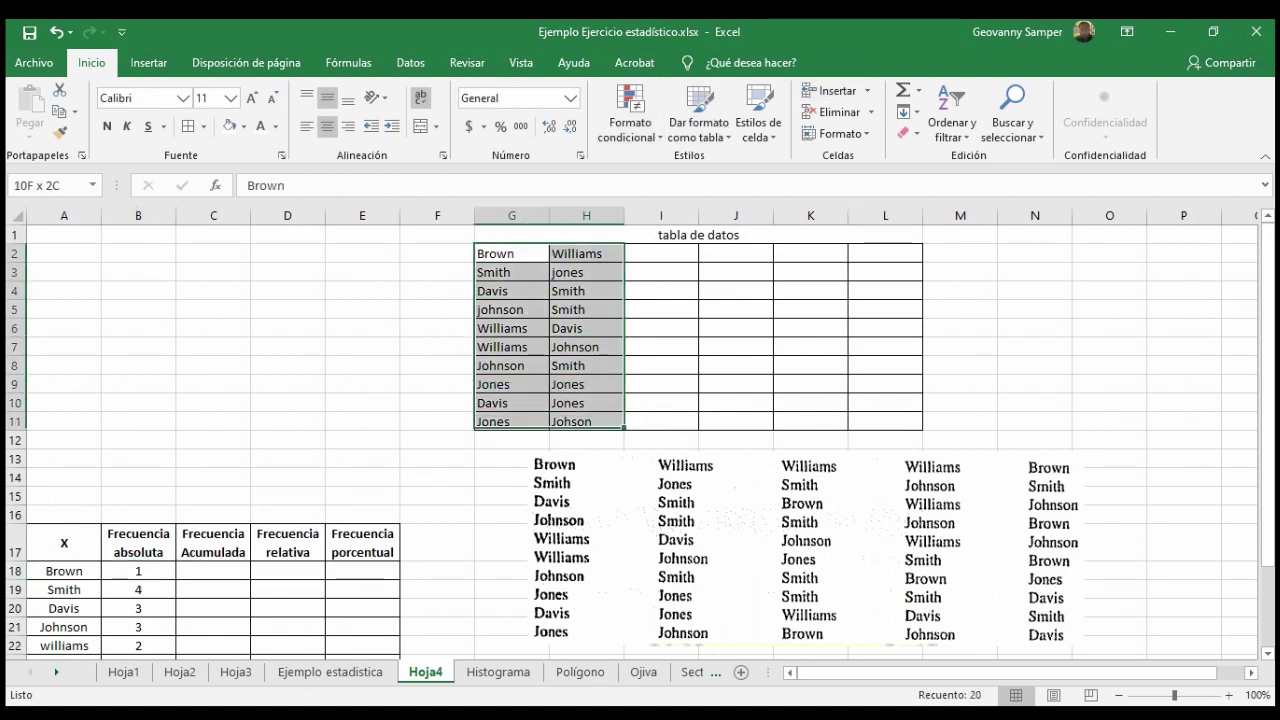
click(630, 112)
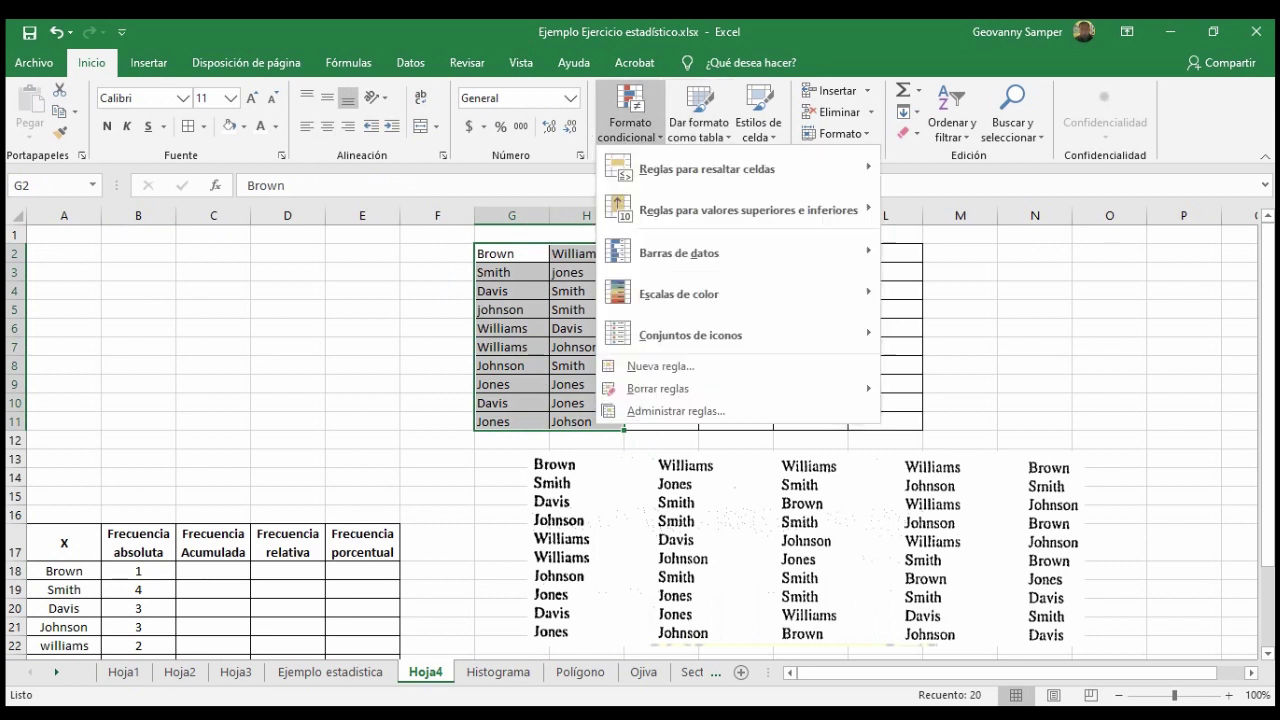
mouse_move(706, 169)
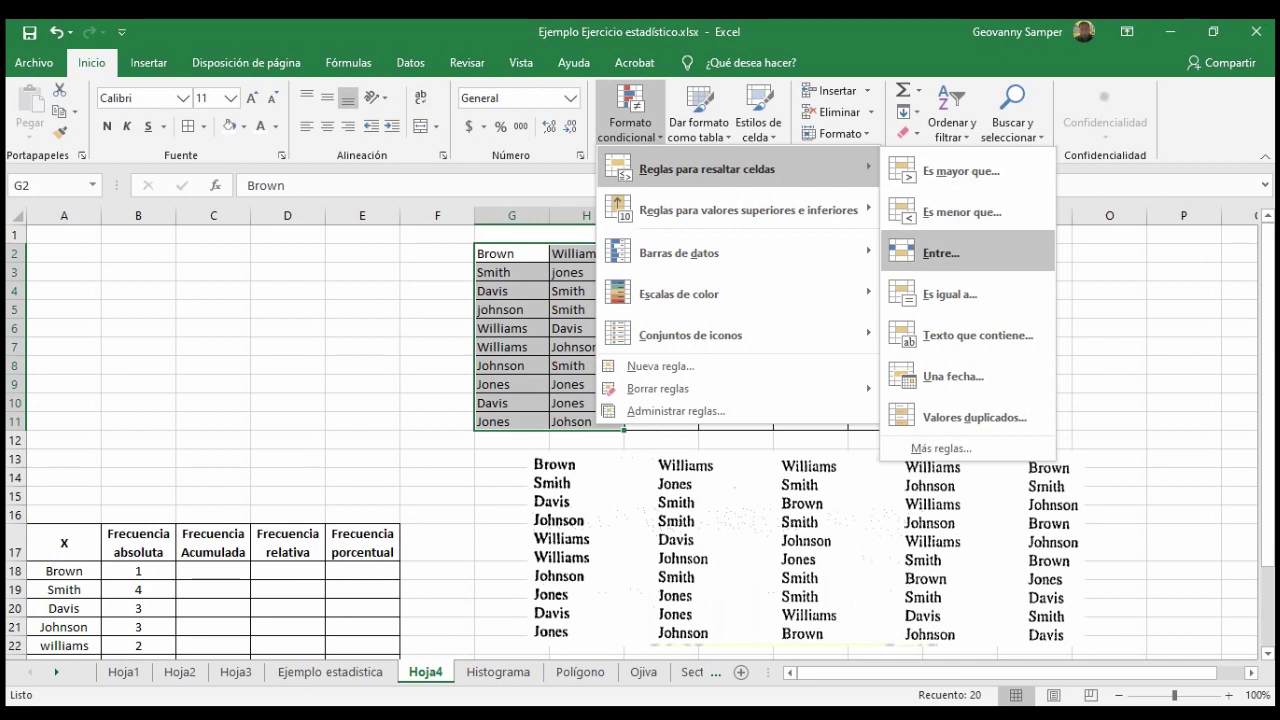
click(975, 335)
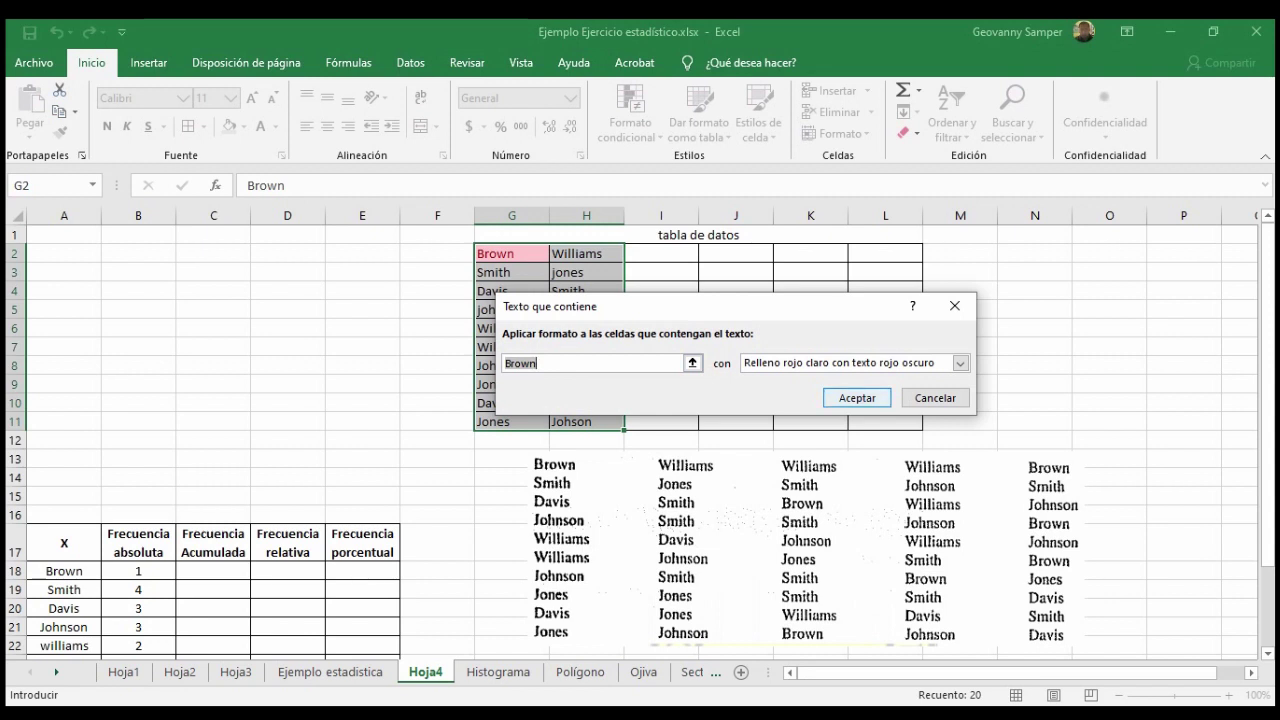
click(857, 398)
click(1034, 272)
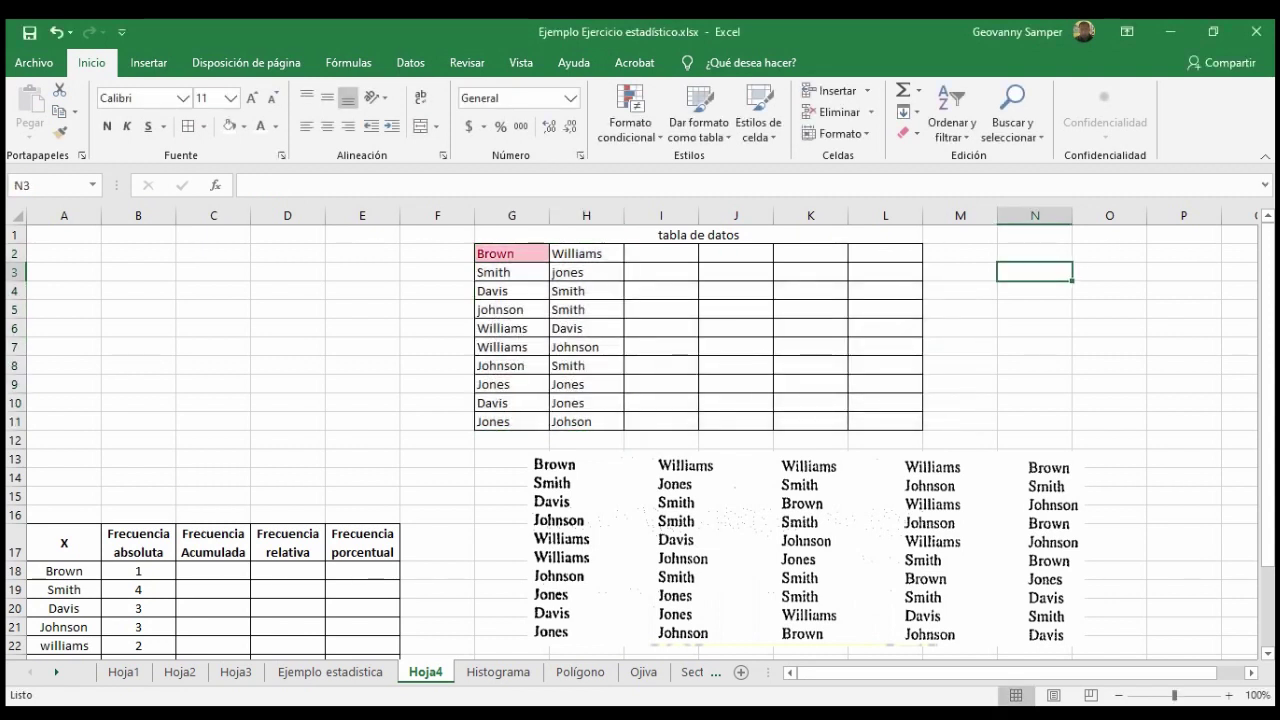
- Add a Text That Contains rule on G2:H11 giving Williams green fill with dark green text
drag(495, 253, 590, 421)
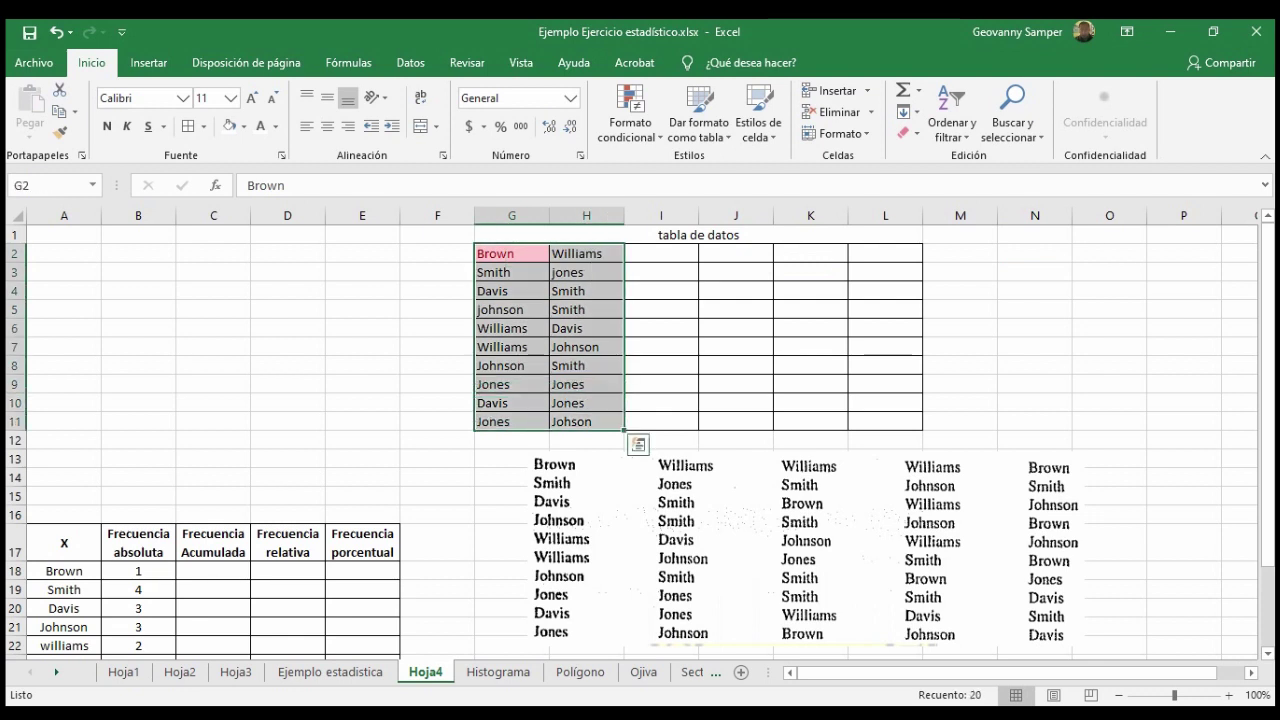
click(630, 125)
mouse_move(680, 293)
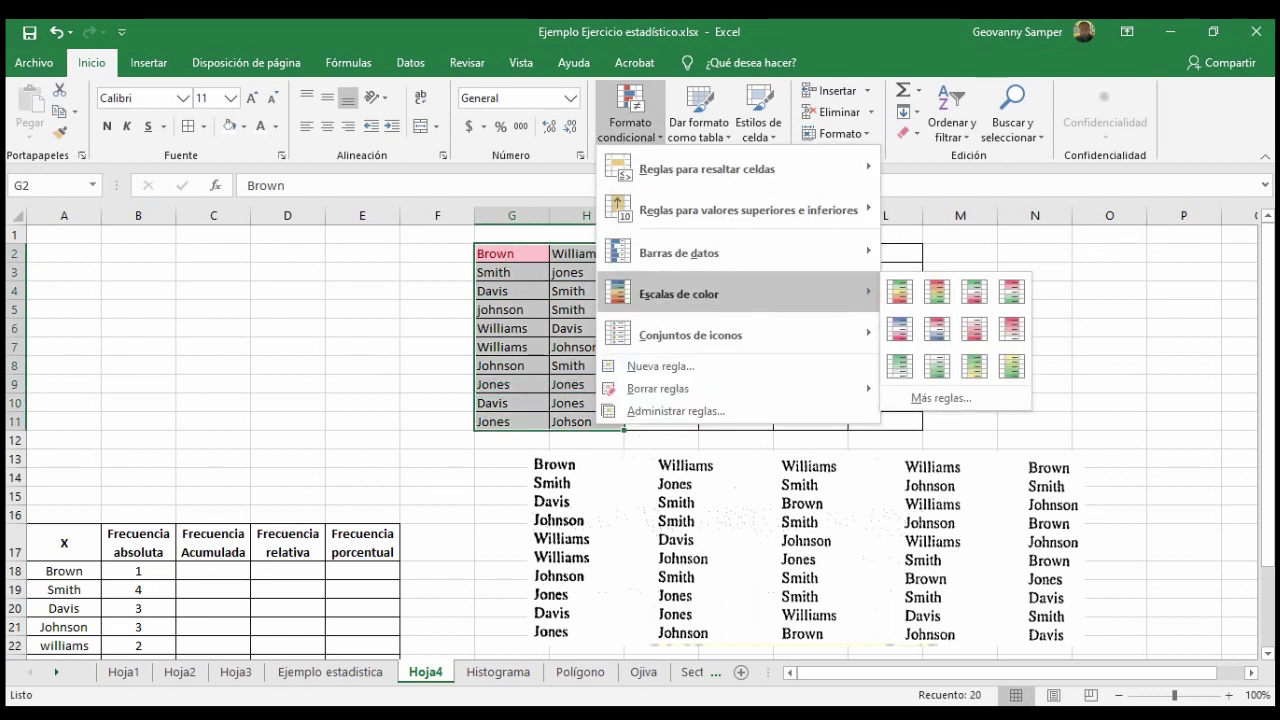
mouse_move(740, 169)
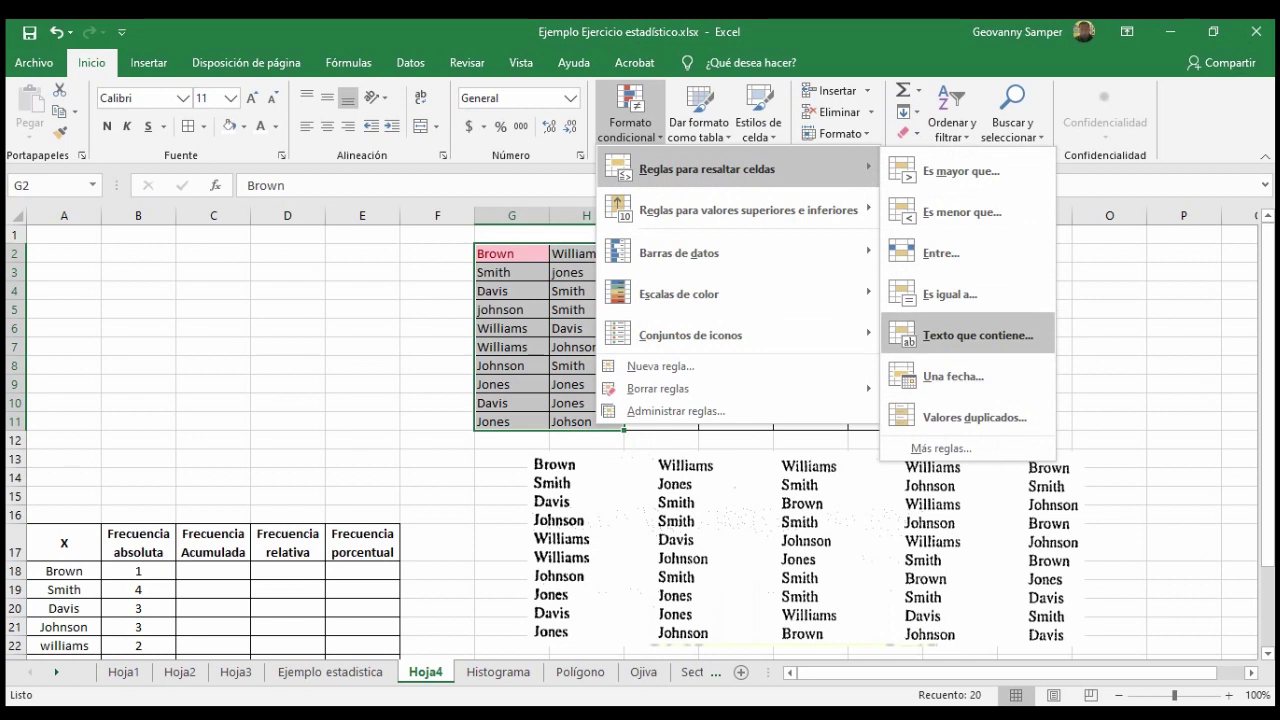
click(937, 331)
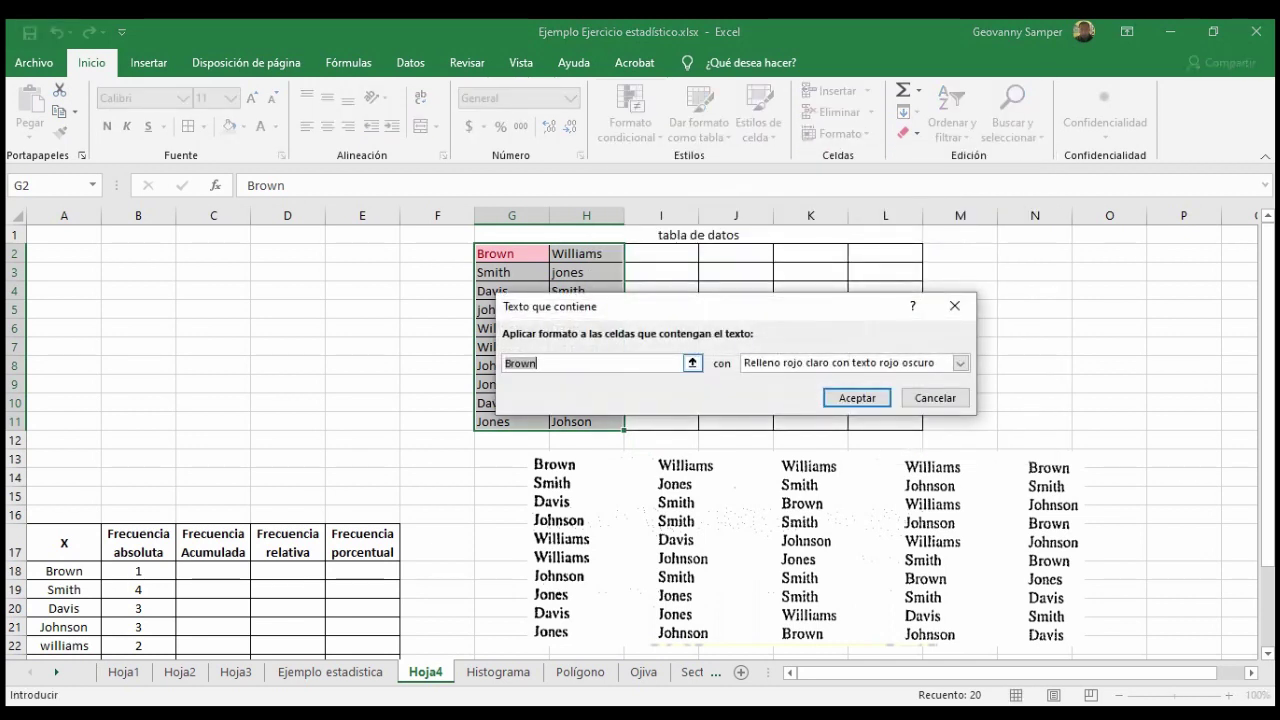
text(Will)
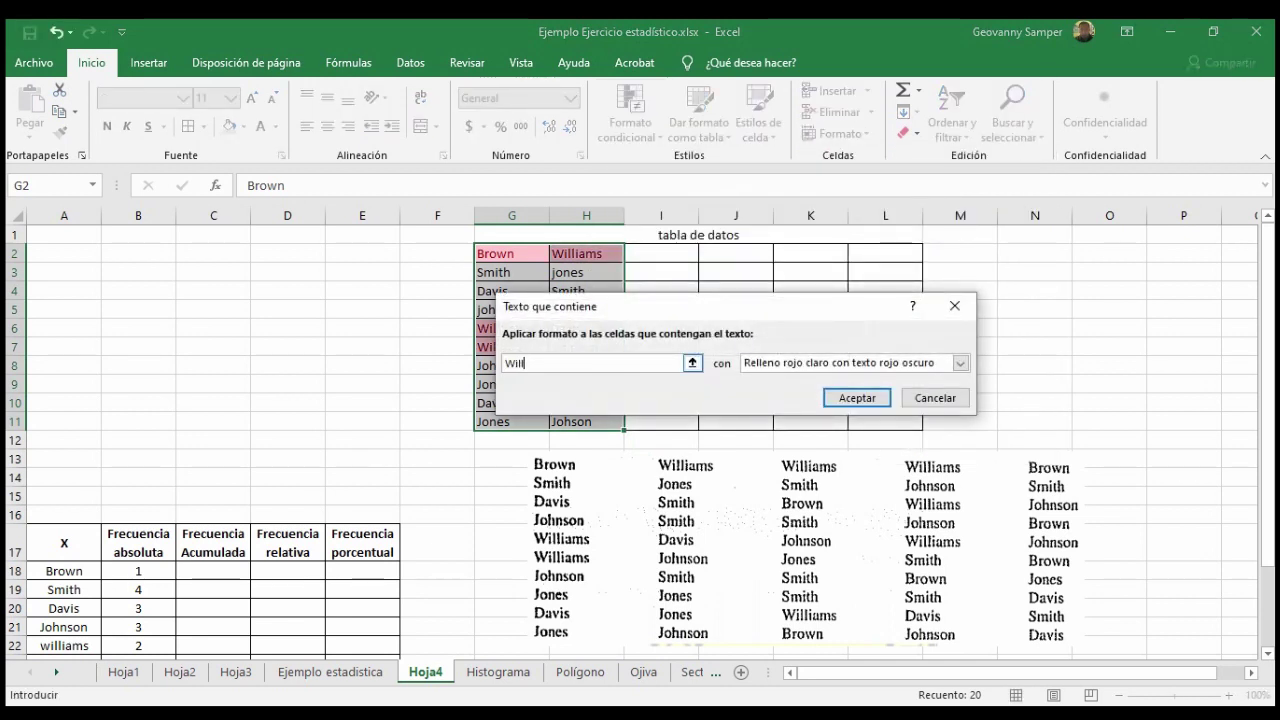
text(iams)
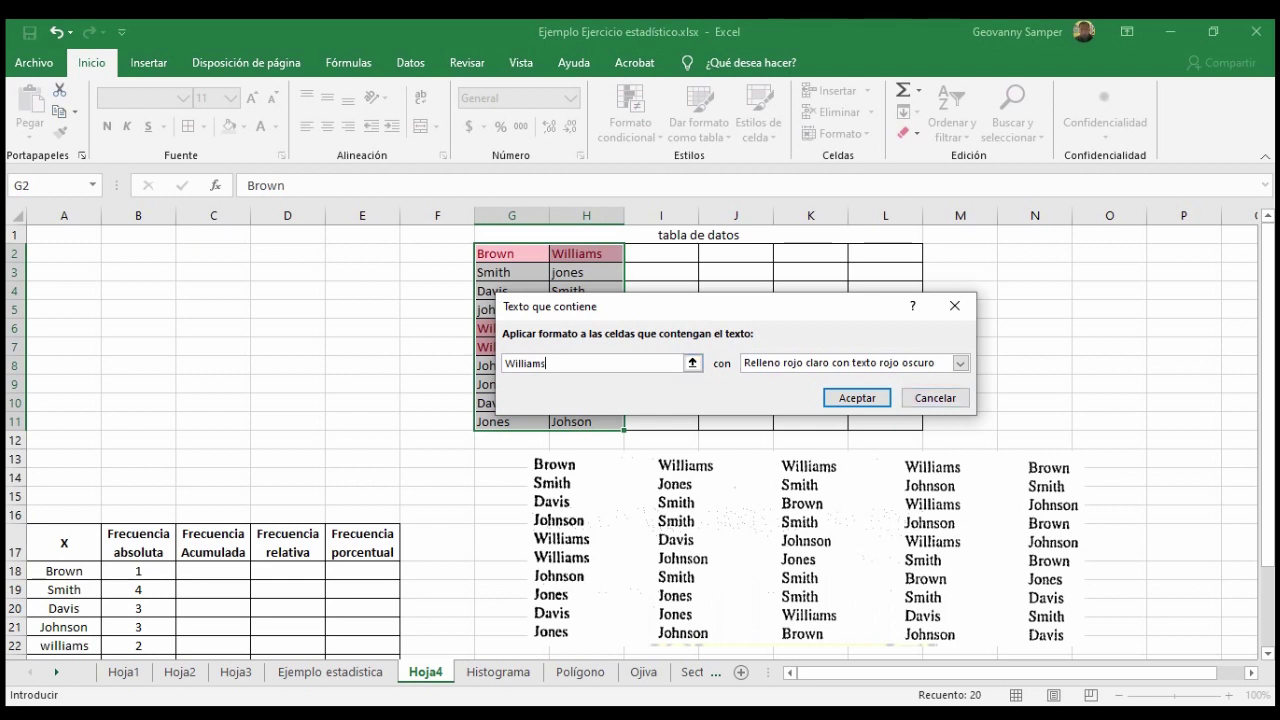
click(960, 363)
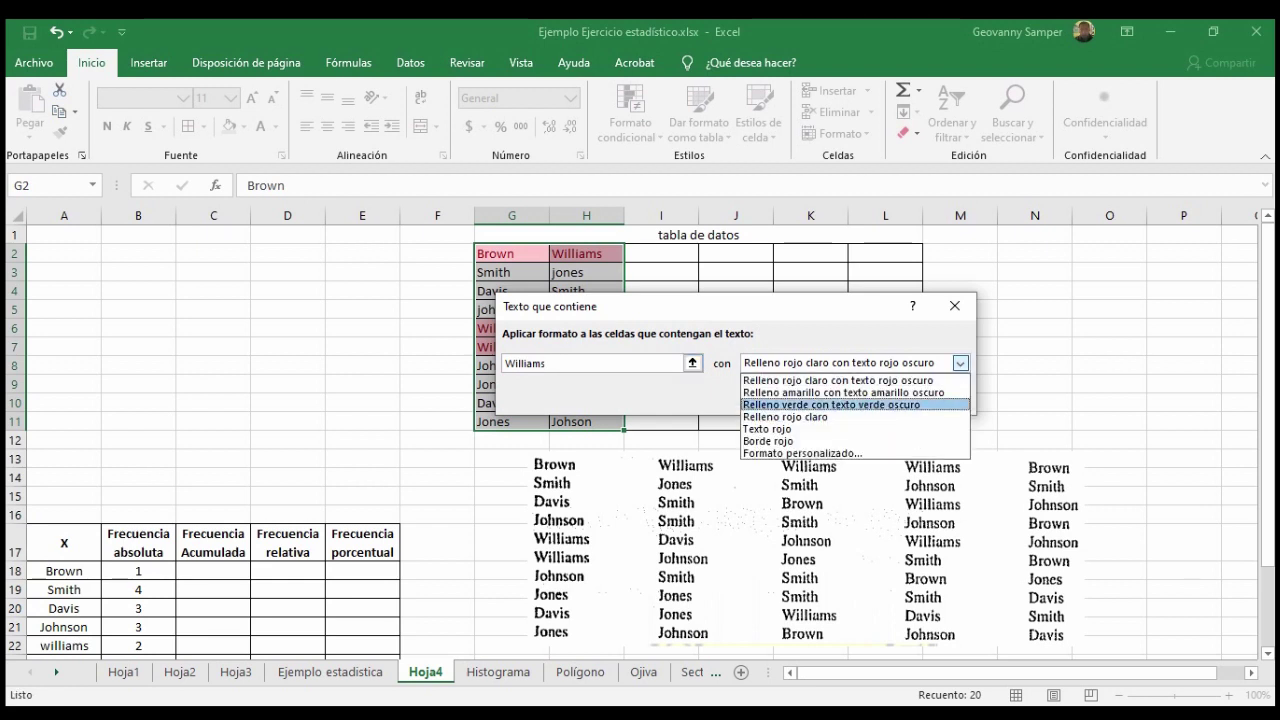
click(850, 404)
click(856, 397)
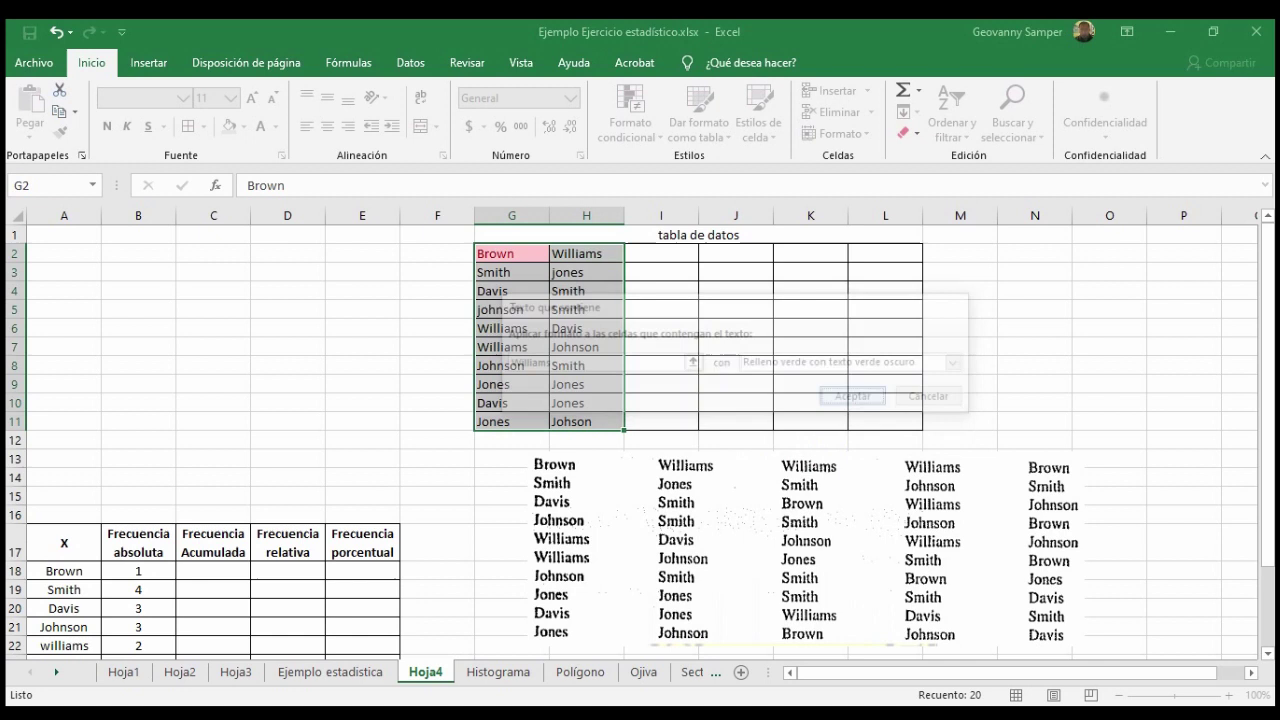
click(1109, 346)
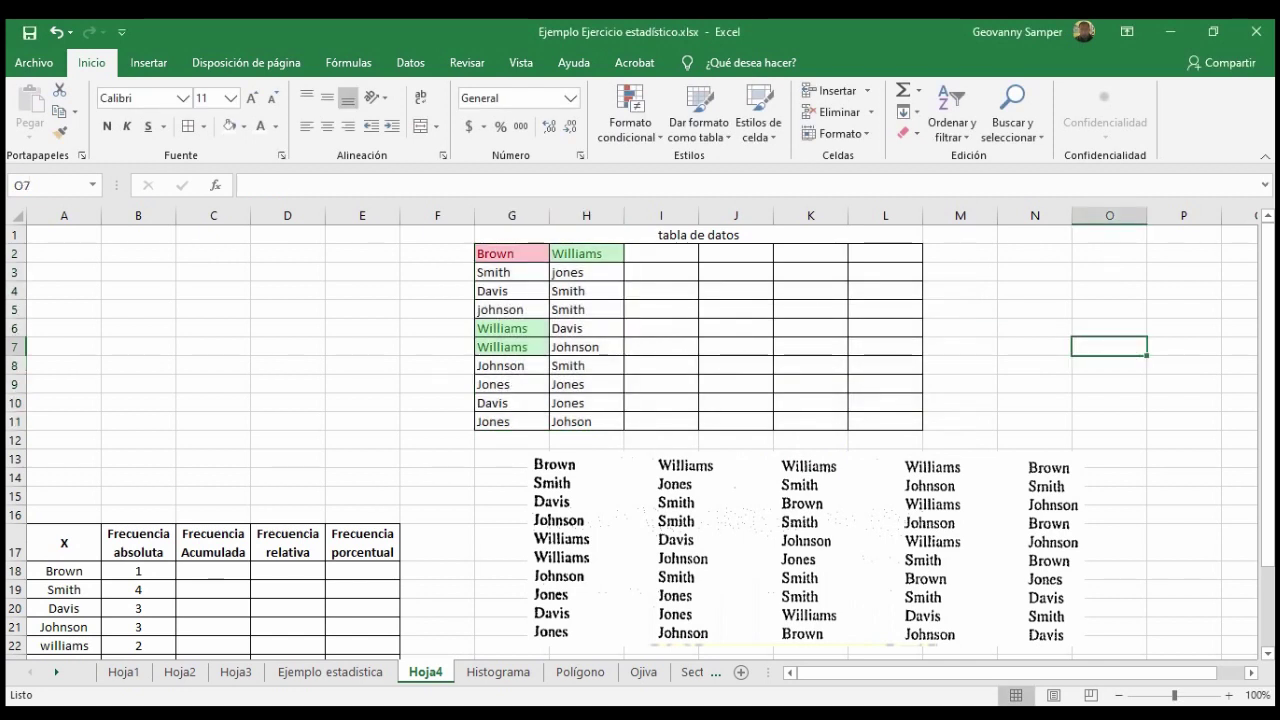
- Check the Brown cell G2 and the CONTAR.SI count formula in B18
click(511, 253)
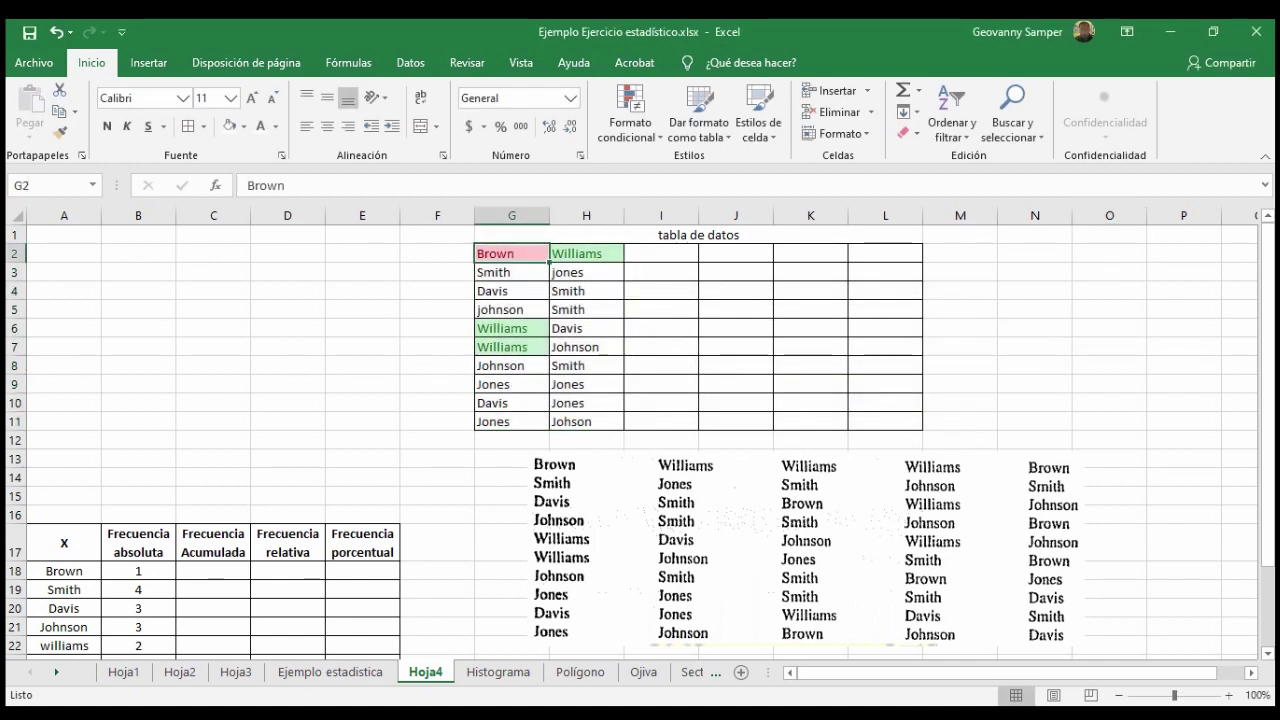
scroll(640, 440, down, 2)
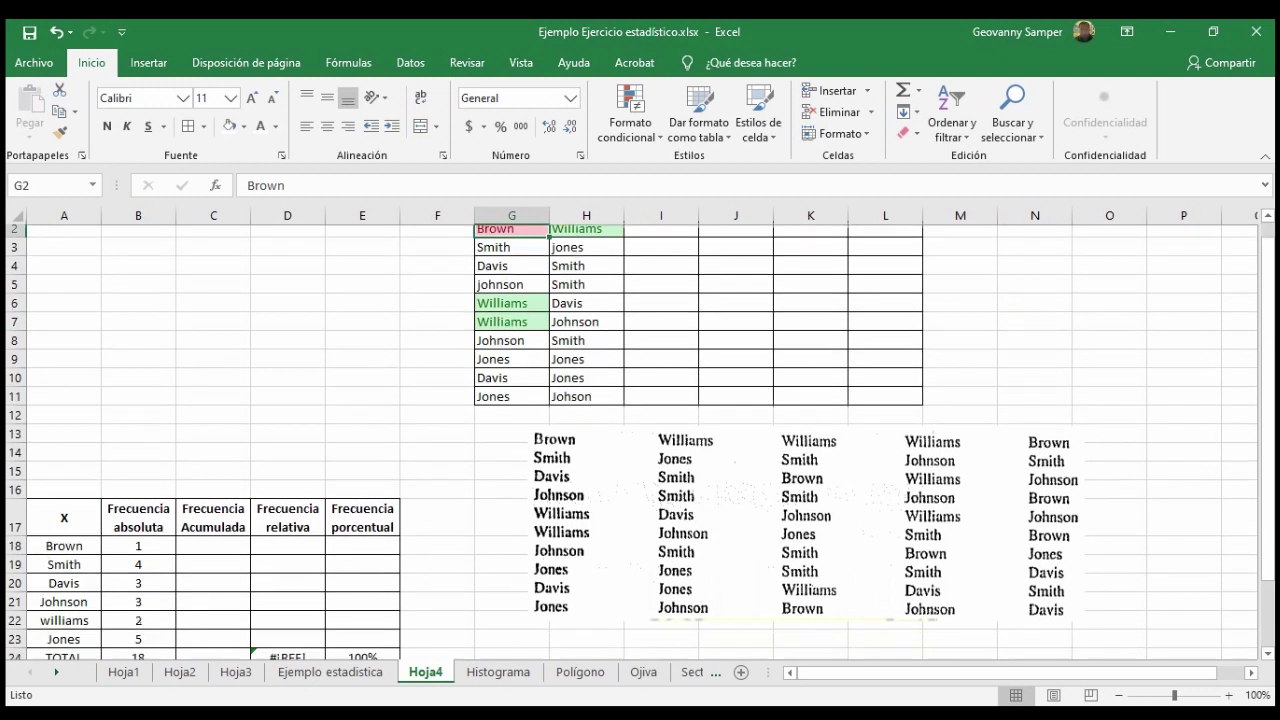
scroll(640, 440, down, 1)
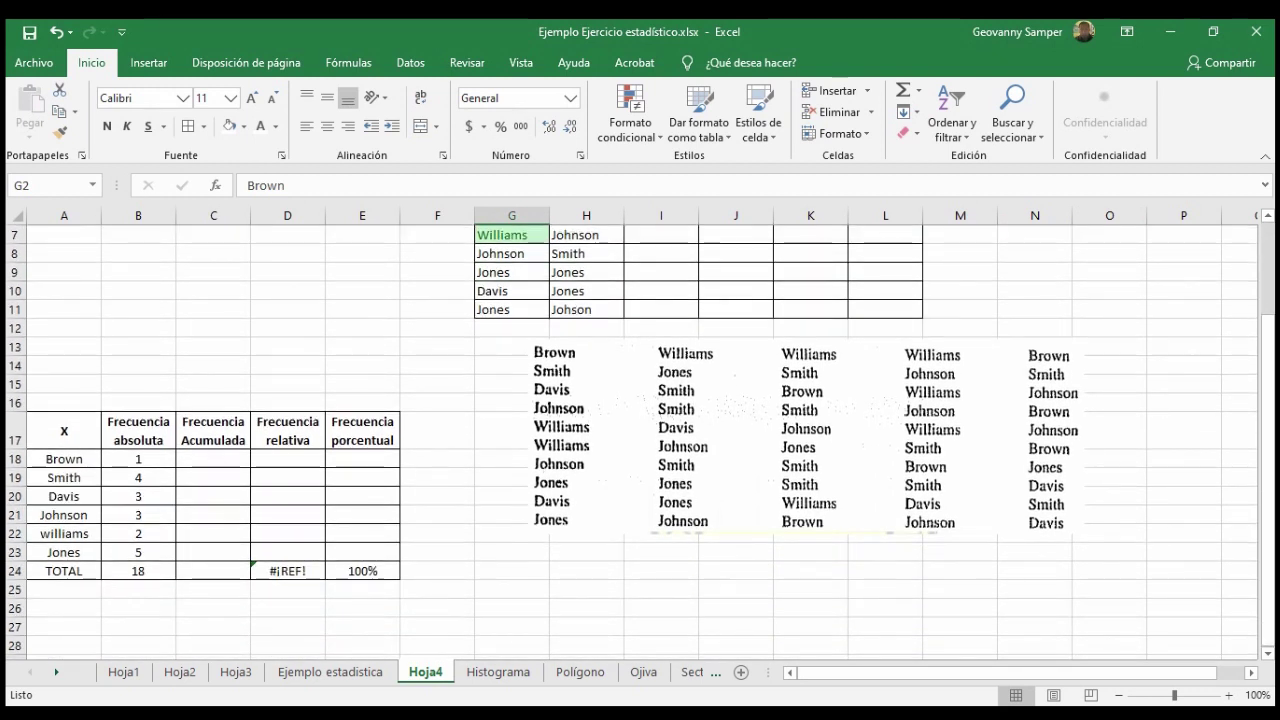
click(138, 459)
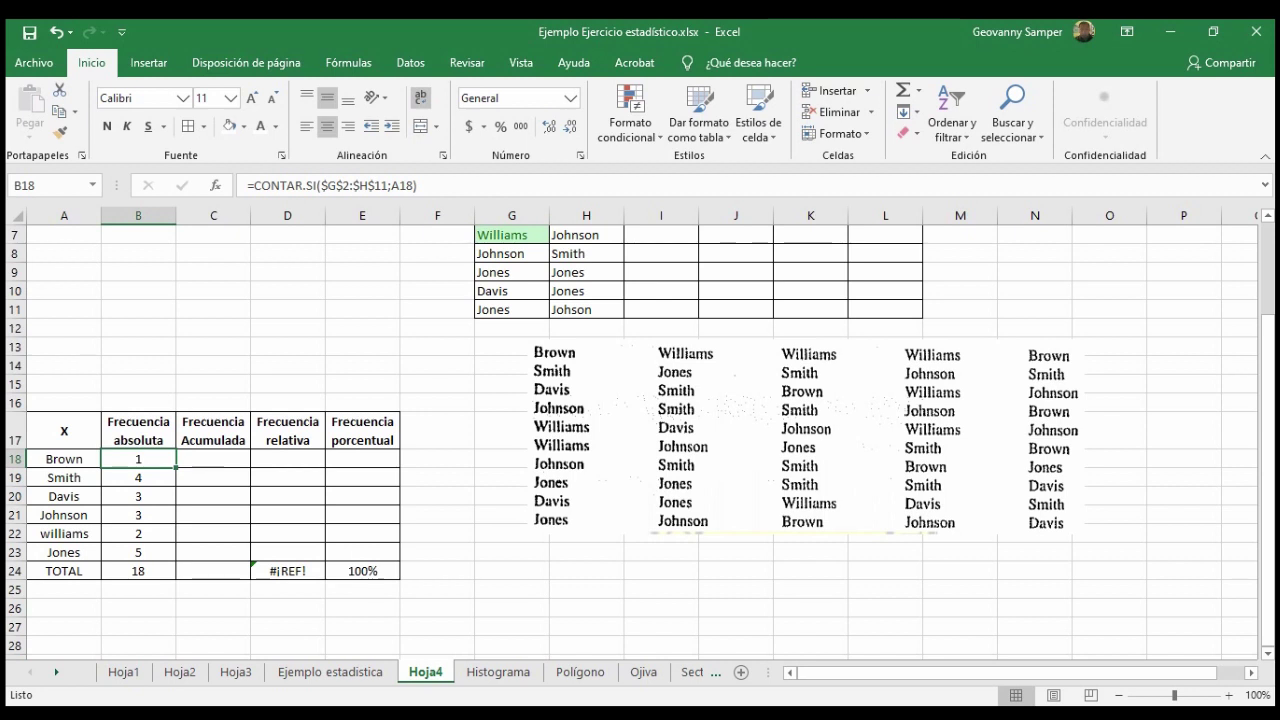
scroll(640, 435, up, 2)
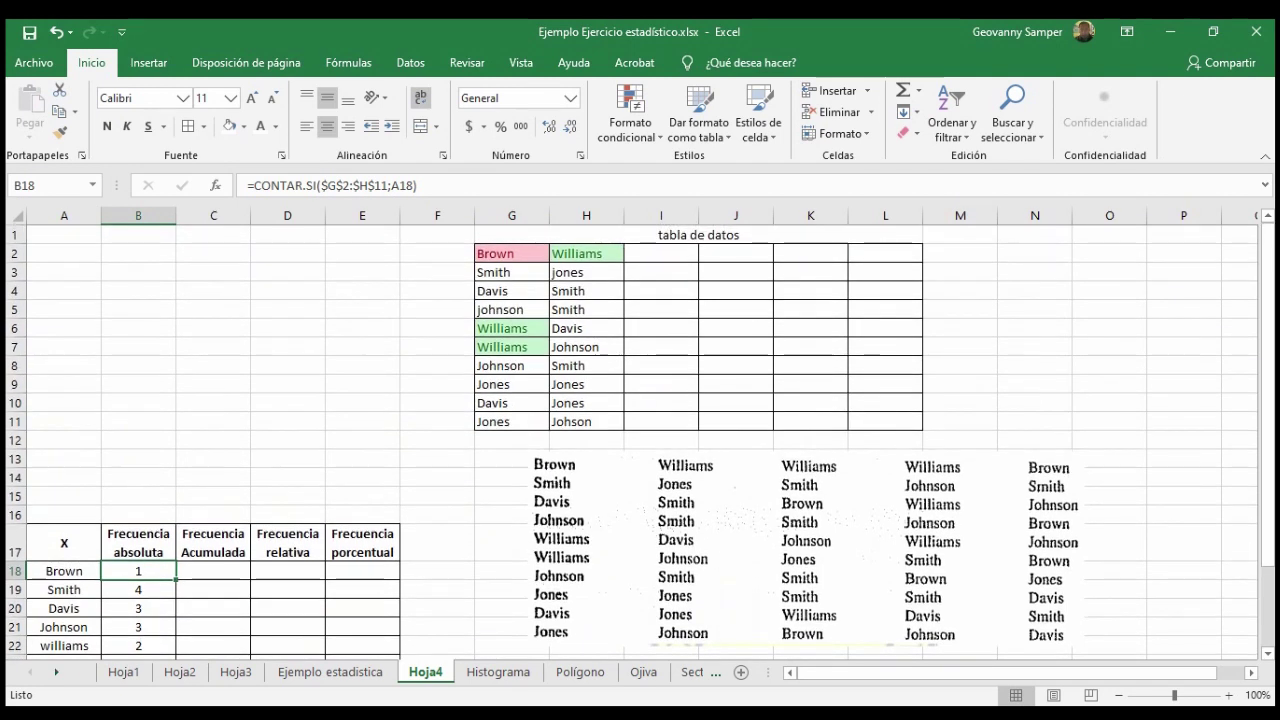
- Start a Text That Contains rule on G2:H11 for Davis using a custom format
drag(511, 253, 586, 421)
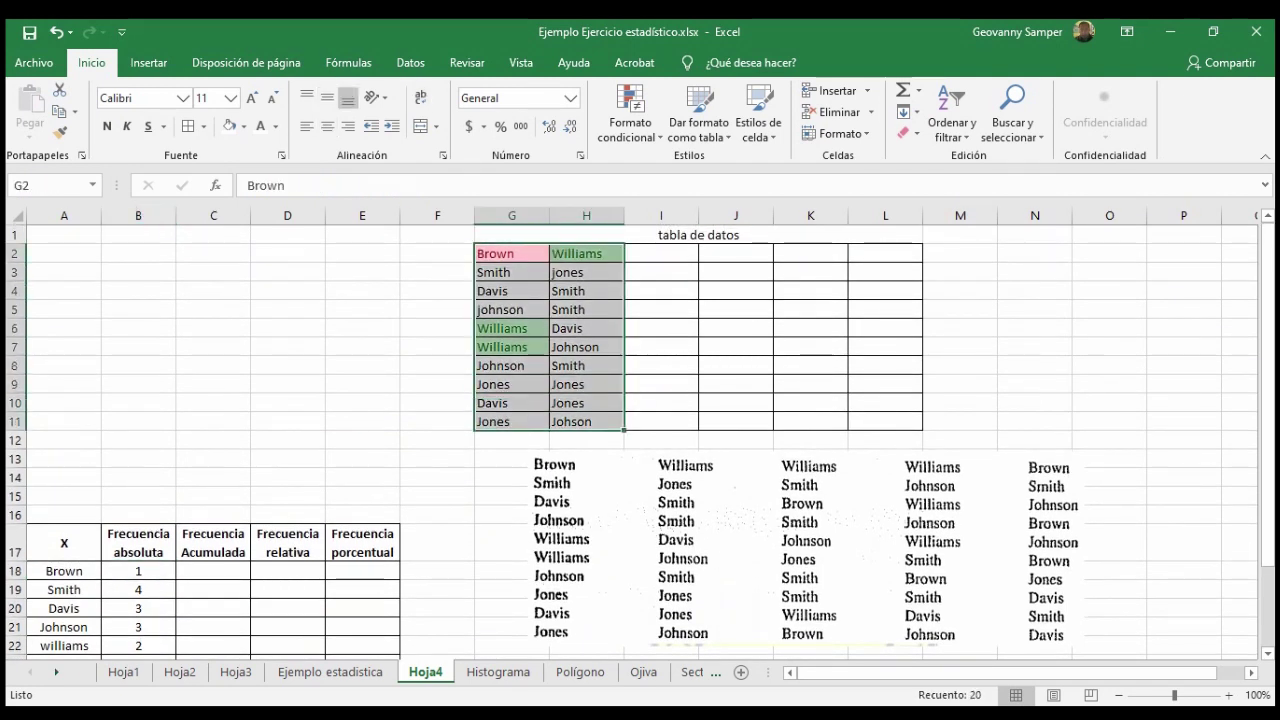
click(630, 115)
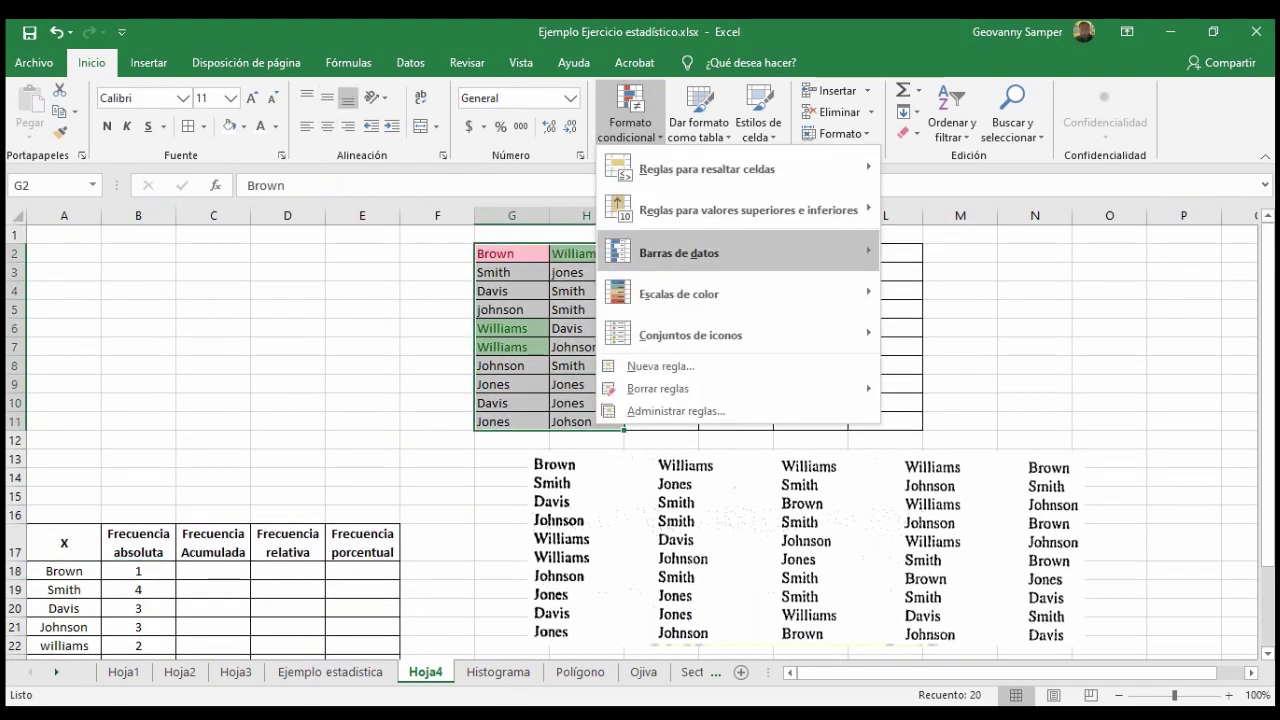
mouse_move(740, 335)
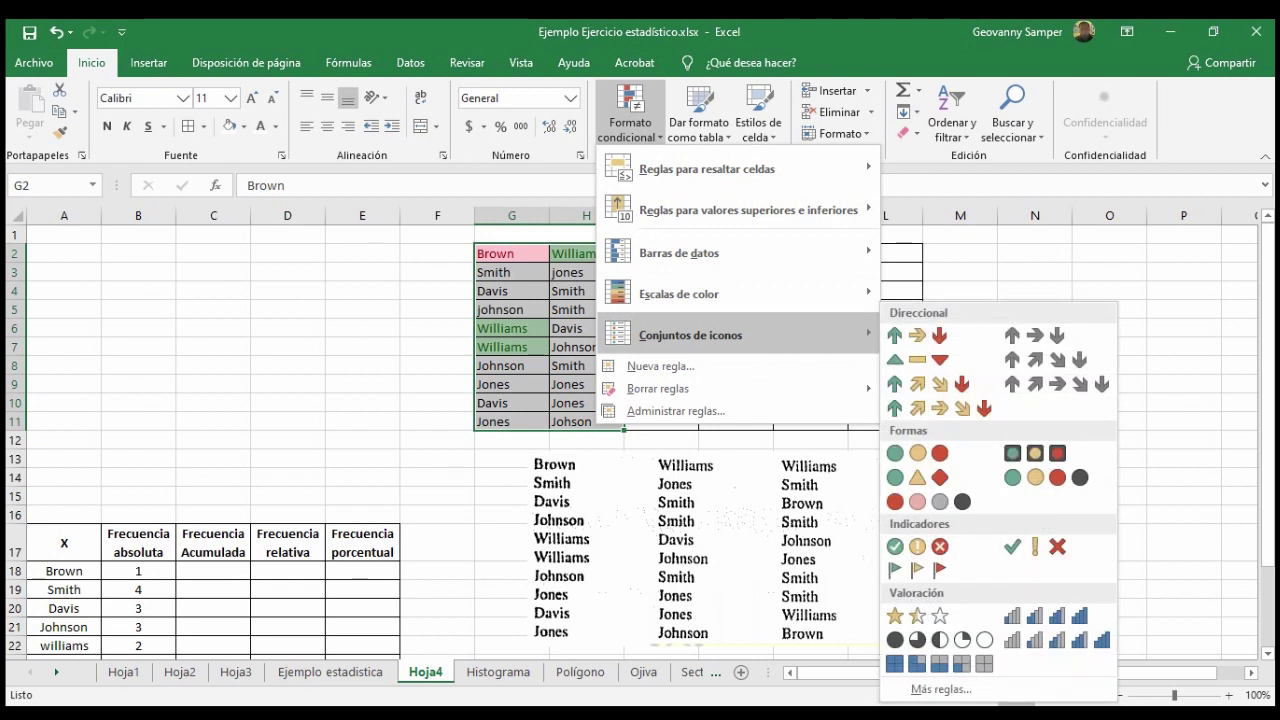
mouse_move(740, 169)
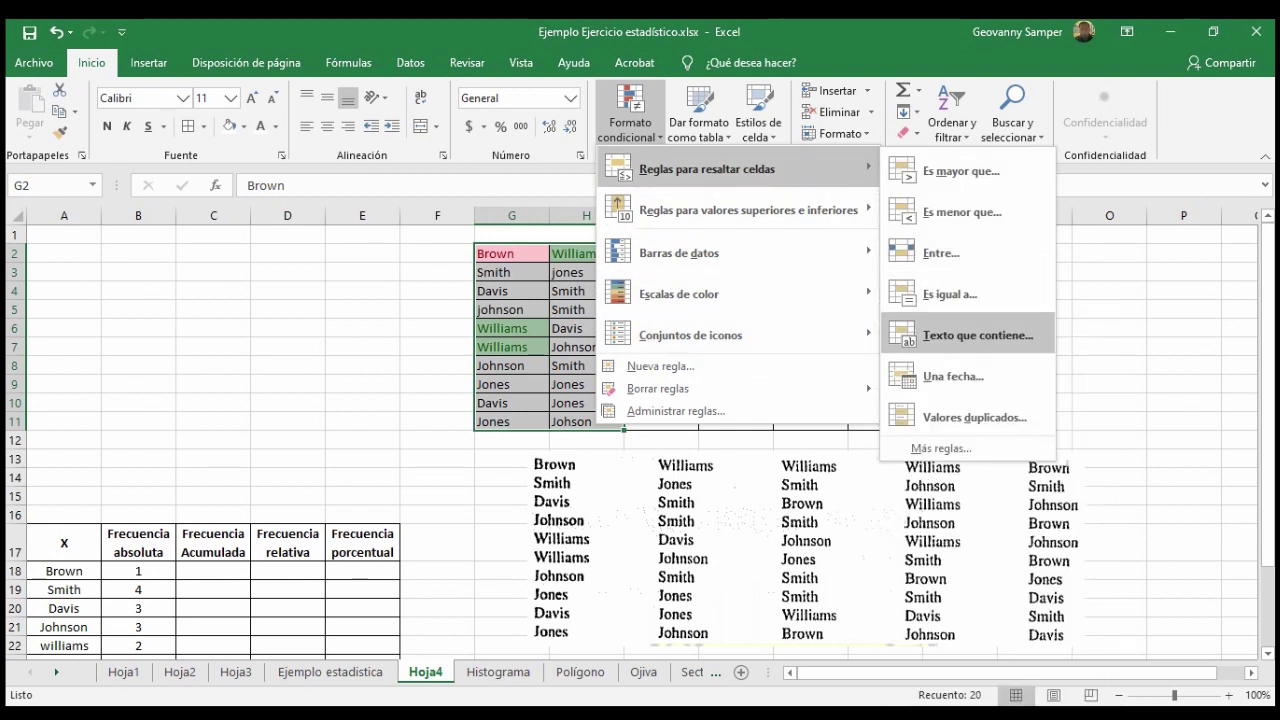
click(975, 335)
click(537, 363)
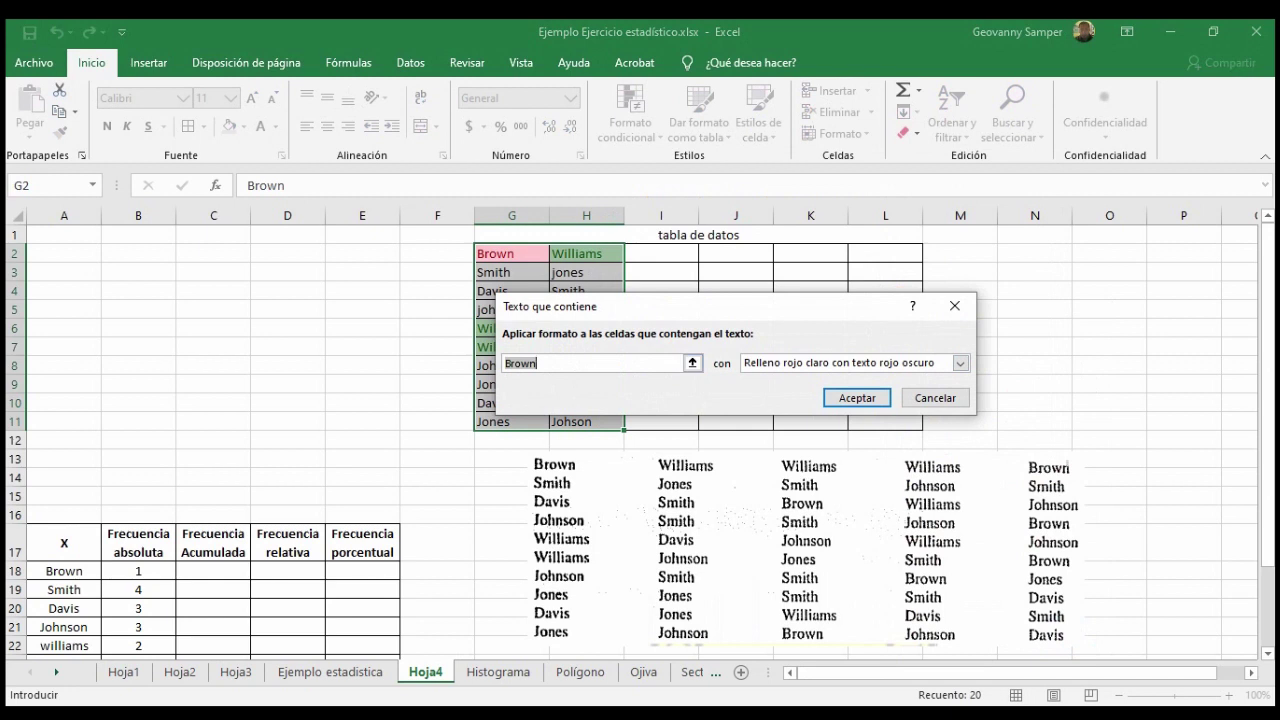
text(Davis)
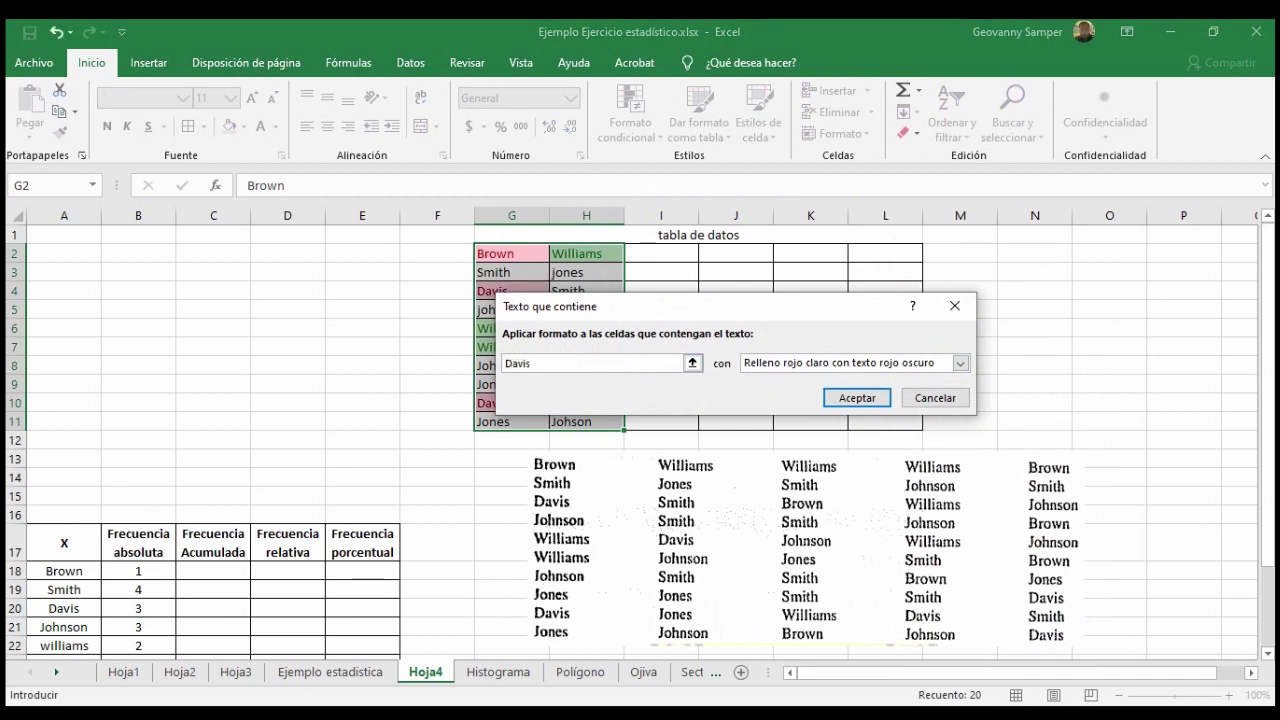
click(960, 363)
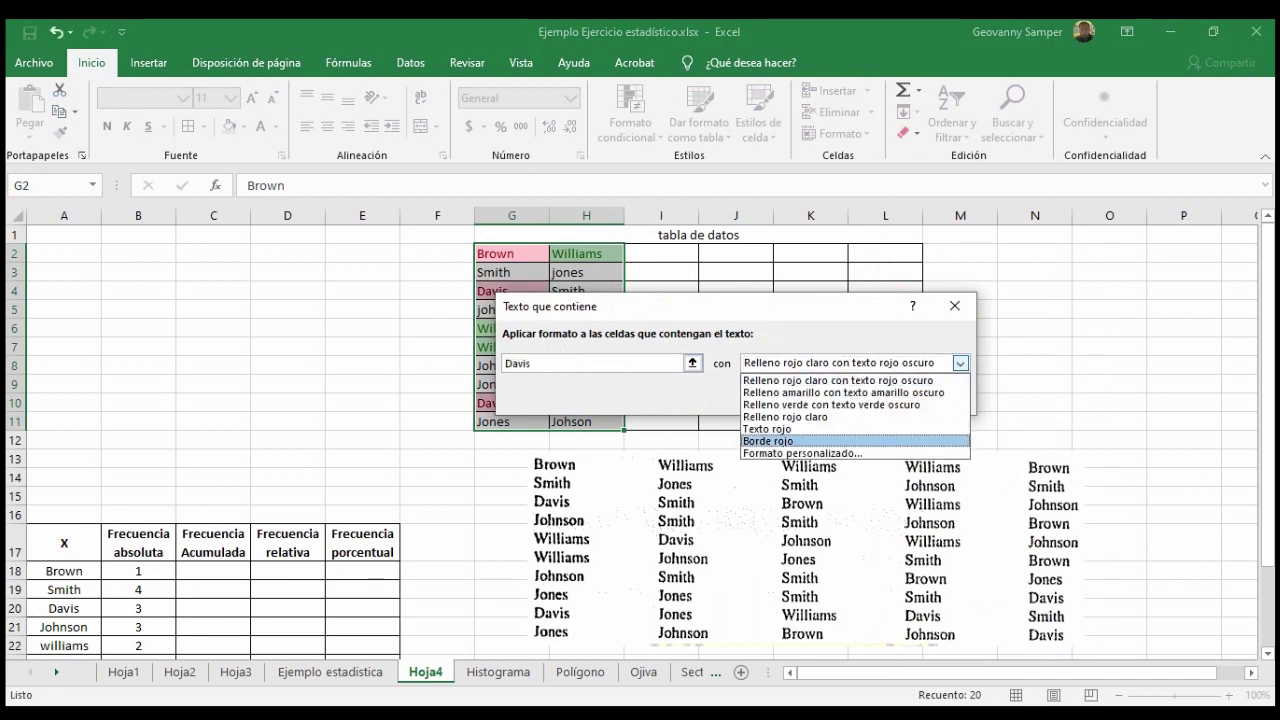
key(Return)
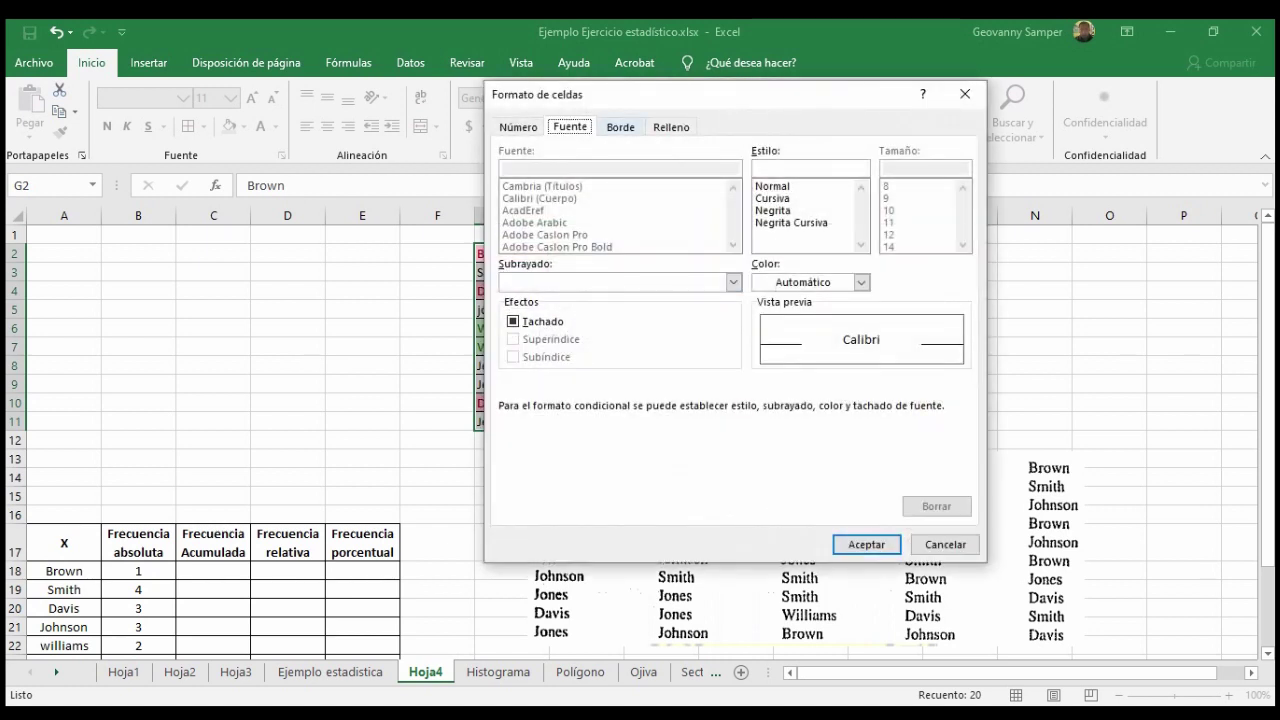
- Give the Davis format a light blue fill and yellow font, and apply it
key(ctrl+Tab)
key(ctrl+Tab)
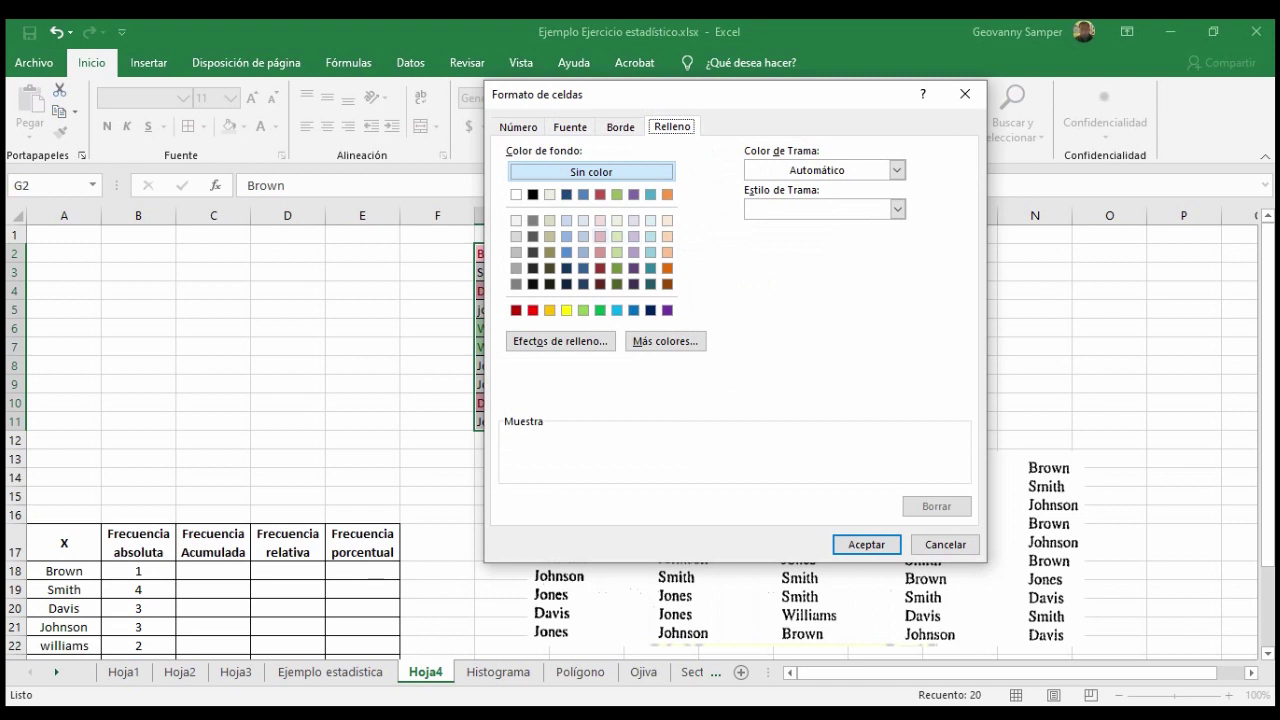
click(583, 236)
key(ctrl+shift+Tab)
key(ctrl+shift+Tab)
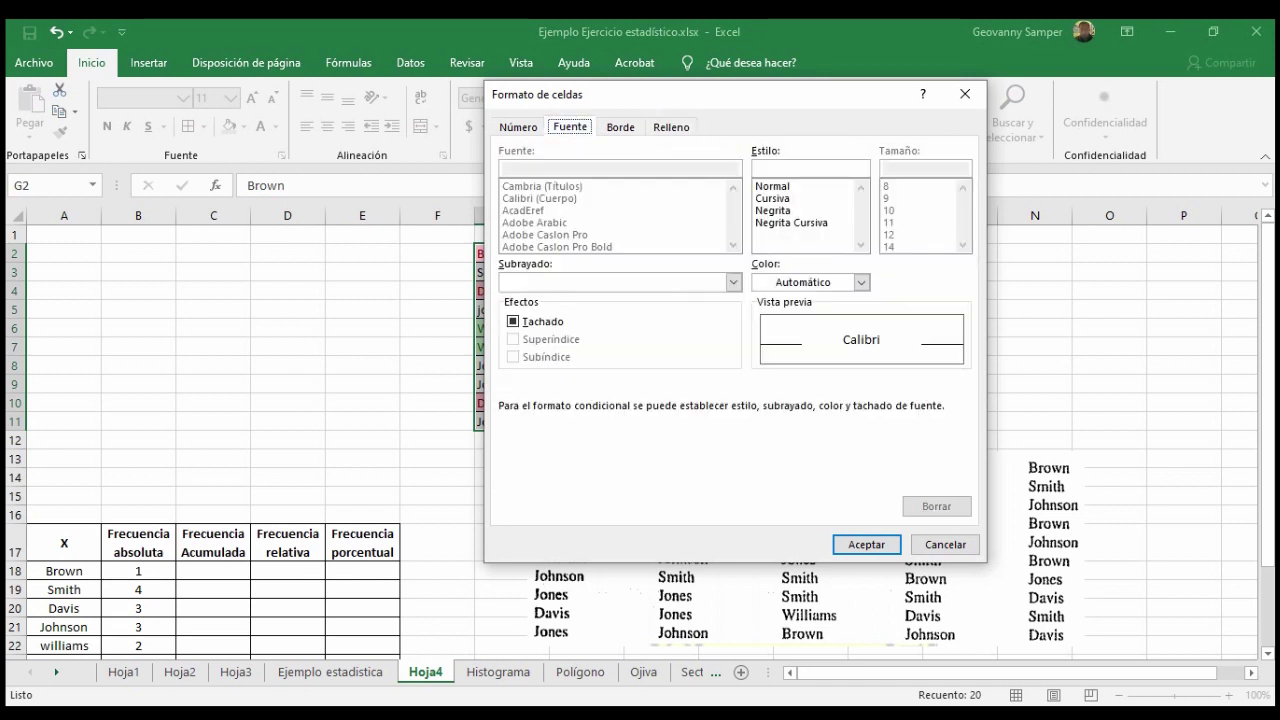
click(861, 282)
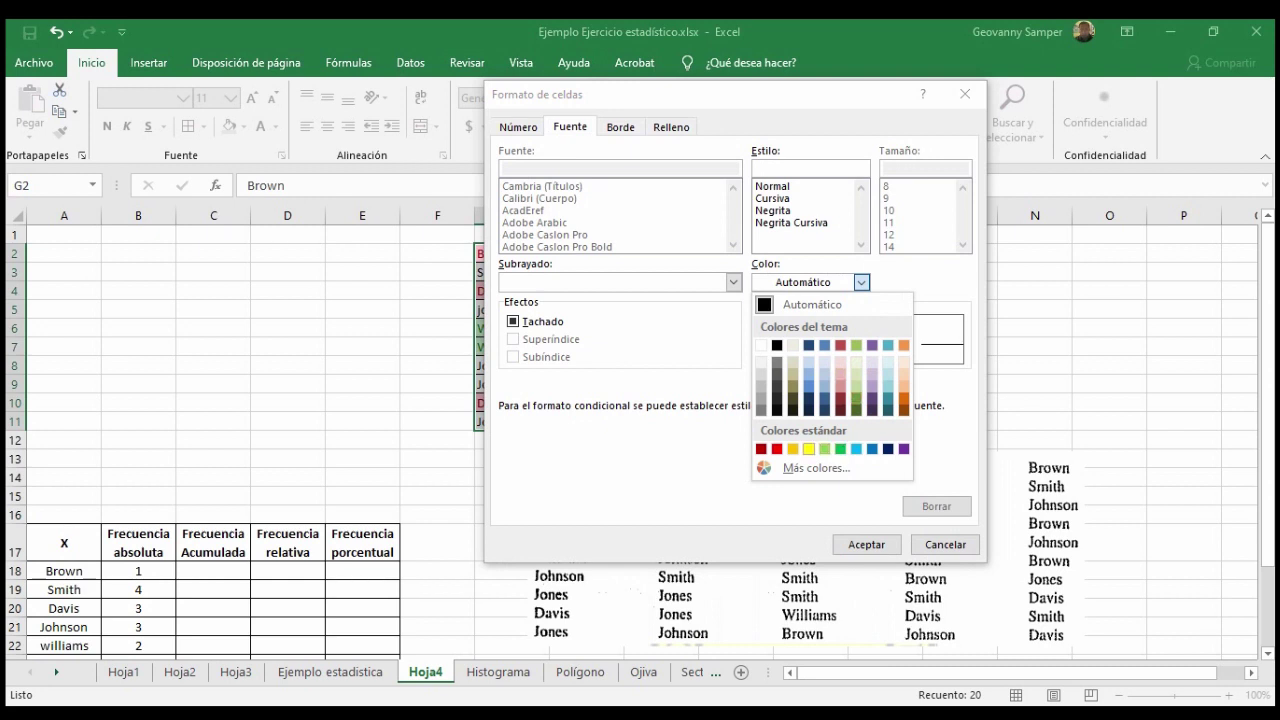
click(809, 448)
click(866, 544)
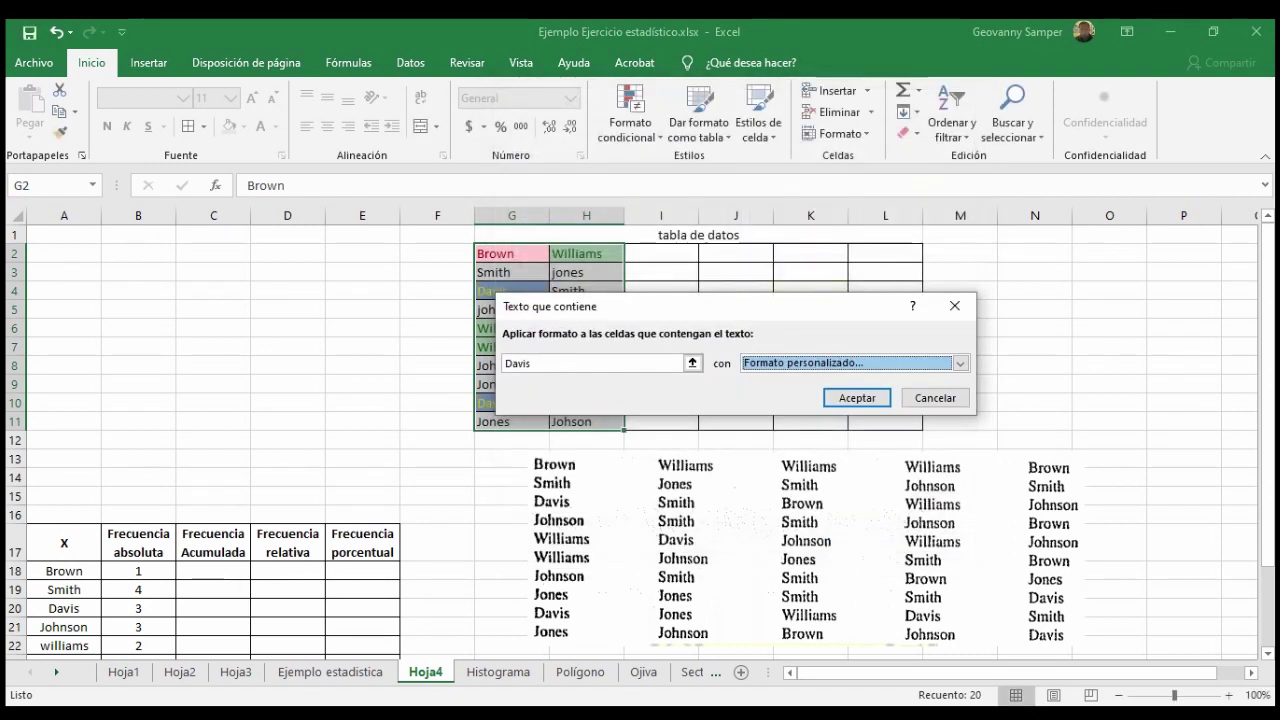
click(857, 398)
click(736, 346)
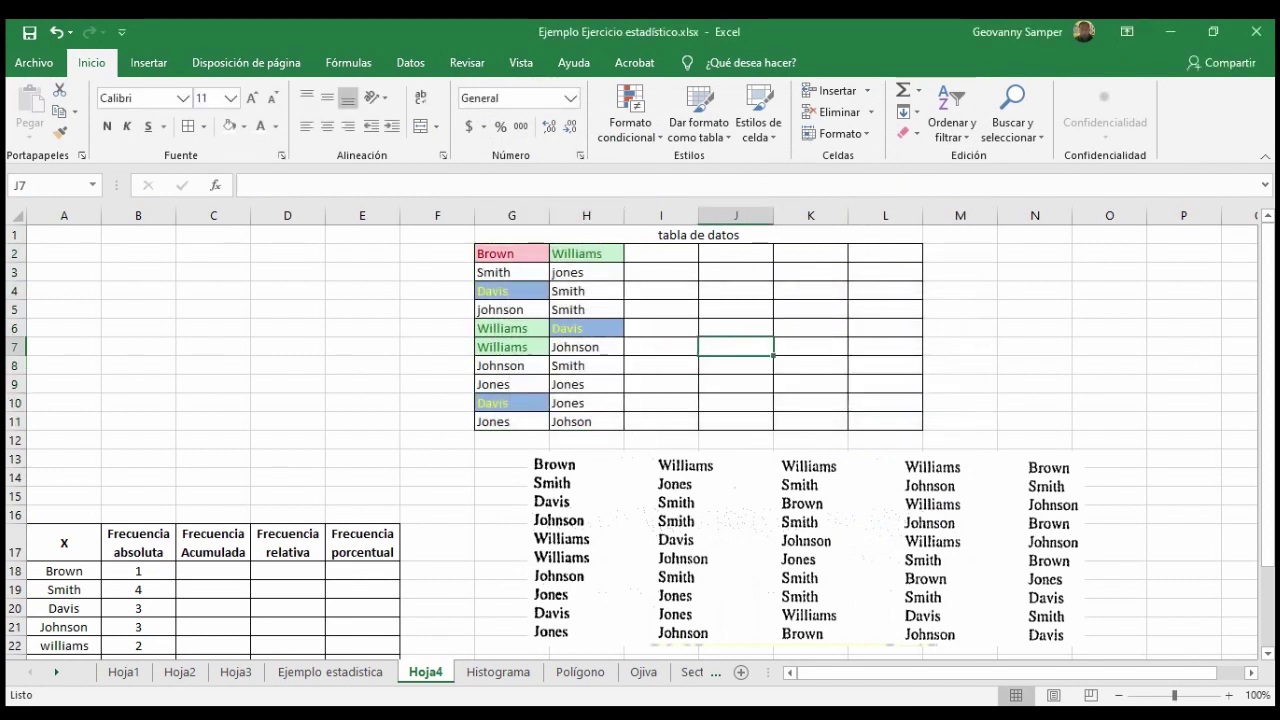
- Bring the BigBlueButton videoconference, with its public chat of student messages, in front of Excel
mouse_move(400, 714)
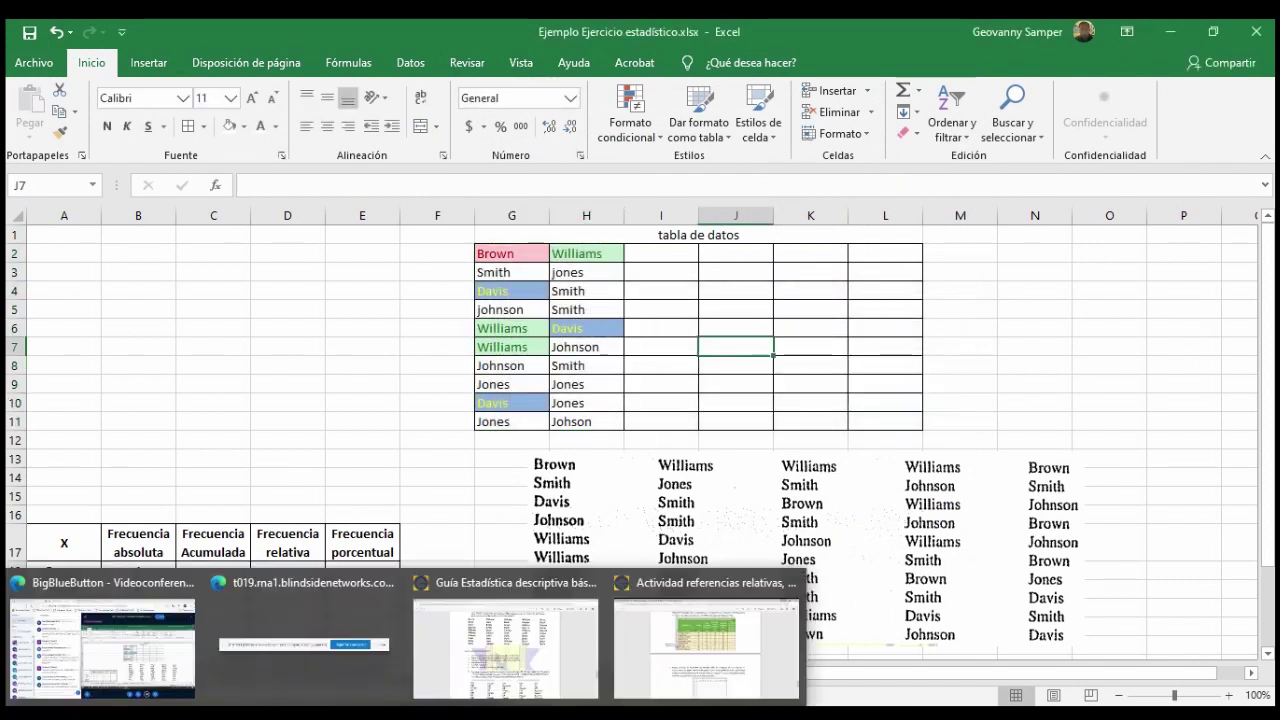
click(100, 640)
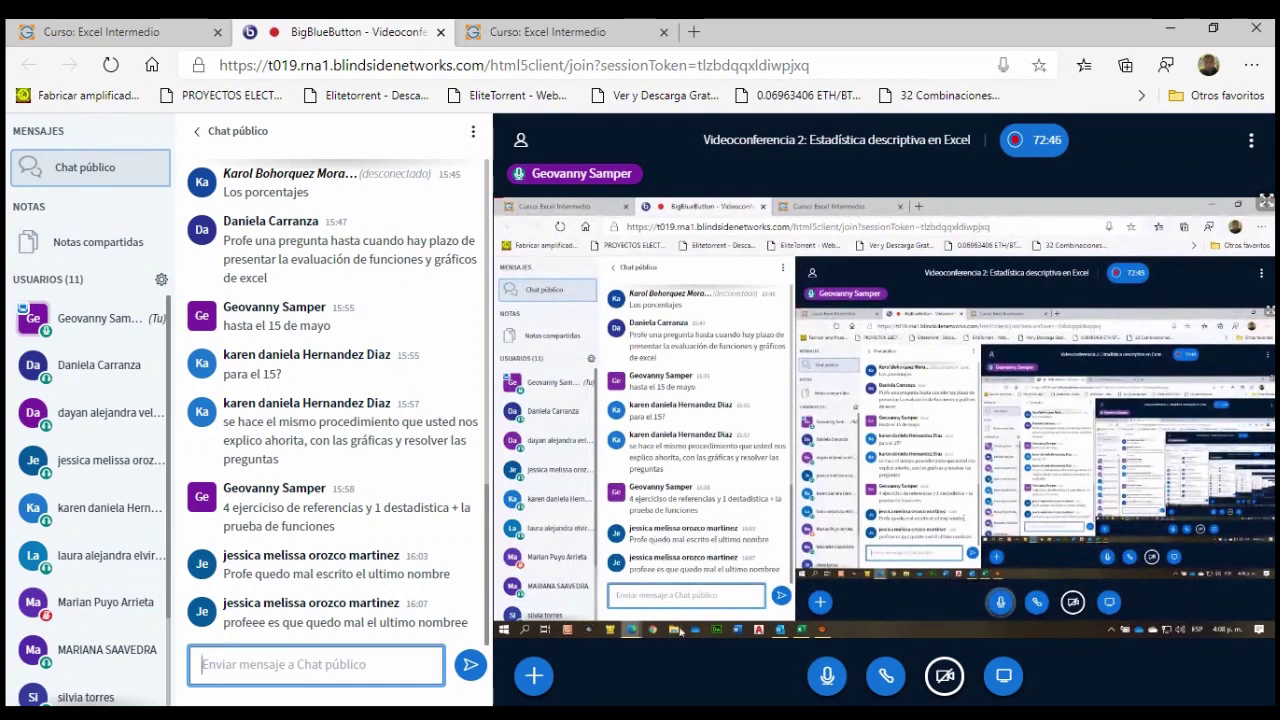
- Show the statistics guide PDF, then preview the student's emailed workbook attachment in Outlook
mouse_move(425, 714)
click(505, 640)
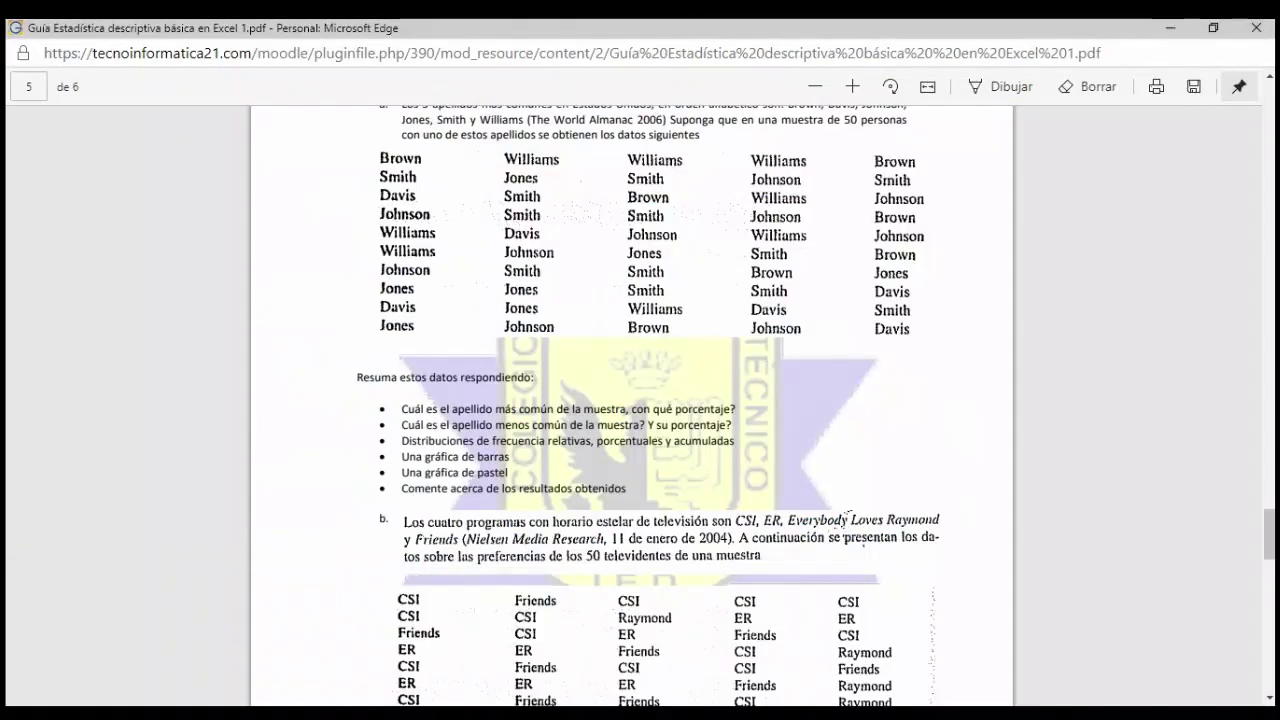
click(480, 640)
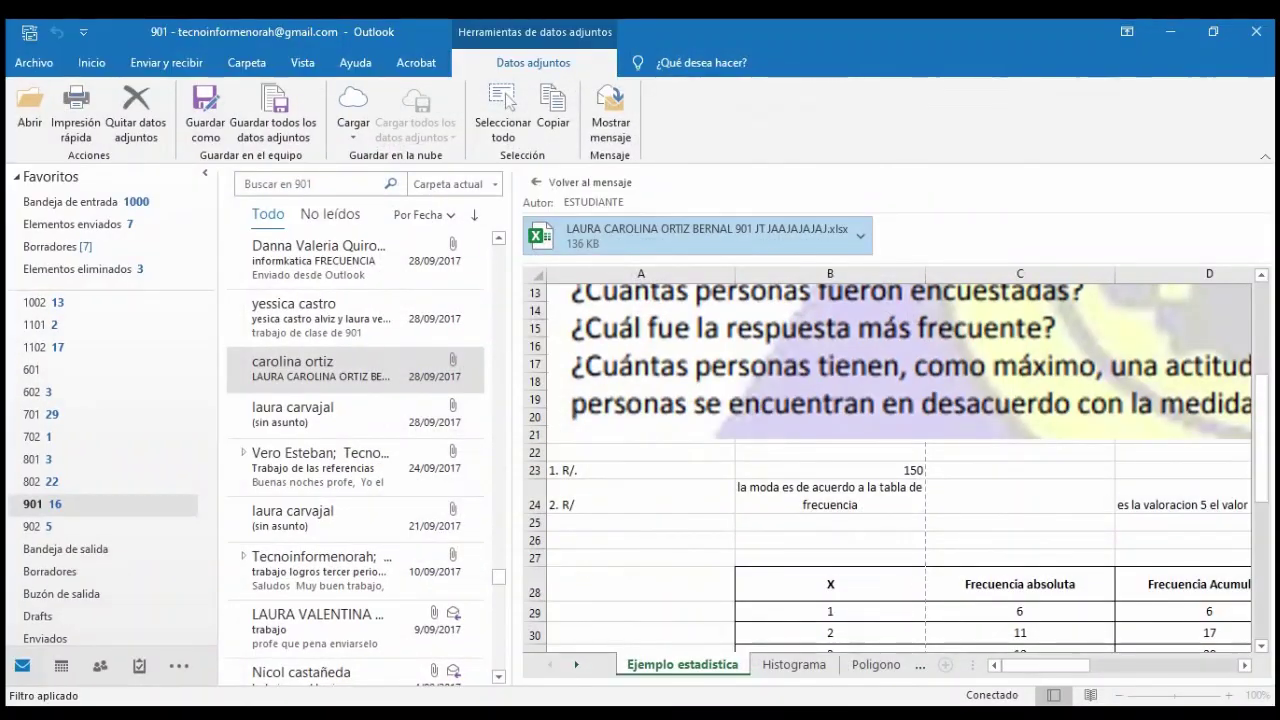
mouse_move(425, 712)
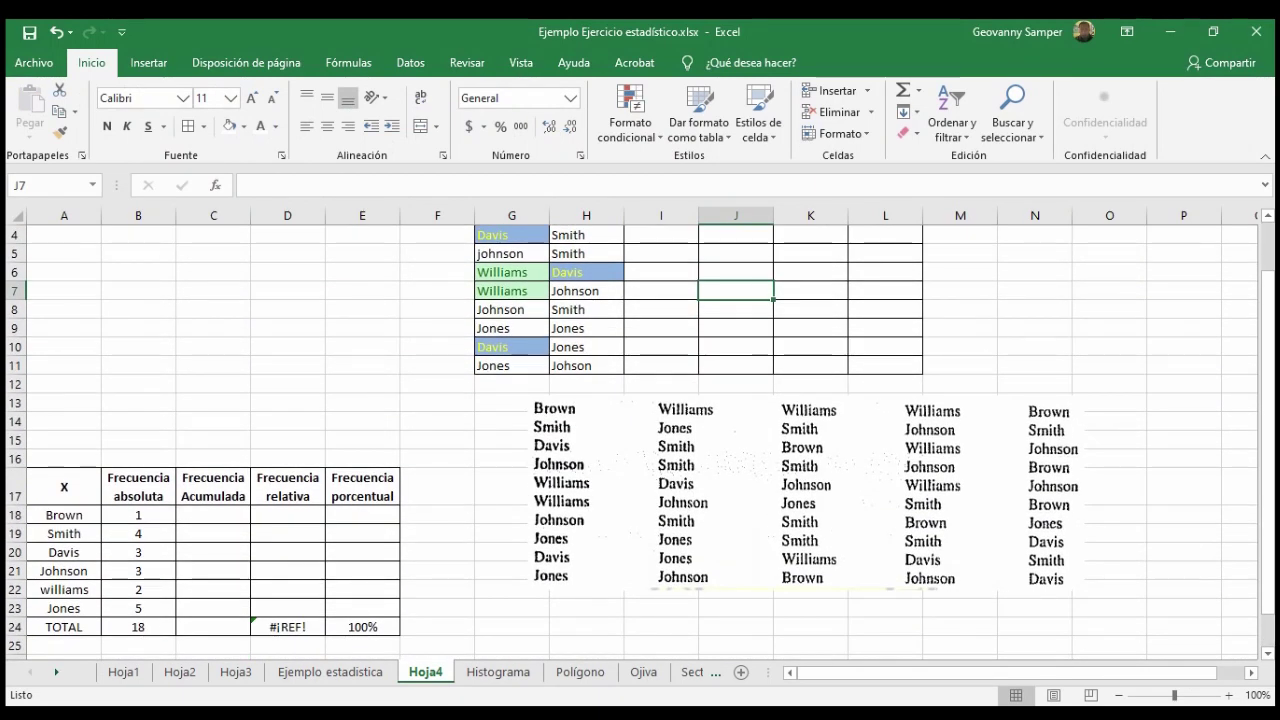
- Select cell H11 with the misspelled 'Johson' and start editing it in the formula bar
scroll(640, 440, down, 1)
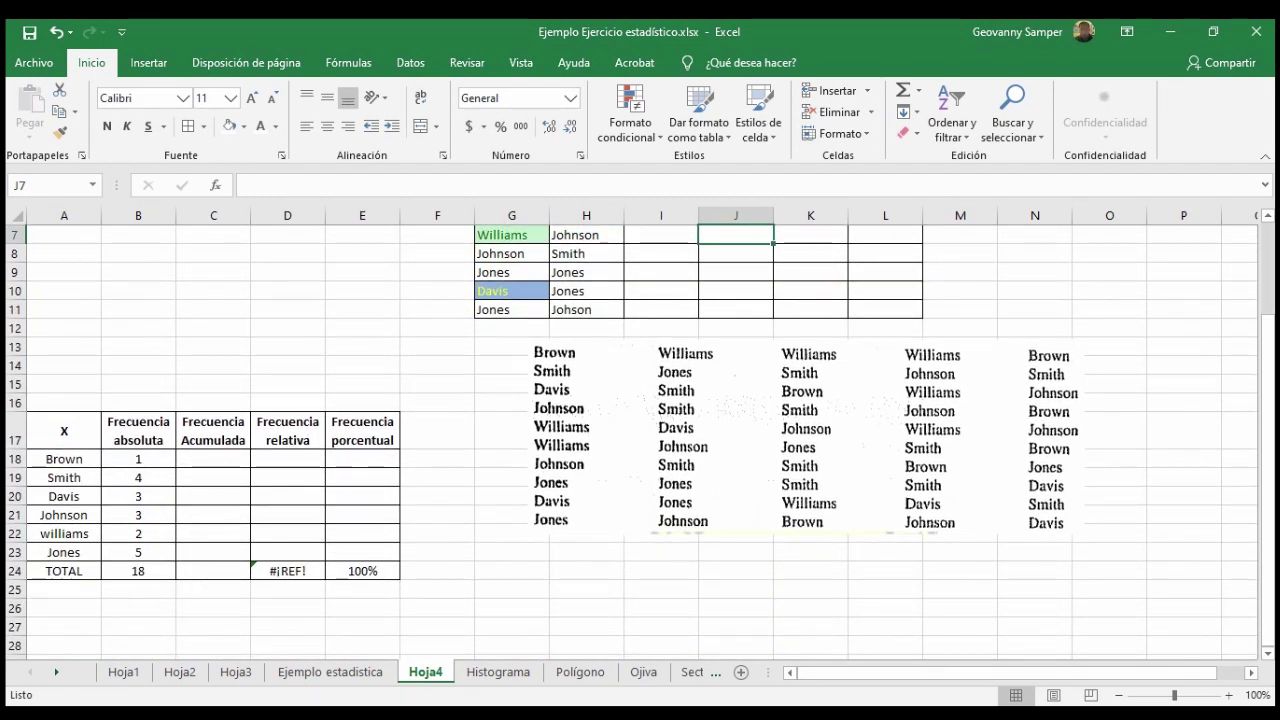
scroll(640, 440, up, 1)
click(586, 365)
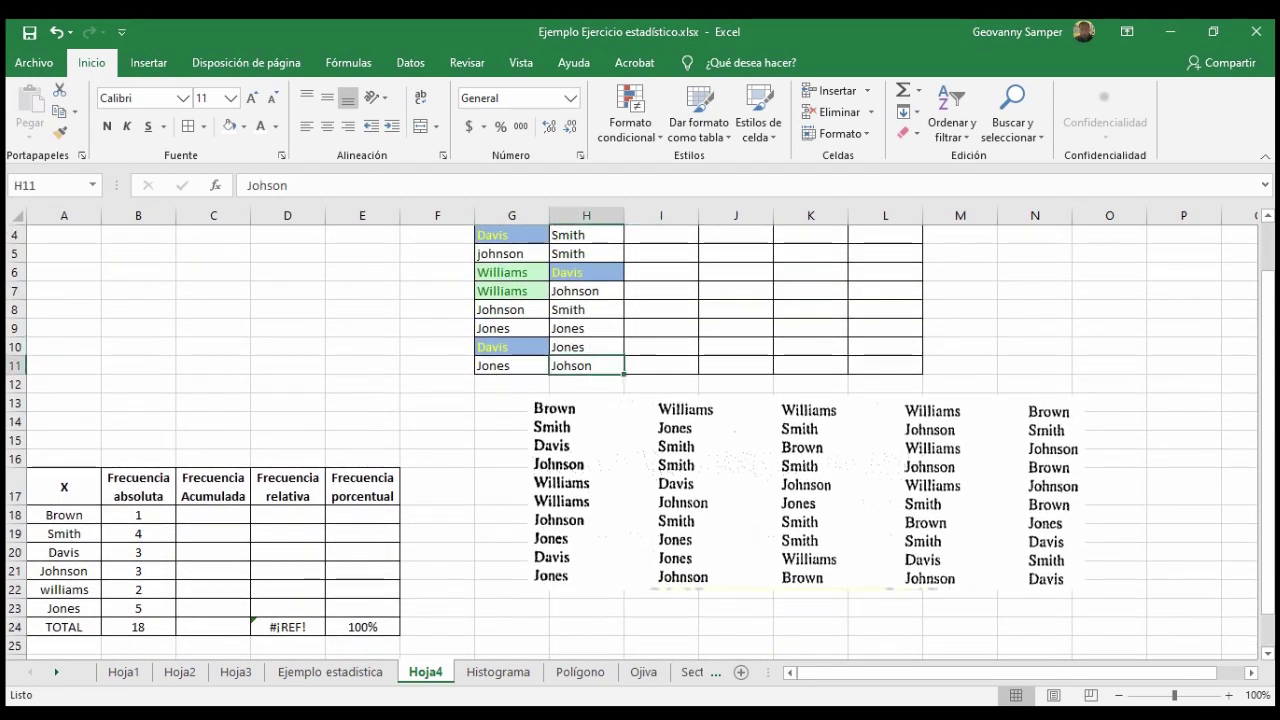
scroll(640, 440, up, 1)
scroll(640, 440, down, 1)
scroll(640, 440, down, 1)
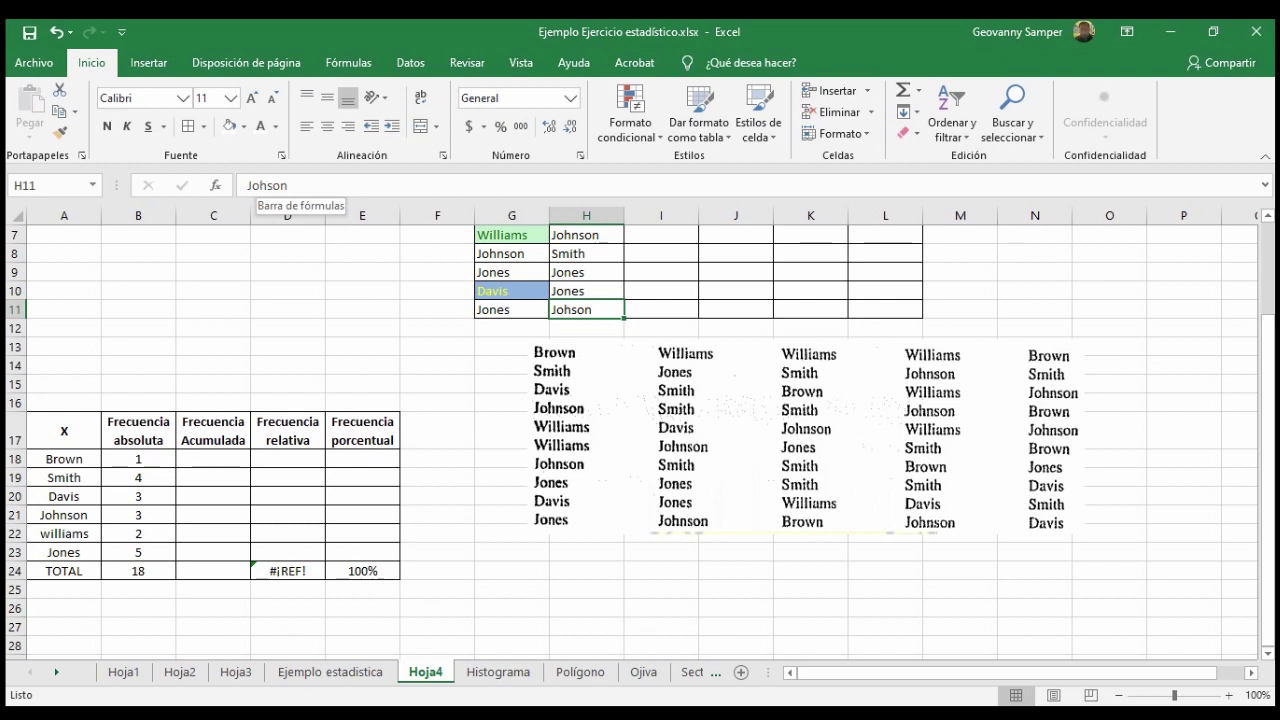
click(262, 185)
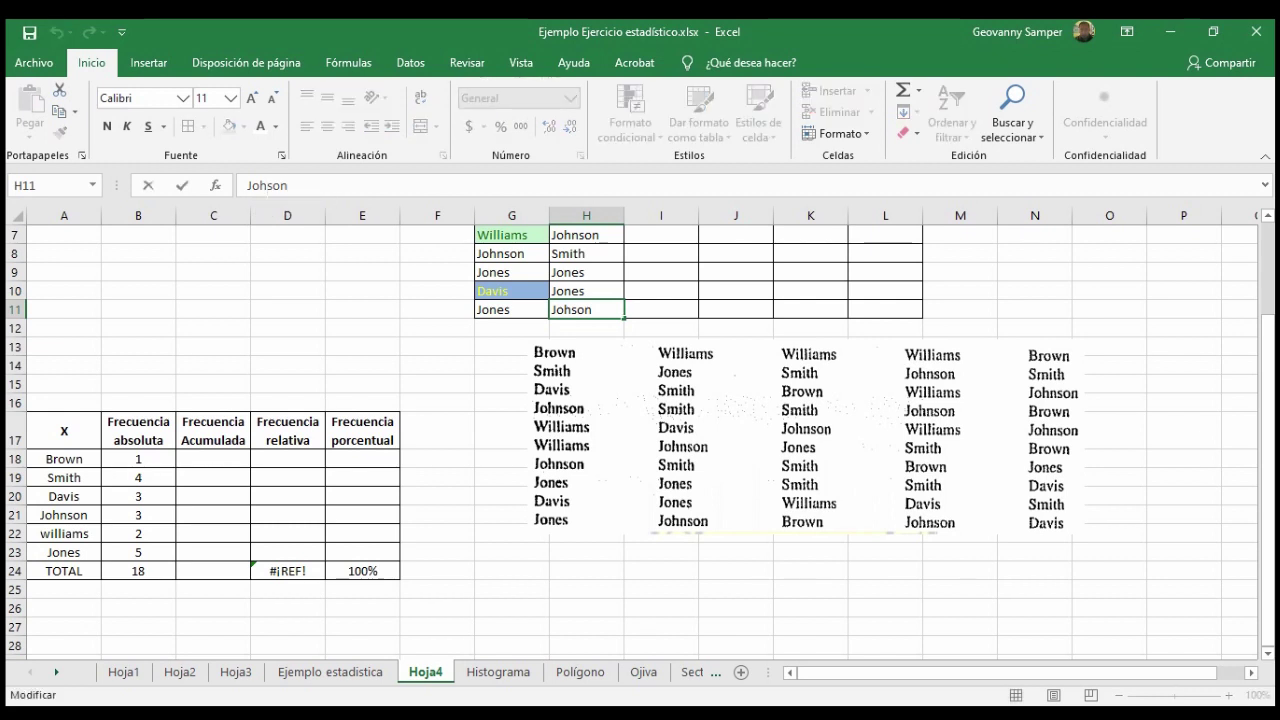
- Correct H11 to 'Johnson' and inspect the formula behind the frequency total
text(n)
key(Return)
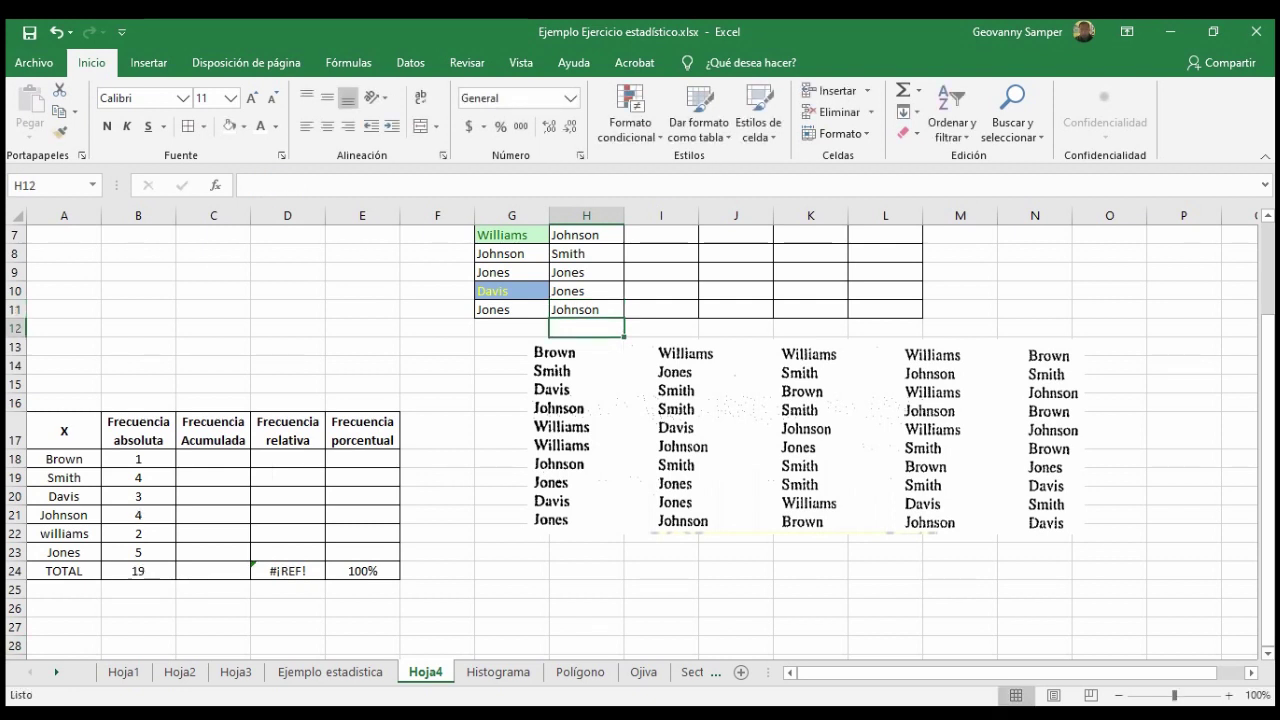
click(138, 570)
scroll(640, 440, up, 1)
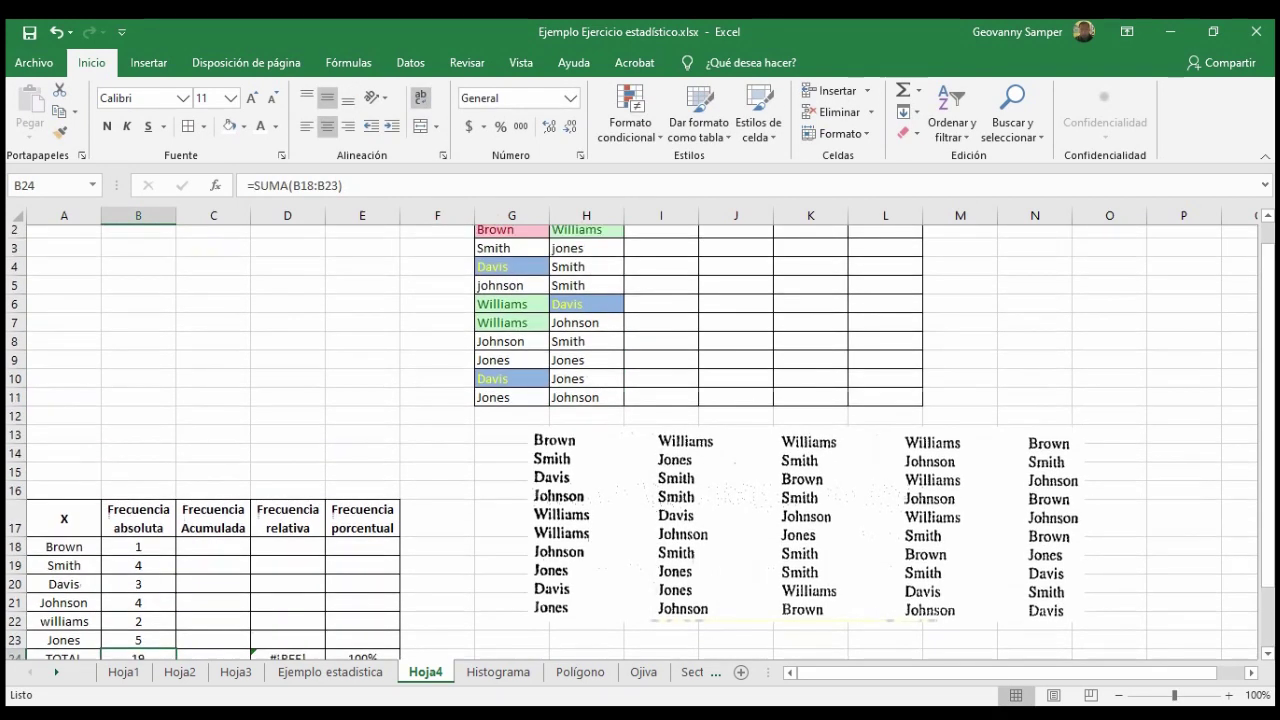
scroll(640, 440, up, 1)
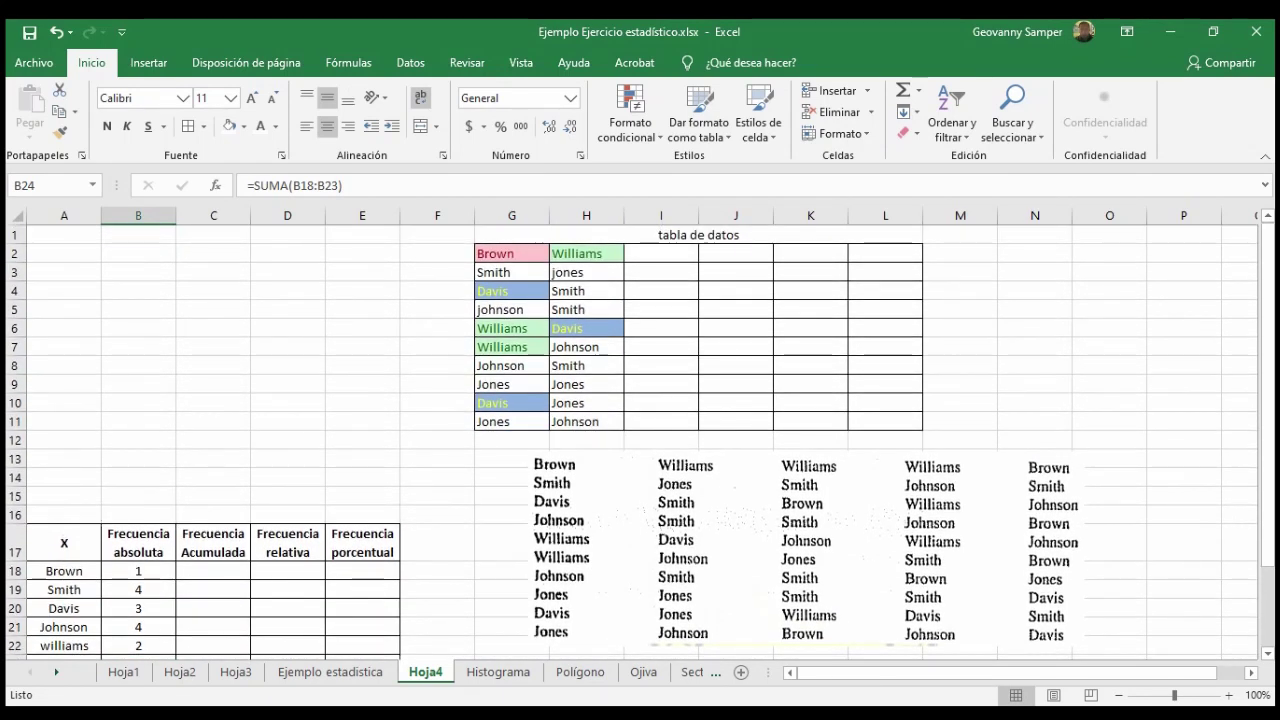
scroll(640, 440, down, 1)
scroll(640, 440, up, 1)
scroll(640, 440, down, 1)
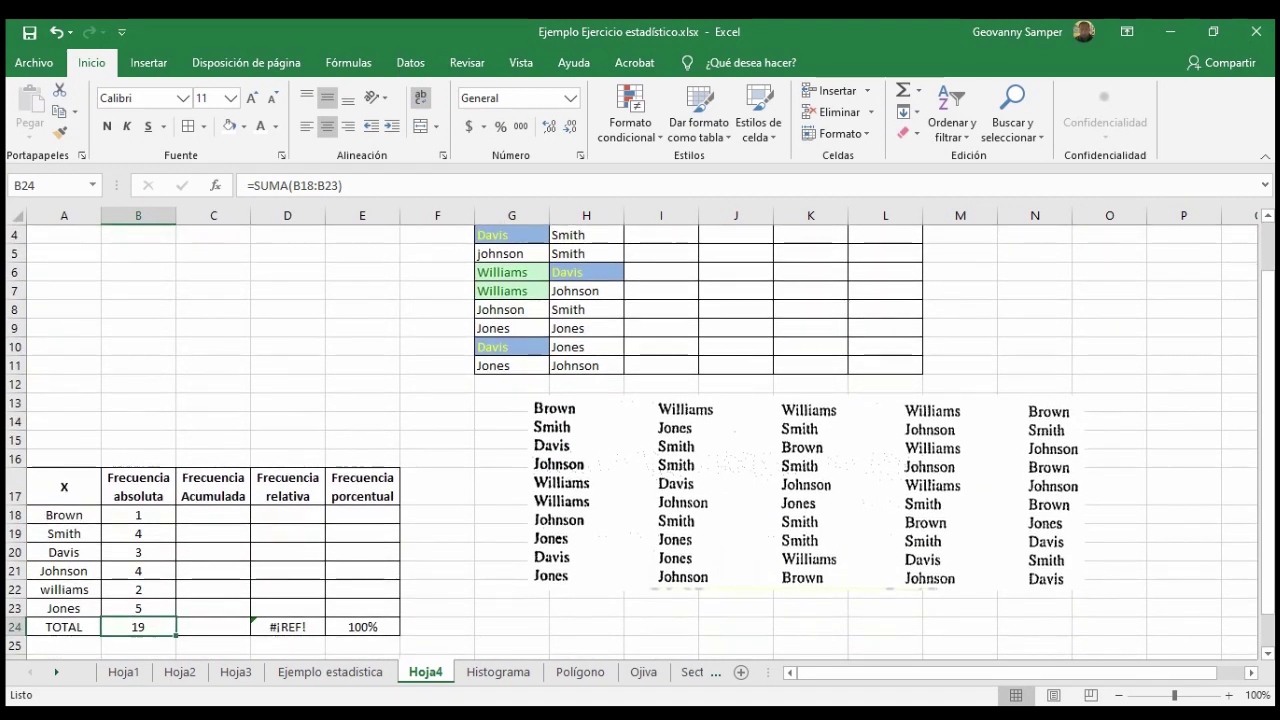
scroll(640, 440, down, 1)
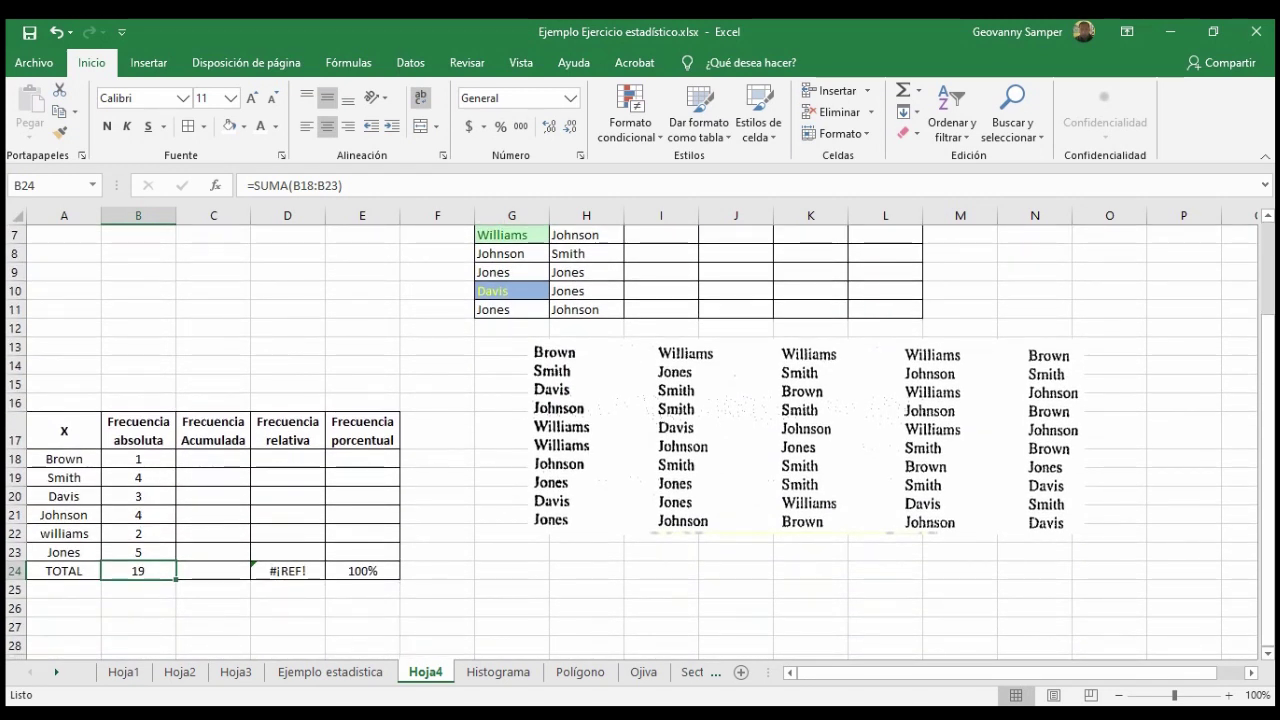
scroll(640, 440, up, 1)
- Move up to inspect the Brown CONTAR.SI count formula
key(Up)
key(Up)
key(Up)
key(Up)
key(Up)
scroll(640, 440, up, 1)
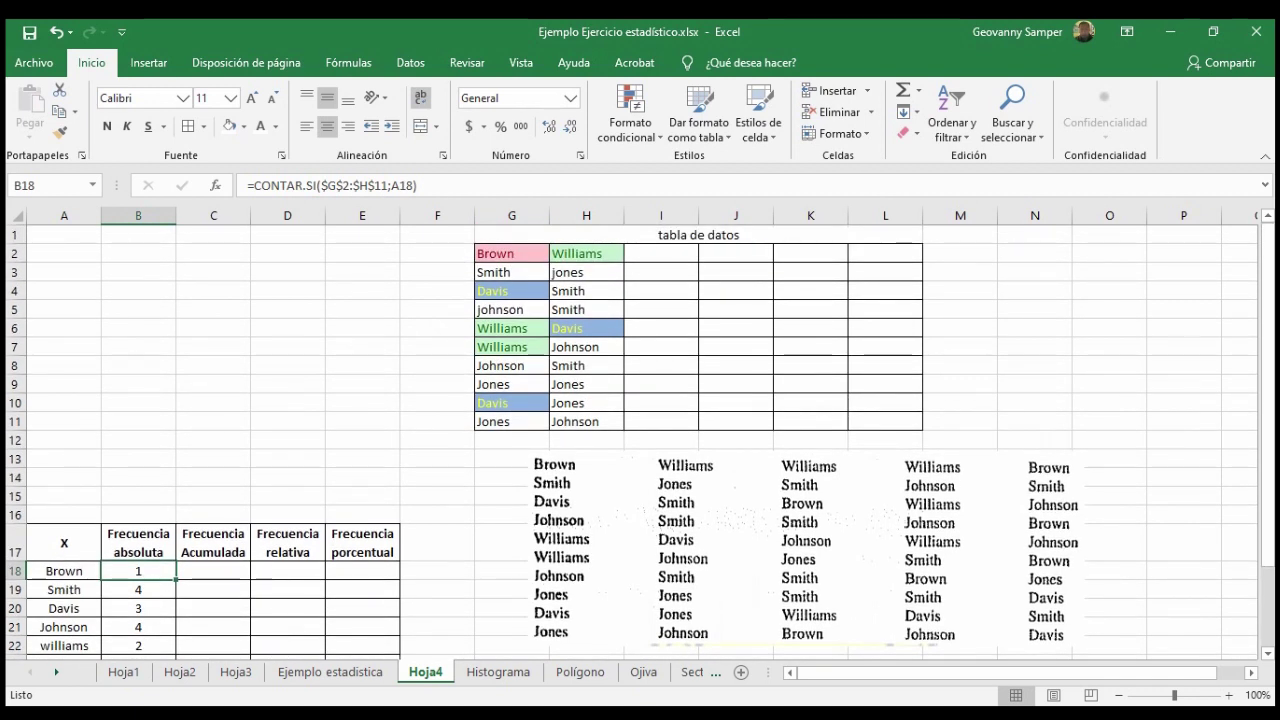
scroll(640, 440, down, 1)
scroll(640, 440, up, 1)
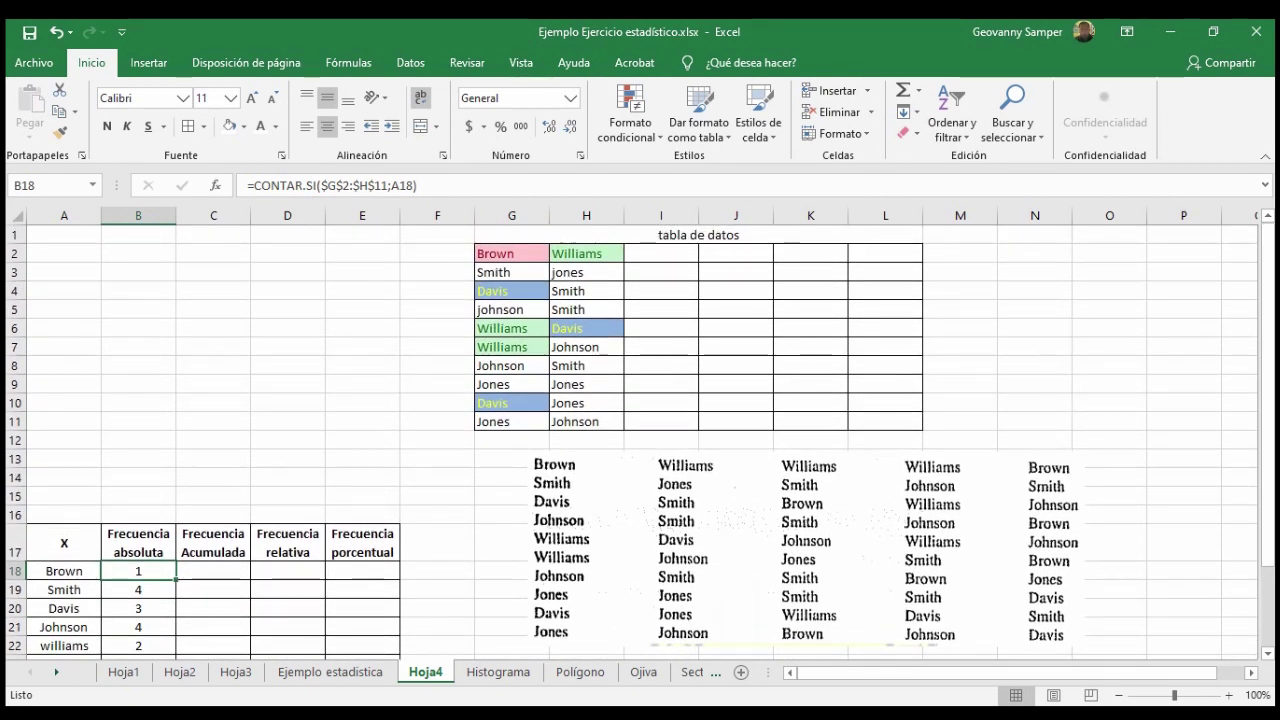
scroll(640, 440, down, 1)
scroll(640, 440, up, 1)
scroll(640, 440, down, 1)
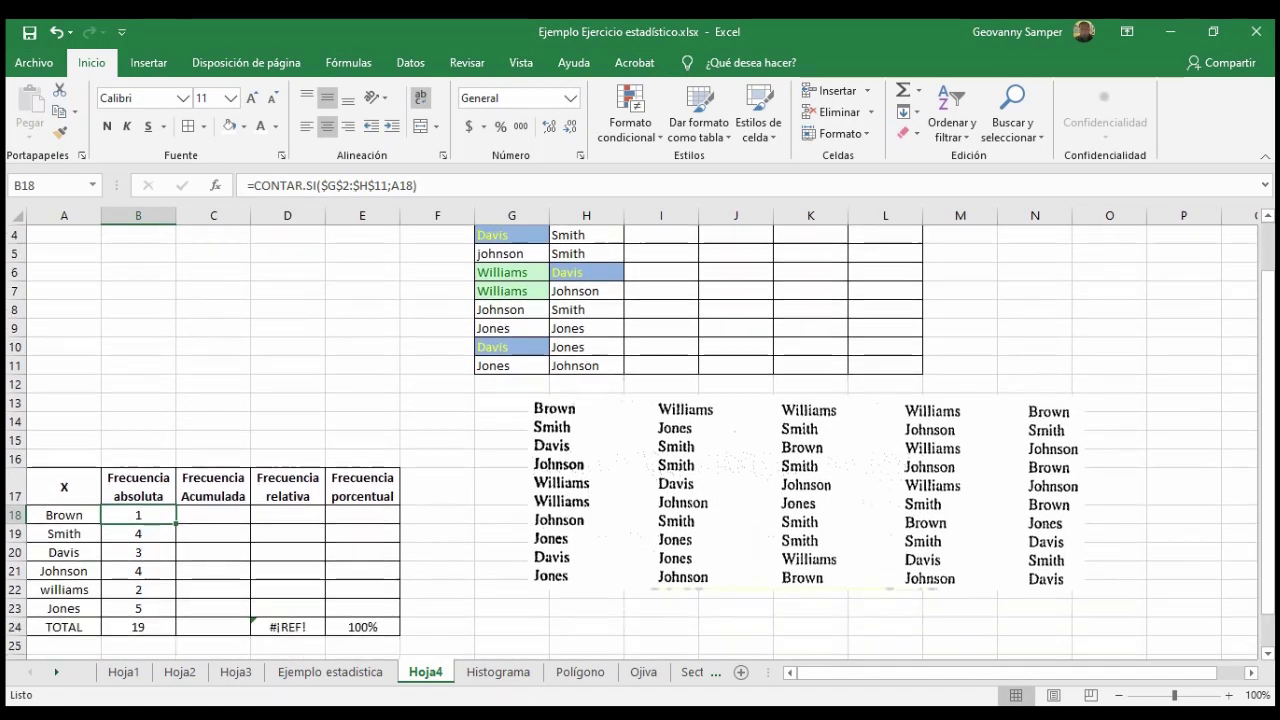
scroll(640, 440, down, 1)
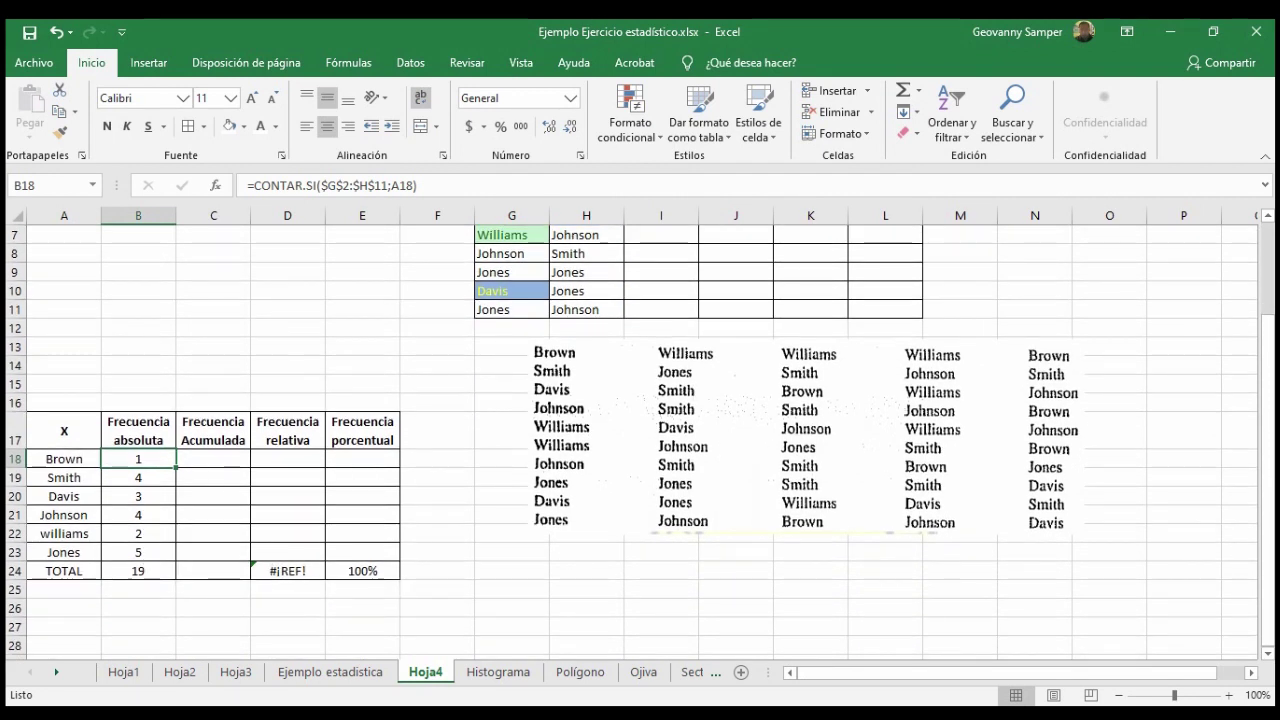
scroll(640, 440, up, 1)
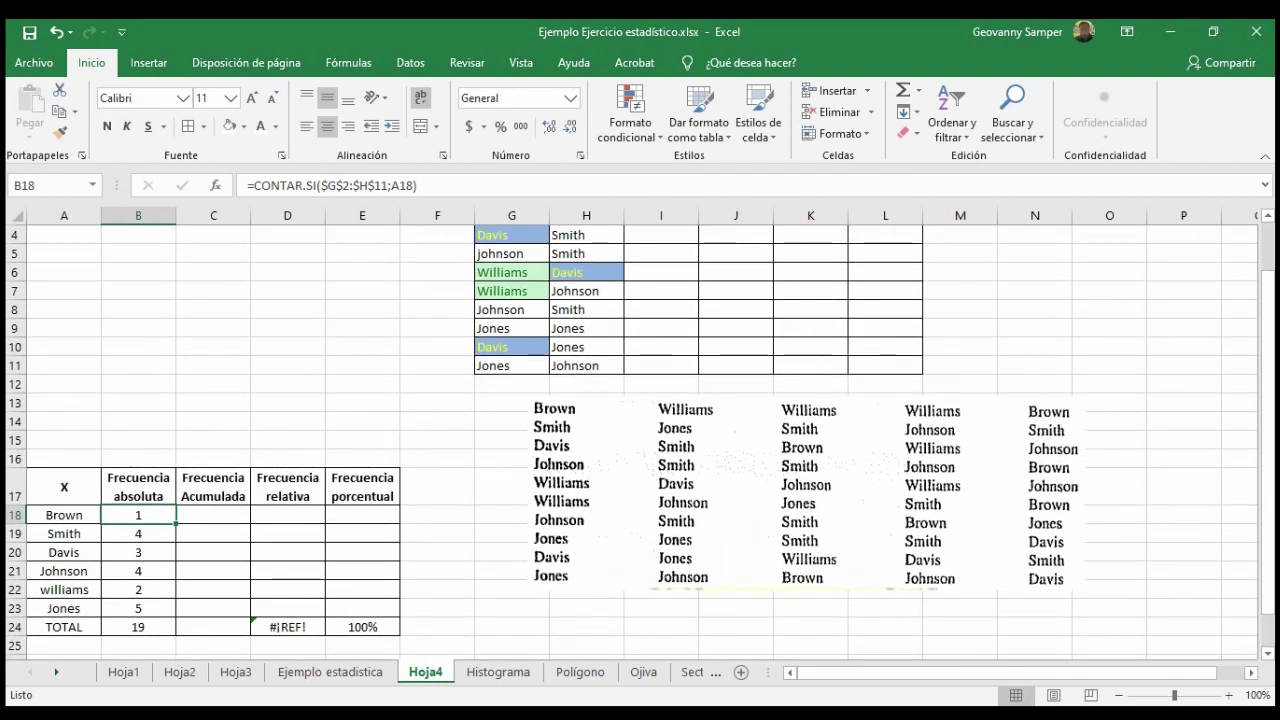
scroll(640, 440, up, 1)
- Select the first five surnames in column G and recheck the B24 total formula
drag(512, 253, 512, 421)
scroll(640, 440, down, 3)
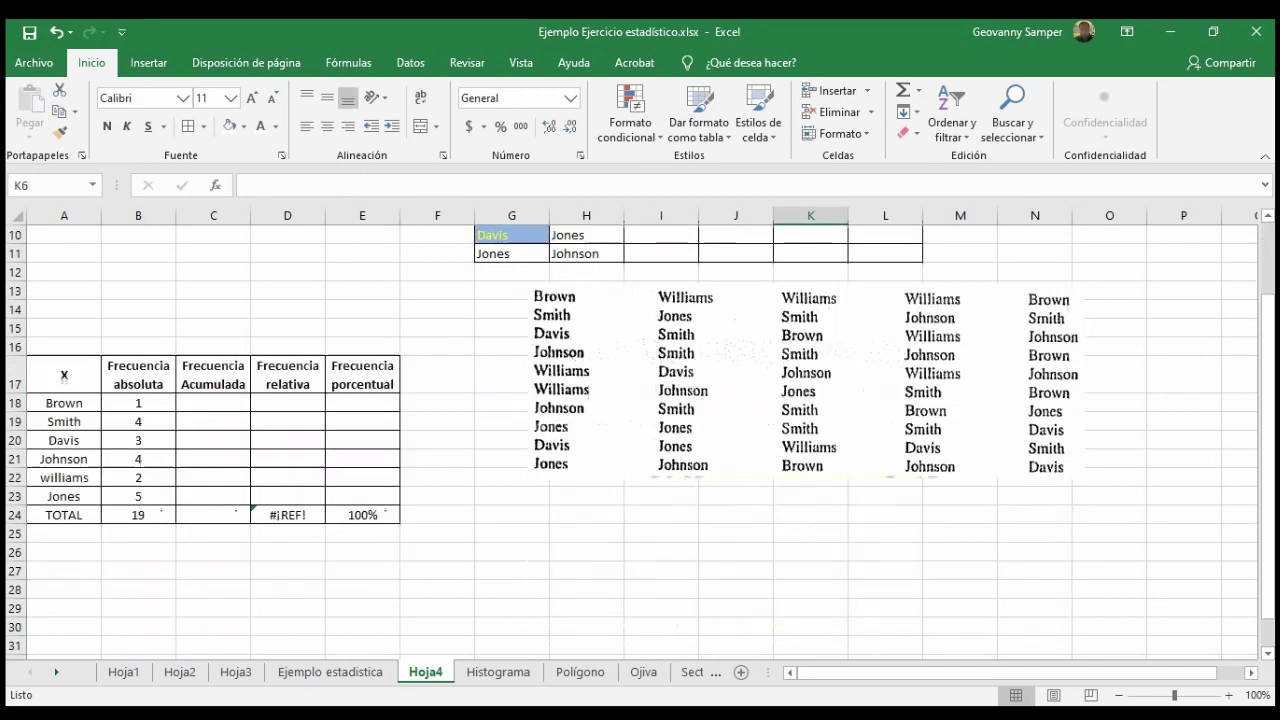
click(137, 514)
scroll(640, 440, up, 3)
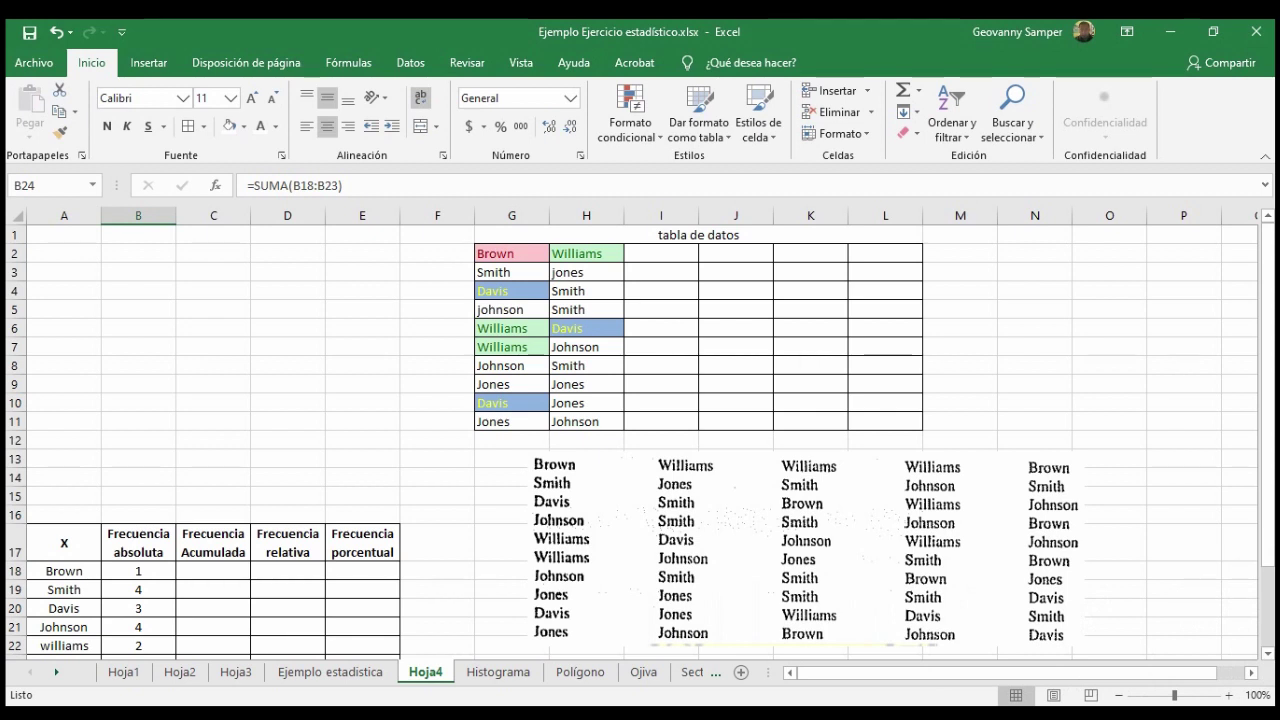
- Step through the Jones and Smith surname entries, then check the TOTAL count formula
click(511, 421)
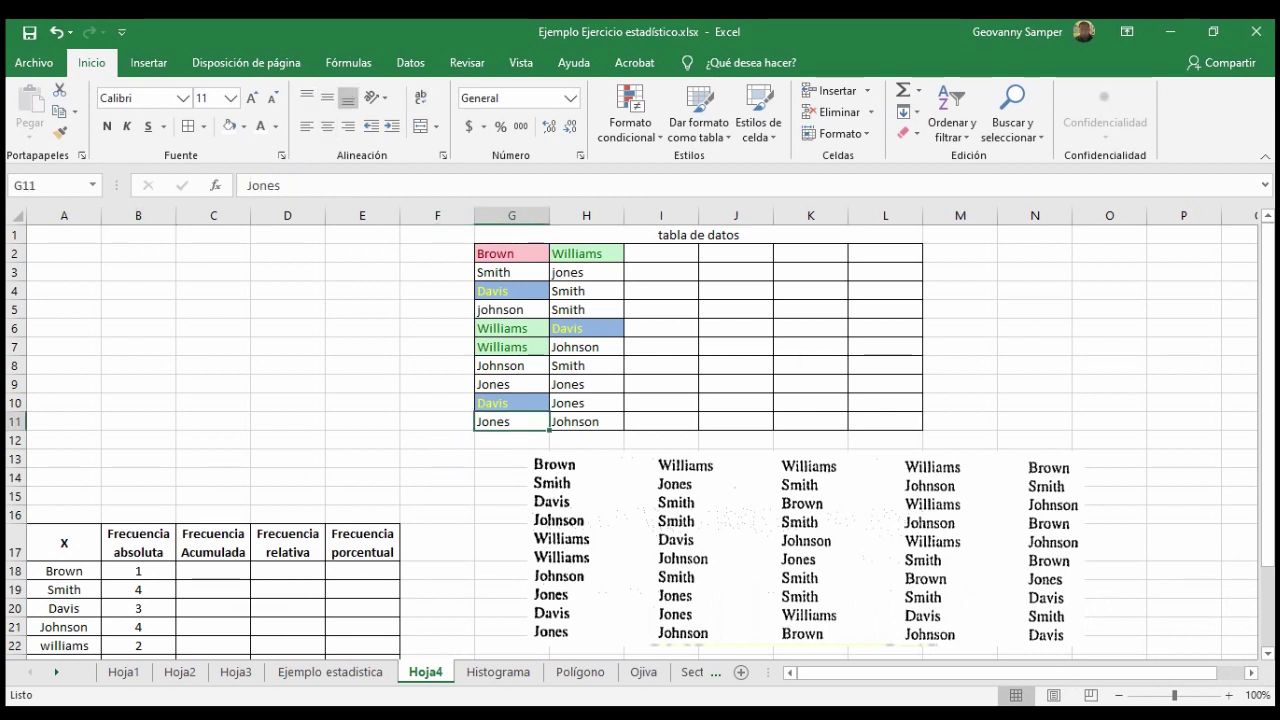
key(Right)
key(Up)
key(Up)
key(Up)
key(Up)
key(Up)
key(Up)
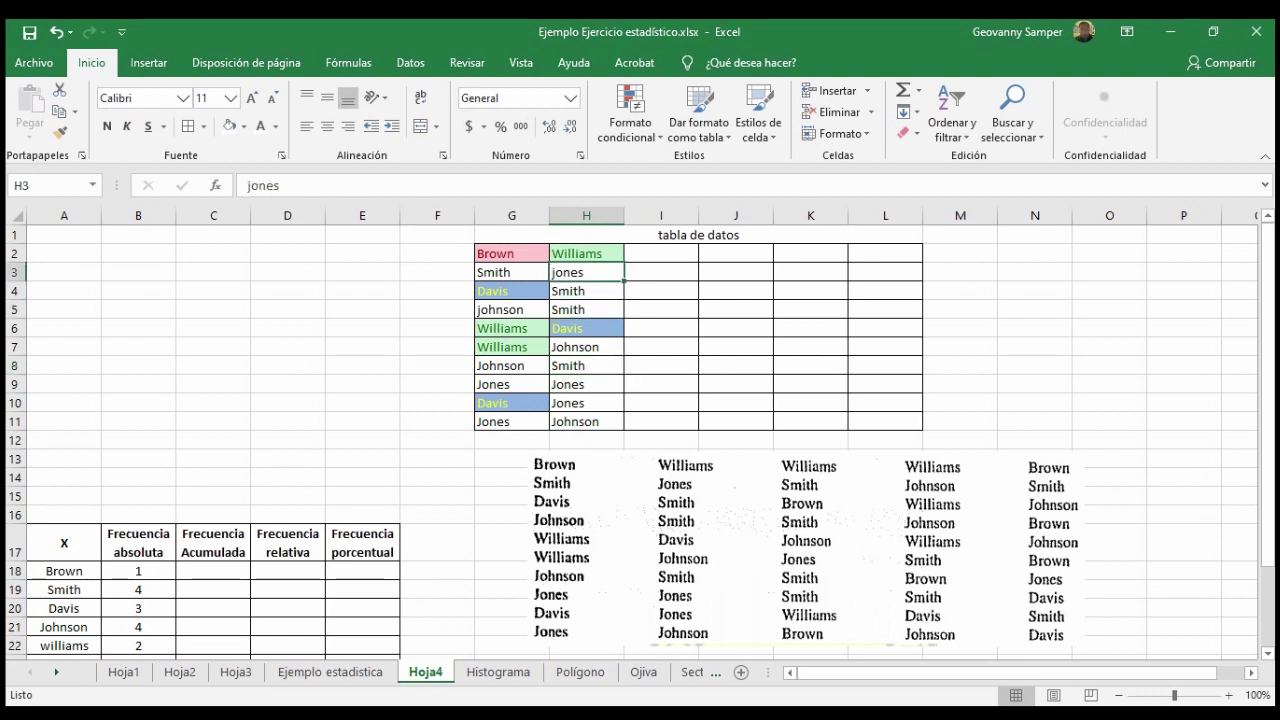
click(511, 272)
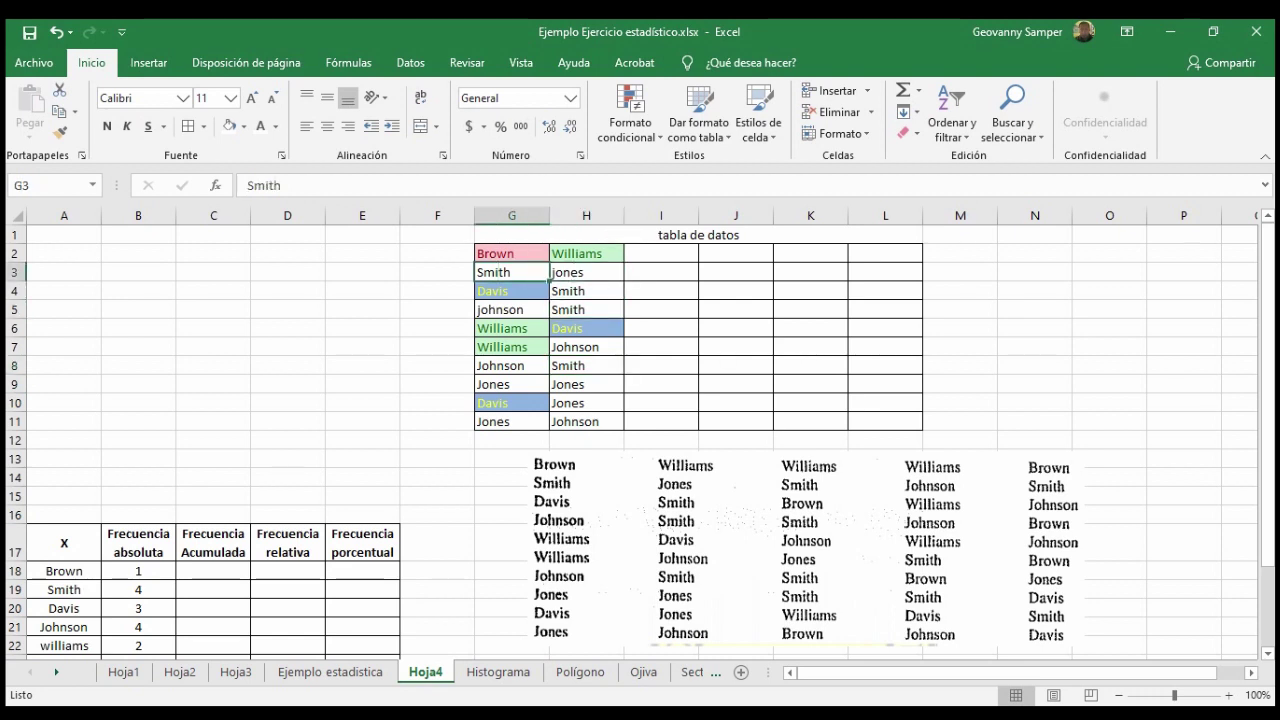
scroll(640, 440, down, 1)
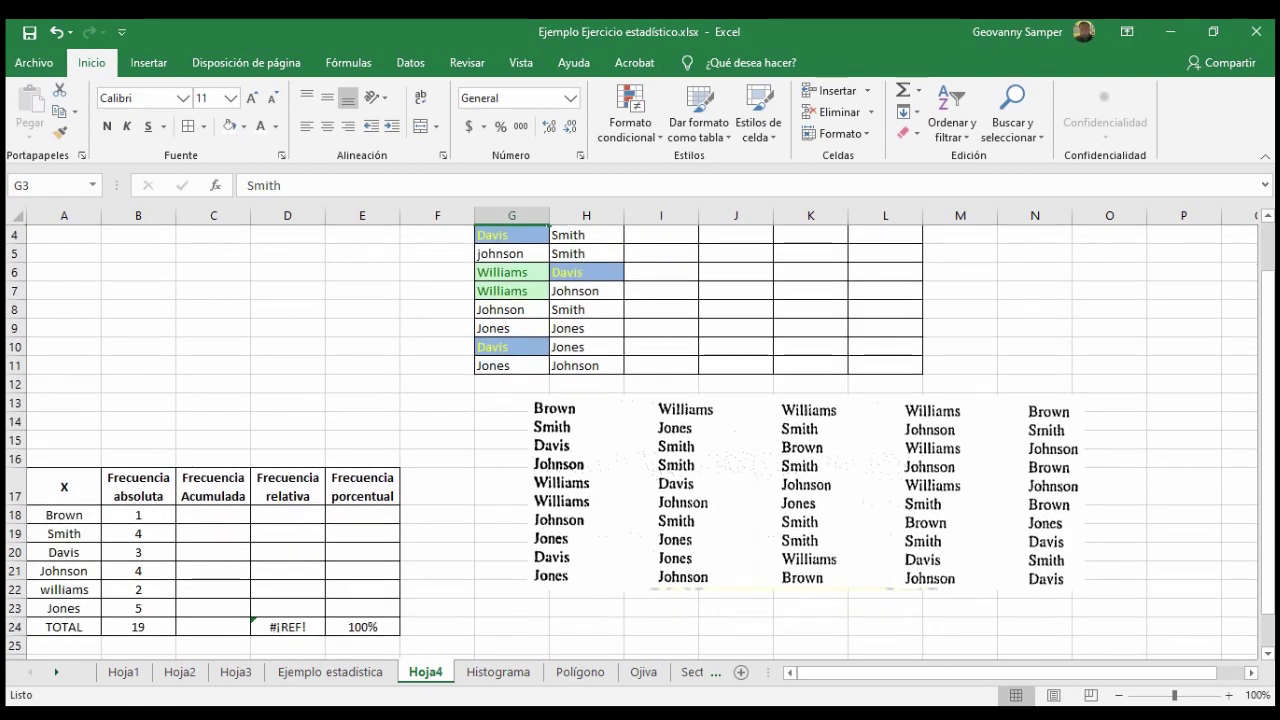
scroll(640, 440, down, 1)
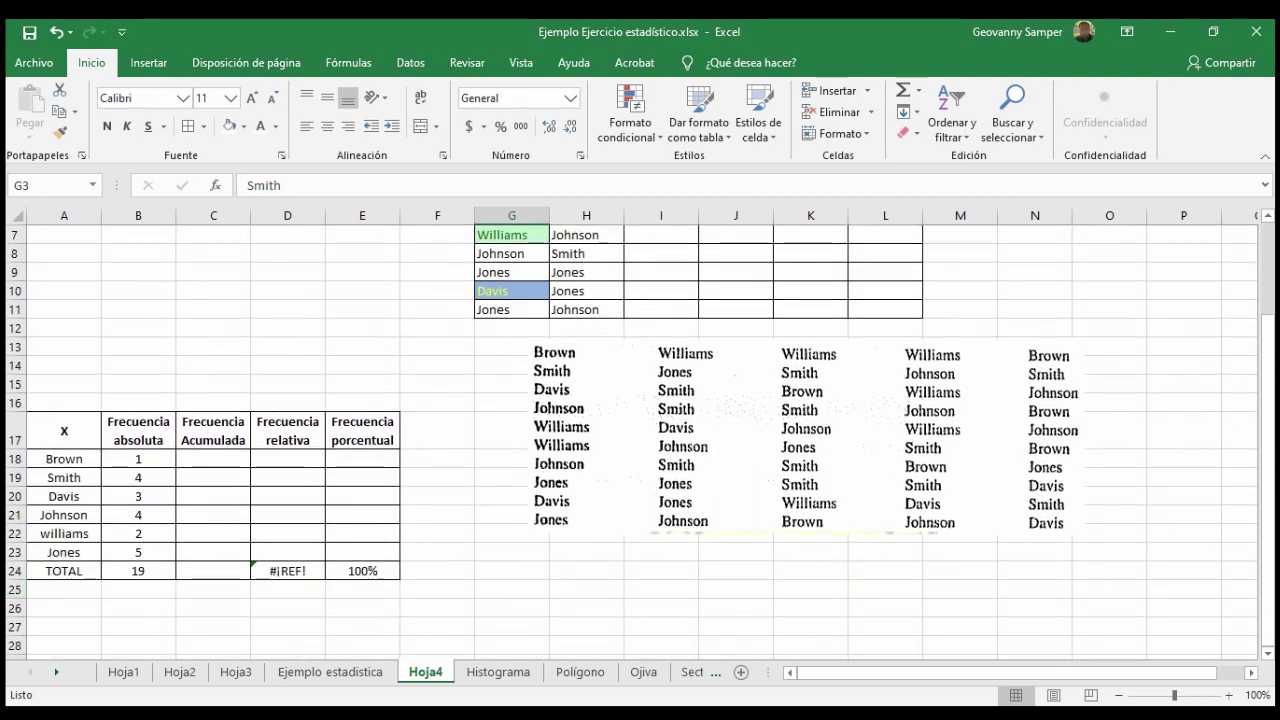
click(138, 571)
scroll(640, 440, up, 2)
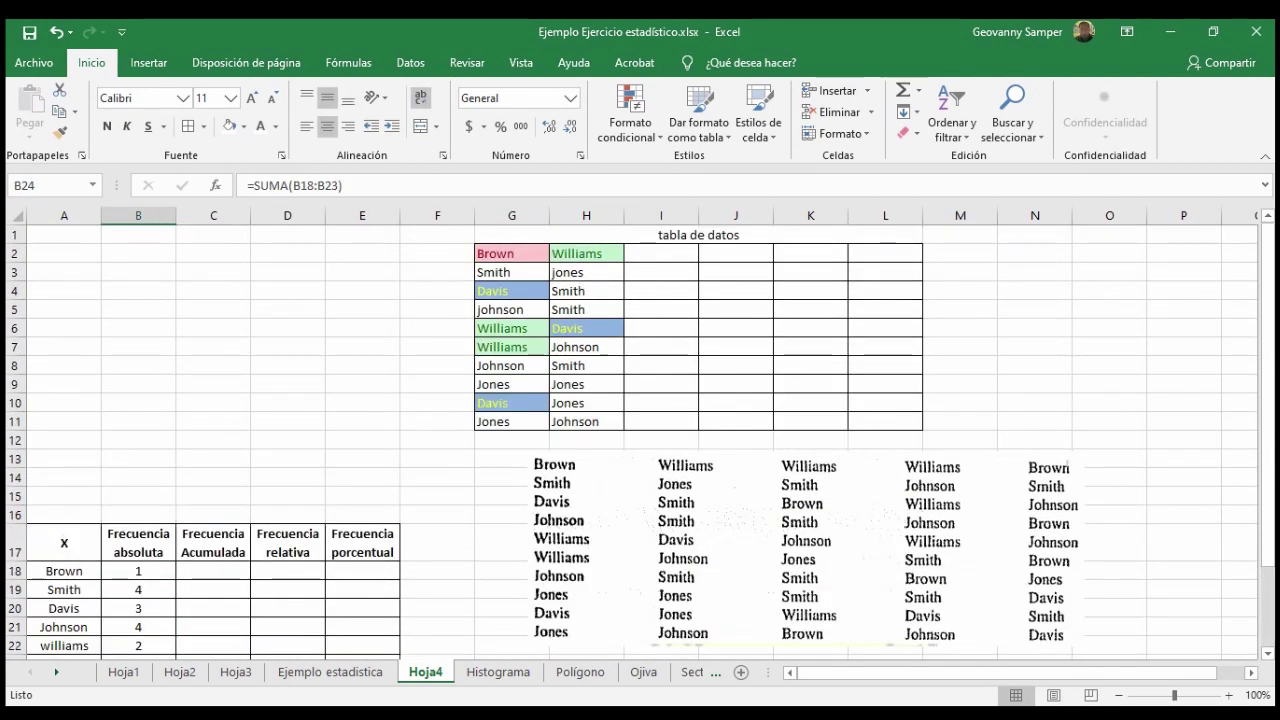
- Compare the Smith count formula in B19 with the Smith entries in columns G and H
click(512, 253)
scroll(640, 440, down, 2)
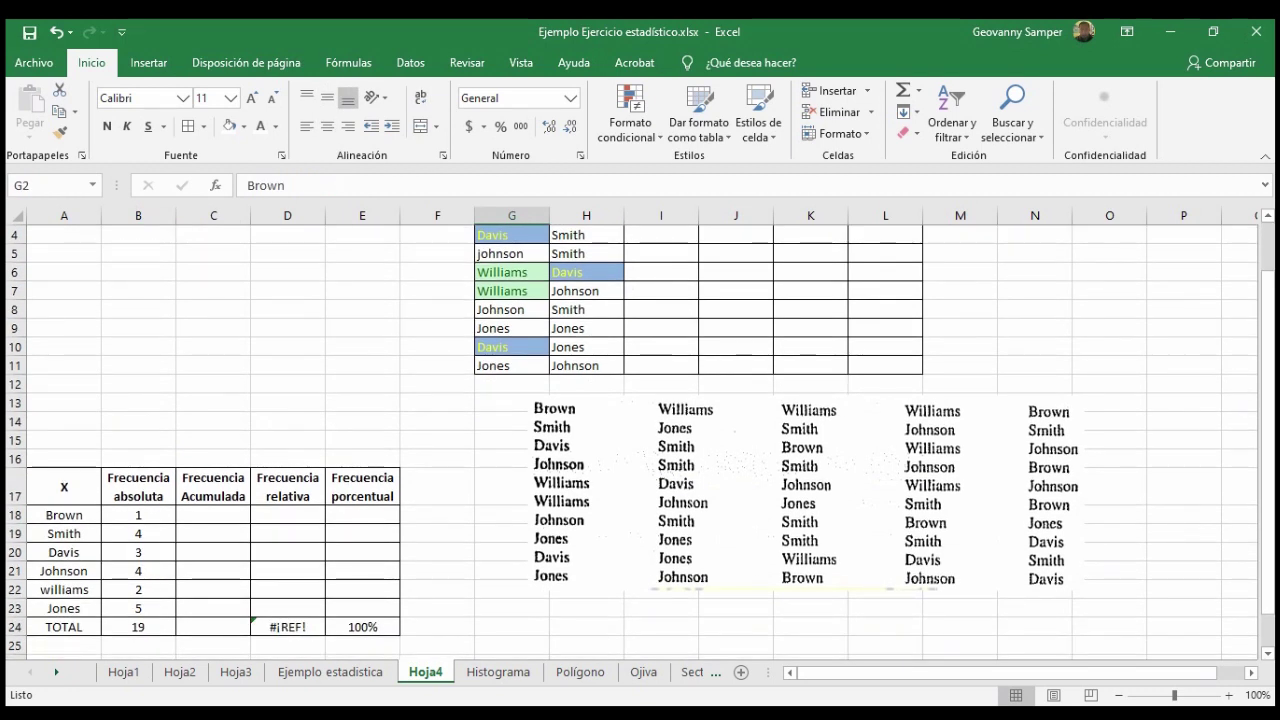
click(138, 452)
scroll(640, 440, up, 2)
click(512, 272)
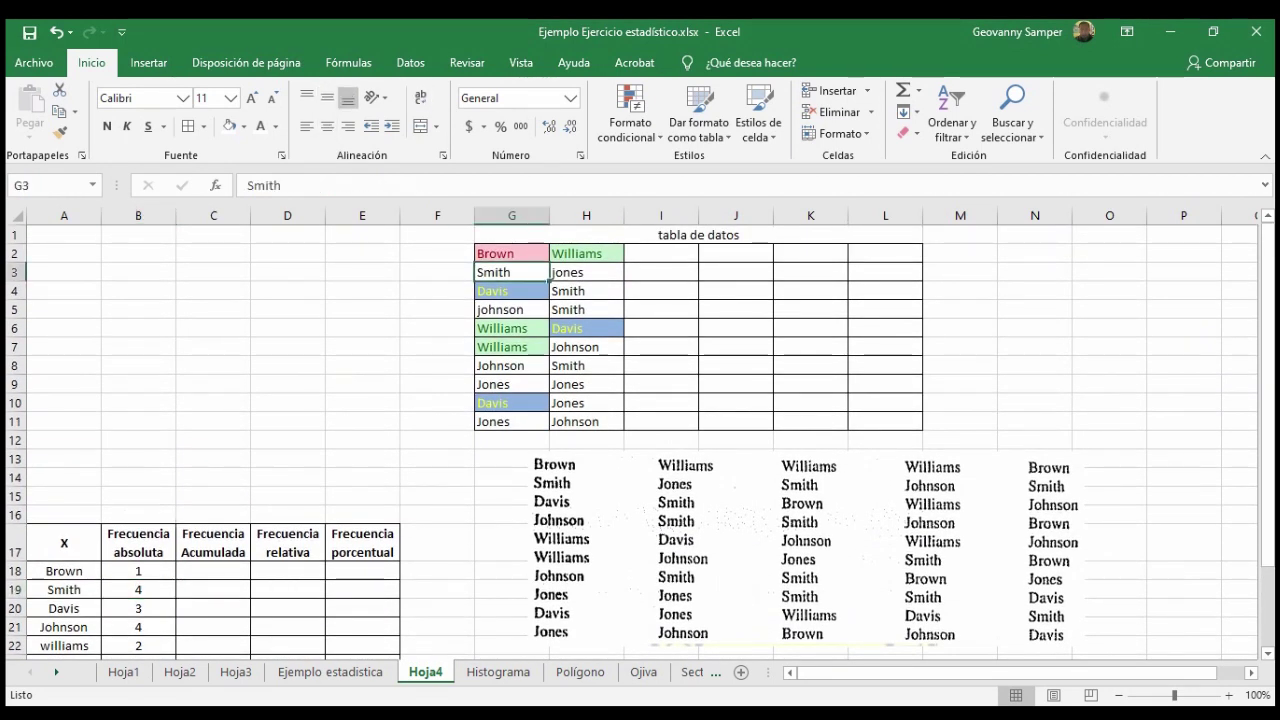
click(586, 309)
key(Down)
key(Down)
key(Down)
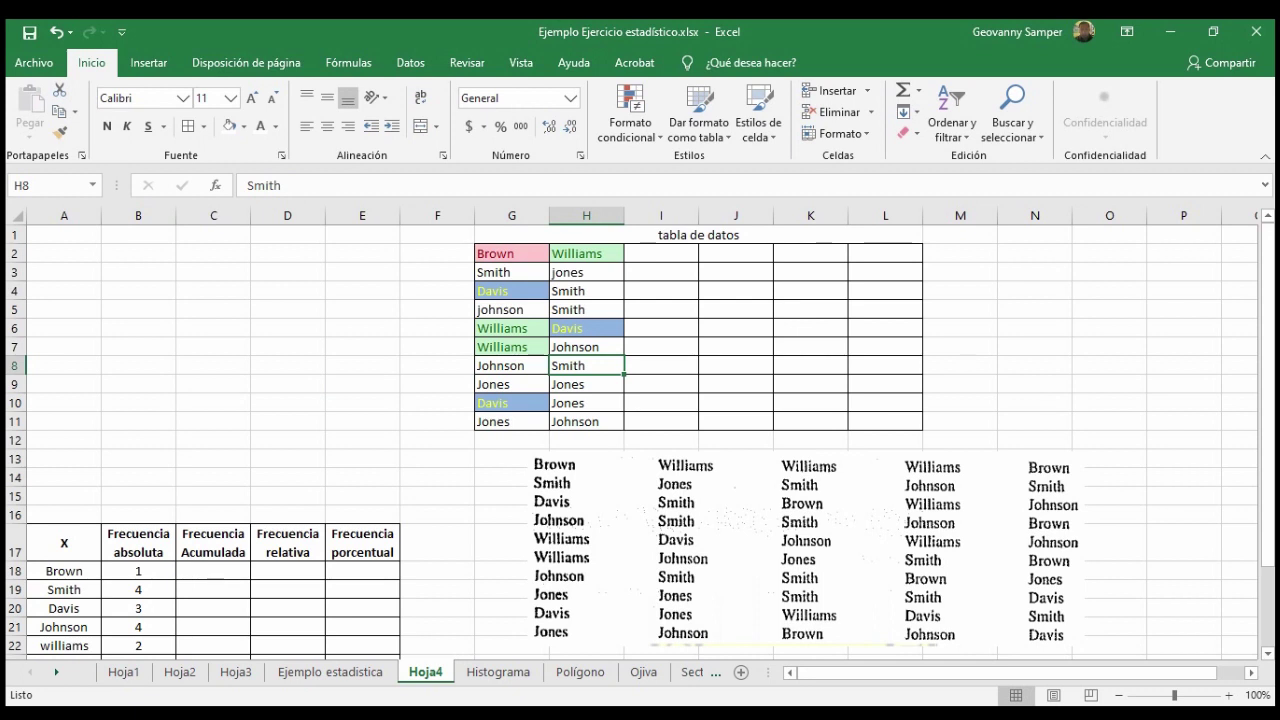
key(Up)
key(Up)
key(Up)
key(Up)
key(Up)
key(Left)
scroll(640, 440, down, 1)
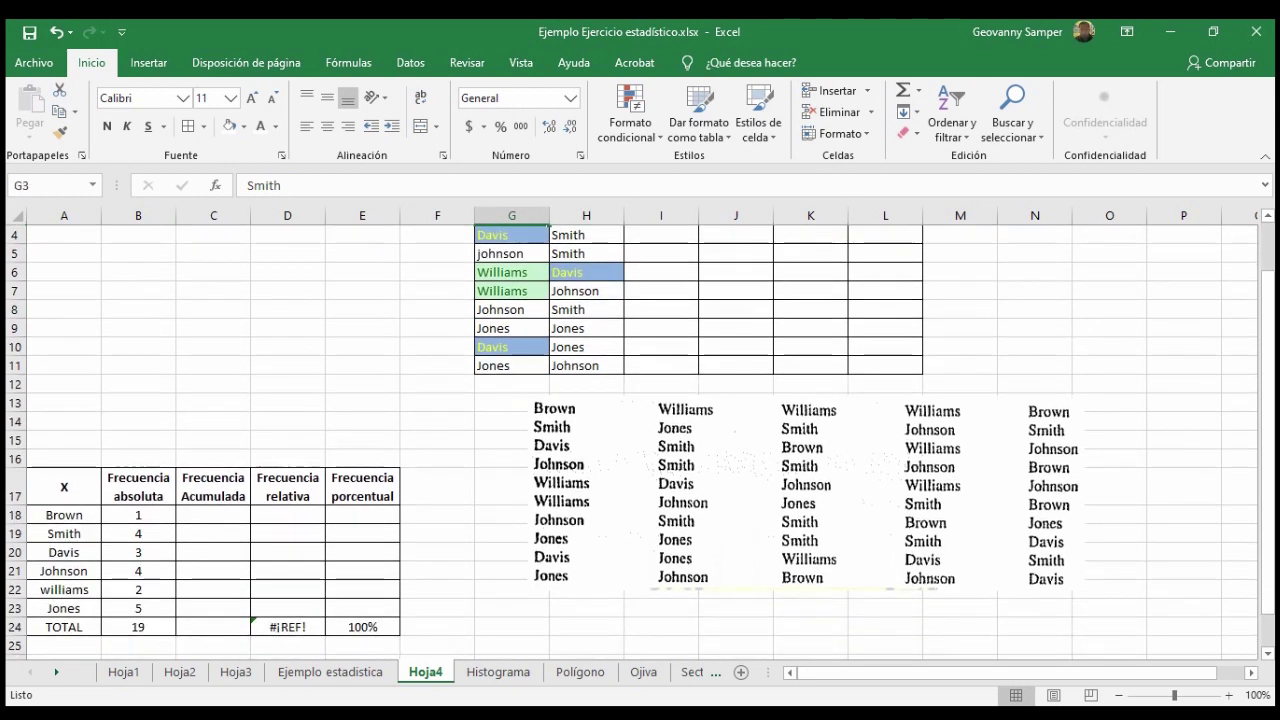
- Compare the Davis count formula in B20 with the Davis entries in G4 and G10
click(138, 552)
scroll(640, 440, up, 1)
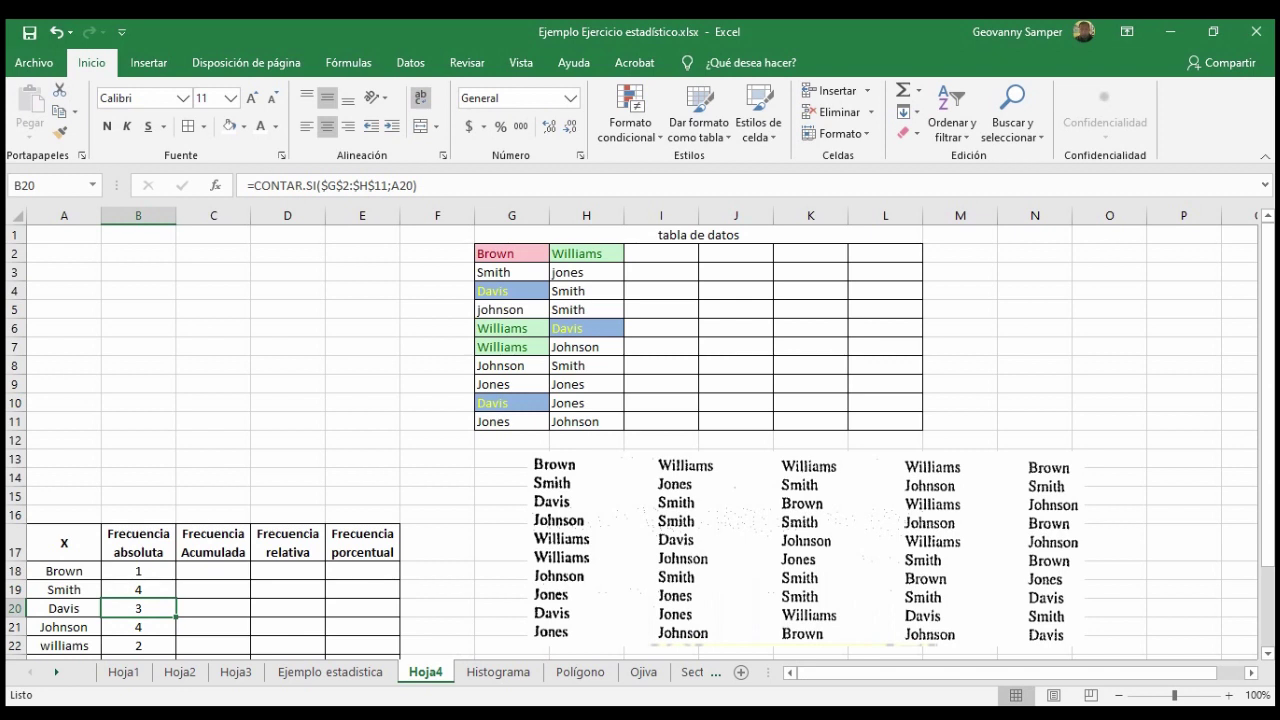
click(511, 403)
click(586, 347)
click(511, 290)
scroll(640, 440, down, 2)
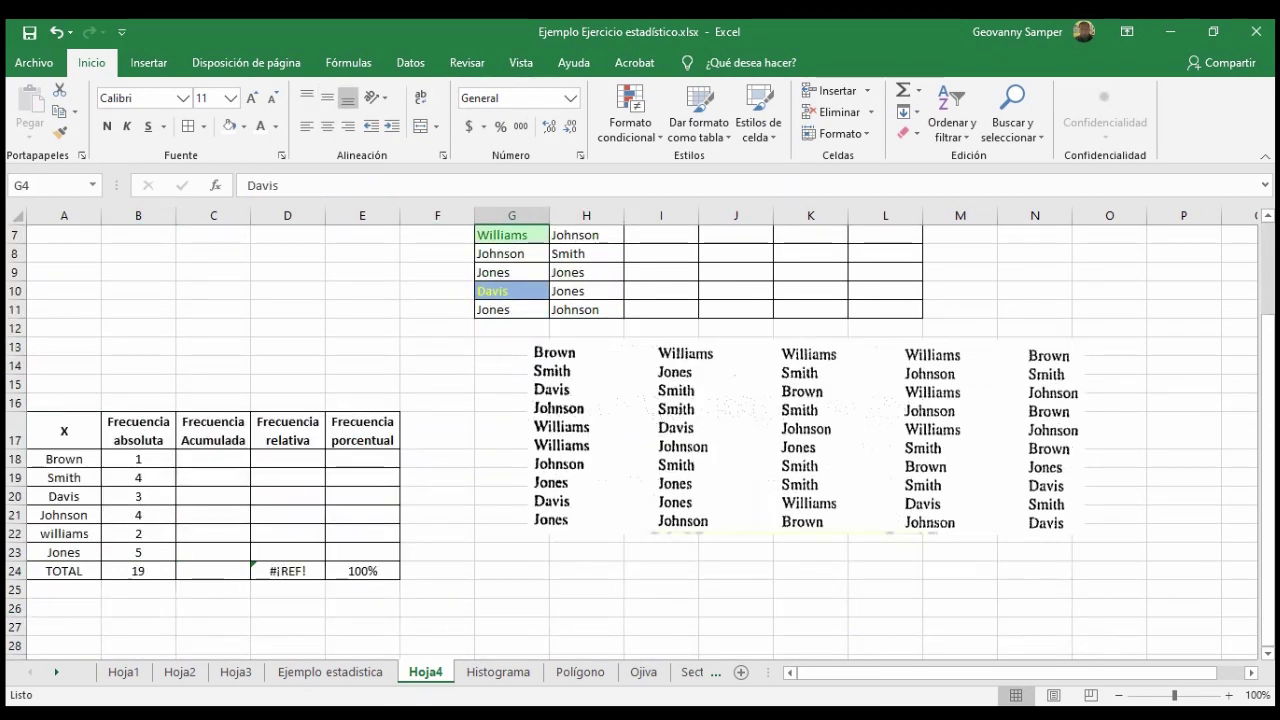
- Compare the williams count formula in B22 with the Williams entries in H2, G6 and G7
click(138, 533)
scroll(640, 440, up, 2)
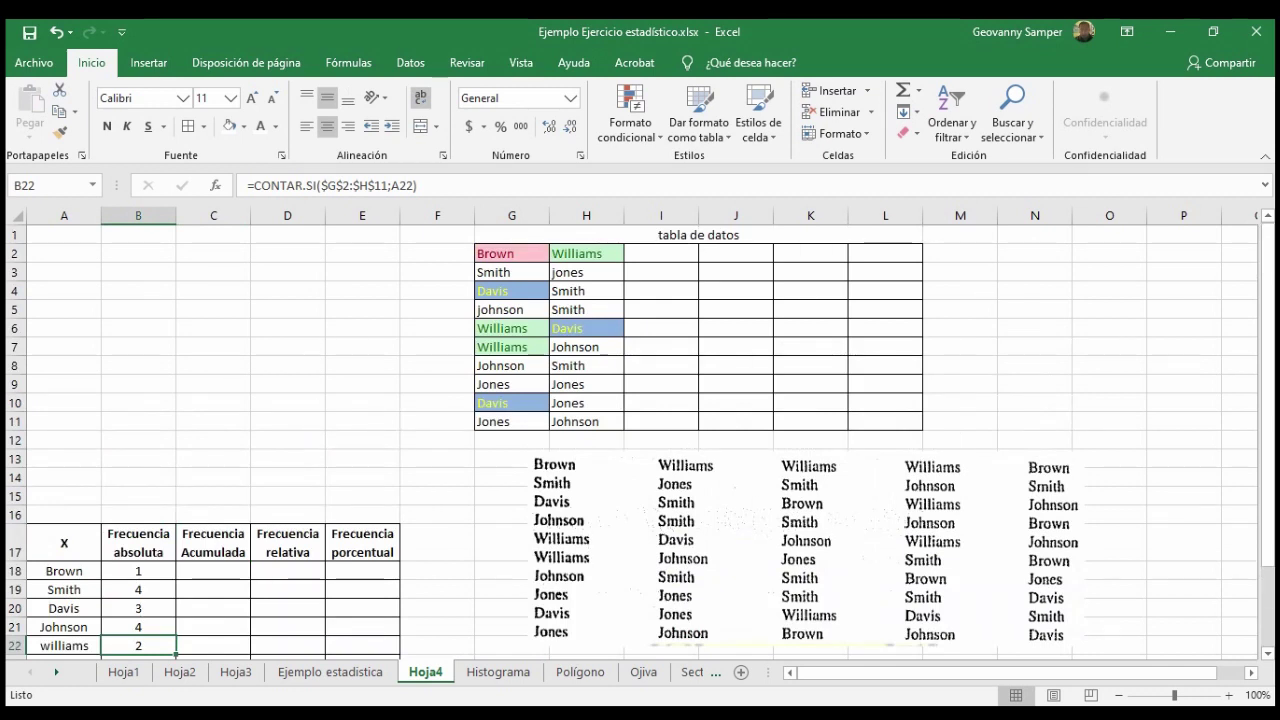
click(586, 253)
click(511, 328)
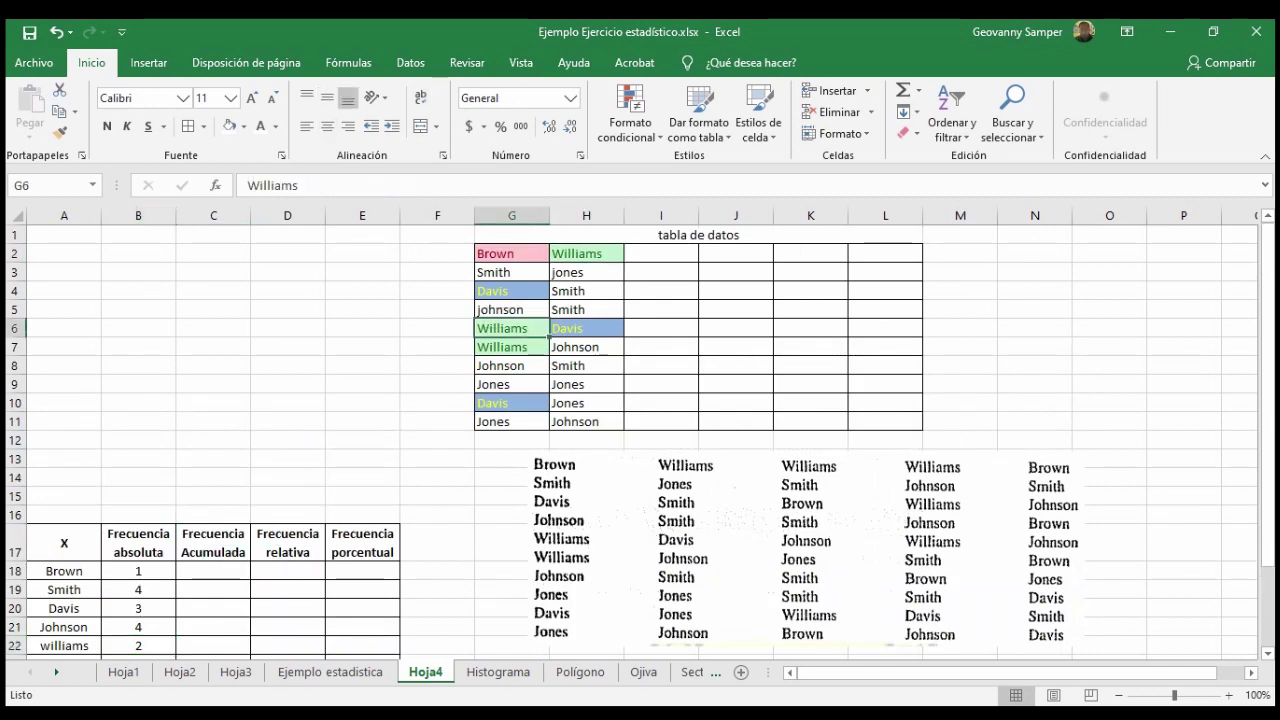
click(511, 347)
scroll(640, 440, down, 1)
- Re-enter the B22 williams formula so it counts 3 and the TOTAL becomes 20
click(138, 589)
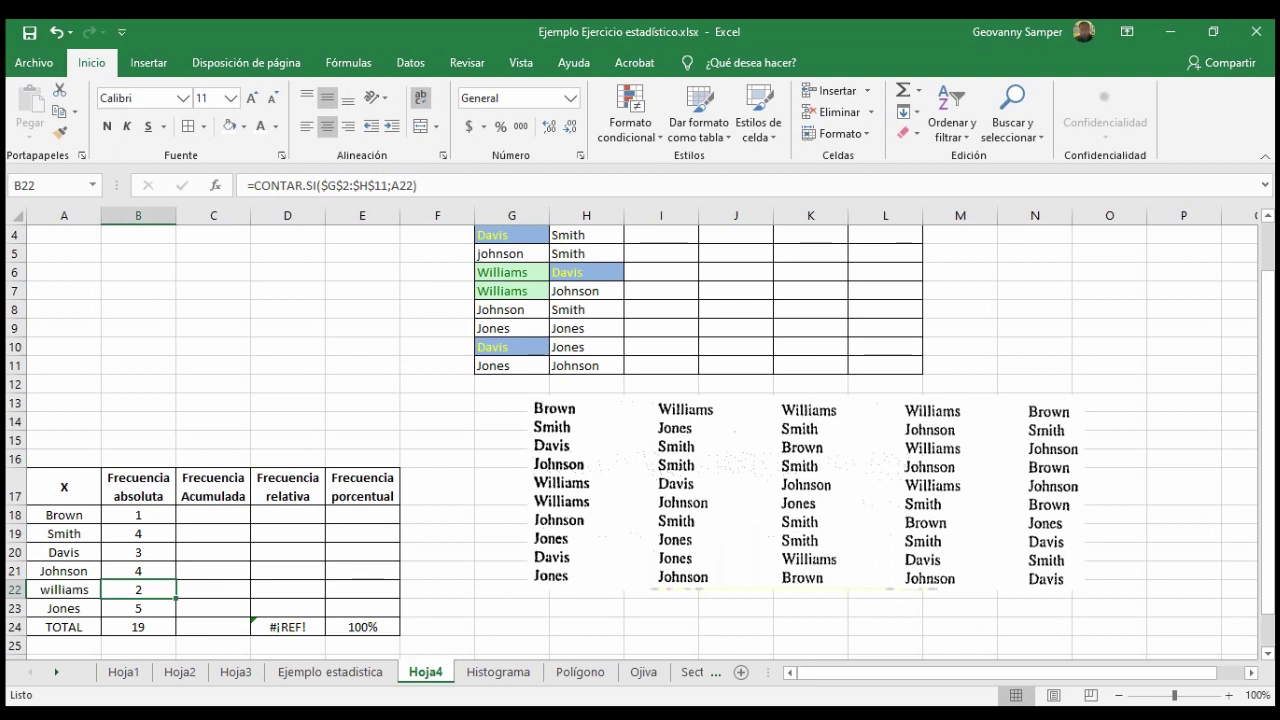
key(F2)
key(Return)
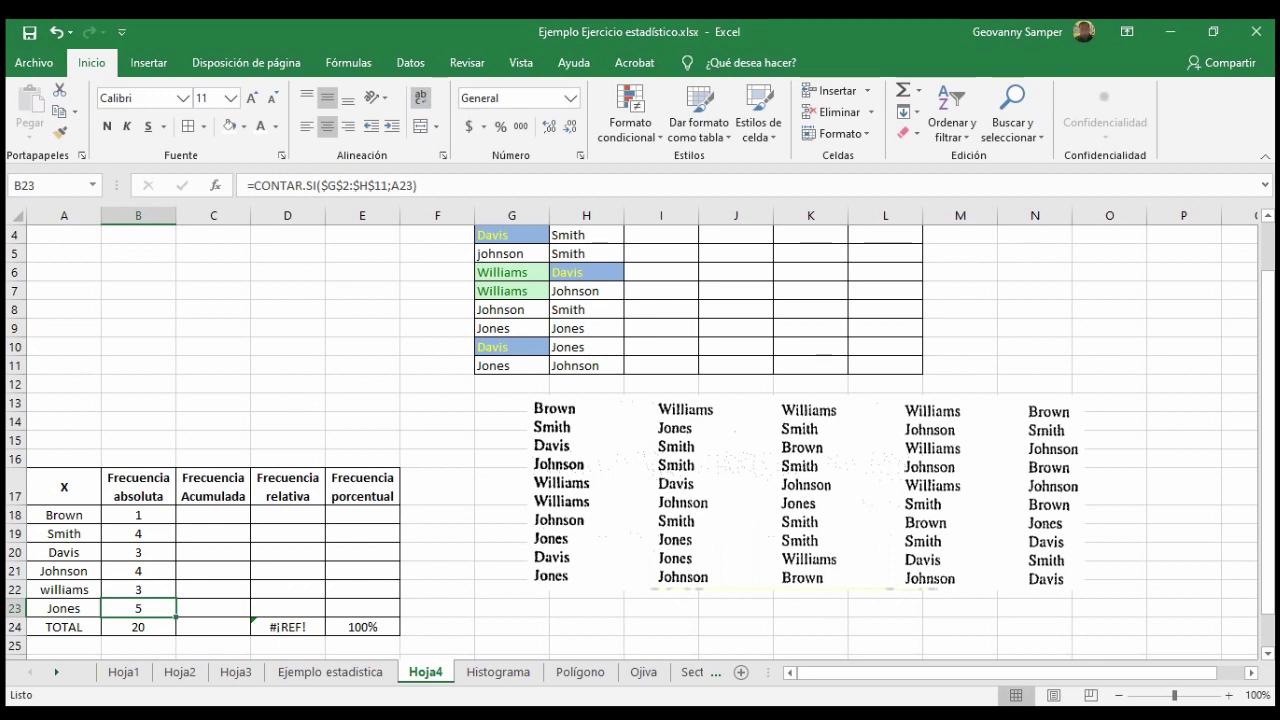
click(138, 626)
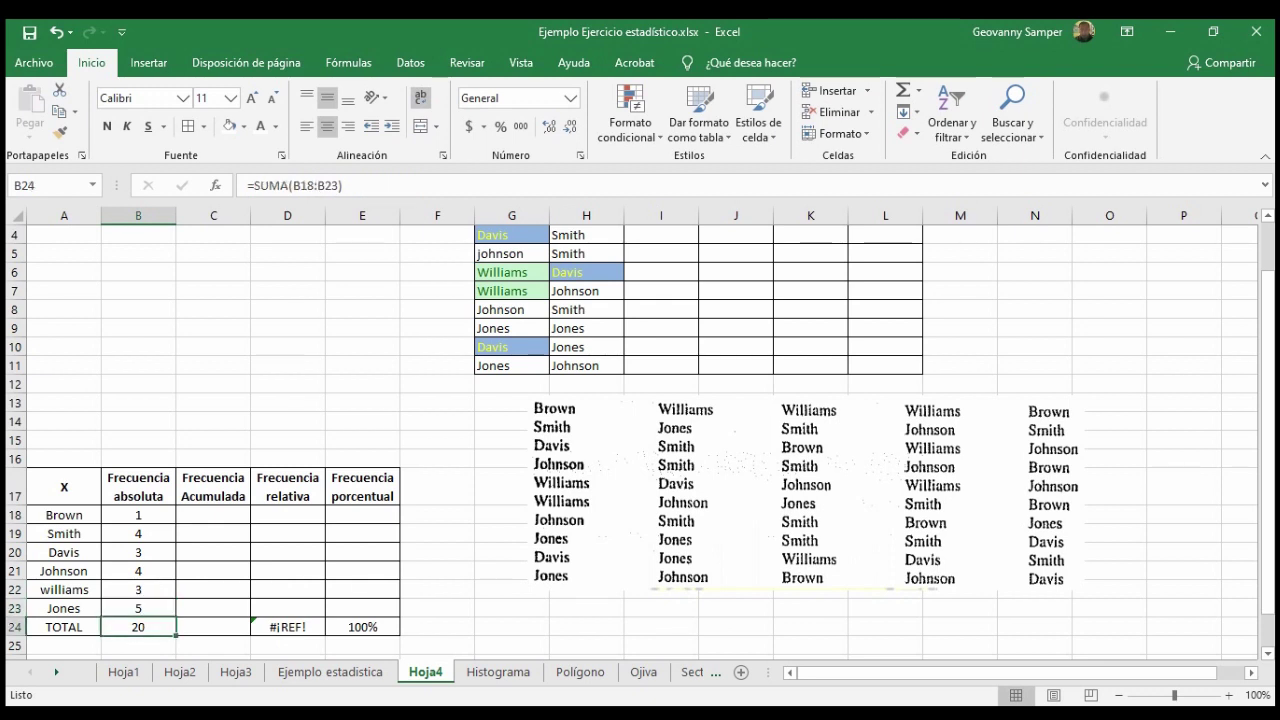
mouse_move(405, 714)
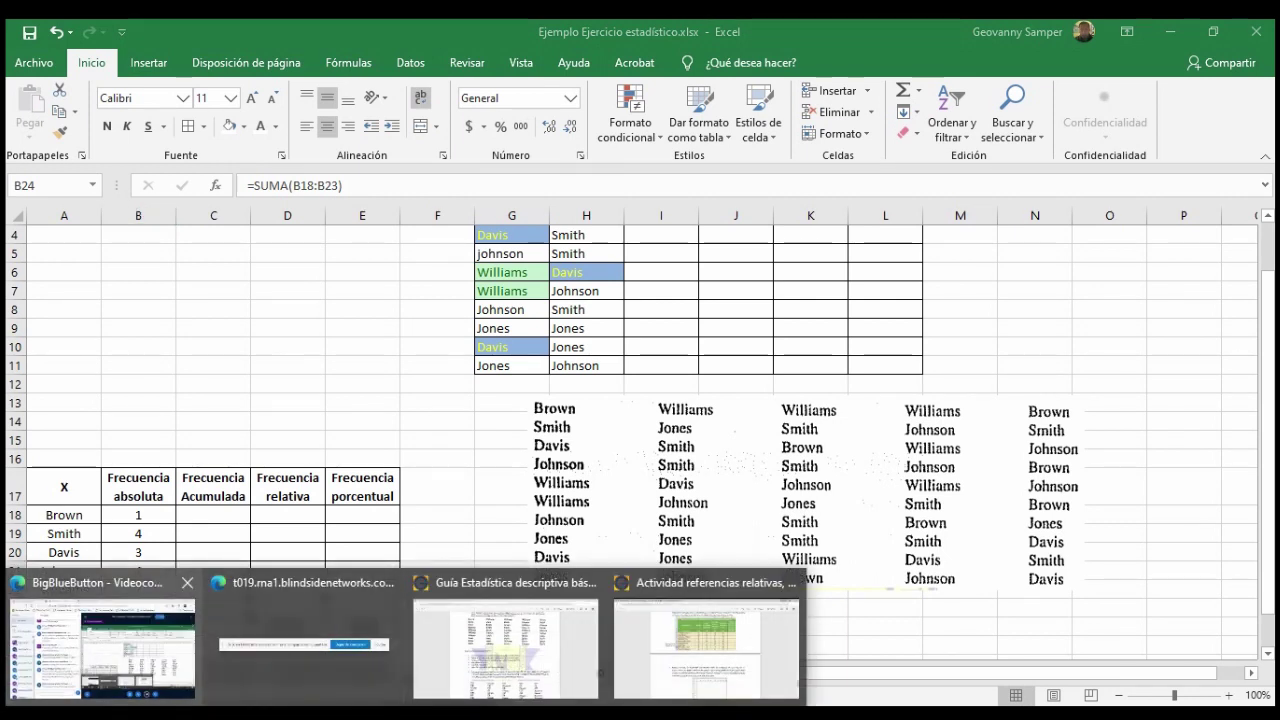
click(100, 645)
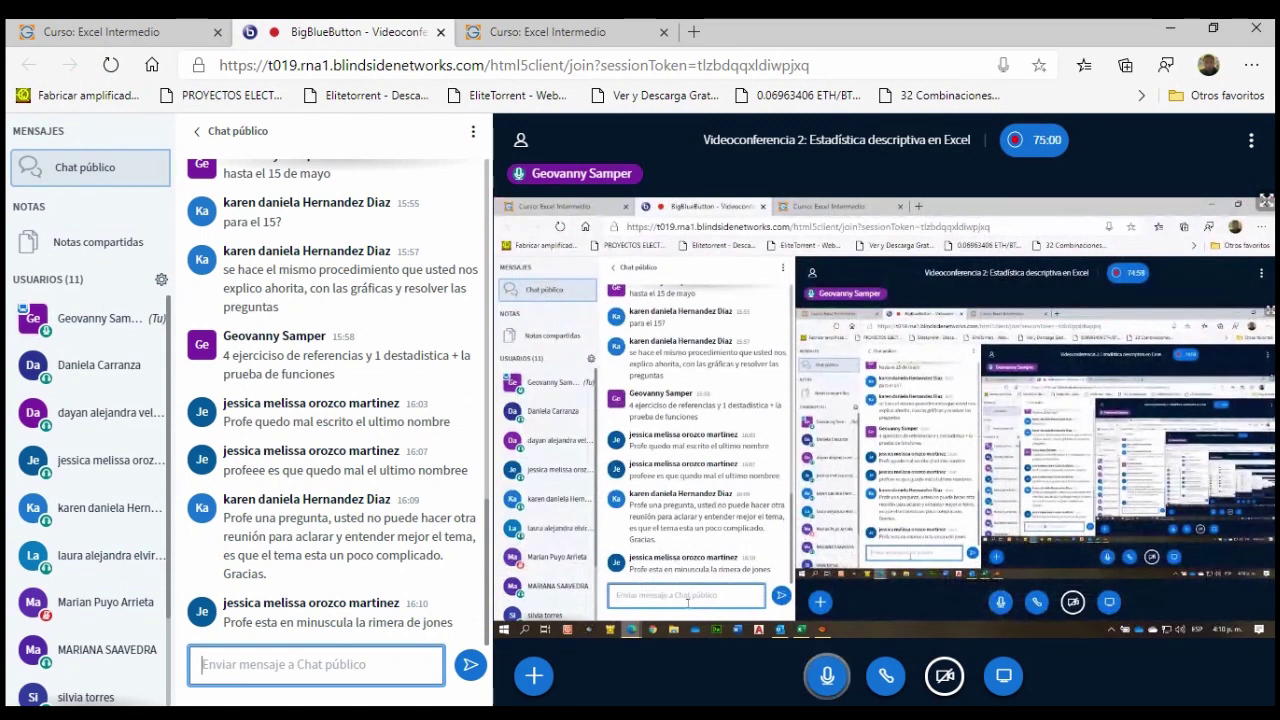
click(539, 645)
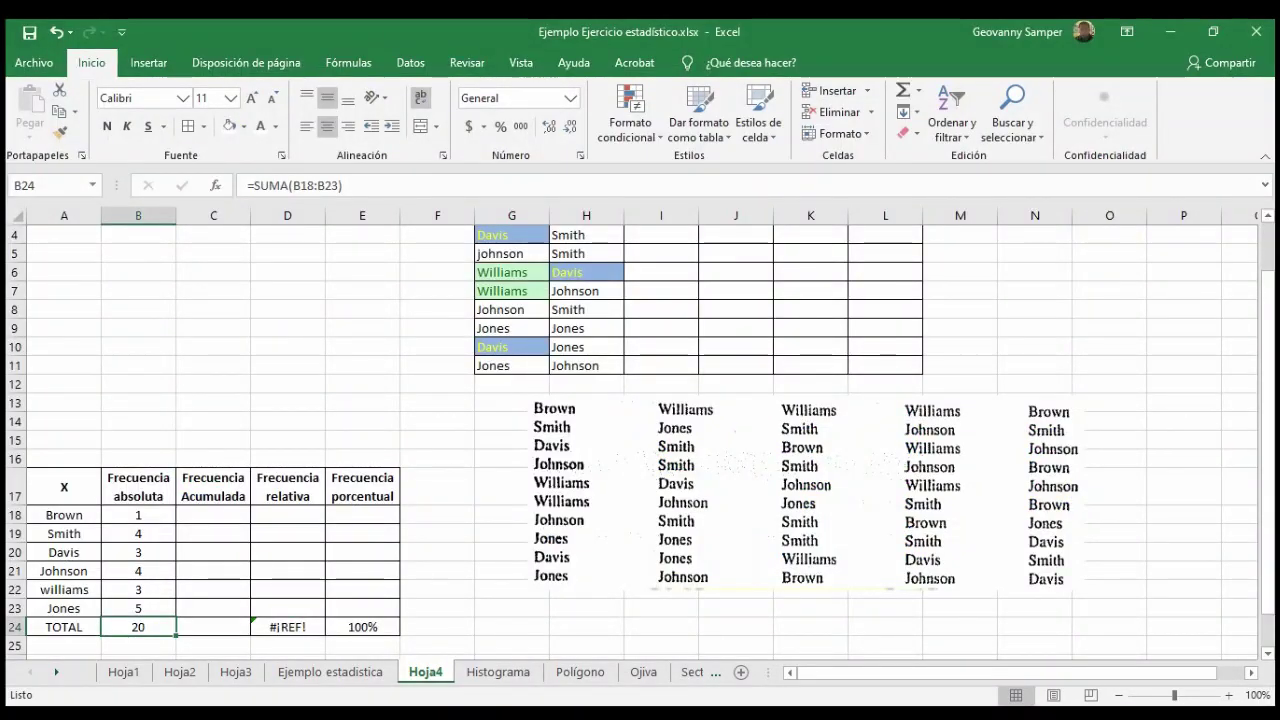
- Replace the lowercase 'jones' in H3 with 'Jones'
scroll(640, 440, up, 1)
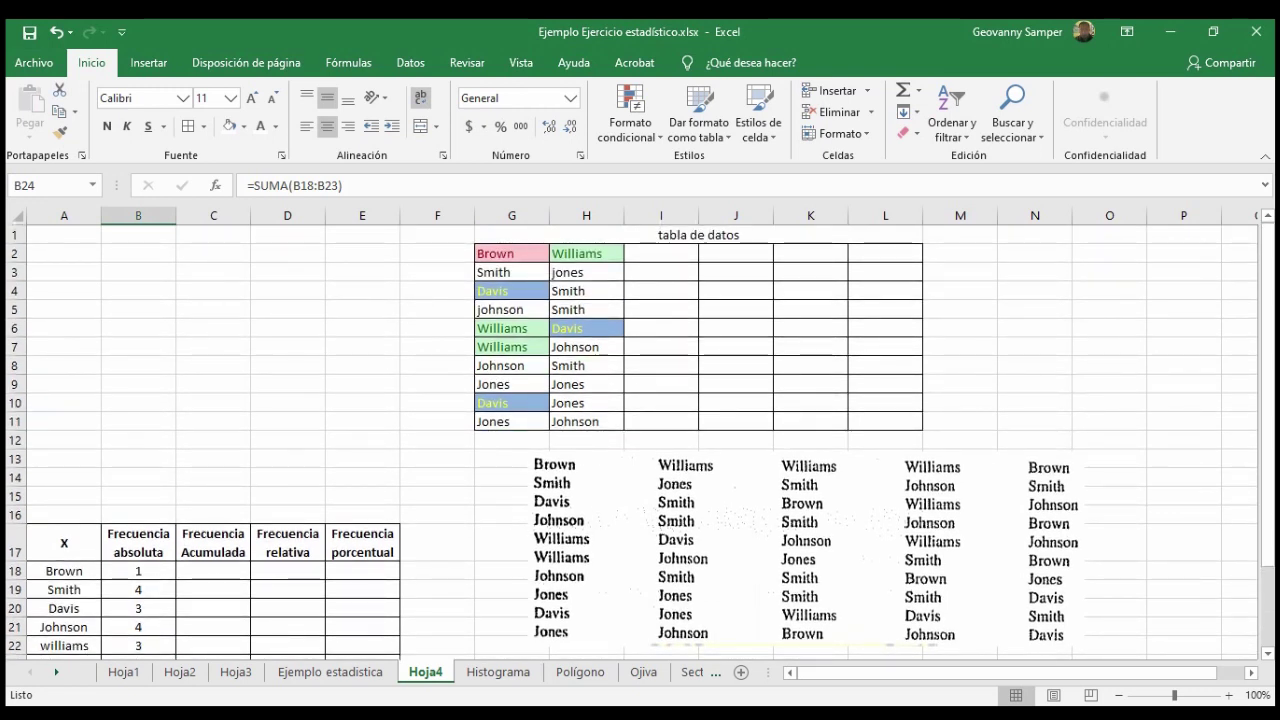
click(586, 384)
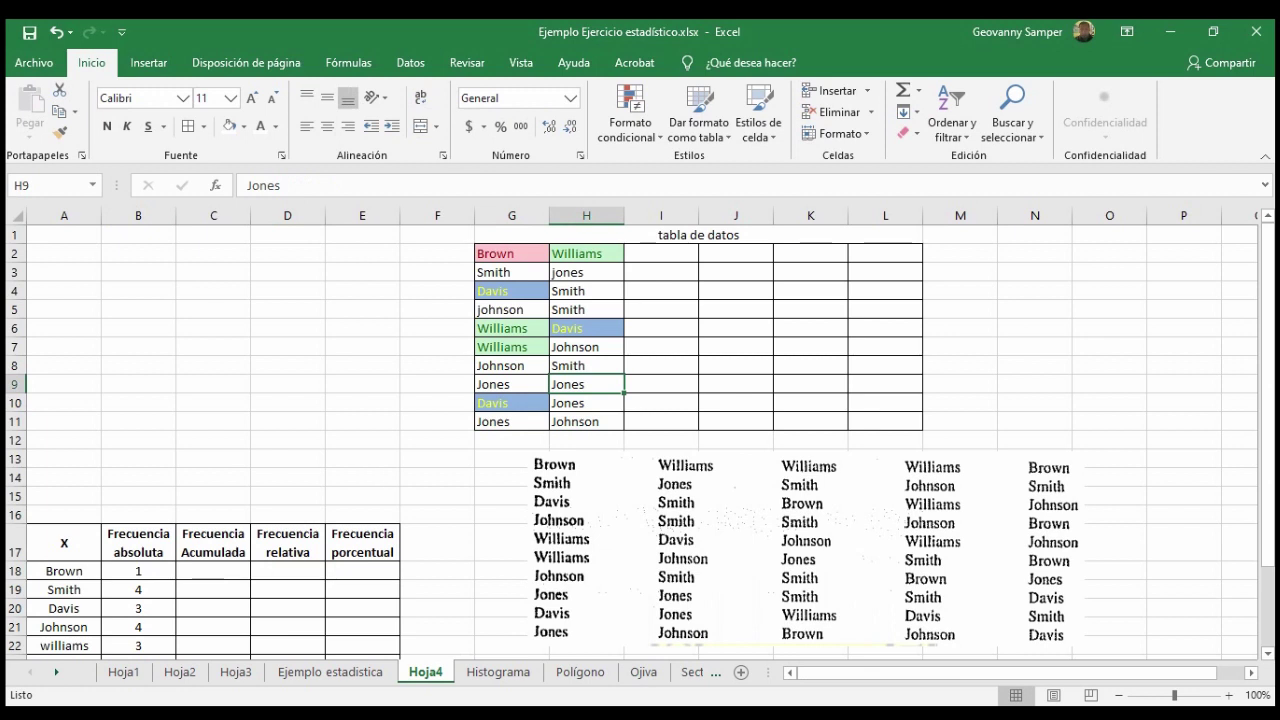
click(586, 272)
key(BackSpace)
text(Jones)
key(Return)
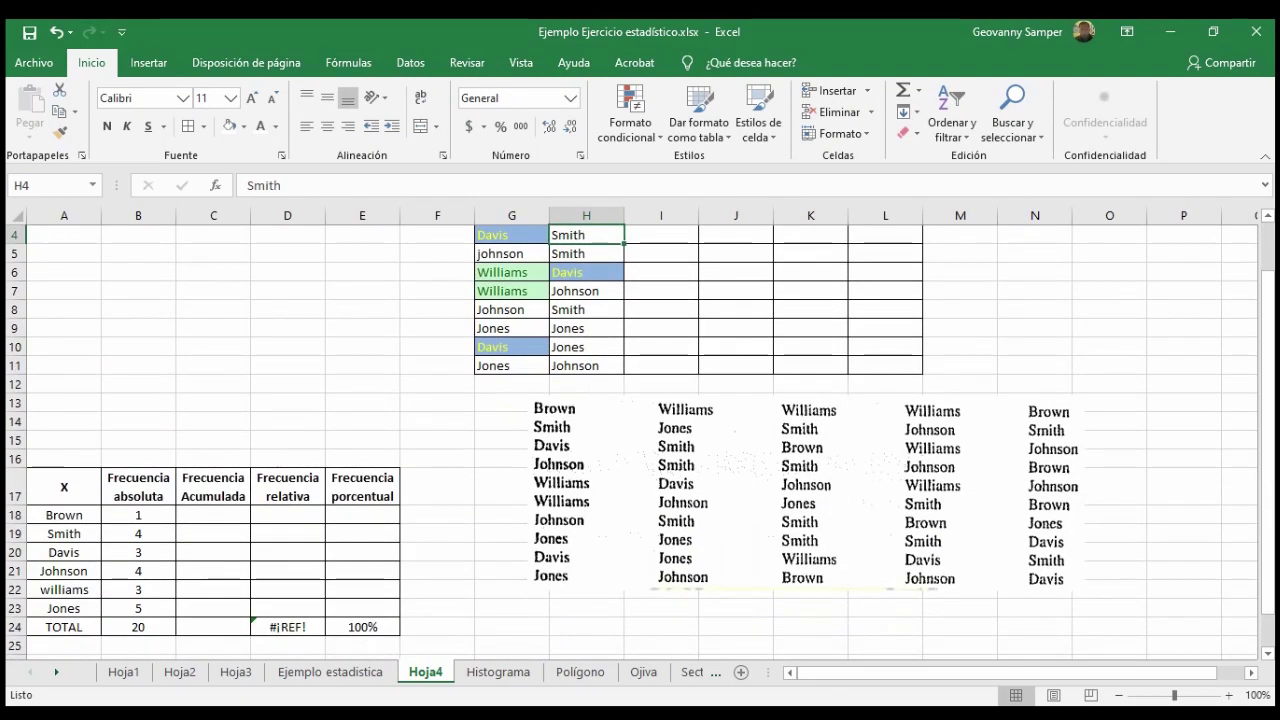
- Select the absolute frequency counts and review the williams count of 3
drag(138, 515, 138, 608)
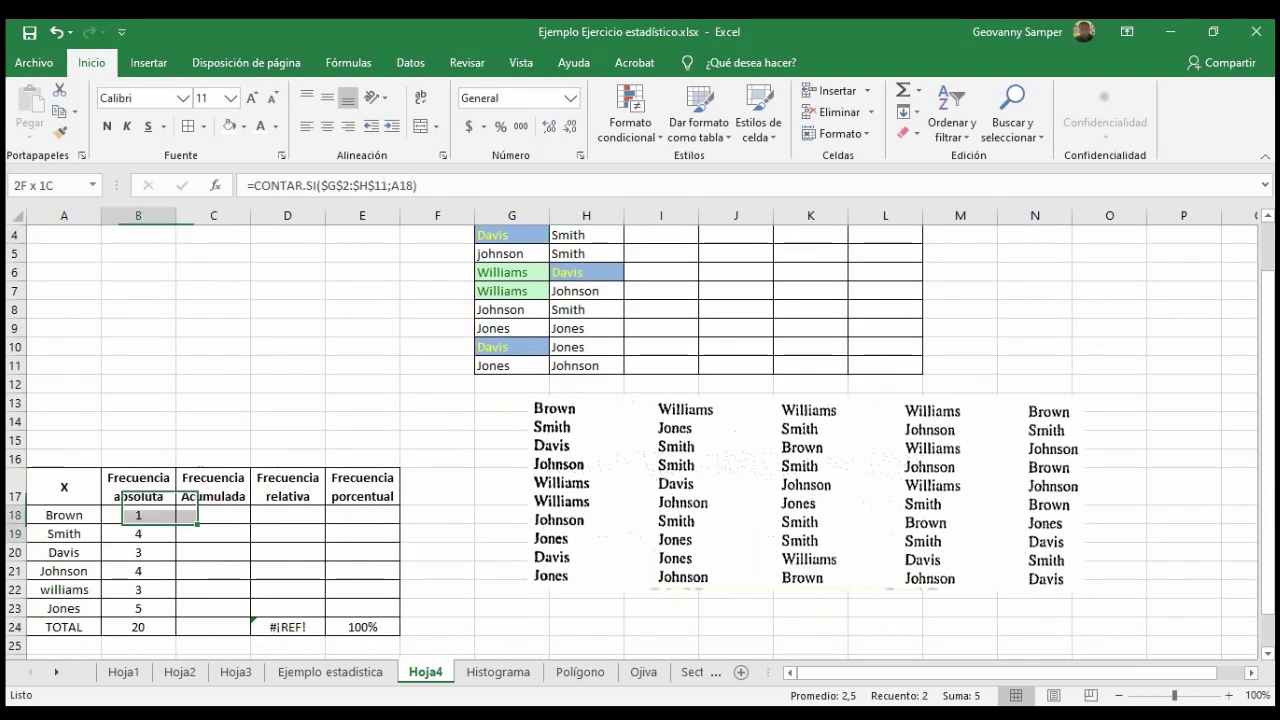
click(138, 589)
scroll(138, 589, up, 1)
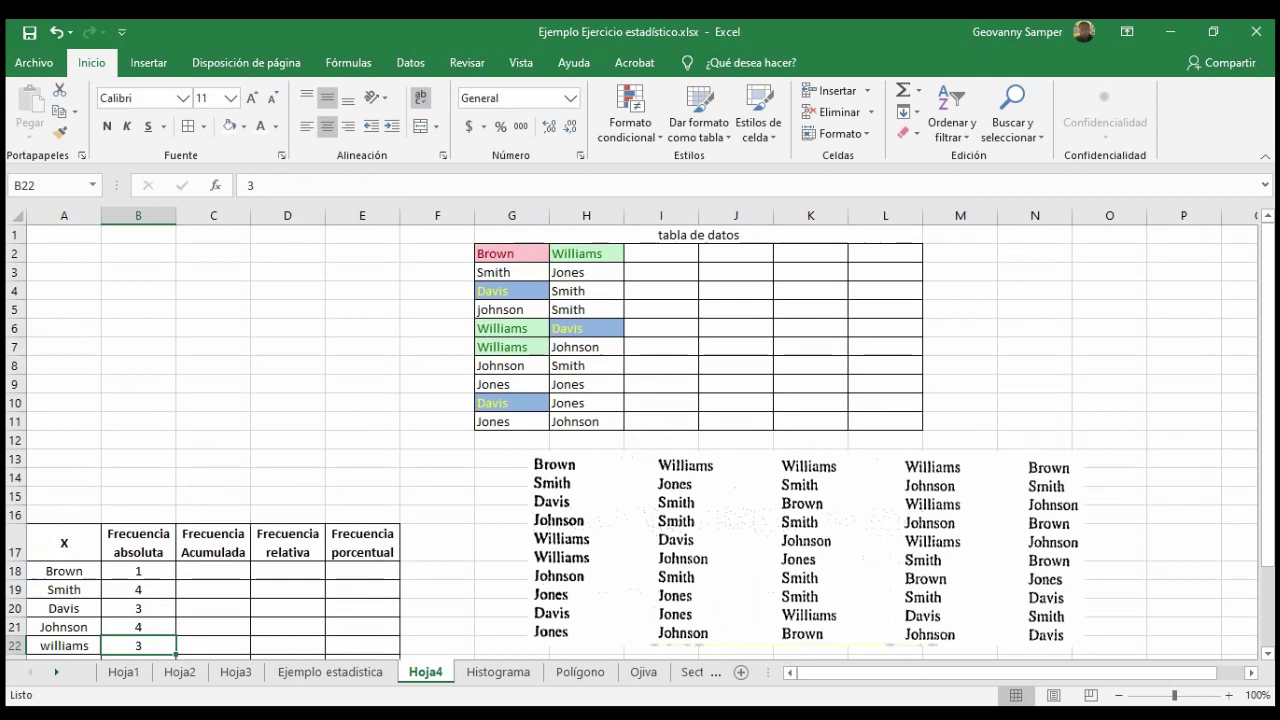
scroll(640, 440, down, 1)
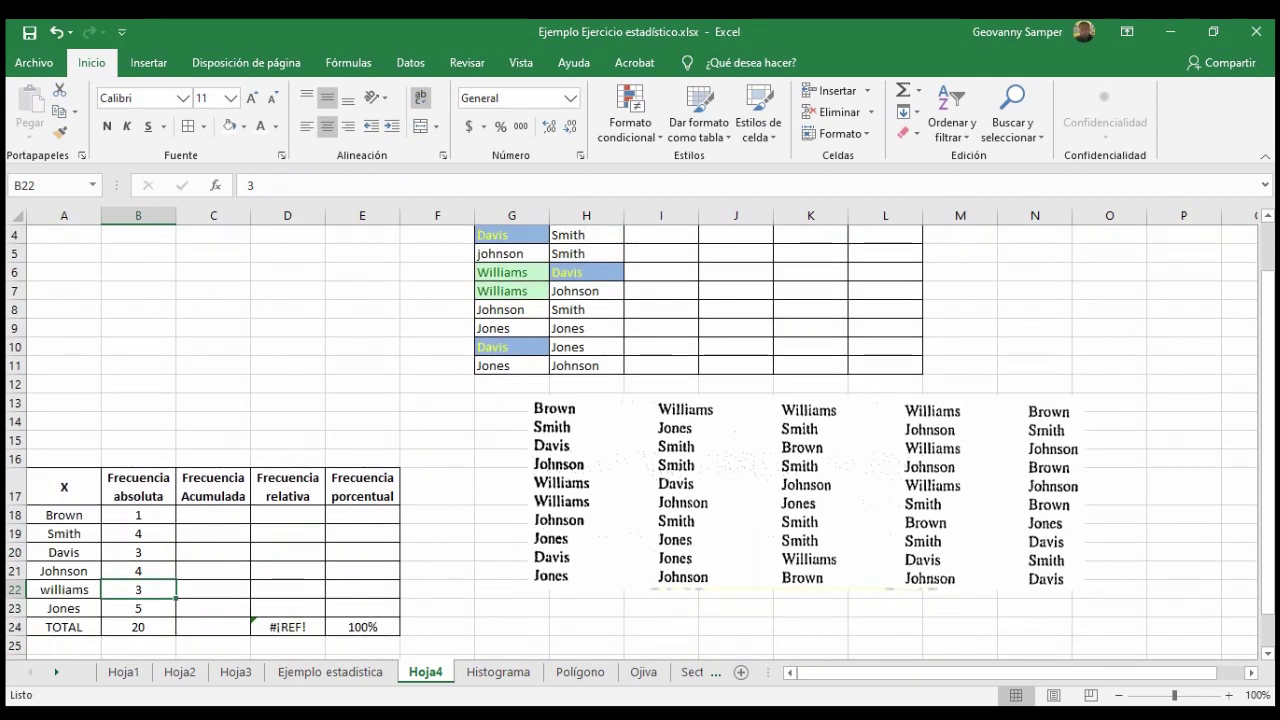
mouse_move(400, 712)
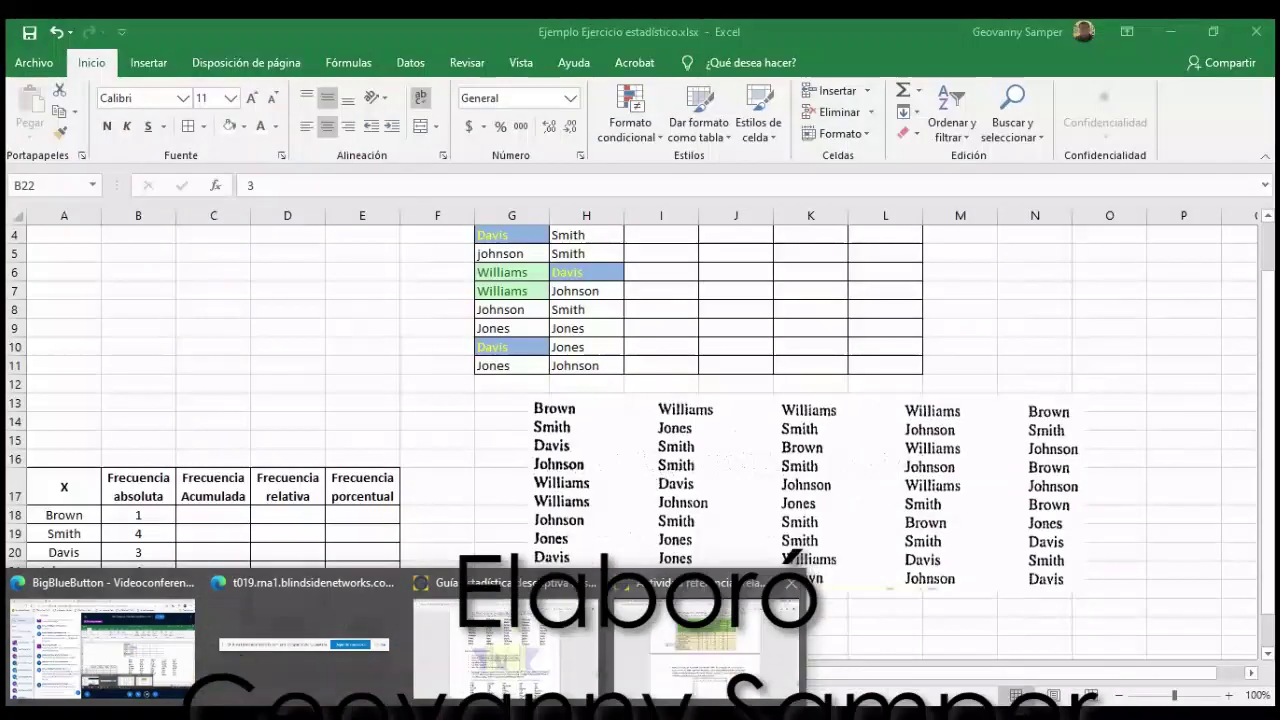
mouse_move(706, 640)
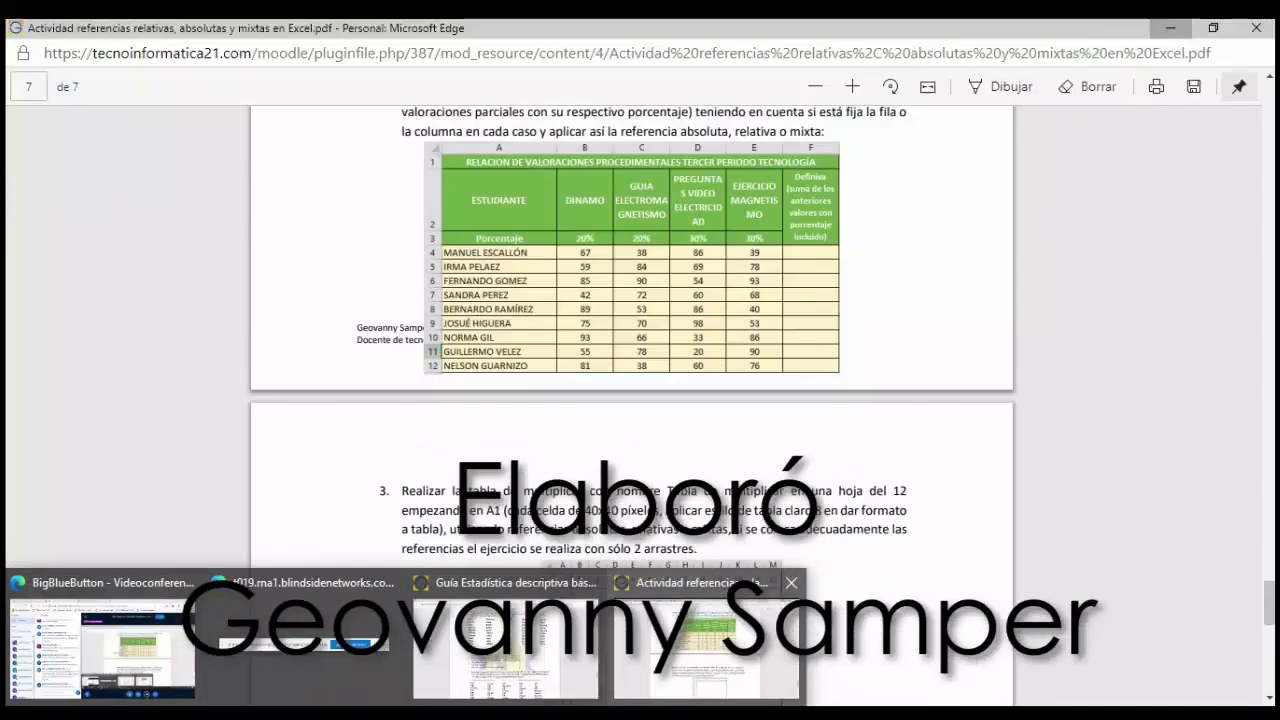